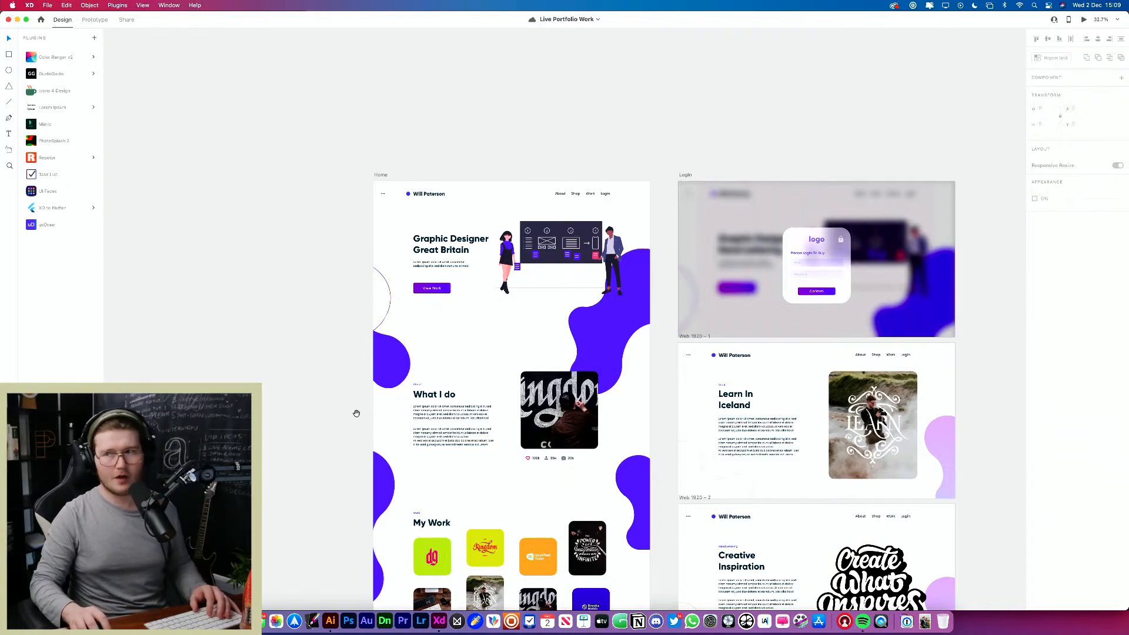
Step: Examine the Home, Login and Web 1920 – 1 artboards, looking closely at the Learn In Iceland page and its photo
left_click_drag(356, 414, 281, 364)
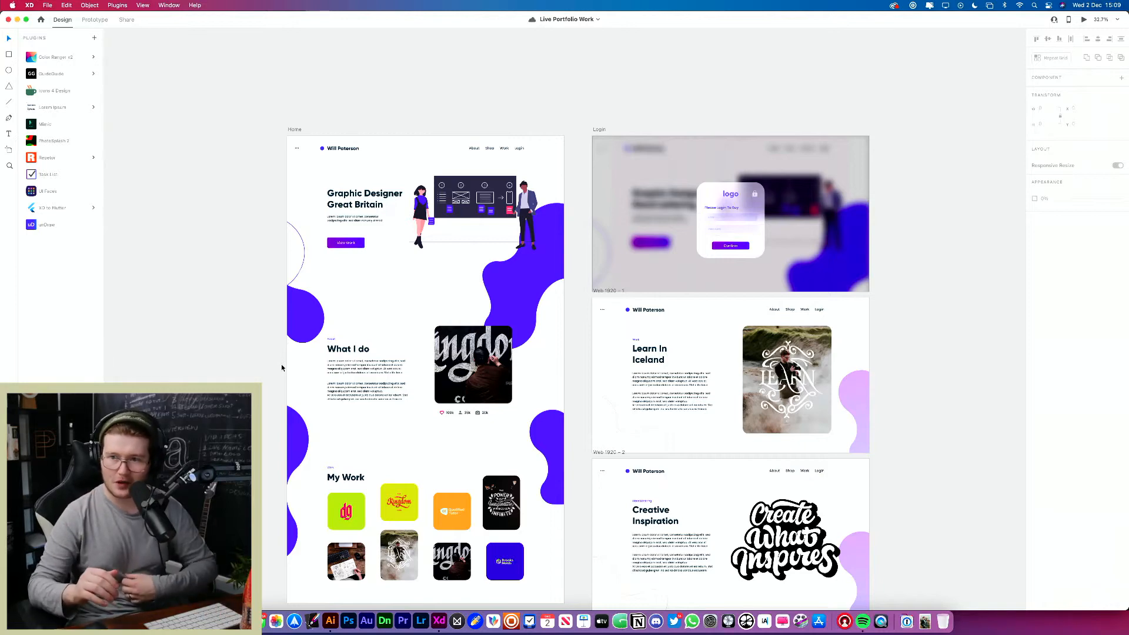
scroll(463, 436, "down", 4)
scroll(463, 436, "right", 1)
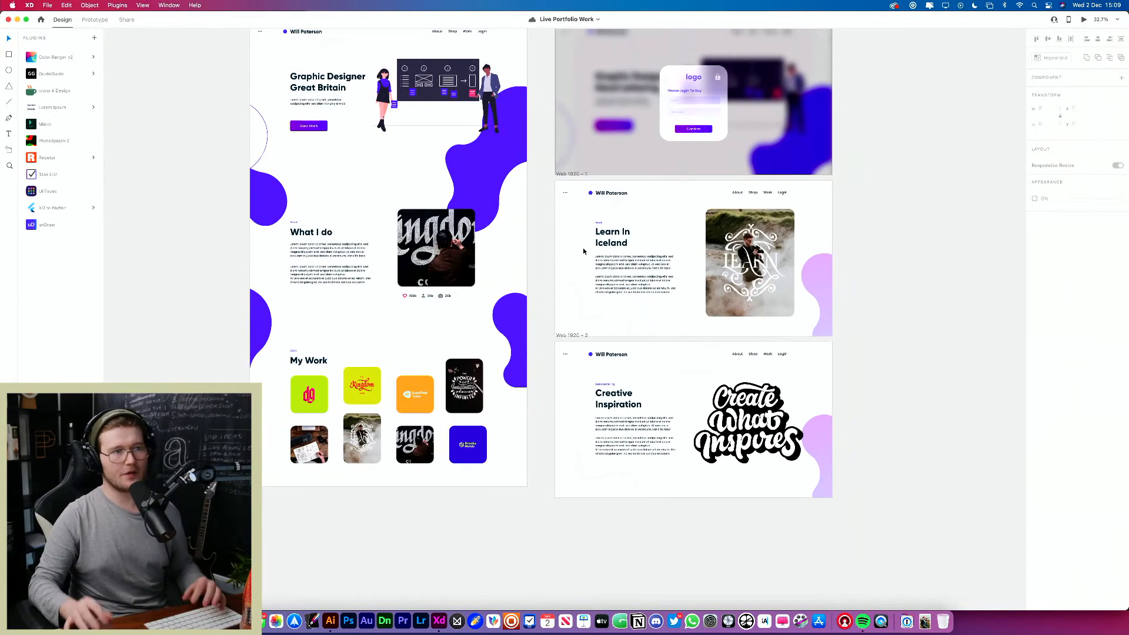
left_click_drag(642, 251, 561, 325)
left_click_drag(855, 302, 461, 385)
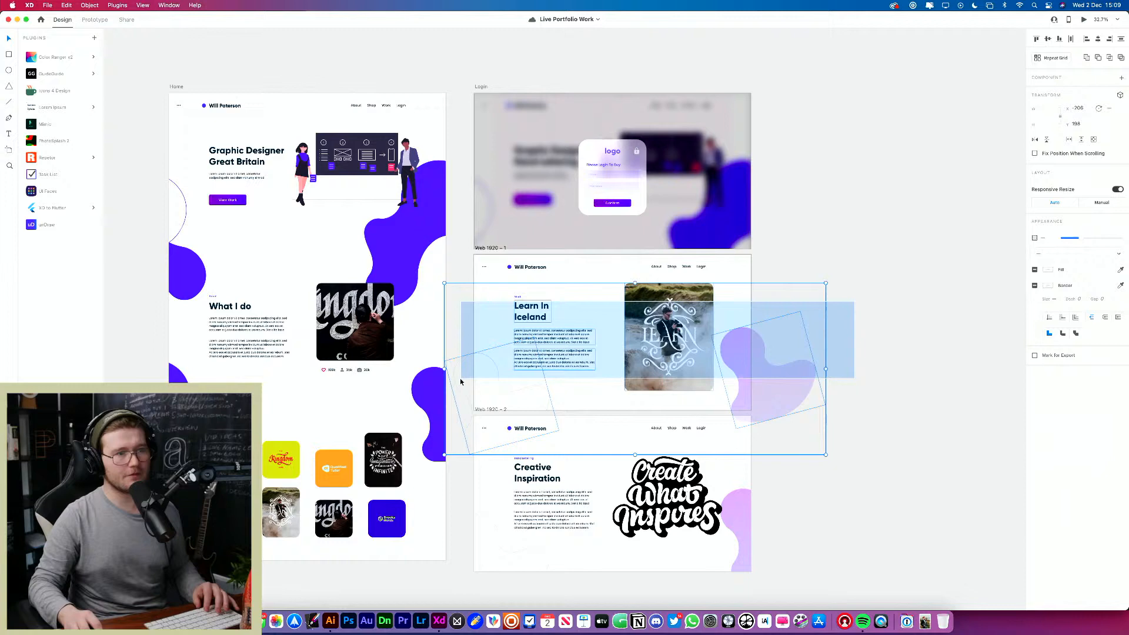
left_click(874, 351)
scroll(690, 288, "up", 10)
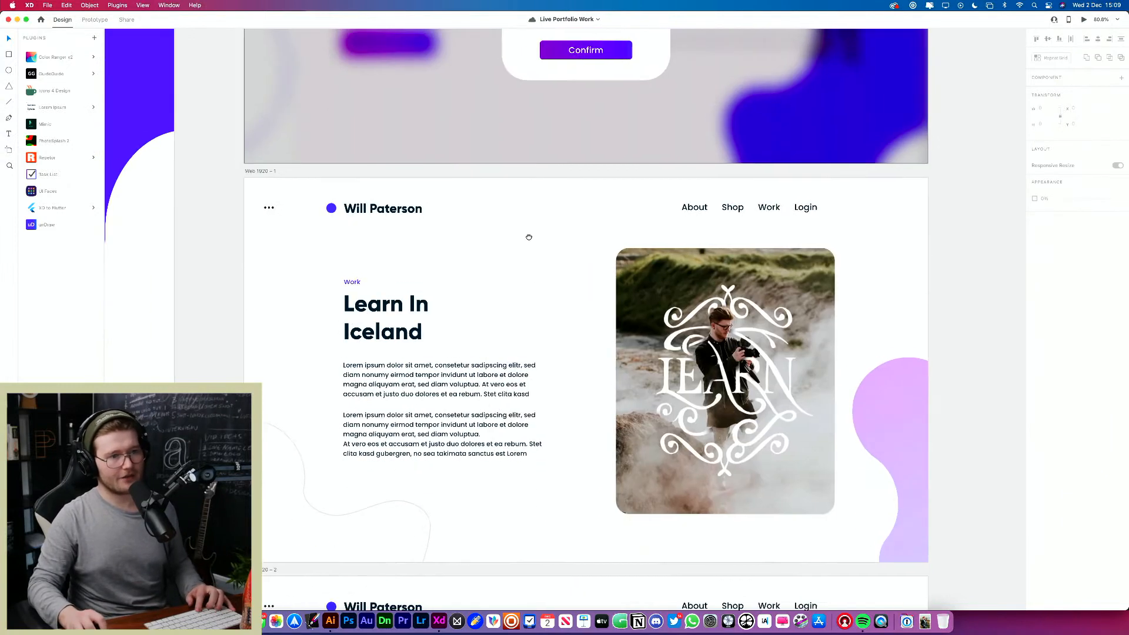
left_click(736, 253)
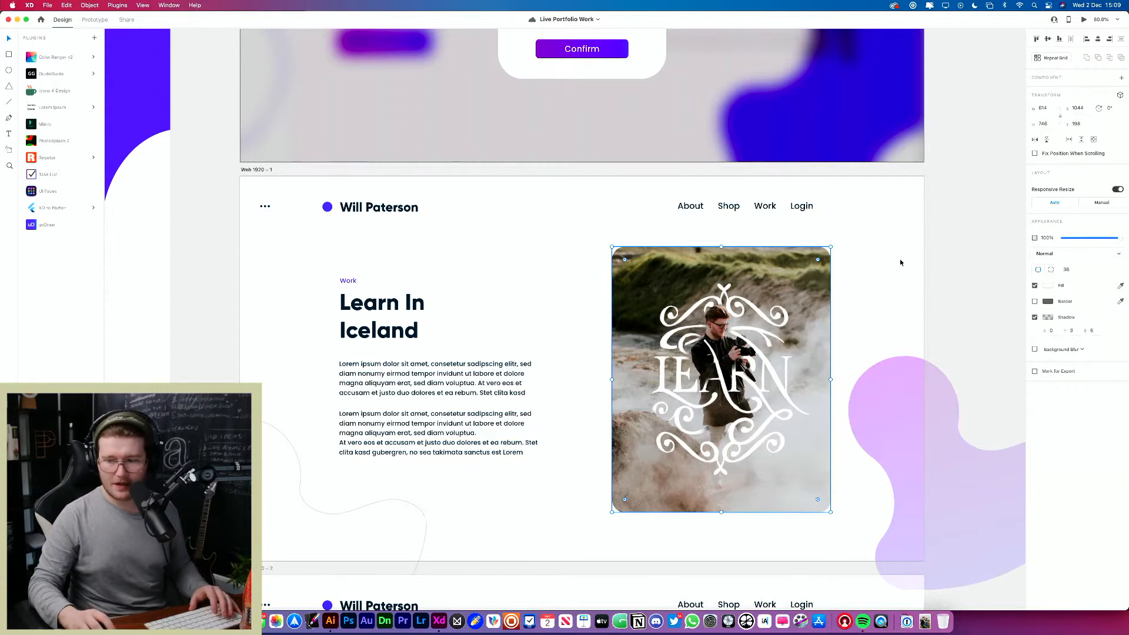
left_click(930, 281)
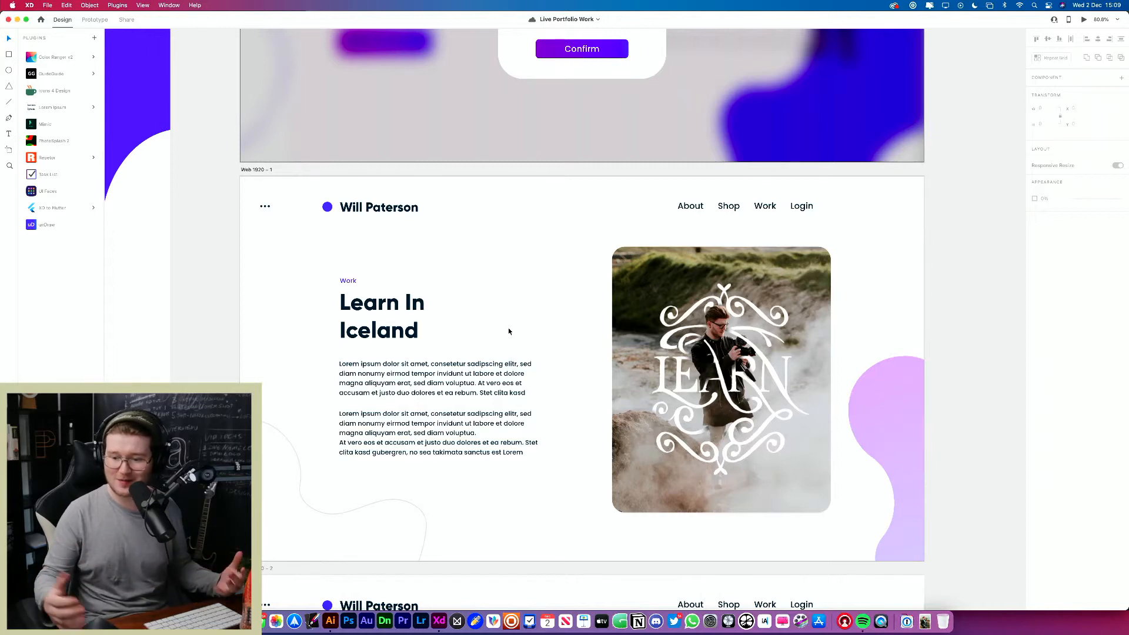
Step: Examine the Creative Inspiration page with its hand-lettering artwork on the Web 1920 – 2 artboard
left_click_drag(546, 345, 485, 212)
scroll(483, 306, "down", 4)
left_click_drag(492, 400, 444, 248)
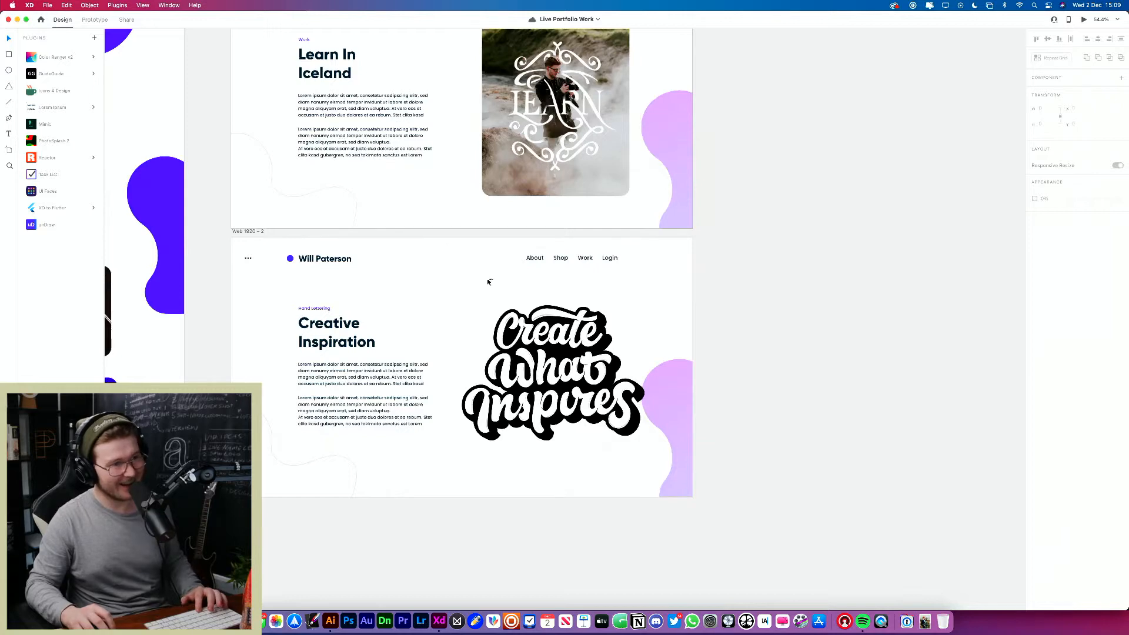
left_click_drag(774, 337, 419, 473)
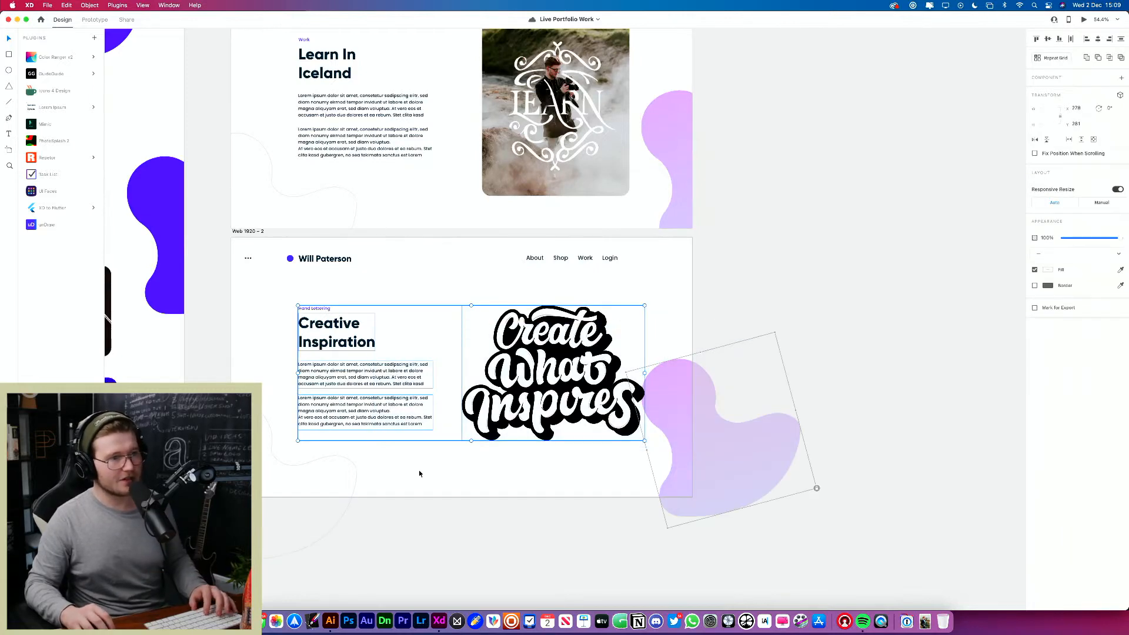
left_click(539, 521)
scroll(527, 385, "up", 4)
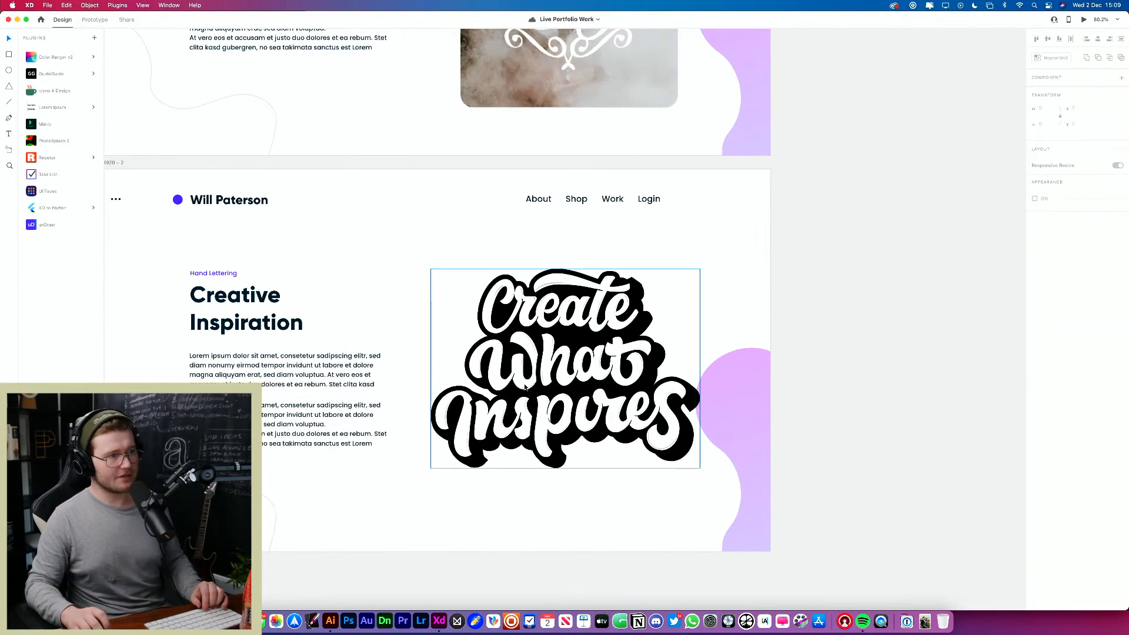
scroll(601, 368, "down", 2)
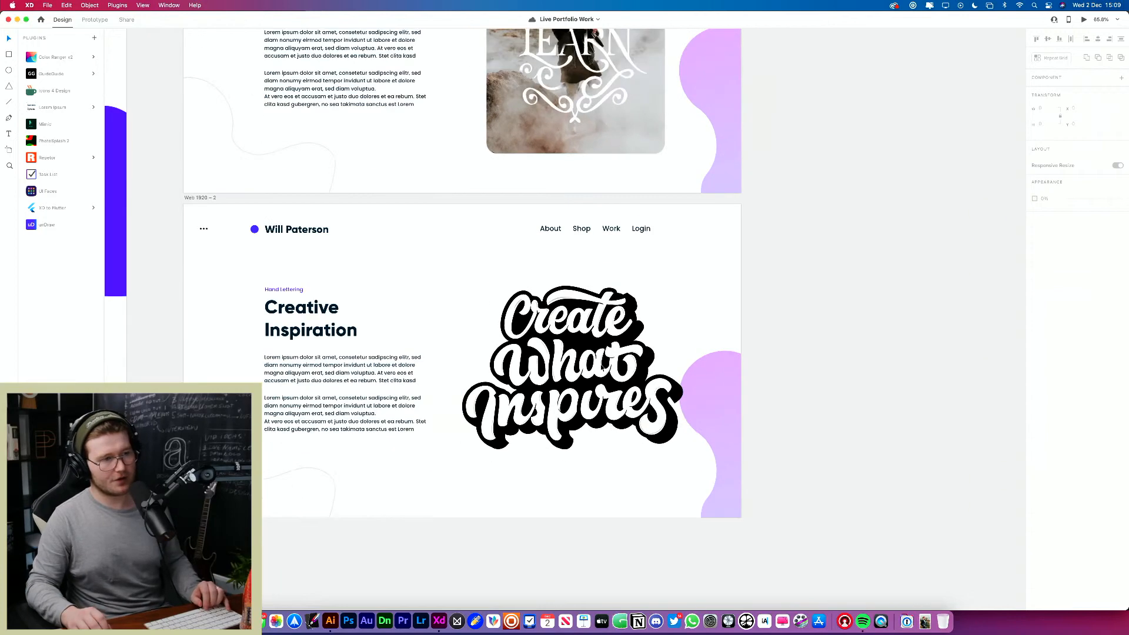
scroll(601, 367, "down", 4)
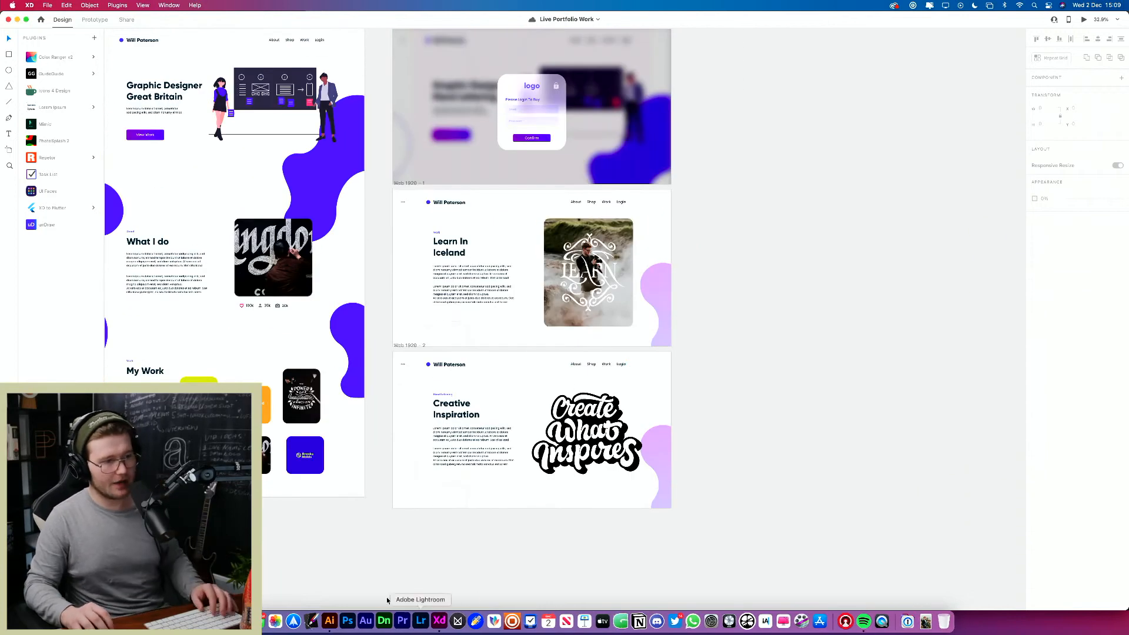
Step: Switch to Adobe Dimension and create a new blank scene
left_click(330, 621)
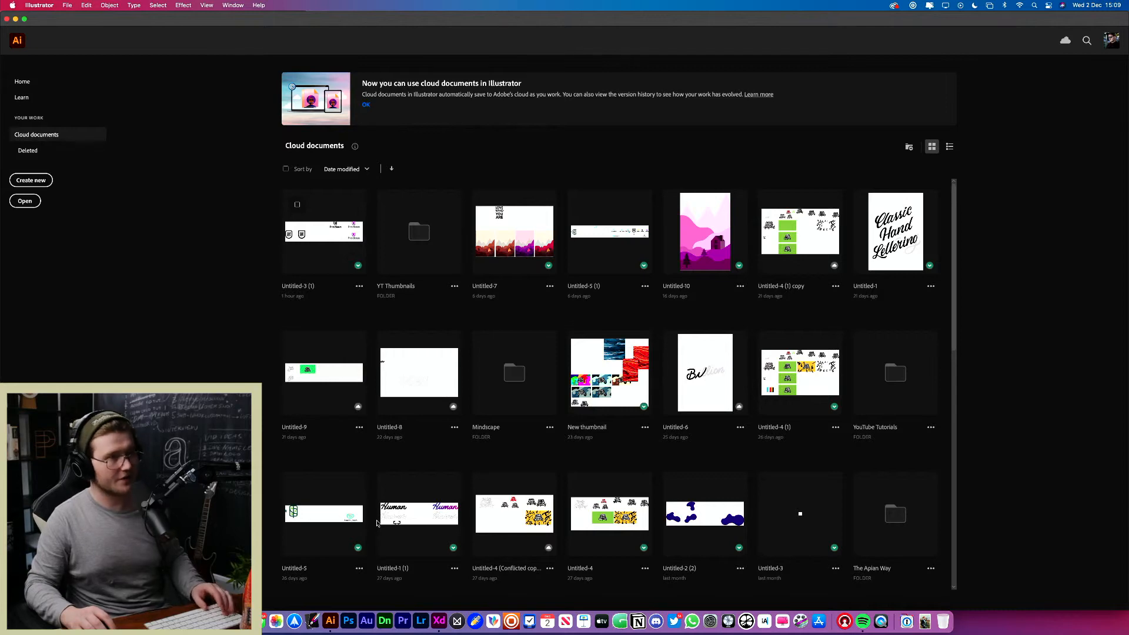
key("super+Tab")
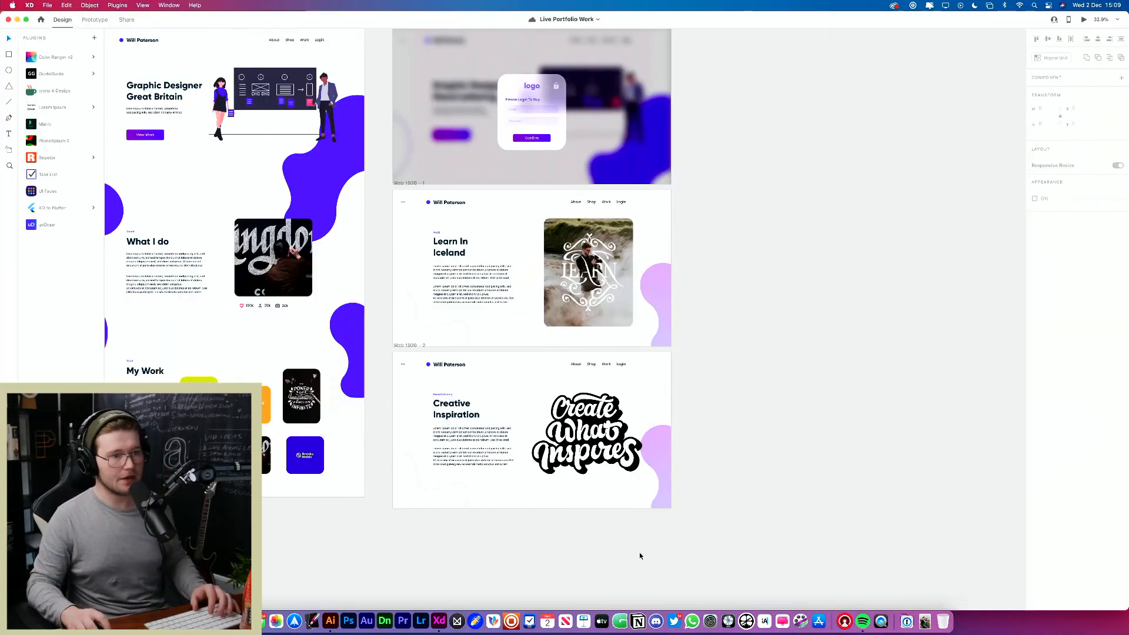
left_click(385, 621)
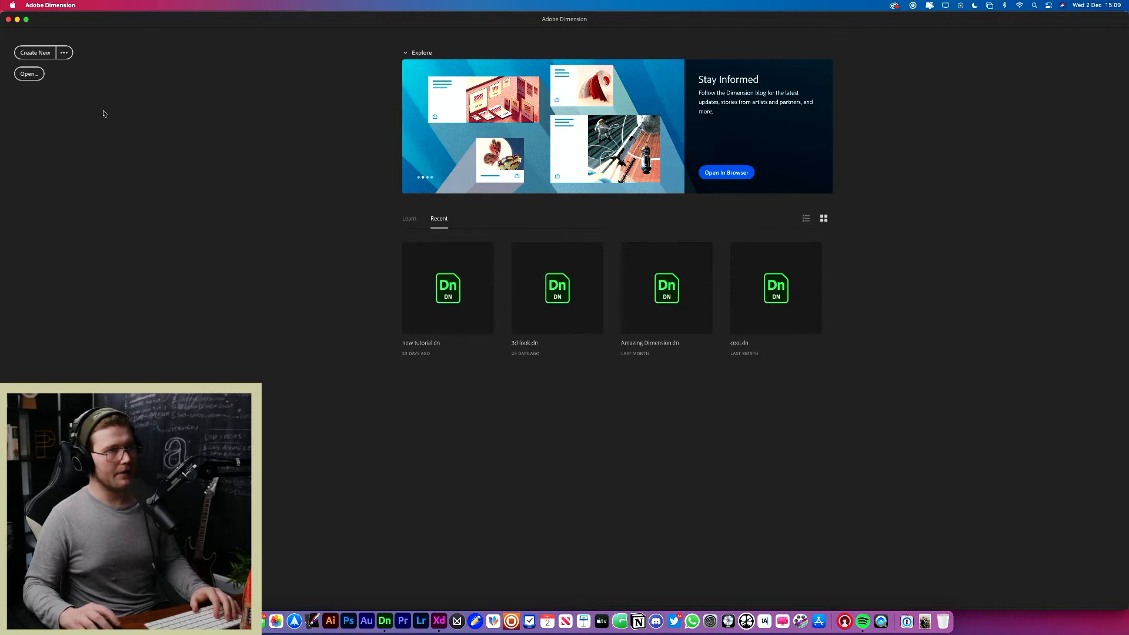
left_click(35, 53)
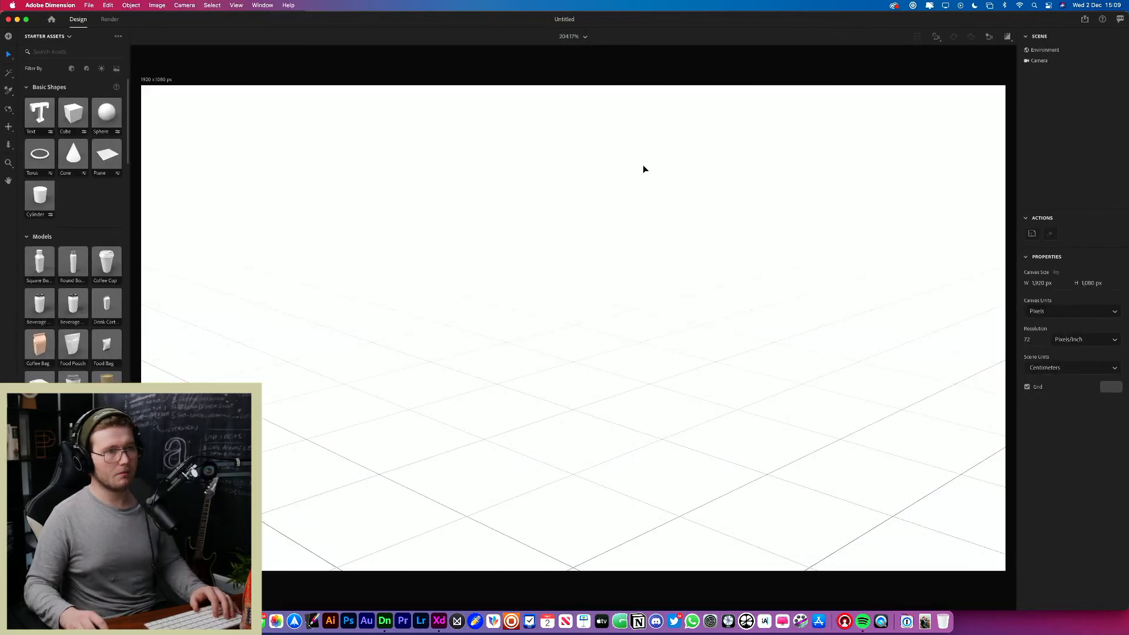
scroll(590, 330, "up", 1)
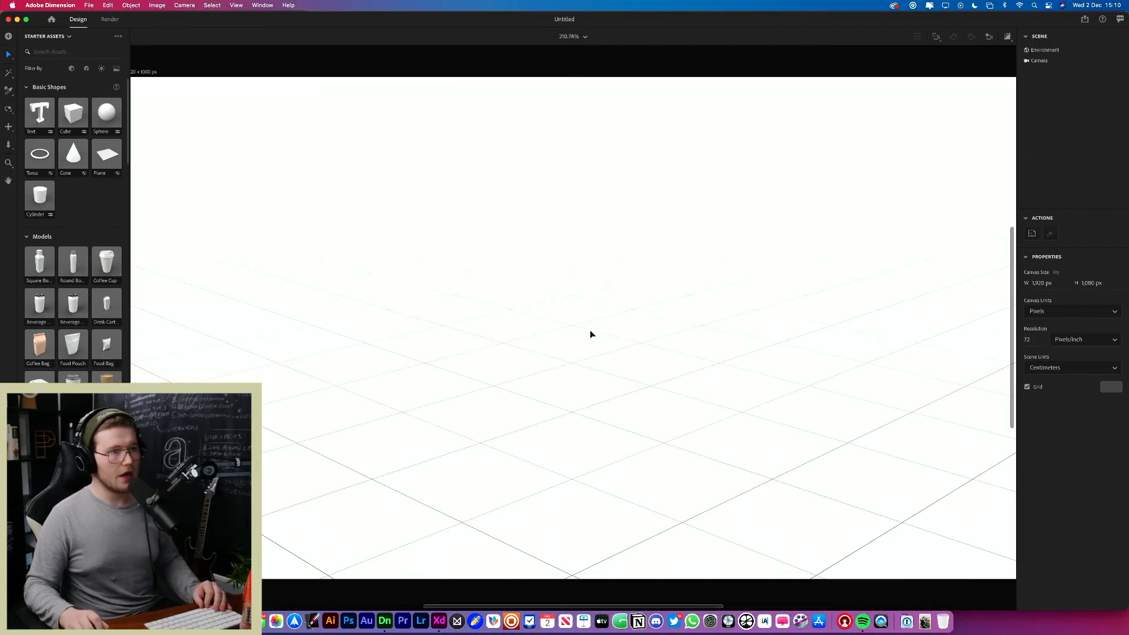
scroll(589, 330, "down", 1)
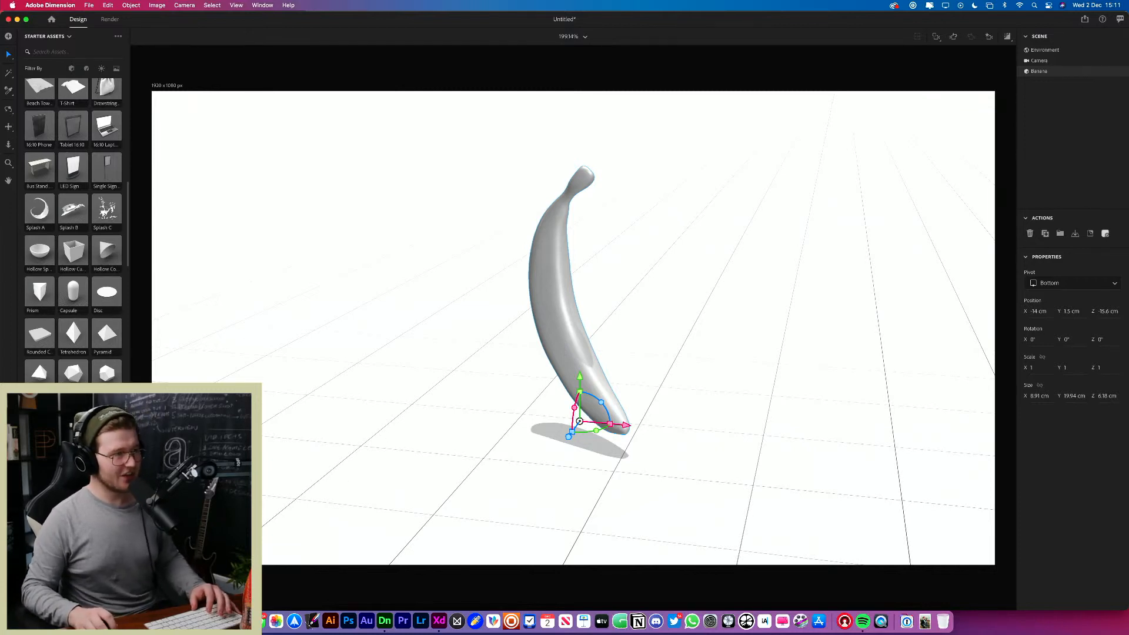
Step: Apply the Matte standard material to the banana model
scroll(89, 194, "up", 10)
left_click(87, 69)
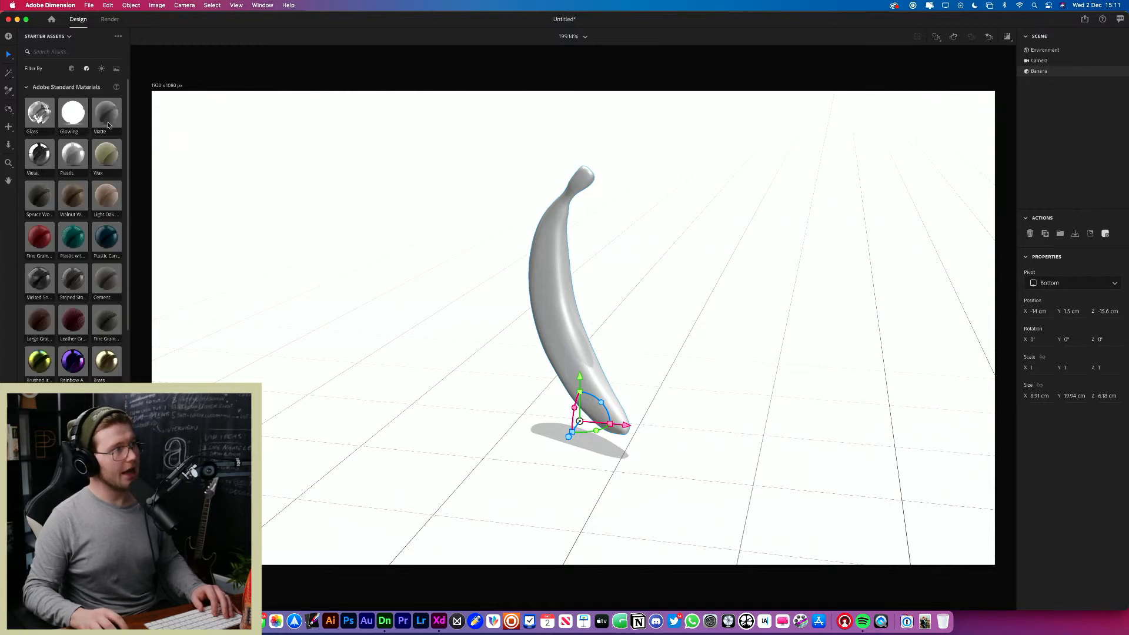
left_click_drag(108, 124, 569, 300)
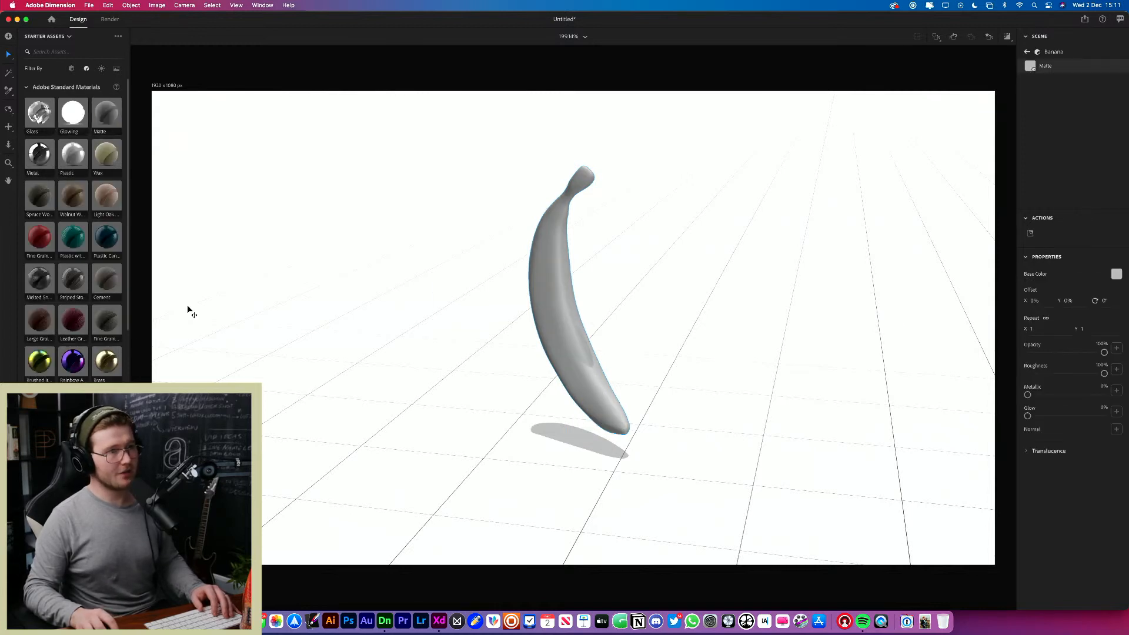
Step: Set the base color of the banana's Matte material to yellow, hex FFD500
left_click(1116, 274)
left_click(1011, 327)
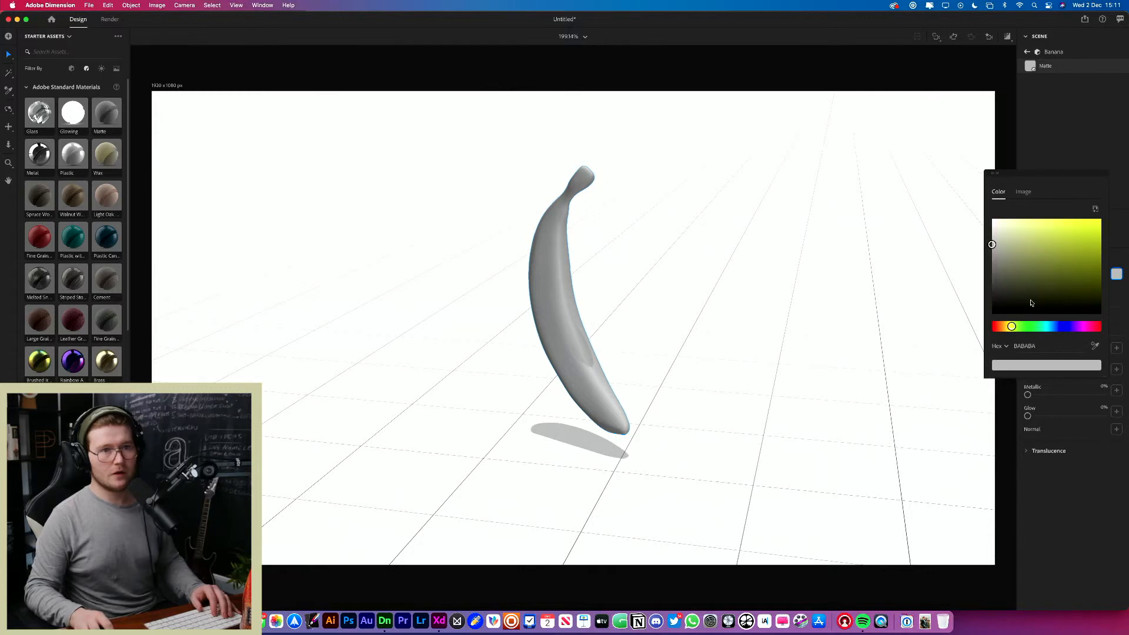
left_click(1013, 326)
left_click_drag(1012, 326, 1007, 326)
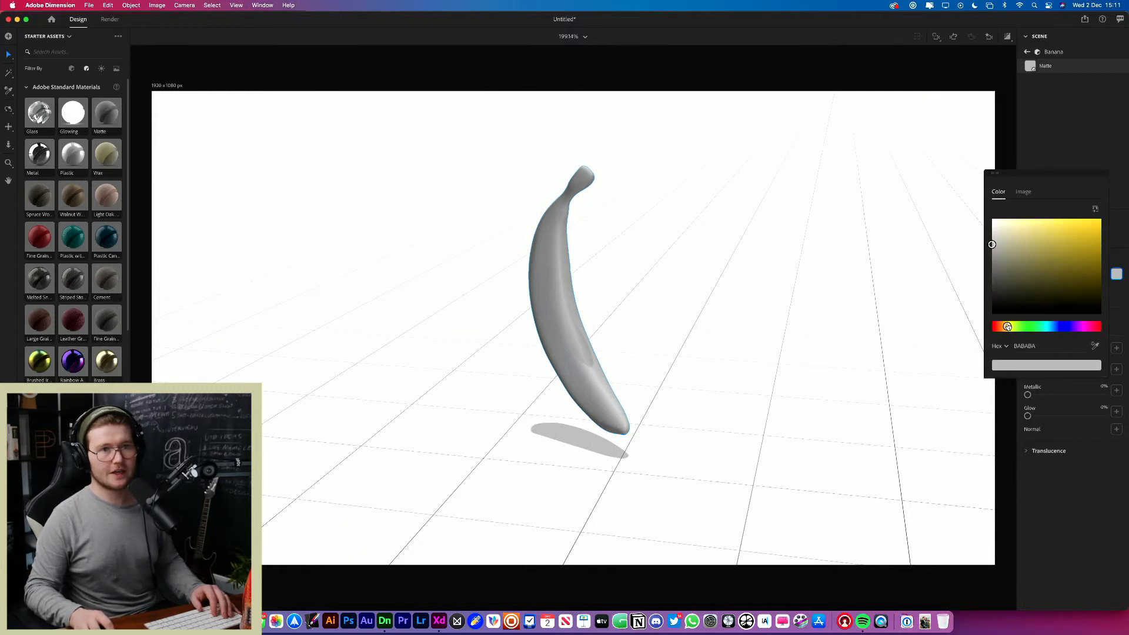
key("Escape")
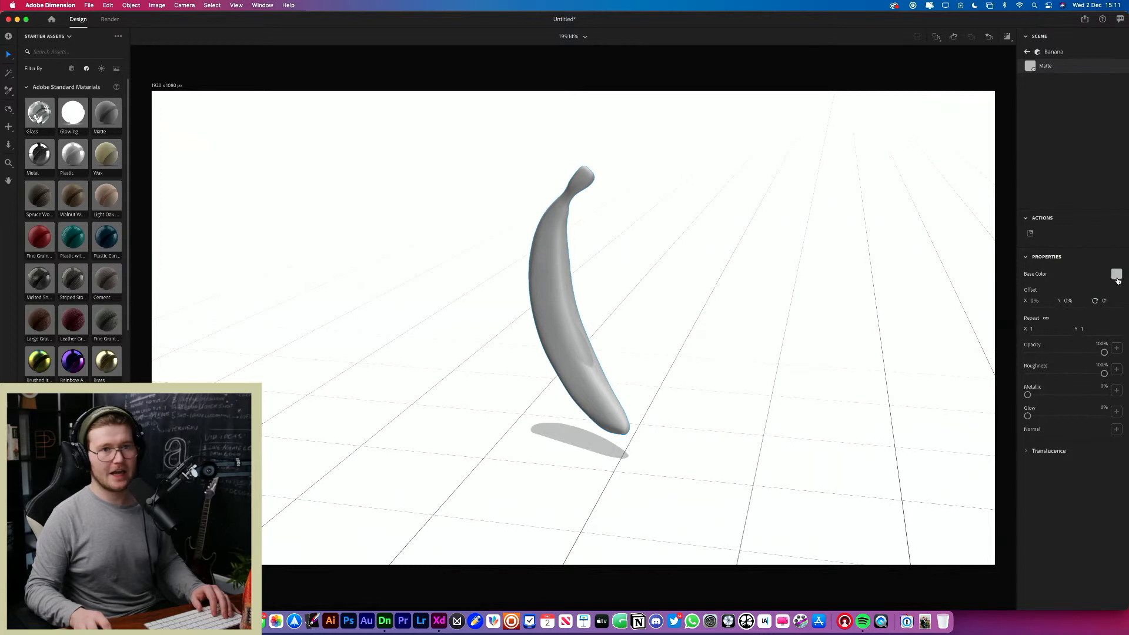
left_click(1117, 275)
left_click(1084, 221)
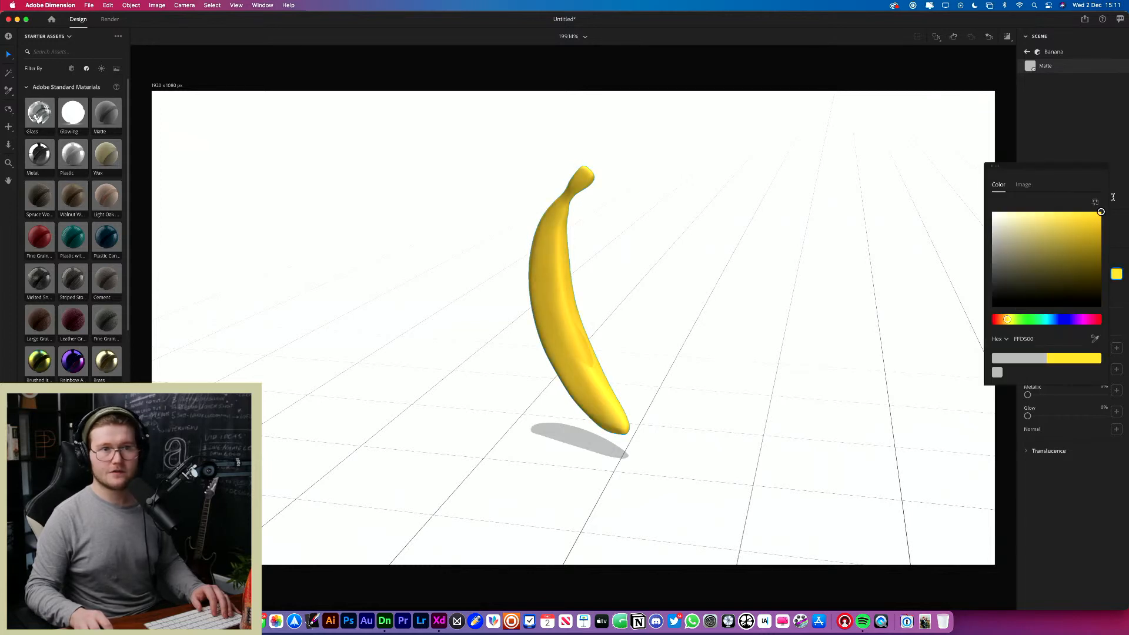
left_click(1111, 200)
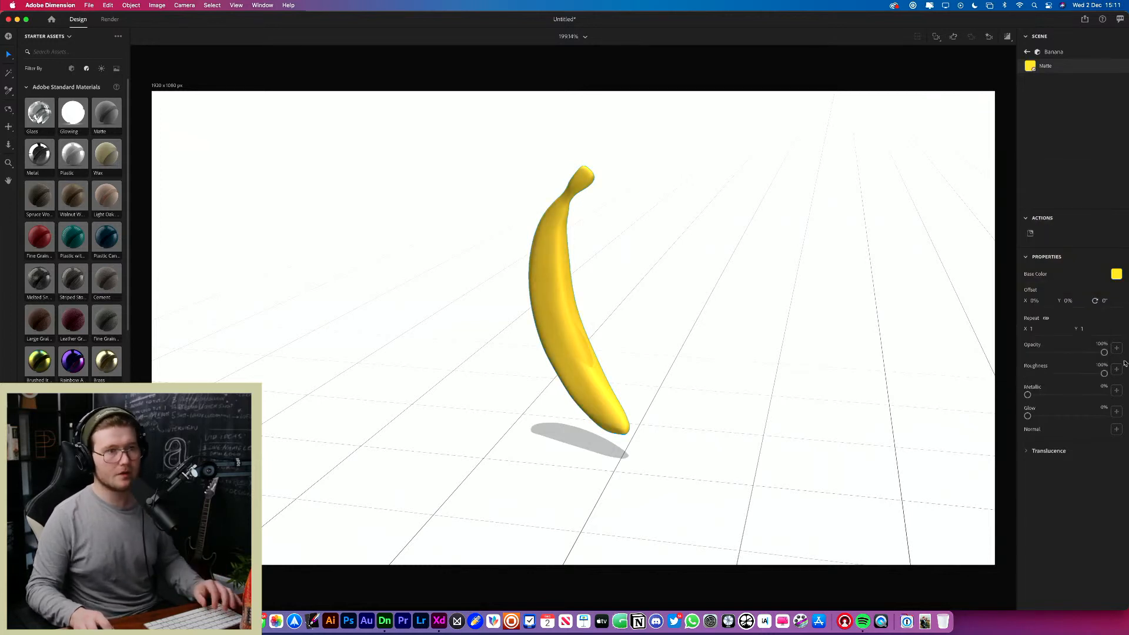
Step: Turn on the render preview and deselect the banana to inspect it from a lower angle
left_click(1008, 36)
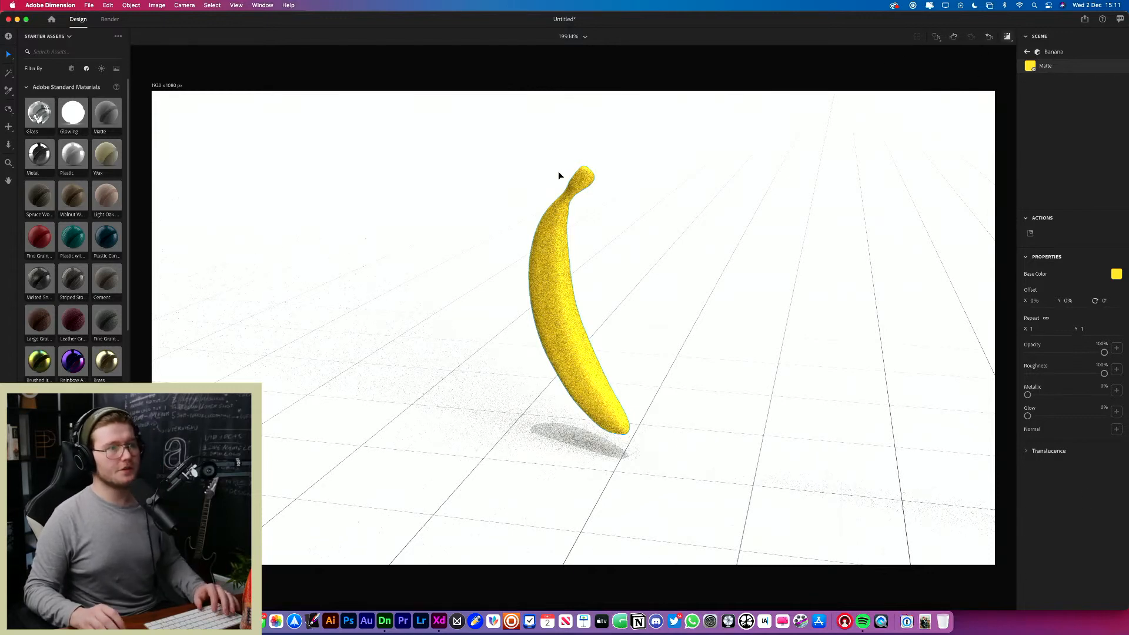
left_click(724, 303)
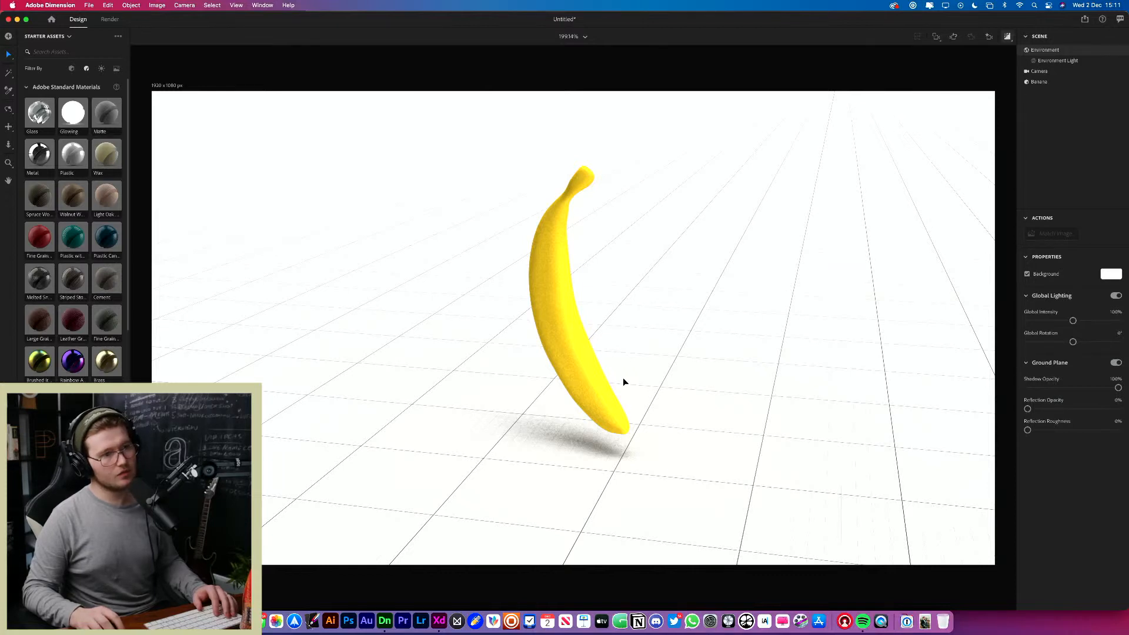
left_click_drag(605, 365, 559, 310)
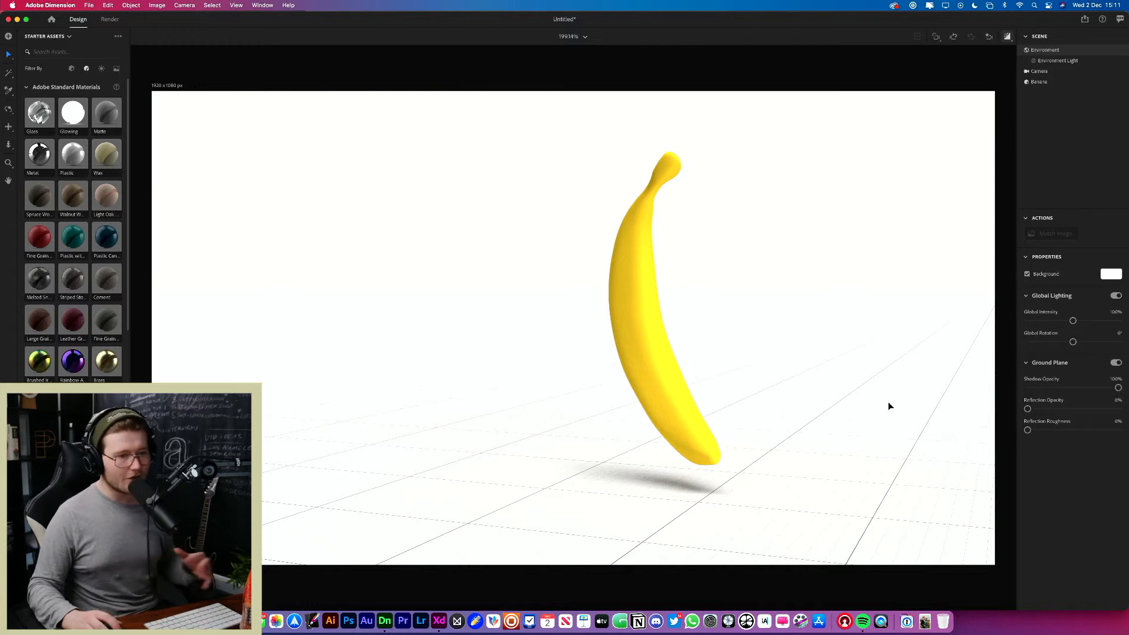
Step: Look over the portfolio artboards in Adobe XD and return to the banana scene in Adobe Dimension
left_click(438, 619)
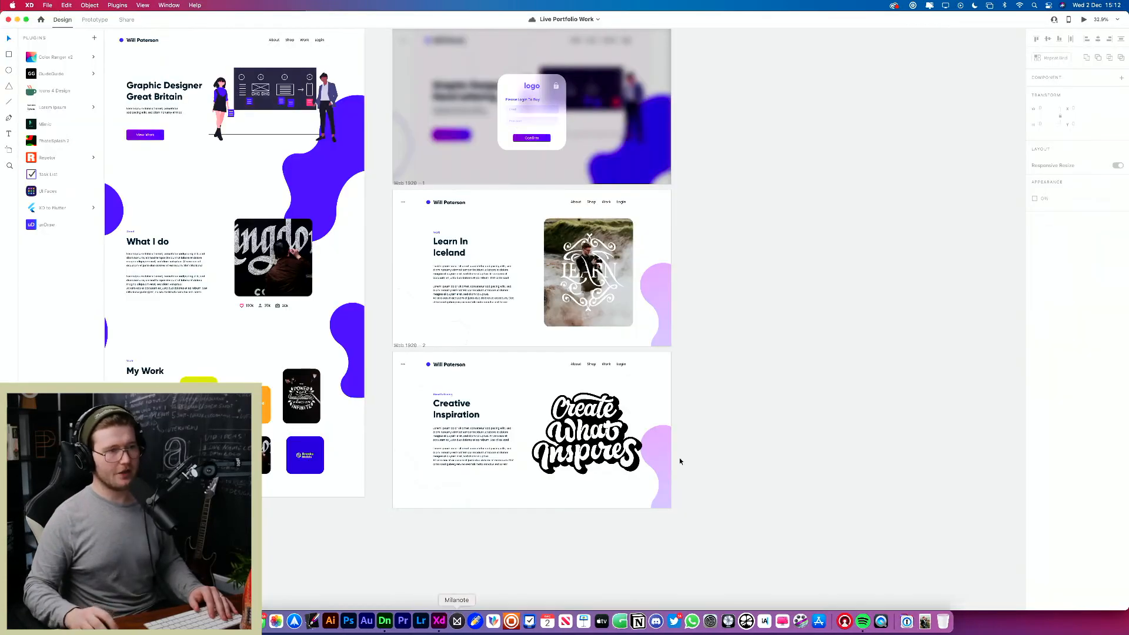
scroll(721, 460, "down", 3)
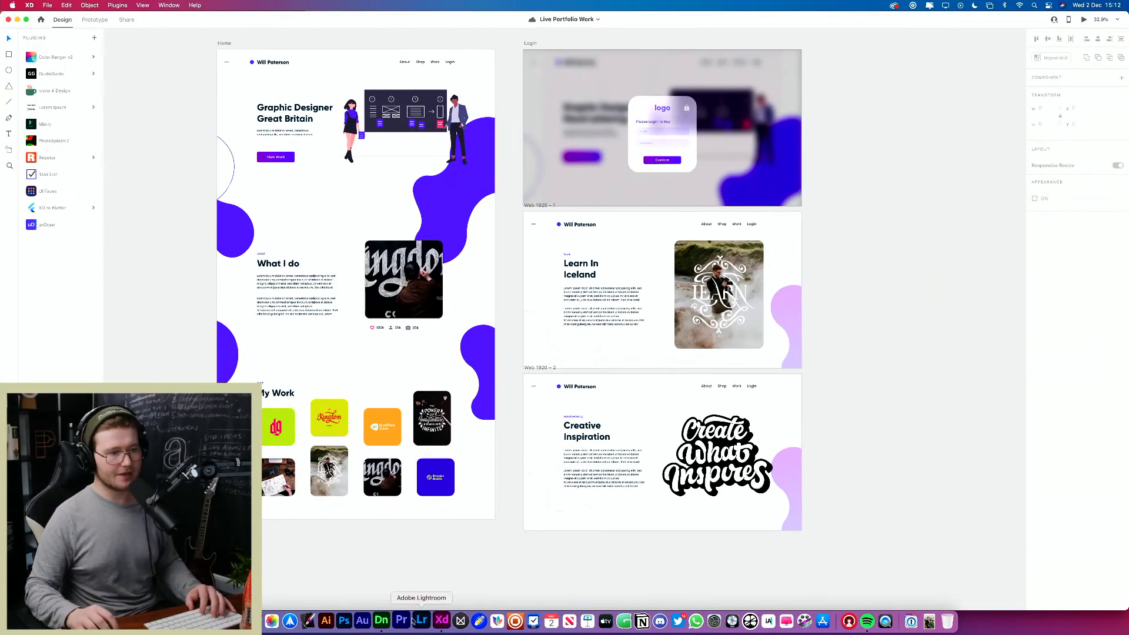
left_click(380, 623)
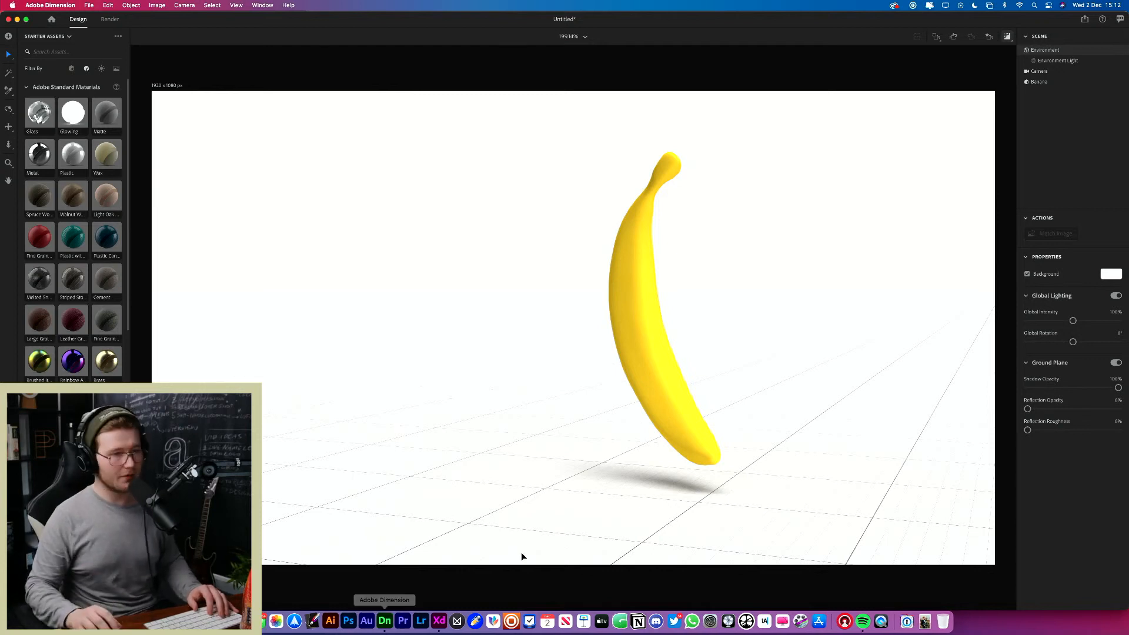
Step: Filter the starter assets to models and add a Mobius Strip to the scene around the banana
scroll(660, 376, "up", 2)
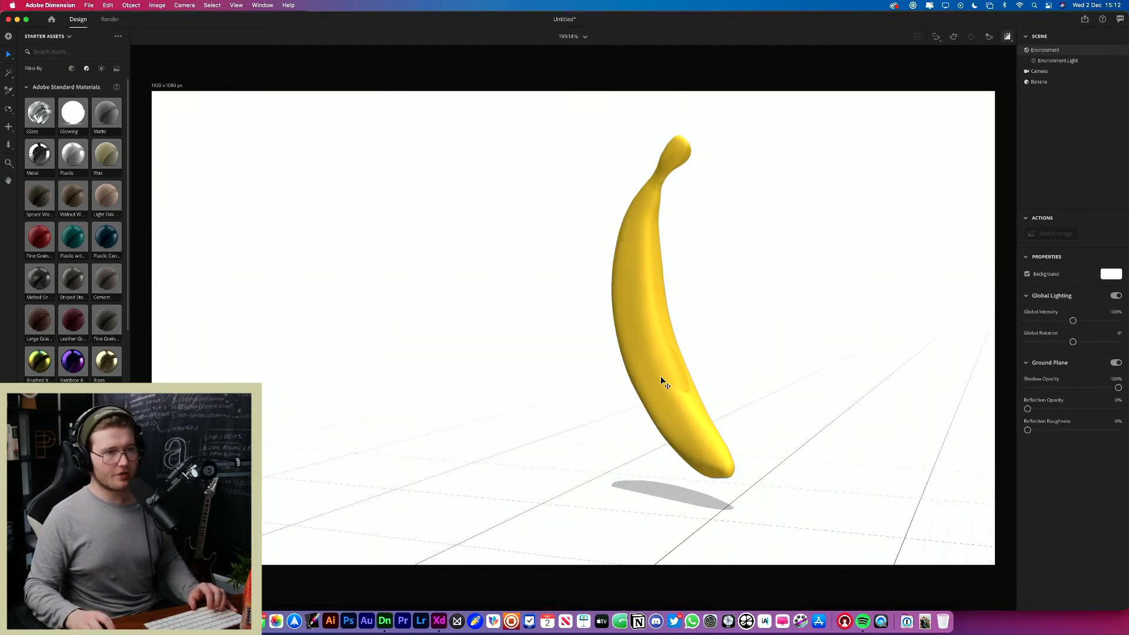
scroll(658, 377, "up", 2)
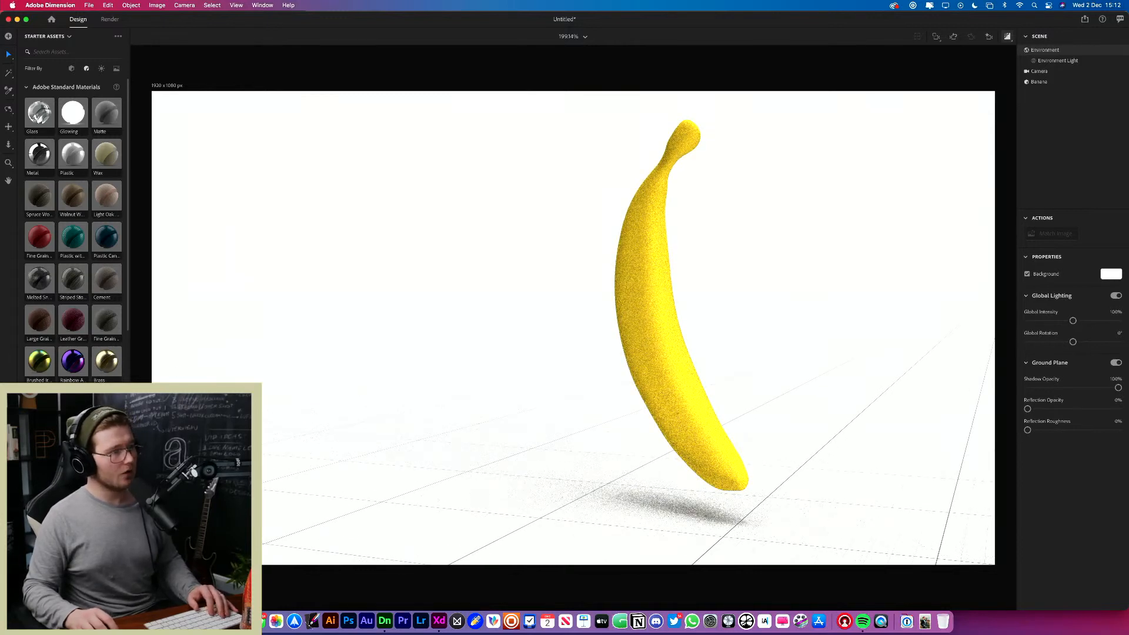
scroll(103, 372, "down", 10)
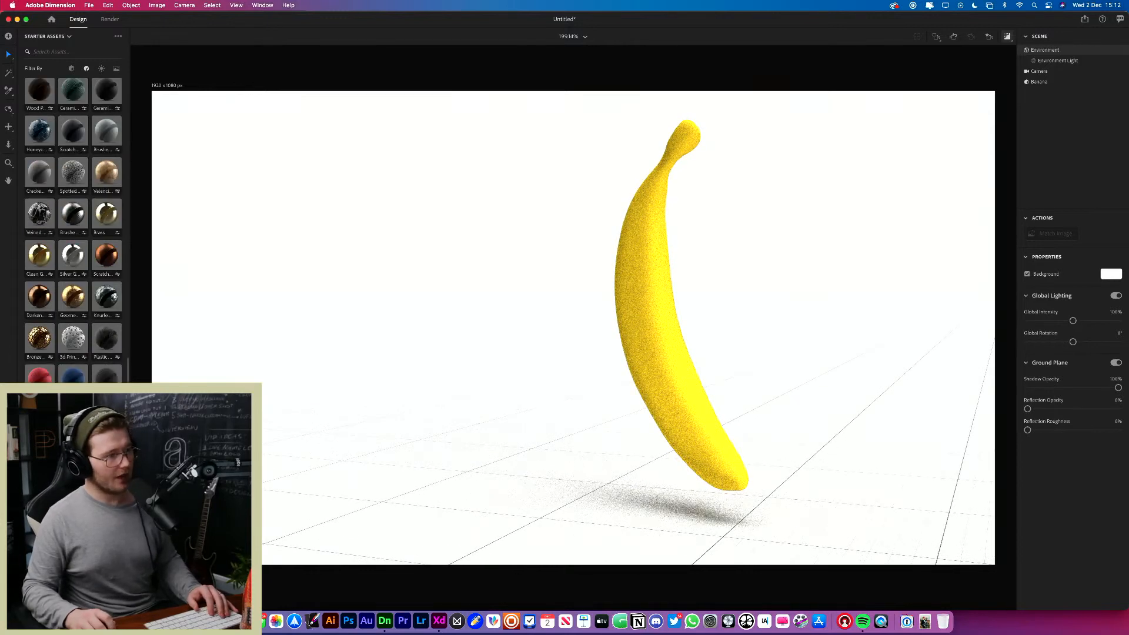
left_click(71, 69)
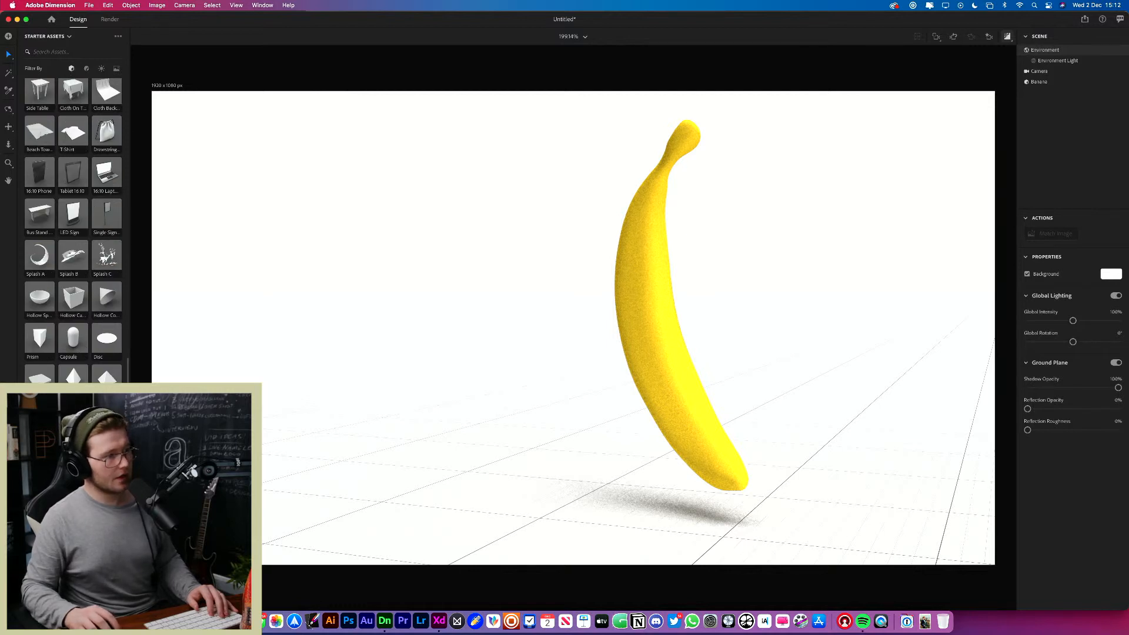
left_click_drag(71, 453, 636, 502)
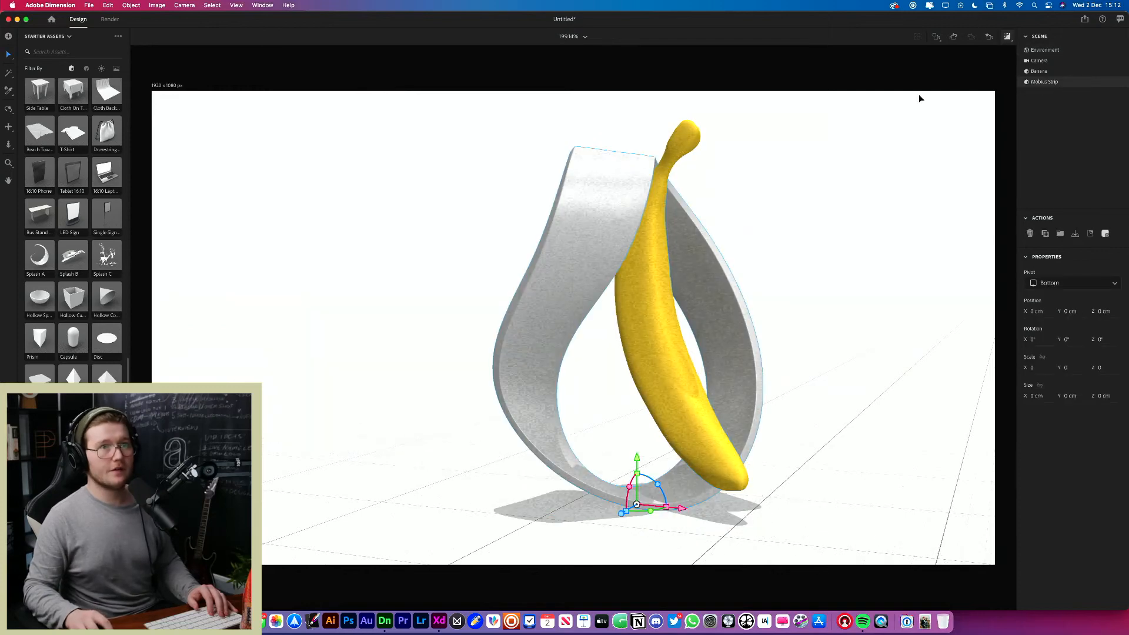
Step: Slide the Mobius Strip along the X axis to about -14 cm so that it surrounds the banana
scroll(700, 382, "down", 5)
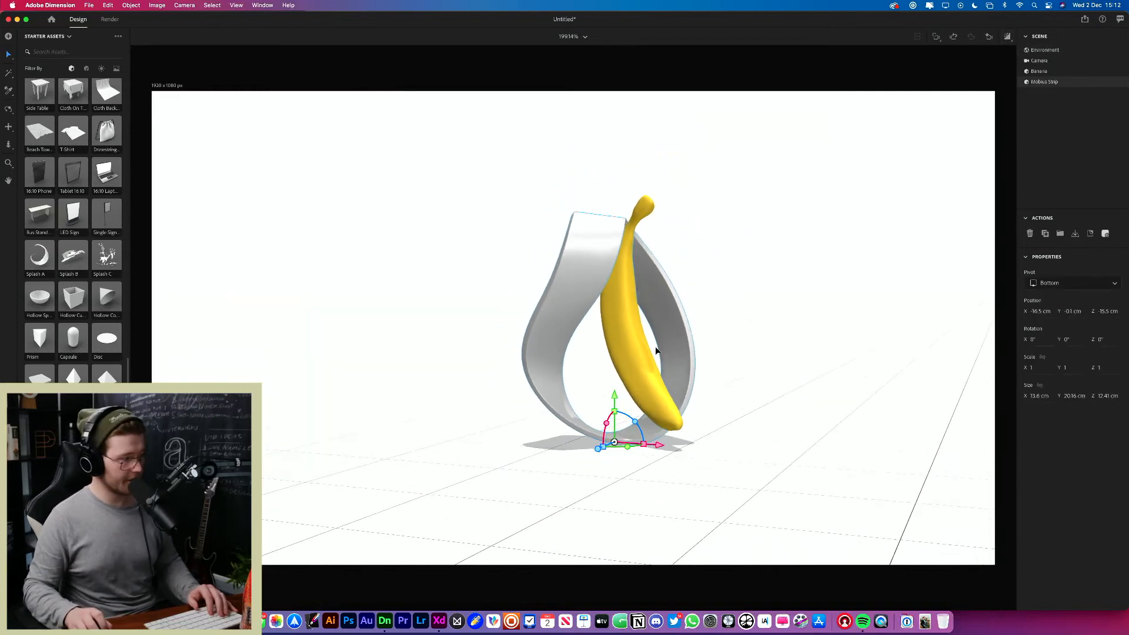
left_click_drag(711, 330, 669, 413)
left_click_drag(802, 356, 633, 304)
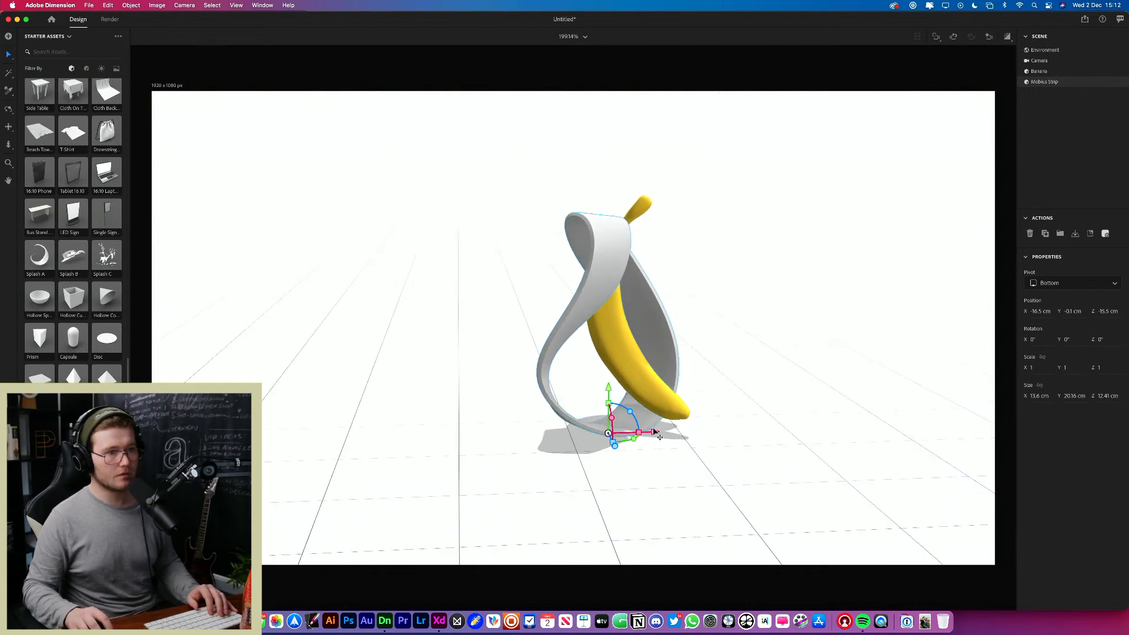
left_click_drag(654, 432, 682, 433)
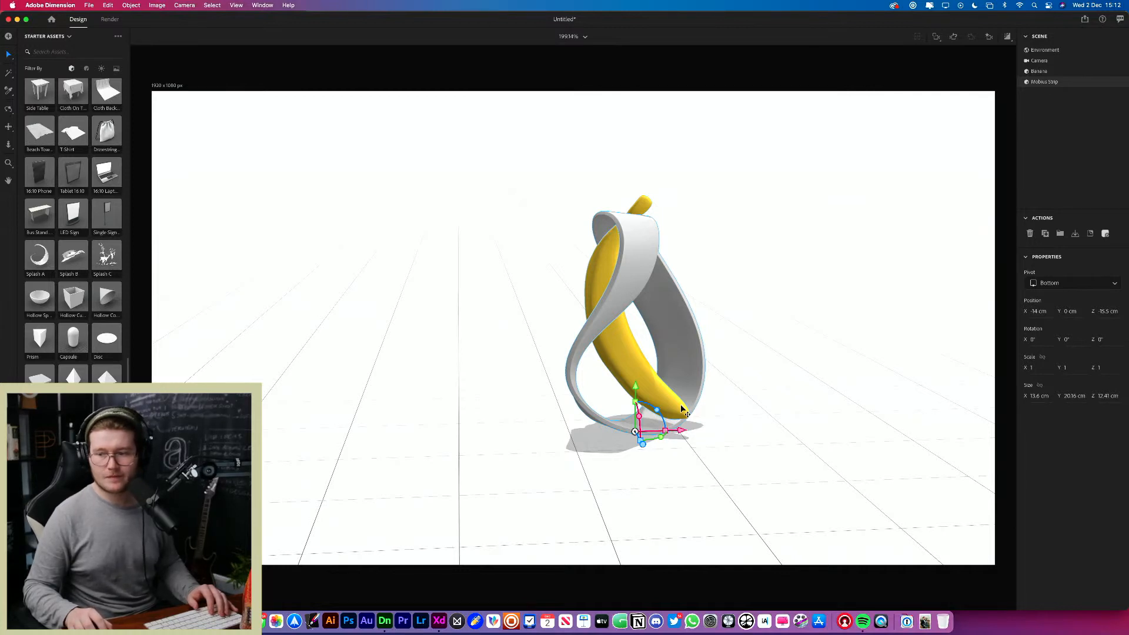
left_click_drag(699, 343, 677, 359)
scroll(675, 357, "up", 3)
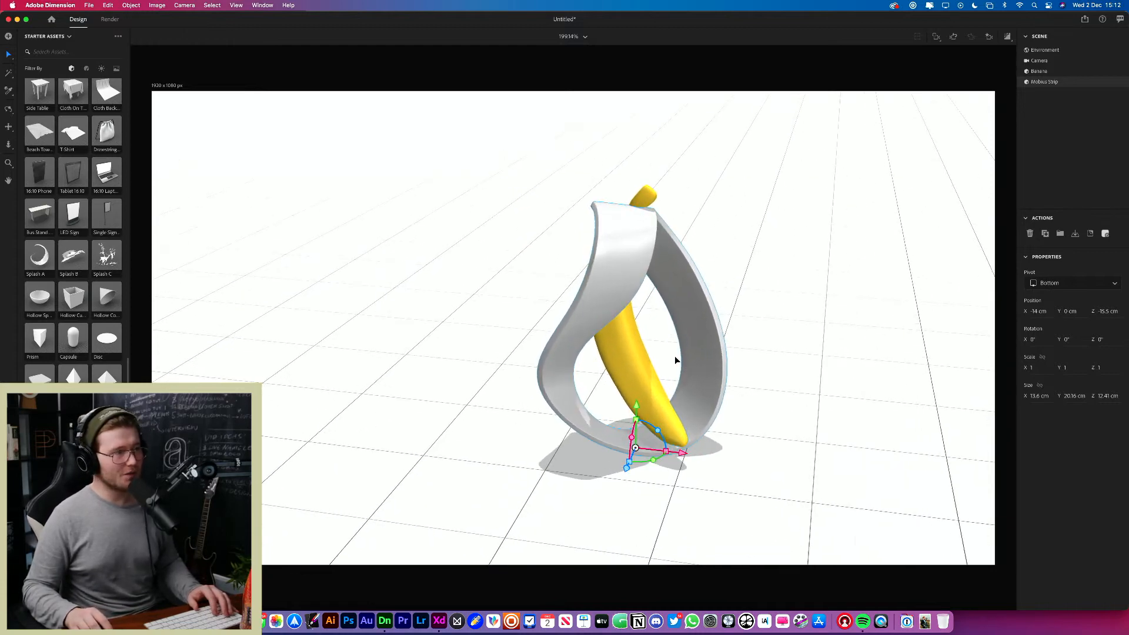
Step: Nudge the Mobius Strip along X to about -14.4 cm and inspect its fit around the banana from several angles
scroll(105, 268, "up", 3)
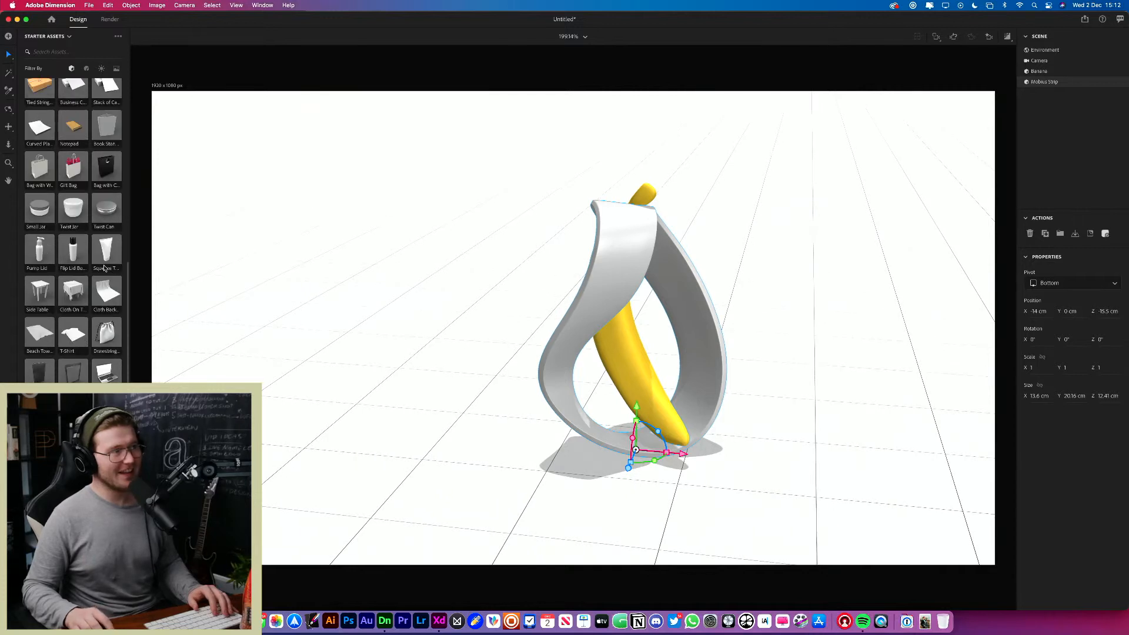
scroll(104, 265, "up", 10)
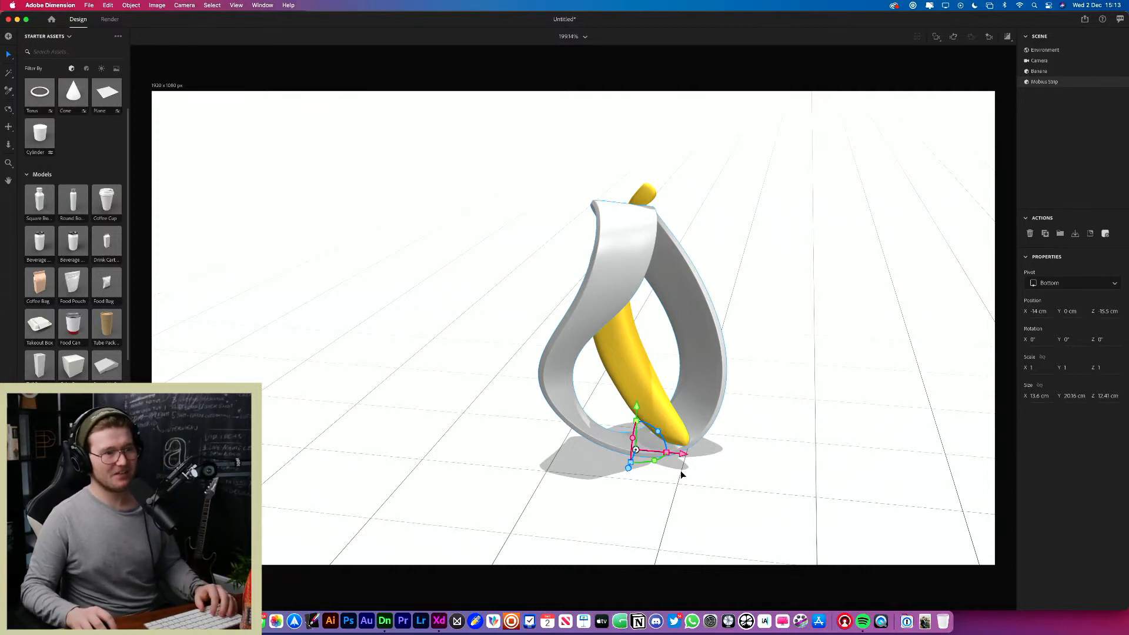
left_click_drag(682, 454, 671, 450)
left_click_drag(617, 379, 358, 378)
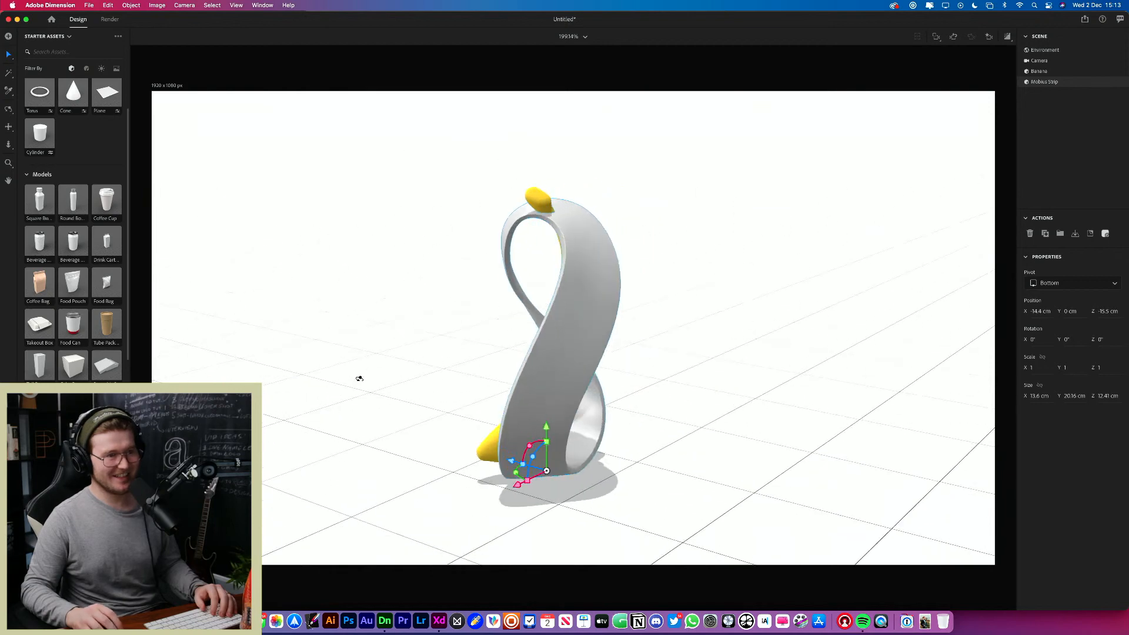
left_click_drag(552, 315, 658, 373)
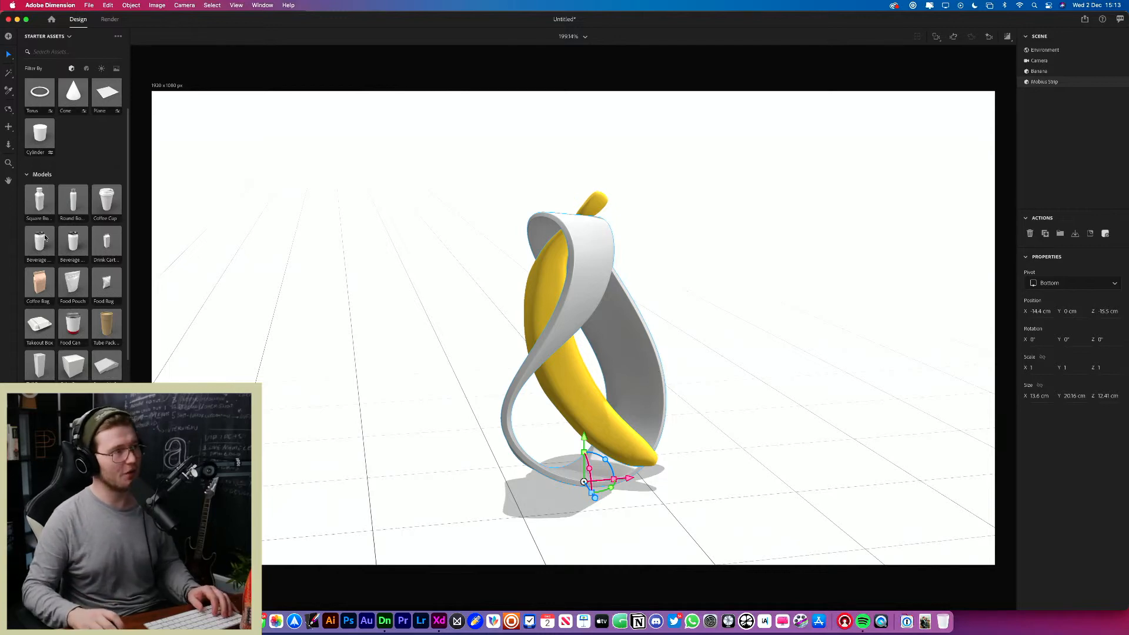
Step: Lay the Mobius Strip around the banana's middle, rotated to 139°, 180°, -90° and positioned at about X -6.2, Y 11, Z -15.3 cm
scroll(36, 262, "up", 2)
scroll(142, 321, "down", 5)
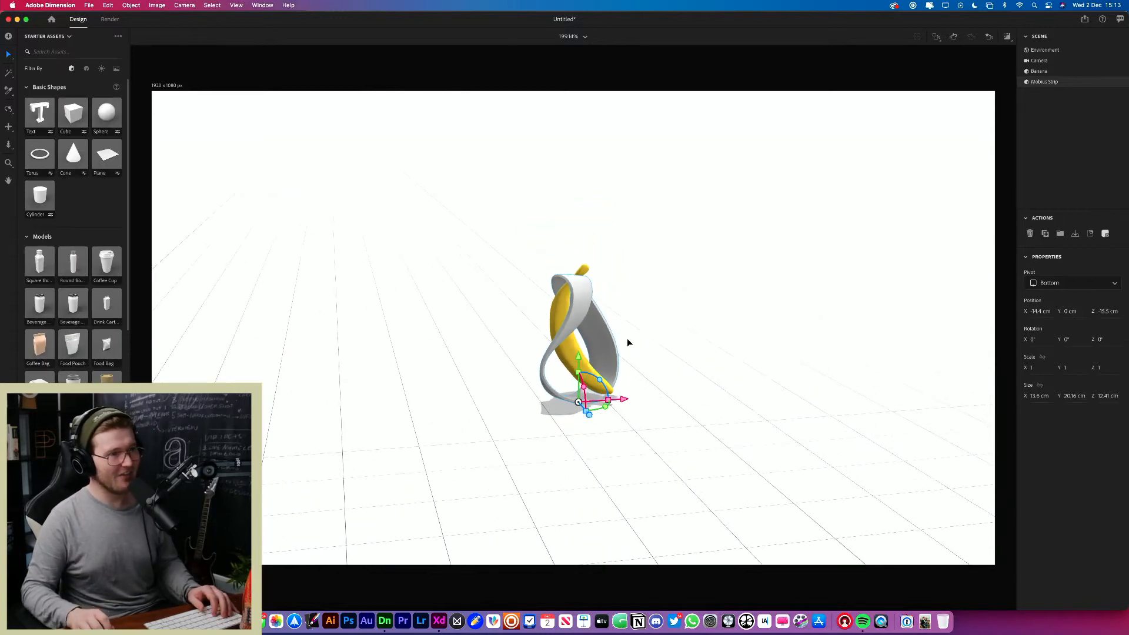
left_click_drag(628, 343, 578, 294)
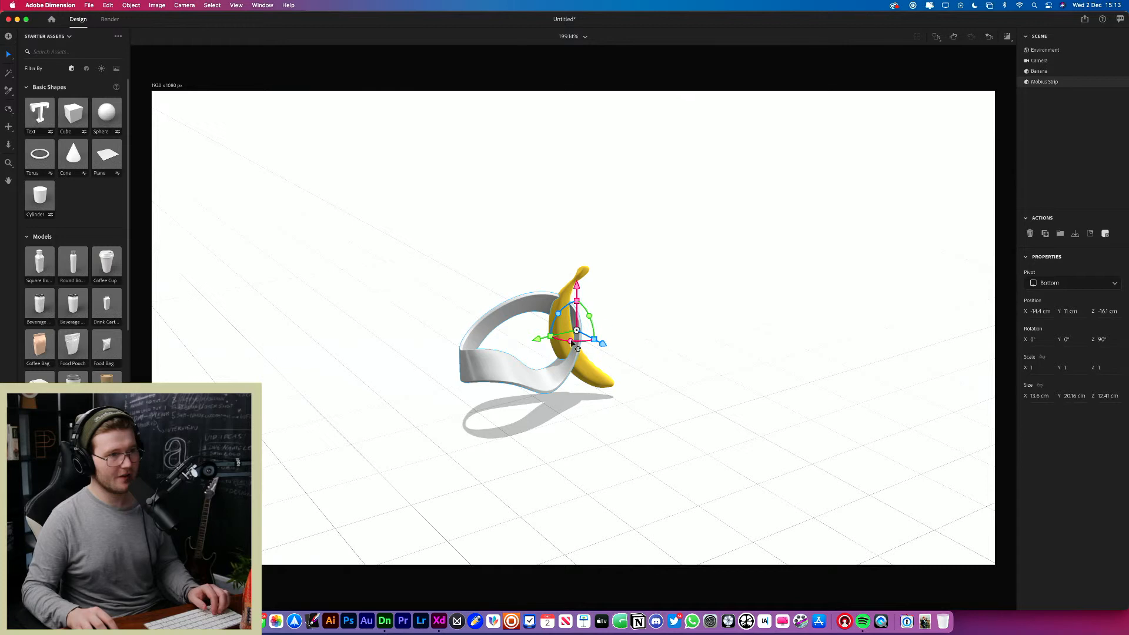
left_click_drag(603, 342, 751, 368)
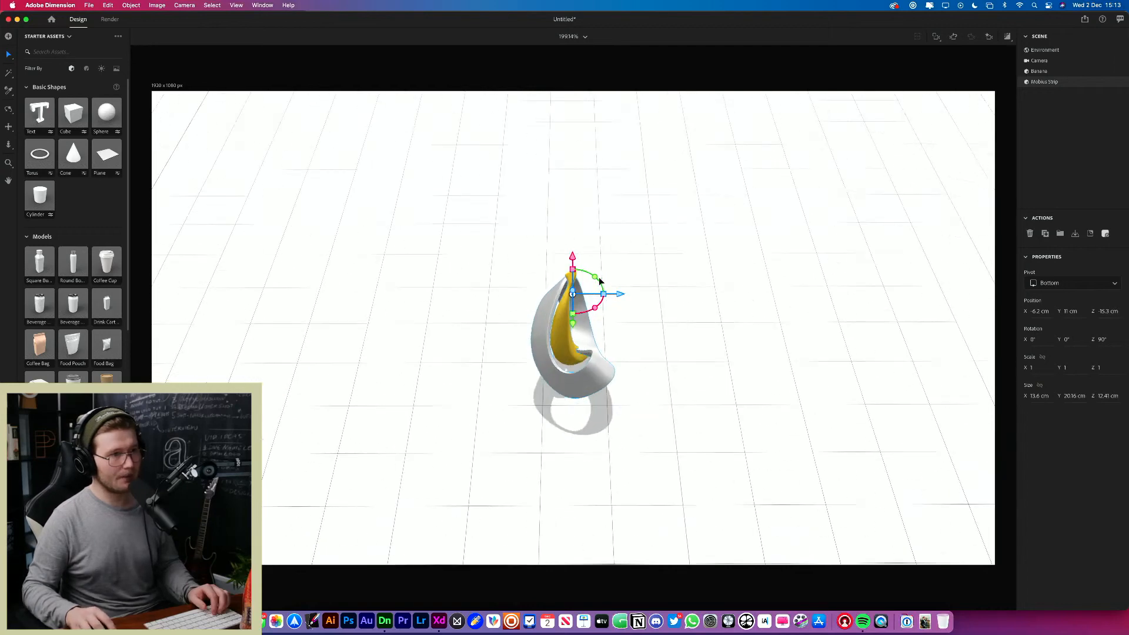
left_click_drag(597, 279, 742, 348)
scroll(596, 374, "up", 5)
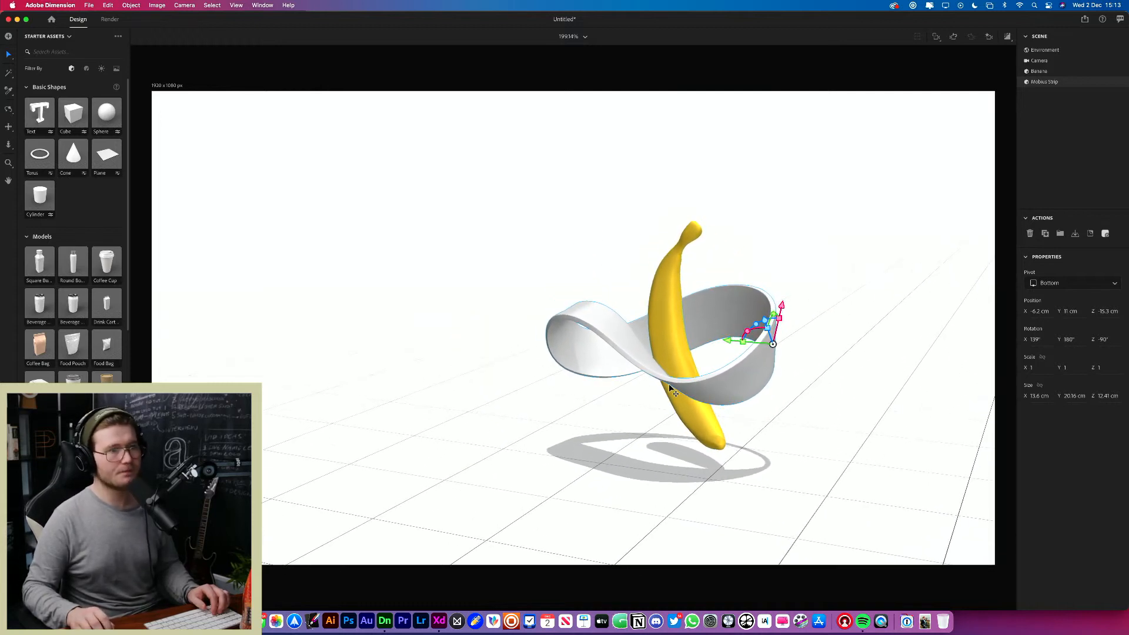
Step: Add the Splash C starter model on the ground beside the banana, beneath the Mobius Strip
scroll(664, 388, "up", 3)
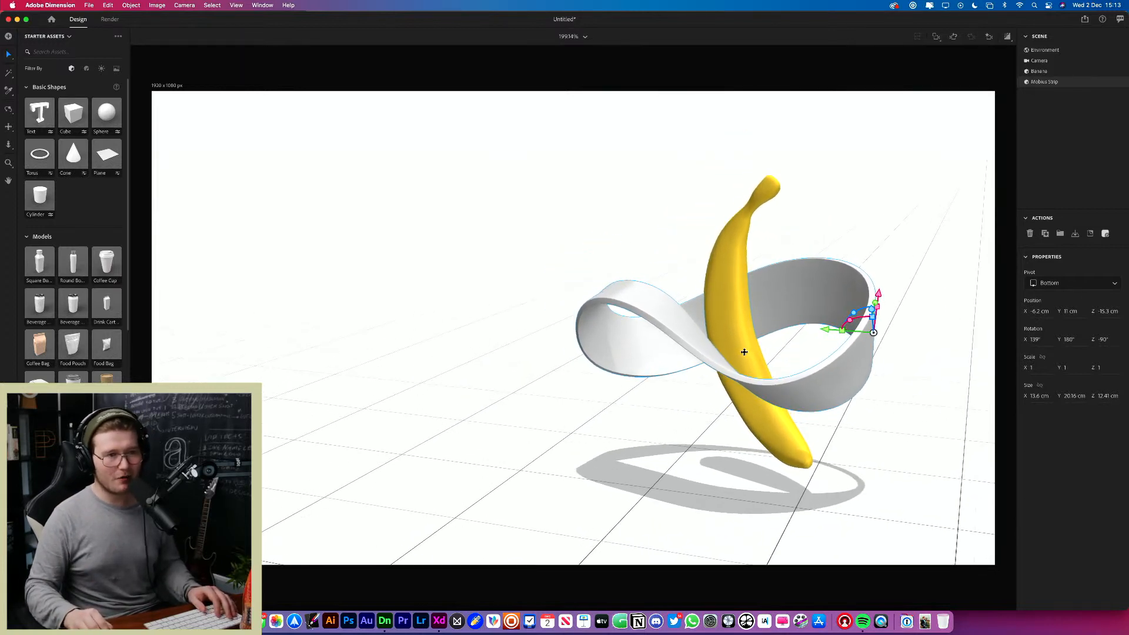
scroll(93, 257, "down", 10)
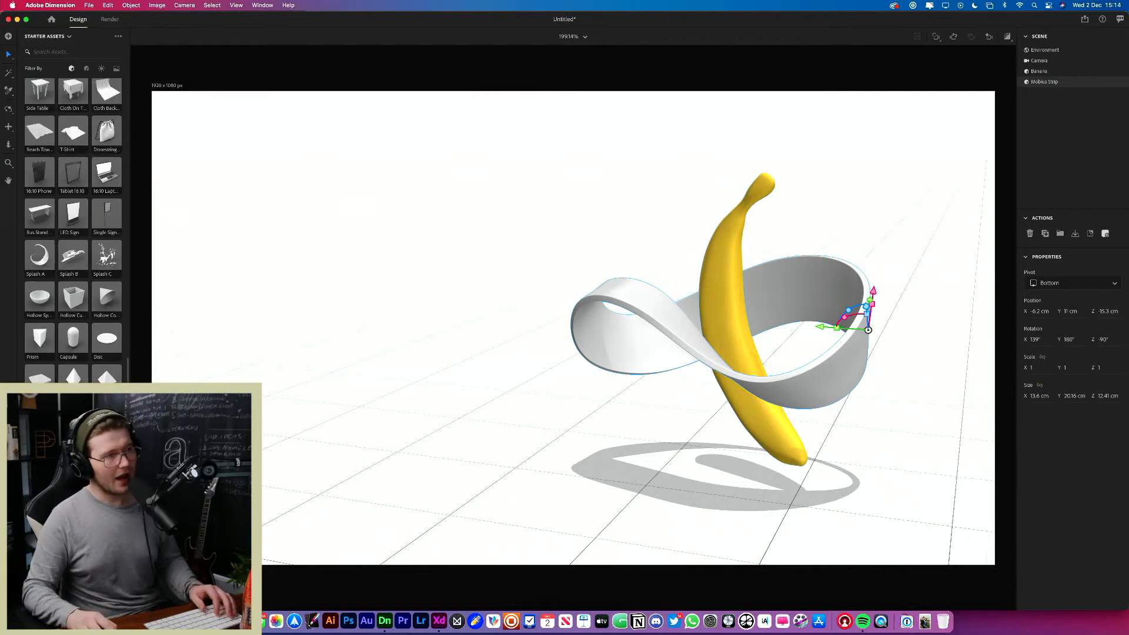
left_click_drag(93, 257, 713, 467)
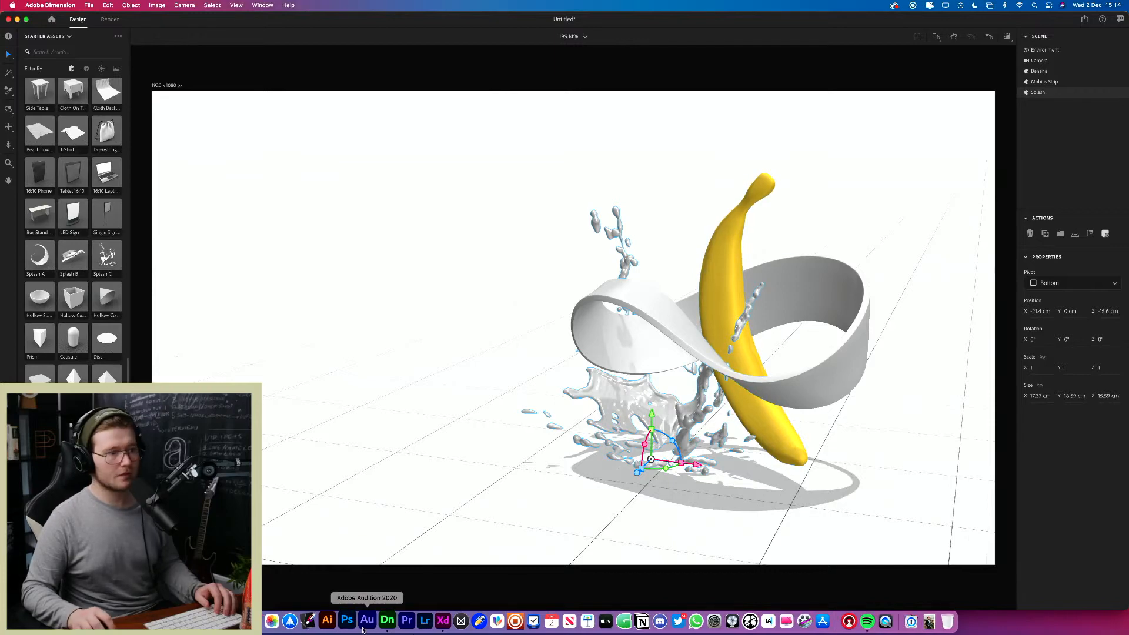
Step: Switch to Adobe XD and look over the portfolio artboards, selecting and deselecting the elements on the Home artboard
left_click(444, 621)
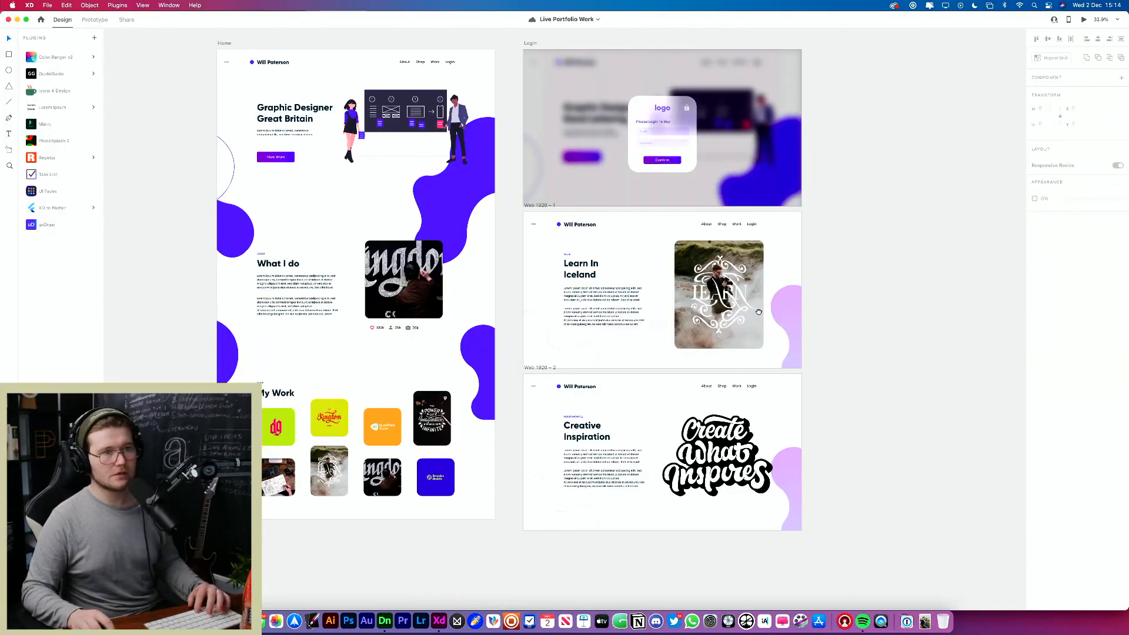
left_click_drag(758, 312, 688, 375)
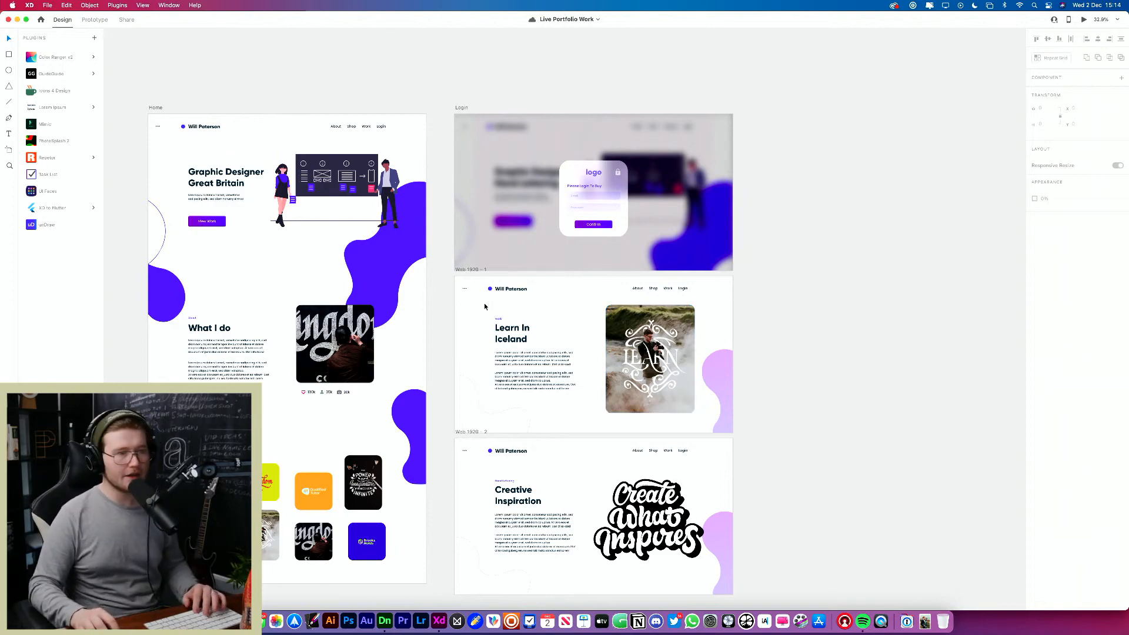
left_click_drag(479, 302, 657, 229)
left_click_drag(329, 66, 649, 295)
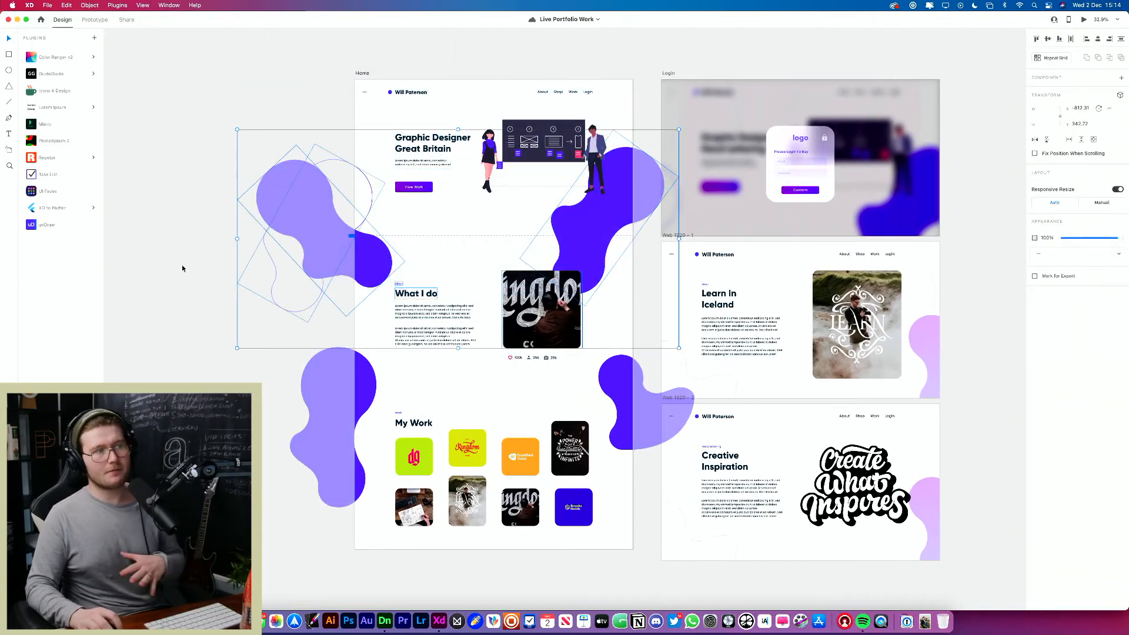
left_click(184, 267)
left_click_drag(201, 223, 632, 382)
left_click(656, 314)
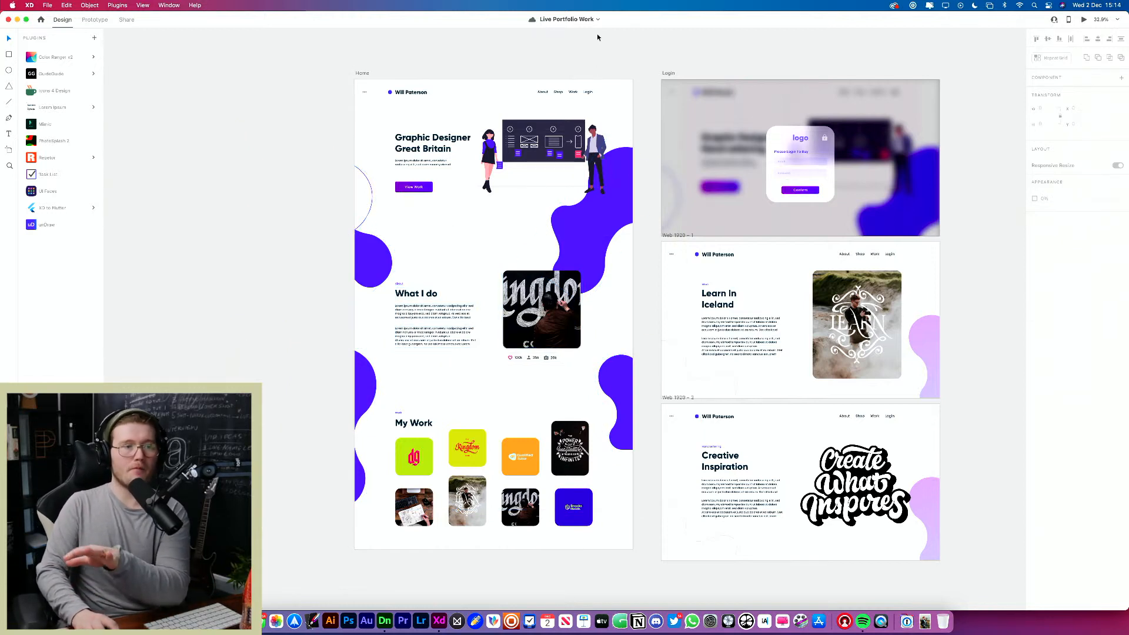
Step: Open the Live Portfolio Work preview and look through the Home page from the header to the My Work section
key("super+Return")
left_click_drag(676, 22, 469, 86)
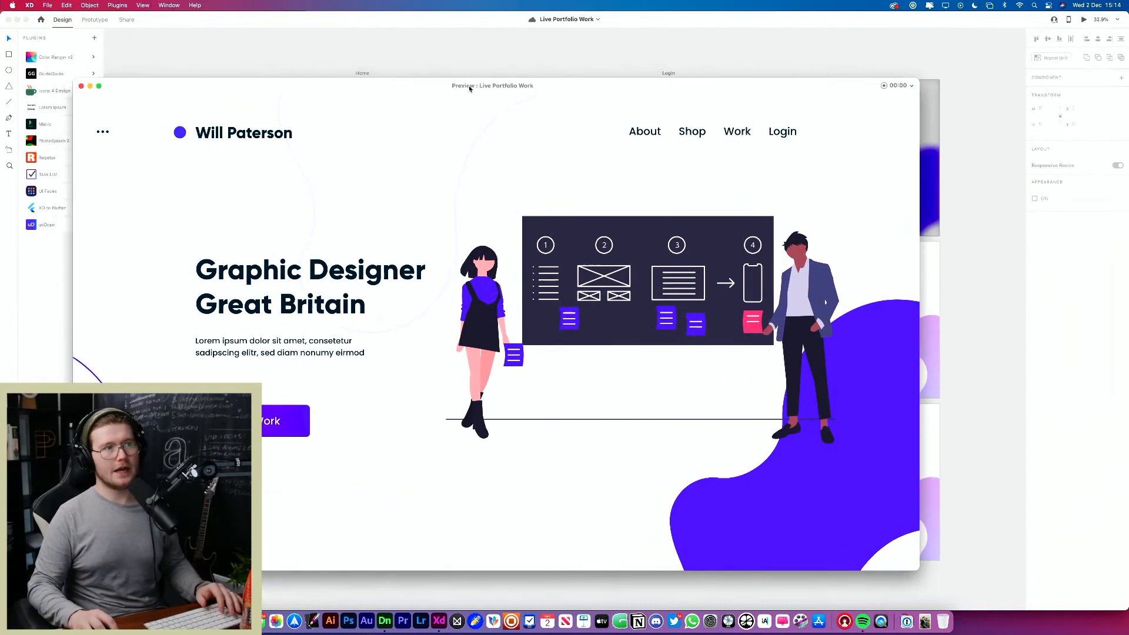
scroll(496, 382, "down", 10)
scroll(502, 383, "up", 10)
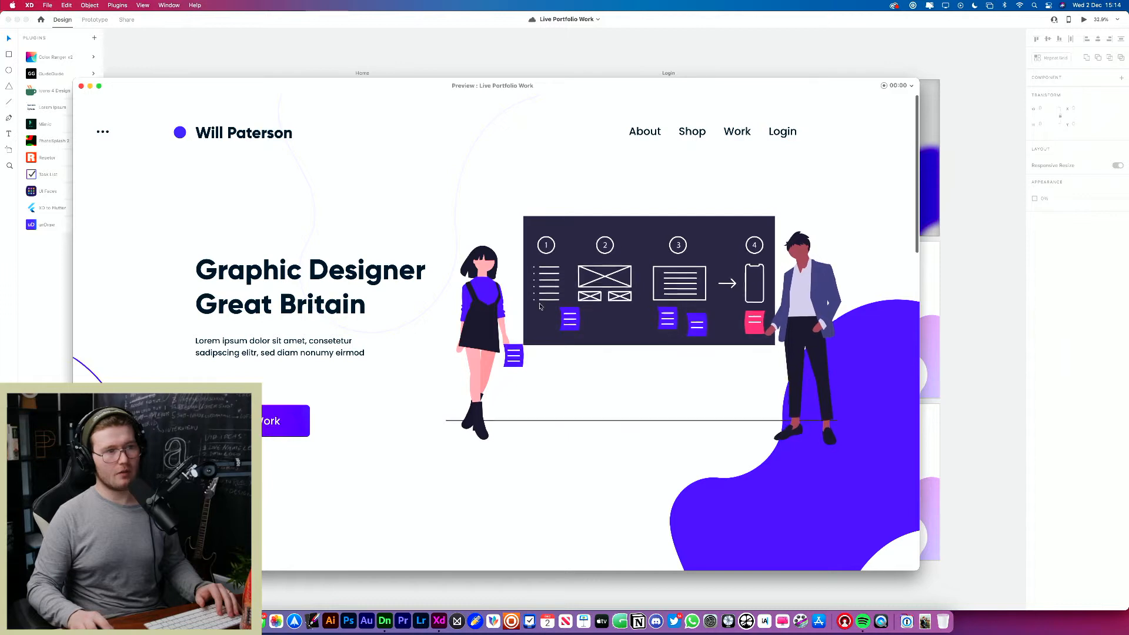
scroll(456, 325, "down", 5)
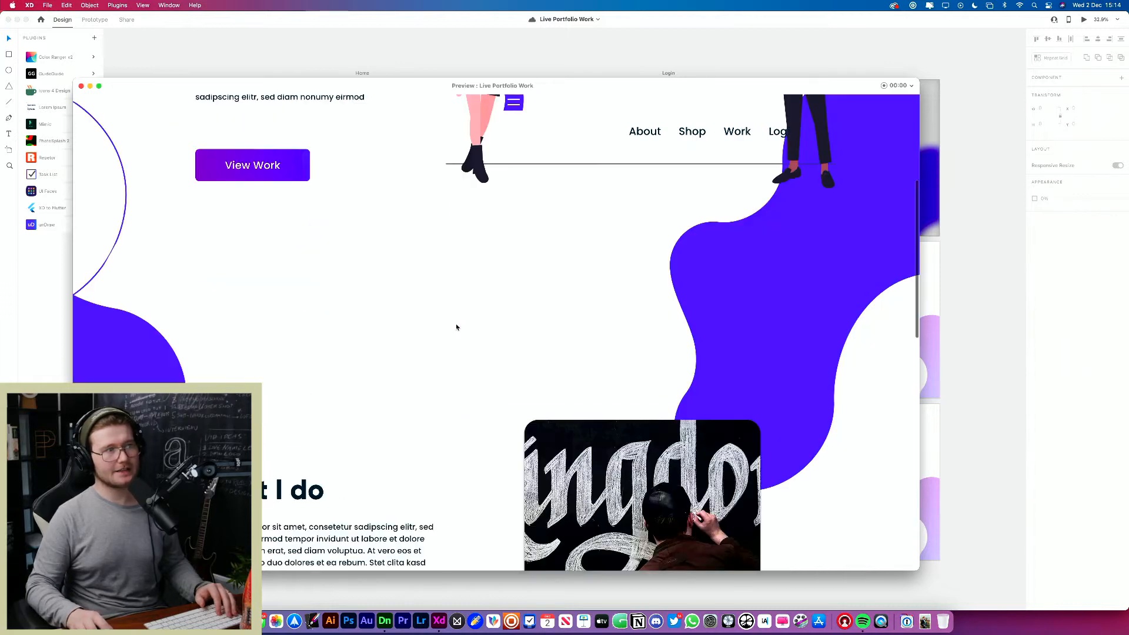
scroll(458, 327, "down", 2)
scroll(458, 328, "up", 8)
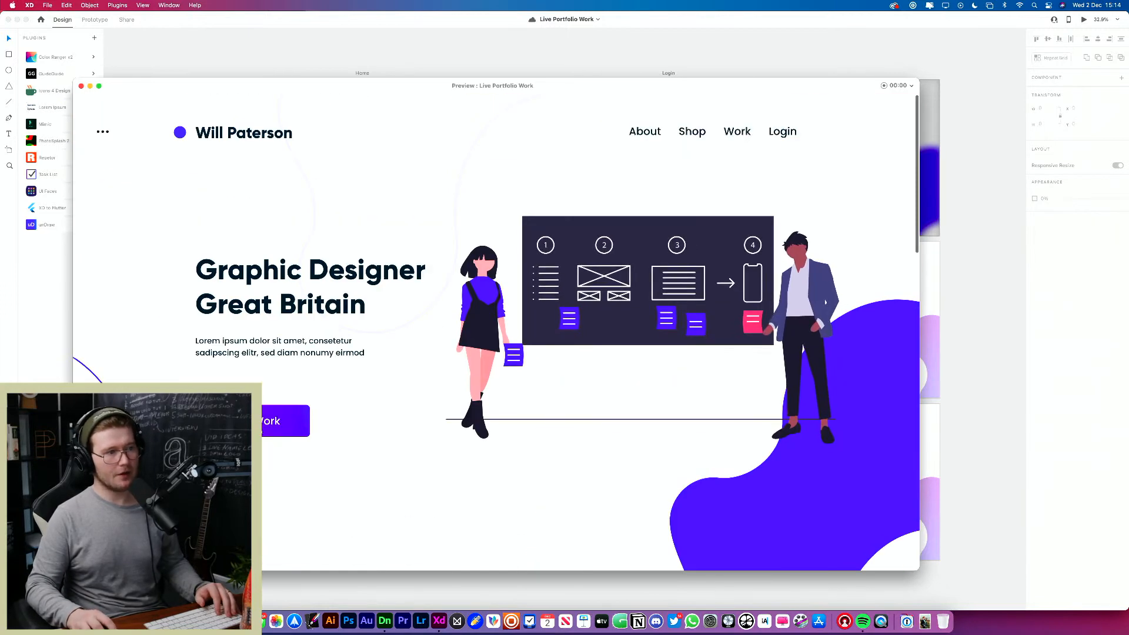
scroll(268, 432, "down", 3)
scroll(267, 432, "down", 5)
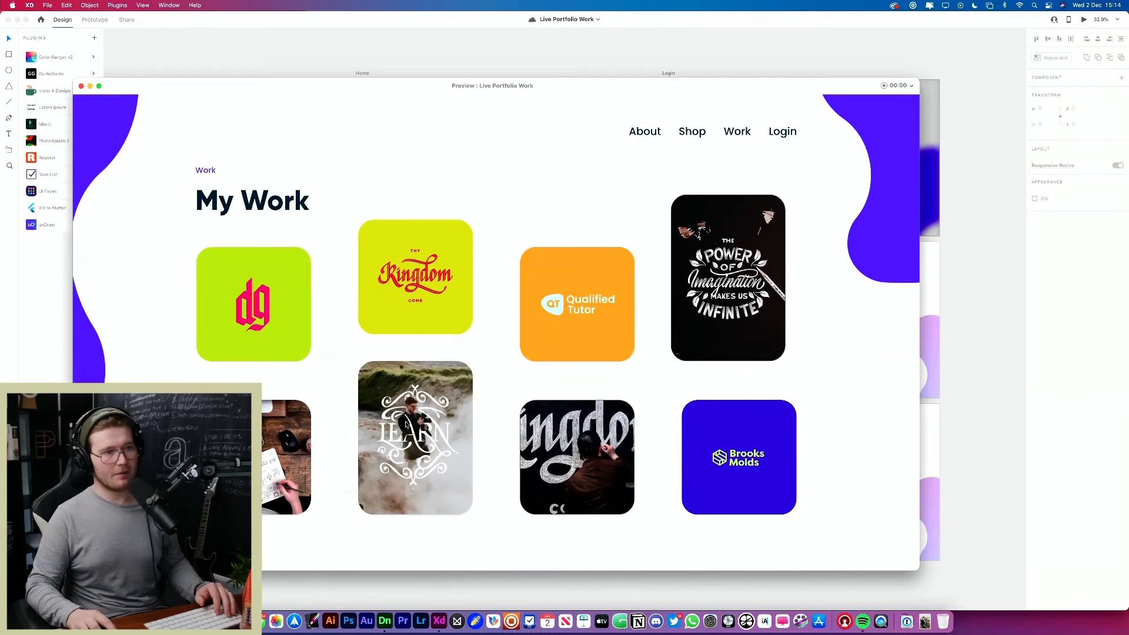
Step: Test the Learn In Iceland project link and the logo link back to Home in the preview, and close the preview
left_click(444, 416)
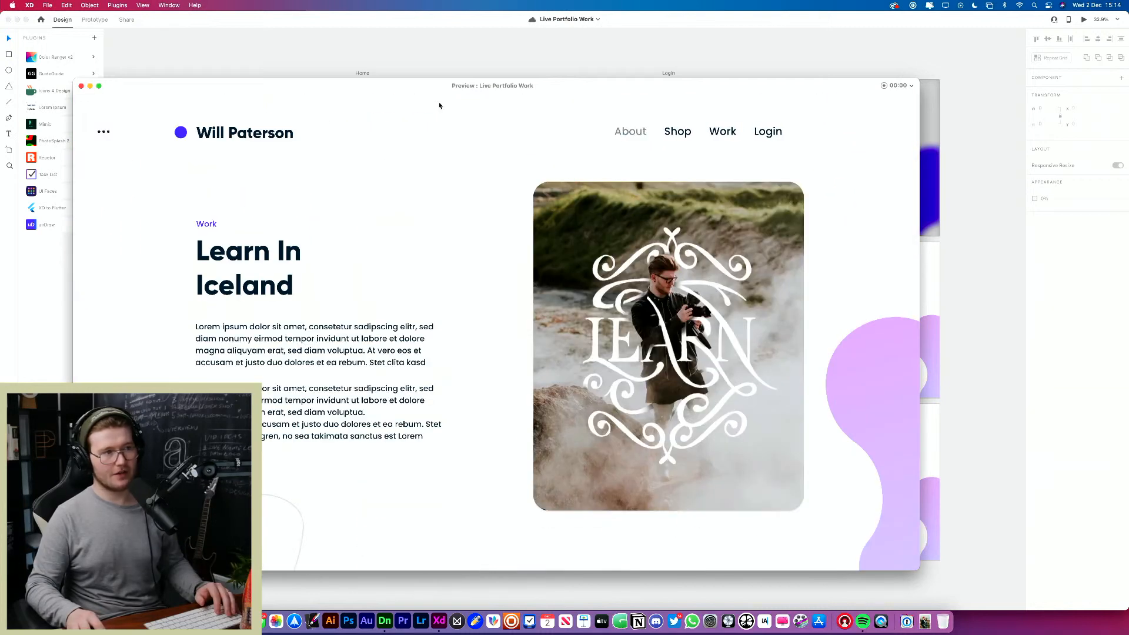
left_click(266, 140)
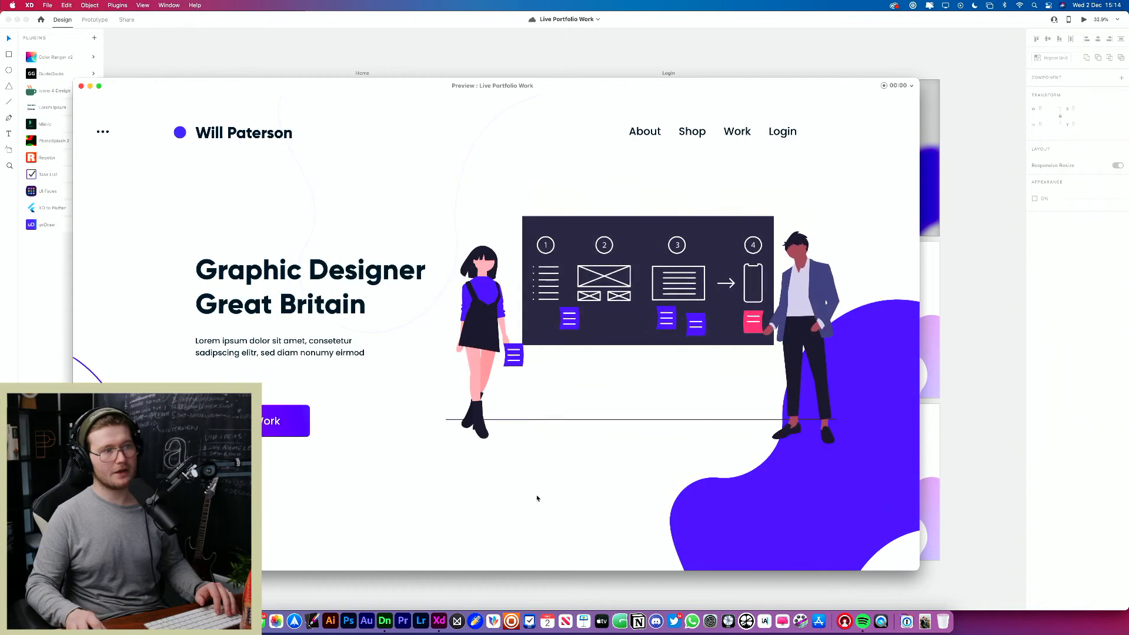
scroll(537, 496, "down", 6)
left_click(545, 373)
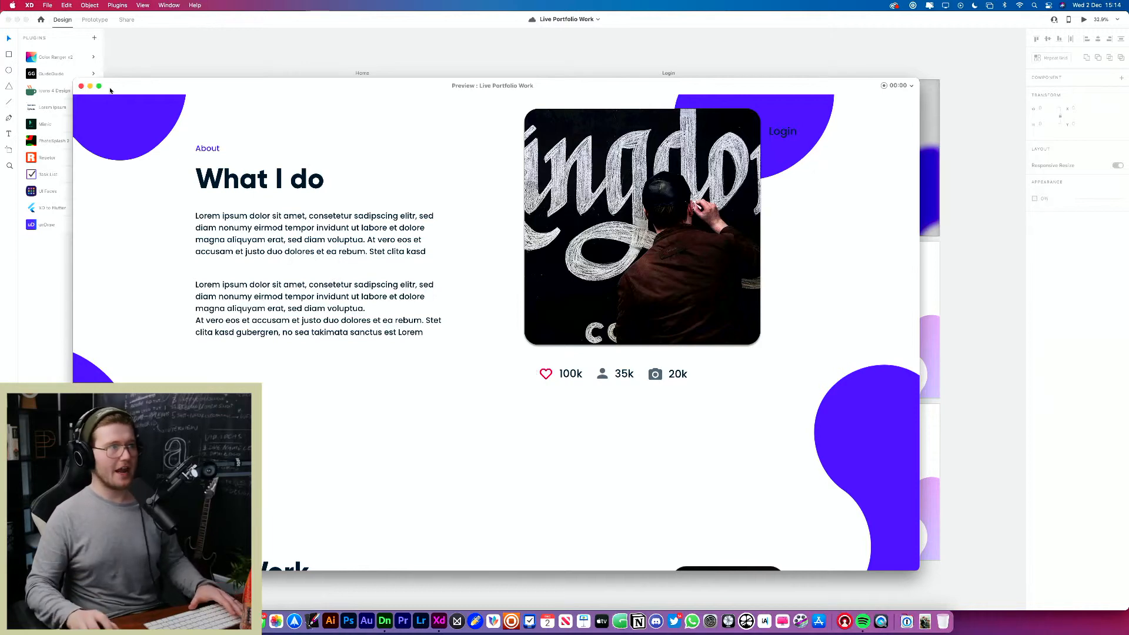
left_click(82, 85)
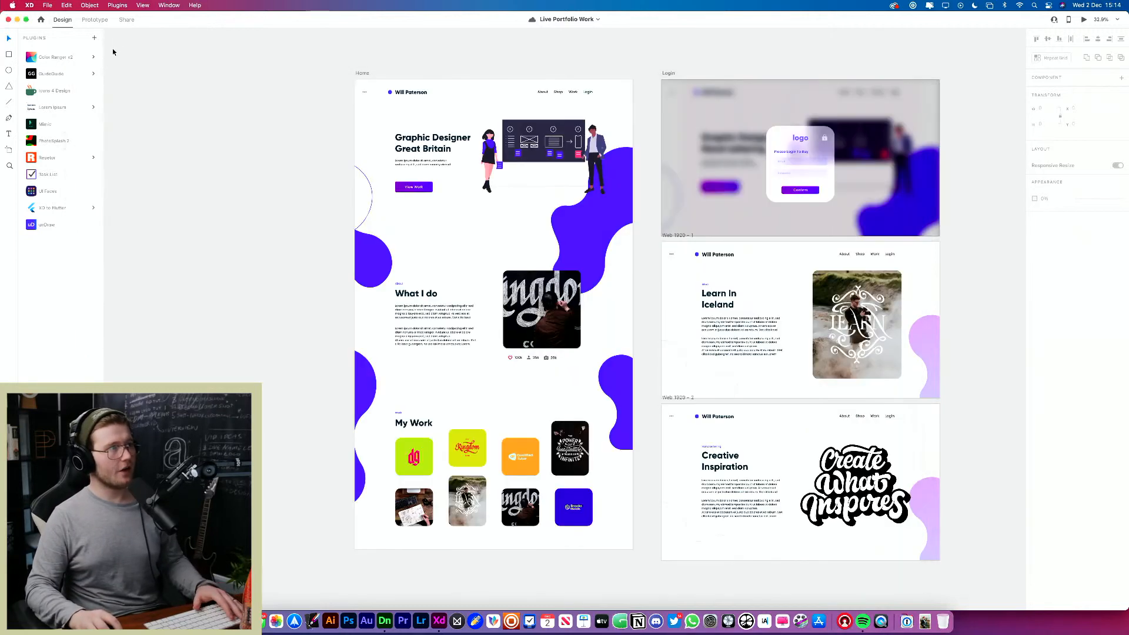
Step: View the Share link settings and reveal all prototype connections on the Home artboard in Prototype mode
left_click(126, 20)
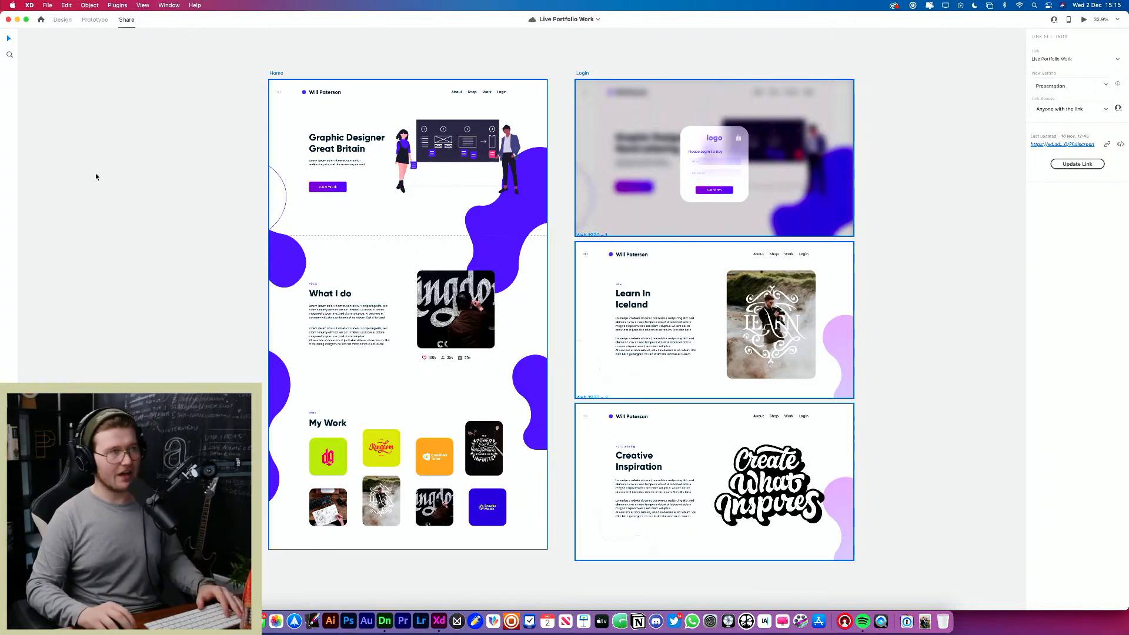
left_click(92, 22)
left_click(383, 294)
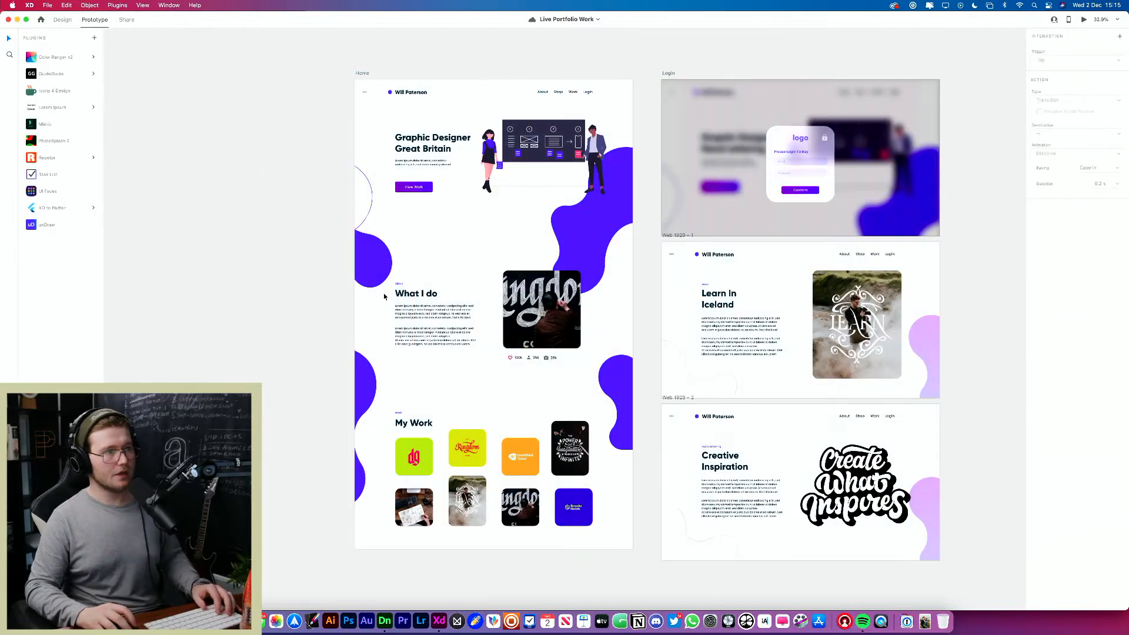
key("super+a")
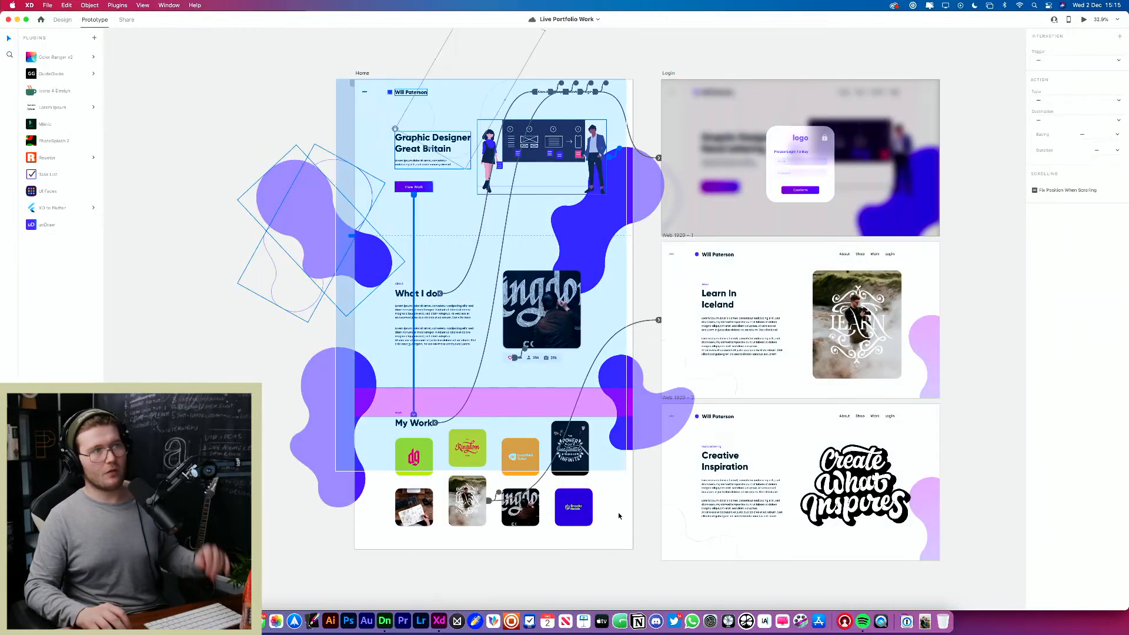
left_click_drag(415, 214, 416, 271)
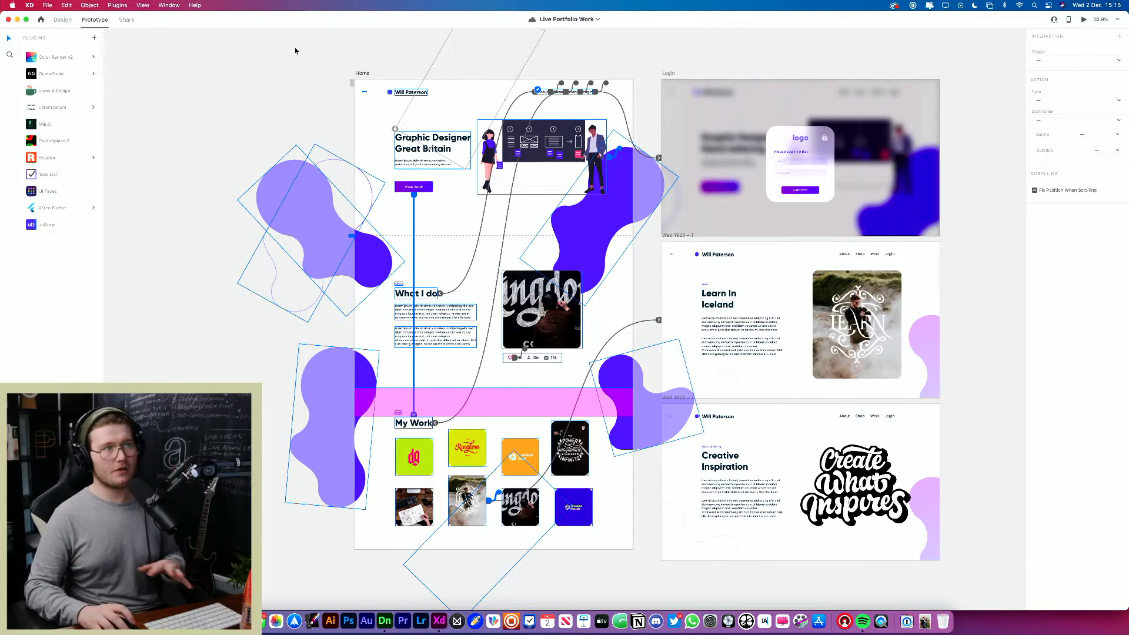
left_click(613, 587)
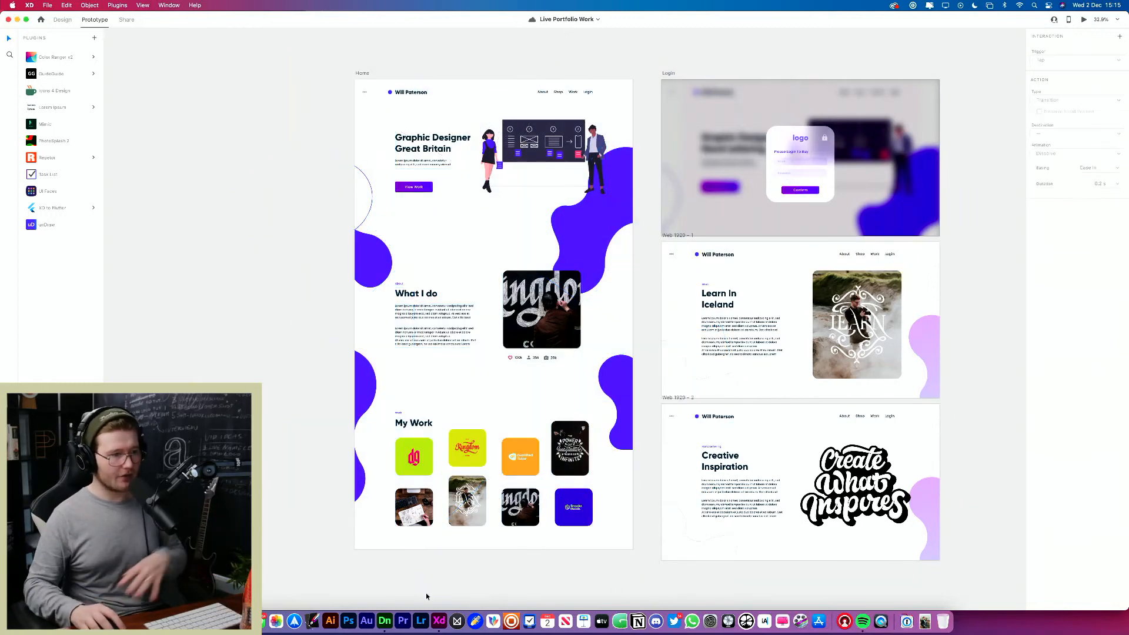
Step: Return to the banana scene in Adobe Dimension and view it from a slightly higher angle
left_click(386, 620)
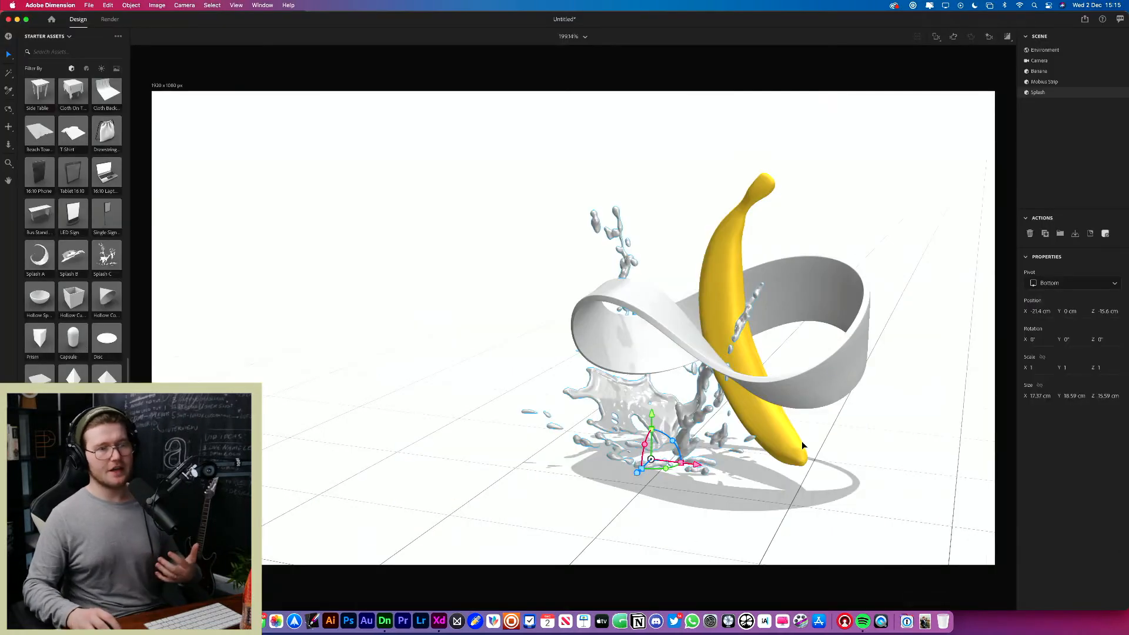
left_click_drag(822, 447, 864, 465)
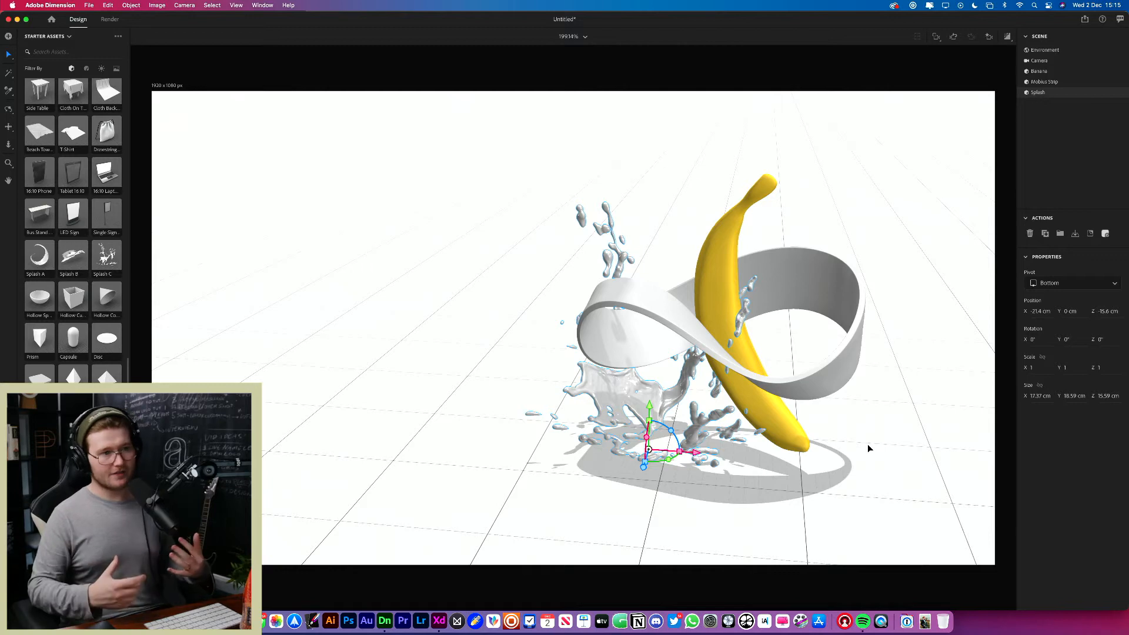
Step: Filter the starter assets to materials and look through the available materials for the banana scene
scroll(842, 422, "up", 3)
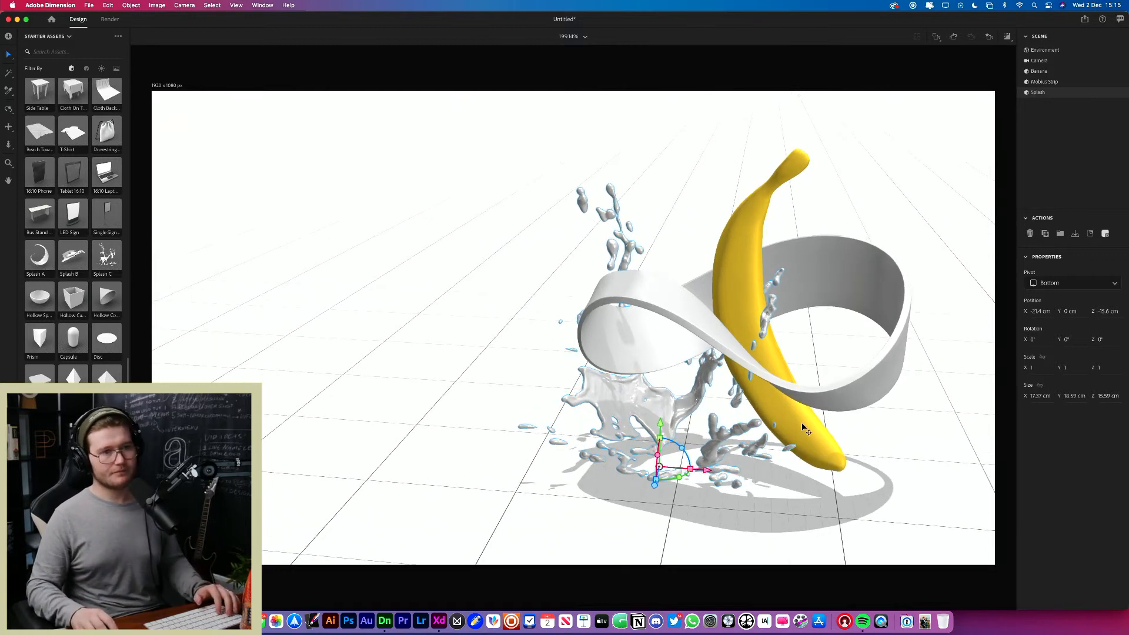
mouse_move(802, 424)
left_mouse_down()
mouse_move(814, 393)
mouse_move(810, 422)
left_mouse_up()
scroll(86, 179, "up", 10)
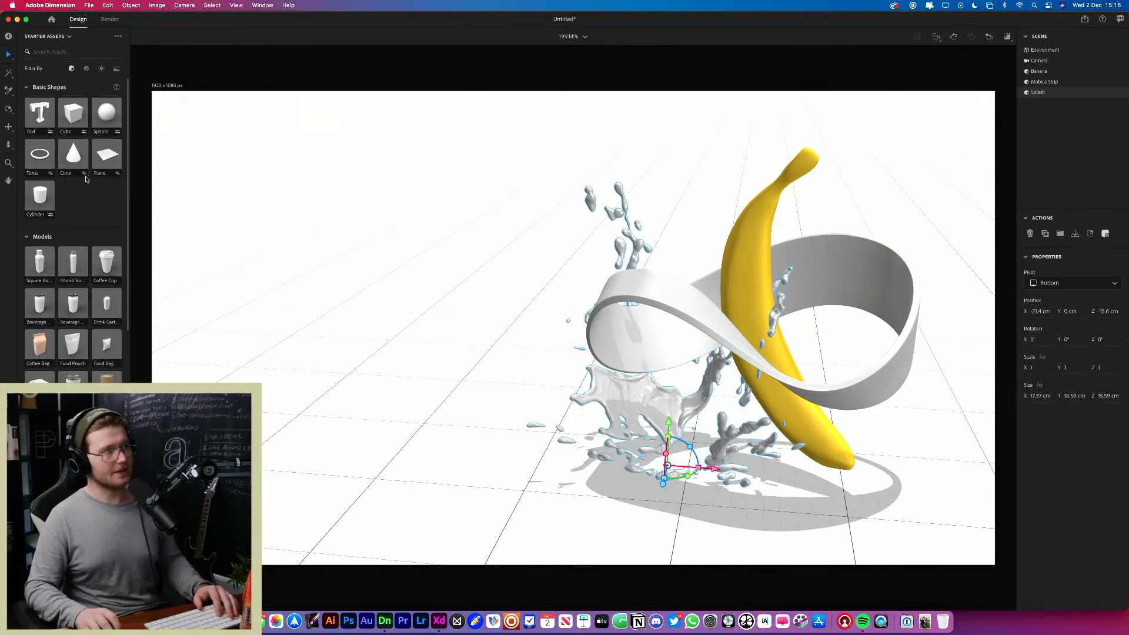
left_click(86, 70)
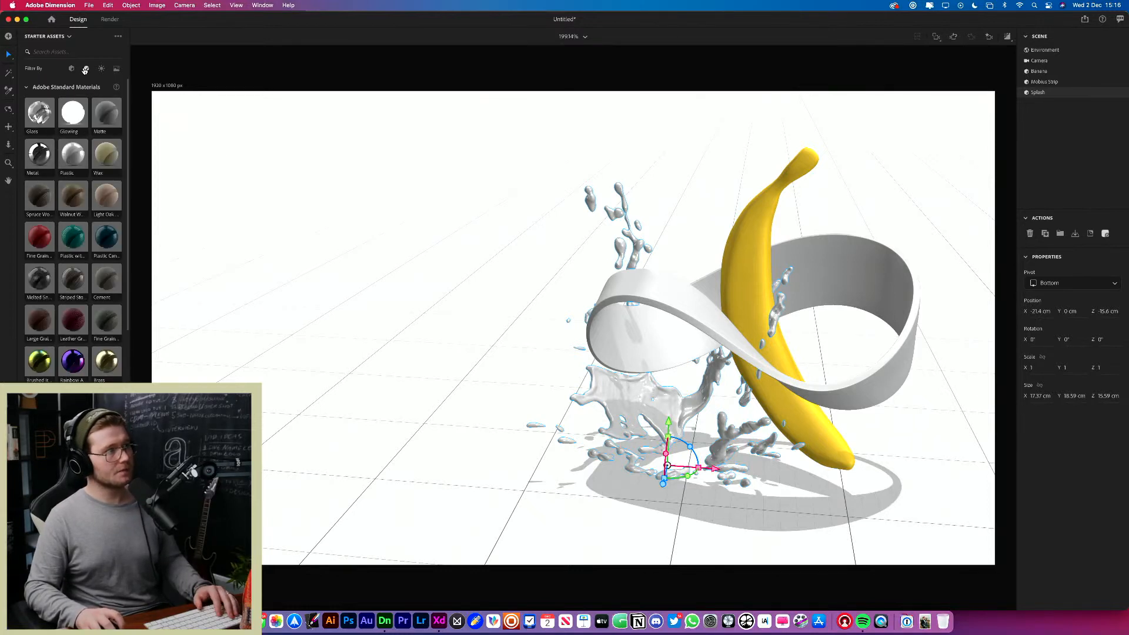
scroll(73, 233, "down", 8)
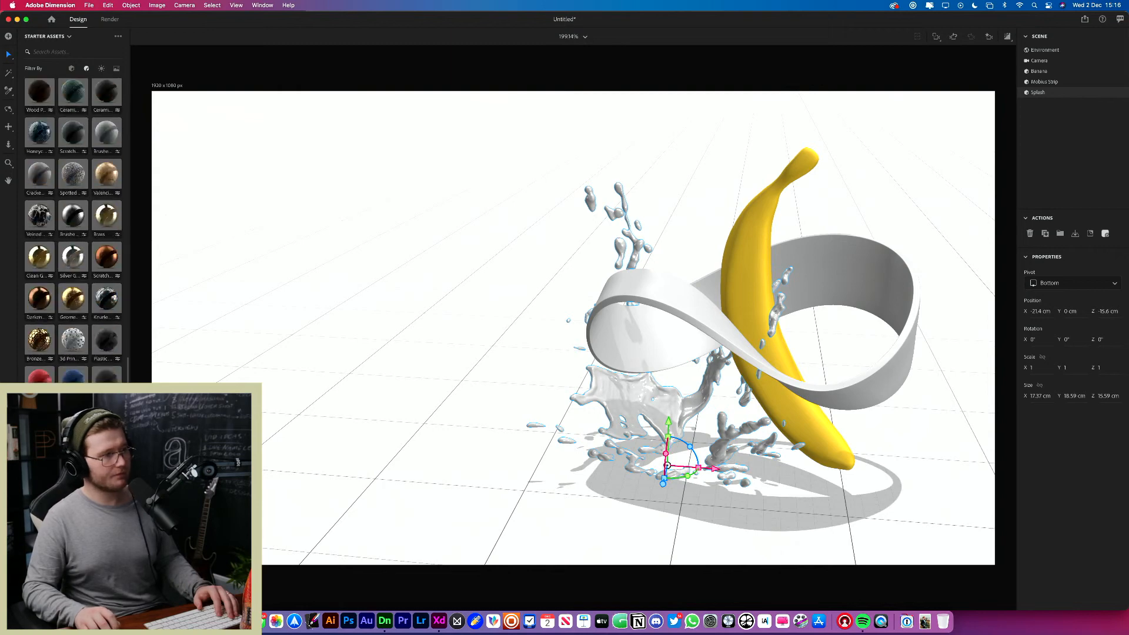
scroll(73, 233, "up", 6)
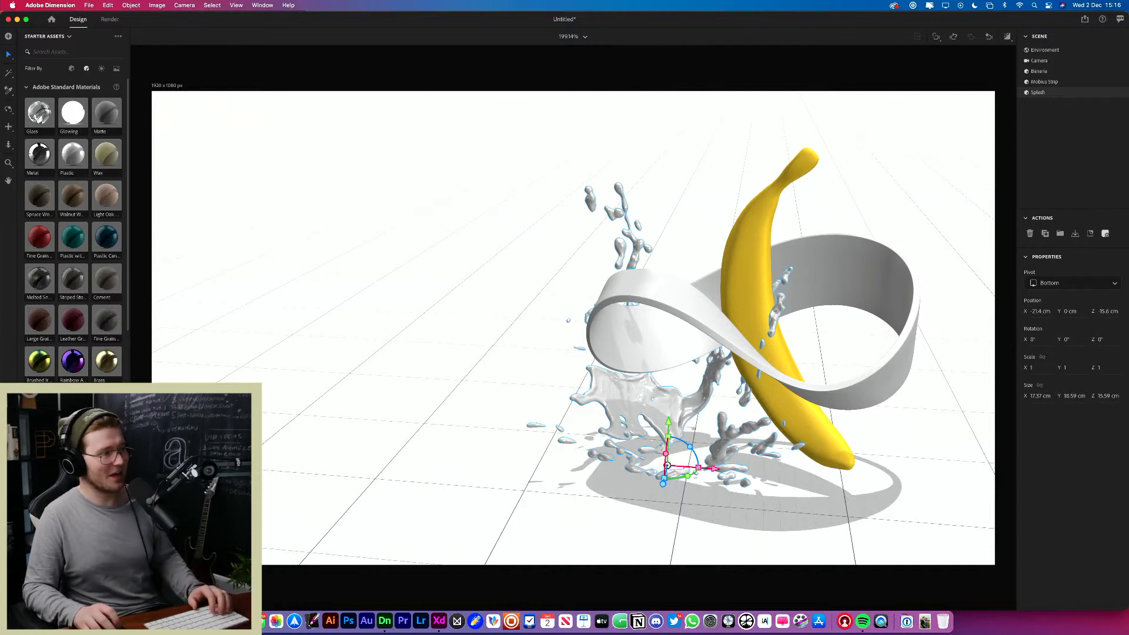
Step: Inspect the splash's Water material with the render preview on, and return to the scene's Environment properties
double_click(644, 403)
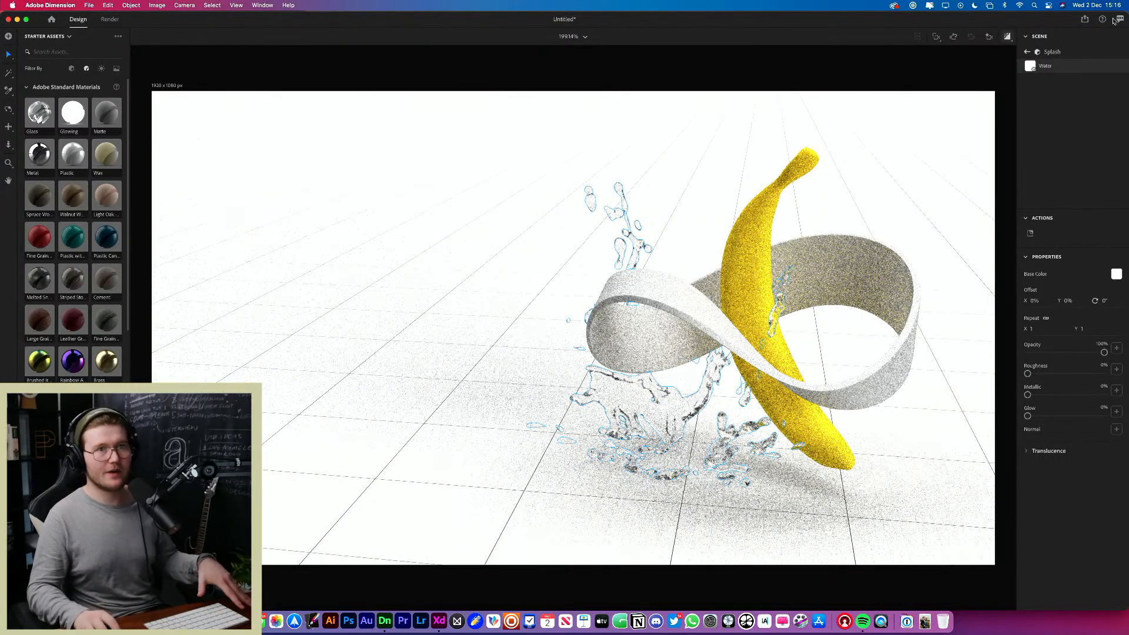
left_click(1051, 52)
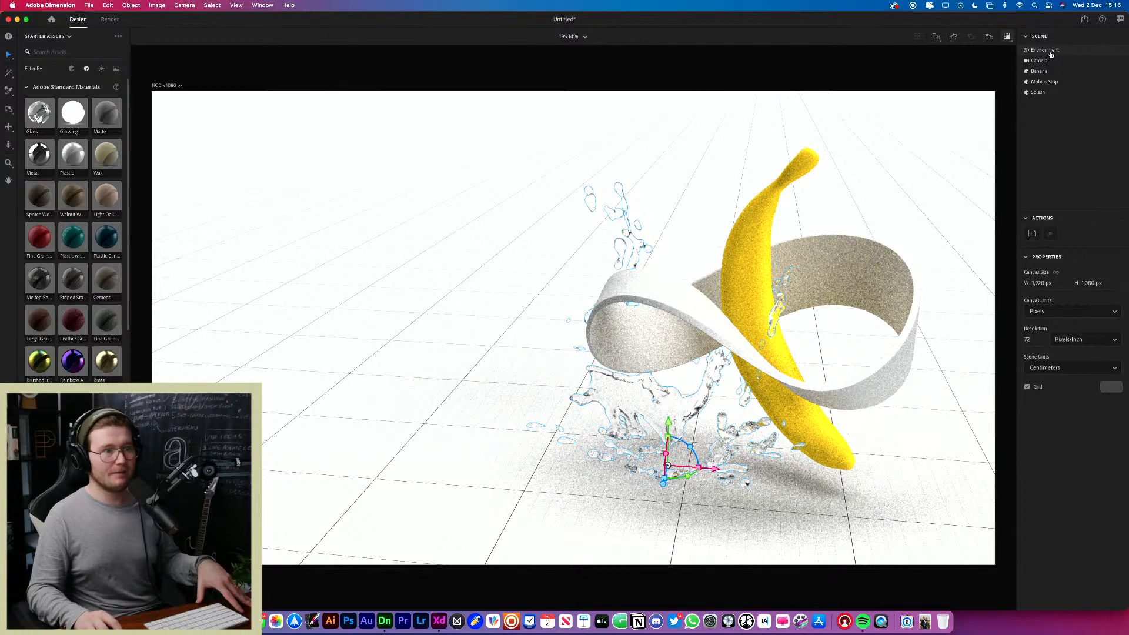
left_click(1051, 52)
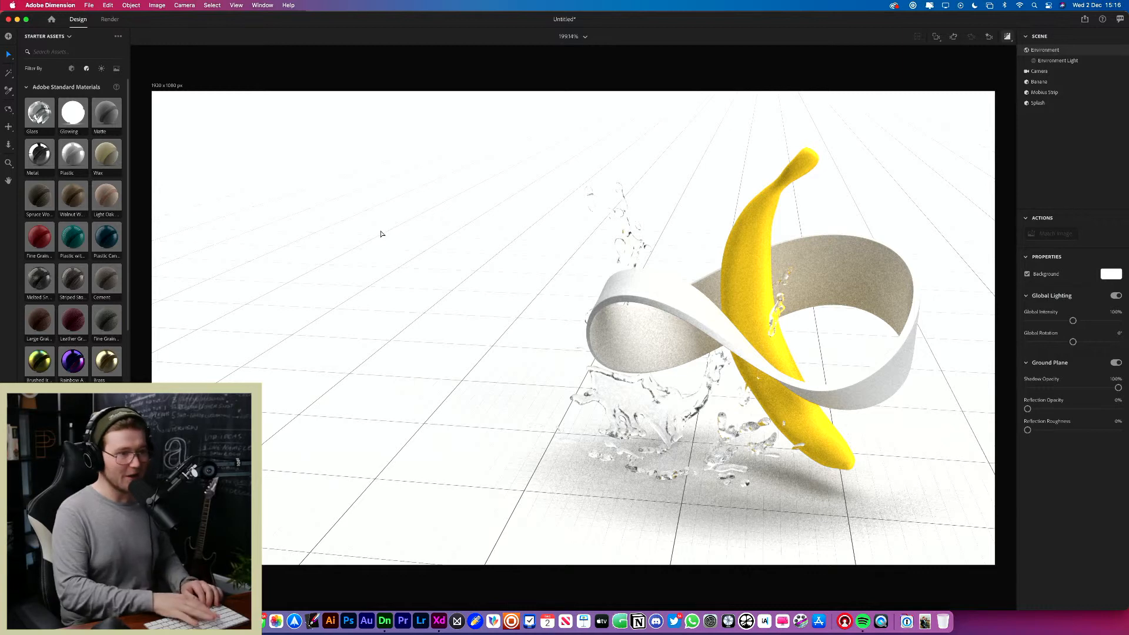
Step: Hide the Dock and quit the CleanMyMac menu app
key("alt+super+d")
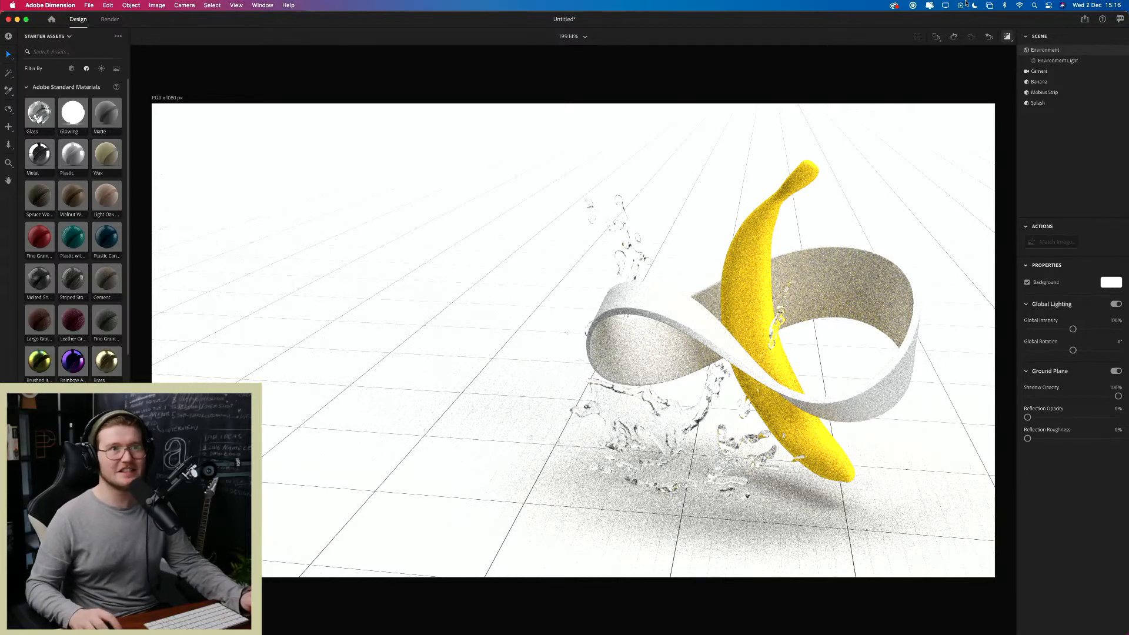
left_click(929, 6)
left_click(1069, 199)
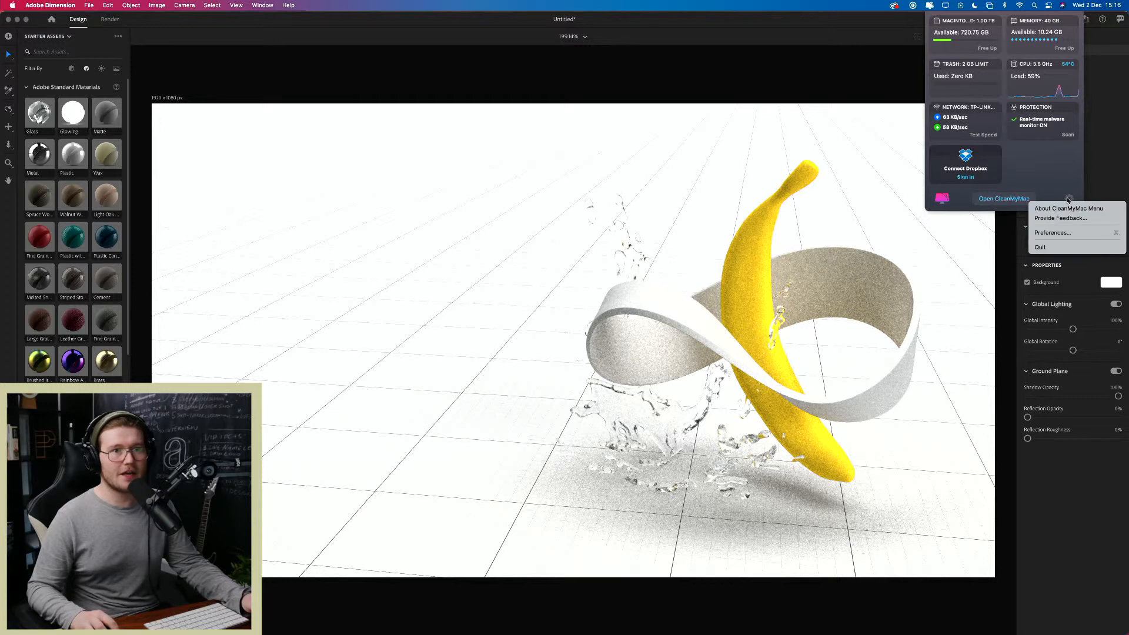
left_click(1059, 248)
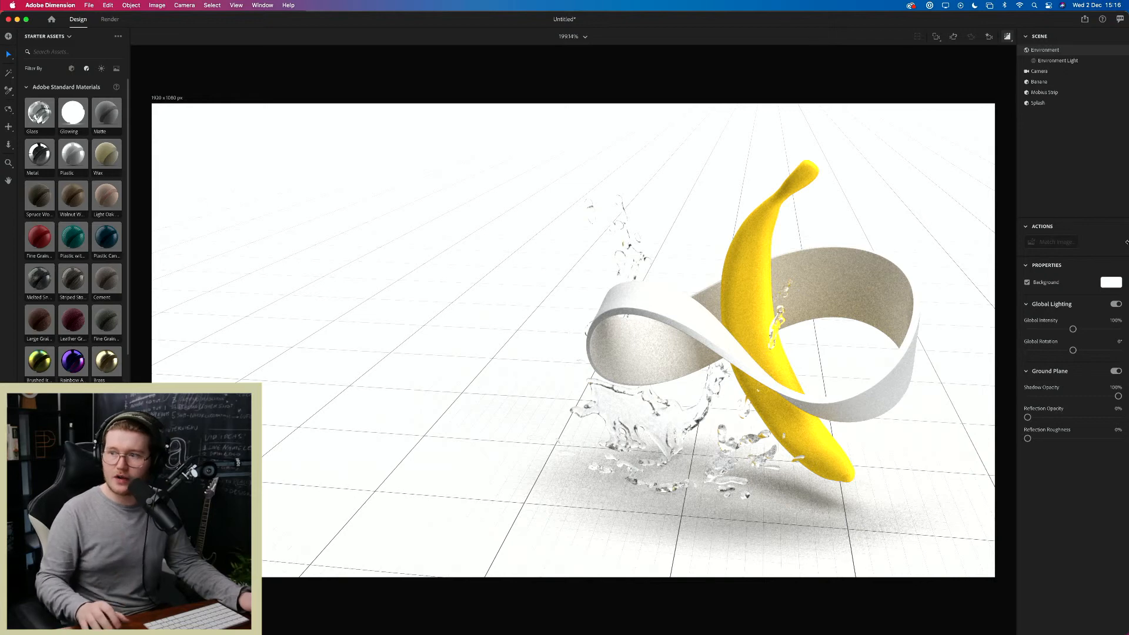
Step: Turn off the render preview and copy the banana's yellow material onto the Mobius strip with the Sampler tool
left_click(844, 328)
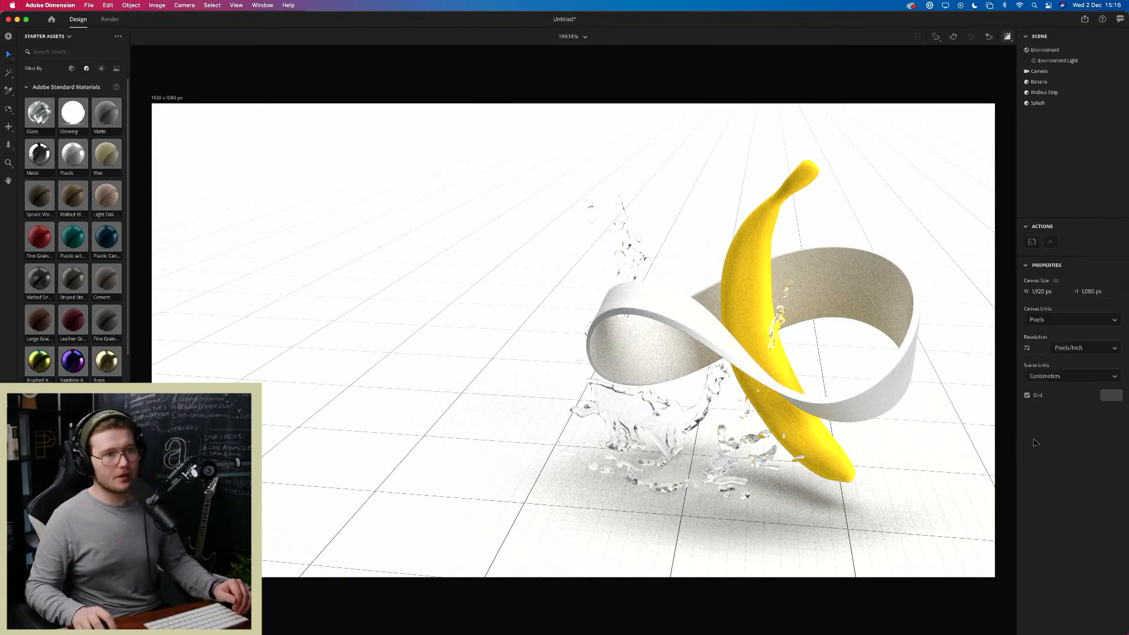
left_click(1007, 36)
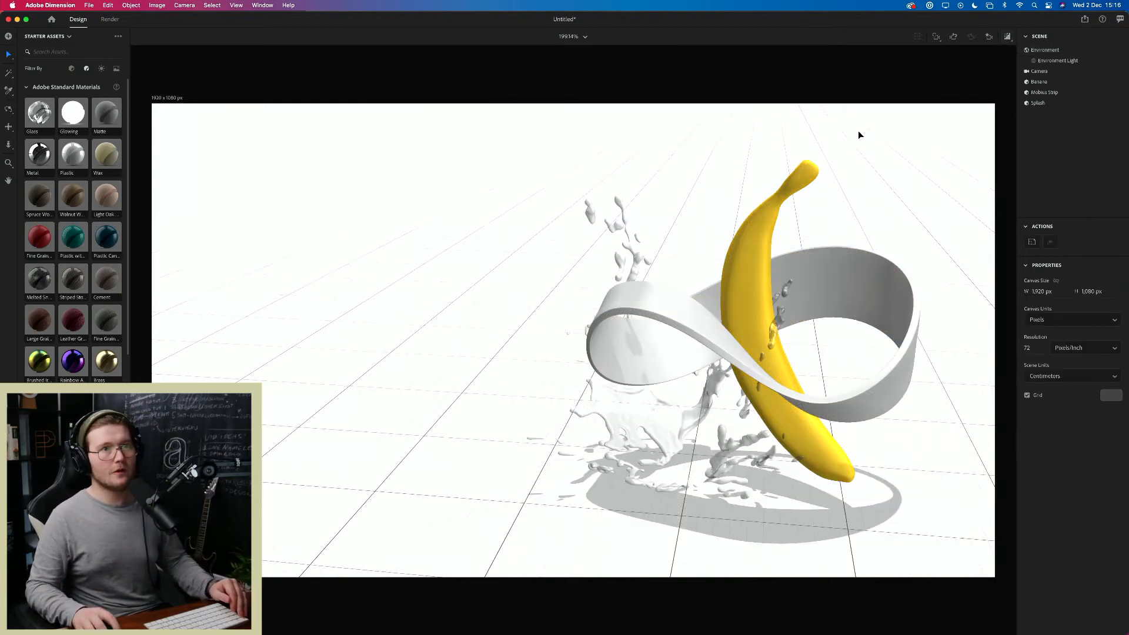
left_click(758, 265)
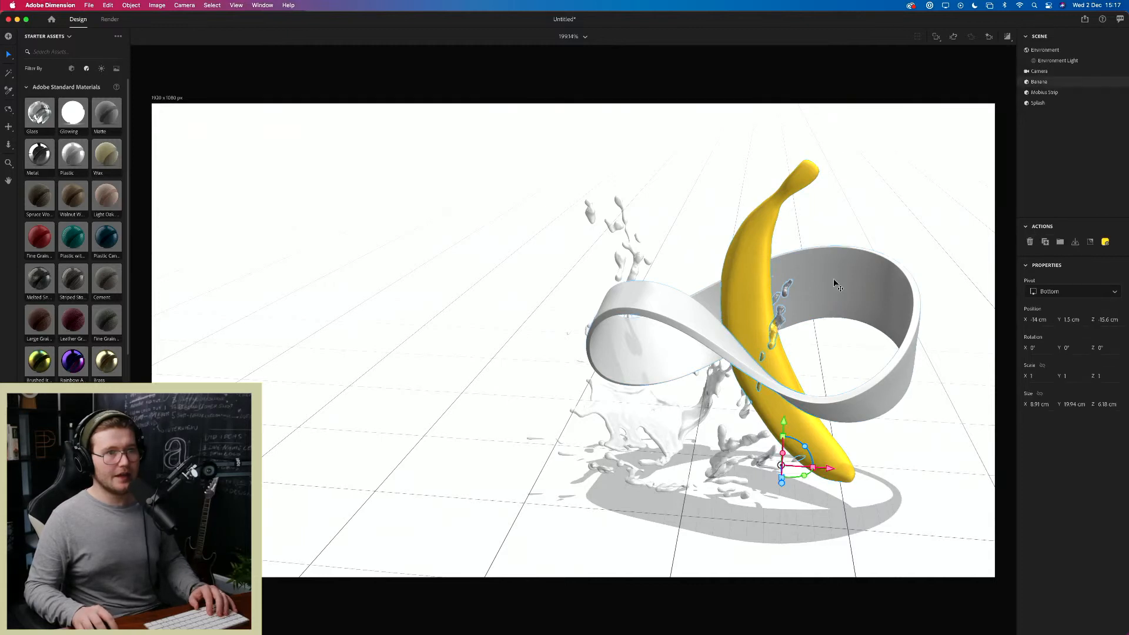
left_click(835, 283)
key("i")
left_click(755, 272)
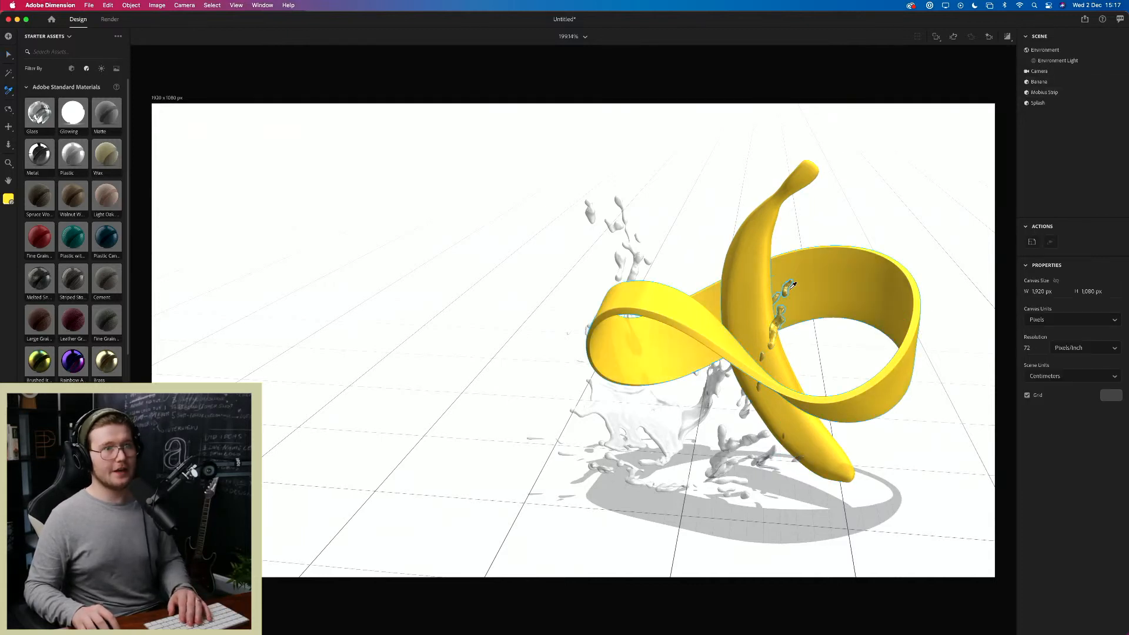
key("v")
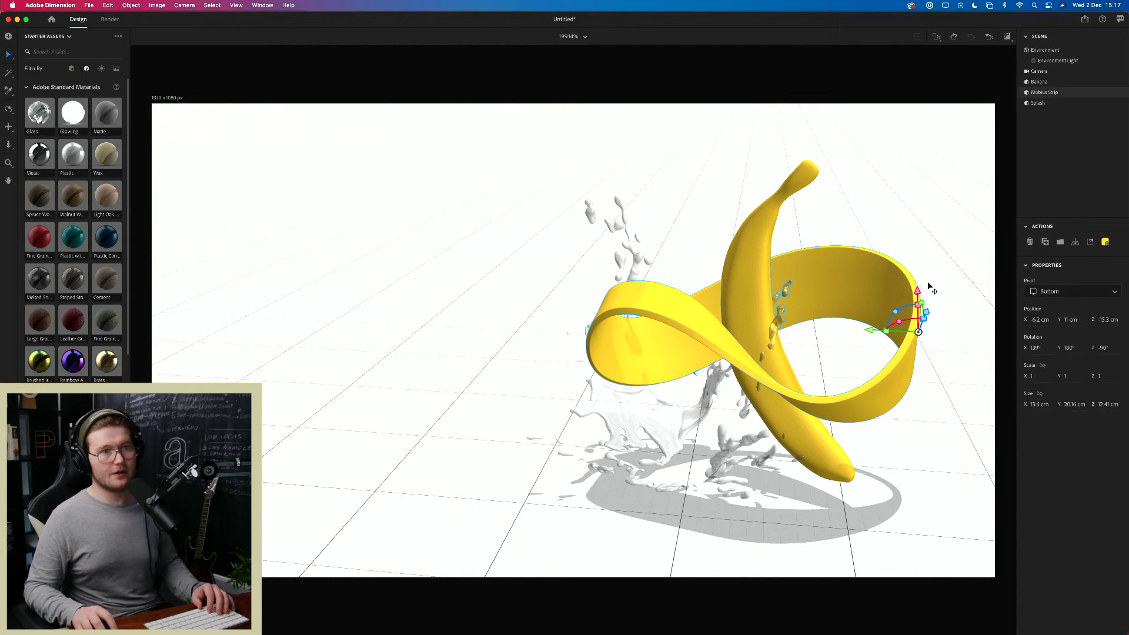
Step: Try a different hue for the base color of the Mobius strip's Matte material and undo it
left_click(1104, 241)
left_click(1116, 283)
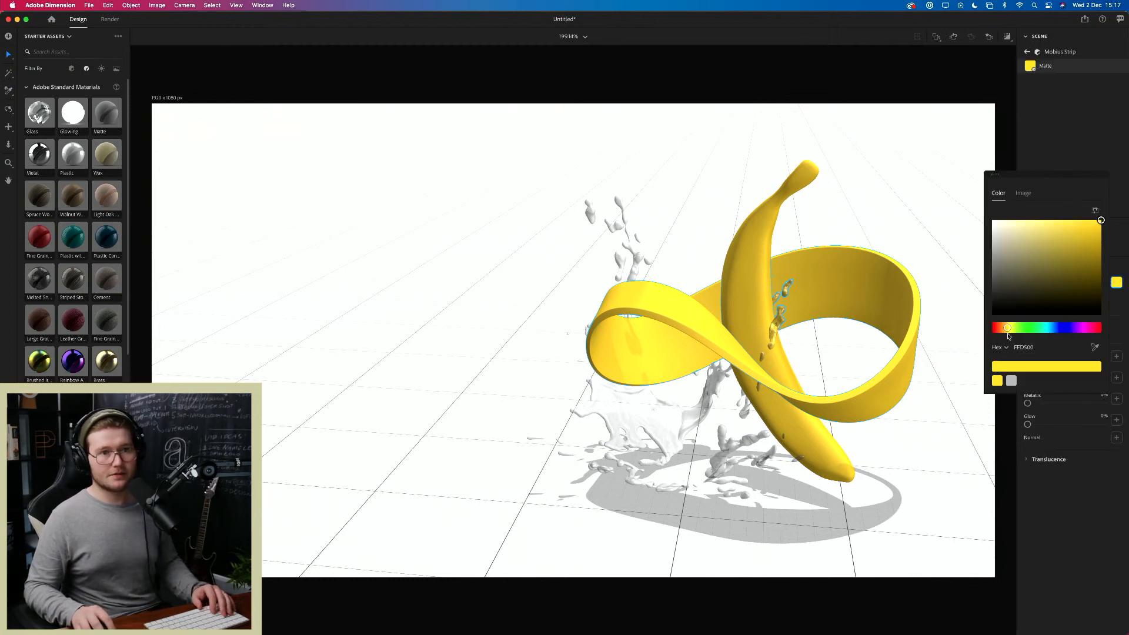
left_click_drag(1009, 333, 1061, 330)
key("super+z")
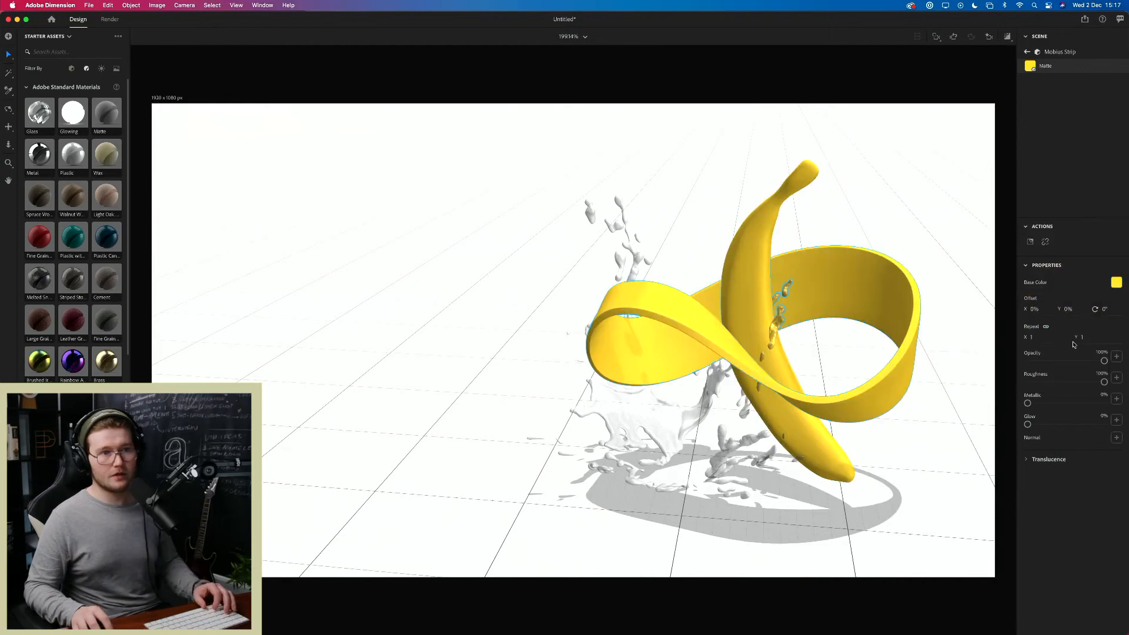
Step: Try green, magenta and yellow on the Mobius strip, set its base color to BABABA and replace its material with Plastic
left_click(1116, 283)
left_click_drag(1009, 327, 1026, 327)
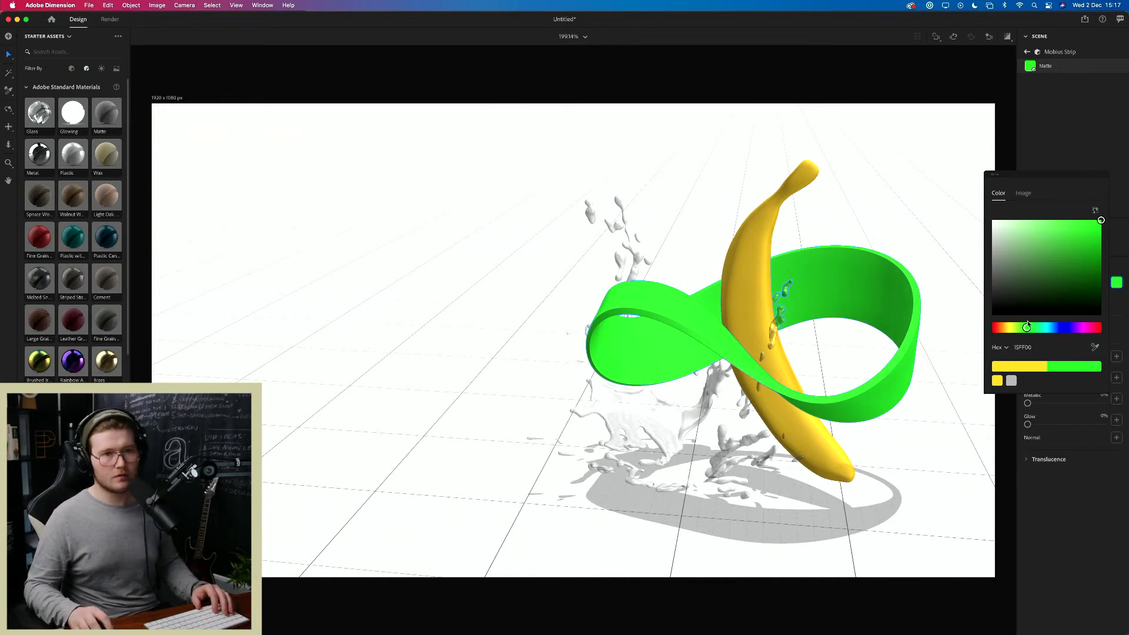
left_click_drag(1031, 330, 1087, 330)
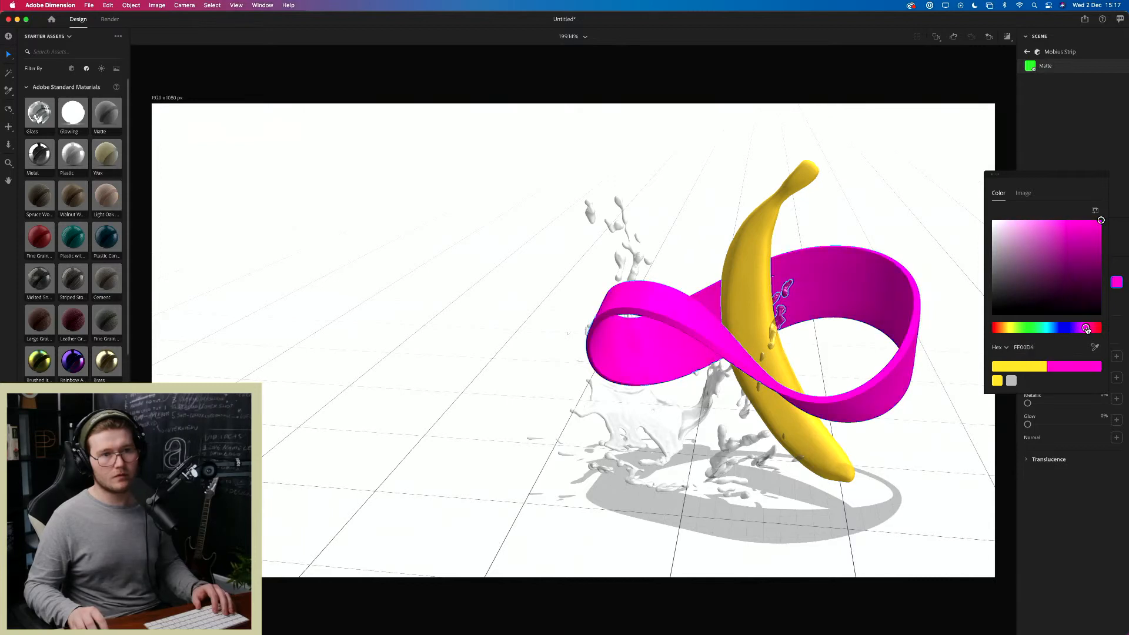
left_click(997, 380)
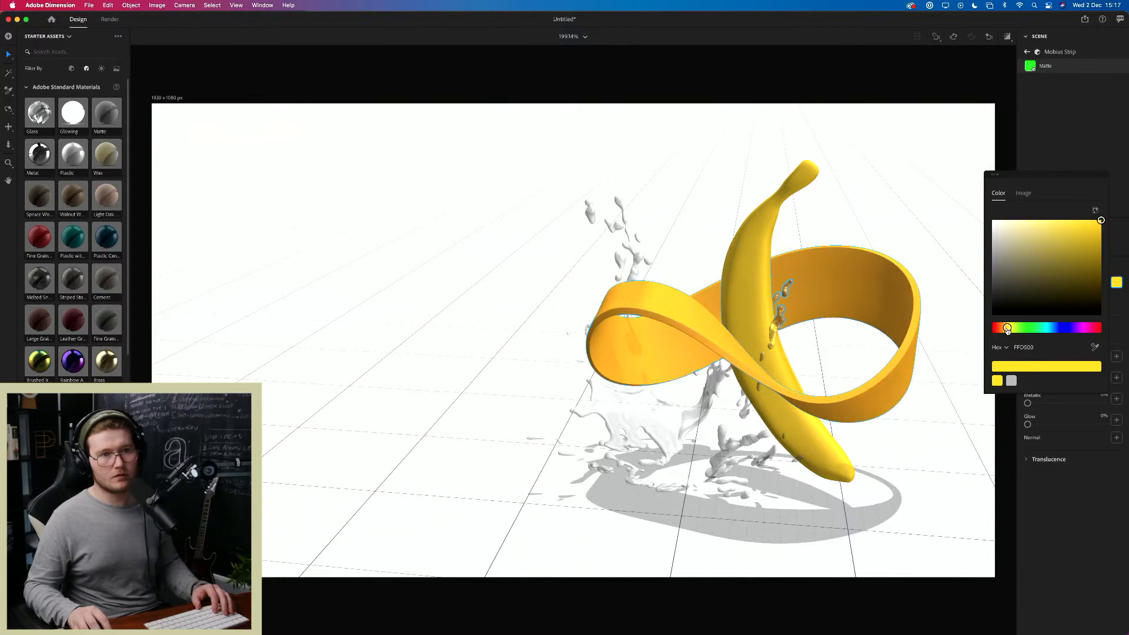
left_click(1011, 381)
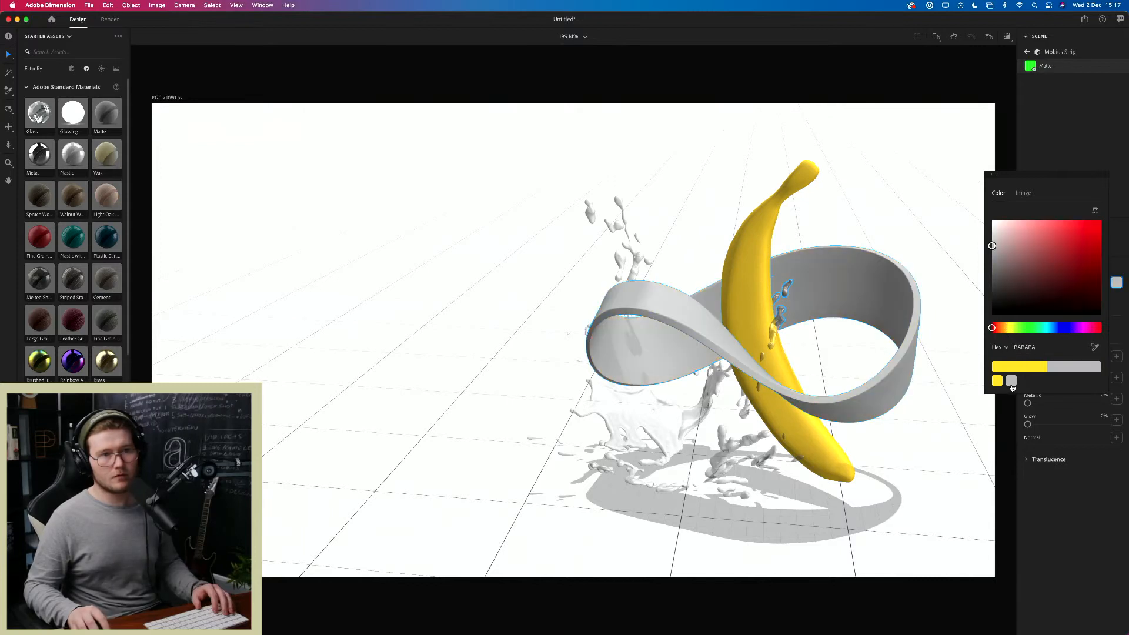
left_click(1068, 523)
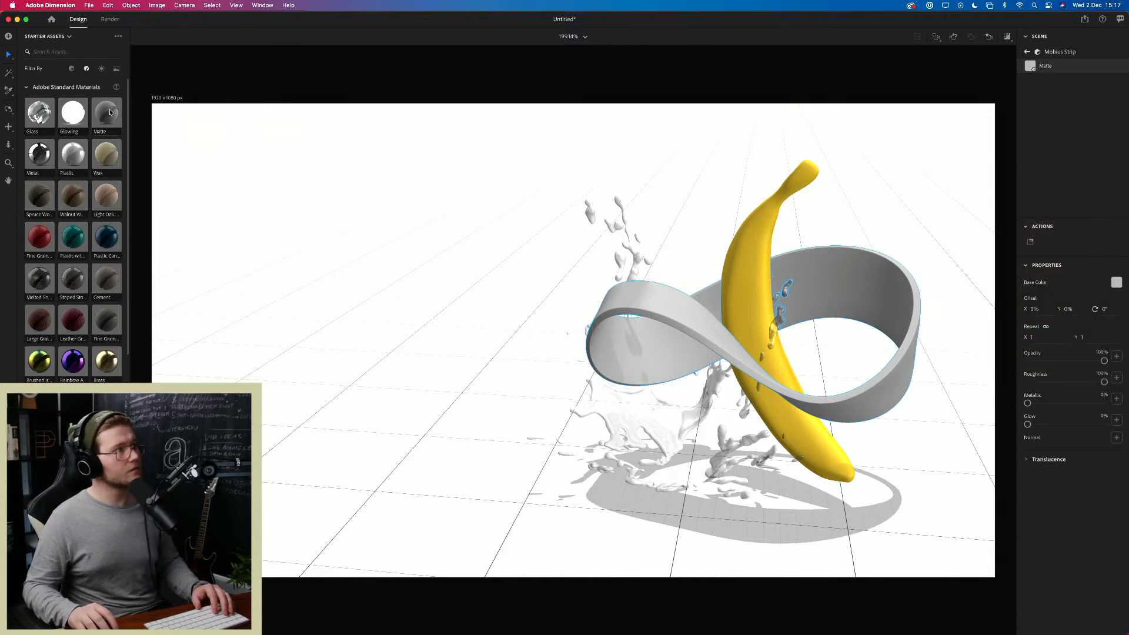
left_click_drag(69, 162, 814, 355)
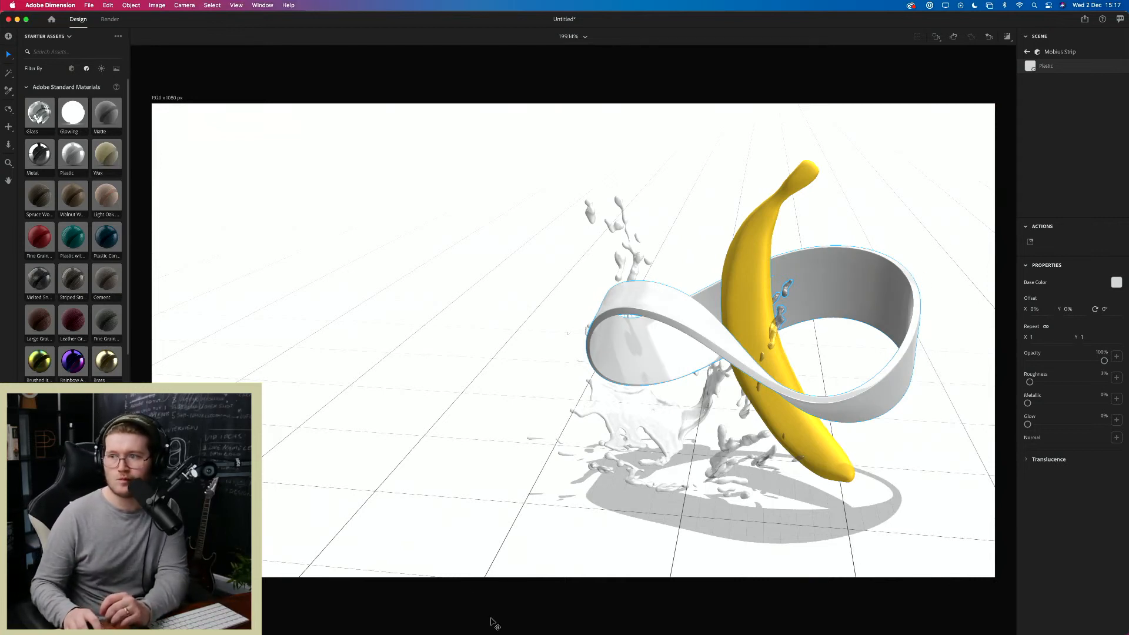
Step: Switch to Adobe XD and examine the prototype connections of the stats row under the What I do image on the Home artboard
key("super+Tab")
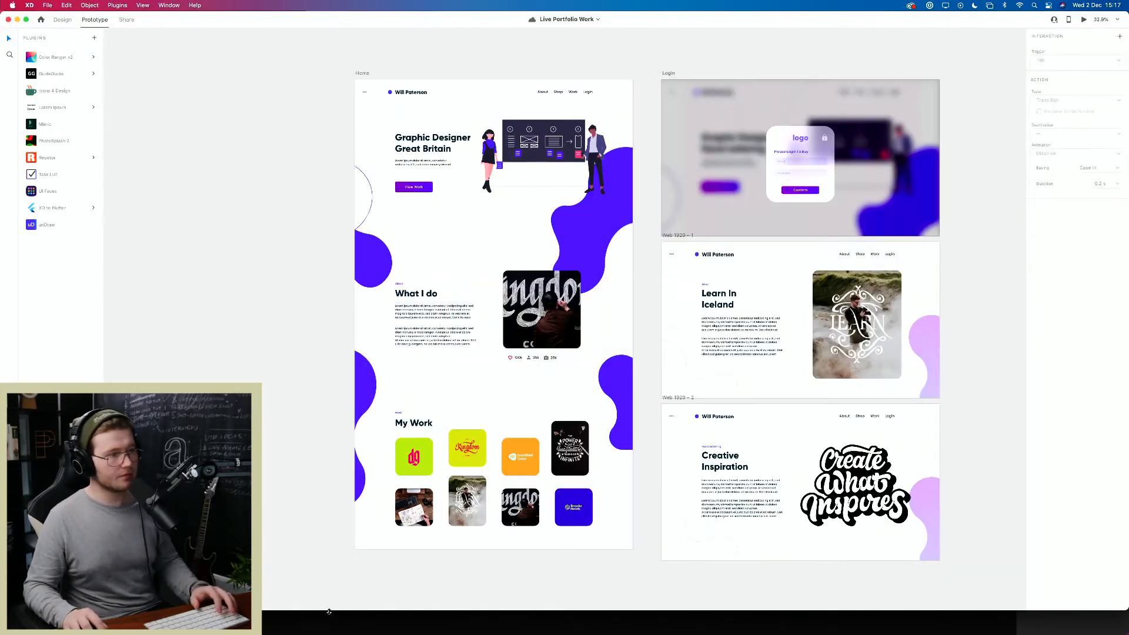
left_click_drag(531, 374, 514, 375)
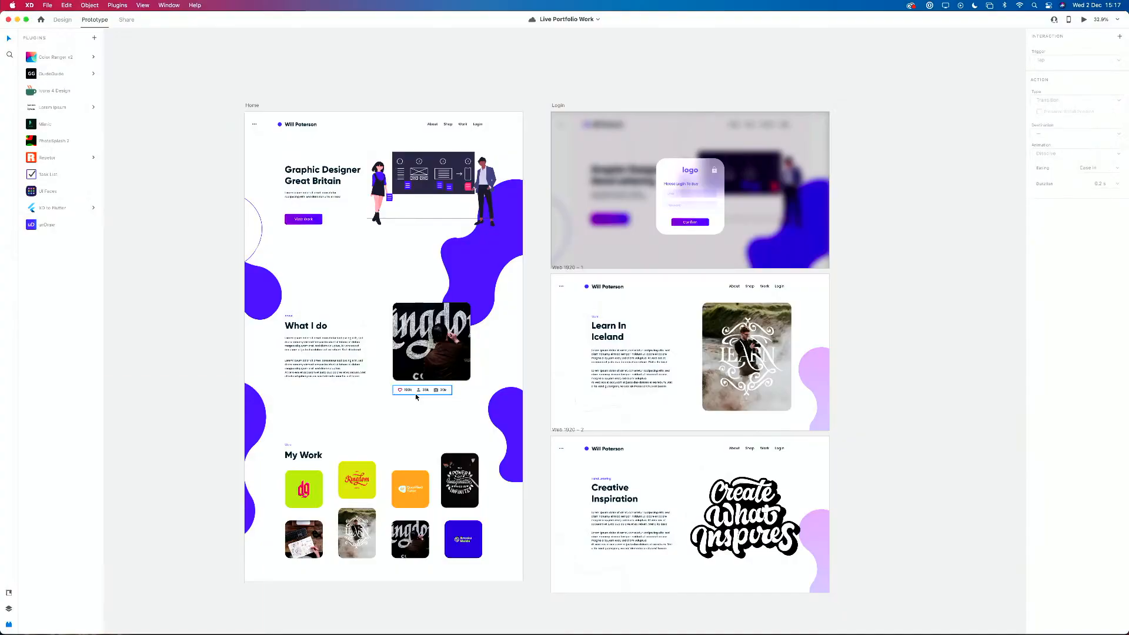
left_click_drag(350, 335, 565, 313)
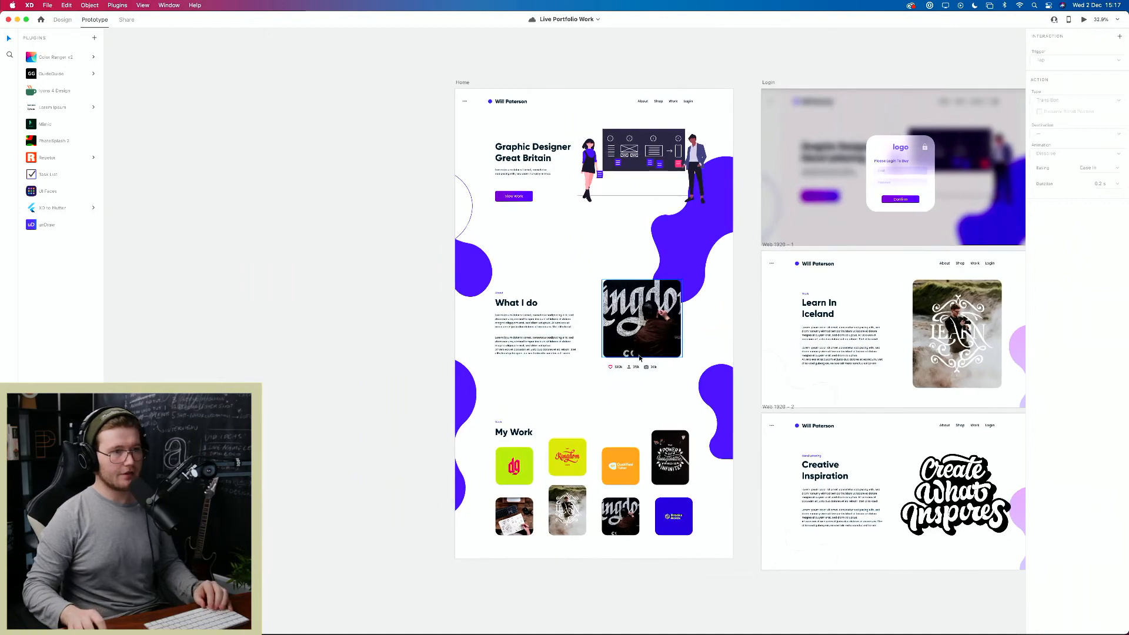
scroll(619, 369, "up", 4)
scroll(598, 465, "up", 6)
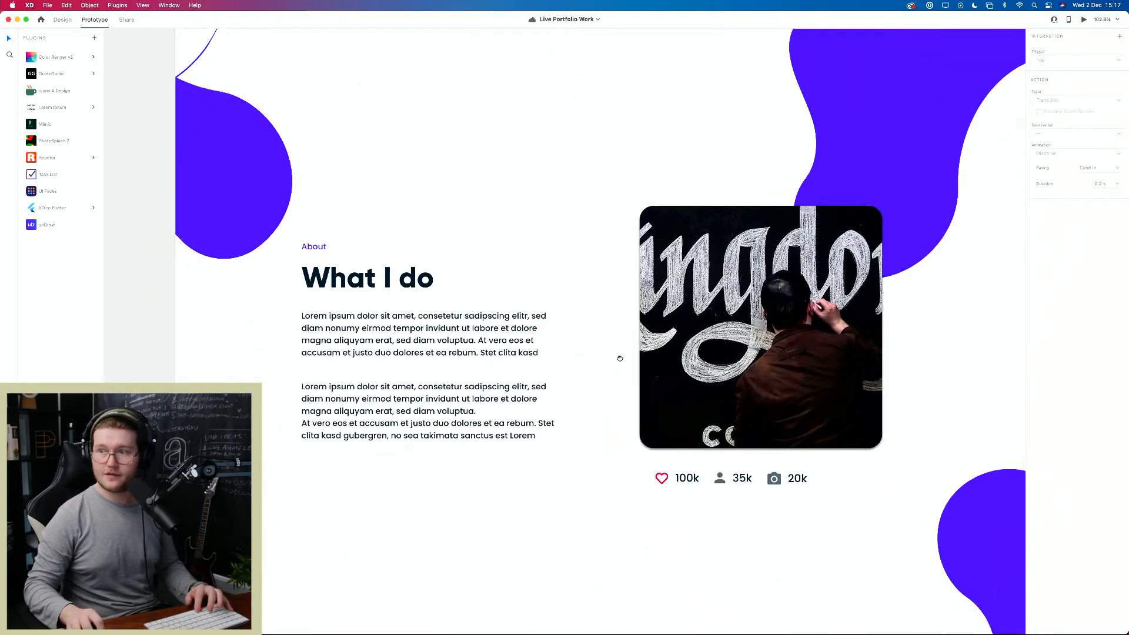
left_click(662, 425)
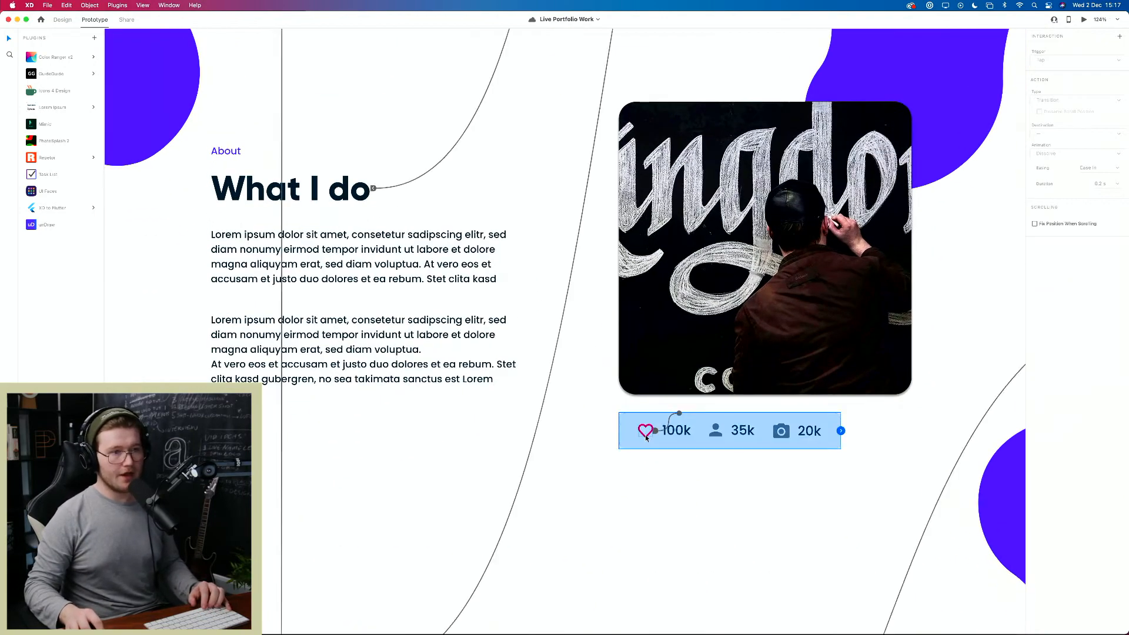
left_click(668, 501)
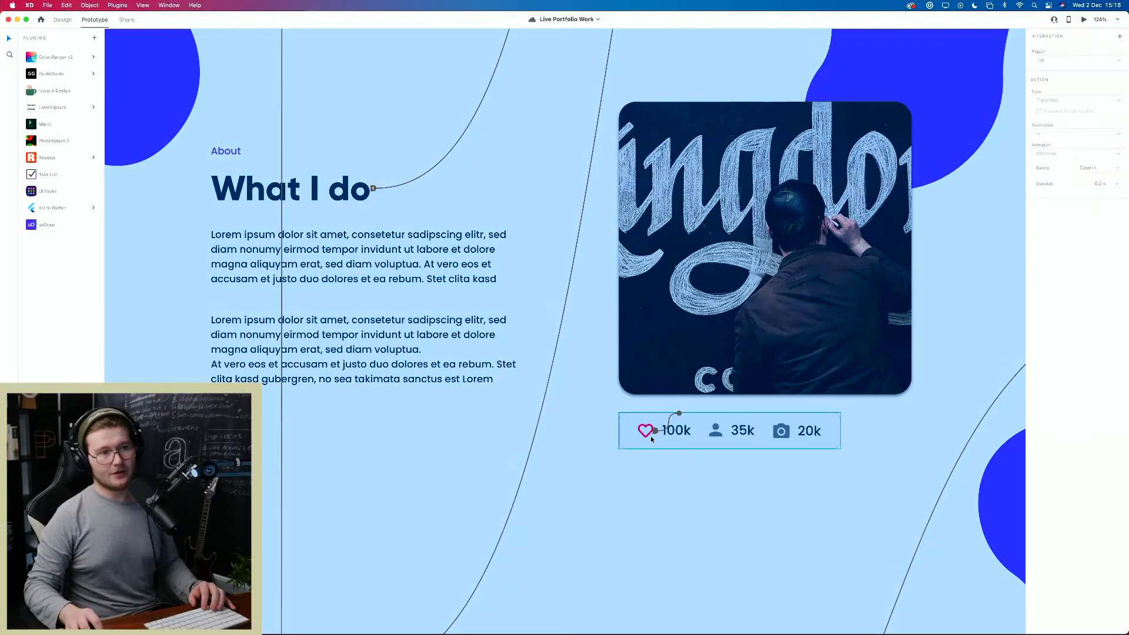
left_click(652, 438)
left_click(658, 456)
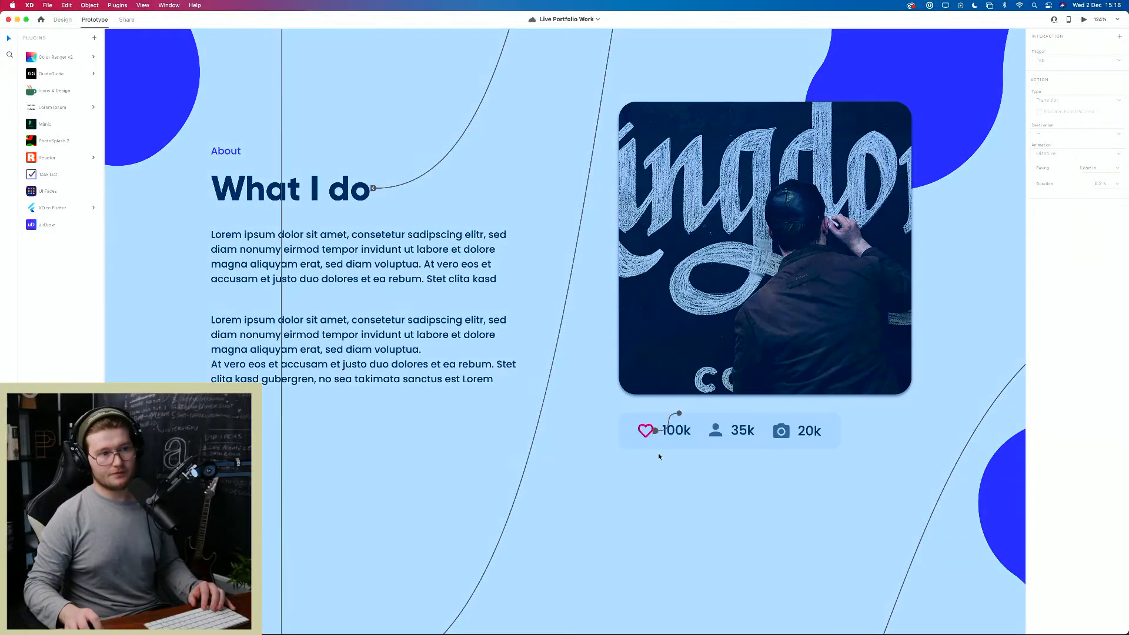
Step: Select the heart icon in Design mode and compare its Default State with its Clicked state, ending on Clicked
left_click(67, 22)
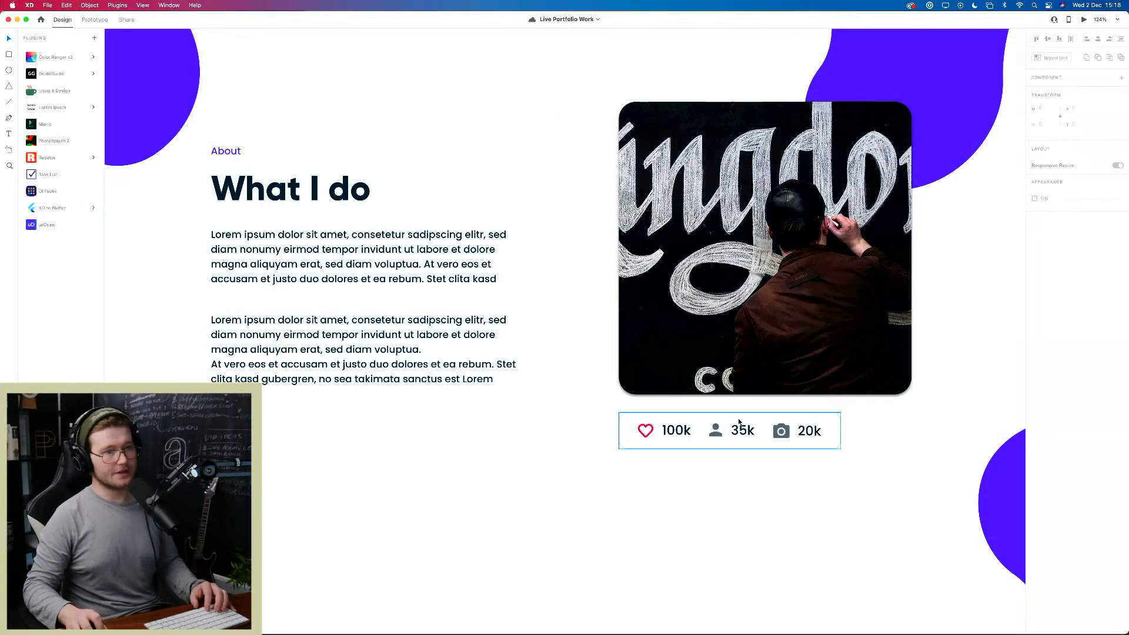
double_click(649, 435)
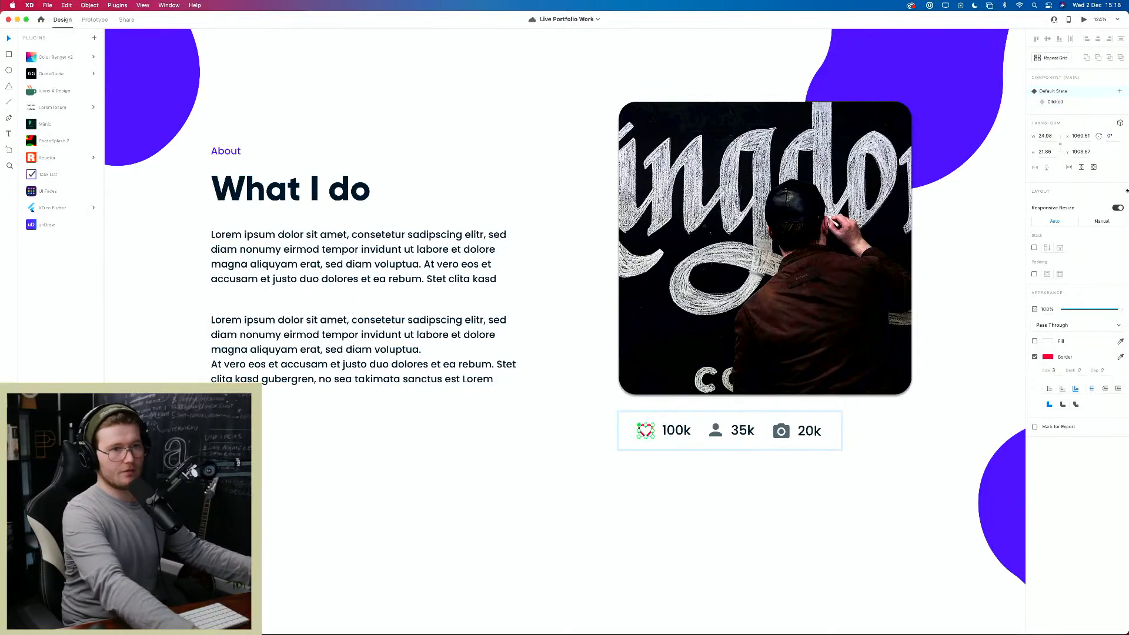
left_click(1055, 102)
left_click(1055, 92)
left_click(1055, 102)
left_click(1054, 92)
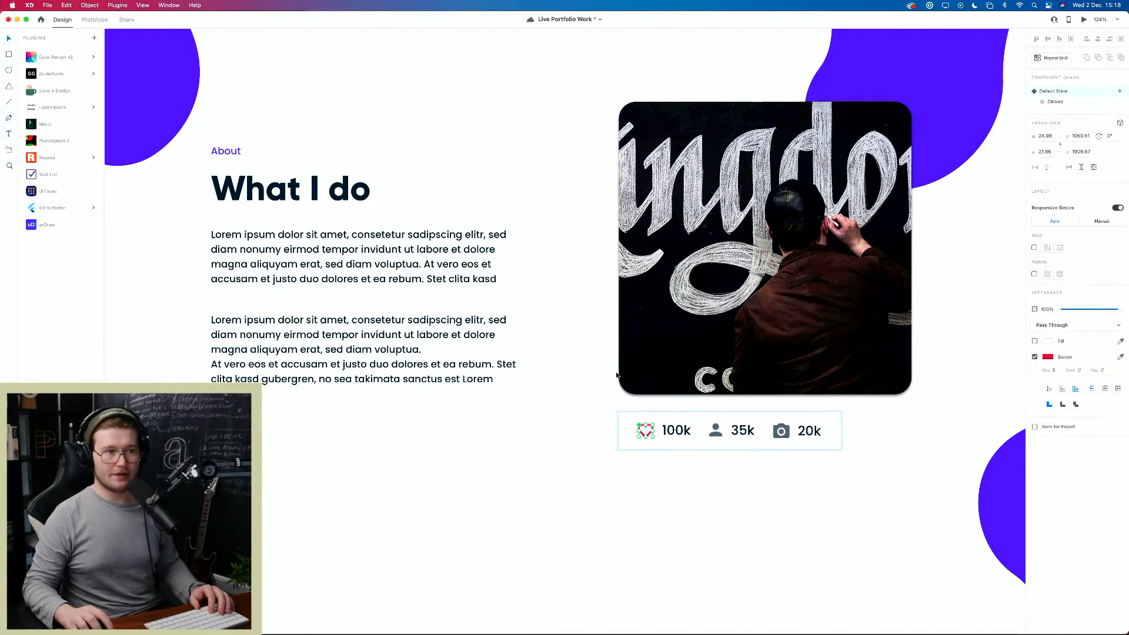
left_click(1052, 101)
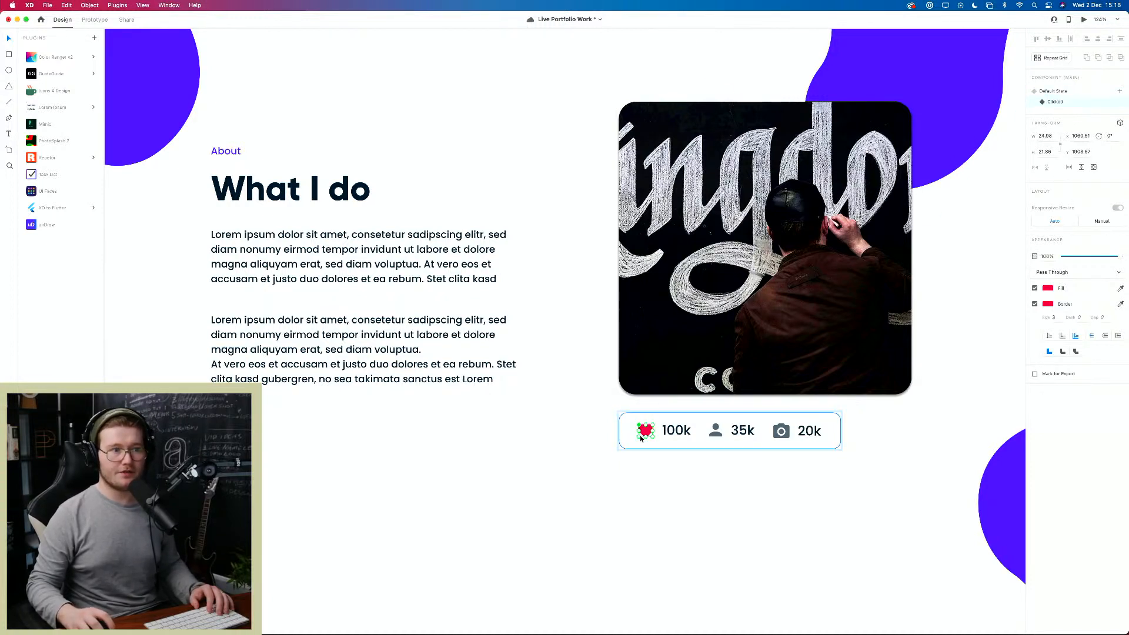
Step: Toggle the heart icon between its Default State and Clicked state, leaving it on Default State
left_click(1056, 91)
left_click(1059, 102)
left_click(1057, 92)
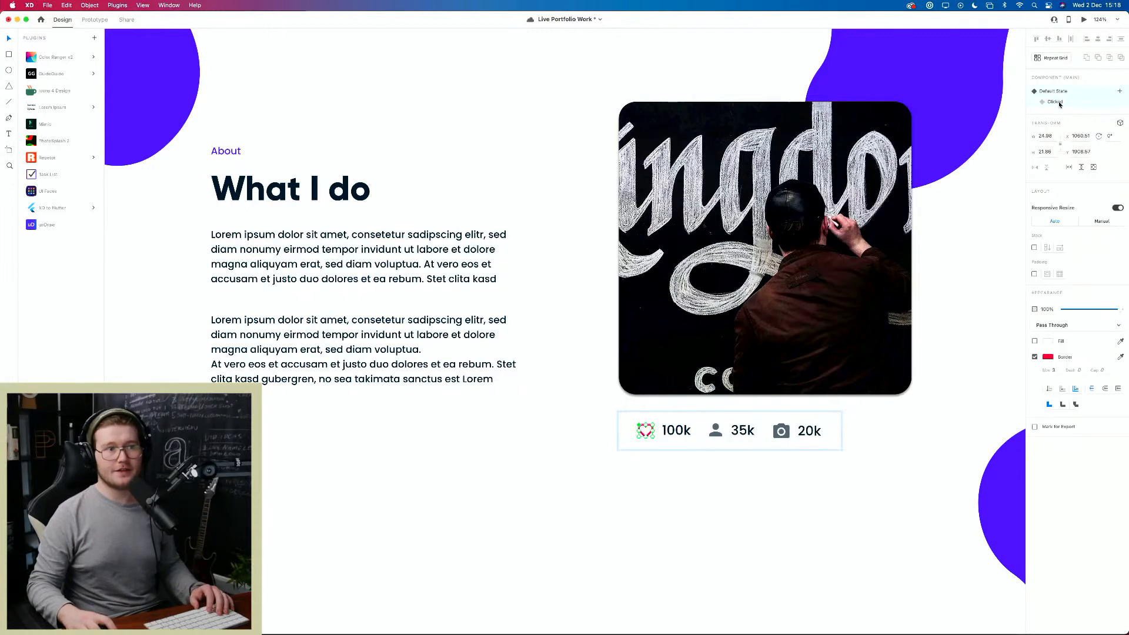
left_click(1059, 102)
left_click(1058, 92)
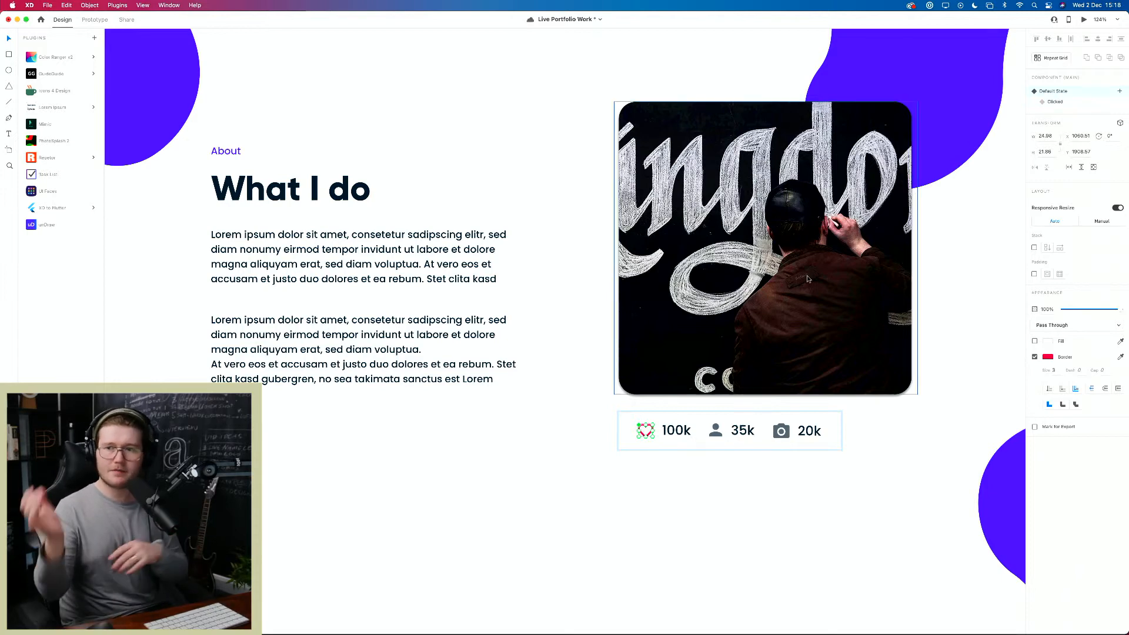
Step: Deselect the heart icon and look over the Home, Login and Web 1920 artboards together
scroll(915, 333, "down", 5)
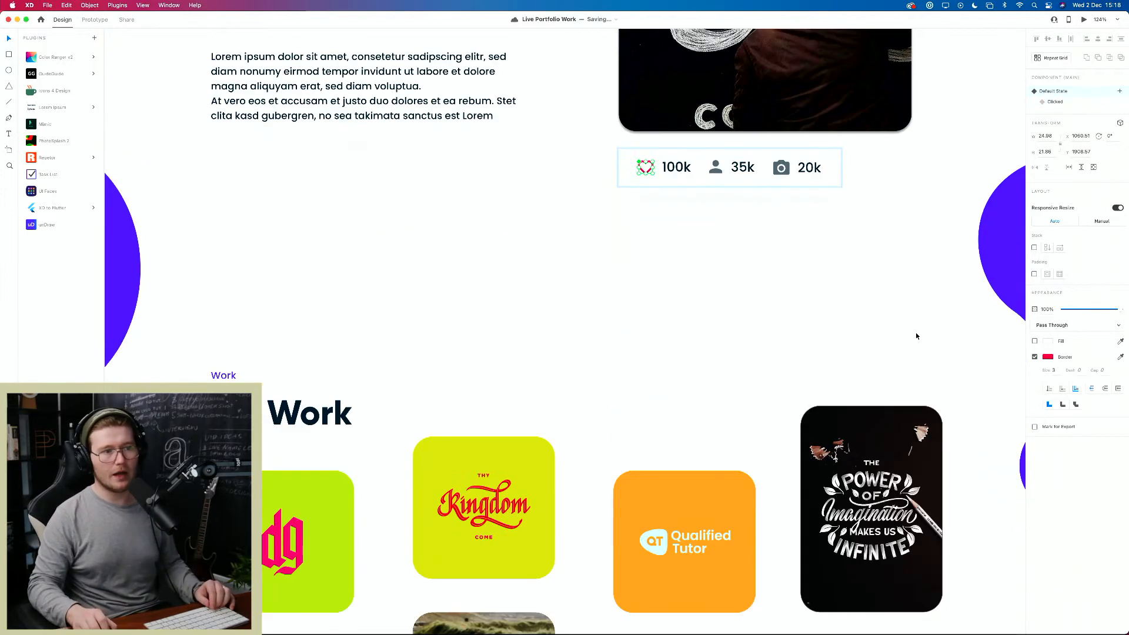
scroll(916, 332, "up", 4)
scroll(869, 334, "down", 10)
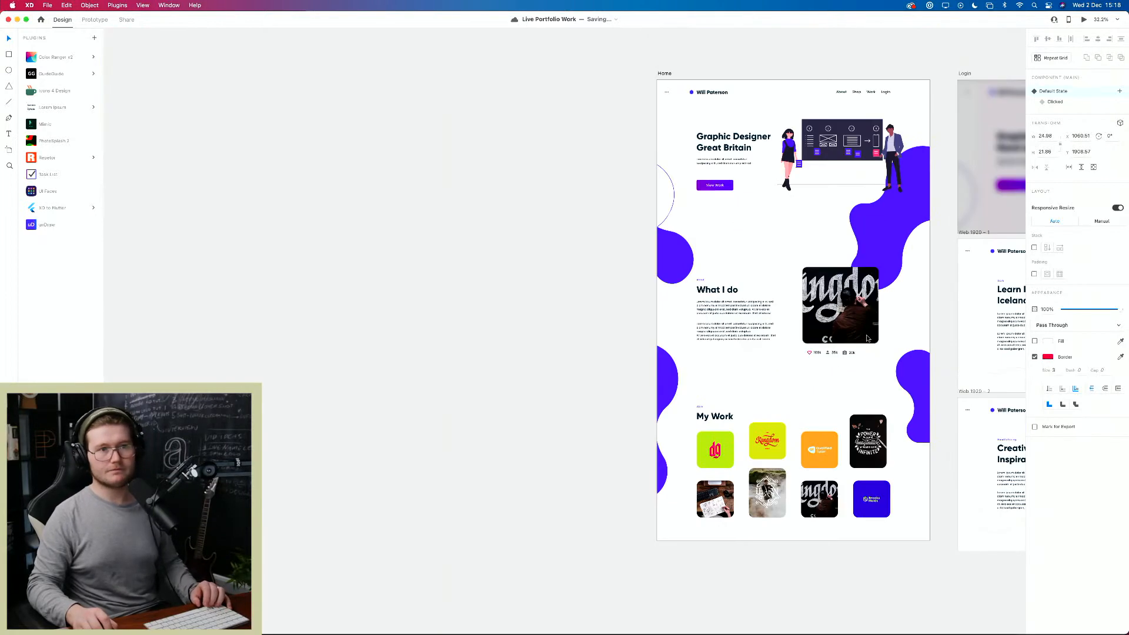
left_click_drag(767, 263, 510, 321)
left_click_drag(580, 342, 789, 252)
left_click(446, 206)
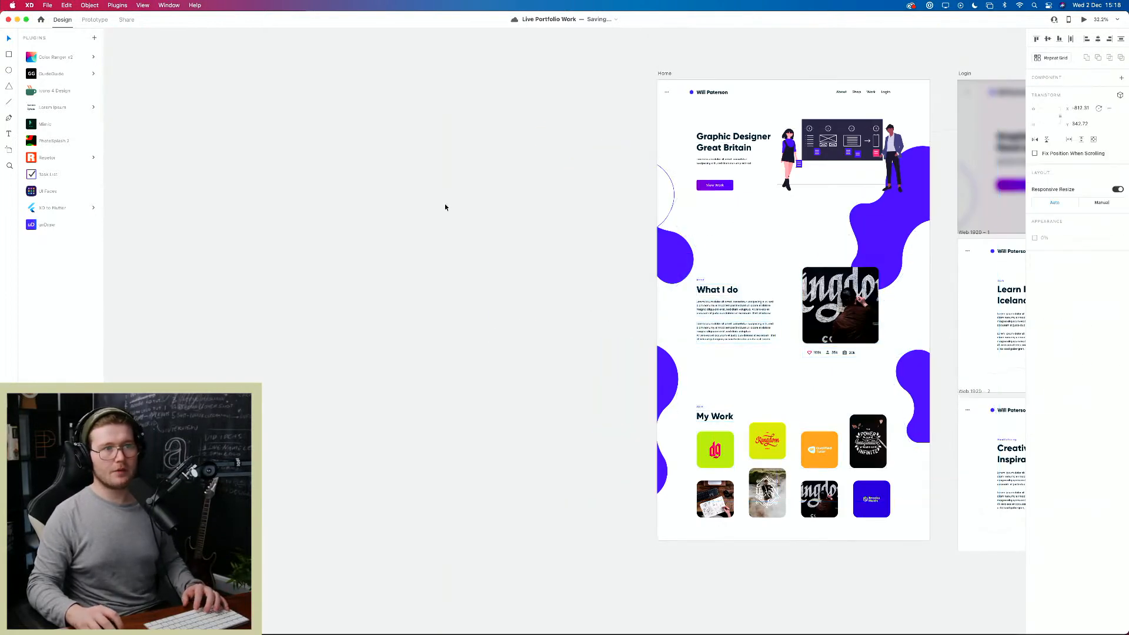
left_click_drag(749, 211, 464, 227)
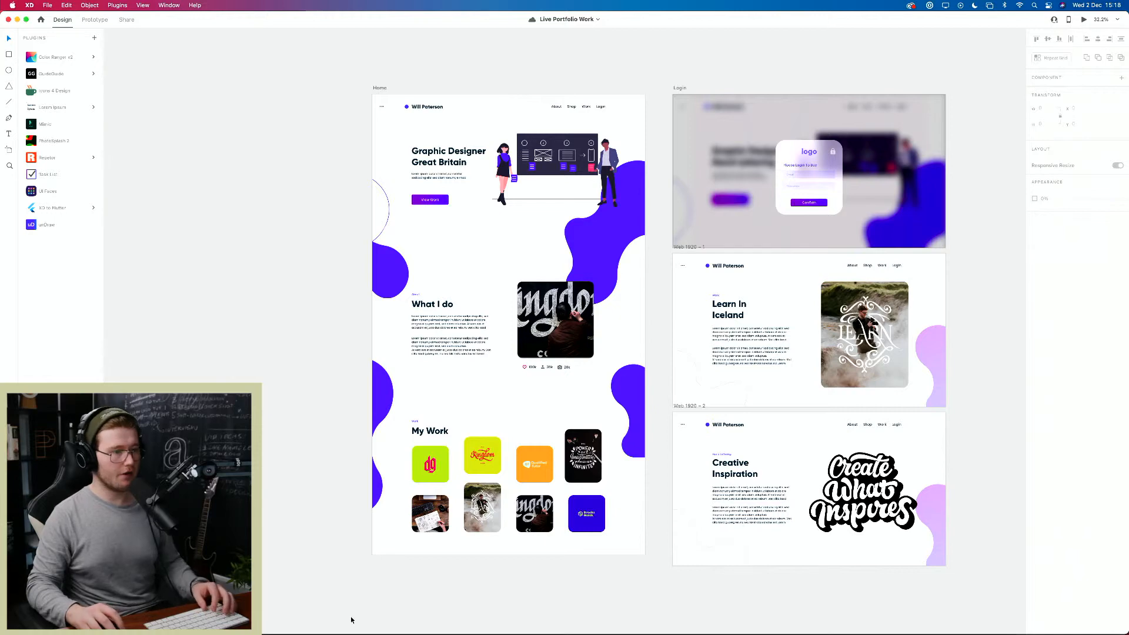
Step: Switch to Adobe Dimension and open the base color of the banana's Matte material
key("super+Tab")
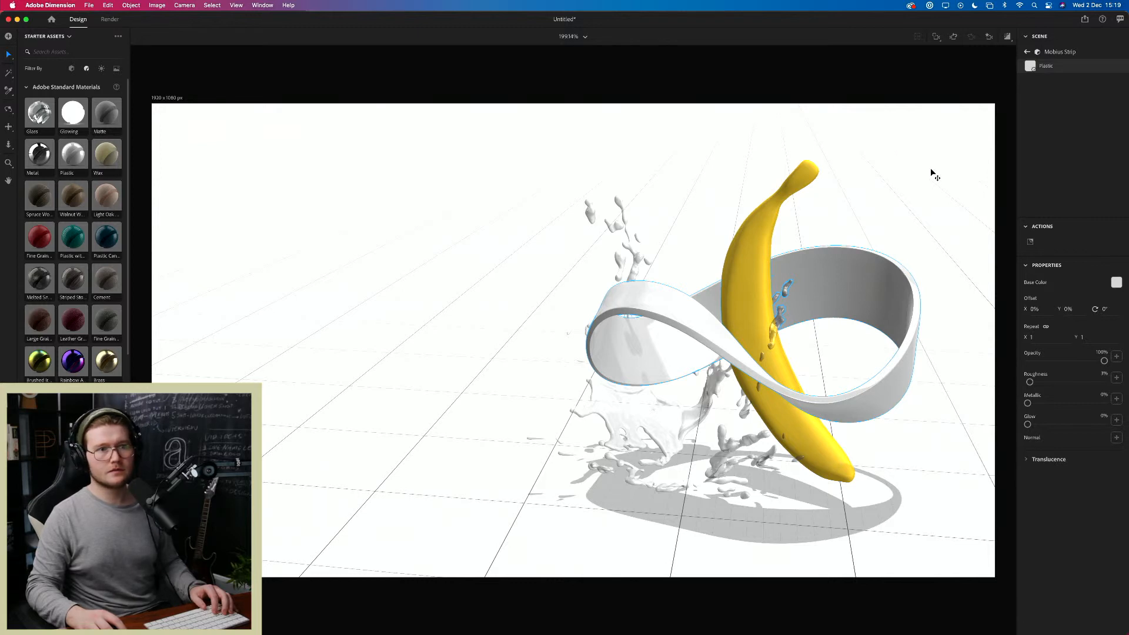
left_click(768, 261)
left_click(1103, 241)
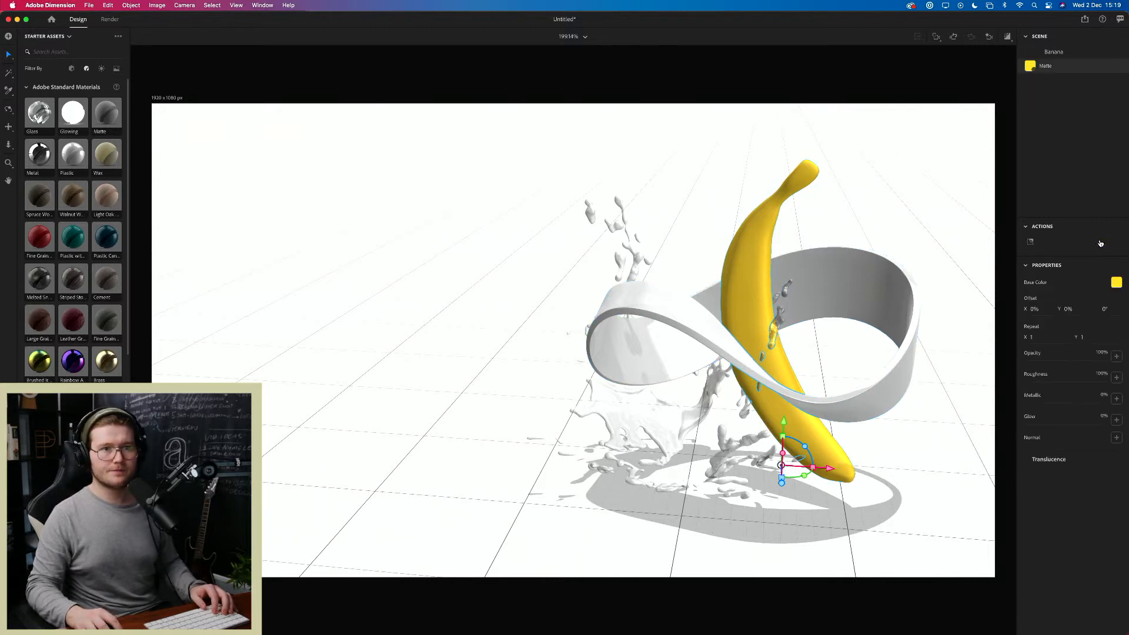
left_click(1117, 283)
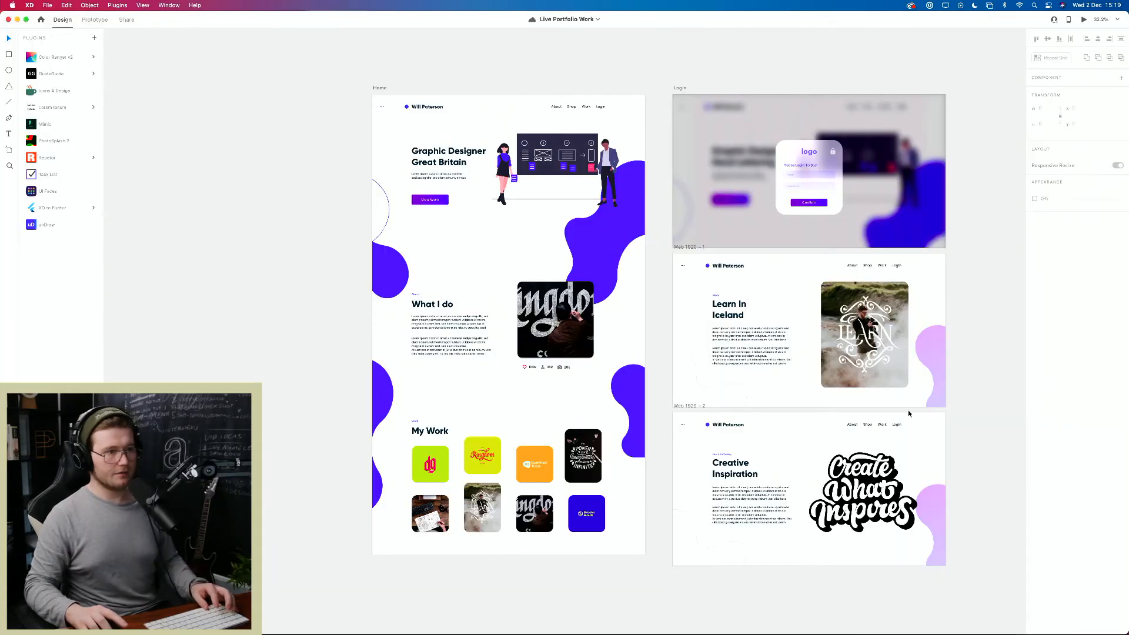
key("super+Tab")
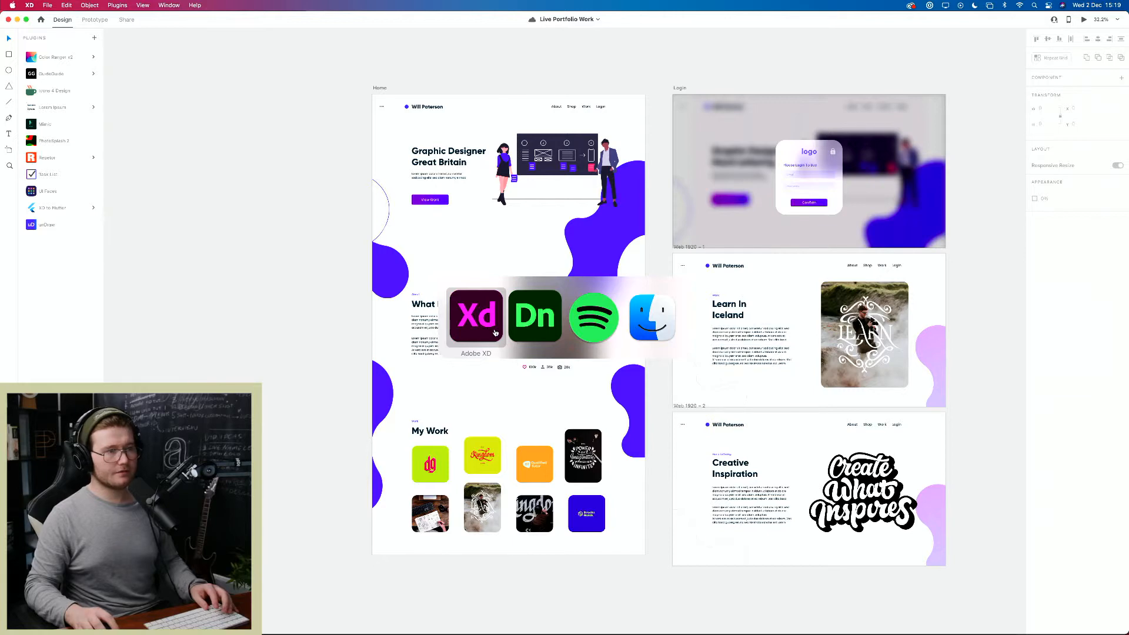
key("super+Tab")
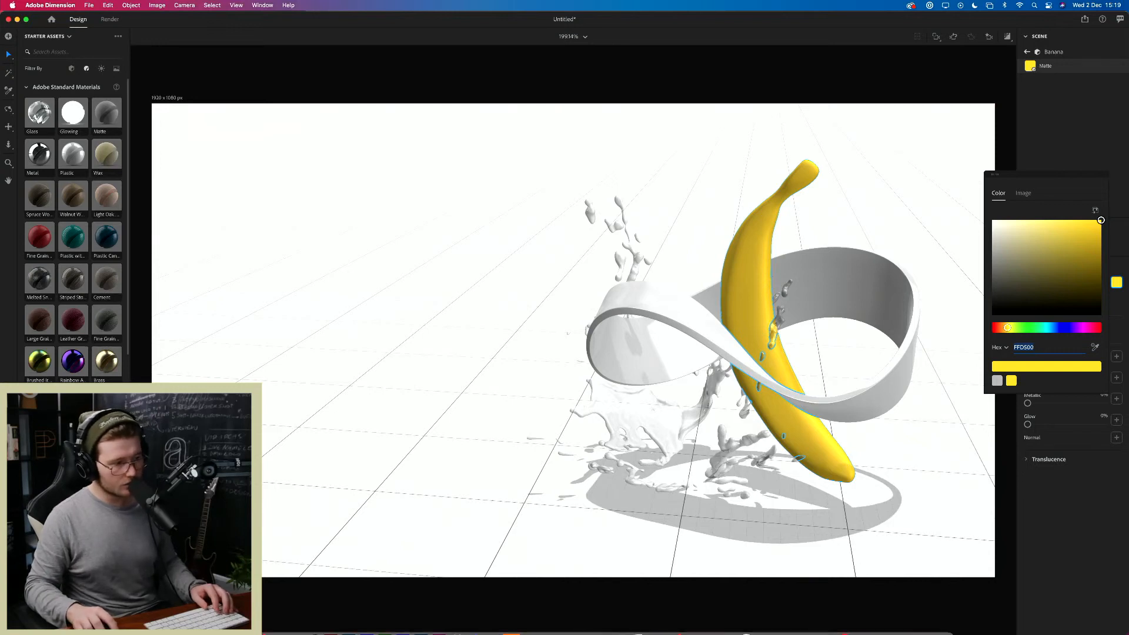
Step: Open the Brave browser, search for coolers and open the Coolors color scheme generator site
left_click(242, 621)
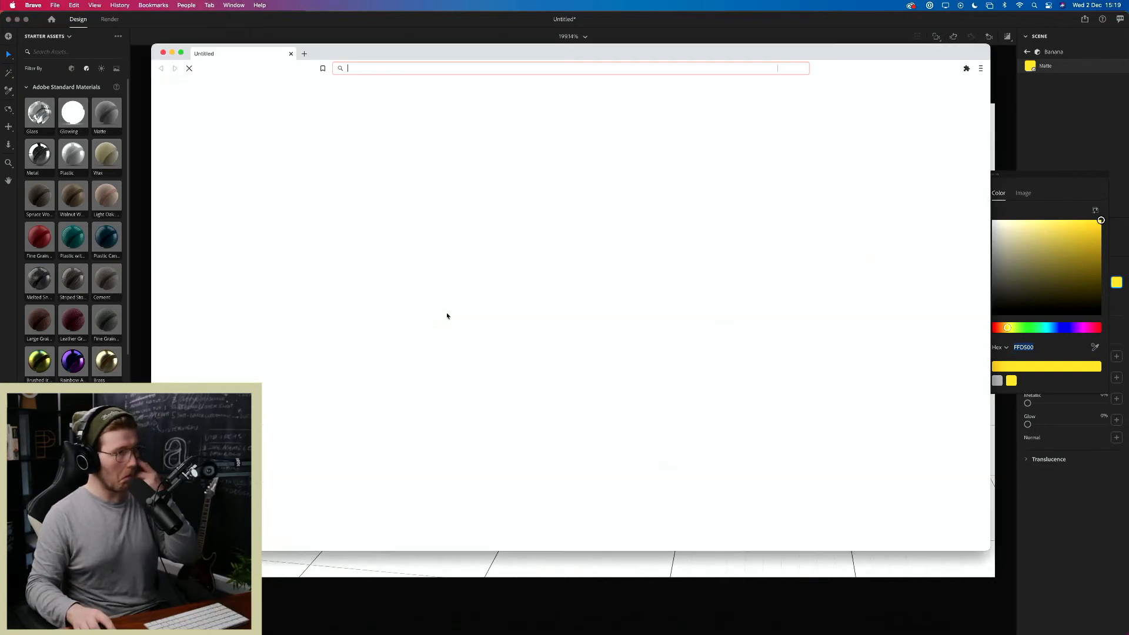
type("COO")
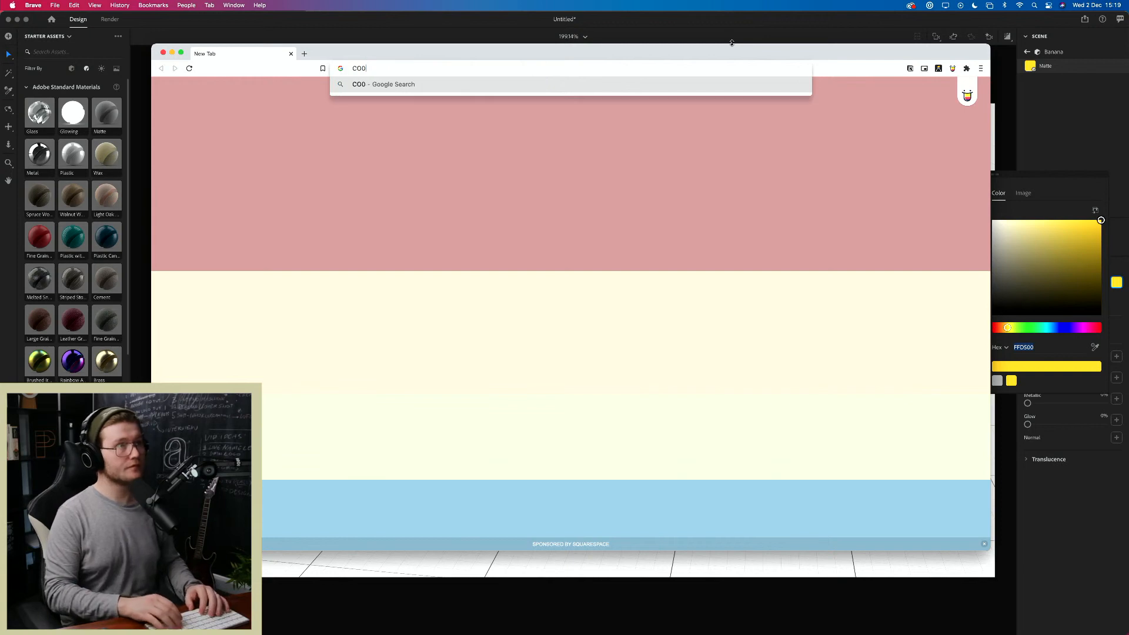
key("Down")
key("Down")
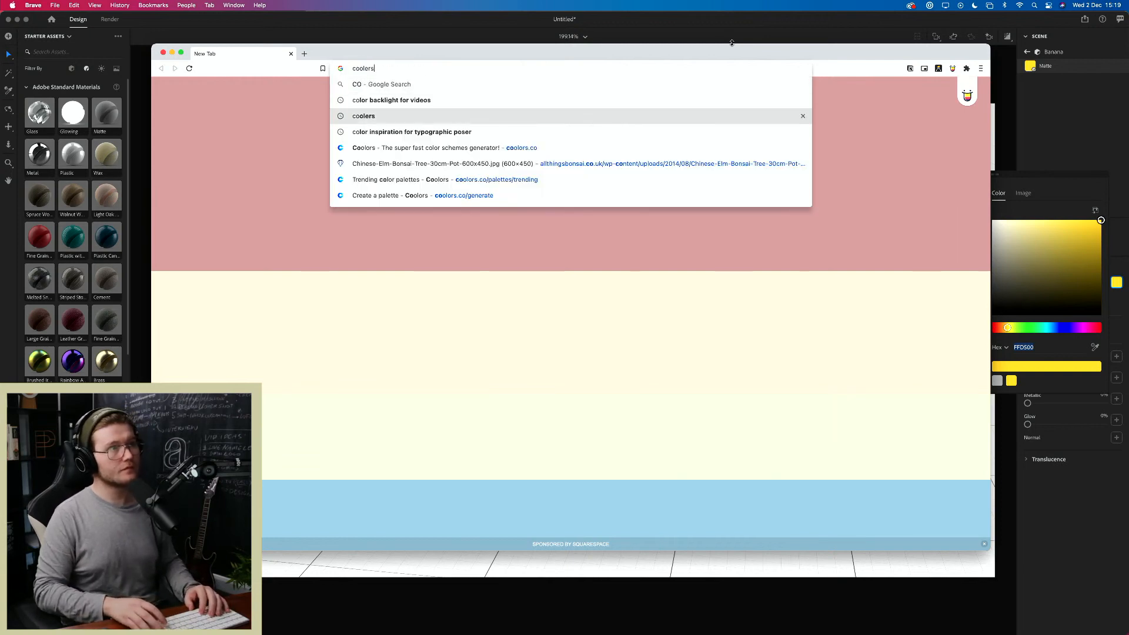
key("Return")
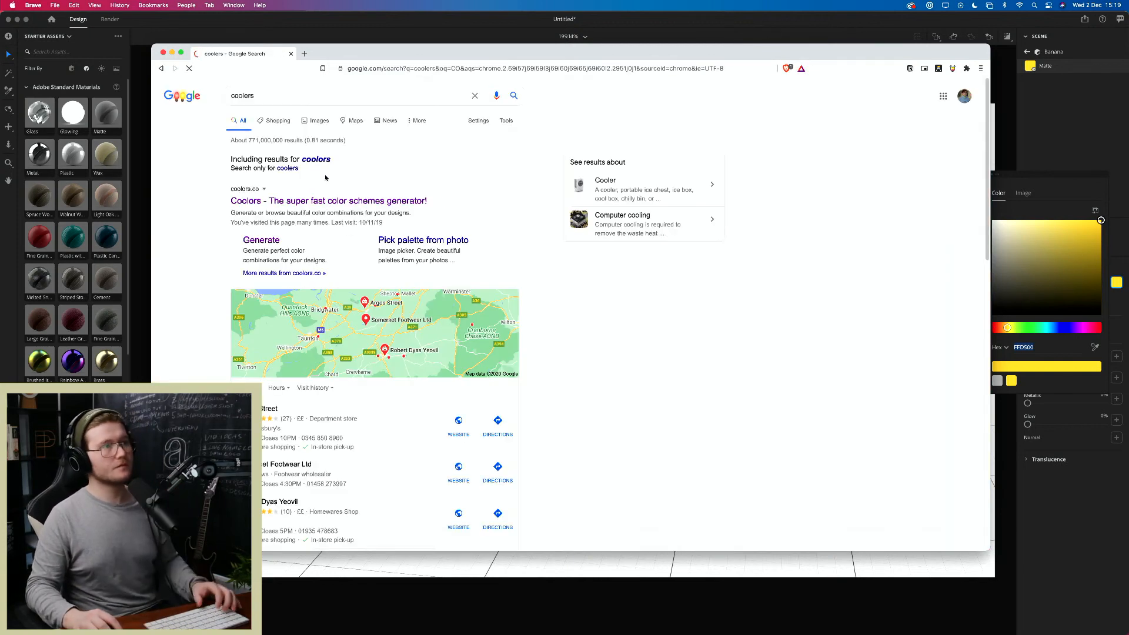
left_click(306, 198)
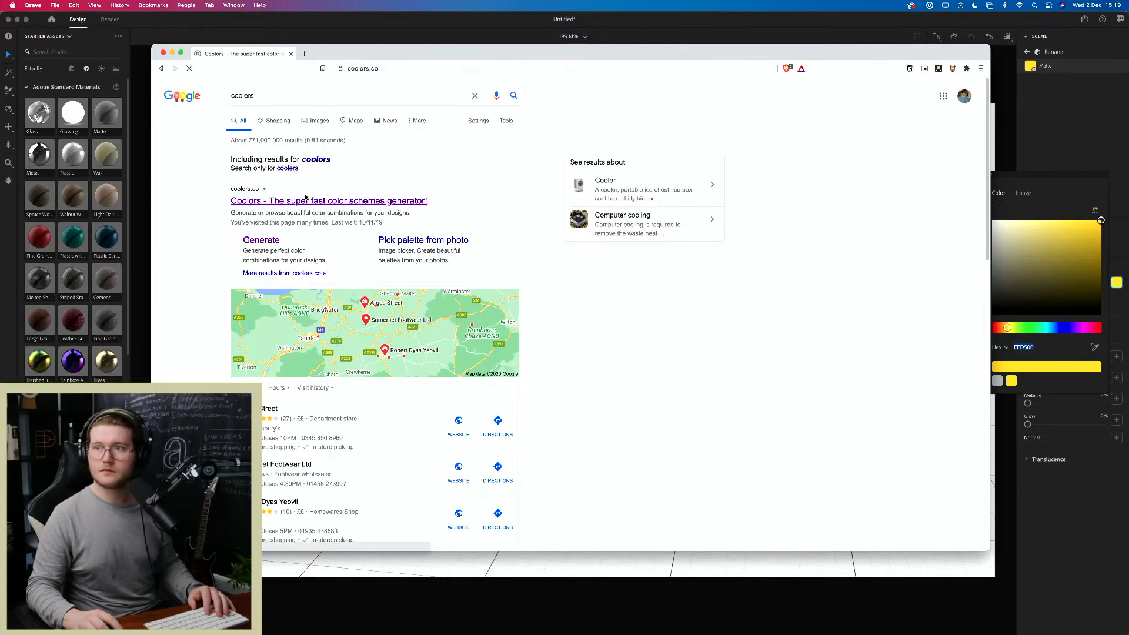
Step: Move the browser window aside, dismiss the Howdy message and start the Coolors palette generator
left_click_drag(500, 52, 620, 54)
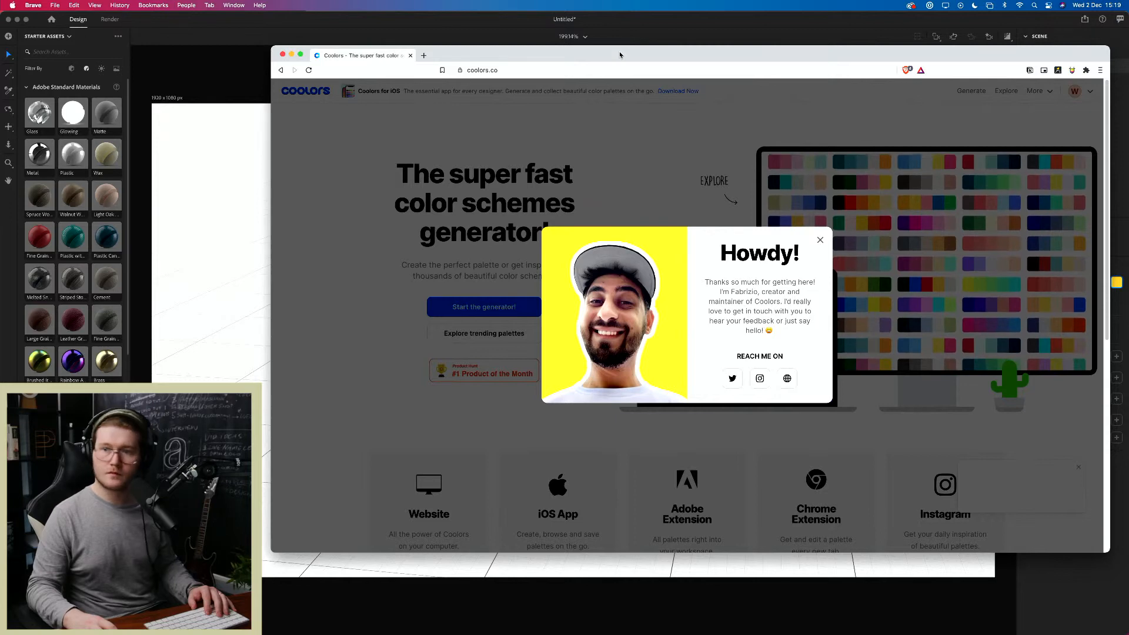
left_click(820, 240)
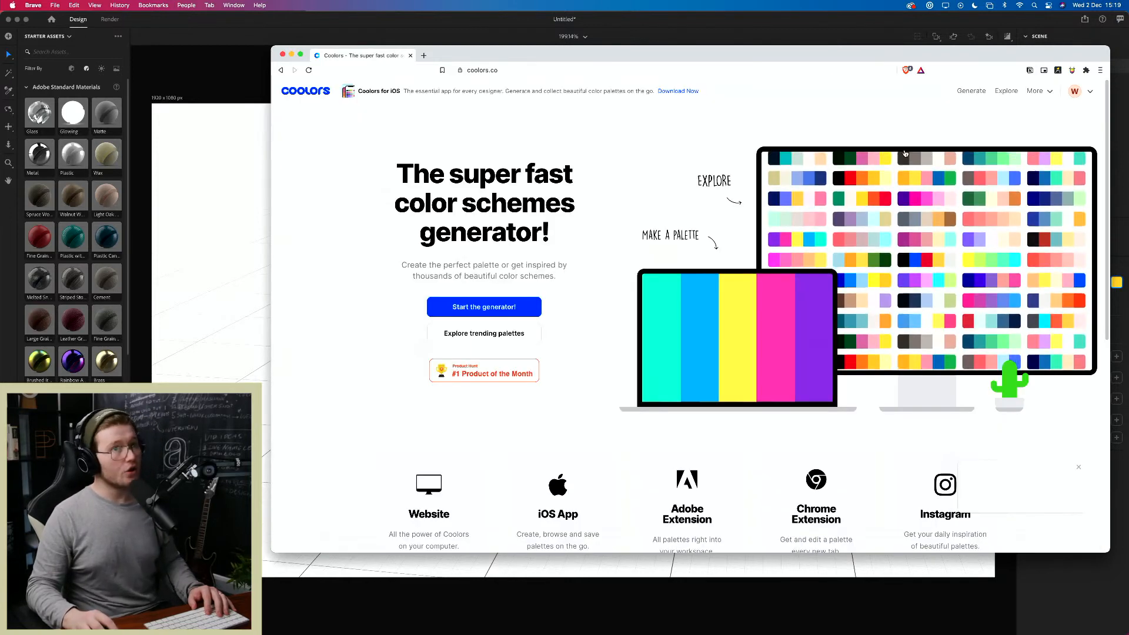
left_click(513, 306)
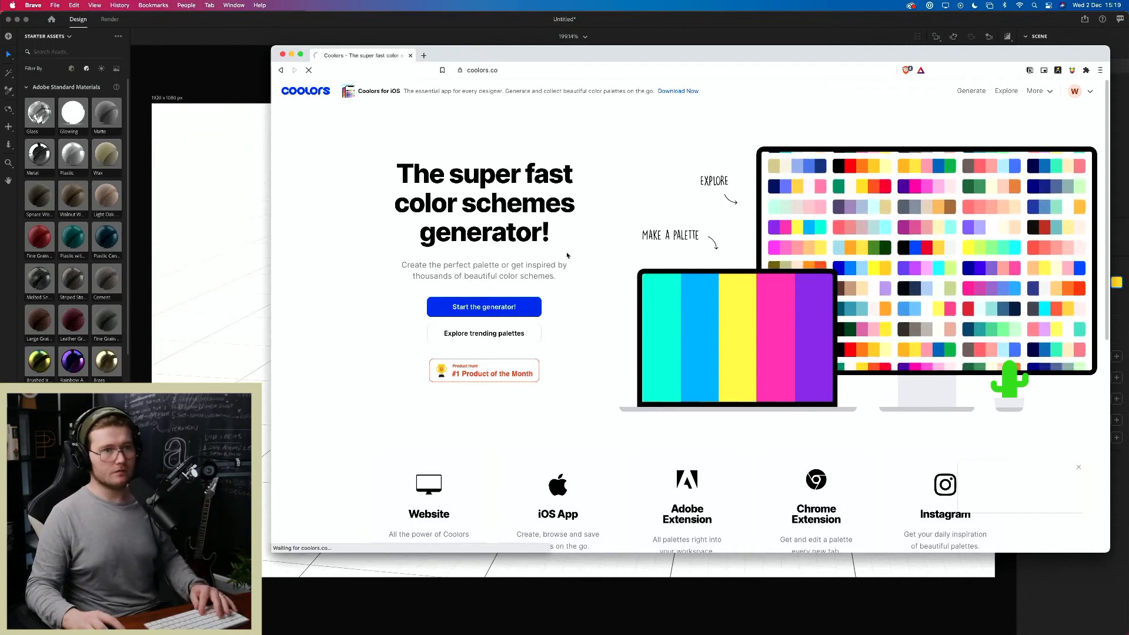
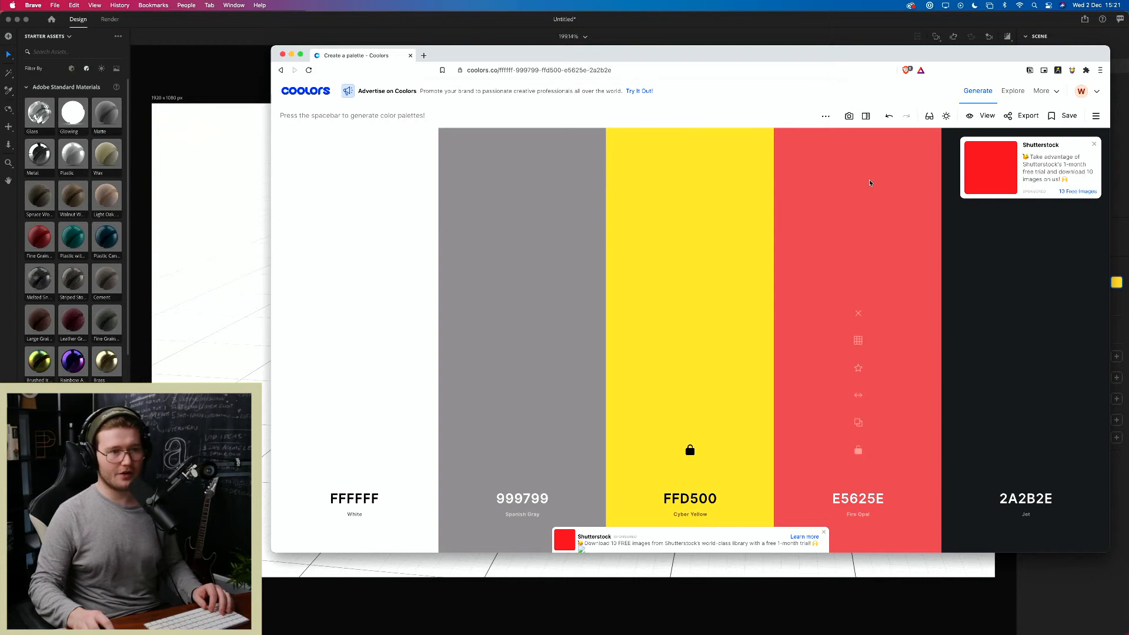
Step: Copy the hex code E5625E of the Fire Opal color from the palette and return to Adobe Dimension
left_click(885, 493)
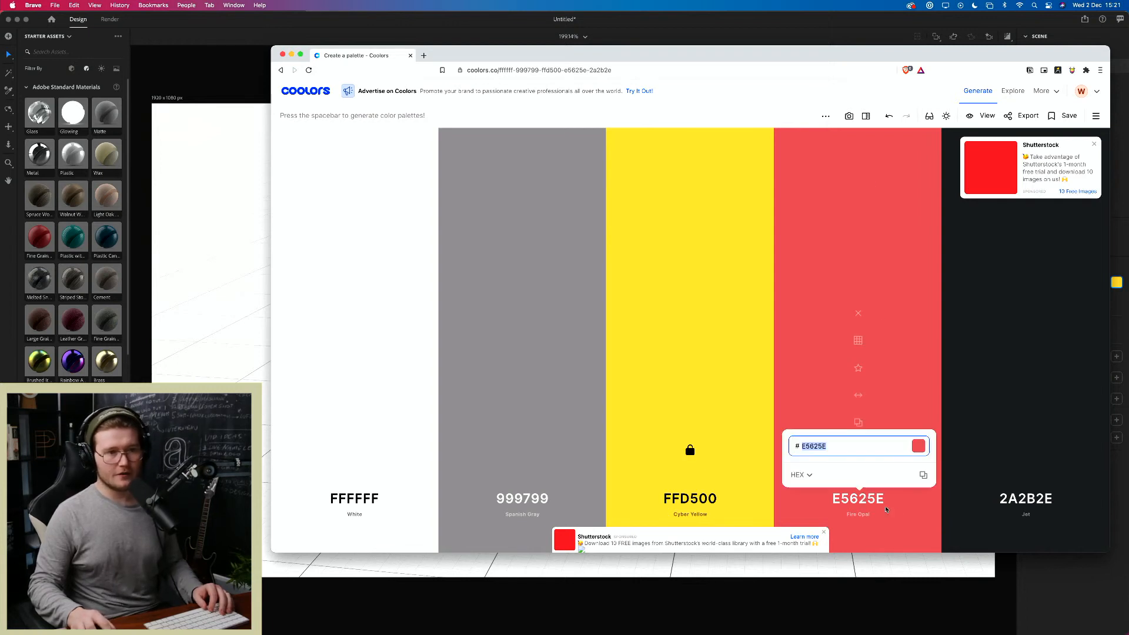
left_click(928, 481)
left_click(1067, 575)
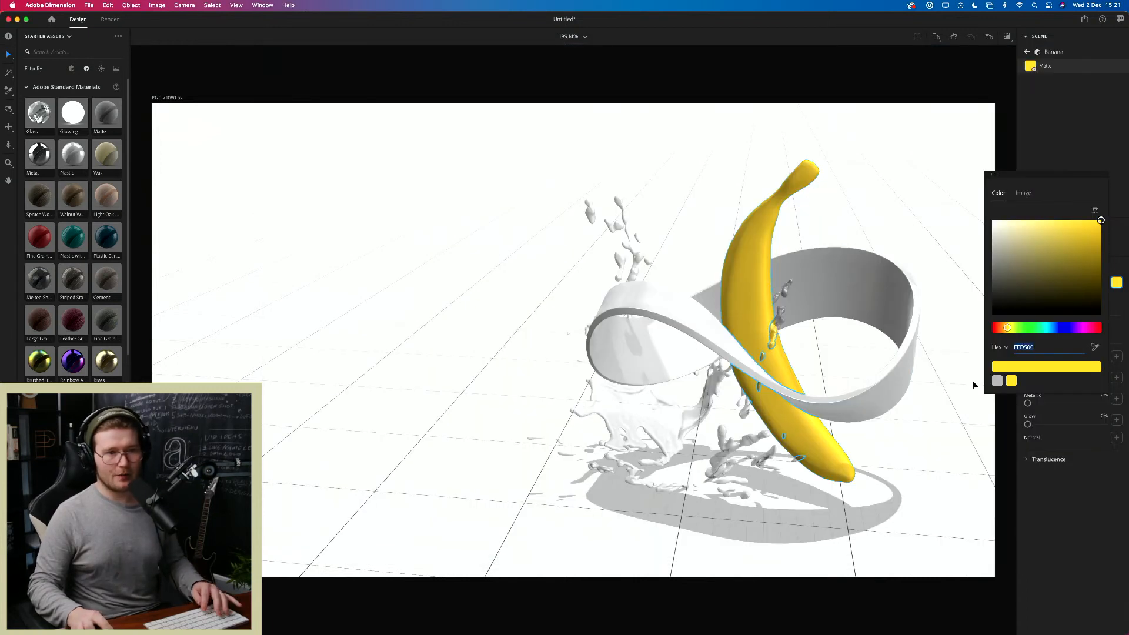
Step: Try E5625E as the banana's base color and a sampled material on the banana, undoing both
key("super+v")
left_click(1079, 503)
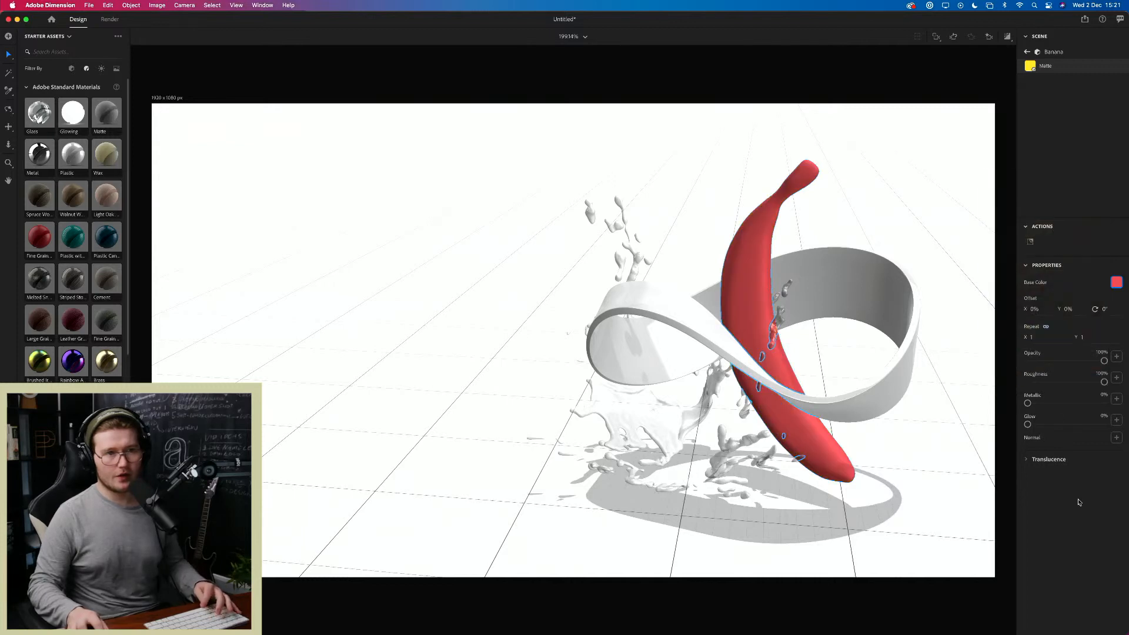
key("super+z")
left_click(912, 373)
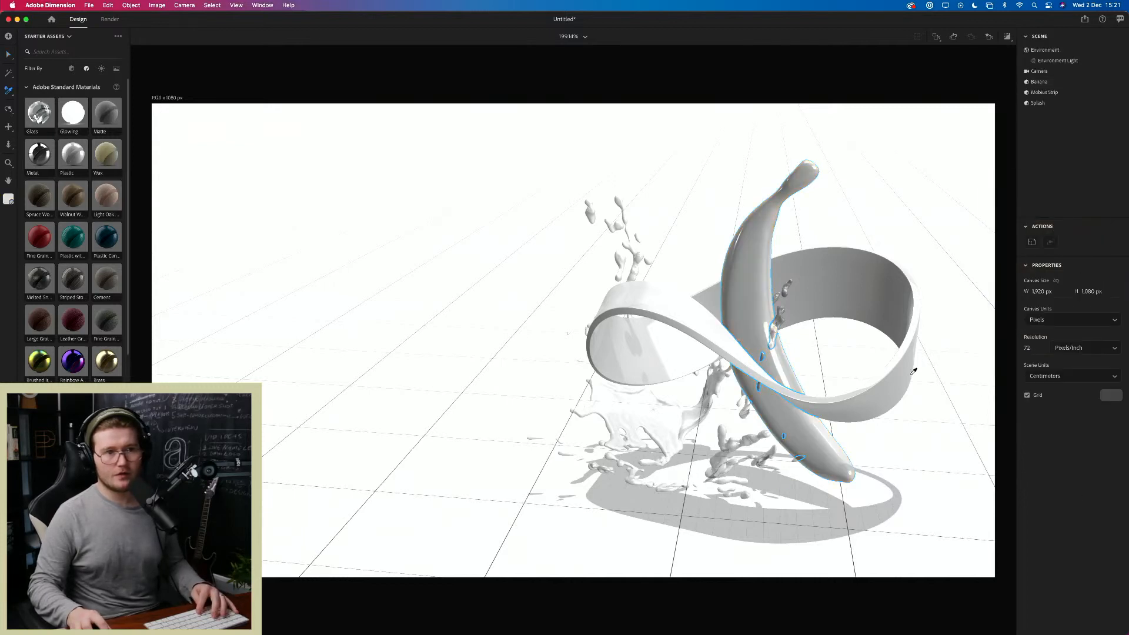
key("super+z")
key("v")
Step: Set the base color of the Mobius strip's Plastic material to E5625E
left_click(903, 372)
left_click(1105, 242)
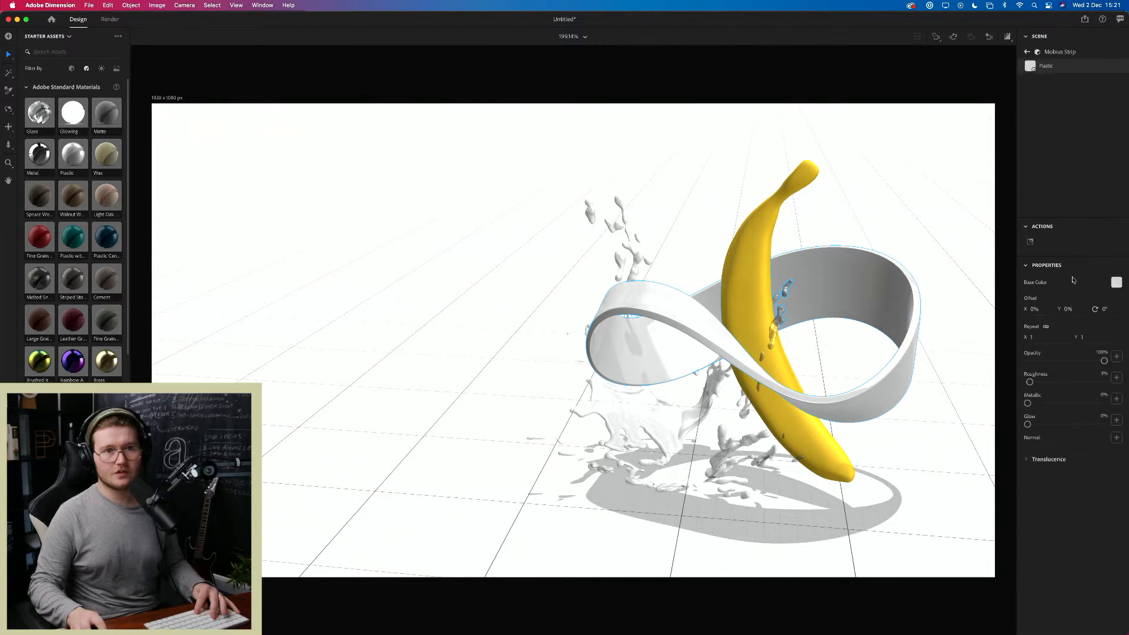
left_click(1120, 284)
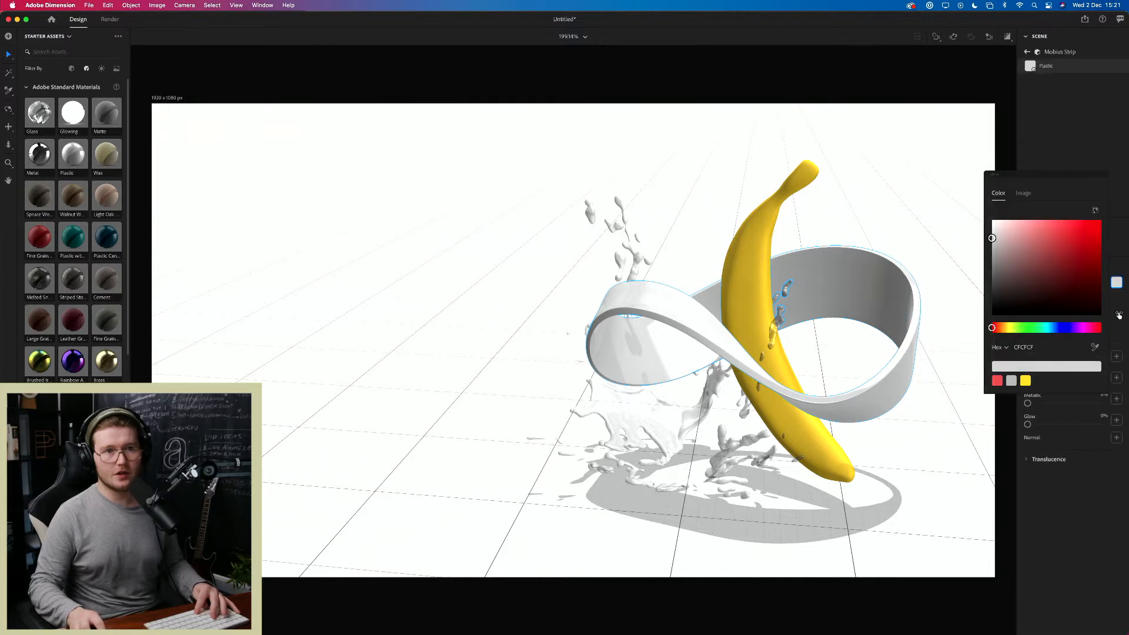
left_click(1033, 347)
key("super+v")
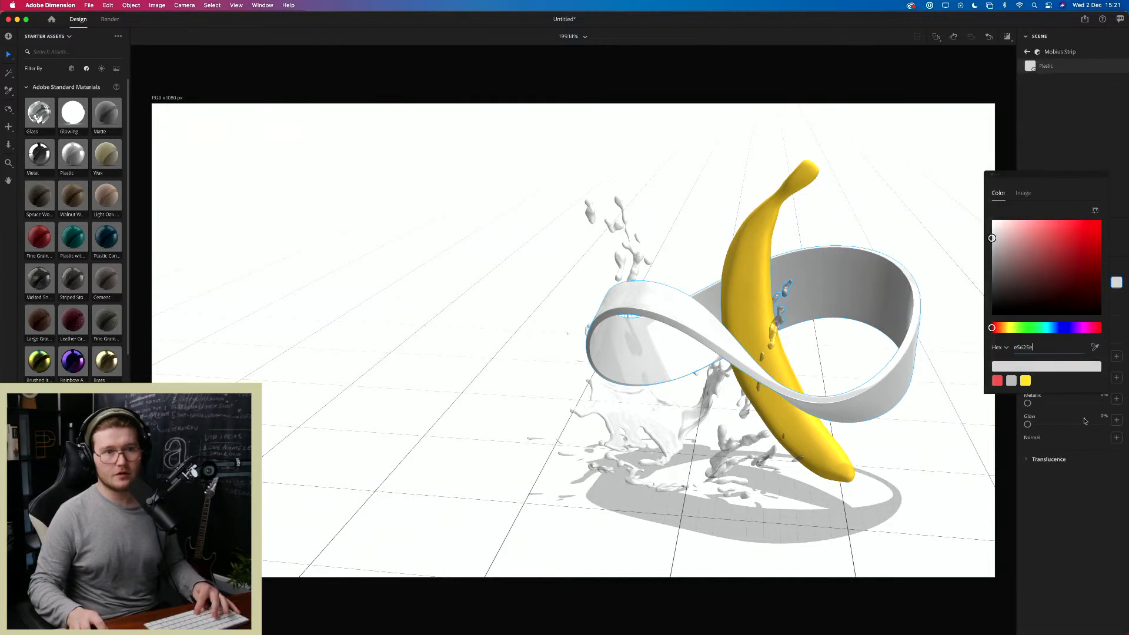
left_click(1073, 486)
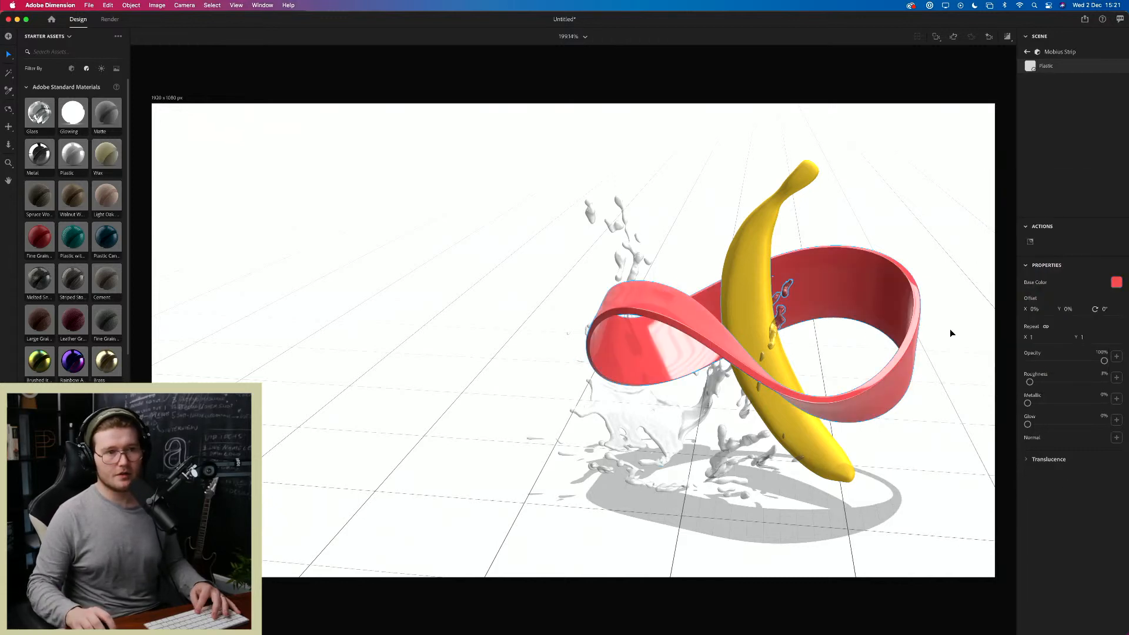
Step: Replace the Mobius strip's material with Matte and set its base color to the saved red swatch
left_click(904, 345)
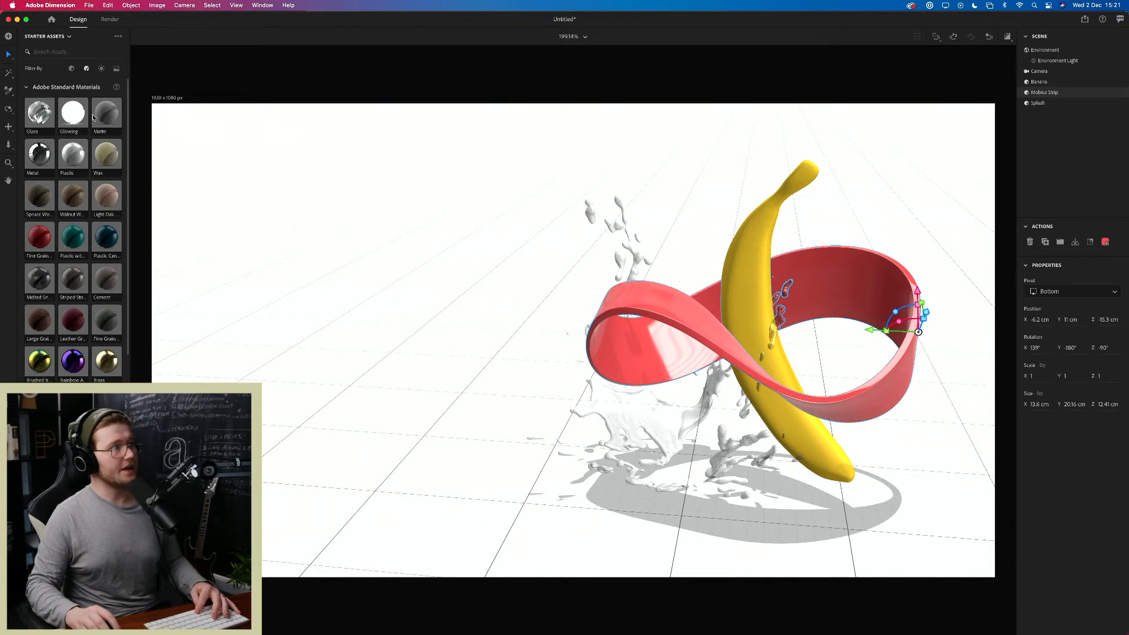
left_click_drag(106, 113, 683, 316)
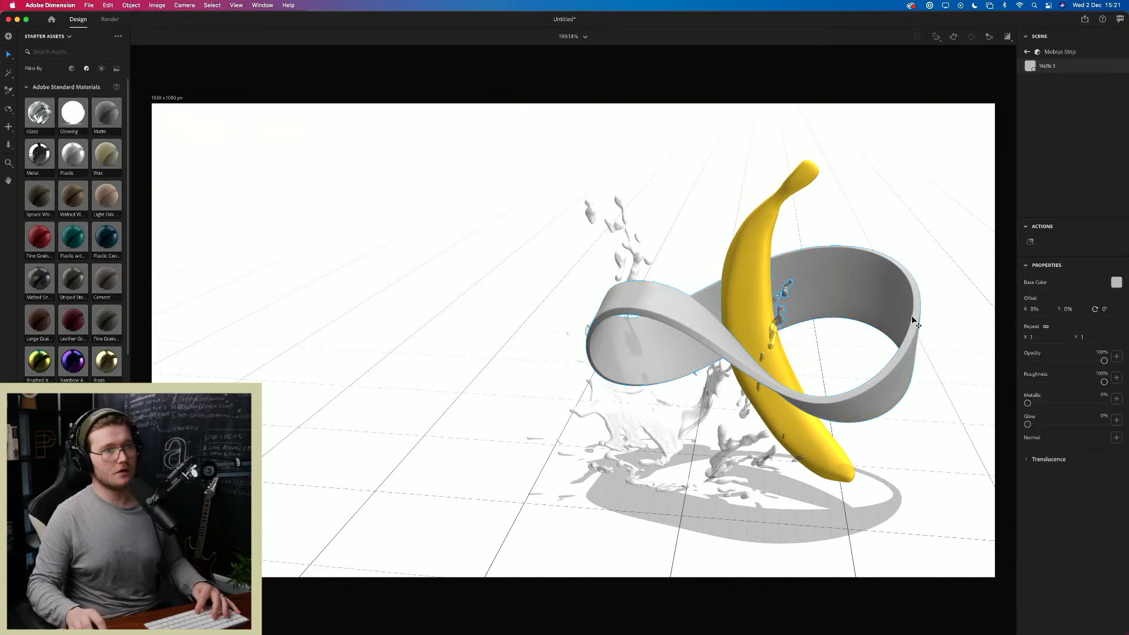
left_click(1116, 283)
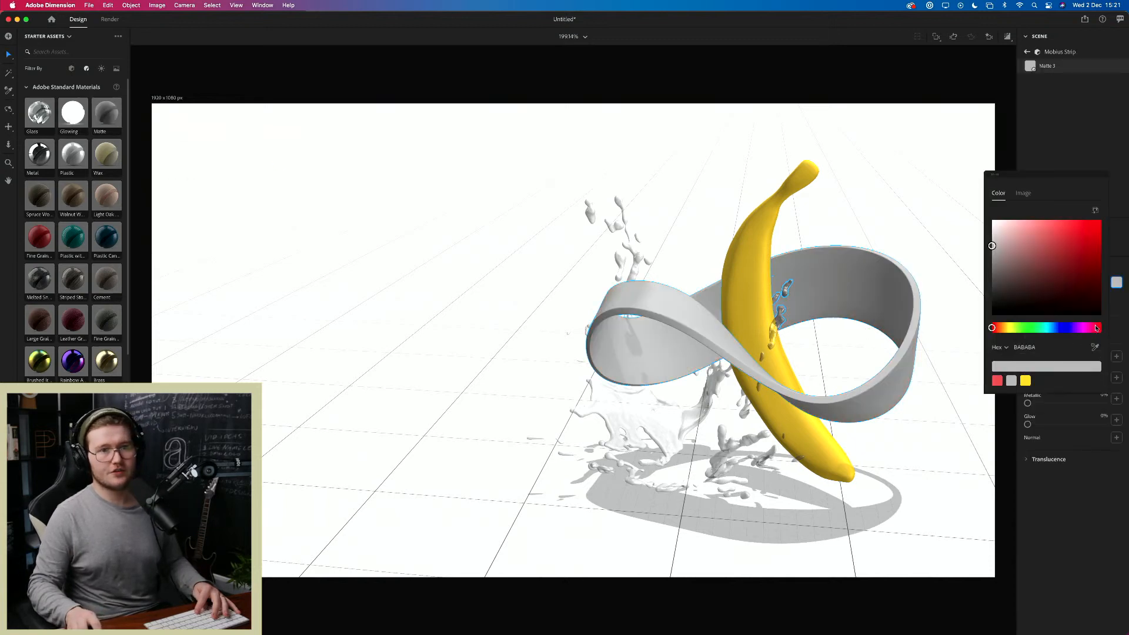
left_click(998, 381)
Step: Check the scene with the render preview, view the Environment properties, select the Mobius strip and turn the preview off
left_click(1007, 36)
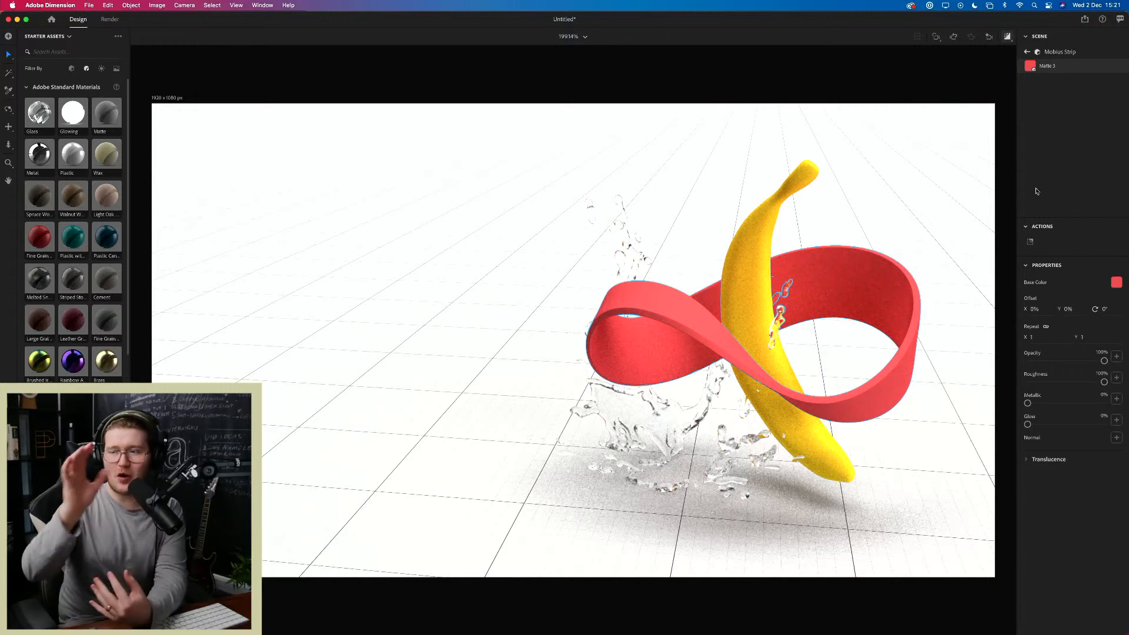
left_click(1050, 53)
left_click(1050, 52)
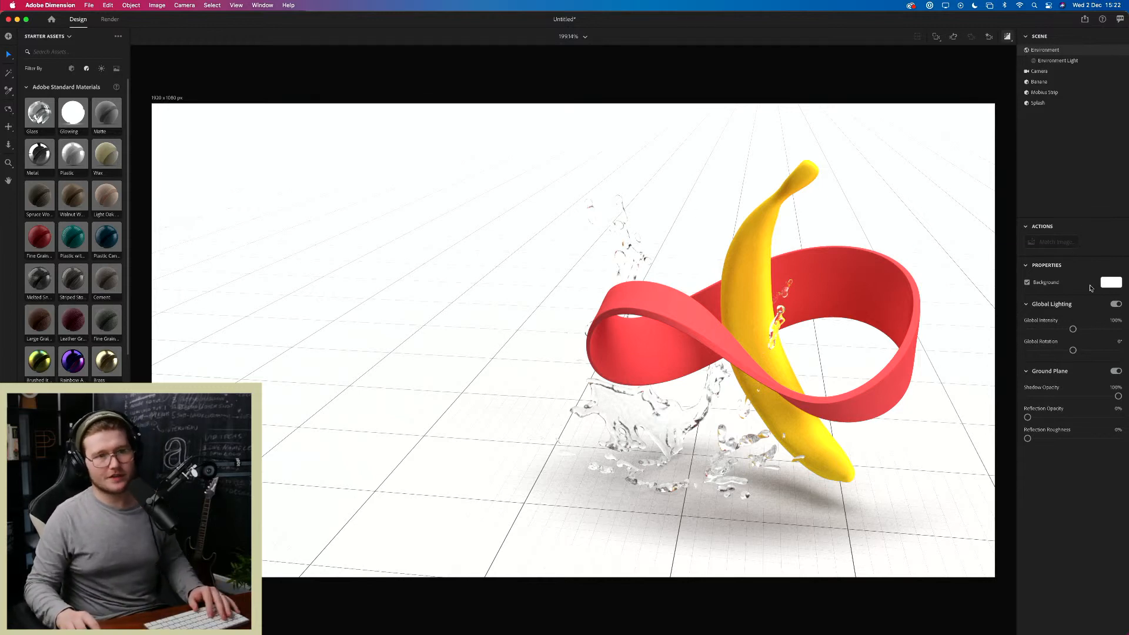
left_click(844, 291)
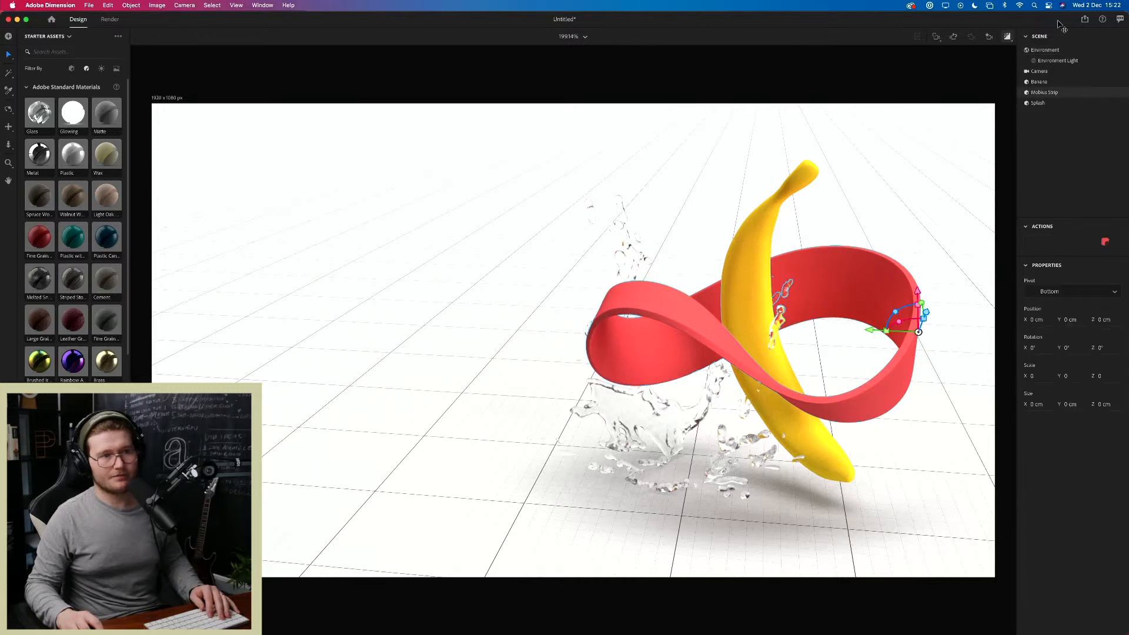
left_click(1010, 36)
Step: Switch to the Coolors palette in the browser, lock the red E5625E color and generate new colors for the unlocked columns
key("super+Tab")
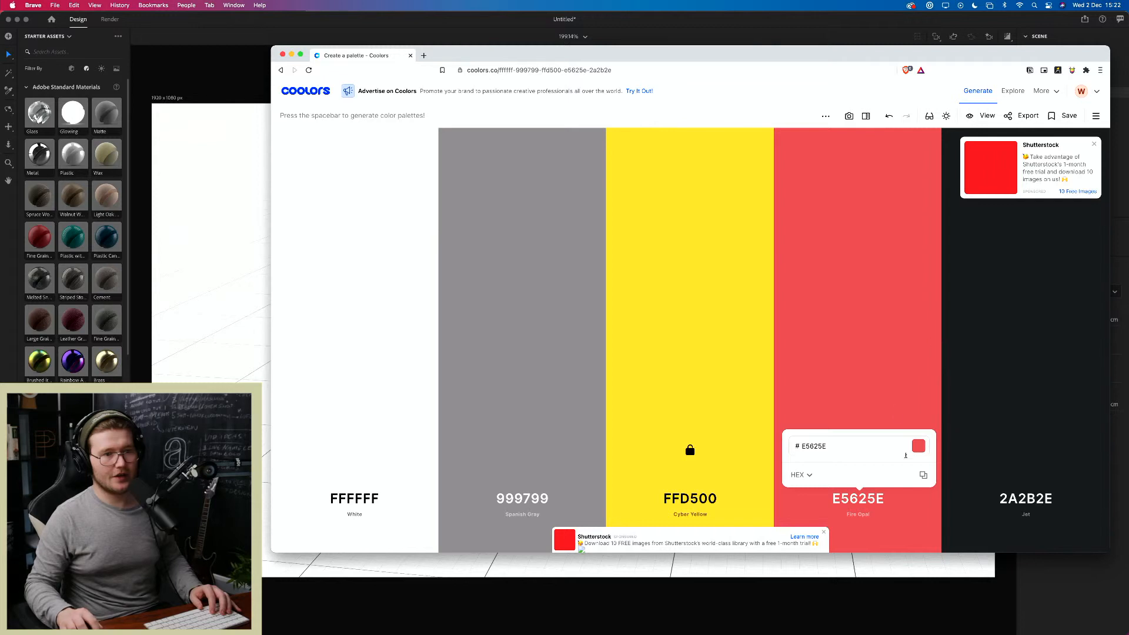
left_click(880, 428)
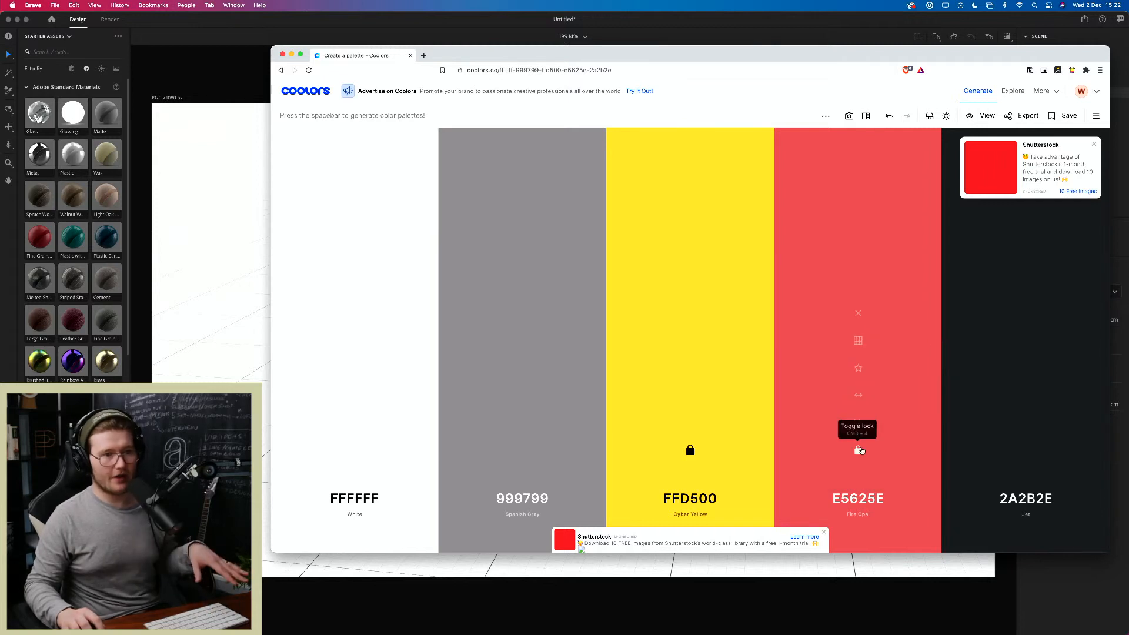
left_click(865, 452)
key("space")
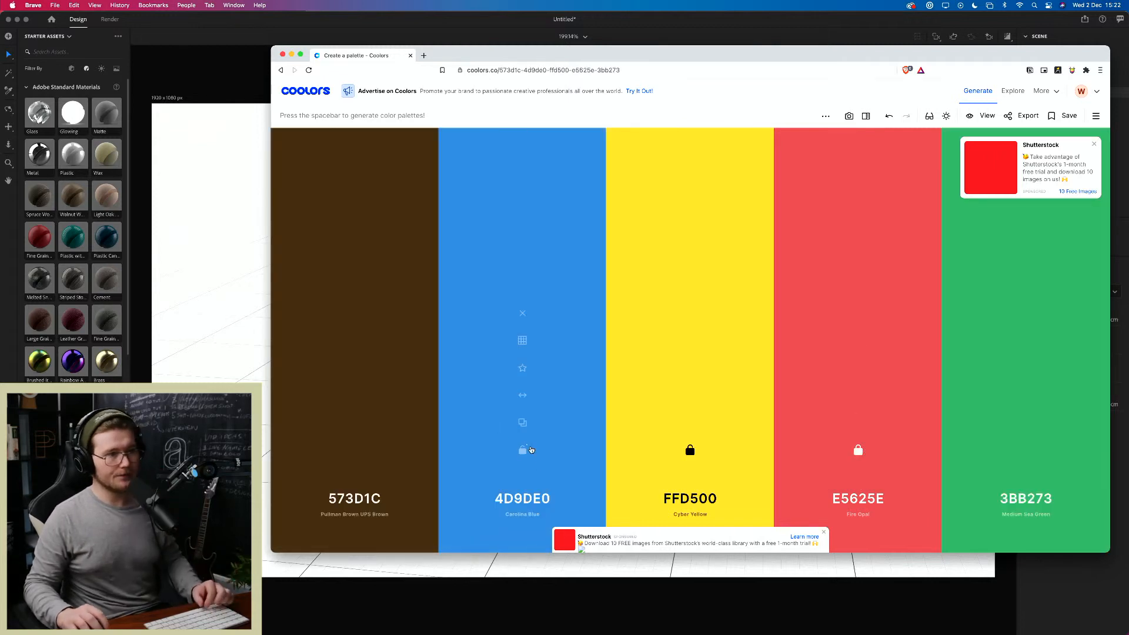
Step: Copy the blue 4D9DE0 from Coolors and set it as the base color of the Mobius strip's Matte material in Adobe Dimension
left_click(539, 500)
left_click(582, 445)
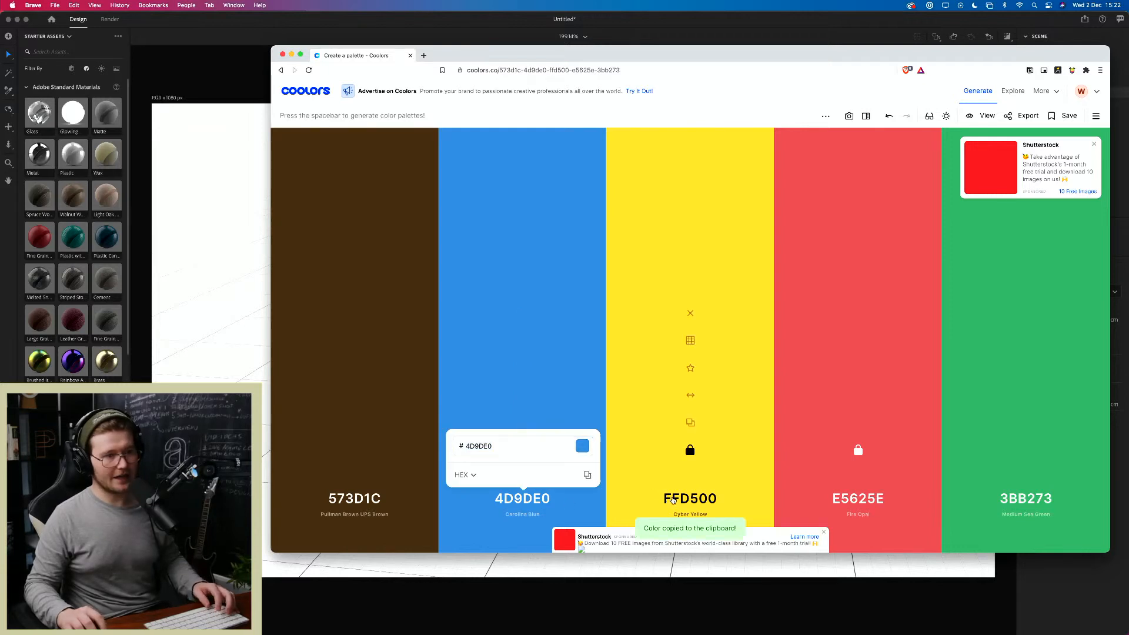
key("super+Tab")
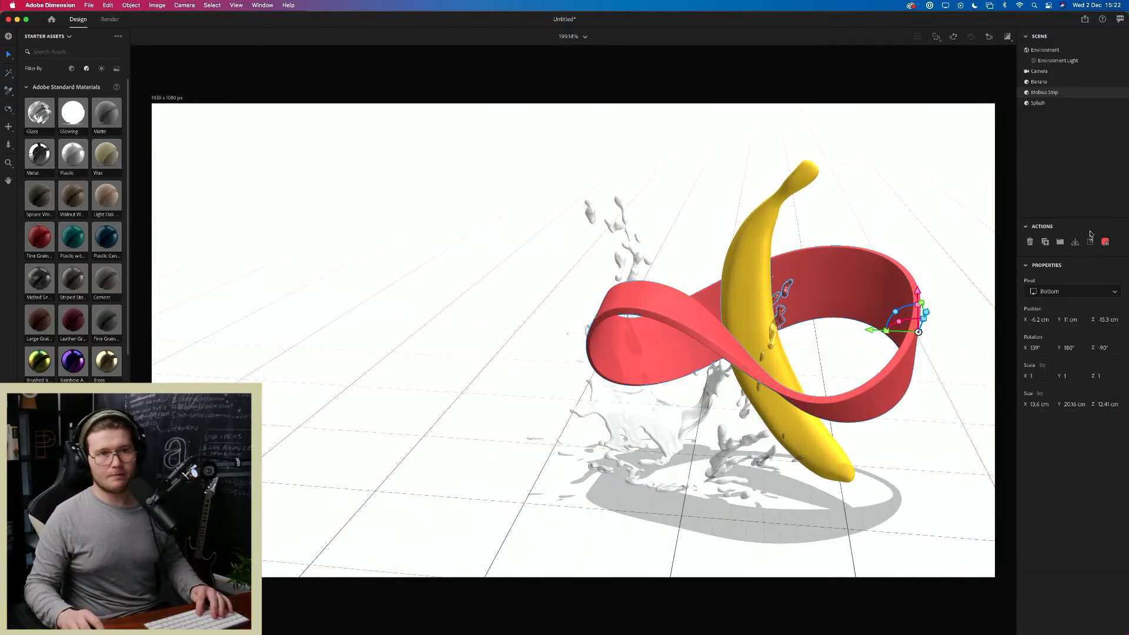
left_click(1104, 242)
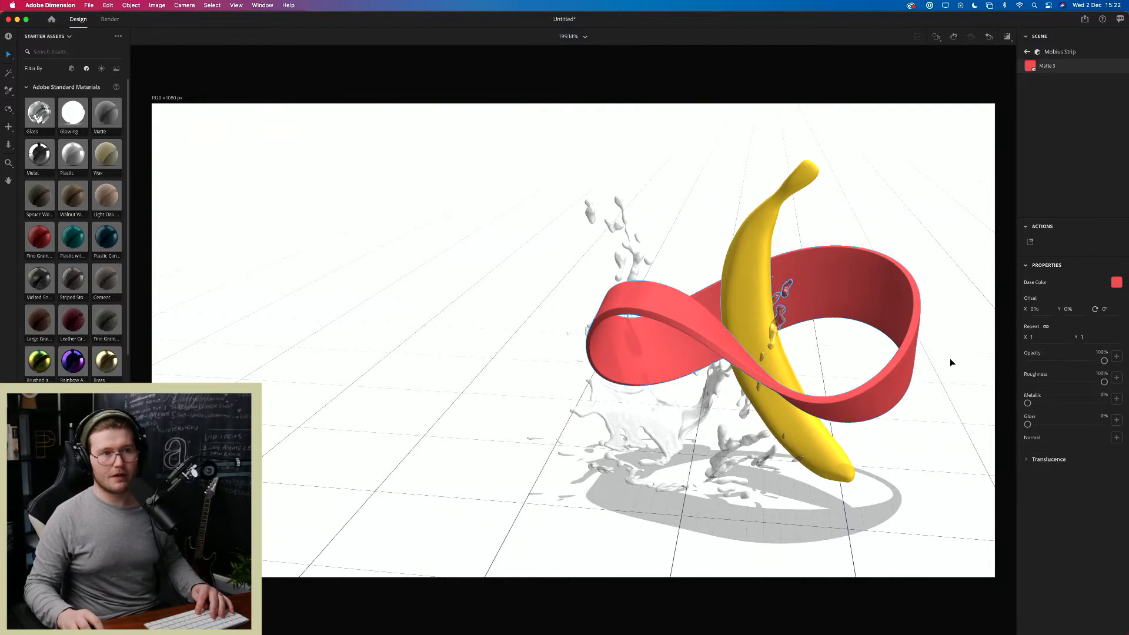
left_click(910, 358)
left_click(1108, 251)
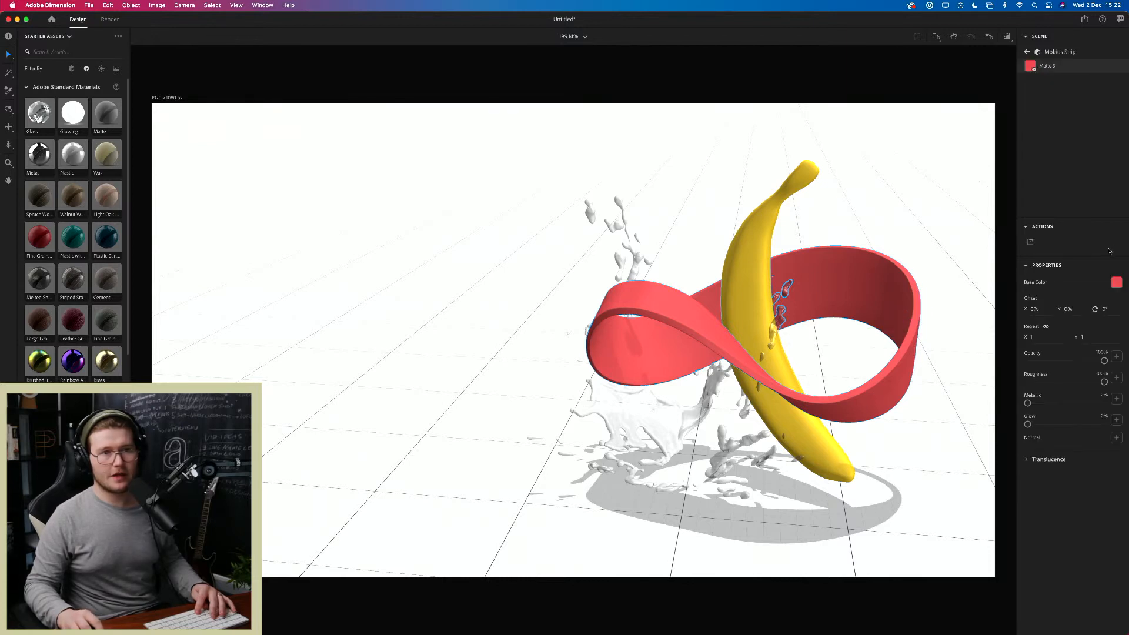
left_click(1116, 282)
left_click(1027, 347)
key("super+v")
left_click(1094, 522)
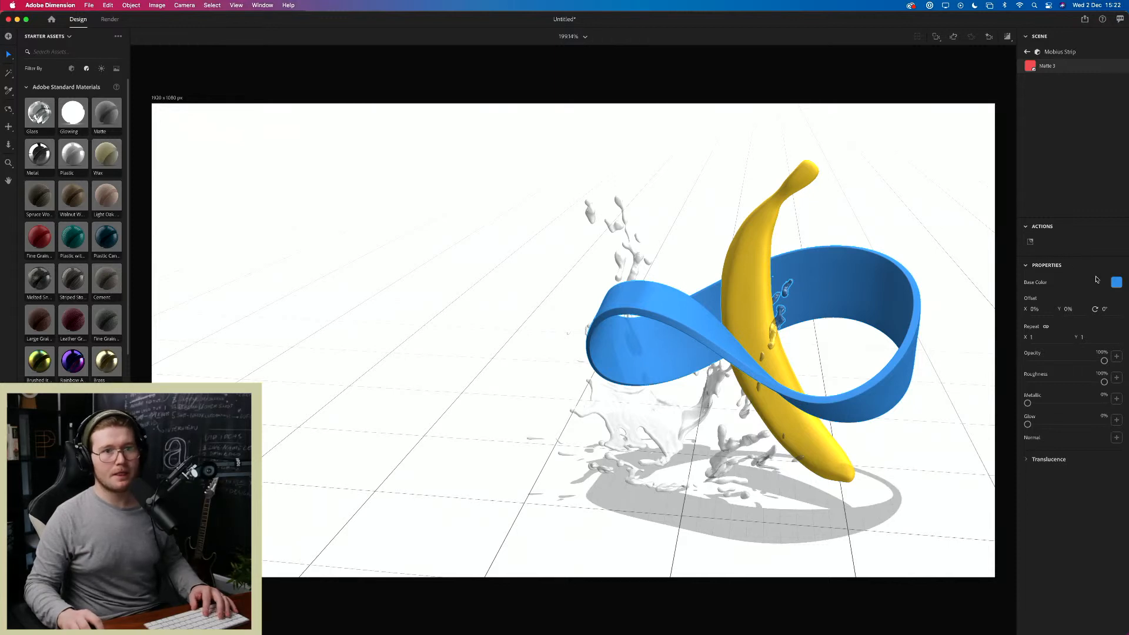
Step: Set the Environment background to the saved blue swatch 4D9DE0 and check the scene with the render preview
left_click(979, 547)
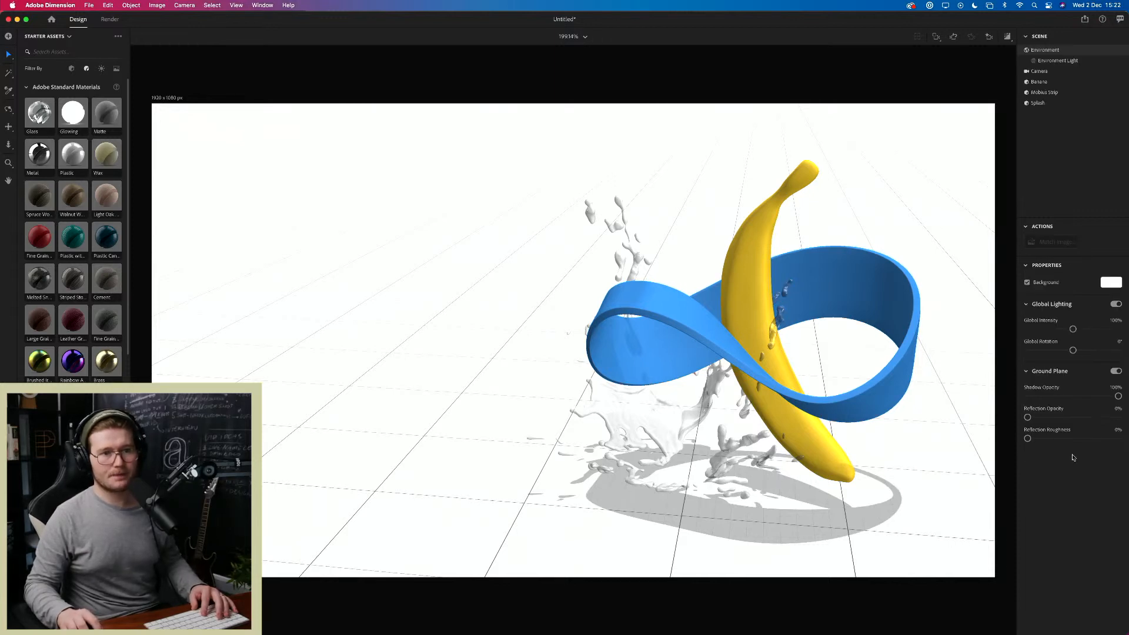
left_click(1110, 282)
left_click(986, 380)
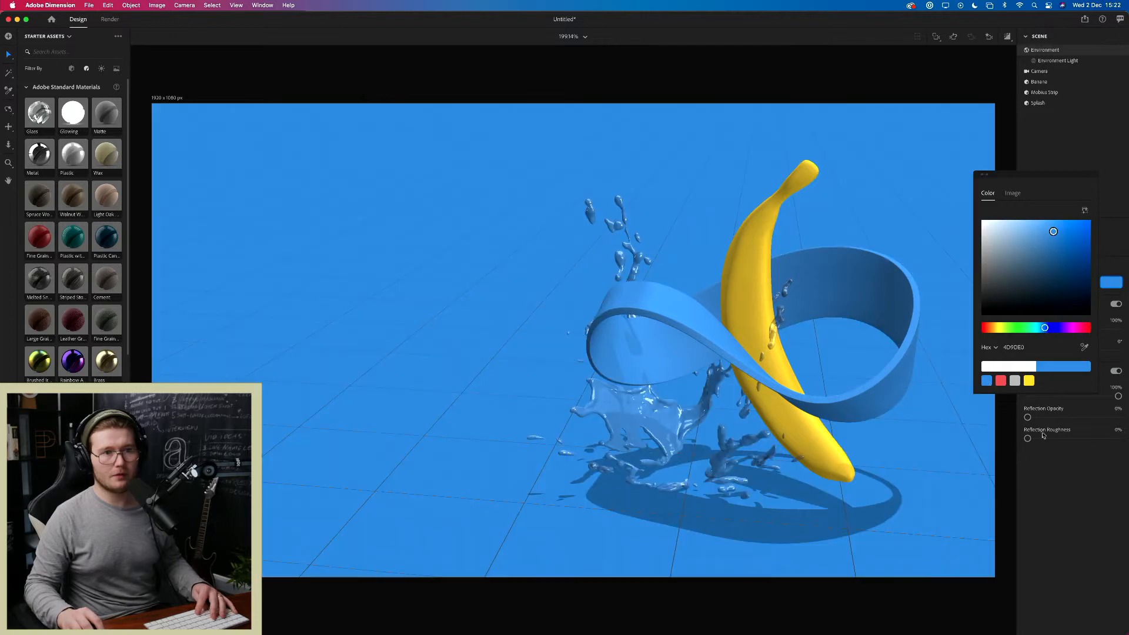
left_click(1100, 525)
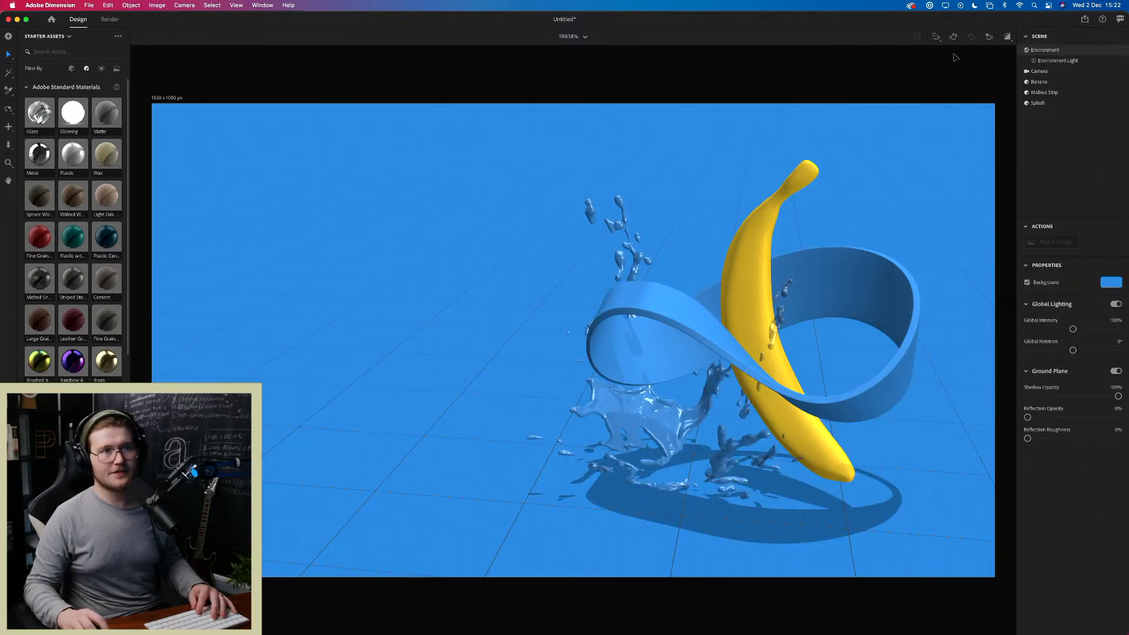
left_click(1006, 37)
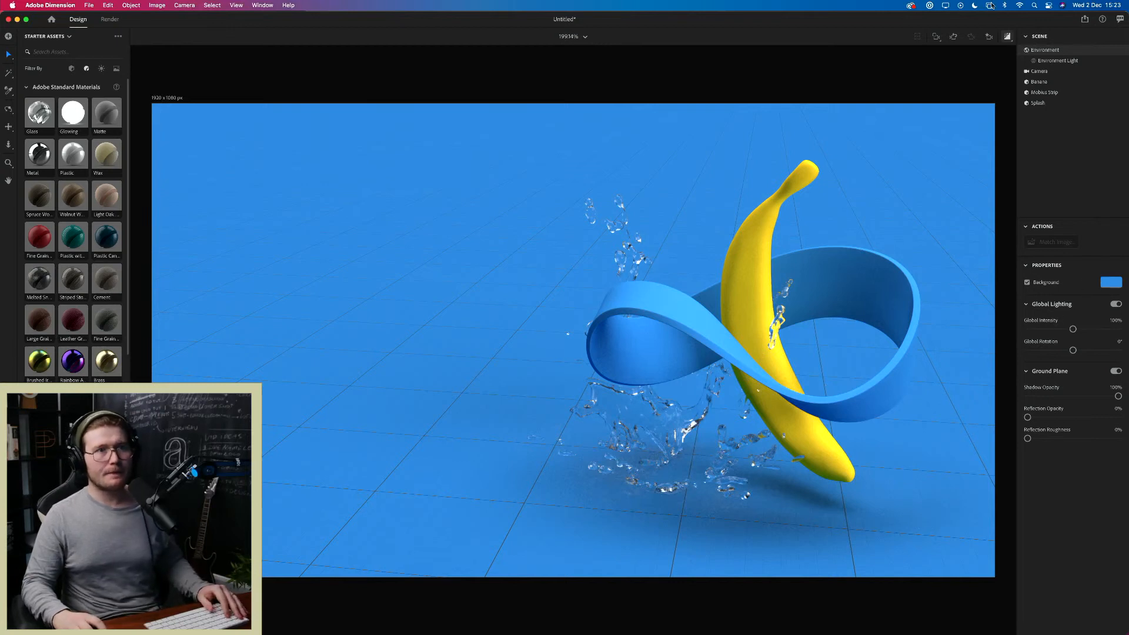
left_click(1007, 37)
Step: Shift the Mobius strip's base color to green 4DE092 and check the scene with the render preview
left_click(910, 294)
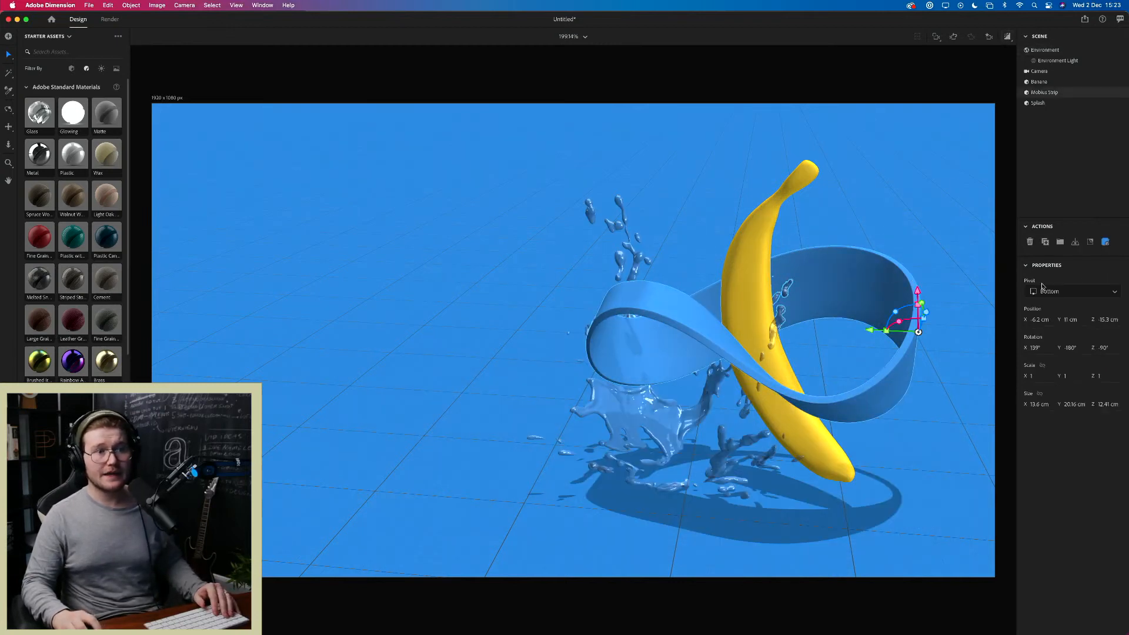
left_click(1106, 243)
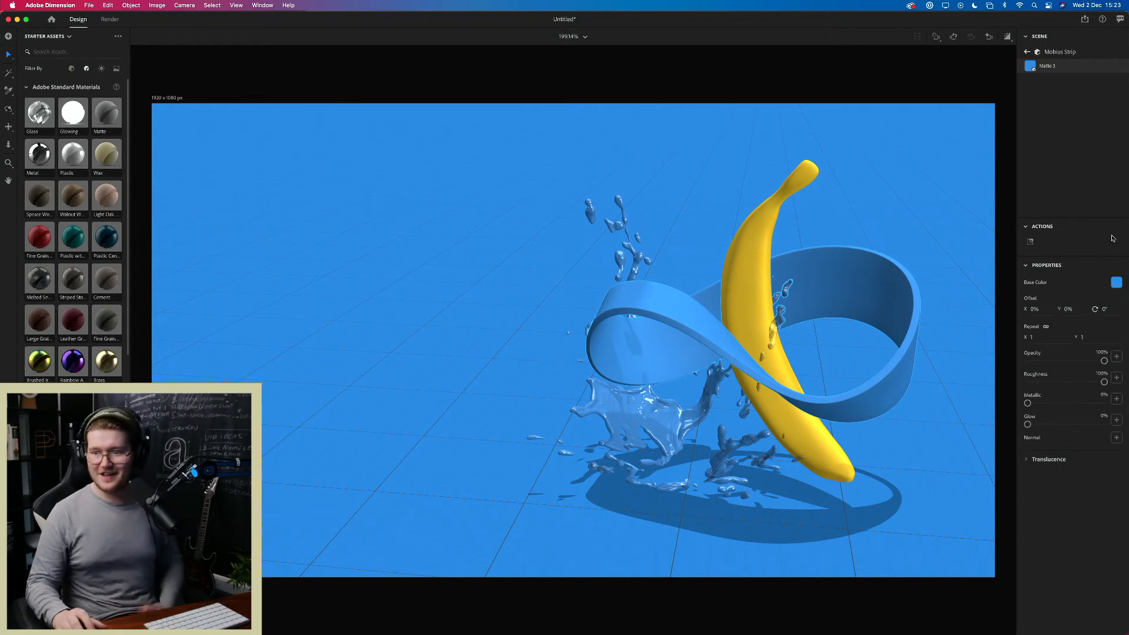
left_click(1116, 282)
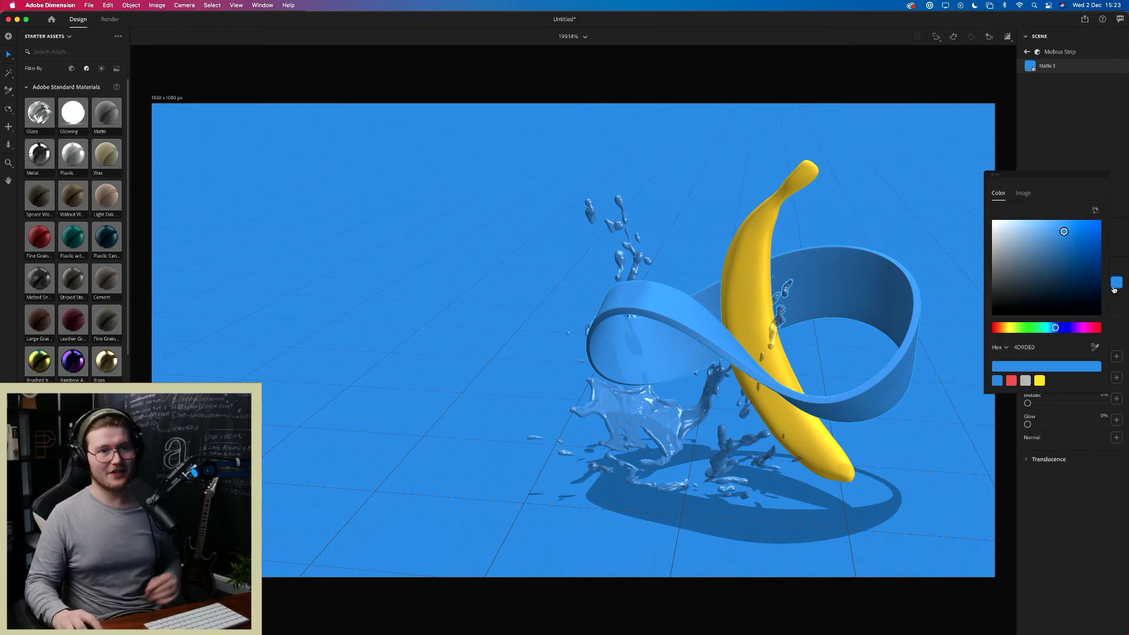
left_click_drag(1054, 331, 1031, 333)
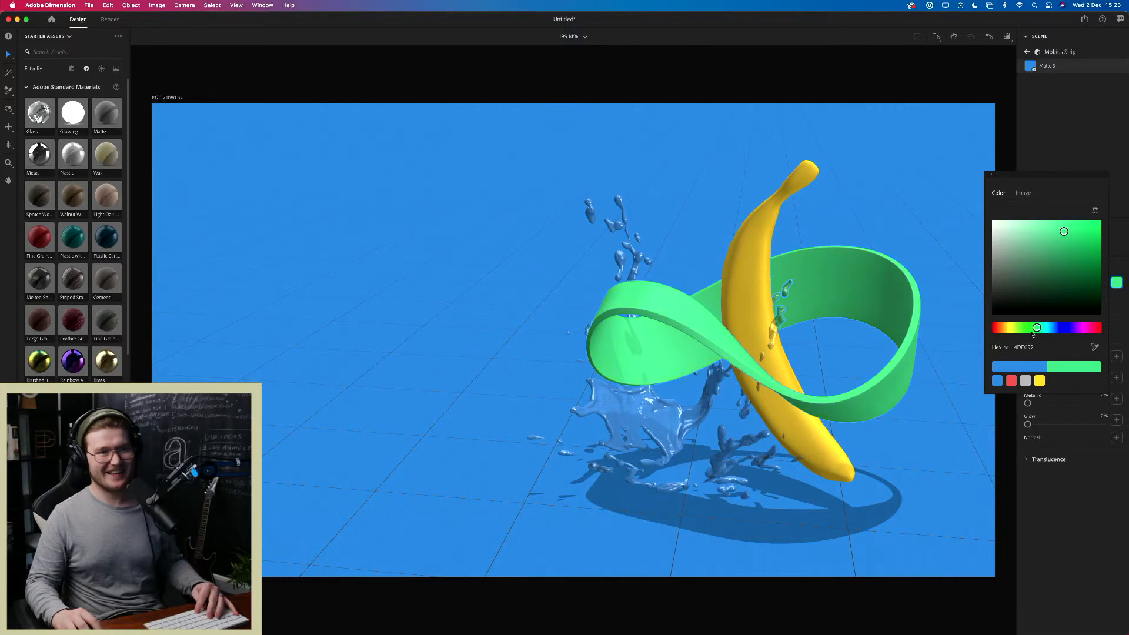
left_click(937, 30)
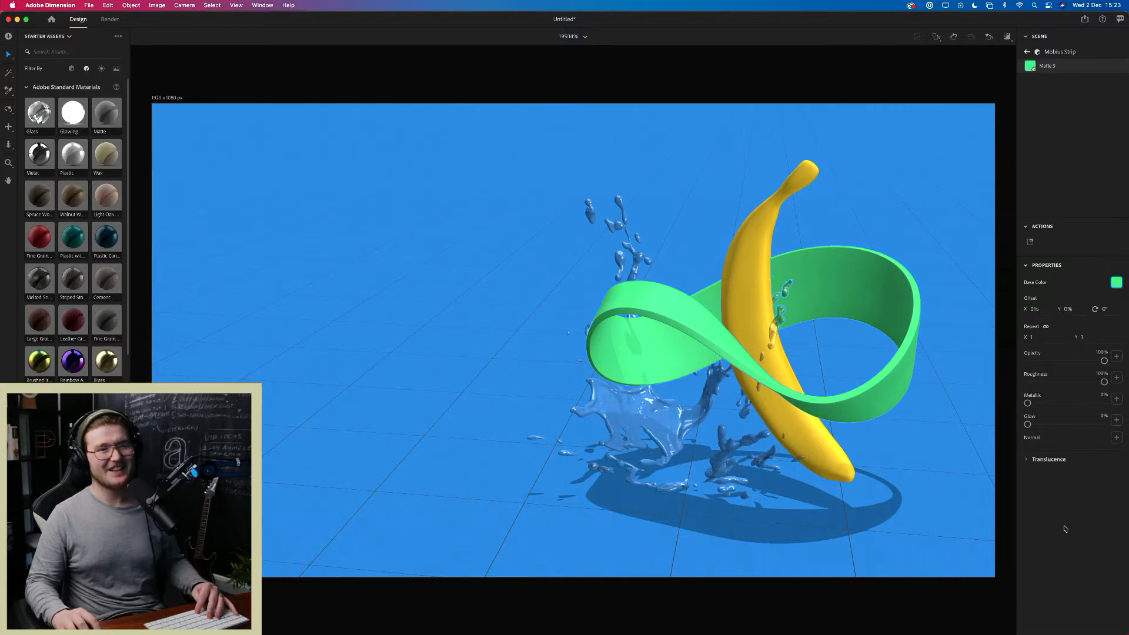
left_click(1027, 51)
left_click(1047, 50)
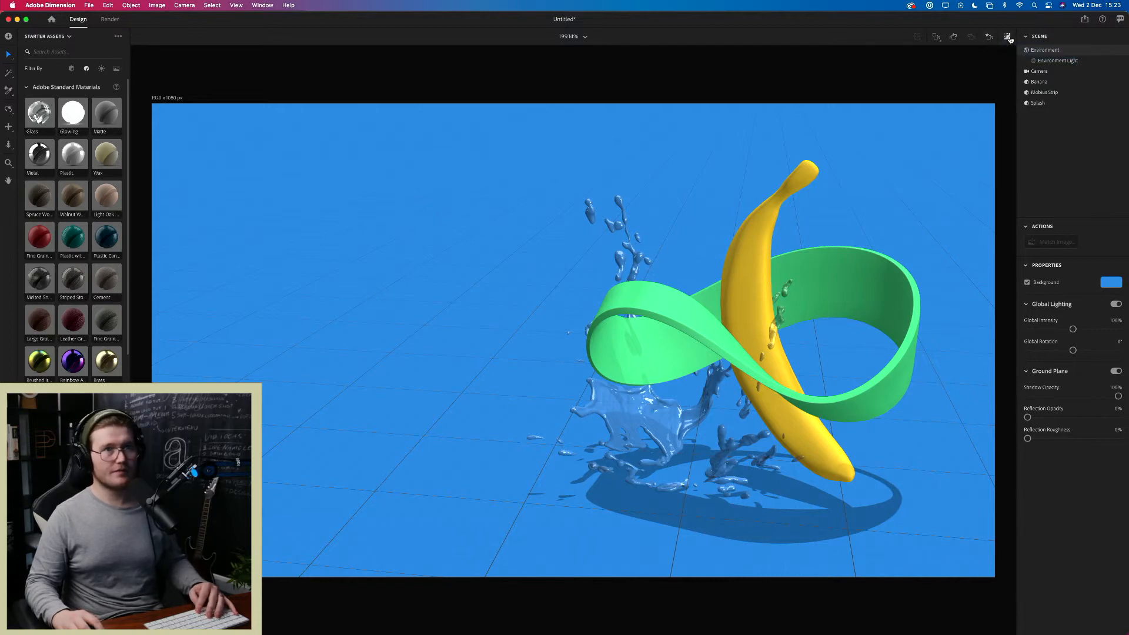
left_click(1008, 36)
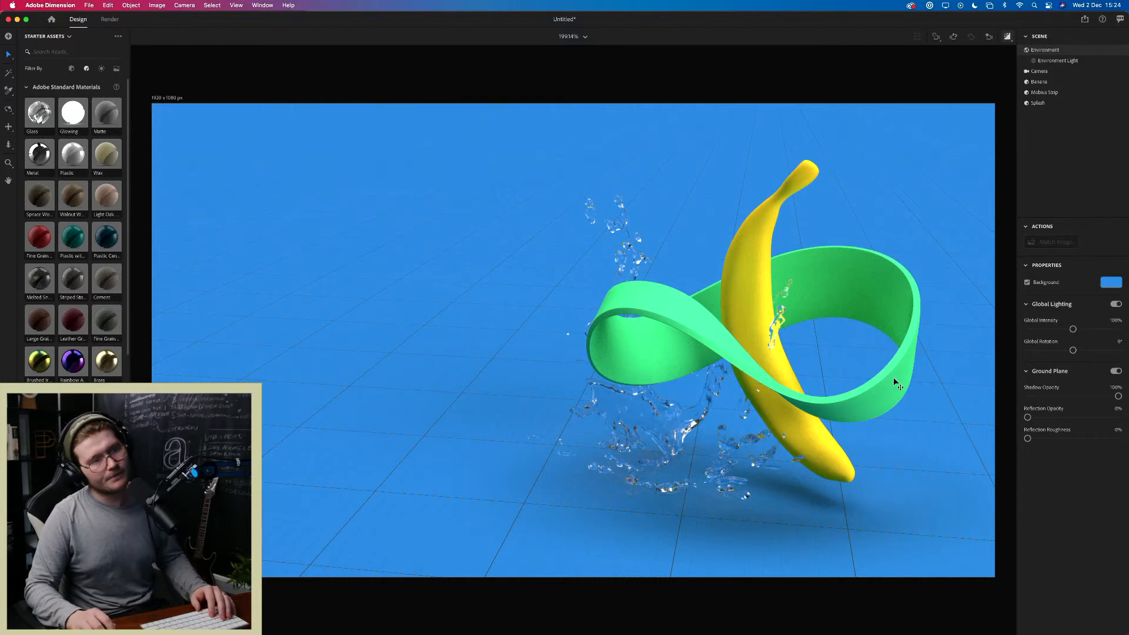
left_click(1007, 36)
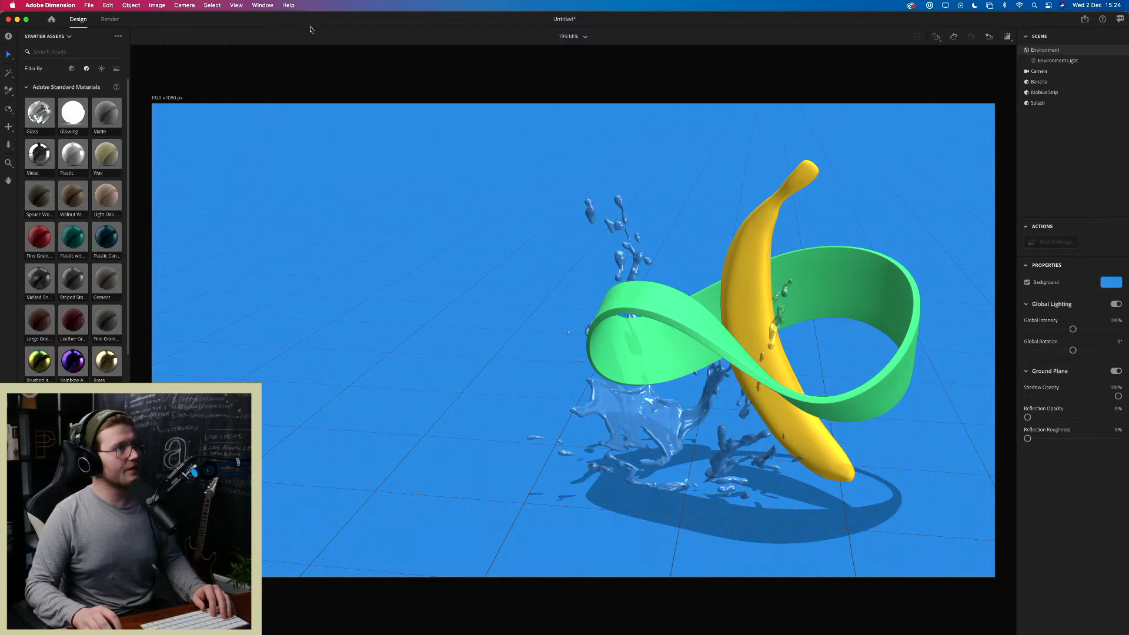
Step: Add a 3-Point Light to the scene from the starter lights and check it with the render preview
left_click(1063, 65)
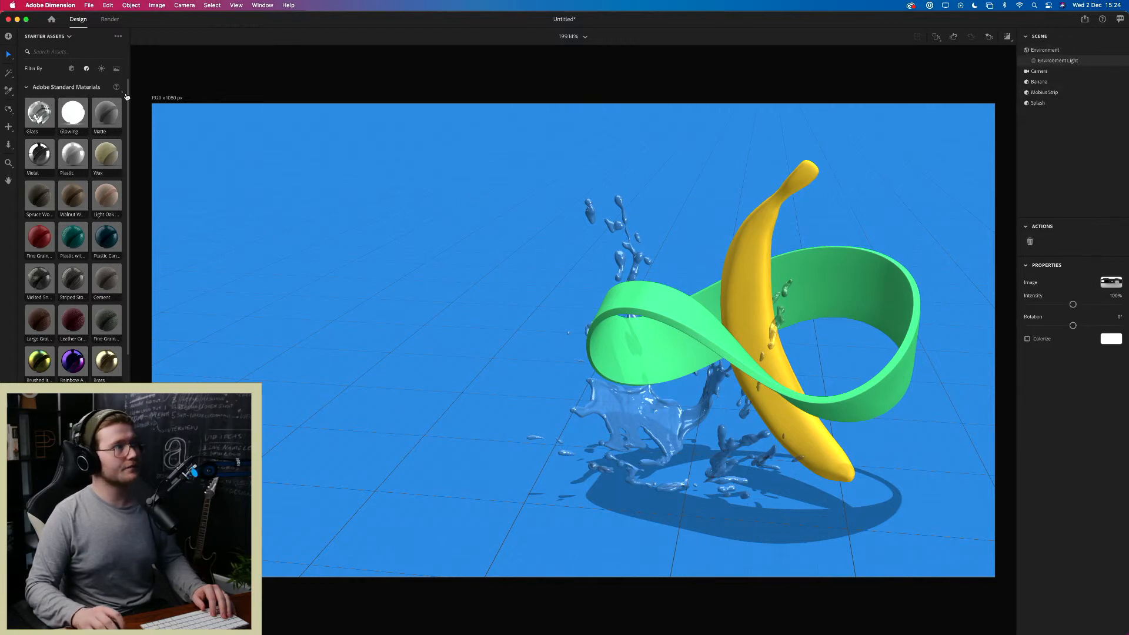
left_click(102, 69)
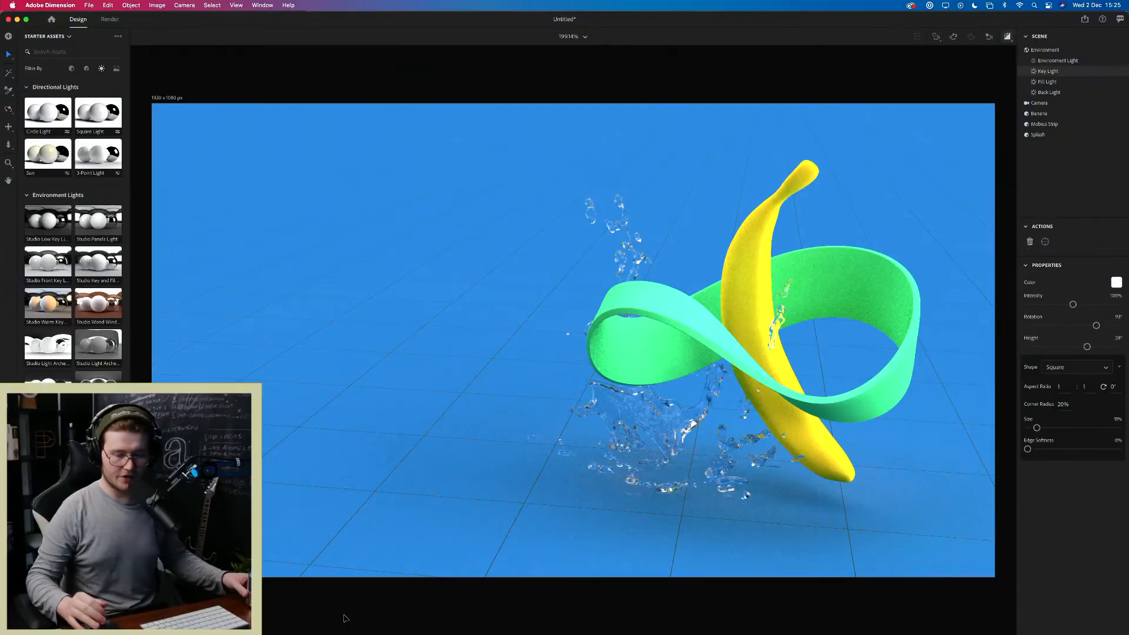
mouse_move(314, 631)
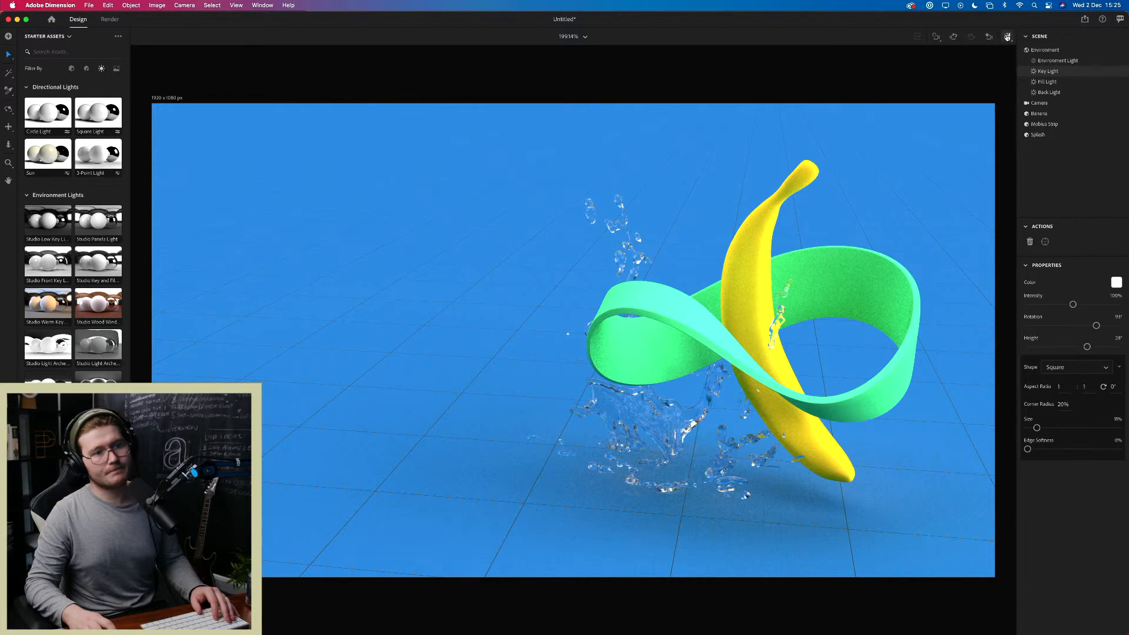
left_click(1007, 37)
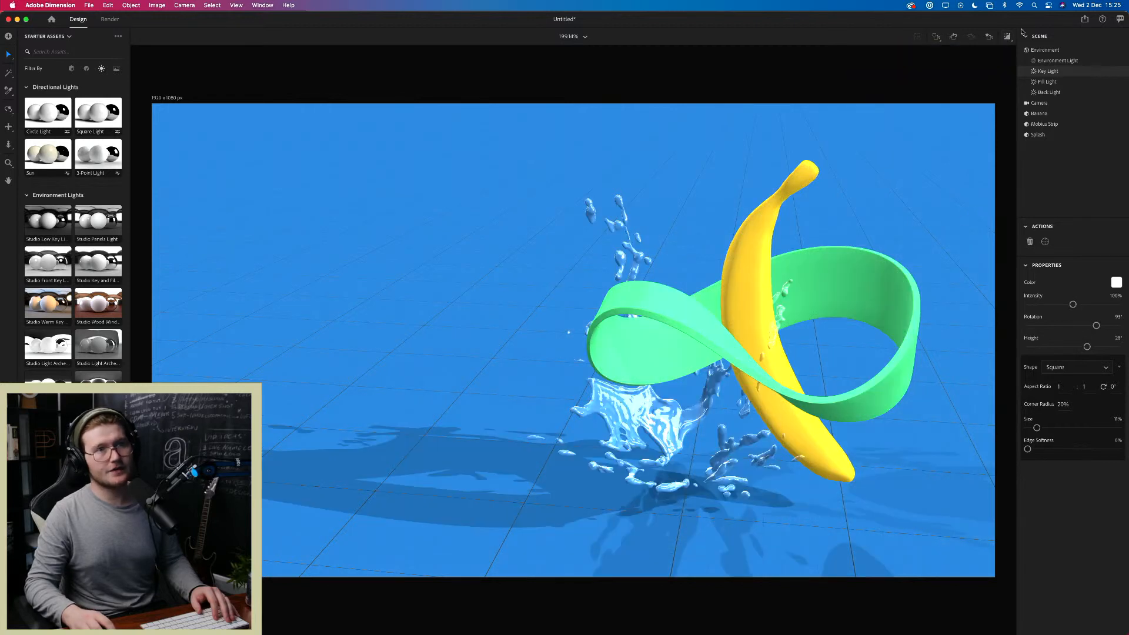
left_click(987, 37)
left_click(1003, 130)
left_click(908, 190)
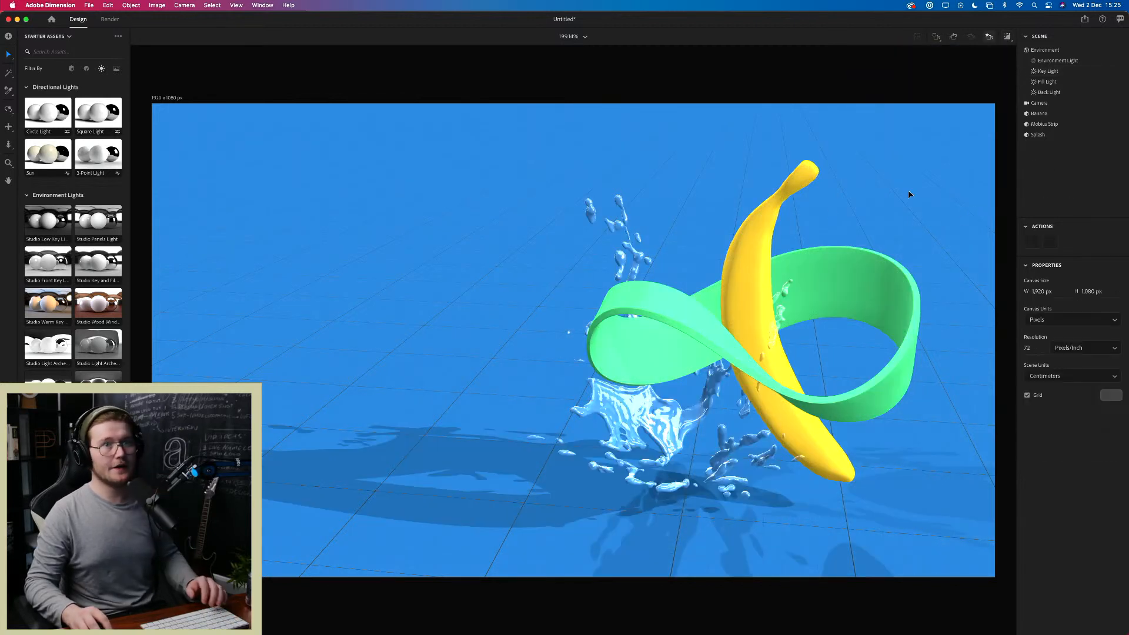
Step: Show the starter models down to the splash shapes and delete the Mobius strip from the scene
left_click_drag(840, 324, 564, 320)
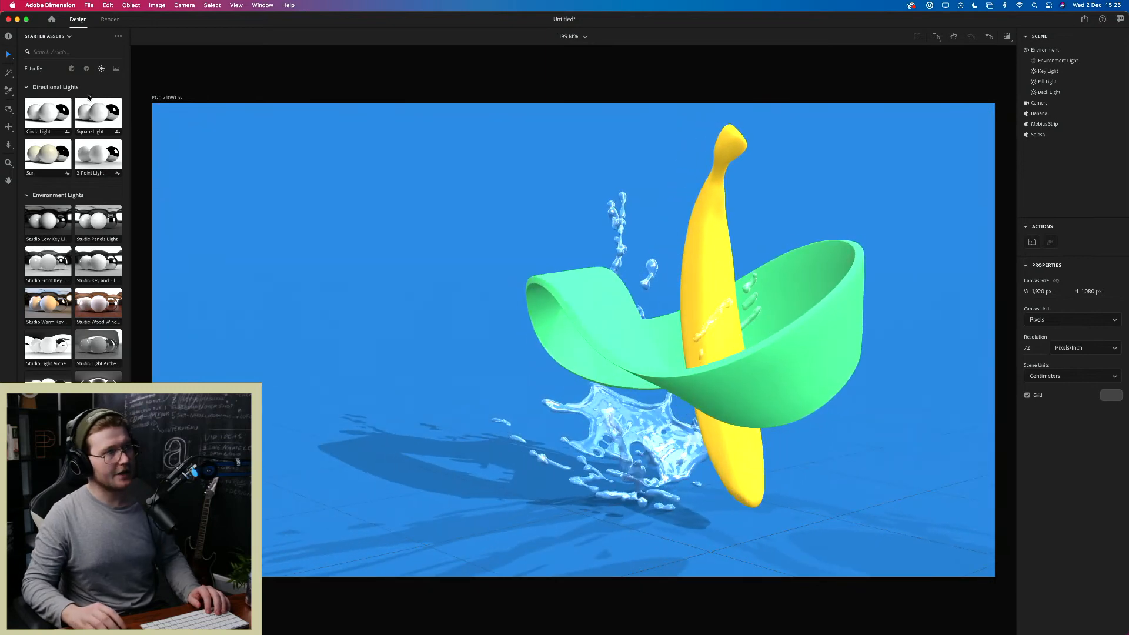
left_click(70, 70)
scroll(73, 235, "down", 10)
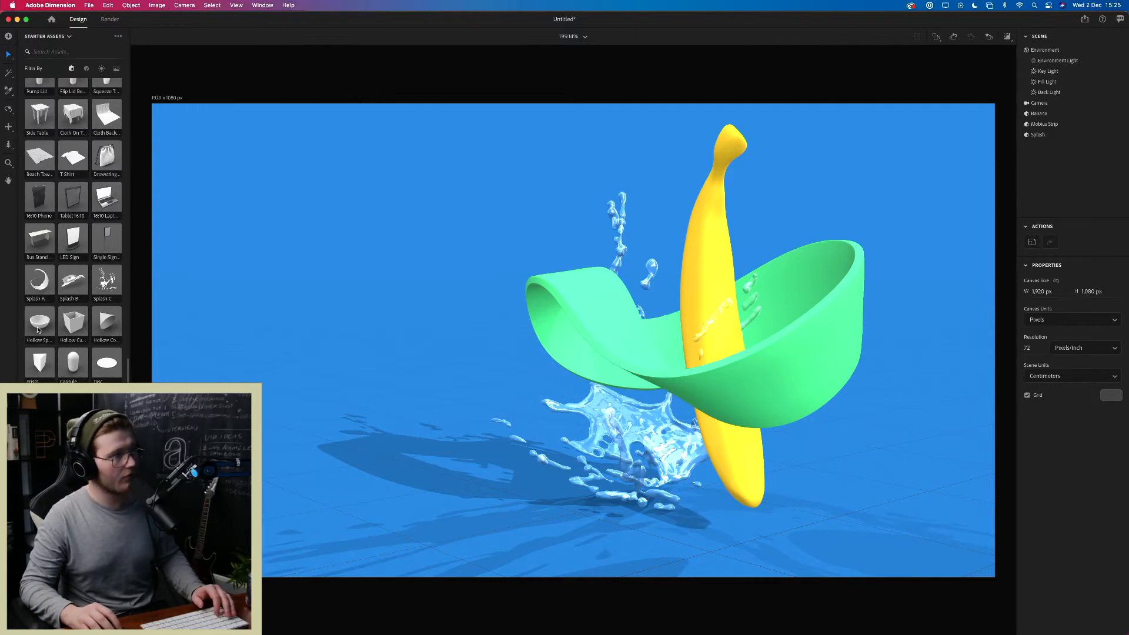
left_click(819, 377)
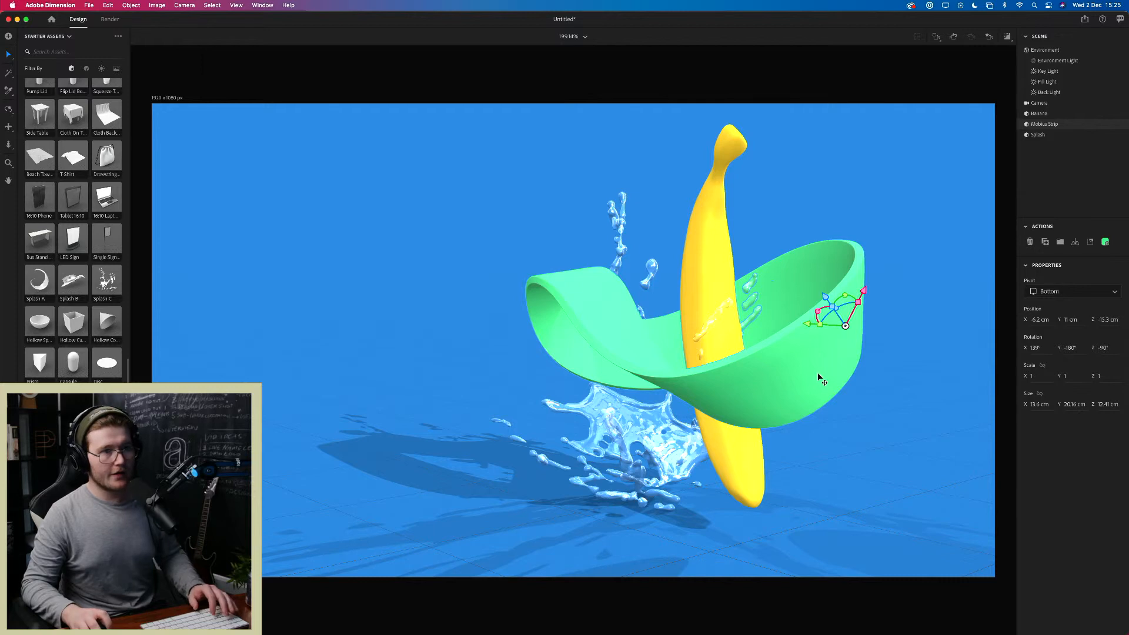
key("BackSpace")
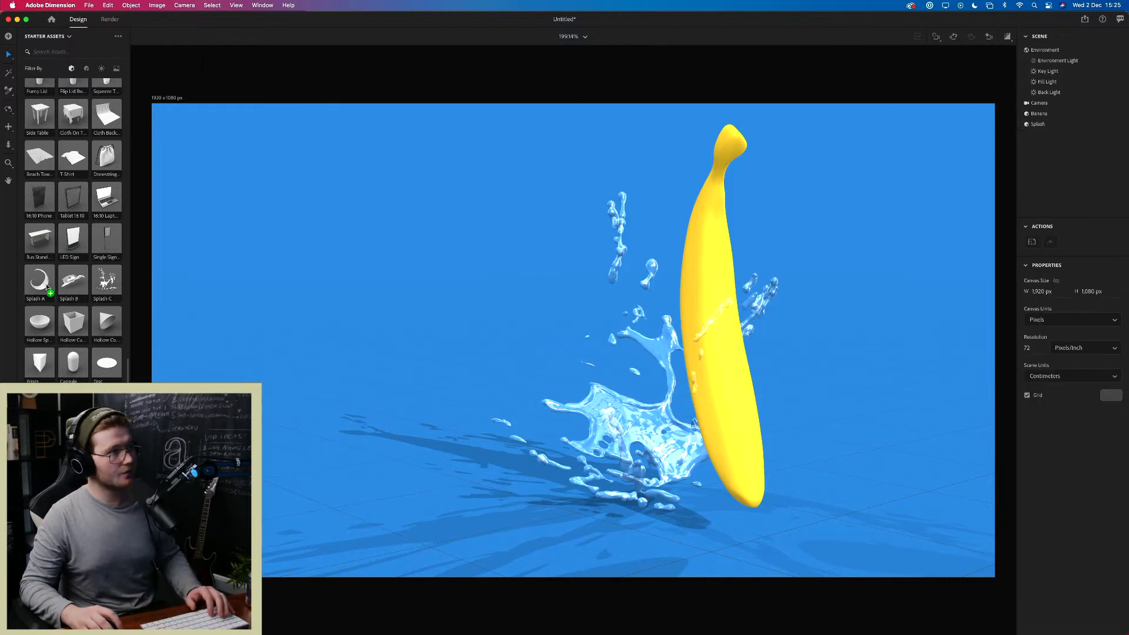
Step: Add the Splash A model to the scene and apply the existing splash's transparent material to it
left_click_drag(47, 286, 840, 485)
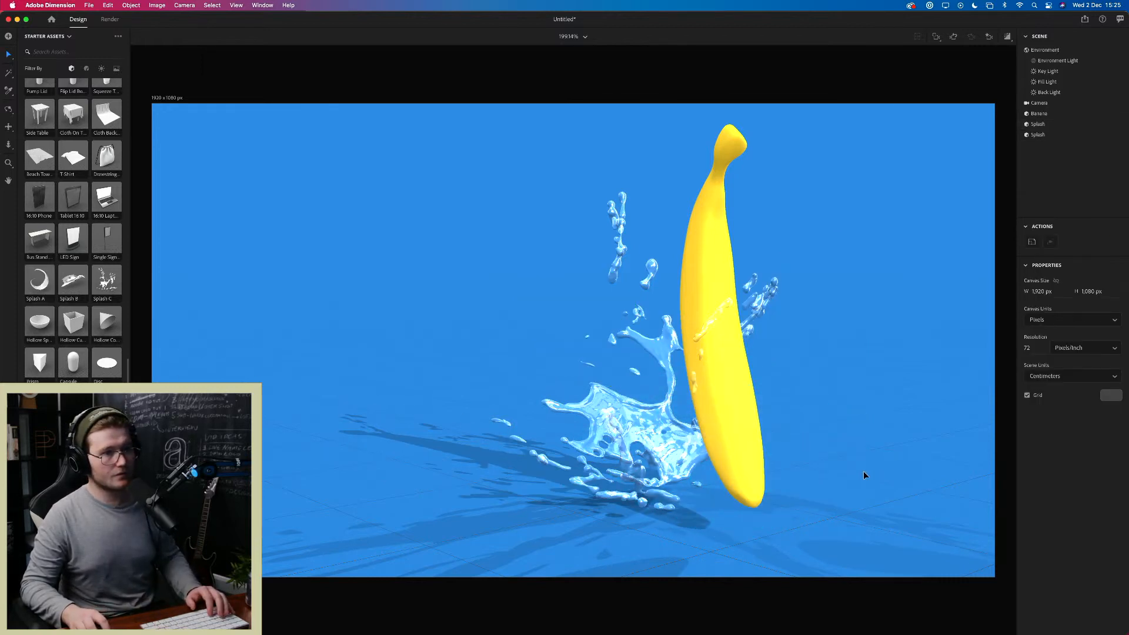
left_click_drag(813, 441, 1032, 429)
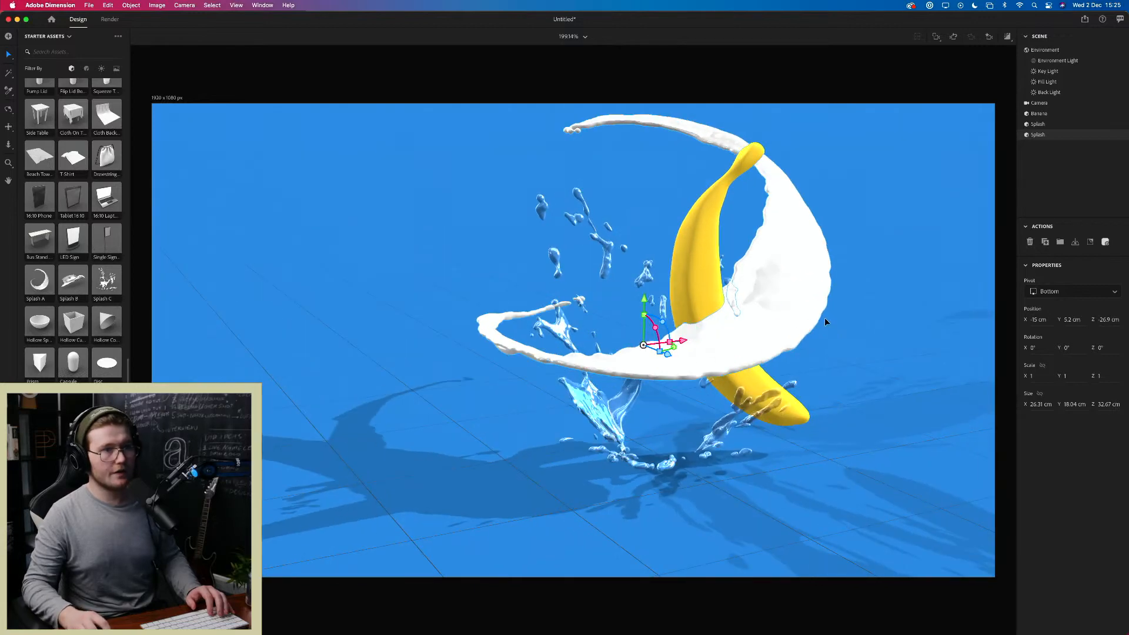
key("i")
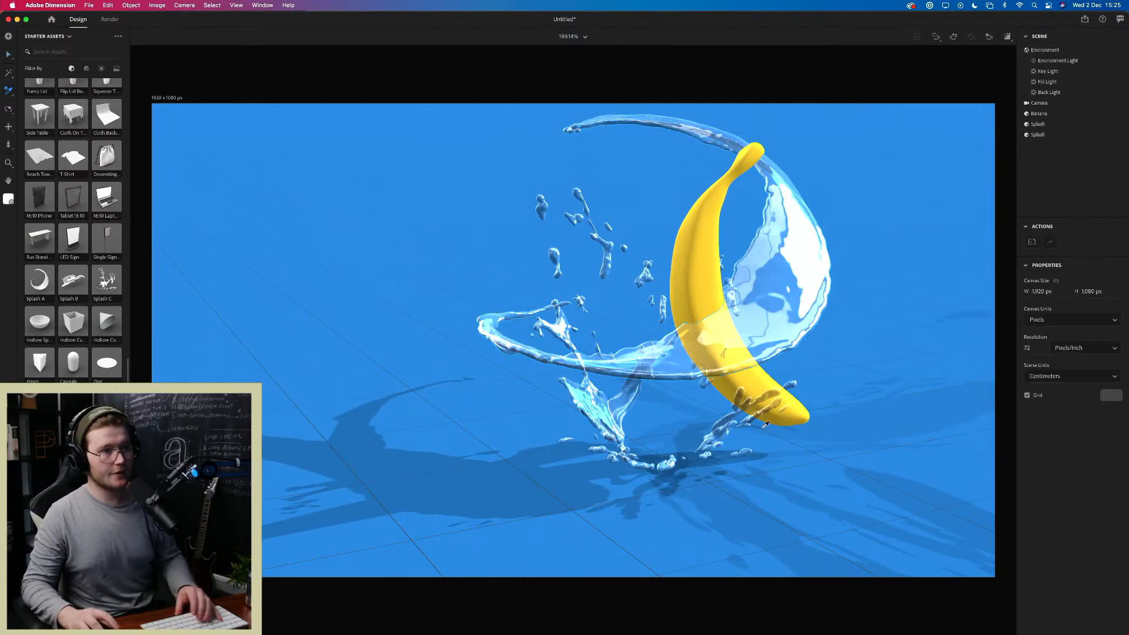
key("v")
Step: Move the banana to about X -16.6, Y 2.6, Z -16.7 cm and rotate it to about 176°, 180°, 175°
left_click_drag(819, 336, 967, 400)
left_click(565, 274)
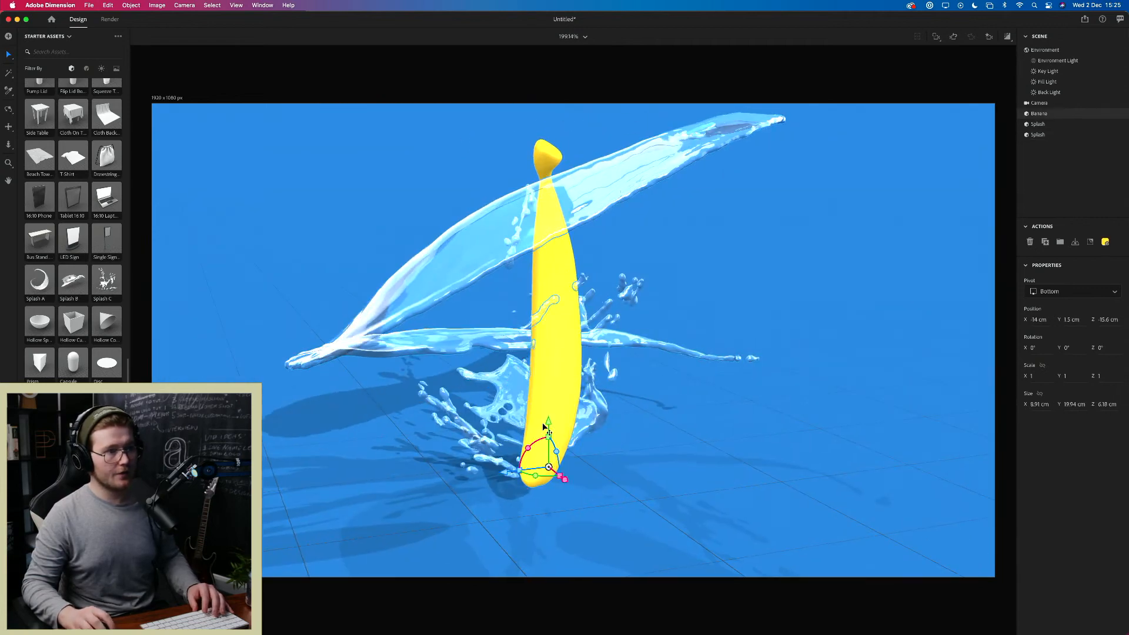
left_click_drag(543, 424, 548, 389)
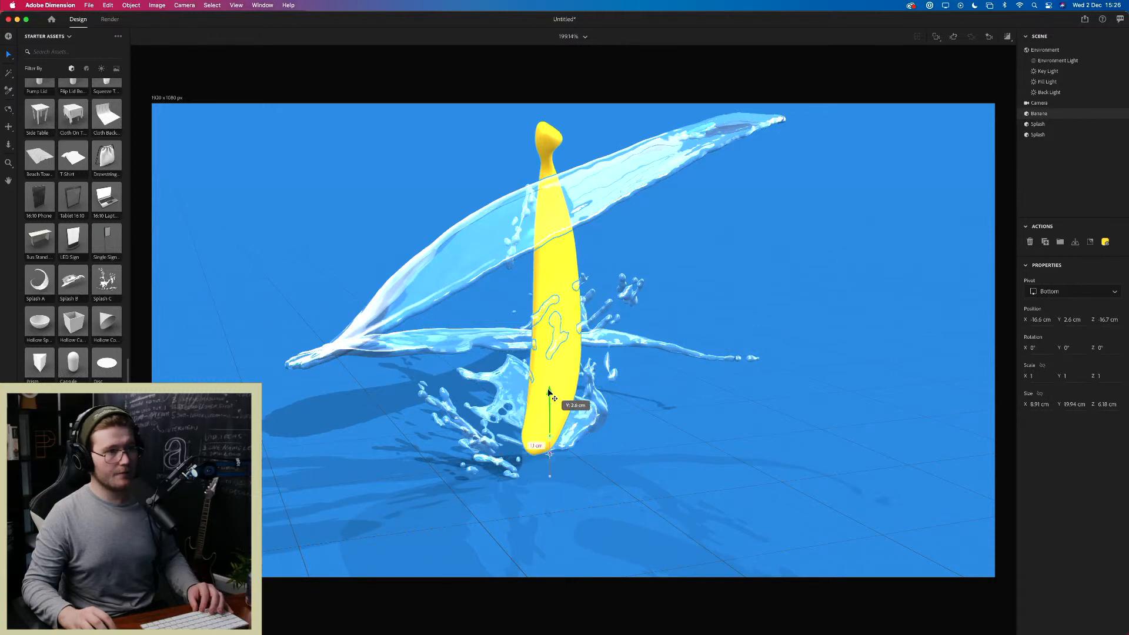
left_click_drag(553, 434, 529, 435)
left_click_drag(635, 344, 559, 290)
left_click_drag(864, 327, 553, 292)
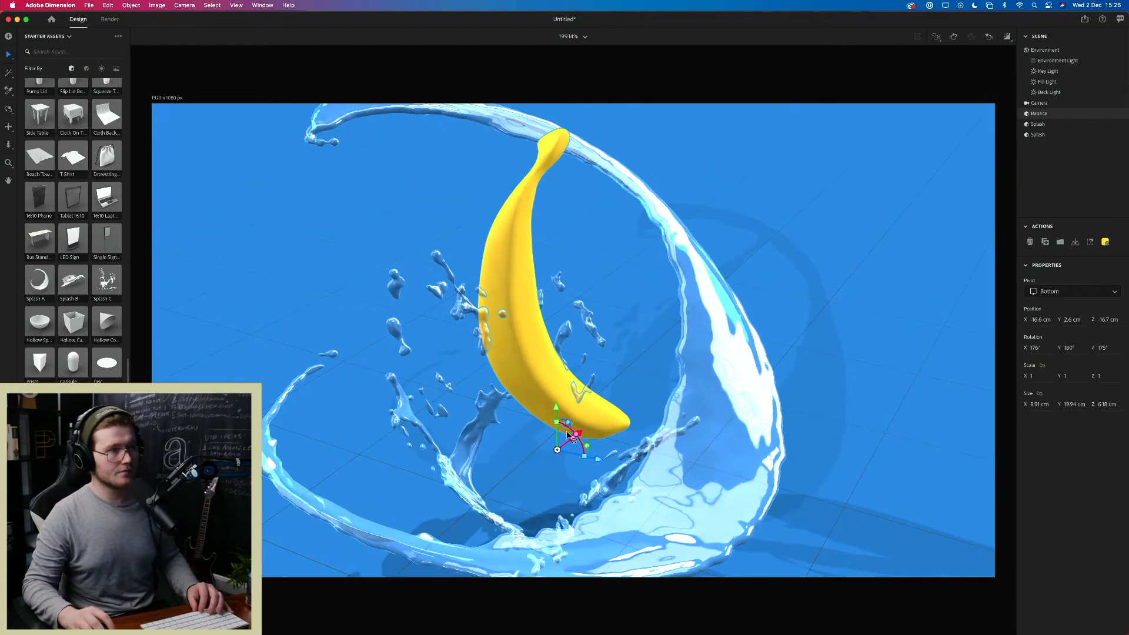
Step: Rotate the banana further to about 172°, 179°, -153°, checking it from another angle
left_click_drag(573, 435, 541, 315)
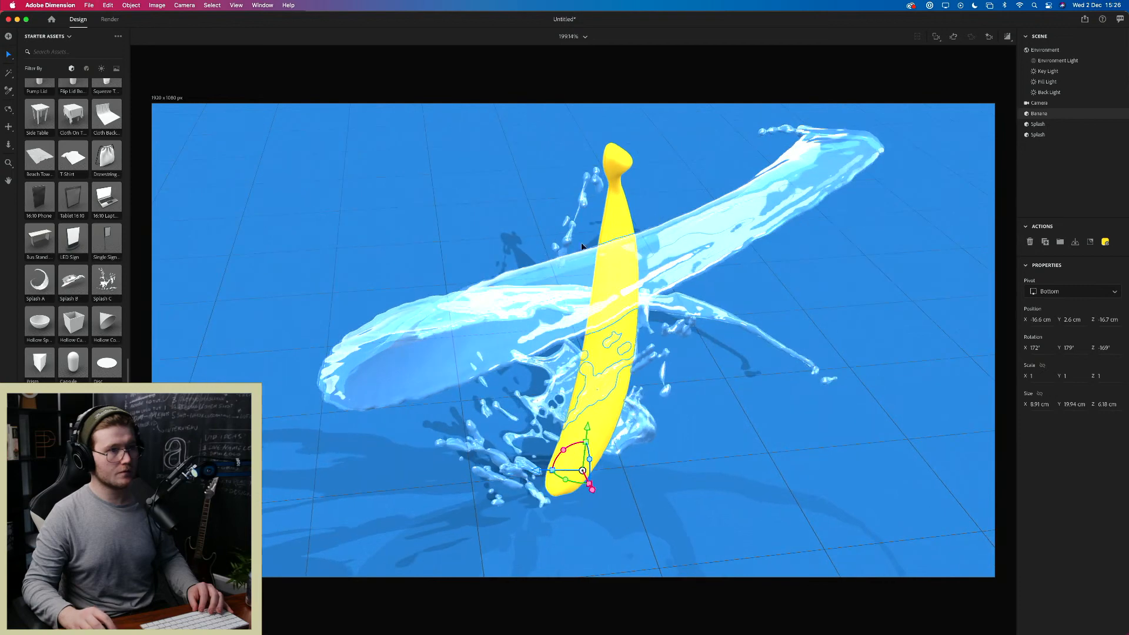
left_click_drag(590, 464, 734, 416)
Step: Scale the newly added crescent splash down uniformly to 0.7
left_click(792, 402)
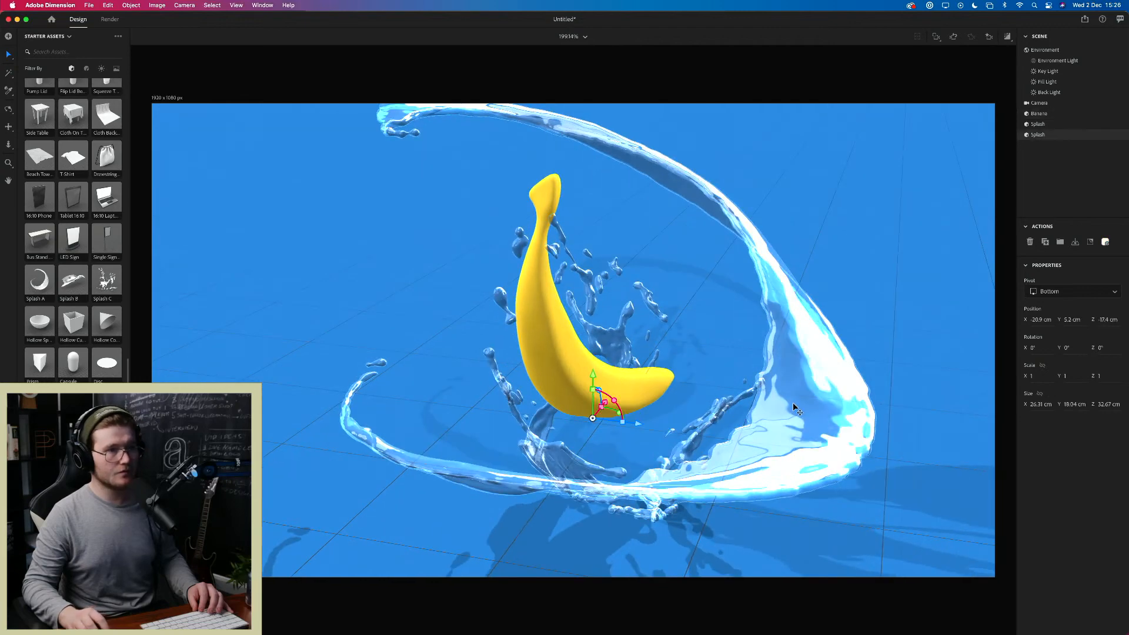
left_click_drag(623, 421, 613, 420)
left_click_drag(613, 421, 634, 383)
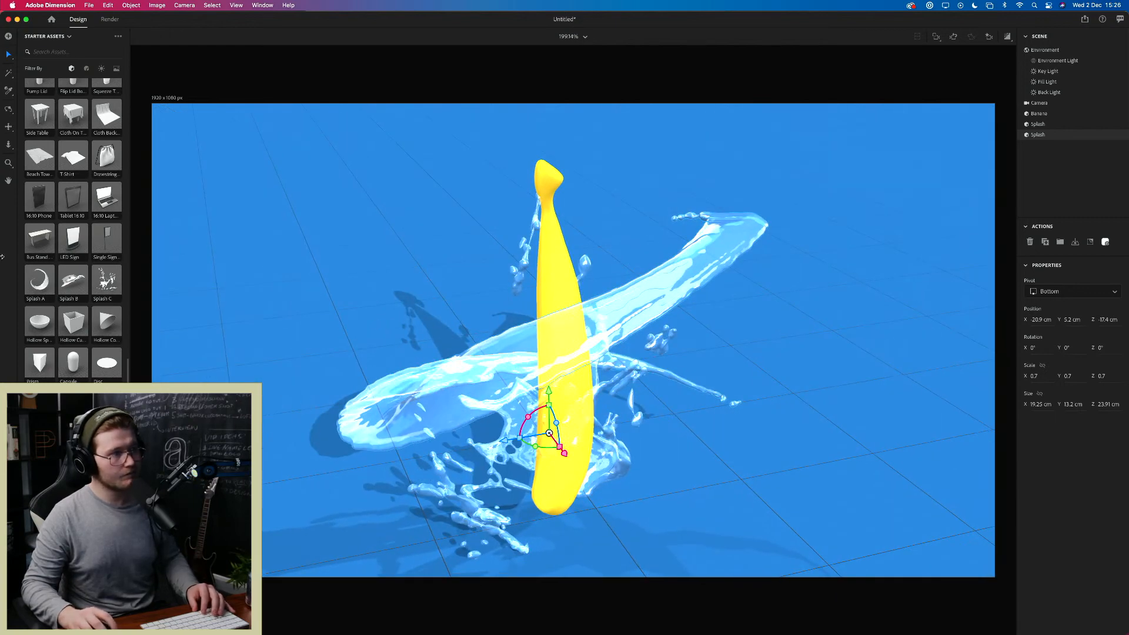
Step: Add the Splash C model to the scene and apply the Clean Gold material to it
left_click_drag(103, 283, 675, 450)
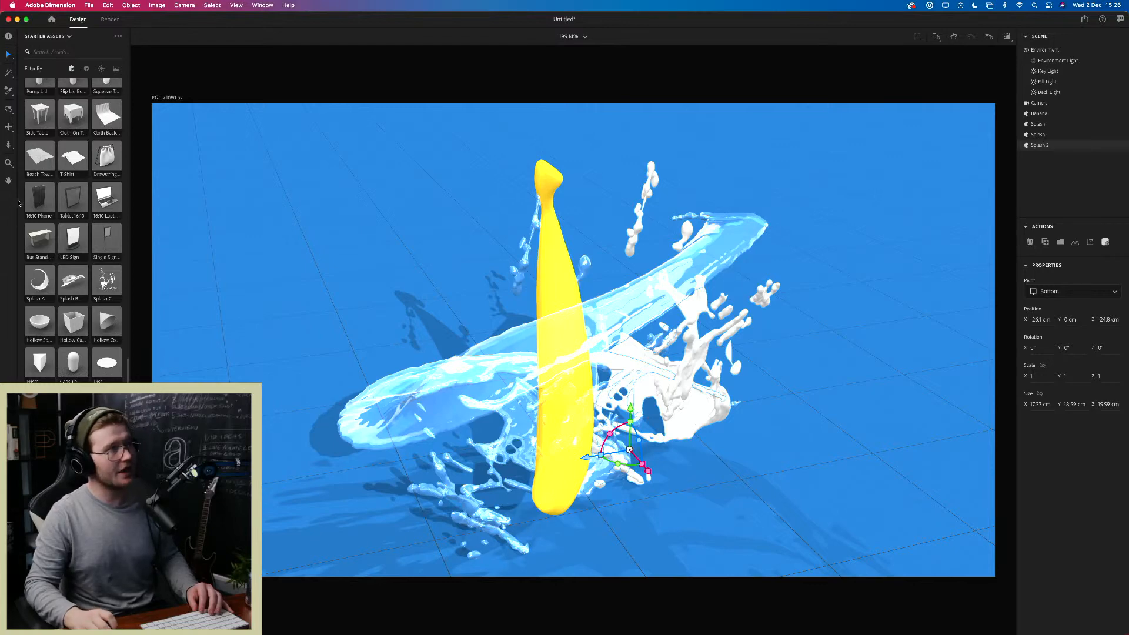
scroll(58, 171, "up", 15)
left_click(87, 68)
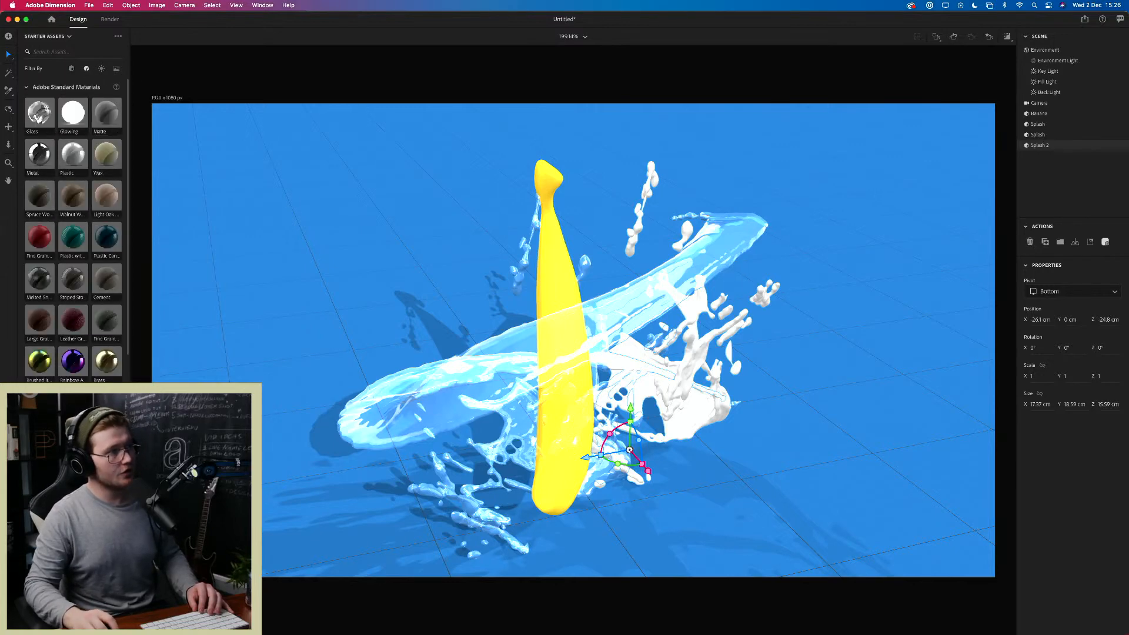
scroll(115, 106, "down", 10)
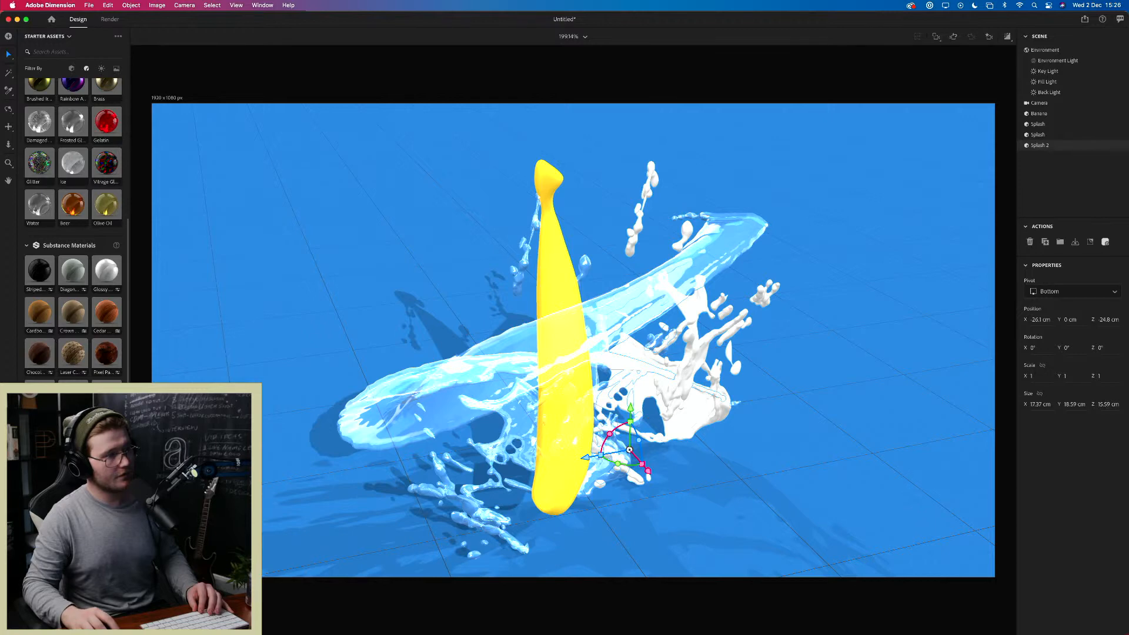
left_click_drag(106, 459, 717, 419)
Step: Move the gold splash in behind the banana to about Z -21 cm
left_click_drag(815, 442, 722, 474)
left_click(556, 499)
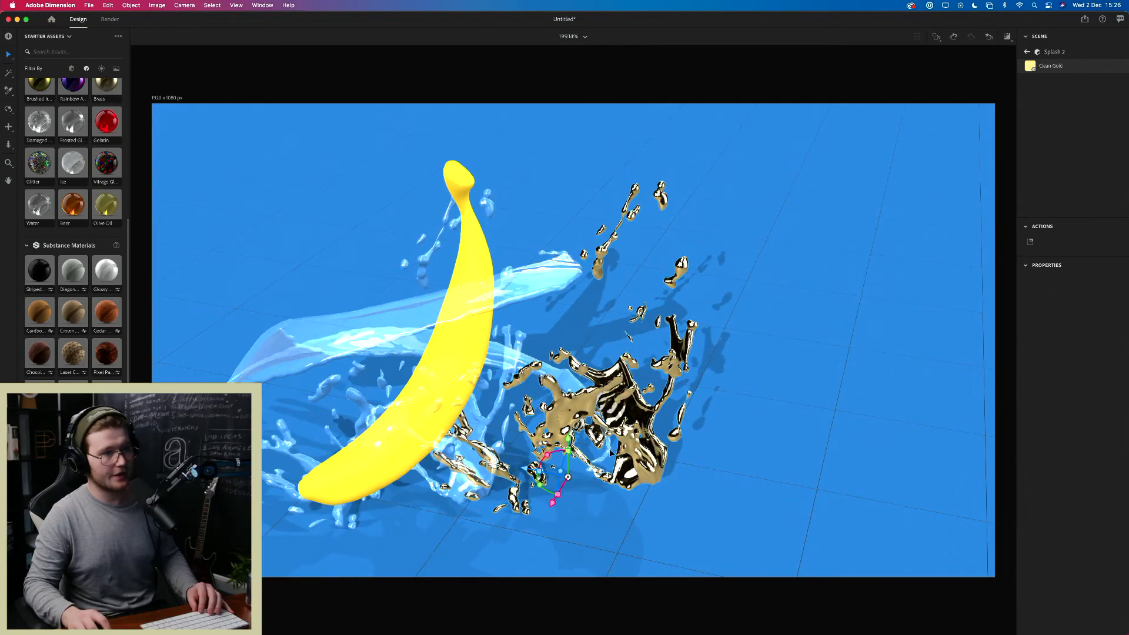
left_click_drag(529, 477, 516, 473)
left_click_drag(724, 404, 909, 365)
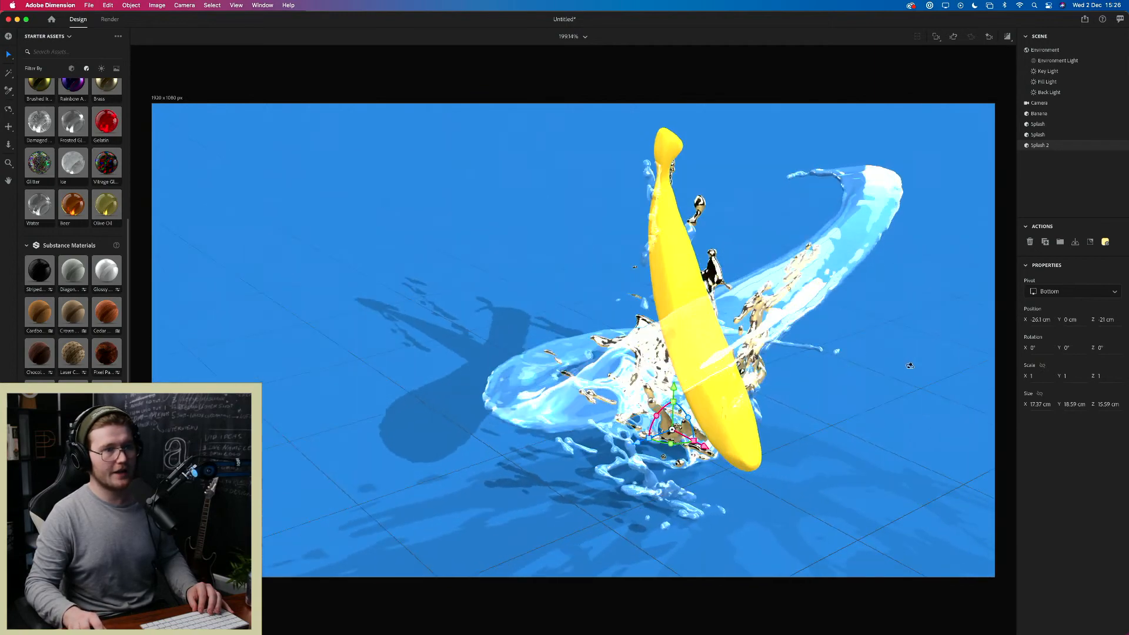
Step: Check the scene in the render preview and set the Environment background to the palette's yellow
left_click(1008, 38)
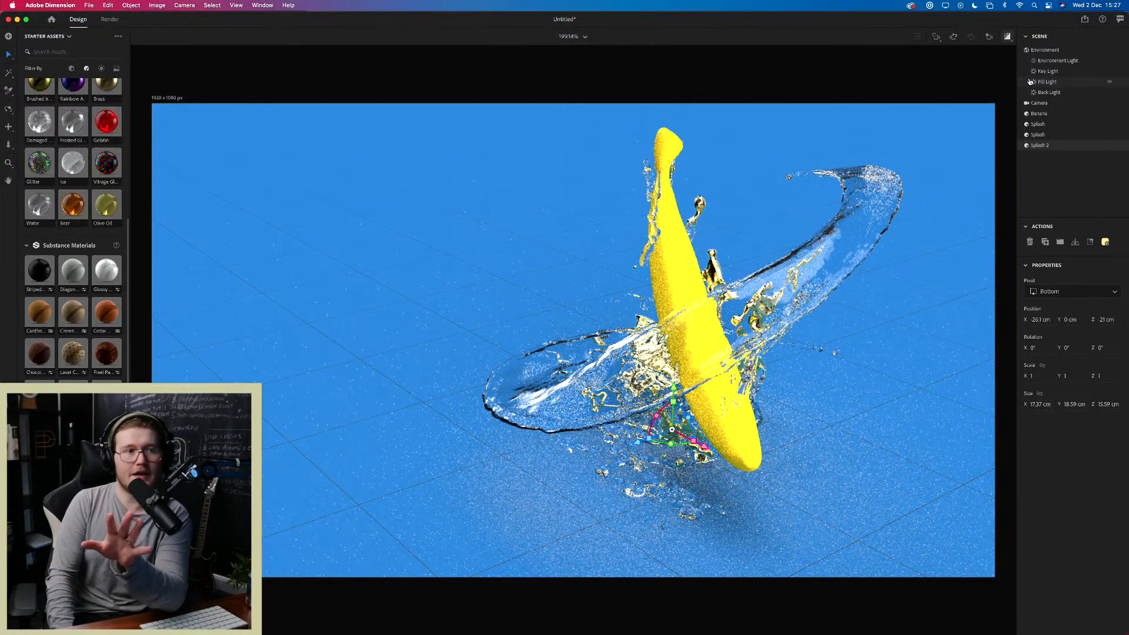
left_click(1045, 51)
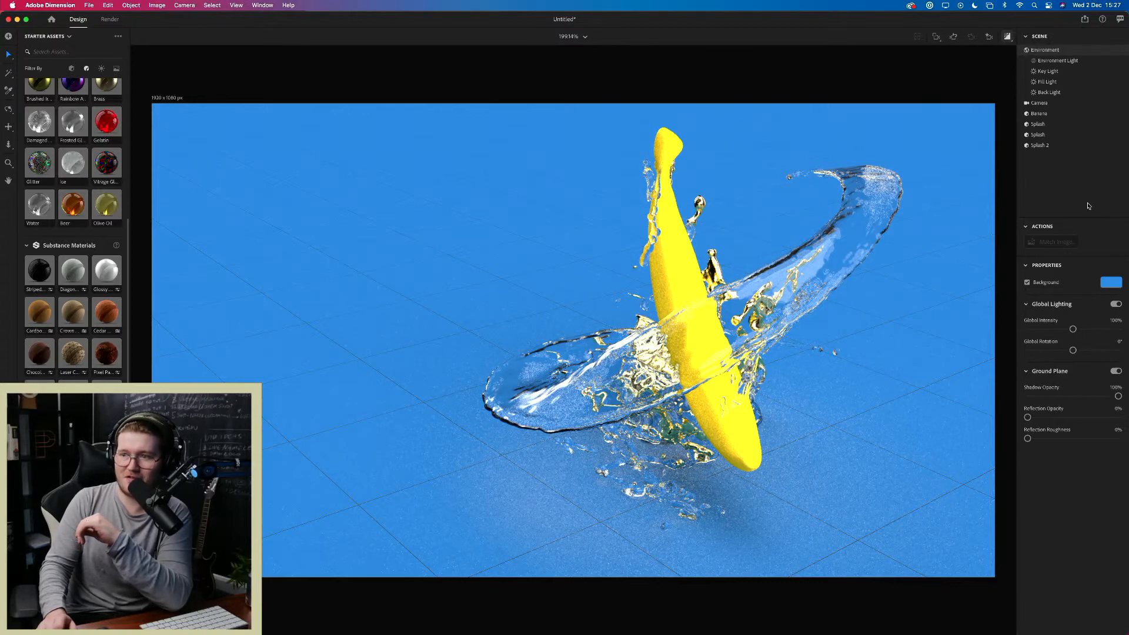
left_click(1009, 38)
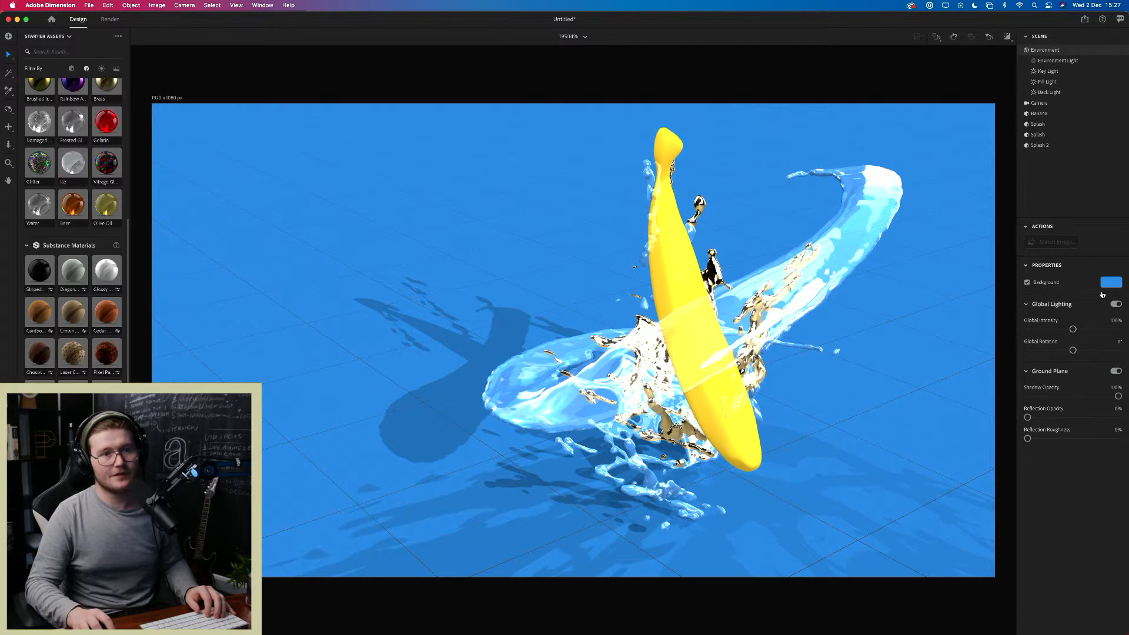
left_click(1106, 283)
left_click(1043, 380)
left_click(1085, 529)
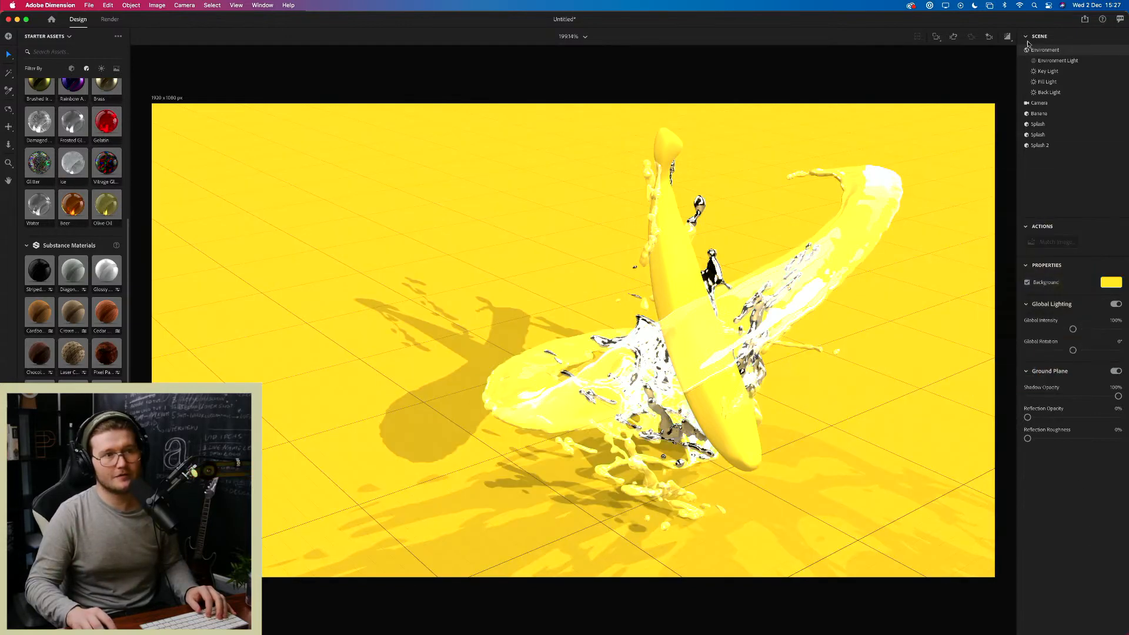
Step: Reframe the camera to show the banana and splashes from a more frontal angle, with the render preview on
left_click(991, 37)
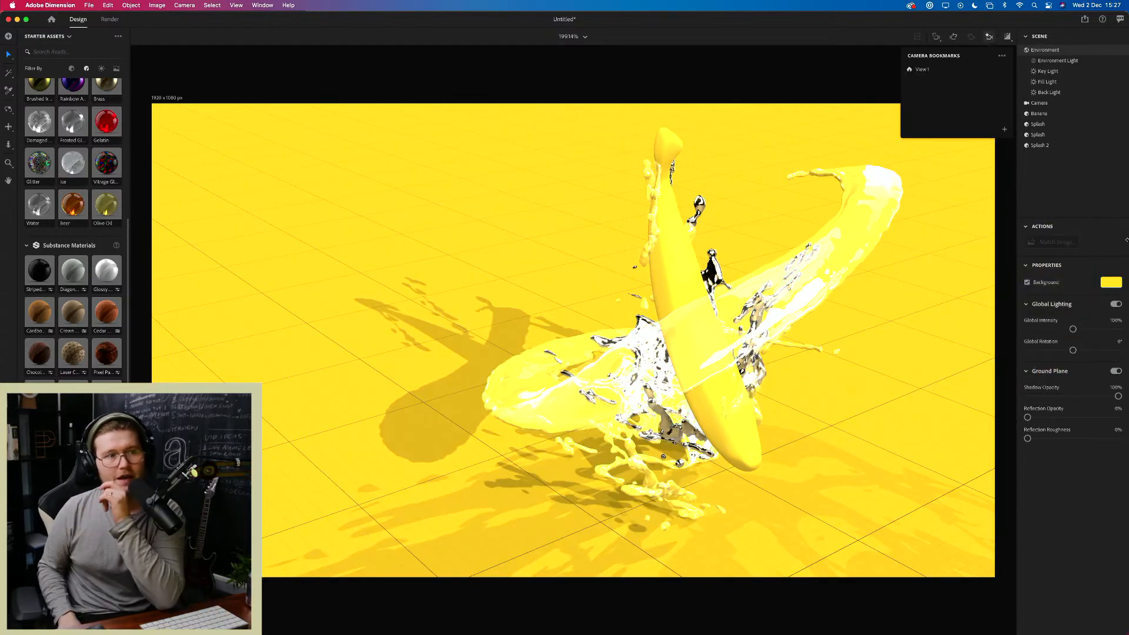
left_click(1008, 37)
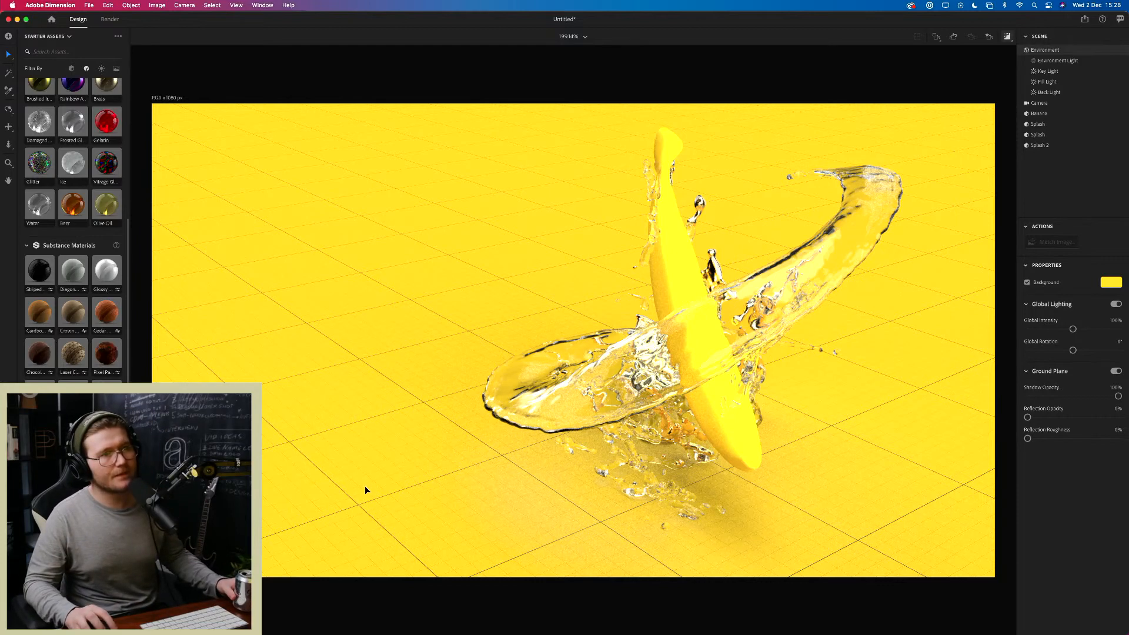
left_click_drag(658, 346, 879, 427)
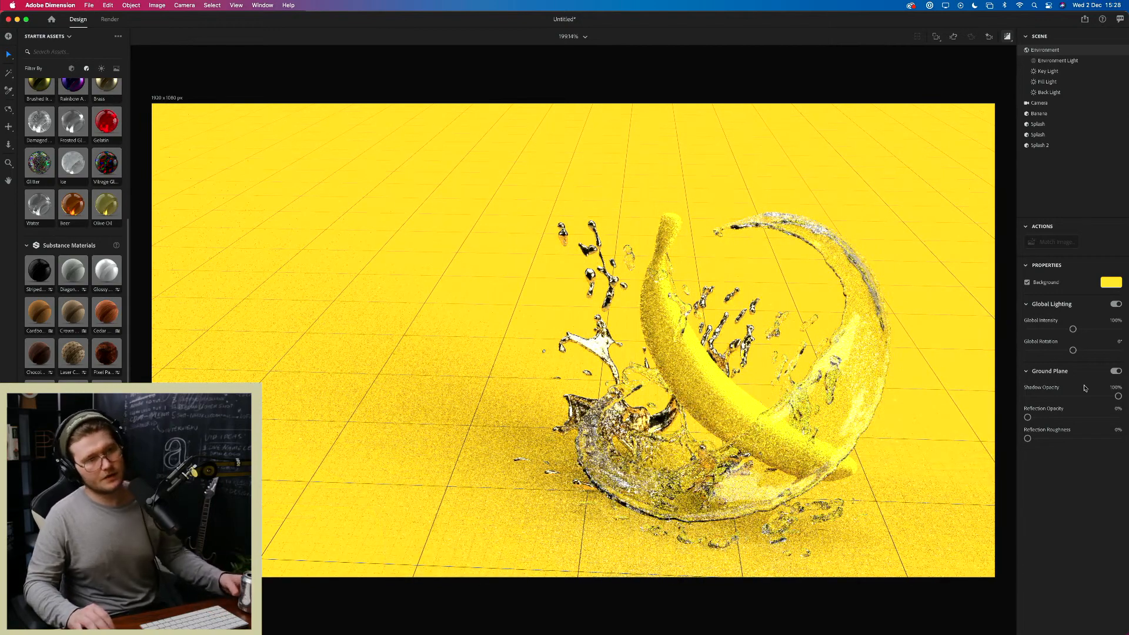
left_click_drag(790, 555, 816, 504)
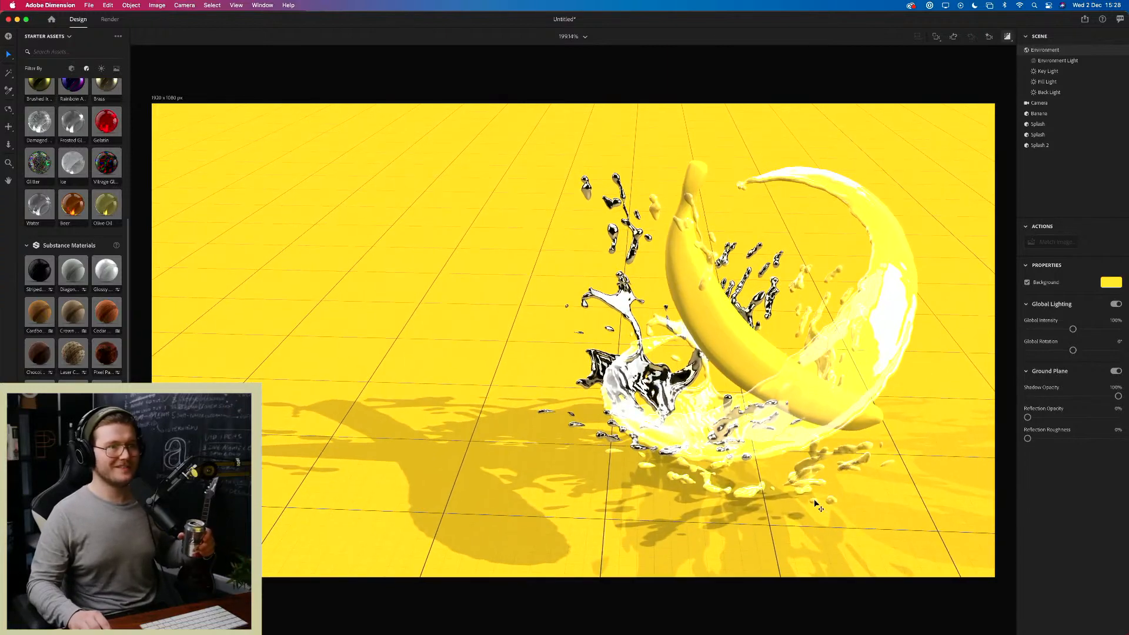
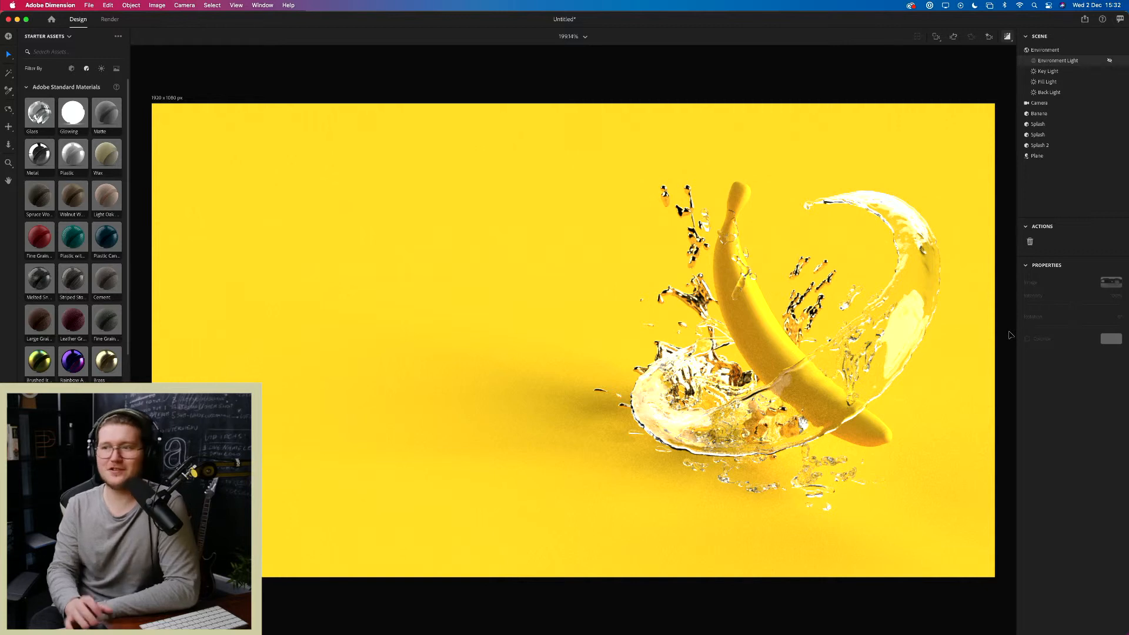
key("F1")
key("F2")
key("F2")
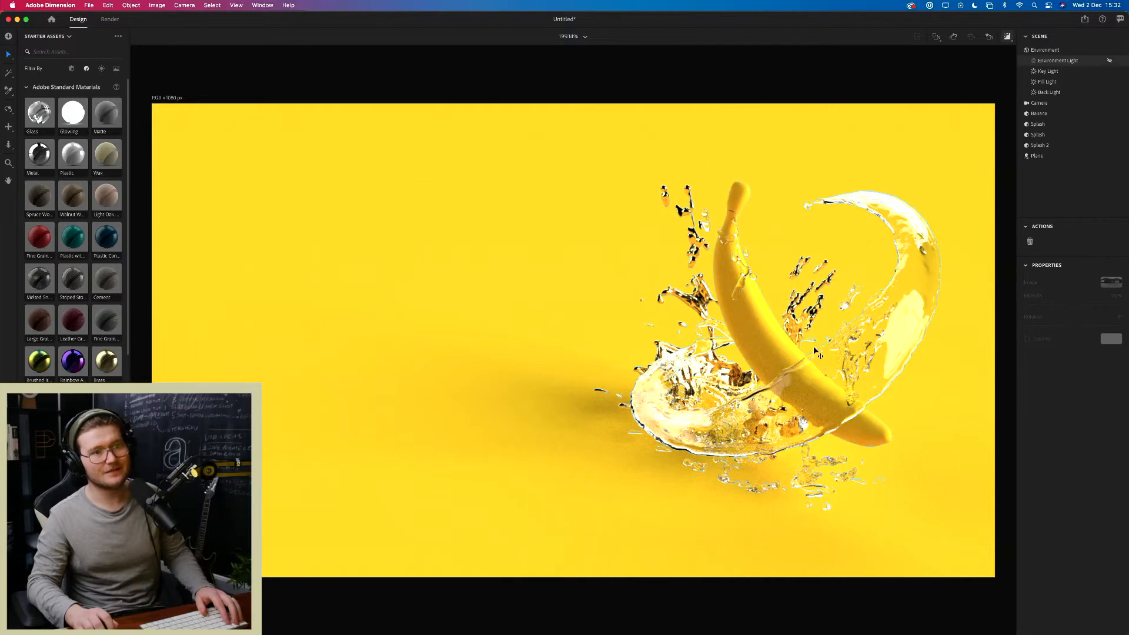
Step: Reframe the banana slightly and lower the Key Light's intensity to about 60%, checking it in the render preview
scroll(802, 346, "up", 5)
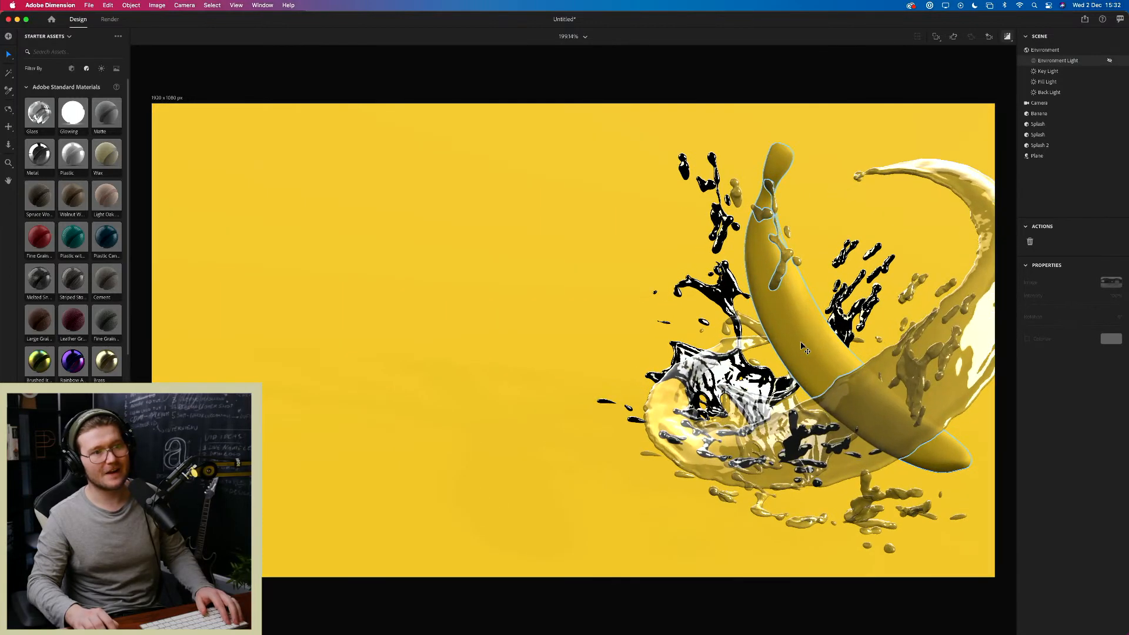
left_click_drag(805, 341, 800, 309)
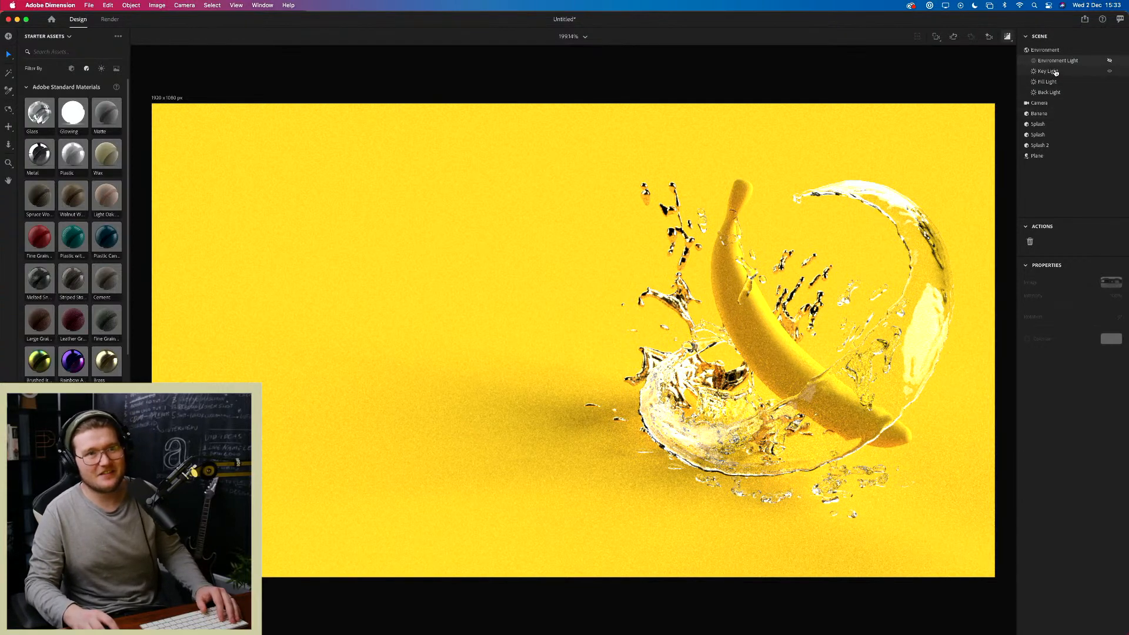
left_click(1056, 71)
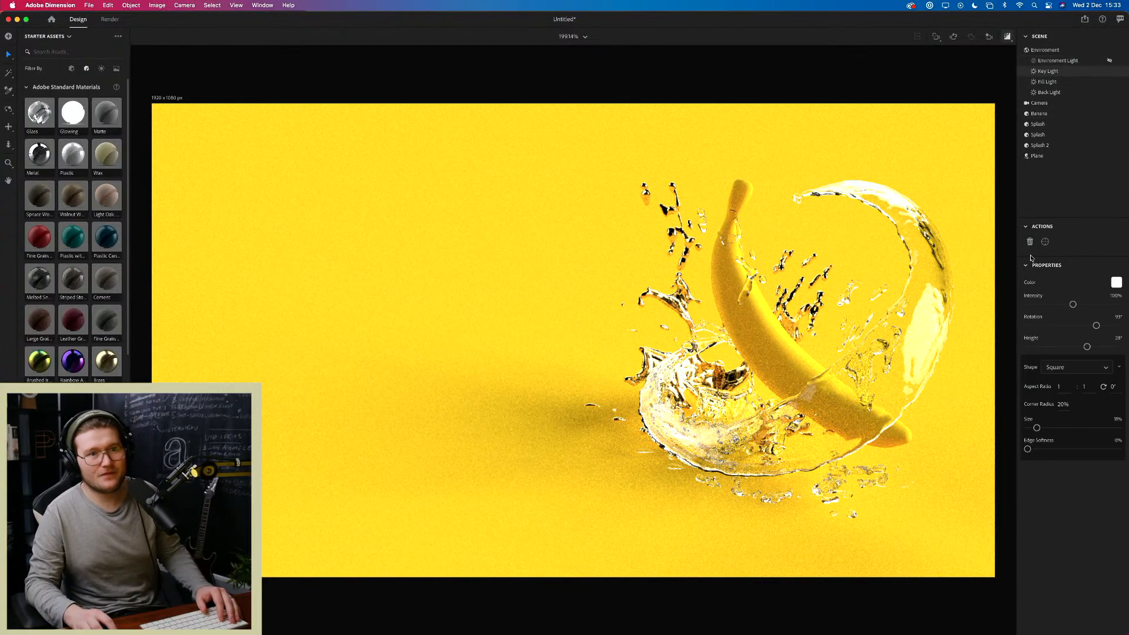
left_click_drag(1066, 306, 1064, 305)
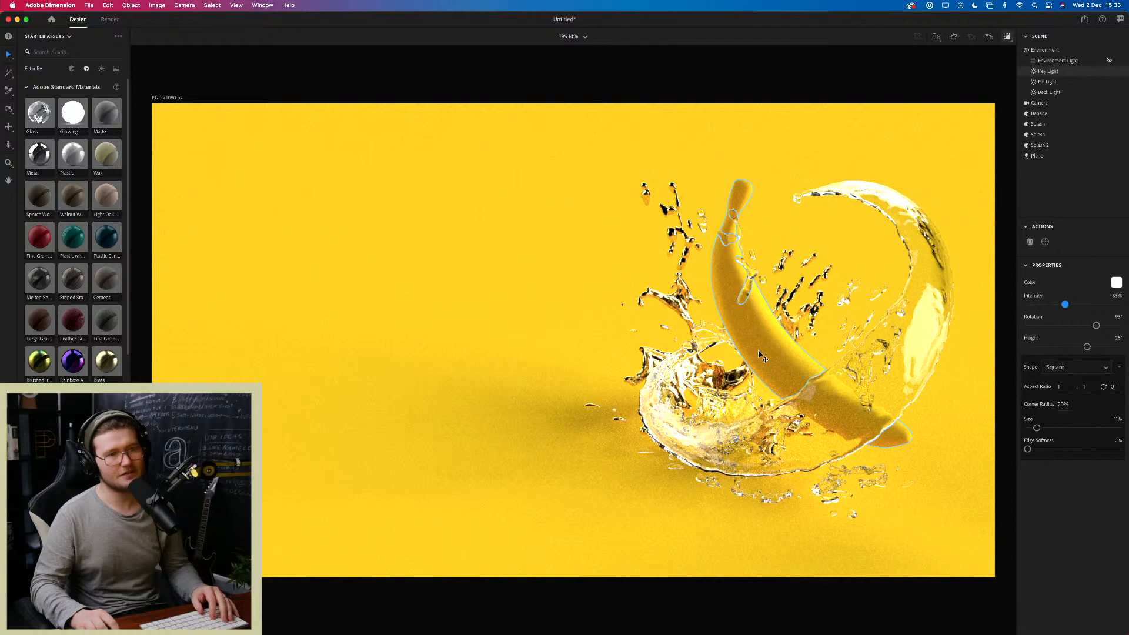
left_click(1007, 37)
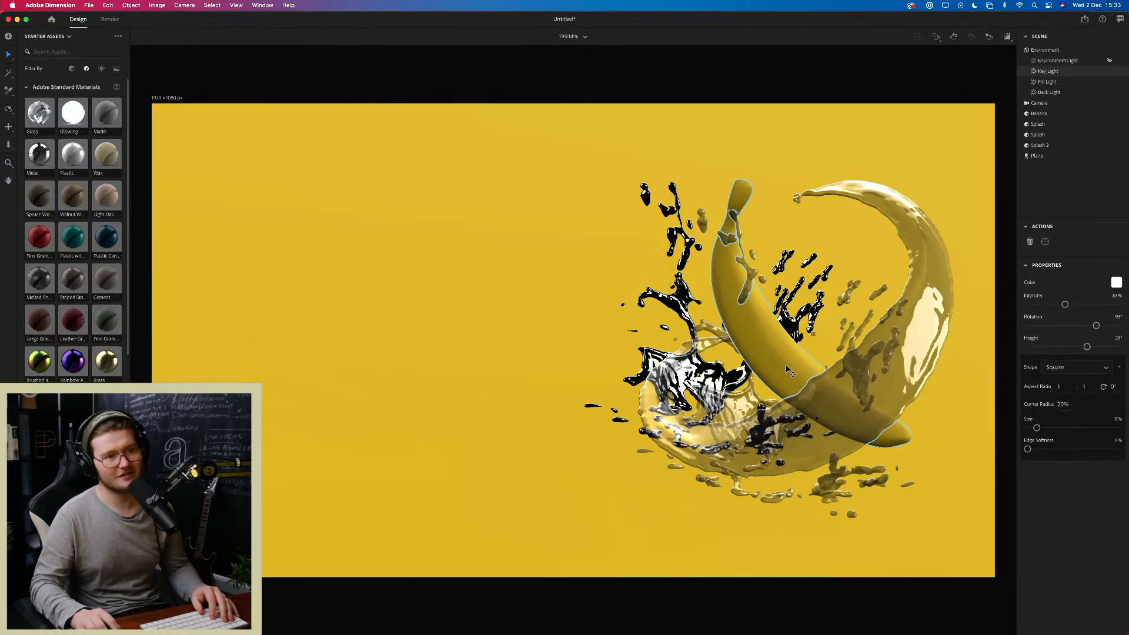
Step: Try a green 00FF09 base color on the banana's Matte material and check it in the render preview
left_click(742, 247)
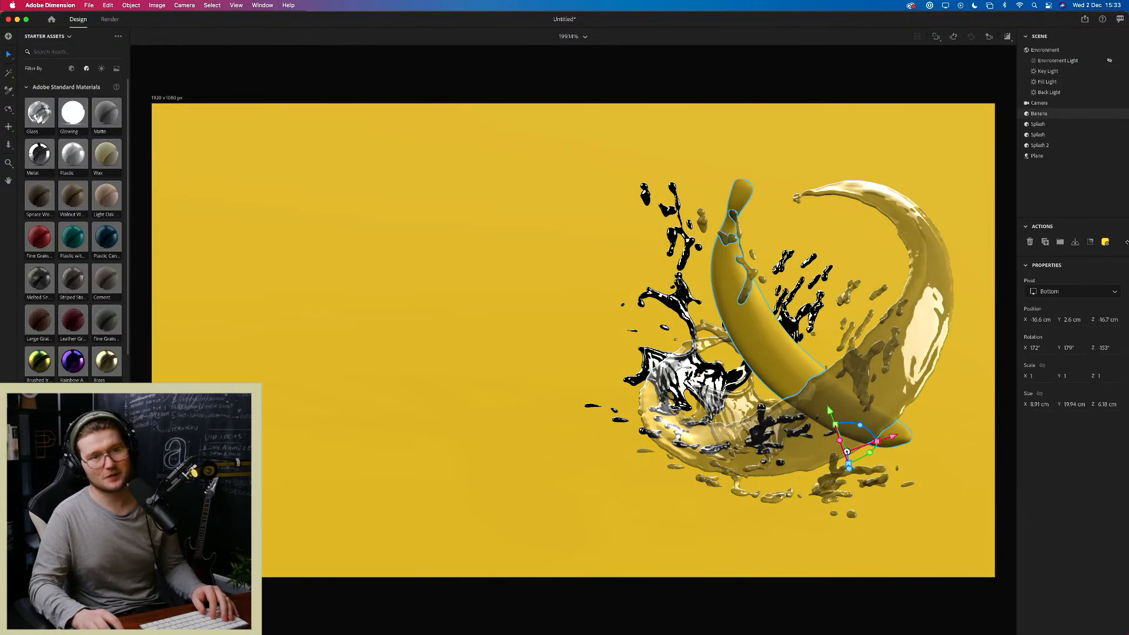
left_click(1106, 243)
left_click(1116, 283)
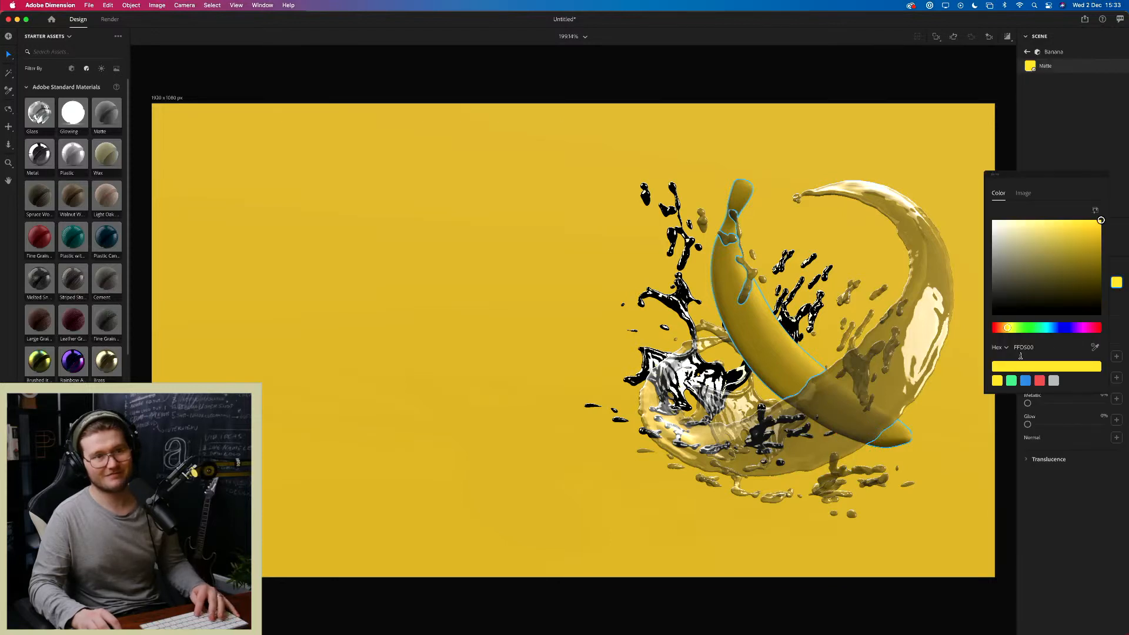
left_click_drag(1011, 331, 1029, 328)
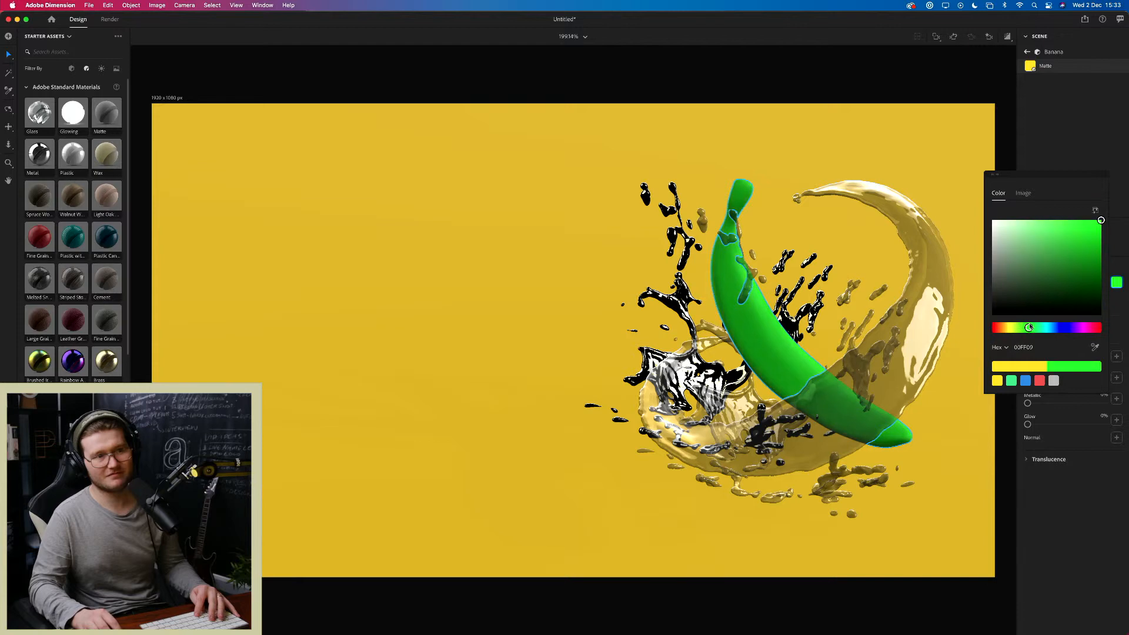
left_click(993, 451)
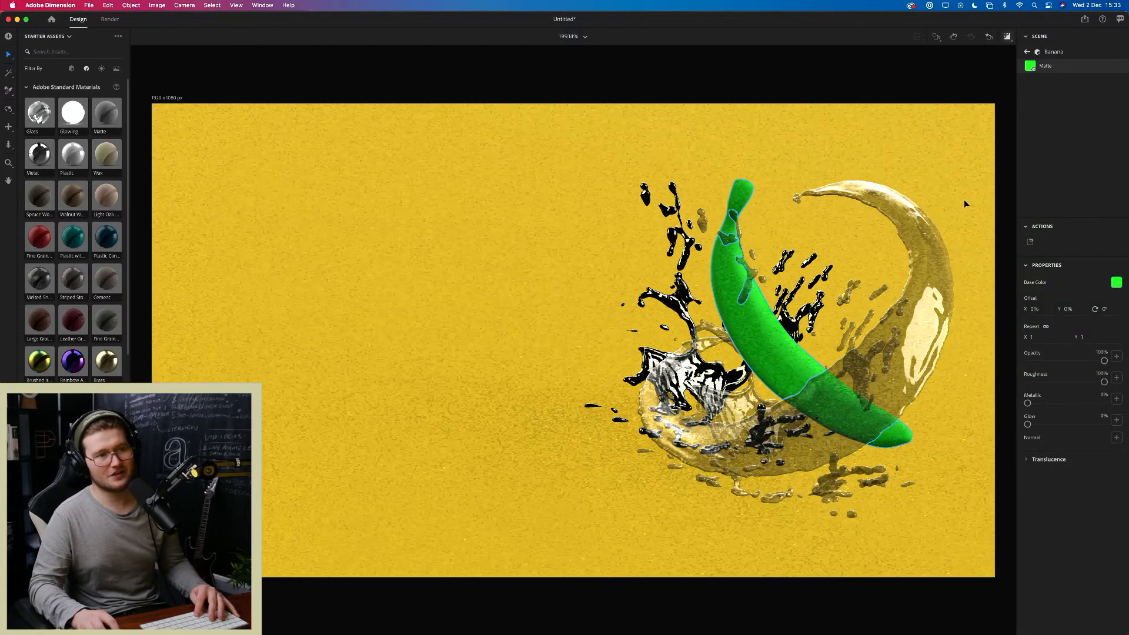
left_click(1027, 52)
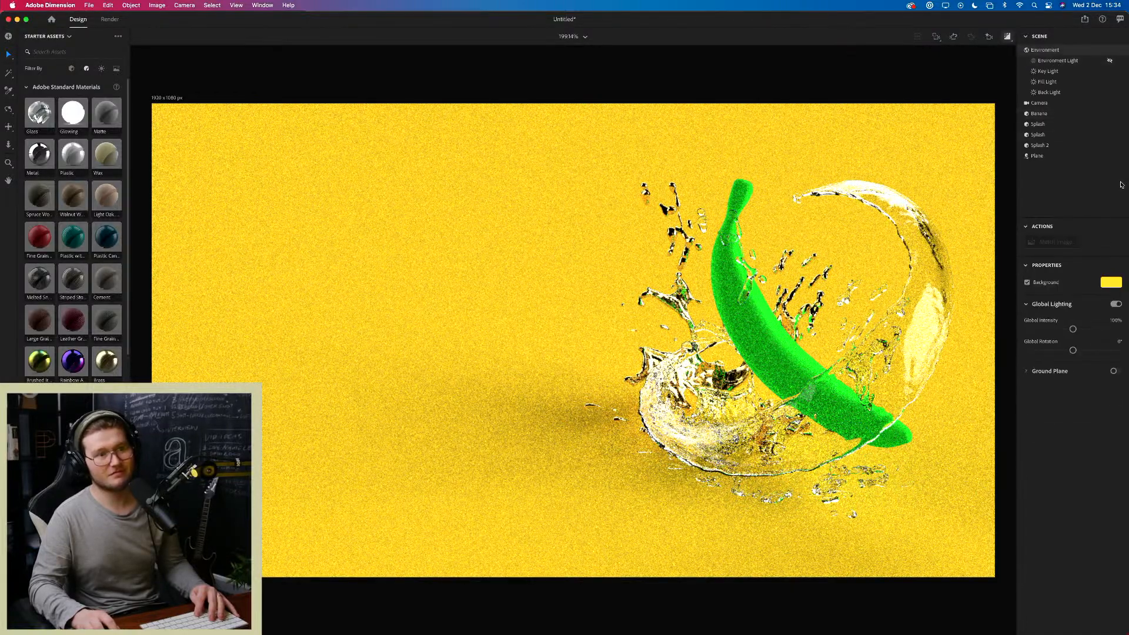
Step: Undo the banana's green base color and hide the render preview
key("super+z")
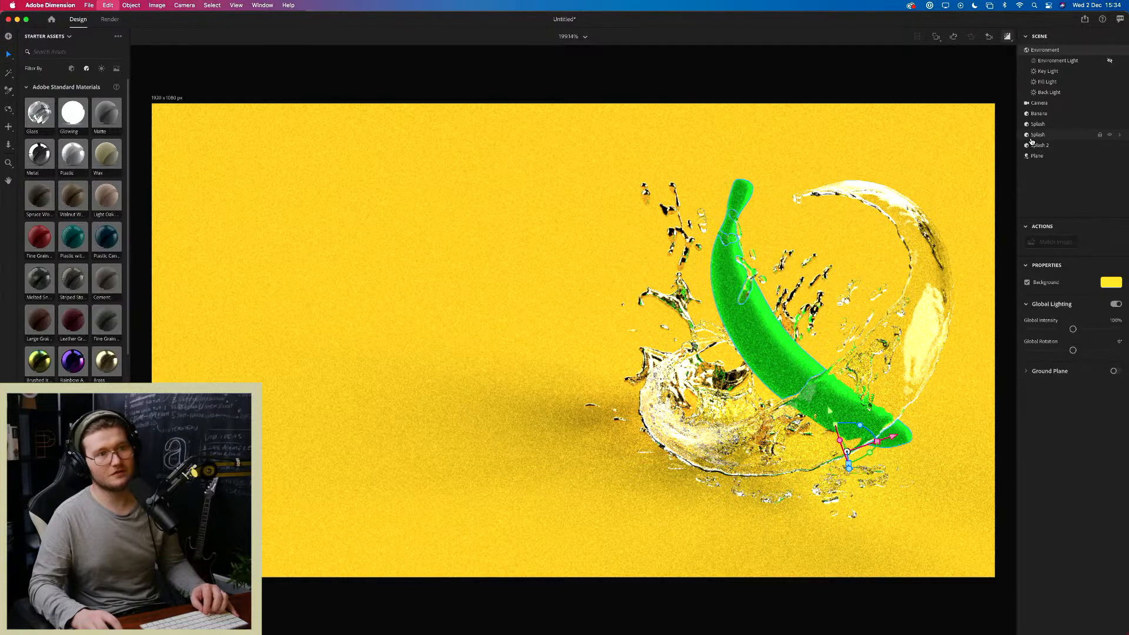
key("super+z")
key("super+z")
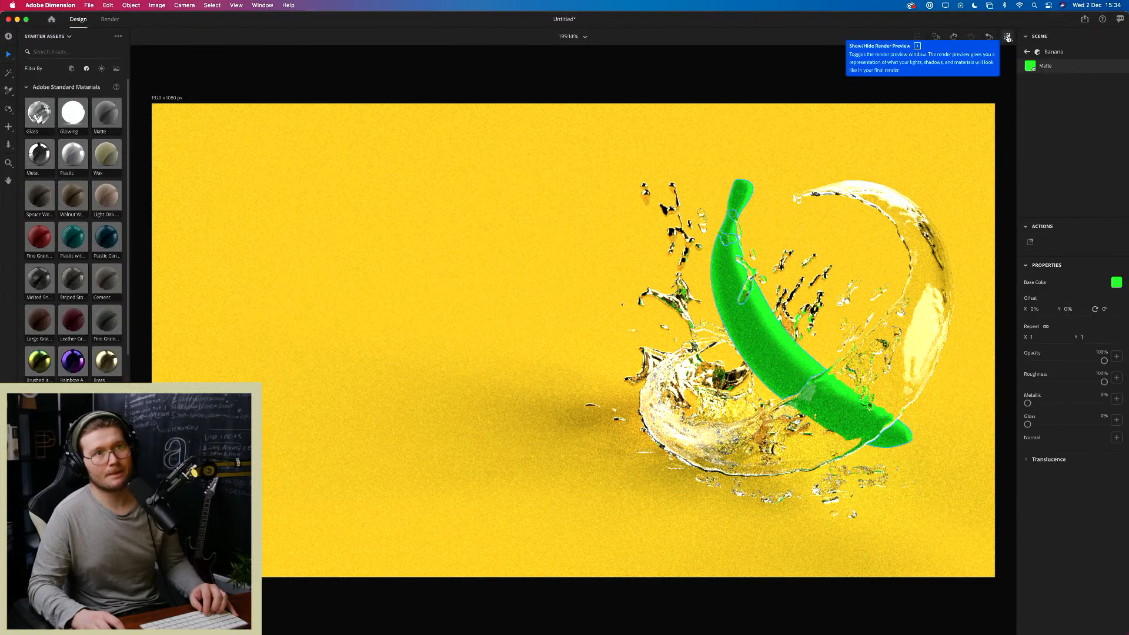
left_click(1007, 38)
key("super+z")
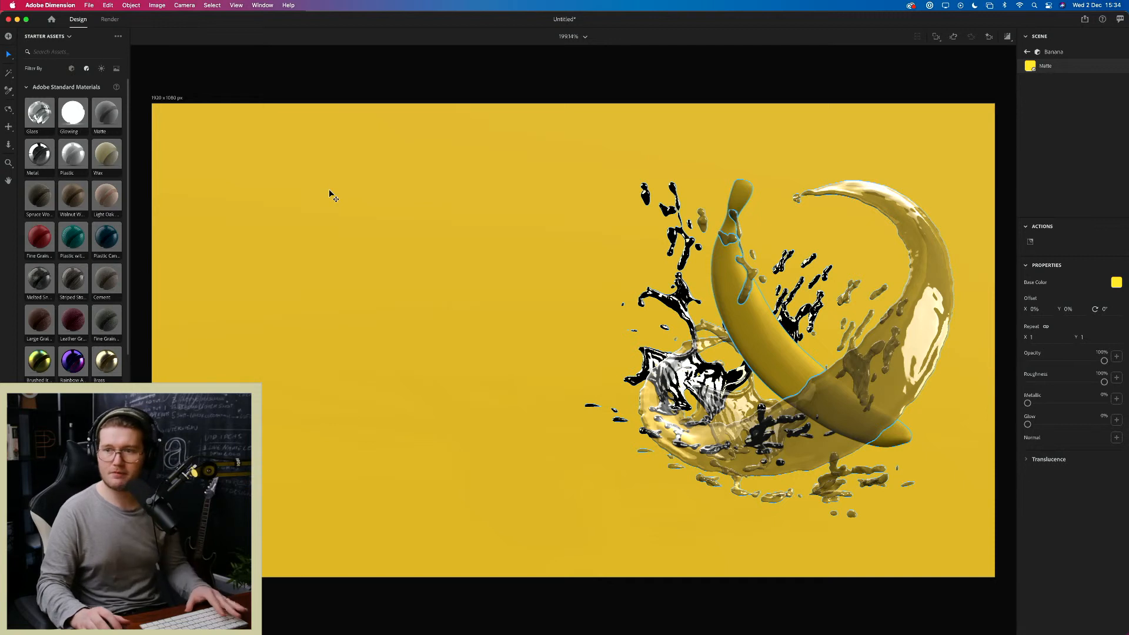
Step: Save the current camera view as a new camera bookmark
scroll(768, 241, "down", 1)
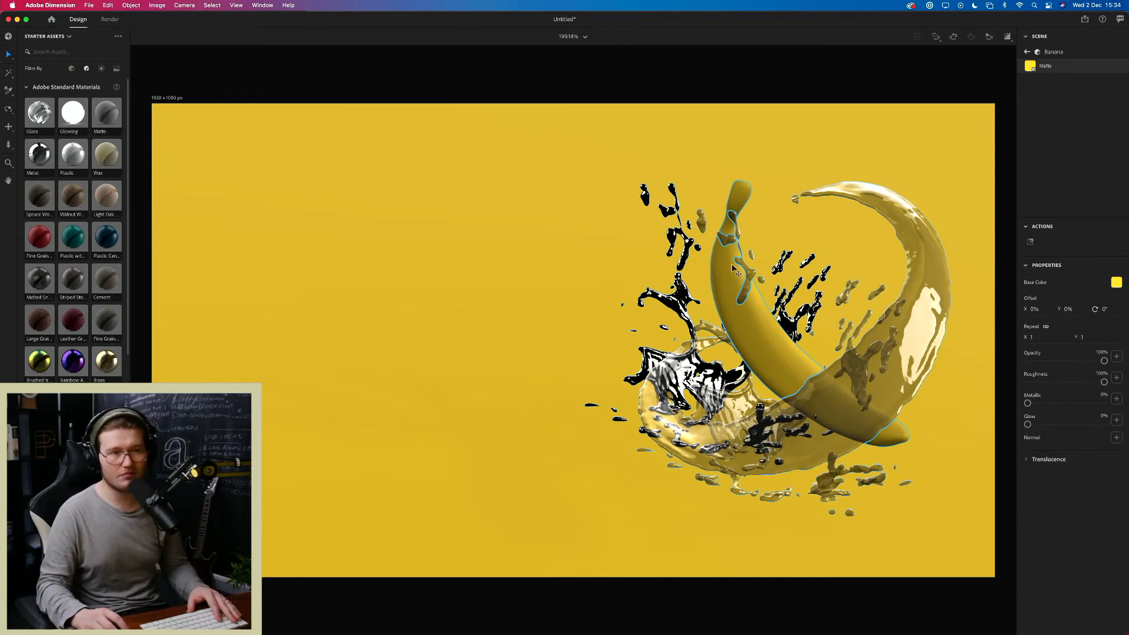
left_click(988, 37)
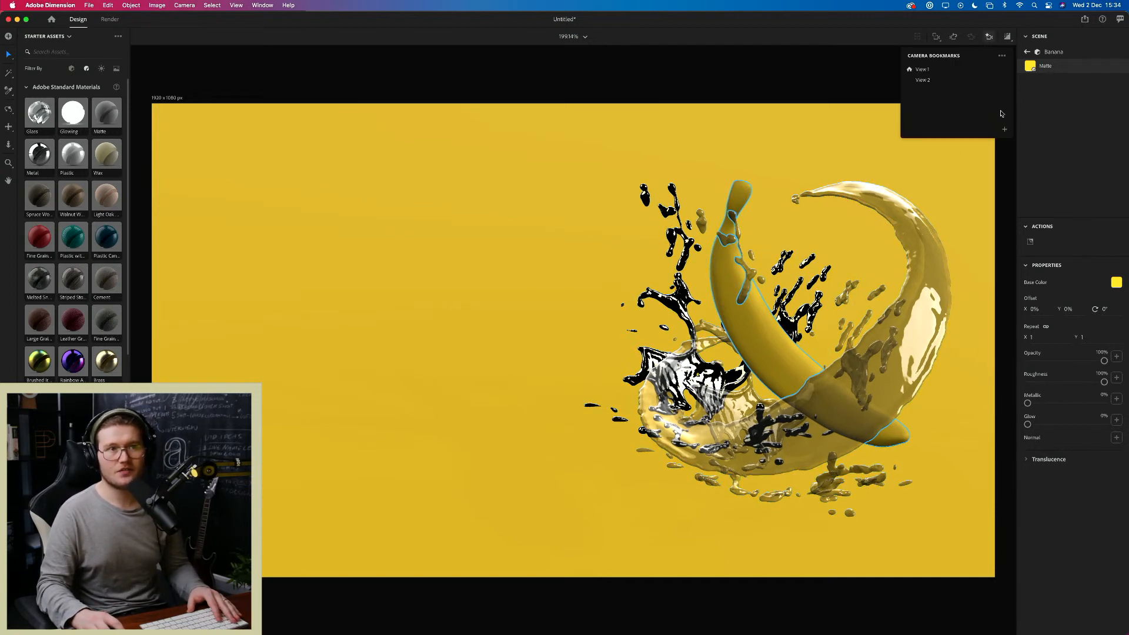
left_click(1004, 129)
left_click(1078, 152)
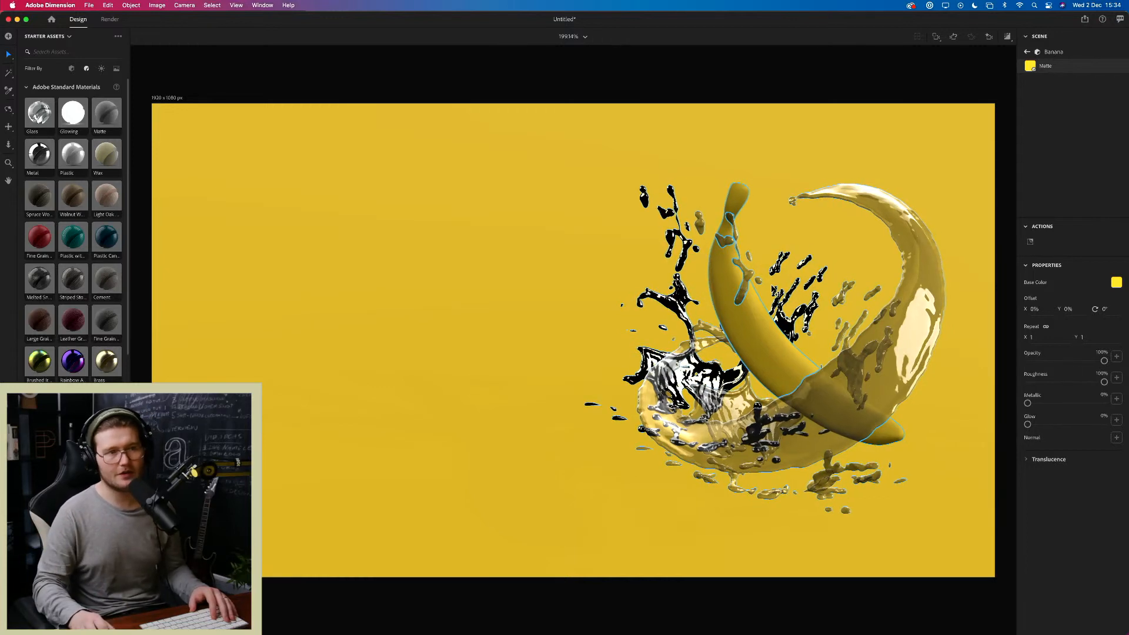
scroll(771, 298, "up", 1)
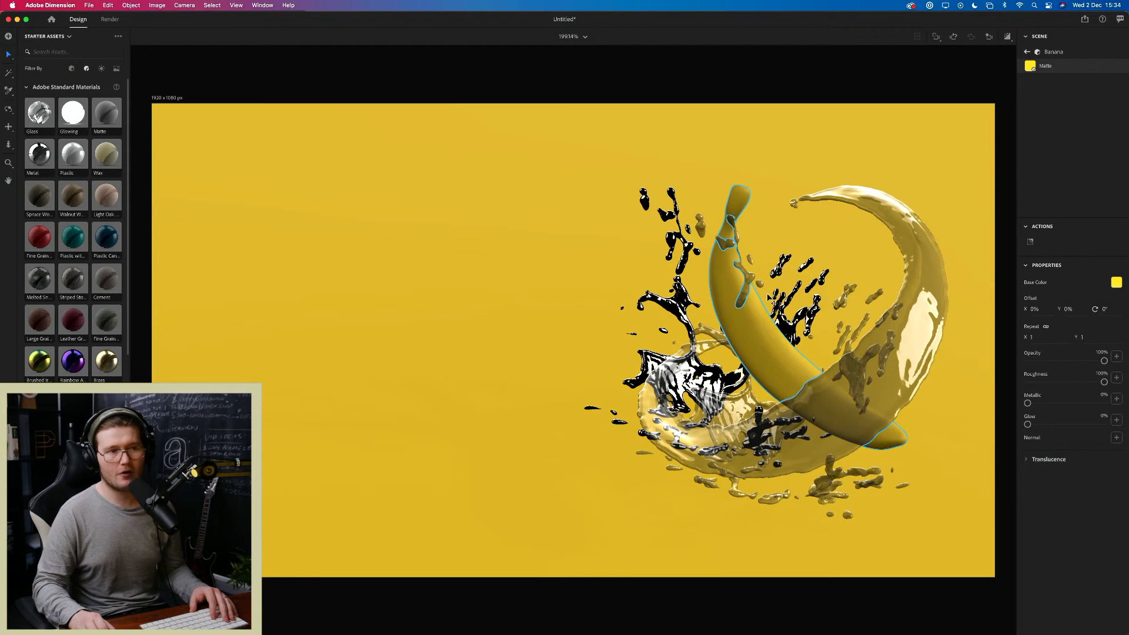
Step: Select the banana and add another camera bookmark for the current view
left_click(955, 520)
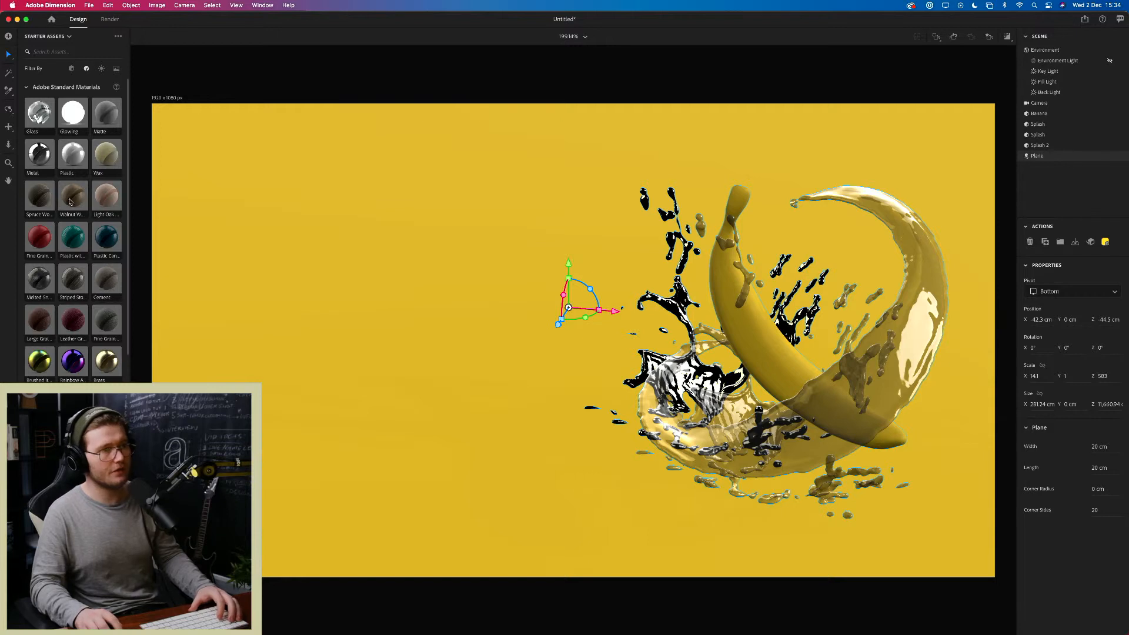
left_click(704, 331)
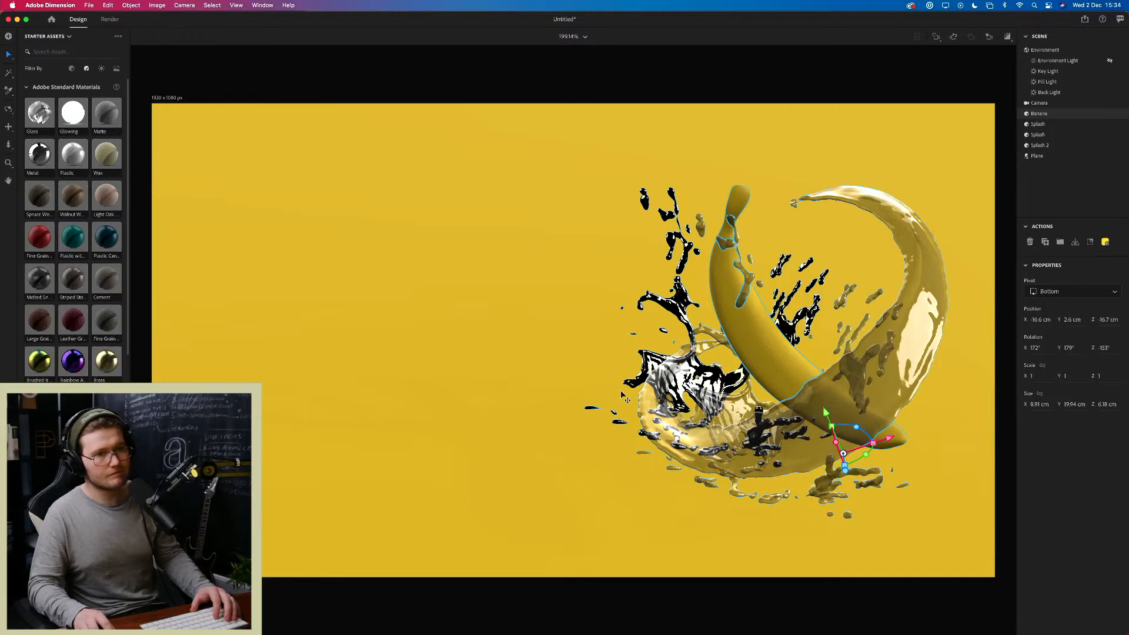
left_click(988, 36)
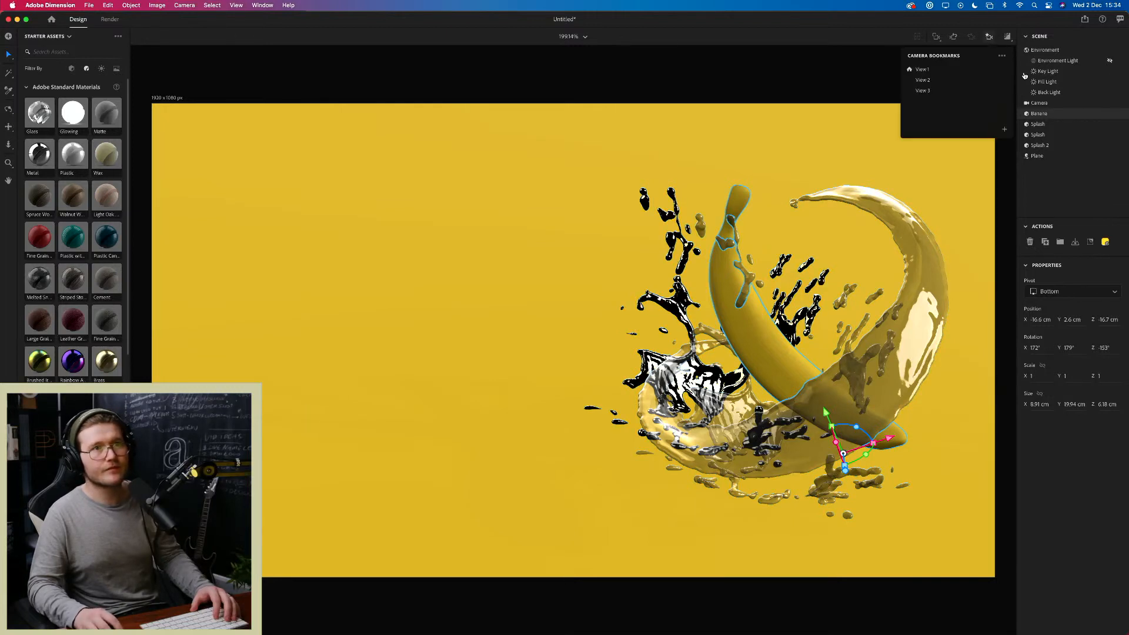
left_click(1006, 131)
left_click(1121, 468)
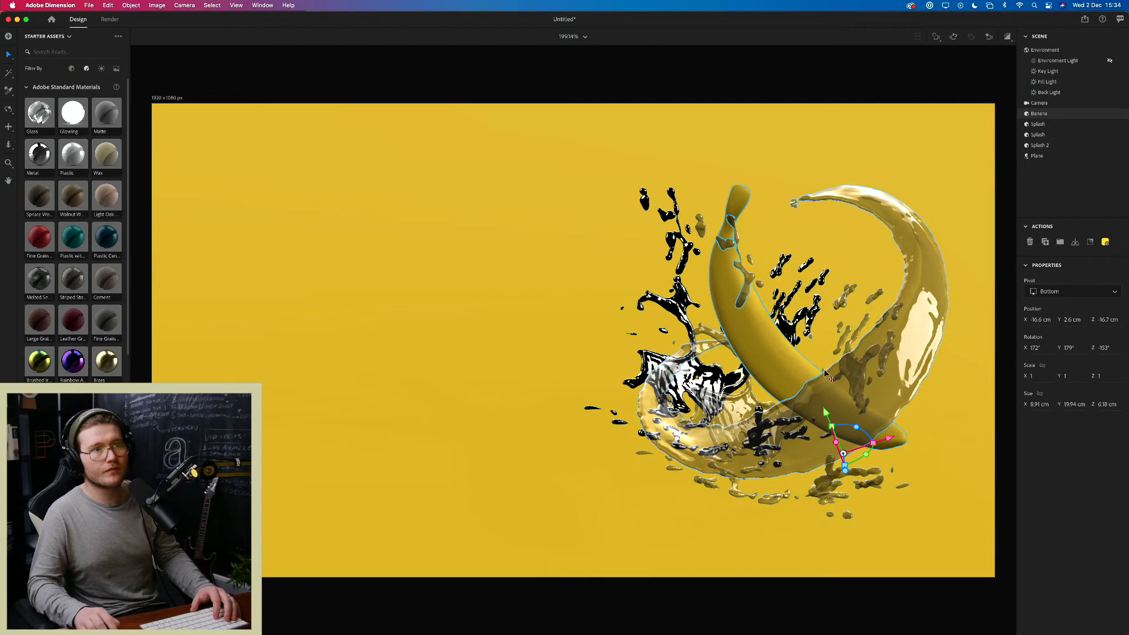
Step: Orbit the camera around the banana and splashes, and return to a front view with them placed slightly higher in the frame
left_click_drag(741, 347, 579, 280)
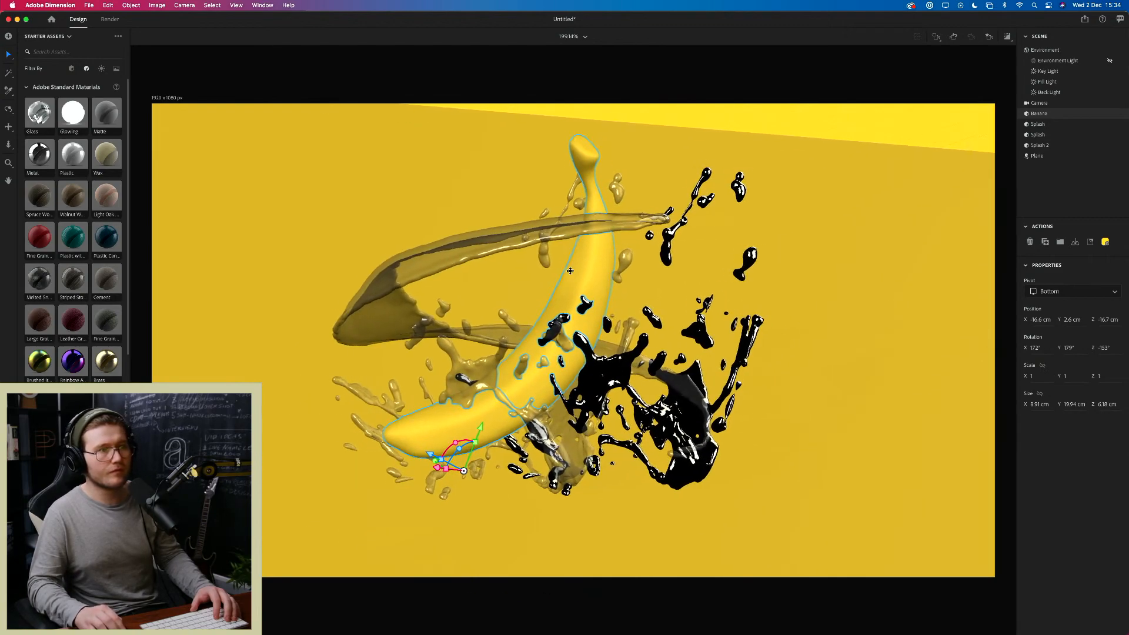
scroll(579, 280, "down", 3)
scroll(669, 326, "up", 3)
left_click_drag(670, 327, 857, 257)
left_click(896, 177)
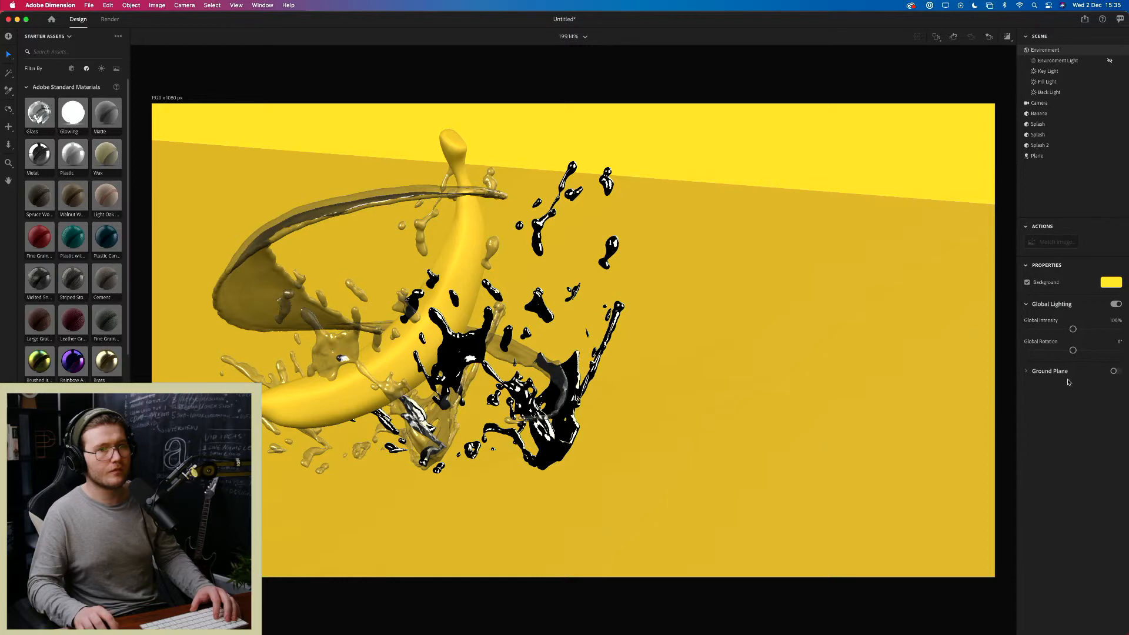
left_click_drag(817, 369, 1000, 328)
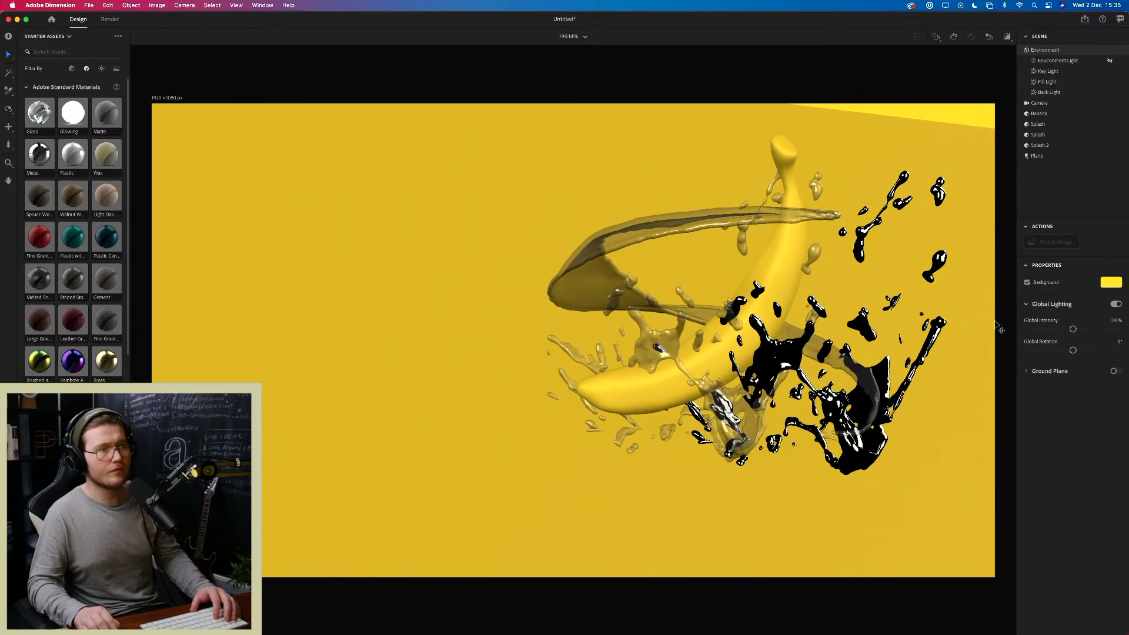
left_click_drag(755, 300, 863, 230)
left_click_drag(791, 334, 875, 410)
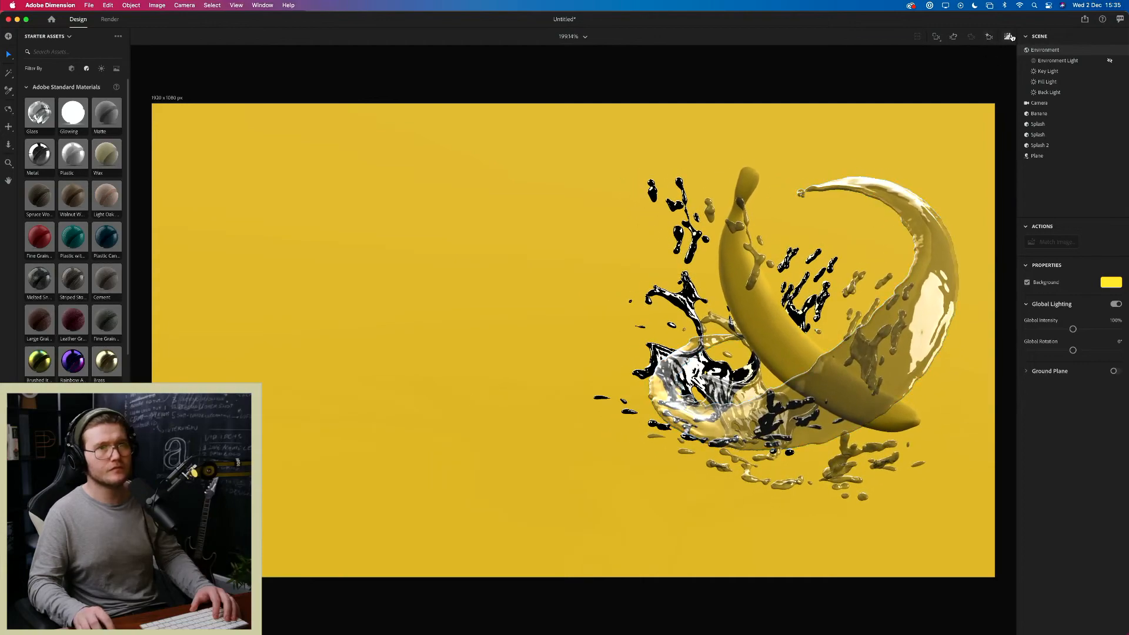
Step: Check the scene in the render preview and set the environment's background color to grey BABABA
left_click(1009, 37)
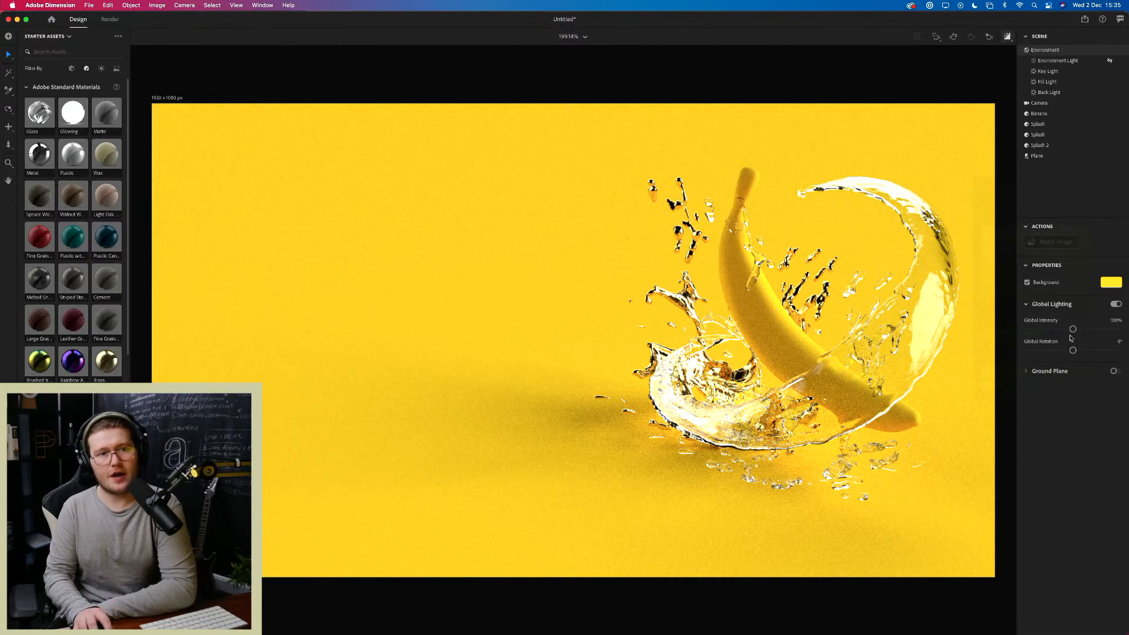
left_click(1055, 384)
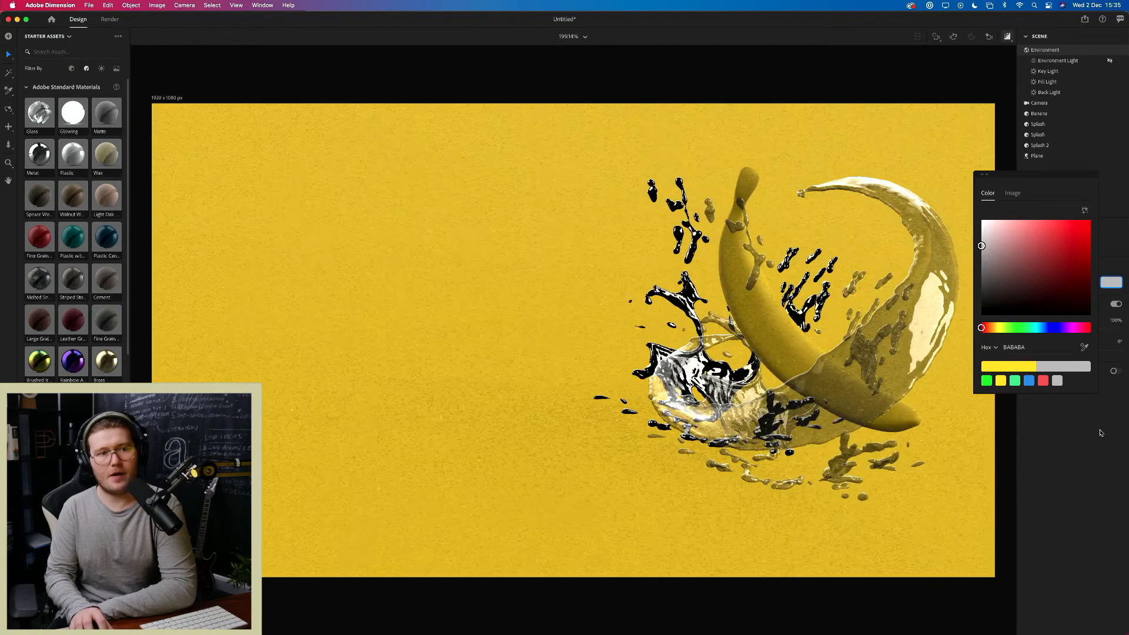
left_click(1106, 428)
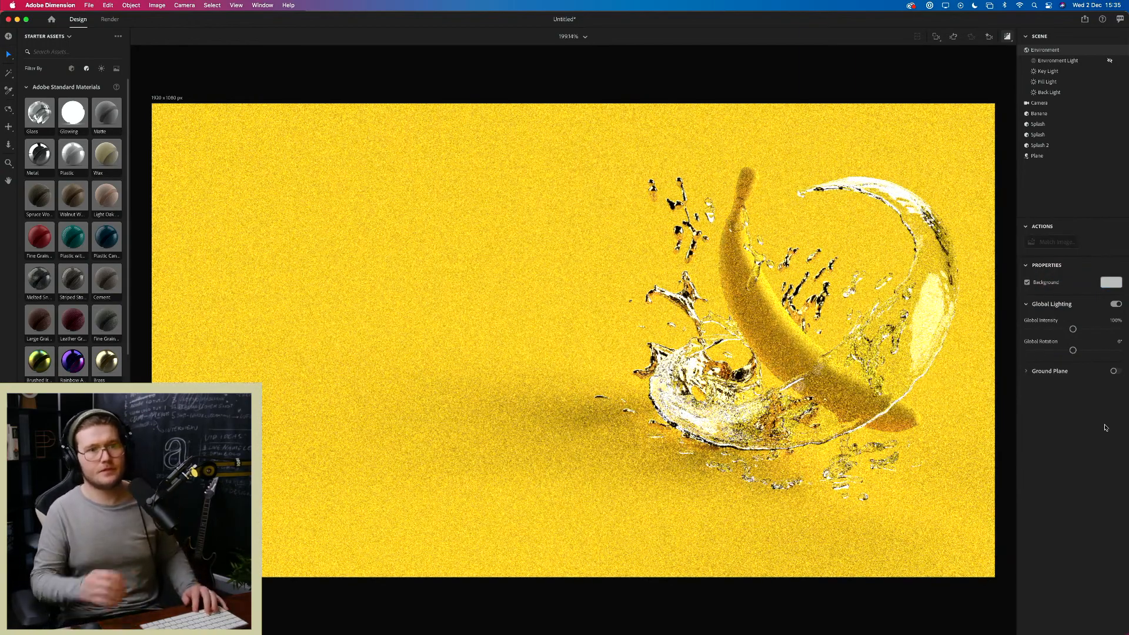
key("super+z")
left_click(1109, 288)
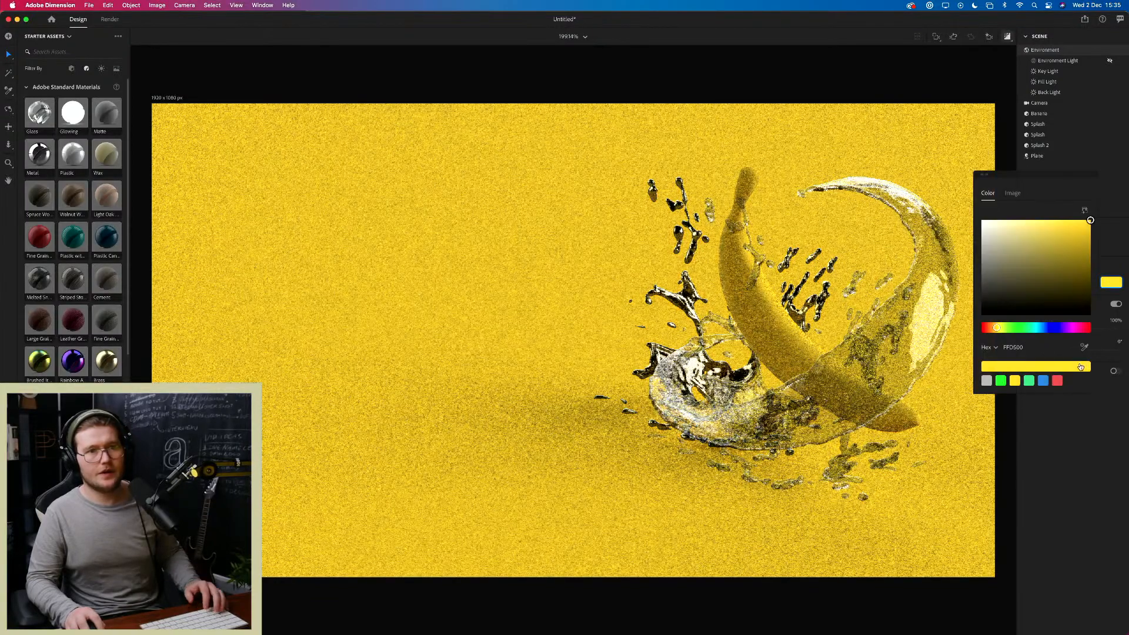
left_click(987, 381)
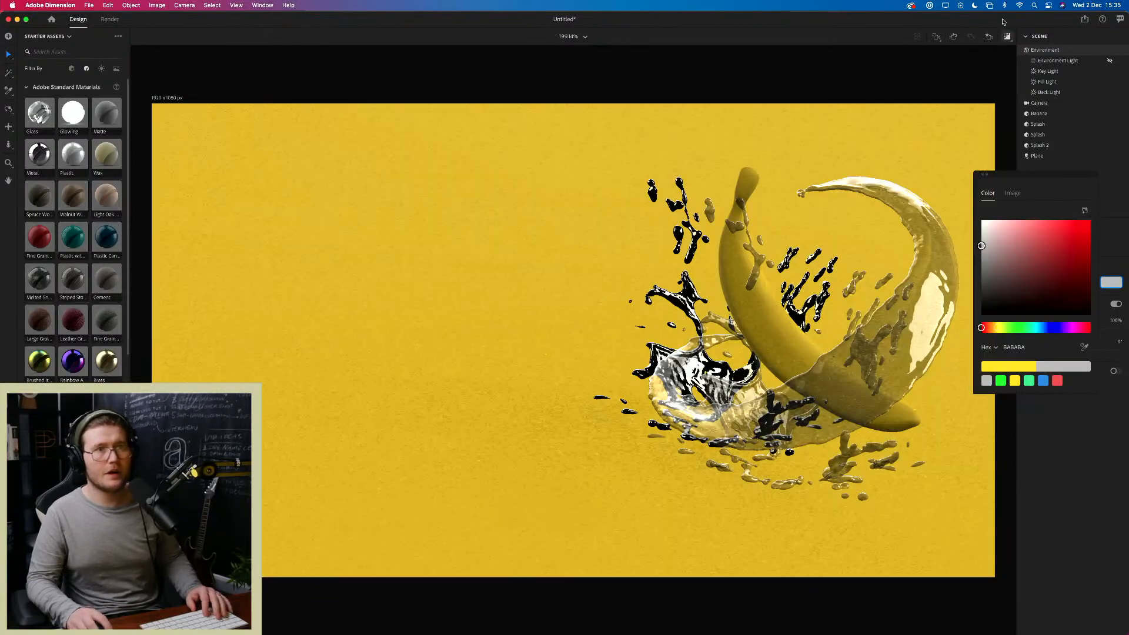
Step: Try a grey BABABA base color on the plane's Matte 2 material and check it in the render preview
left_click(935, 544)
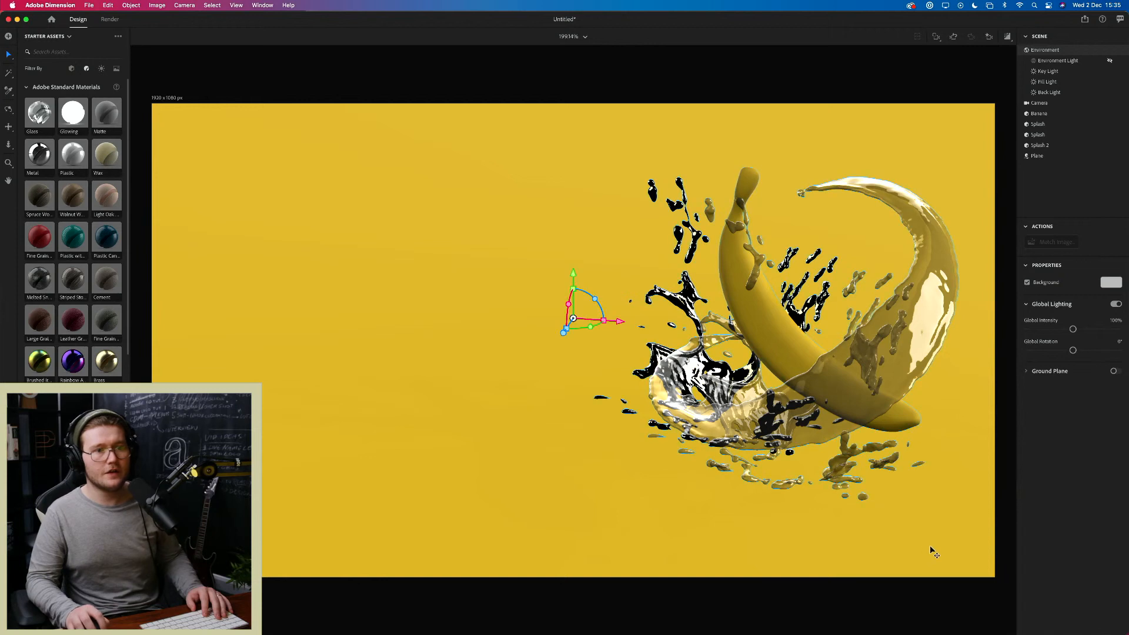
left_click(1105, 242)
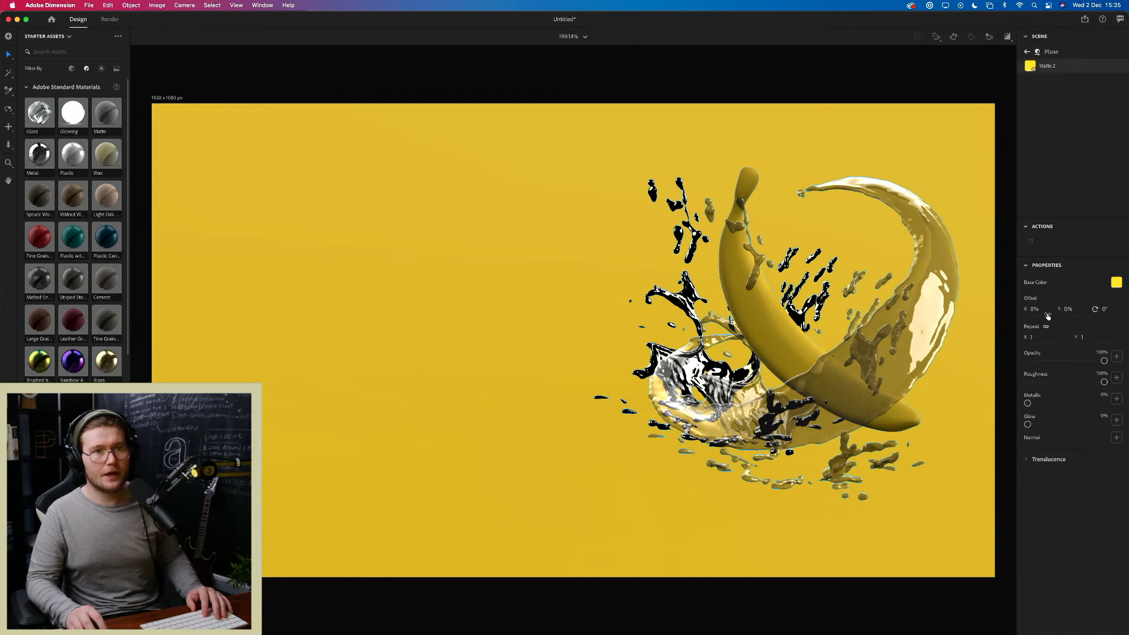
left_click(1115, 282)
left_click(997, 381)
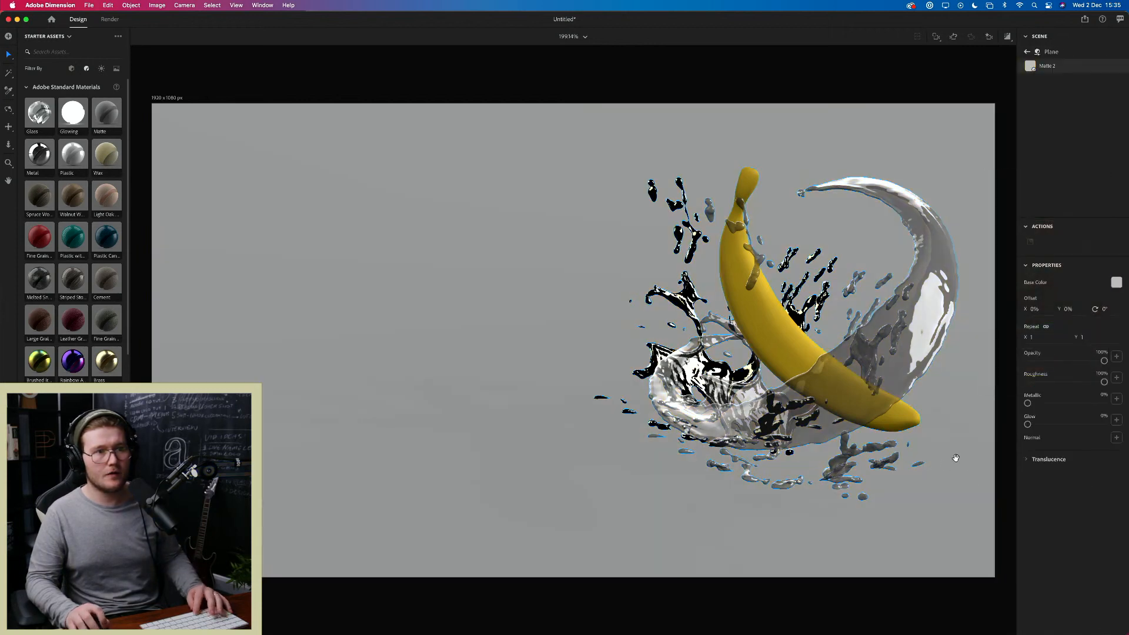
left_click(990, 36)
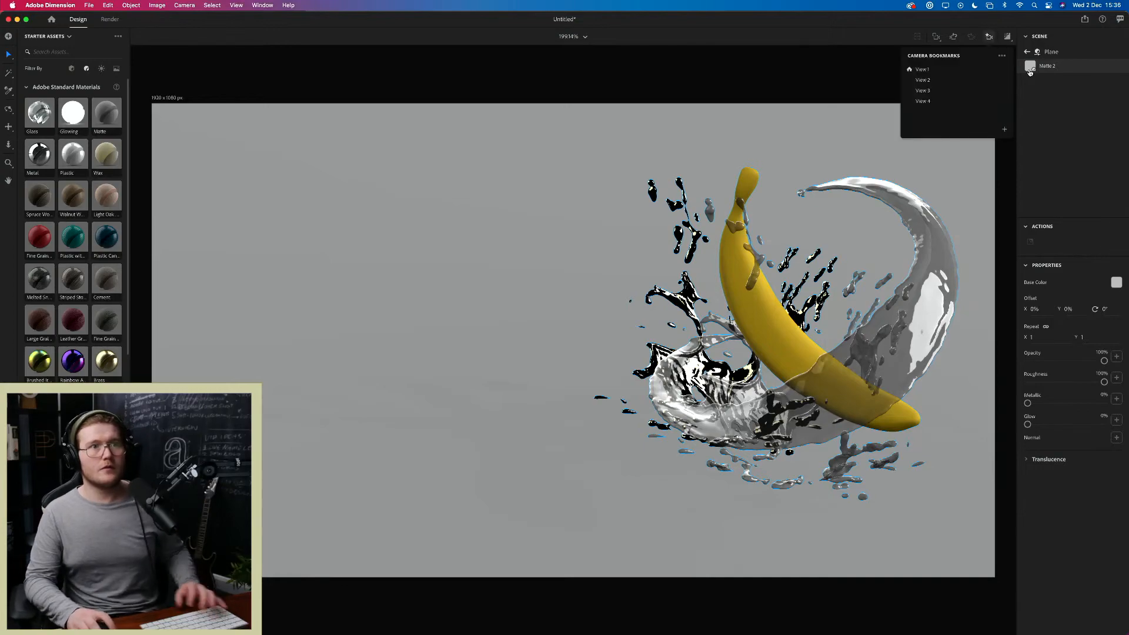
left_click(1006, 36)
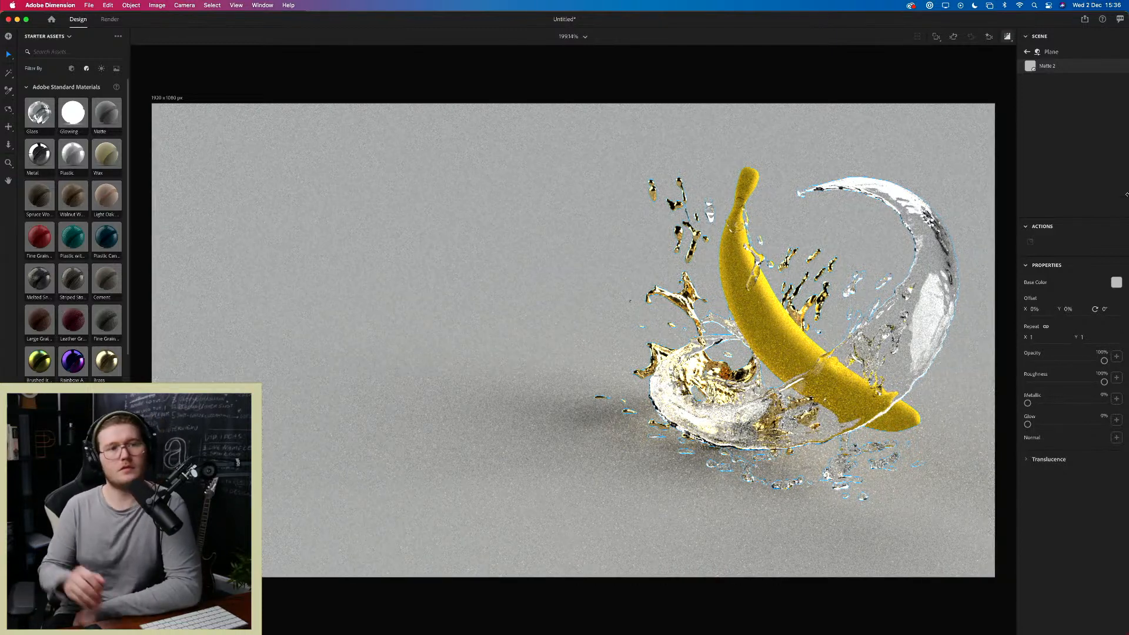
left_click(1027, 52)
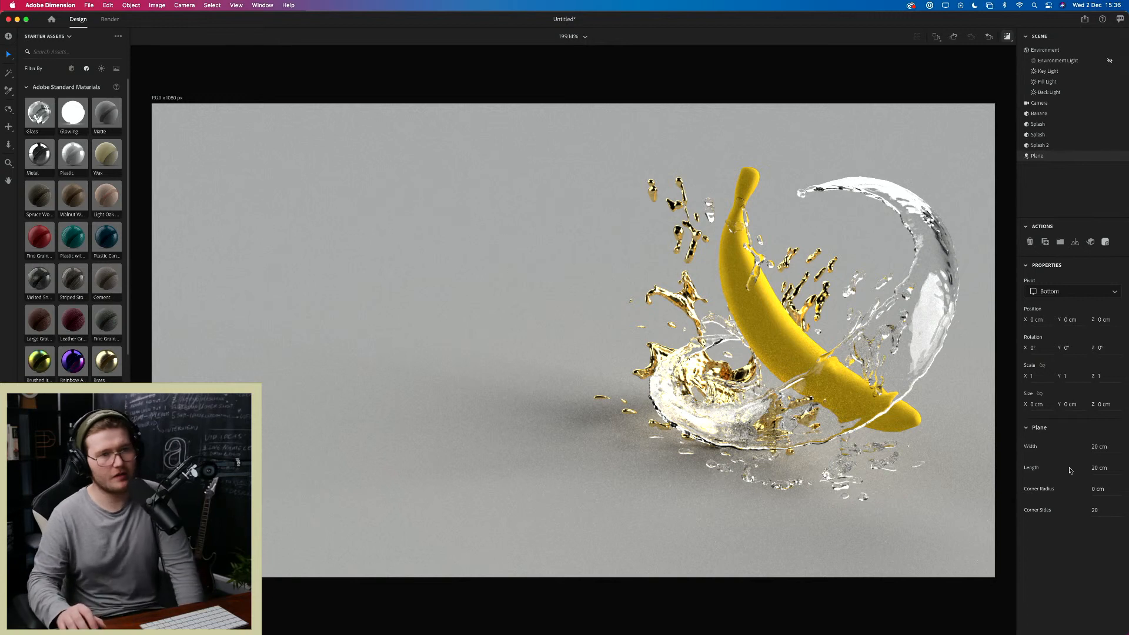
Step: Lighten the plane's Matte 2 base color to EDEDED, check it in the render preview and hide the preview
left_click(1106, 244)
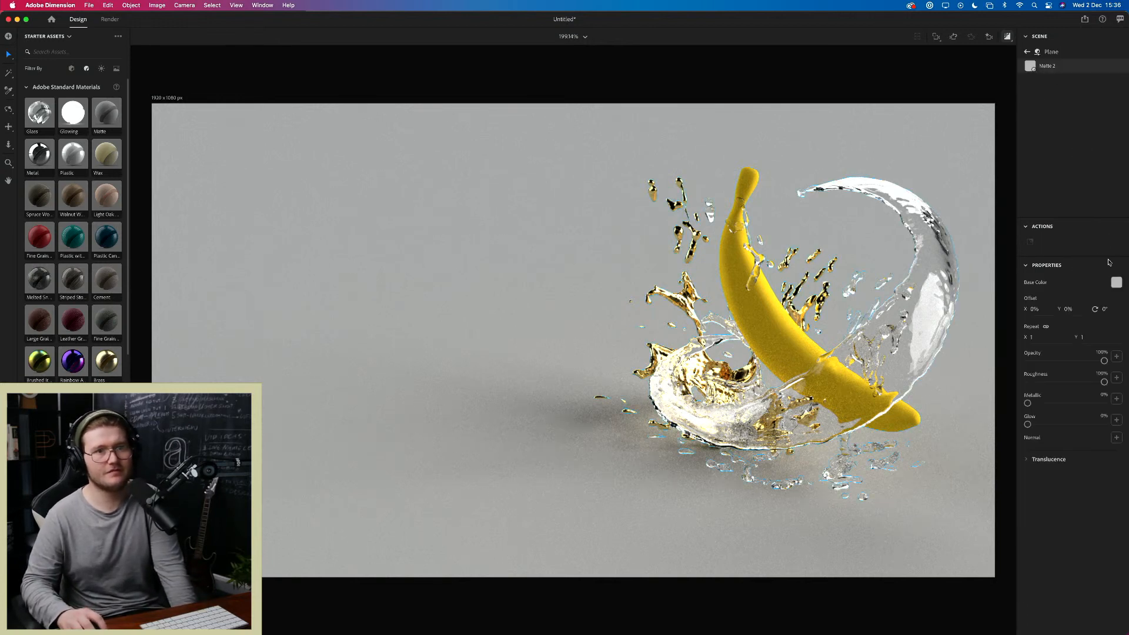
left_click(1117, 282)
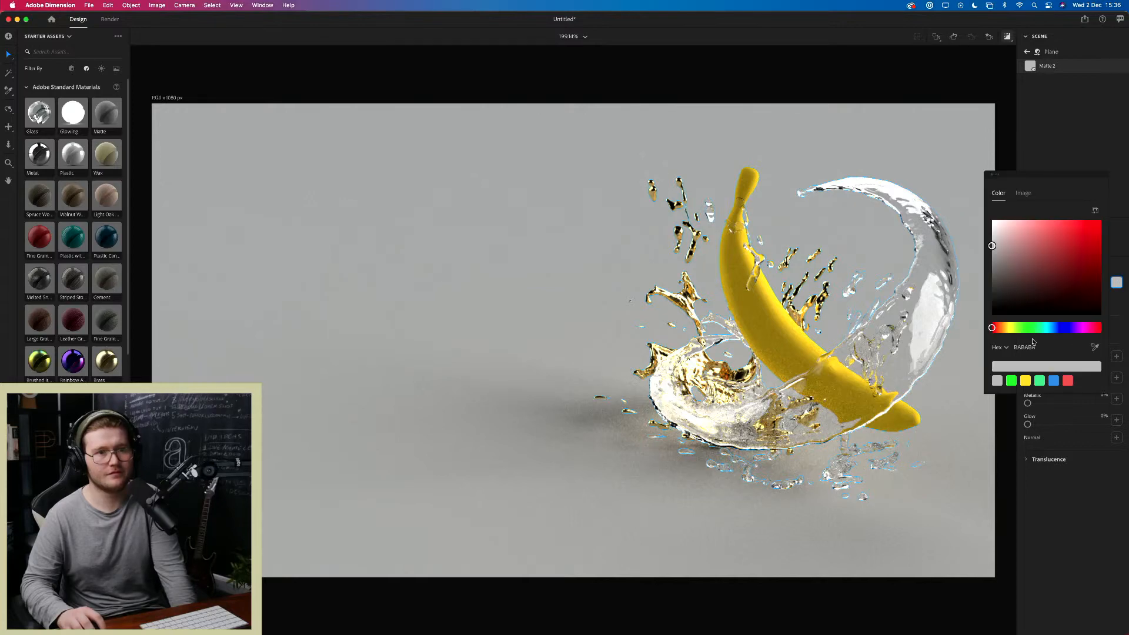
left_click_drag(992, 246, 991, 227)
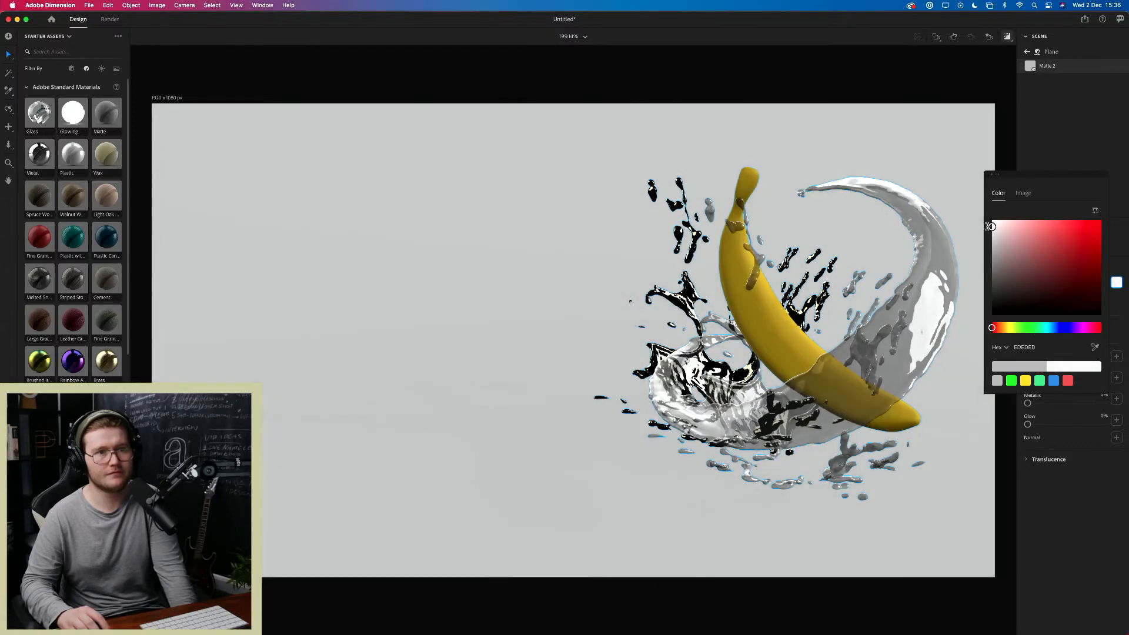
left_click(1085, 147)
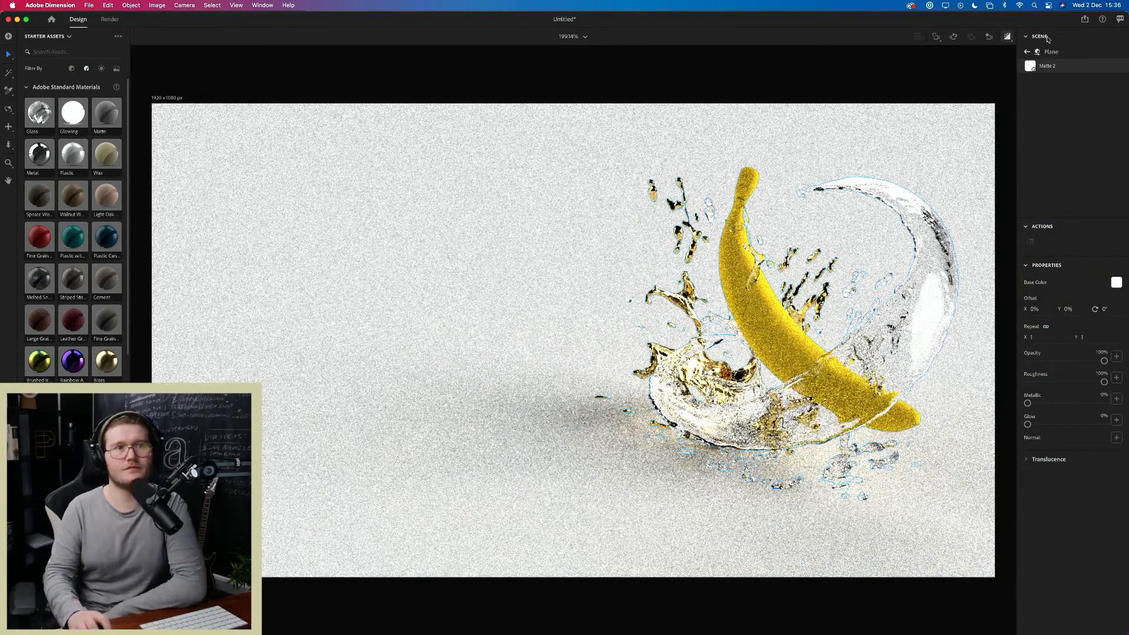
left_click(1030, 53)
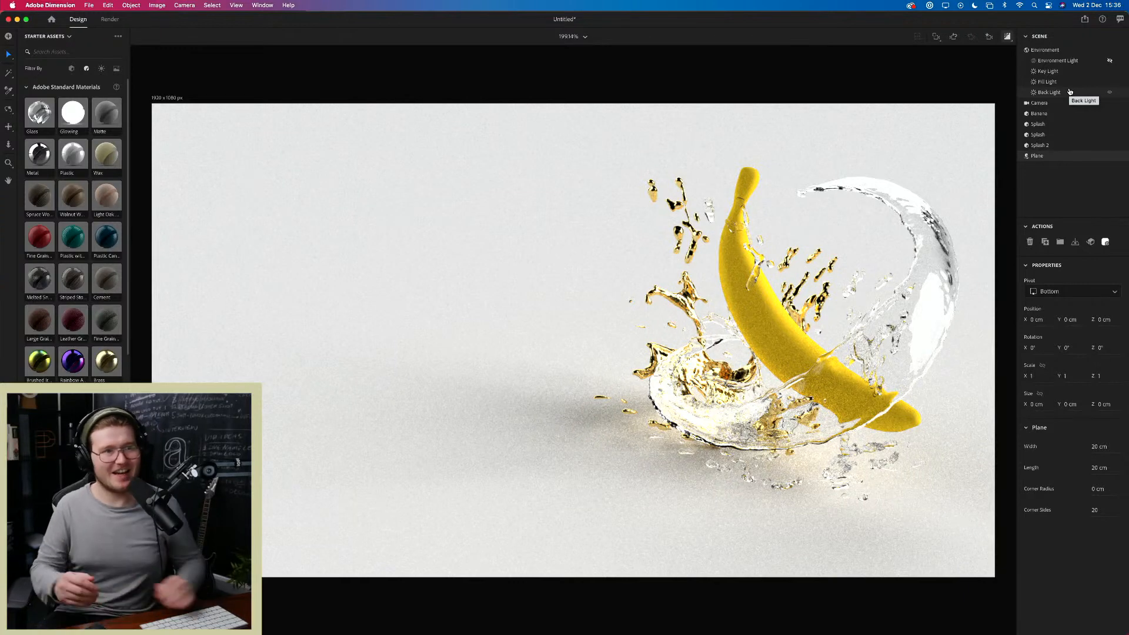
left_click(1006, 36)
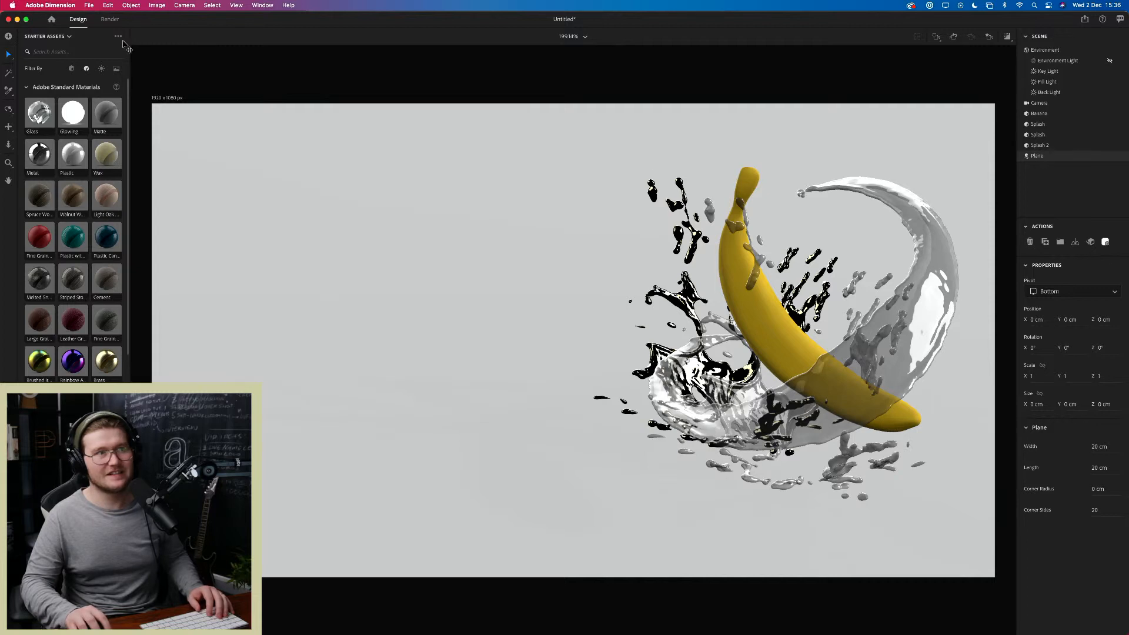
Step: Glance at the render settings and save the reframed camera view as a new bookmark
left_click(109, 19)
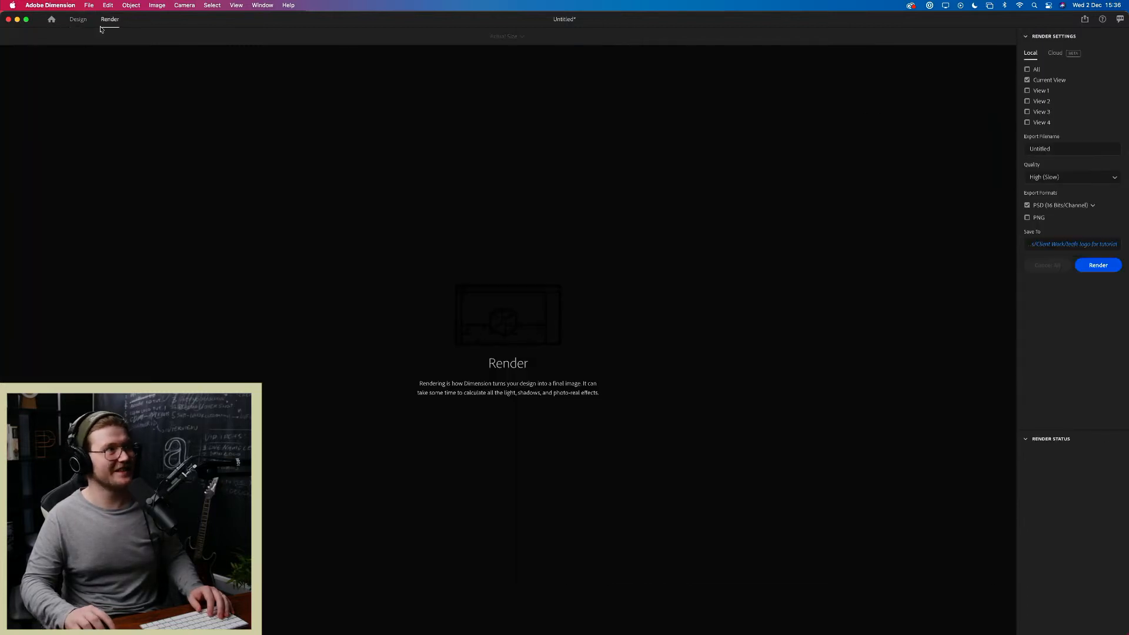
left_click(78, 20)
left_click(989, 37)
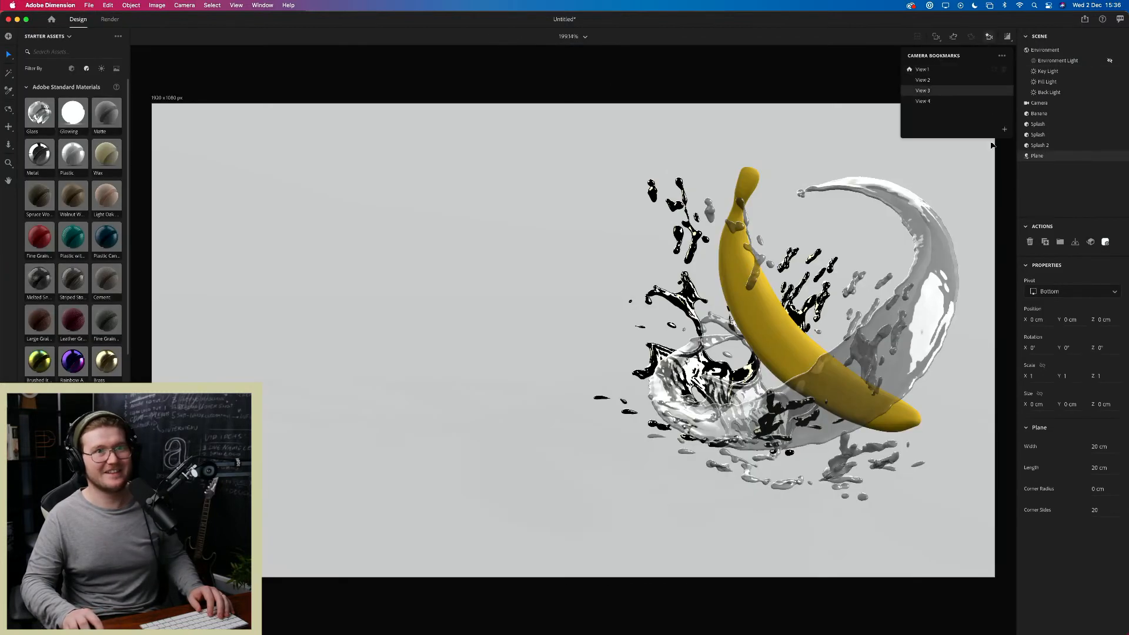
left_click(1004, 129)
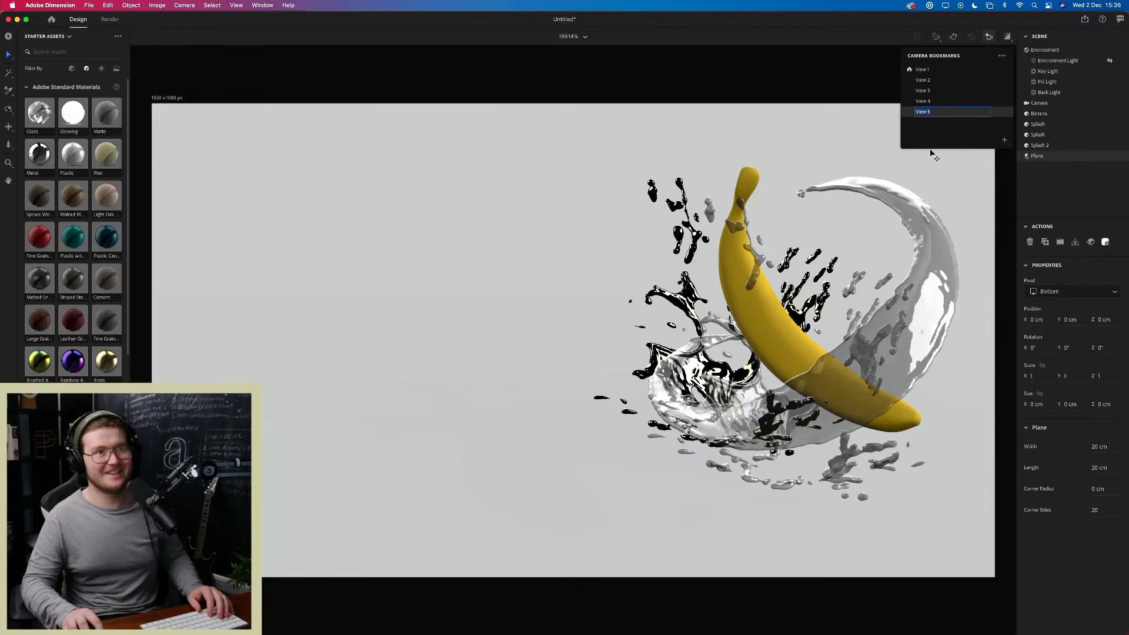
Step: Set the render's save location to the Desktop and keep the quality at High (Slow)
left_click(109, 19)
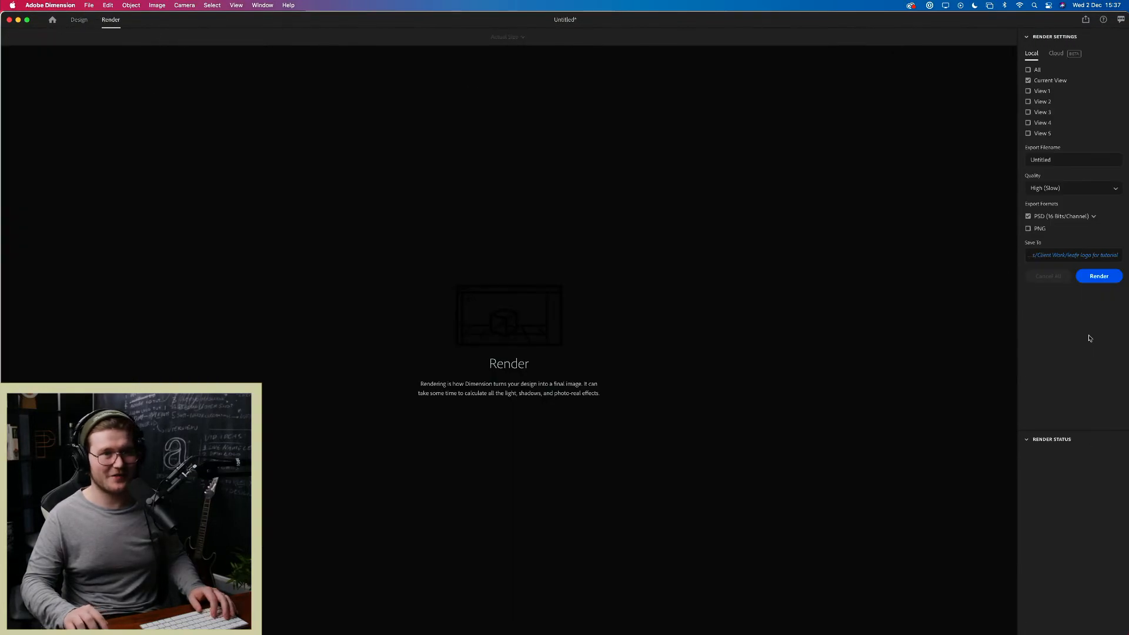
left_click(1108, 257)
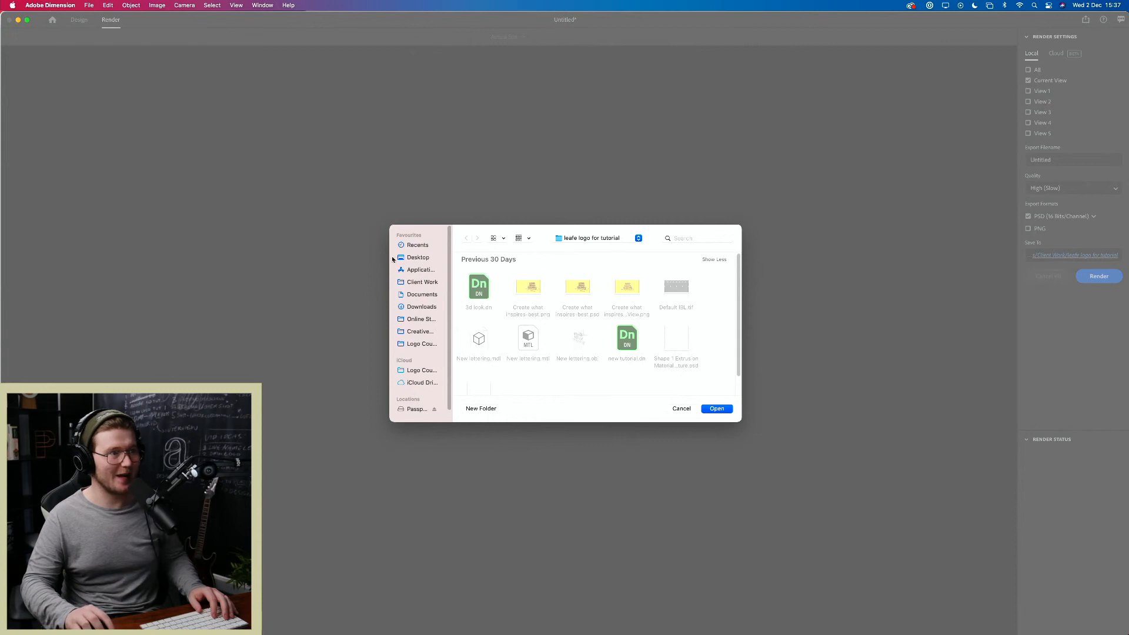
left_click(395, 258)
left_click(717, 408)
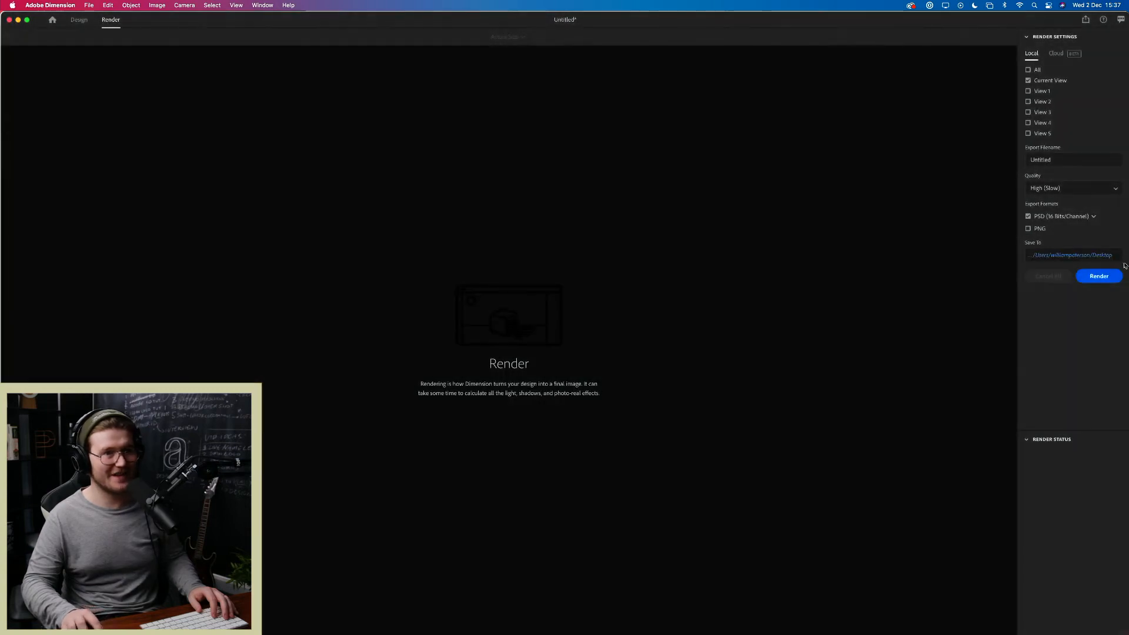
left_click(1094, 190)
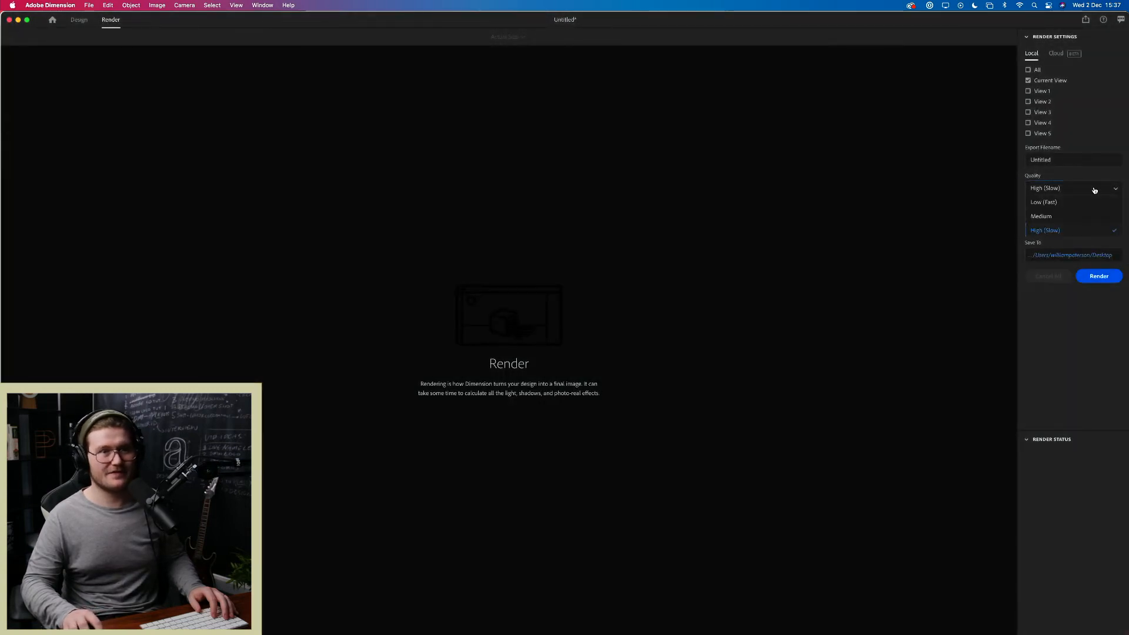
left_click(1095, 189)
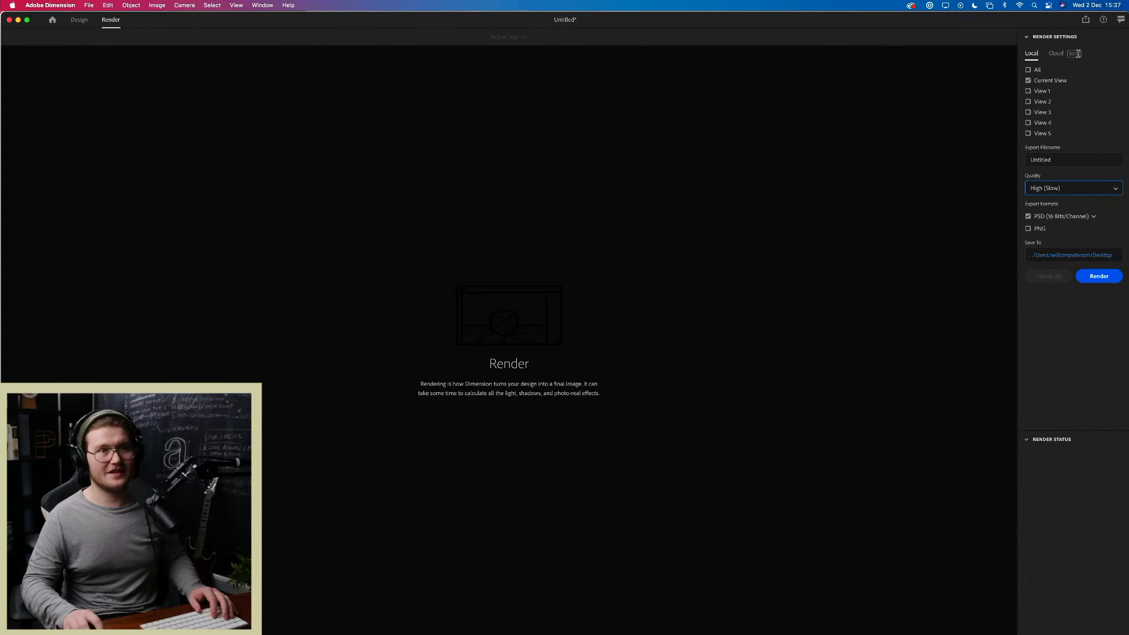
Step: Return to the Design workspace with the background plane selected
left_click(79, 20)
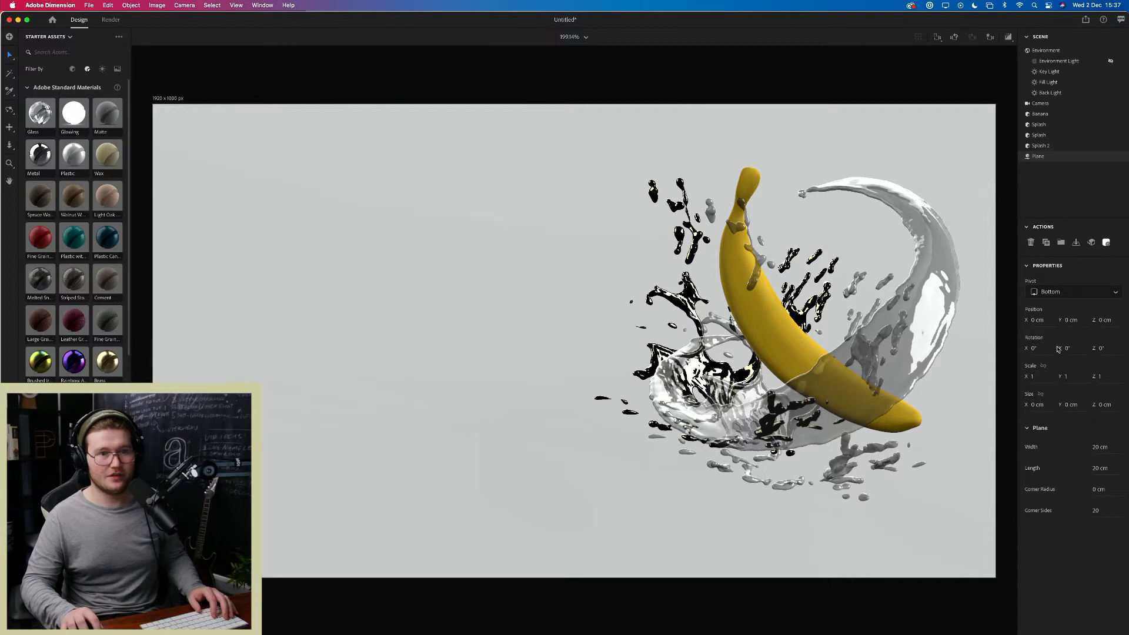
left_click(1048, 242)
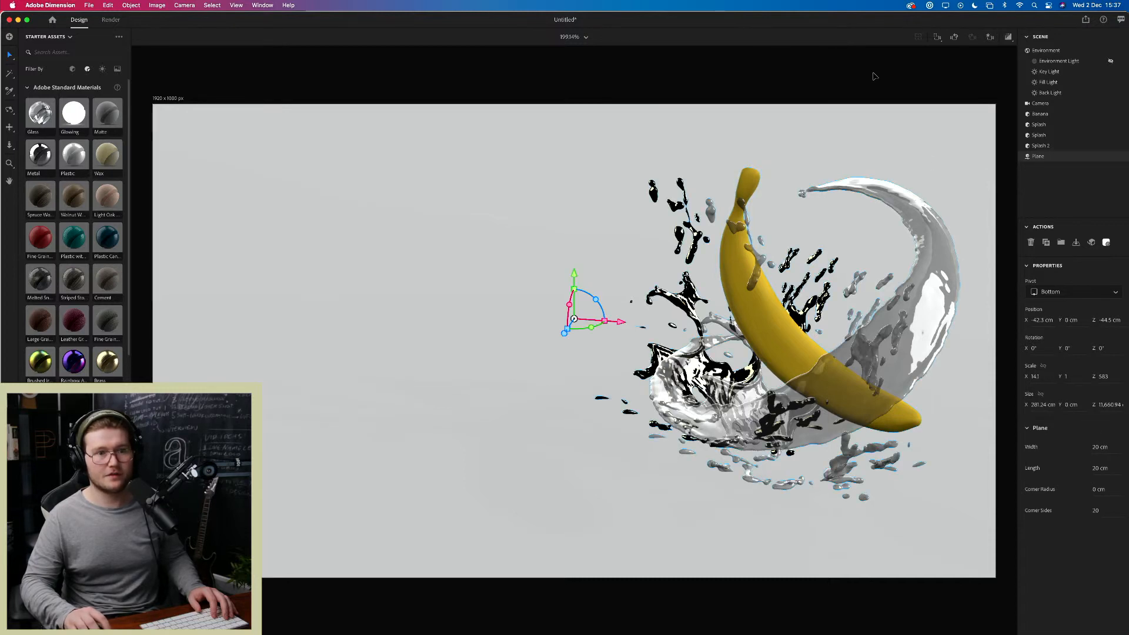
Step: Check the environment's Ground Plane settings and return to the Render workspace
left_click(1047, 57)
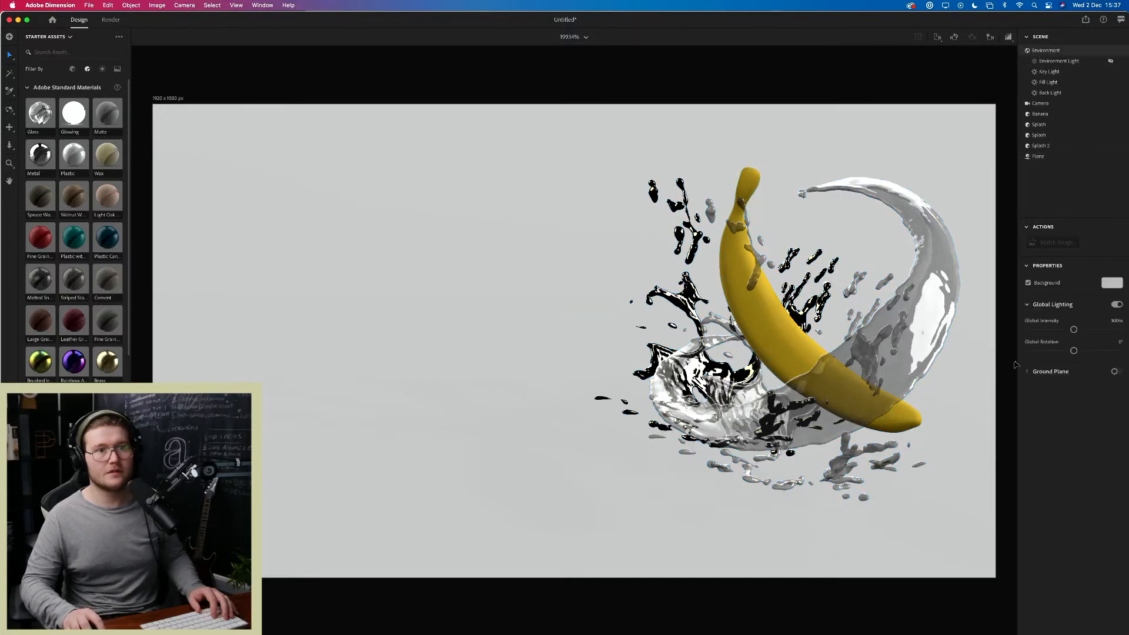
left_click(1028, 375)
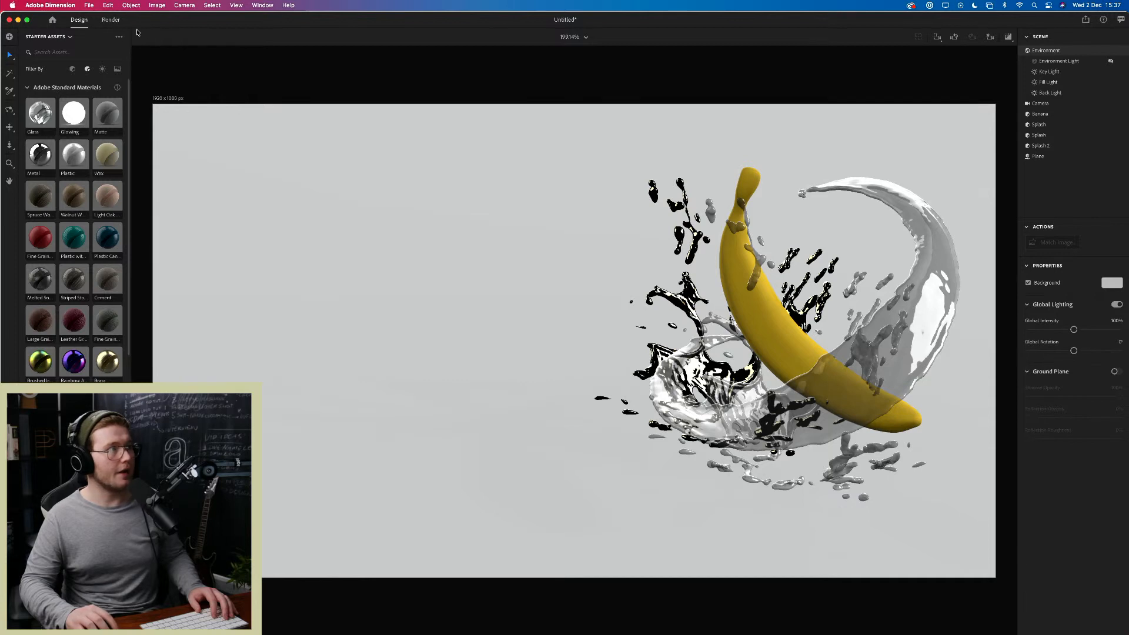
left_click(110, 20)
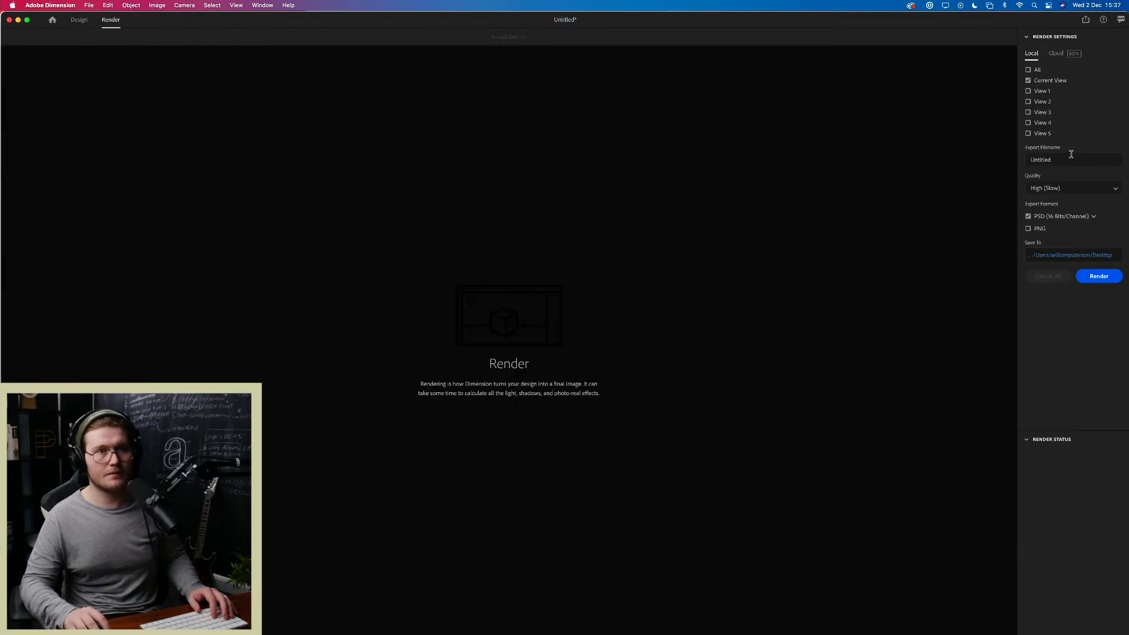
Step: Choose View 5 as the only view to render and set the export filename to Portfolio bananan
left_click(1029, 80)
left_click(1028, 133)
left_click(1070, 160)
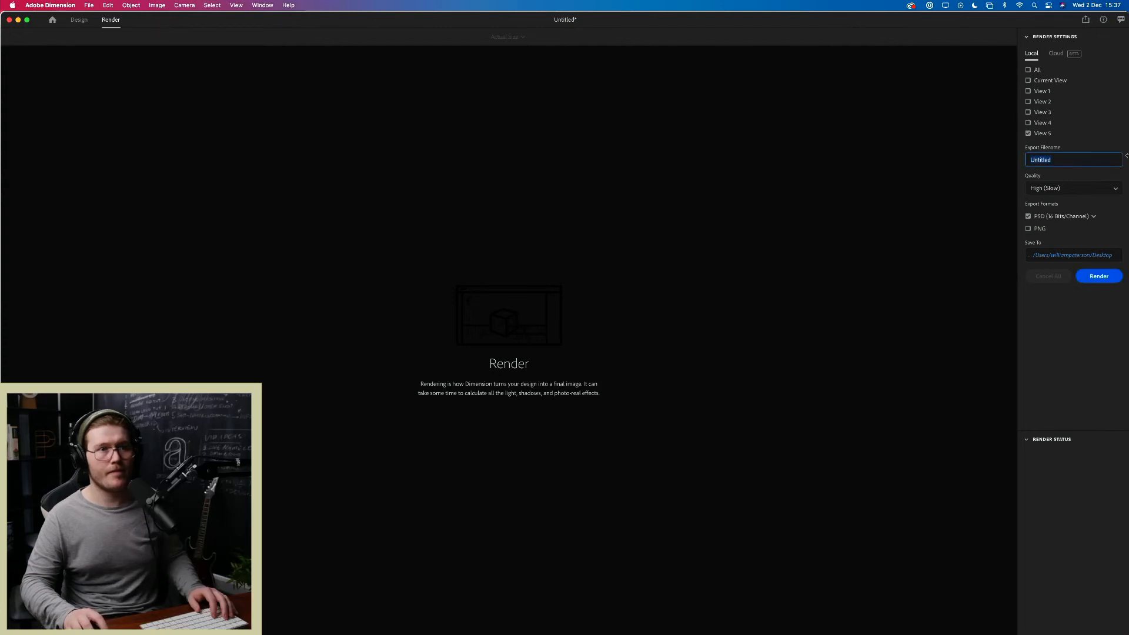
type("PO")
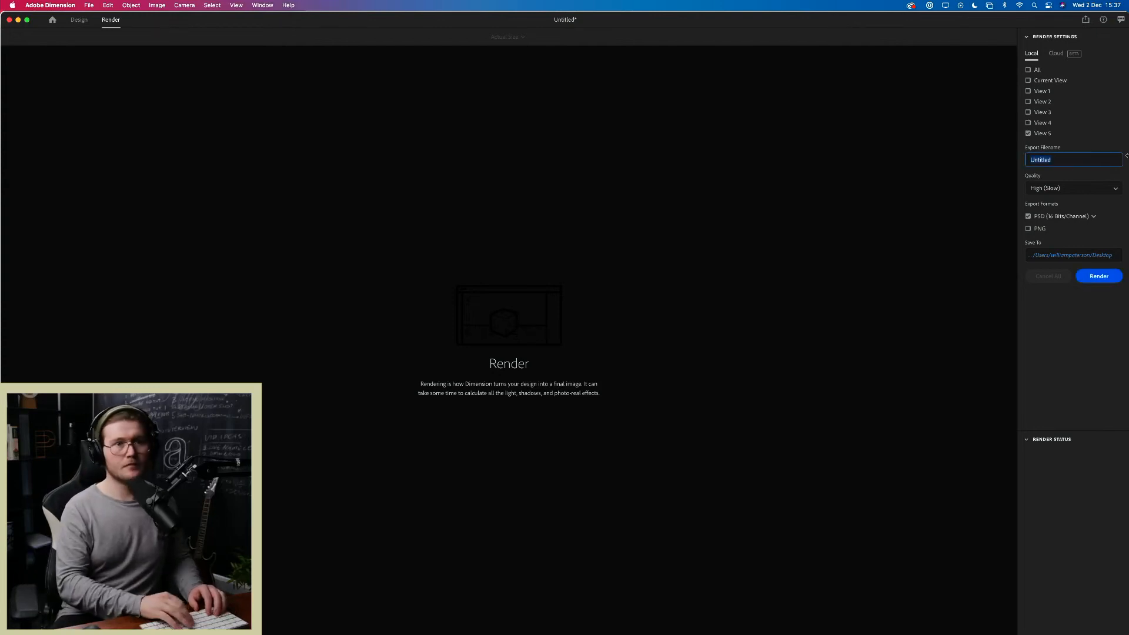
type("rtf")
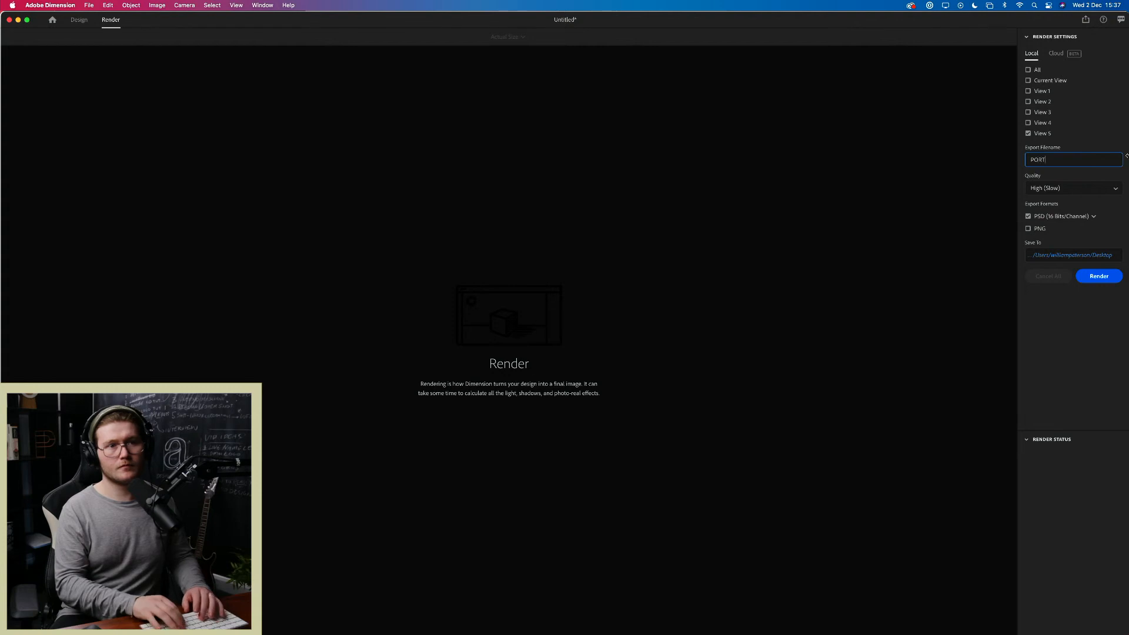
type("olio bananan")
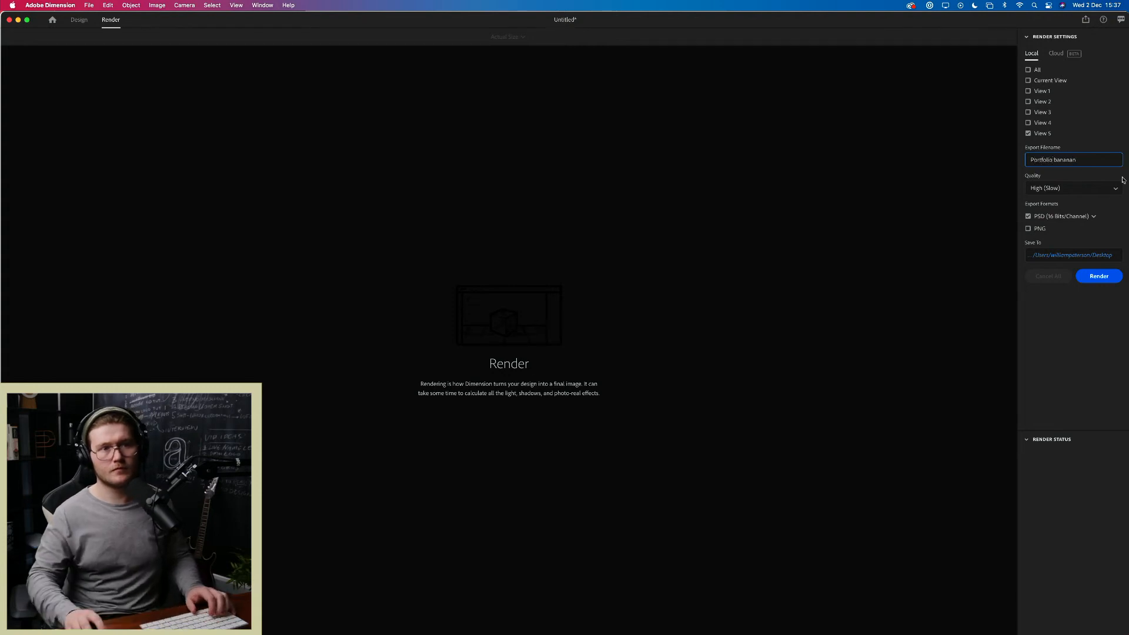
left_click(1058, 274)
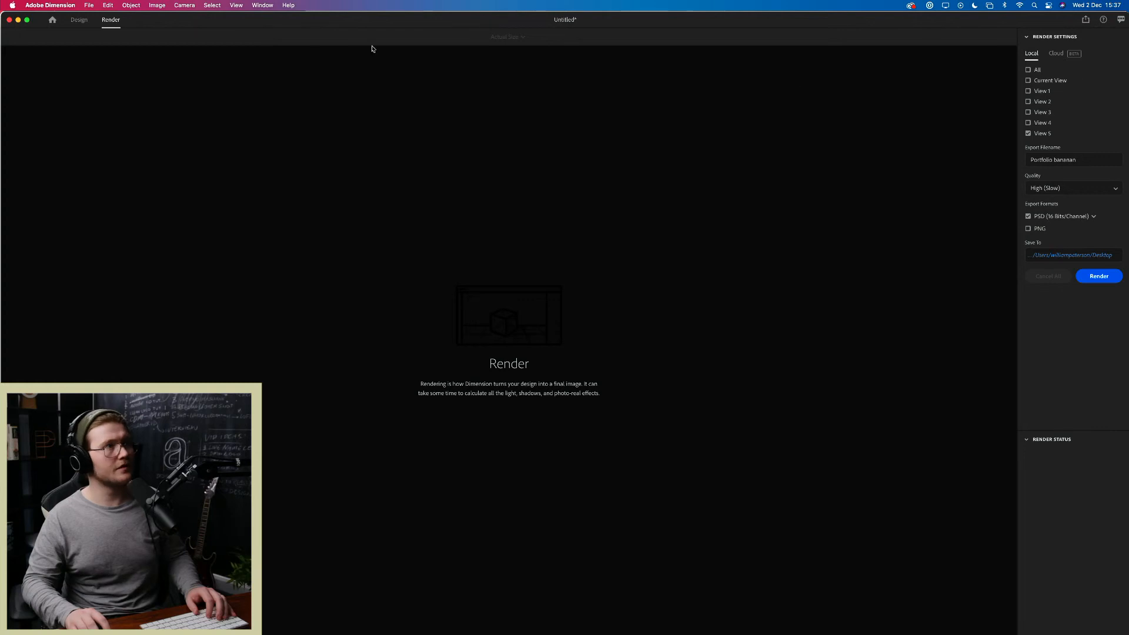
Step: Check the scene's canvas size and resolution in the Design workspace, and return to the render settings
left_click(78, 20)
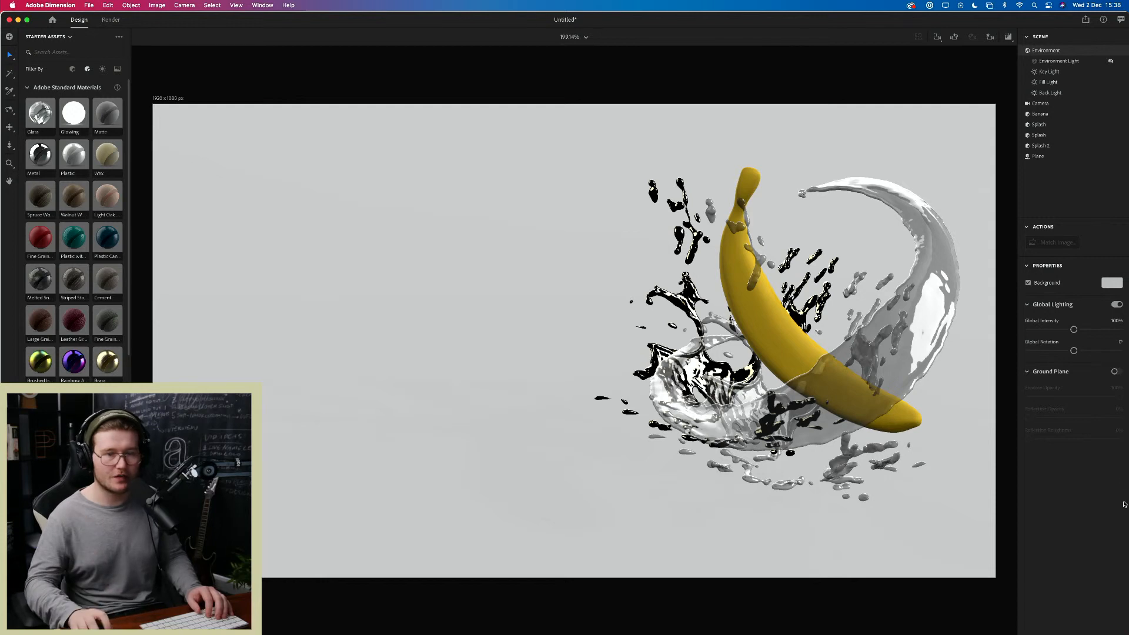
left_click(845, 565)
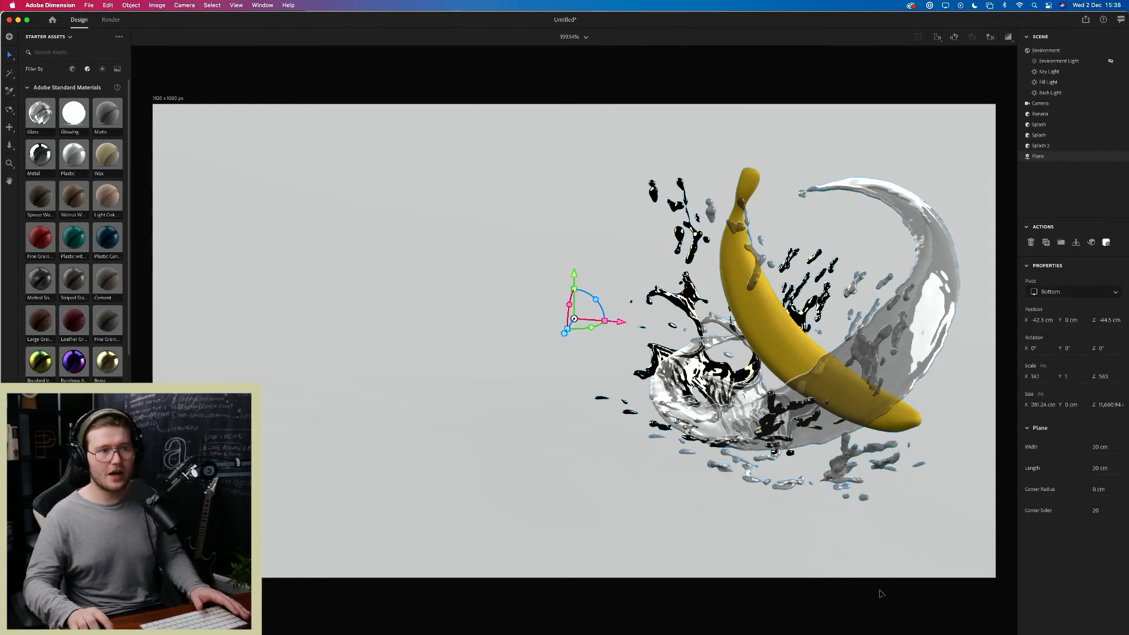
left_click(882, 597)
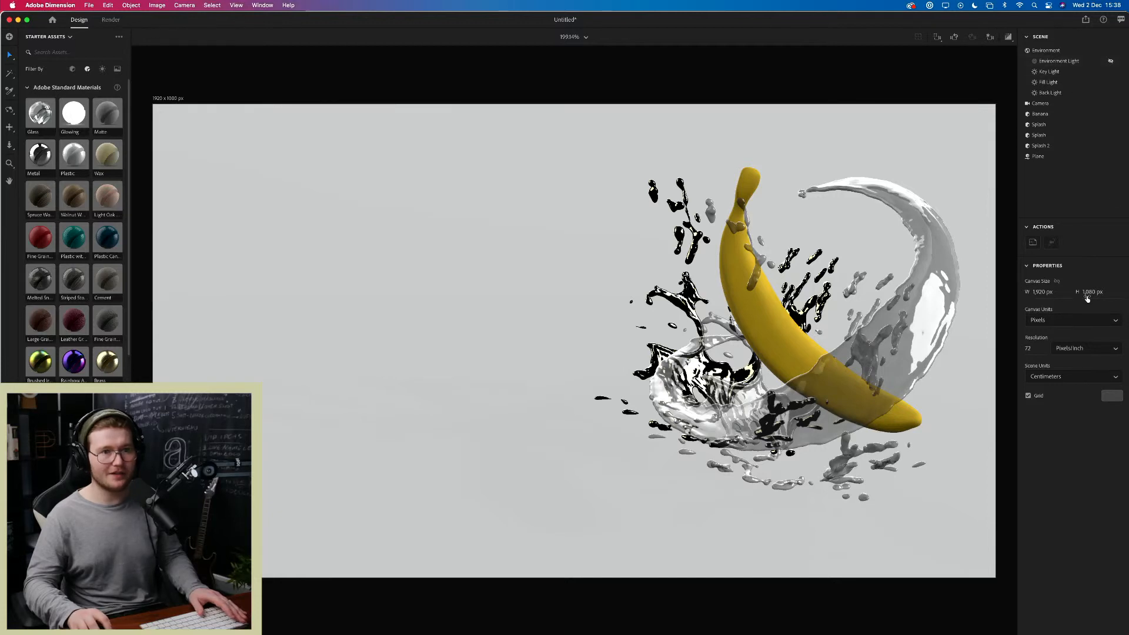
left_click(111, 19)
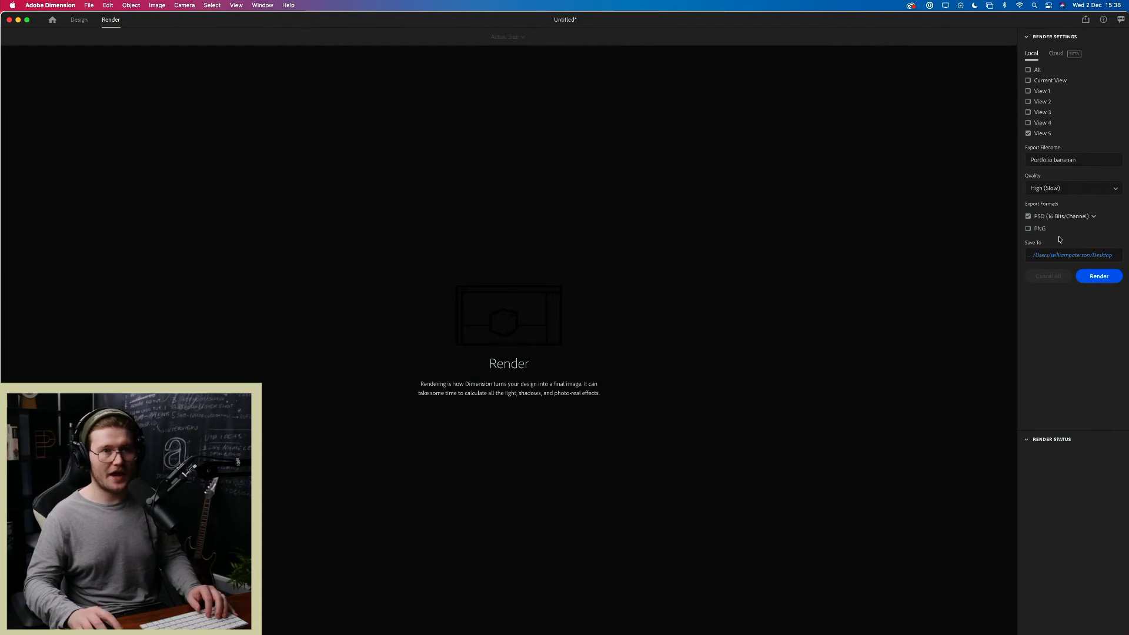
Step: Change the export format from PSD to PNG only and start rendering View 5
left_click(1028, 216)
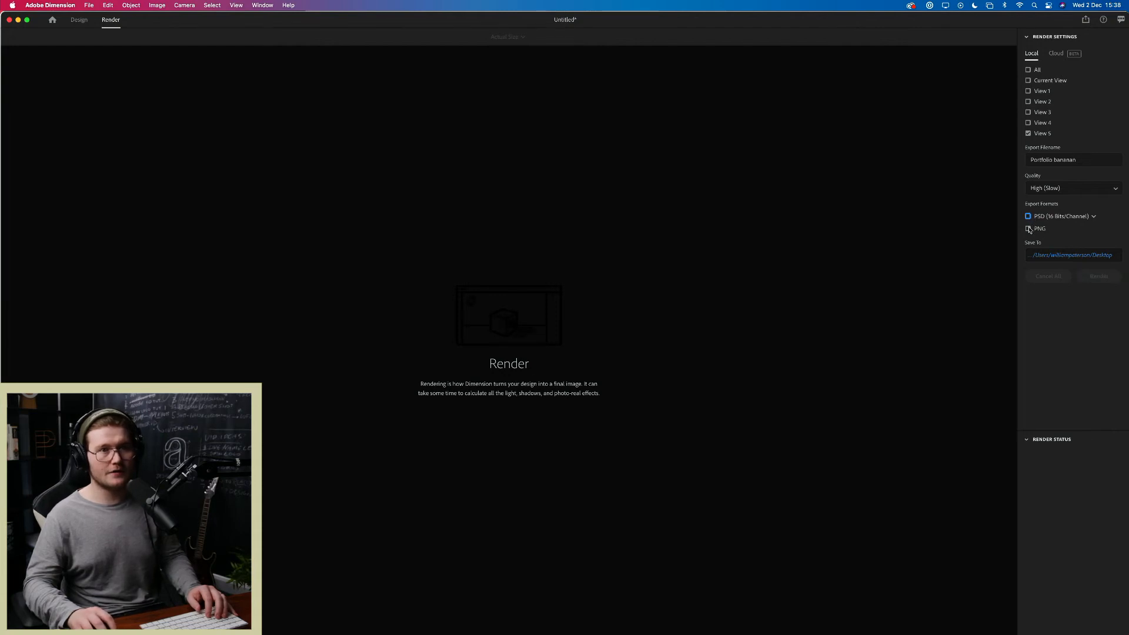
left_click(1029, 229)
left_click(1105, 278)
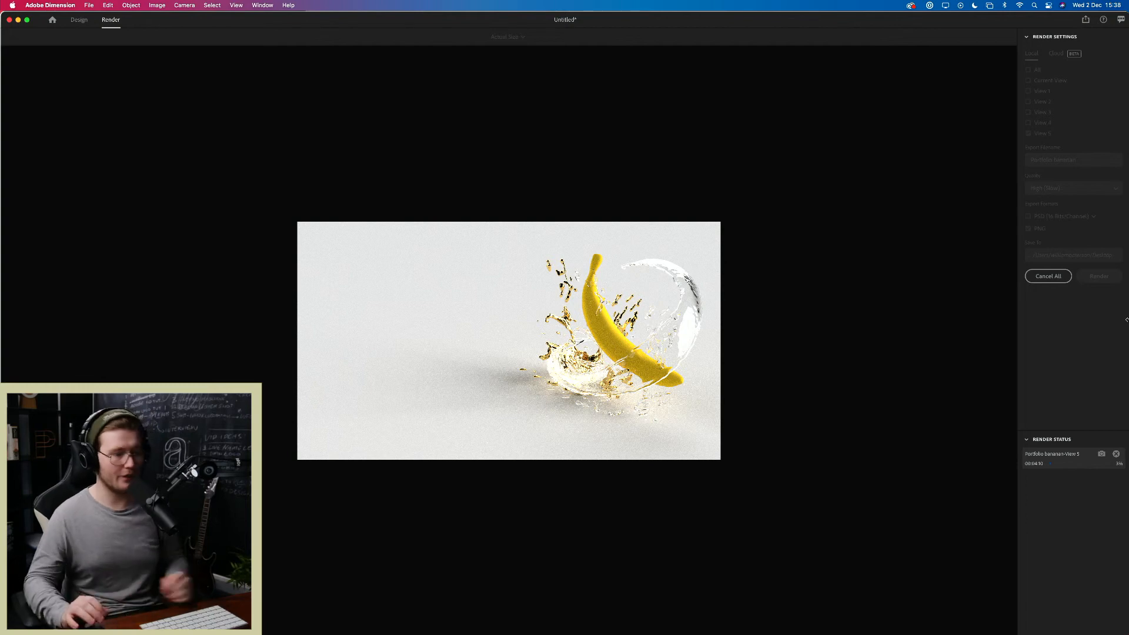
Step: Switch to the Live Portfolio Work document in Adobe XD, look over its artboards, and return to the render in Dimension
key("super+Tab")
key("super+Tab")
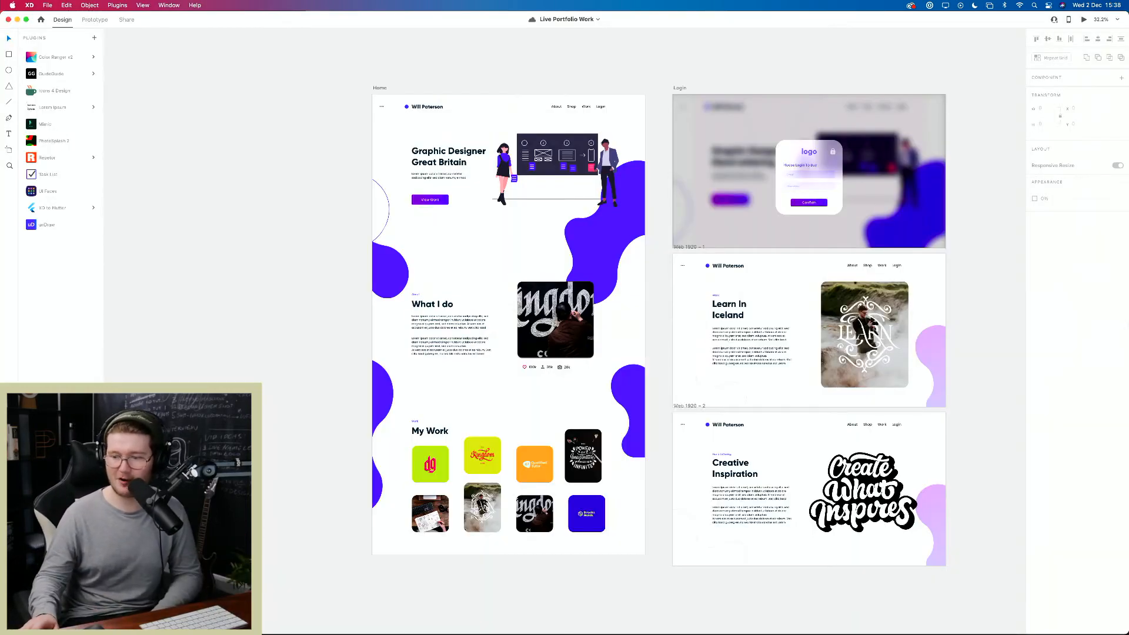
left_click_drag(788, 297, 615, 321)
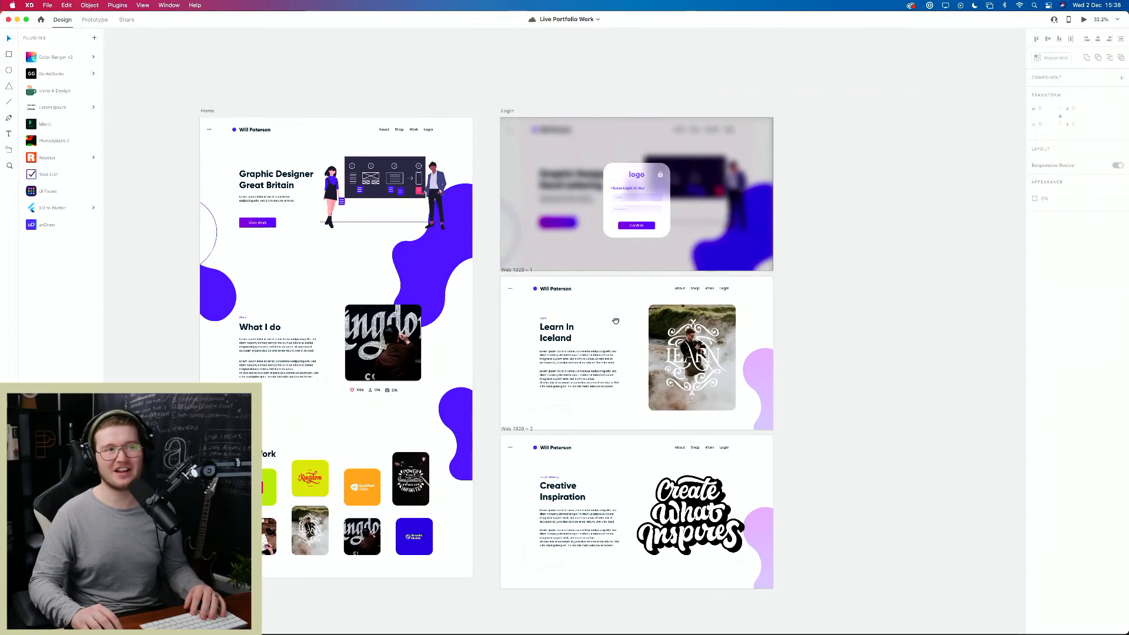
left_click_drag(815, 290, 715, 274)
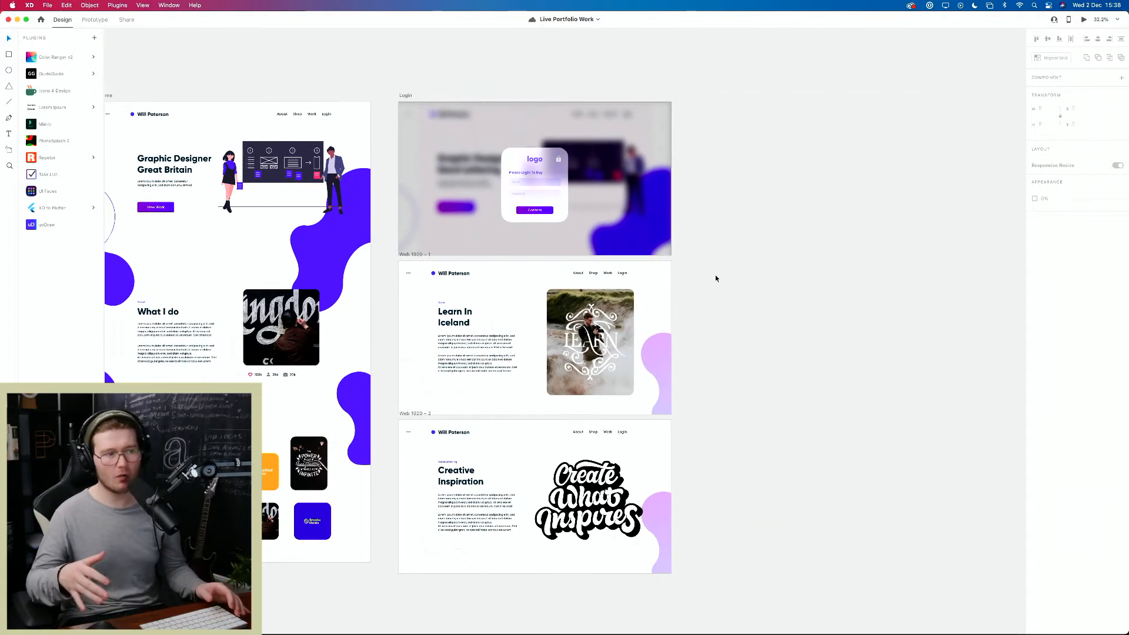
scroll(735, 258, "right", 1)
key("super+Tab")
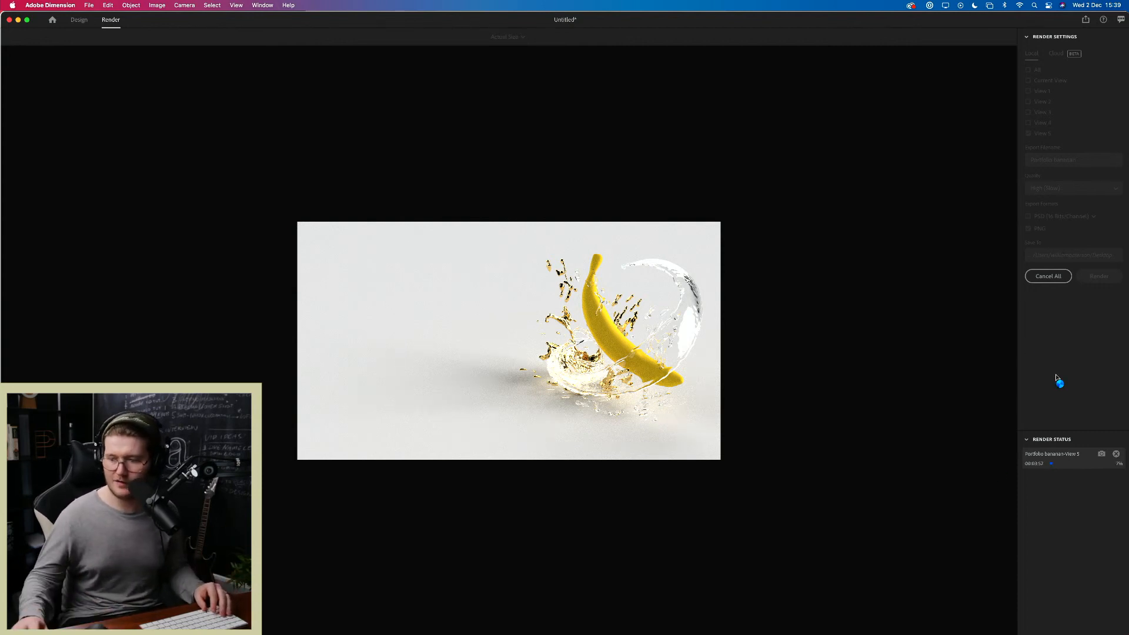
Step: Review the portfolio artboards in Adobe XD again and check the render's progress in Dimension
key("super+Tab")
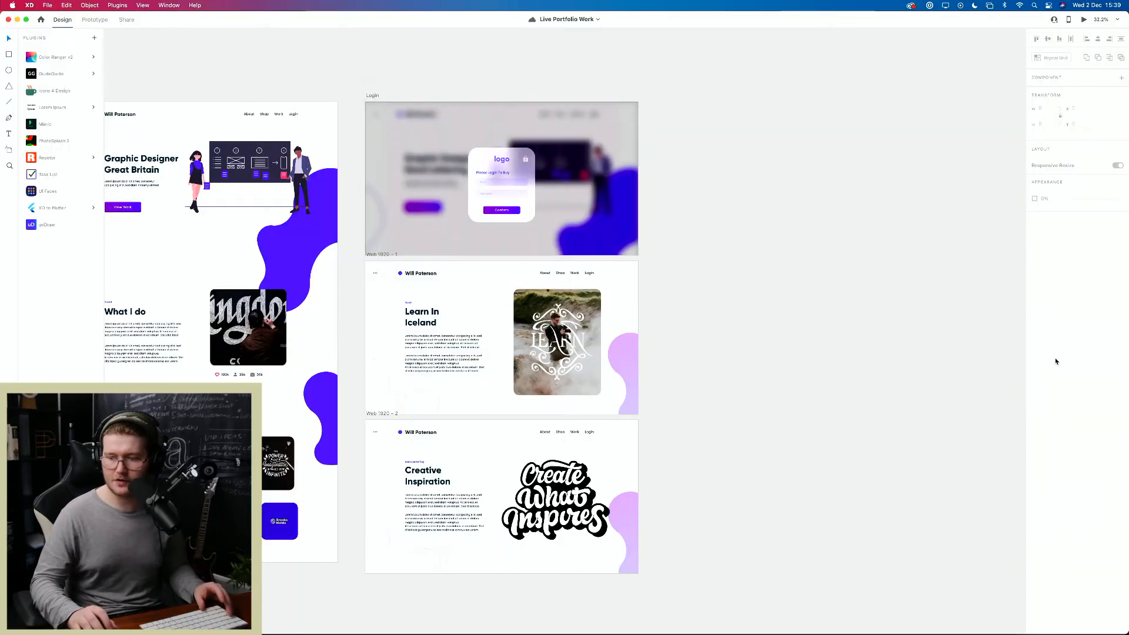
left_click_drag(361, 314, 516, 318)
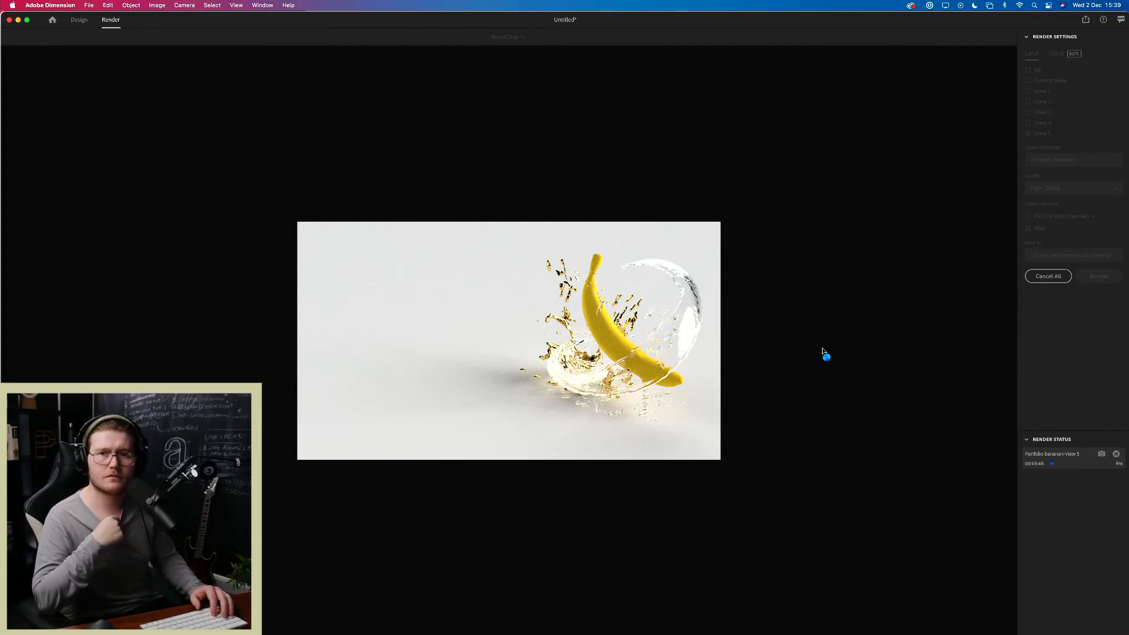
key("super+Tab")
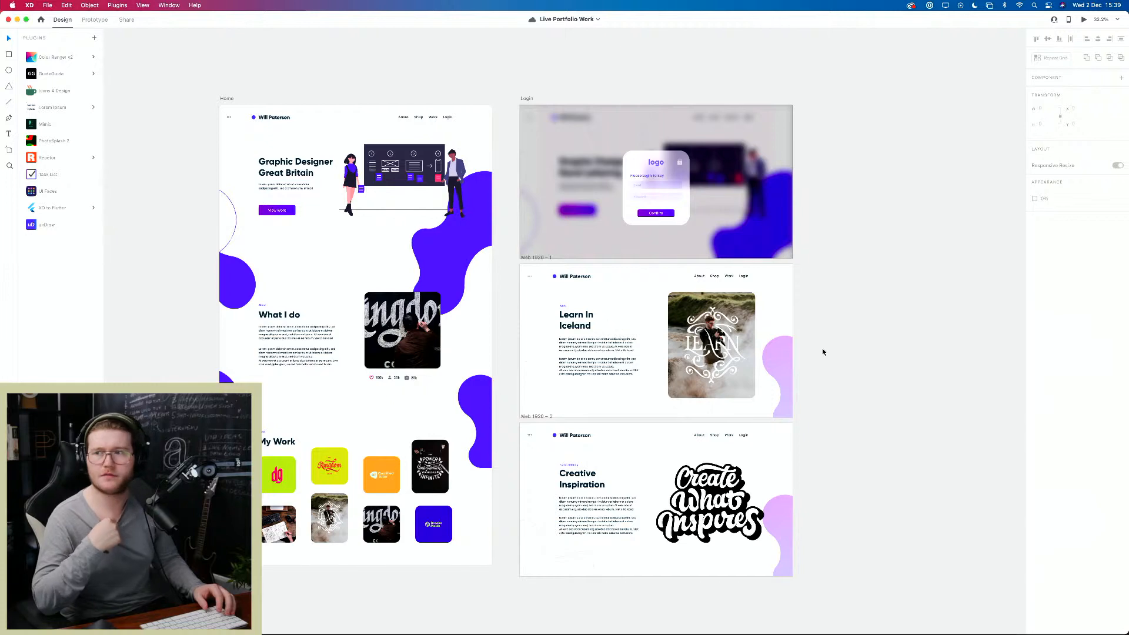
scroll(833, 301, "left", 5)
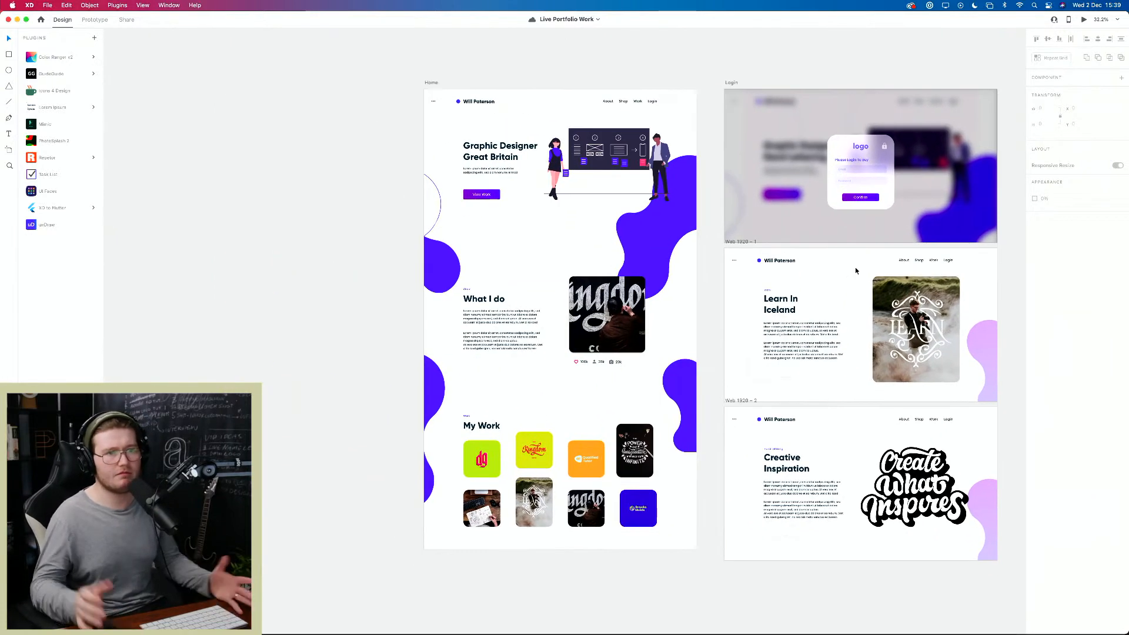
scroll(845, 243, "right", 2)
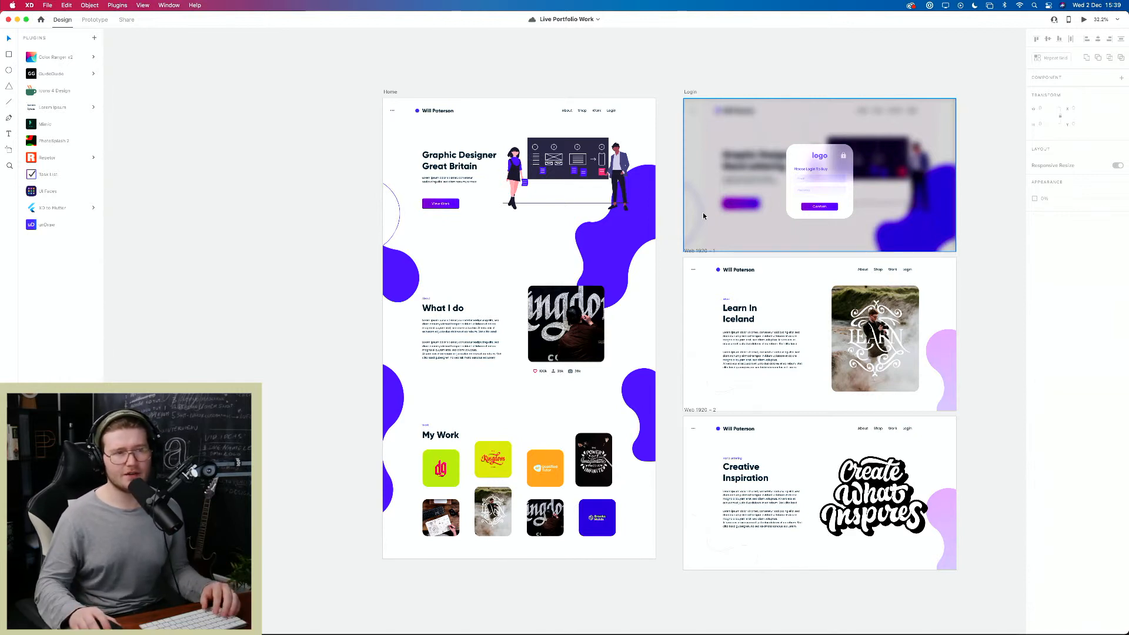
key("super+Tab")
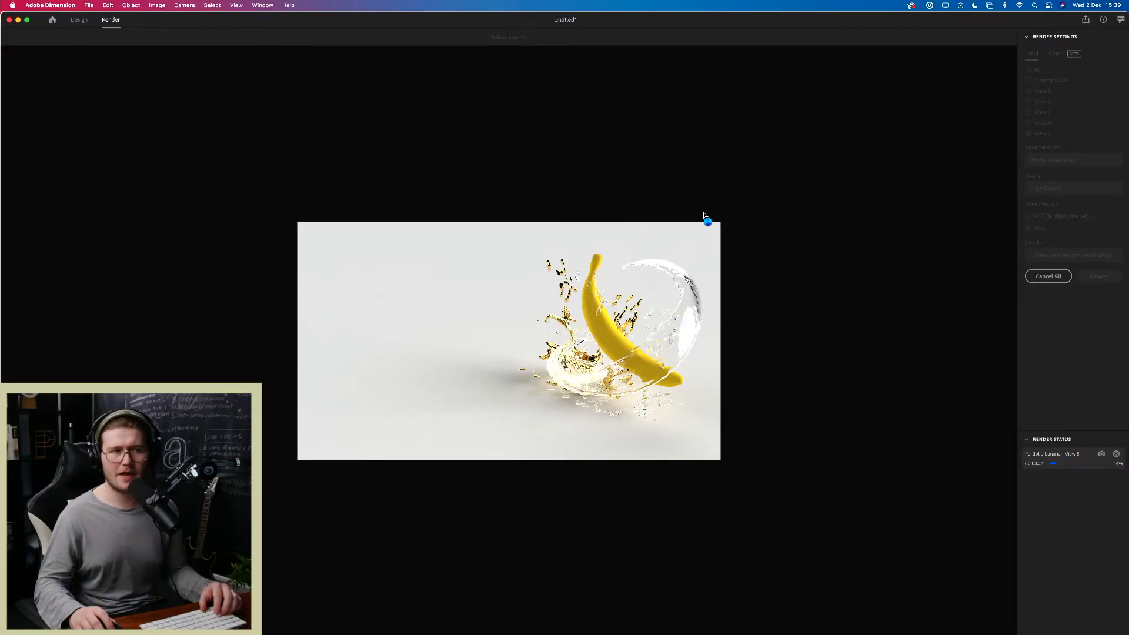
key("super+Tab")
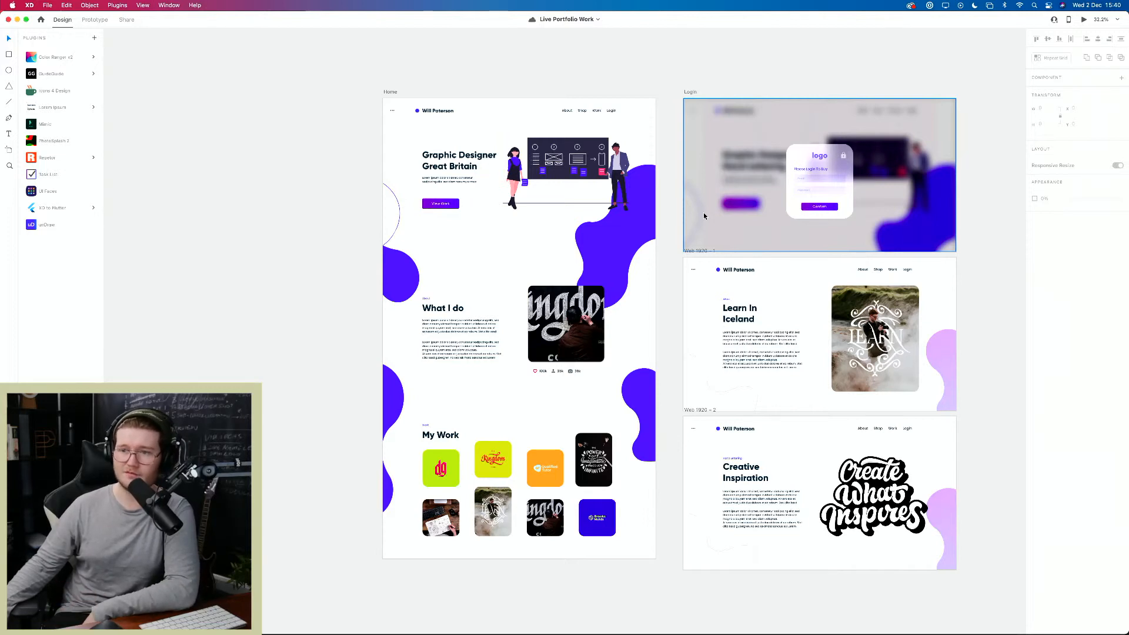
key("super+Tab")
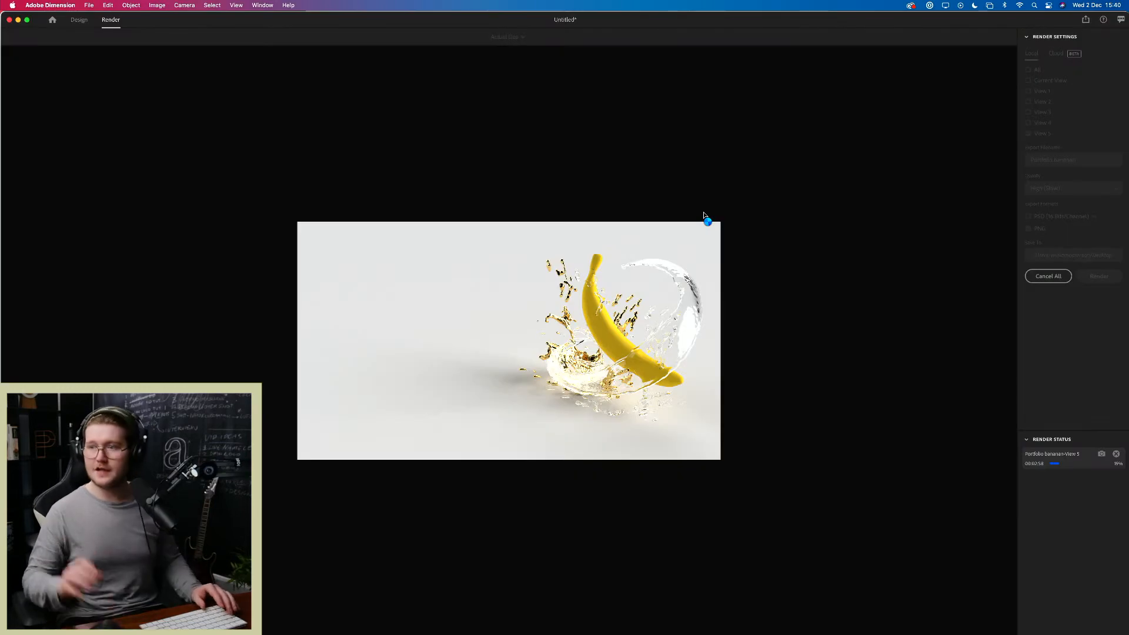
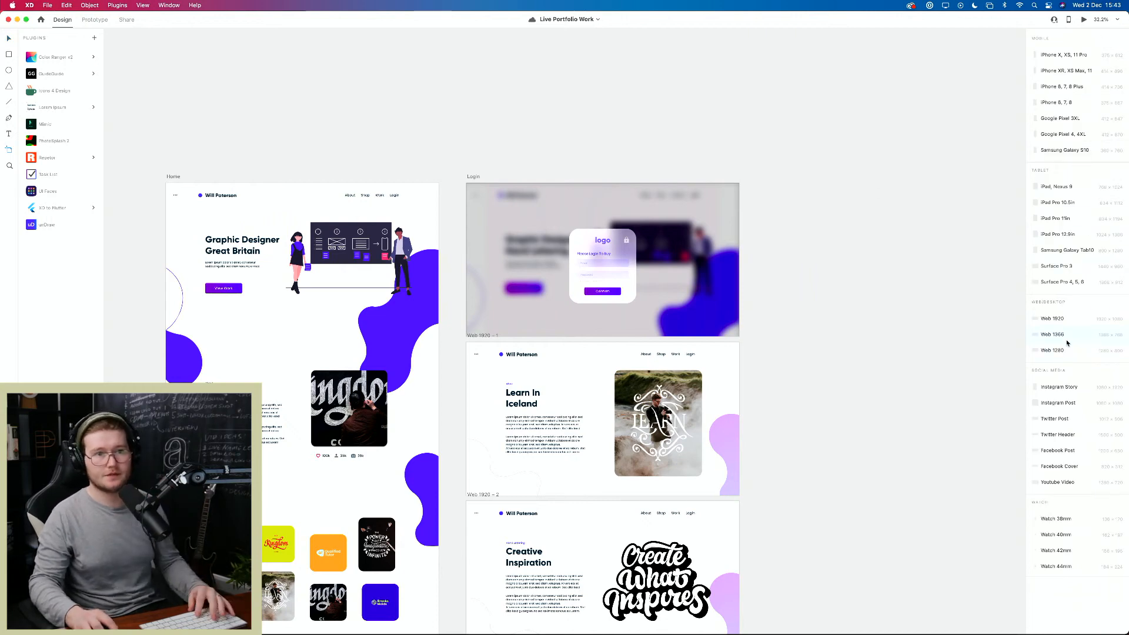
Step: Add a Web 1920 artboard beside the Login artboard in Adobe XD and name it 3D Page
left_click(1055, 318)
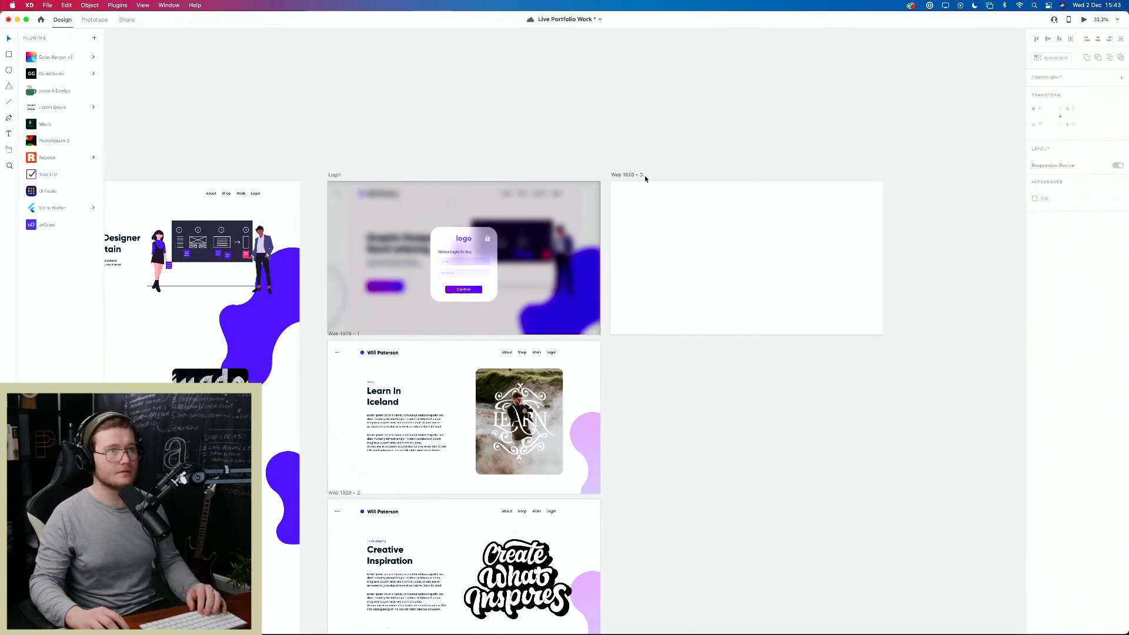
double_click(641, 175)
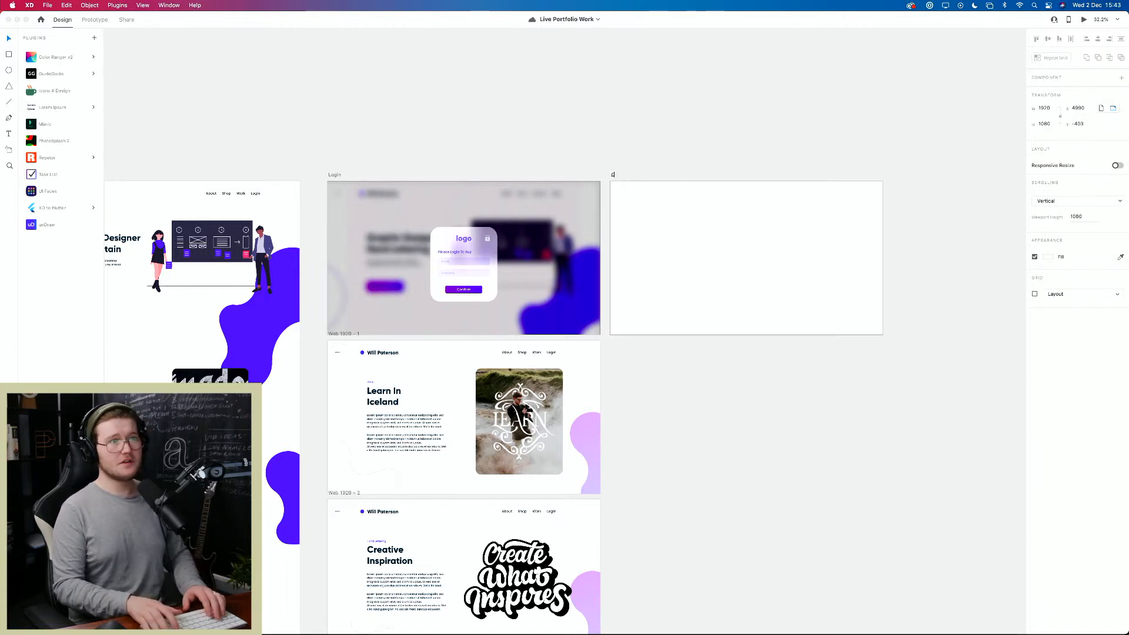
type("Page")
key("Return")
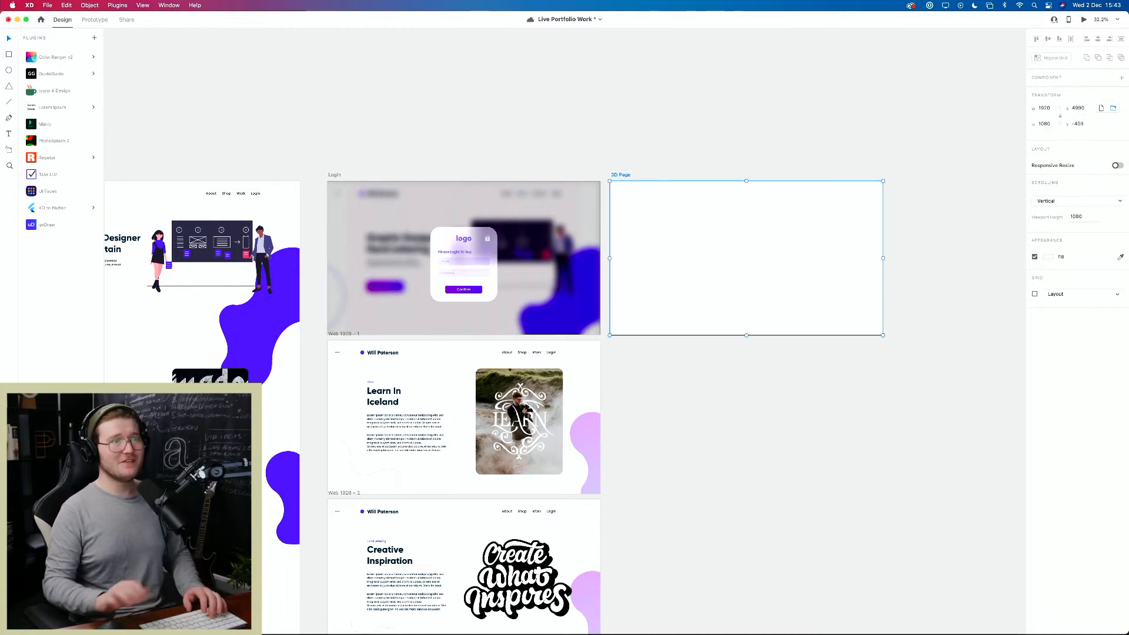
scroll(728, 410, "right", 1)
left_click(727, 410)
Step: Move the 3D Page artboard slightly closer to the Login artboard with their upper edges aligned
left_click_drag(687, 298, 489, 302)
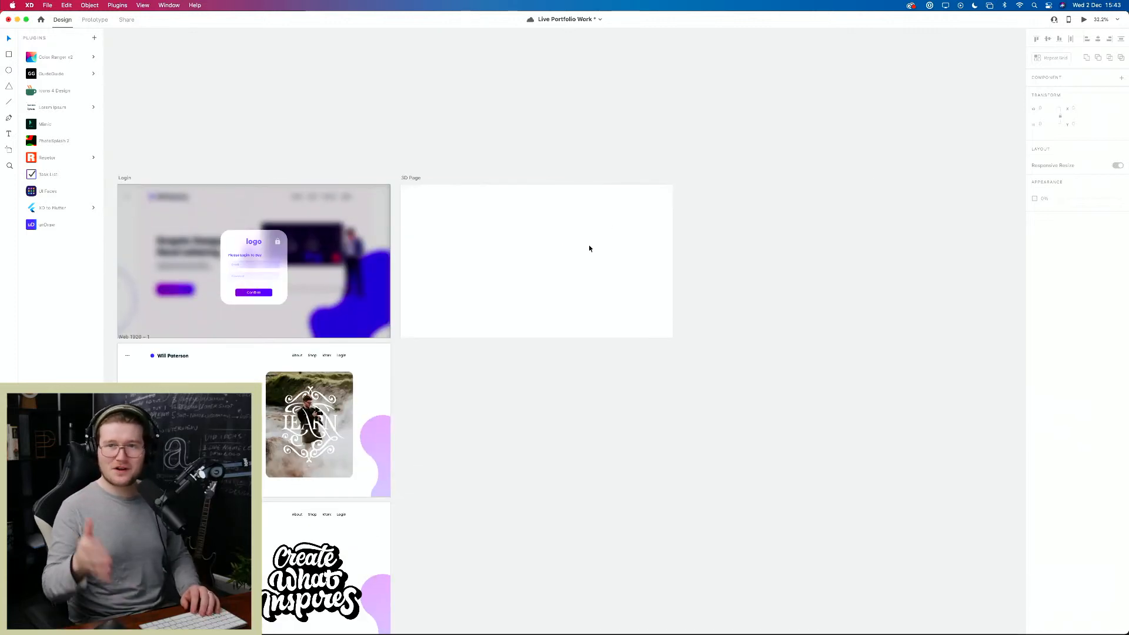
left_click(629, 270)
left_click(611, 249)
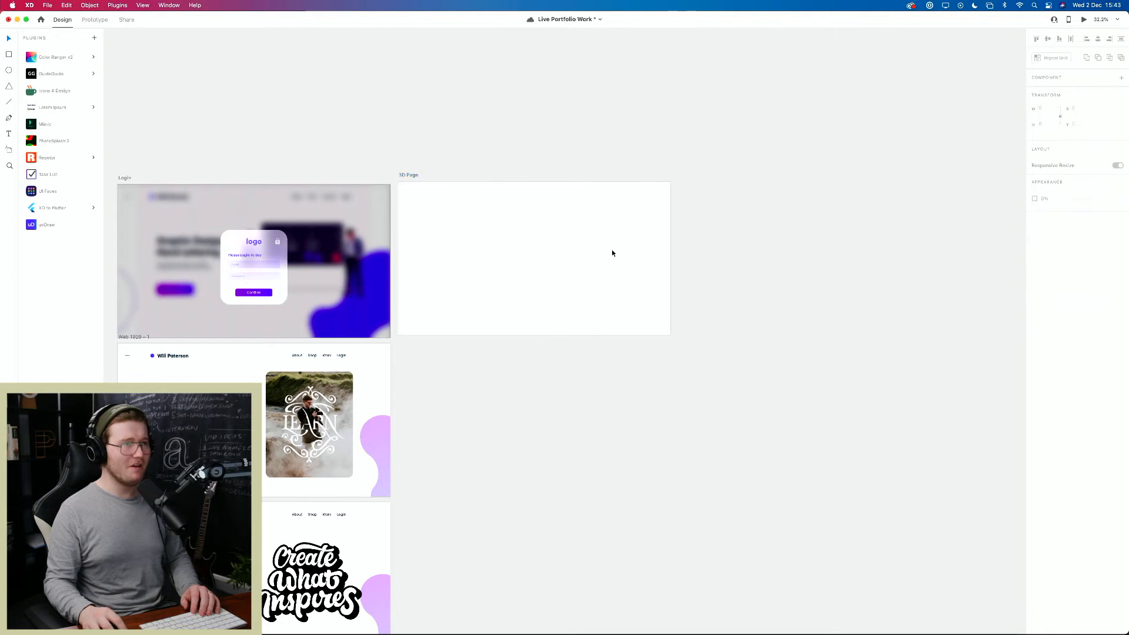
left_click_drag(581, 243, 576, 240)
left_click(705, 254)
left_click(549, 376)
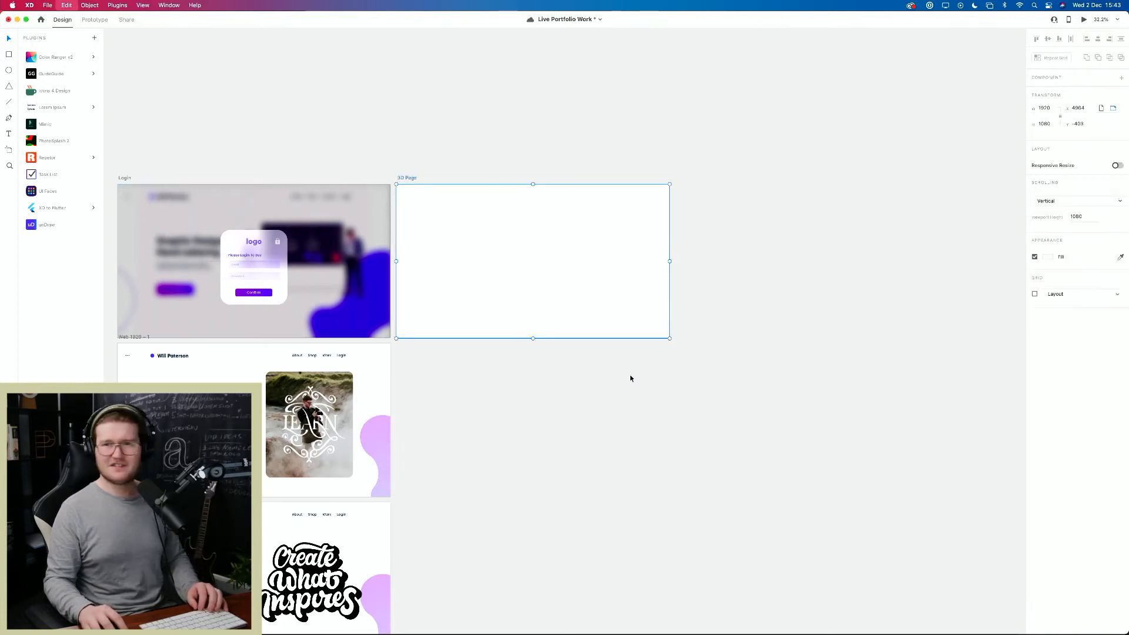
Step: Switch back to Dimension and reveal the finished View 5 render's PNG file in Finder
key("super+Tab")
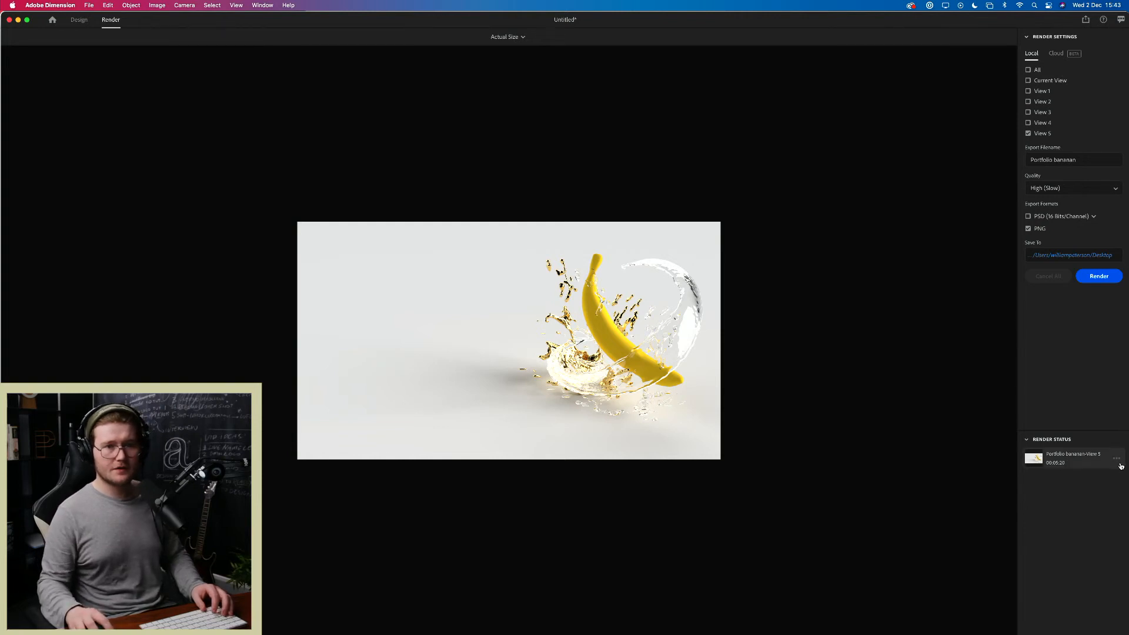
left_click(1120, 465)
left_click(1120, 475)
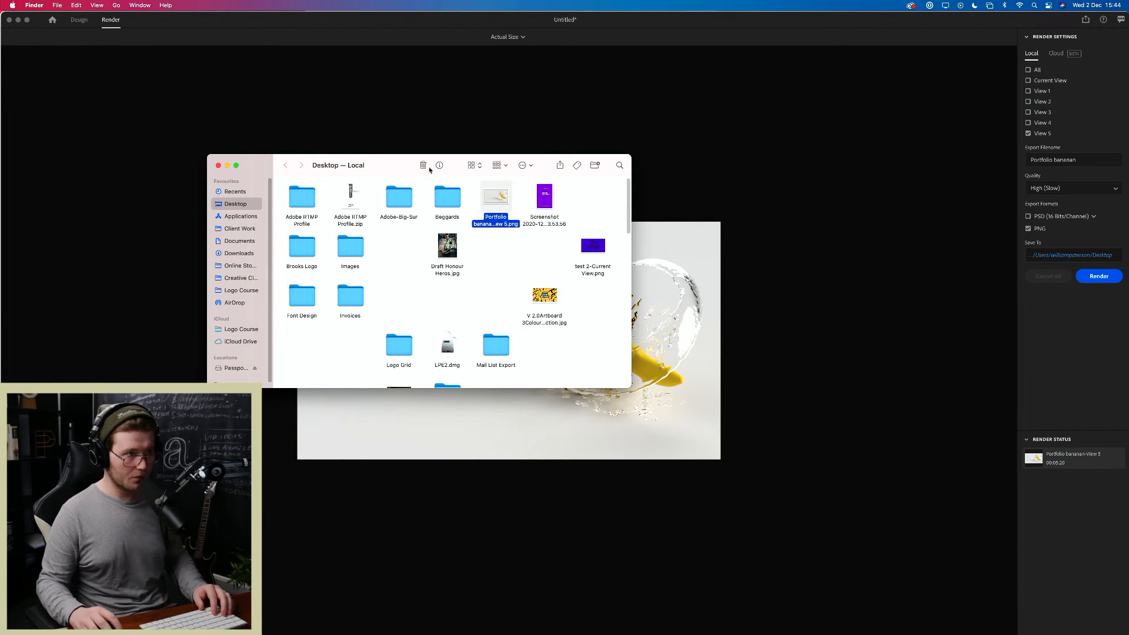
Step: Quit Dimension, saving the banana scene to the Desktop under the name Bannana
left_click_drag(429, 169, 588, 110)
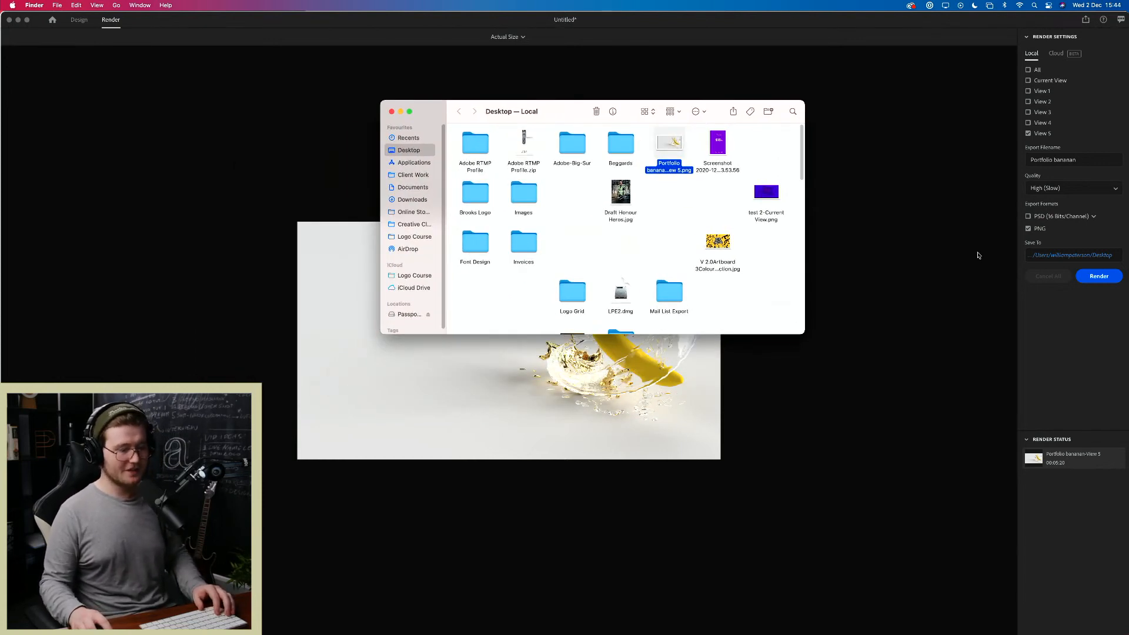
left_click(703, 277)
left_click_drag(563, 113, 603, 101)
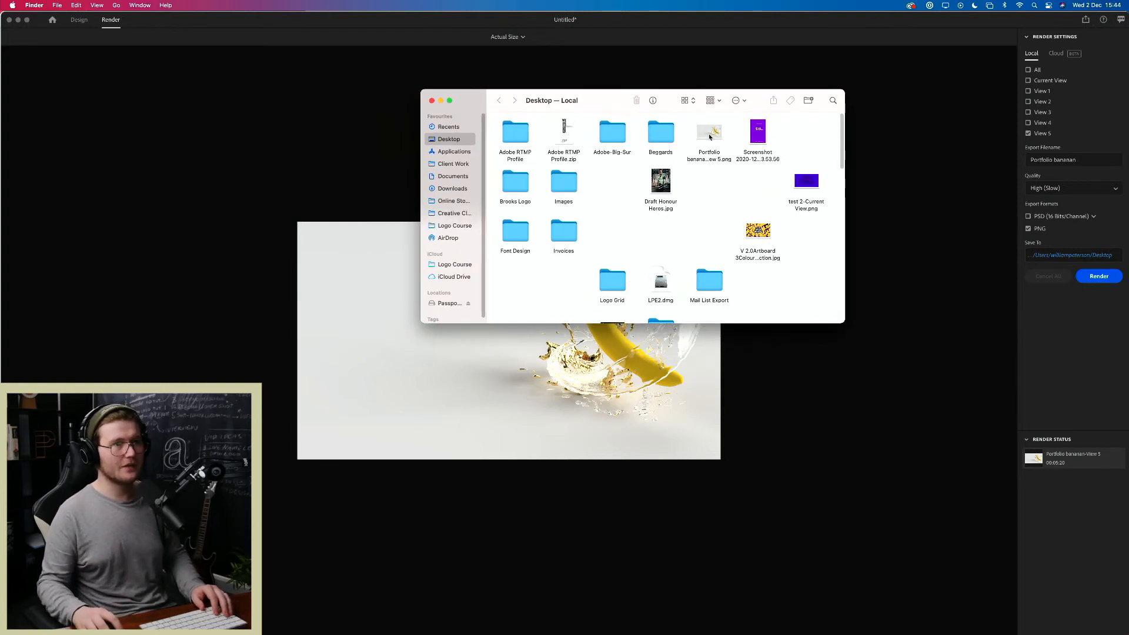
left_click(232, 366)
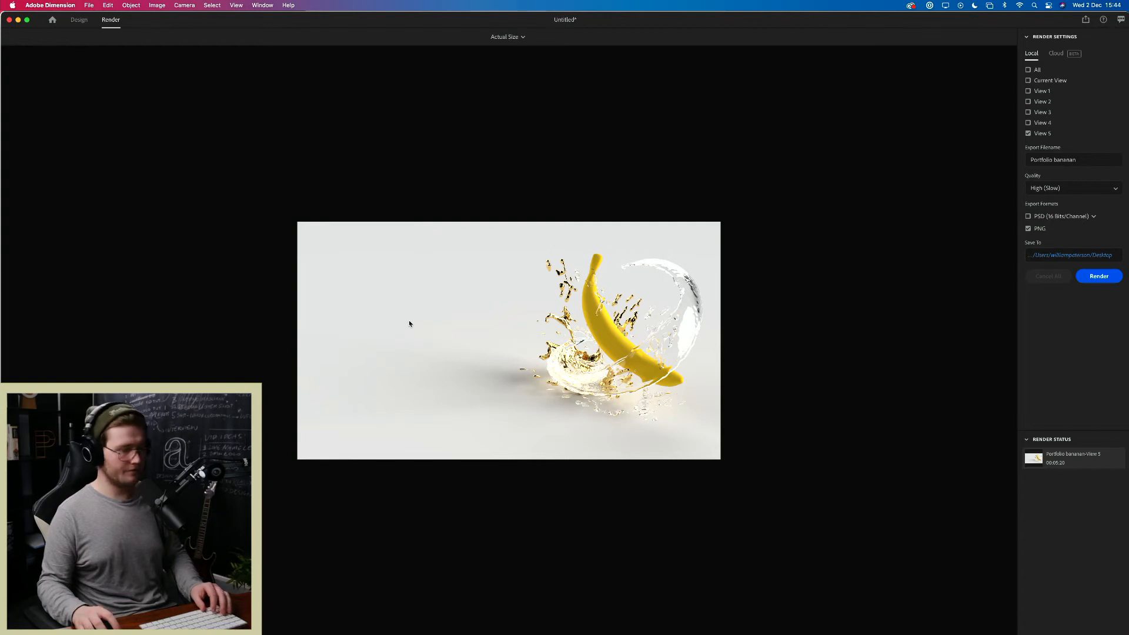
key("super+q")
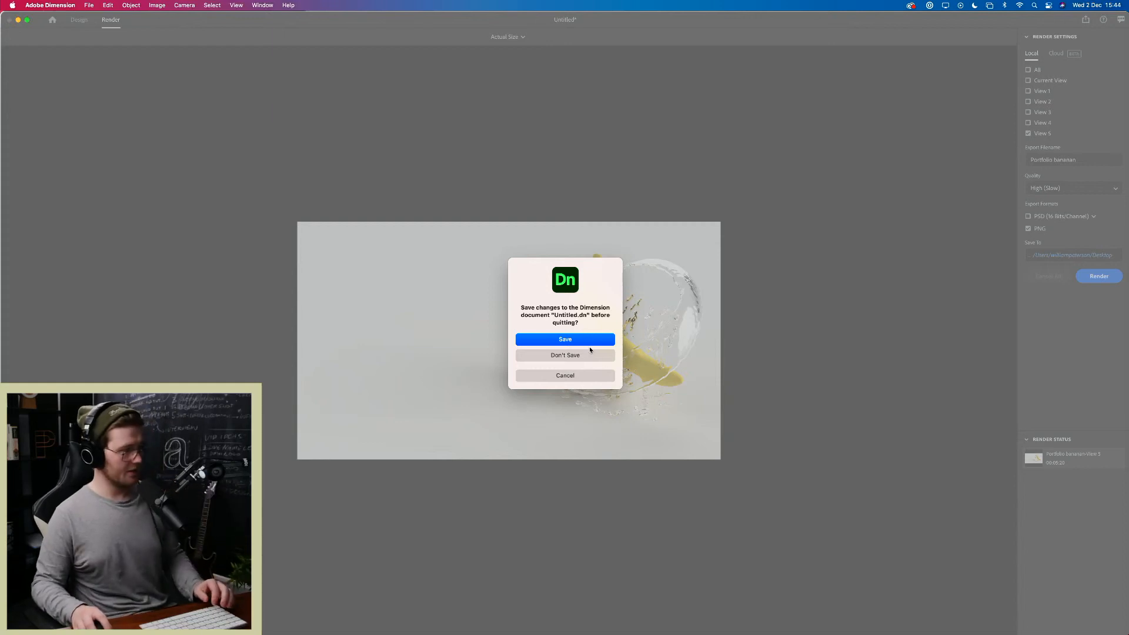
left_click(578, 340)
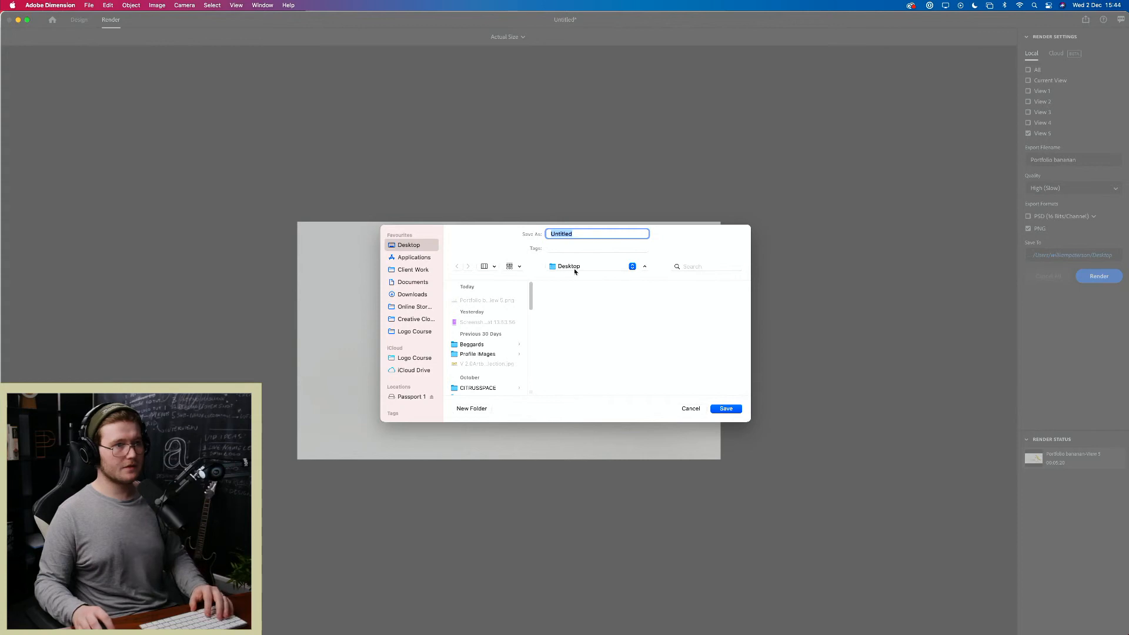
type("Bannana")
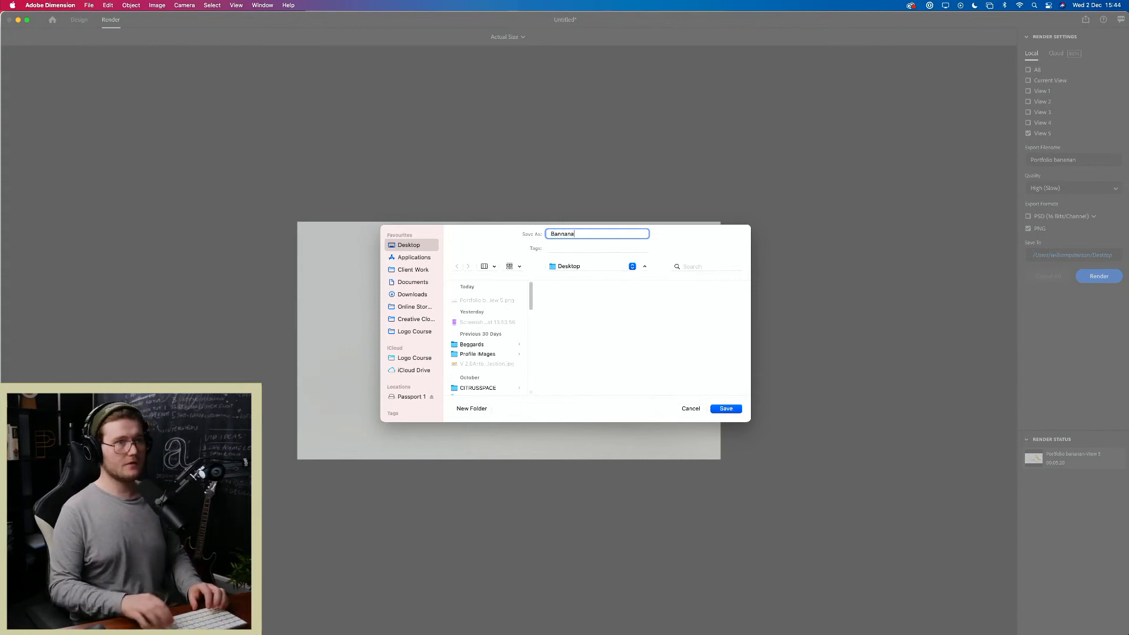
key("Return")
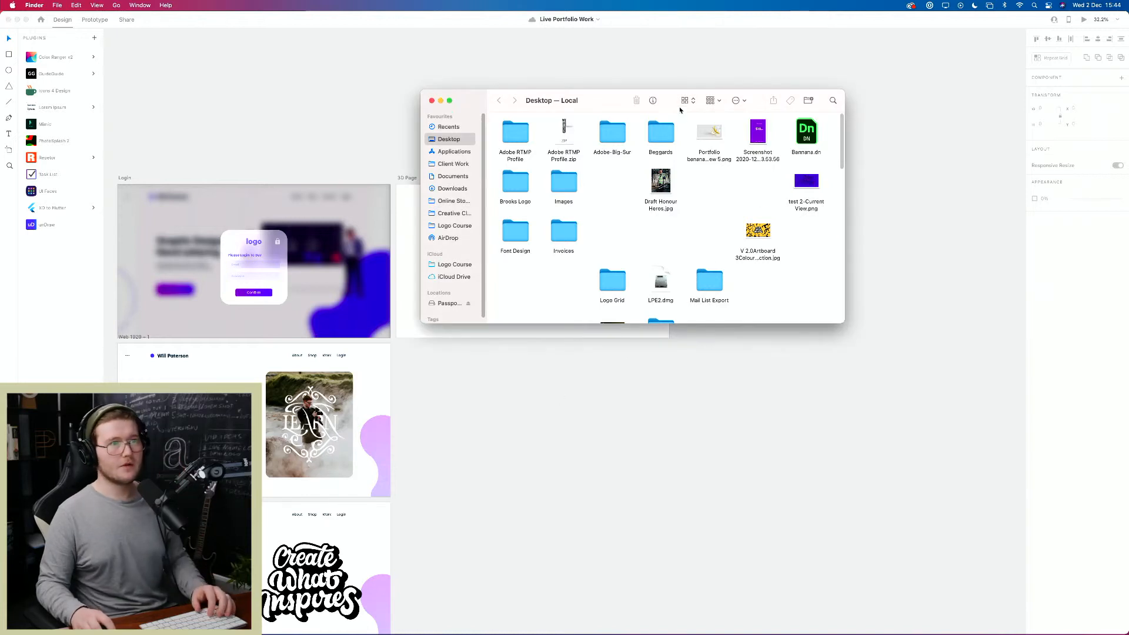
Step: Place the Portfolio bananan View 5 PNG from the Desktop onto the 3D Page artboard in Adobe XD, filling the artboard
left_click_drag(619, 97, 863, 52)
left_click_drag(953, 84, 561, 284)
left_click(768, 411)
key("super+1")
left_click_drag(663, 194, 717, 395)
scroll(720, 390, "down", 5)
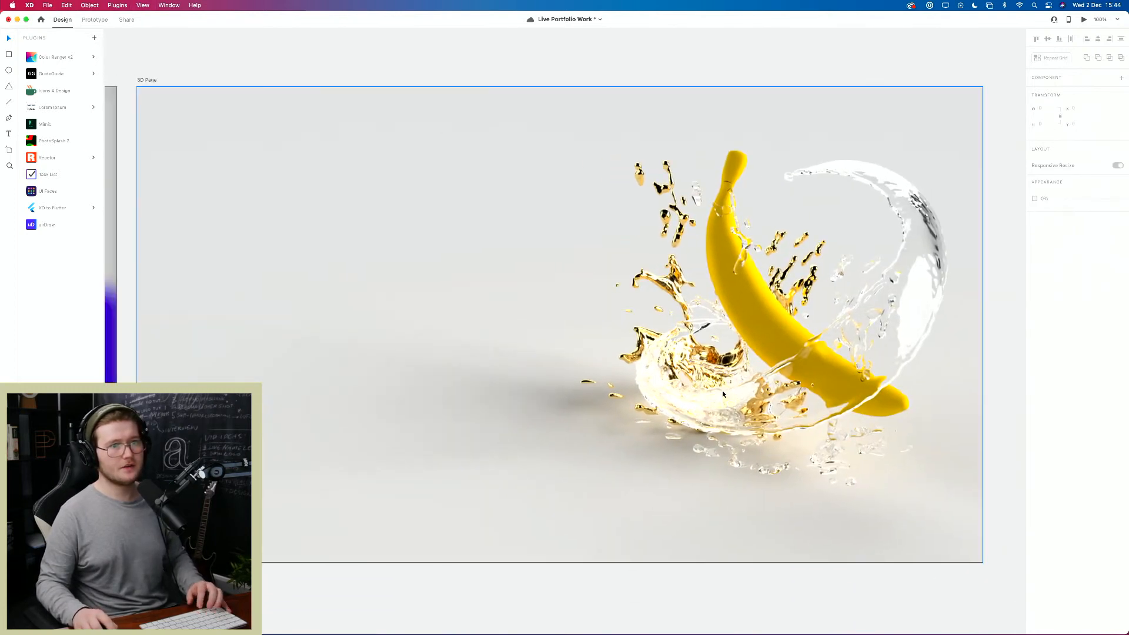
scroll(719, 390, "up", 3)
left_click(640, 367)
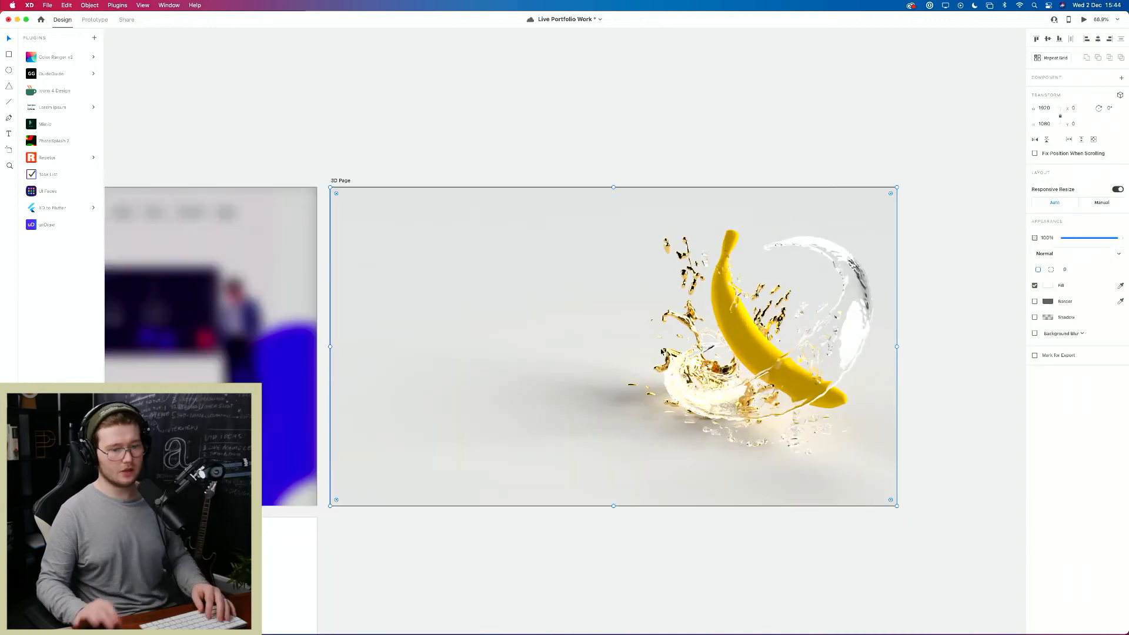
Step: Examine the banana render on the 3D Page artboard up close and alongside the other portfolio artboards
scroll(676, 347, "right", 5)
scroll(701, 331, "left", 5)
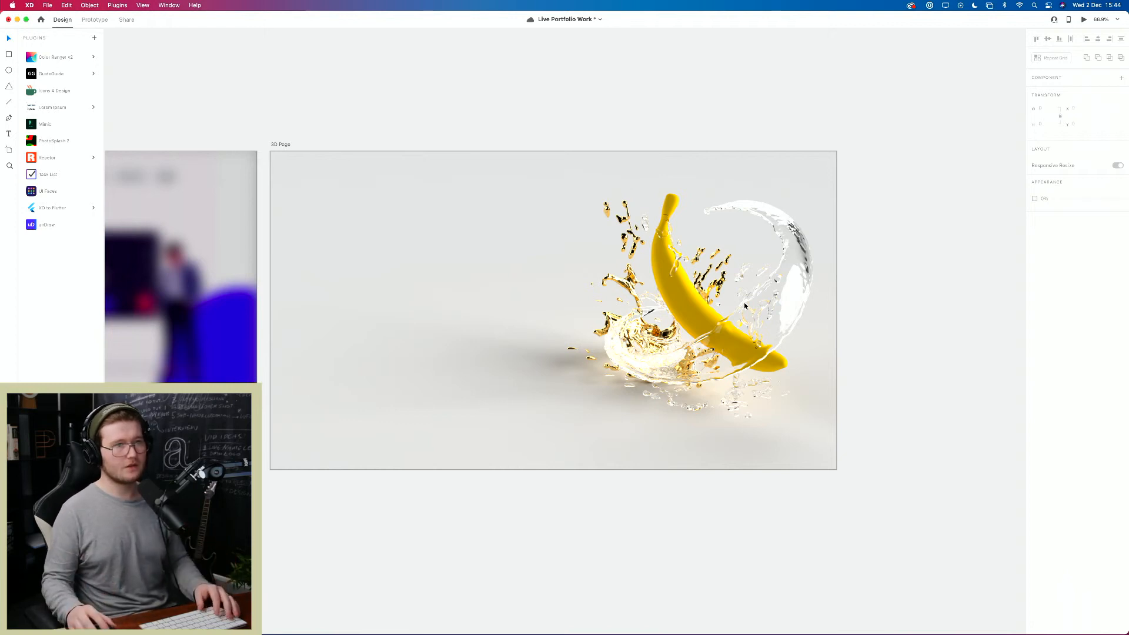
key("super+equal")
key("super+minus")
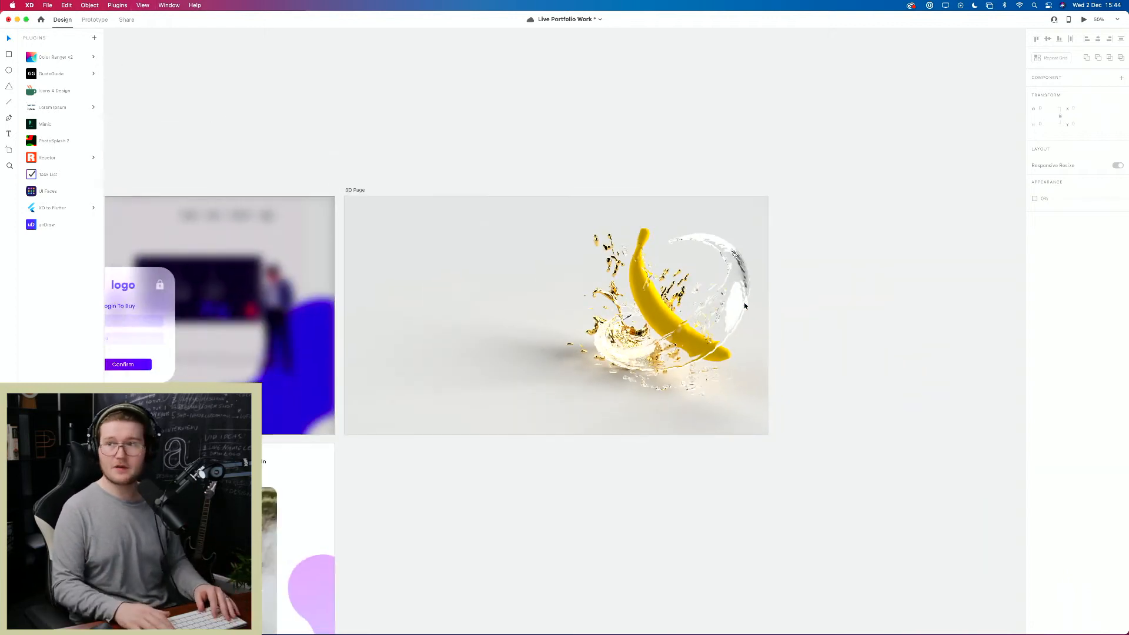
key("super+minus")
key("super+minus")
key("super+minus")
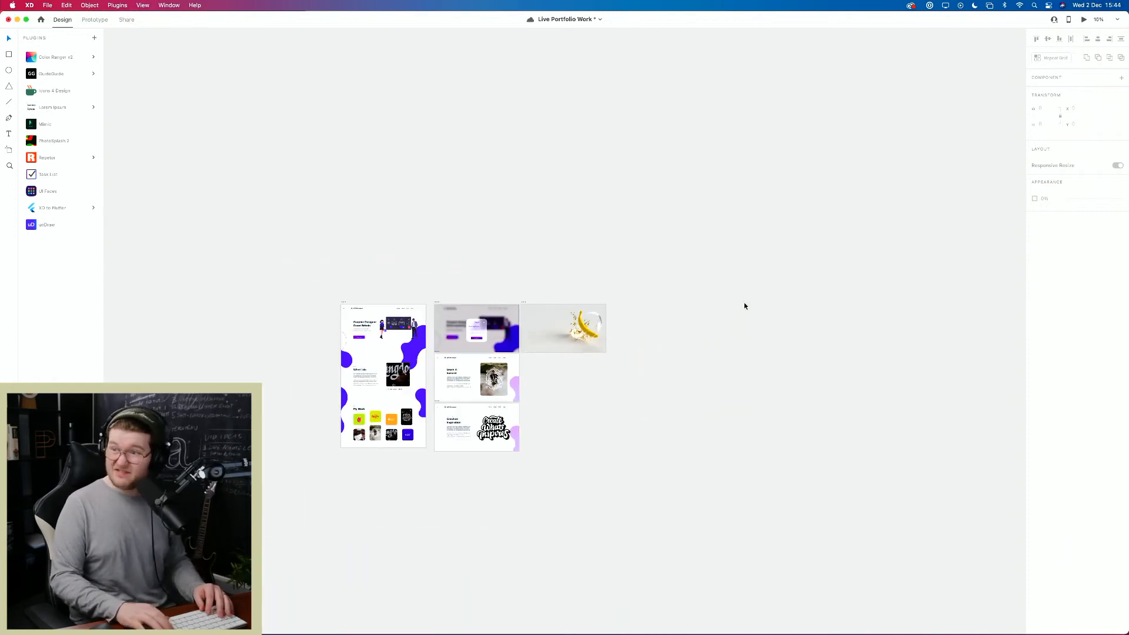
key("super+equal")
key("super+equal")
key("super+equal")
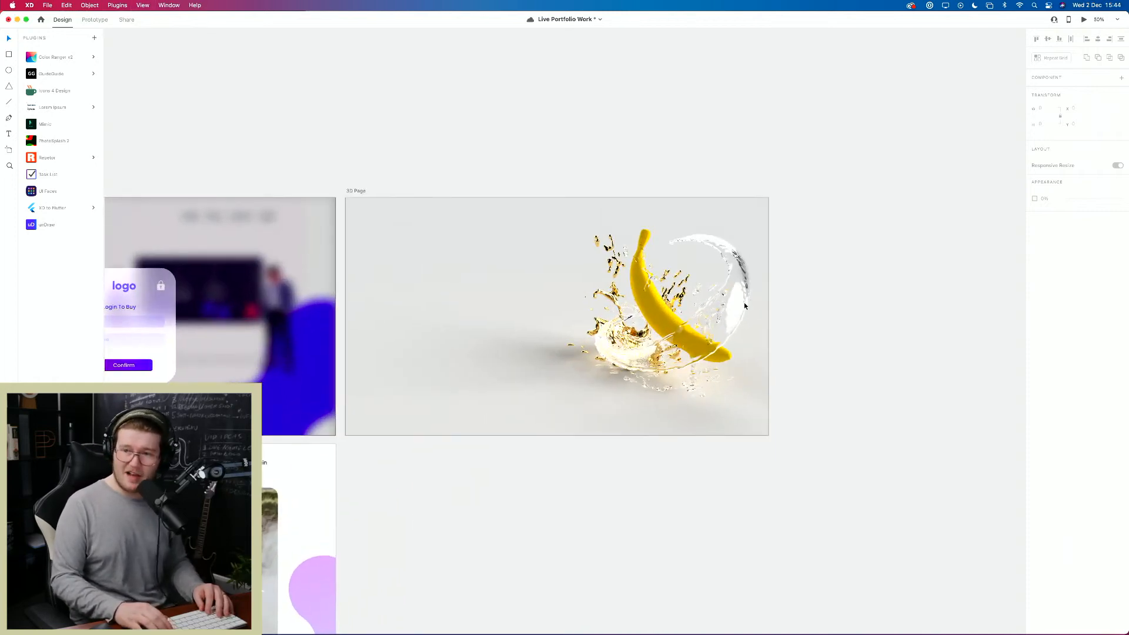
key("super+equal")
left_click_drag(485, 268, 578, 272)
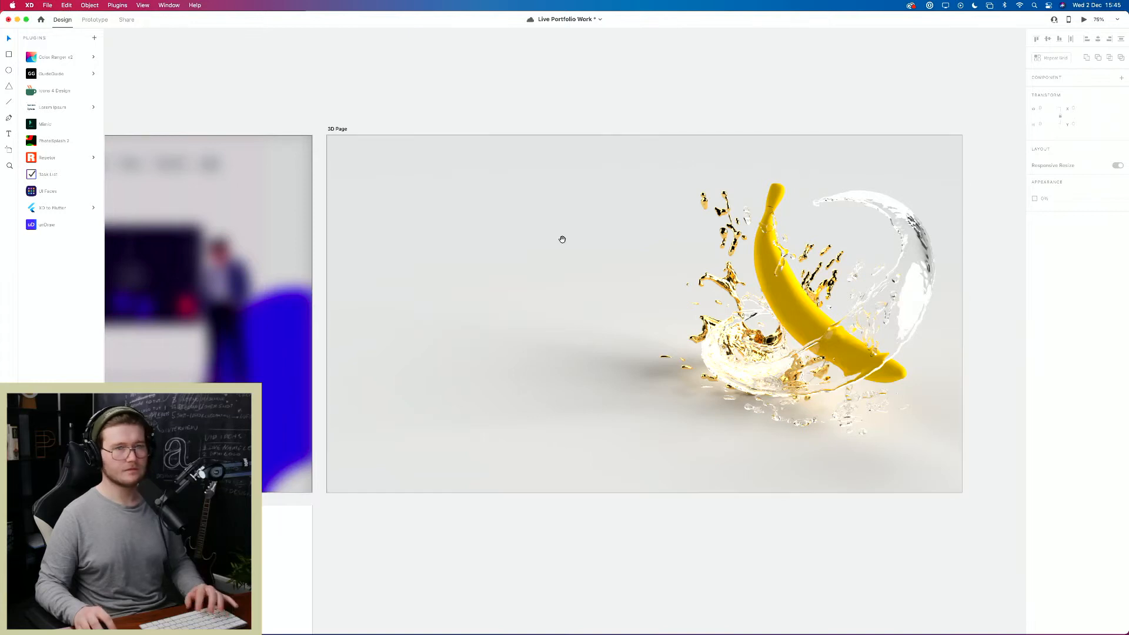
left_click_drag(668, 276, 588, 224)
left_click(613, 287)
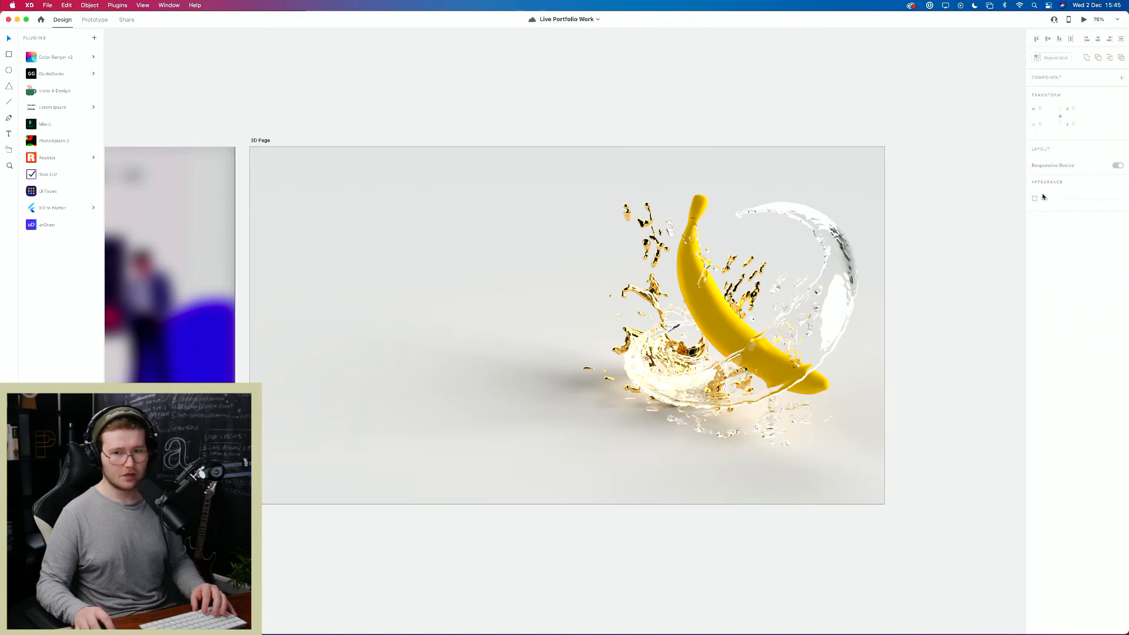
left_click_drag(599, 324, 670, 308)
scroll(669, 310, "down", 5)
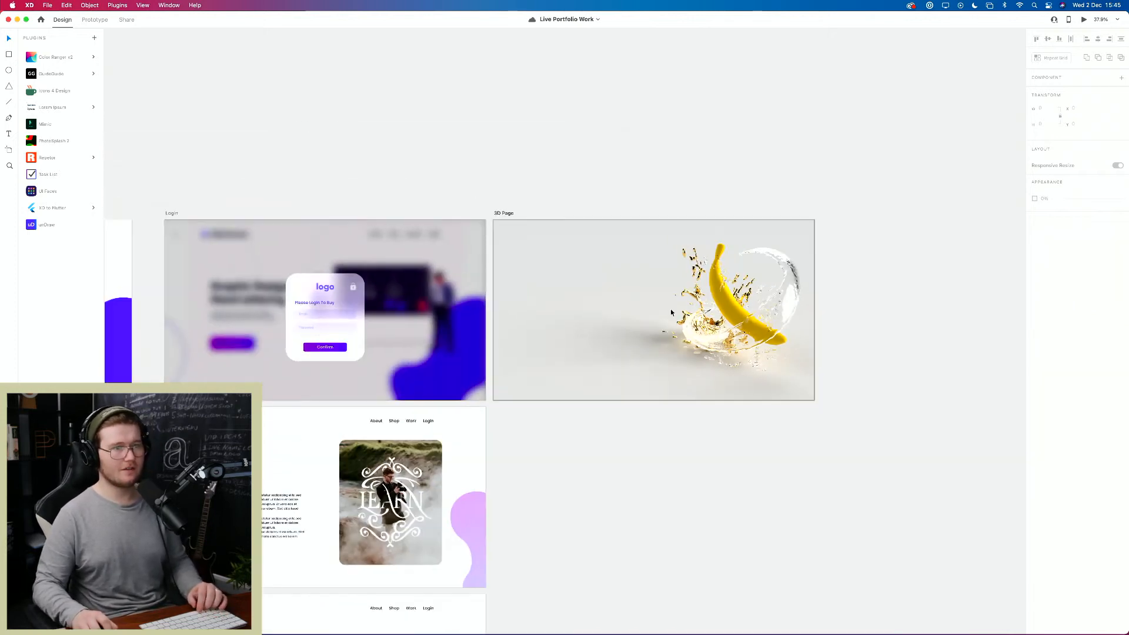
left_click_drag(595, 302, 481, 295)
scroll(498, 292, "up", 3)
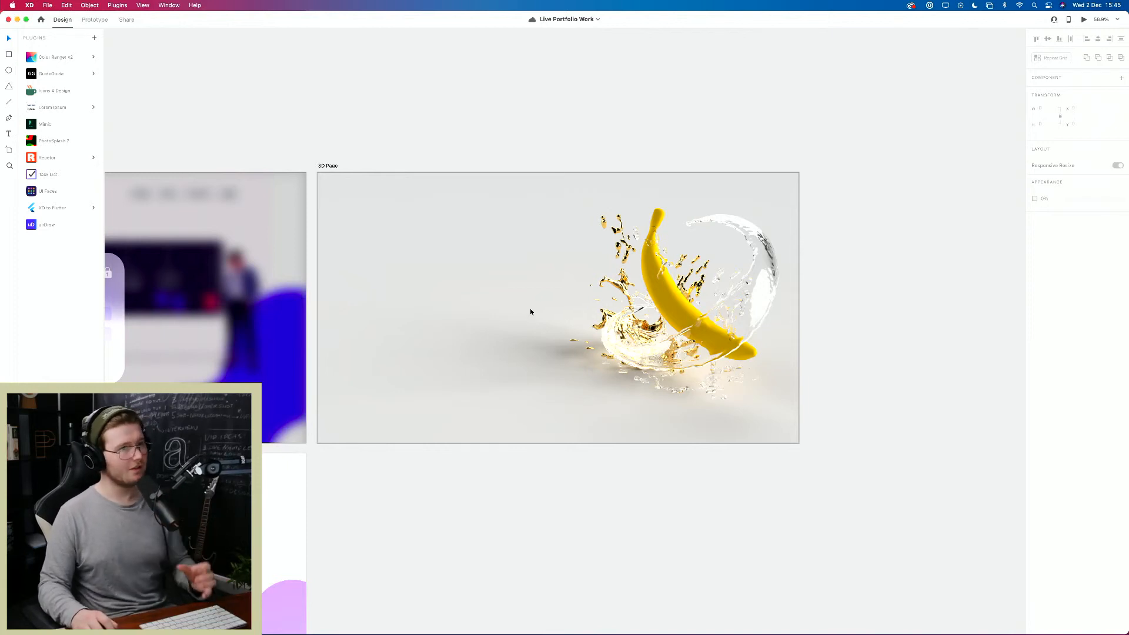
left_click(565, 240)
left_click_drag(496, 280, 622, 290)
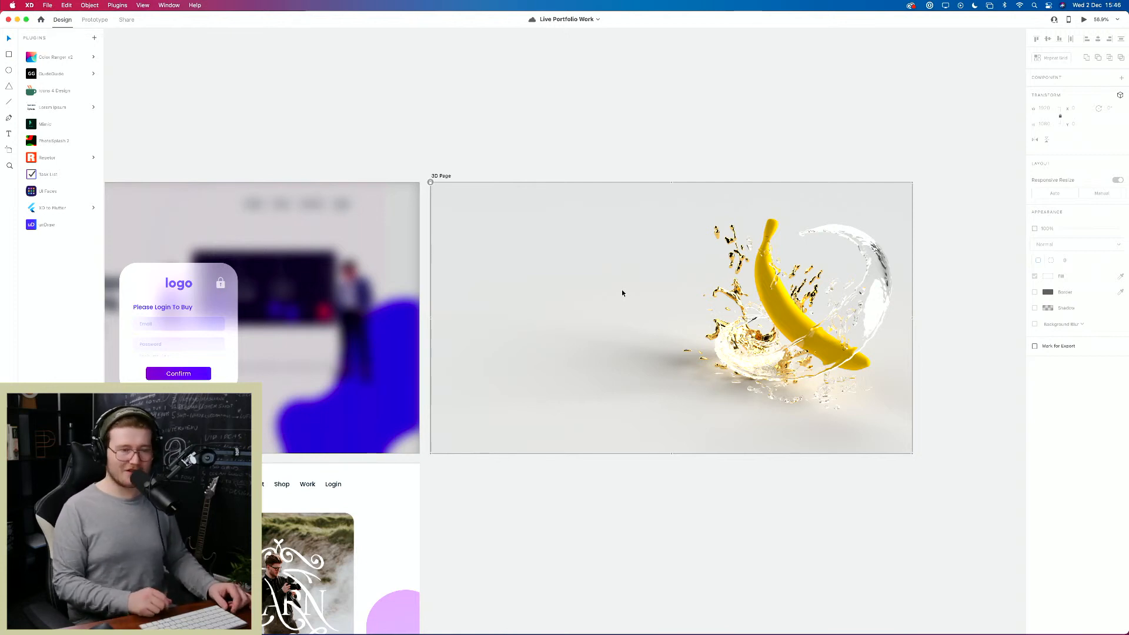
key("Escape")
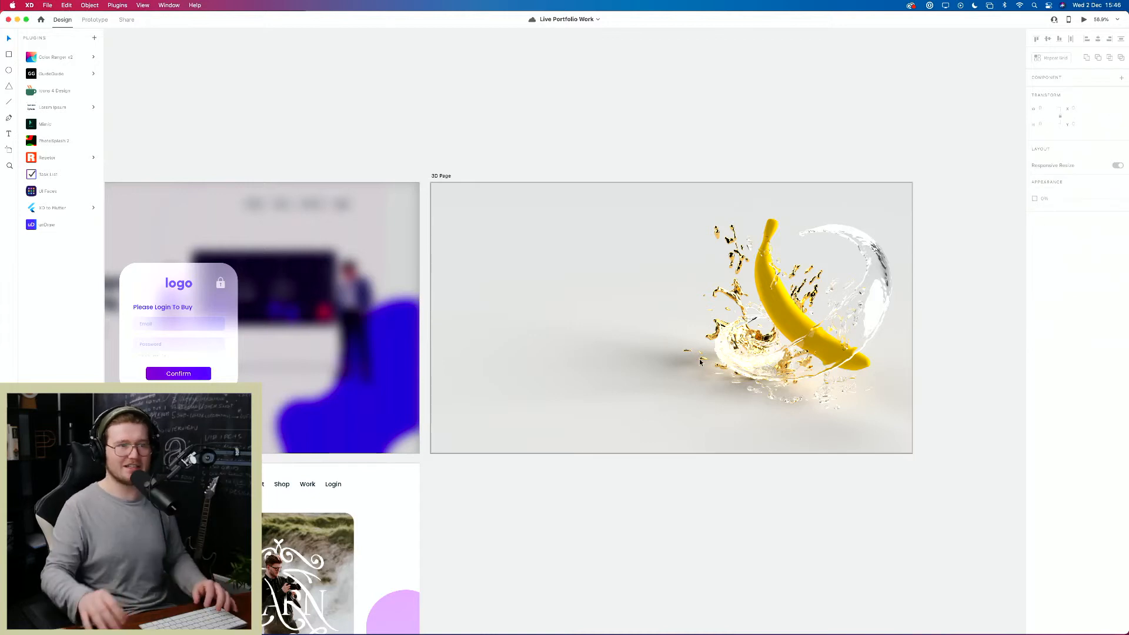
Step: Show the column layout grid on the 3D Page artboard
scroll(699, 361, "right", 3)
scroll(602, 373, "up", 3)
scroll(565, 339, "up", 3)
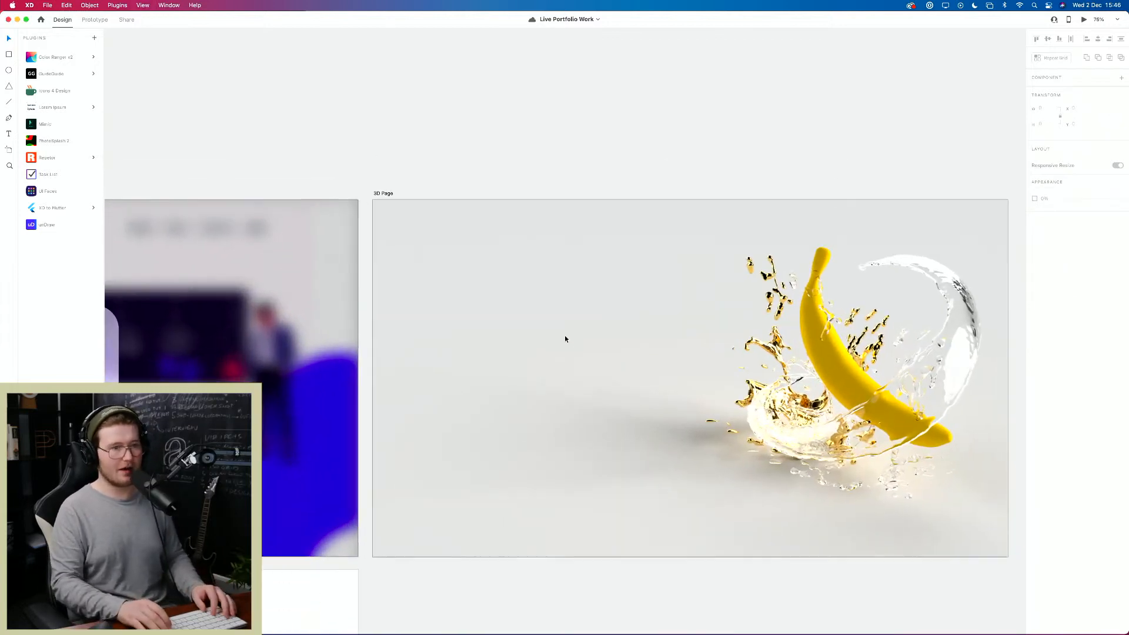
scroll(529, 305, "down", 2)
scroll(529, 306, "right", 2)
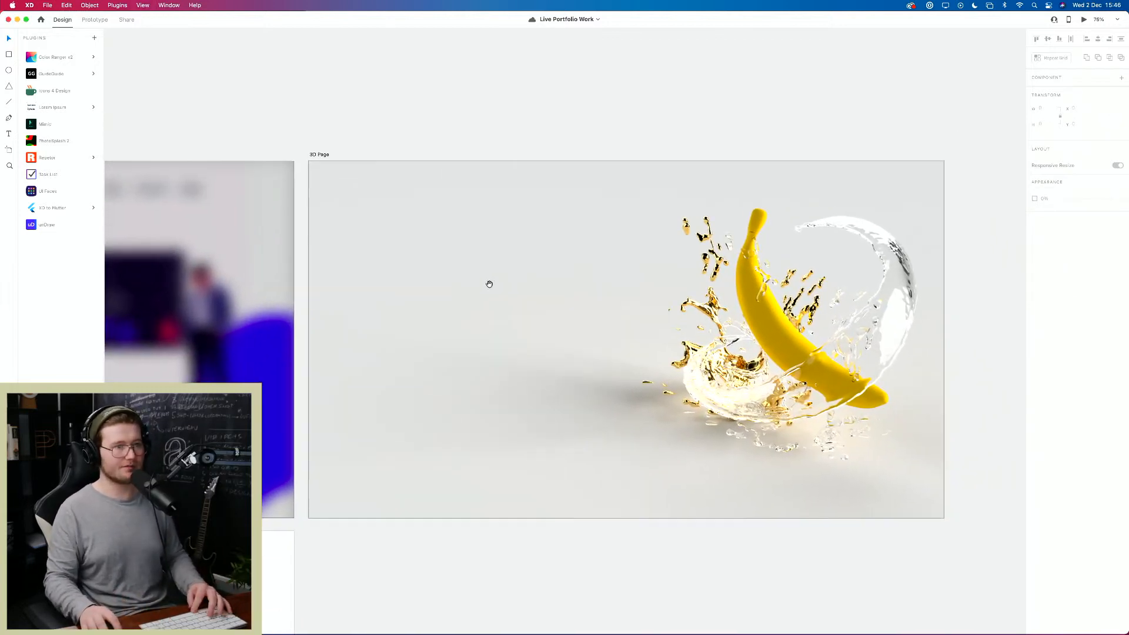
left_click(319, 154)
key("super+shift+apostrophe")
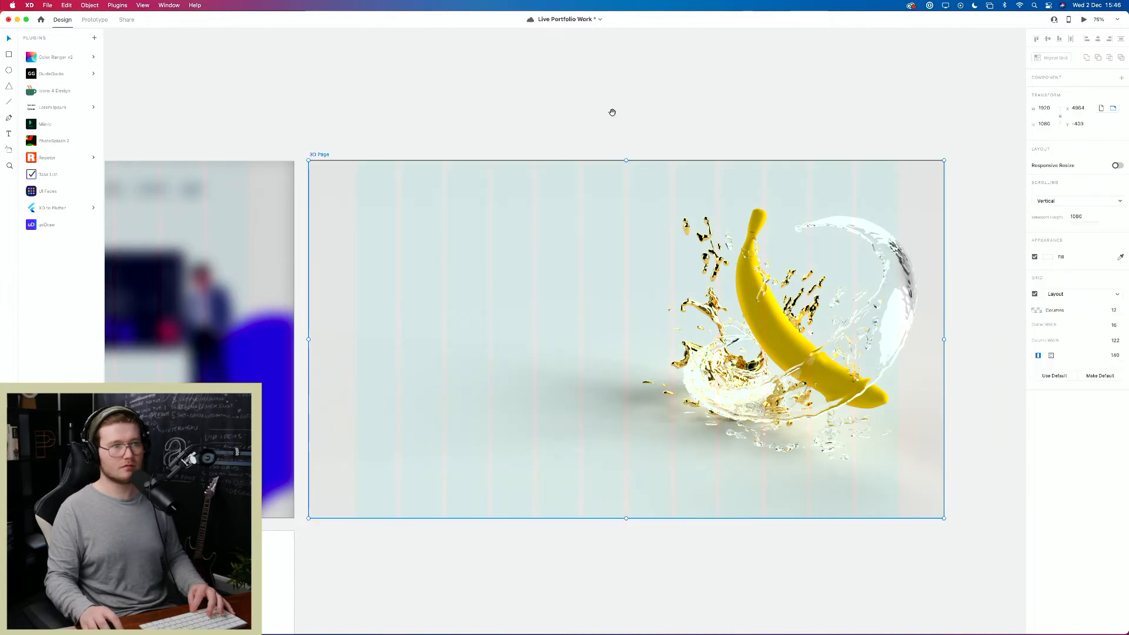
scroll(645, 116, "left", 2)
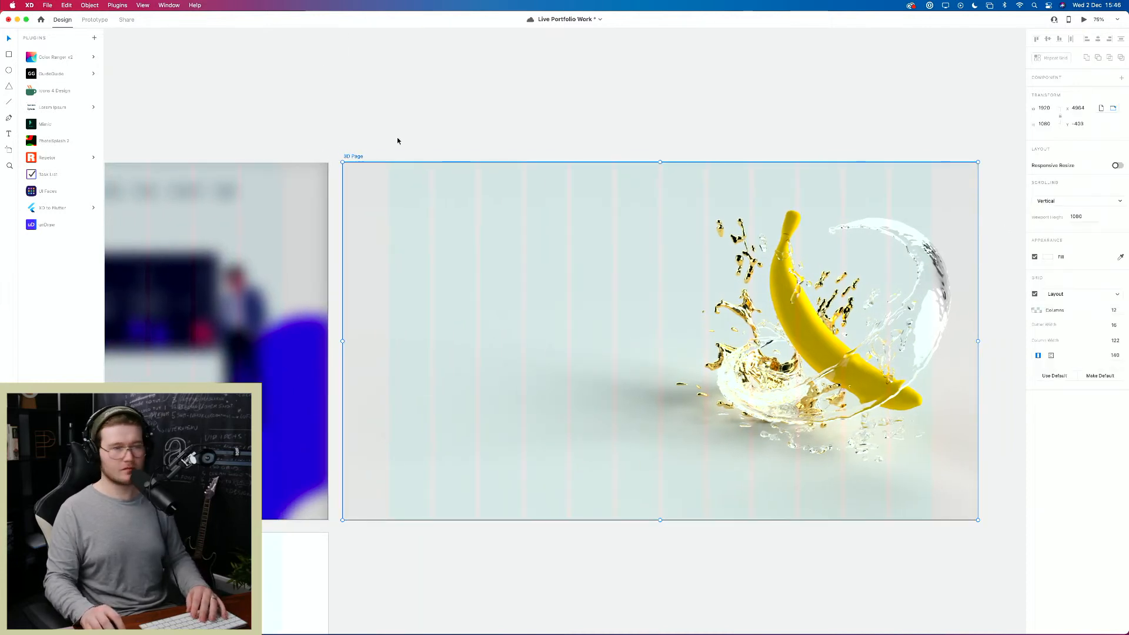
Step: Copy the Work label and Learn In Iceland heading from the Web 1920 – 1 artboard onto the empty side of 3D Page
scroll(496, 192, "left", 5)
scroll(635, 182, "down", 5)
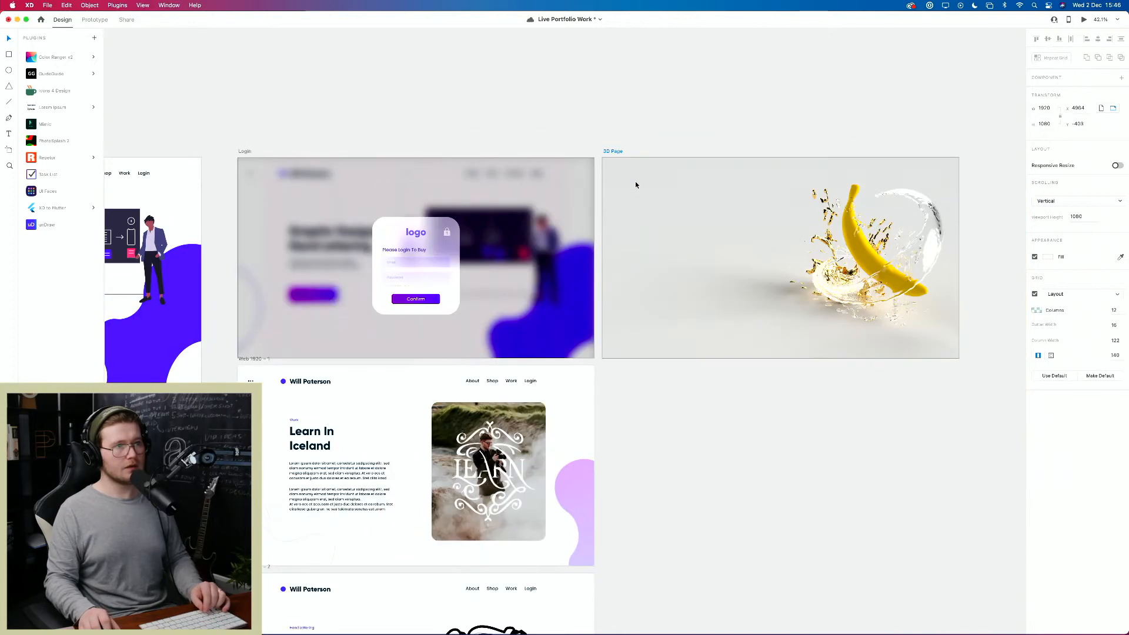
scroll(296, 392, "right", 3)
left_click_drag(112, 417, 229, 564)
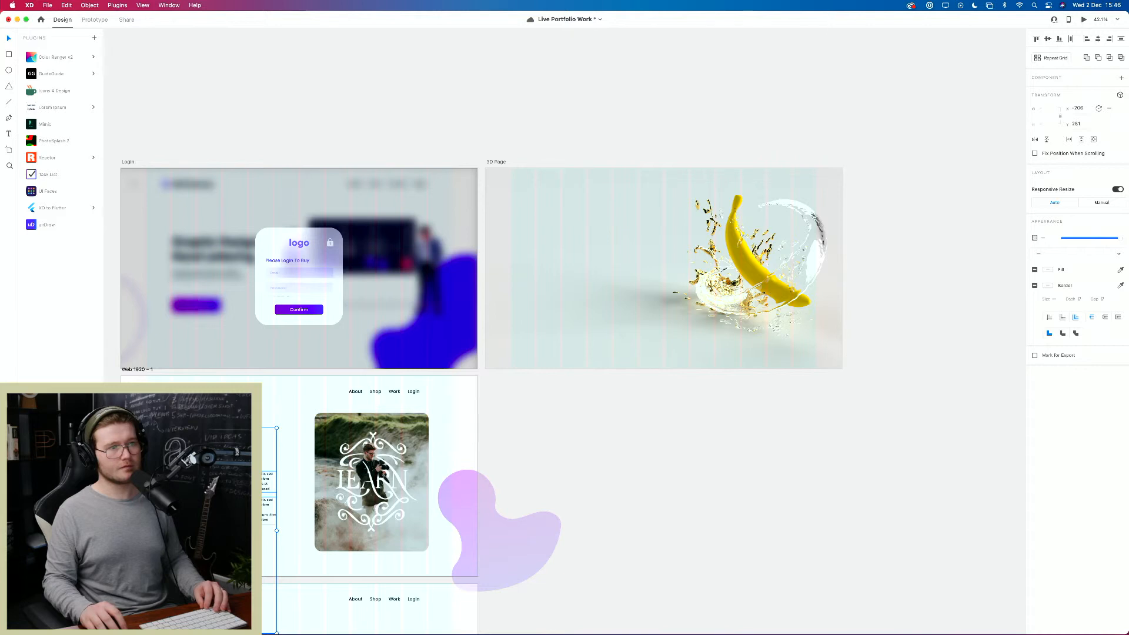
key("Escape")
left_click(196, 445)
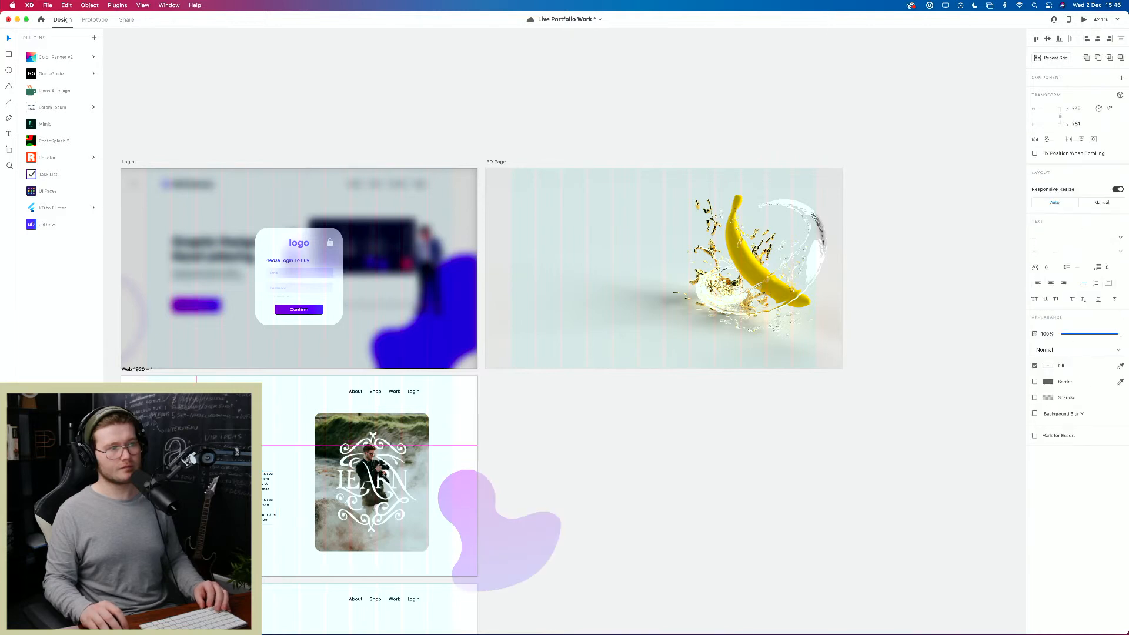
left_click_drag(197, 445, 568, 235)
scroll(573, 260, "up", 3)
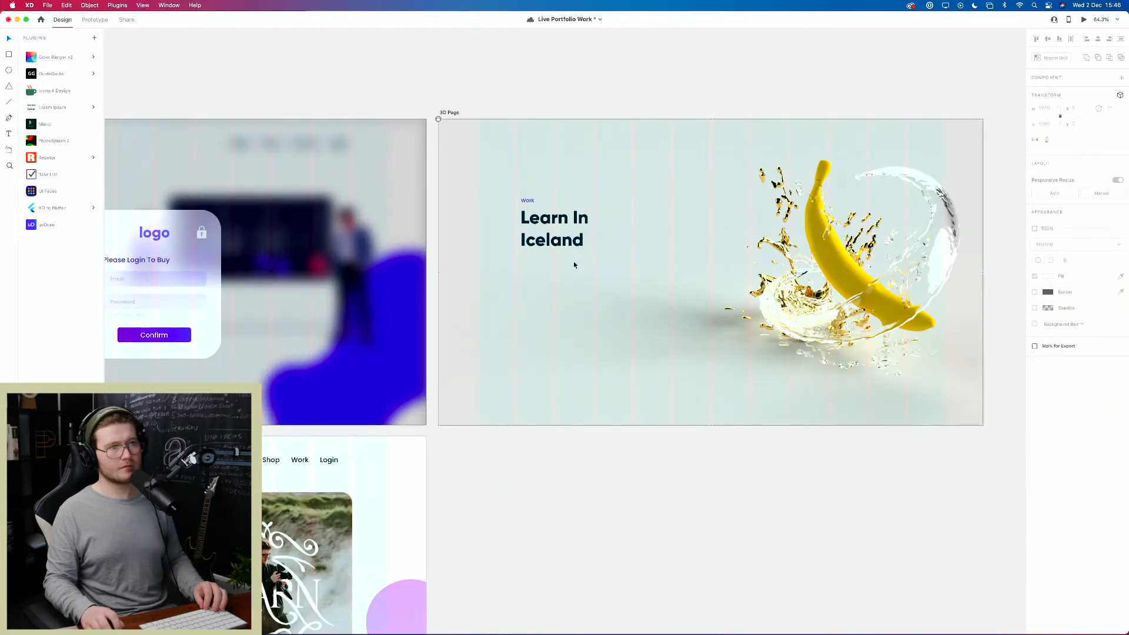
Step: Align the Work label and the Learn In Iceland heading with the starting edge of the second grid column on 3D Page
scroll(574, 265, "up", 2)
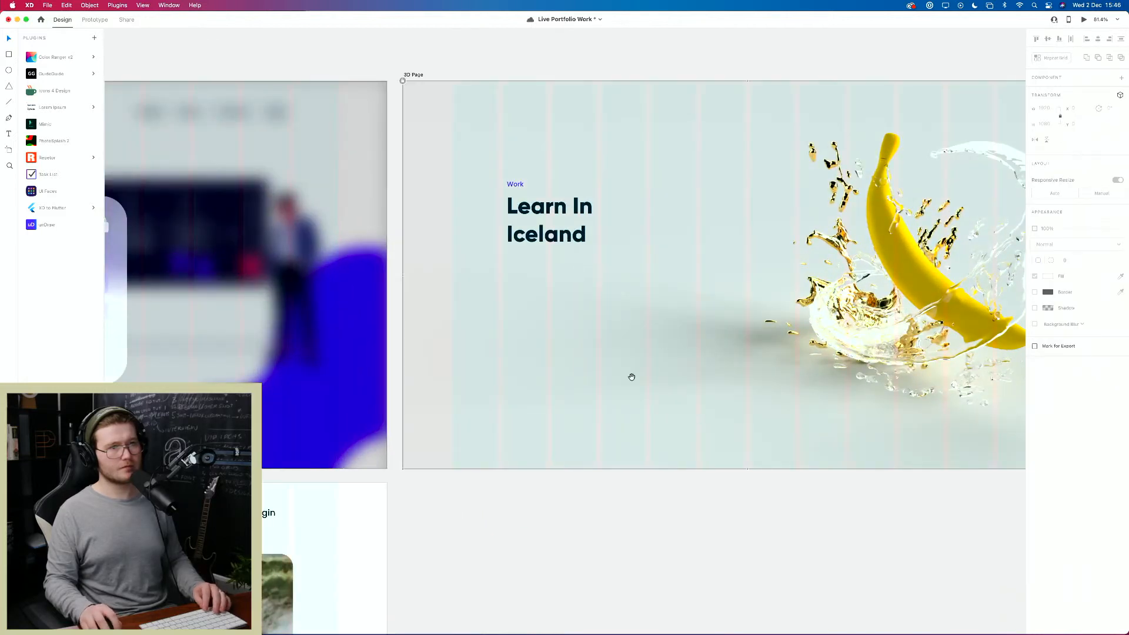
scroll(630, 378, "right", 3)
scroll(630, 378, "up", 3)
left_click_drag(529, 355, 392, 272)
left_click(486, 249)
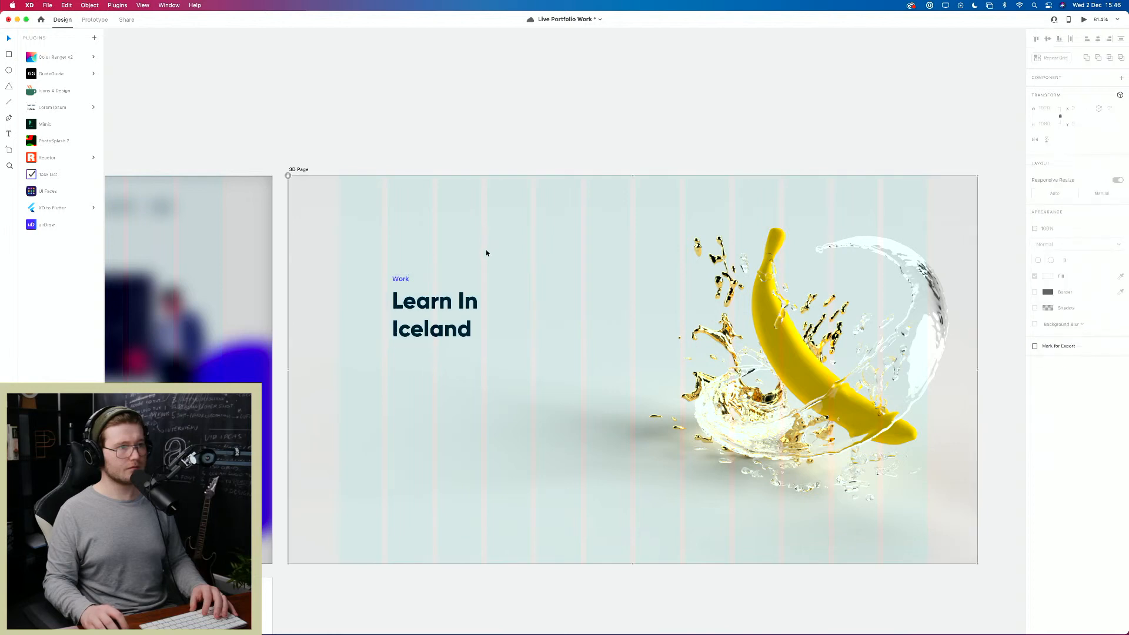
left_click_drag(444, 312, 442, 314)
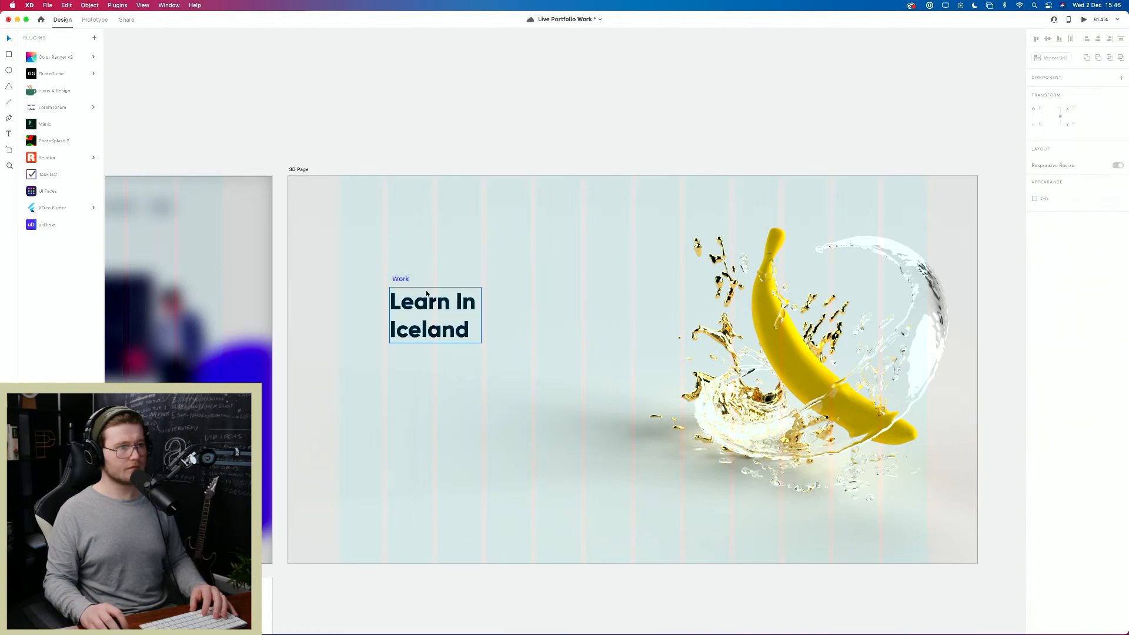
left_click(402, 278)
left_click_drag(403, 276, 399, 277)
left_click(448, 250)
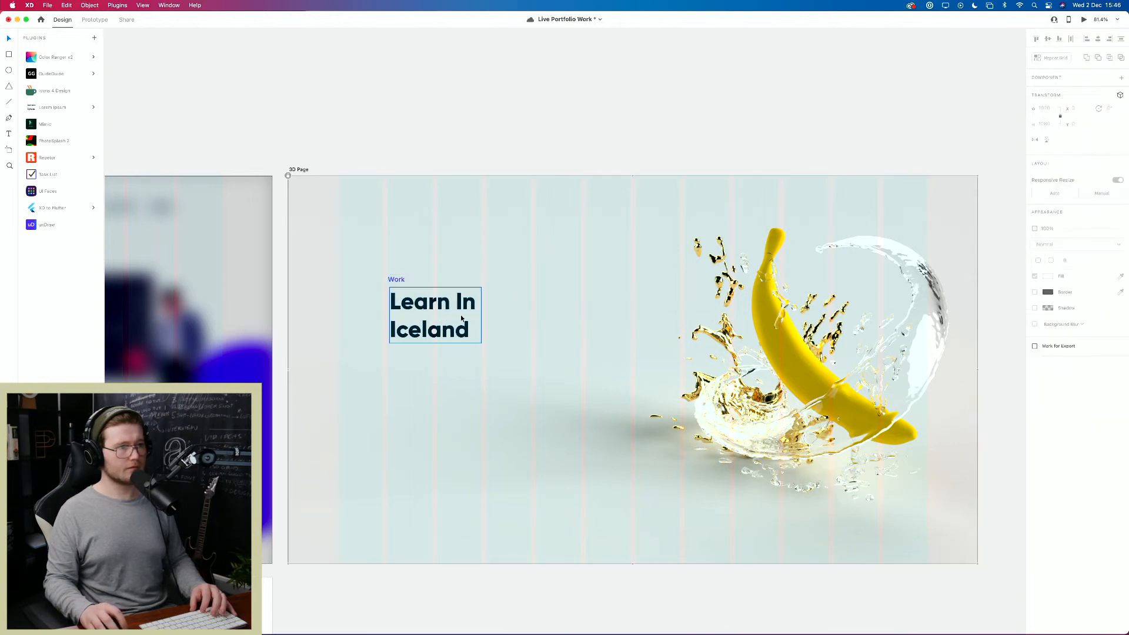
left_click_drag(442, 312, 438, 313)
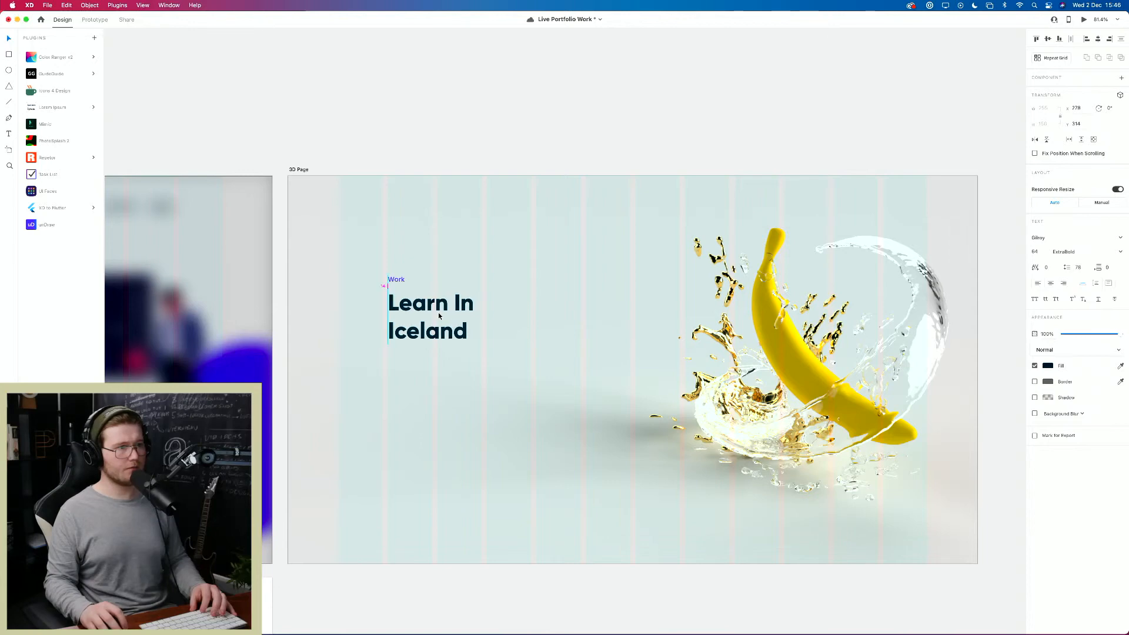
left_click(532, 335)
Step: Replace the Learn In Iceland heading on 3D Page with Creating To Inspire on two lines and save the document
scroll(532, 338, "down", 5)
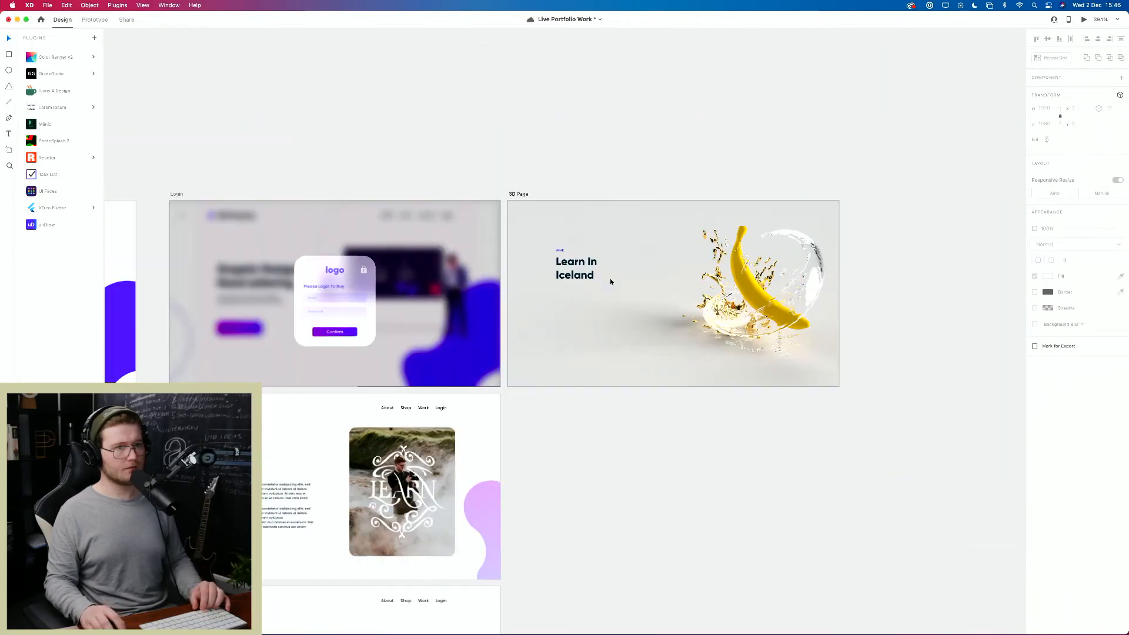
double_click(559, 250)
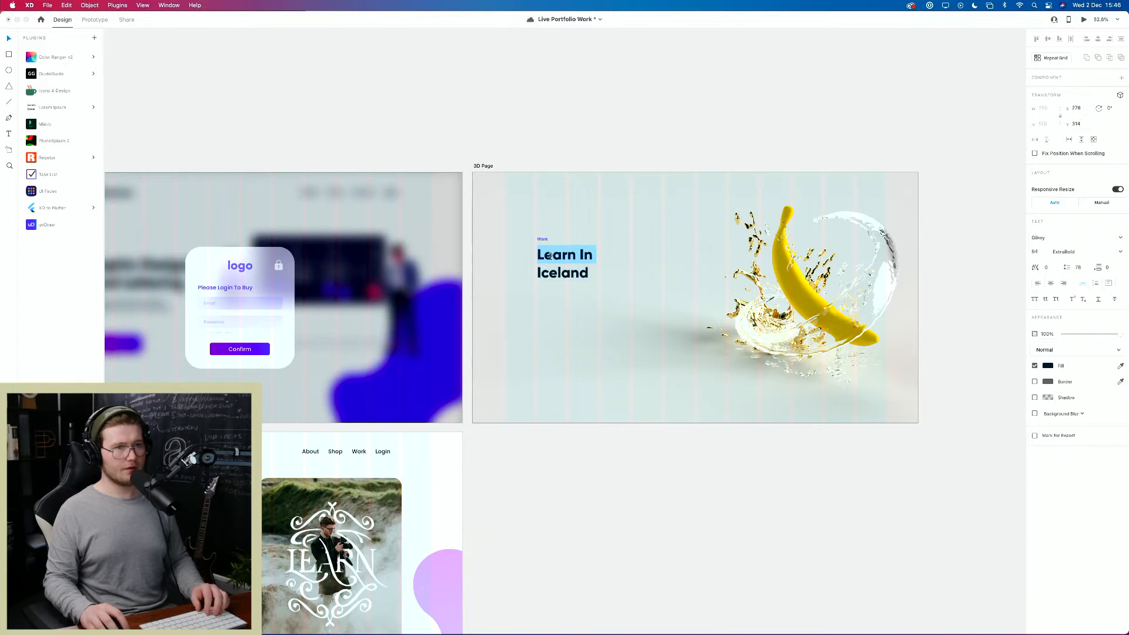
type("Cre")
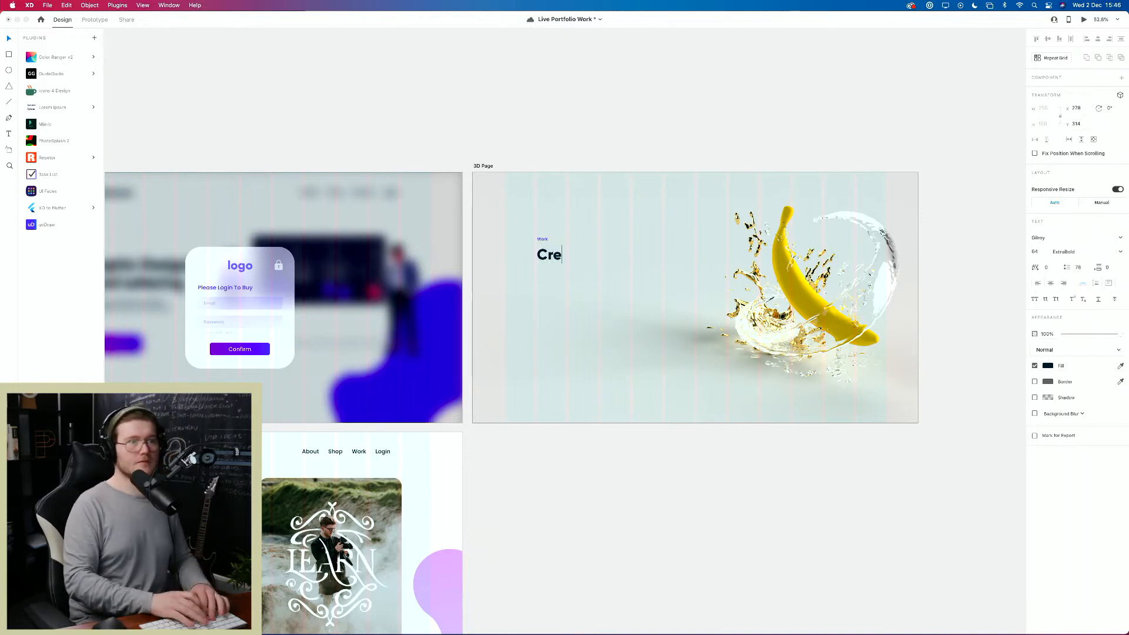
type("ating To ")
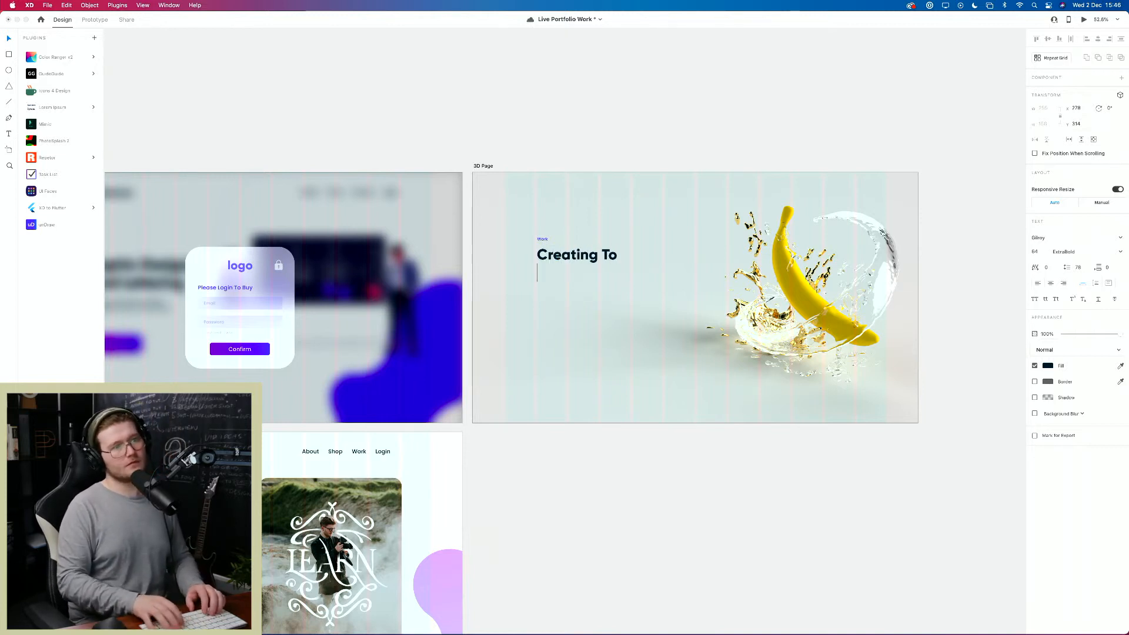
type("Inspire")
key("Escape")
left_click(723, 496)
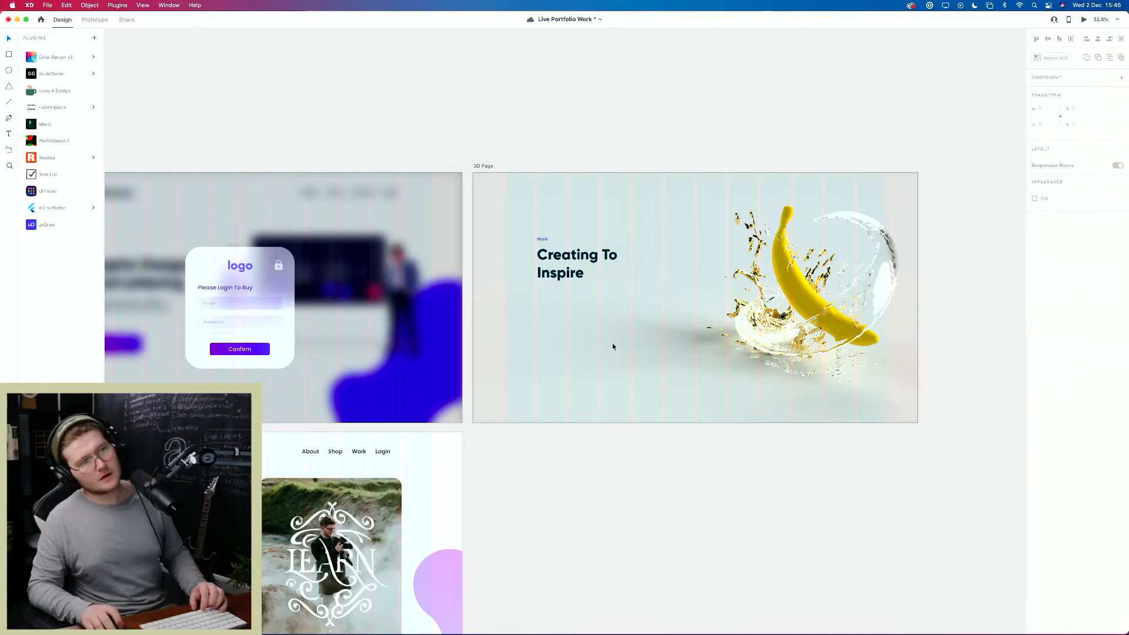
scroll(611, 341, "up", 3)
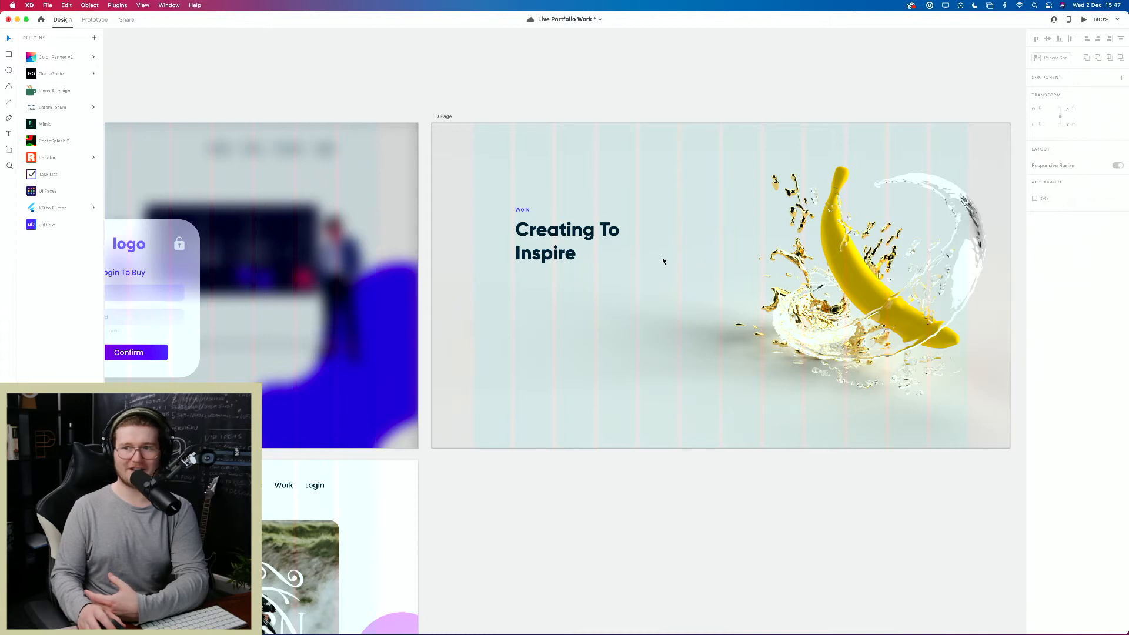
key("cmd+s")
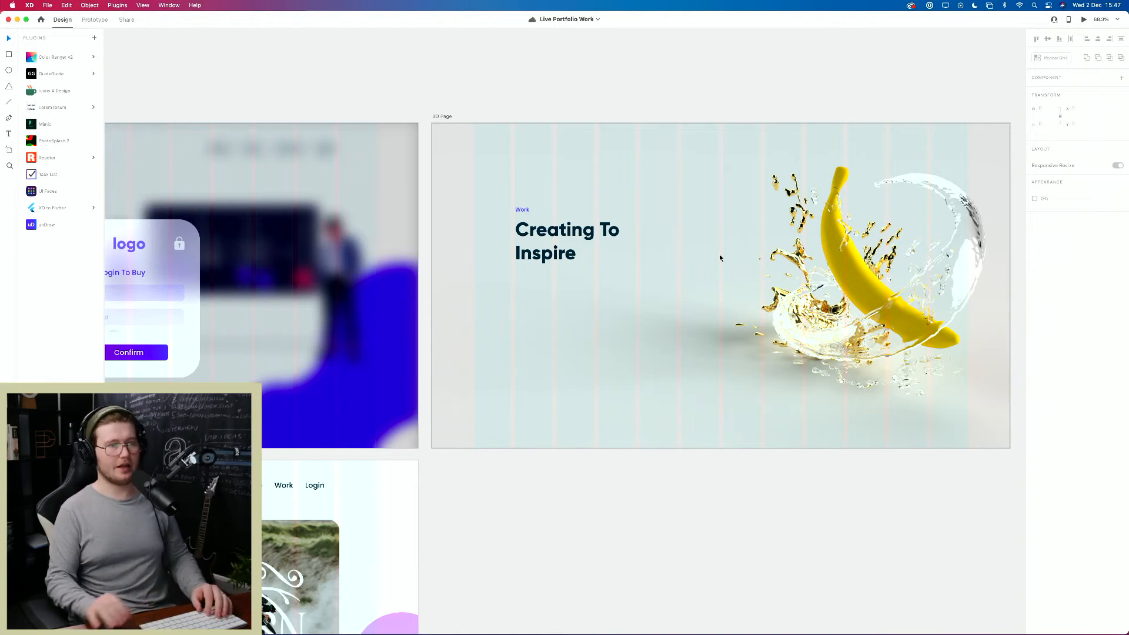
scroll(718, 256, "down", 5)
scroll(712, 273, "up", 5)
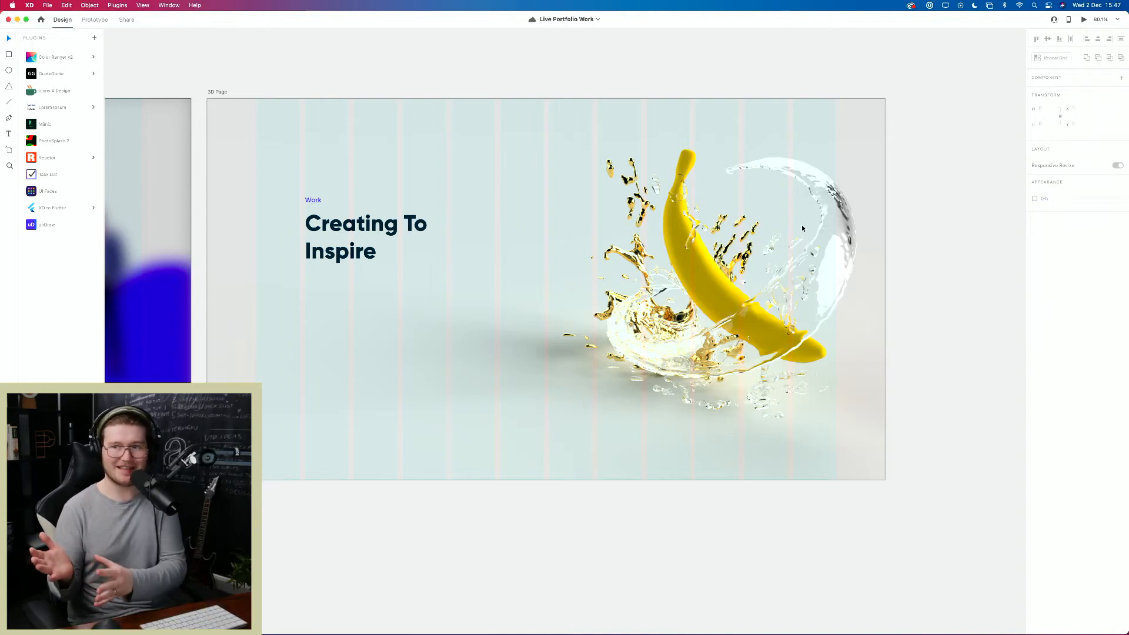
left_click(670, 262)
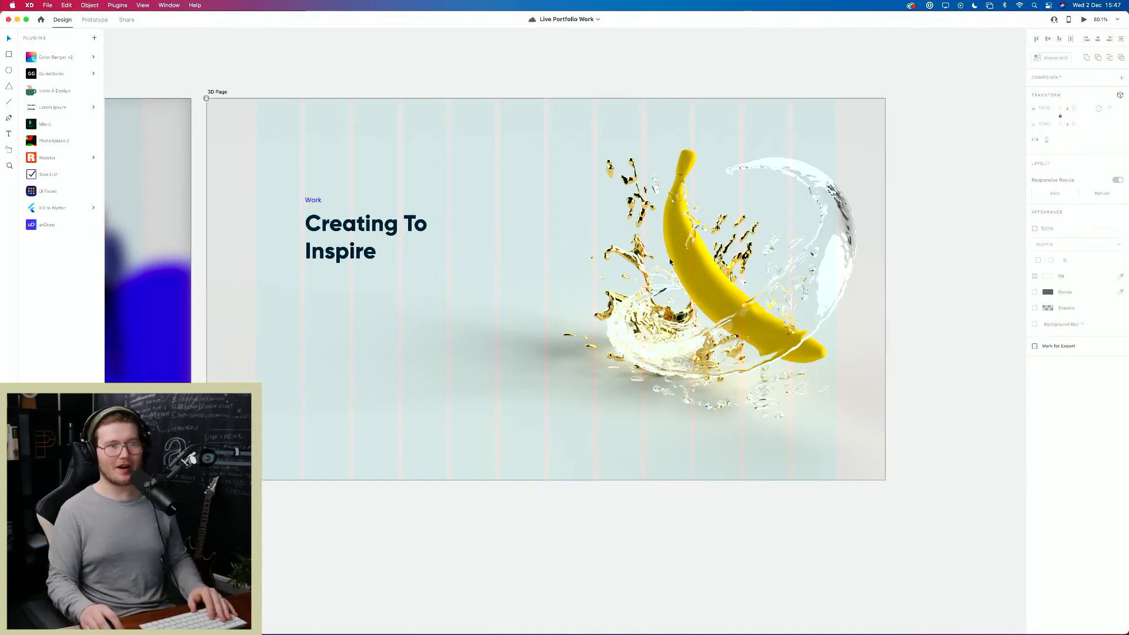
left_click(914, 238)
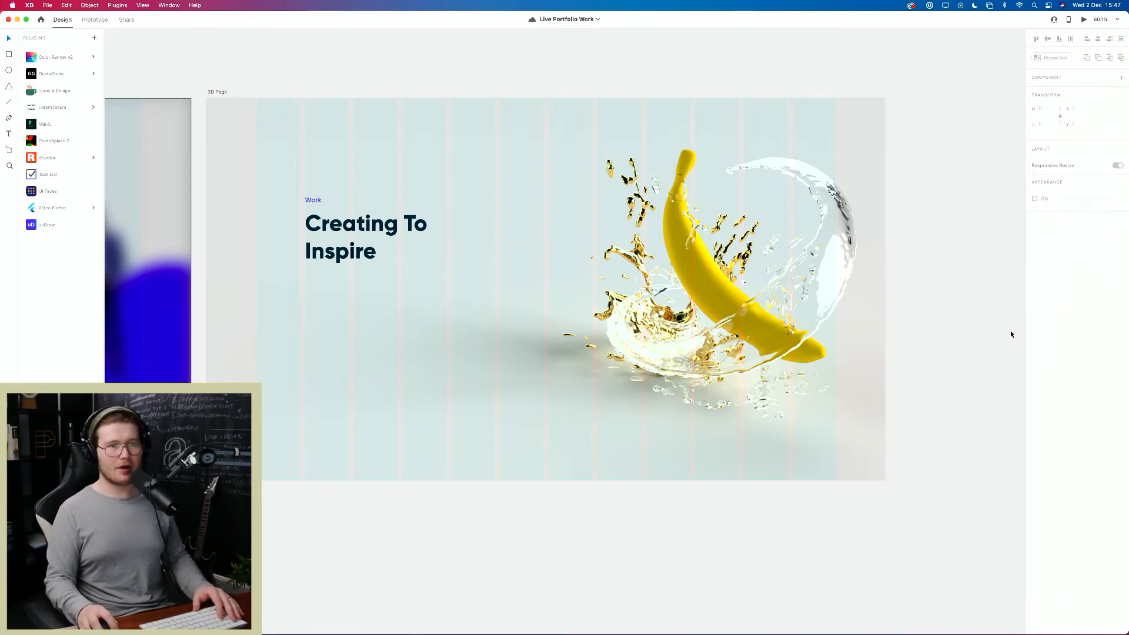
Step: Copy a lorem ipsum paragraph from the Web 1920 – 1 artboard and place it below the Creating To Inspire heading on 3D Page
left_click_drag(311, 228, 312, 230)
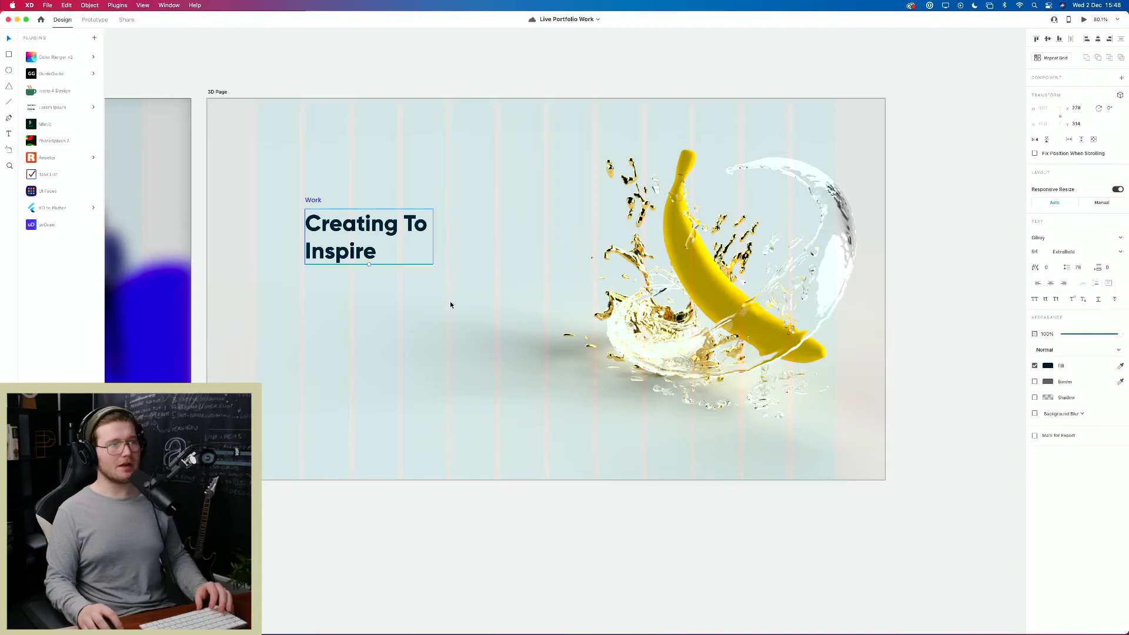
left_click(418, 280)
left_click_drag(405, 307, 714, 300)
scroll(715, 294, "down", 4)
left_click_drag(434, 356, 334, 297)
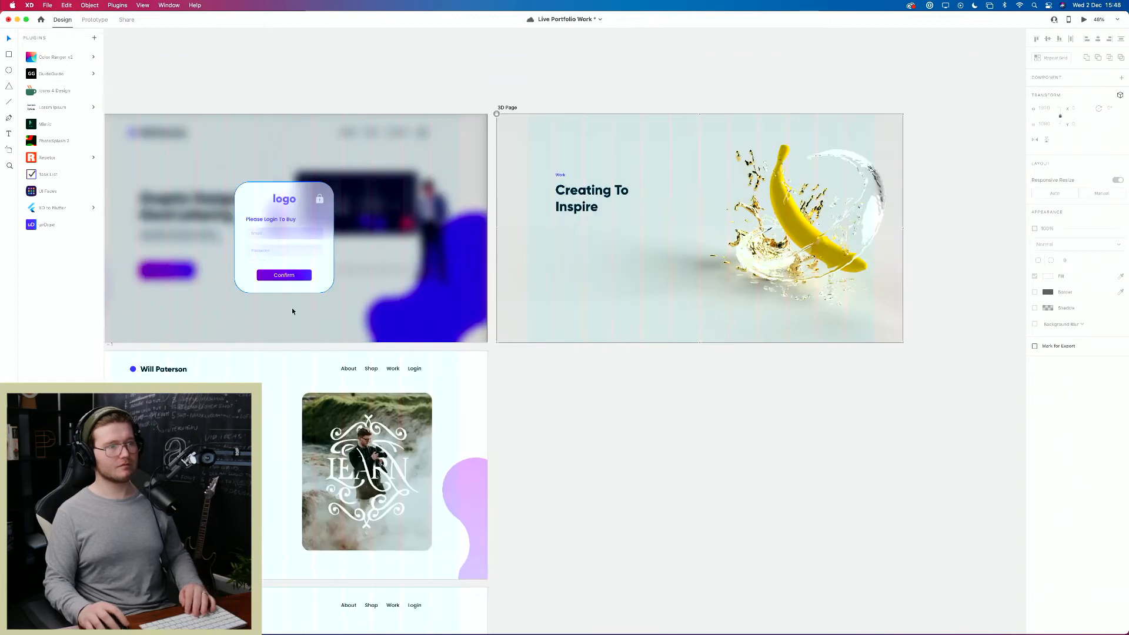
key("alt")
left_click_drag(207, 470, 486, 408)
left_click(623, 278)
scroll(625, 266, "up", 5)
left_click_drag(470, 368, 469, 360)
key("Escape")
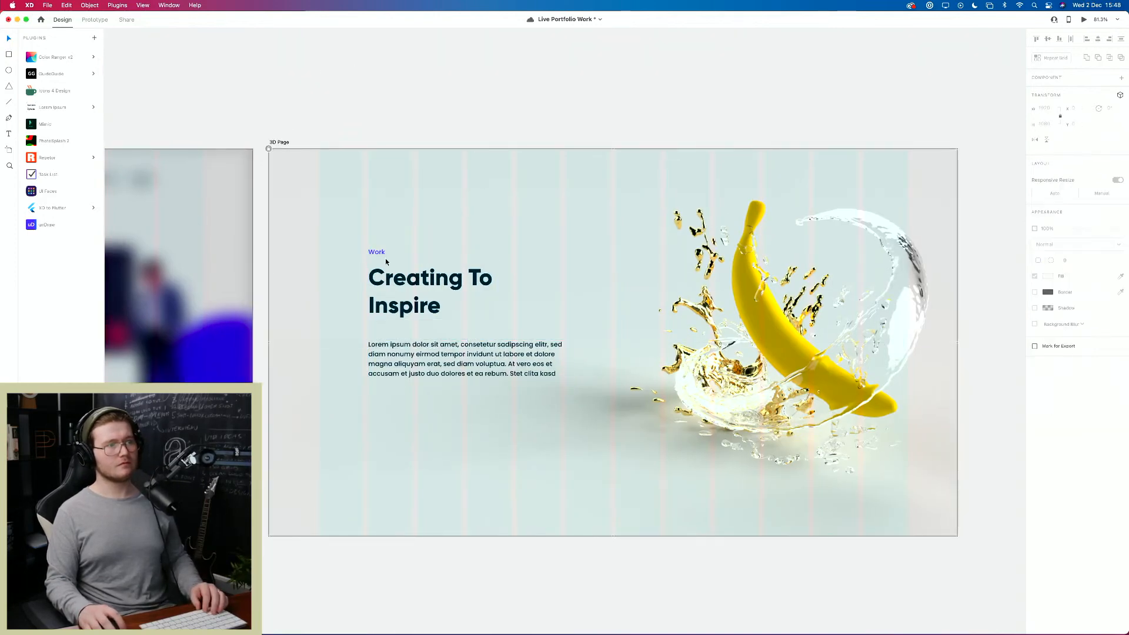
Step: Select all elements across the portfolio artboards, mark them for export, and clear the selection
scroll(522, 319, "down", 8)
left_click_drag(423, 492, 383, 424)
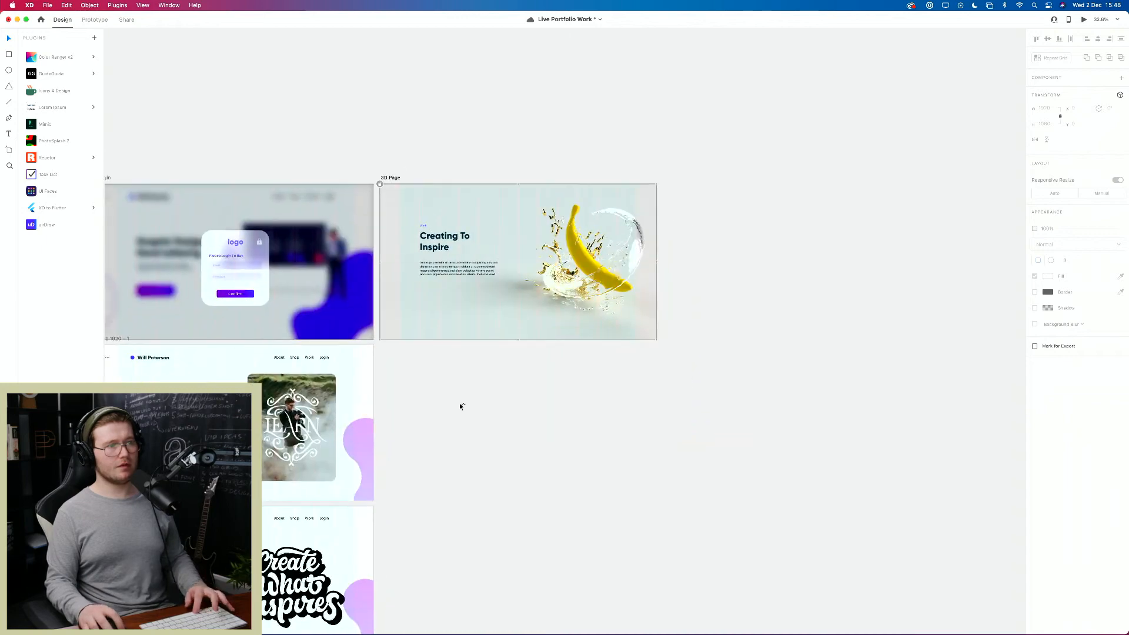
left_click_drag(476, 400, 466, 485)
left_click_drag(369, 495, 714, 309)
key("super+a")
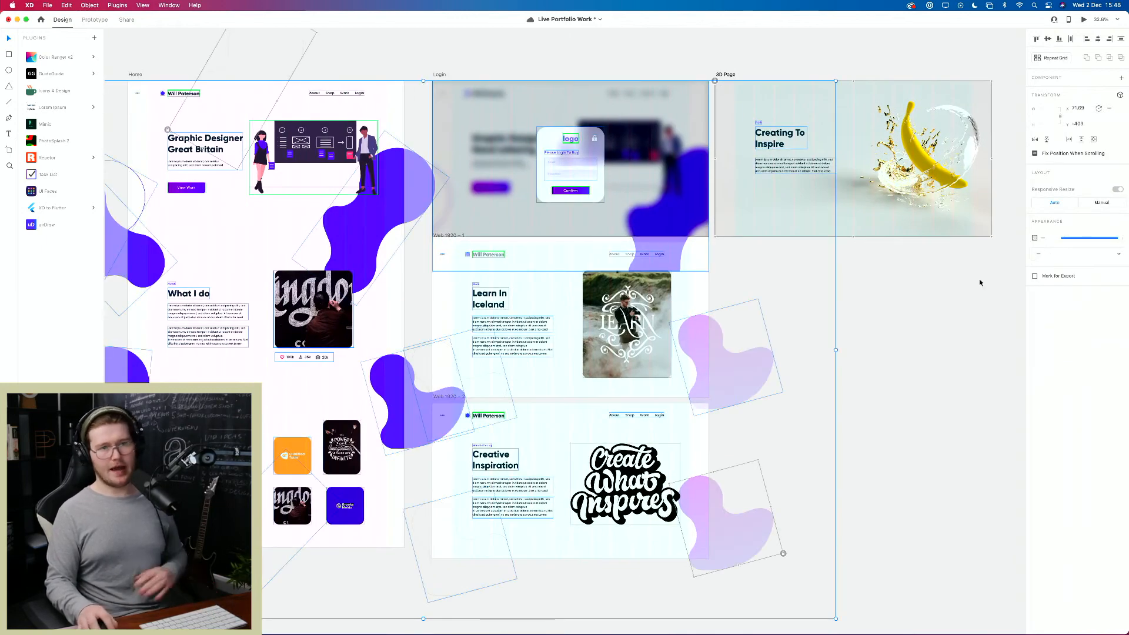
left_click(1035, 276)
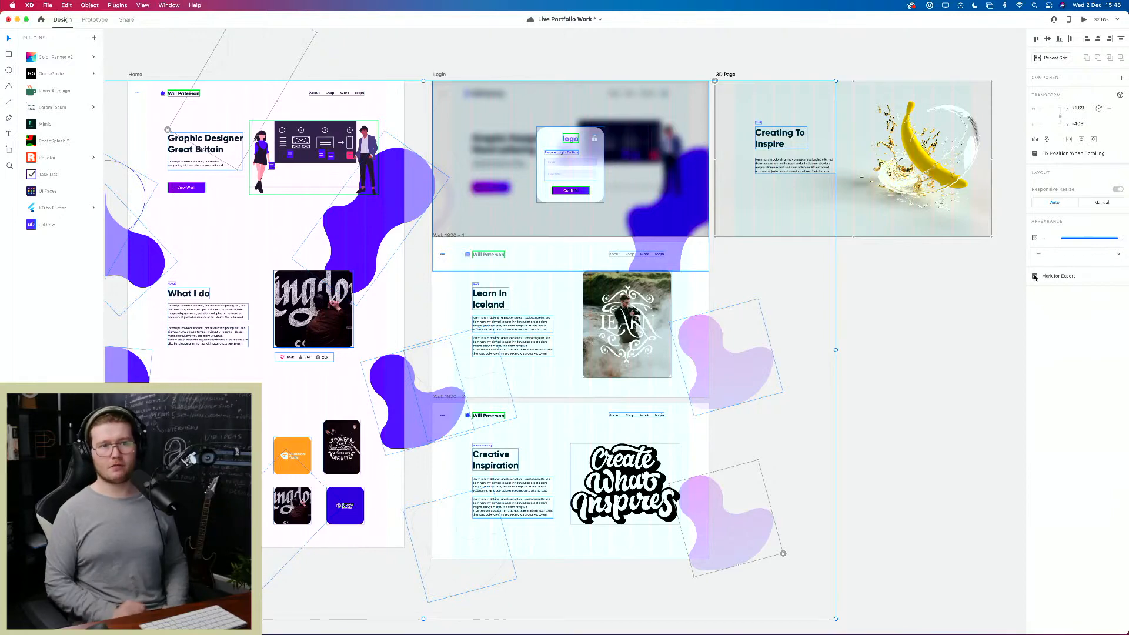
left_click(1019, 322)
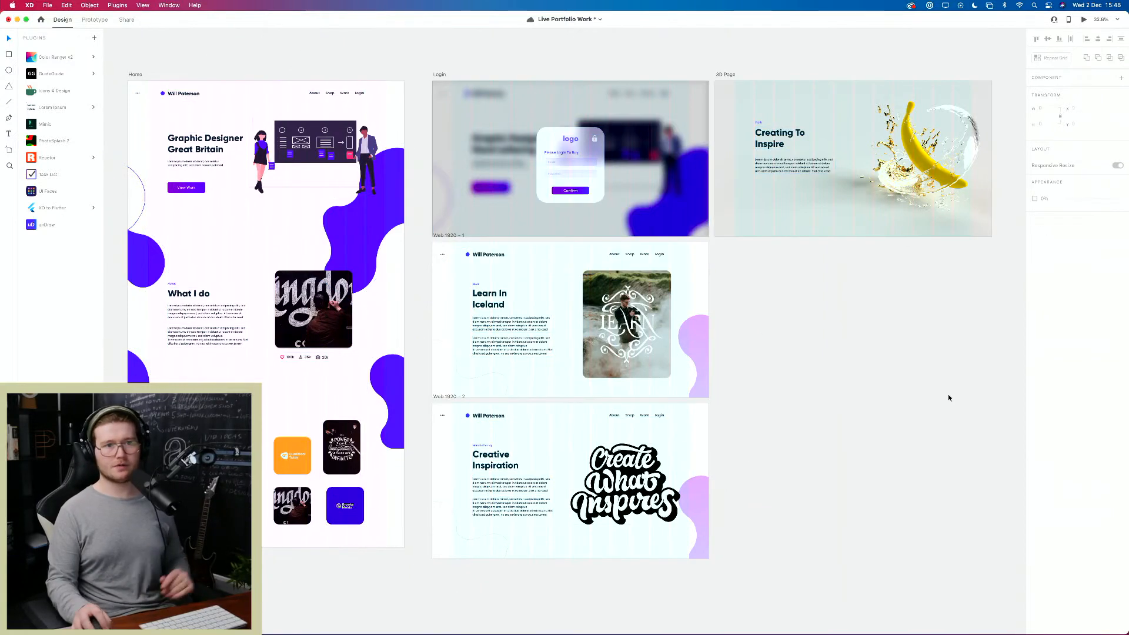
Step: Update the Live Portfolio Work share link with the Development view setting and downloadable assets enabled
left_click(127, 19)
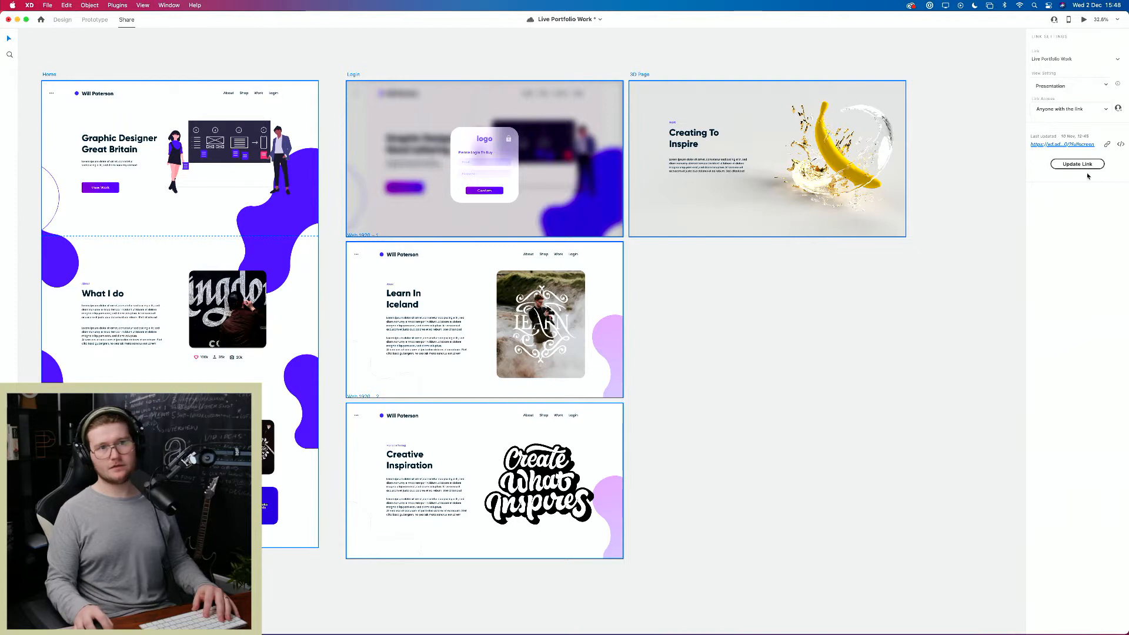
left_click(1074, 82)
left_click(1073, 70)
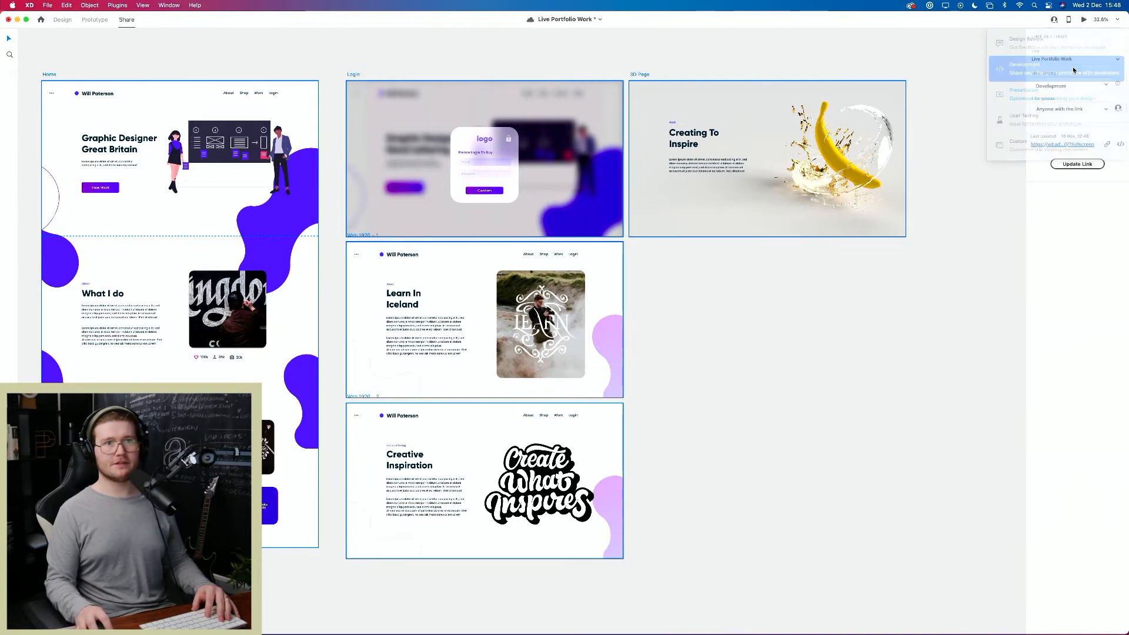
left_click(1039, 115)
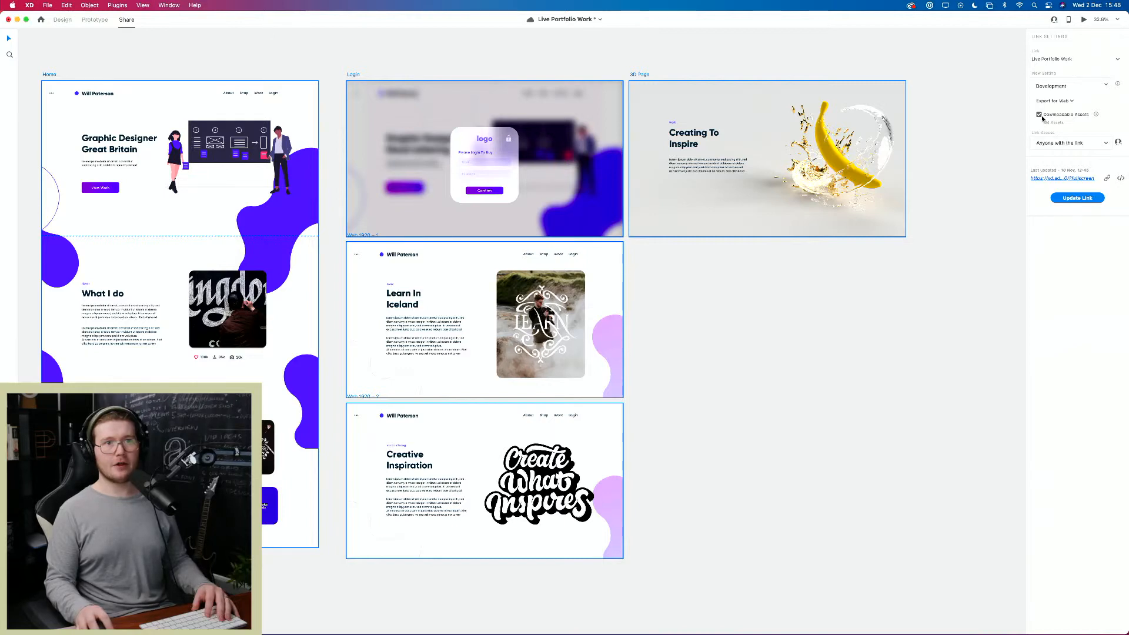
left_click(1077, 198)
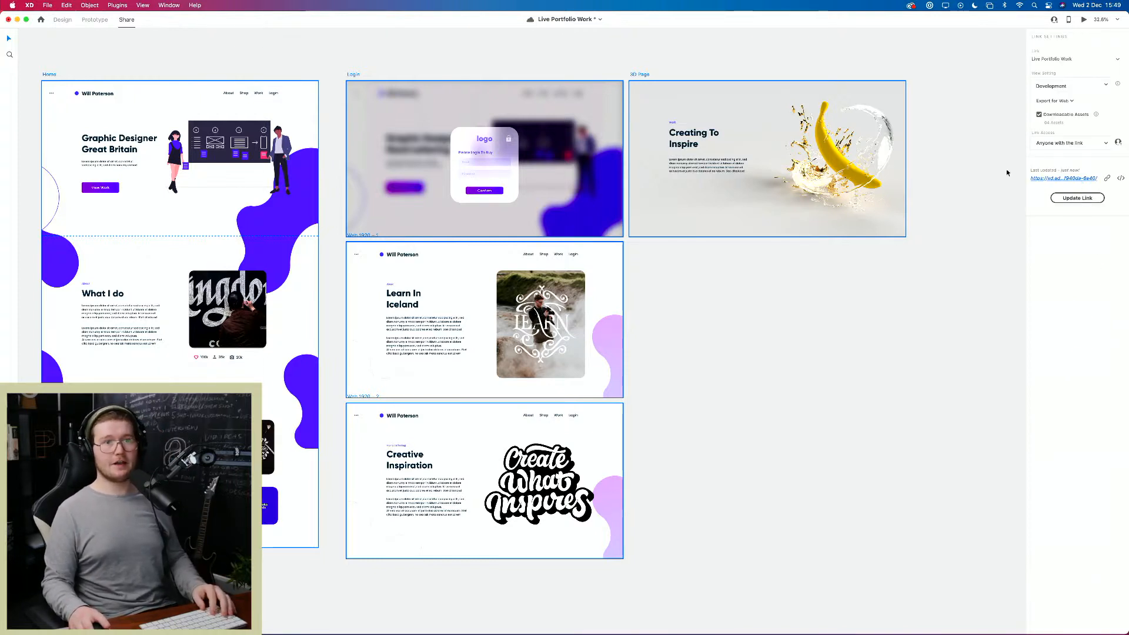
Step: Open the published portfolio link in the browser and show the Home screen's design specs
left_click(1063, 178)
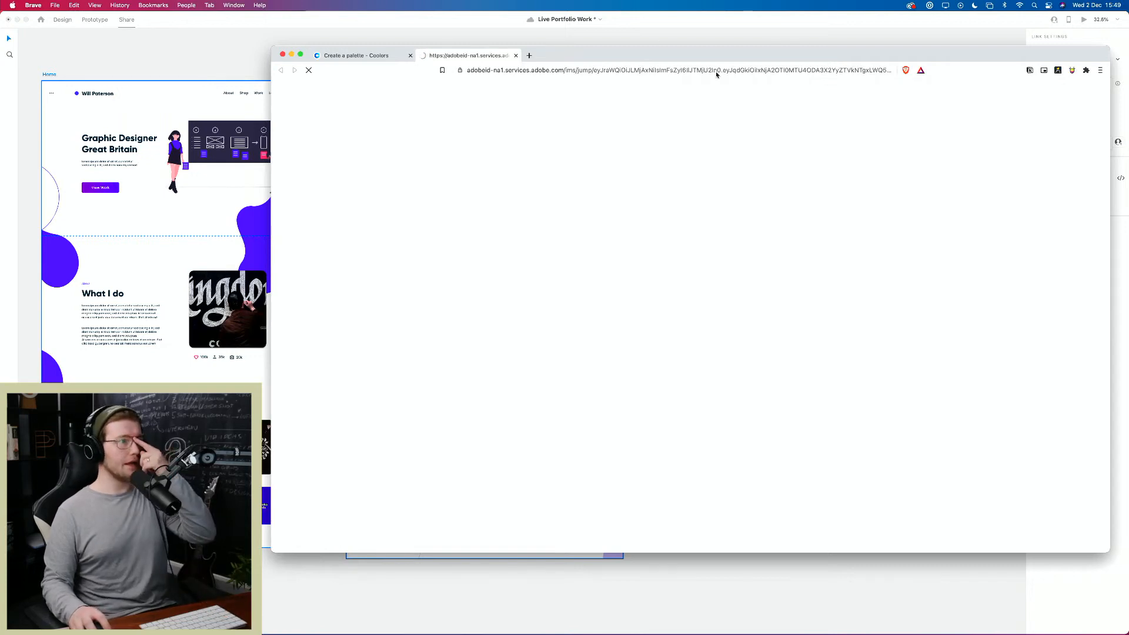
left_click_drag(652, 57, 581, 63)
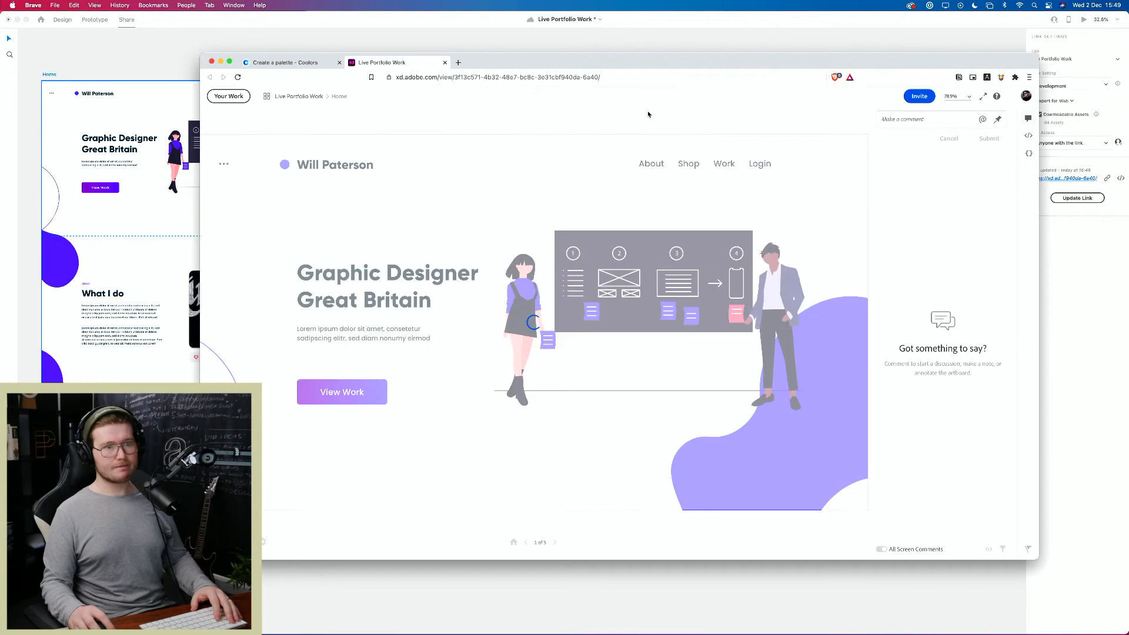
left_click(1028, 136)
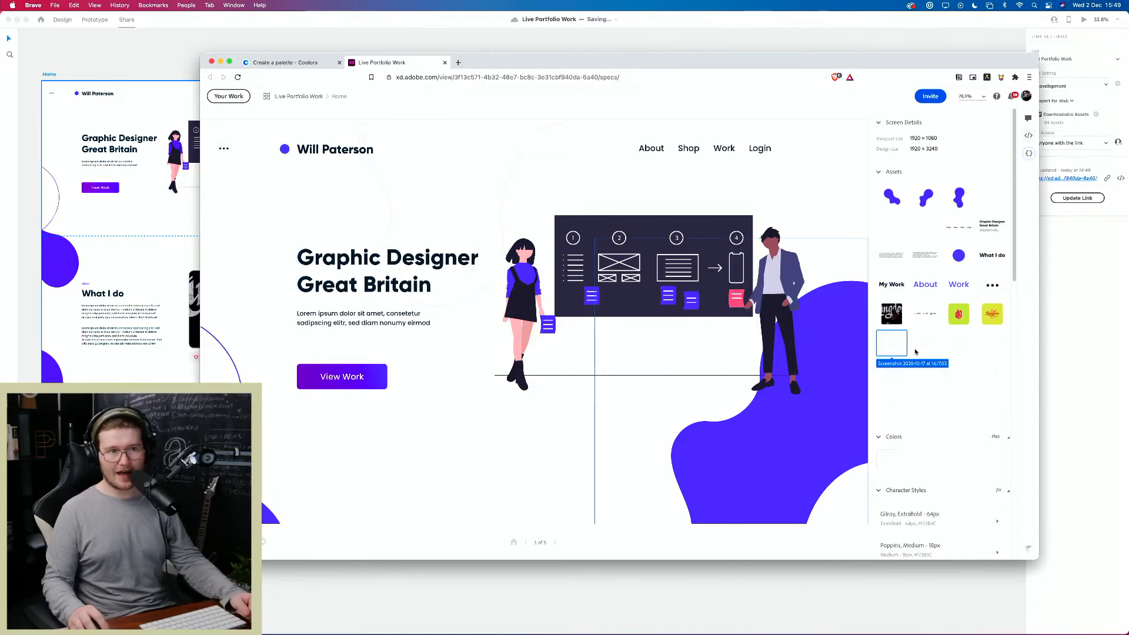
Step: Select a text paragraph and the Iceland photo among the Home screen's downloadable assets
right_click(965, 261)
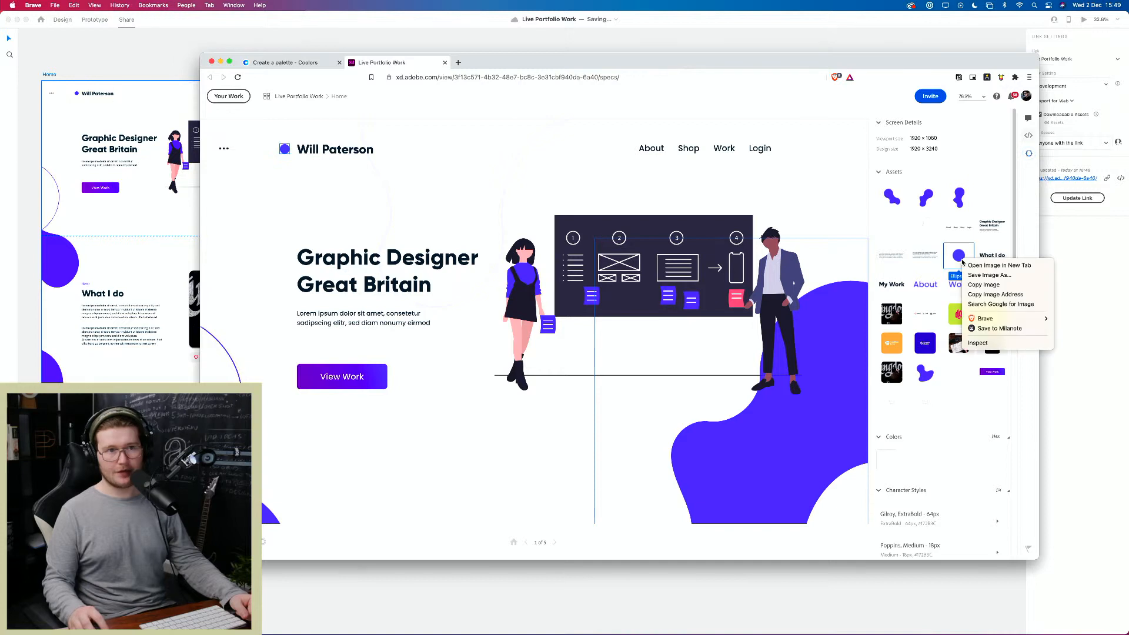
left_click(933, 265)
left_click(929, 262)
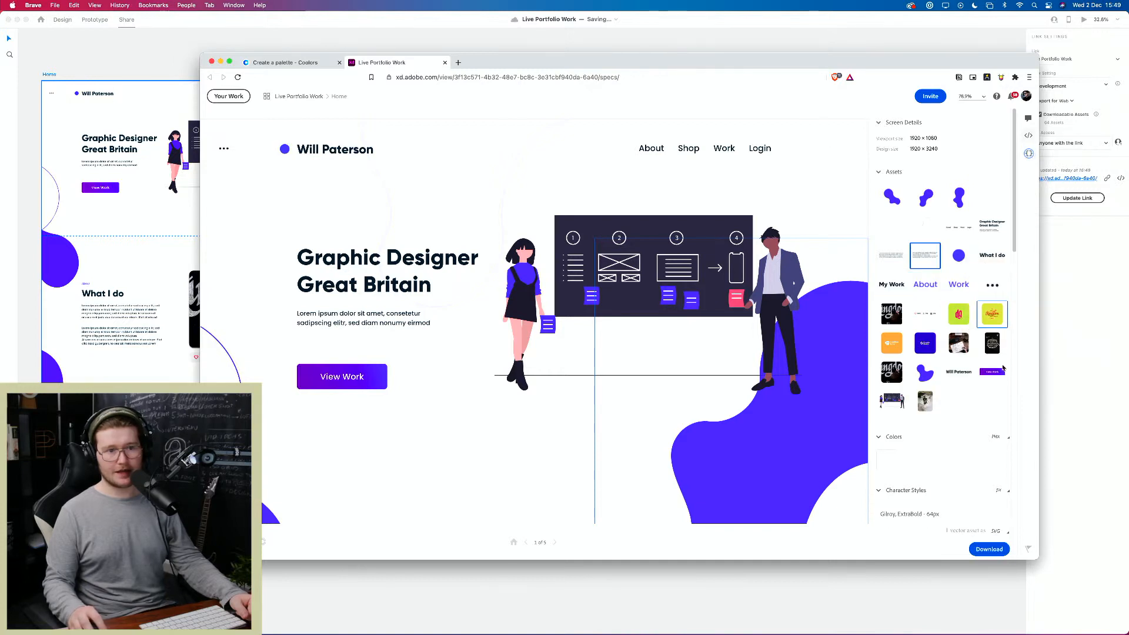
left_click(924, 401, "shift")
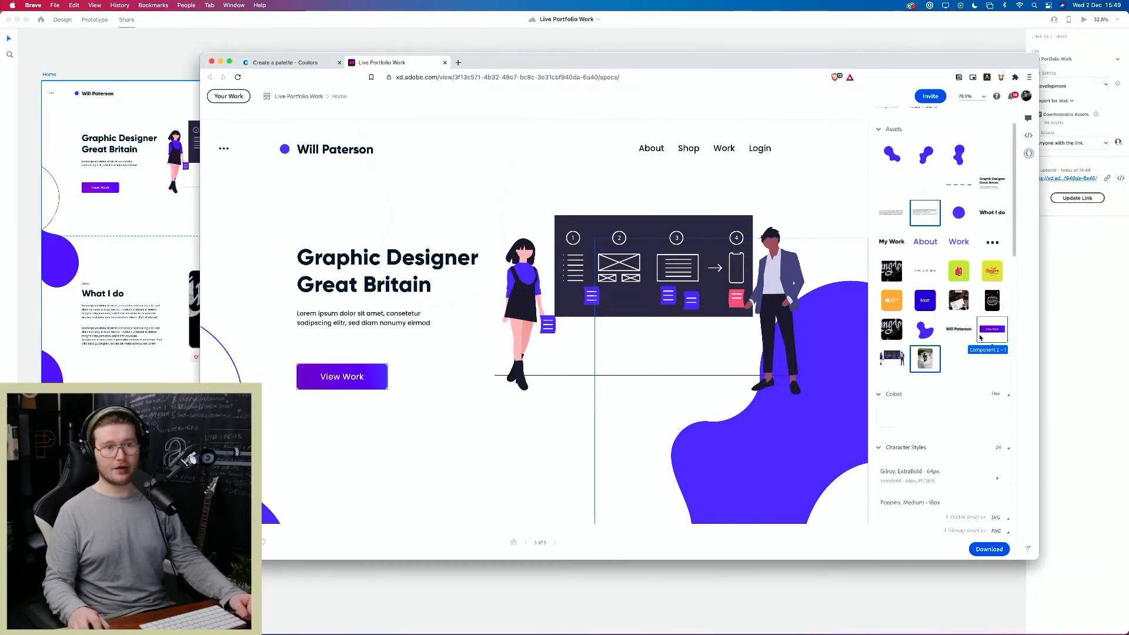
Step: Review the Home screen's character styles, layout grid and interactions, and open the hover-state specs of the header illustration
scroll(929, 282, "down", 5)
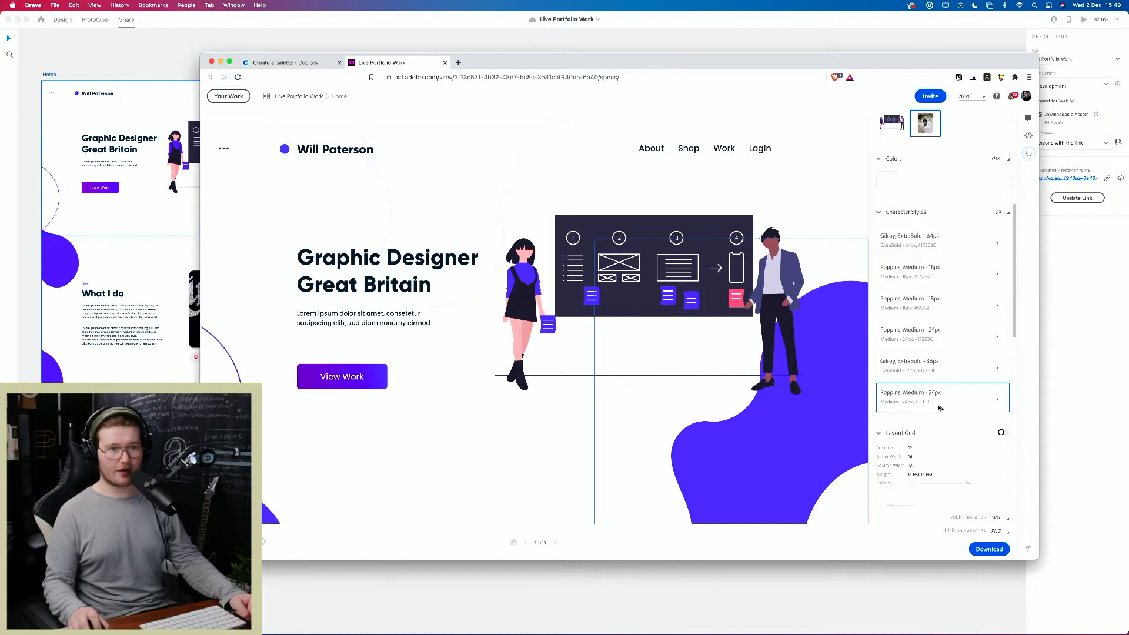
scroll(939, 383, "down", 5)
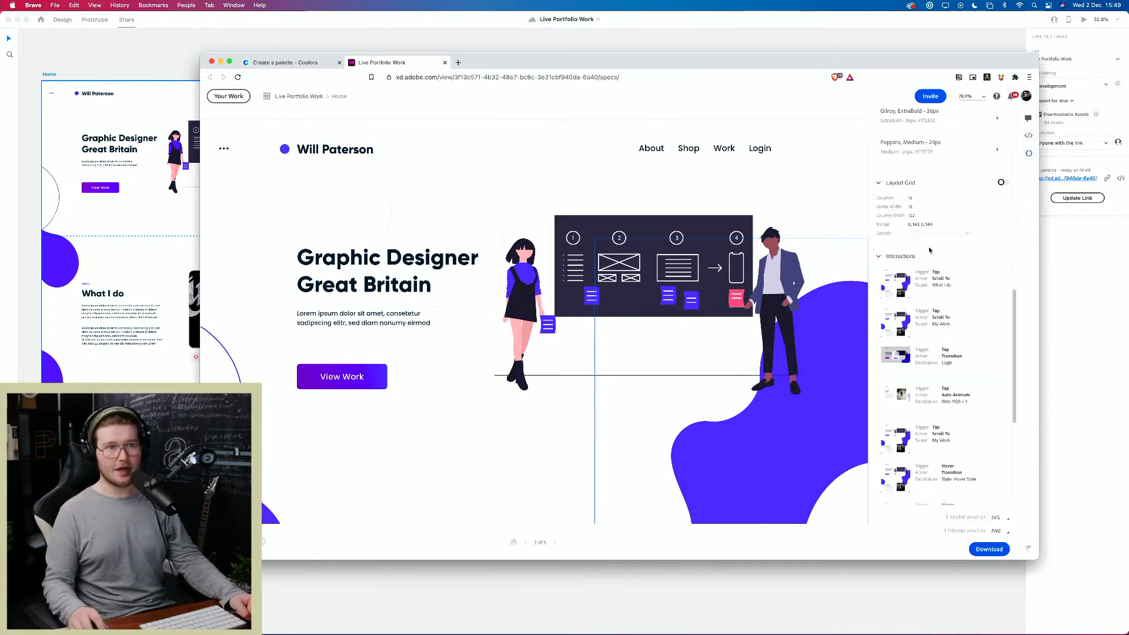
scroll(908, 499, "down", 3)
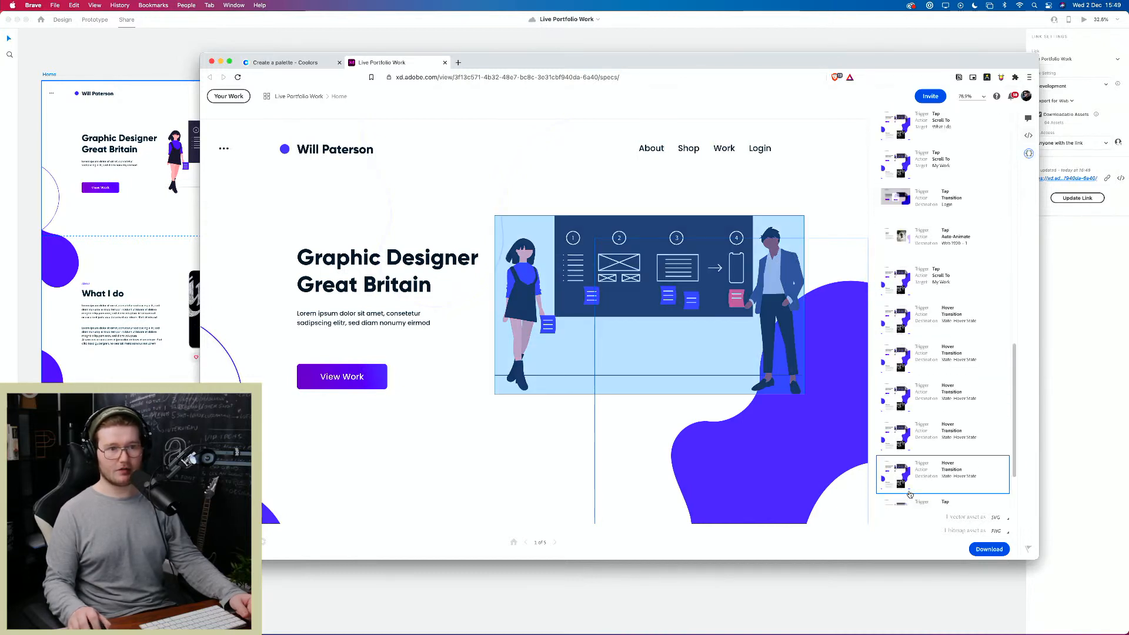
left_click(957, 398)
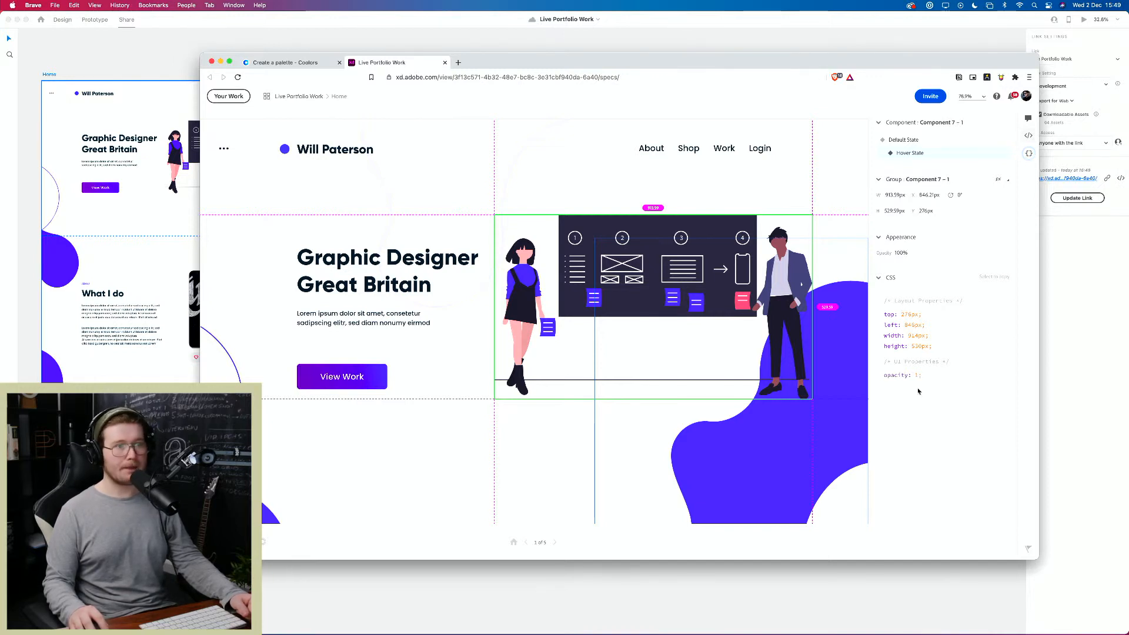
Step: Inspect the specs of the Graphic Designer heading group and the navigation links group, including the latter's asset download formats
left_click(412, 324)
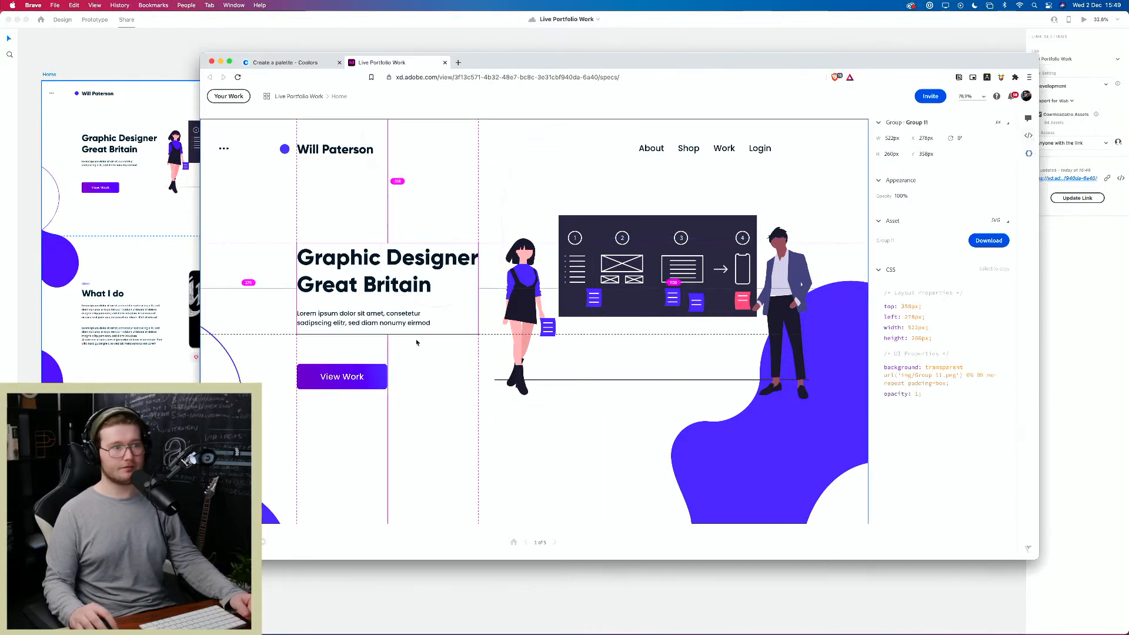
left_click(684, 149)
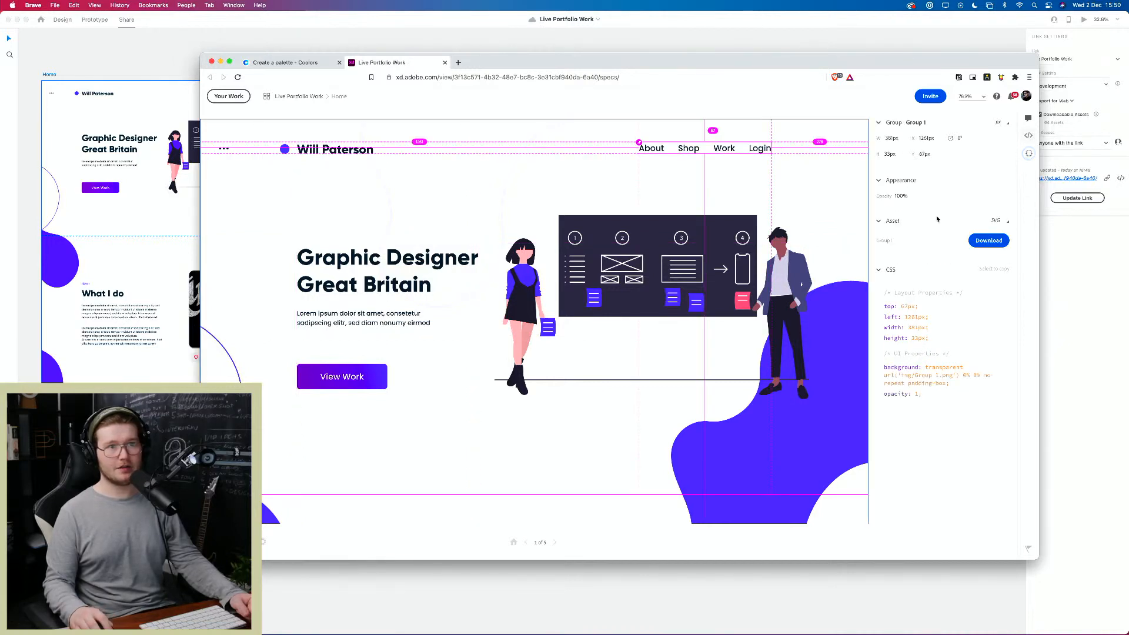
left_click(1009, 221)
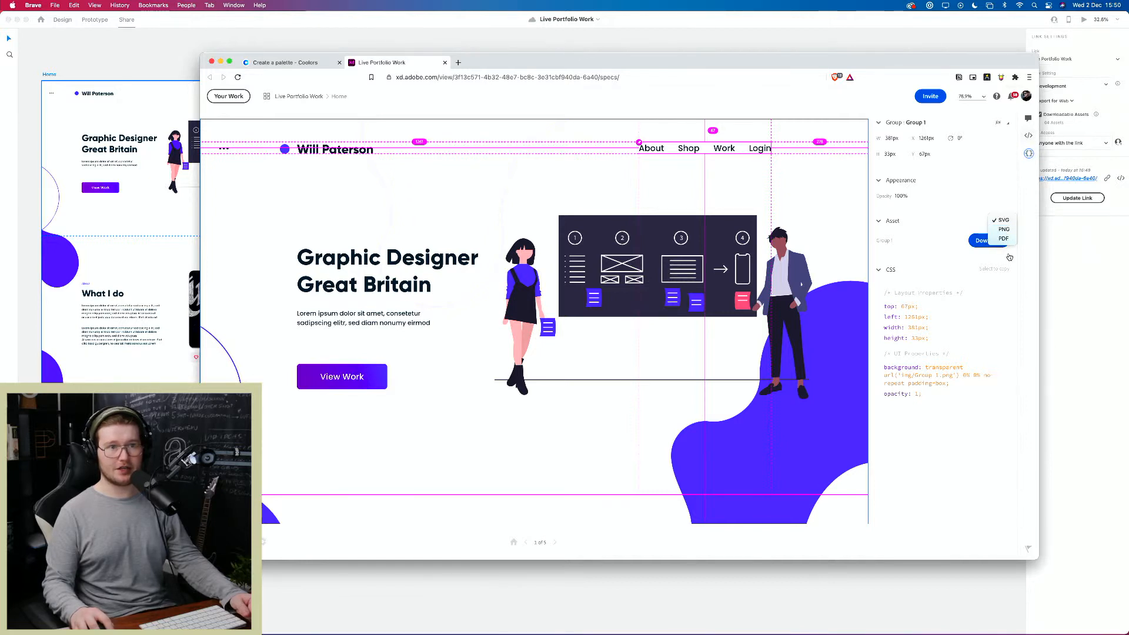
left_click(950, 471)
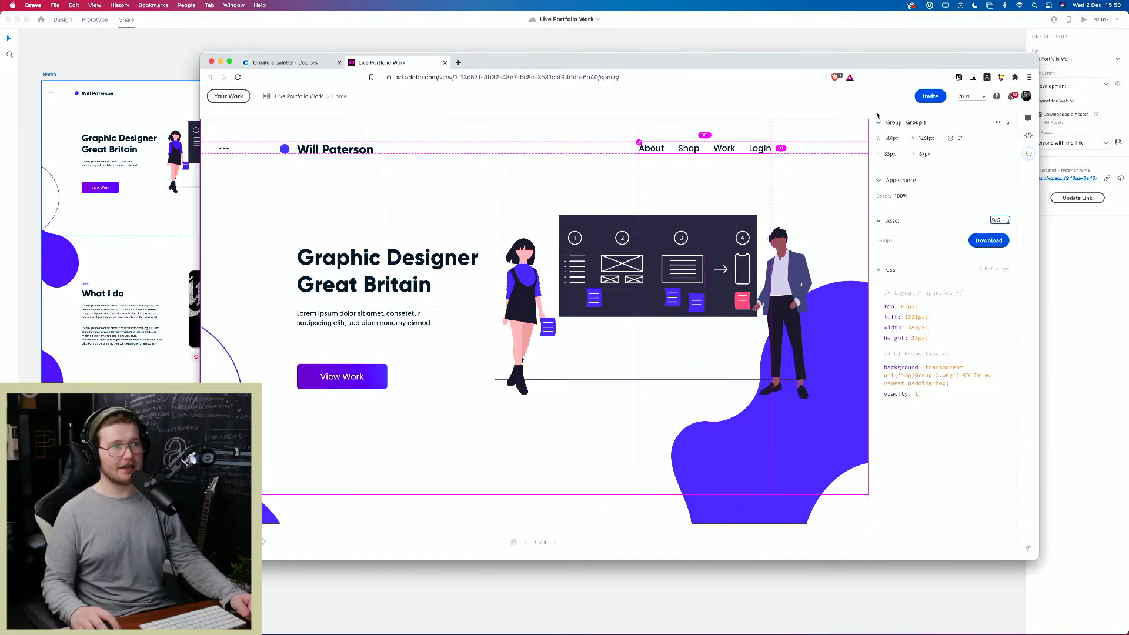
Step: Show the 3D Page screen's specs from the shared link's screen overview, and switch back to Adobe XD
left_click(271, 99)
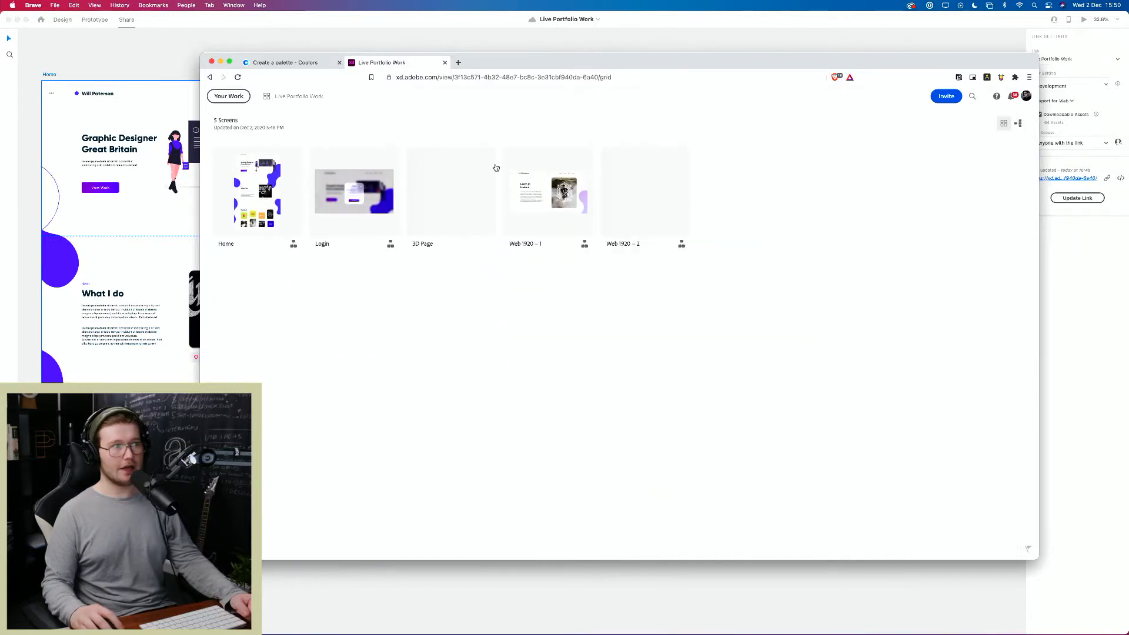
left_click(455, 191)
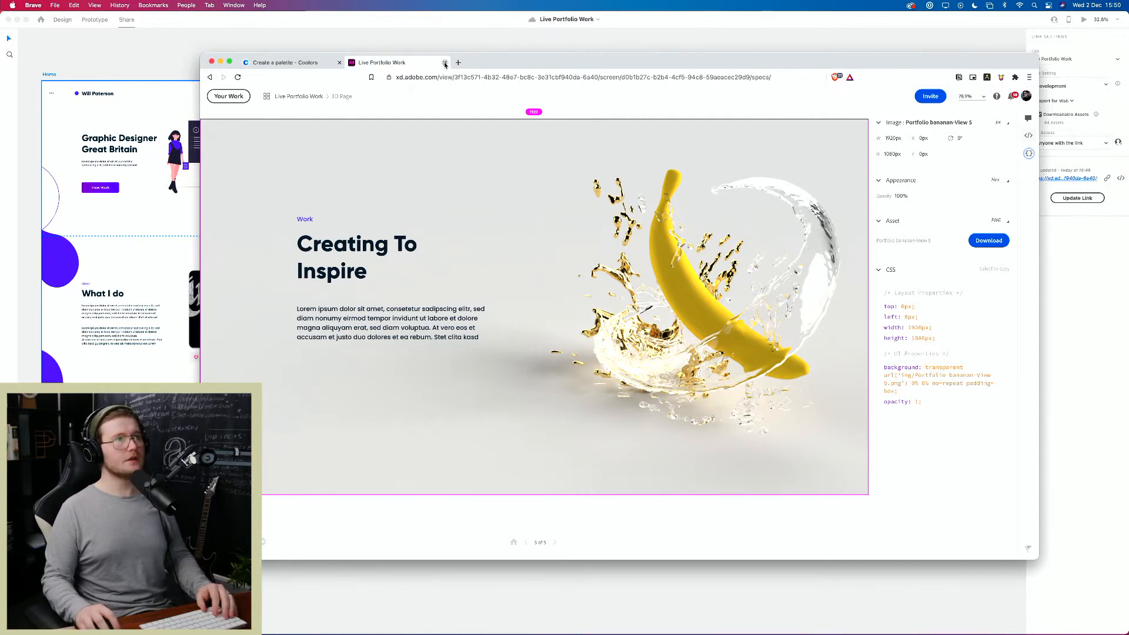
key("super+Tab")
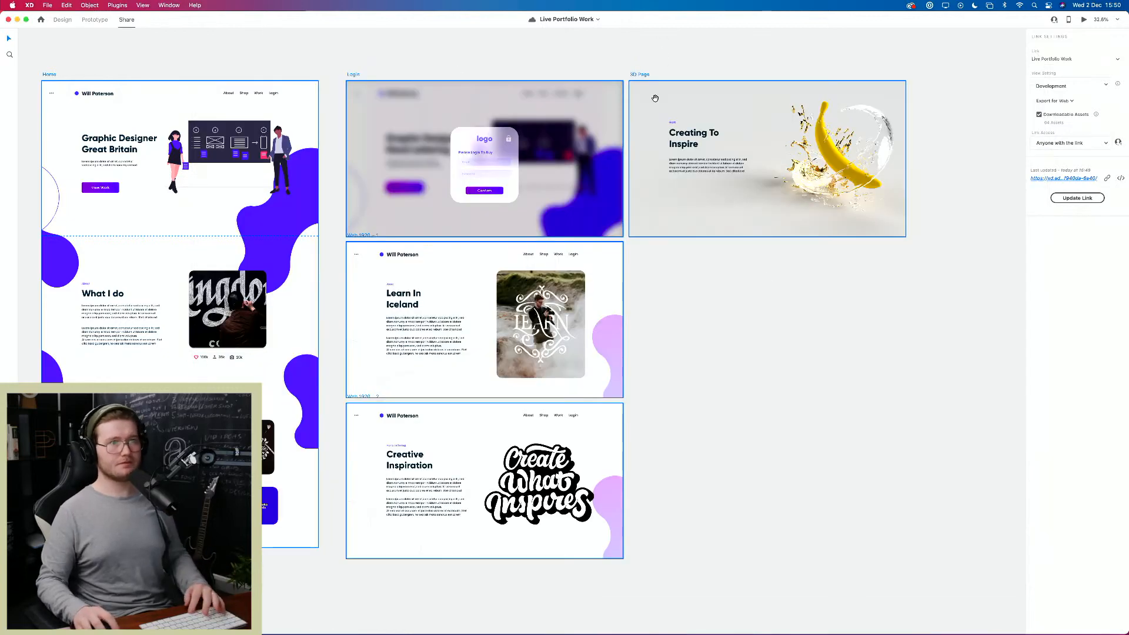
Step: In Design mode, move the lorem ipsum paragraph slightly up towards the "Creating To Inspire" heading on the 3D Page artboard
scroll(364, 209, "up", 5)
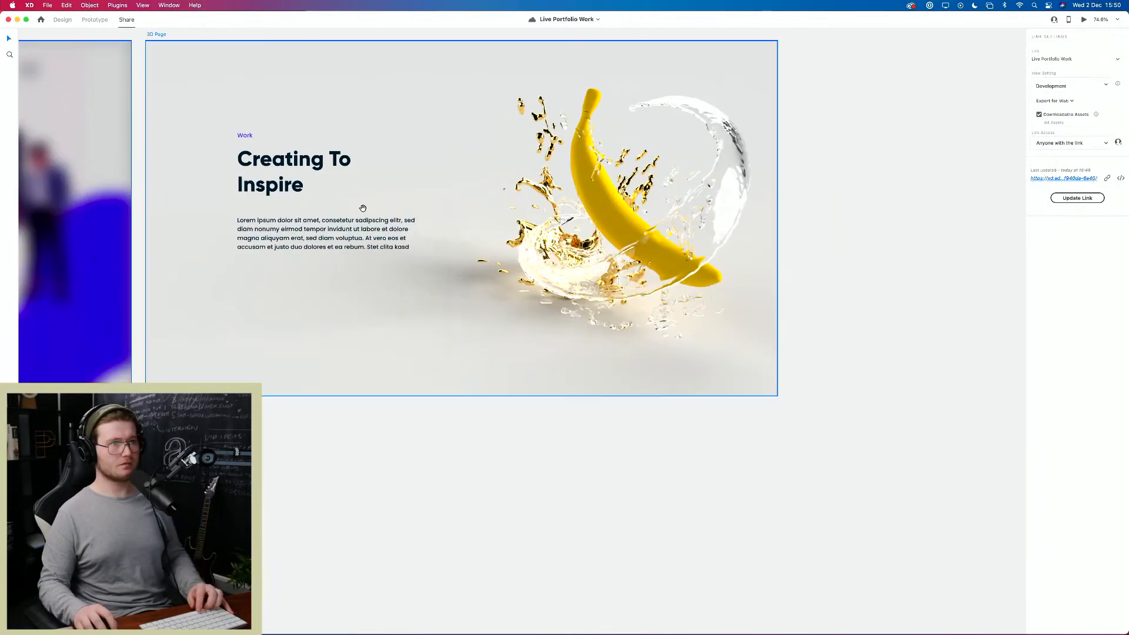
left_click_drag(362, 208, 502, 254)
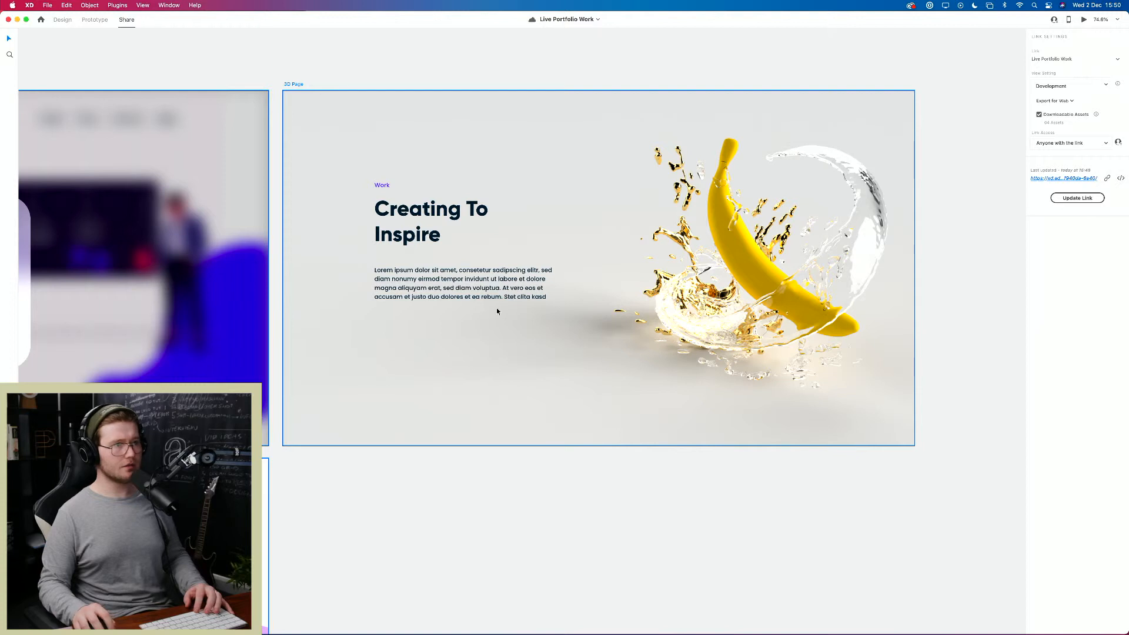
left_click(65, 21)
left_click(517, 218)
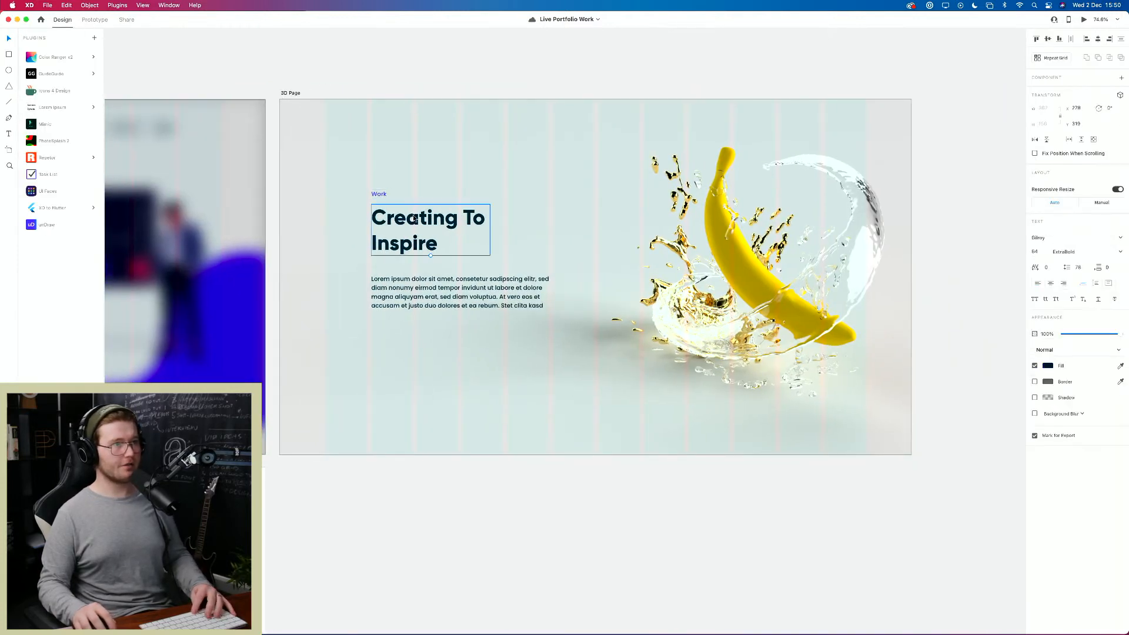
left_click_drag(428, 304, 428, 298)
left_click(519, 374)
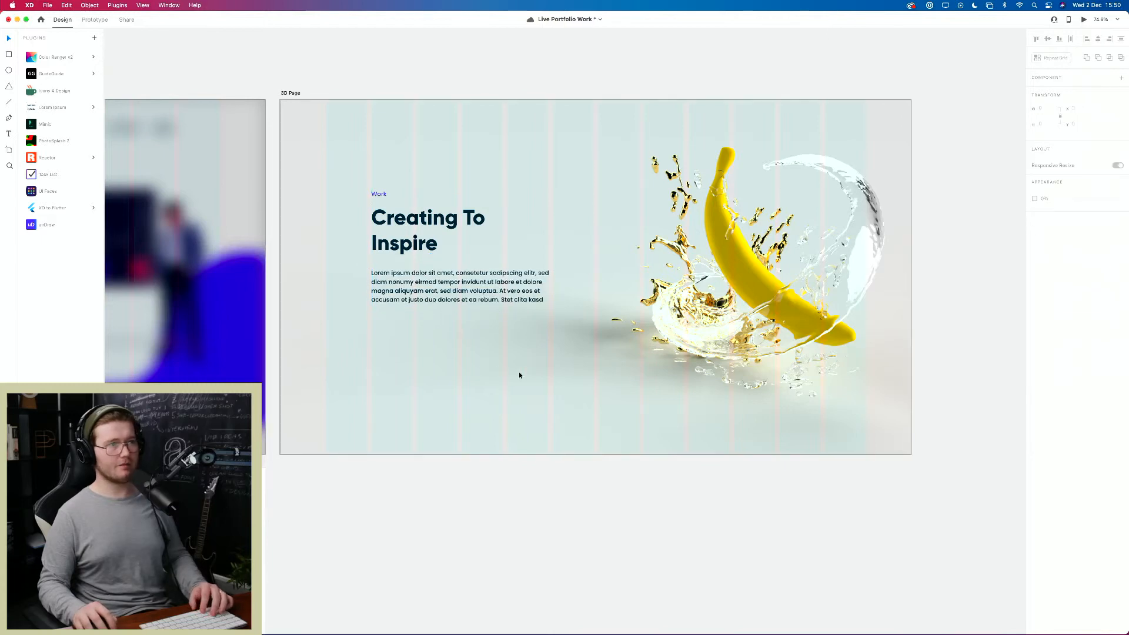
Step: Copy the About, Shop, Work, Login navigation group from the Home artboard into the right part of the 3D Page header
scroll(564, 287, "right", 2)
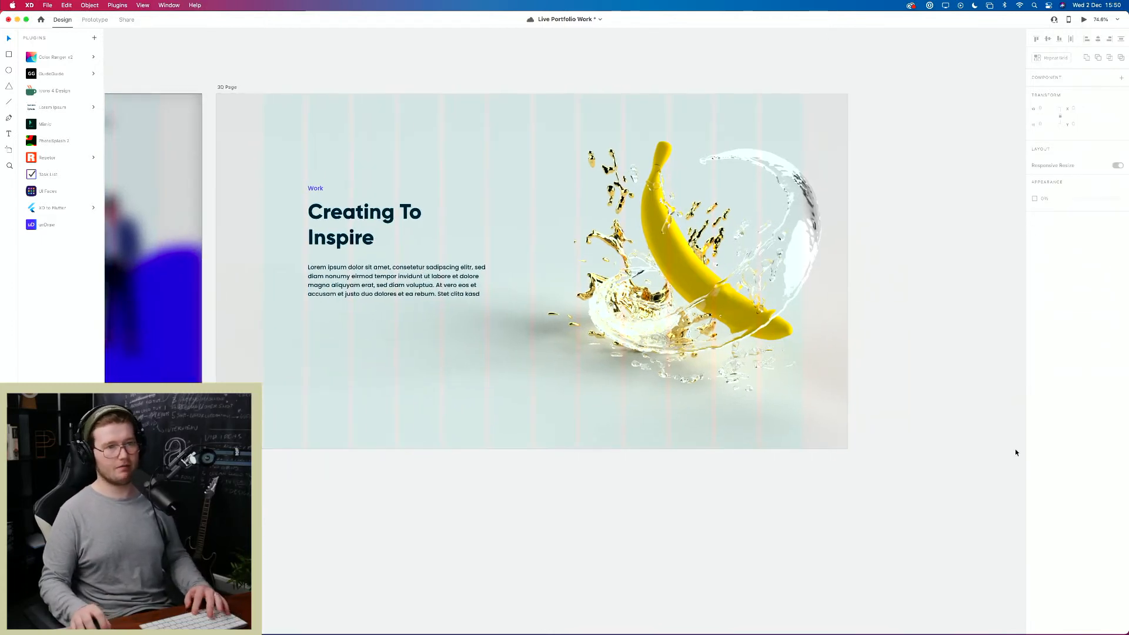
scroll(504, 476, "left", 10)
scroll(769, 429, "down", 5)
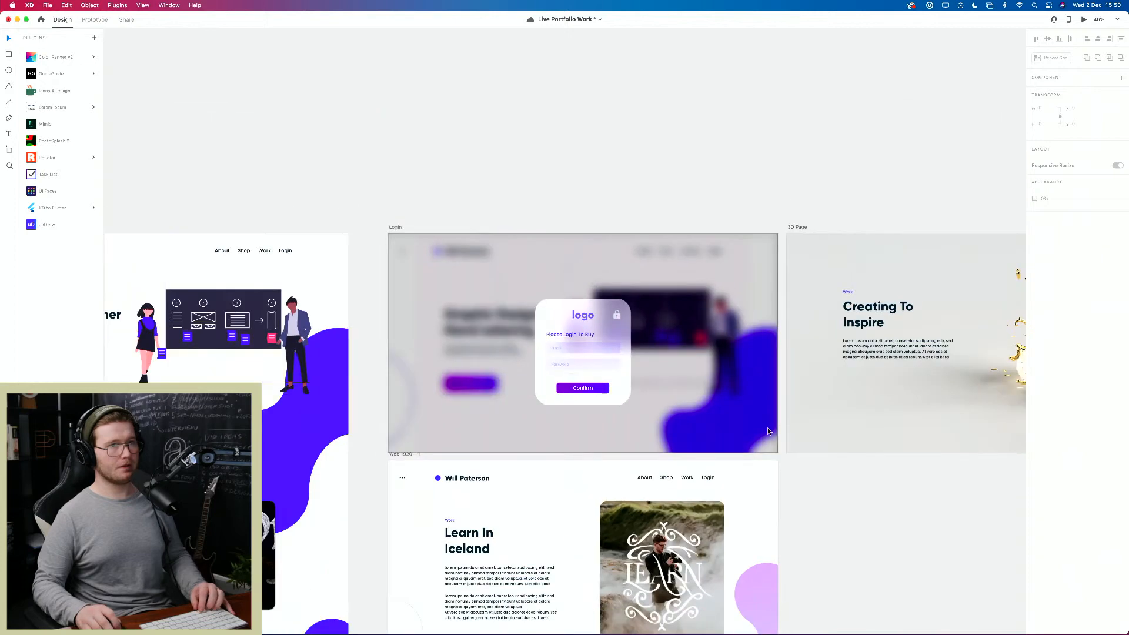
left_click(279, 253)
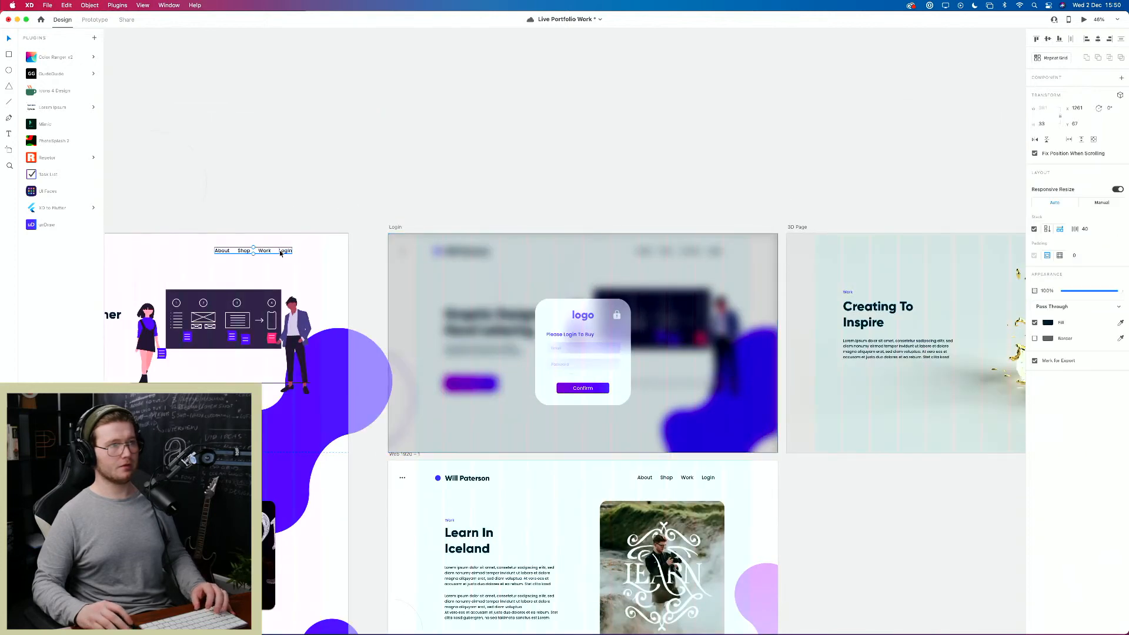
left_click_drag(281, 253, 1013, 256)
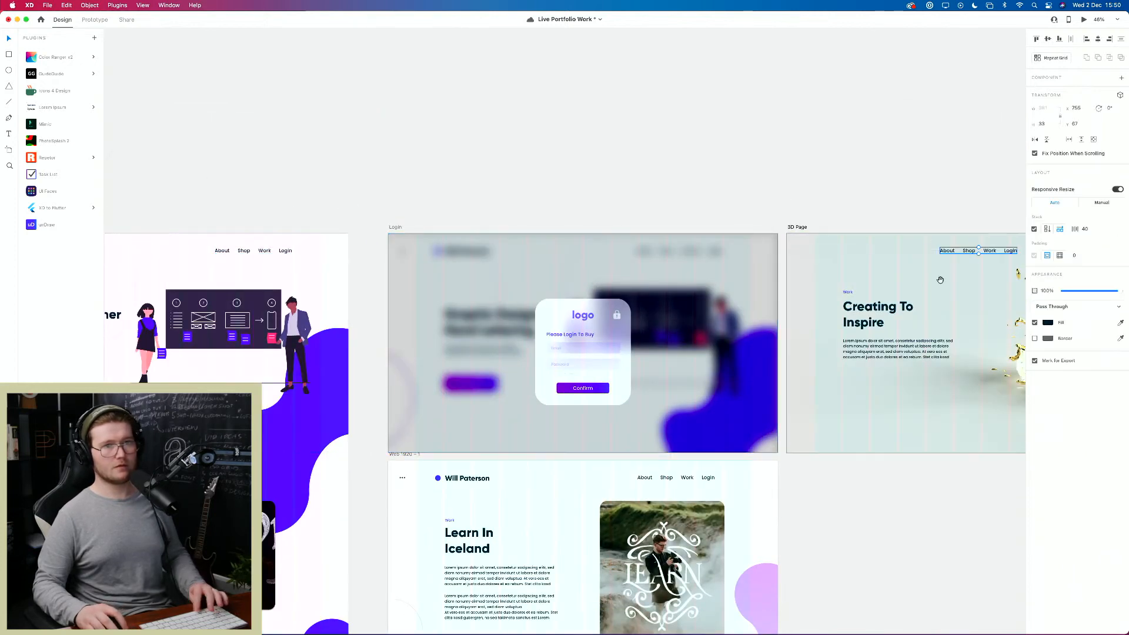
scroll(1012, 256, "right", 10)
left_click_drag(595, 259, 697, 259)
left_click(620, 478)
Step: Copy the dot and name logo from the Web 1920 – 1 artboard onto 3D Page, aligning its text with the heading's left edge
scroll(620, 478, "left", 10)
scroll(620, 478, "down", 2)
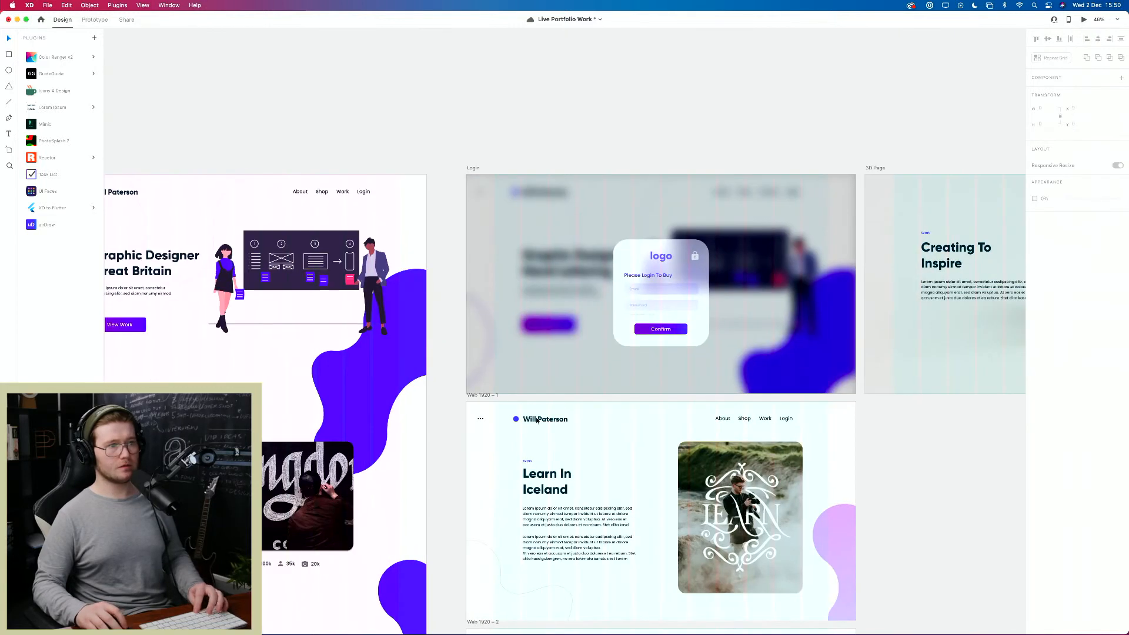
left_click(511, 420)
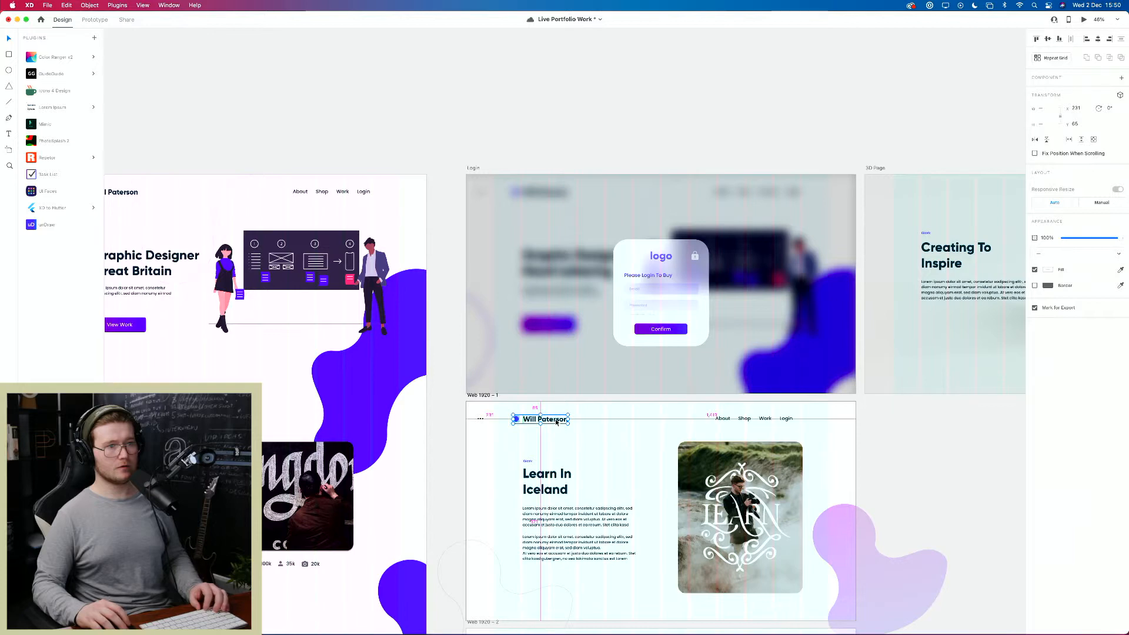
left_click_drag(555, 419, 551, 244)
scroll(966, 207, "up", 5)
scroll(953, 222, "up", 4)
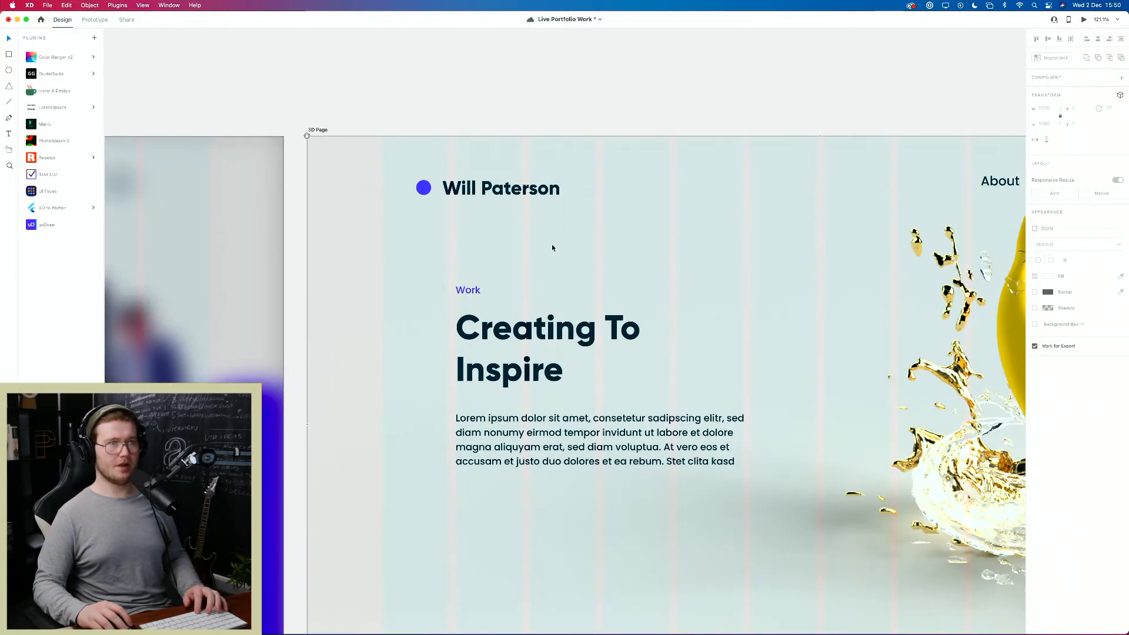
mouse_move(484, 192)
left_mouse_down()
mouse_move(533, 190)
mouse_move(495, 194)
left_mouse_up()
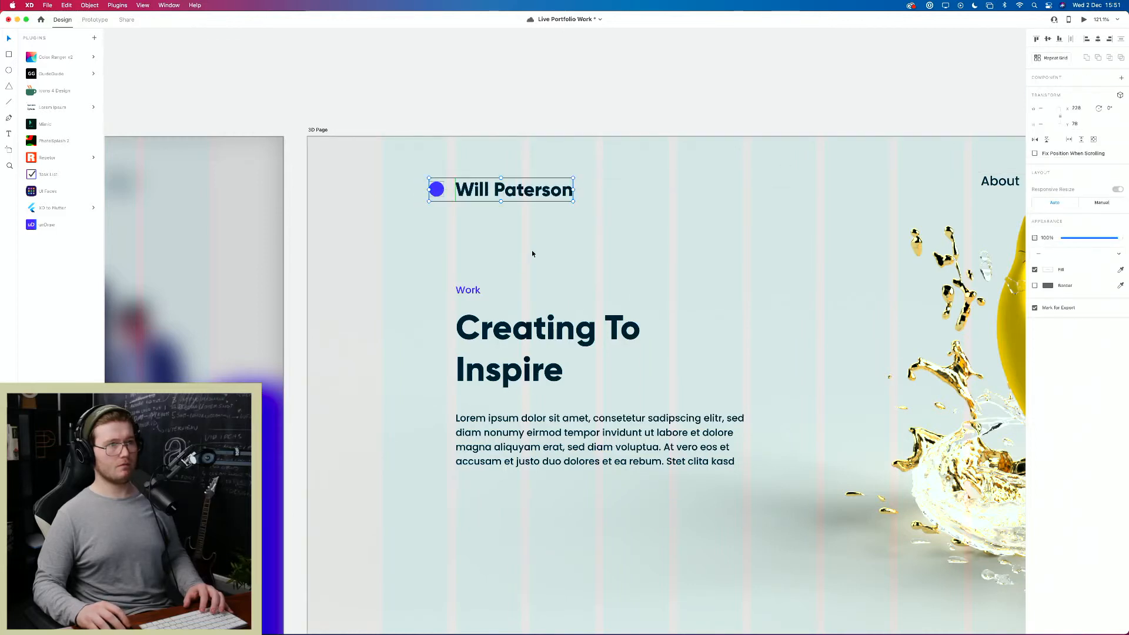
Step: Move the logo up on the 3D Page artboard until it is level with the navigation links
scroll(538, 286, "down", 5)
left_click(693, 324)
left_click_drag(684, 339, 456, 243)
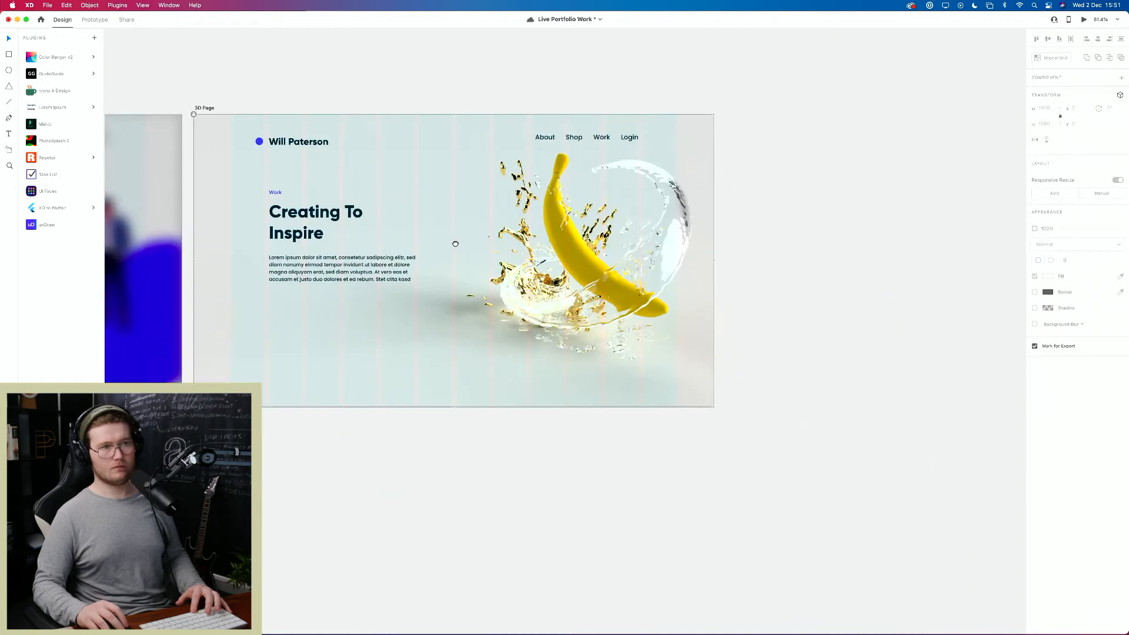
left_click_drag(323, 143, 322, 139)
left_click(380, 159)
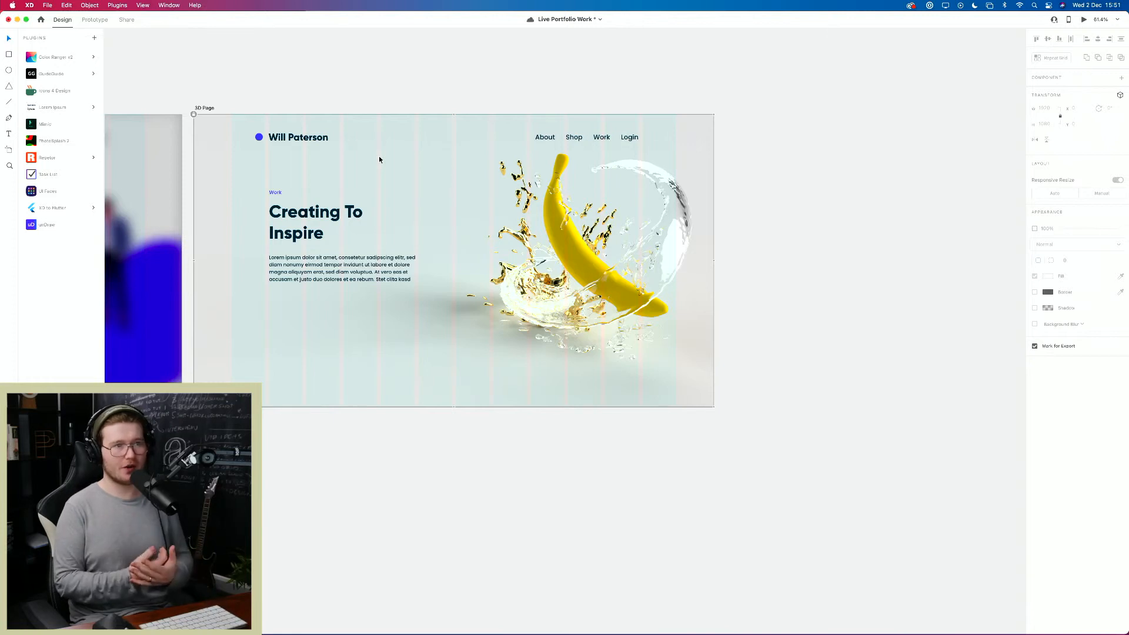
Step: Turn off the layout grid on the 3D Page artboard
left_click_drag(498, 251, 672, 250)
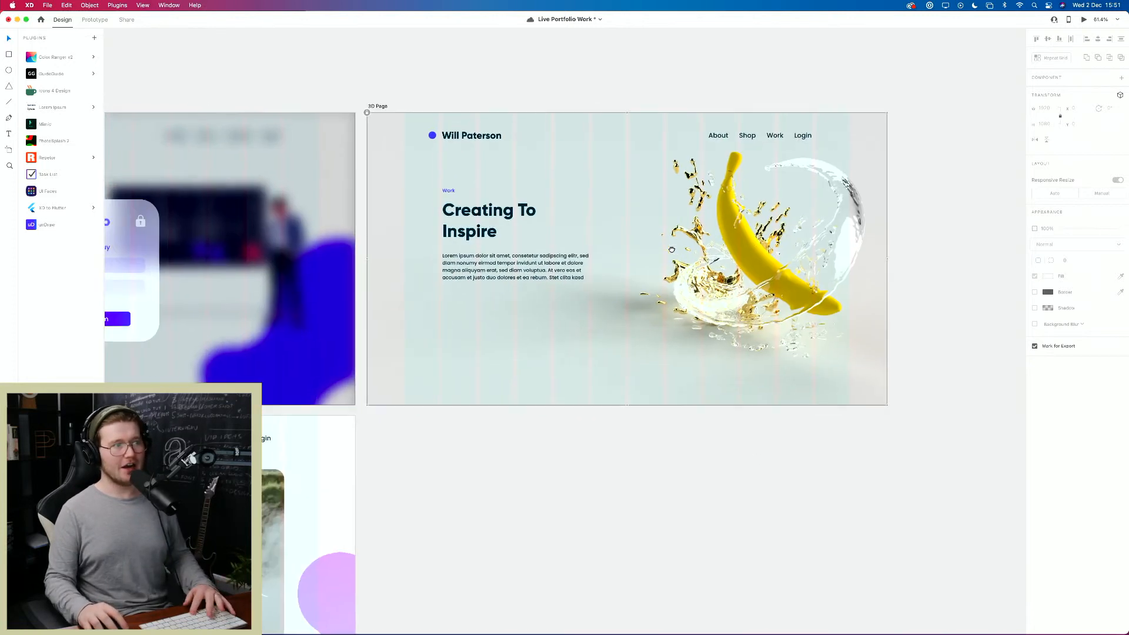
left_click(374, 114)
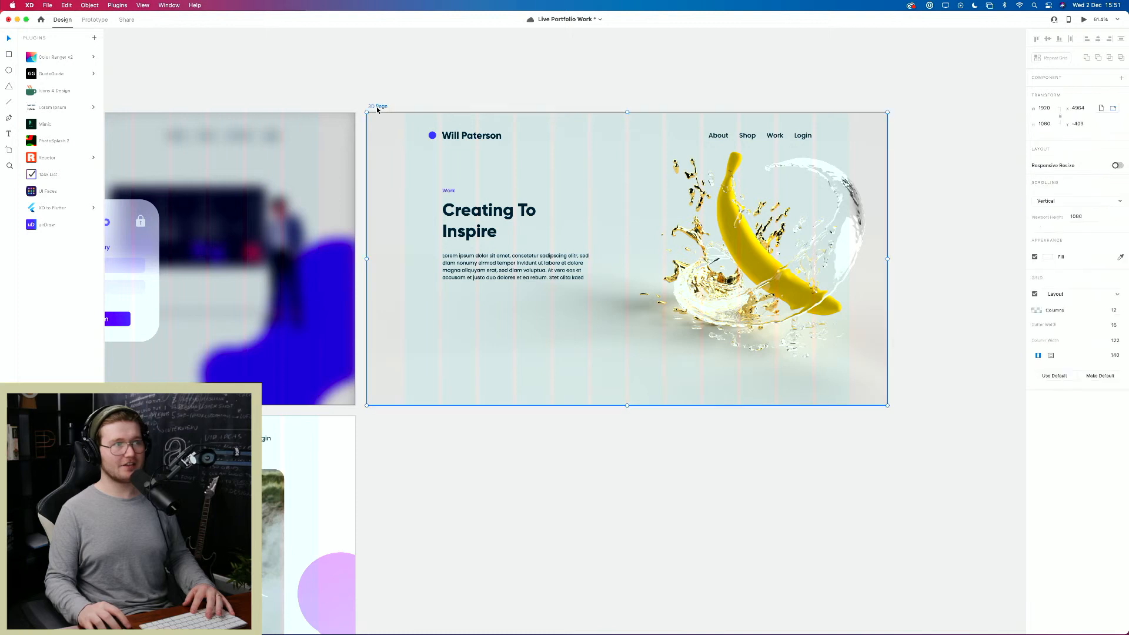
left_click(1034, 294)
left_click(902, 254)
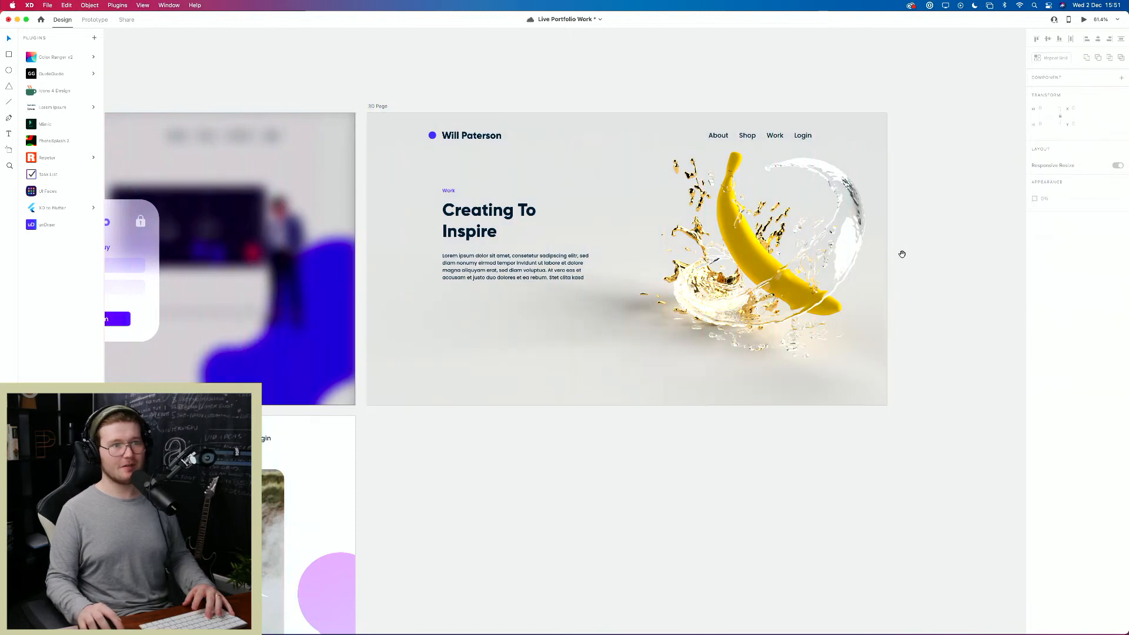
Step: Save the Live Portfolio Work document with the completed 3D Page header
left_click_drag(845, 249, 758, 285)
scroll(418, 251, "down", 5)
scroll(418, 251, "up", 2)
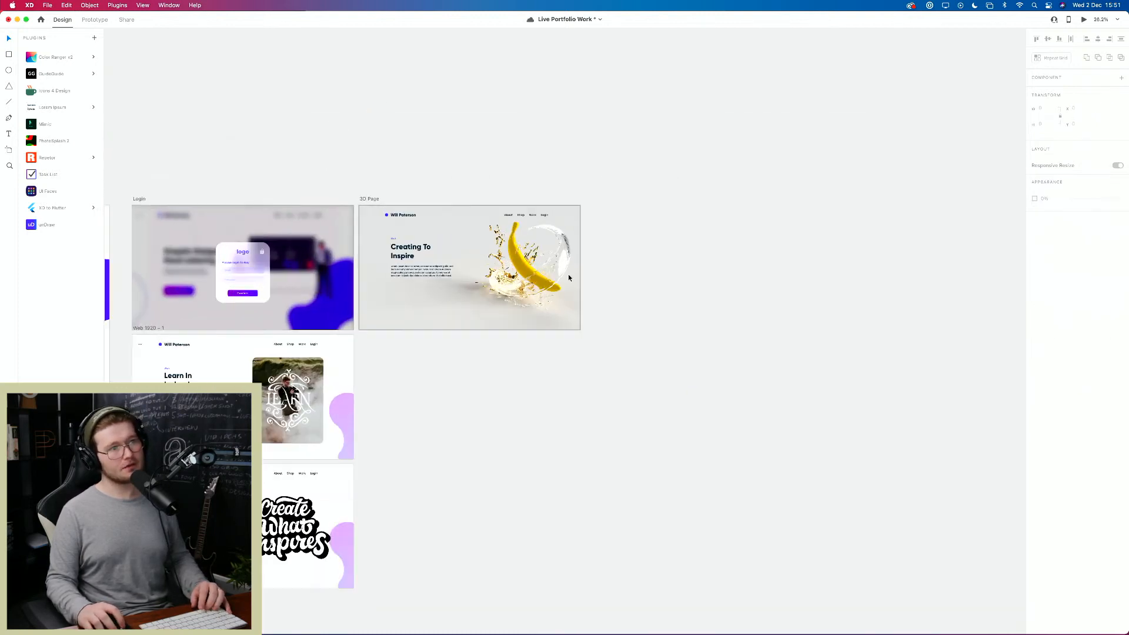
scroll(452, 266, "up", 2)
scroll(453, 266, "up", 4)
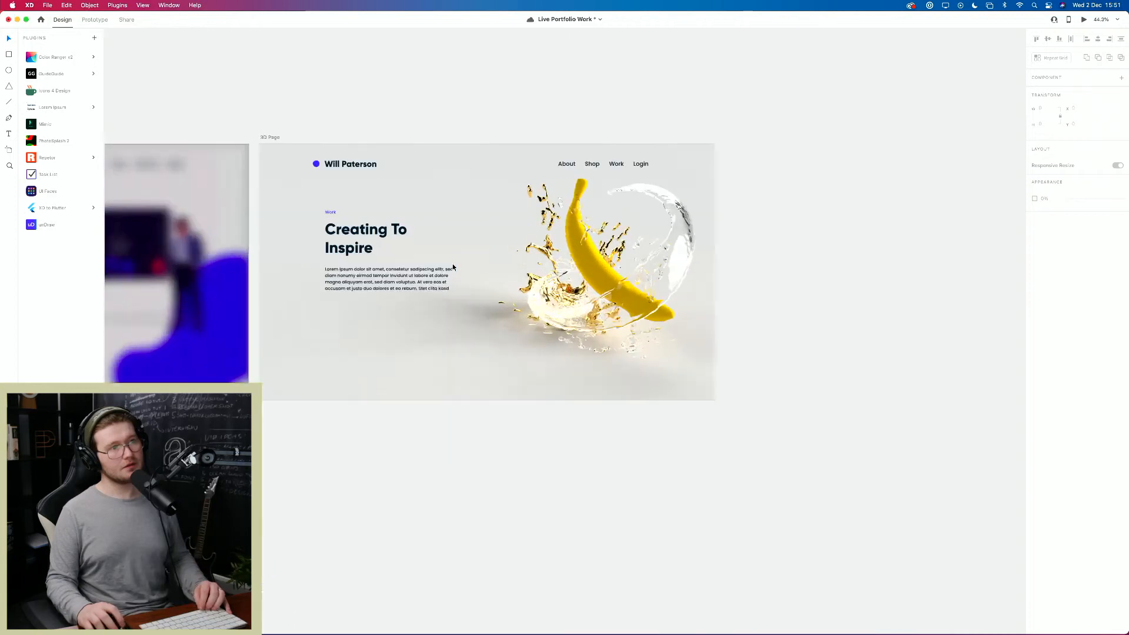
scroll(453, 268, "up", 1)
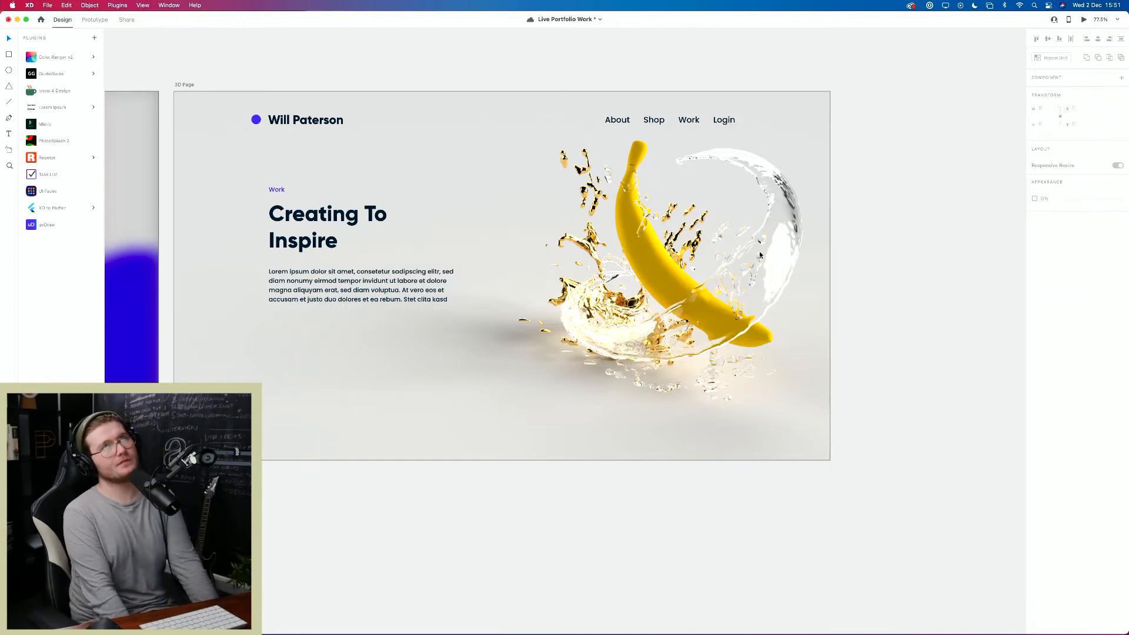
key("super+s")
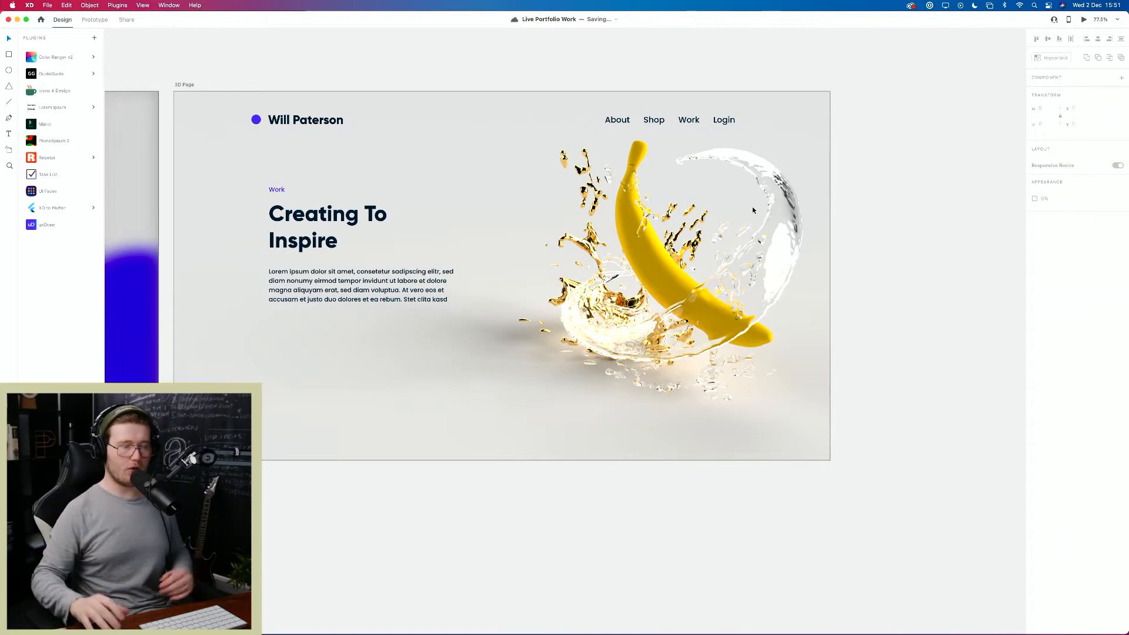
Step: Look over the Home, Login and work-page artboards alongside the 3D Page artboard
scroll(752, 209, "up", 3)
scroll(752, 209, "right", 2)
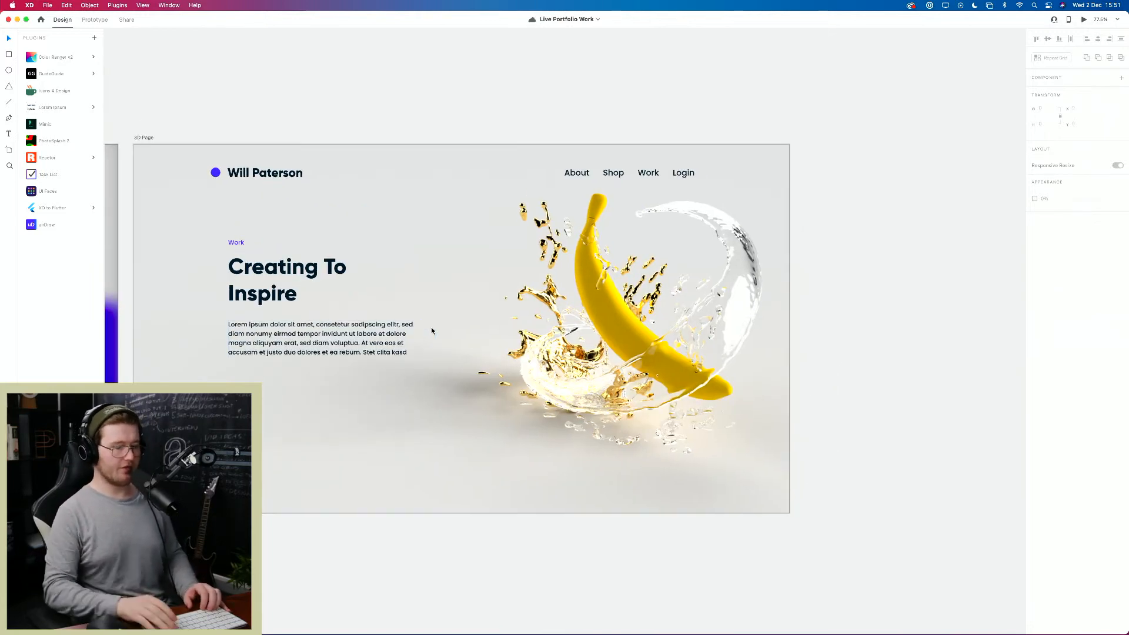
scroll(427, 288, "down", 5)
left_click_drag(595, 322, 639, 311)
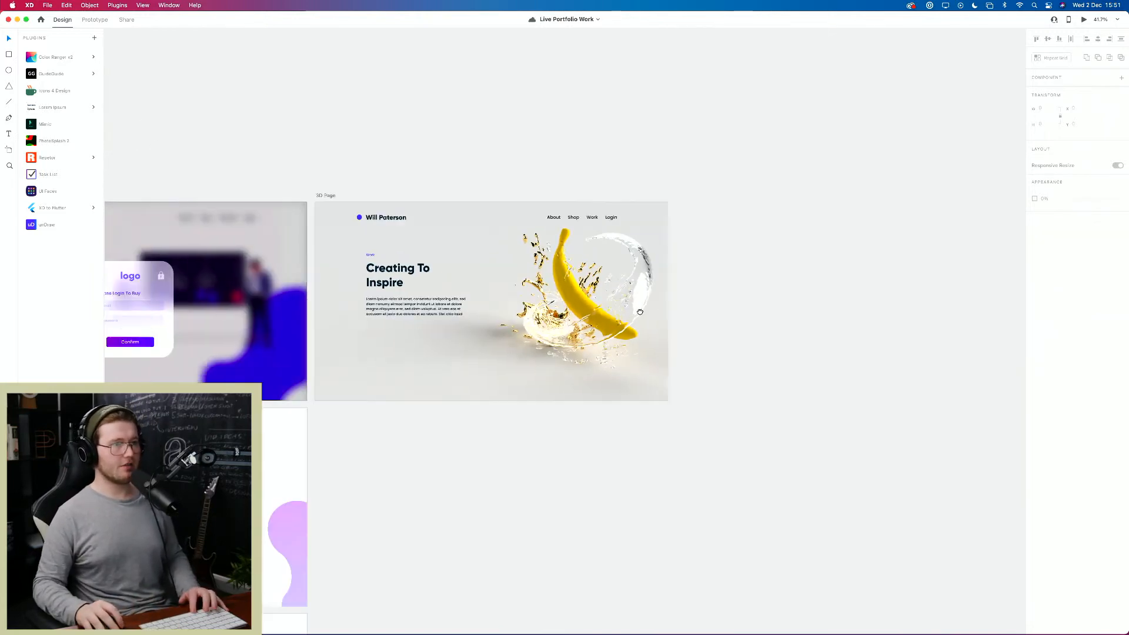
scroll(640, 312, "left", 10)
scroll(640, 312, "down", 3)
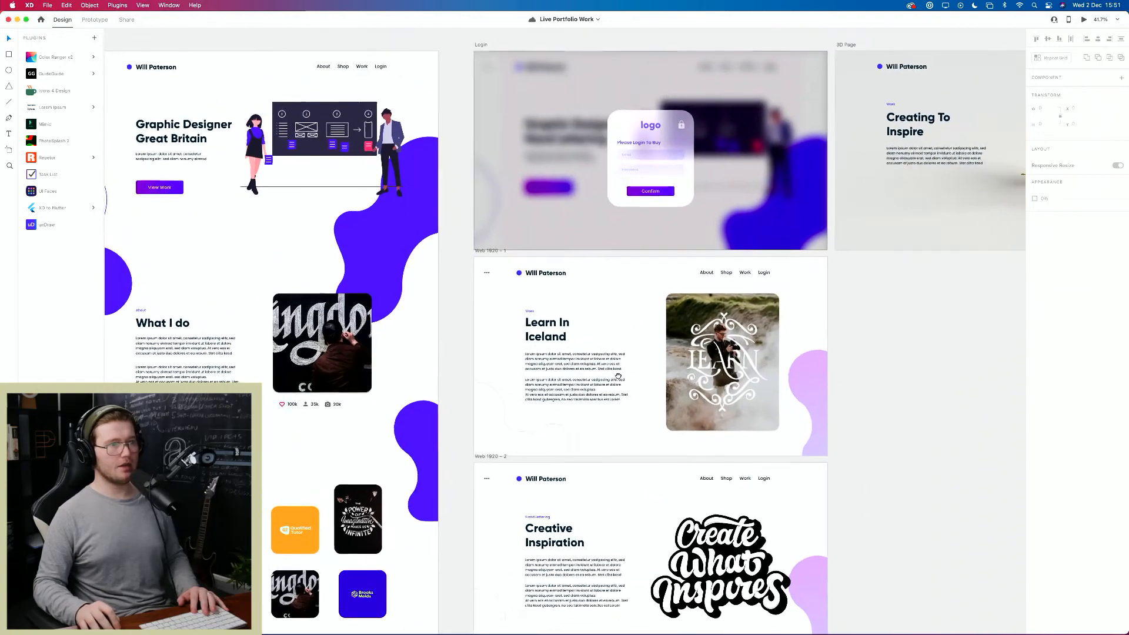
left_click_drag(618, 376, 759, 414)
left_click_drag(201, 77, 604, 281)
left_click_drag(599, 280, 231, 84)
left_click_drag(232, 84, 610, 324)
left_click(627, 324)
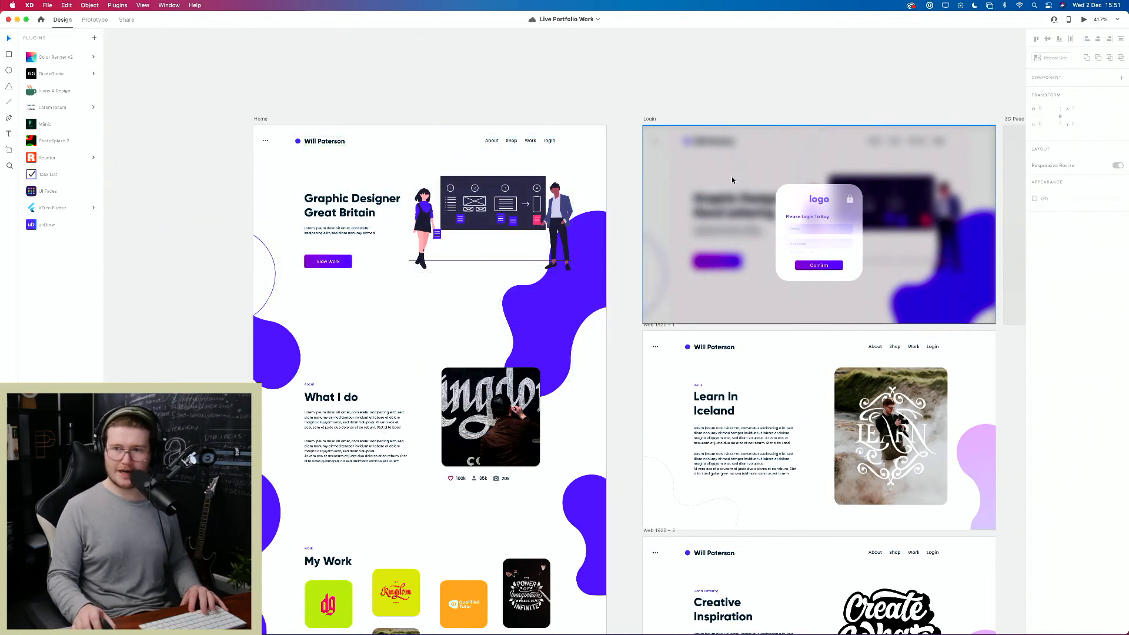
Step: Examine the 3D Page artboard's header, heading and paragraph layout, and compare it with the neighbouring Login and Learn In Iceland artboards
left_click_drag(870, 277, 427, 198)
left_click_drag(614, 258, 494, 259)
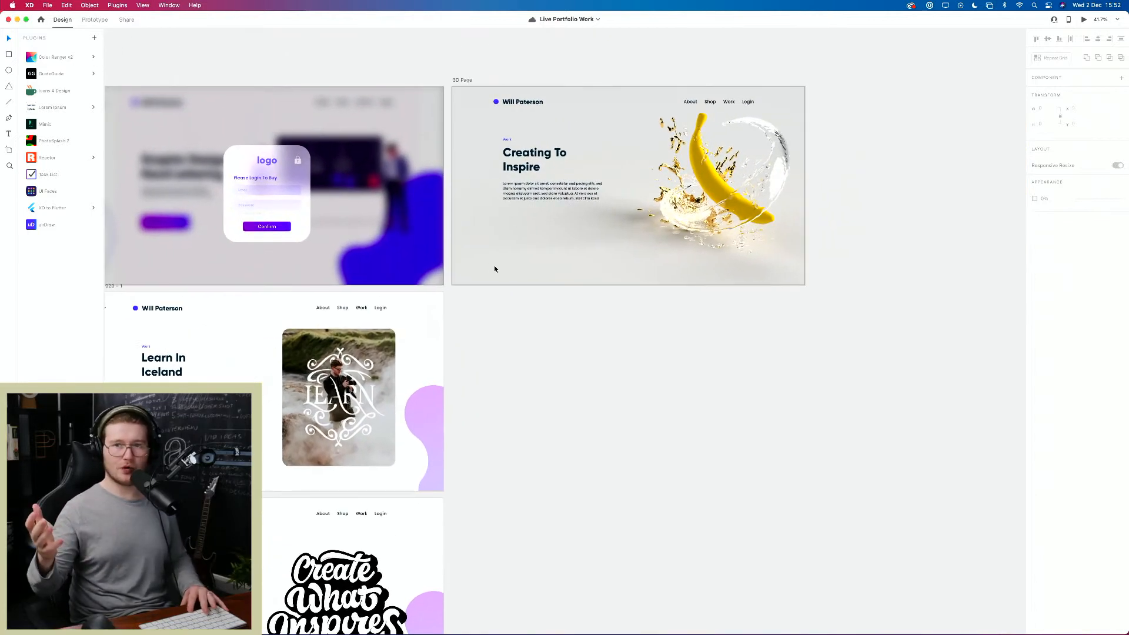
left_click_drag(590, 47, 600, 243)
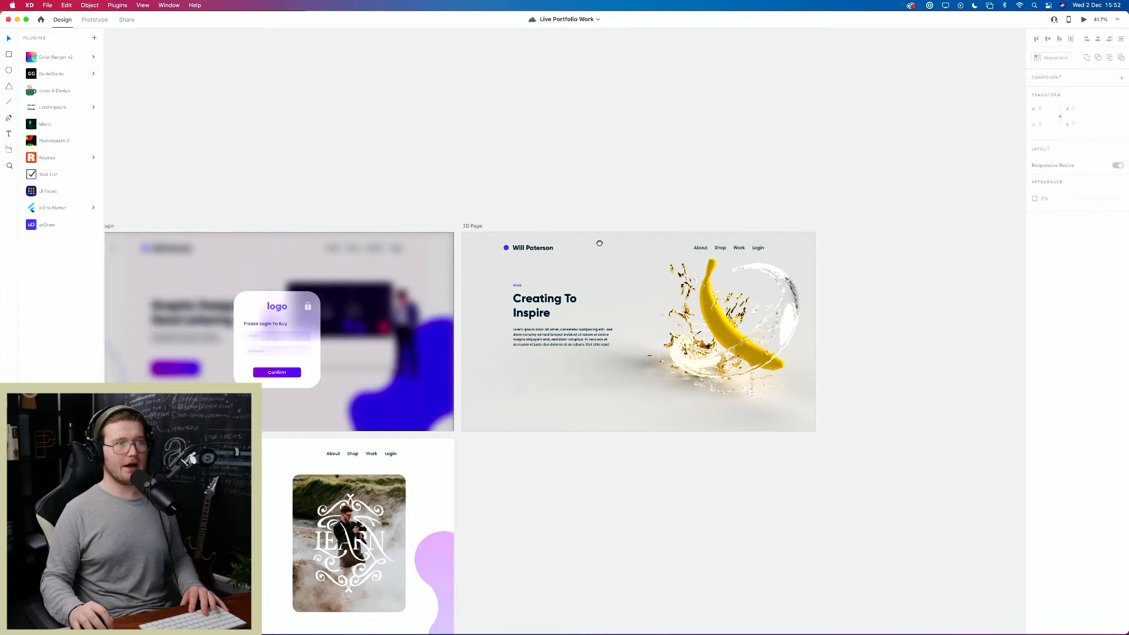
left_click(497, 225)
left_click(952, 509)
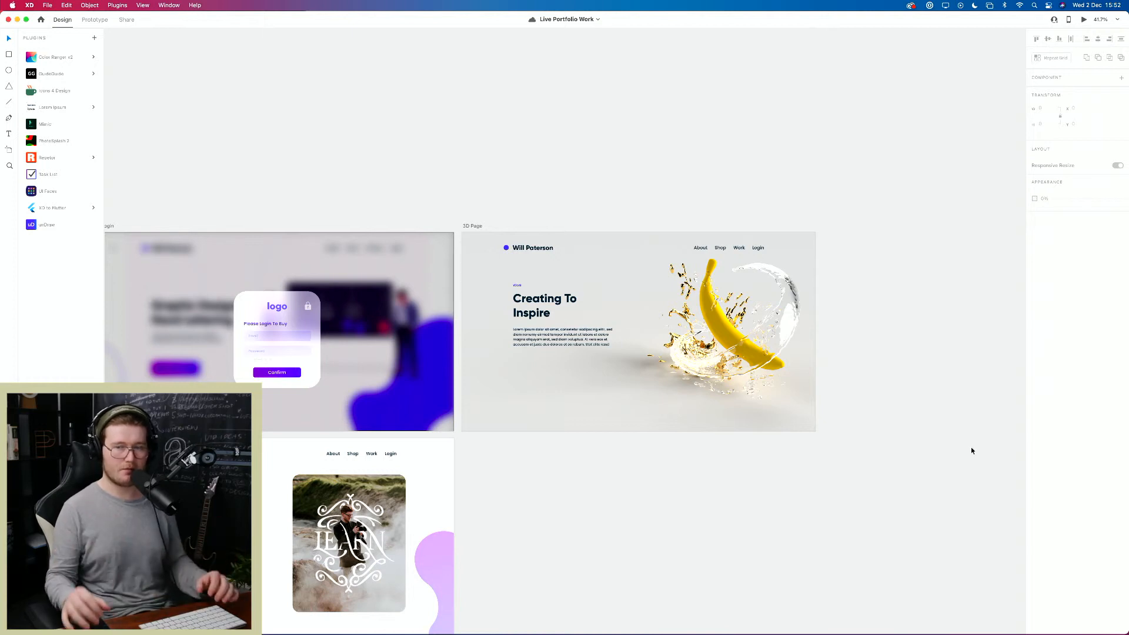
left_click_drag(601, 380, 535, 381)
scroll(535, 379, "up", 3)
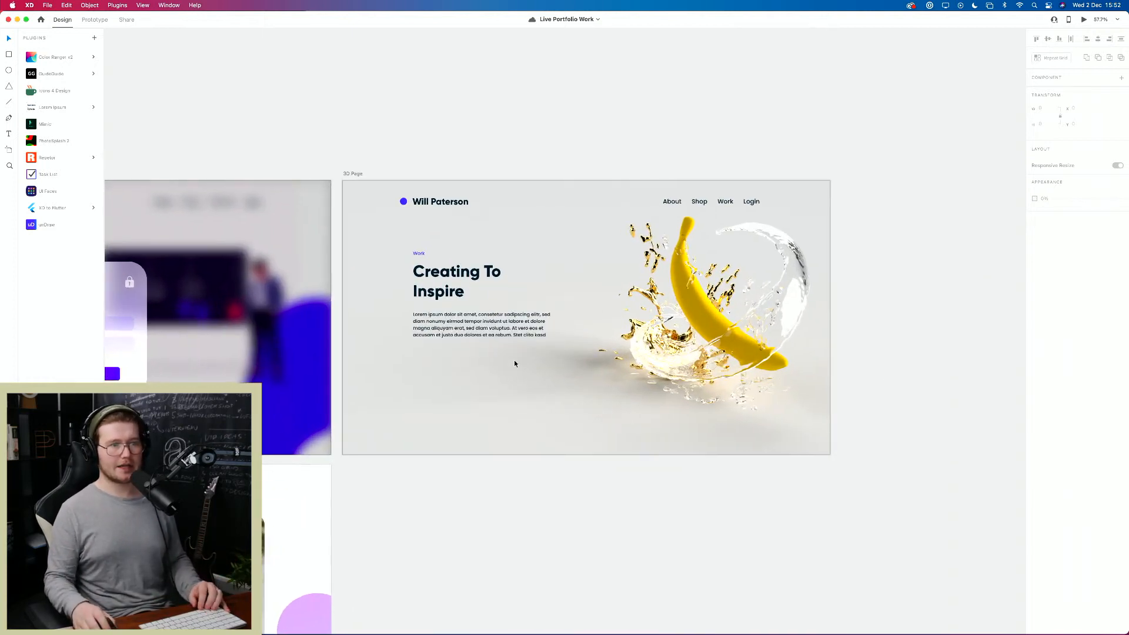
scroll(516, 360, "up", 5)
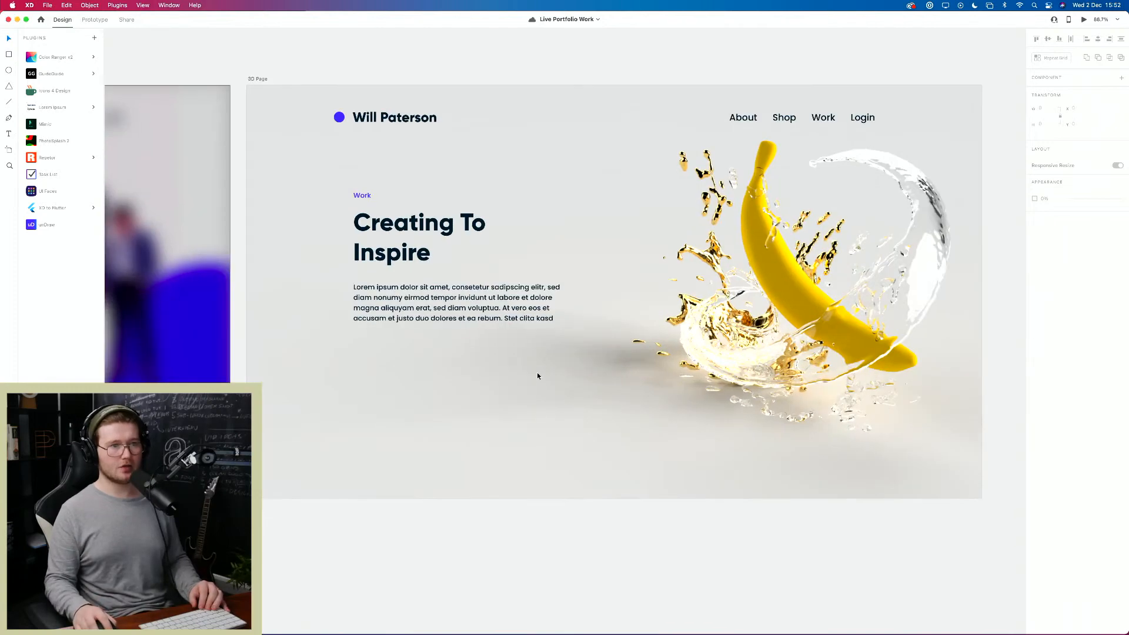
scroll(536, 372, "down", 3)
left_click(508, 334)
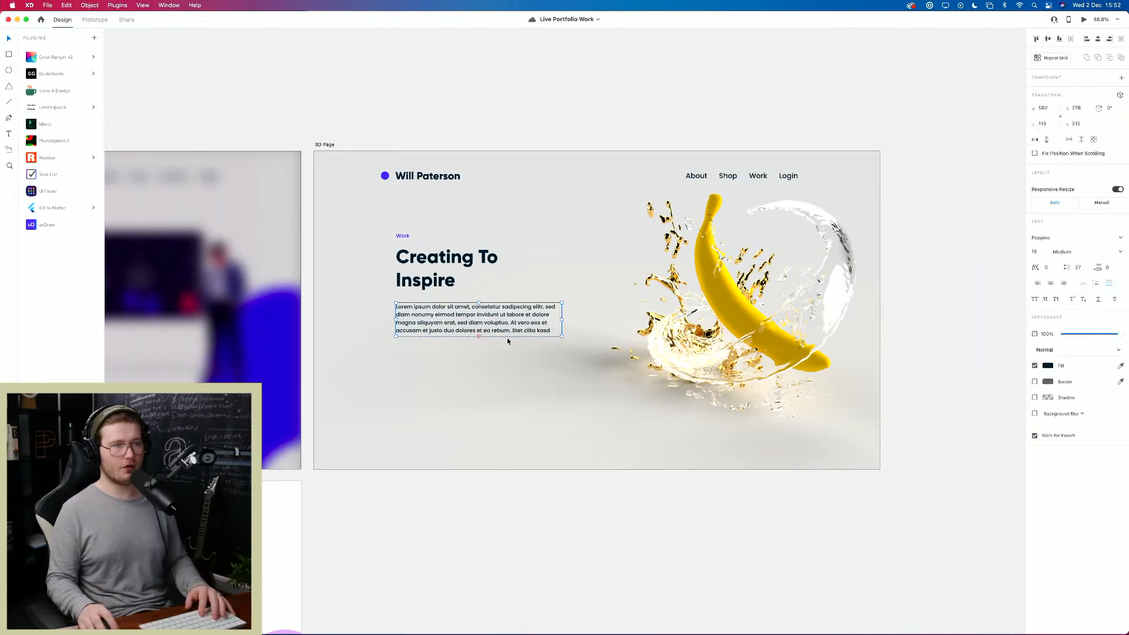
left_click(489, 343)
left_click_drag(307, 417, 652, 288)
scroll(651, 288, "down", 3)
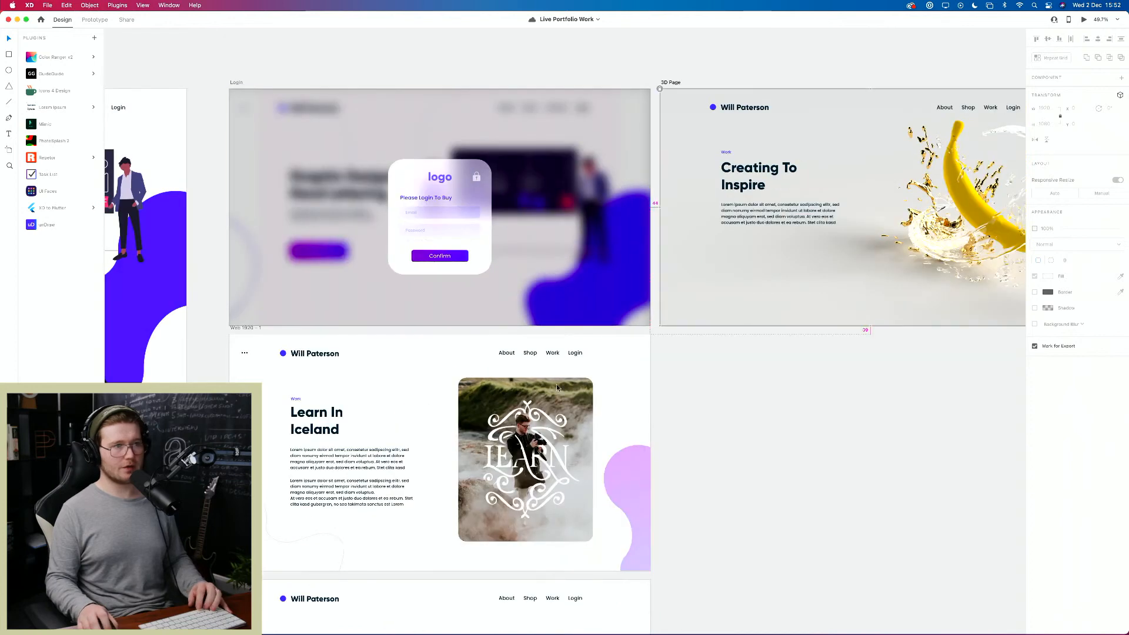
Step: Review the Learn In Iceland and Creative Inspiration artboards against the 3D Page artboard for consistent text and image placement
left_click_drag(431, 391, 467, 271)
left_click(418, 325)
left_click(418, 334)
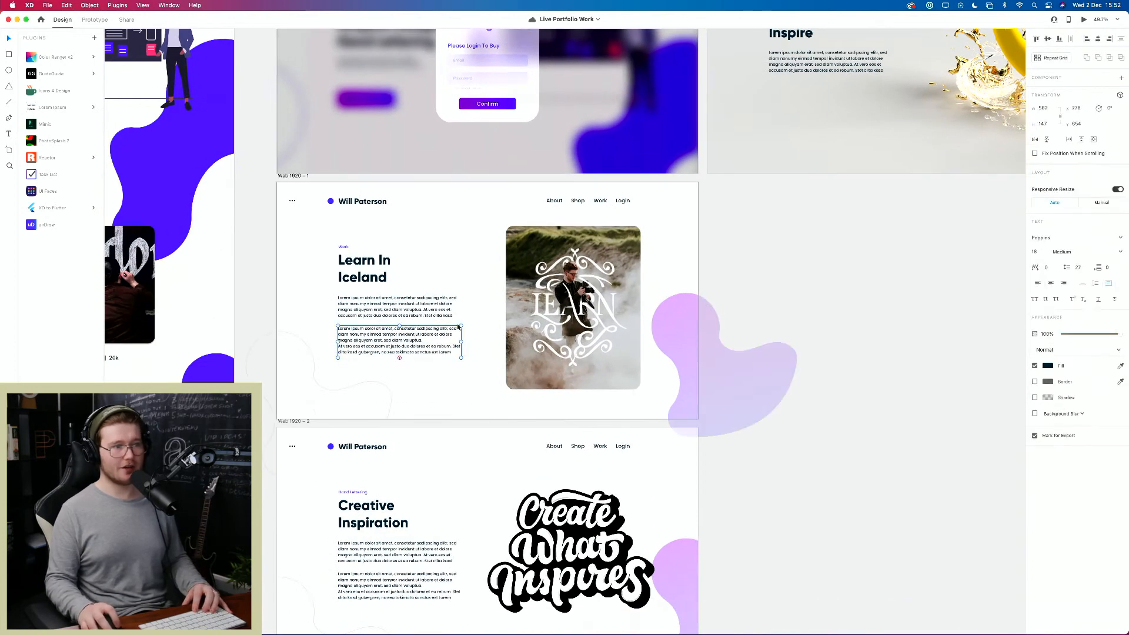
left_click(773, 328)
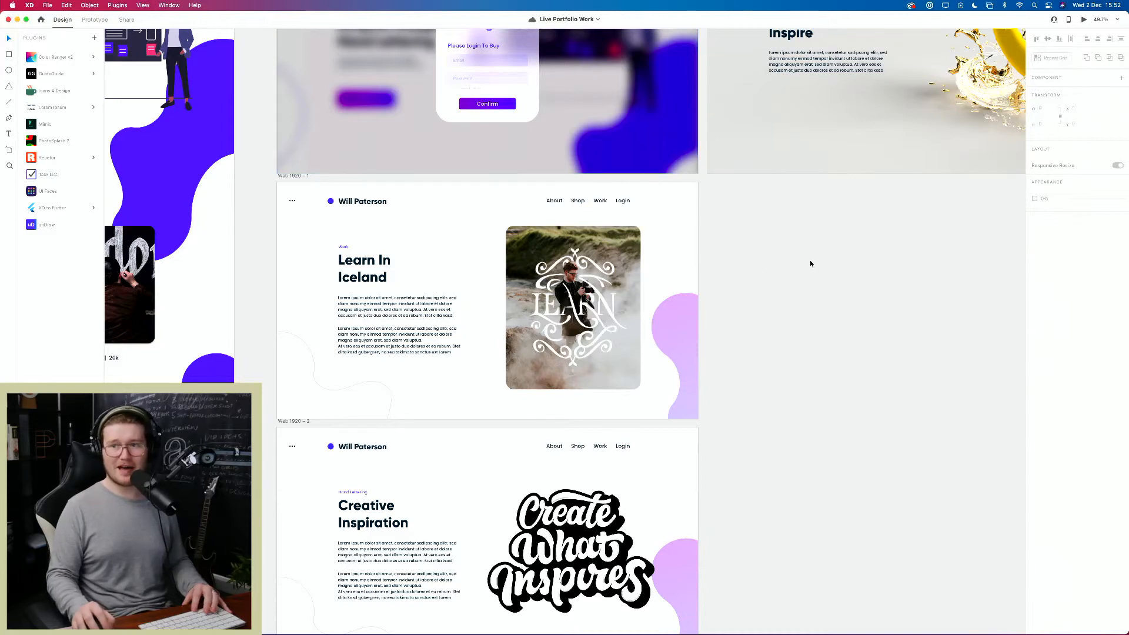
left_click_drag(821, 284, 596, 434)
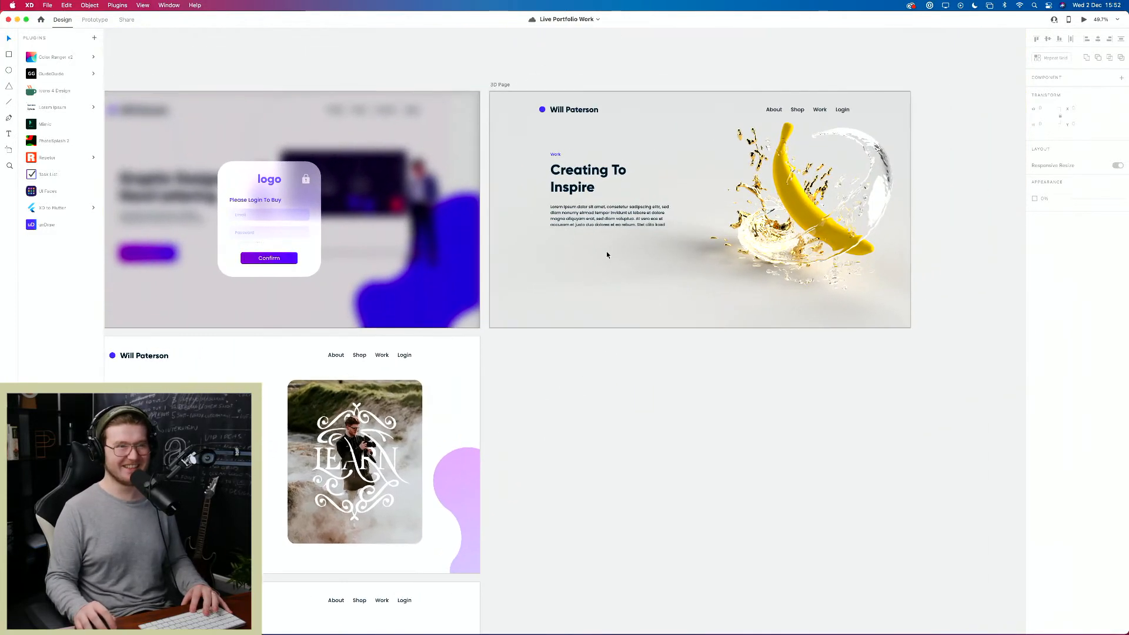
left_click(608, 223)
left_click(603, 284)
left_click_drag(506, 394, 840, 50)
left_click_drag(329, 336, 714, 469)
left_click(484, 430)
left_click_drag(490, 393, 324, 403)
left_click_drag(465, 372, 370, 432)
left_click_drag(765, 209, 320, 421)
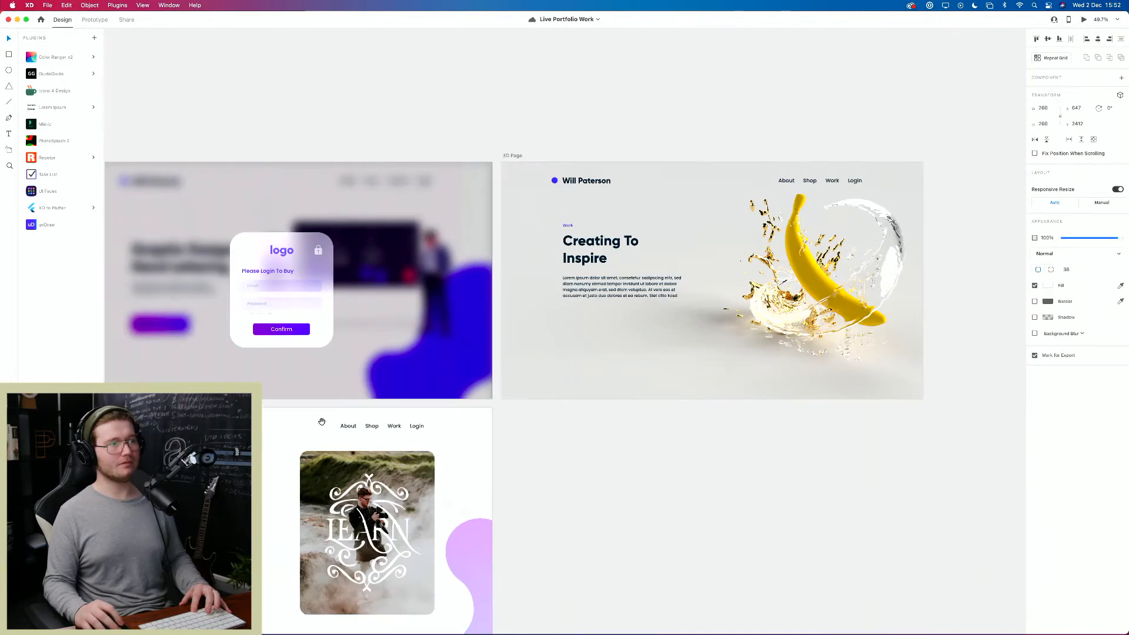
Step: Inspect the 3D Page artboard up close, checking the header logo and name against the heading and banana artwork
left_click_drag(633, 460, 388, 457)
left_click(531, 340)
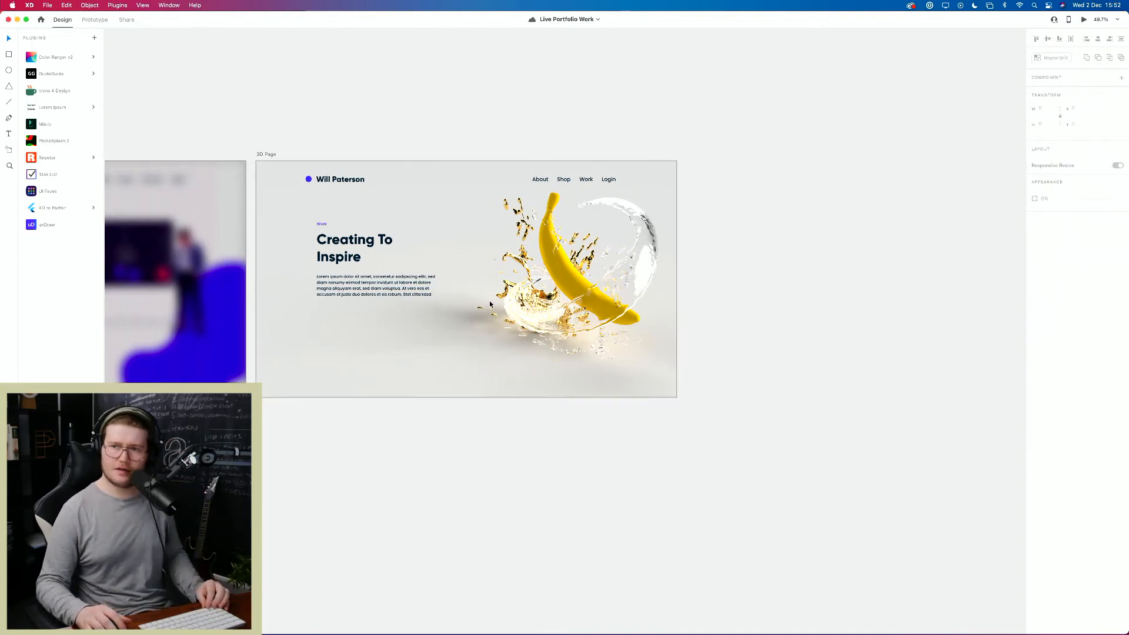
scroll(489, 304, "up", 3)
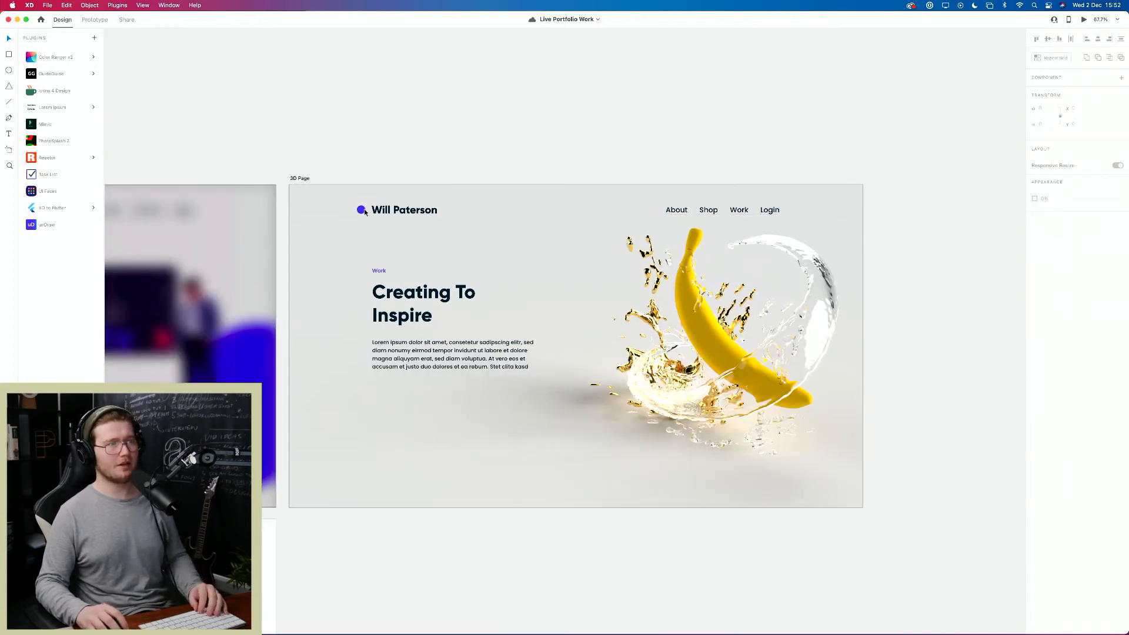
left_click(381, 211)
left_click(361, 211)
left_click(404, 211)
left_click(378, 253)
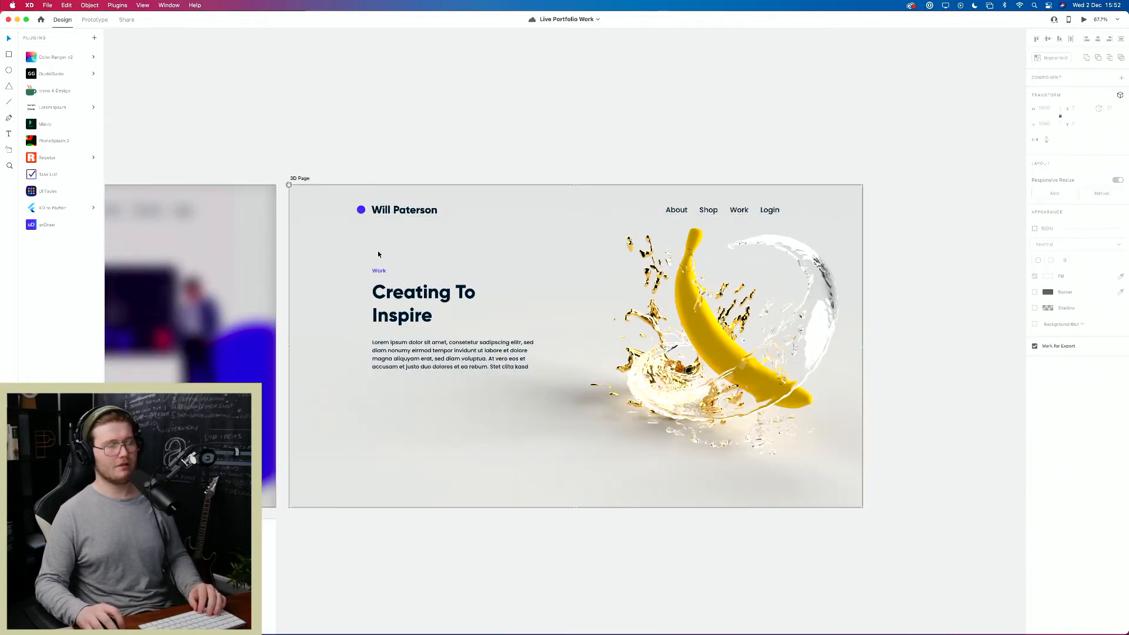
key("Escape")
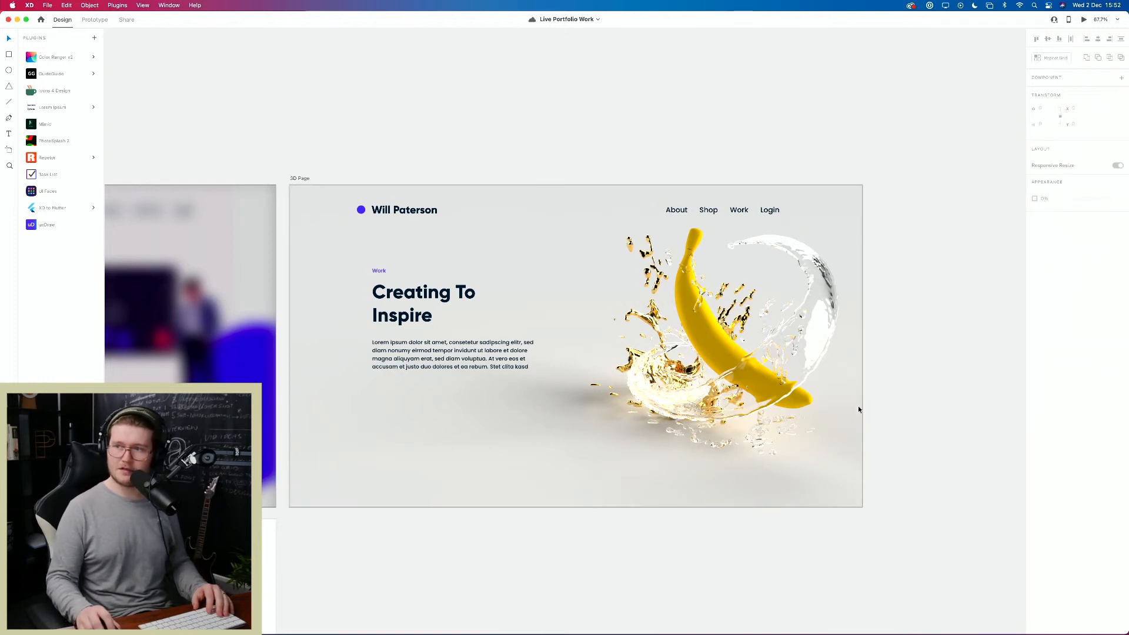
Step: Survey the Home, Login, Learn In Iceland, Creative Inspiration and 3D Page artboards together as one set
scroll(537, 347, "down", 5)
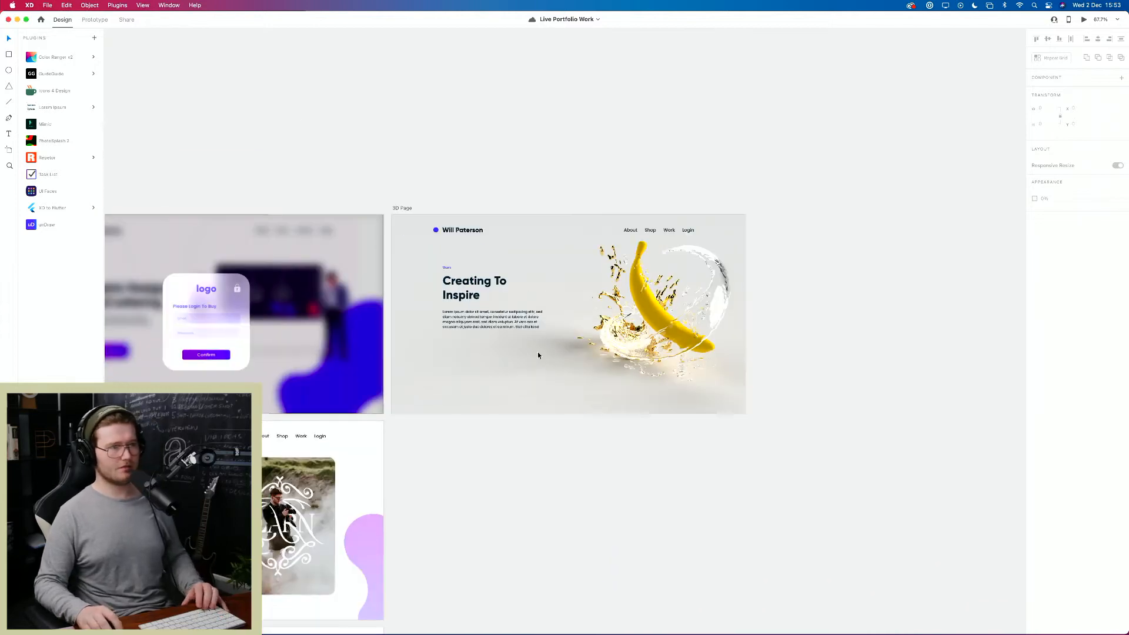
left_click_drag(367, 467, 433, 318)
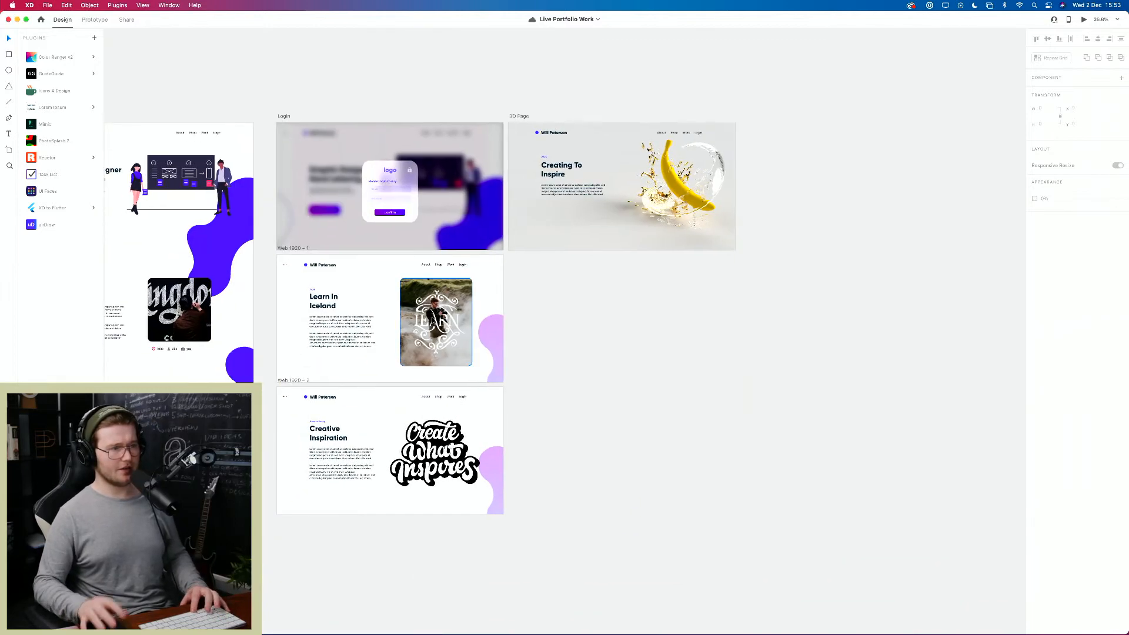
left_click_drag(727, 319, 496, 414)
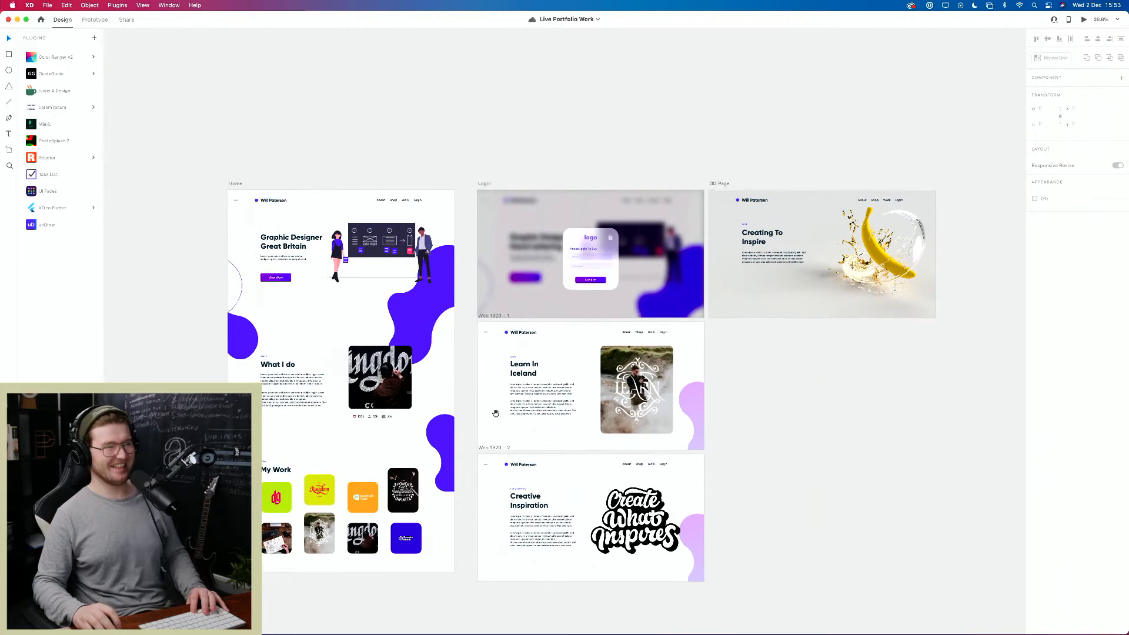
scroll(497, 413, "down", 2)
scroll(347, 386, "up", 5)
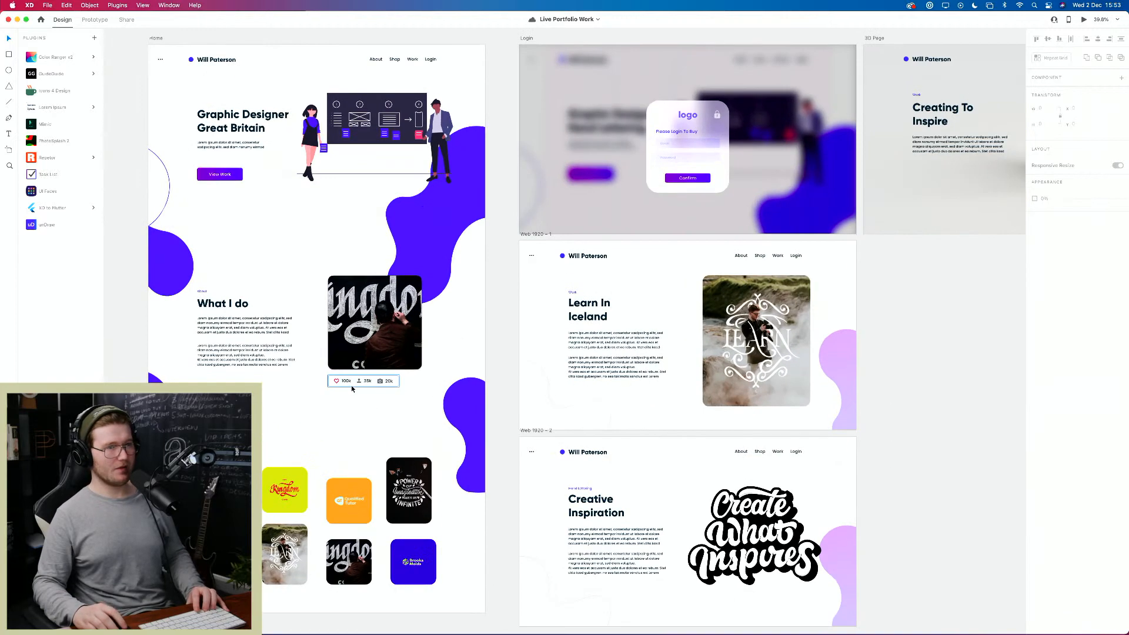
Step: Replace the paragraph under "Creating To Inspire" with "3D Imagery, Abstract Painting, Hand Lettering and general artsy projects."
left_click_drag(564, 285, 357, 303)
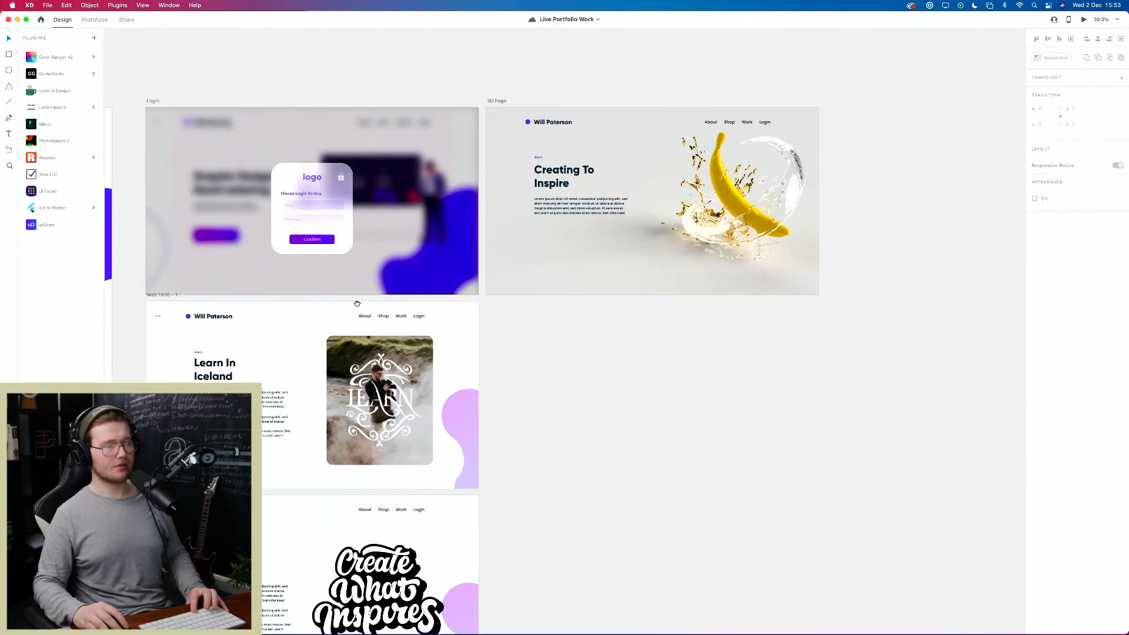
scroll(591, 197, "up", 5)
left_click(661, 222)
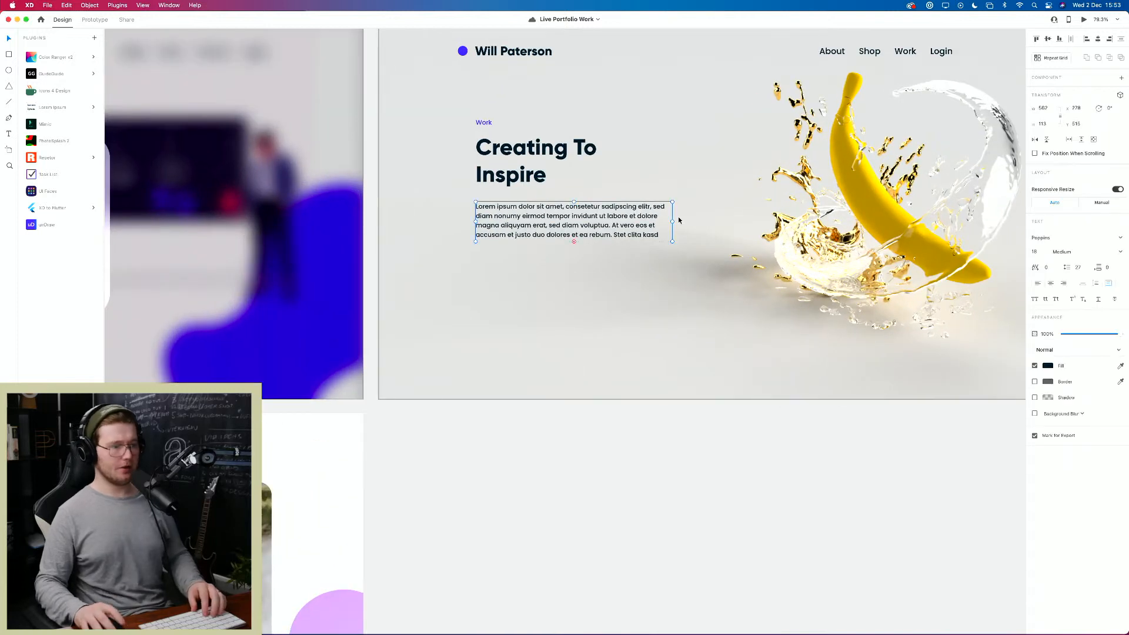
double_click(615, 225)
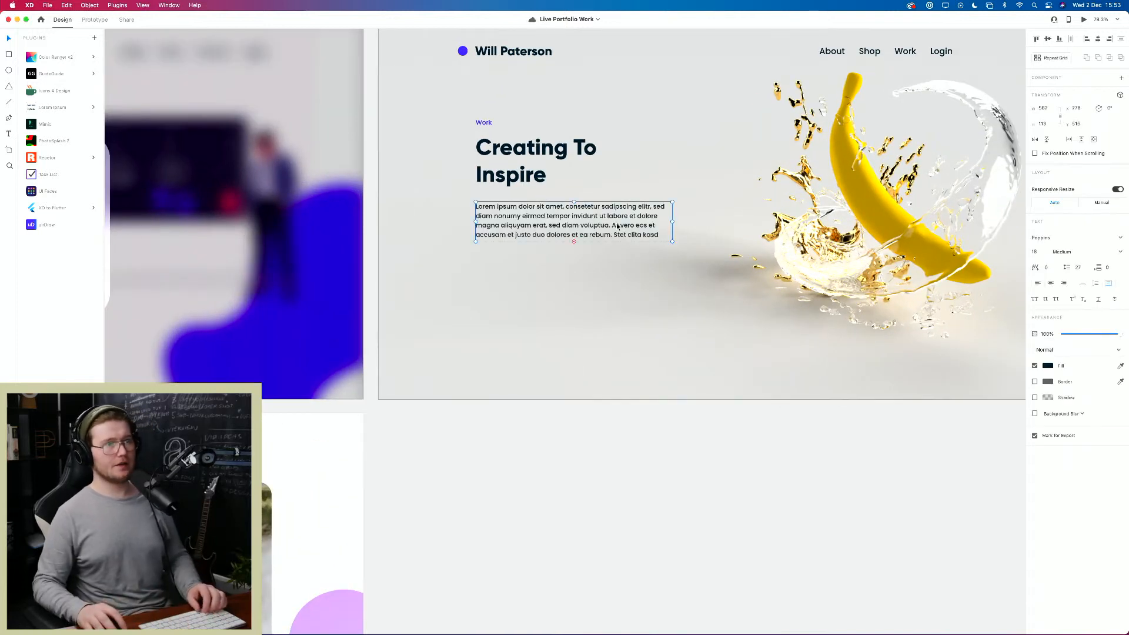
key("super+a")
type("3")
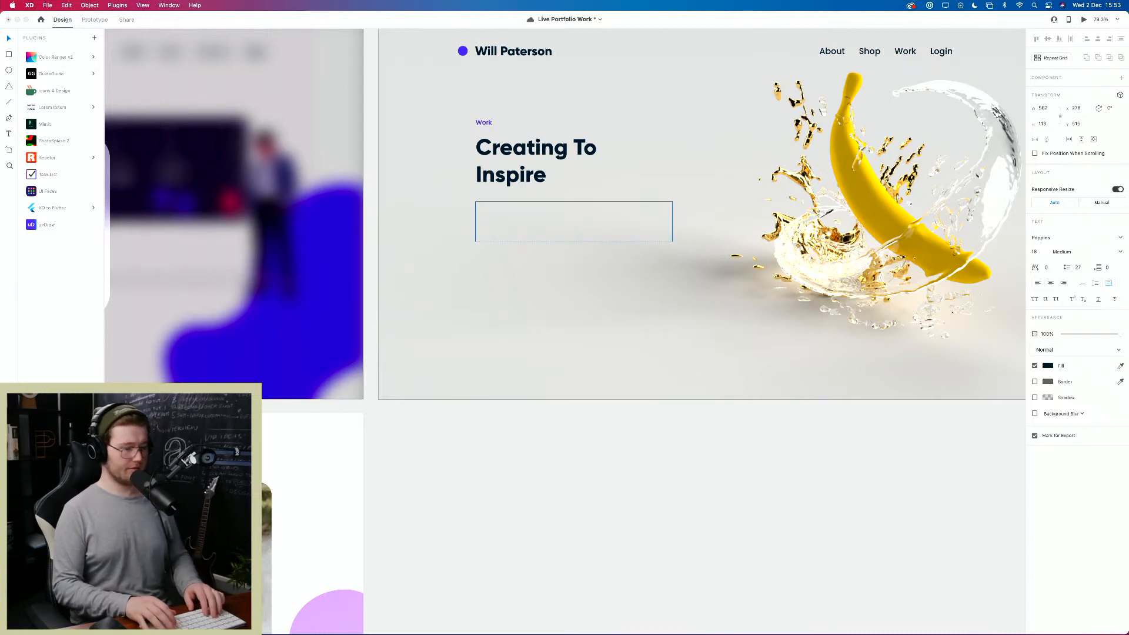
type("D Imahg")
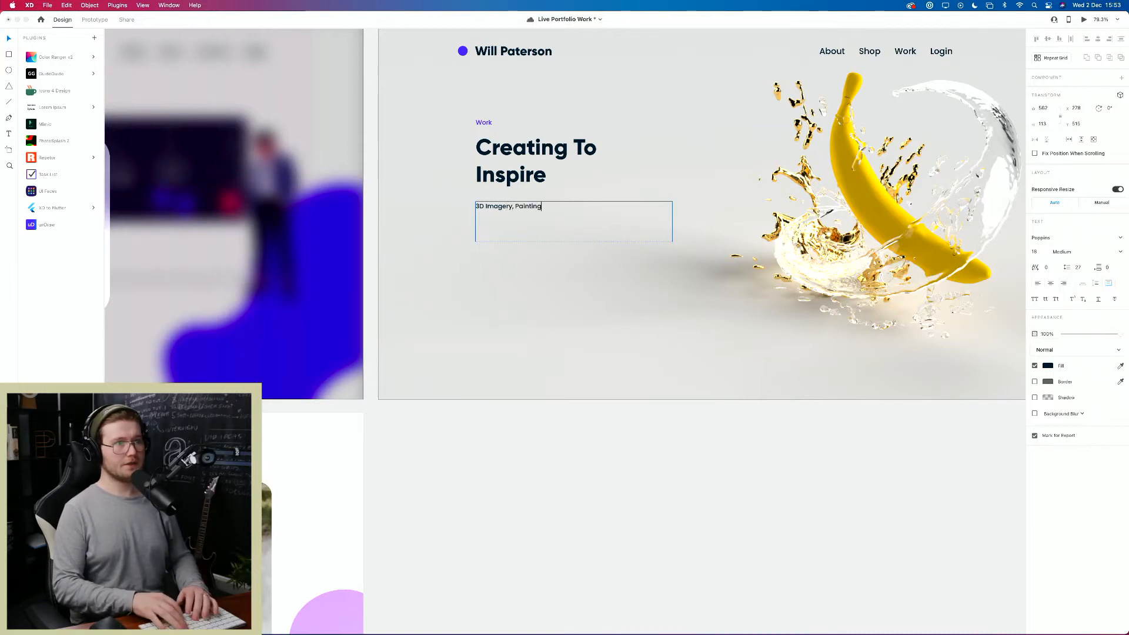
key("BackSpace")
key("BackSpace")
key("BackSpace")
key("BackSpace")
key("BackSpace")
key("BackSpace")
key("BackSpace")
key("BackSpace")
key("BackSpace")
type("Abs")
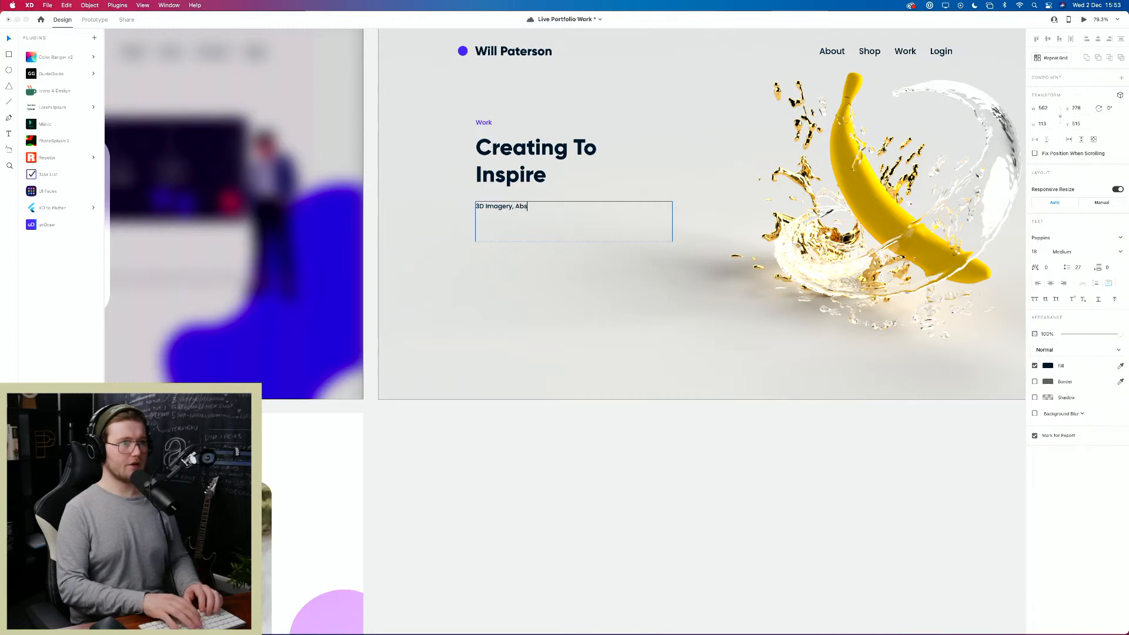
type("tract Painting")
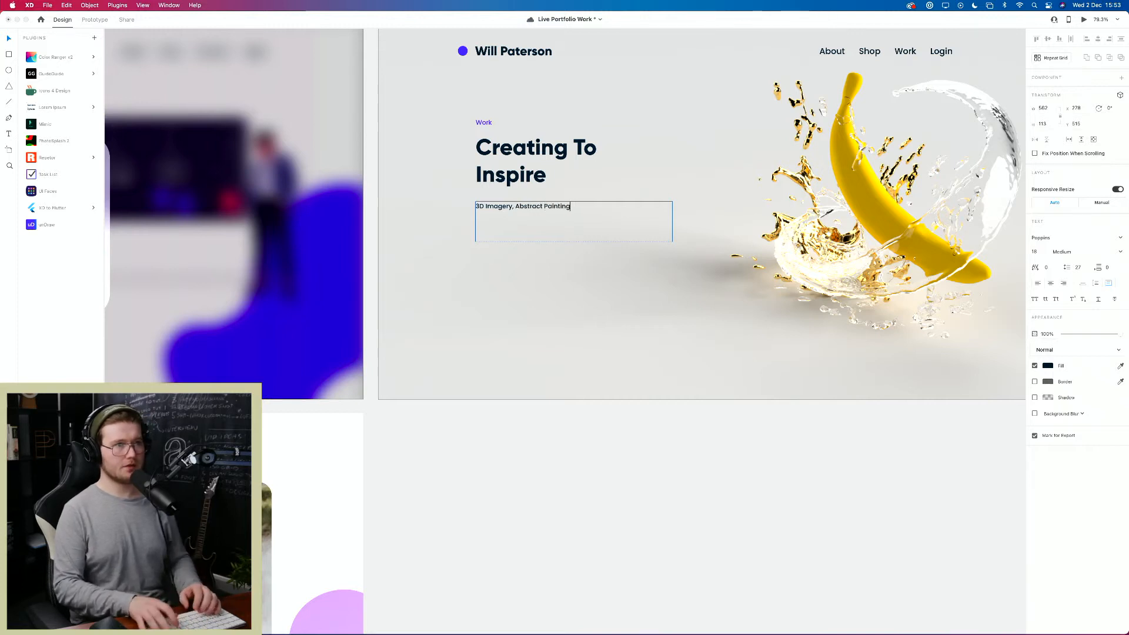
type(", Hand L")
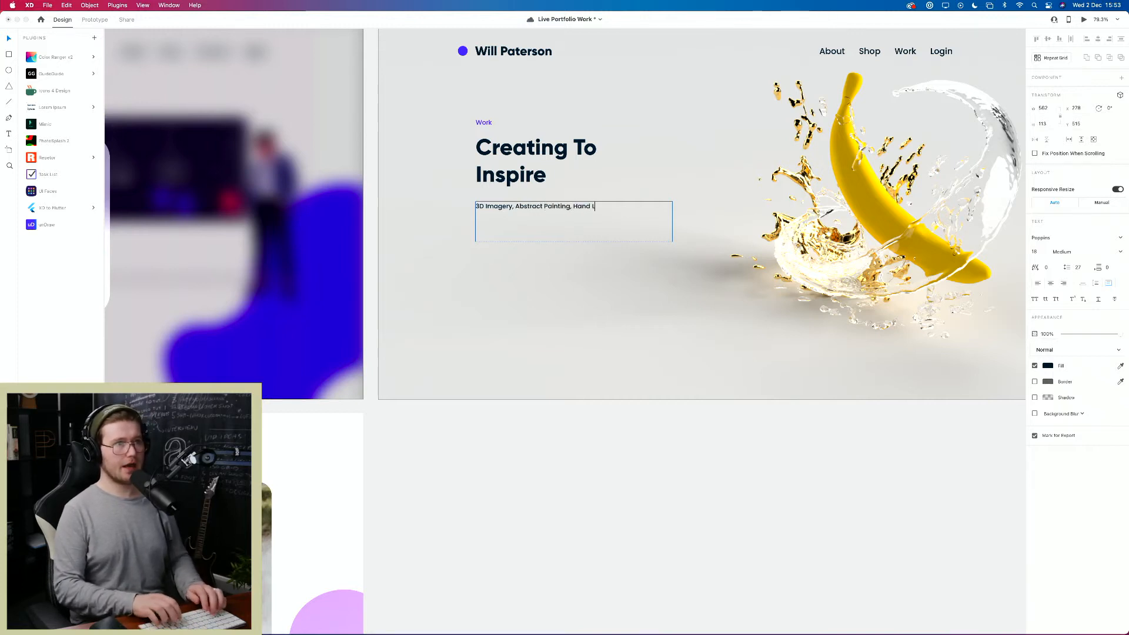
type("ettering and general")
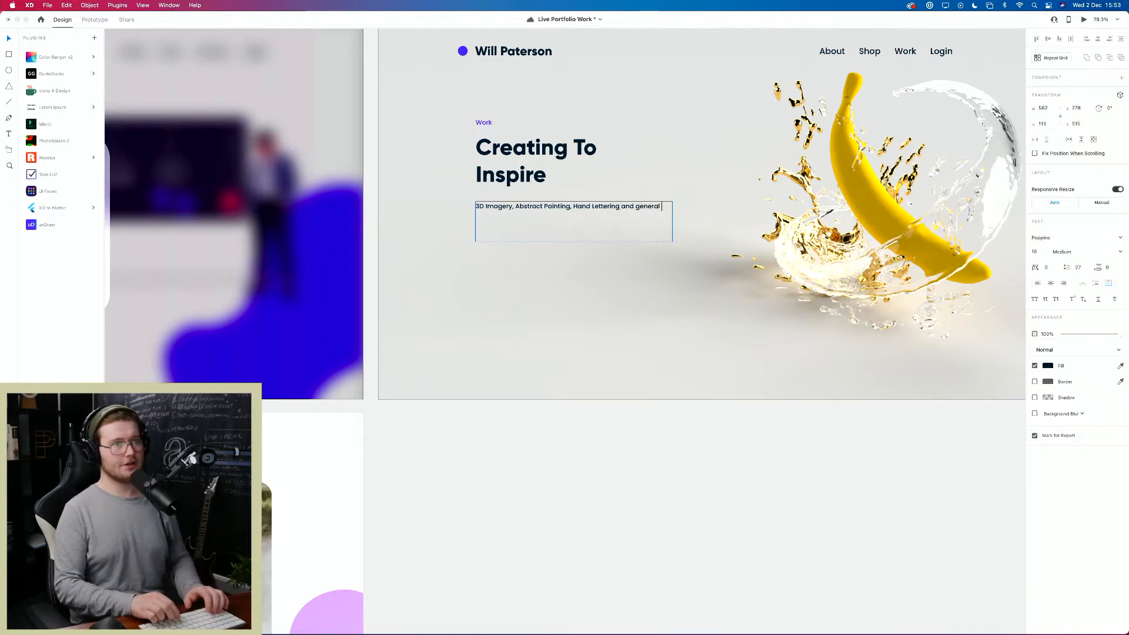
type(" artsy projects.")
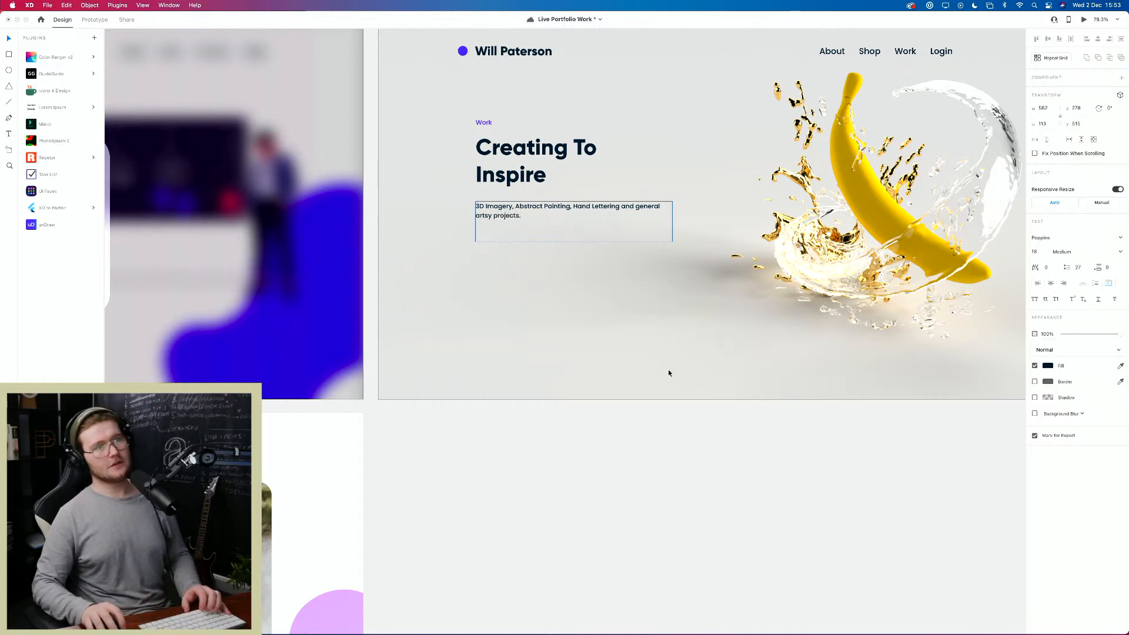
left_click(669, 370)
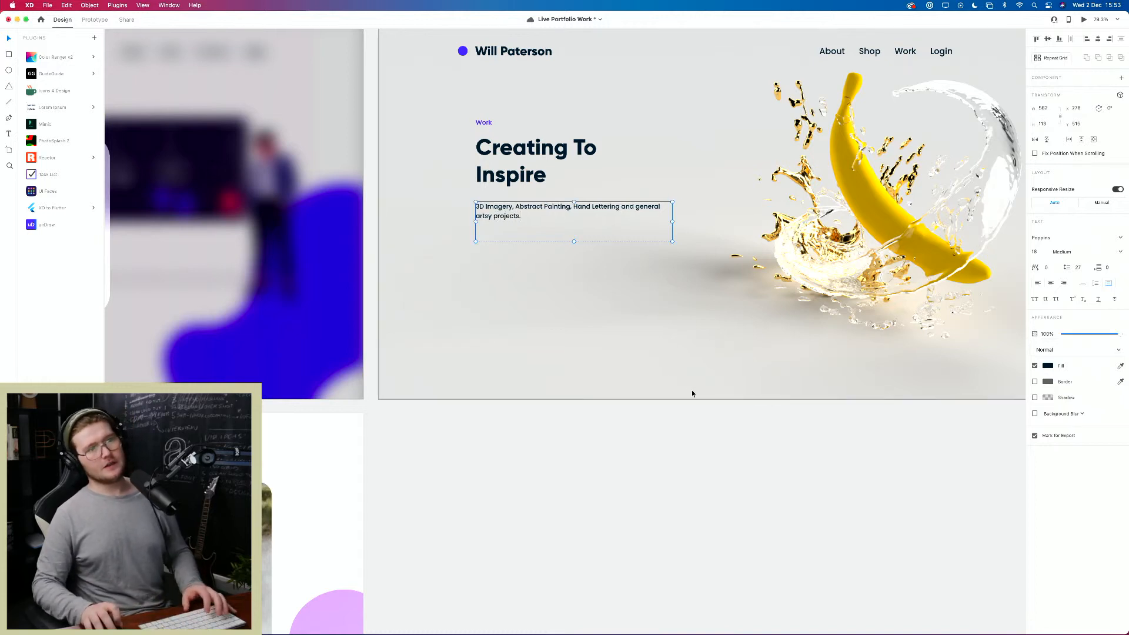
left_click(690, 493)
left_click(796, 381)
key("Escape")
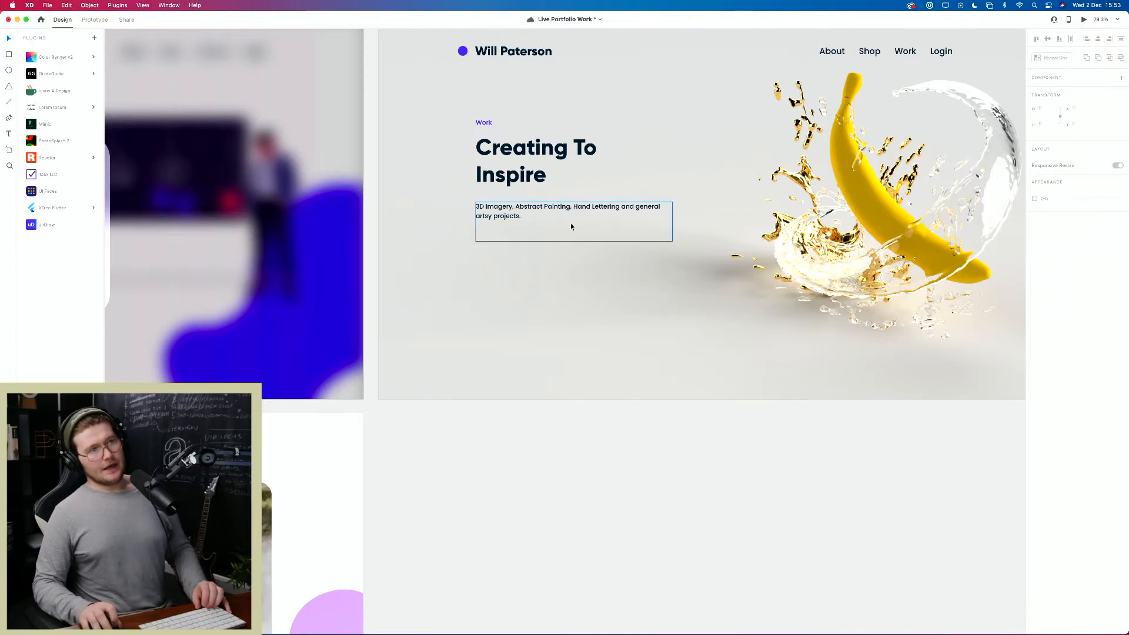
Step: Shift the paragraph and the "Creating To Inspire" heading down slightly, keeping them aligned with the Work label
left_click_drag(520, 206, 521, 211)
left_click(499, 157)
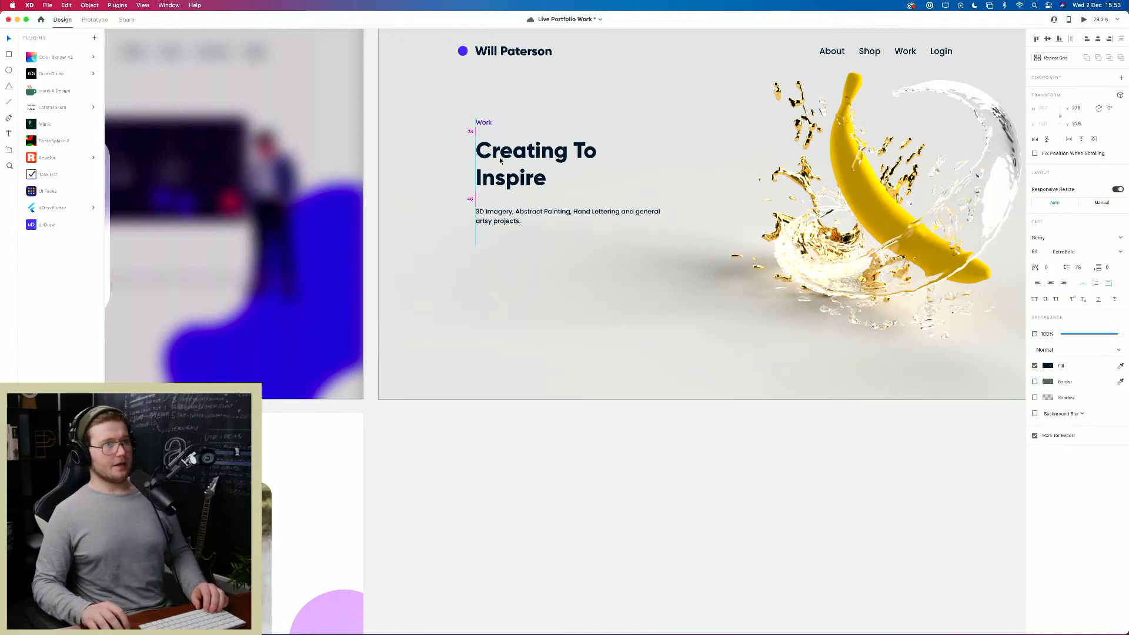
key("Escape")
Step: Enlarge the banana background image past the edges of the 3D Page artboard and shift it slightly left
scroll(608, 337, "down", 5)
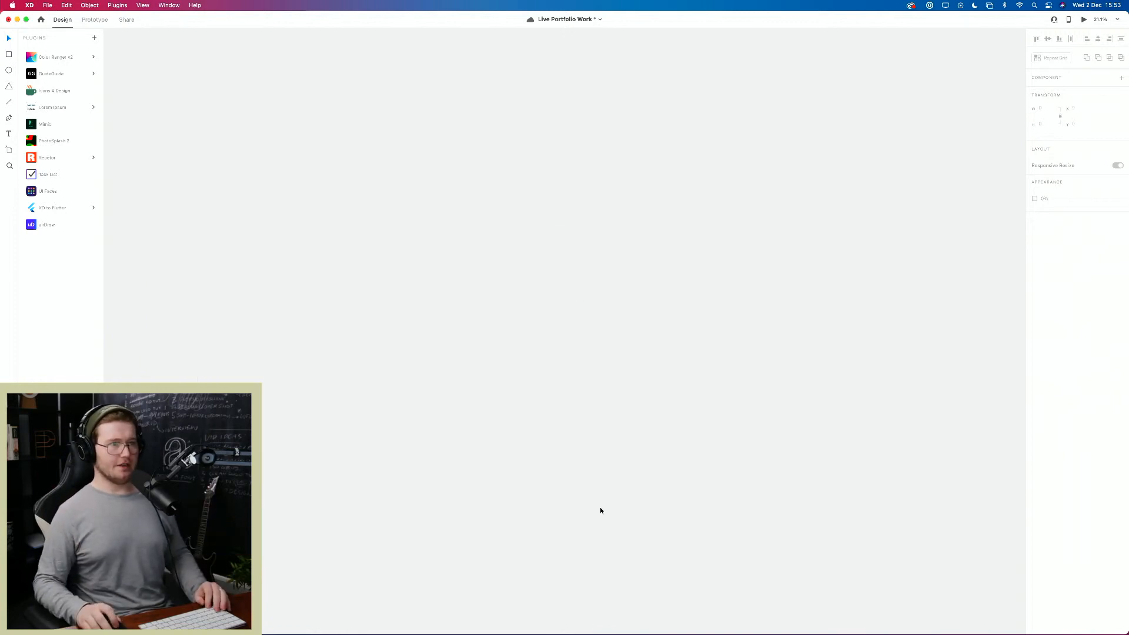
scroll(535, 273, "up", 5)
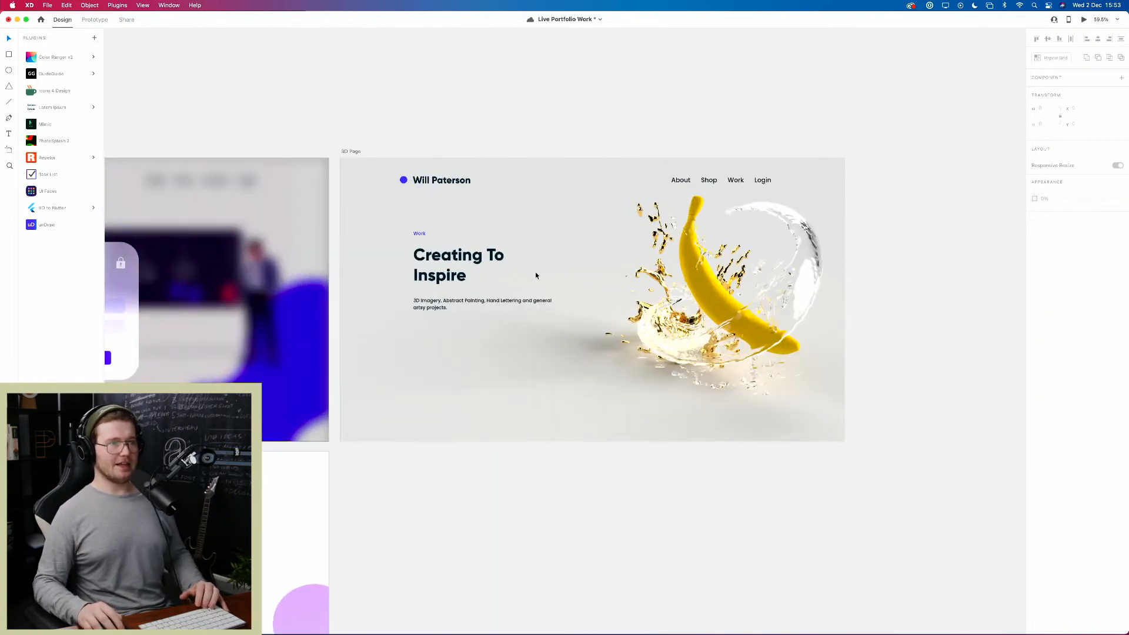
scroll(538, 267, "up", 2)
scroll(538, 267, "down", 1)
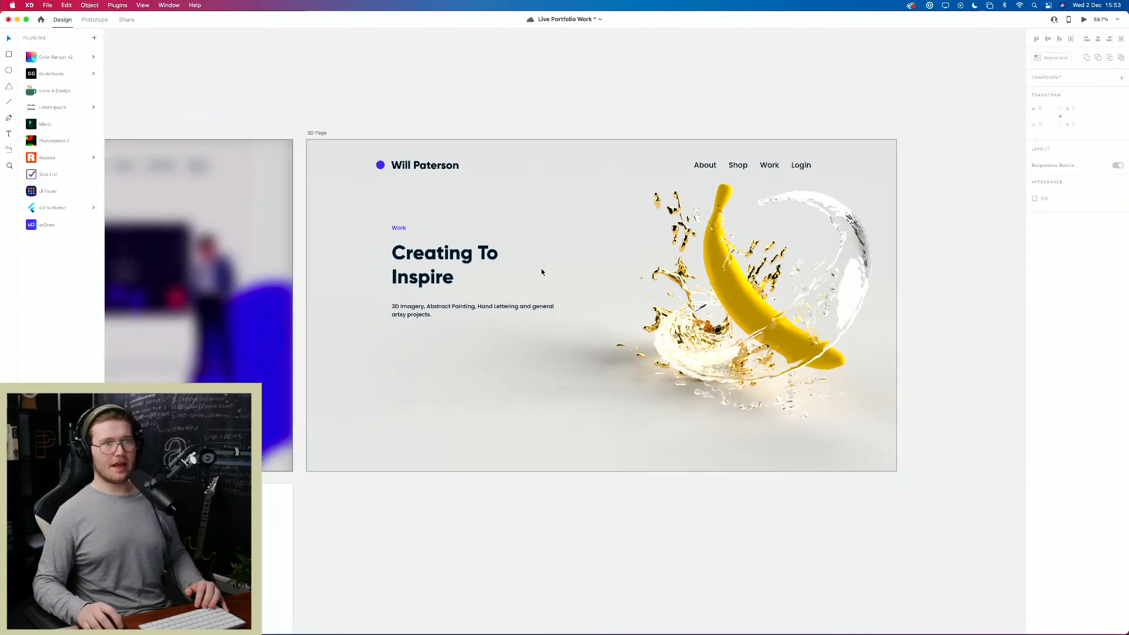
left_click(805, 322)
key("super+o")
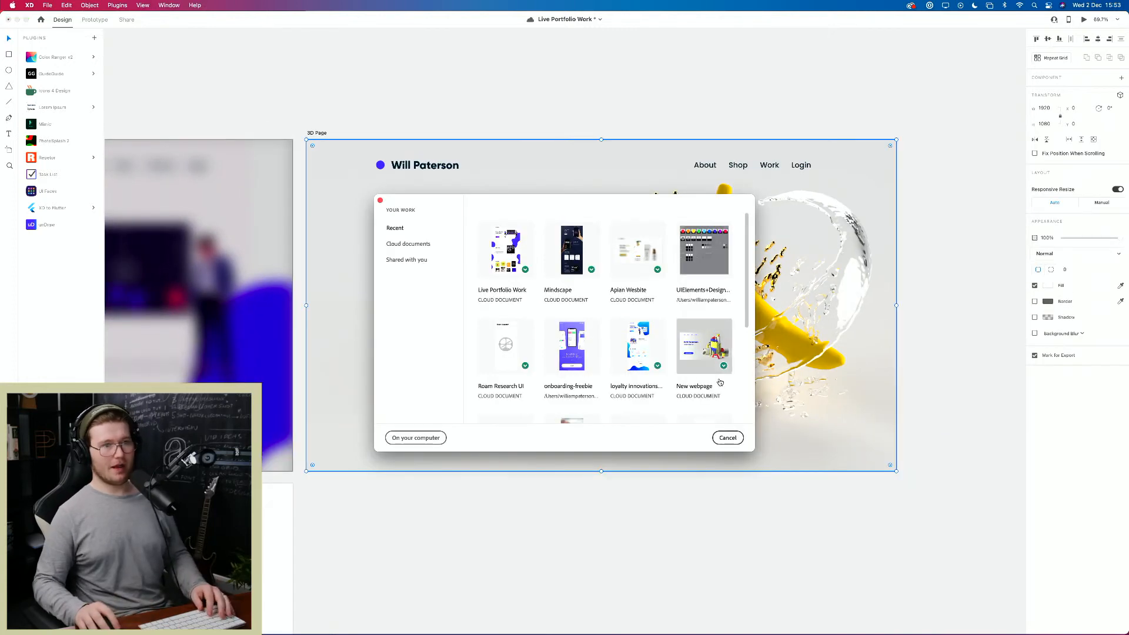
left_click(380, 201)
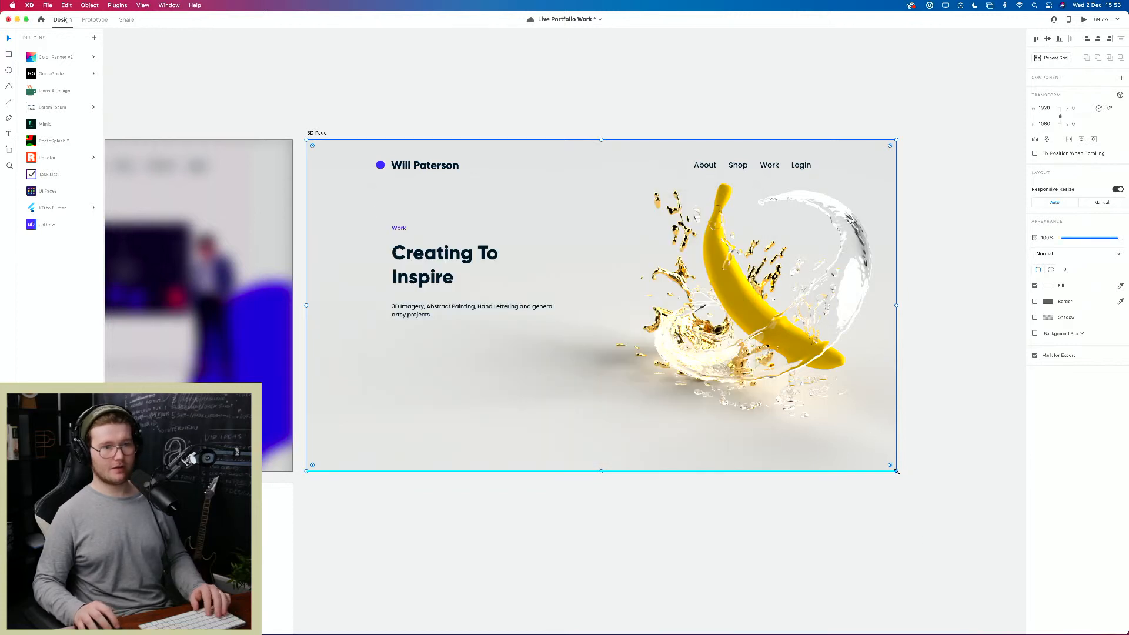
left_click_drag(896, 471, 939, 499)
left_click_drag(803, 387, 777, 386)
Step: Lock the banana background image on the 3D Page artboard
left_click(964, 398)
left_click(668, 329)
key("super+l")
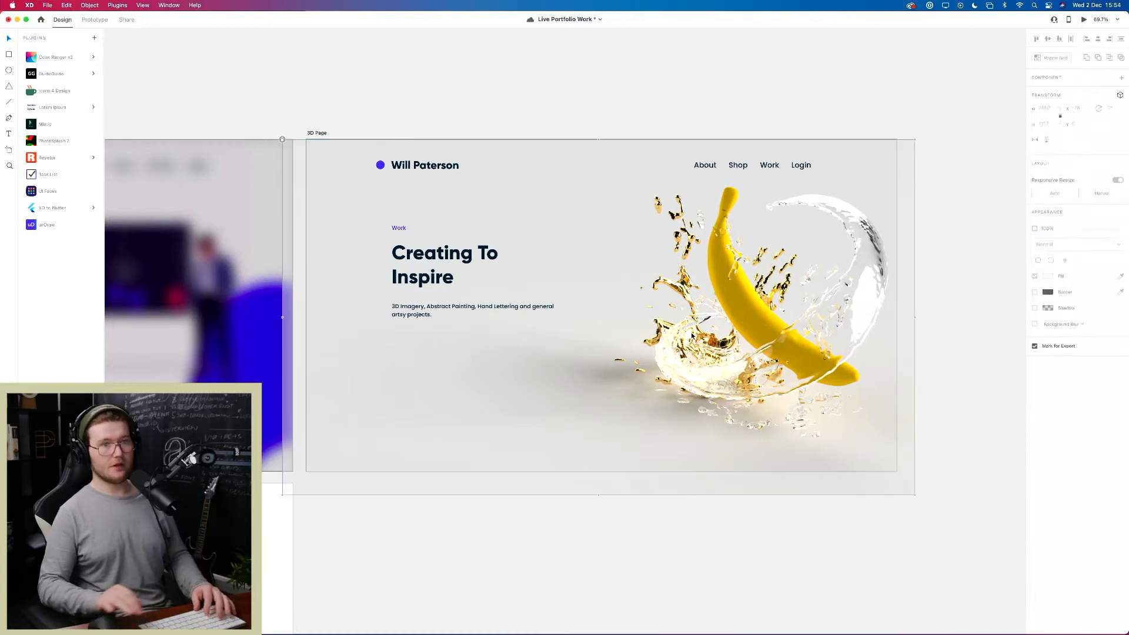
left_click_drag(668, 329, 556, 318)
left_click(925, 368)
Step: Show the column layout grid on the 3D Page artboard and raise the column color's opacity to 8%
left_click_drag(470, 305, 488, 328)
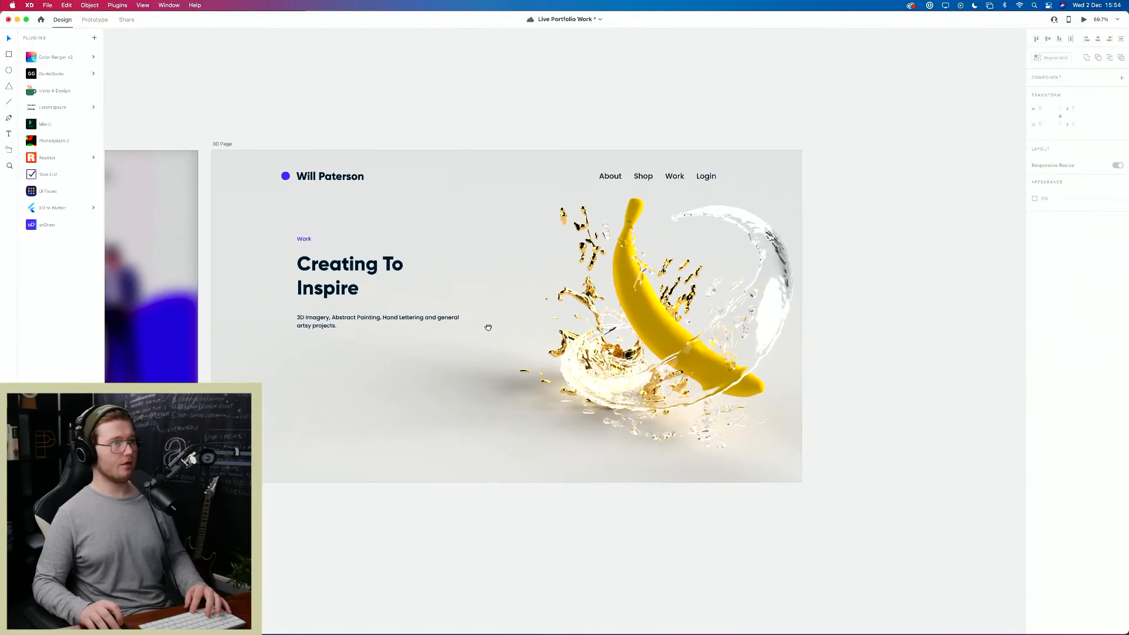
left_click(222, 144)
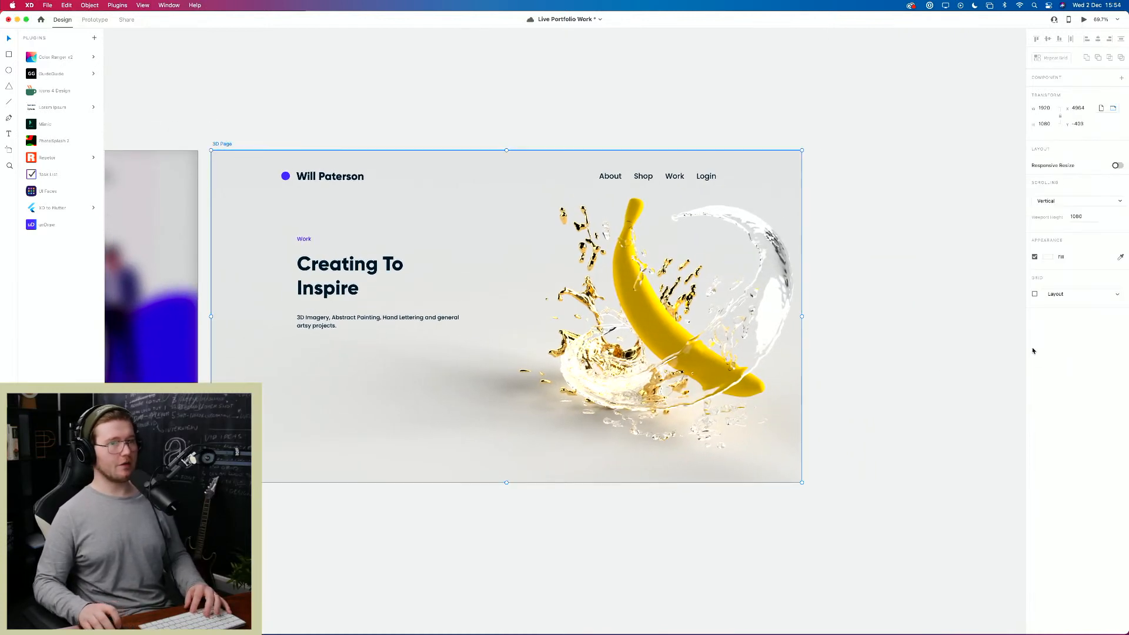
left_click(1035, 294)
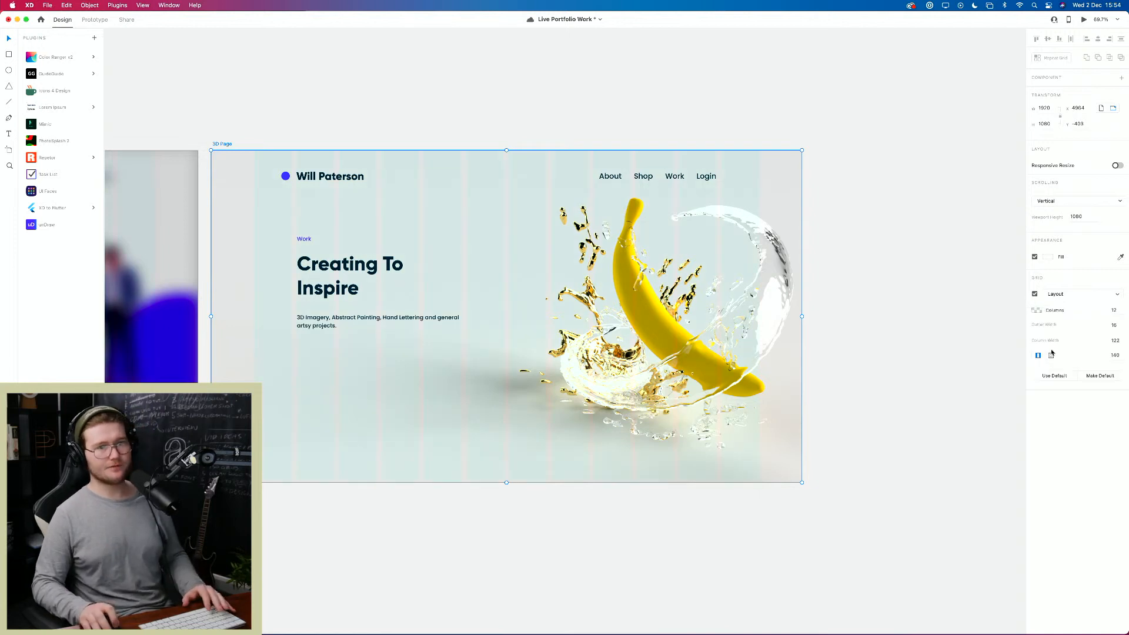
left_click(1036, 310)
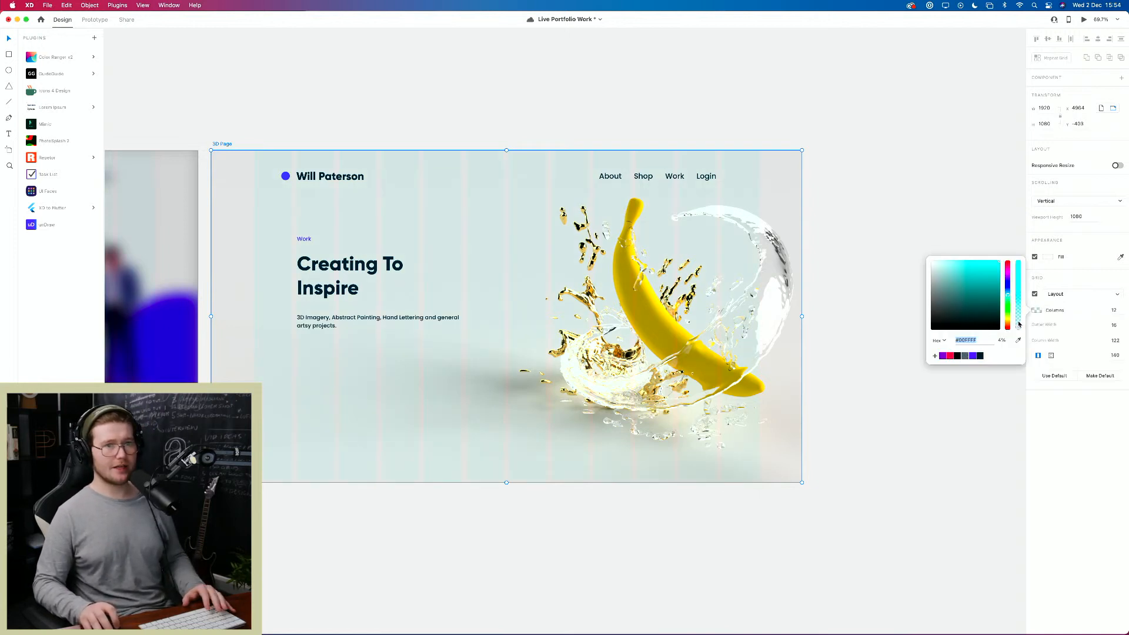
mouse_move(1019, 324)
left_mouse_down()
mouse_move(1020, 264)
mouse_move(1015, 327)
left_mouse_up()
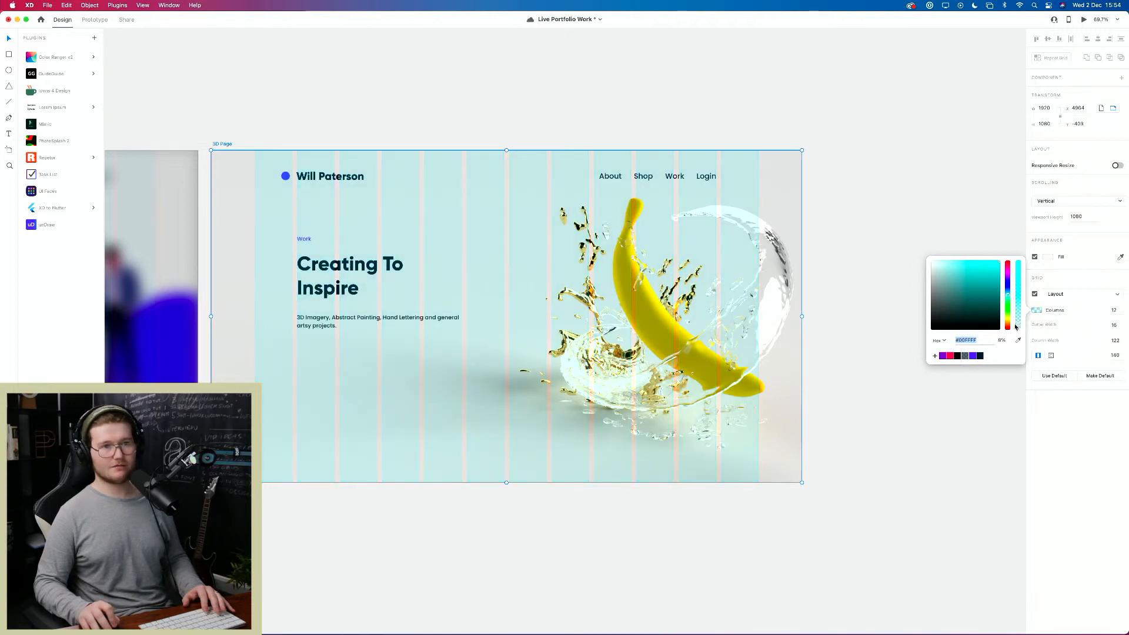
left_click(1051, 287)
left_click(834, 300)
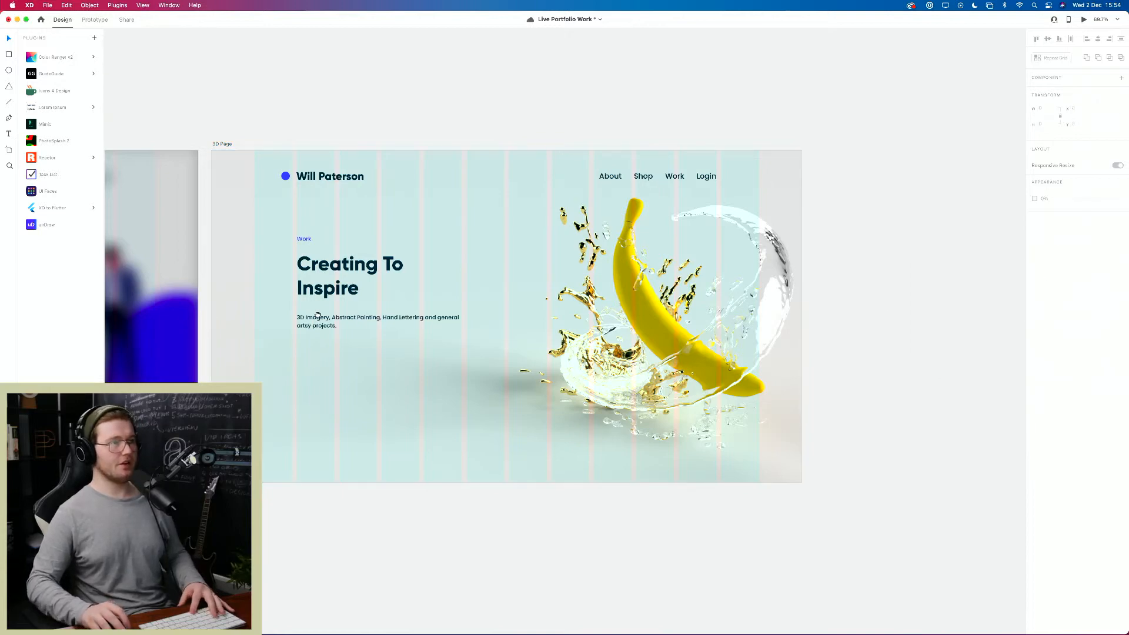
Step: Add a blank 1920 by 1080 artboard below the 3D Page artboard
scroll(425, 333, "left", 2)
scroll(424, 332, "down", 1)
scroll(425, 330, "up", 2)
scroll(424, 329, "down", 5)
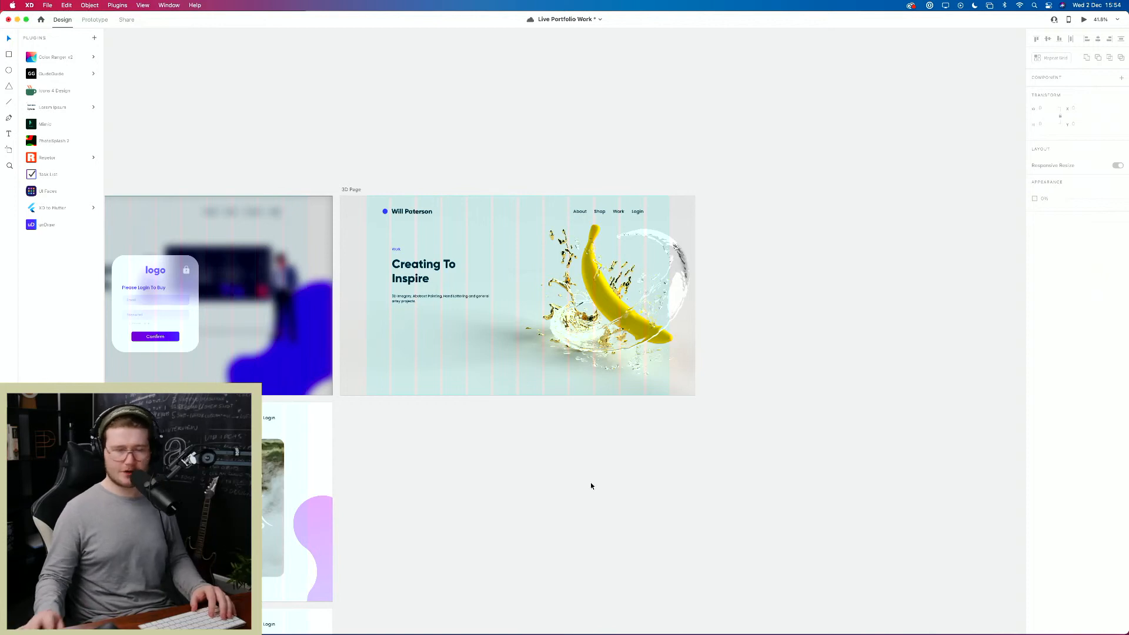
left_click(355, 190)
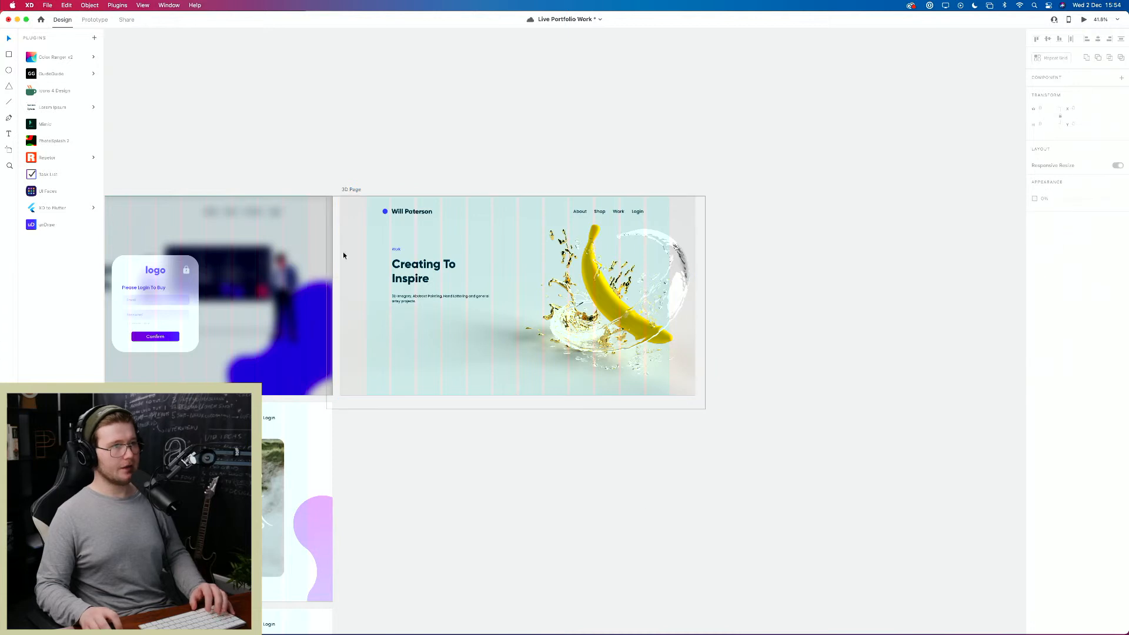
key("a")
left_click(552, 515)
scroll(552, 514, "down", 3)
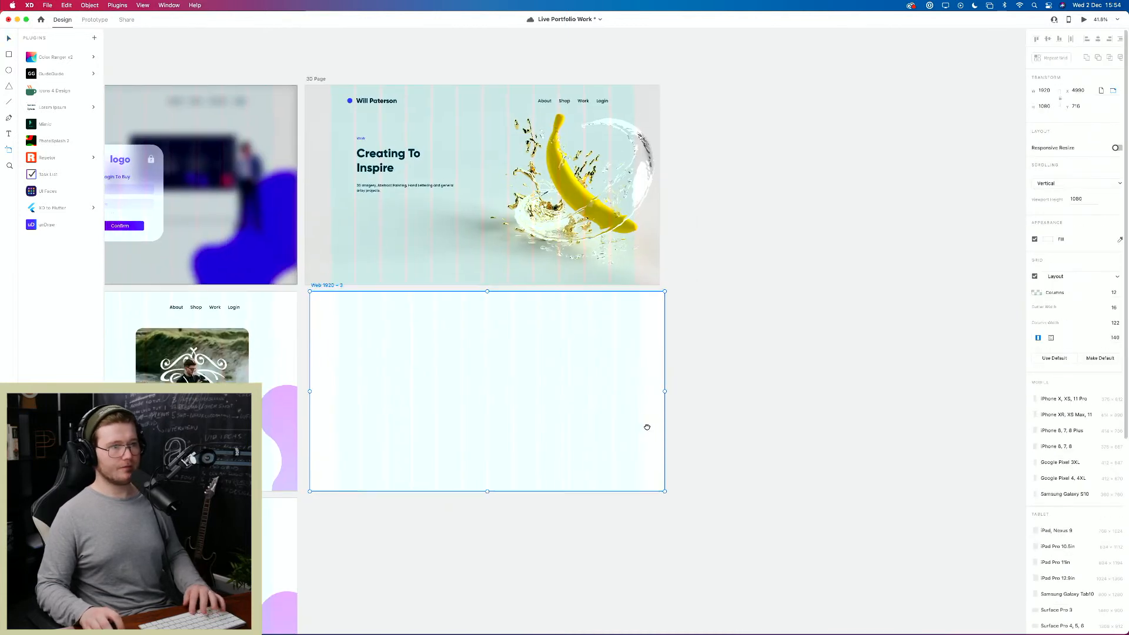
Step: Move the new blank artboard flush against the lower edge of the 3D Page artboard, aligning their sides
scroll(645, 426, "left", 3)
scroll(464, 355, "right", 8)
left_click_drag(395, 356, 752, 408)
key("v")
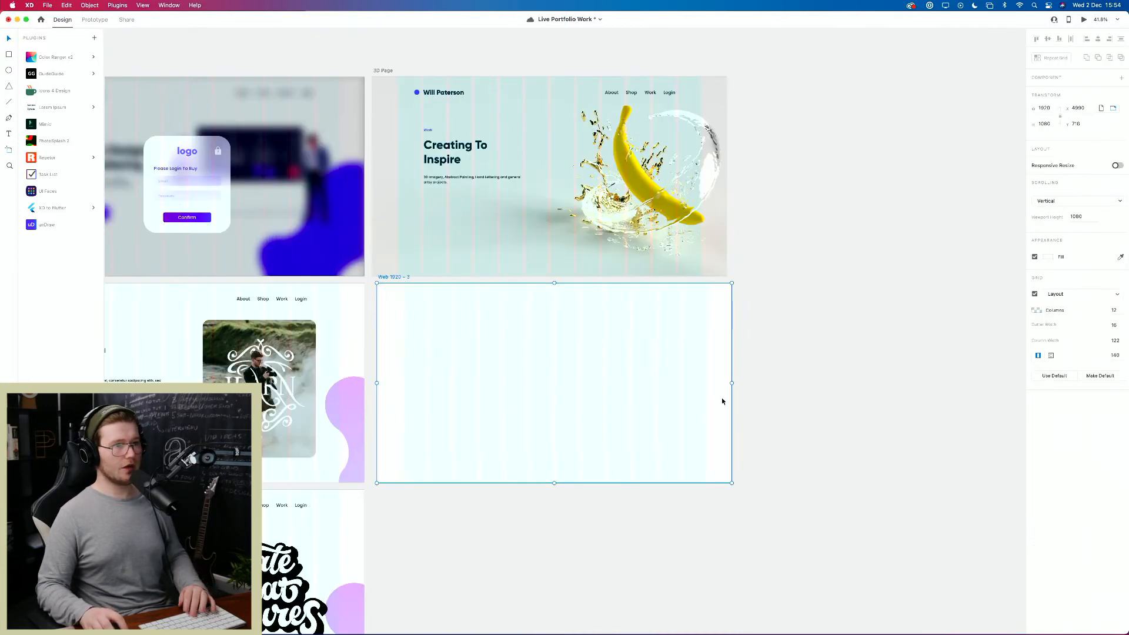
left_click(524, 340)
left_click_drag(392, 278, 383, 267)
left_click(499, 254)
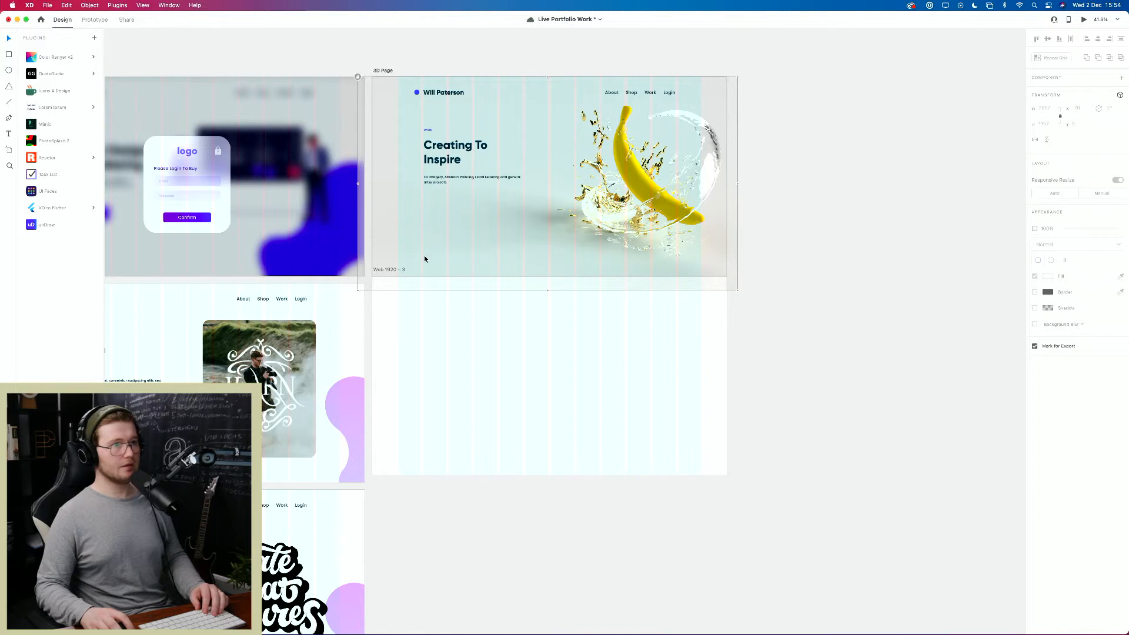
left_click(550, 279)
left_click_drag(549, 276, 548, 361)
key("super+z")
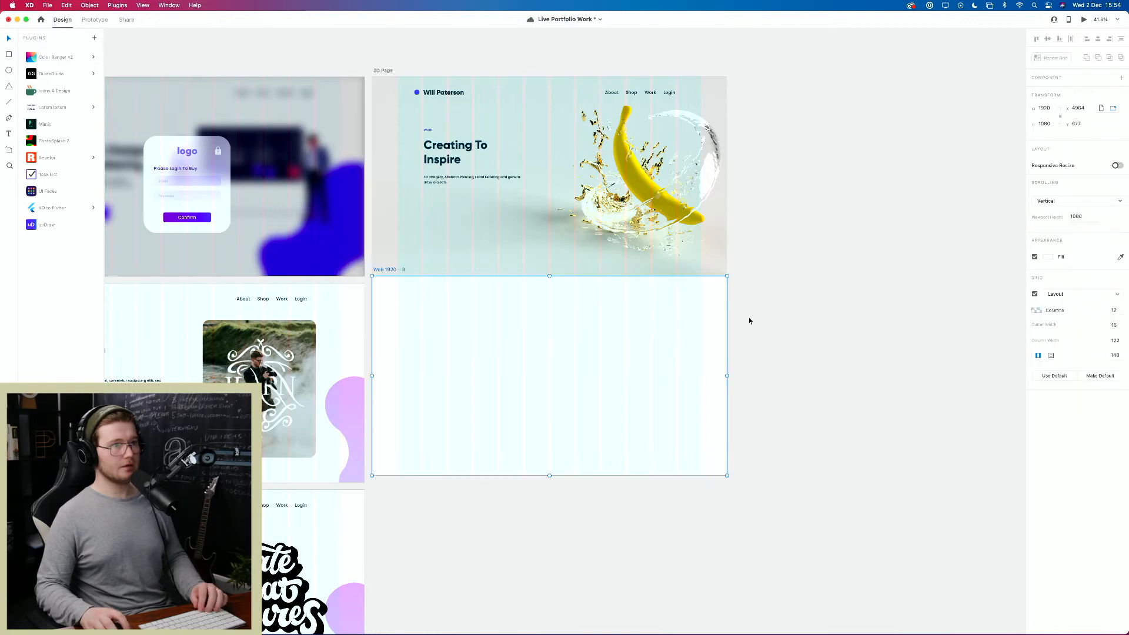
left_click(749, 319)
Step: Unlock the banana background image and move it up, then extend the 3D Page artboard downward to a height of 2160
left_click(560, 260)
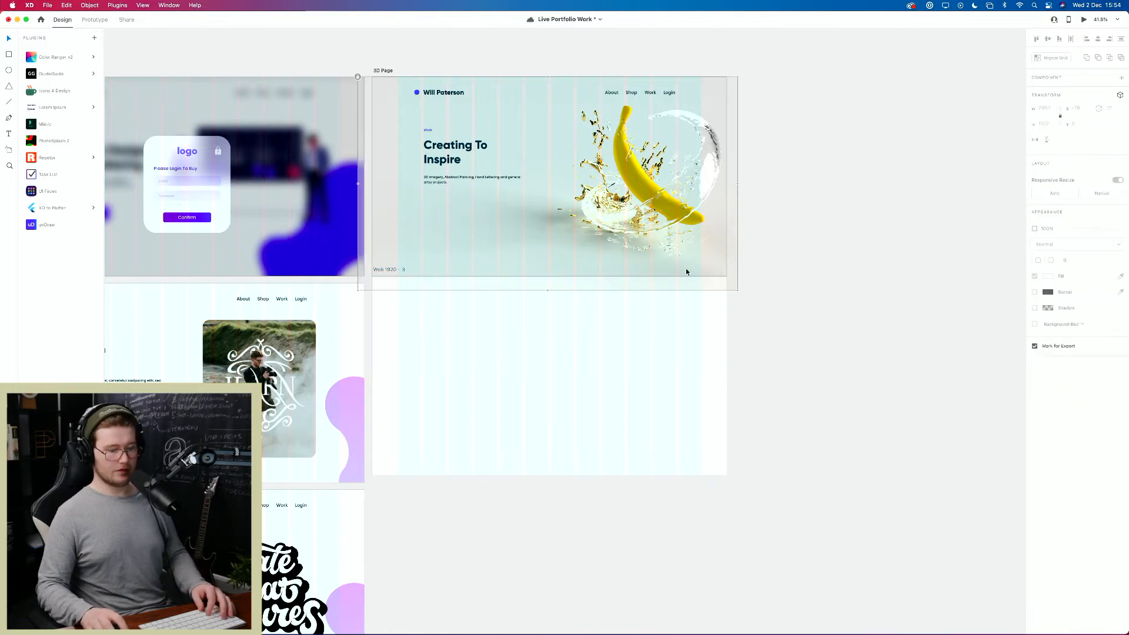
left_click_drag(501, 246, 496, 174)
left_click(487, 252)
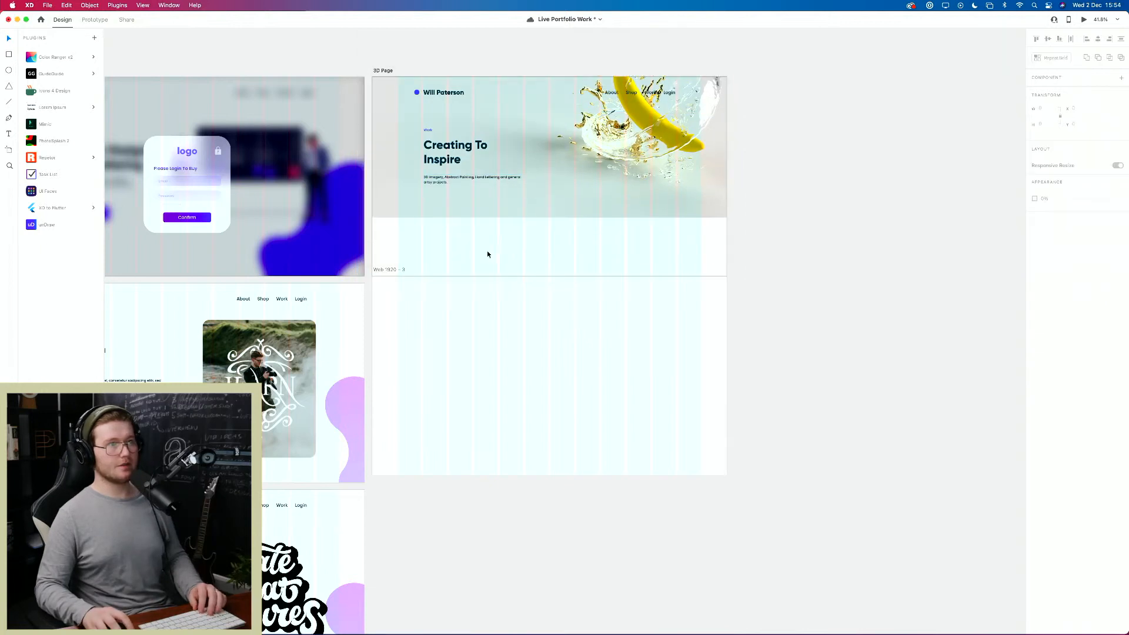
left_click(491, 259)
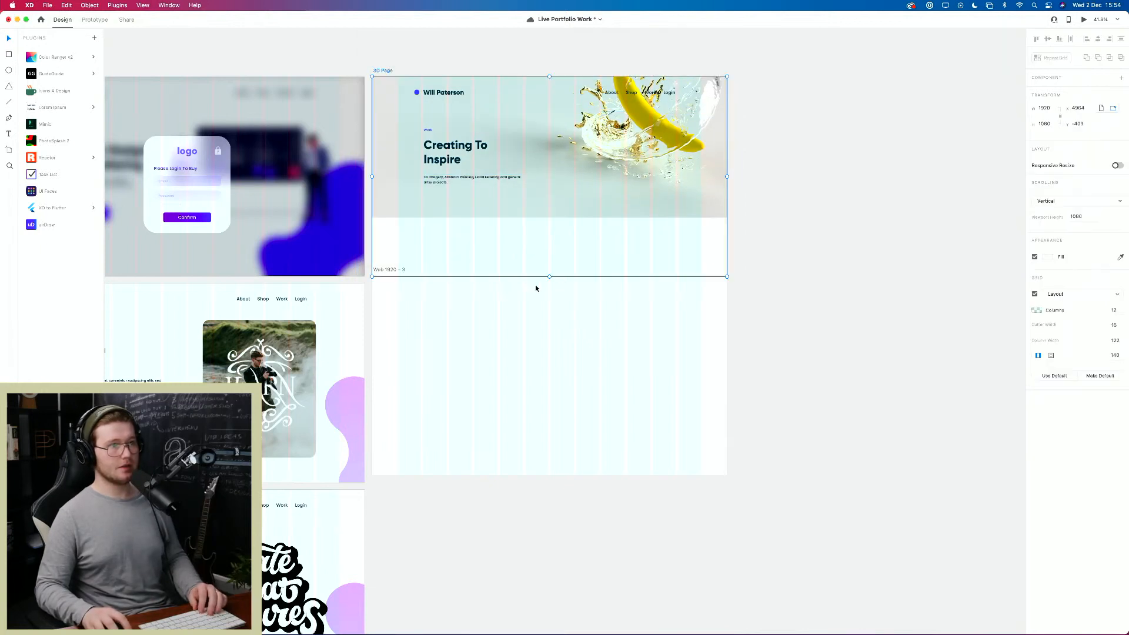
left_click_drag(548, 275, 566, 474)
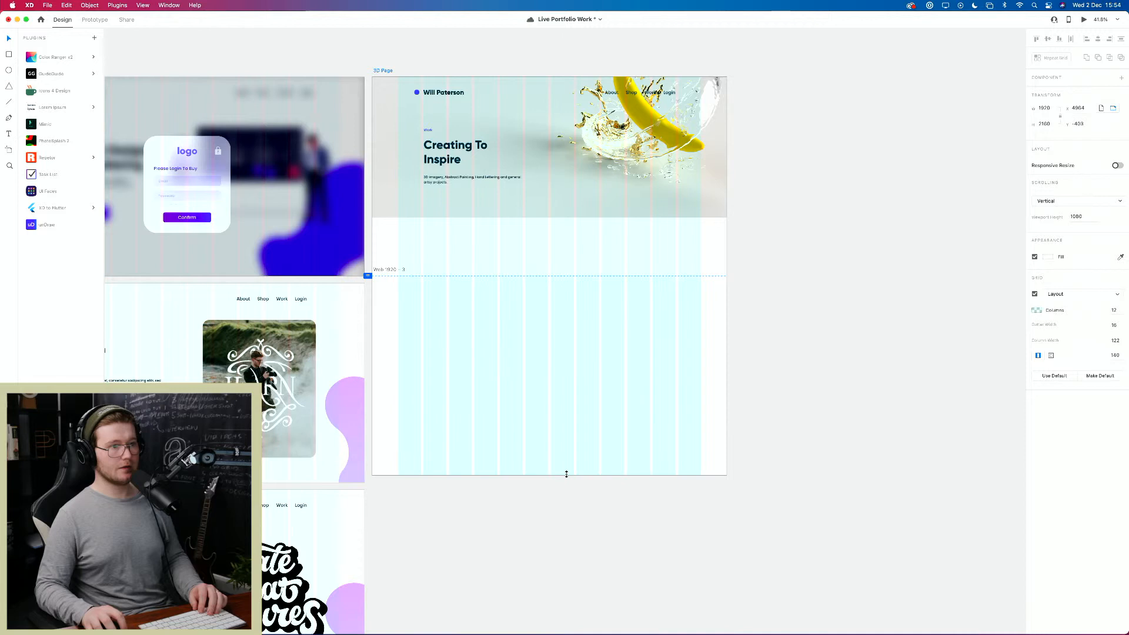
Step: Move the banana background image aside to uncover the upper part of the 3D Page artboard
left_click(390, 270)
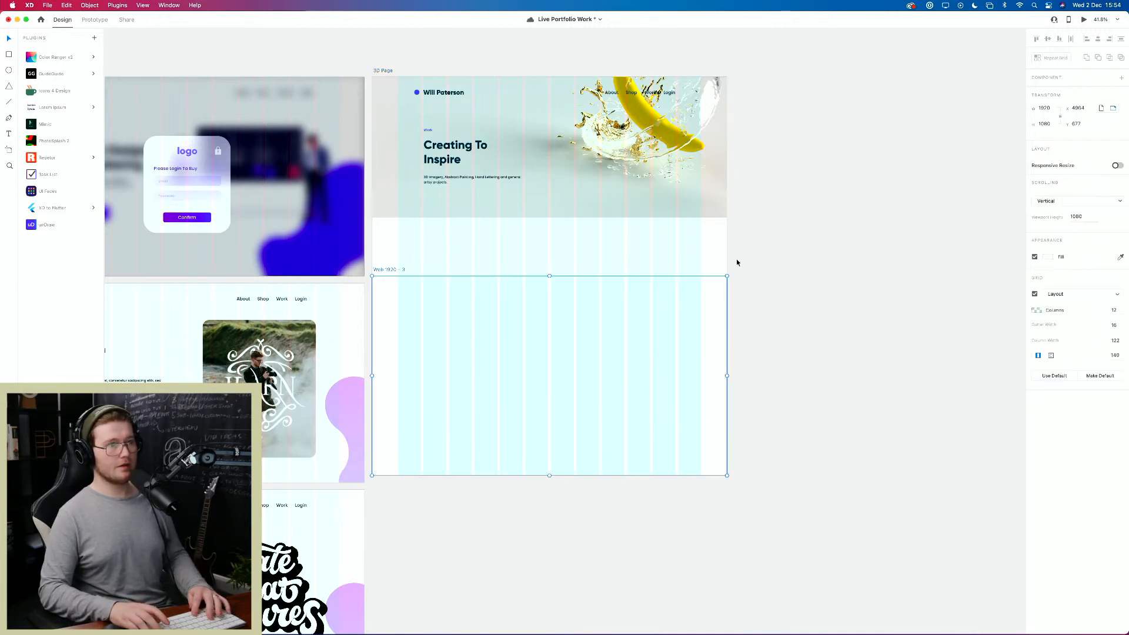
left_click(782, 271)
left_click_drag(783, 235, 725, 301)
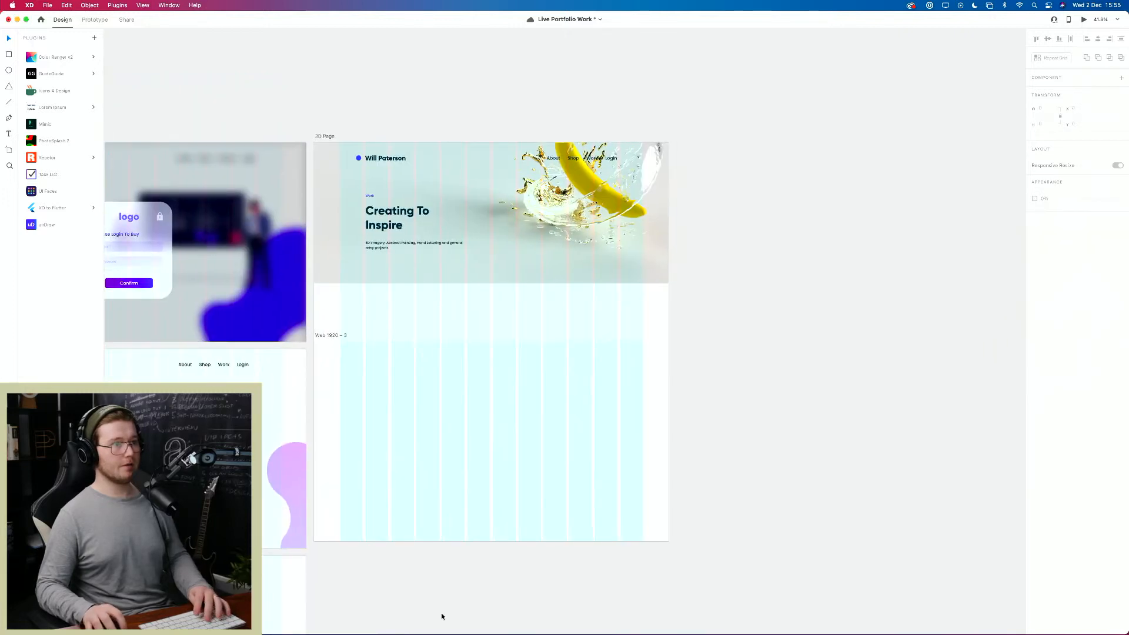
scroll(308, 281, "down", 2)
left_click_drag(541, 244, 875, 349)
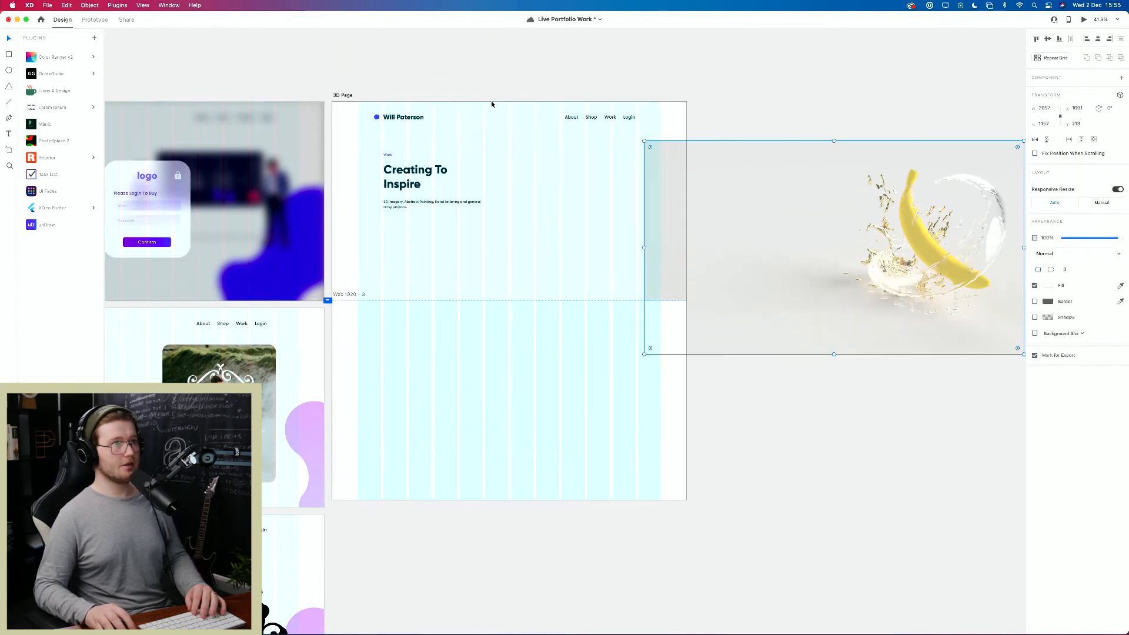
key("Escape")
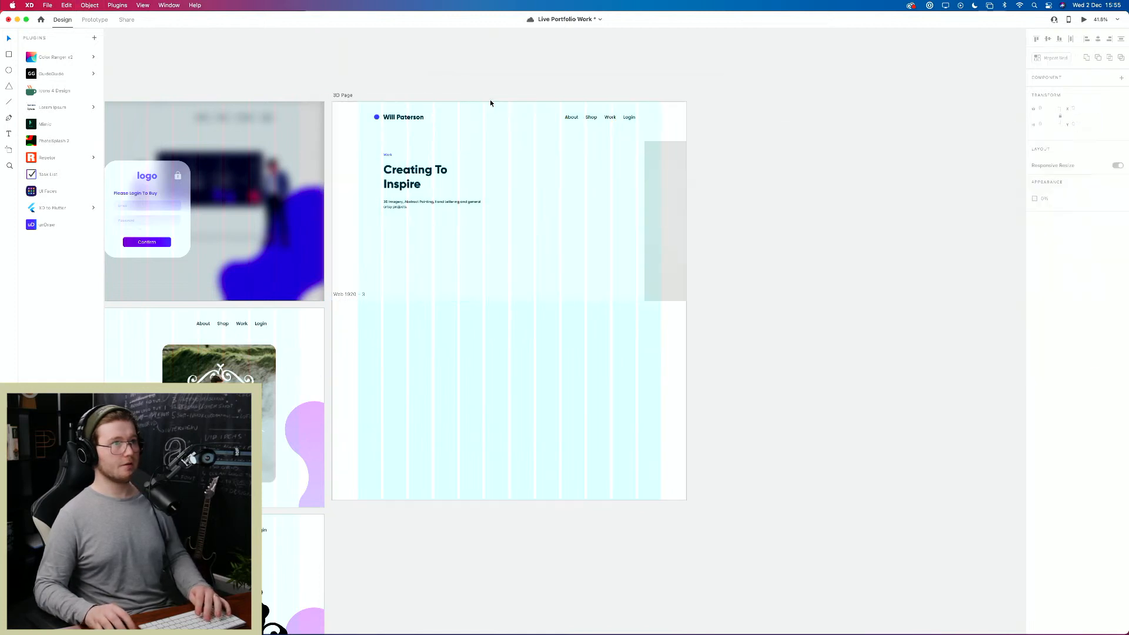
key("super+z")
left_click(496, 97)
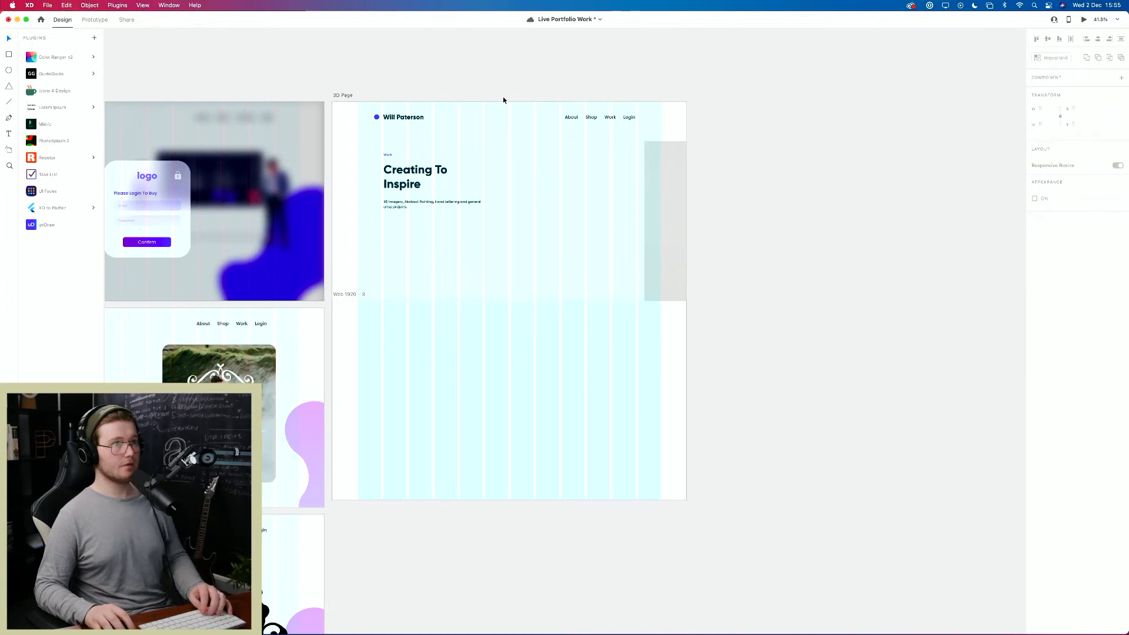
Step: Add a horizontal guide across the 3D Page artboard at the blank artboard's upper edge, and move the banana image back over the header section
key("super+;")
left_click(489, 250)
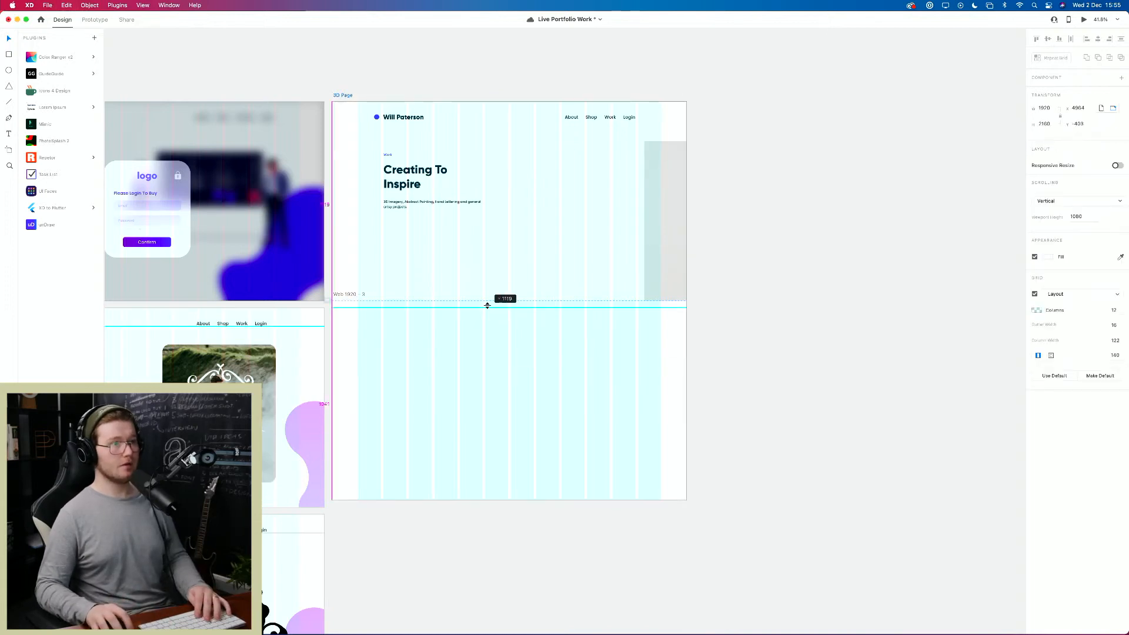
left_click_drag(662, 229, 336, 191)
left_click(750, 266)
Step: Move the blank artboard off the 3D Page artboard and place it alongside with their upper edges aligned
left_click(661, 365)
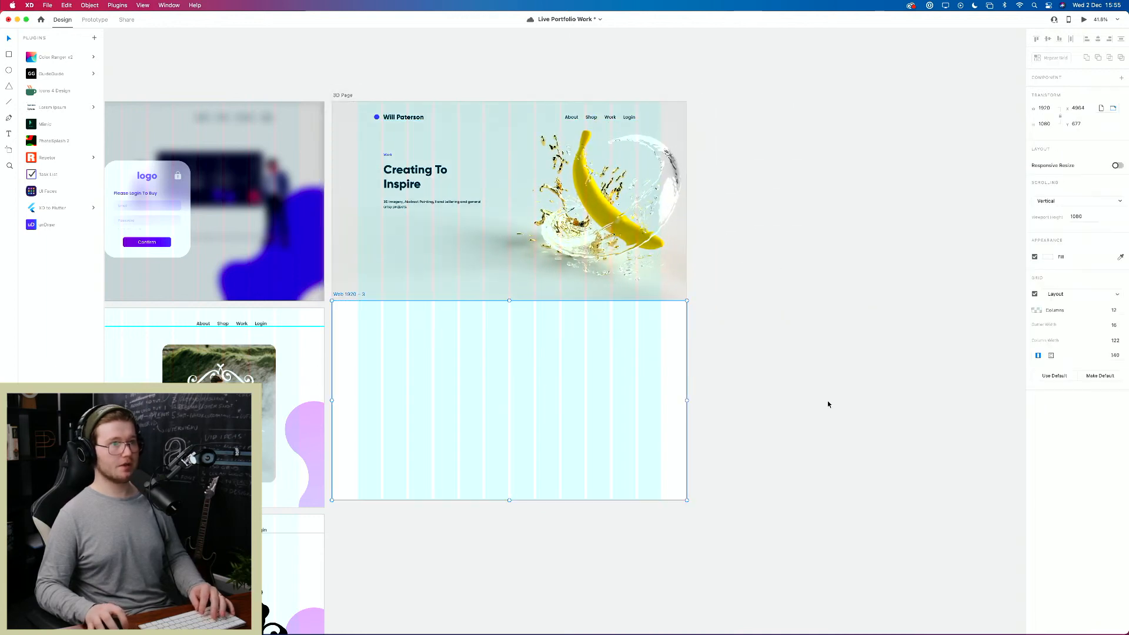
left_click(803, 407)
left_click_drag(347, 293, 704, 97)
left_click(803, 76)
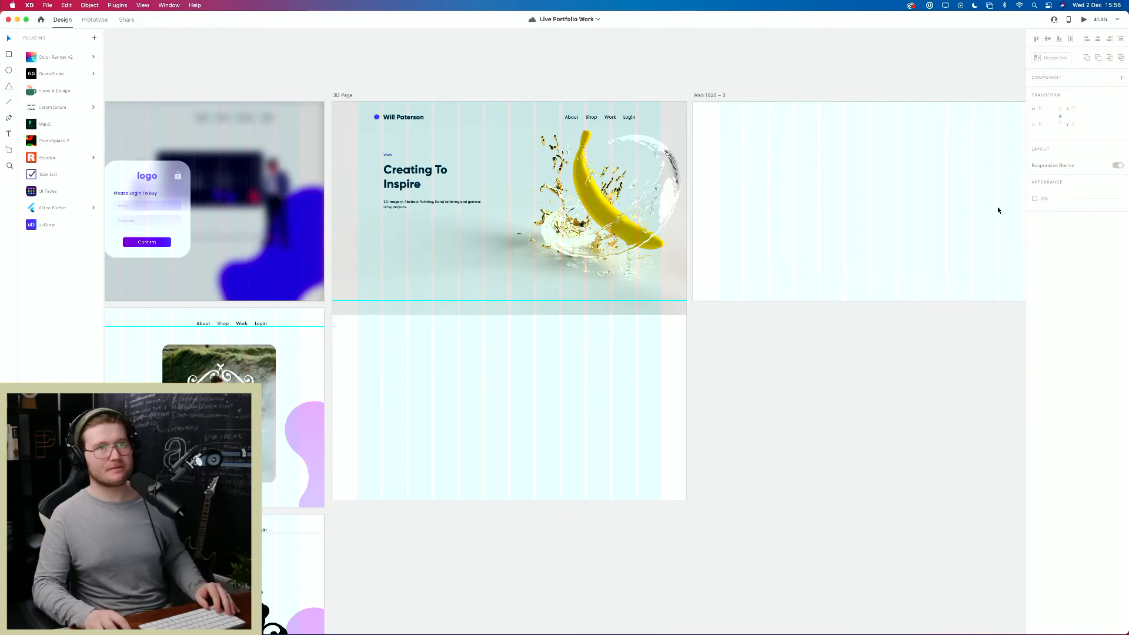
Step: Place the colorful 3D blocks image in the 3D Page artboard directly below the banana image
mouse_move(997, 634)
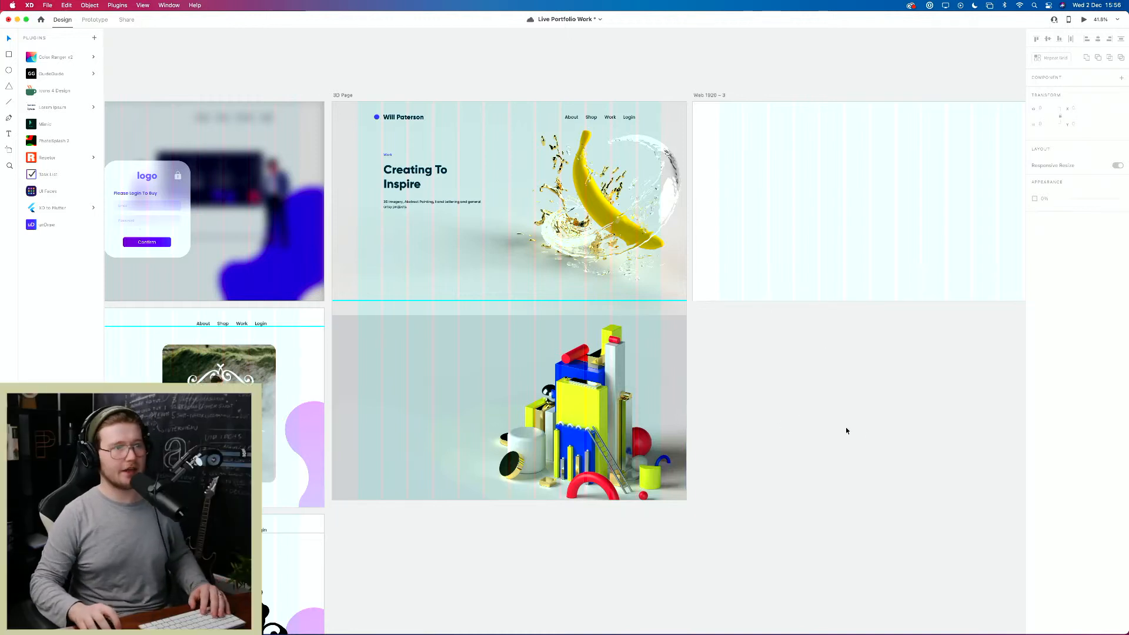
left_click(677, 351)
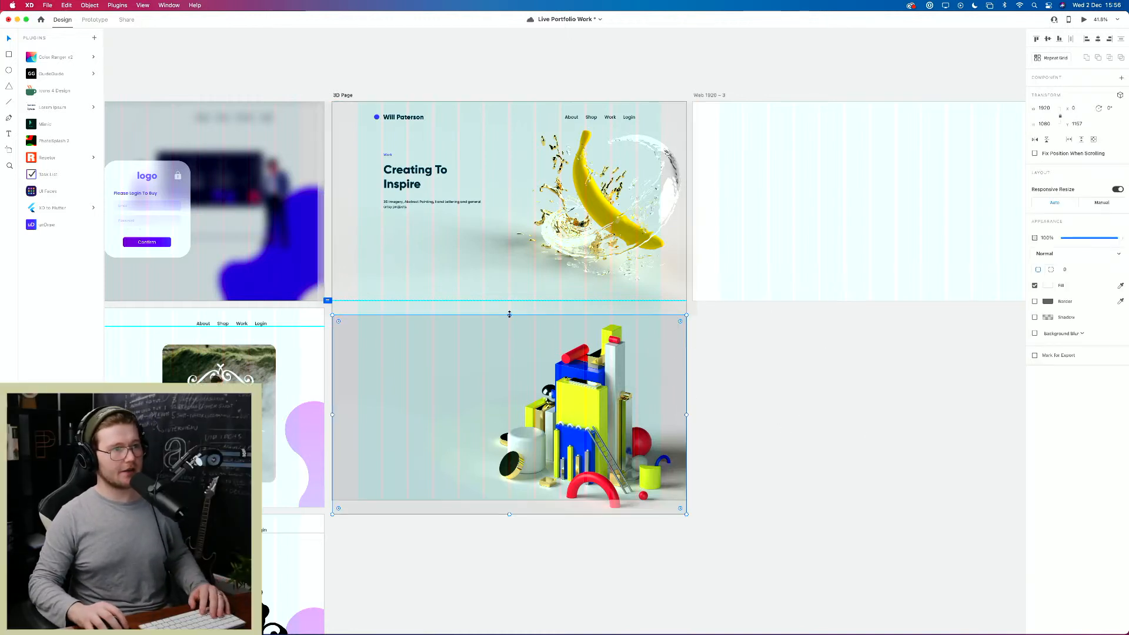
Step: Try to stretch the blocks image up to the horizontal guide, and undo the resize
left_click_drag(509, 314, 509, 301)
key("super+z")
key("super+z")
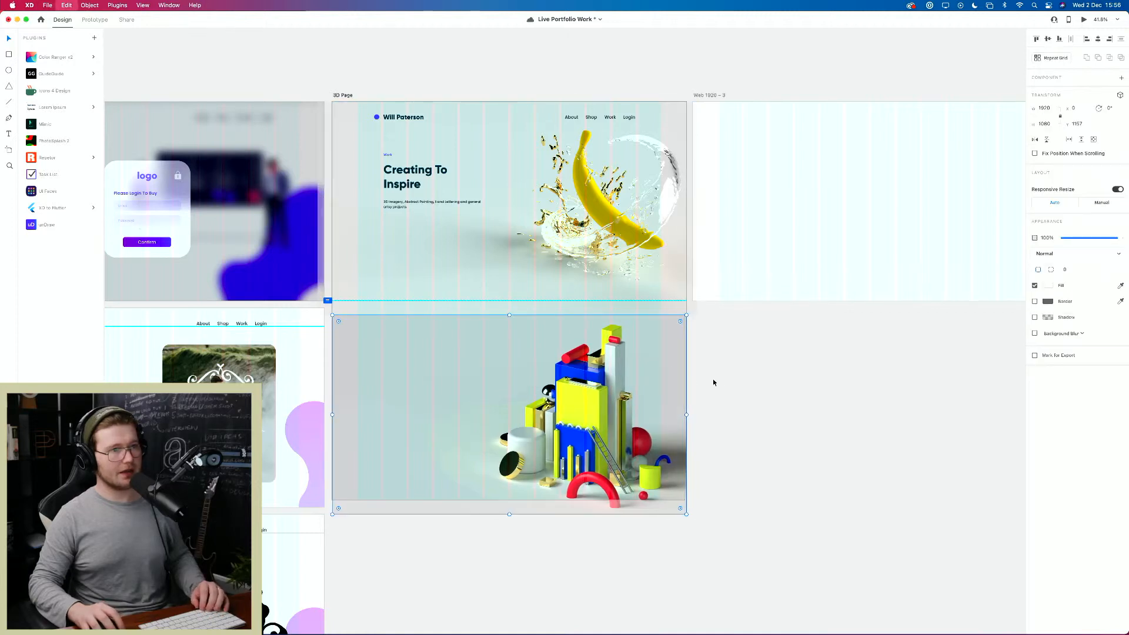
mouse_move(1117, 238)
left_mouse_down()
mouse_move(1106, 243)
mouse_move(1126, 241)
left_mouse_up()
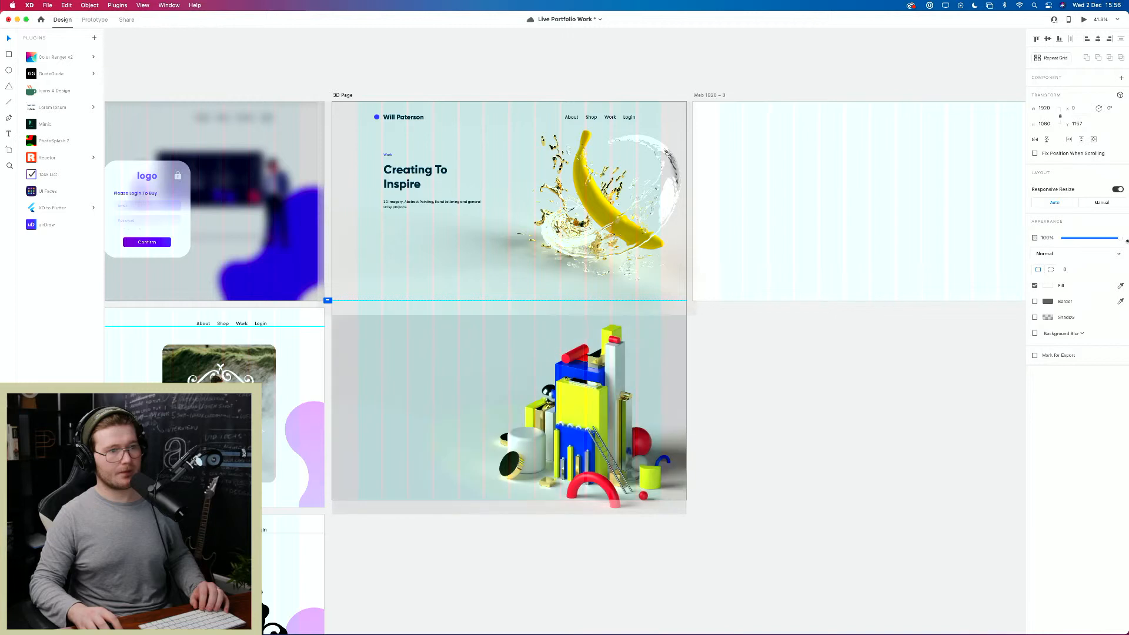
left_click(742, 488)
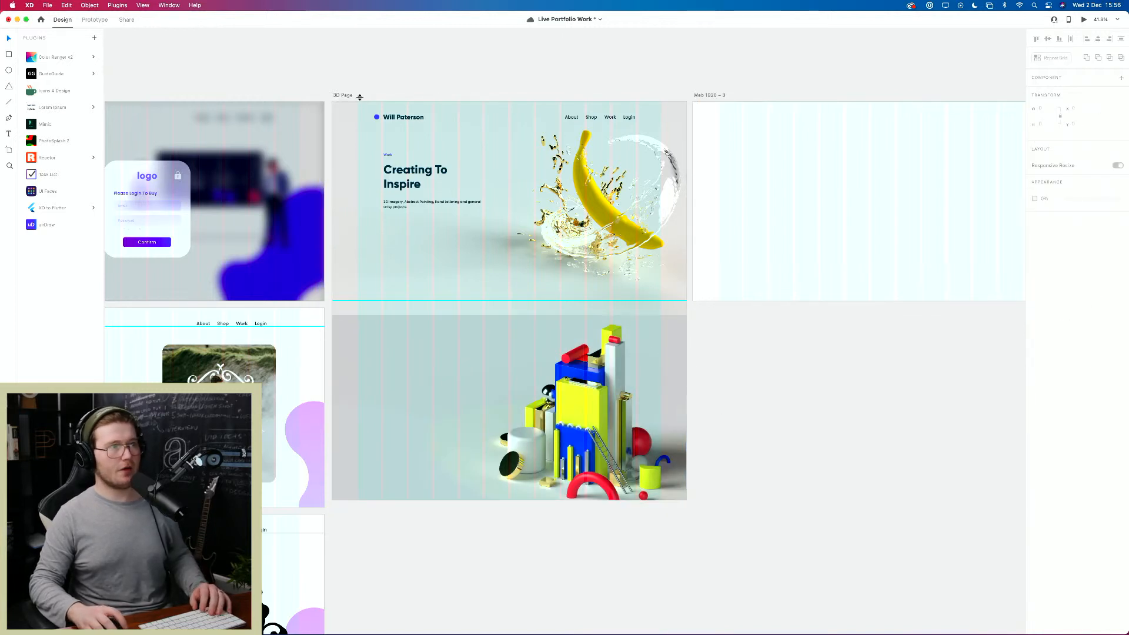
Step: Hide the column layout grid on the 3D Page artboard, and undo the trial move of the blocks image
left_click(347, 95)
left_click(1035, 293)
left_click_drag(675, 376, 715, 415)
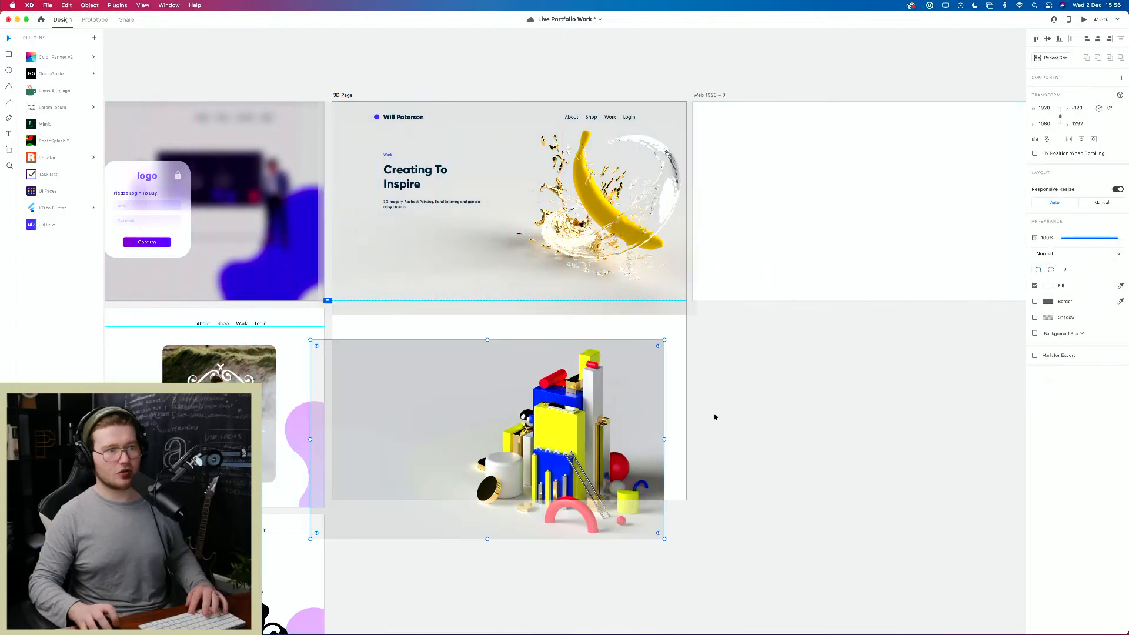
key("super+z")
scroll(771, 414, "left", 5)
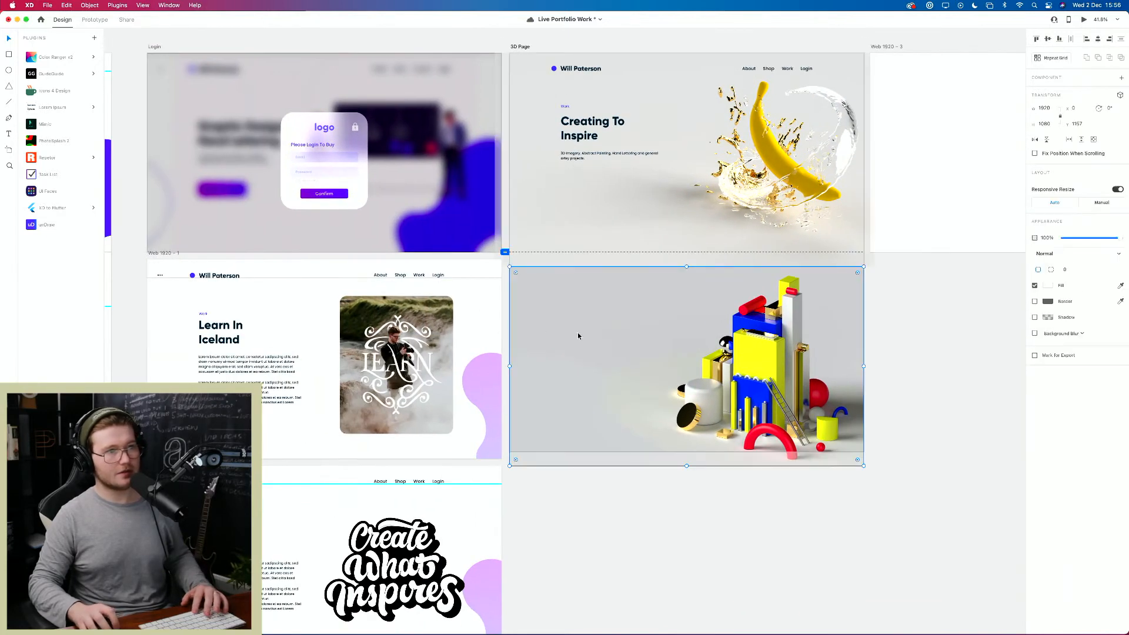
Step: Draw a full-width rectangle about 190 high over the seam between the banana and blocks images, and remove its border
key("r")
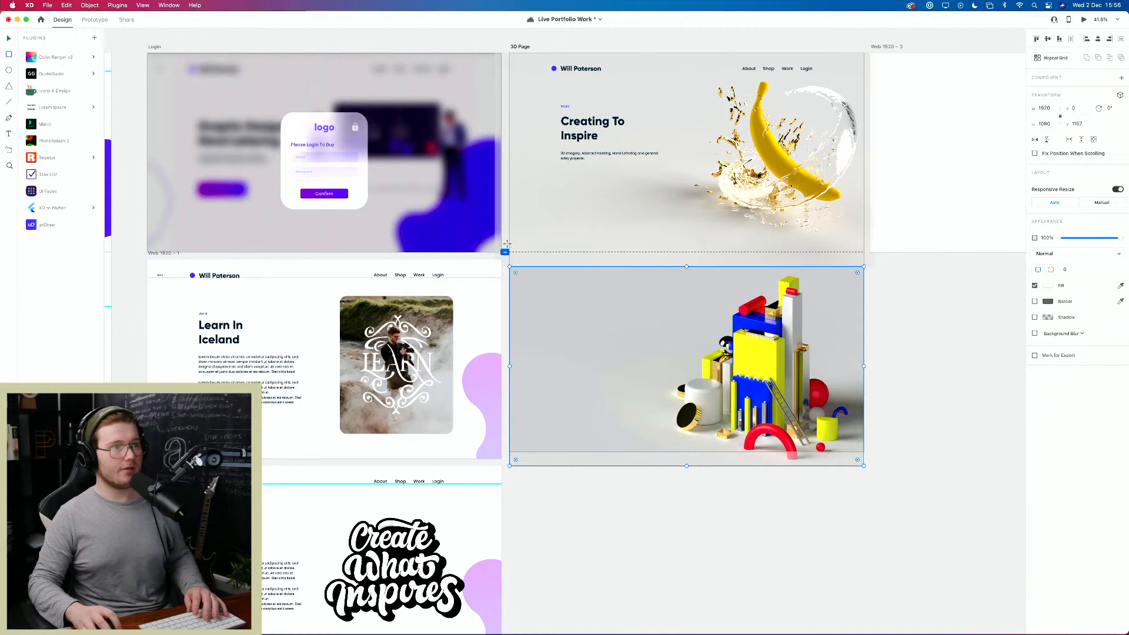
mouse_move(507, 244)
left_mouse_down()
mouse_move(824, 291)
mouse_move(863, 278)
left_mouse_up()
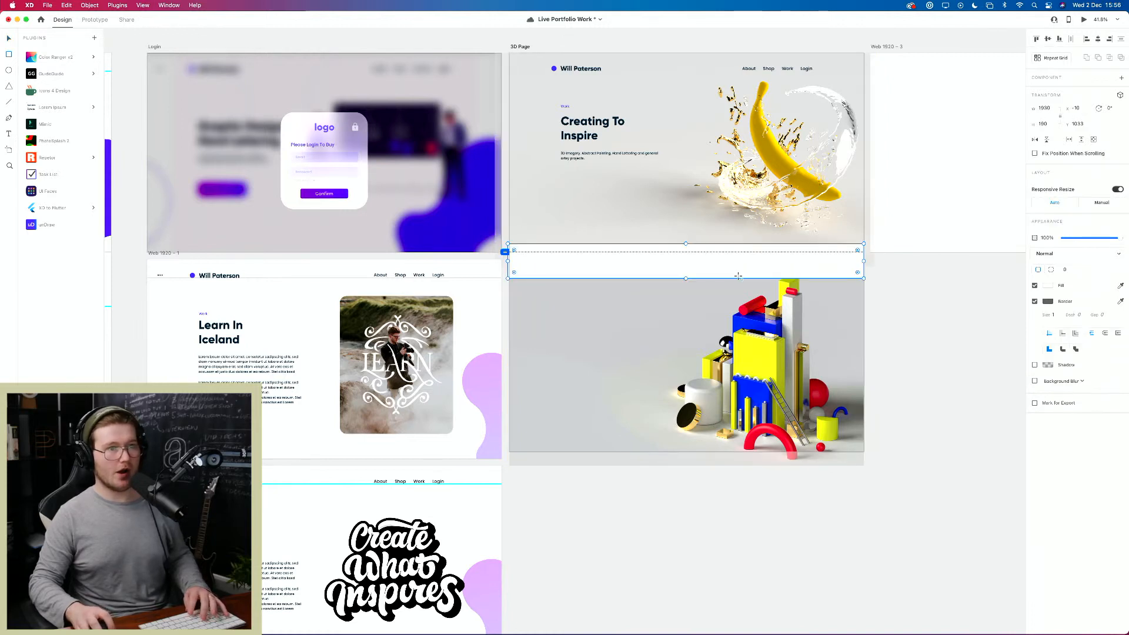
key("v")
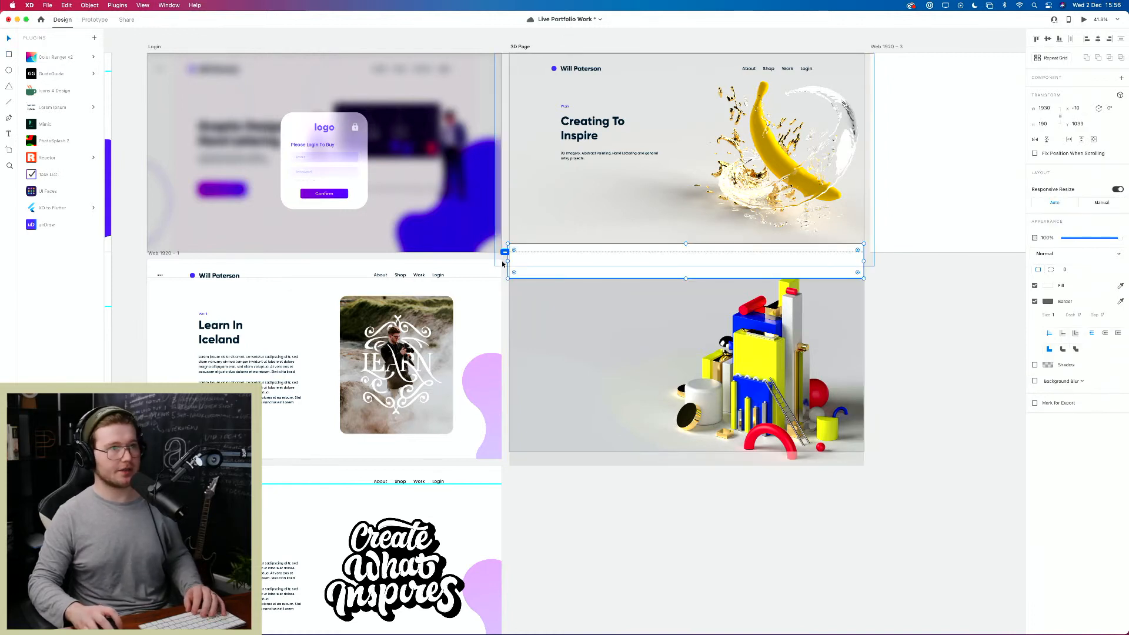
left_click_drag(503, 262, 506, 263)
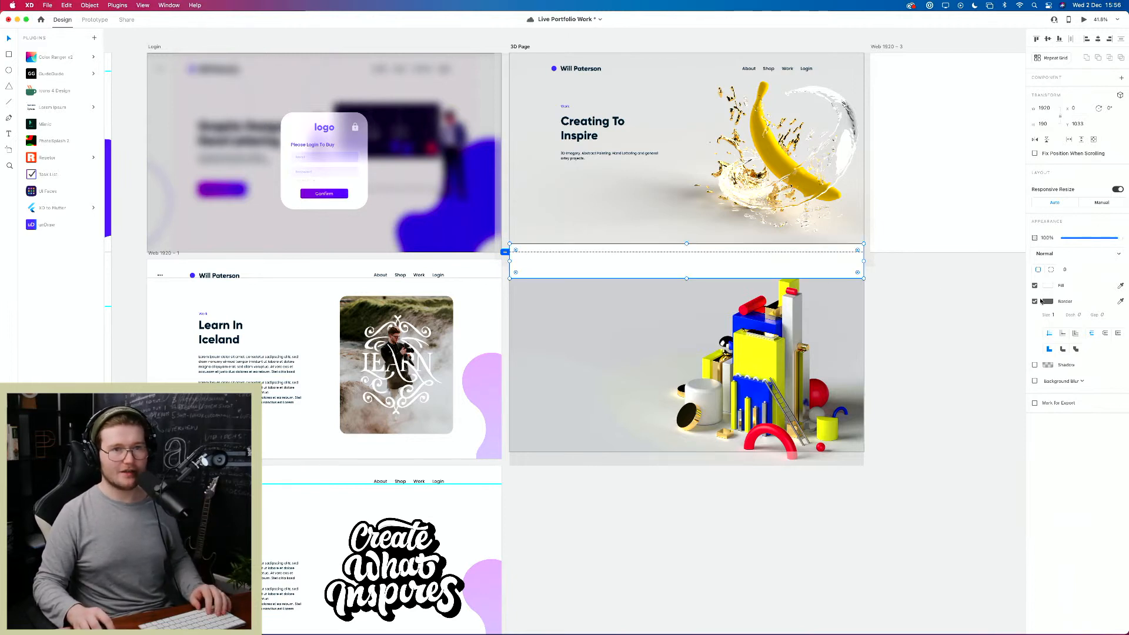
left_click(1036, 301)
Step: Fill the seam rectangle with a linear gradient from white to 0% opacity, extending the gradient's end down over the blocks image
left_click(1048, 286)
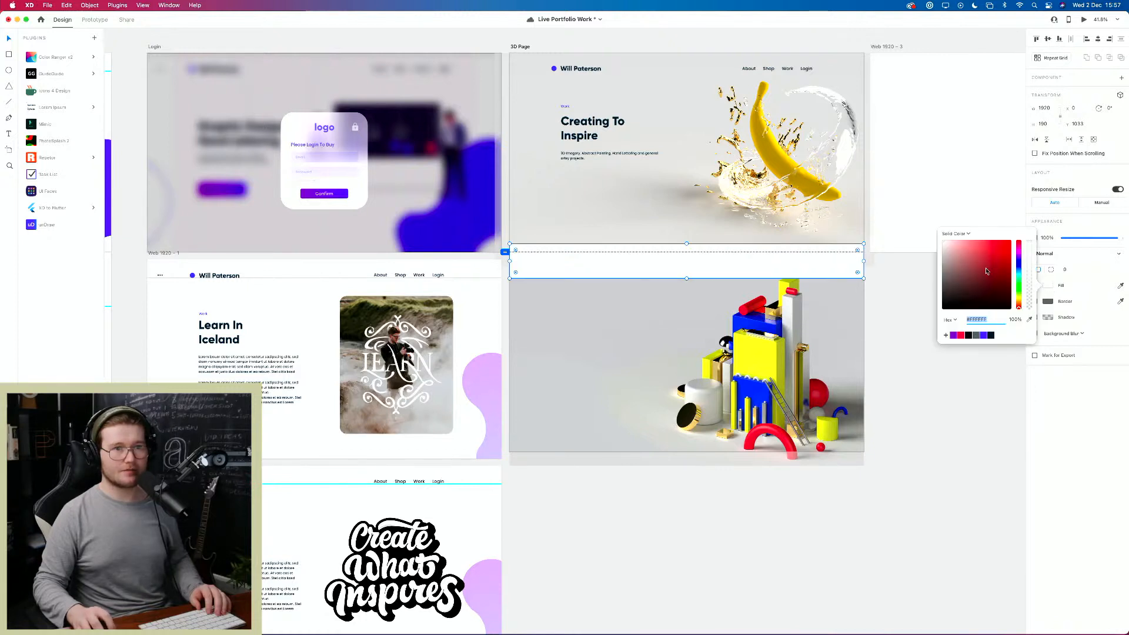
left_click(955, 233)
left_click(958, 242)
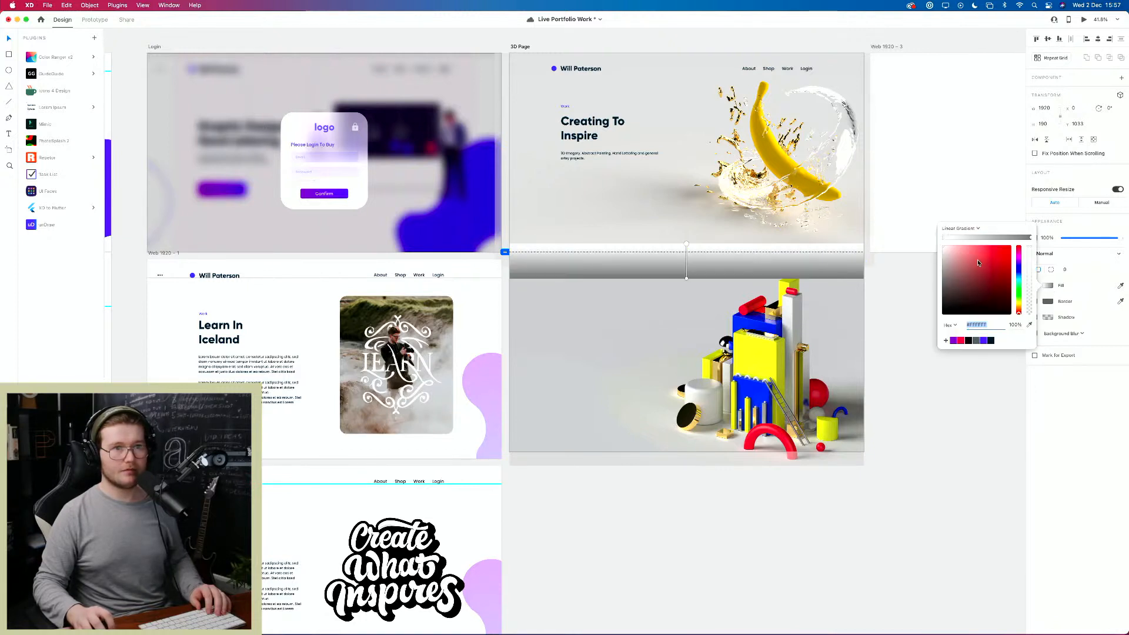
left_click(1030, 237)
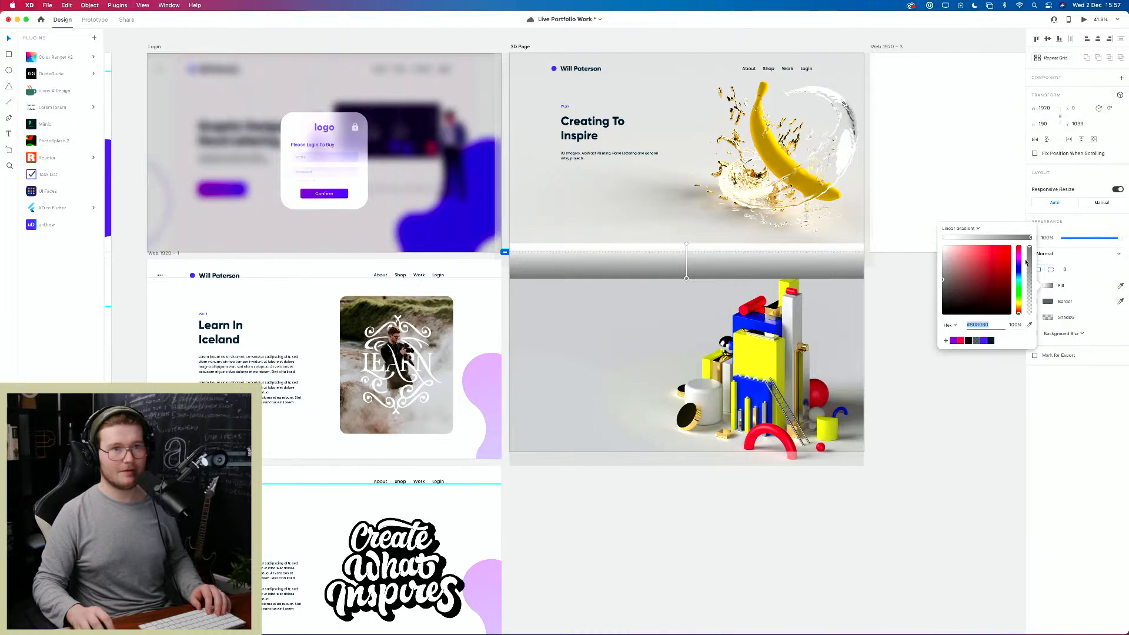
left_click_drag(1029, 268, 1033, 347)
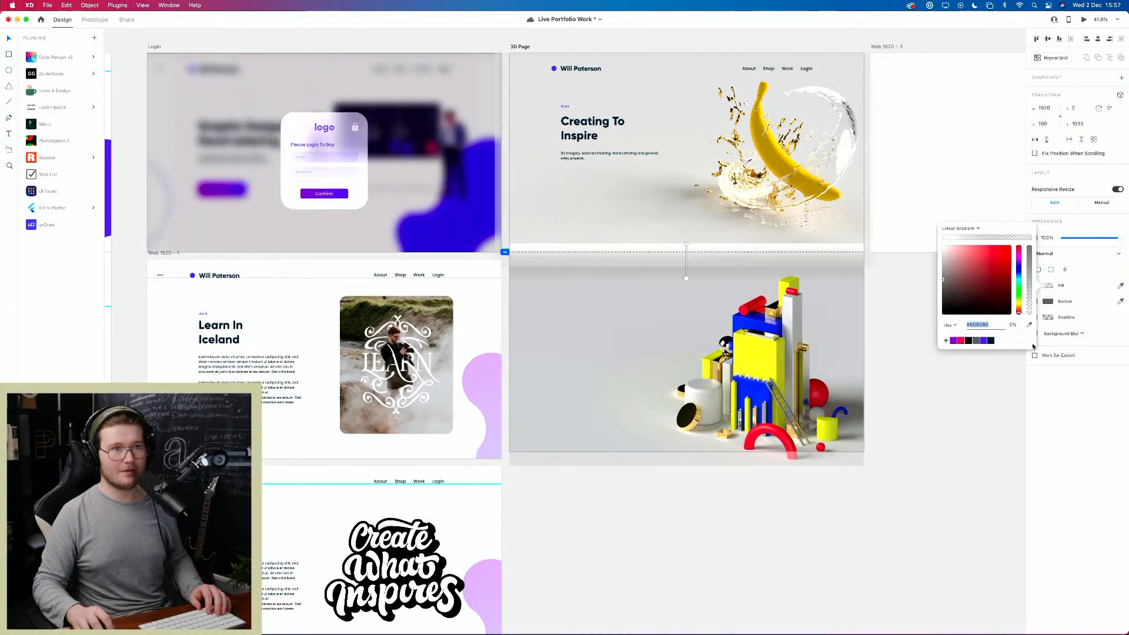
left_click(944, 237)
left_click_drag(688, 280, 687, 326)
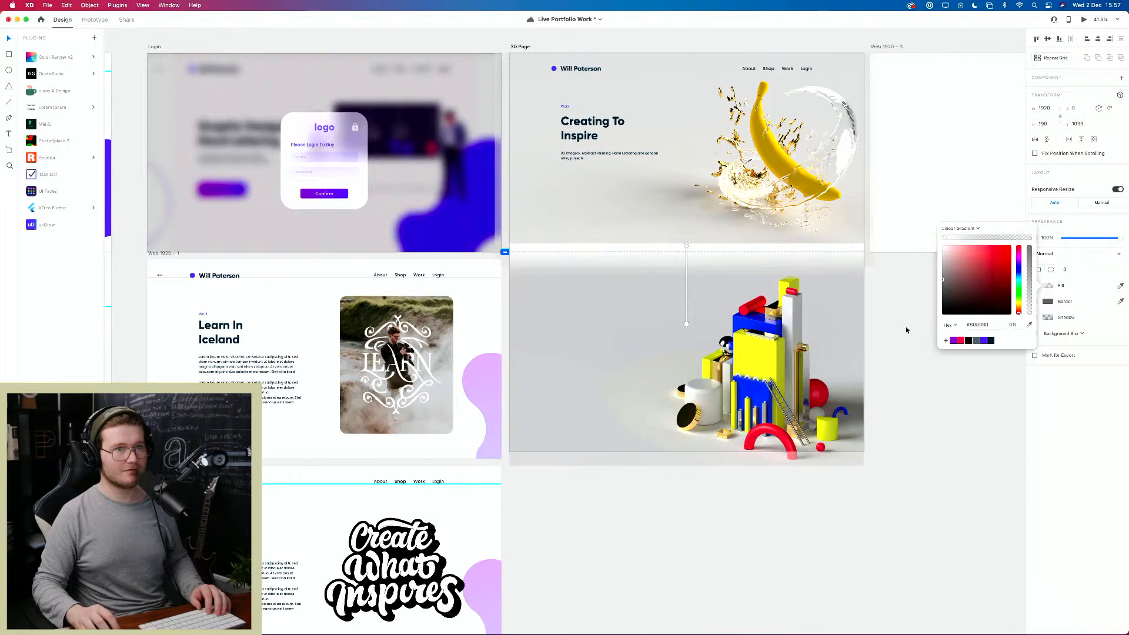
Step: Move the gradient rectangle down to start near the guide, and sample the banana image's background gray for its first color stop
left_click(912, 396)
left_click_drag(614, 249, 614, 256)
left_click(1047, 286)
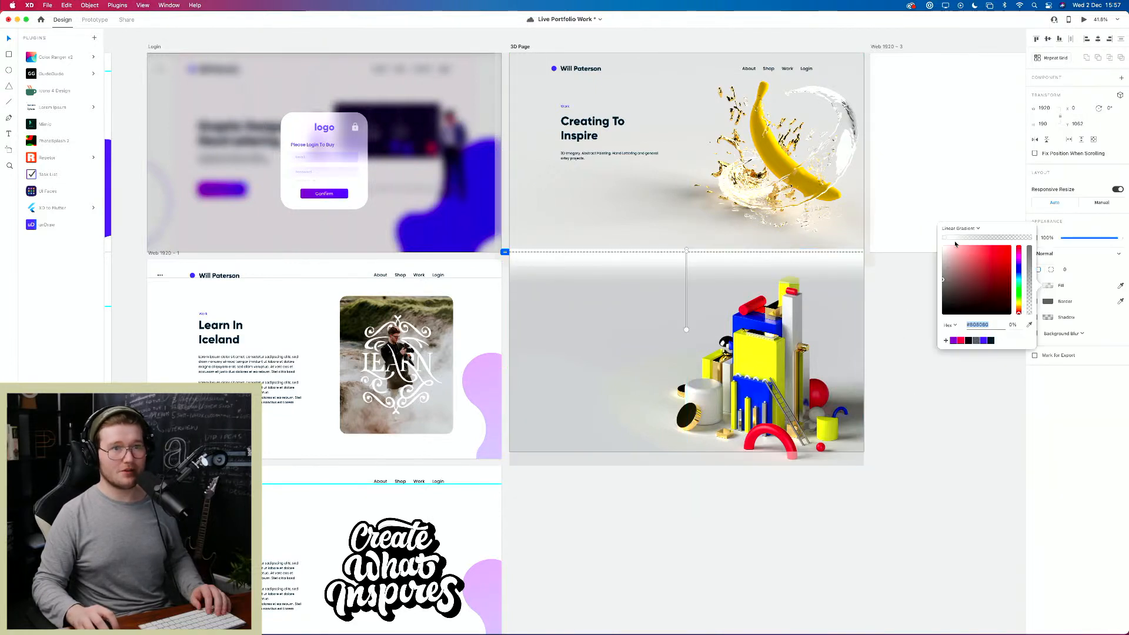
left_click(945, 238)
left_click(1028, 324)
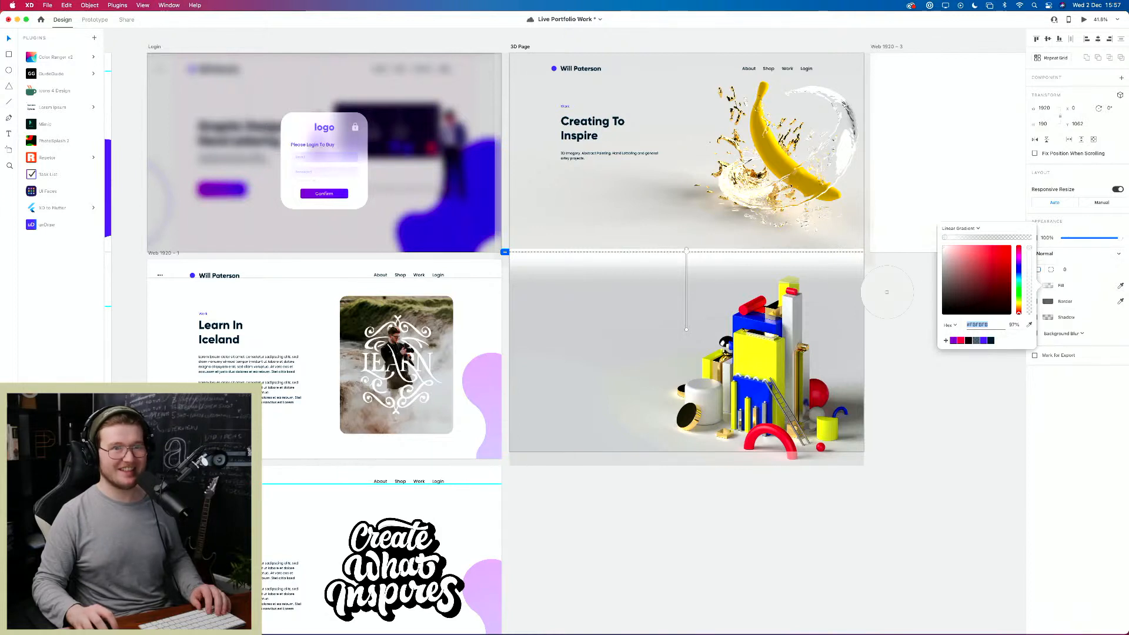
left_click(713, 246)
Step: Delete the gradient rectangle covering the seam between the two images
left_click(904, 394)
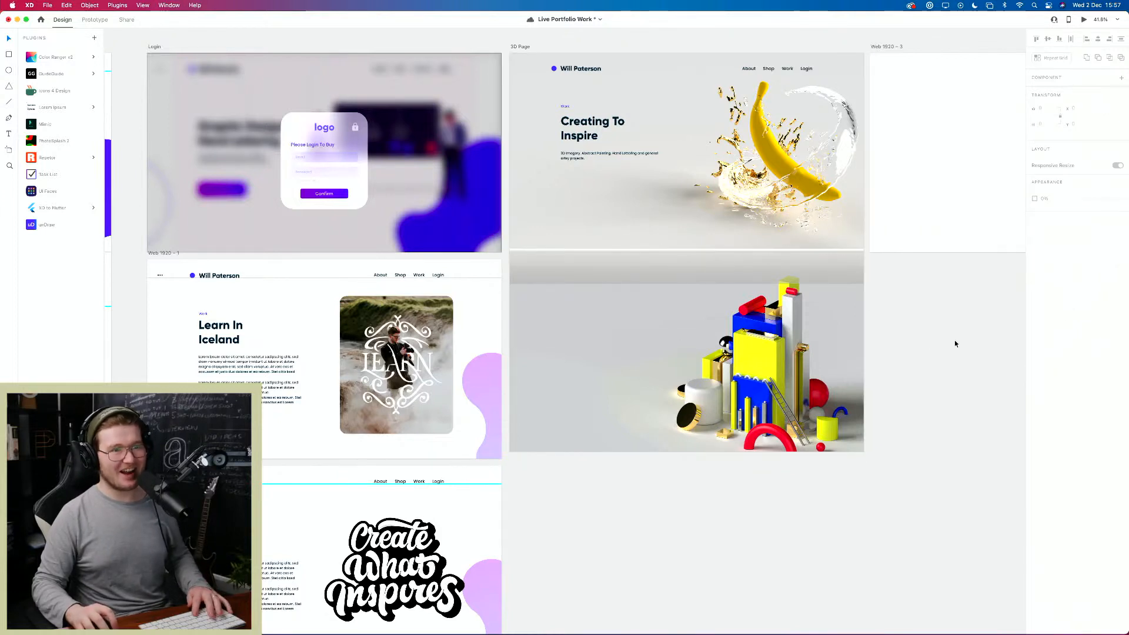
left_click(795, 272)
Step: Enlarge the blocks image proportionally until its upper edge meets the horizontal guide, and save the document
left_click(831, 329)
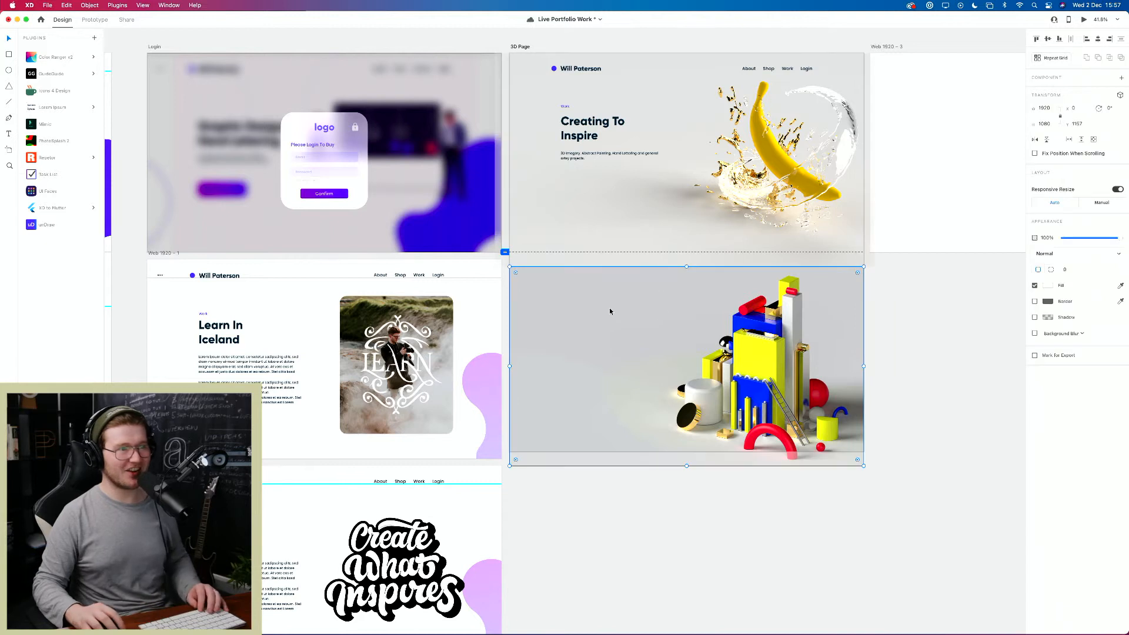
left_click_drag(686, 265, 687, 252)
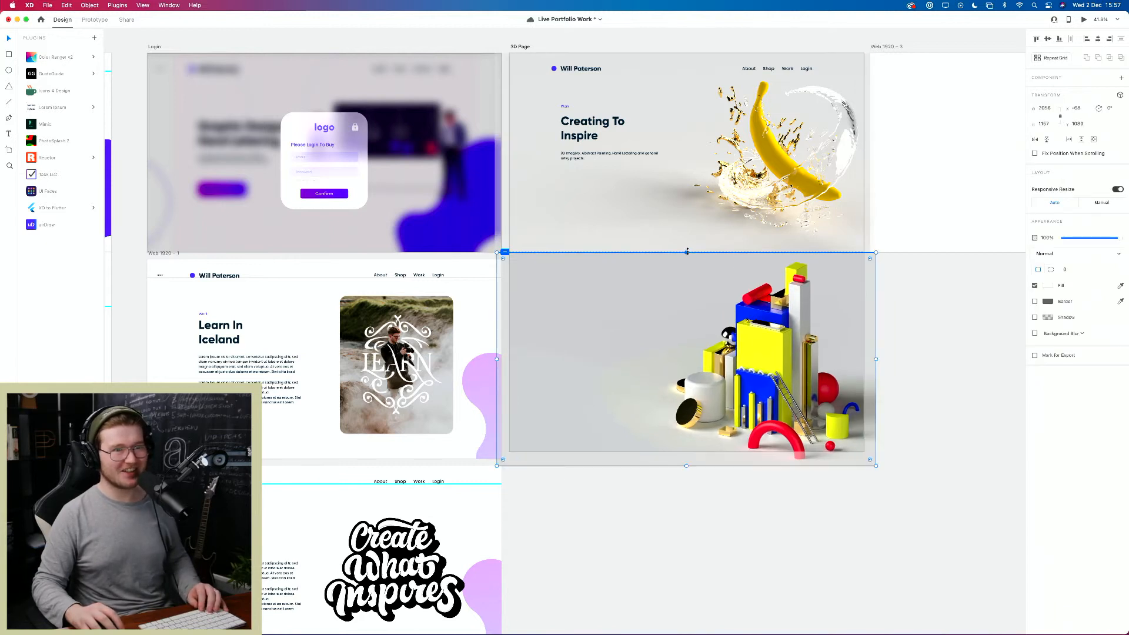
left_click(976, 304)
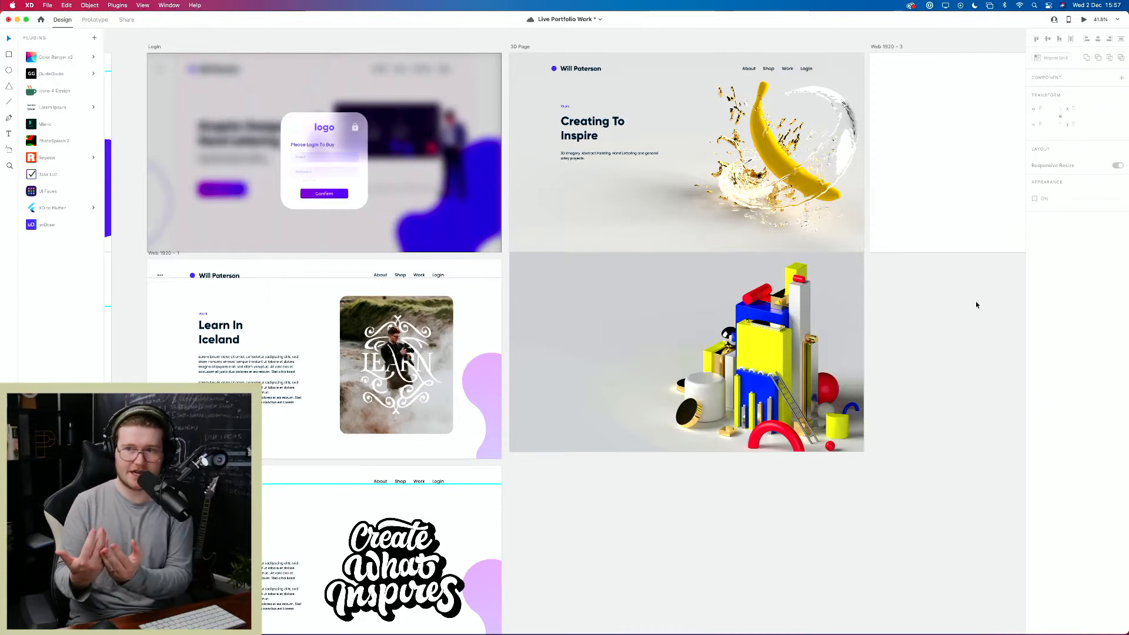
key("super+s")
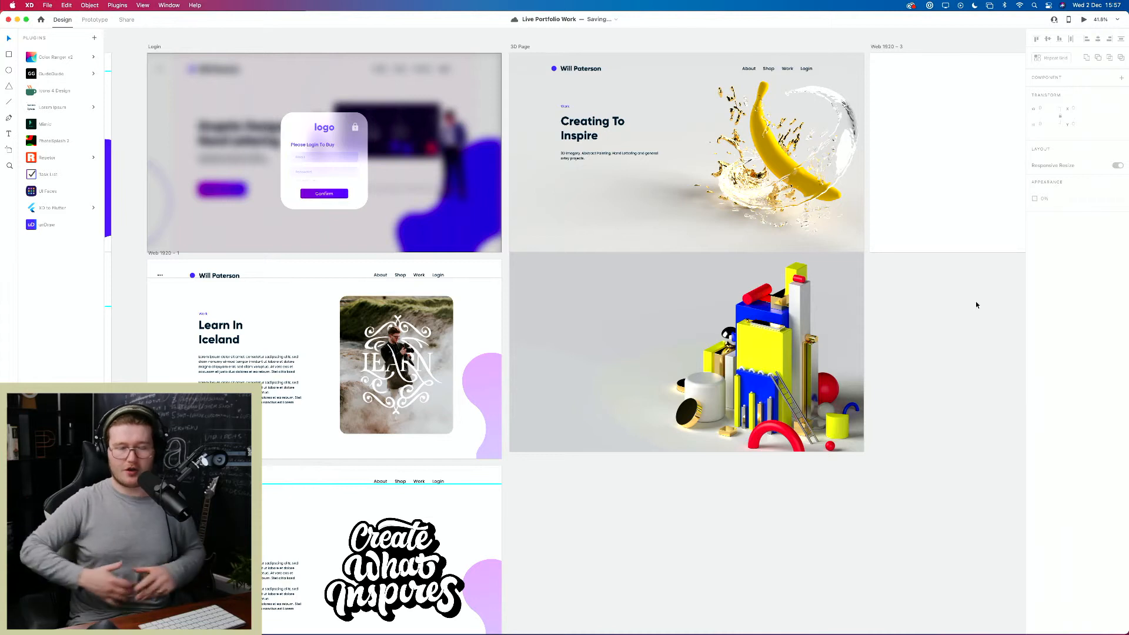
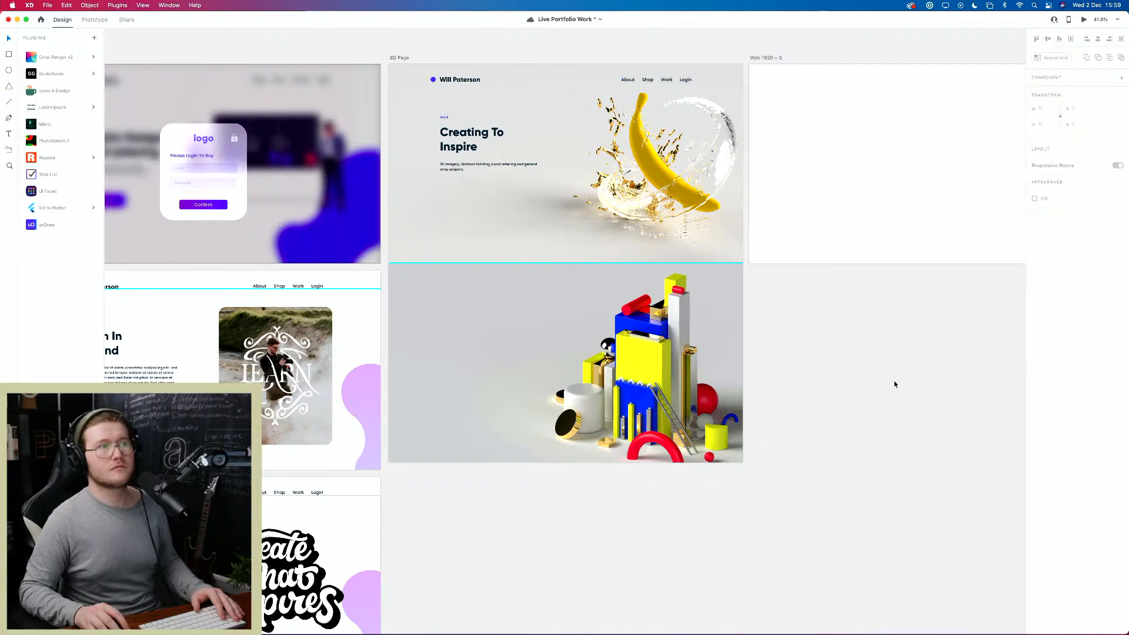
Step: Preview the portfolio prototype, close the preview, and go back to the Home artboard
key("super+Return")
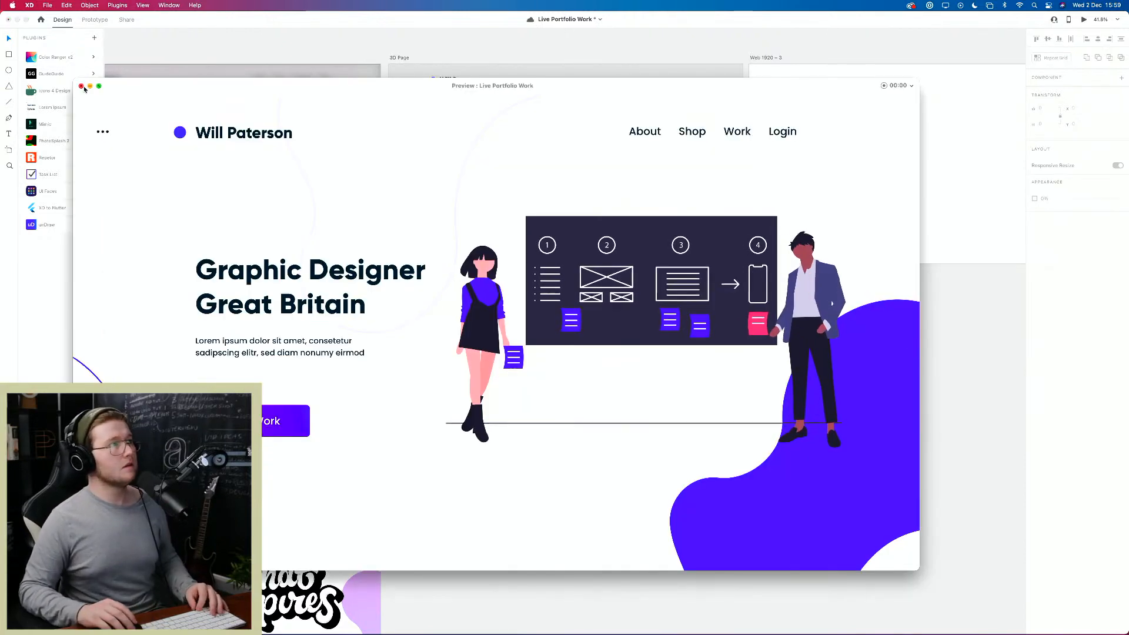
key("super+w")
left_click(399, 58)
key("Escape")
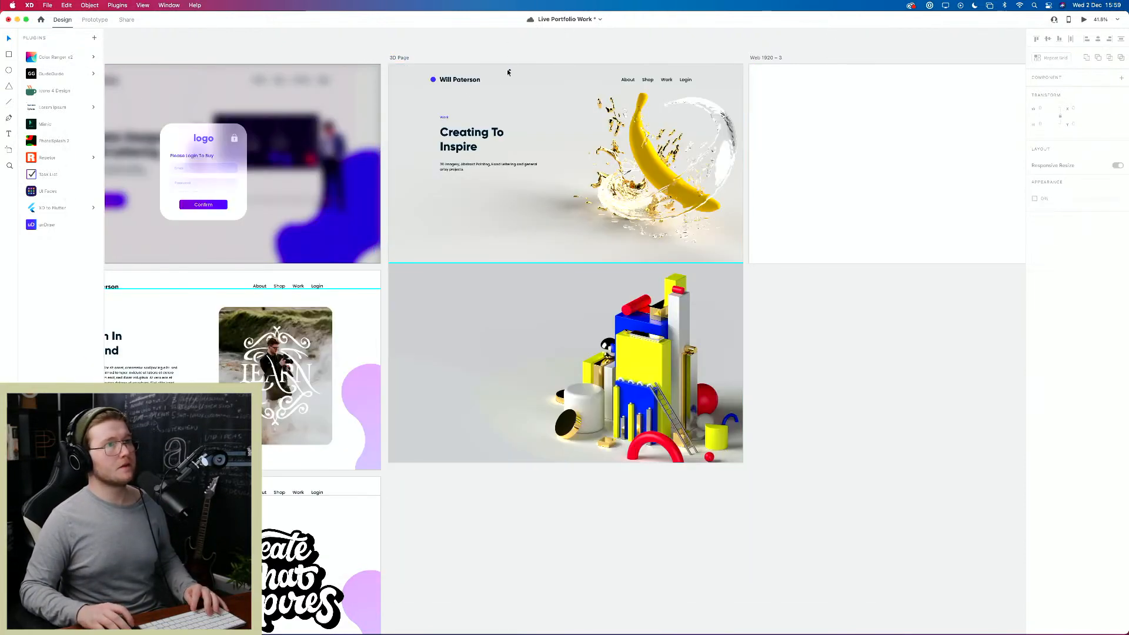
scroll(427, 184, "left", 10)
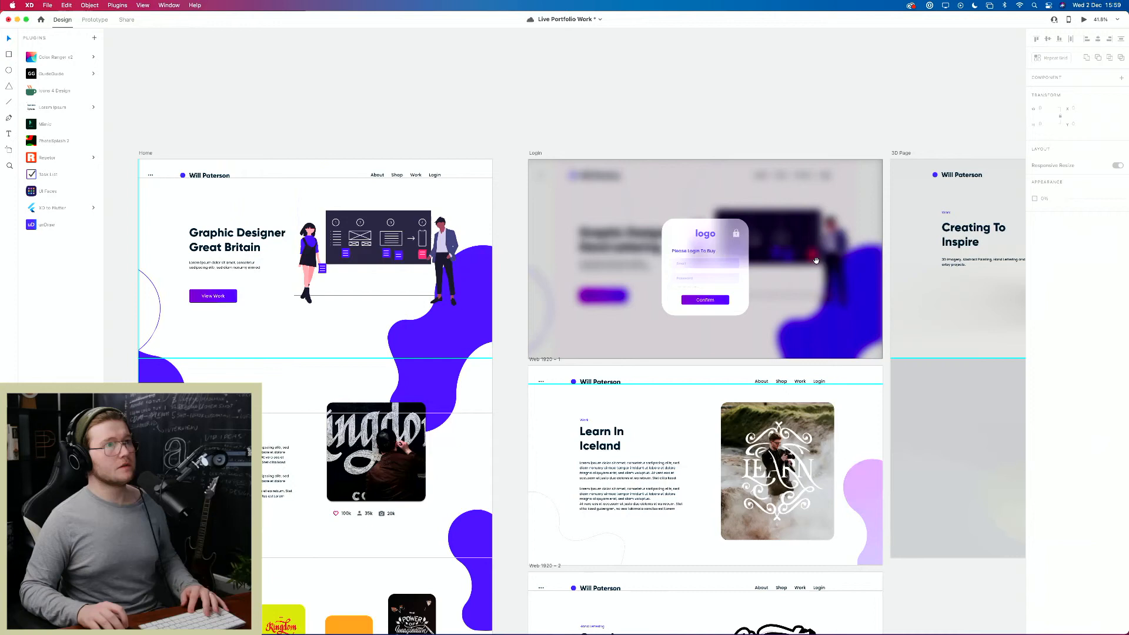
Step: Try renaming the Shop item in the Home artboard's navigation to "3d Work"
left_click(394, 176)
double_click(395, 176)
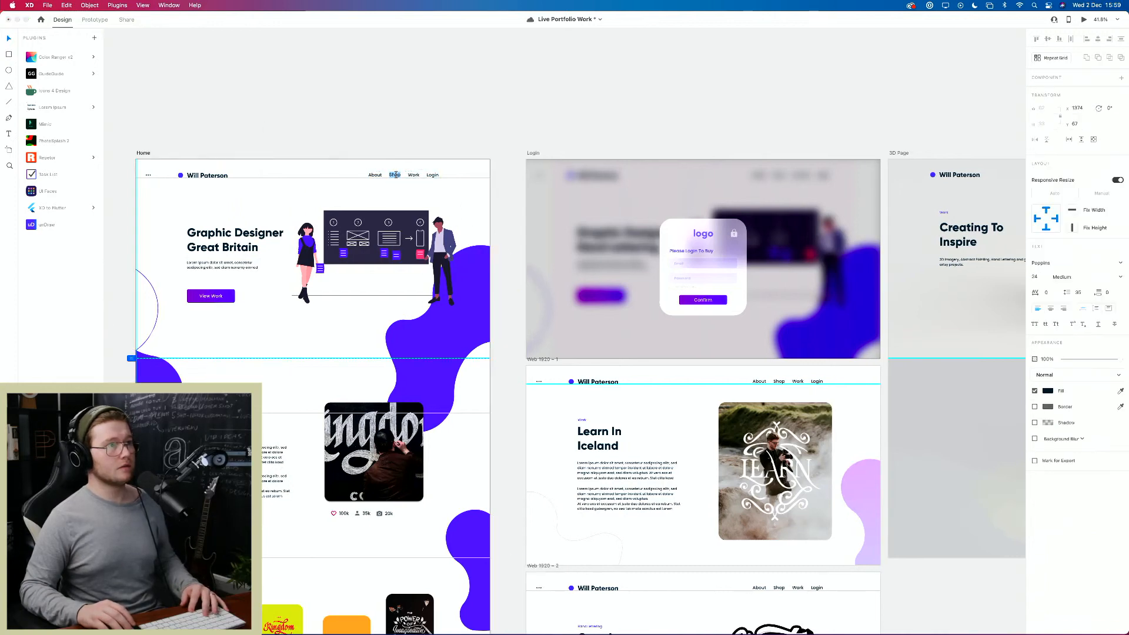
type("Ed Work")
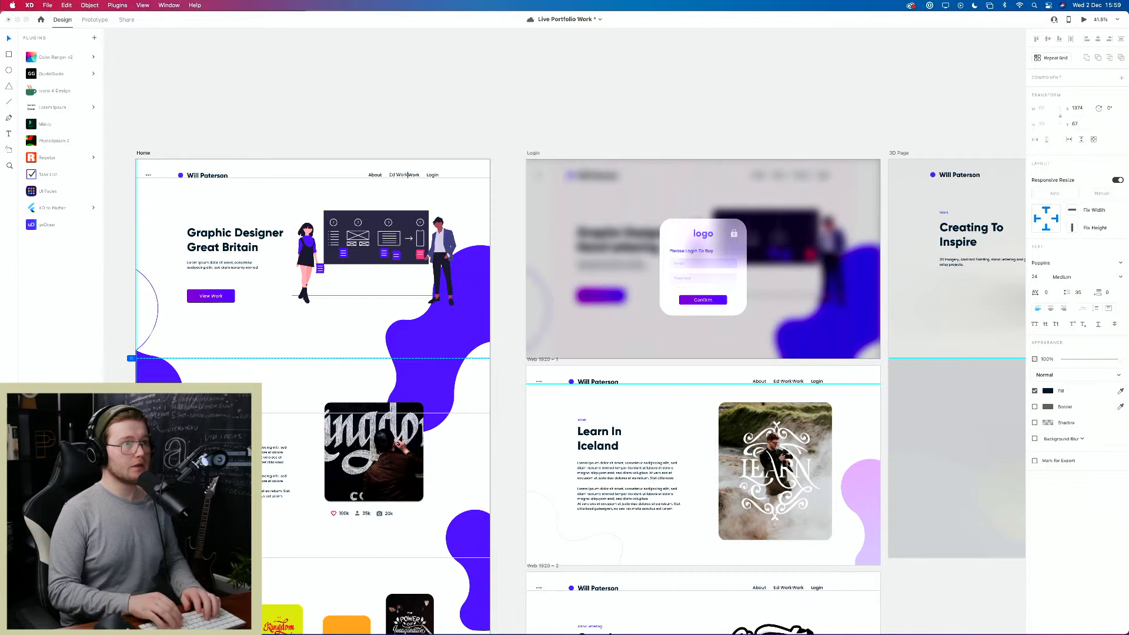
key("BackSpace")
key("BackSpace")
key("BackSpace")
key("BackSpace")
type("3d Work")
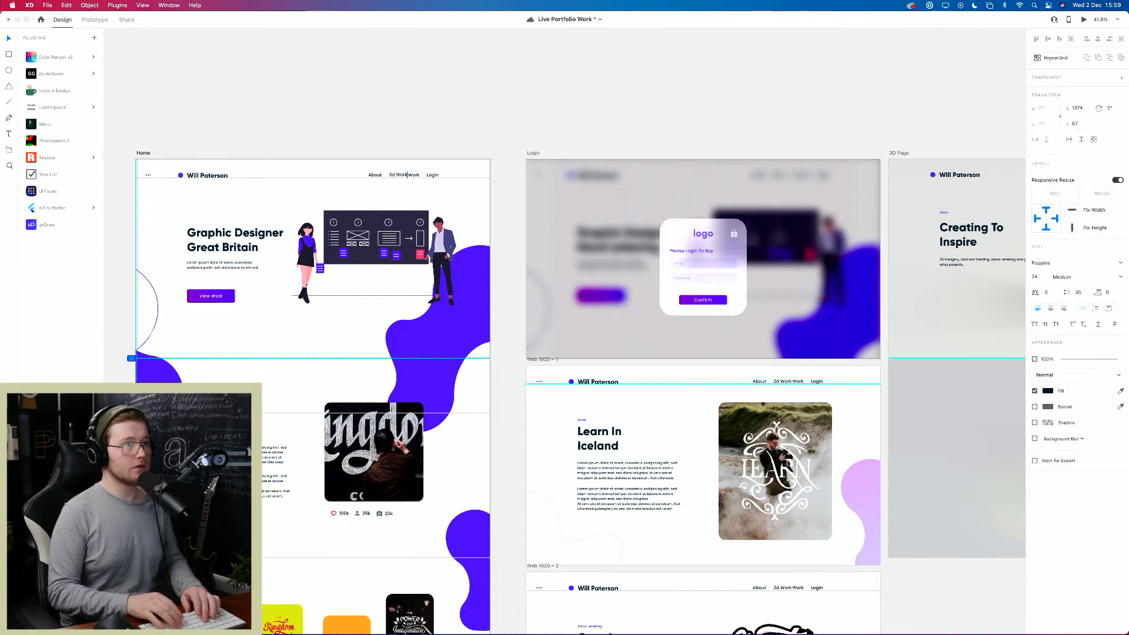
key("BackSpace")
key("BackSpace")
key("BackSpace")
key("BackSpace")
key("BackSpace")
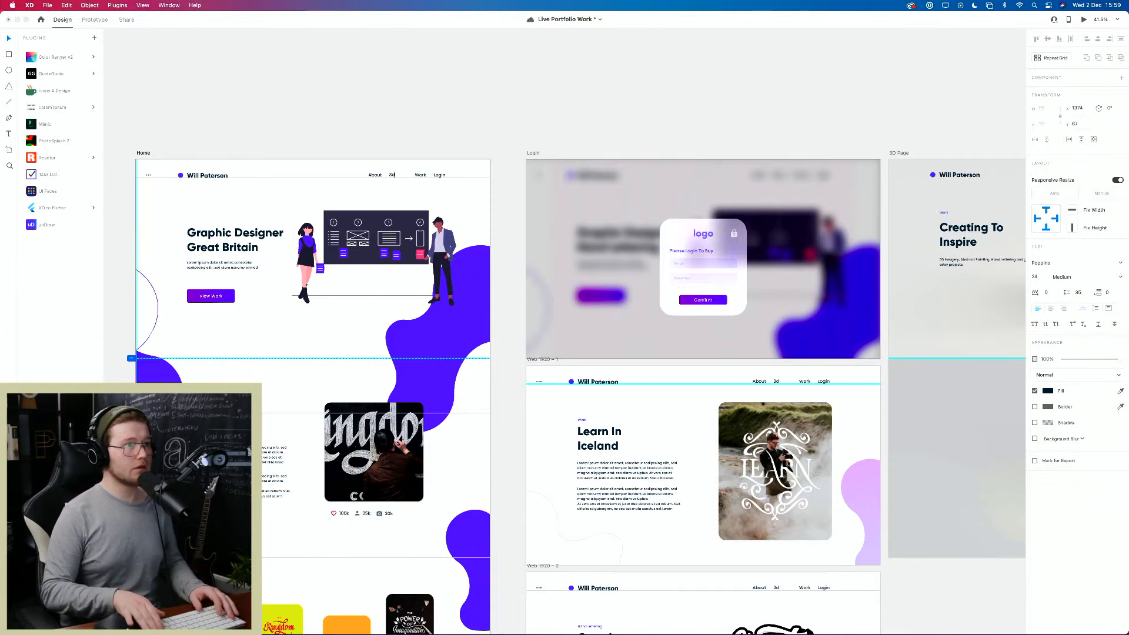
type("Shop")
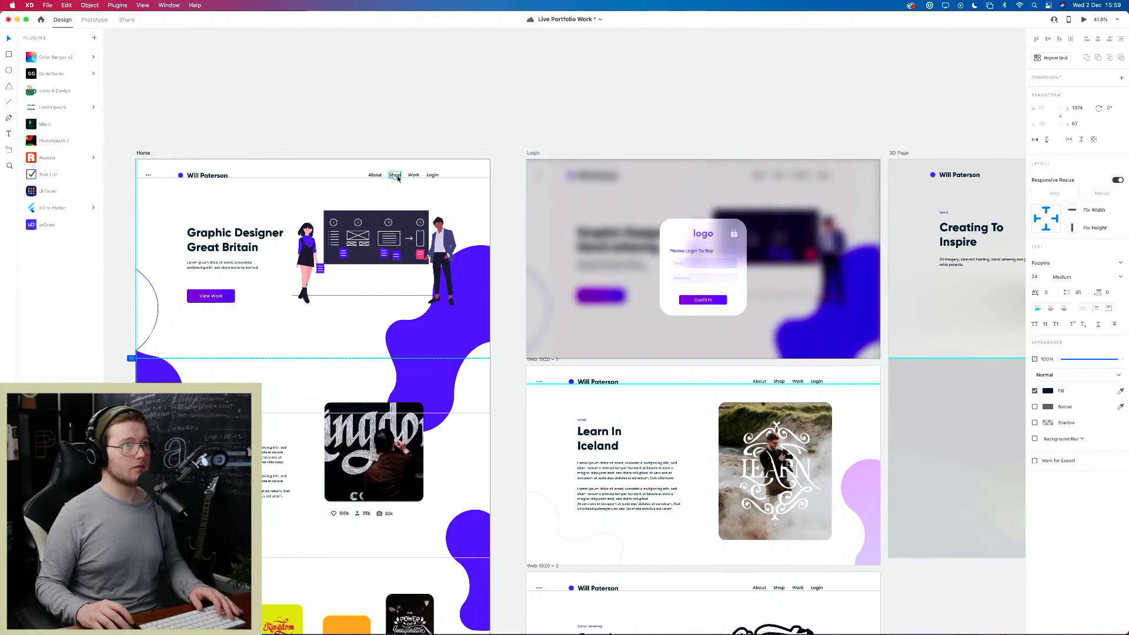
Step: Replace the Shop item's text in the Home artboard's navigation with "3d"
key("BackSpace")
key("BackSpace")
key("BackSpace")
key("BackSpace")
type("3d")
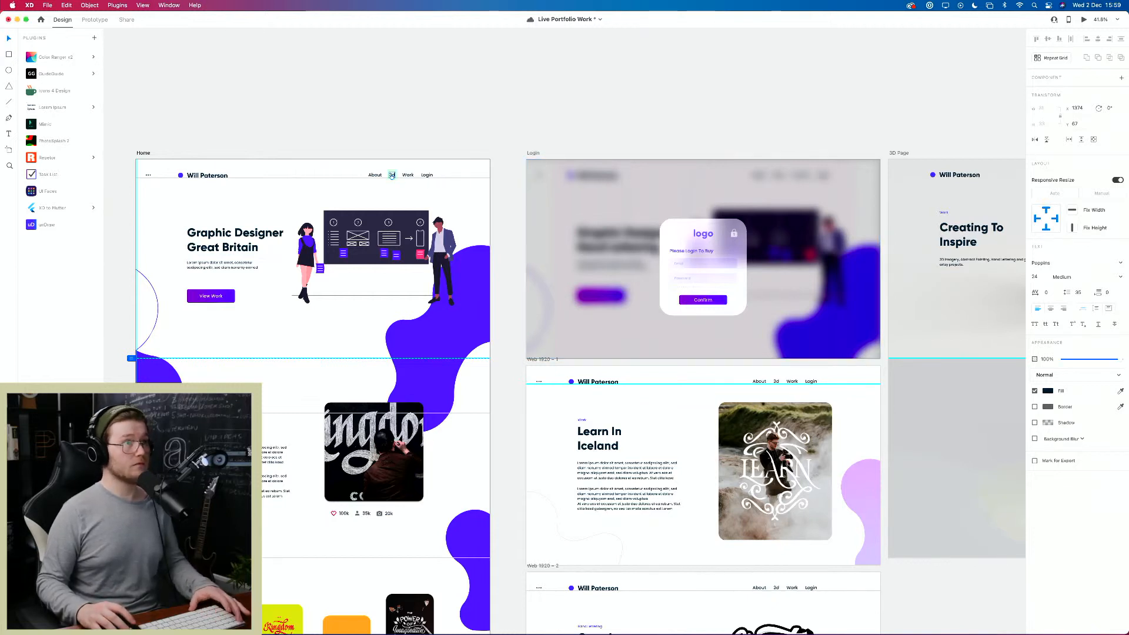
left_click(454, 130)
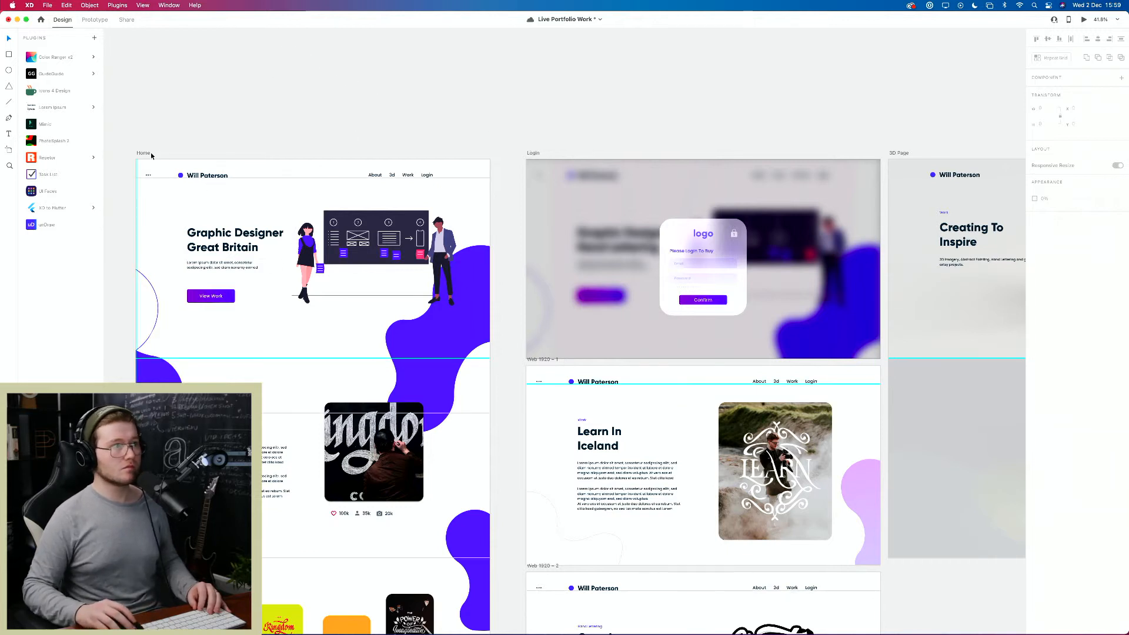
Step: Show the layout grid on the Home artboard to check the navigation's alignment, and hide it again
left_click(250, 161)
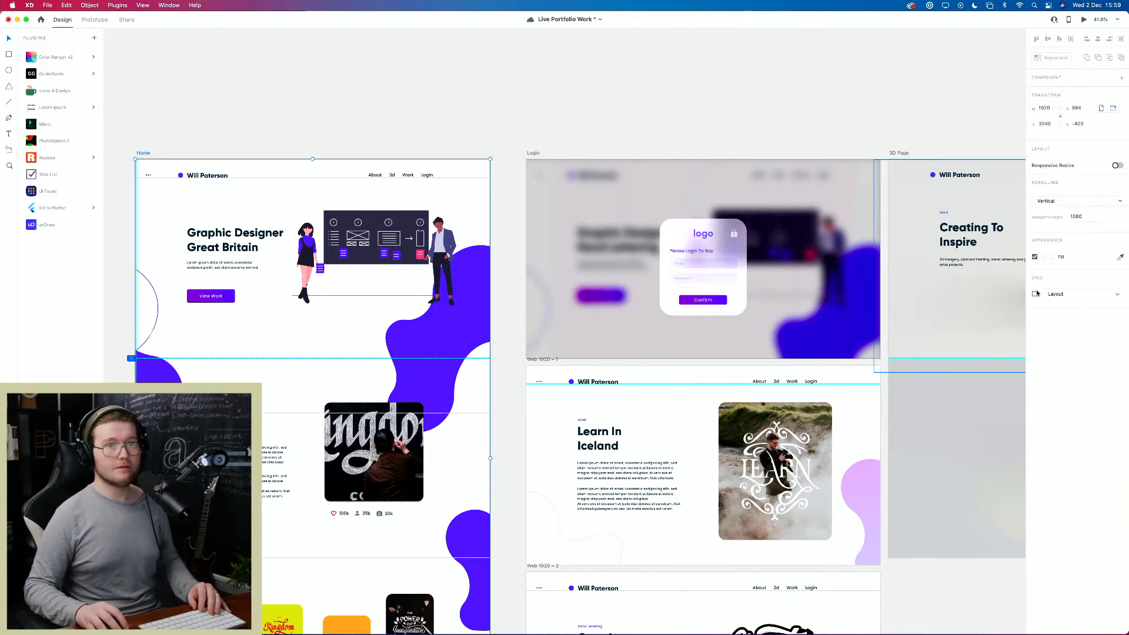
left_click(460, 113)
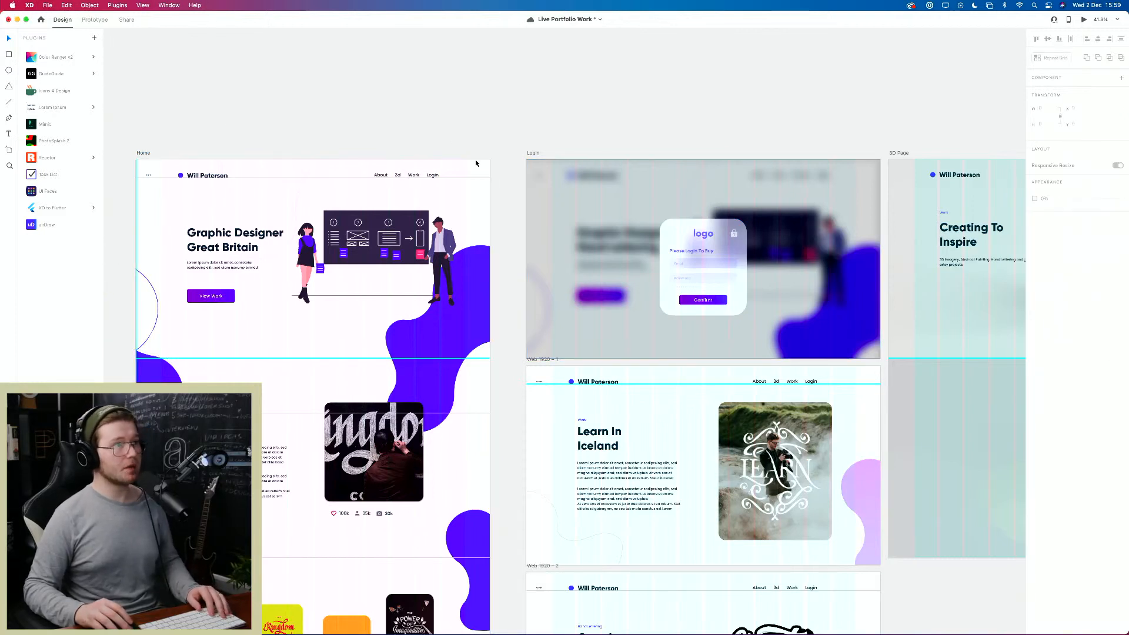
left_click(140, 154)
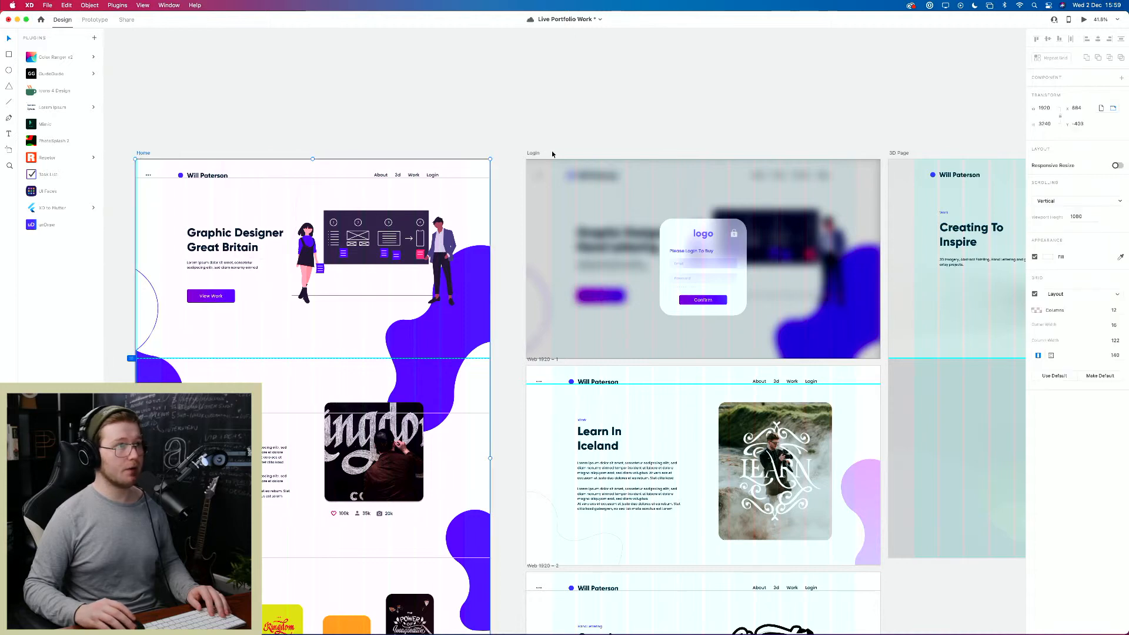
left_click(1034, 295)
Step: Link the 3d item in the Home navigation to the 3D Page artboard with a tap-triggered dissolve transition
scroll(824, 305, "left", 6)
scroll(718, 202, "up", 5)
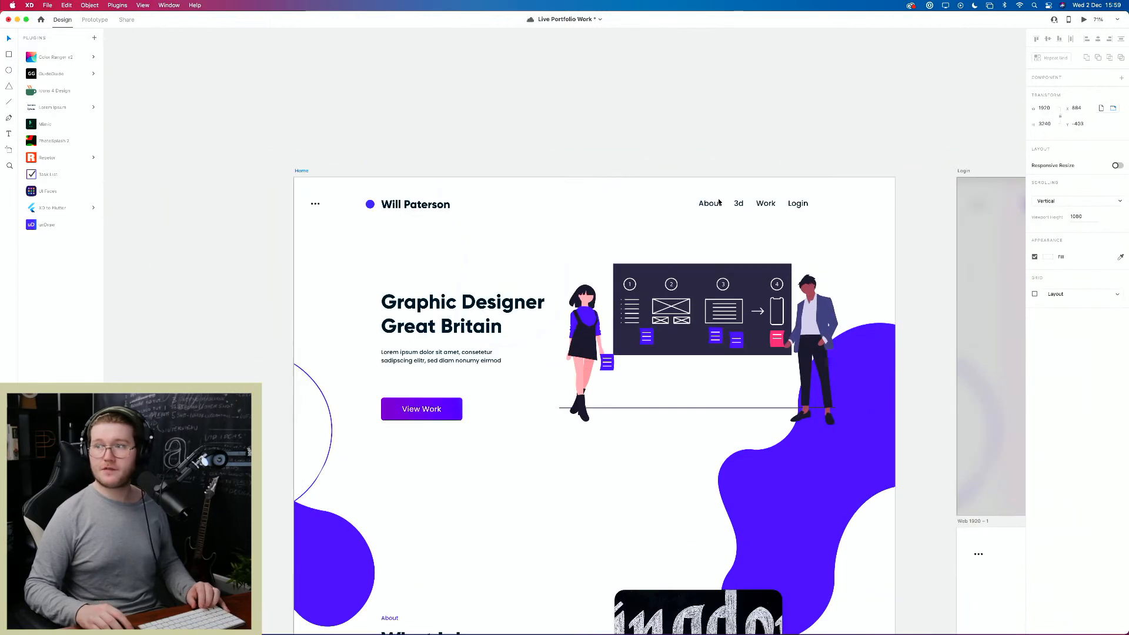
scroll(719, 202, "up", 4)
left_click_drag(723, 221, 763, 263)
left_click_drag(672, 245, 506, 219)
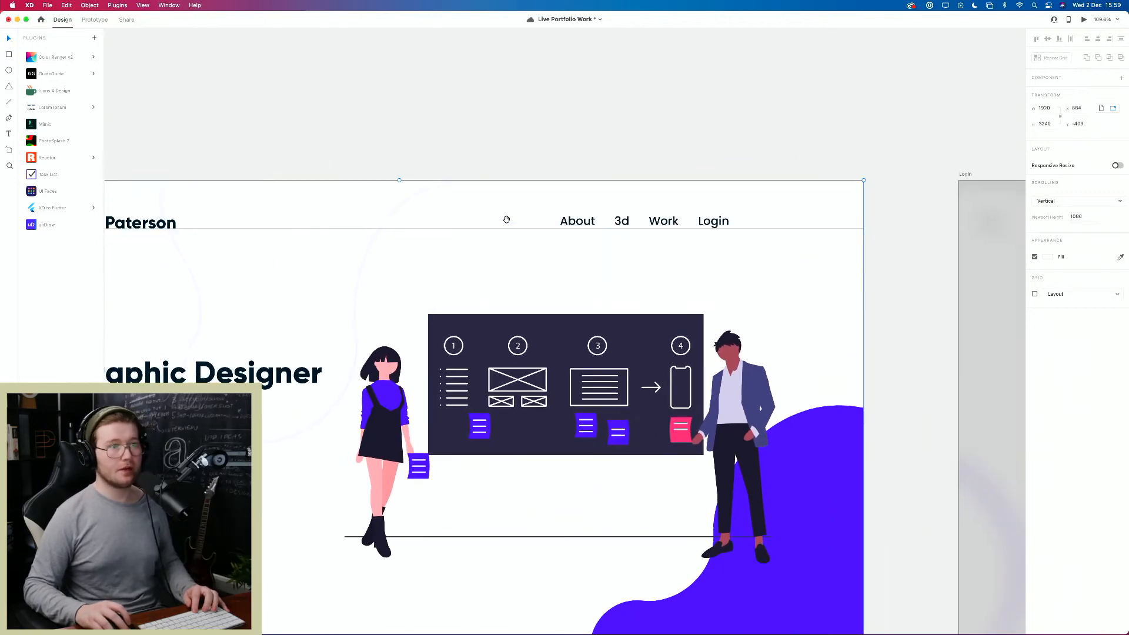
scroll(660, 245, "down", 1)
left_click(645, 225)
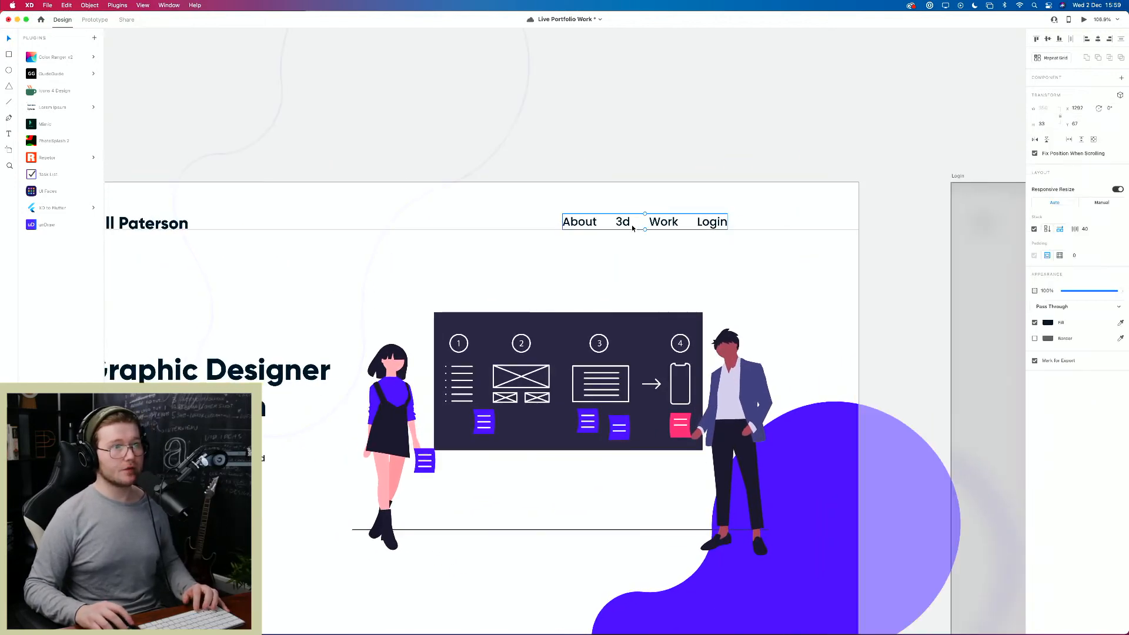
double_click(632, 228)
scroll(831, 251, "down", 3)
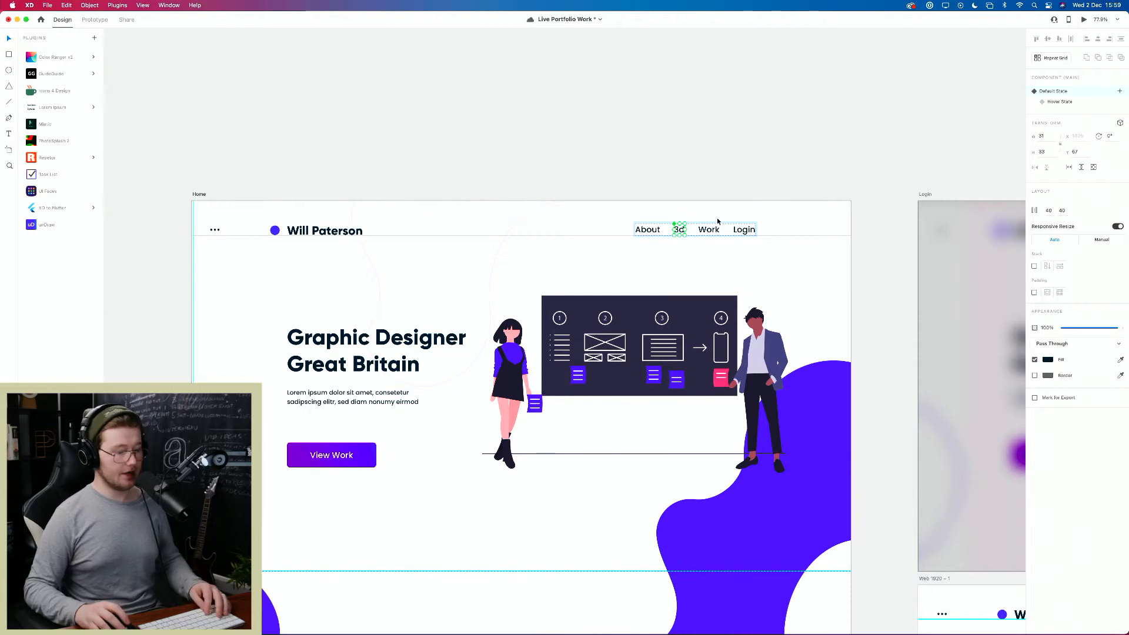
key("ctrl+Tab")
left_click_drag(854, 196, 491, 249)
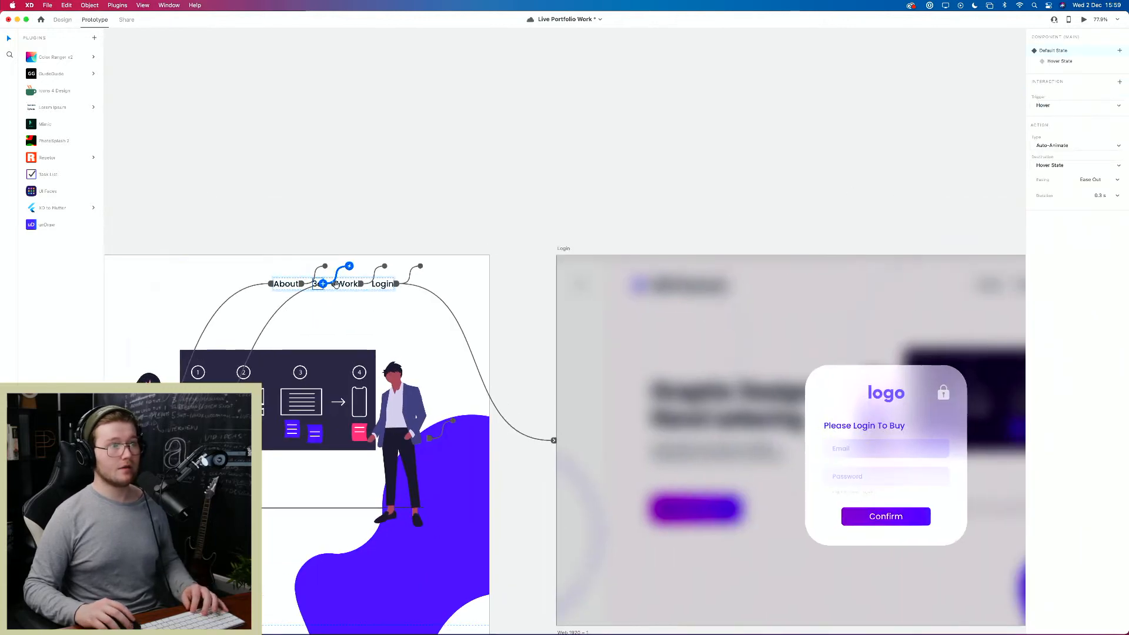
scroll(576, 286, "down", 3)
scroll(576, 285, "right", 5)
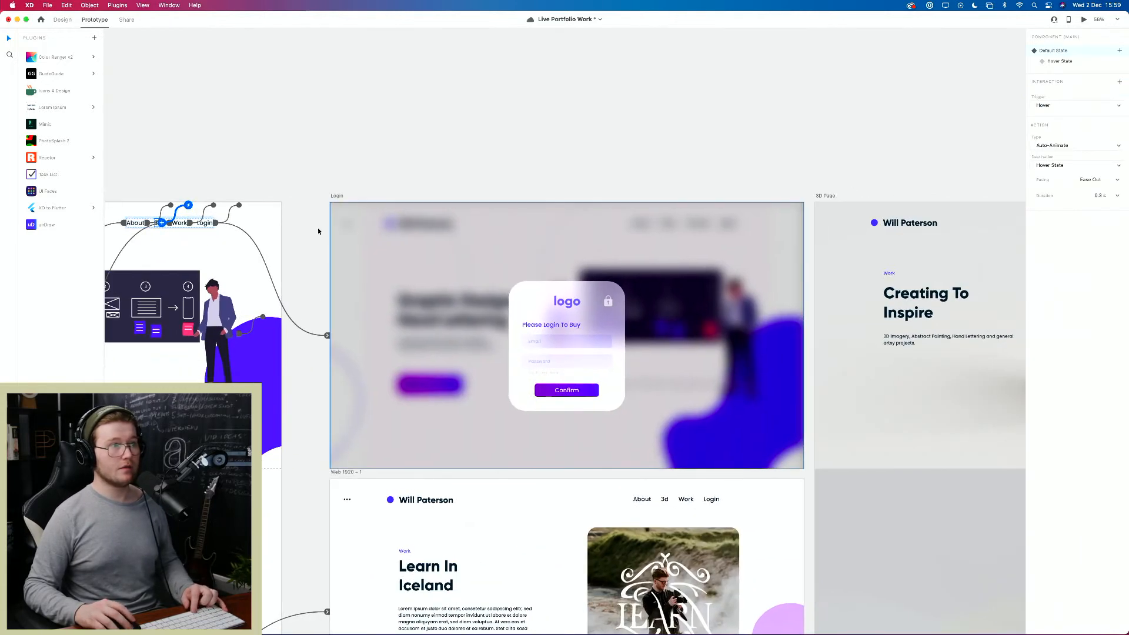
left_click_drag(188, 204, 924, 259)
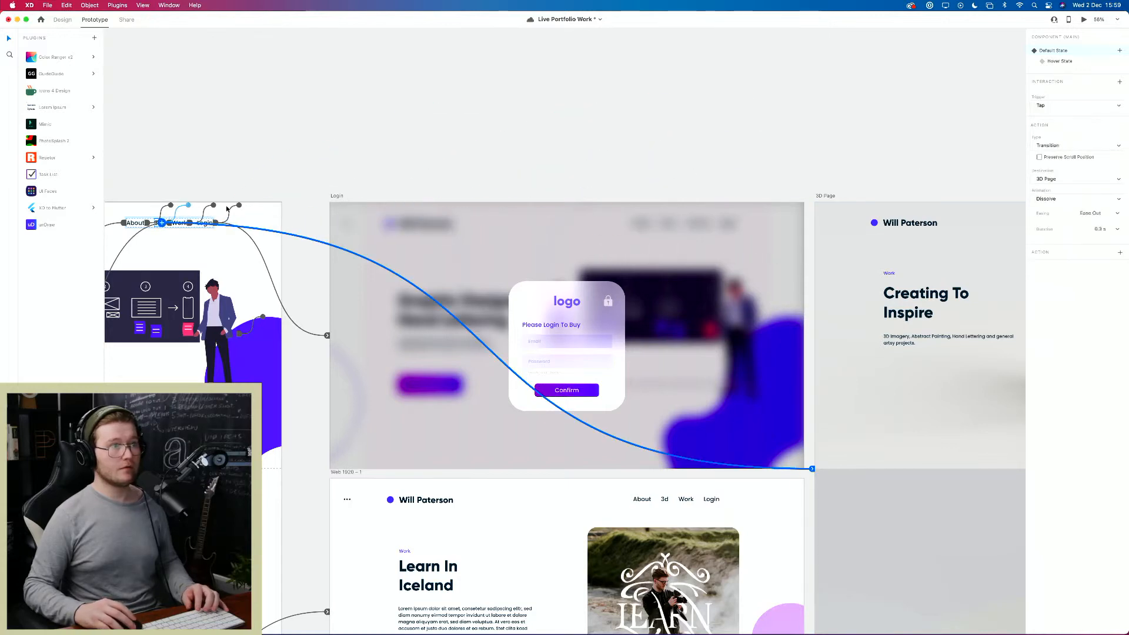
Step: Return from prototyping to designing and save the document
left_click(284, 150)
left_click_drag(211, 144, 614, 183)
key("ctrl+Tab")
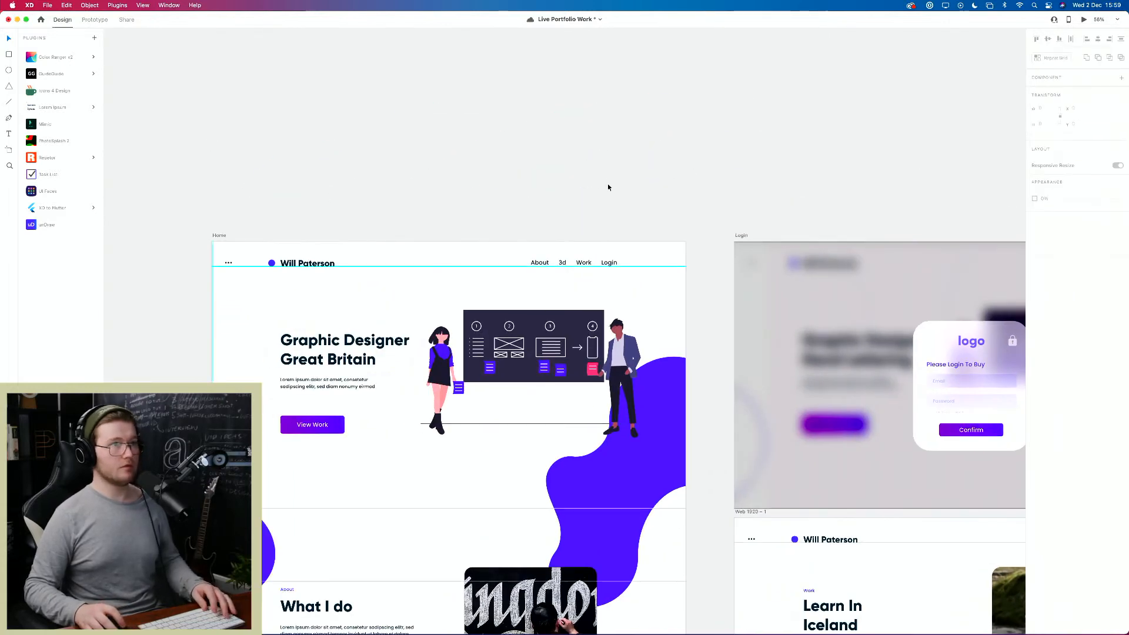
scroll(566, 181, "right", 5)
scroll(420, 210, "down", 3)
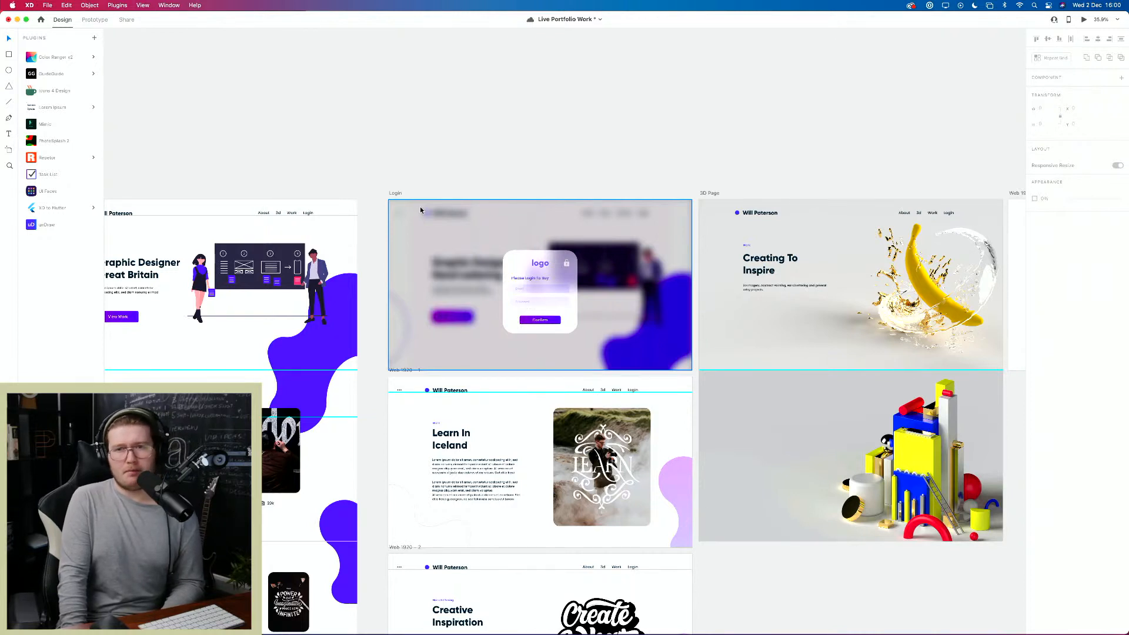
key("super+s")
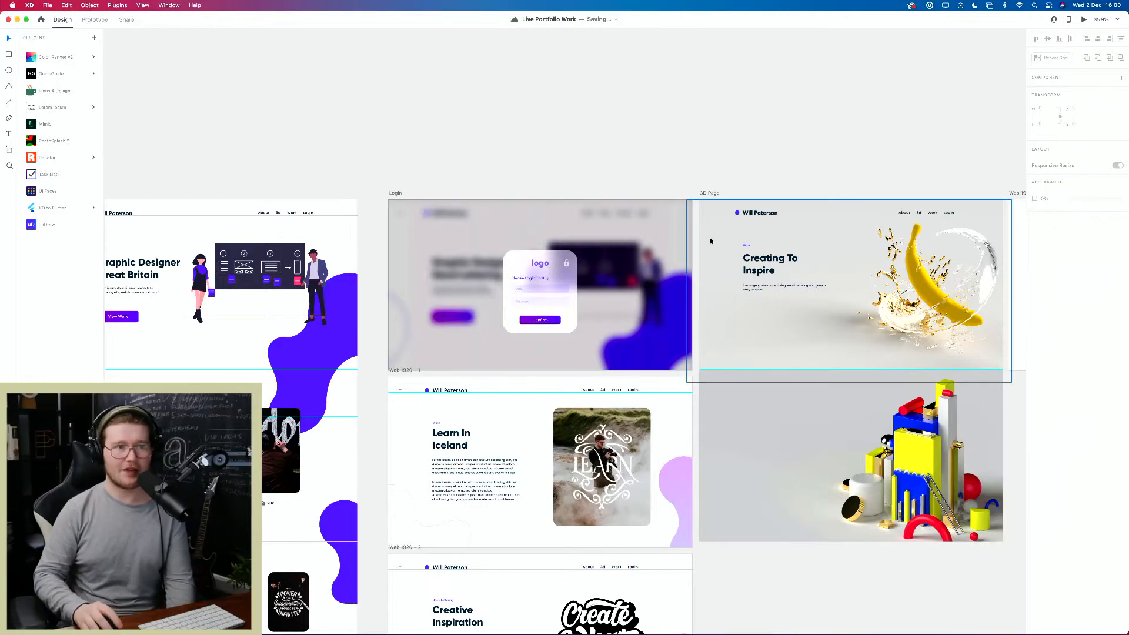
Step: Examine the 3D Page's banana header and blocks section alongside the Login artboard and the blank artboard
scroll(754, 437, "right", 3)
scroll(754, 437, "down", 2)
scroll(702, 369, "up", 4)
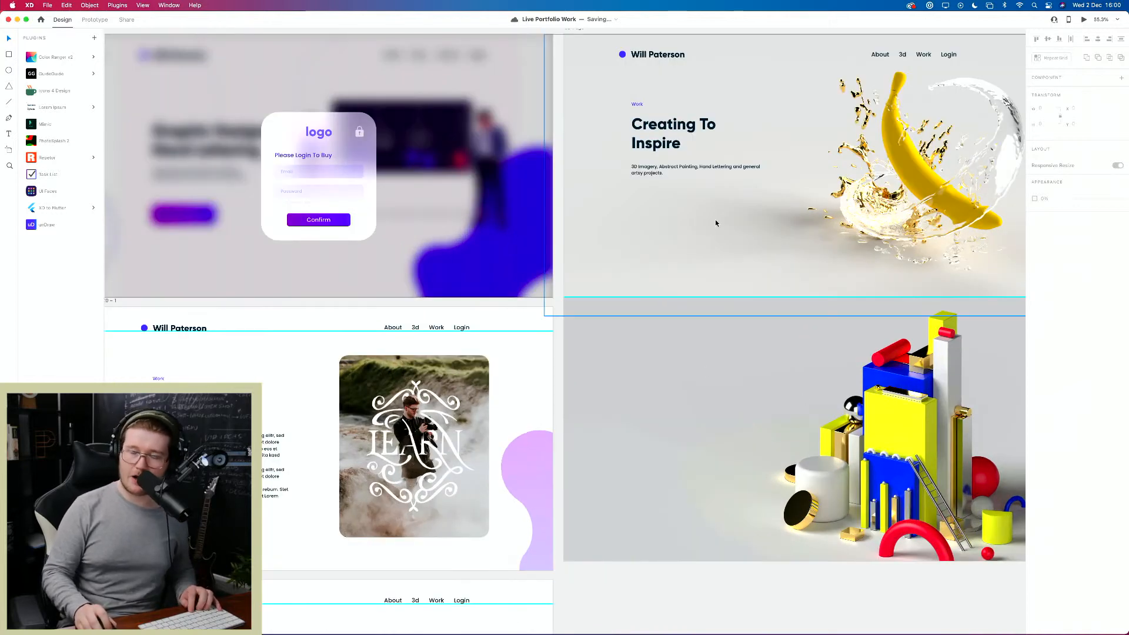
scroll(718, 276, "up", 3)
scroll(718, 276, "right", 3)
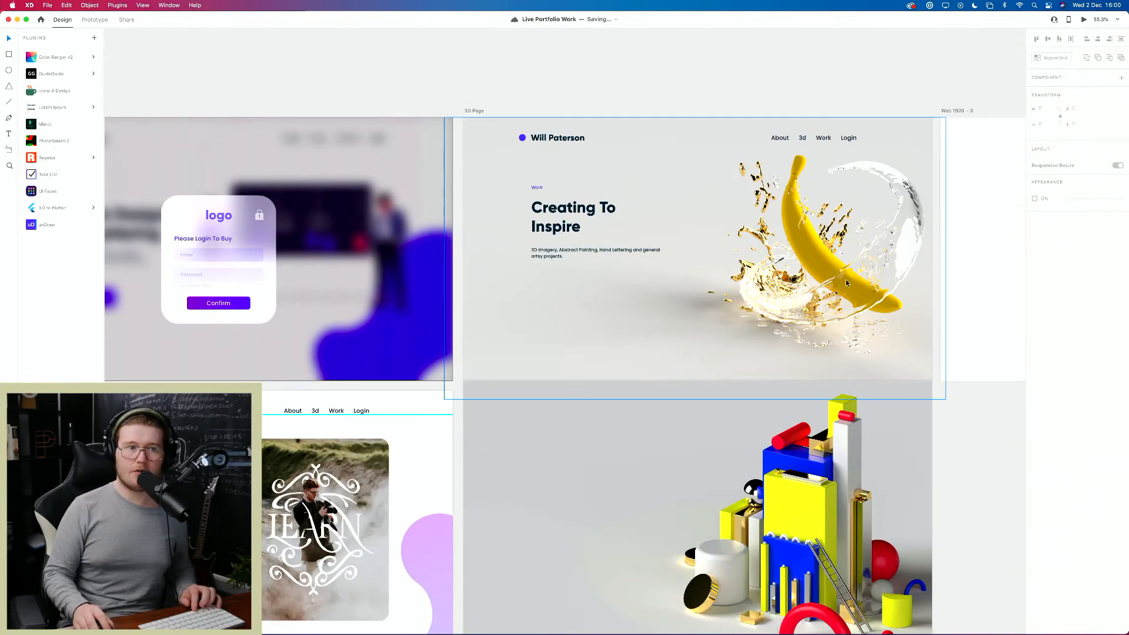
scroll(846, 280, "down", 3)
left_click_drag(845, 280, 721, 299)
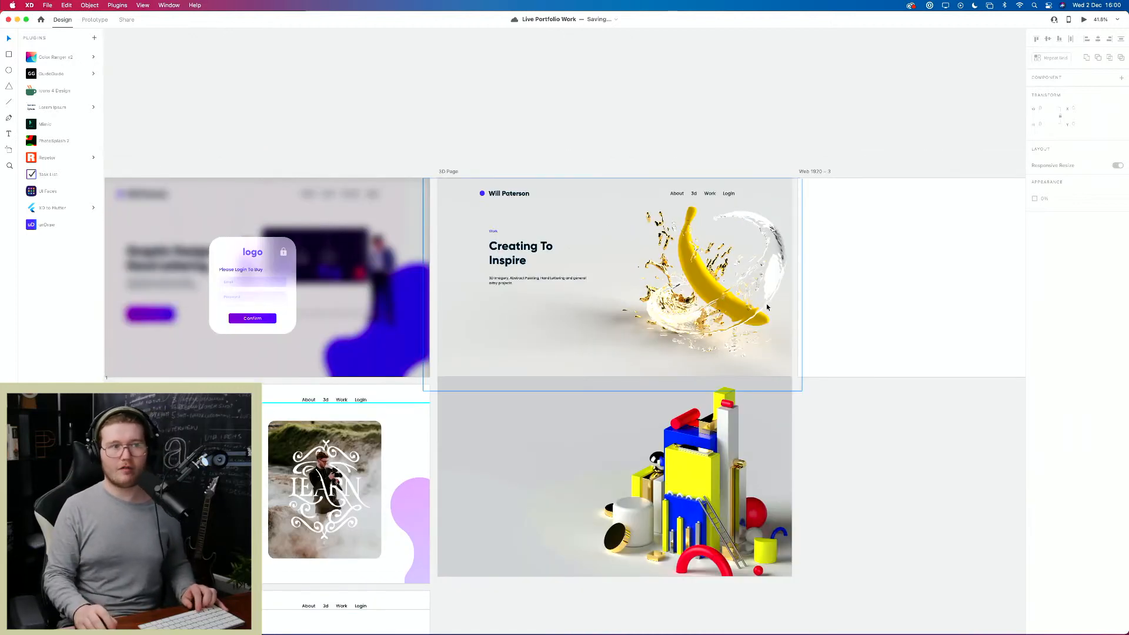
scroll(763, 308, "up", 4)
left_click_drag(708, 312, 762, 279)
scroll(871, 320, "down", 3)
scroll(762, 279, "down", 3)
scroll(762, 279, "up", 4)
scroll(762, 281, "down", 2)
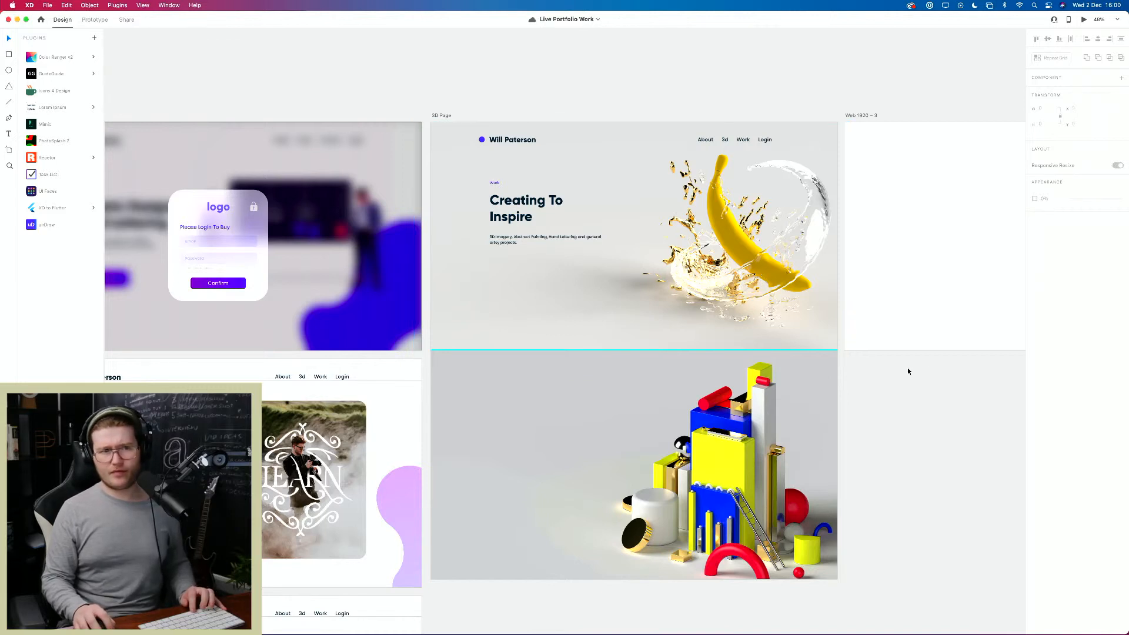
left_click_drag(907, 368, 773, 369)
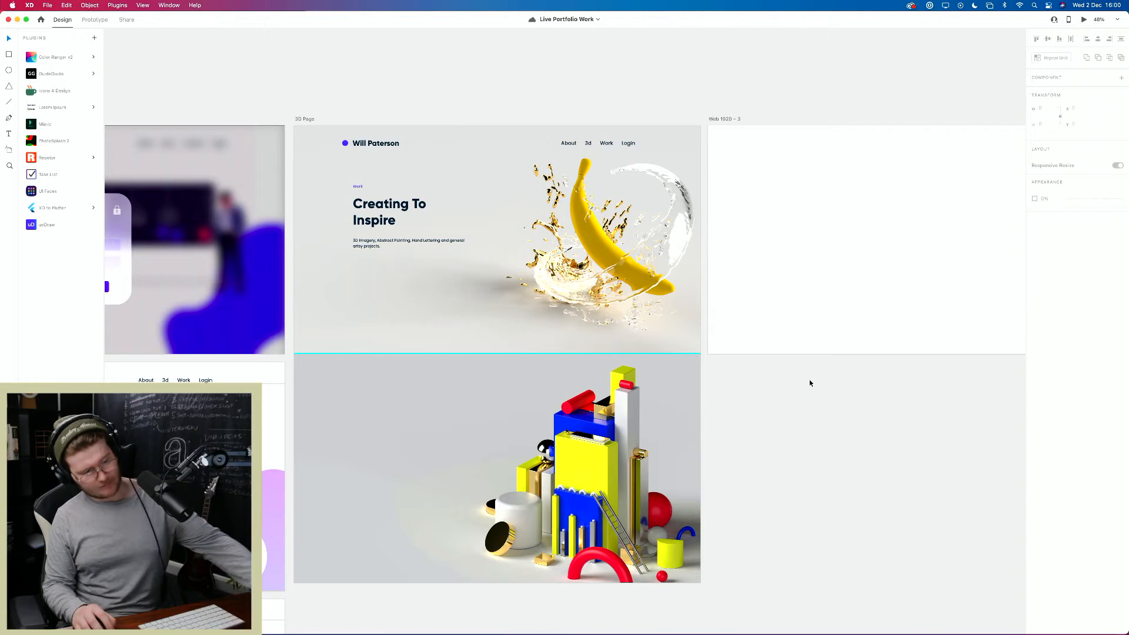
left_click(771, 346)
left_click(765, 397)
left_click(547, 337)
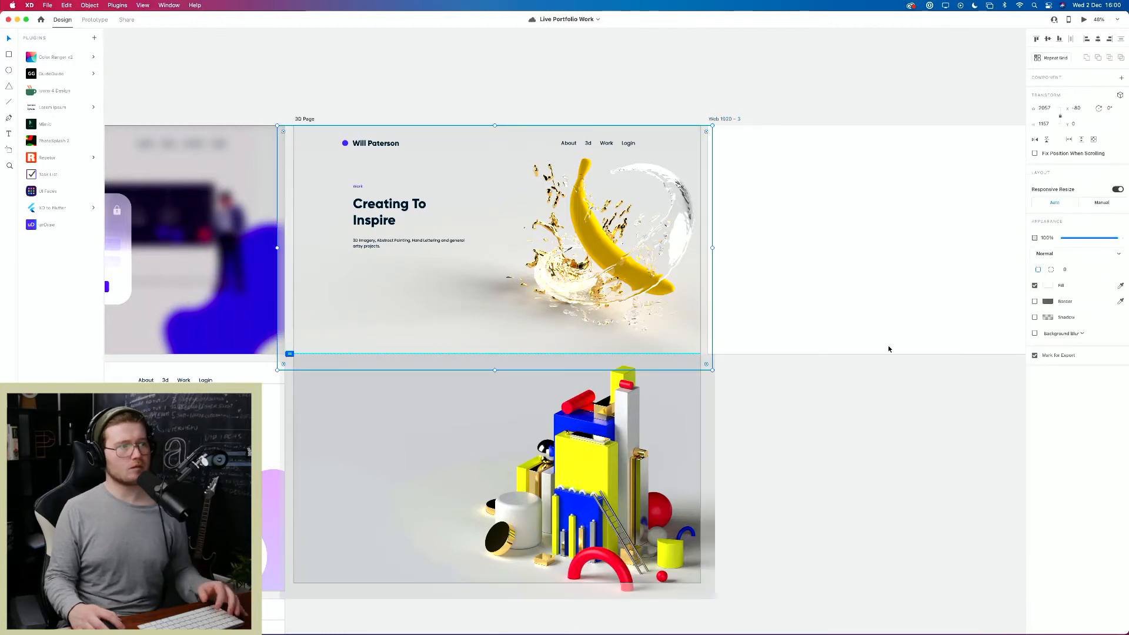
left_click(889, 358)
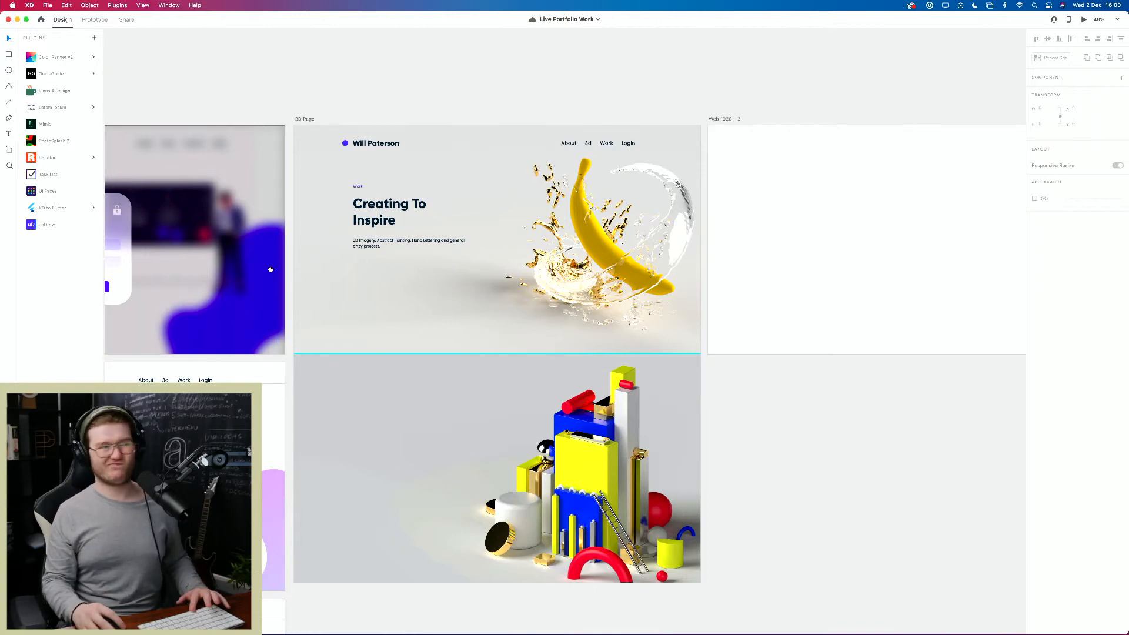
left_click_drag(270, 270, 224, 262)
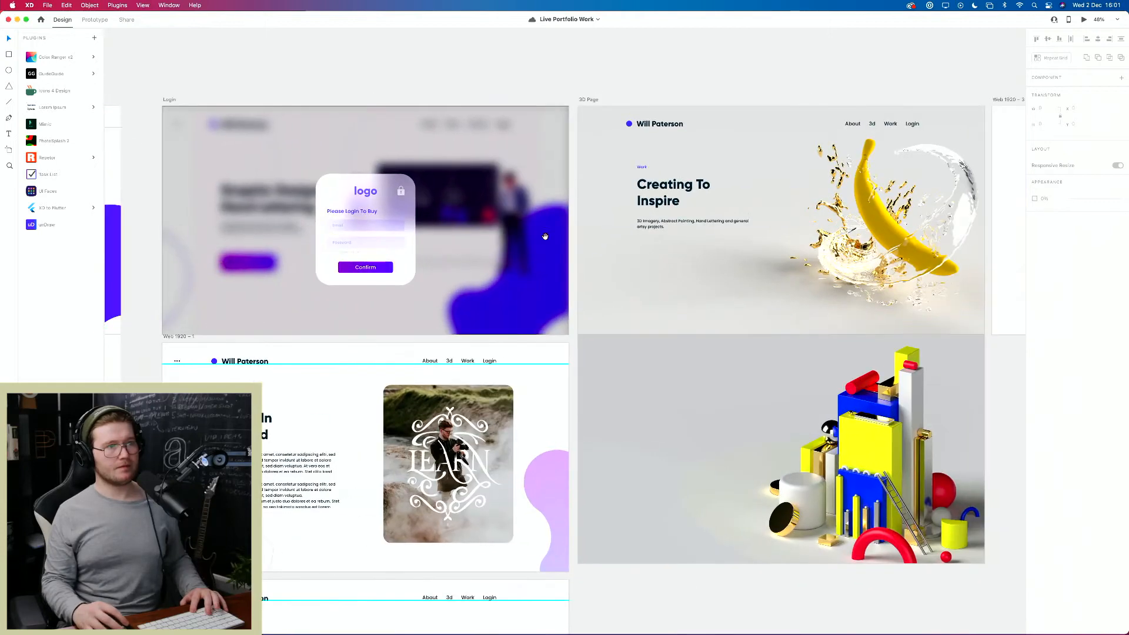
left_click_drag(543, 237, 306, 253)
left_click_drag(464, 237, 347, 235)
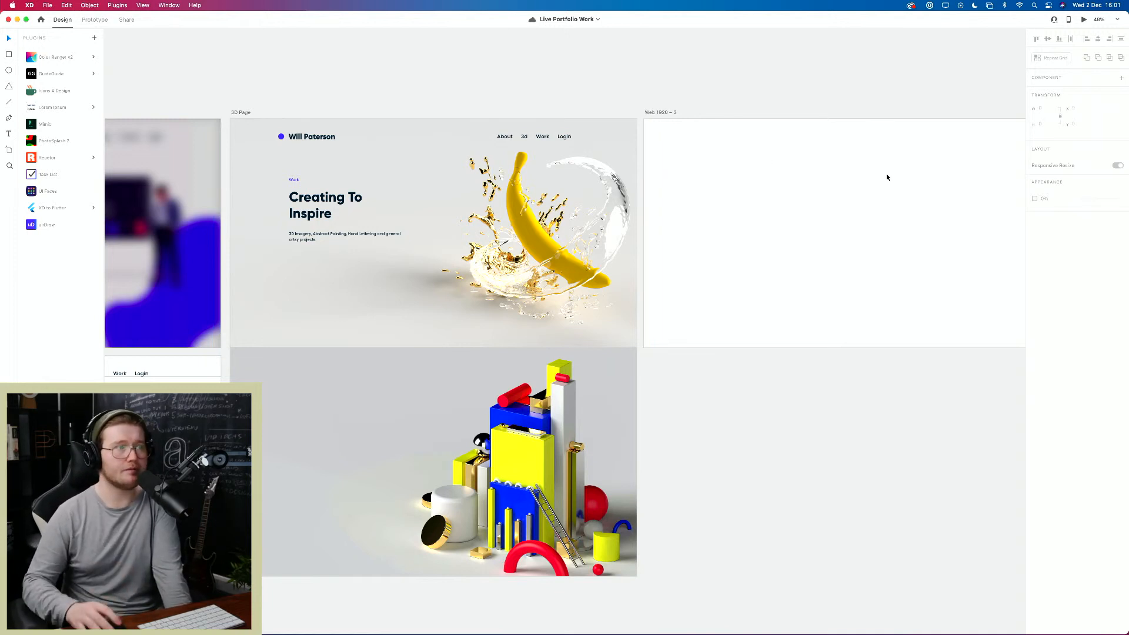
left_click(776, 269)
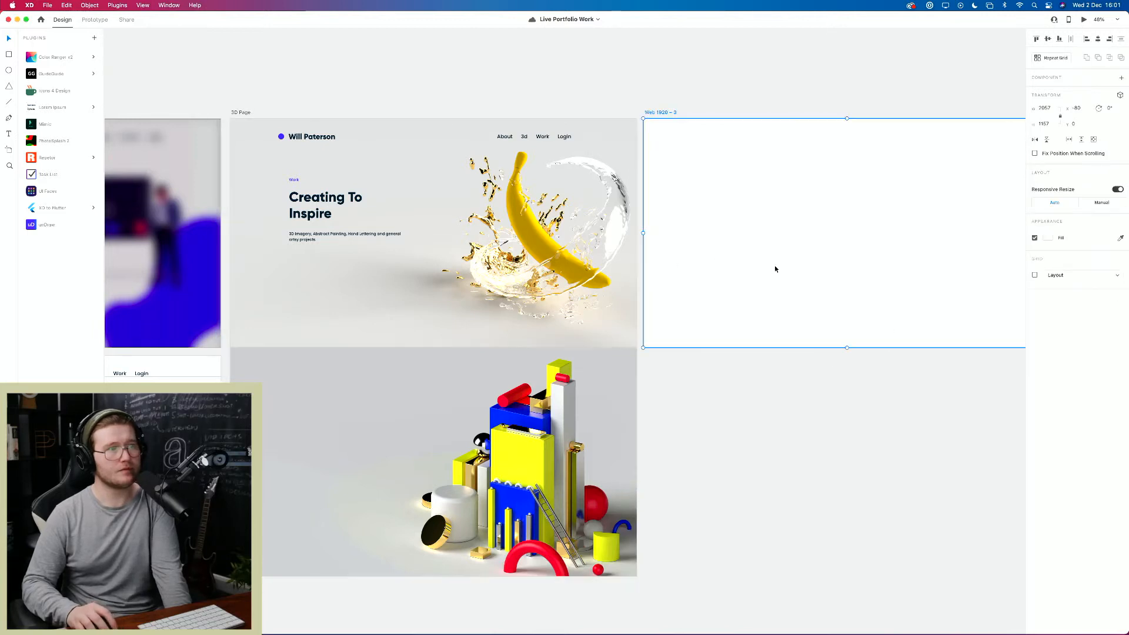
left_click(857, 431)
Step: Move the "Creating To Inspire" heading slightly up on the 3D Page, and adjust the position of the paragraph below it
left_click_drag(358, 233, 357, 237)
left_click_drag(301, 207, 303, 204)
left_click(305, 244)
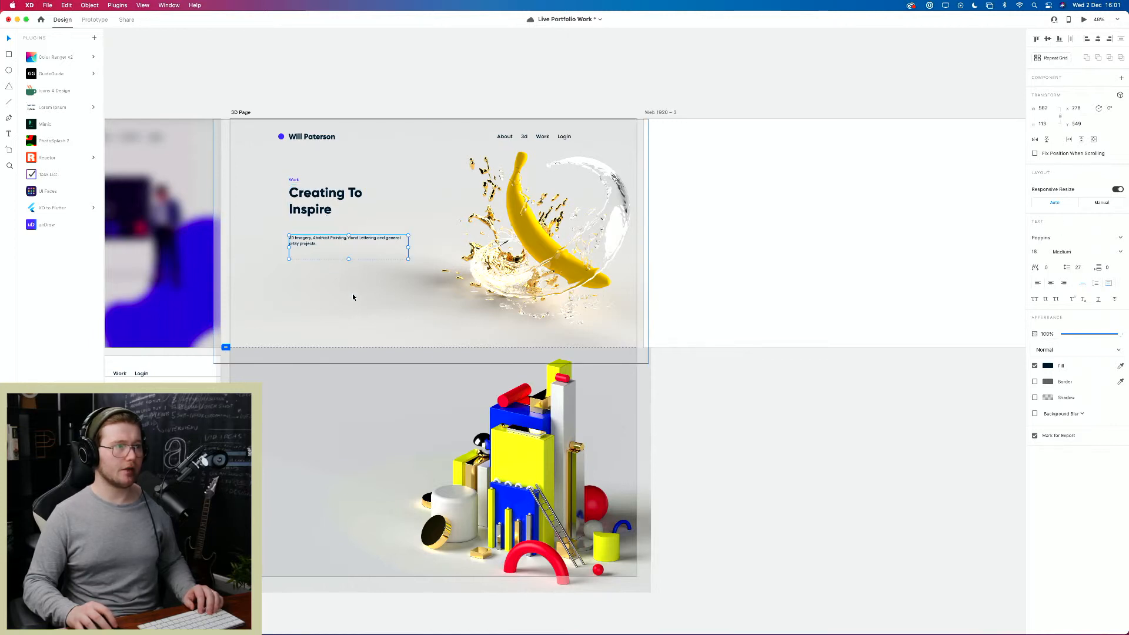
left_click_drag(306, 244, 308, 248)
key("super+z")
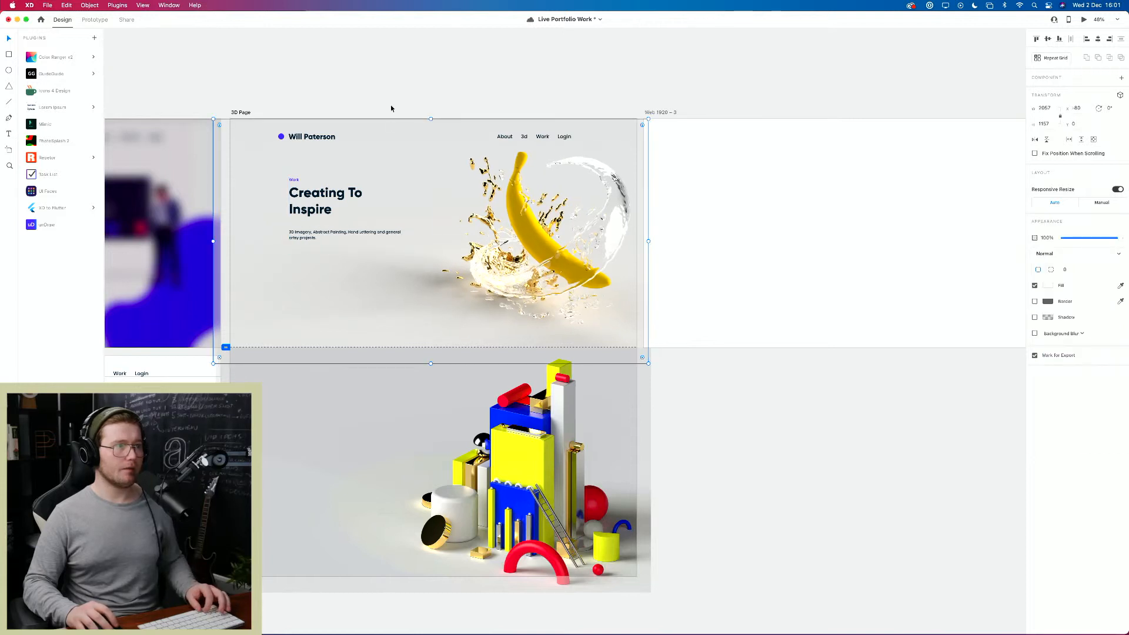
Step: Move the Work label slightly down, closer to the "Creating To Inspire" heading on the 3D Page
left_click(391, 106)
scroll(329, 201, "up", 5)
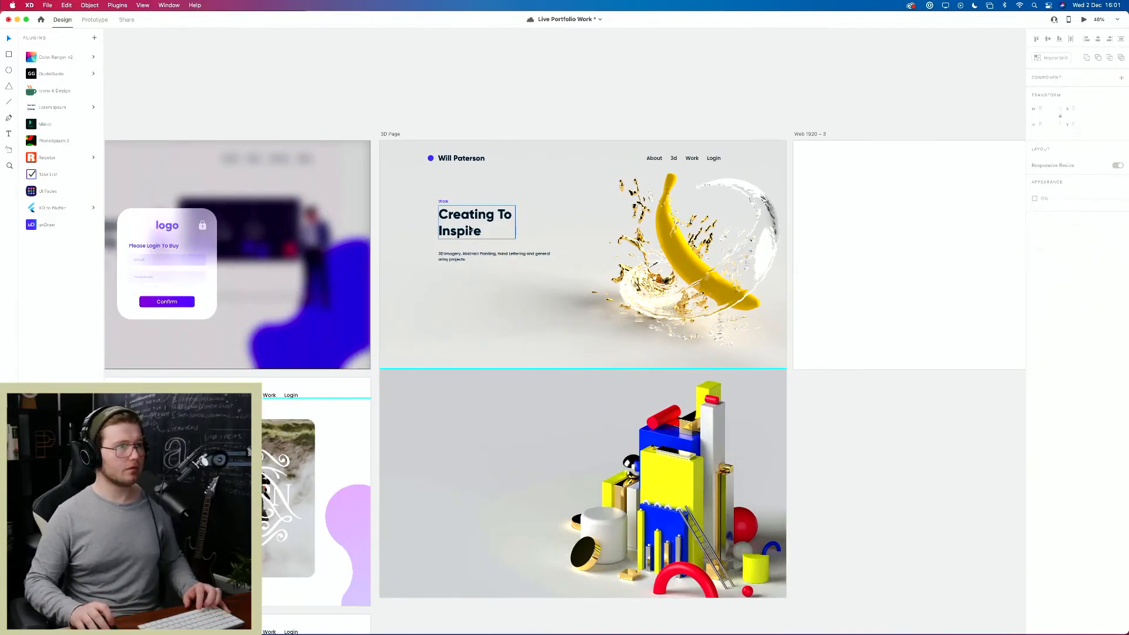
left_click(472, 223)
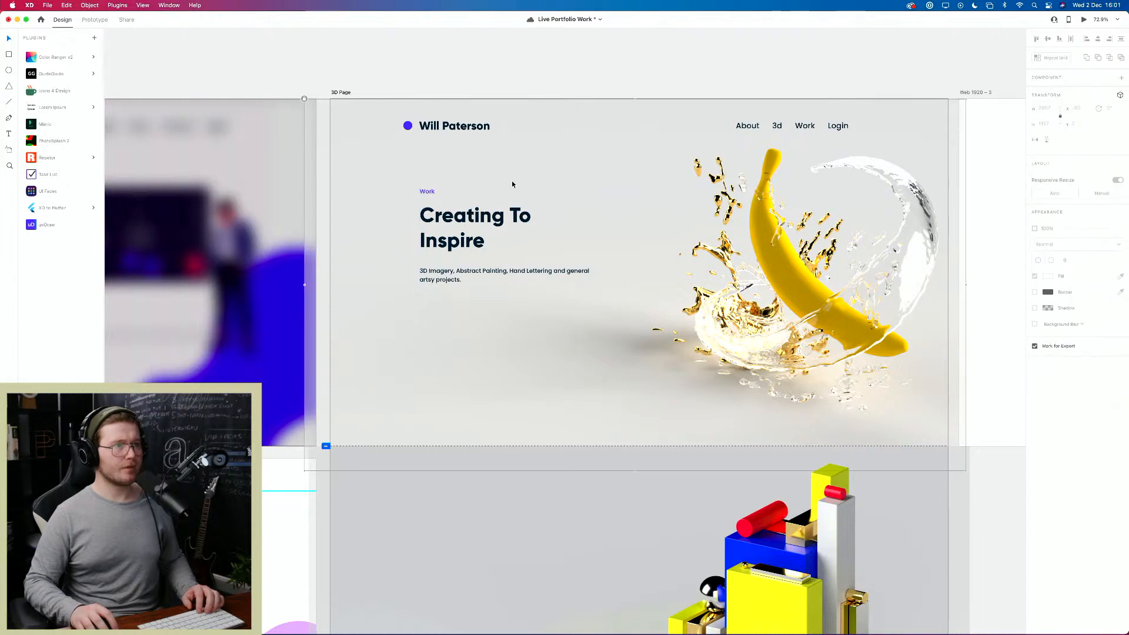
left_click(427, 192)
left_click_drag(427, 191, 425, 194)
left_click(559, 178)
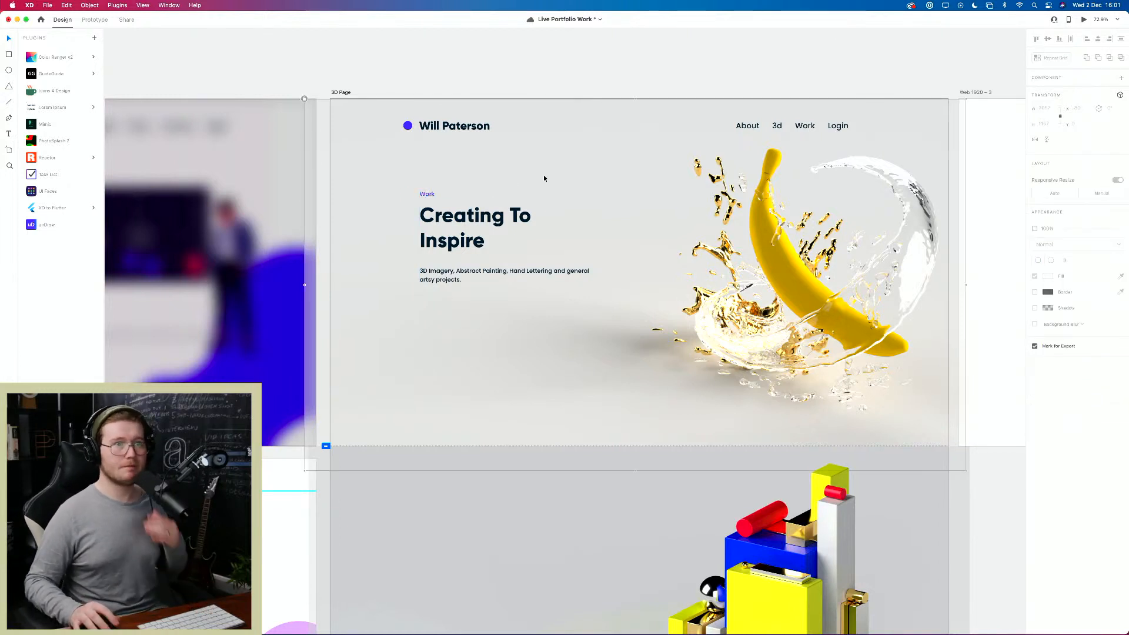
Step: Check the 3D Page's blocks section against the neighbouring artboards and save the document
scroll(605, 352, "down", 5)
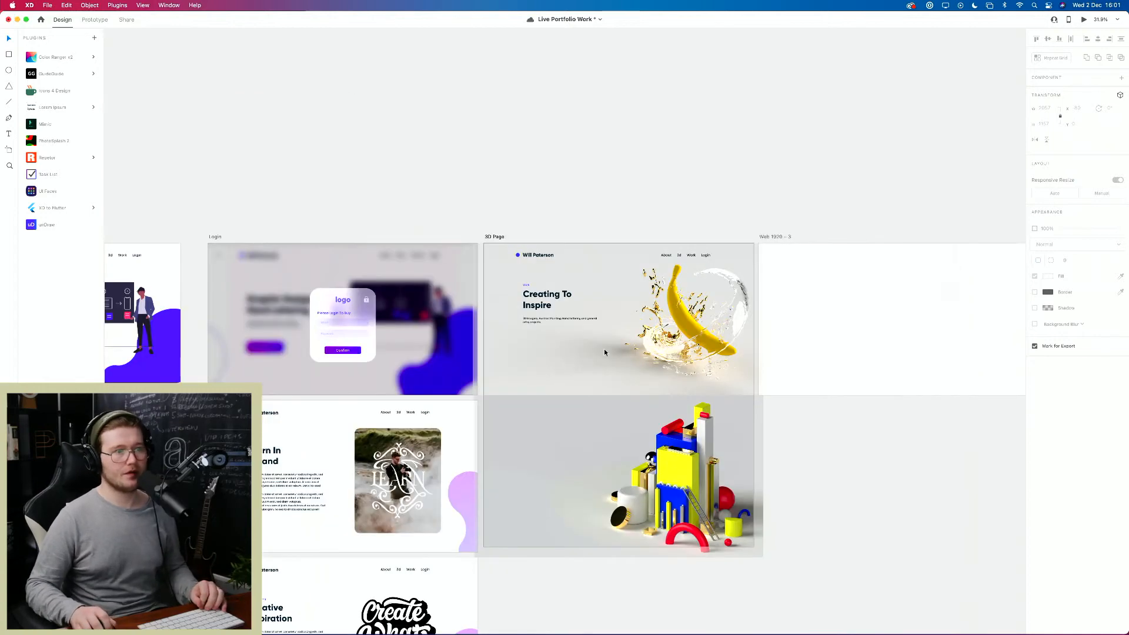
scroll(552, 415, "down", 4)
left_click(862, 386)
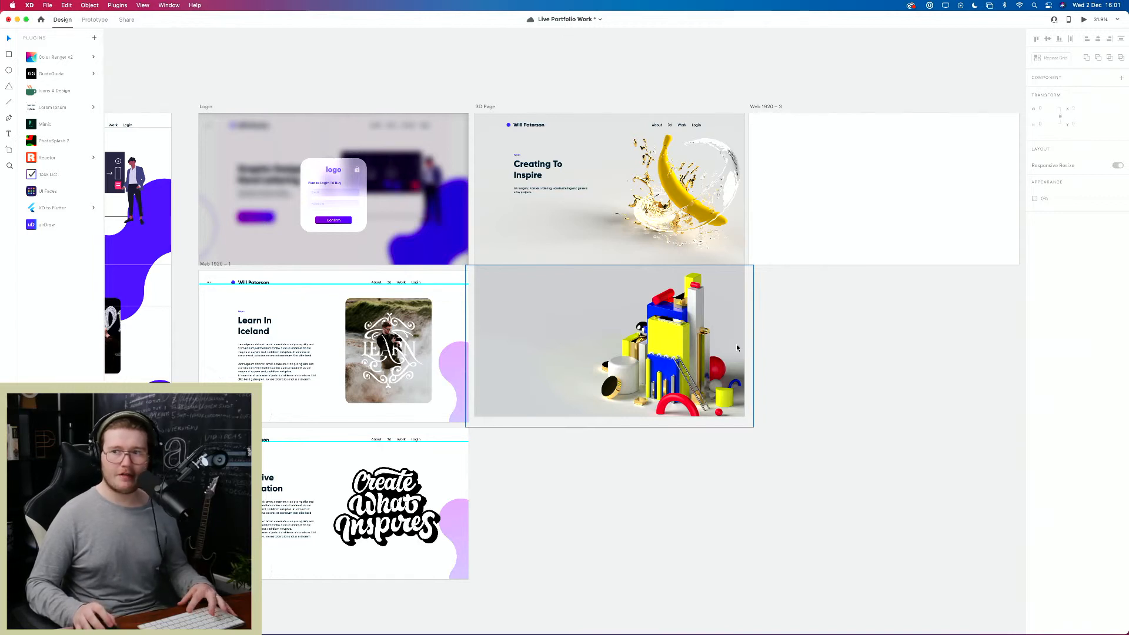
left_click_drag(800, 367, 758, 414)
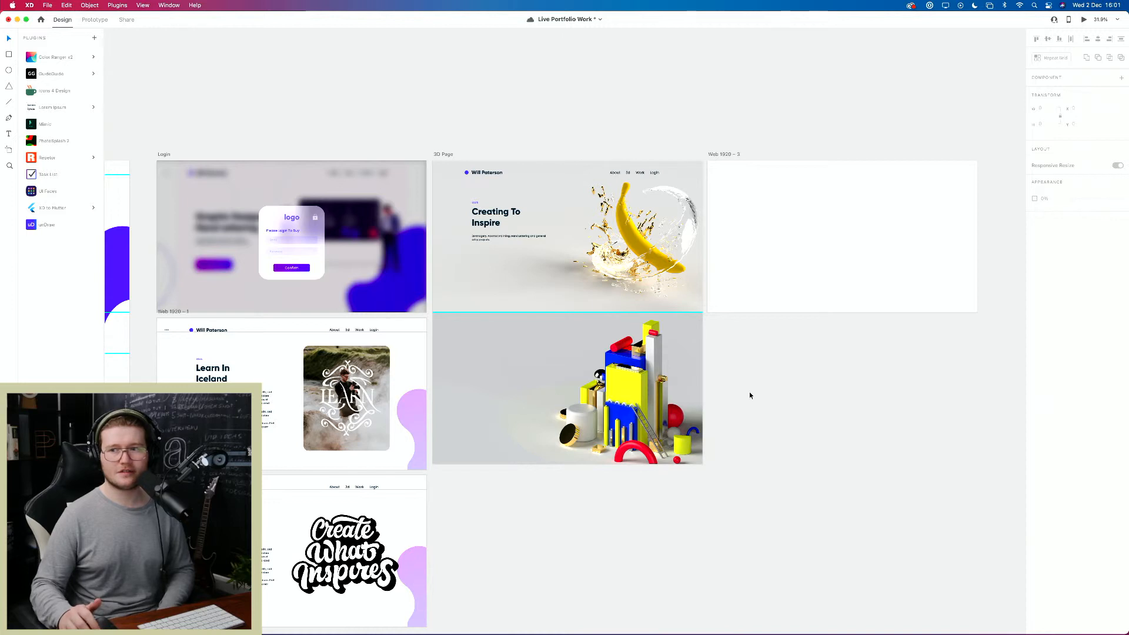
left_click(700, 391)
left_click(758, 372)
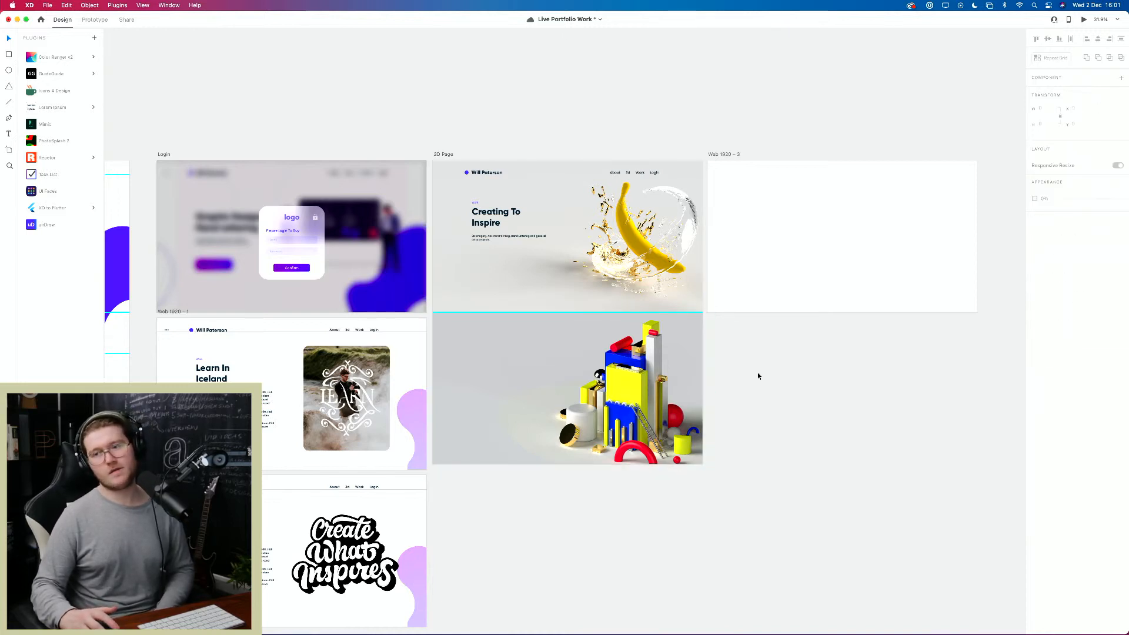
left_click(700, 381)
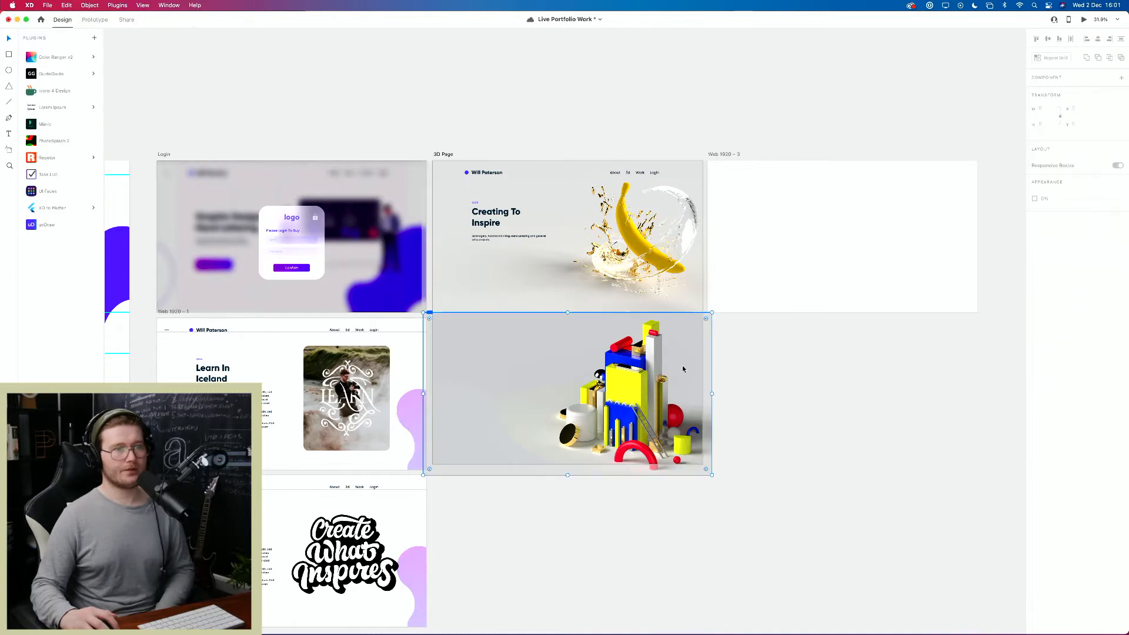
left_click(749, 391)
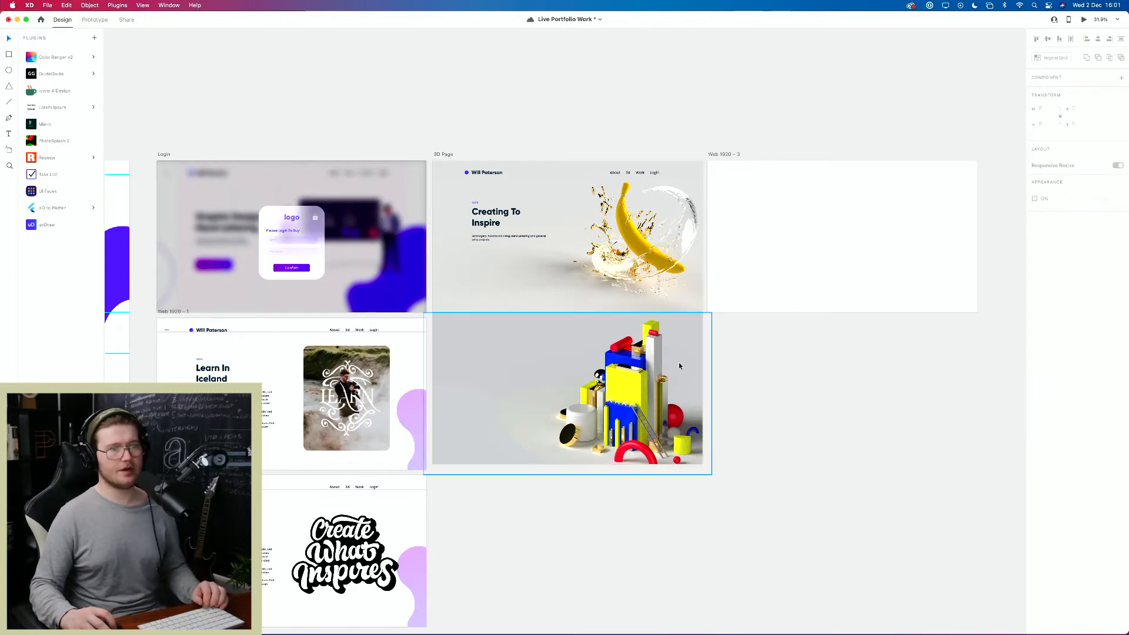
scroll(679, 366, "up", 4)
left_click_drag(763, 459, 786, 350)
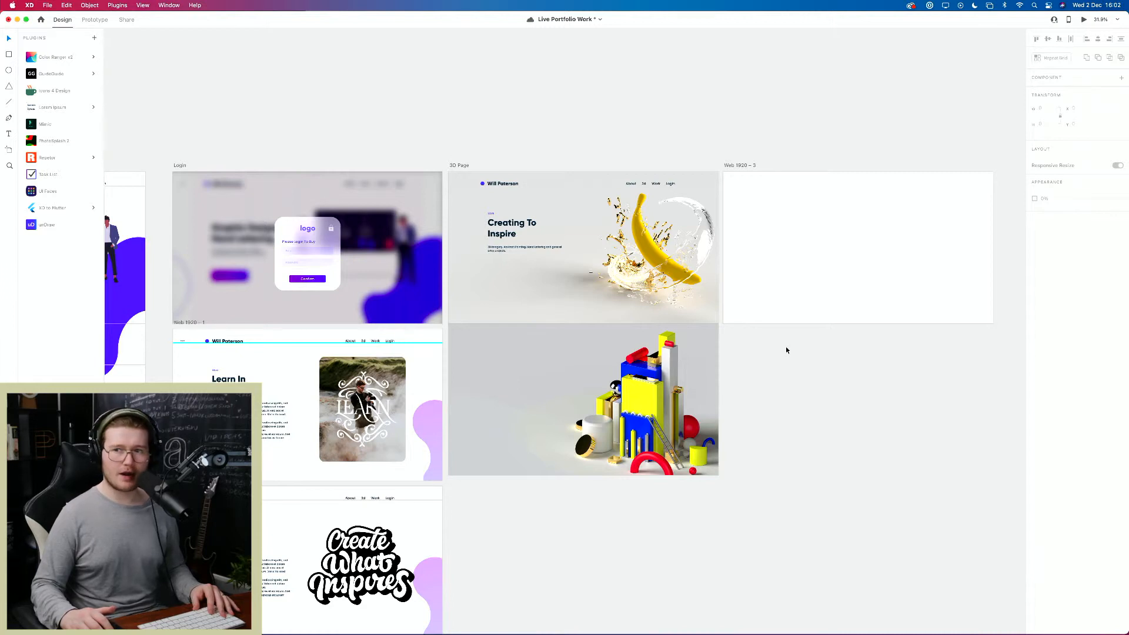
key("super+s")
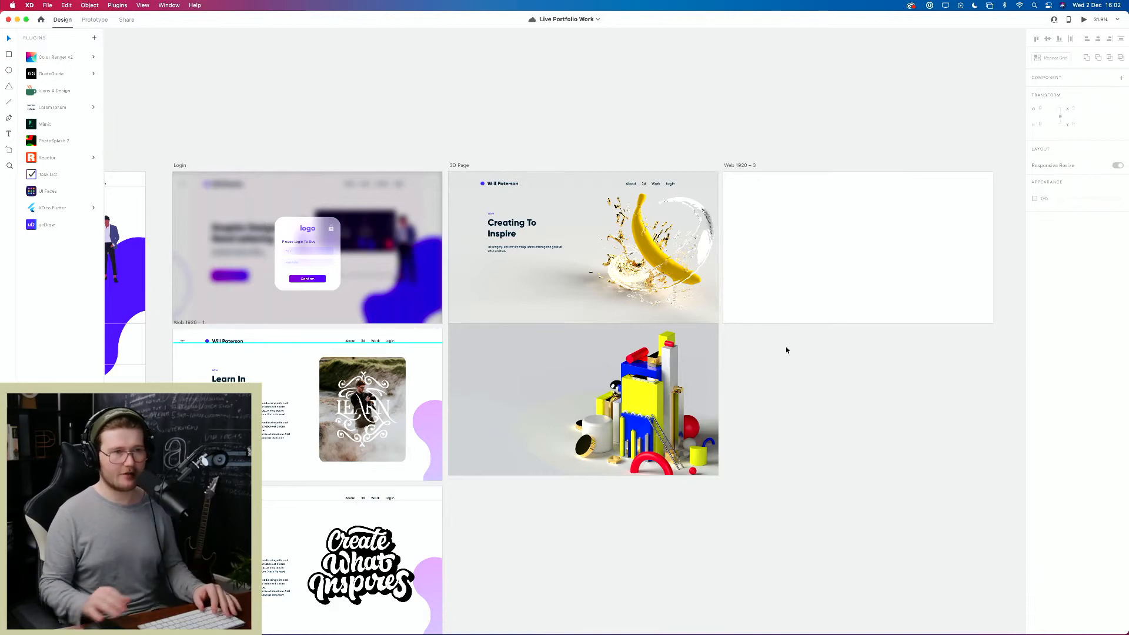
Step: Examine the 3D Page's banana header and blocks section up close, along with the blank artboard beside it
scroll(785, 350, "up", 5)
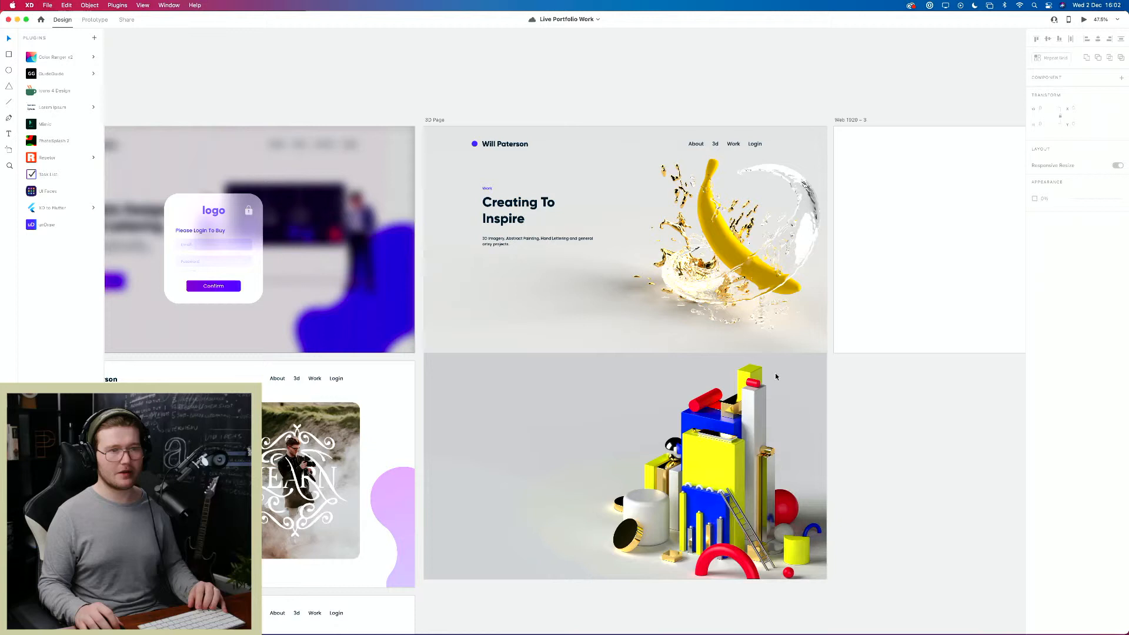
left_click_drag(868, 413, 735, 463)
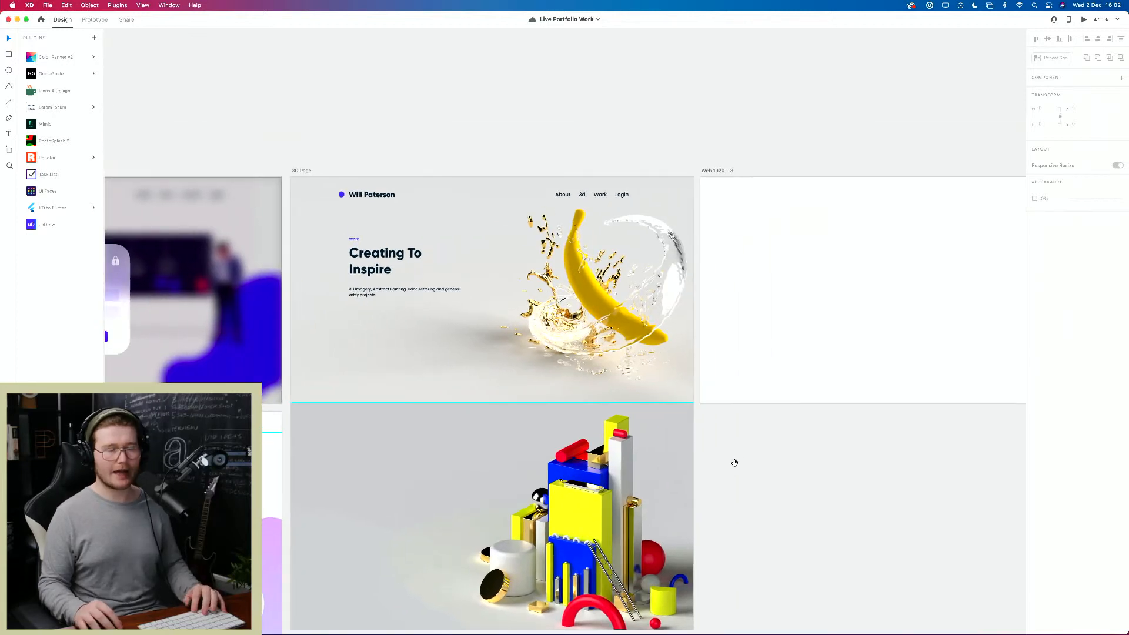
left_click_drag(720, 411, 698, 394)
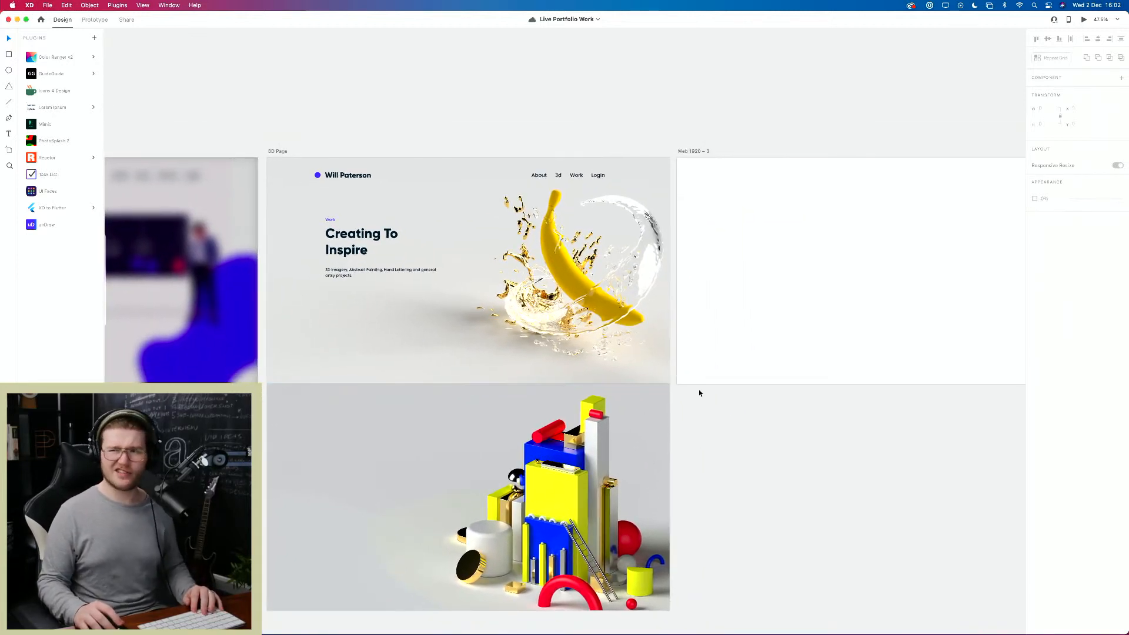
scroll(712, 397, "down", 5)
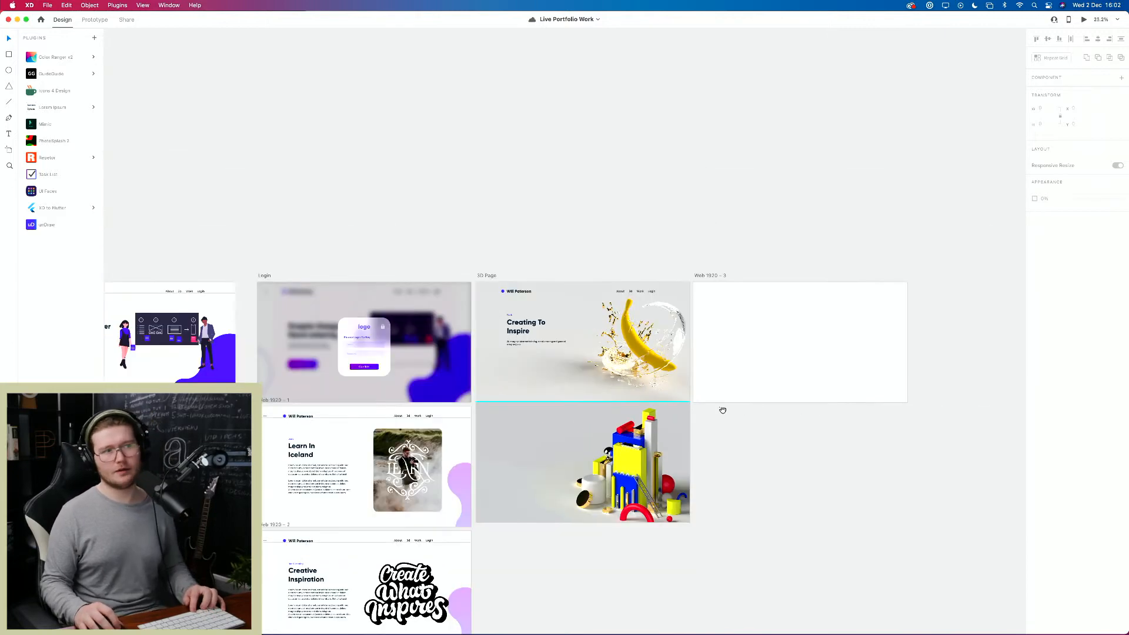
left_click_drag(723, 410, 580, 333)
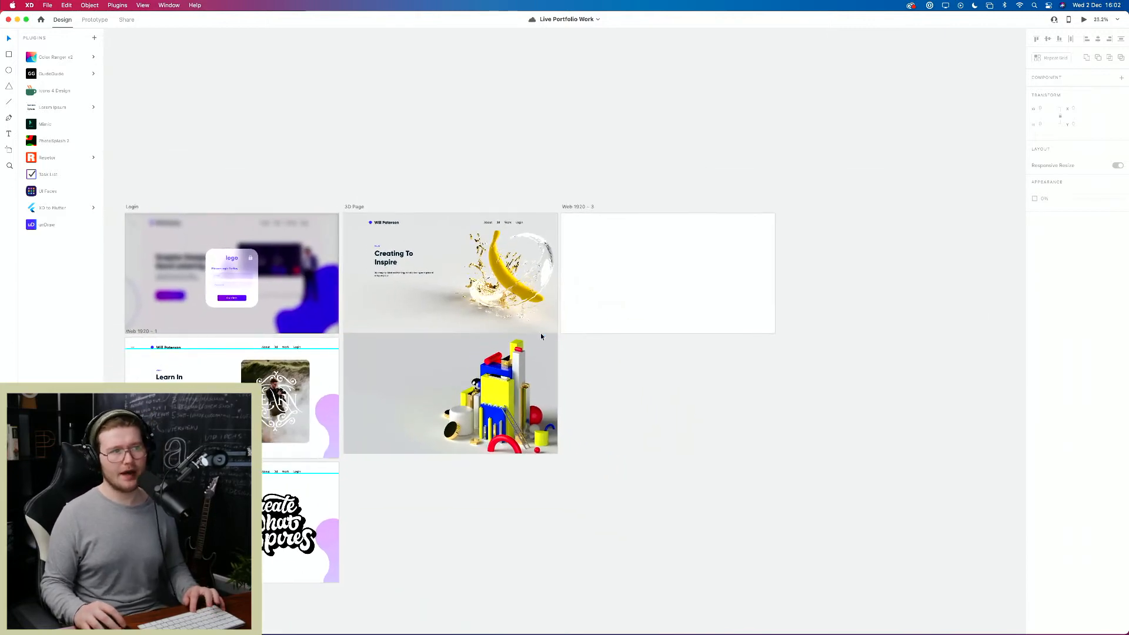
scroll(580, 332, "up", 2)
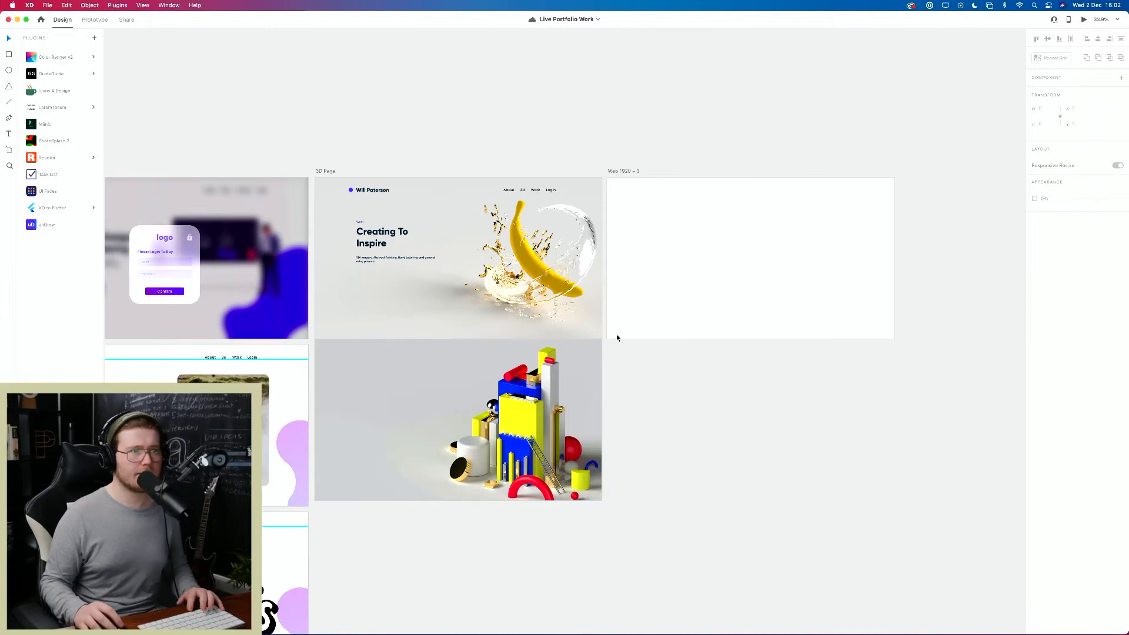
left_click_drag(641, 339, 697, 360)
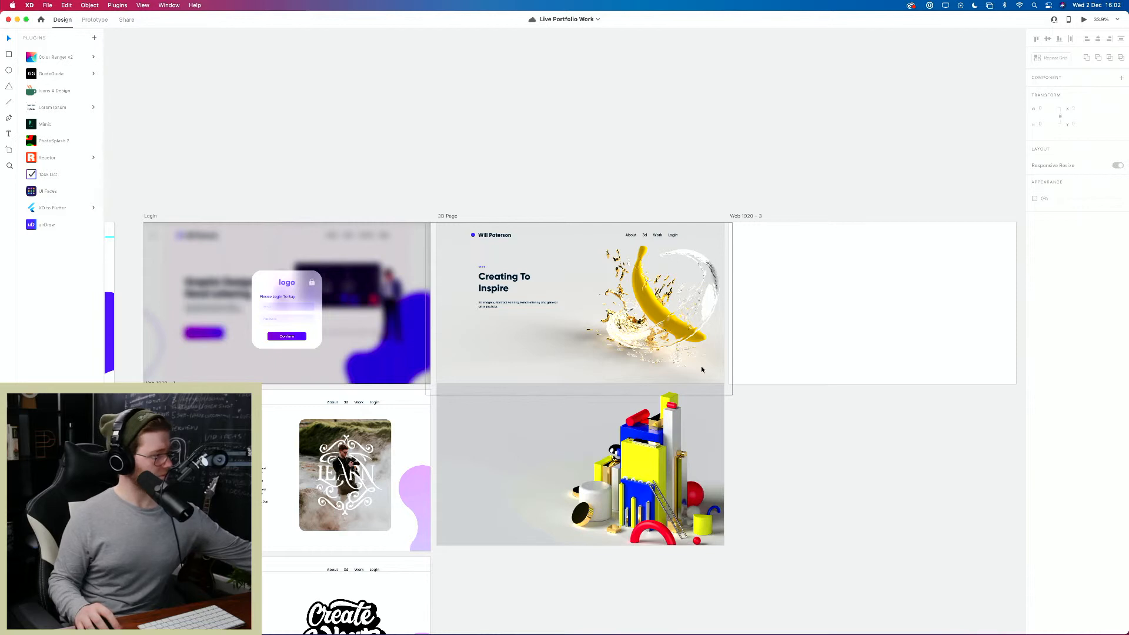
left_click_drag(683, 292, 469, 270)
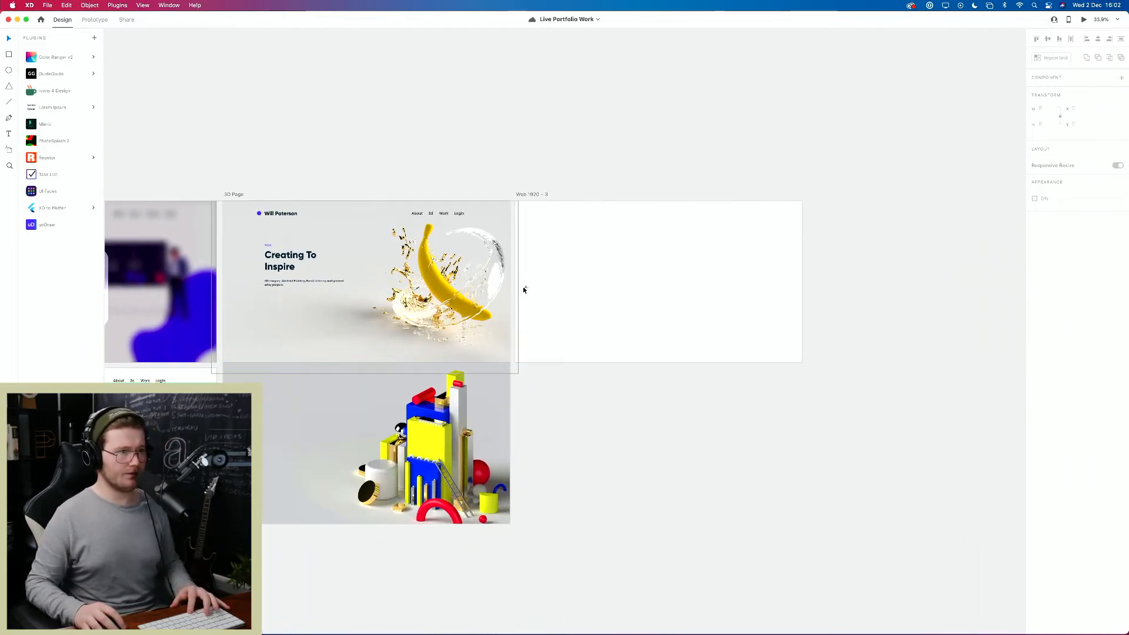
left_click(527, 290)
left_click(468, 286)
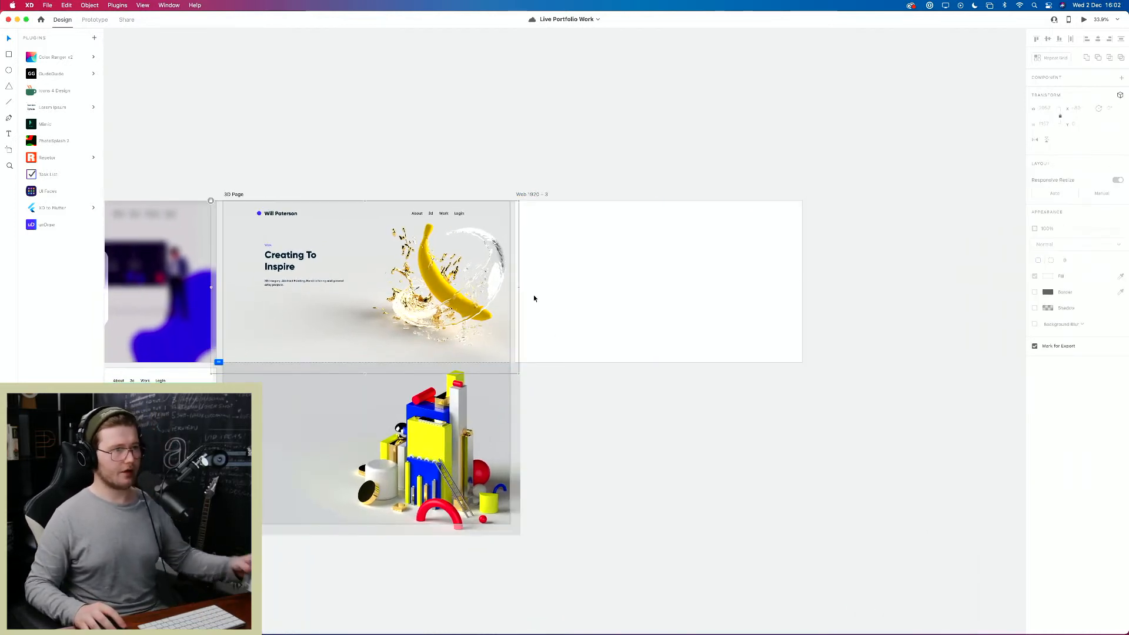
left_click(641, 416)
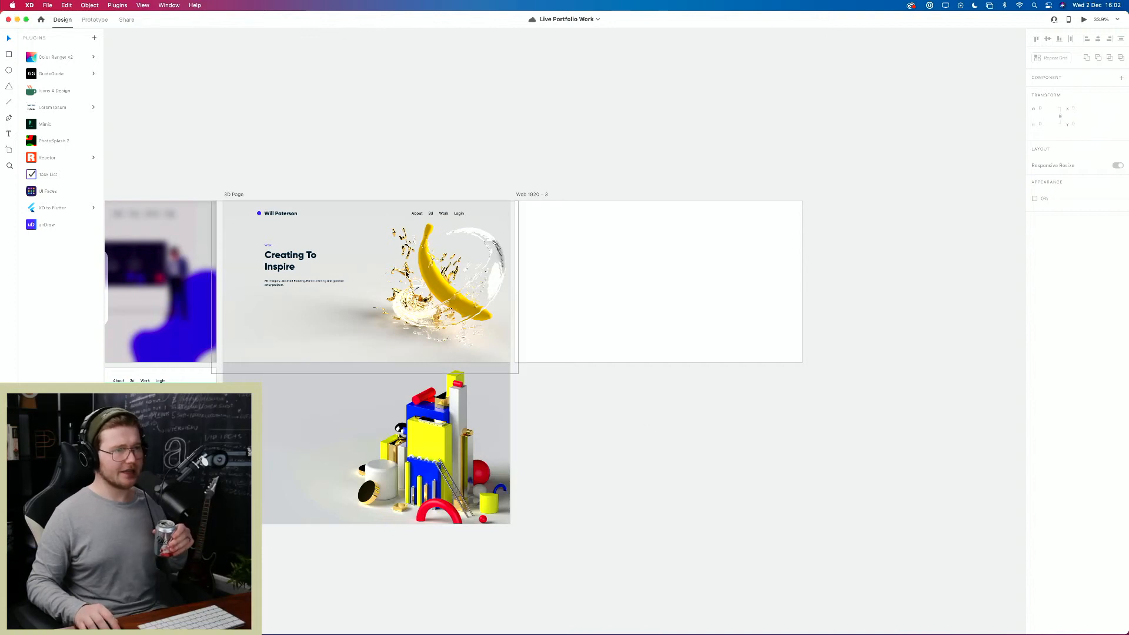
Step: Preview the 3D Page, review it from the banana header to the end of the blocks section, and close the preview
left_click(239, 195)
key("super+Return")
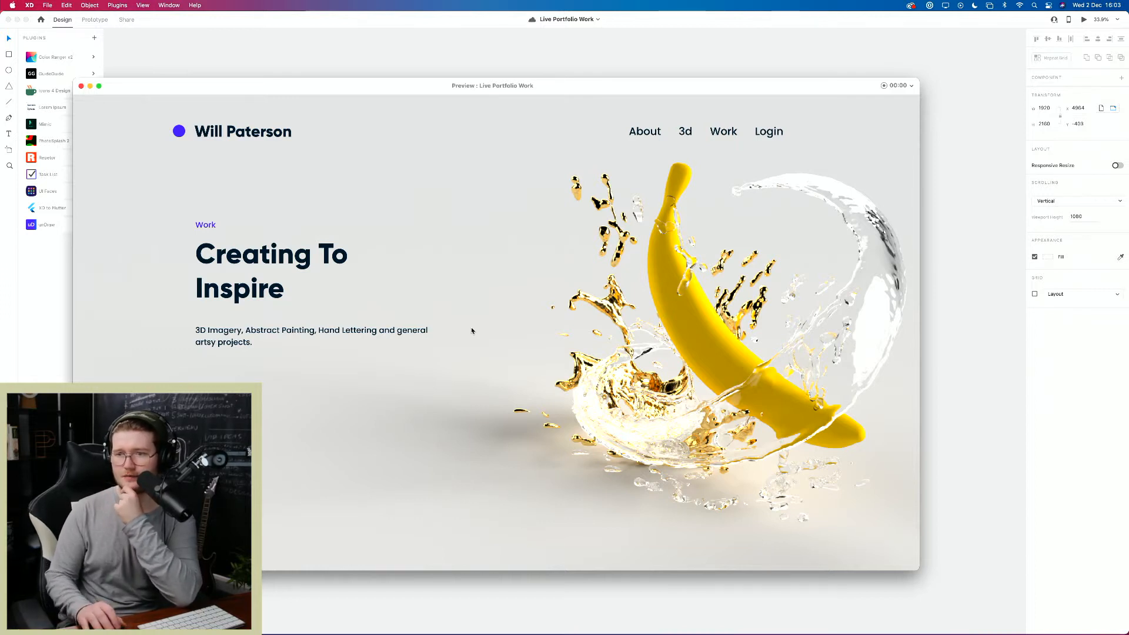
left_click_drag(335, 86, 527, 49)
scroll(671, 299, "down", 10)
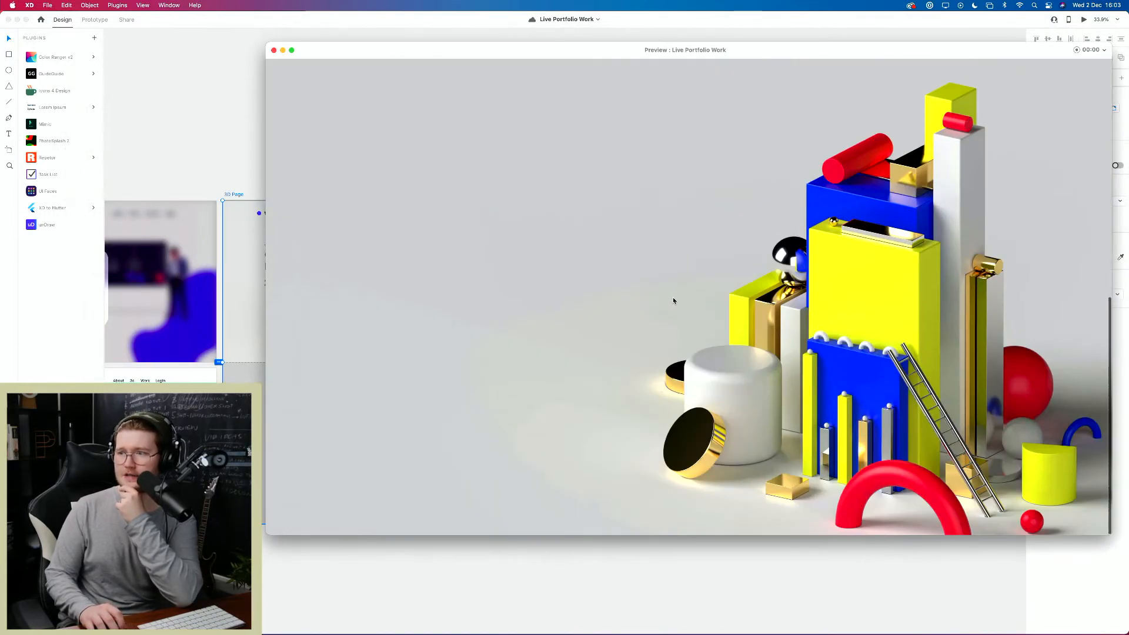
scroll(672, 299, "up", 10)
scroll(674, 298, "down", 5)
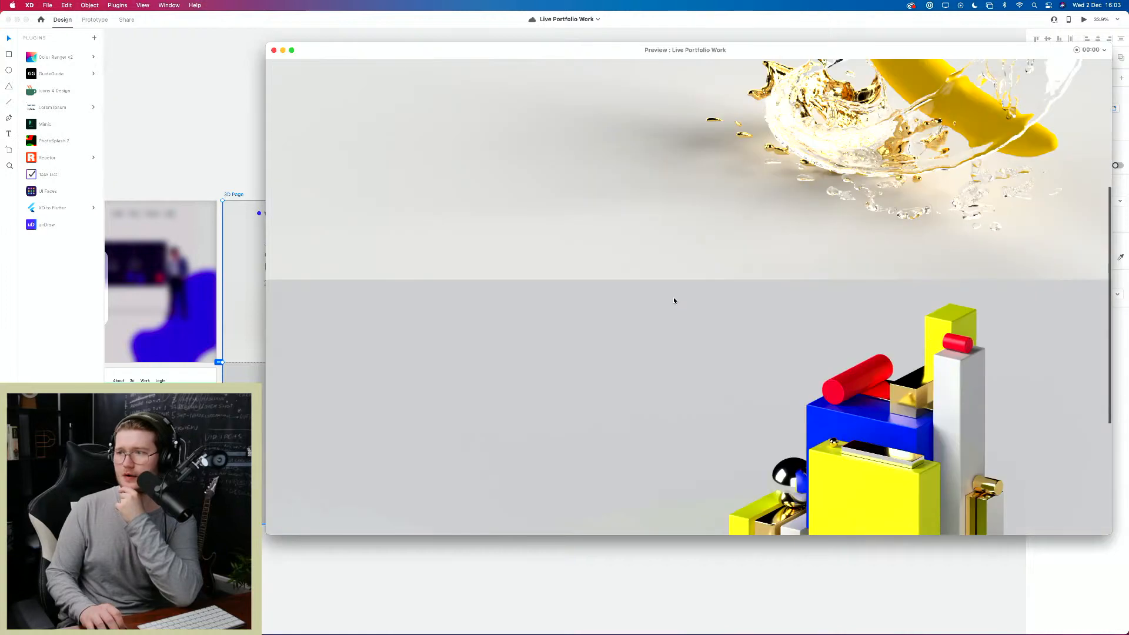
scroll(746, 327, "down", 4)
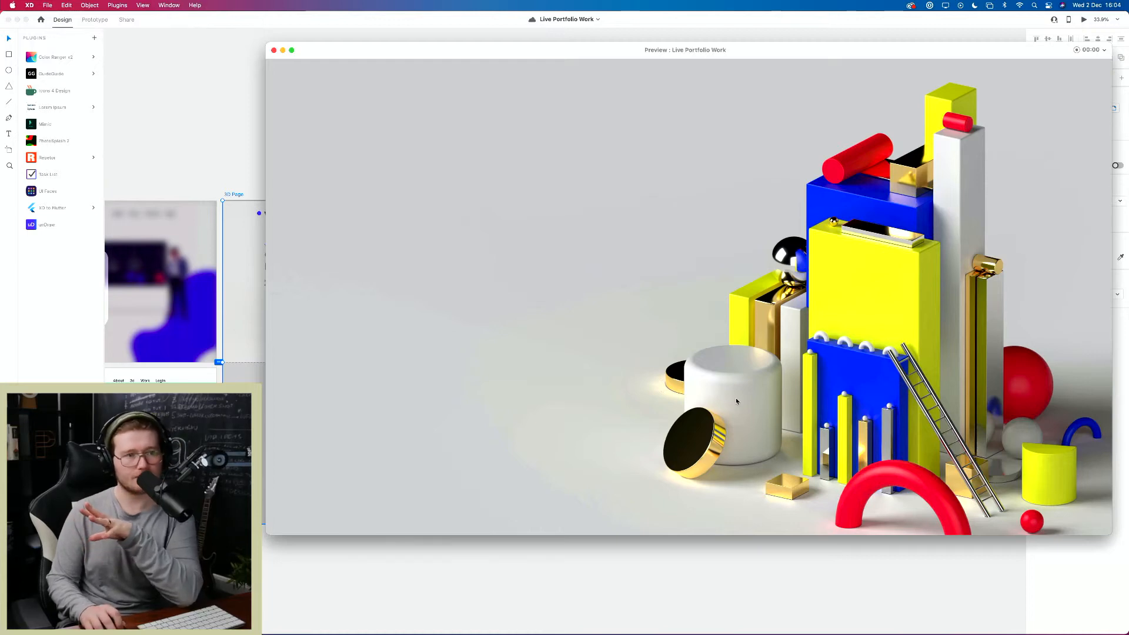
scroll(735, 404, "down", 5)
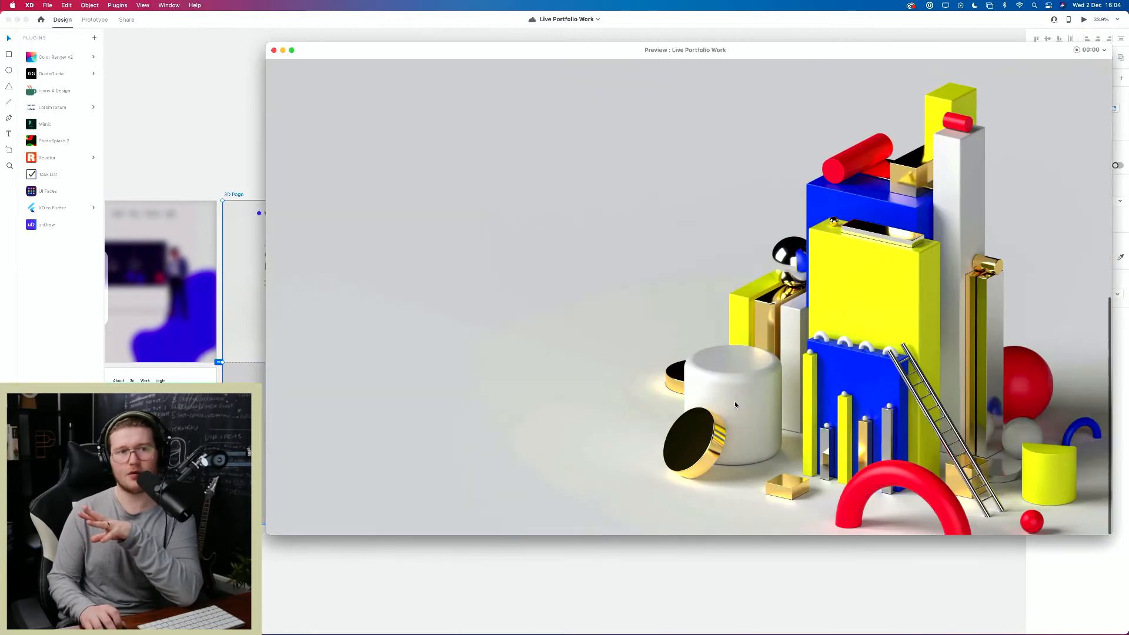
scroll(735, 404, "up", 8)
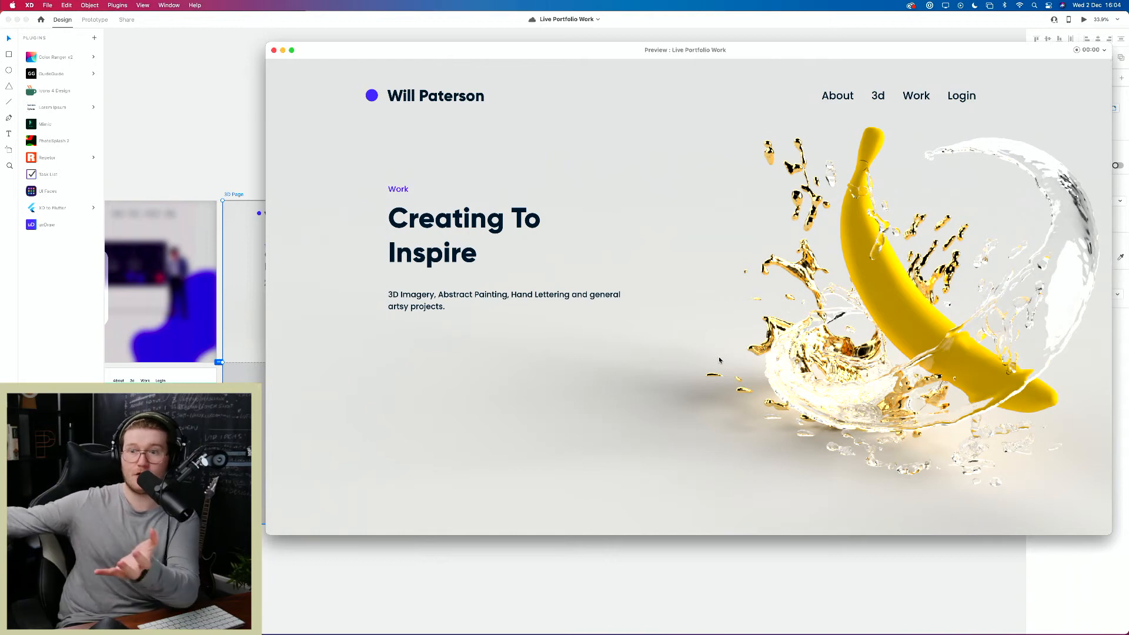
scroll(717, 365, "down", 1)
scroll(716, 369, "down", 5)
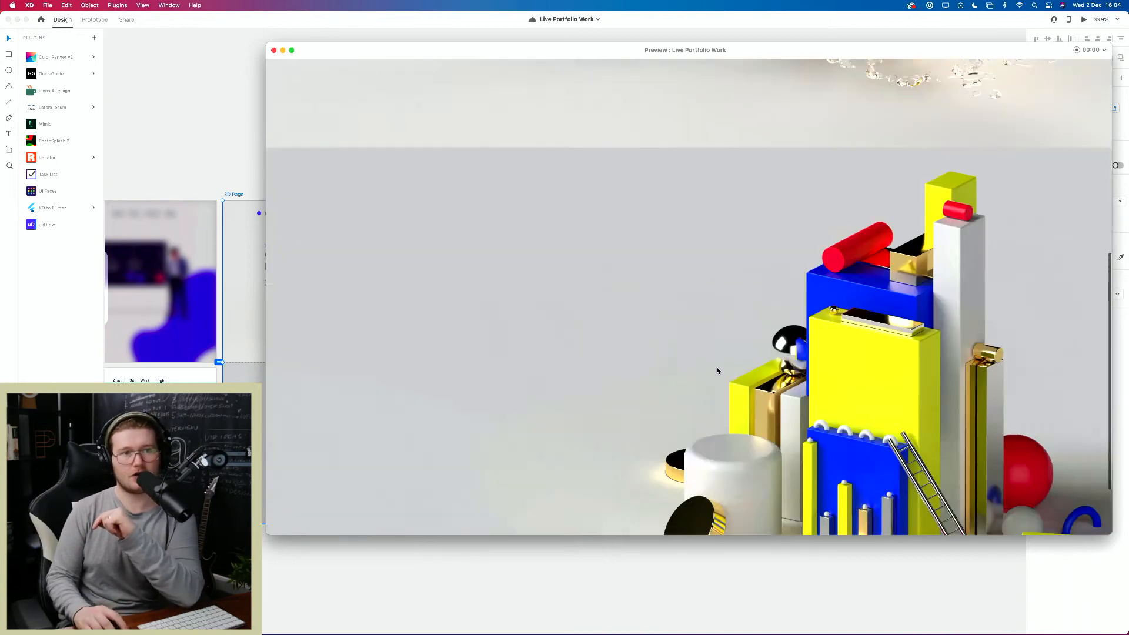
scroll(718, 376, "up", 7)
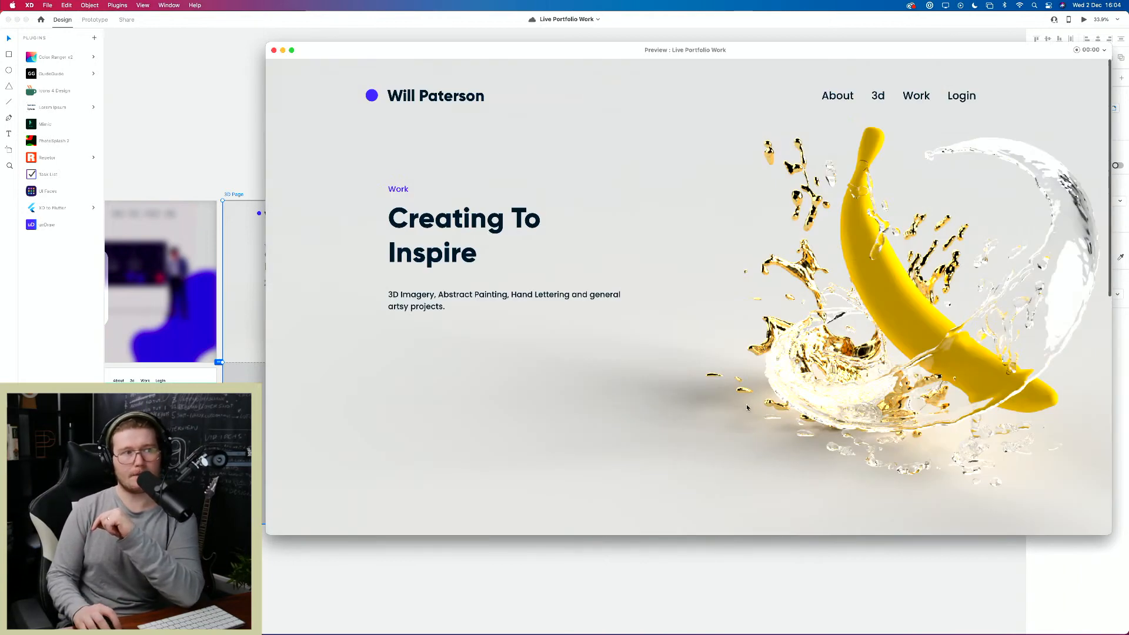
scroll(798, 365, "down", 5)
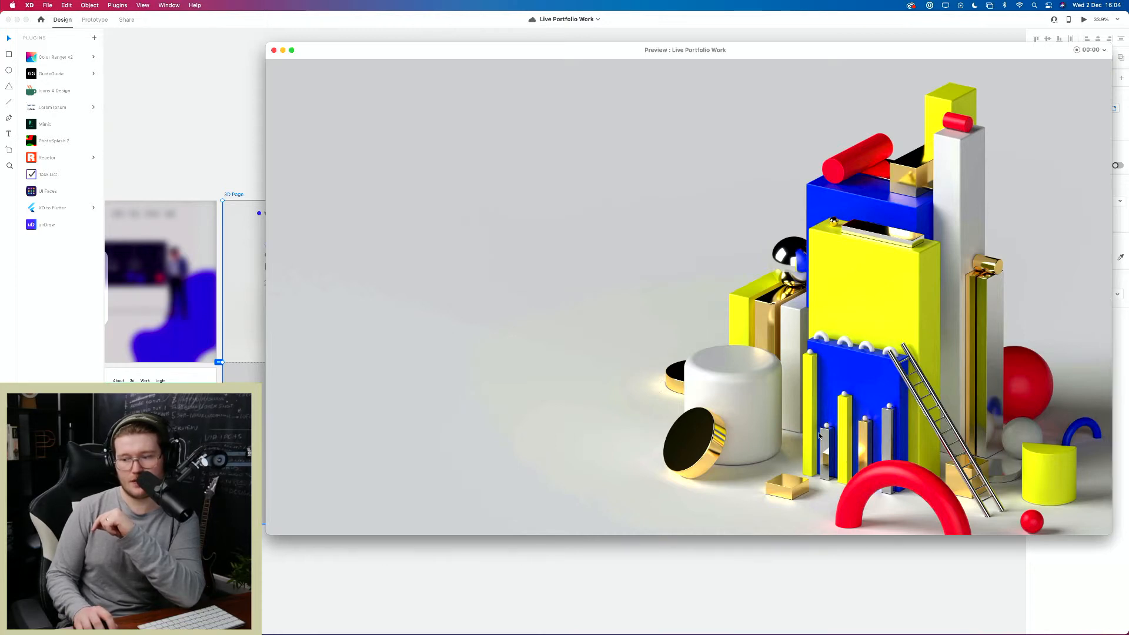
scroll(814, 431, "up", 10)
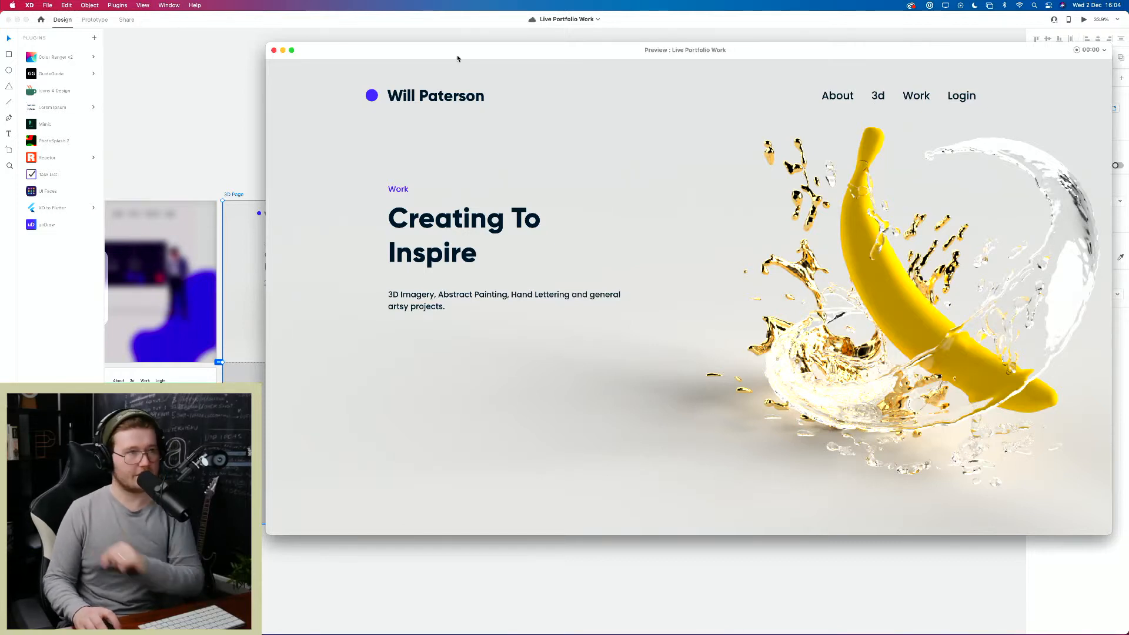
left_click(274, 50)
Step: Change the 3d item in the 3D Page's navigation to read 3D
scroll(435, 216, "up", 5)
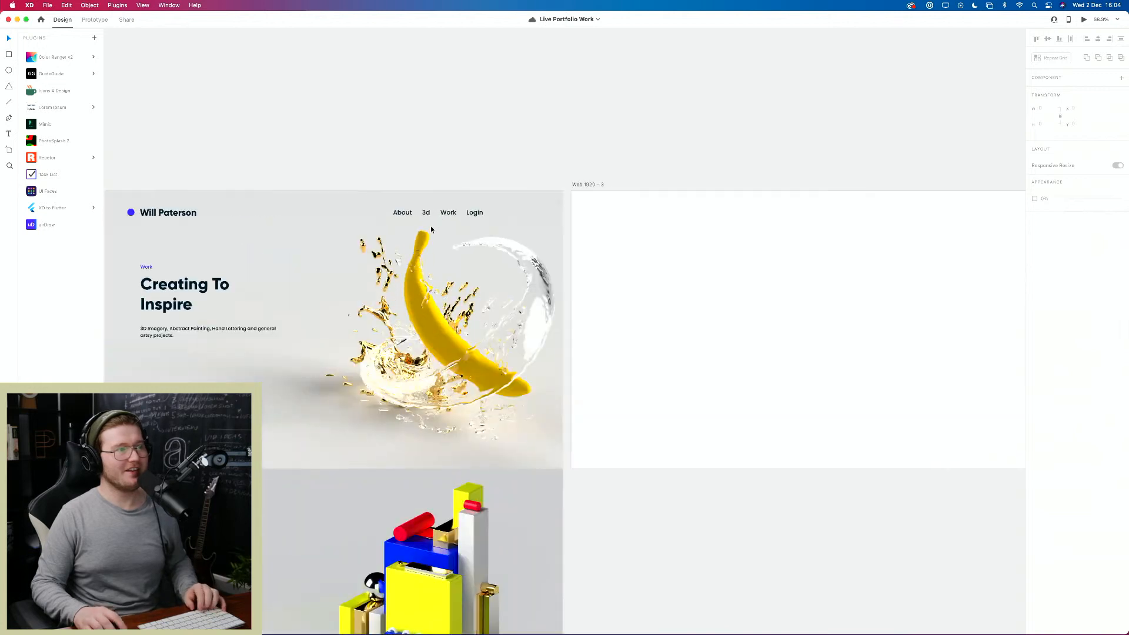
double_click(423, 202)
double_click(424, 202)
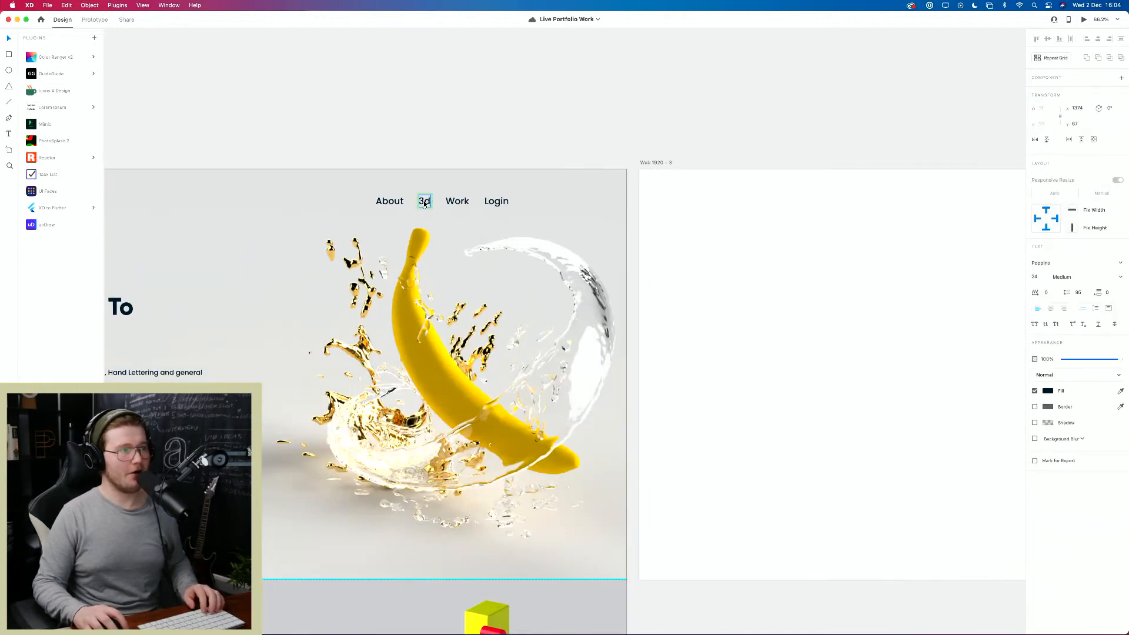
type("3D")
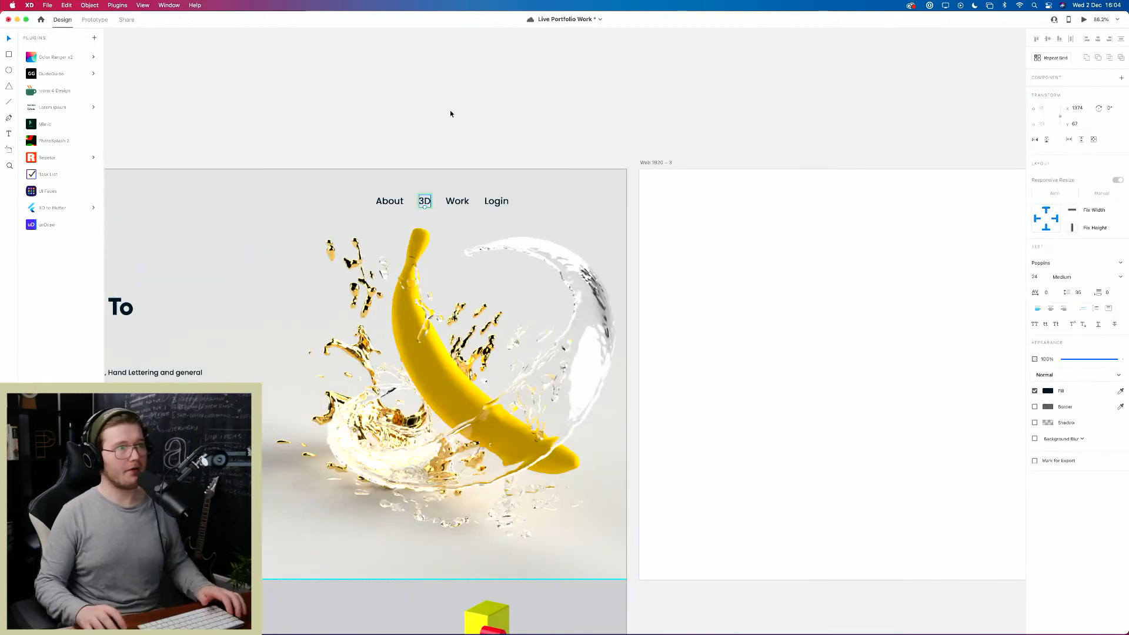
left_click(450, 111)
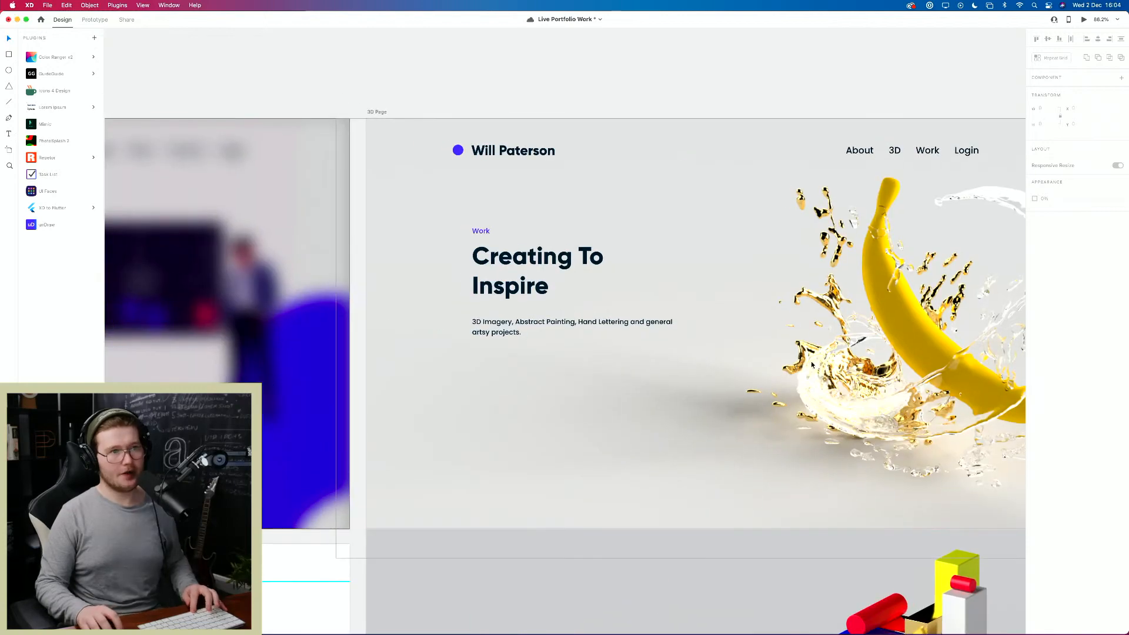
Step: Change the 3d item in the Home artboard's navigation to read 3D
scroll(811, 364, "right", 1)
scroll(660, 294, "left", 20)
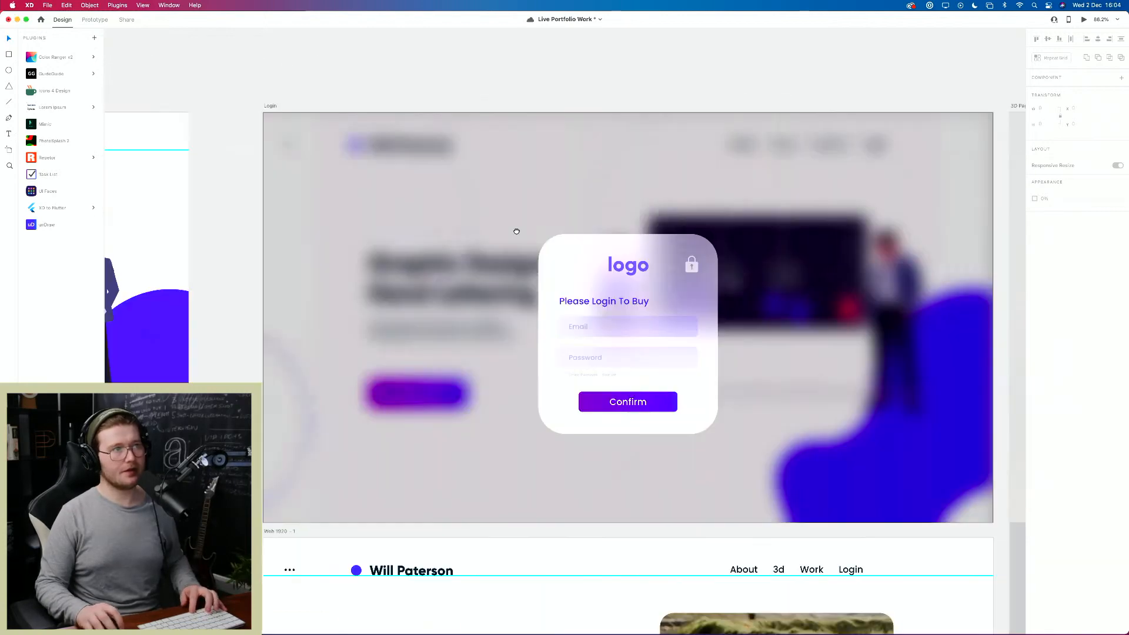
left_click(482, 152)
double_click(481, 151)
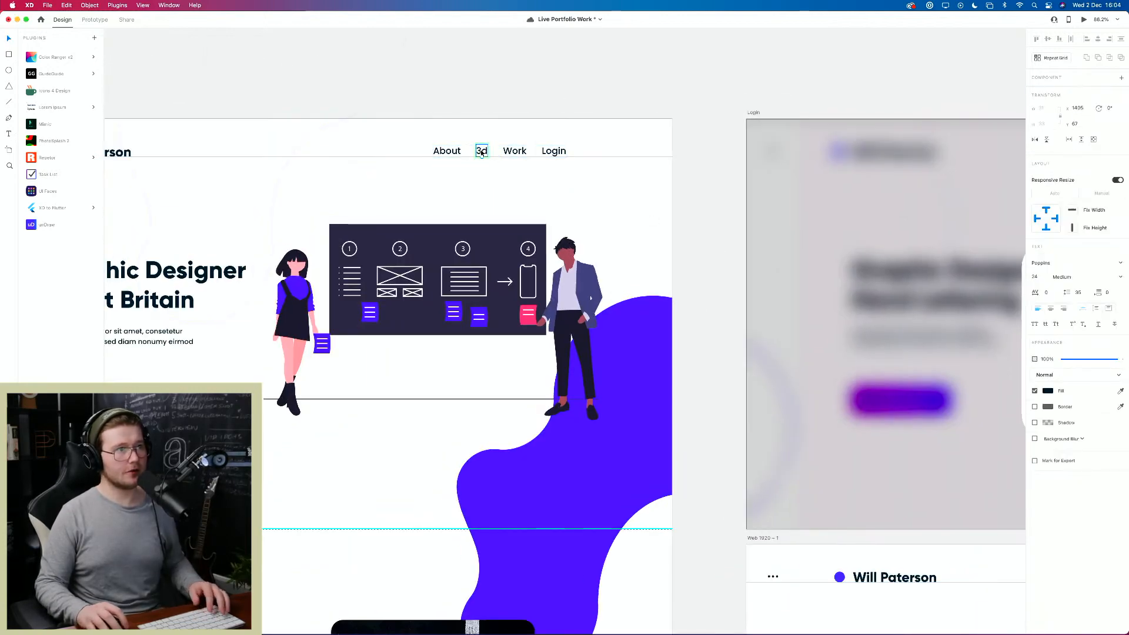
double_click(479, 151)
type("3F")
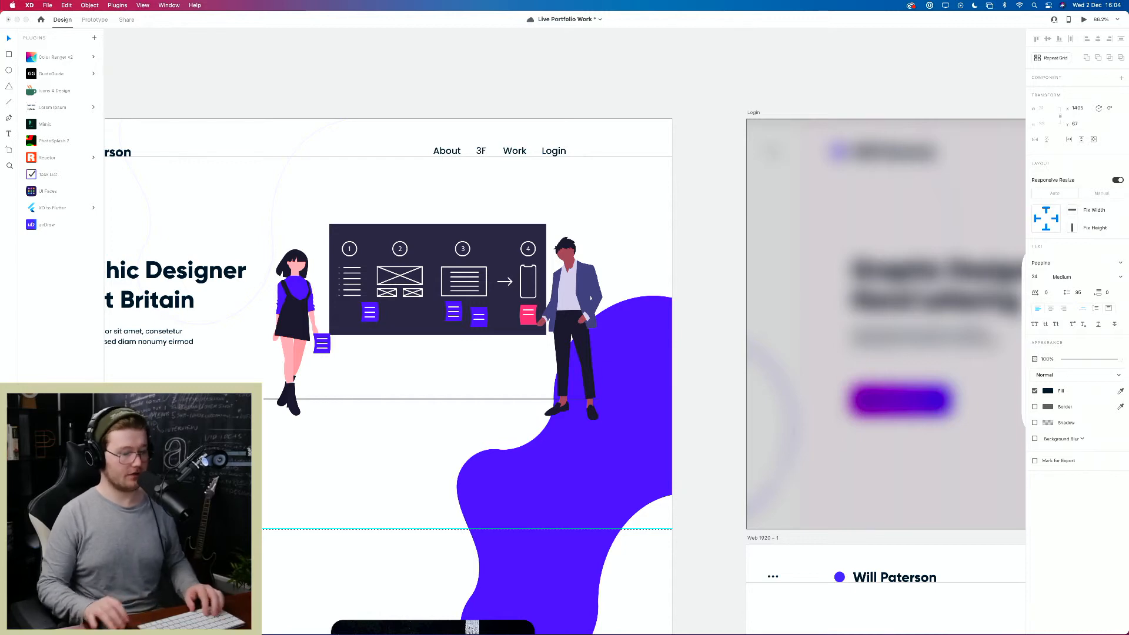
key("BackSpace")
type("D")
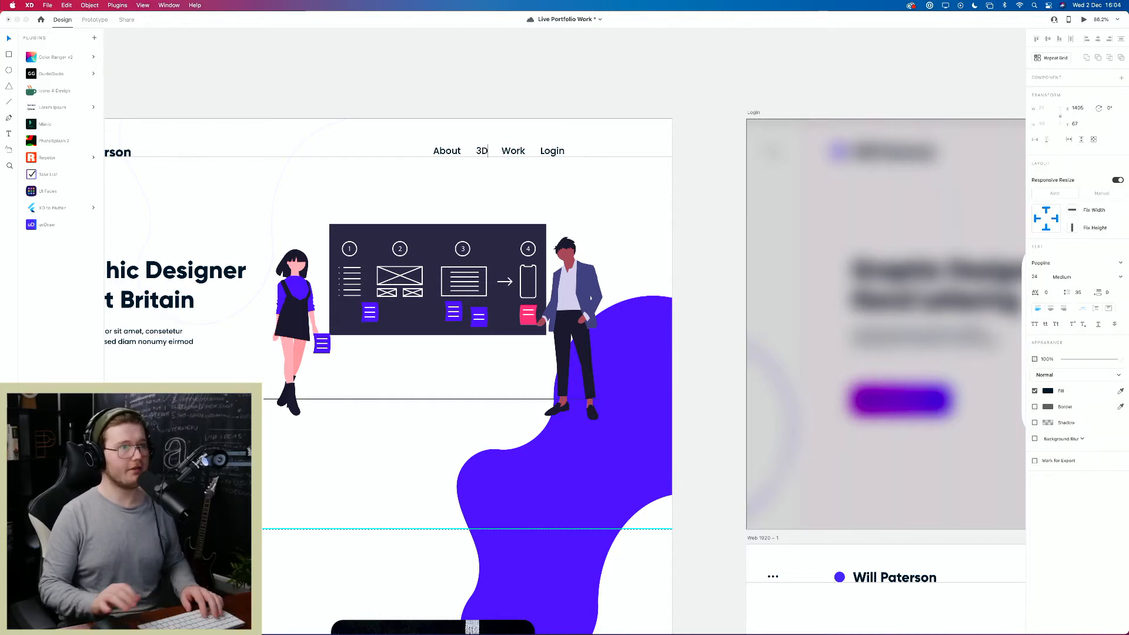
key("Escape")
Step: Move the blocks image out of the 3D Page onto the empty canvas and place the blank Web 1920 – 3 artboard beneath the page
scroll(465, 218, "right", 3)
scroll(466, 218, "down", 10)
scroll(466, 218, "right", 10)
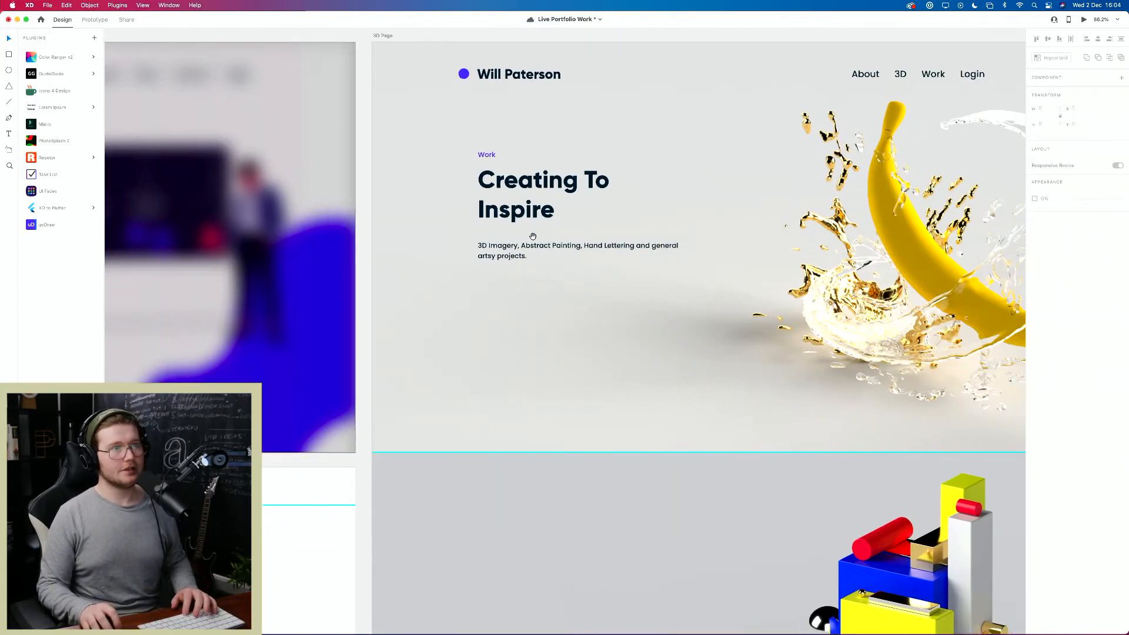
scroll(463, 266, "right", 2)
scroll(463, 266, "down", 1)
scroll(454, 254, "down", 10)
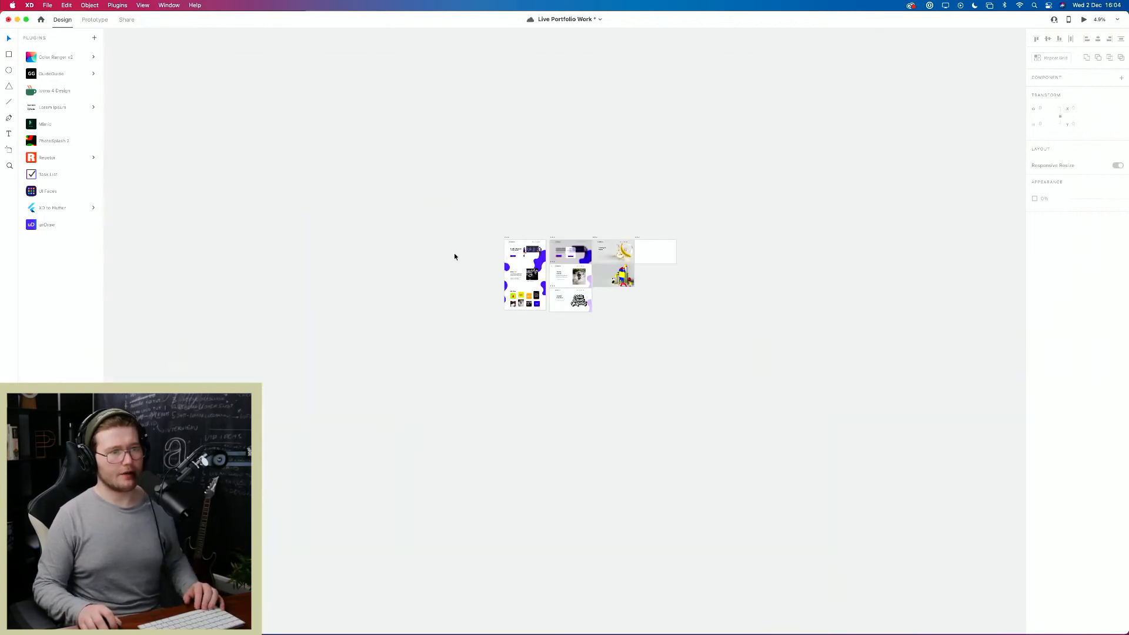
scroll(679, 288, "up", 6)
scroll(541, 275, "up", 1)
scroll(541, 275, "left", 3)
scroll(541, 275, "up", 2)
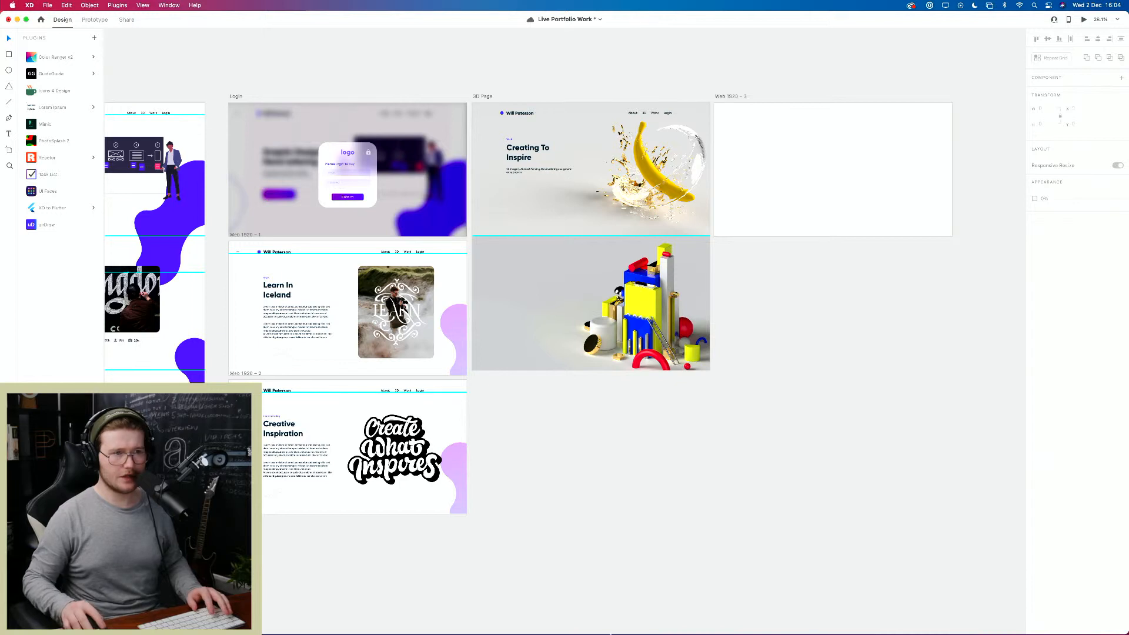
left_click(556, 341)
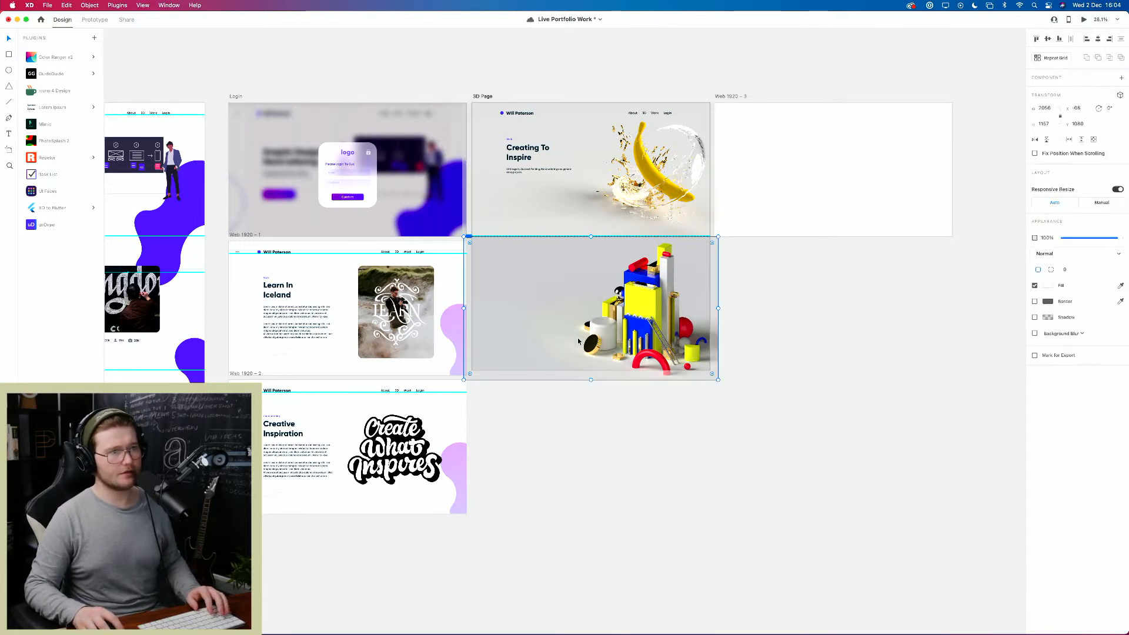
left_click_drag(519, 352, 775, 353)
left_click_drag(834, 198, 590, 450)
Step: Extend the 3D Page artboard to a height of 3240 and remove the blank artboard beneath it
left_click(560, 344)
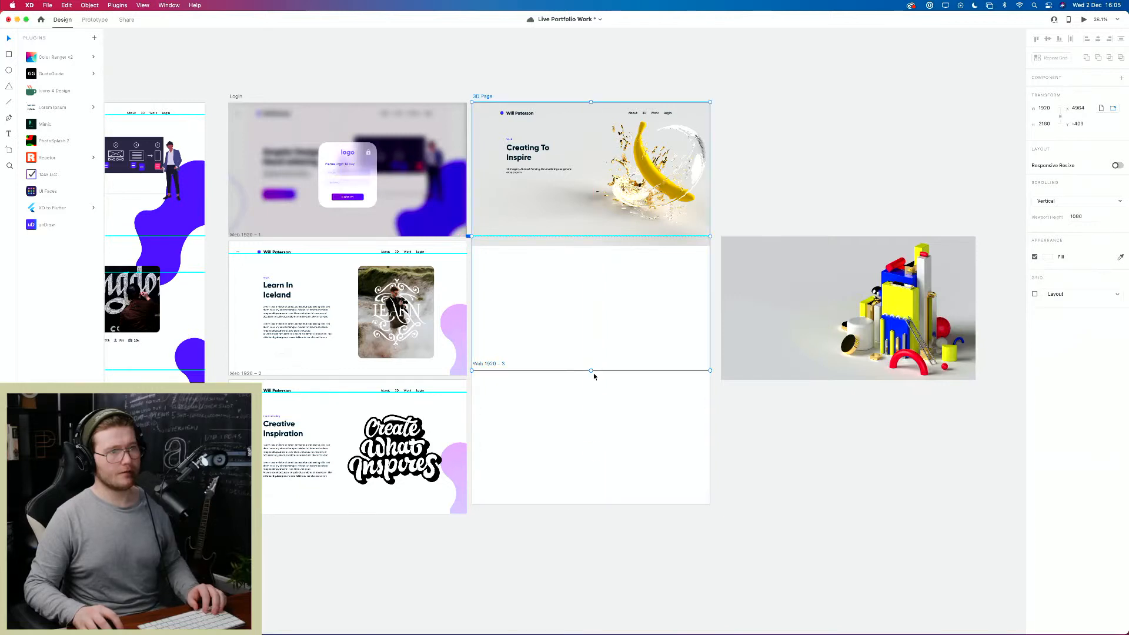
left_click_drag(591, 371, 590, 504)
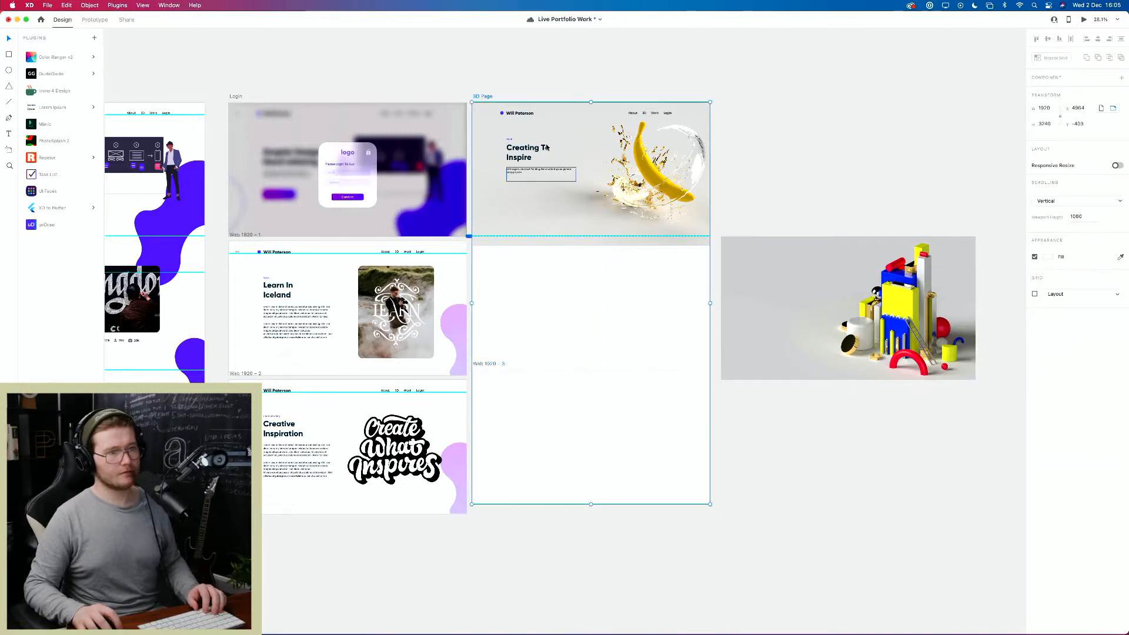
left_click_drag(551, 101, 599, 370)
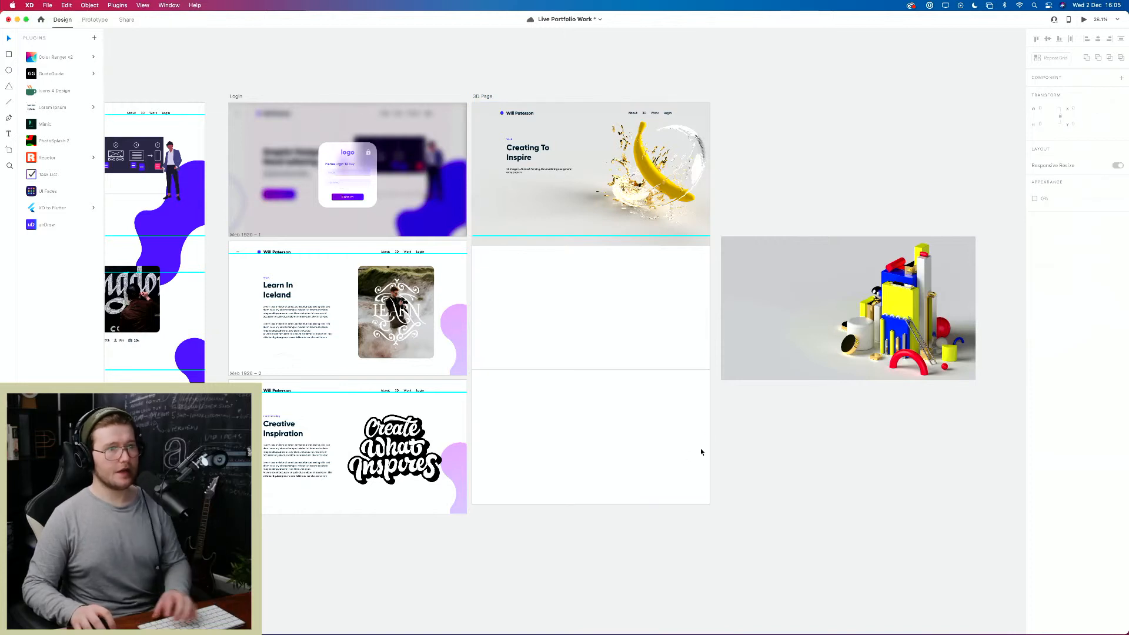
Step: Return the blocks image to the 3D Page below the banana header, scale it to the artboard's width and shift it slightly down
left_click_drag(834, 335, 640, 322)
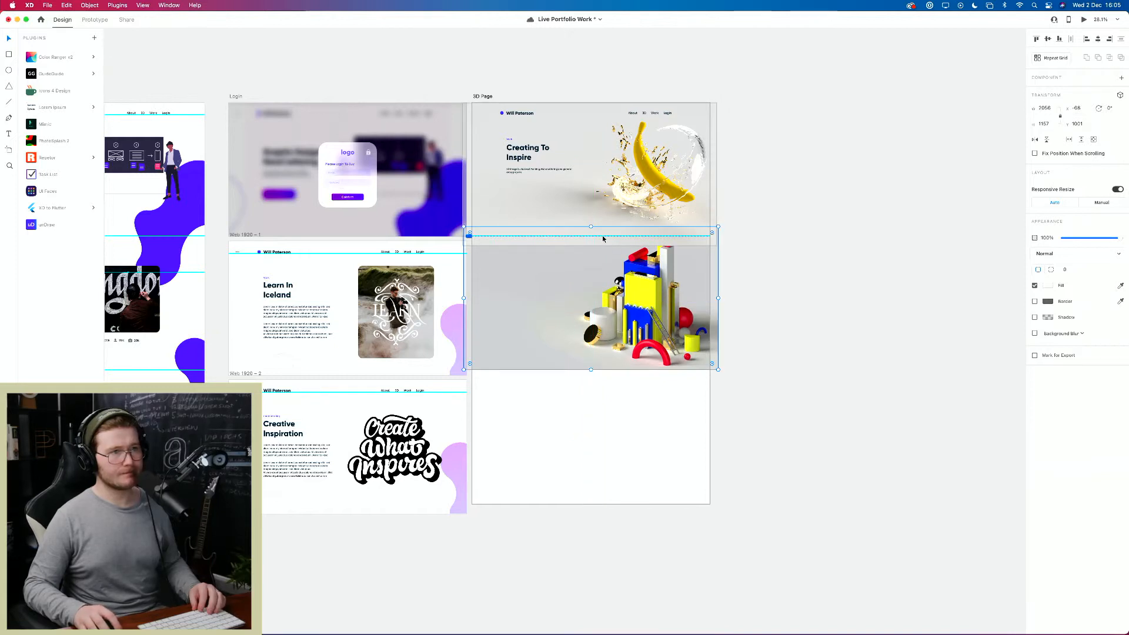
left_click_drag(591, 226, 589, 238)
left_click(852, 277)
left_click(641, 301)
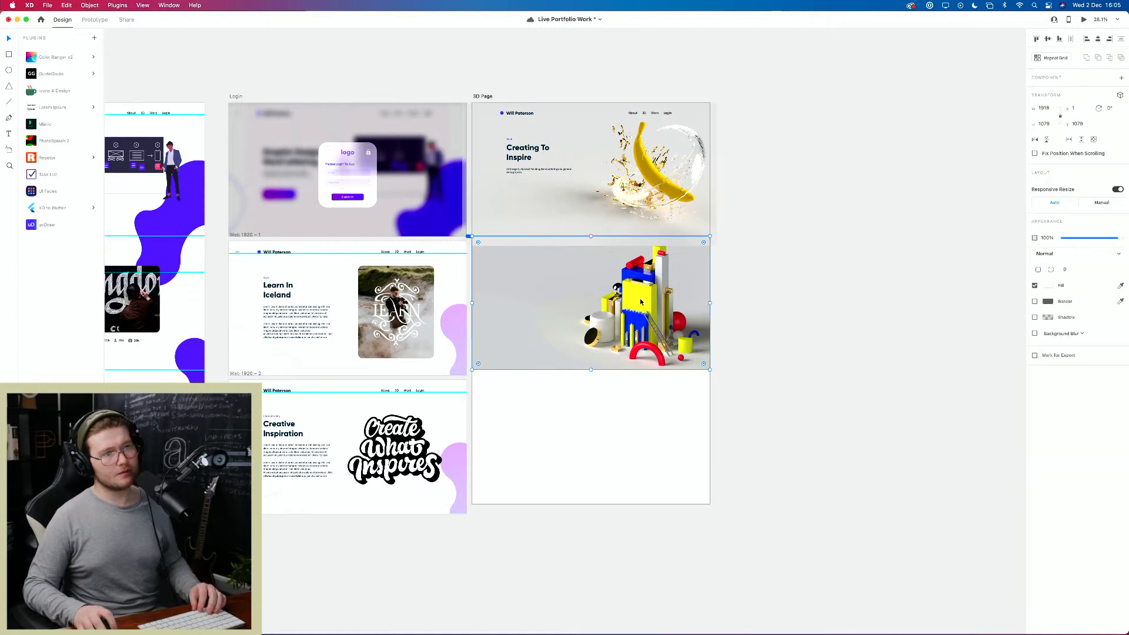
left_click_drag(640, 302, 641, 308)
left_click(728, 356)
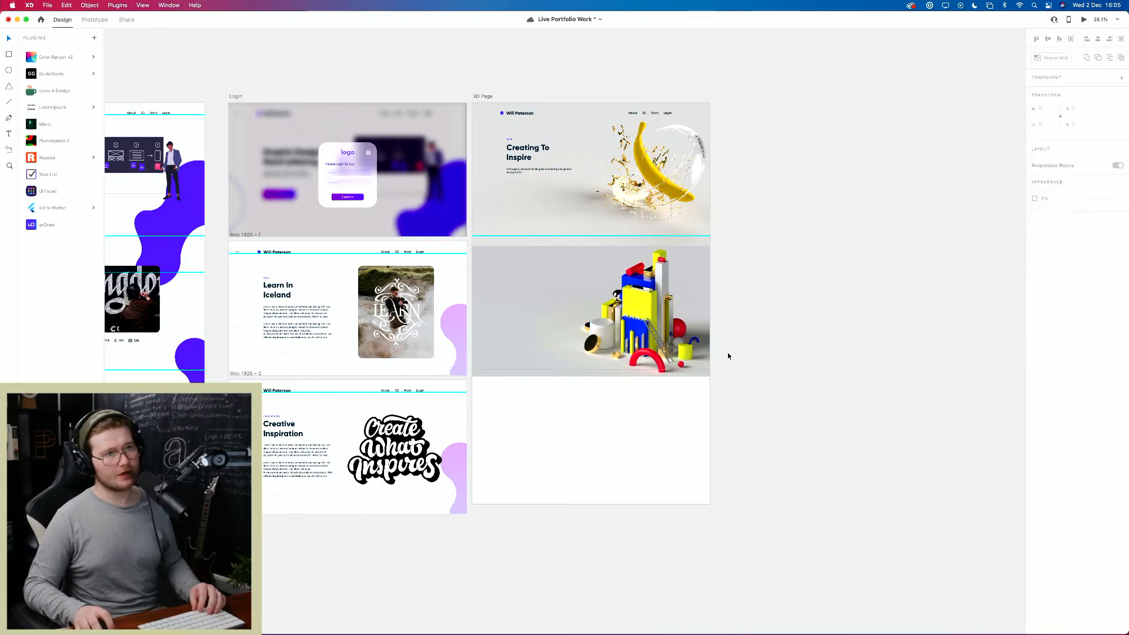
left_click(623, 366)
left_click(871, 356)
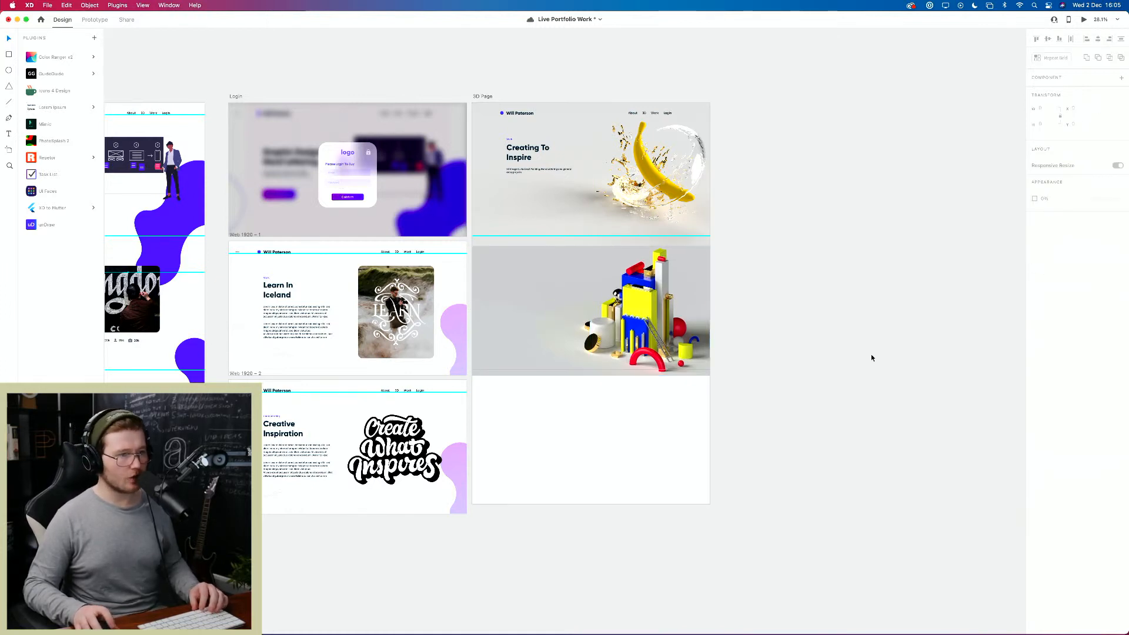
Step: Import the abstract drip painting from the Downloads folder into the 3D Page's empty third section, directly below the blocks image
scroll(714, 485, "up", 5)
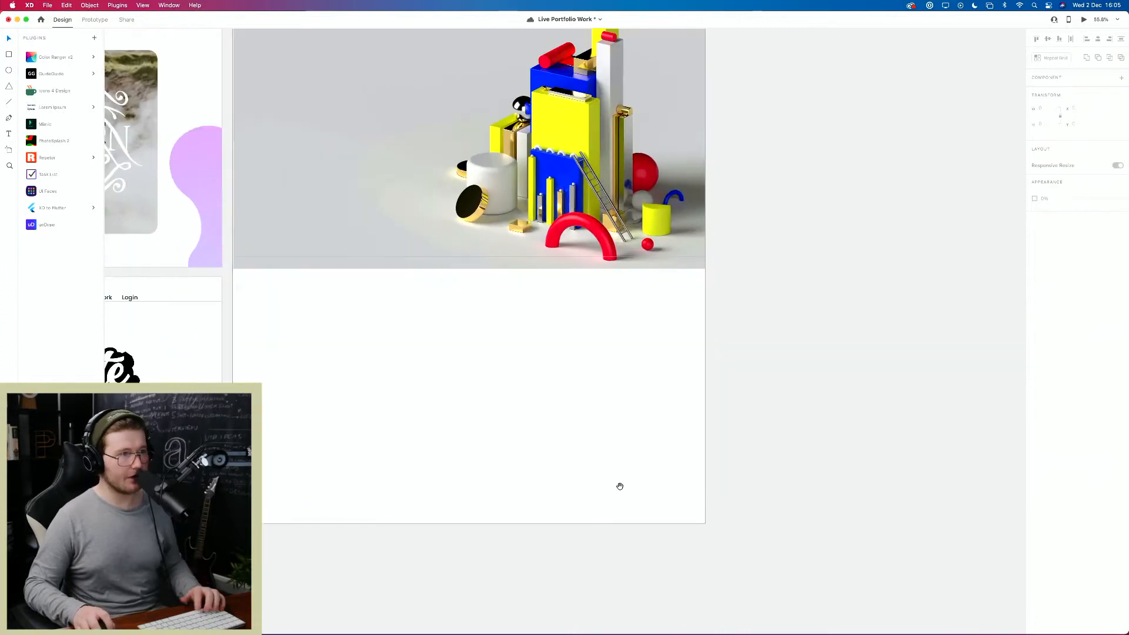
left_click_drag(575, 464, 776, 452)
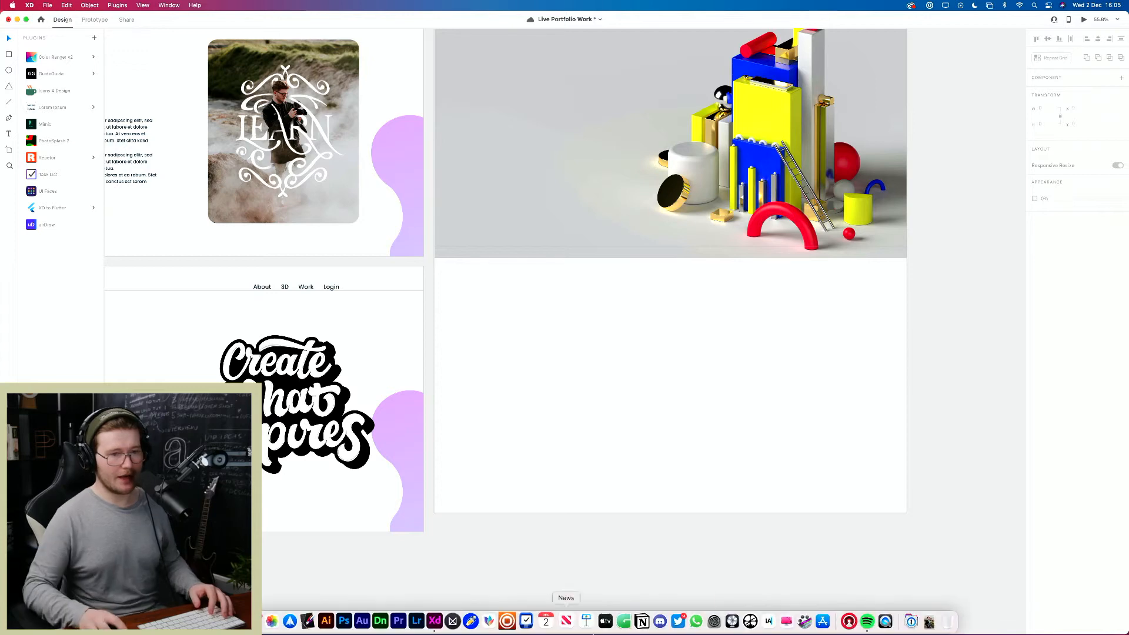
left_click(925, 620)
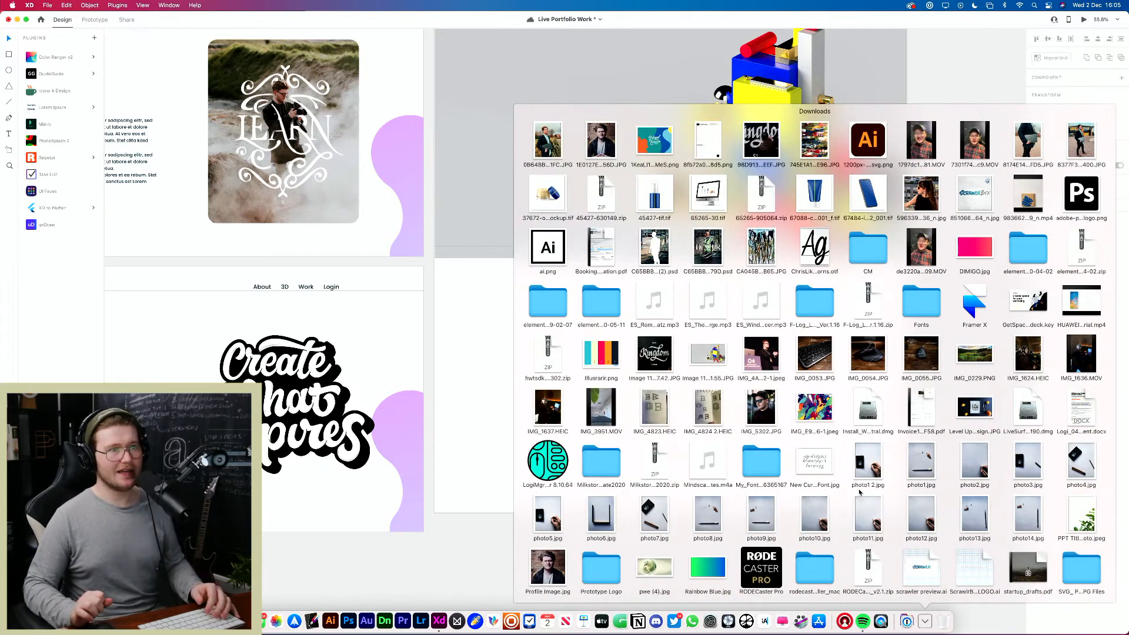
left_click_drag(761, 250, 606, 387)
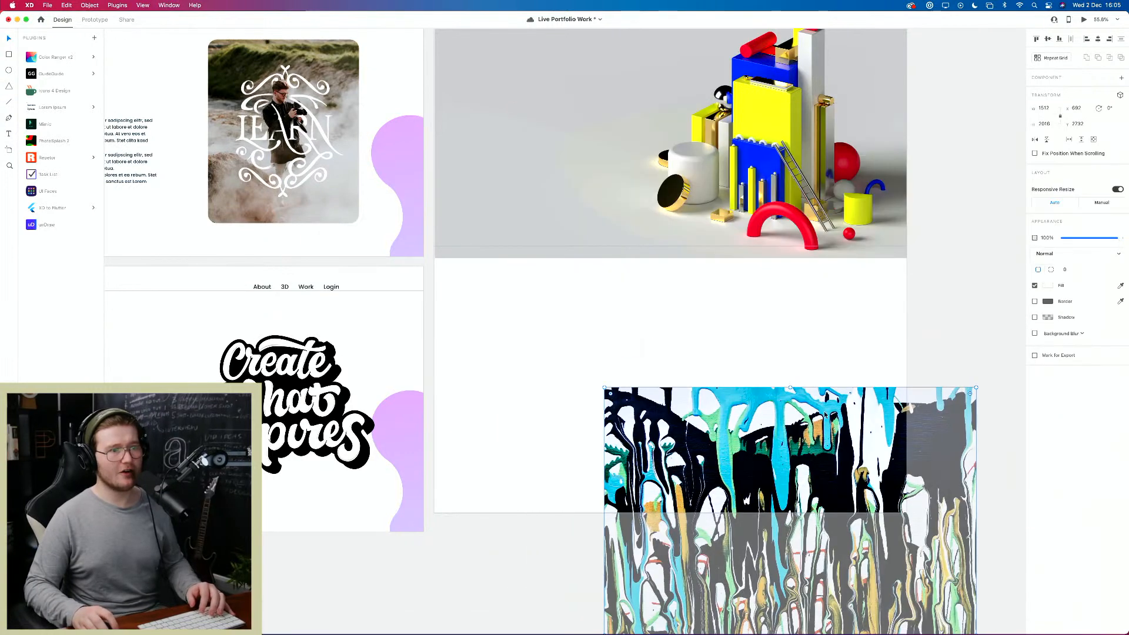
left_click_drag(773, 460, 710, 332)
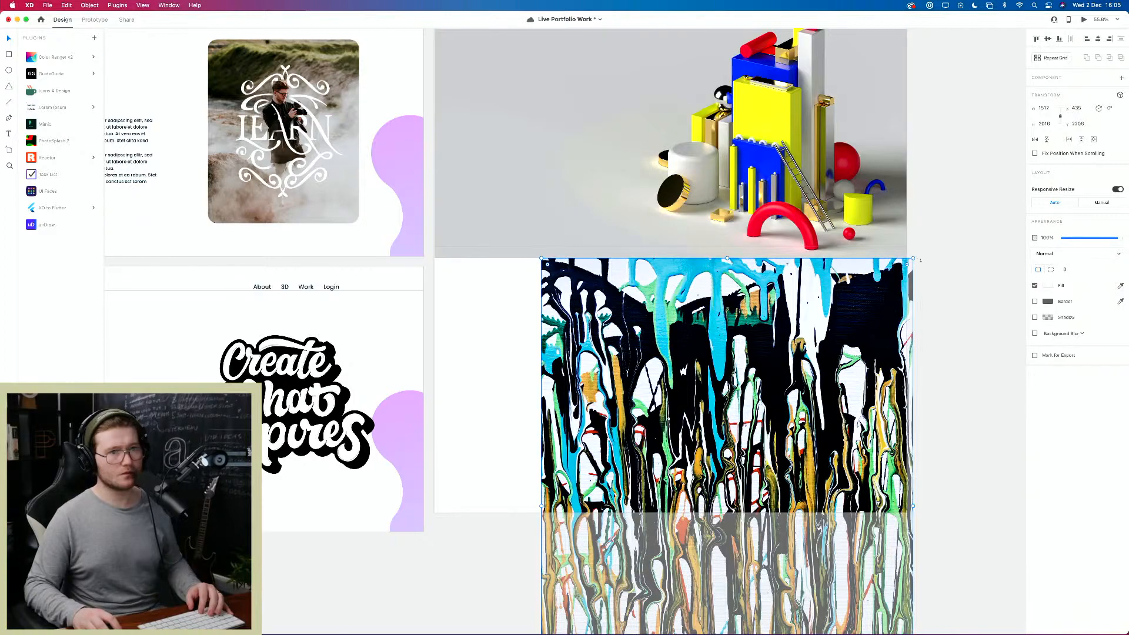
Step: Rotate the drip painting by 90° and resize and position it so it covers the 3D Page's third section
mouse_move(920, 287)
left_mouse_down()
mouse_move(924, 376)
mouse_move(836, 549)
mouse_move(758, 520)
mouse_move(713, 458)
left_mouse_up()
scroll(872, 558, "down", 3)
scroll(872, 557, "right", 1)
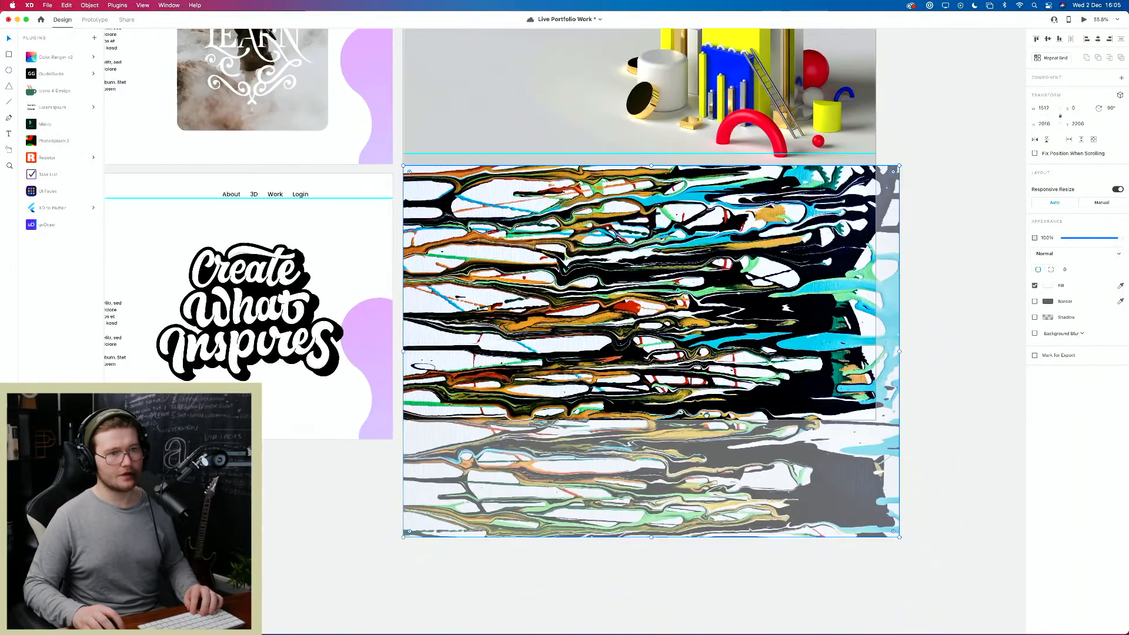
left_click_drag(650, 536, 650, 418)
left_click_drag(820, 290, 903, 307)
left_click(986, 325)
left_click_drag(941, 202, 962, 238)
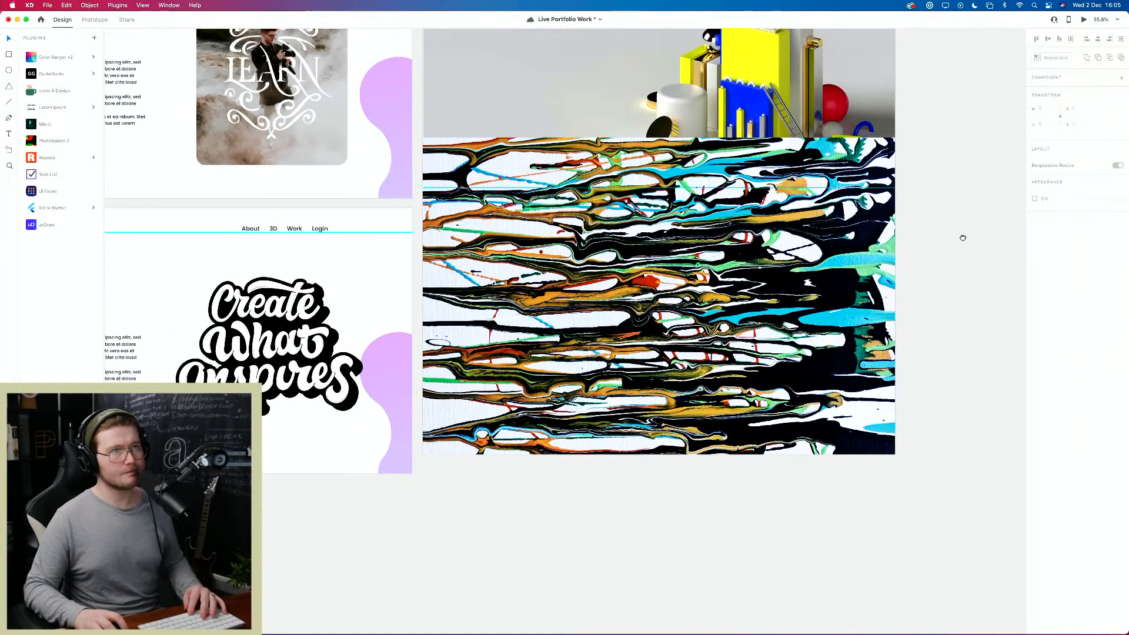
Step: Send the drip painting behind the blocks image and check the join between the two sections
left_click(850, 270)
key("super+shift+[")
left_click(929, 289)
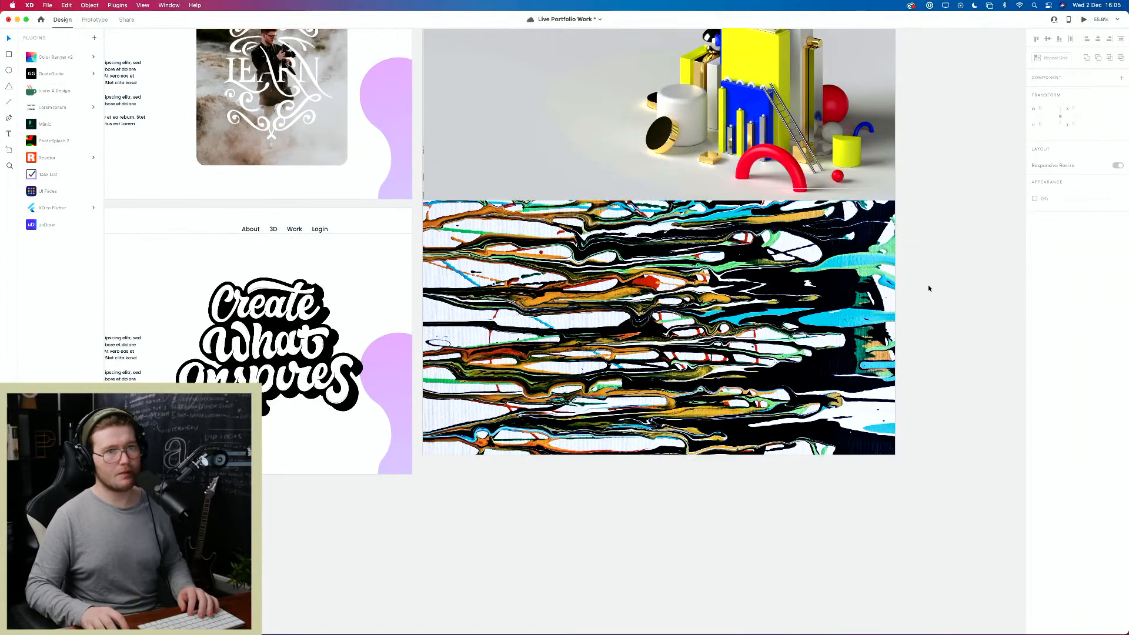
scroll(929, 289, "up", 4)
scroll(929, 289, "right", 2)
left_click(820, 394)
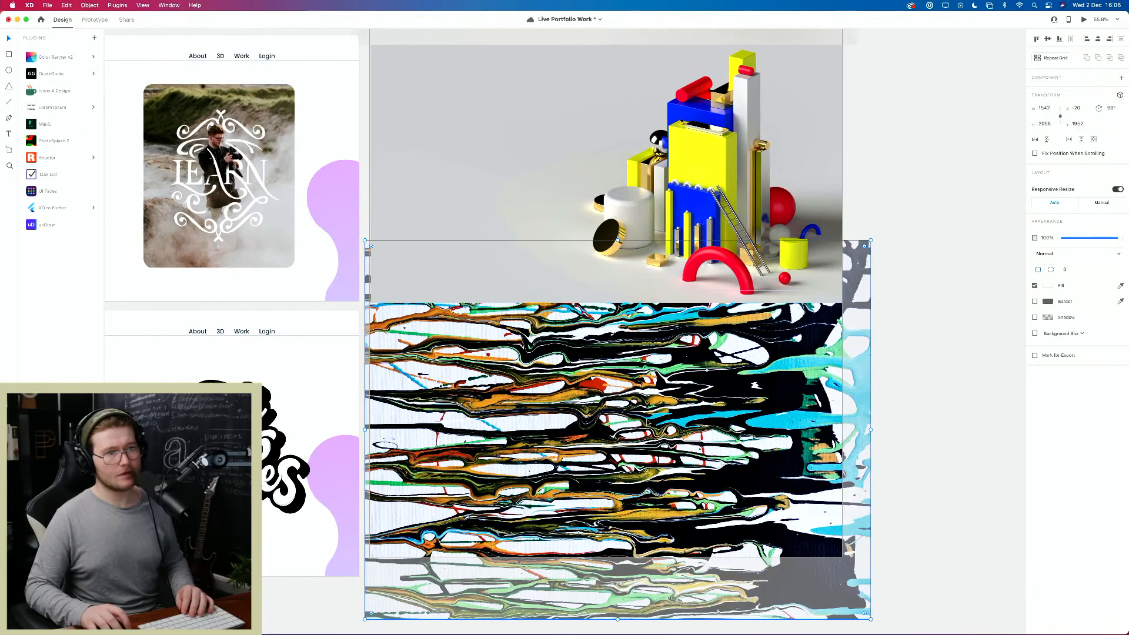
left_click(967, 441)
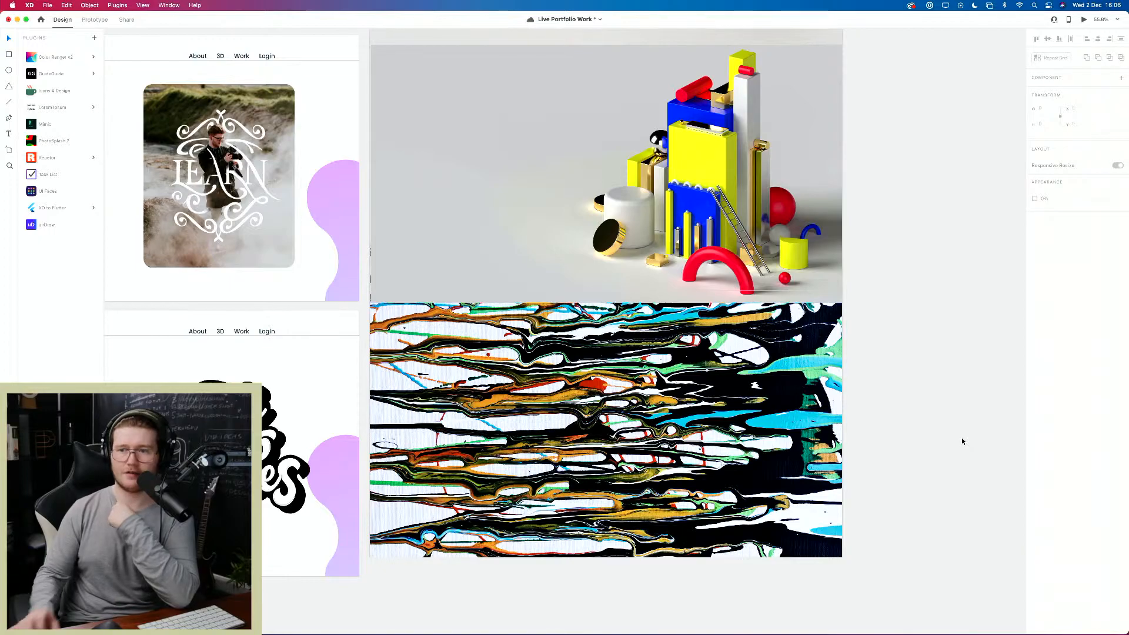
Step: Examine the 3D Page's header and the project tiles in the Home artboard's My Work section
left_click_drag(485, 277, 512, 466)
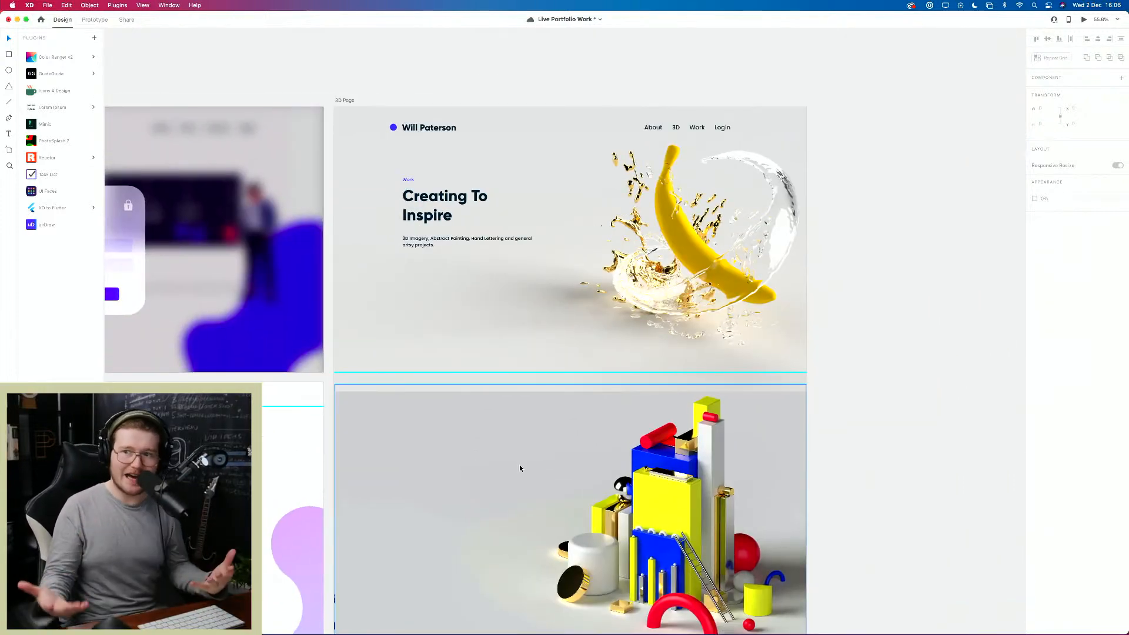
left_click_drag(306, 441, 1023, 406)
left_click_drag(335, 593, 541, 330)
scroll(435, 395, "up", 5)
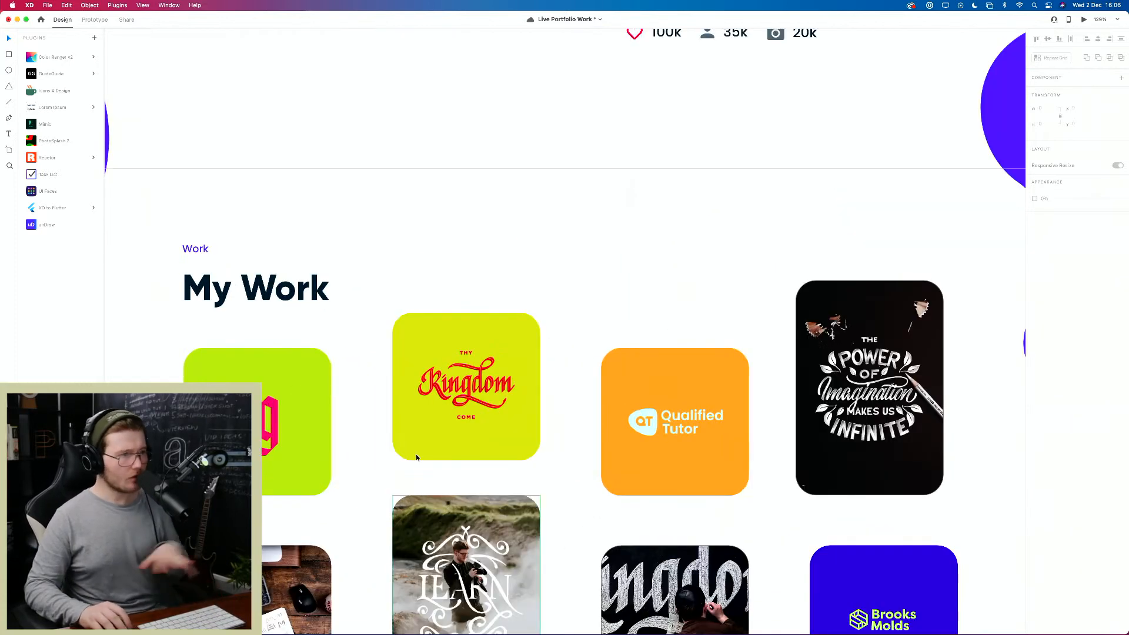
left_click(416, 458)
left_click(288, 422)
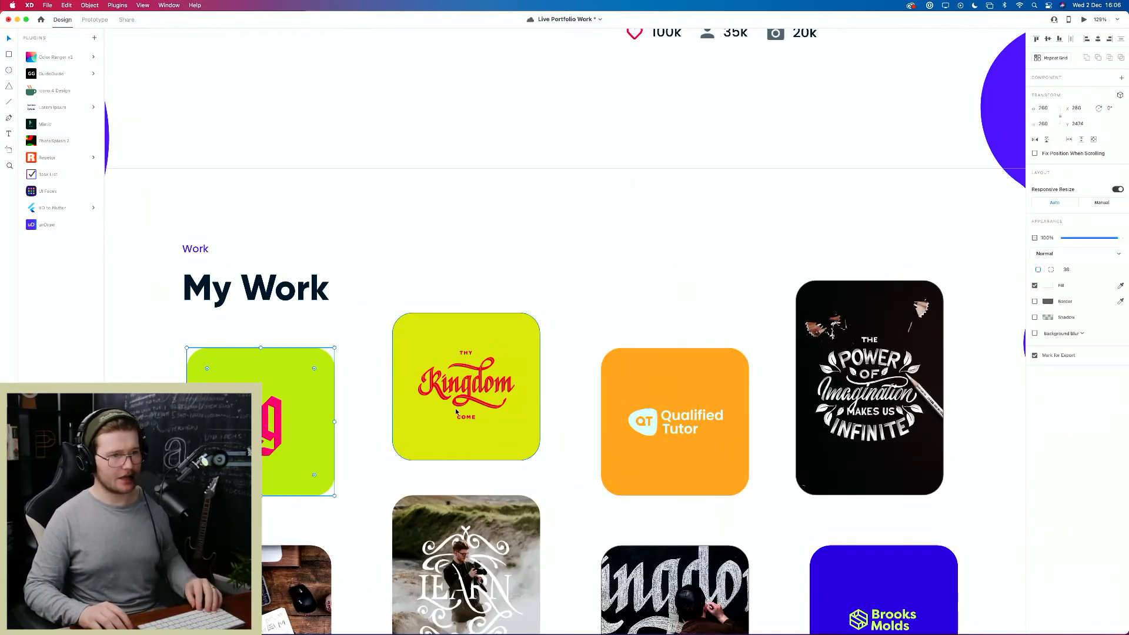
left_click(694, 423)
scroll(666, 479, "down", 4)
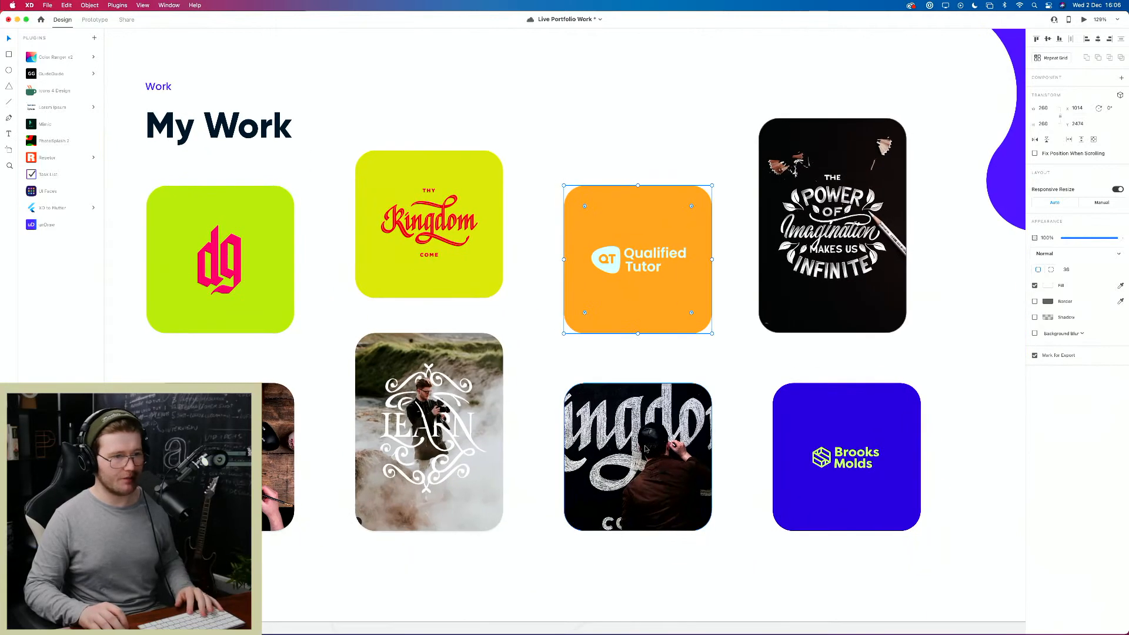
left_click(645, 449)
left_click(453, 449)
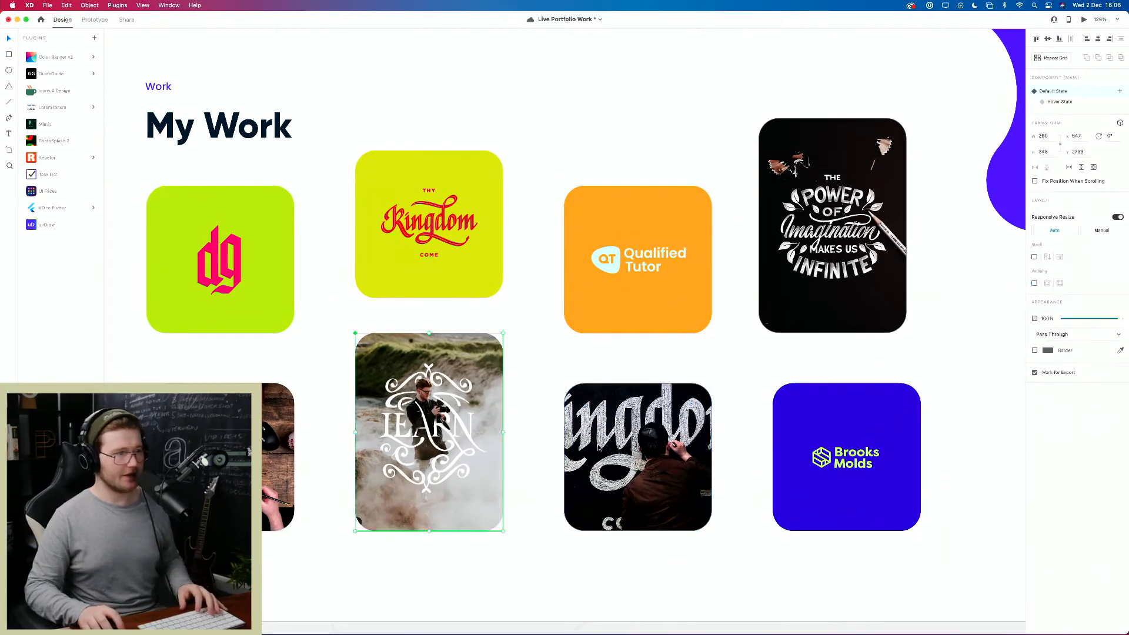
key("z")
scroll(402, 405, "down", 5)
scroll(409, 398, "down", 6)
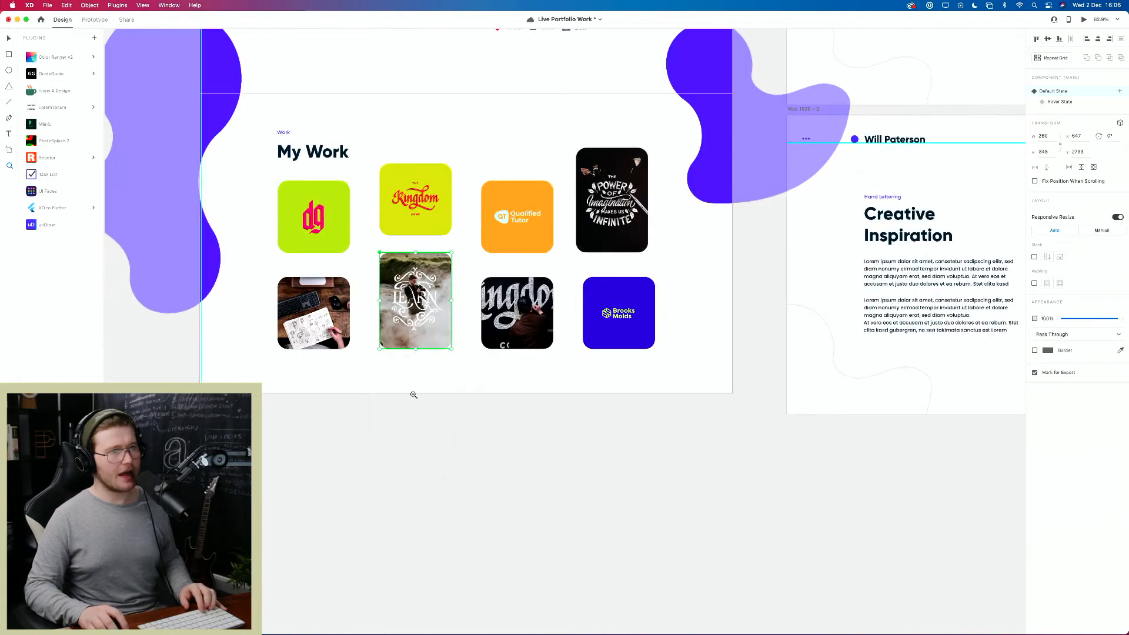
Step: Adjust the small Work label and move the description paragraph slightly lower in the 3D Page's banana section
scroll(414, 393, "up", 4)
scroll(413, 393, "right", 4)
left_click_drag(548, 376, 340, 469)
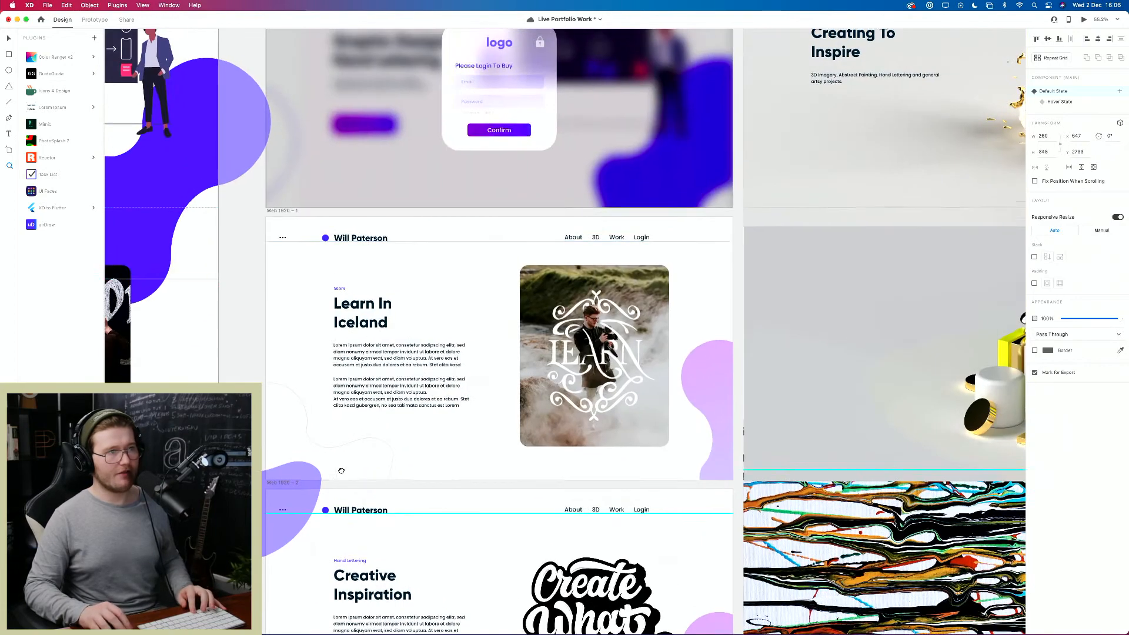
left_click_drag(786, 285, 332, 499)
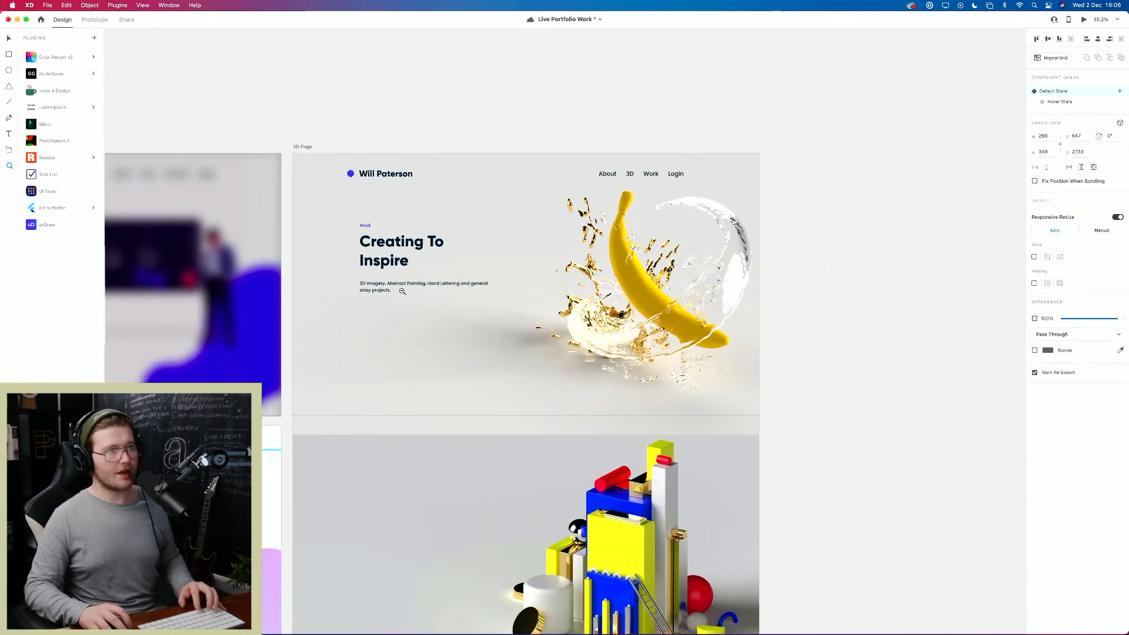
scroll(448, 272, "up", 3)
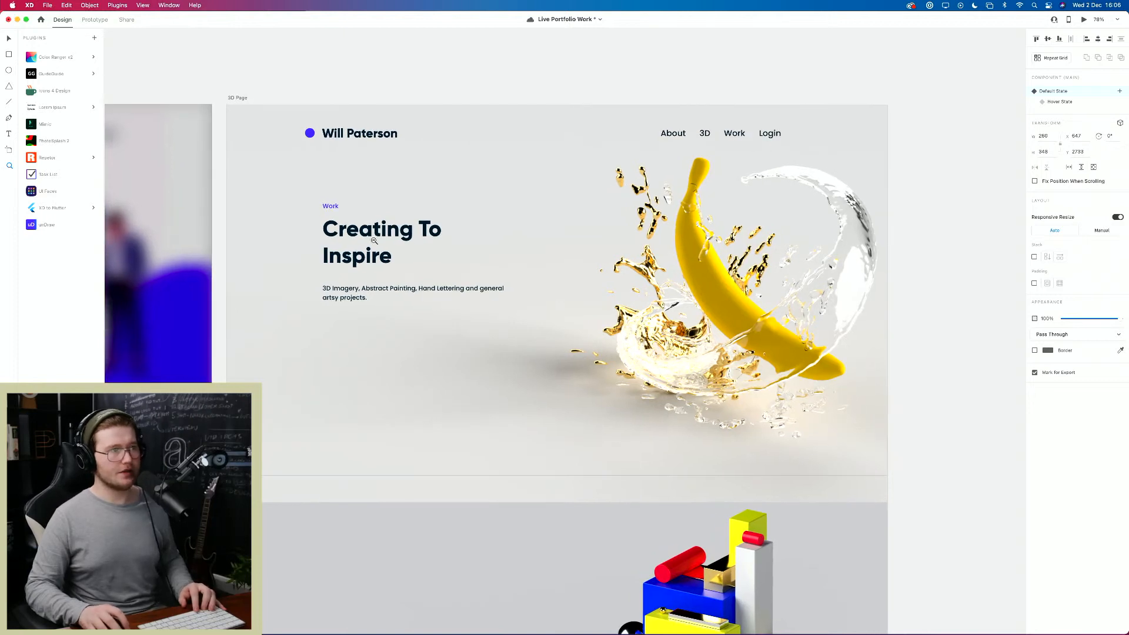
left_click(333, 208)
left_click_drag(334, 209, 333, 208)
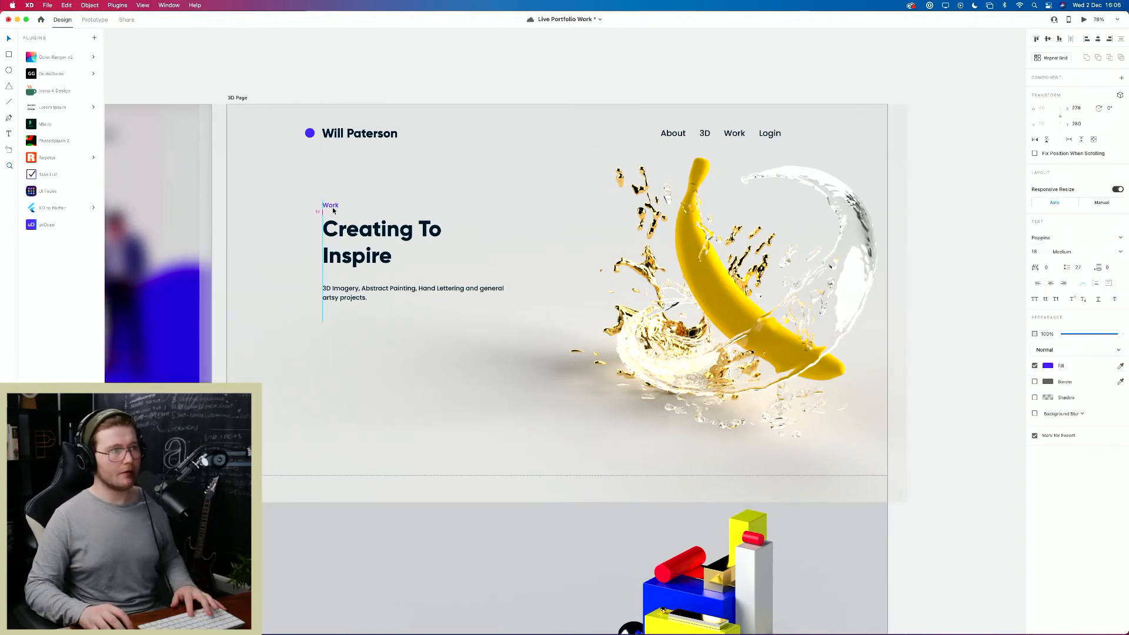
left_click(418, 213)
left_click_drag(373, 290, 373, 294)
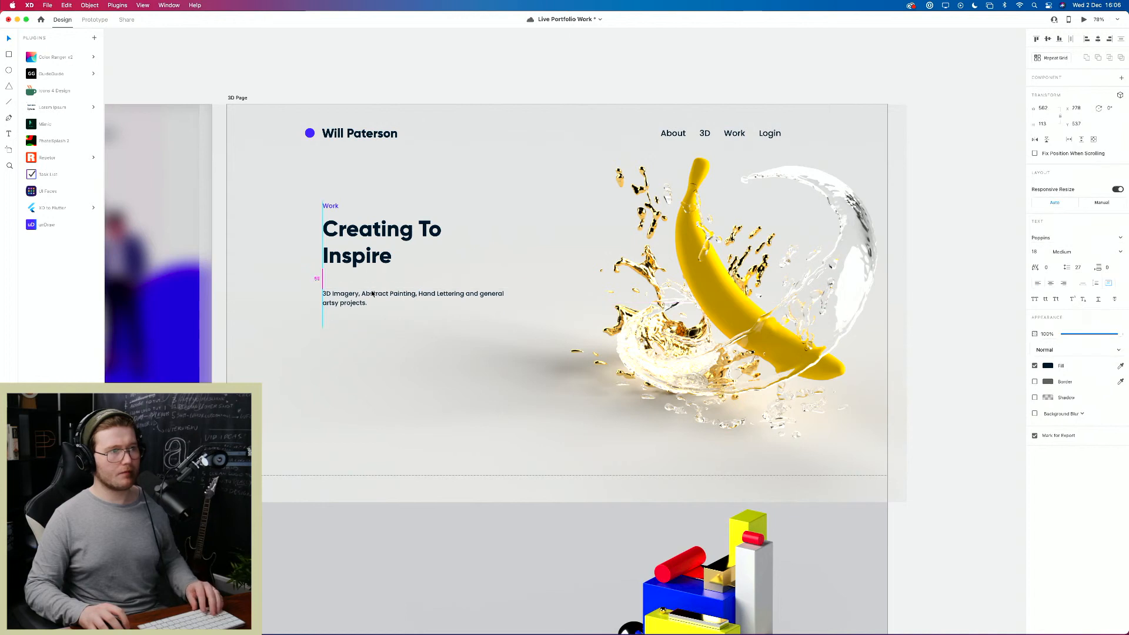
Step: Move the Creating To Inspire heading slightly lower to even its spacing between the Work label and the description
left_click(371, 340)
mouse_move(378, 252)
left_mouse_down()
mouse_move(346, 256)
mouse_move(359, 245)
left_mouse_up()
left_click(389, 208)
left_click(433, 180)
left_click_drag(410, 182, 291, 368)
left_click(434, 332)
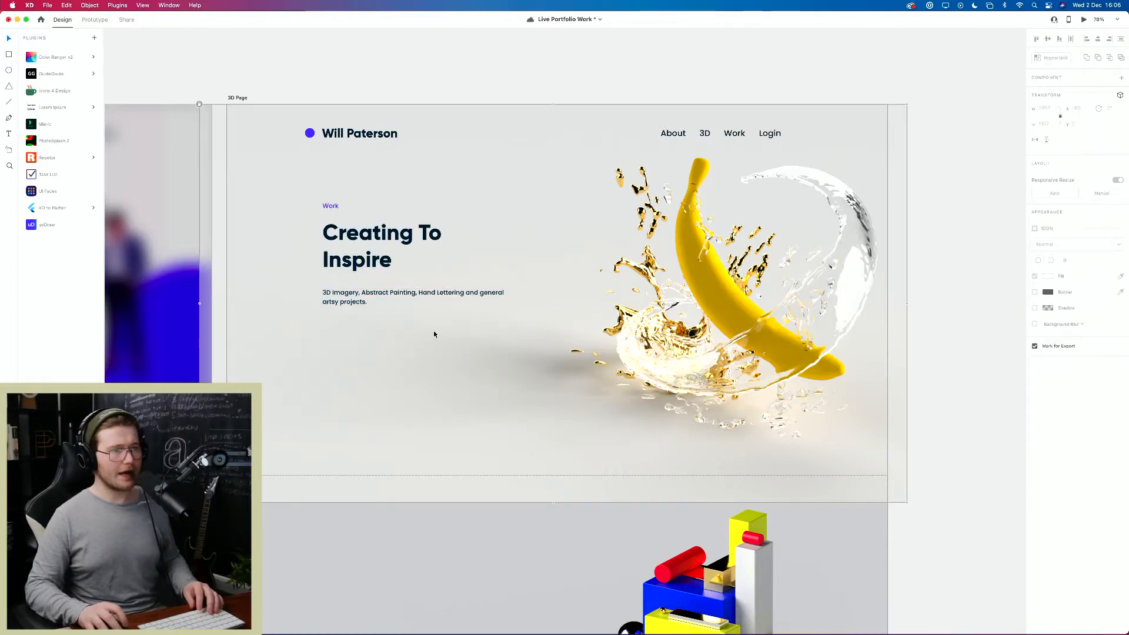
Step: Shrink the drip painting about its centre to about 888 × 1184 within the 3D Page's third section
scroll(434, 333, "down", 15)
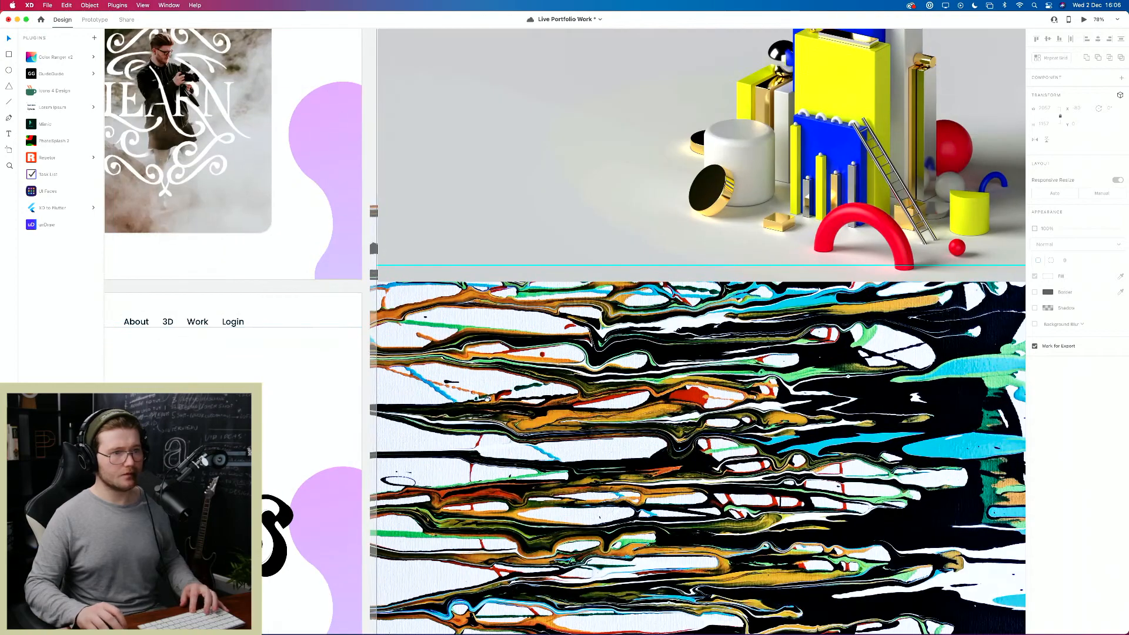
scroll(542, 399, "down", 2)
scroll(543, 399, "down", 5)
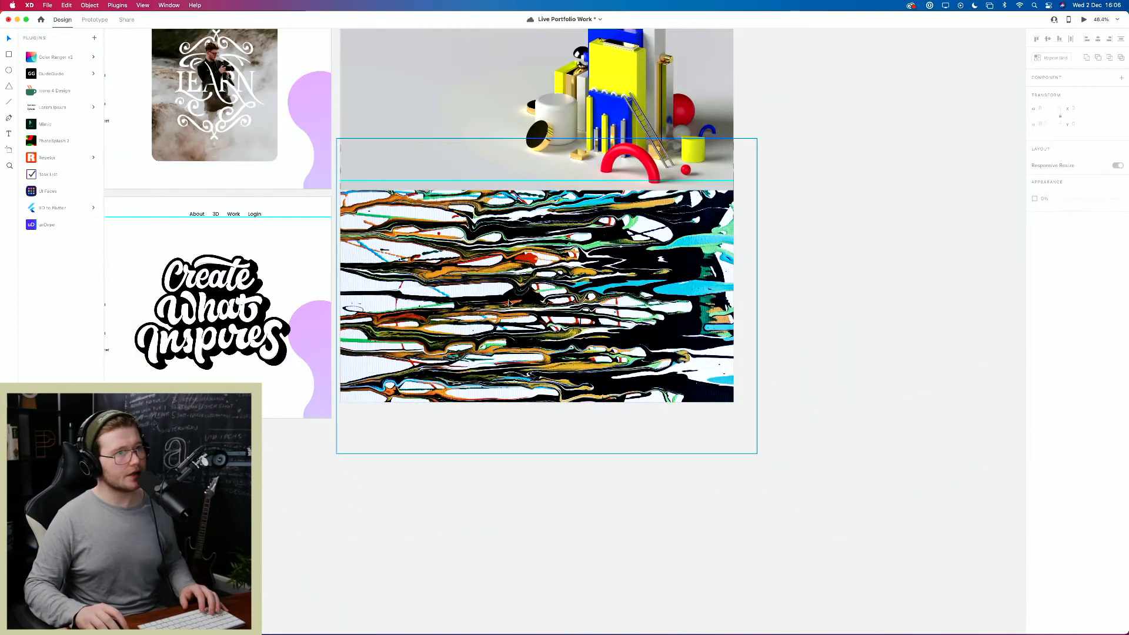
left_click(682, 359)
left_click(879, 403)
left_click(682, 335)
key("alt")
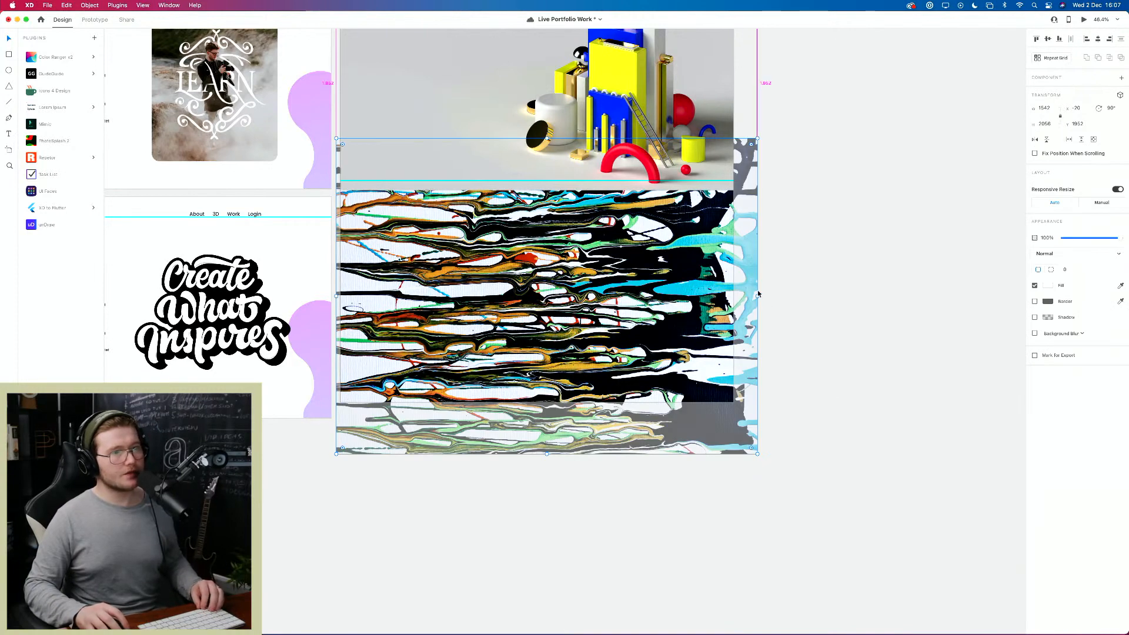
mouse_move(757, 296)
left_mouse_down()
mouse_move(617, 292)
mouse_move(667, 289)
left_mouse_up()
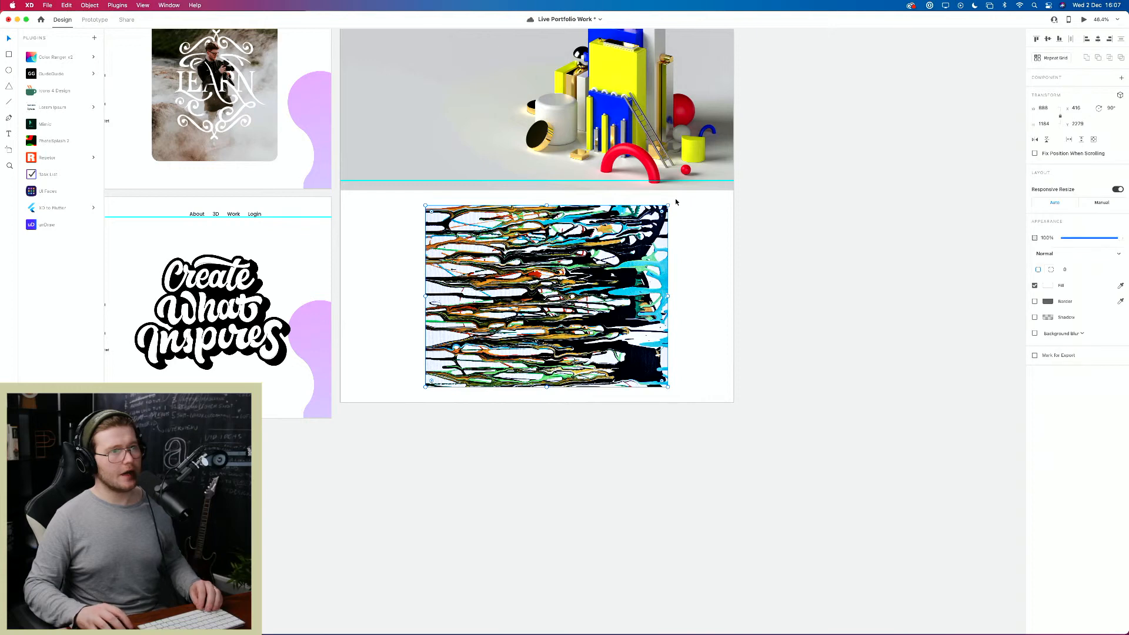
Step: Rotate the drip painting upright to 0°, align it with the third section's right edge and enlarge it to about 1151 × 1534
left_click_drag(670, 204, 454, 174)
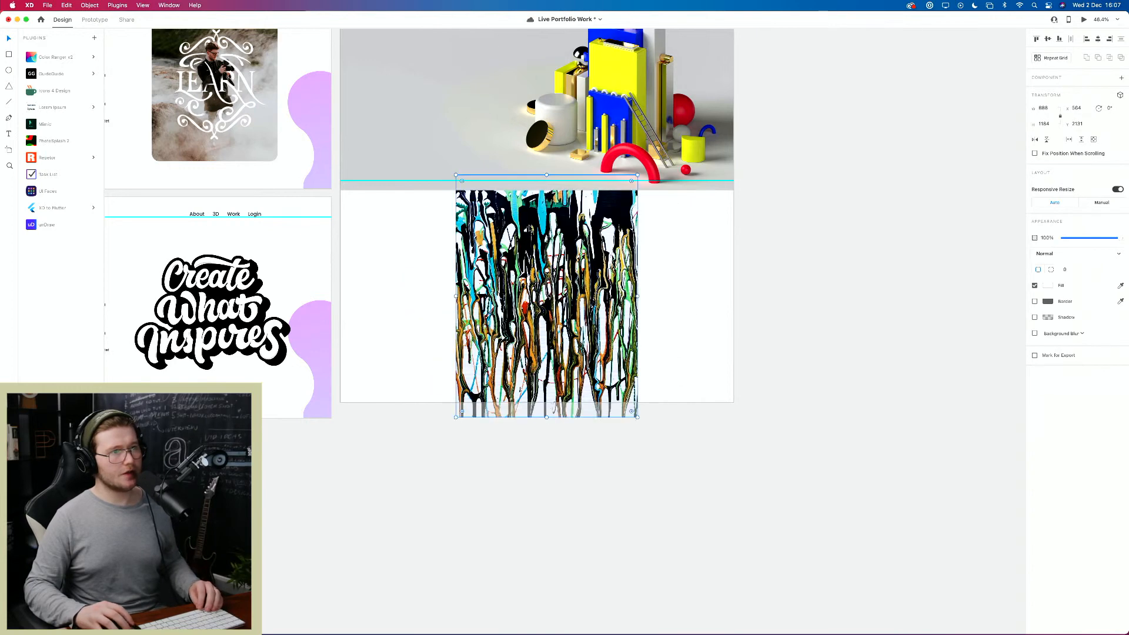
left_click_drag(531, 231, 625, 240)
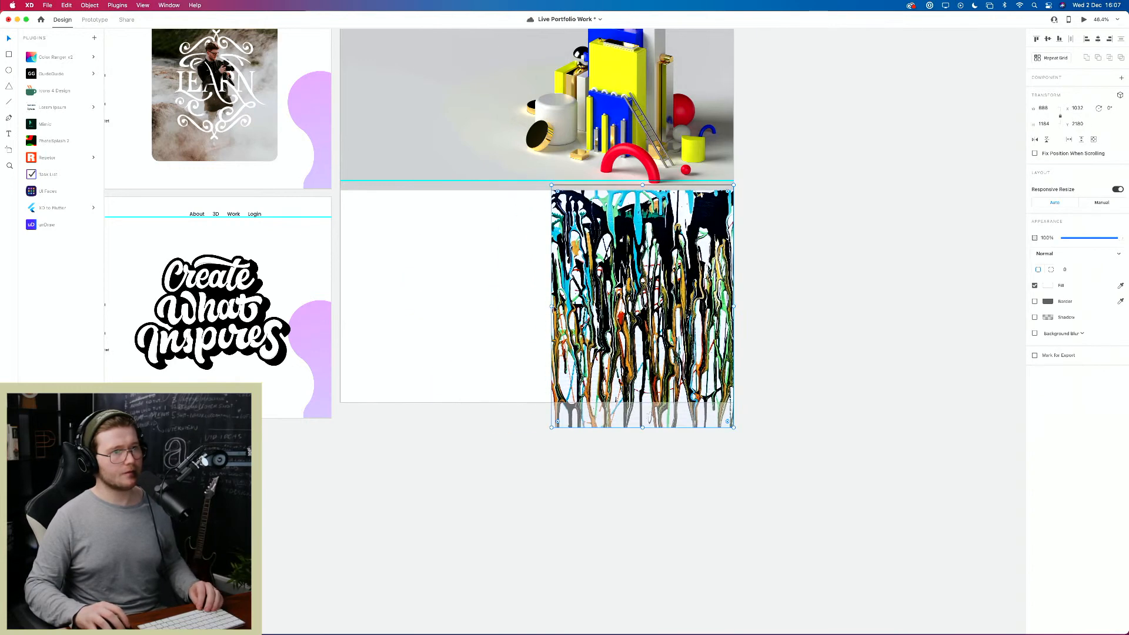
left_click_drag(548, 305, 497, 305)
left_click(831, 375)
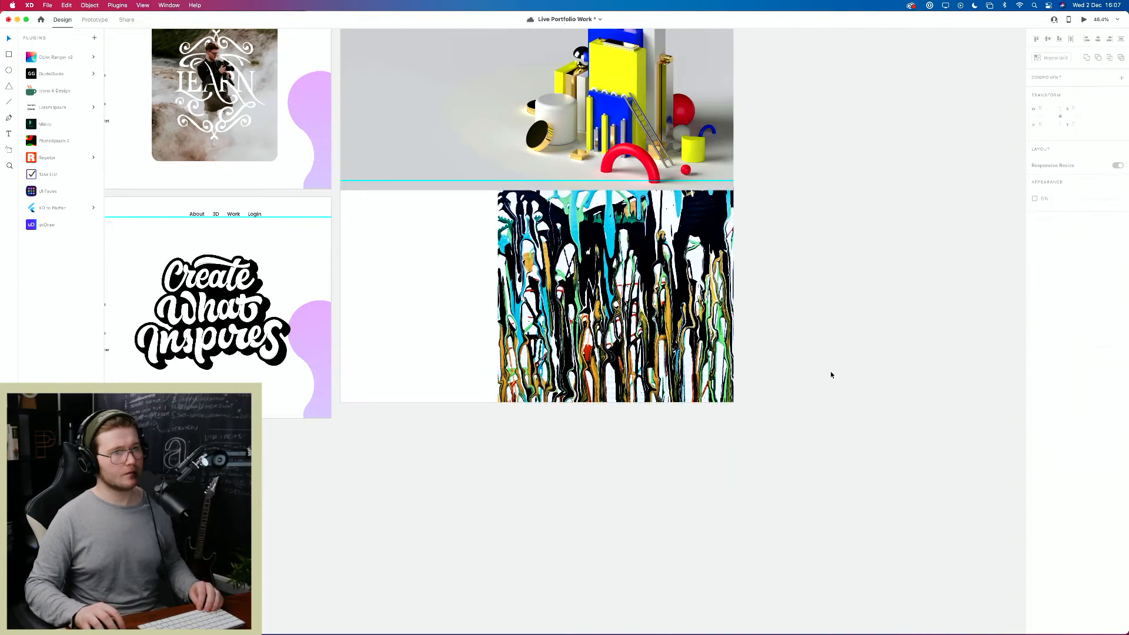
Step: Preview the 3D Page and check how the upright painting looks in its third section
key("super+Return")
key("super+w")
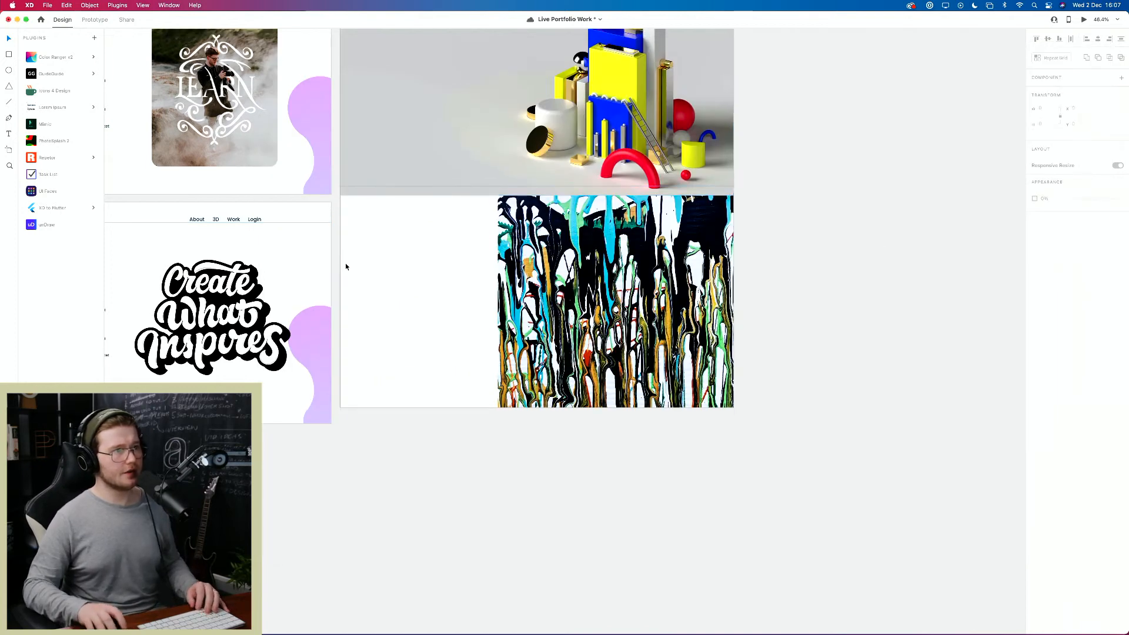
key("super+Return")
scroll(471, 313, "down", 10)
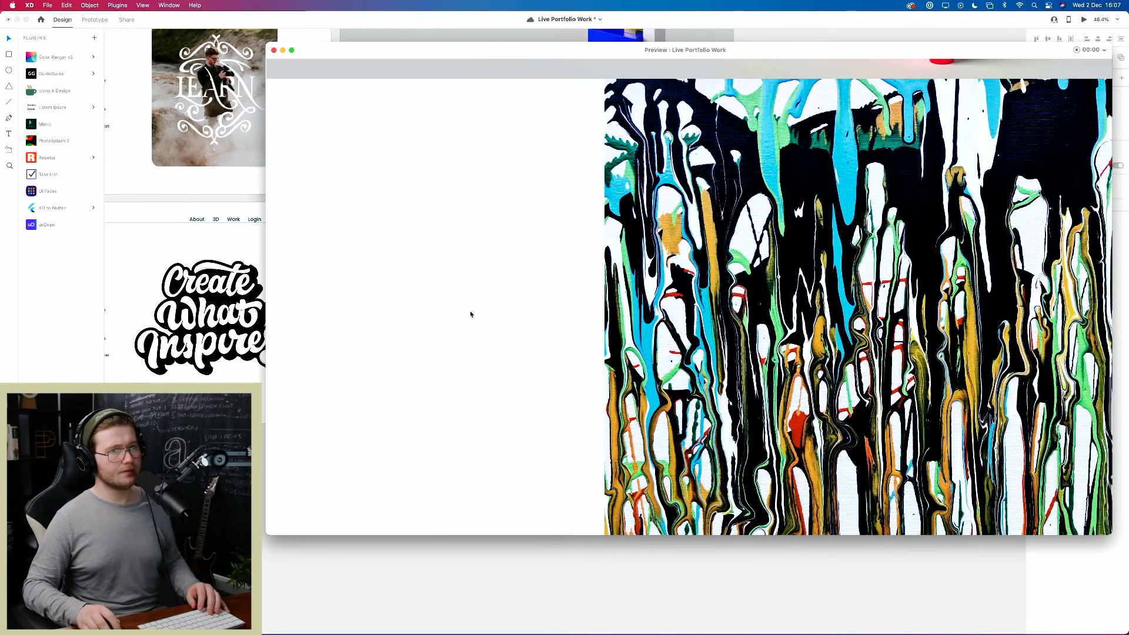
key("super+w")
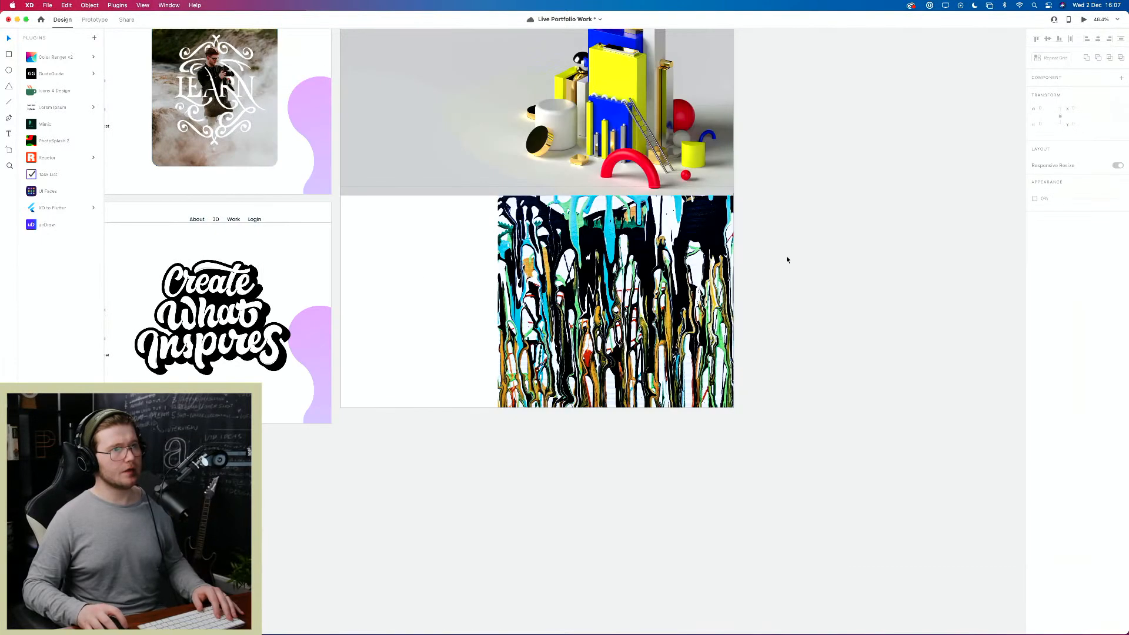
Step: Tilt the upright drip painting with 3D transforms, shift it within the third section and check it in the preview
left_click(658, 311)
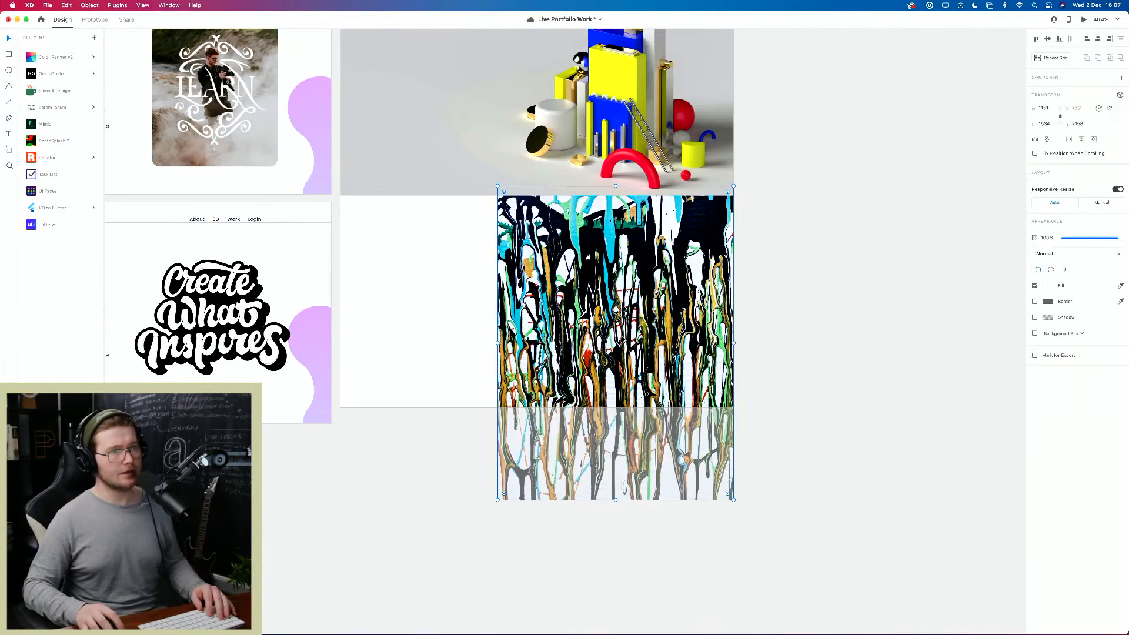
key("super+t")
mouse_move(617, 345)
left_mouse_down()
mouse_move(585, 346)
mouse_move(576, 322)
left_mouse_up()
left_click(816, 325)
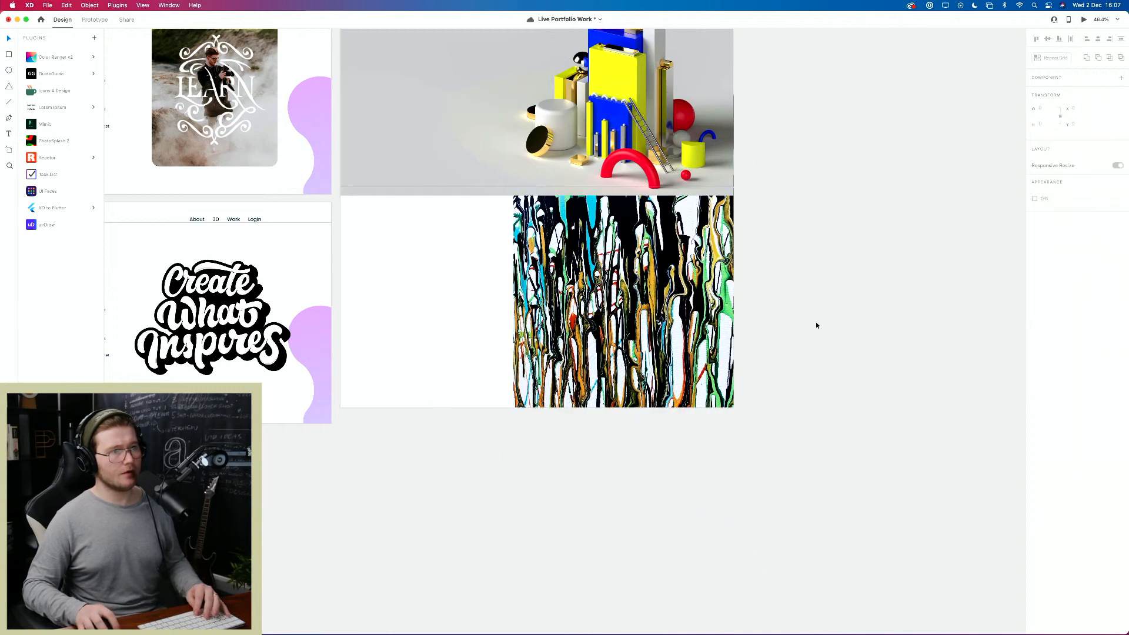
key("super+Return")
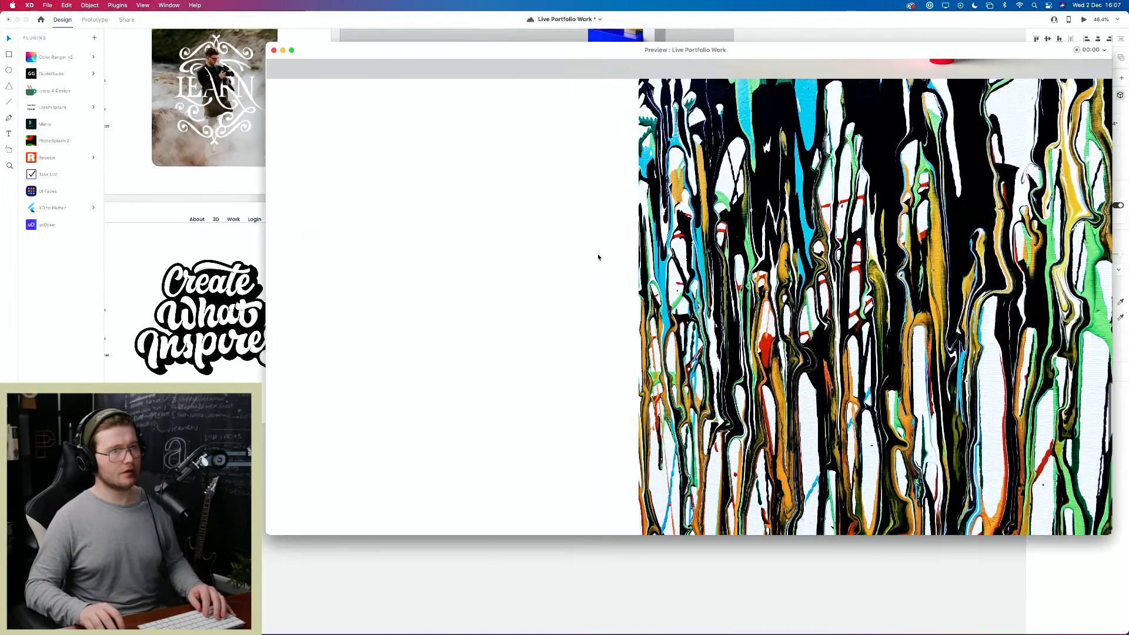
left_click(274, 51)
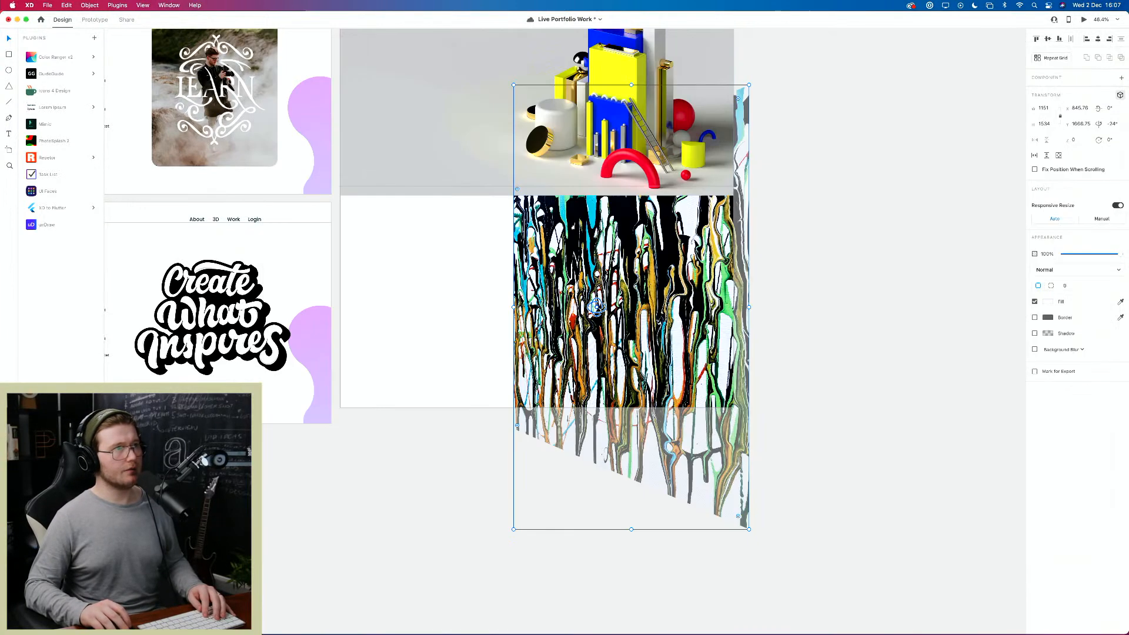
Step: Undo the drip painting's 3D tilt, enlargement, move and upright rotation
key("super+z")
key("super+z")
key("super+z")
key("super+z")
key("super+z")
key("super+z")
key("super+z")
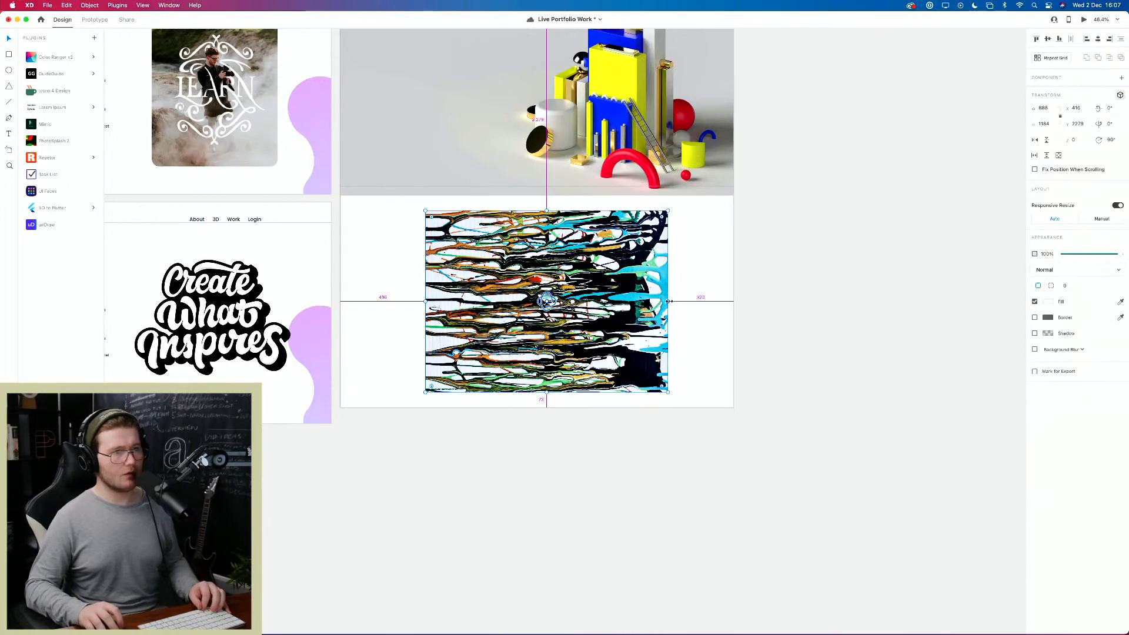
Step: Enlarge the horizontal drip painting to about 1558 × 2068 and position it to cover the 3D Page's third section
left_click_drag(668, 301, 758, 310)
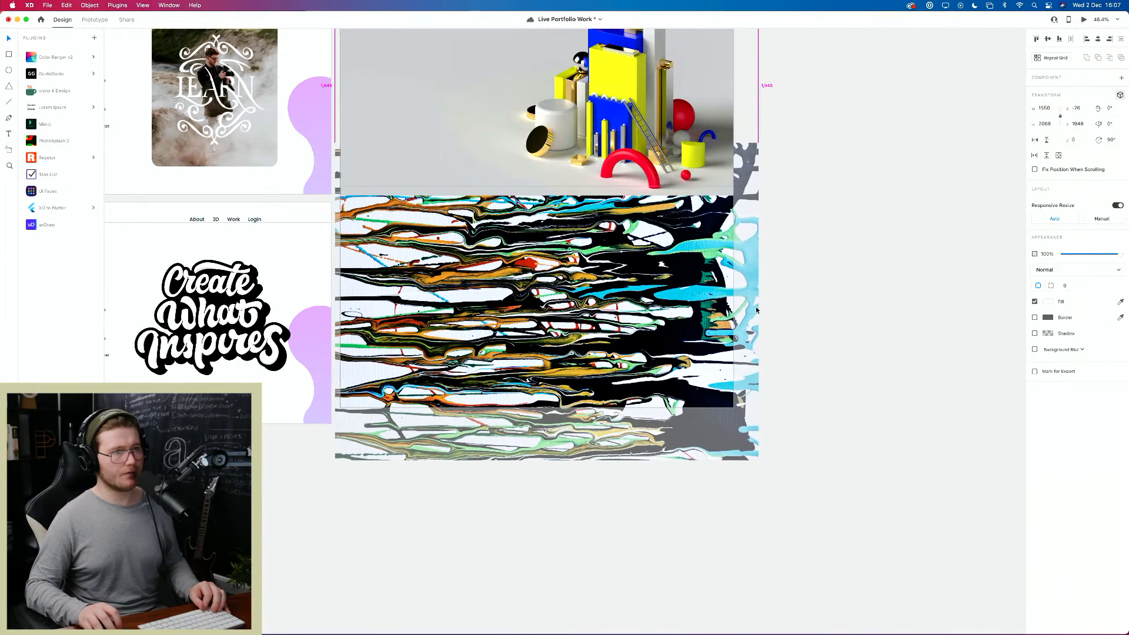
left_click_drag(647, 296, 639, 303)
left_click(916, 400)
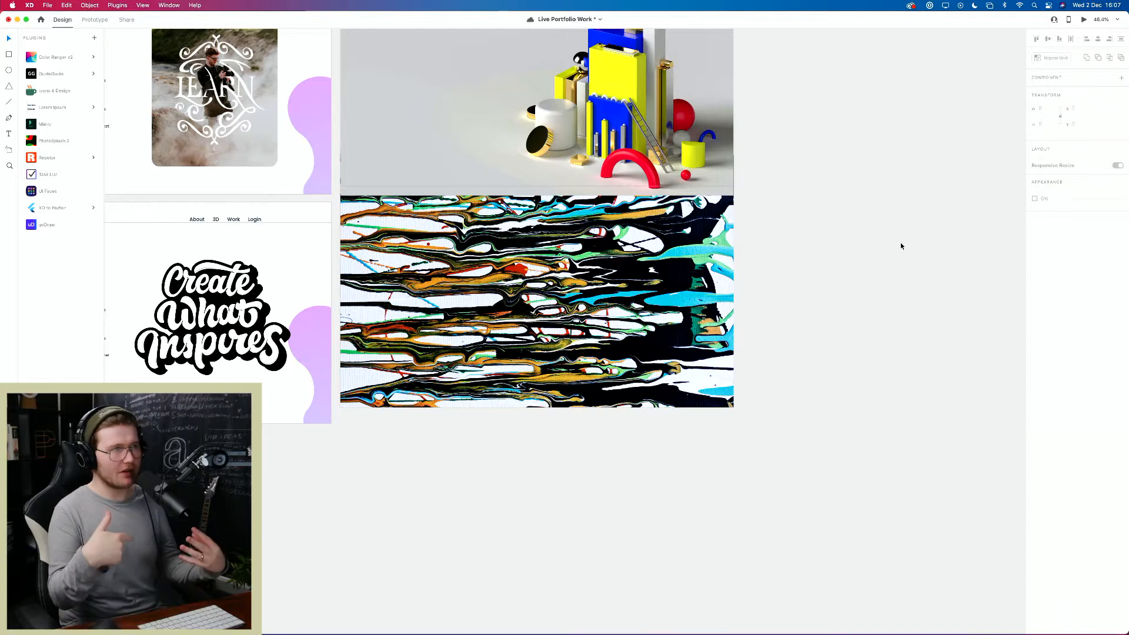
Step: Turn off 3D transforms and stretch the blocks image slightly to meet the 3D Page's left edge
double_click(477, 146)
left_click(855, 241)
double_click(458, 151)
scroll(459, 151, "up", 4)
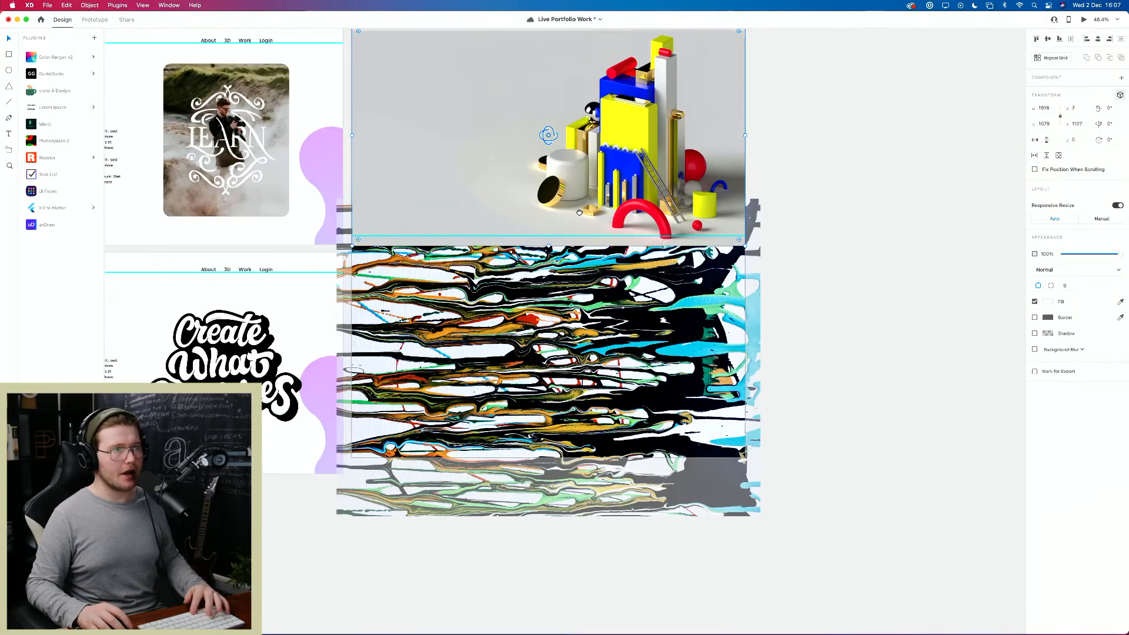
key("super+t")
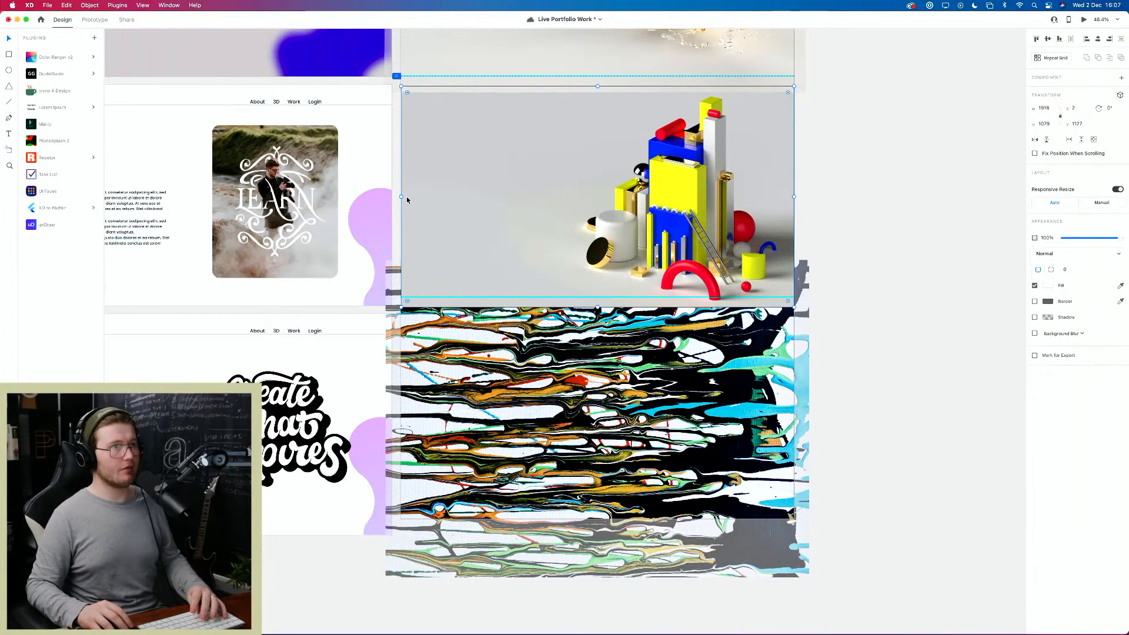
left_click_drag(399, 196, 399, 196)
left_click(852, 239)
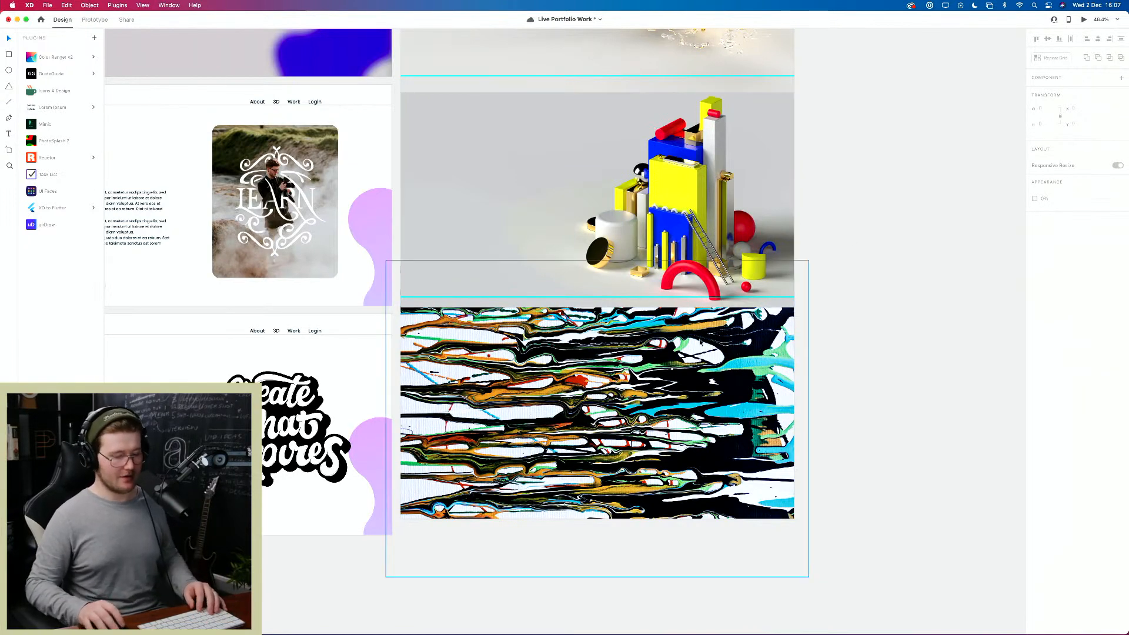
Step: Look over the 3D Page's stacked sections and save the document
scroll(700, 343, "up", 3)
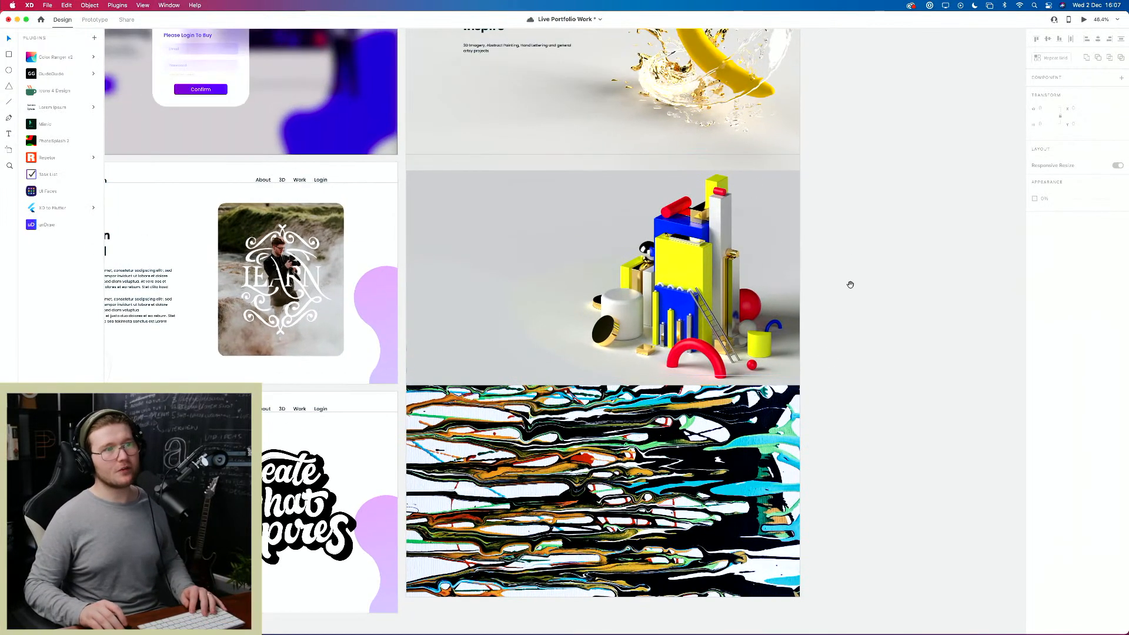
left_click_drag(765, 344, 816, 423)
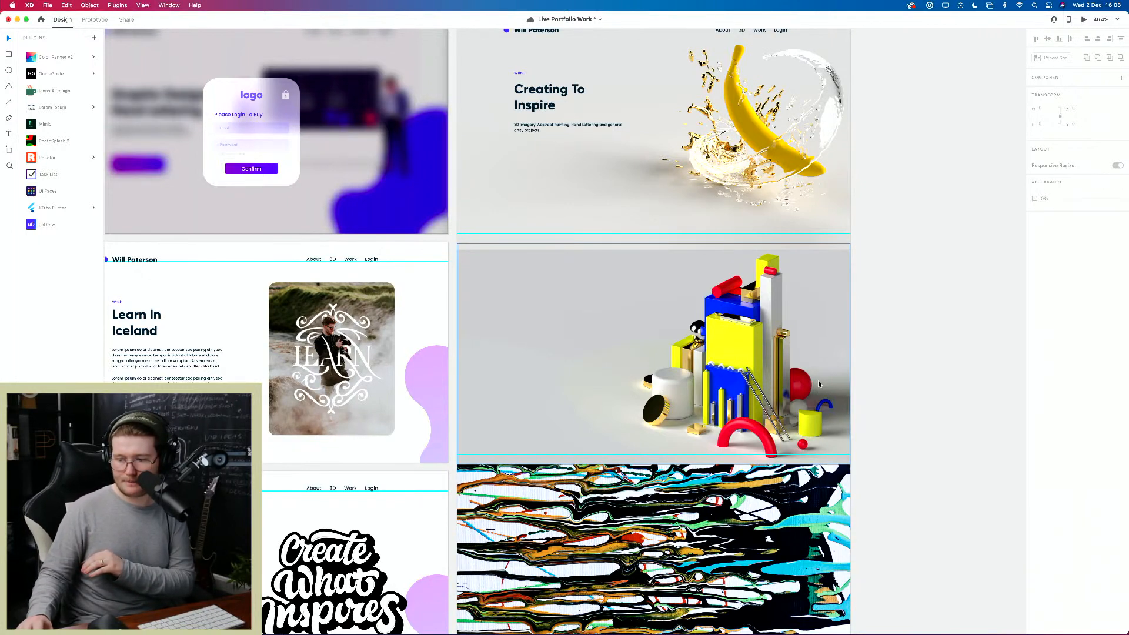
key("super+s")
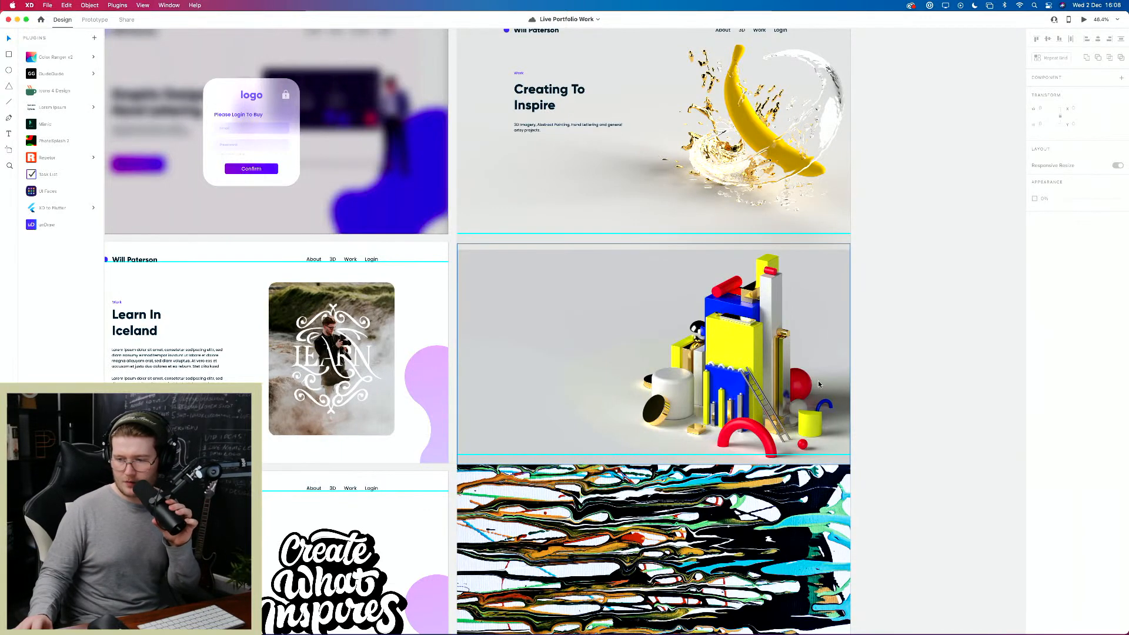
Step: Preview the Home artboard, check its opening section and reposition the preview window
scroll(731, 370, "left", 10)
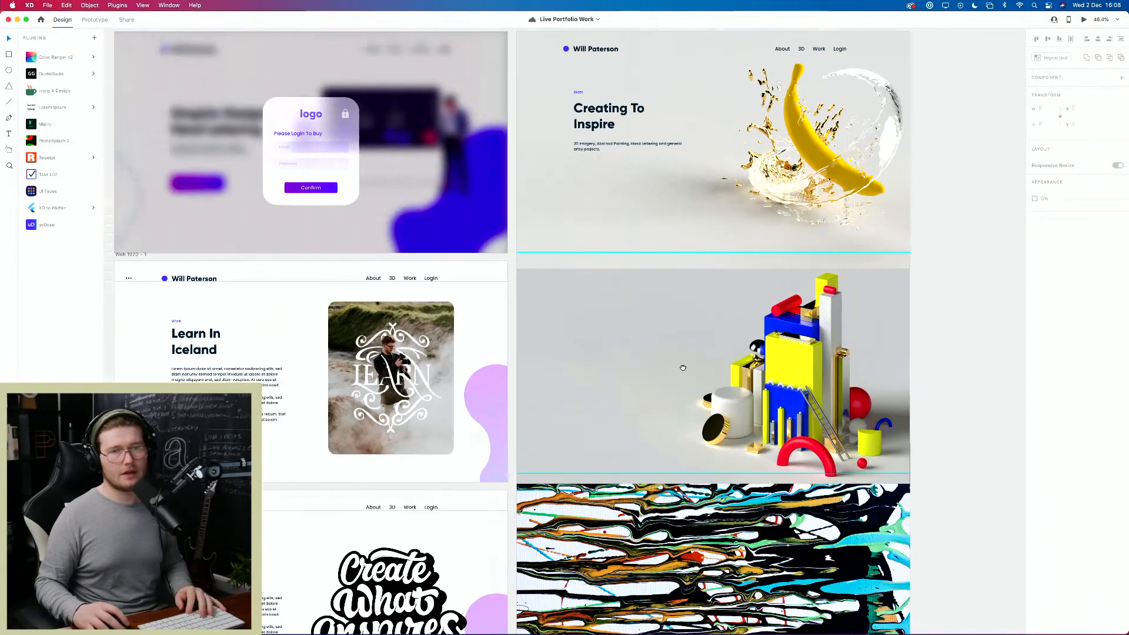
scroll(732, 370, "left", 10)
scroll(676, 329, "down", 6)
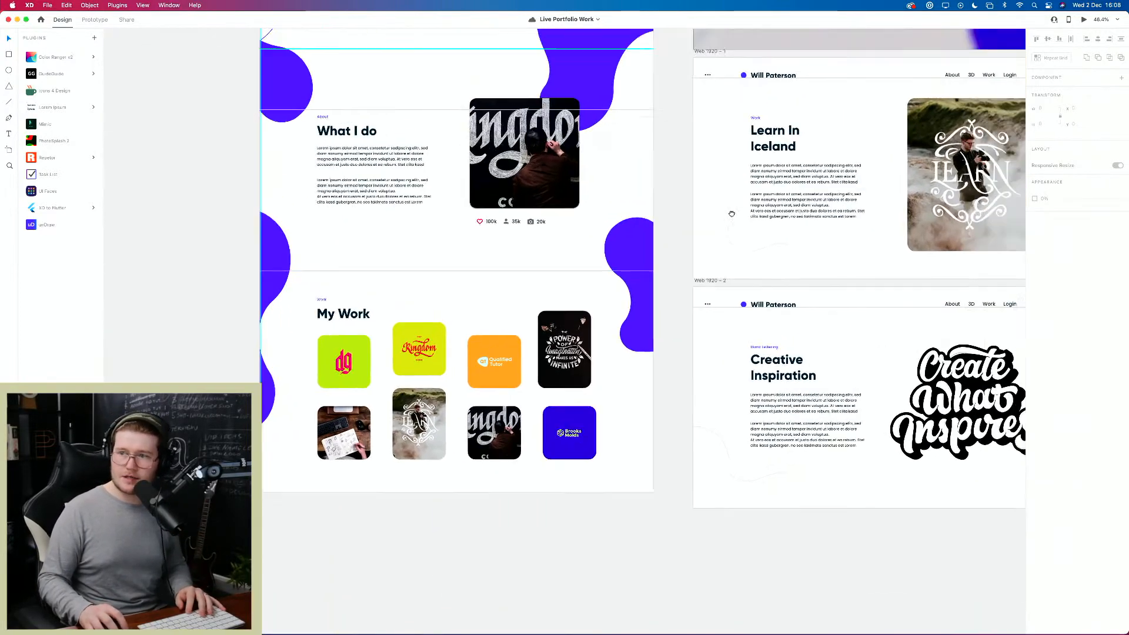
scroll(651, 305, "up", 3)
scroll(651, 304, "up", 5)
scroll(650, 305, "left", 5)
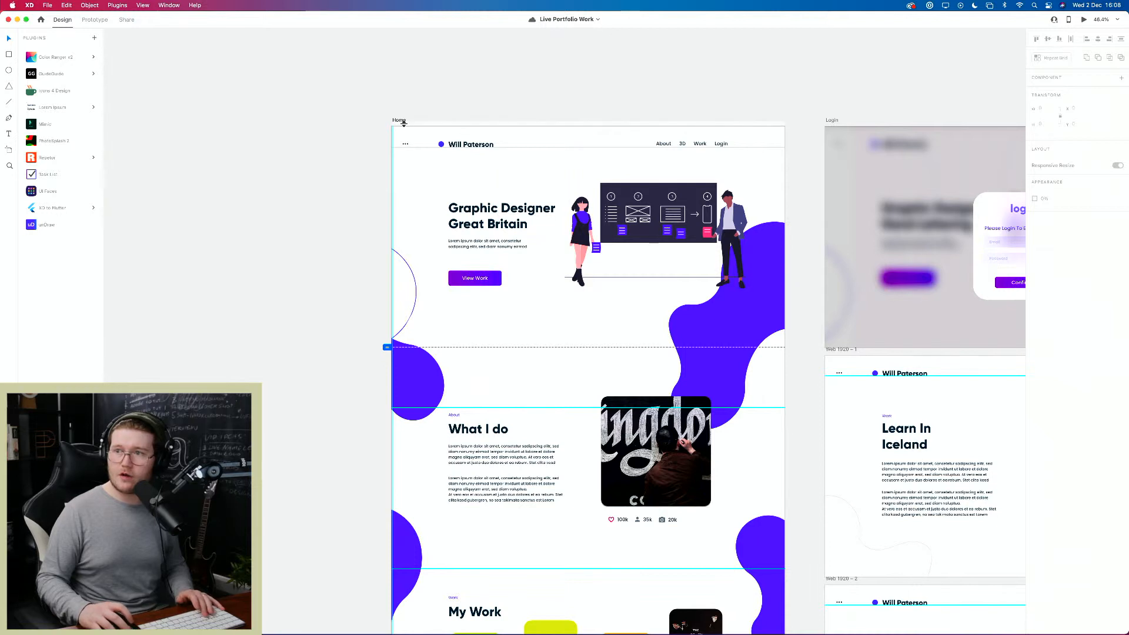
key("super+Return")
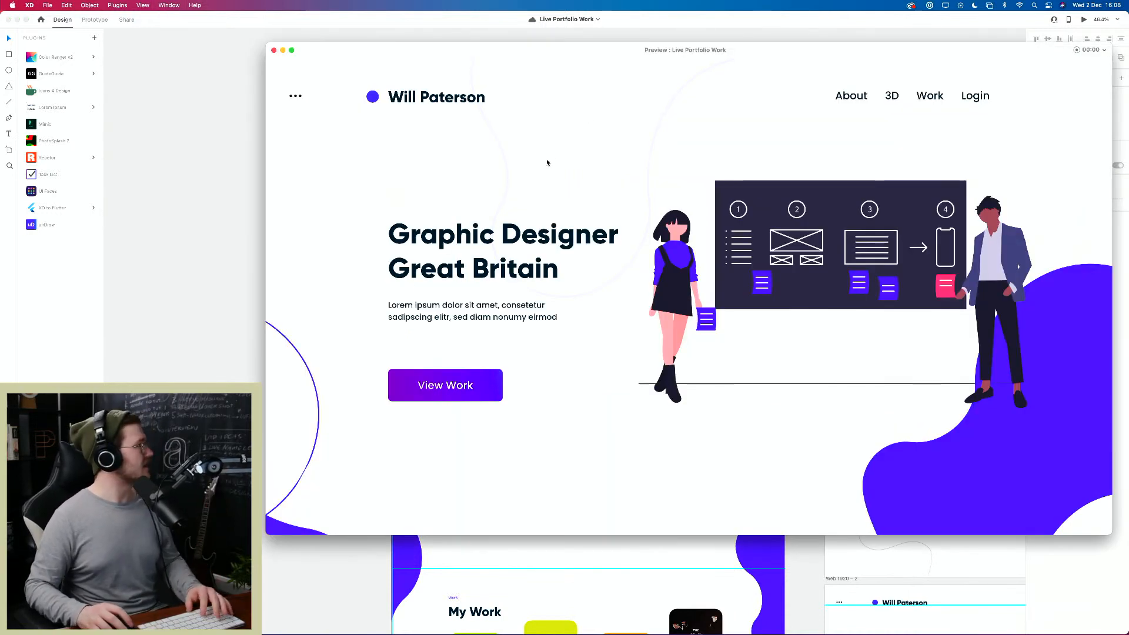
scroll(672, 214, "down", 5)
scroll(672, 214, "up", 4)
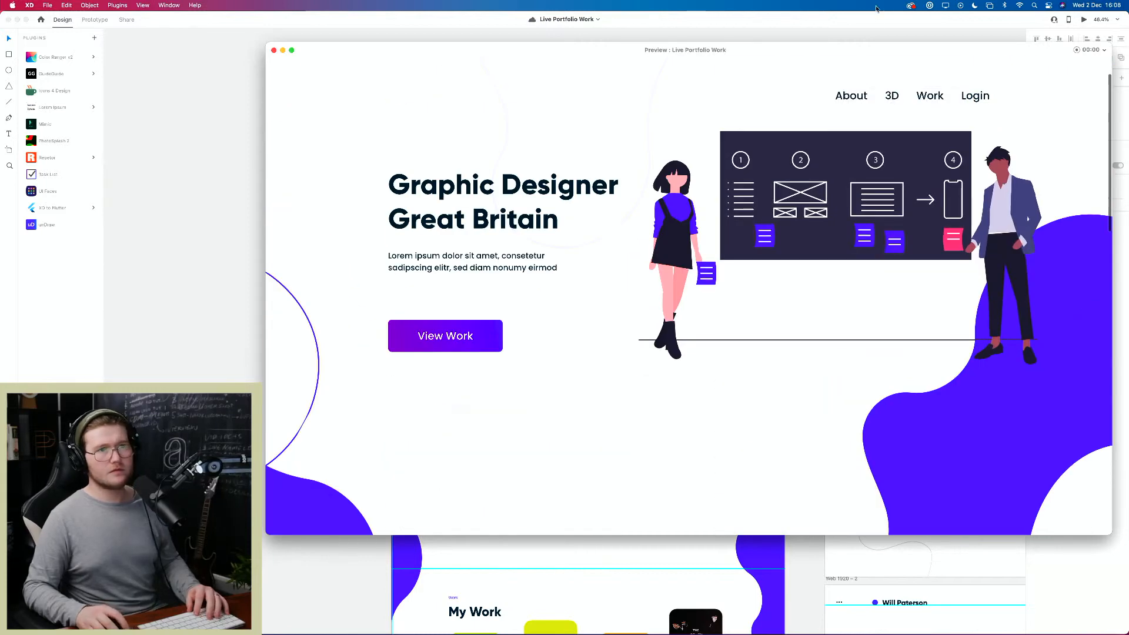
left_click_drag(877, 49, 767, 70)
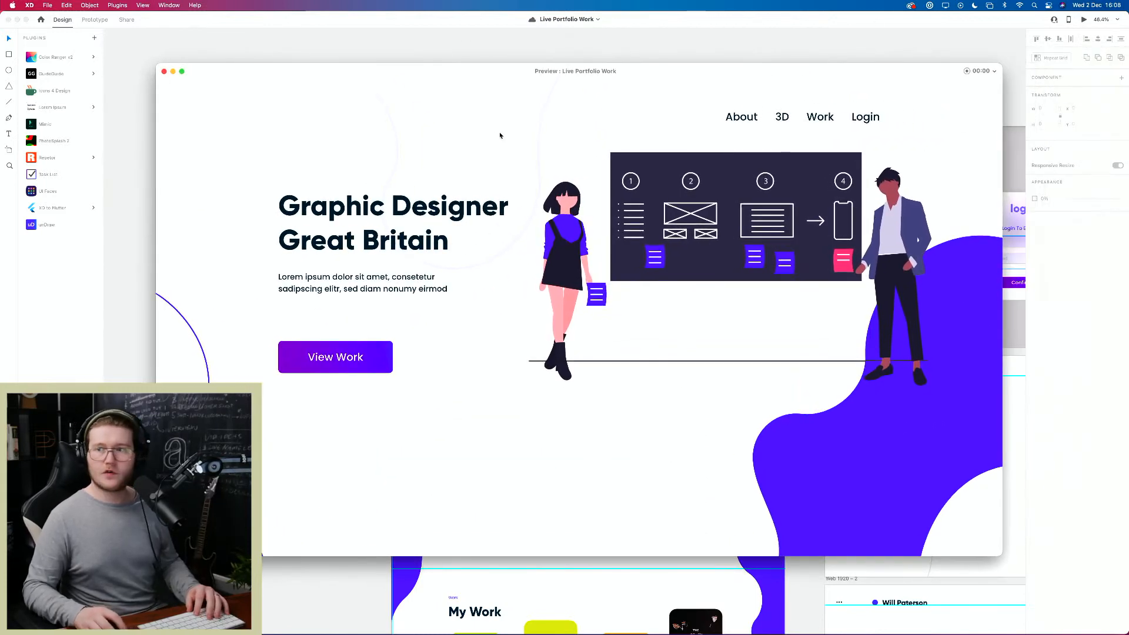
Step: Review Home's opening section in the preview, test the About link through to What I do, and close the preview
left_click_drag(645, 73, 801, 74)
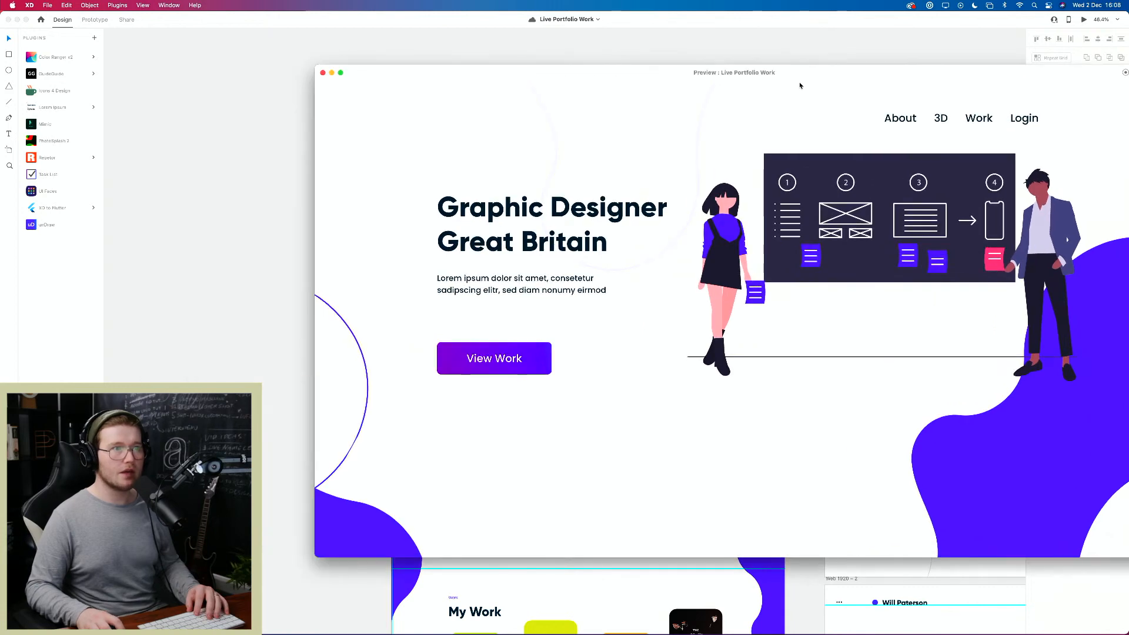
scroll(754, 307, "up", 1)
scroll(774, 468, "down", 5)
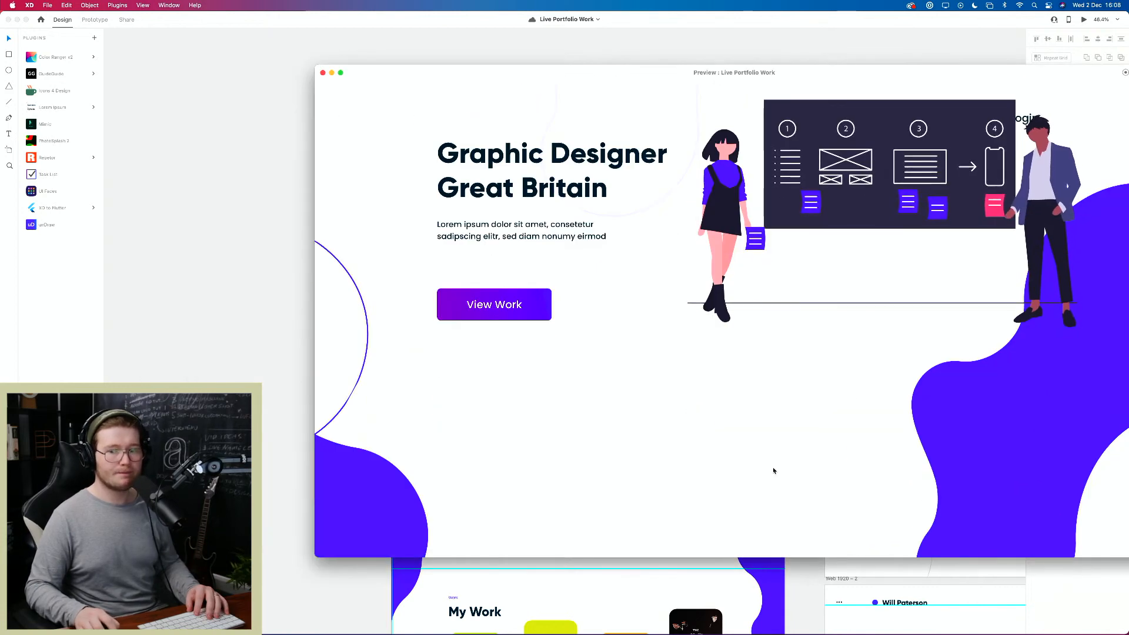
scroll(773, 469, "up", 5)
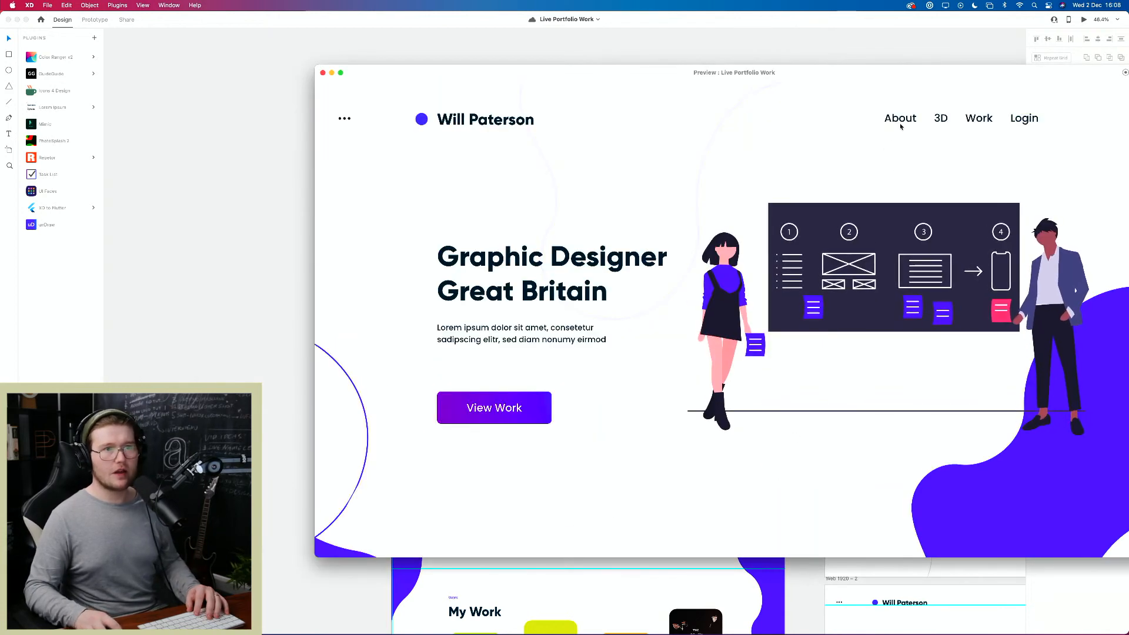
left_click(905, 120)
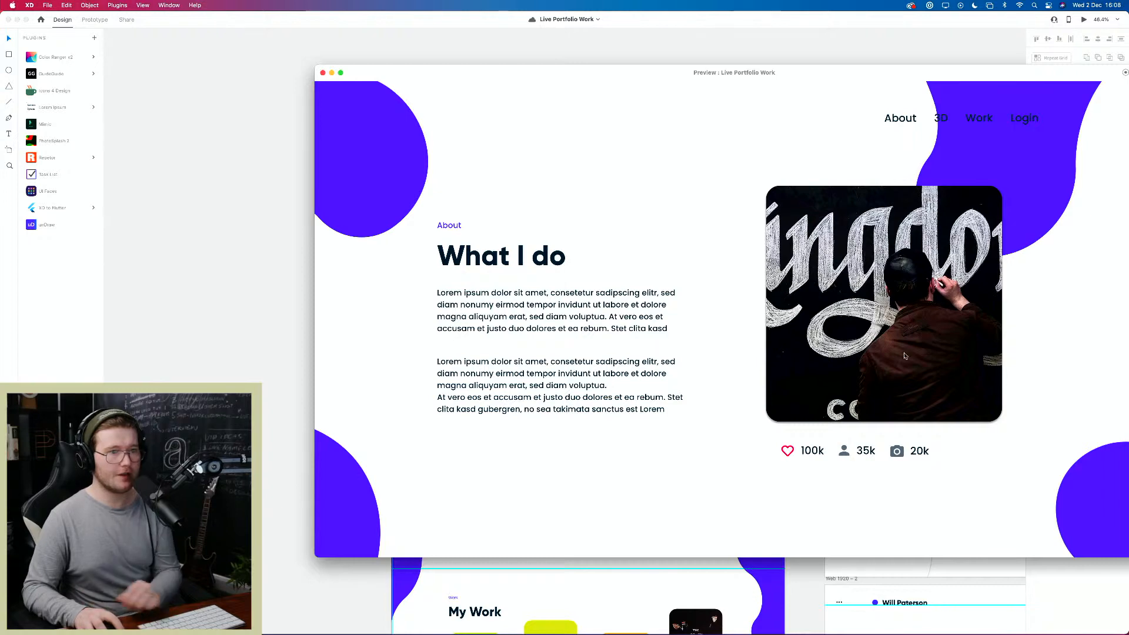
scroll(859, 341, "down", 1)
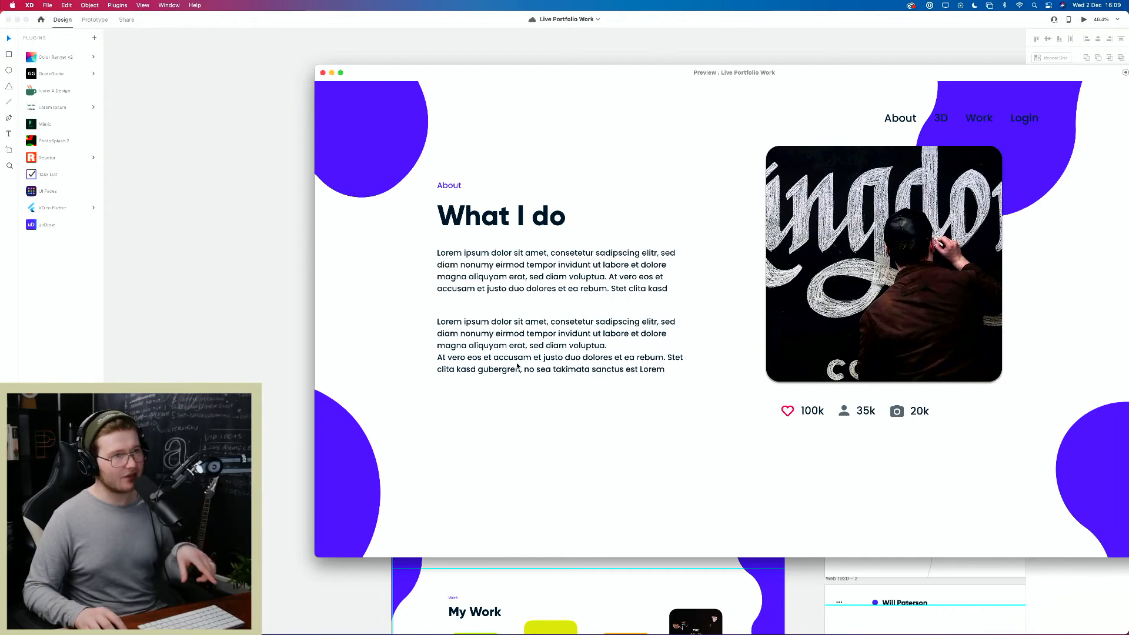
left_click(323, 72)
Step: Delete the solid purple blob at the left edge of Home's opening section and move the outlined blob down towards What I do
left_click(414, 376)
key("Delete")
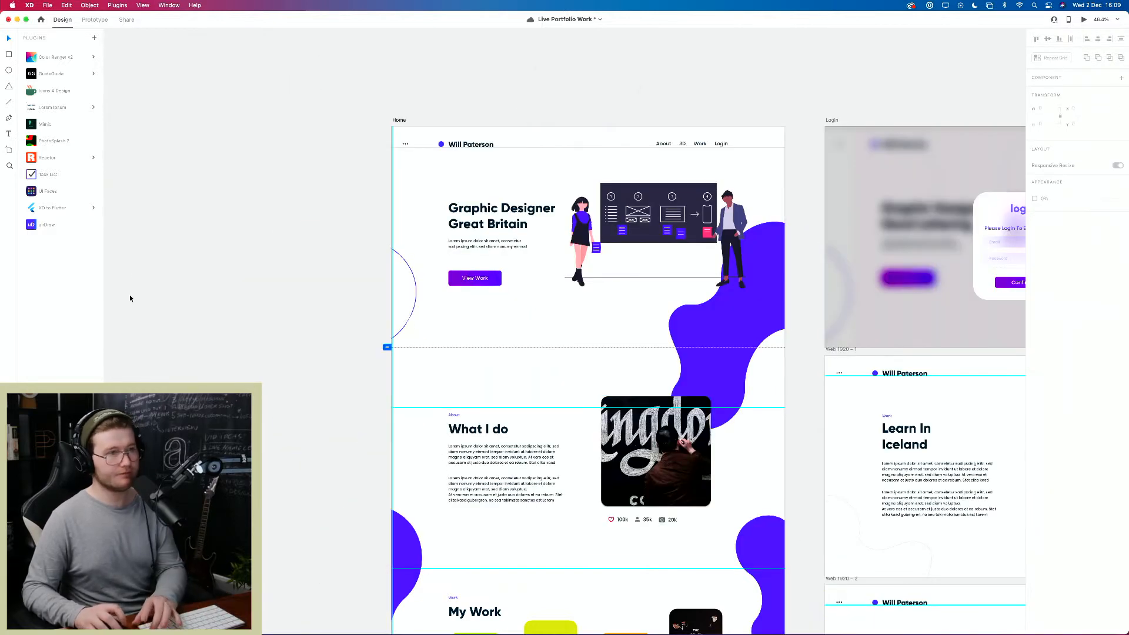
left_click_drag(408, 324, 442, 397)
left_click(305, 290)
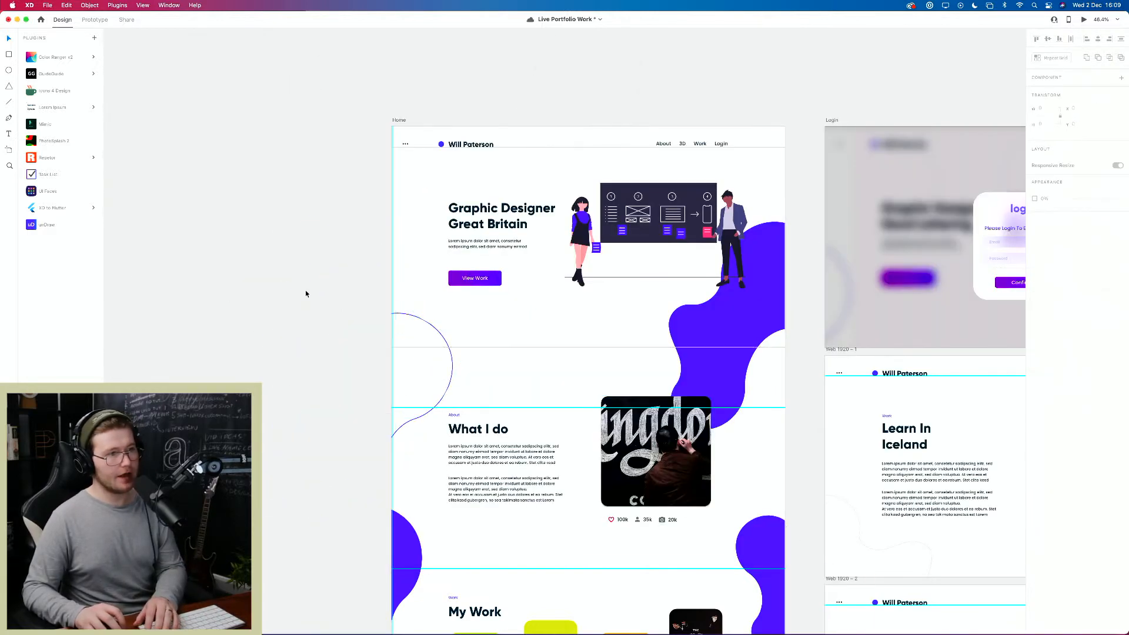
Step: Move the right-edge purple blob down beside the My Work grid and shift the left-edge purple blob further into the Home artboard
scroll(747, 457, "down", 5)
left_click_drag(770, 350, 776, 512)
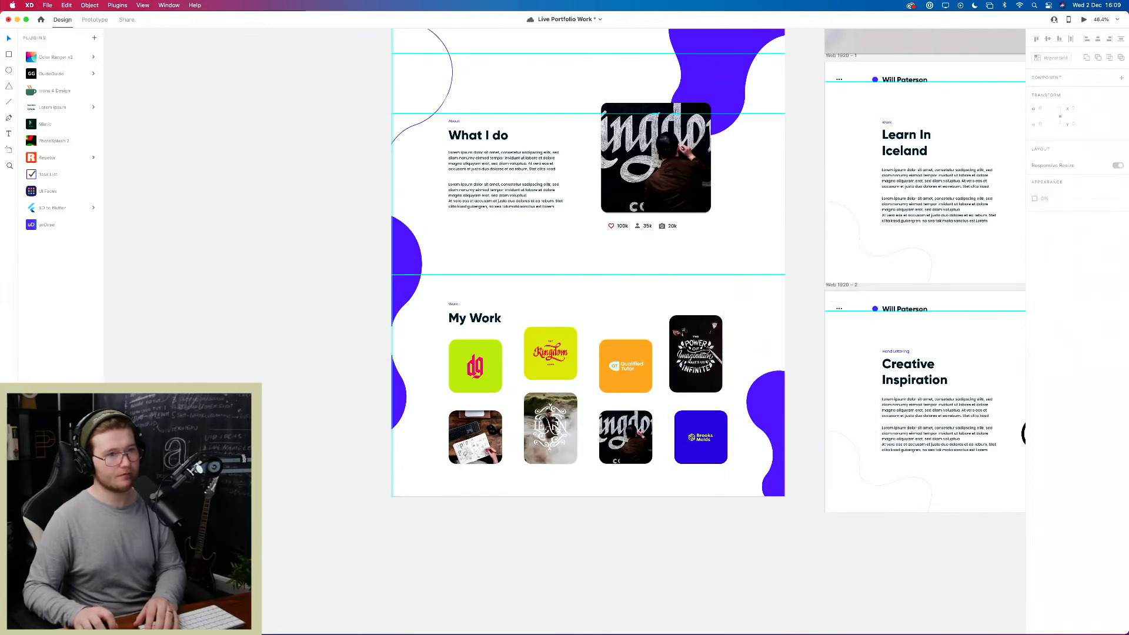
left_click(756, 386)
left_click(315, 310)
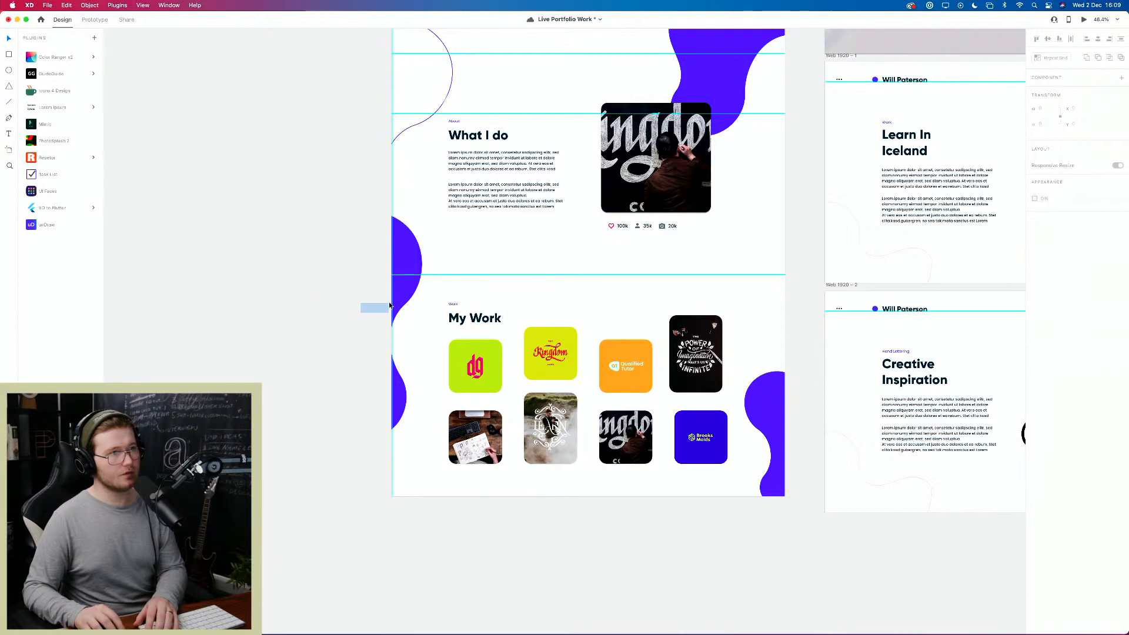
left_click_drag(389, 303, 422, 270)
left_click(318, 365)
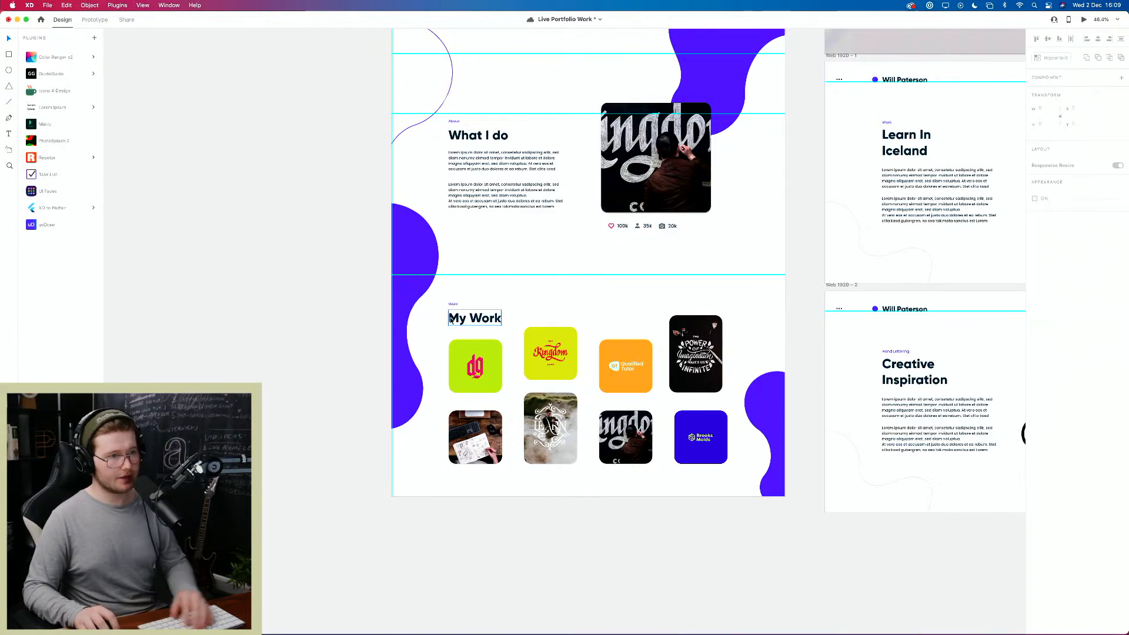
Step: Set the opacity of both purple blobs flanking the My Work section to 27%
left_click(427, 292)
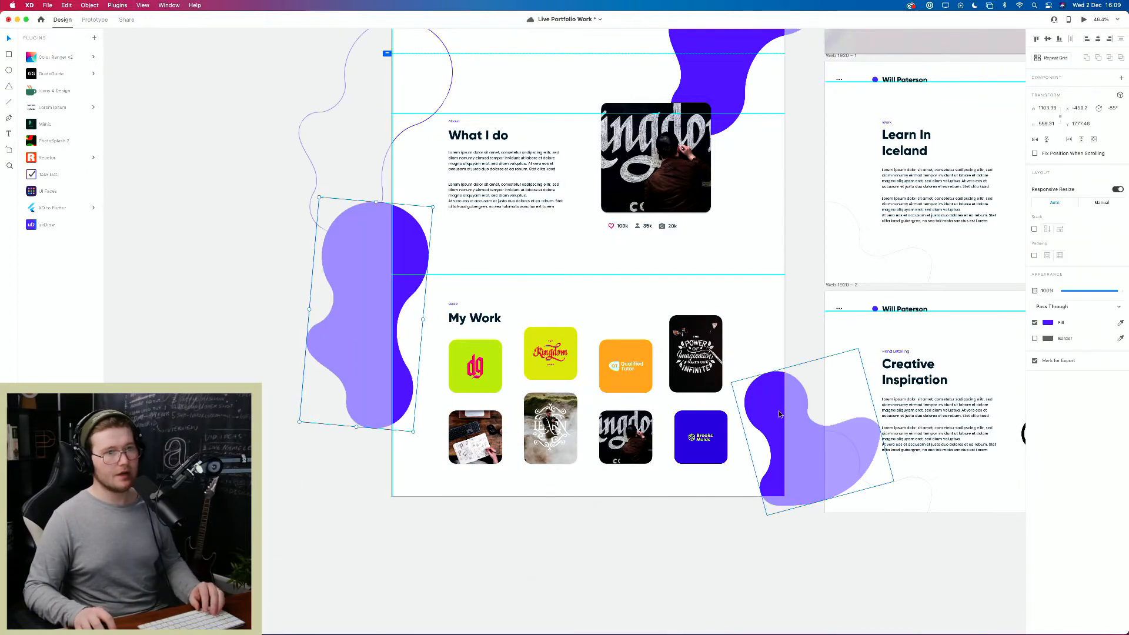
left_click(782, 435, "shift")
left_click_drag(1117, 290, 1075, 293)
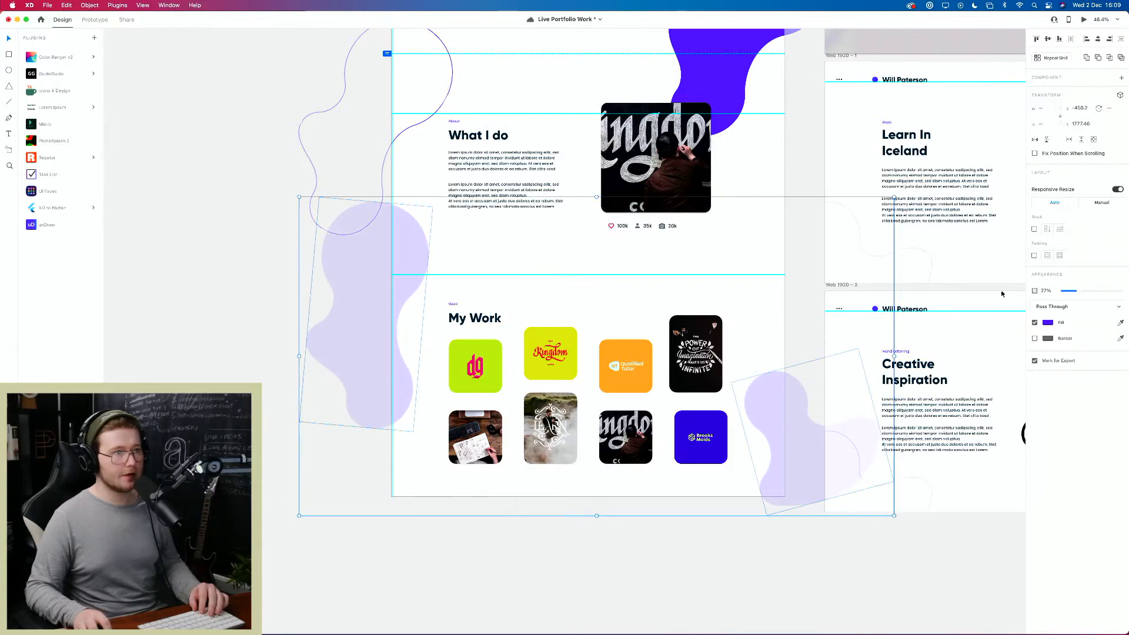
left_click(283, 333)
Step: Rotate the large purple blob in Home's opening section to -55° and set its opacity to 27%
scroll(340, 299, "up", 5)
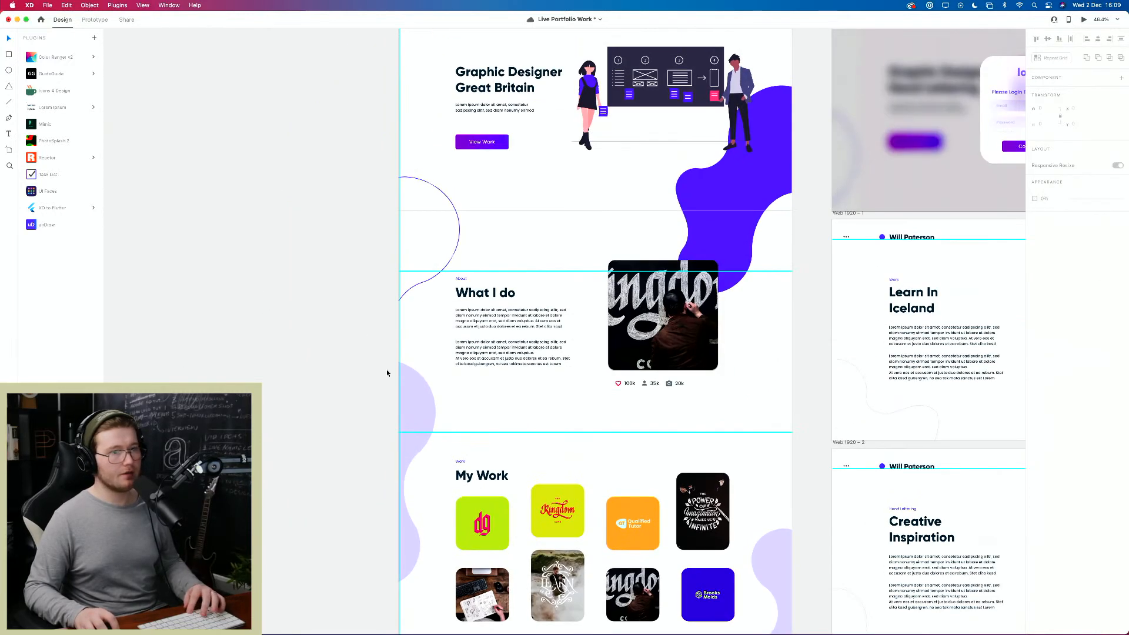
left_click(425, 412)
left_click(733, 232, "shift")
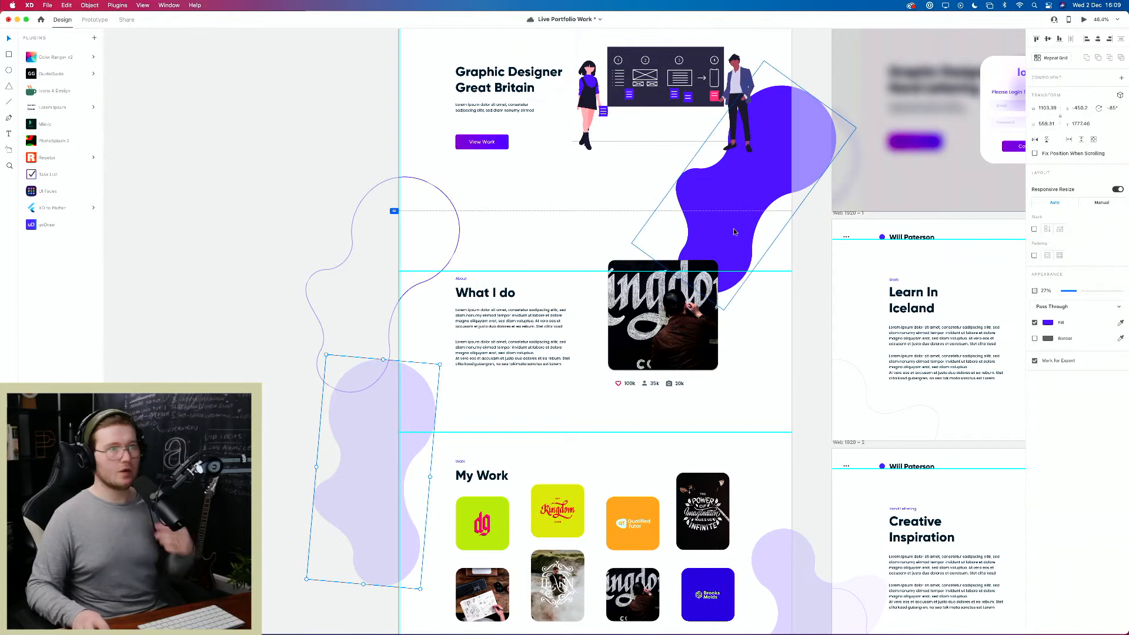
left_click(733, 231)
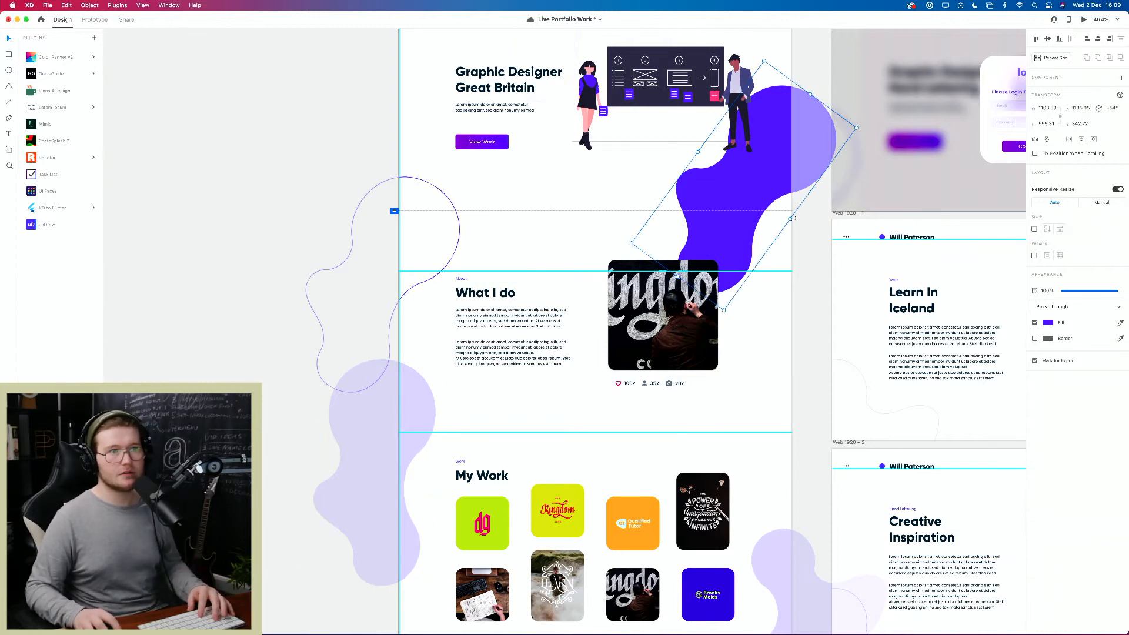
left_click_drag(793, 219, 792, 216)
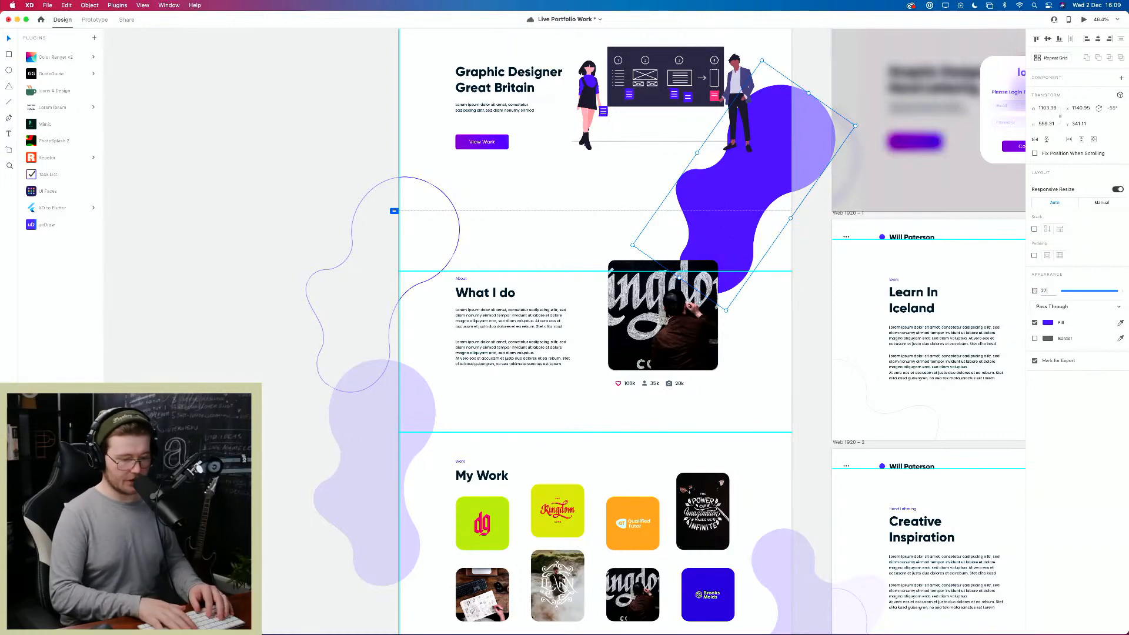
type("0")
key("Return")
left_click(307, 193)
left_click_drag(441, 129, 356, 243)
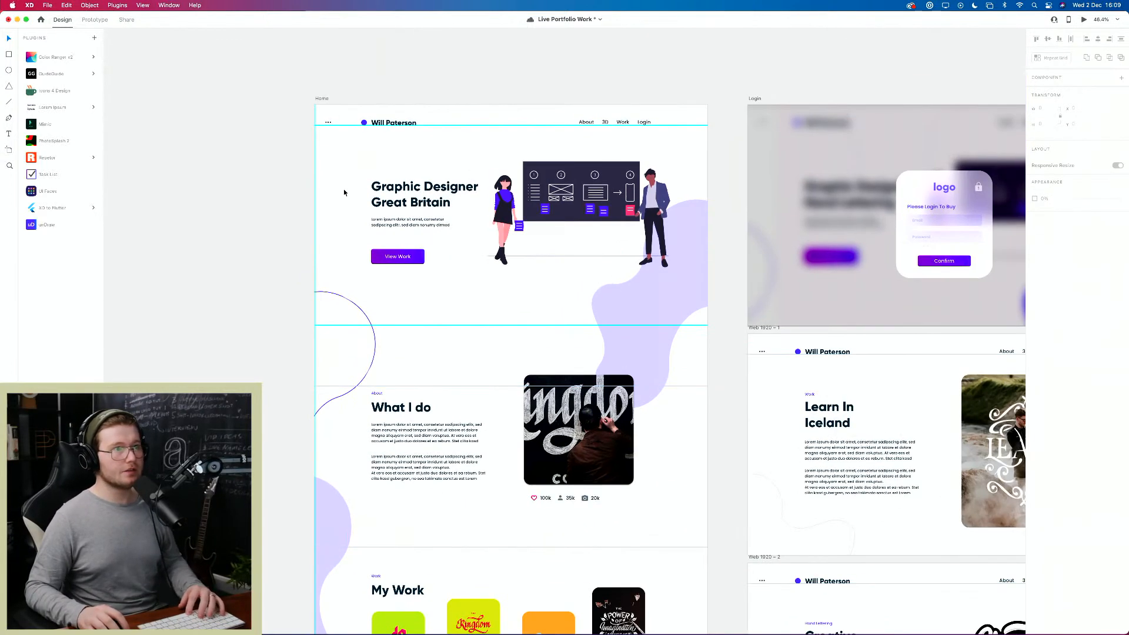
Step: Check Home in the preview, then unlock and rotate the faint outlined blob so its curve runs across the top of the opening section
key("super+Return")
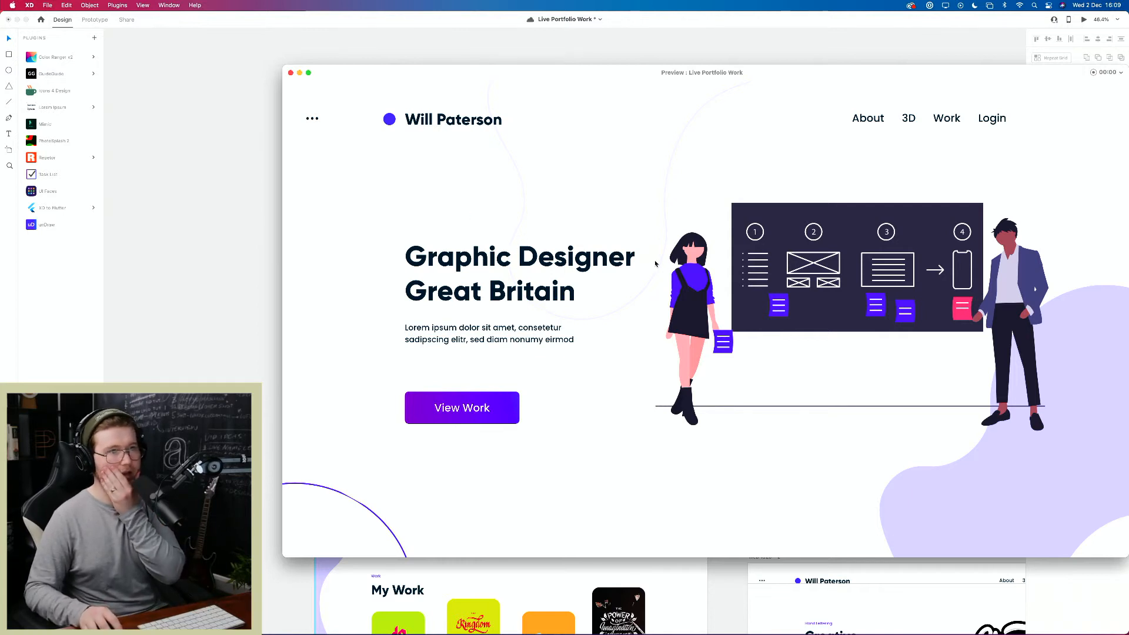
left_click(291, 72)
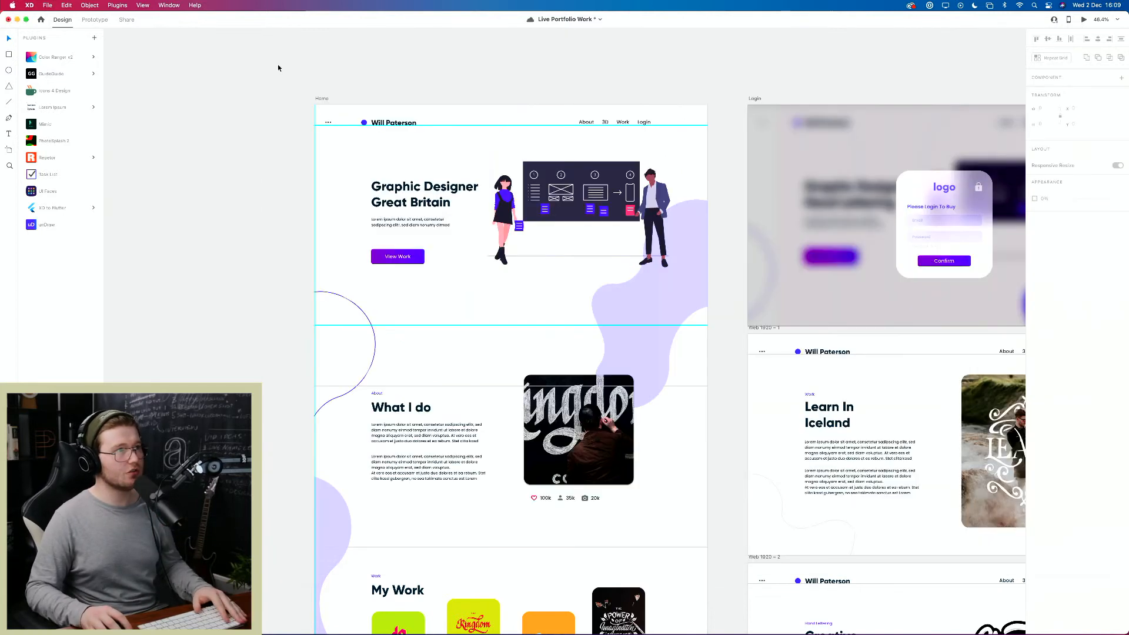
left_click(495, 152)
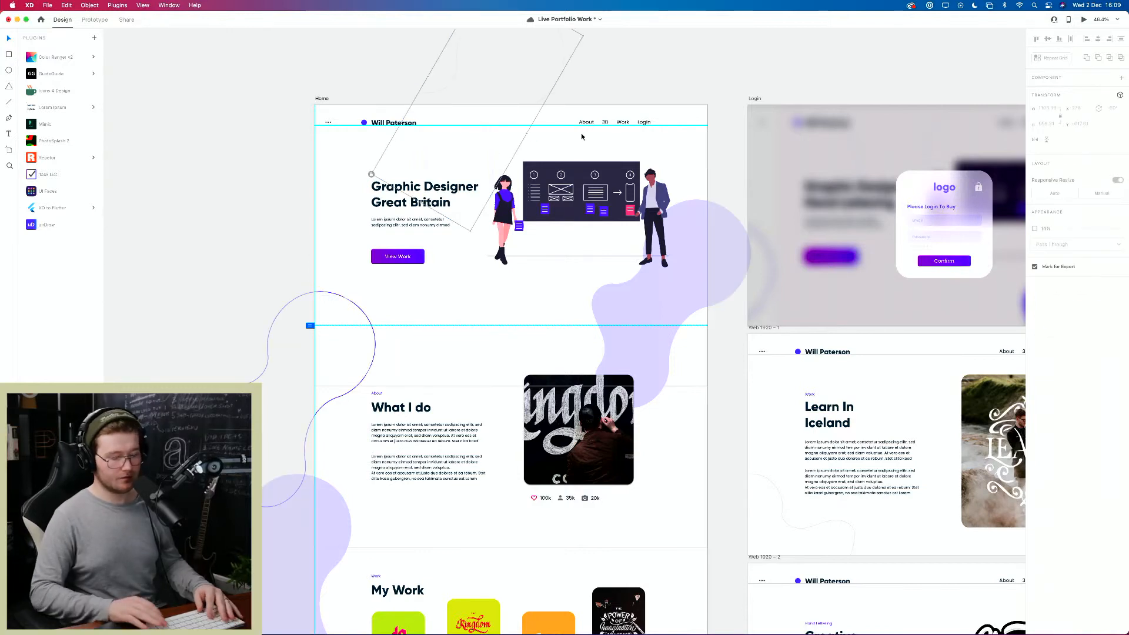
left_click(594, 79)
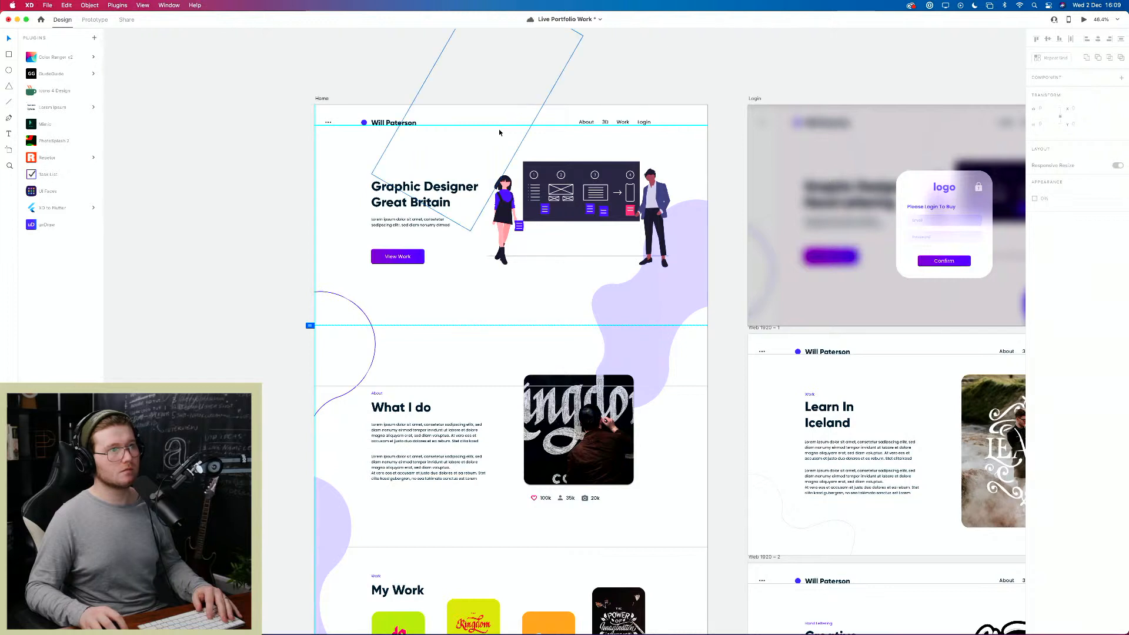
left_click_drag(499, 130, 524, 108)
left_click(557, 60)
left_click(508, 115)
left_click(703, 83)
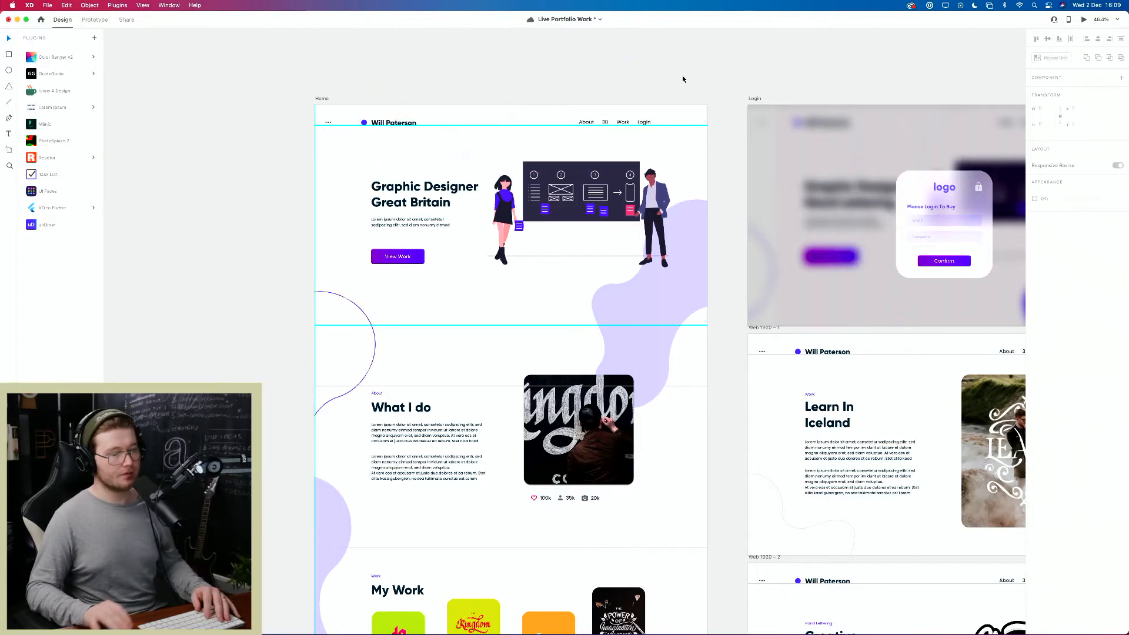
Step: Preview Home again and test the View Work button, the Learn project tile, the site logo and the 3D link
key("super+Return")
left_click_drag(688, 76, 570, 81)
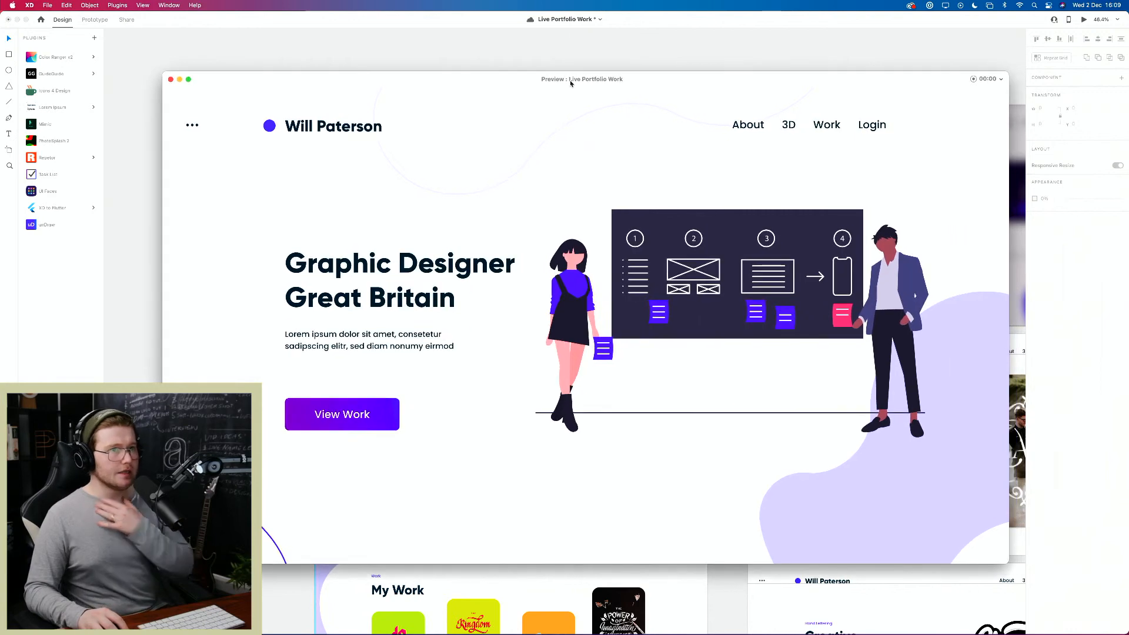
left_click(340, 417)
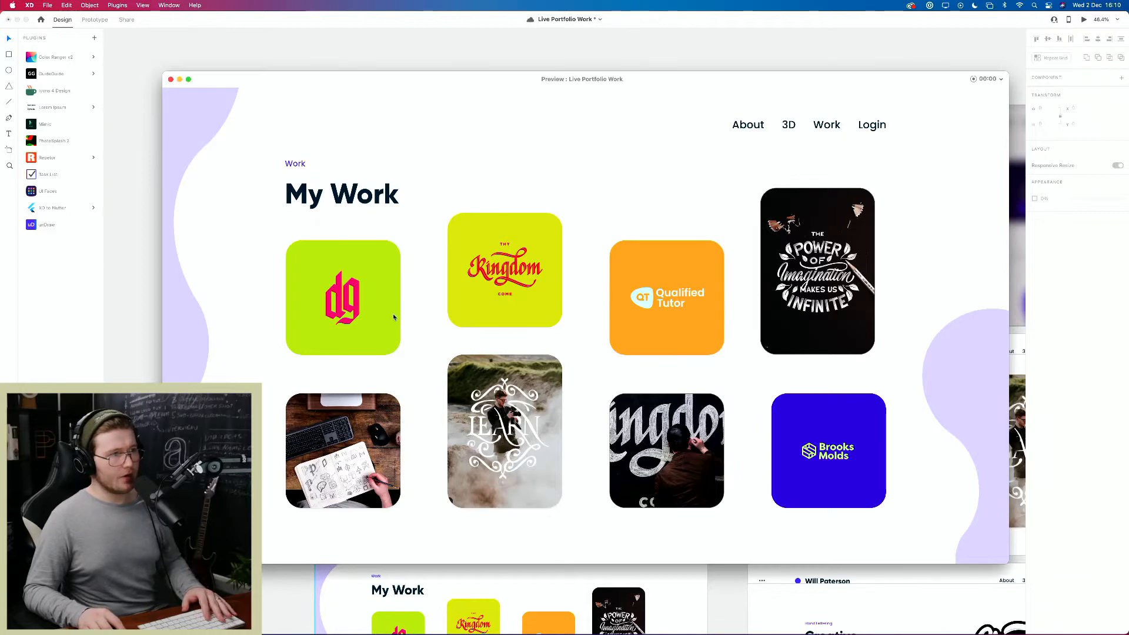
left_click(505, 430)
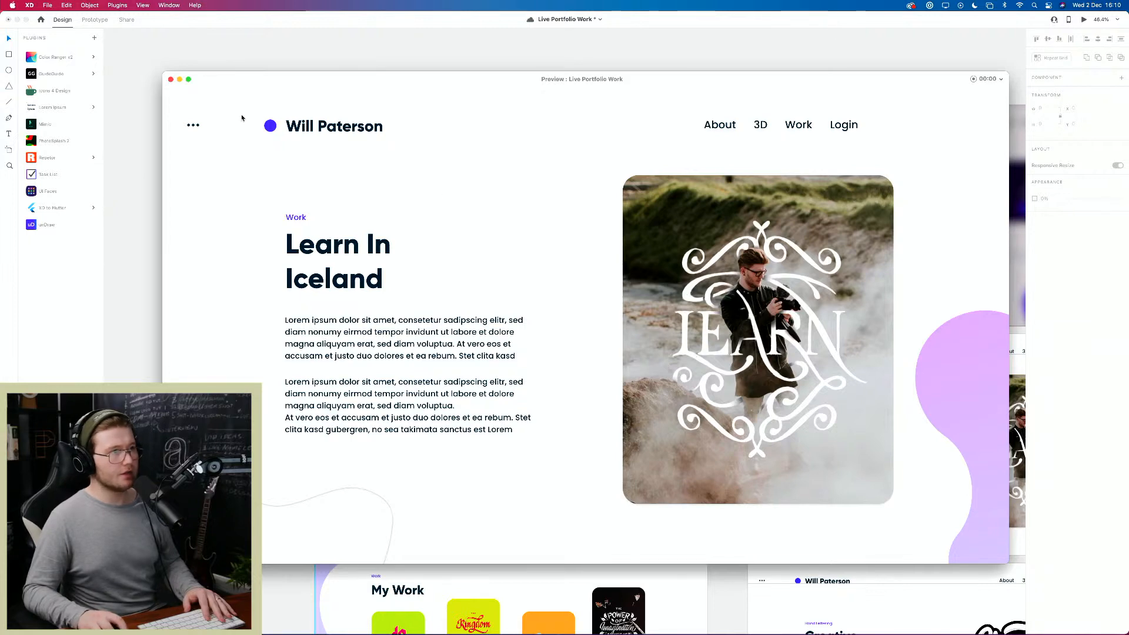
left_click(321, 127)
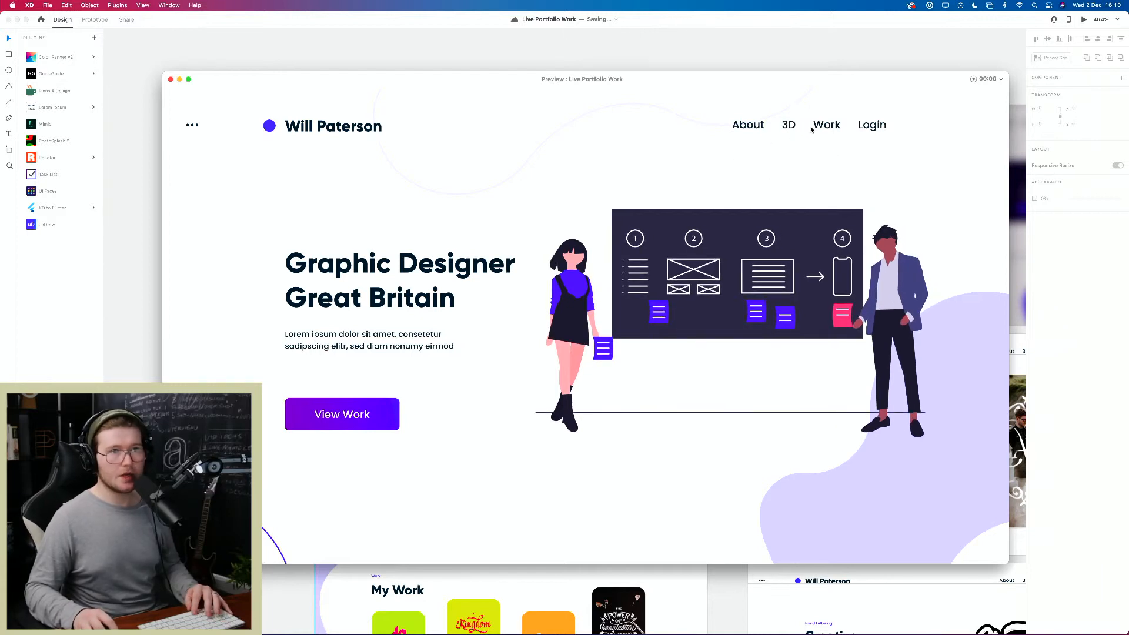
left_click(788, 125)
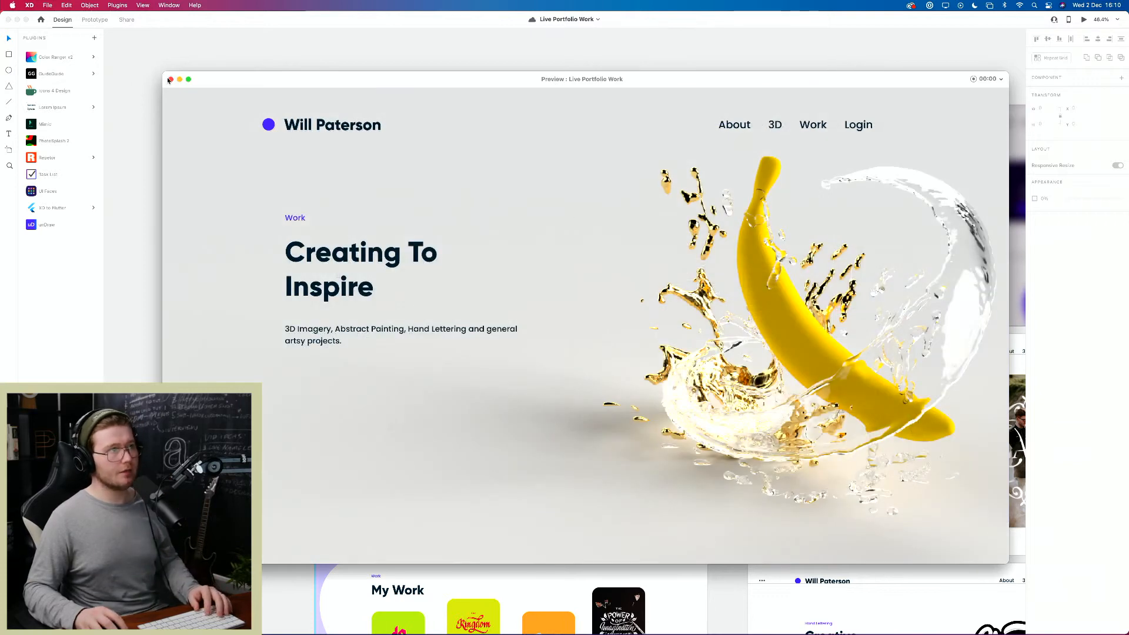
left_click(169, 79)
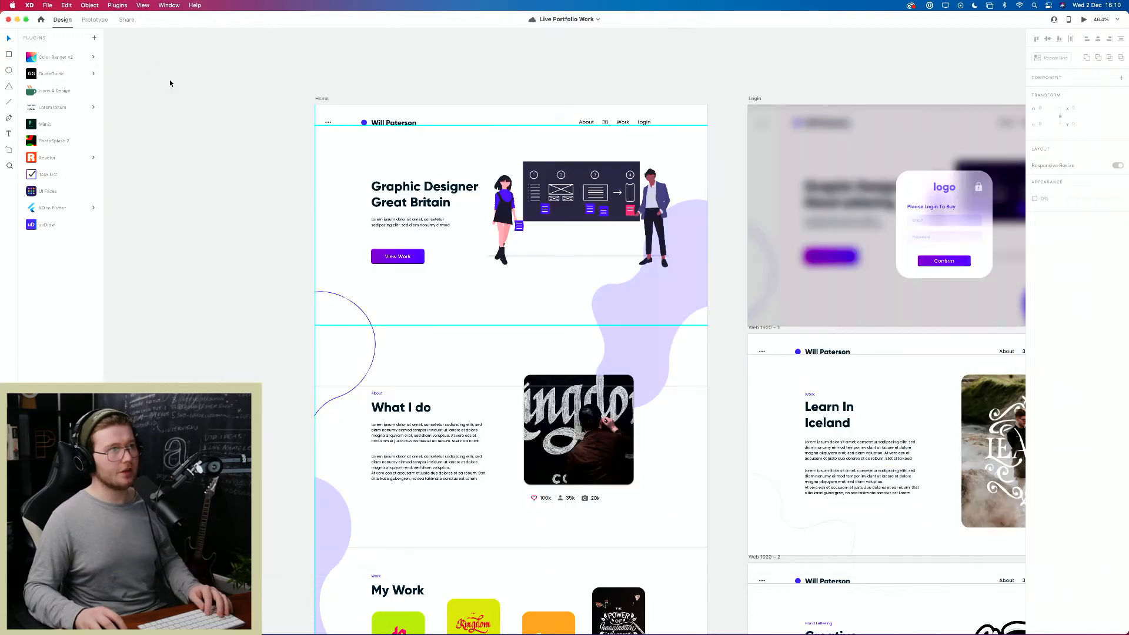
Step: In Prototype mode, set Home's 3D link to Auto-Animate to the 3D Page with Ease In-Out easing
key("ctrl+Tab")
left_click(594, 121)
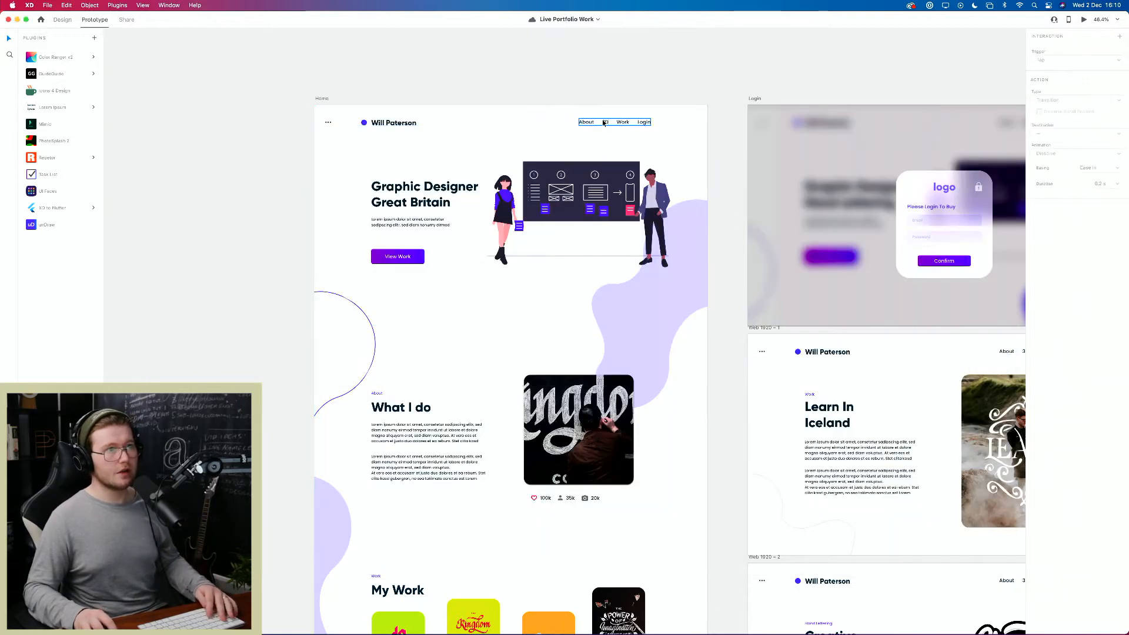
scroll(597, 127, "up", 5)
scroll(600, 133, "up", 1)
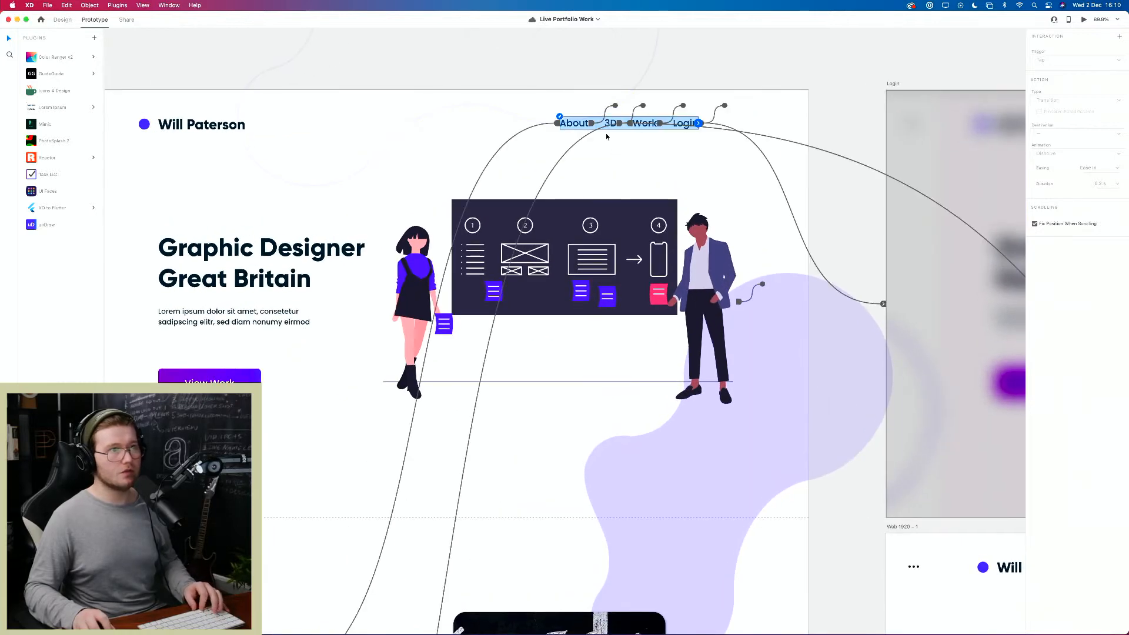
left_click_drag(605, 135, 418, 212)
double_click(449, 198)
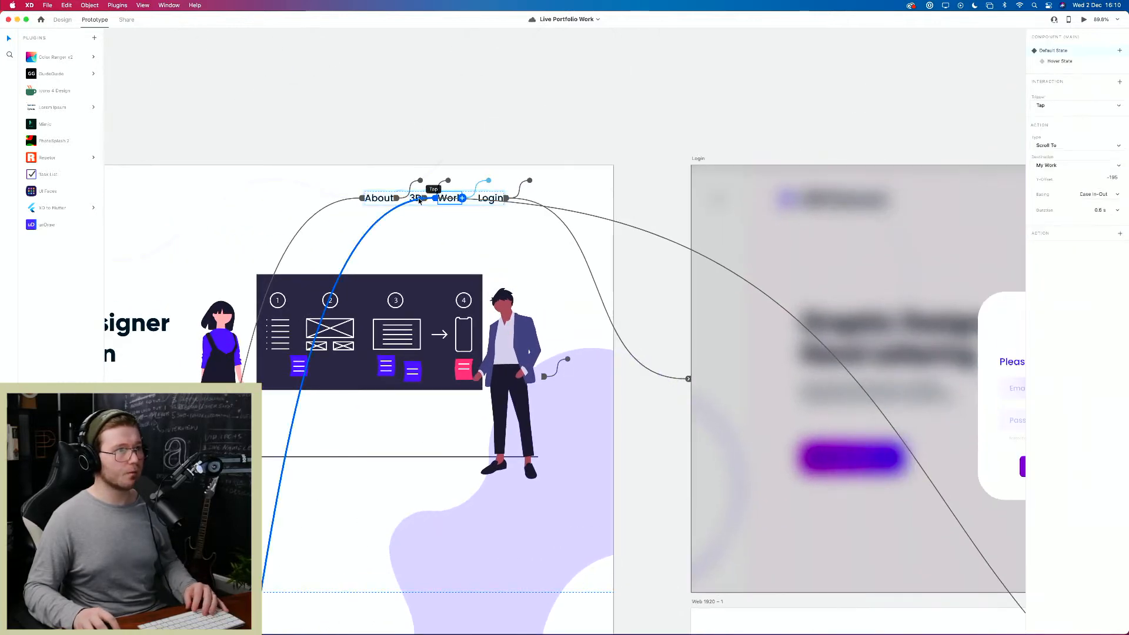
left_click(416, 198)
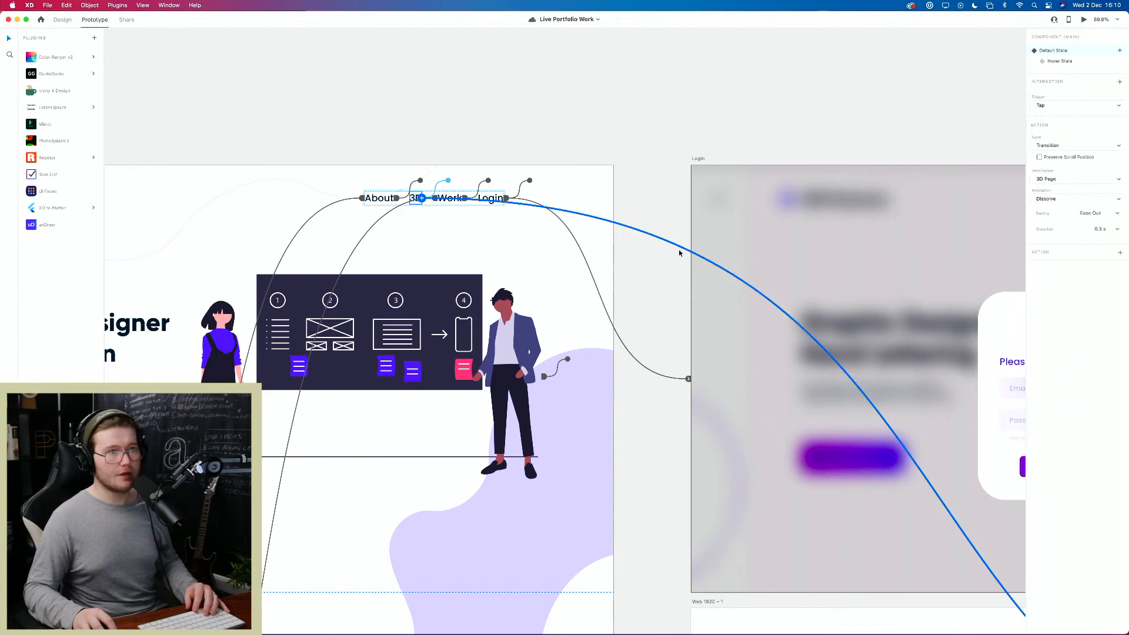
left_click(1064, 200)
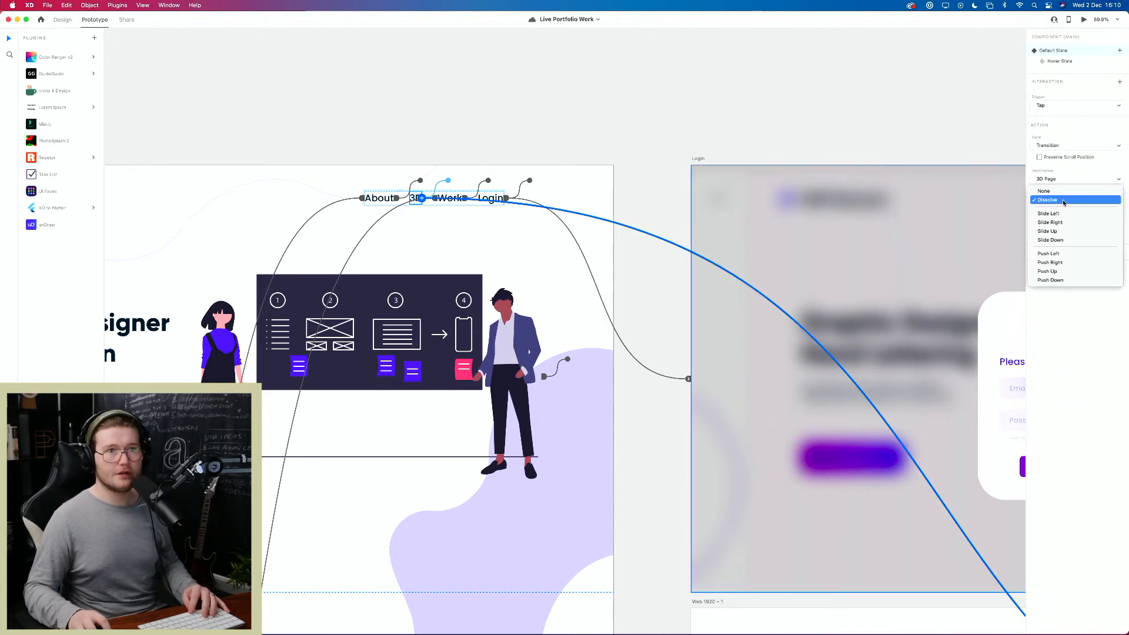
left_click(1066, 200)
left_click(1070, 146)
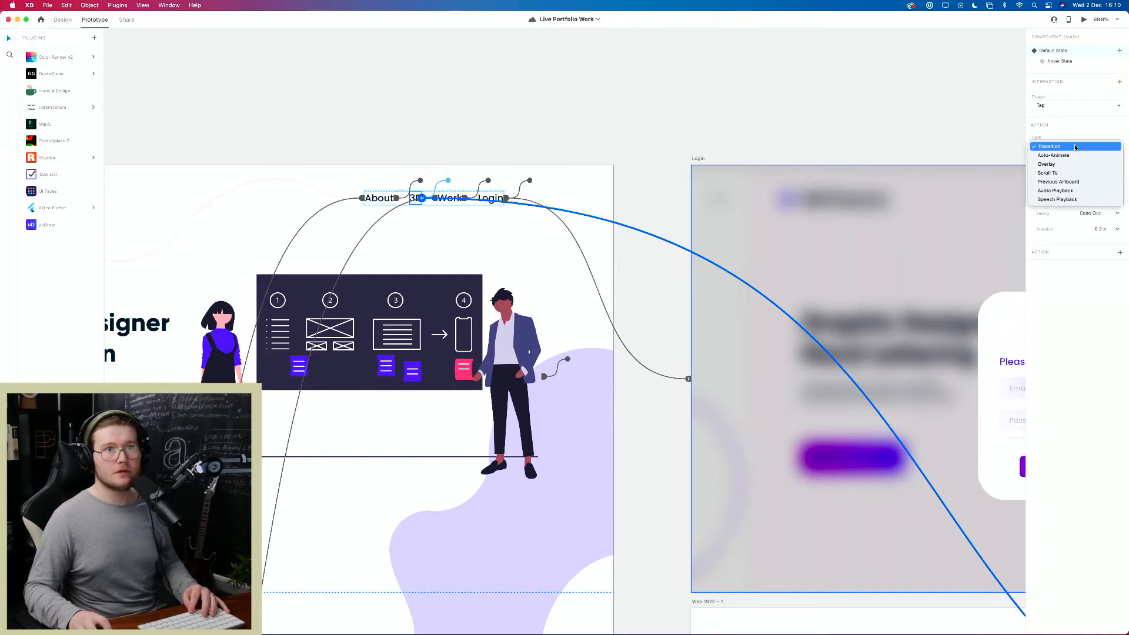
left_click(1071, 156)
left_click(1049, 145)
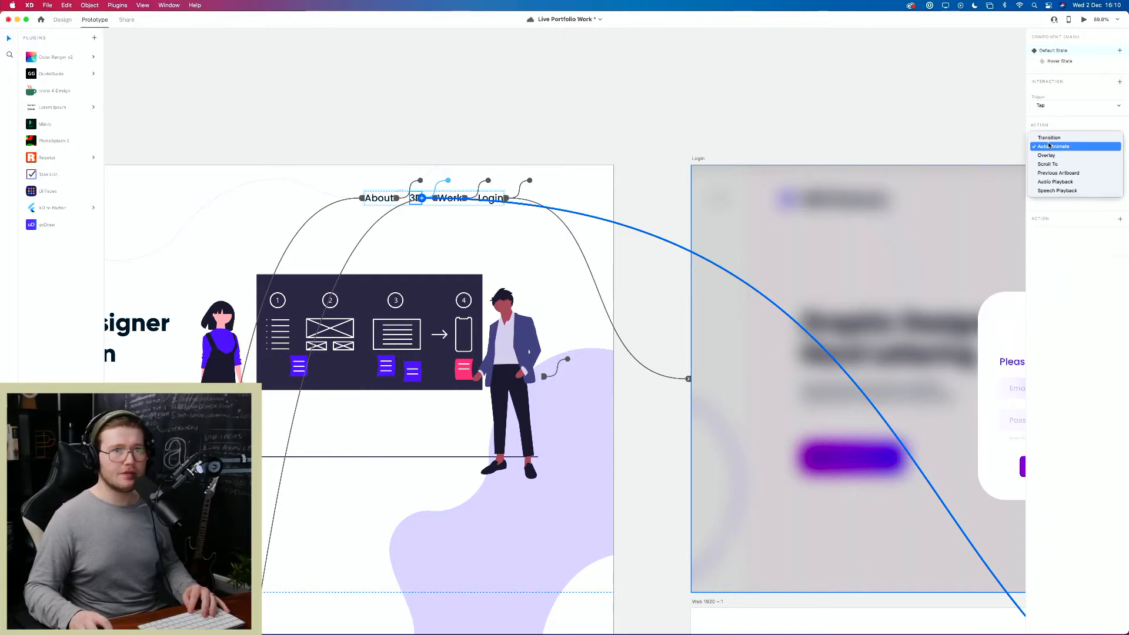
left_click(1049, 145)
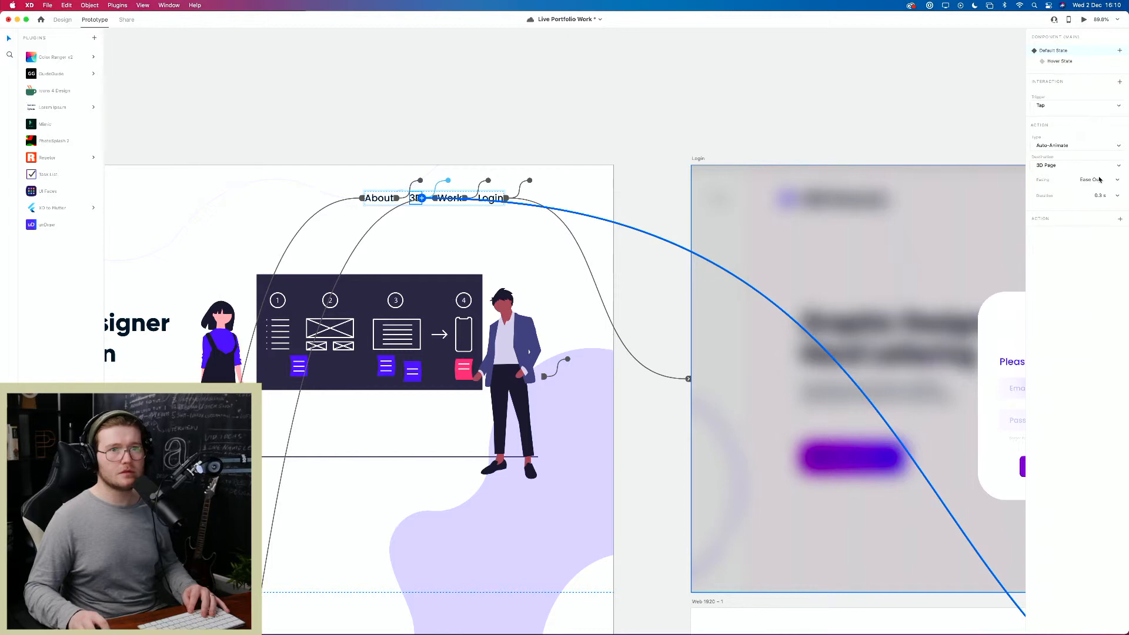
left_click(1117, 182)
left_click(1102, 213)
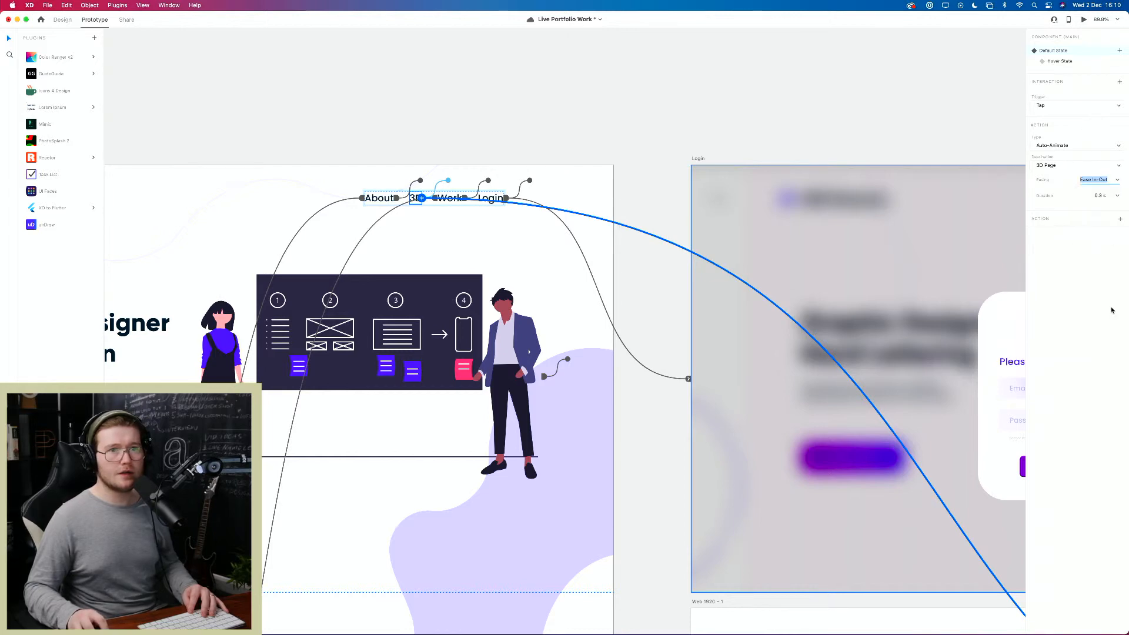
Step: Preview Home and test the 3D link twice, returning through the site logo in between
key("super+Return")
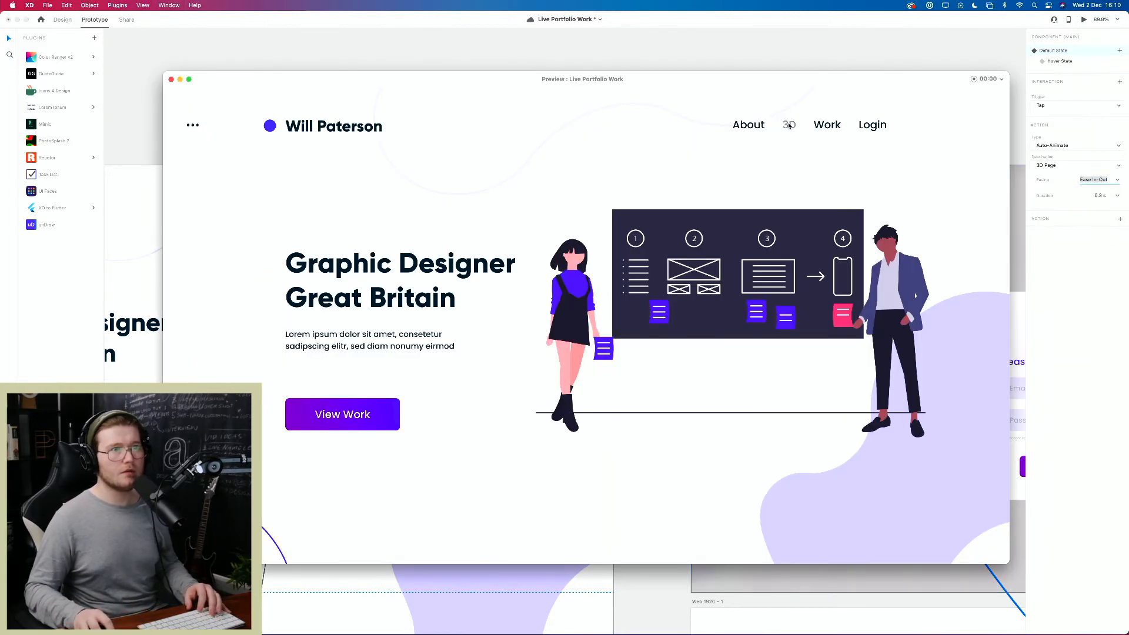
left_click(788, 125)
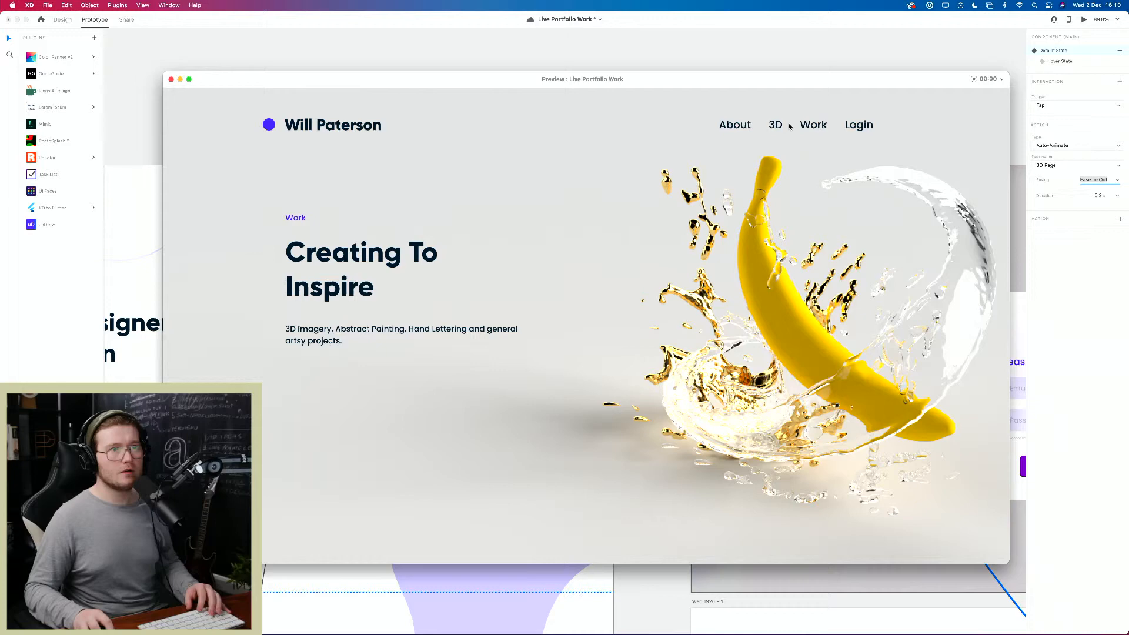
left_click(329, 134)
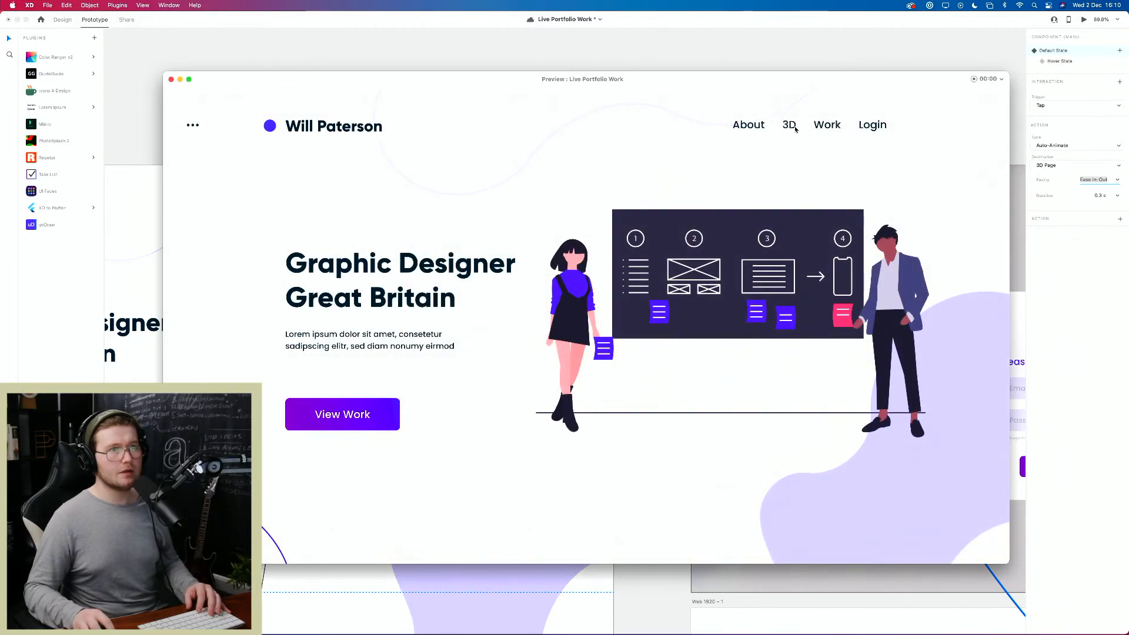
left_click(790, 127)
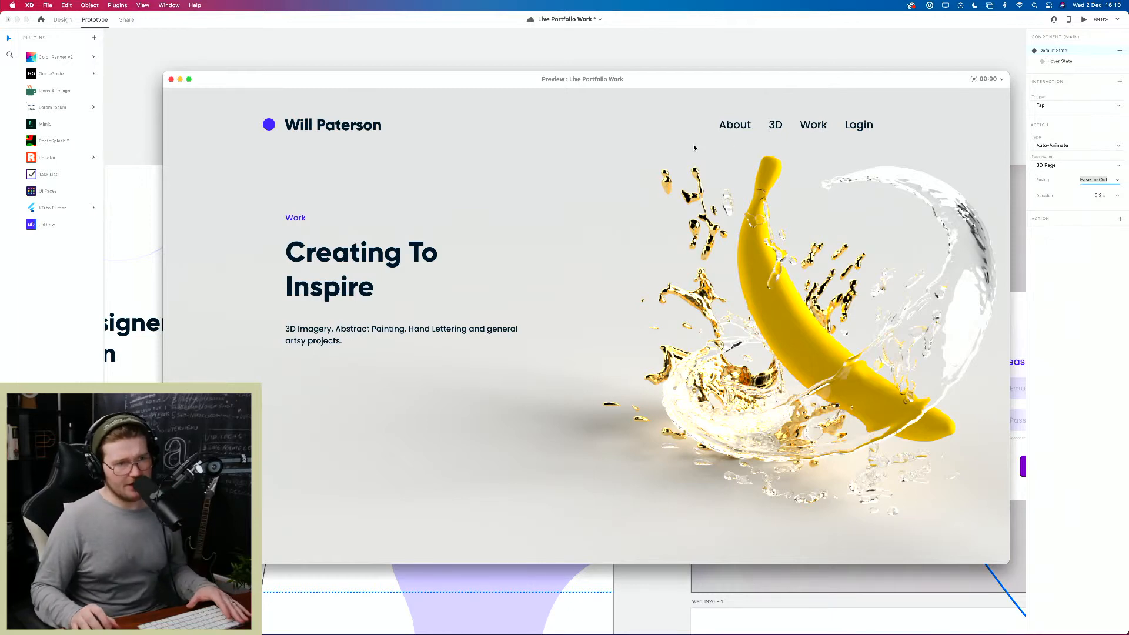
left_click(171, 80)
Step: Return to Design mode and preview the 3D Page, looking through its banana and colourful tower sections
key("super+1")
scroll(390, 243, "down", 5)
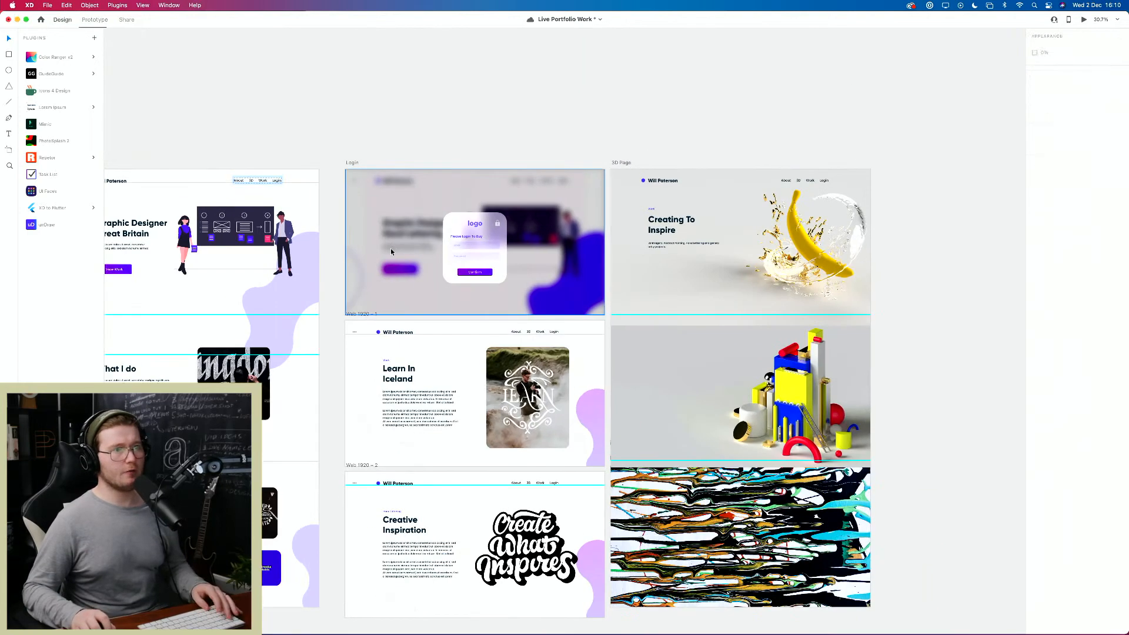
scroll(391, 248, "up", 5)
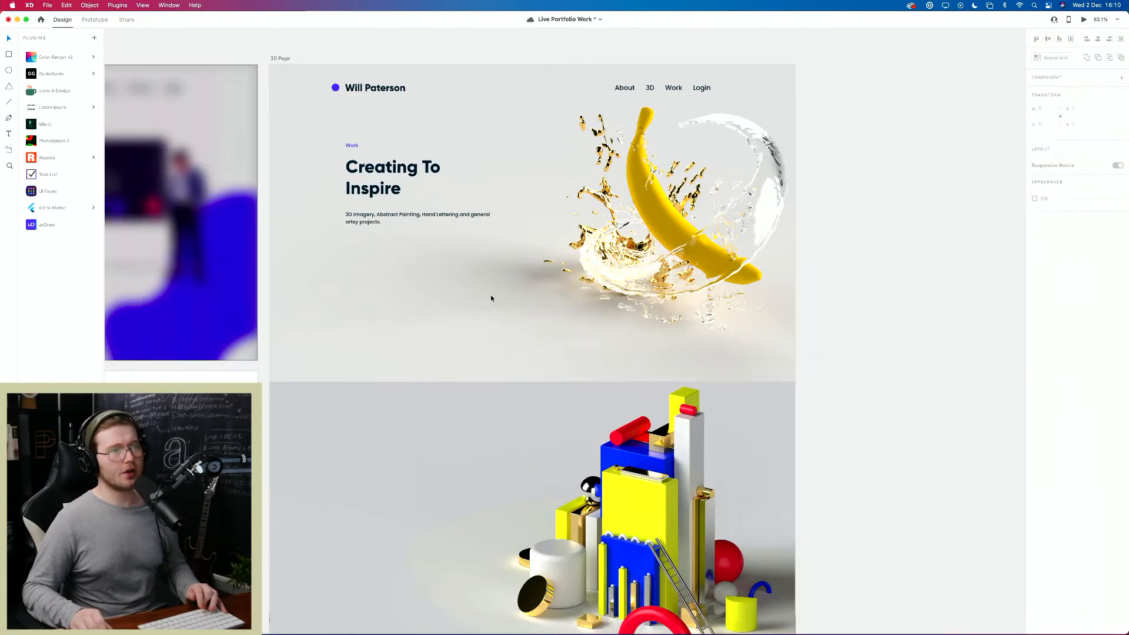
left_click(422, 222)
key("super+Return")
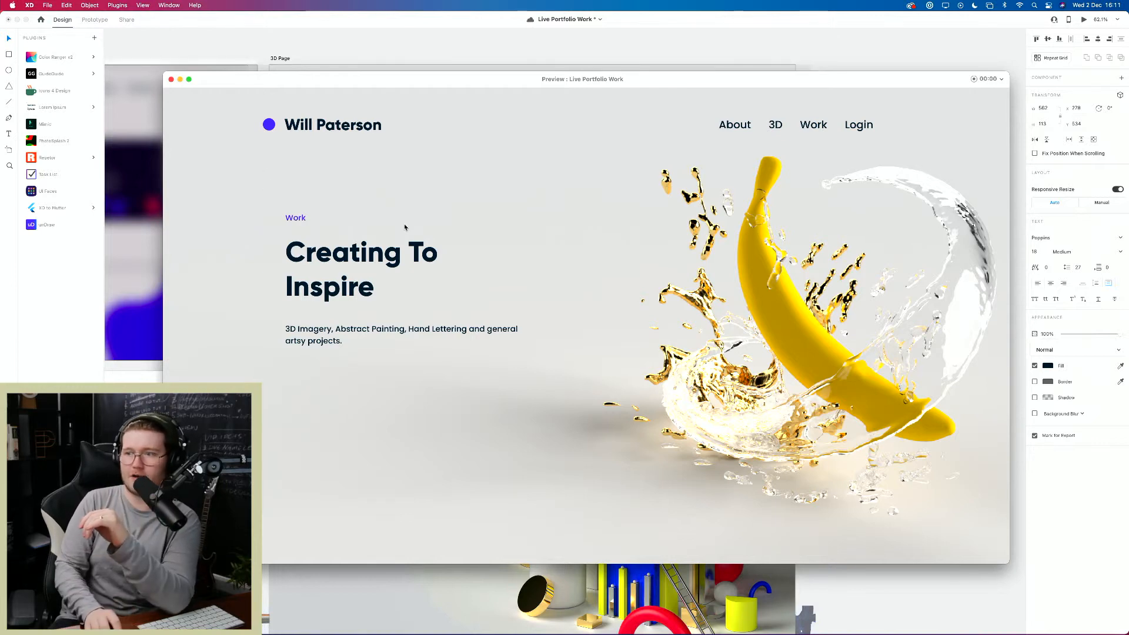
scroll(676, 341, "down", 10)
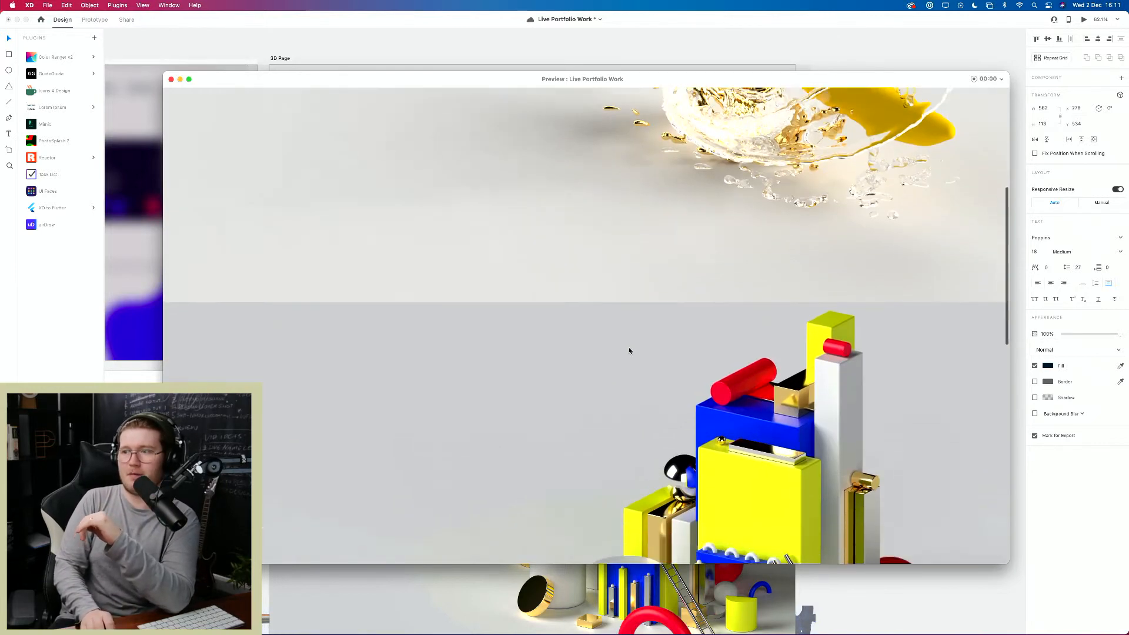
scroll(583, 355, "up", 3)
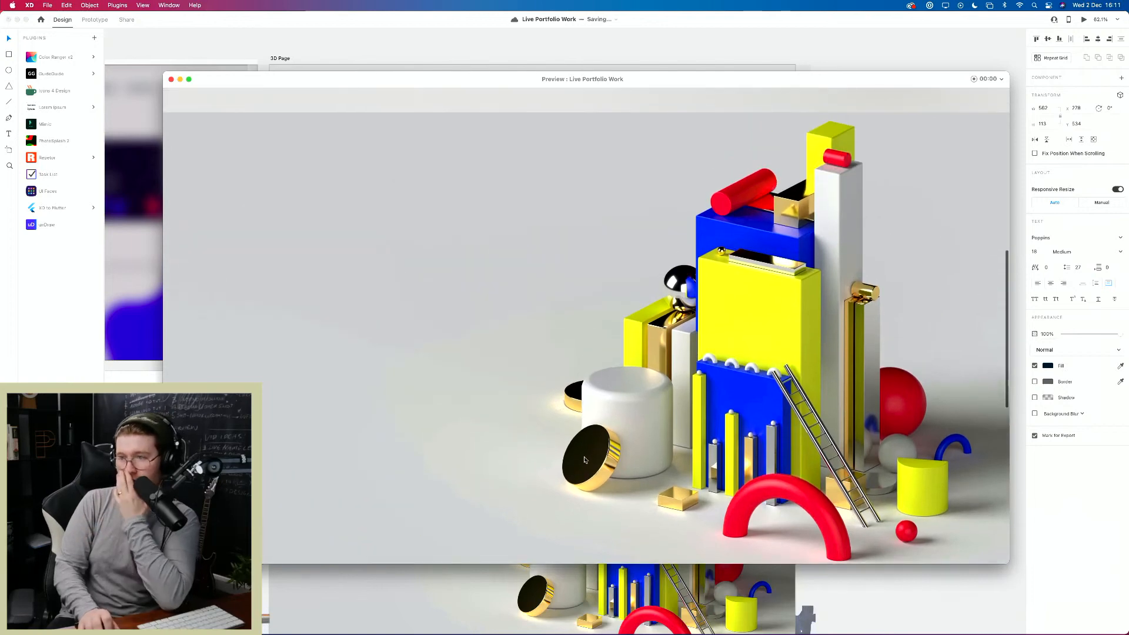
scroll(579, 456, "down", 1)
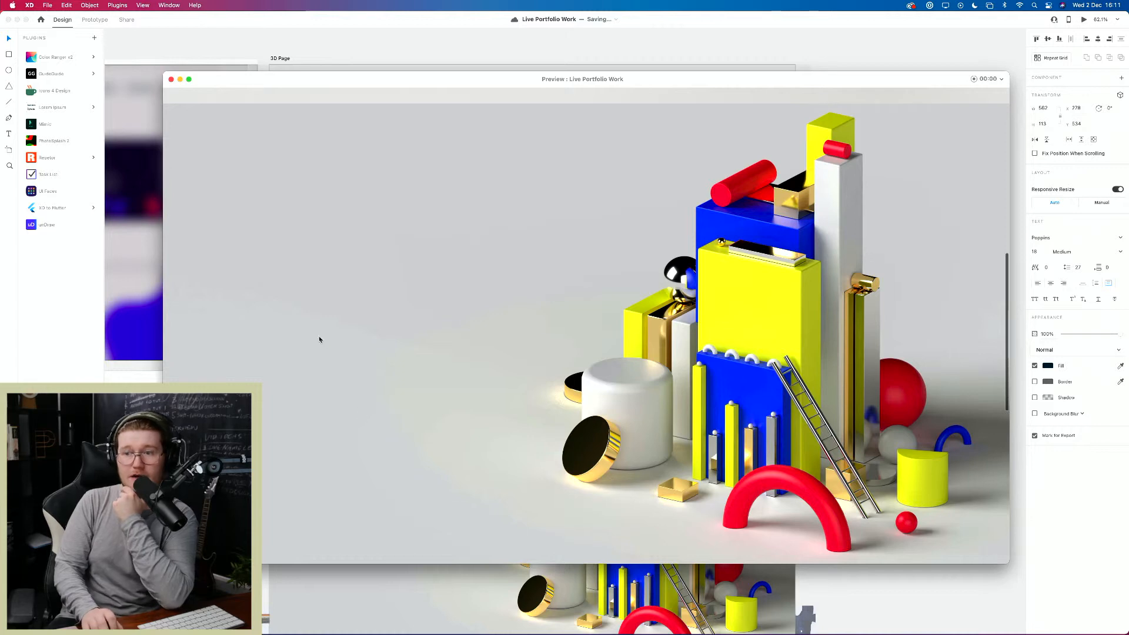
scroll(319, 339, "up", 10)
key("super+w")
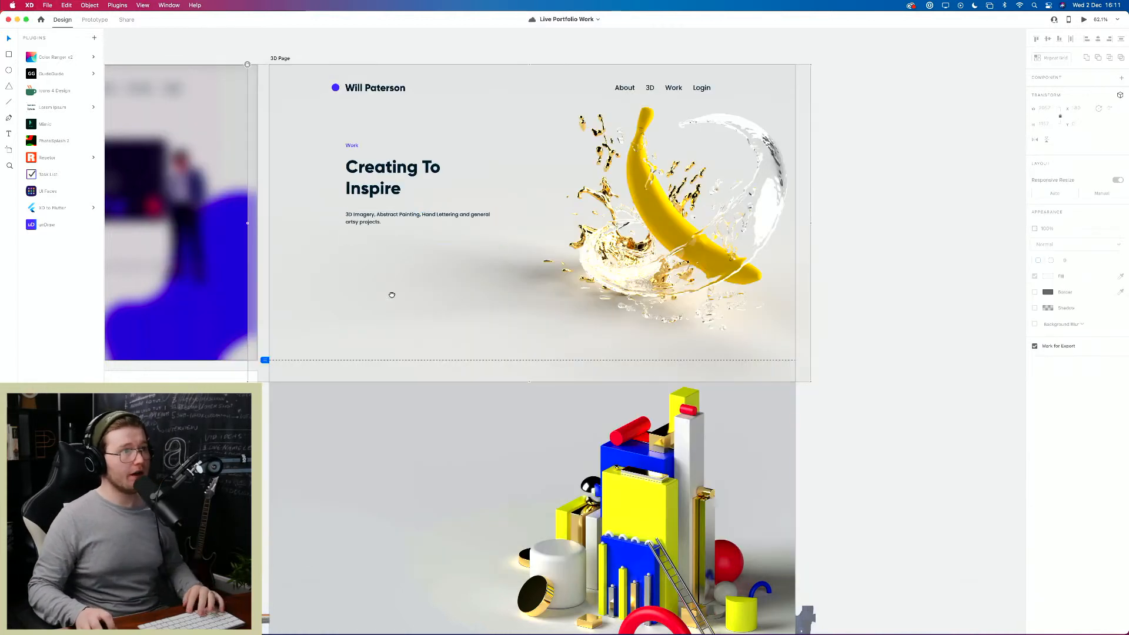
Step: Duplicate the 3D Page's description paragraph into the empty area beside the colourful tower, aligned with the original
left_click_drag(392, 295, 414, 221)
left_click(429, 121)
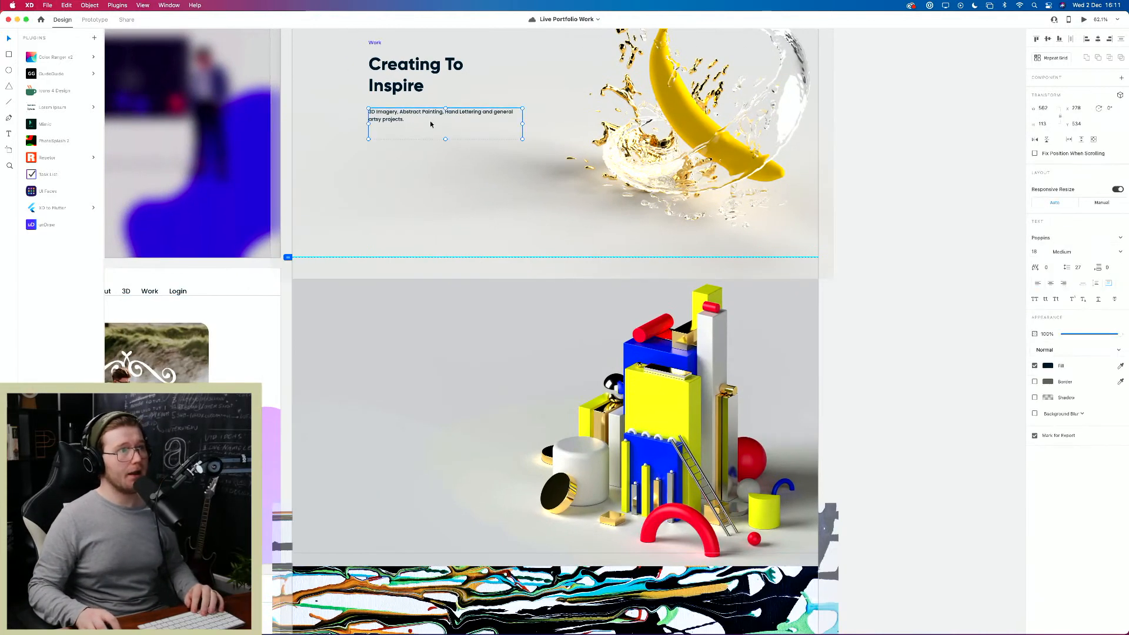
left_click_drag(429, 121, 436, 435)
left_click(341, 316)
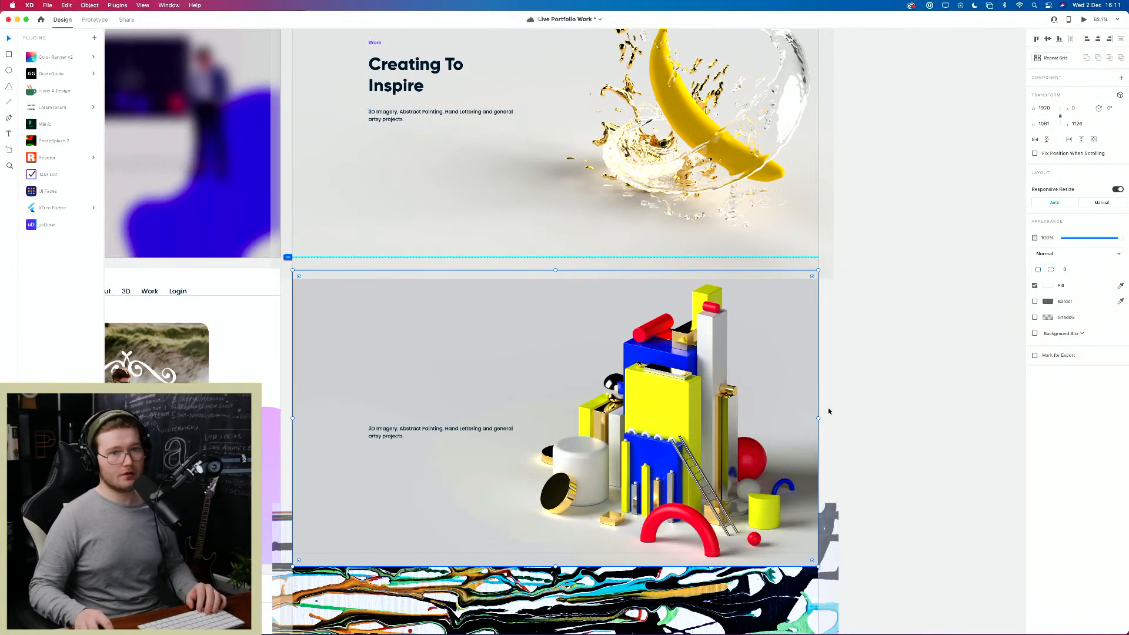
left_click(880, 398)
Step: Show the layout grid on the 3D Page artboard and move the copied paragraph up to Y 1640
scroll(880, 398, "up", 10)
left_click(307, 408)
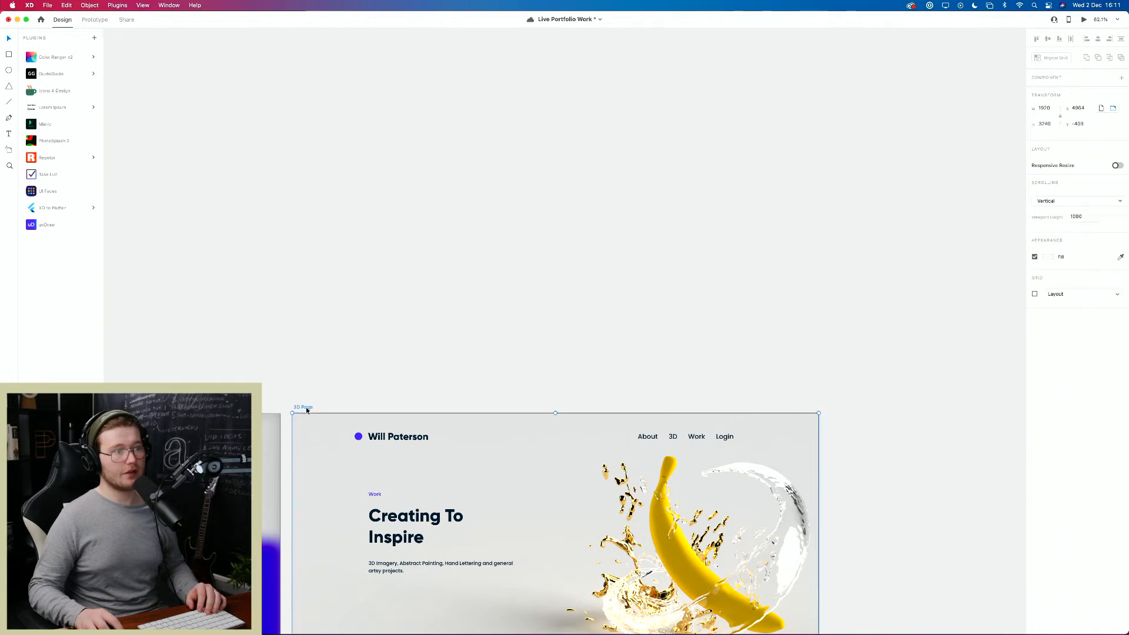
scroll(306, 409, "down", 12)
left_click(1035, 294)
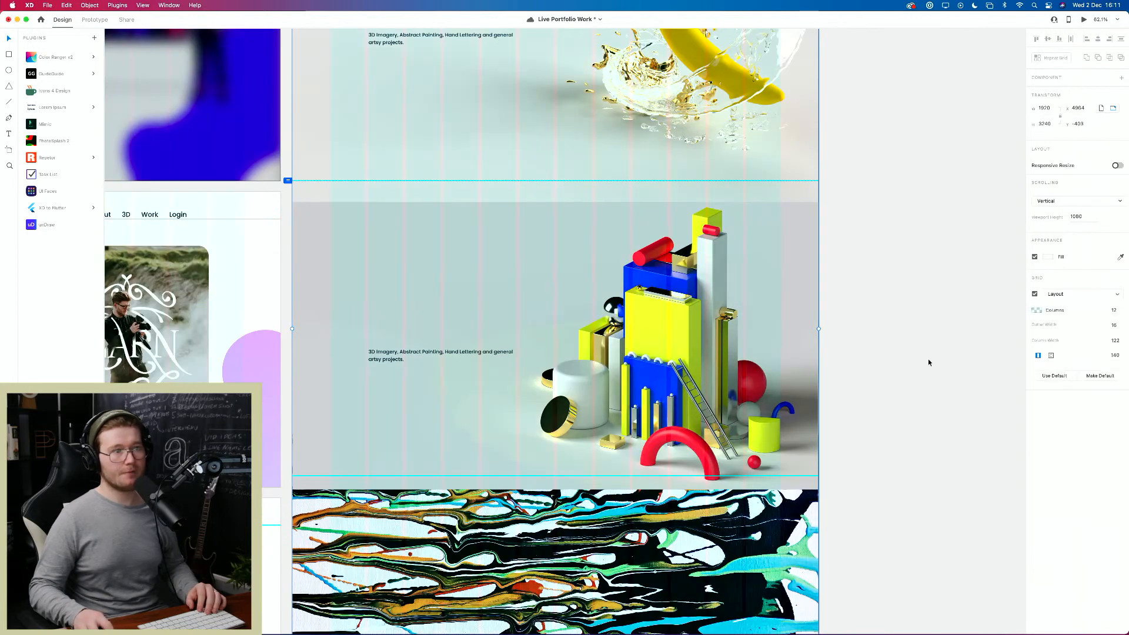
left_click_drag(410, 360, 410, 345)
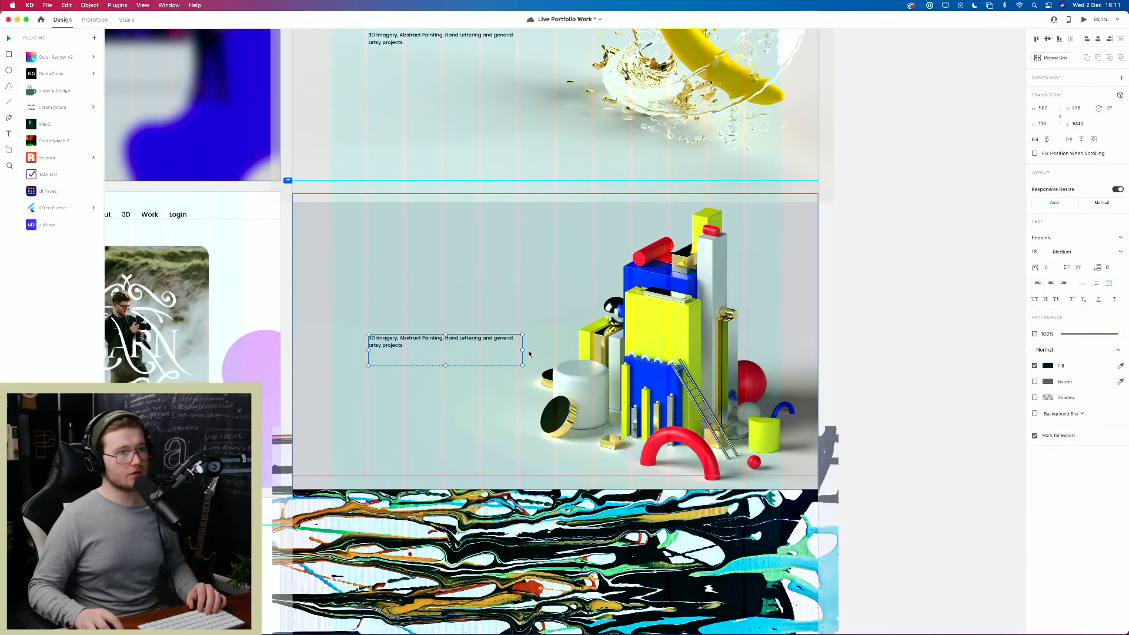
Step: Apply the smaller Gilroy ExtraBold character style to the copied paragraph and move it up to Y 1610
key("shift+super+y")
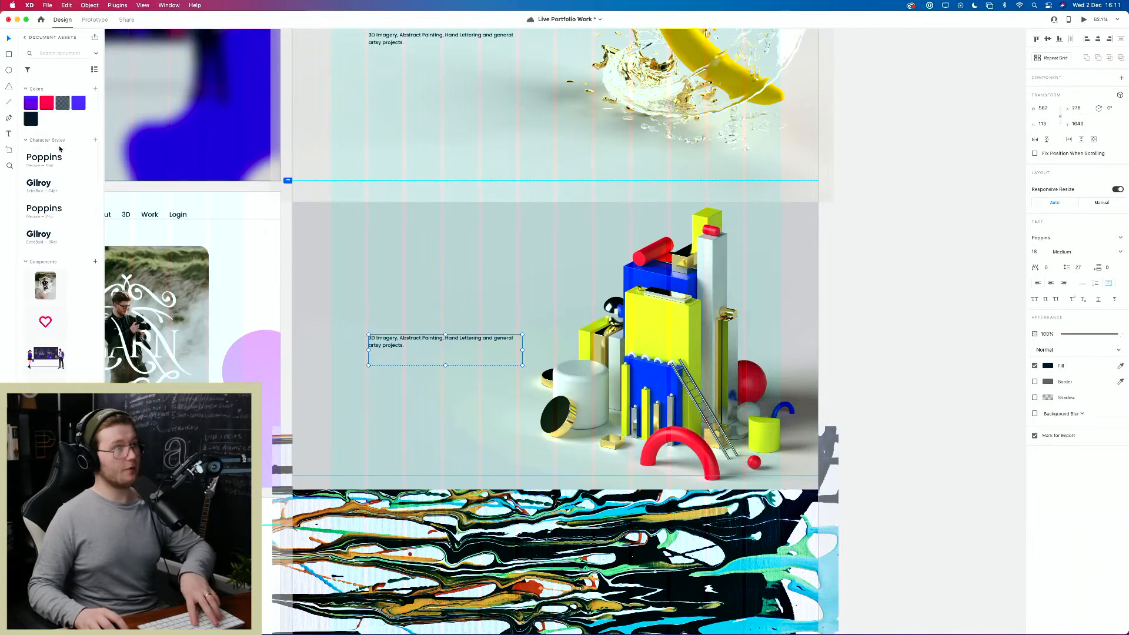
left_click(39, 182)
double_click(425, 345)
key("super+a")
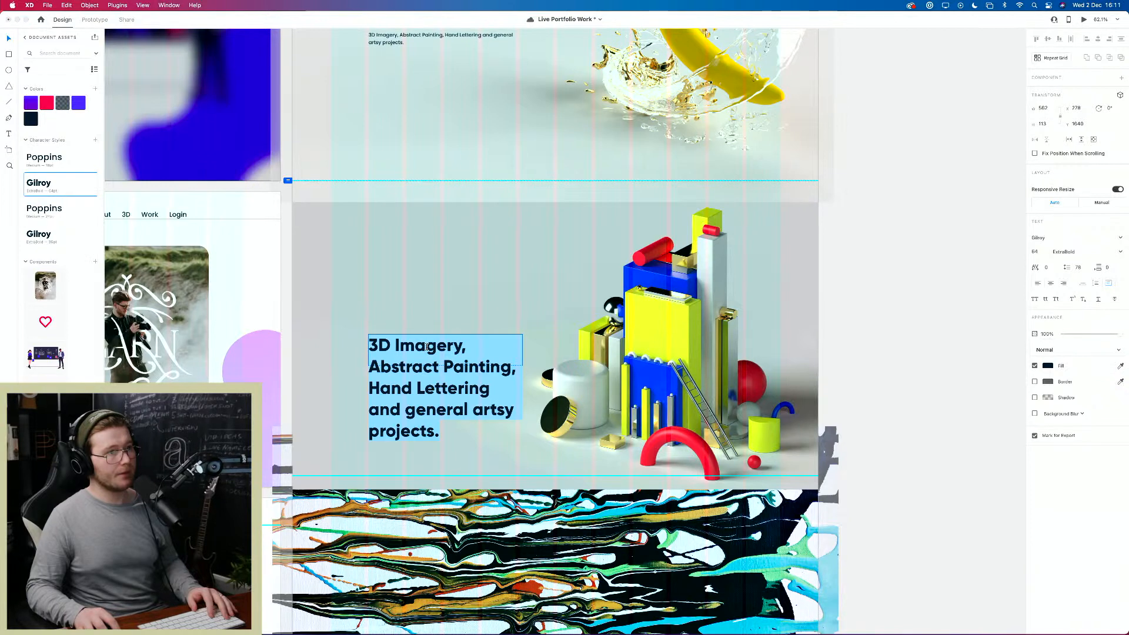
key("Escape")
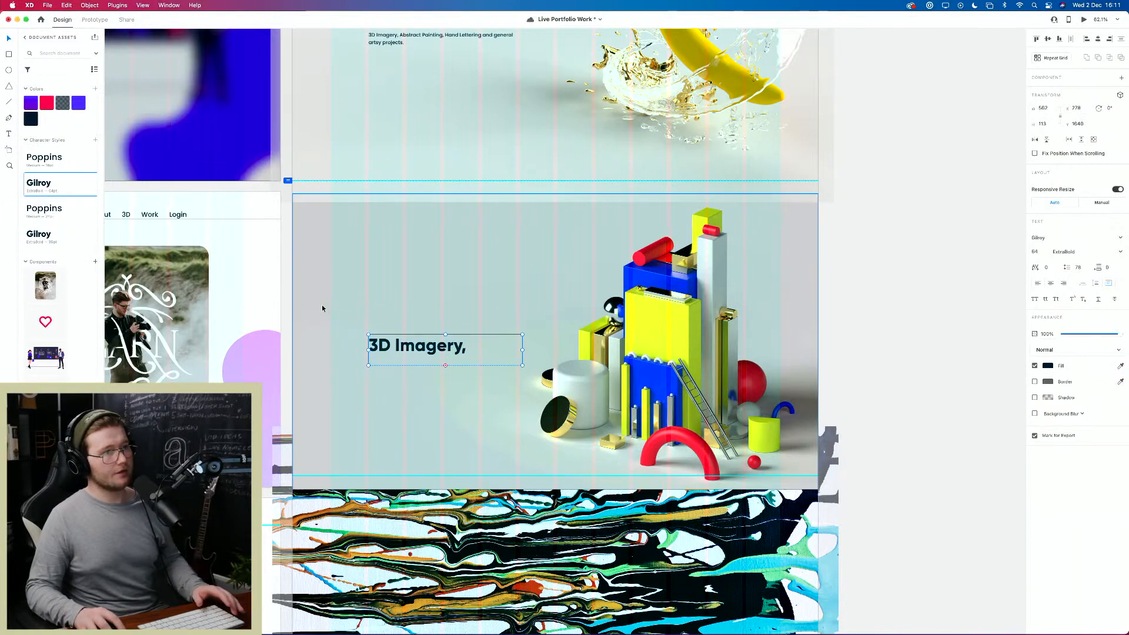
left_click(75, 213)
left_click(69, 160)
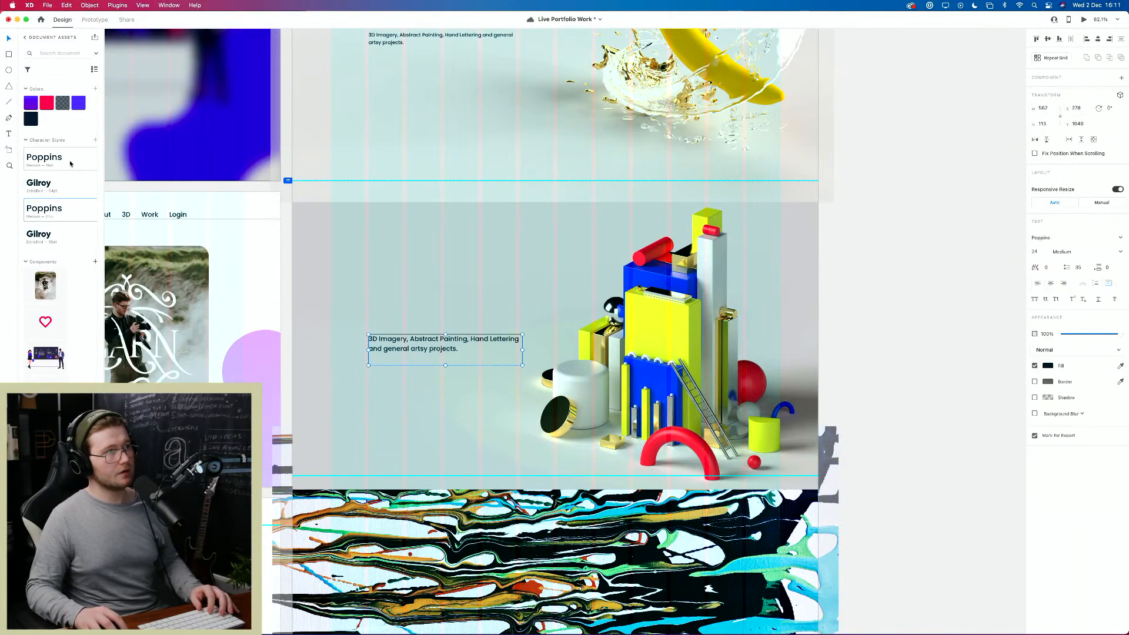
left_click(60, 226)
left_click_drag(454, 355, 452, 347)
Step: Try to replace the text beside the colourful tower with placeholder text from the Lorem Ipsum plugin
double_click(439, 341)
key("super+c")
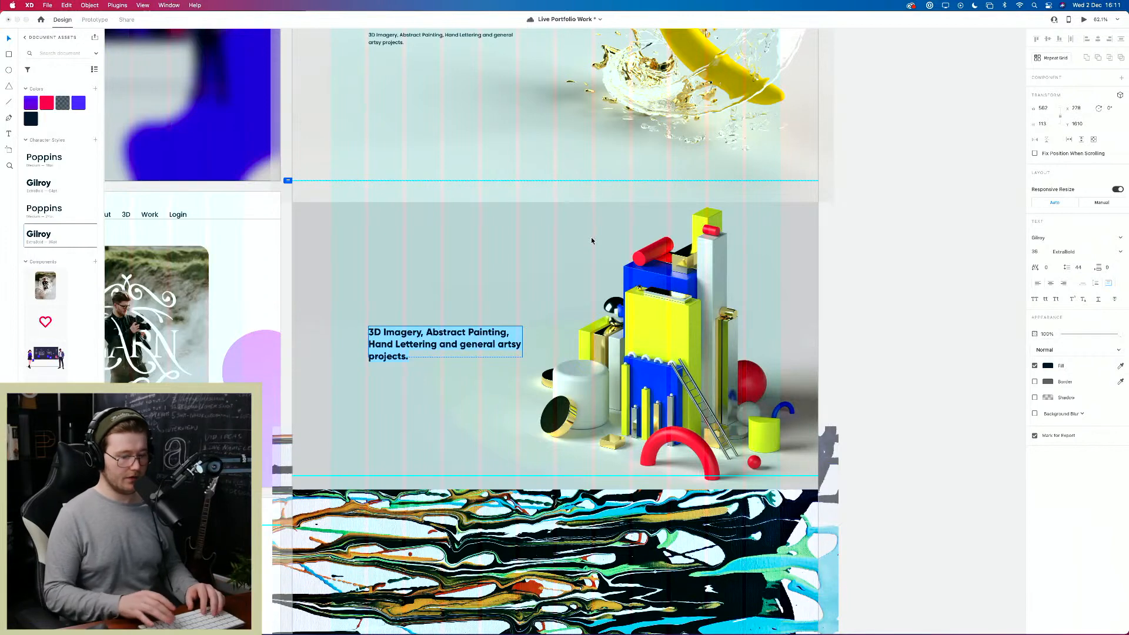
type("P")
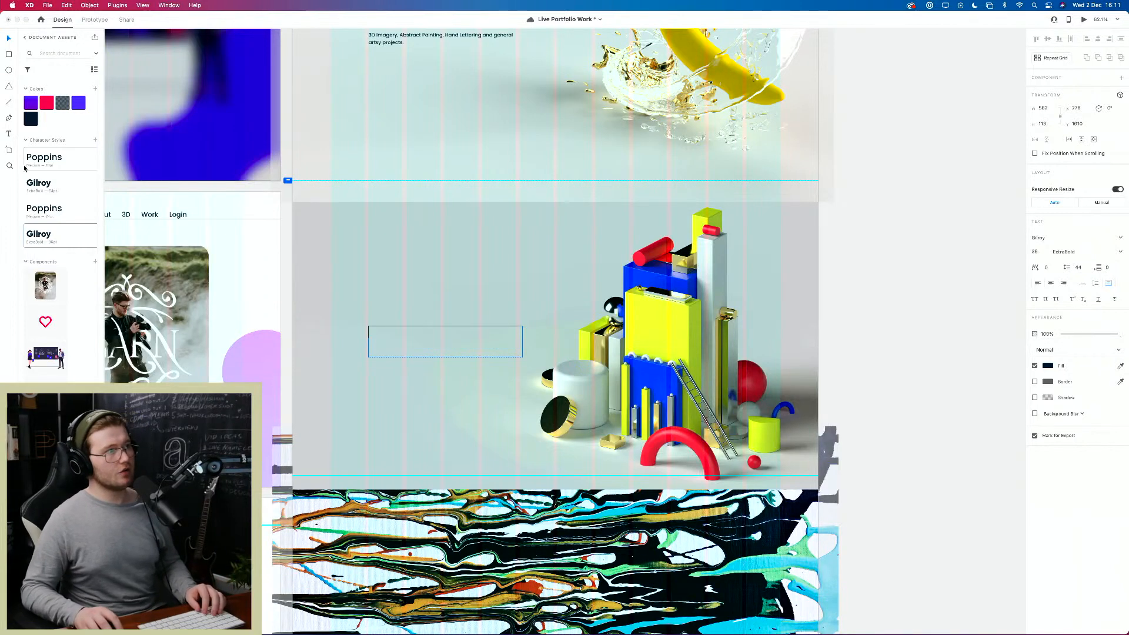
key("alt+shift+p")
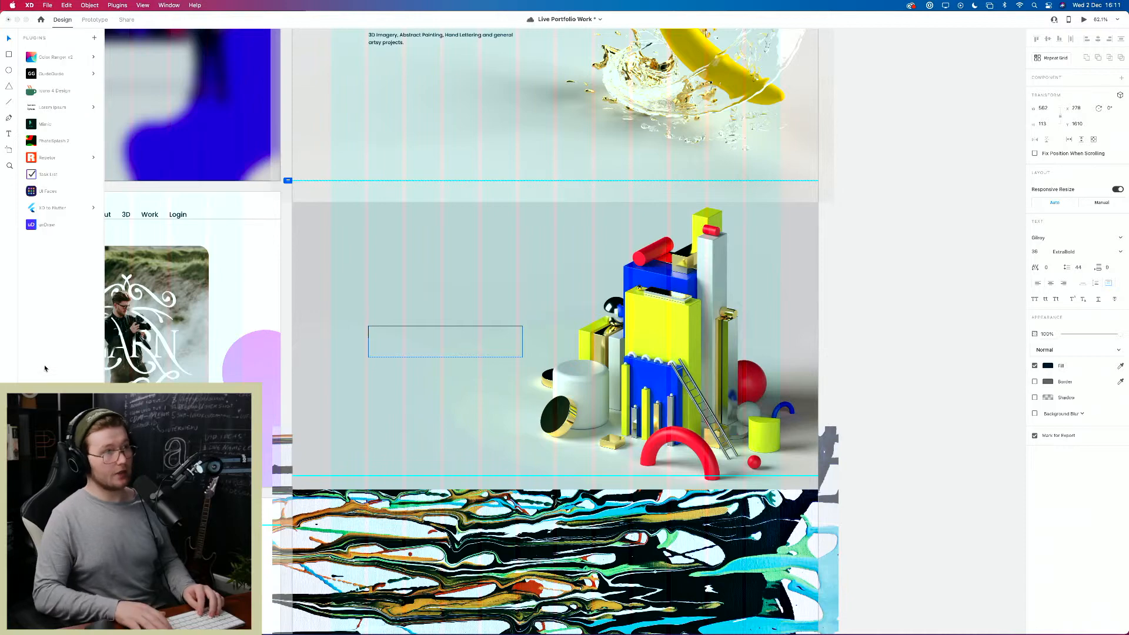
left_click(50, 107)
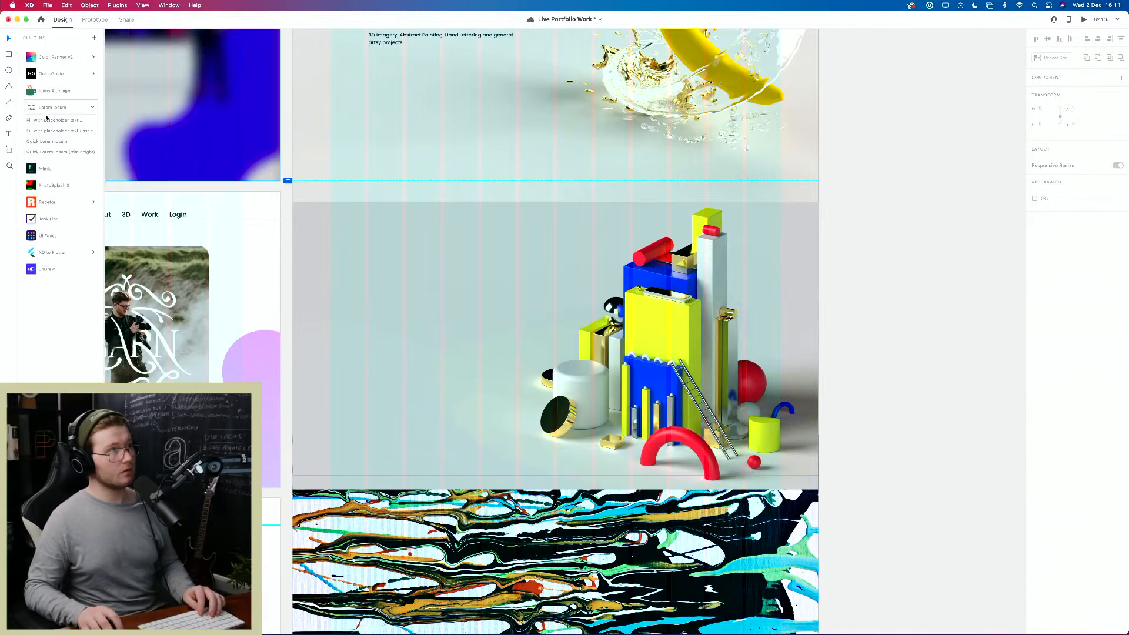
left_click(91, 128)
left_click(629, 341)
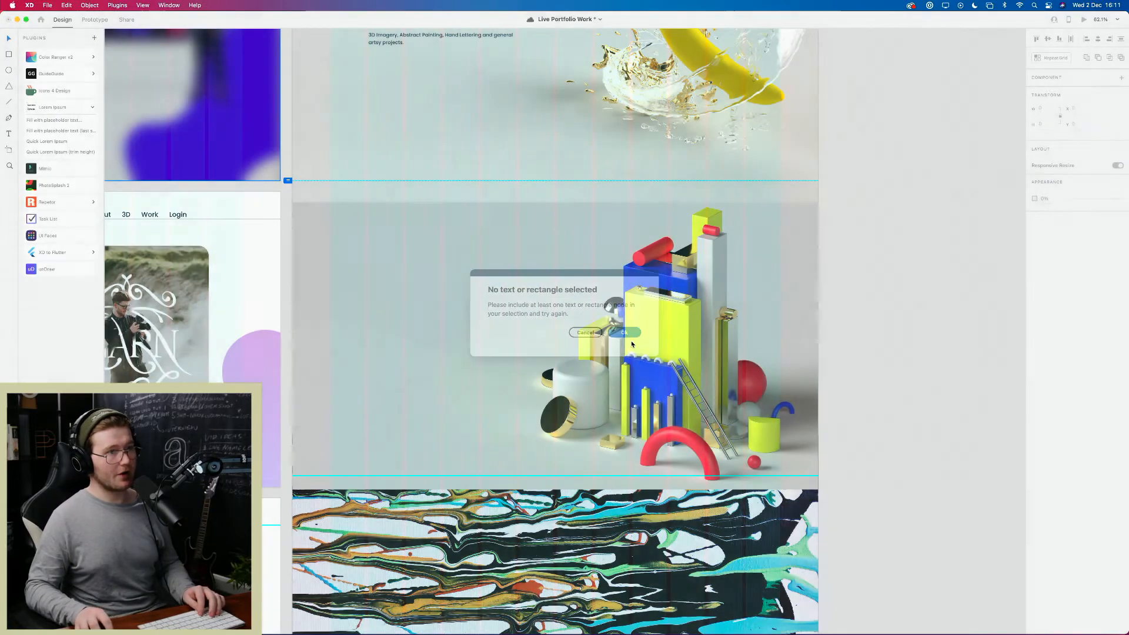
left_click(439, 345)
key("super+v")
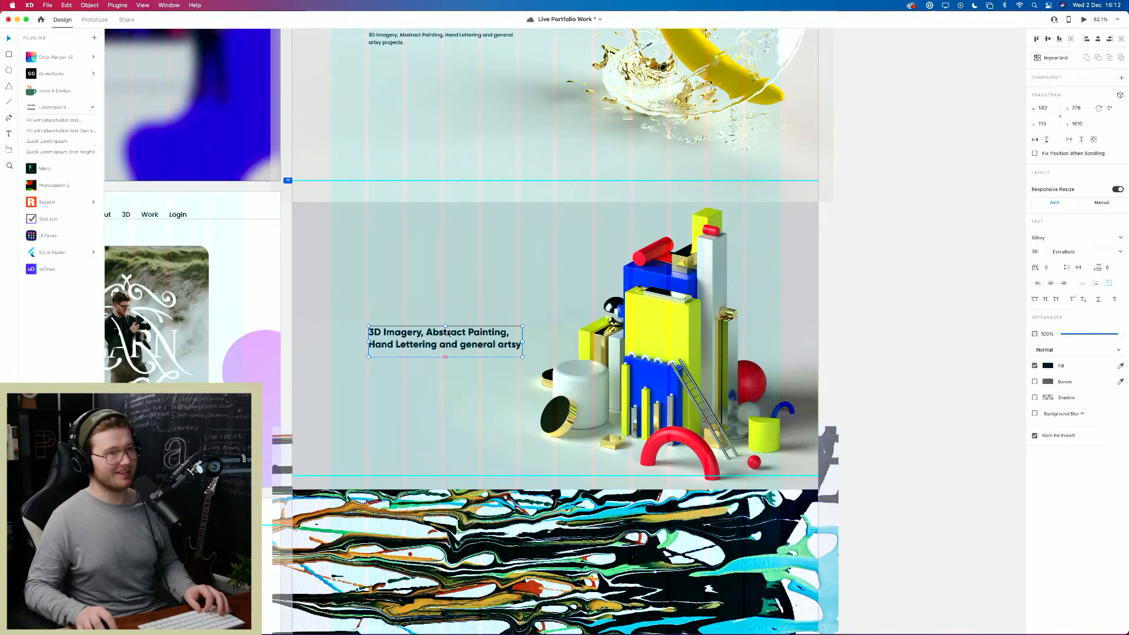
Step: Replace the text beside the colourful tower with Lorem Ipsum (Latin, Standard) placeholder text, trimming the text area height to fit
left_click(54, 120)
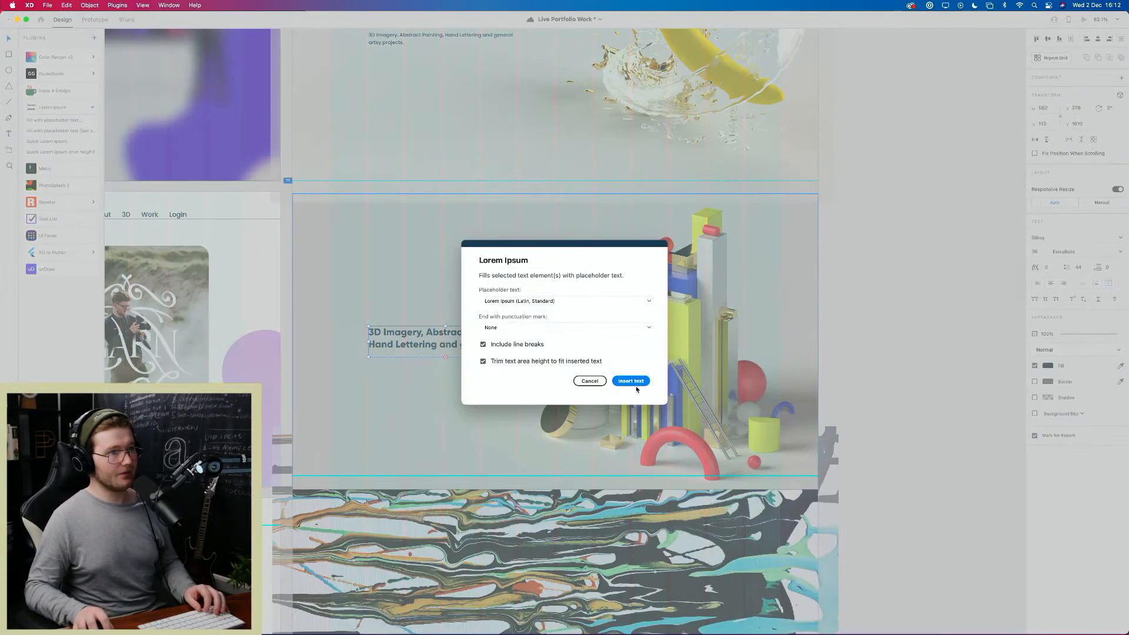
left_click(630, 381)
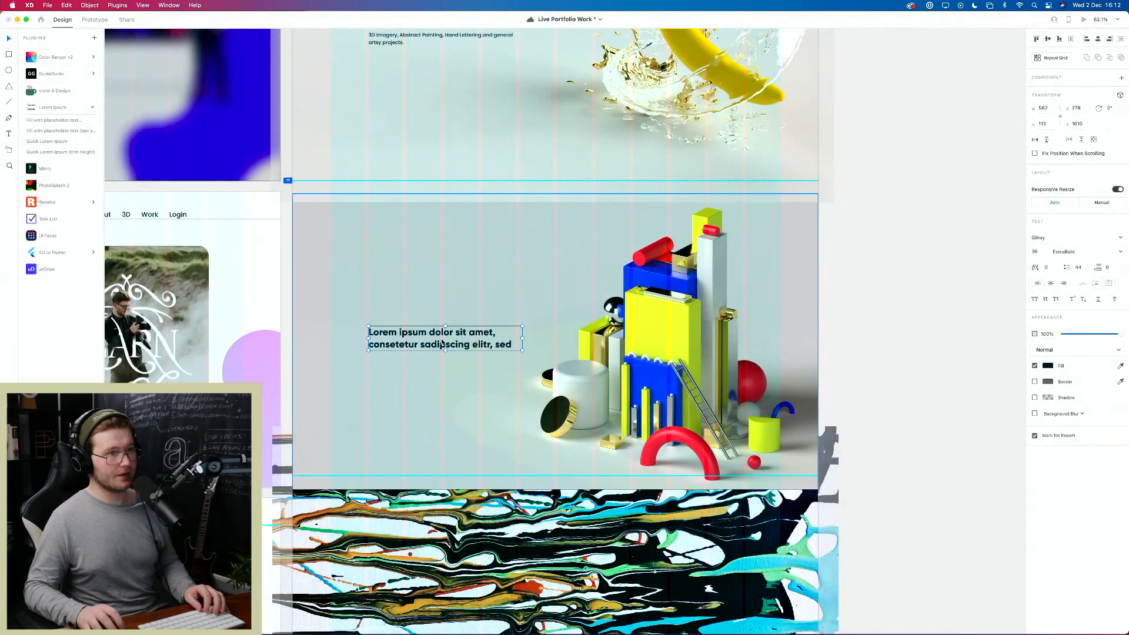
Step: Move the placeholder text up to about Y 1308 and enlarge its text area to about 674 wide and 192 high
left_click(466, 388)
left_click_drag(517, 343, 519, 260)
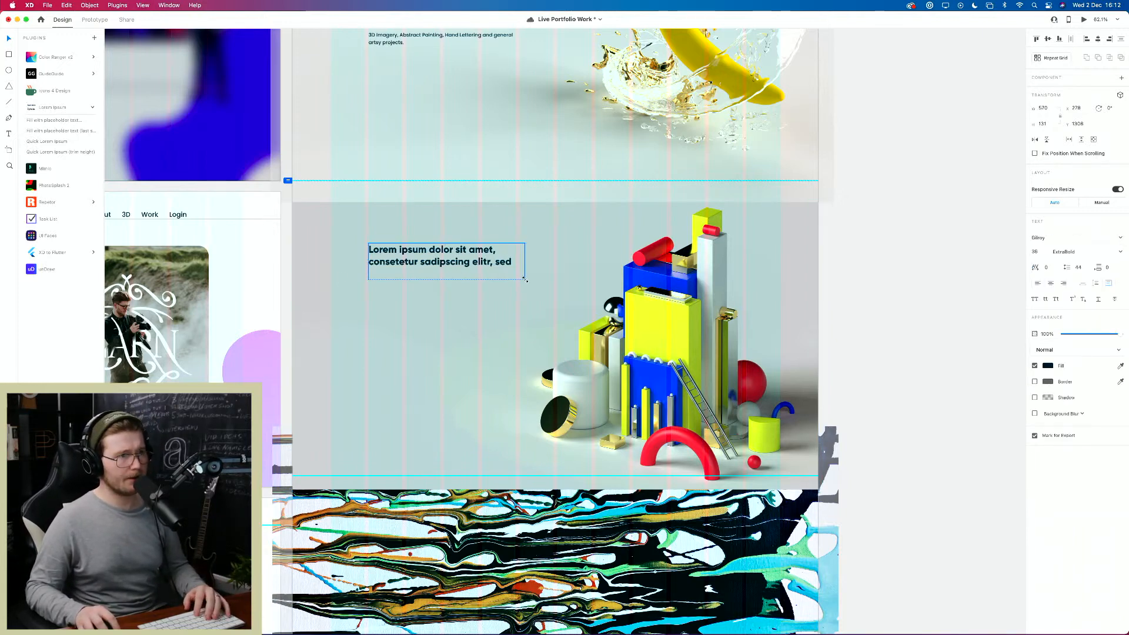
left_click_drag(525, 280, 553, 296)
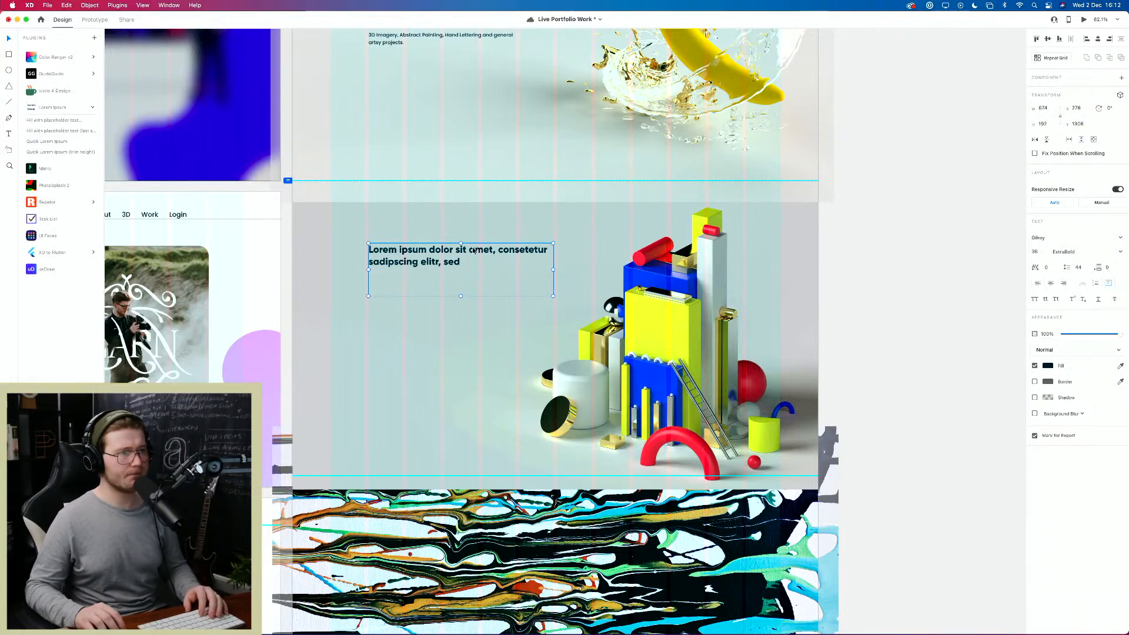
Step: Set the font size of all the placeholder text beside the tower to 50
double_click(462, 265)
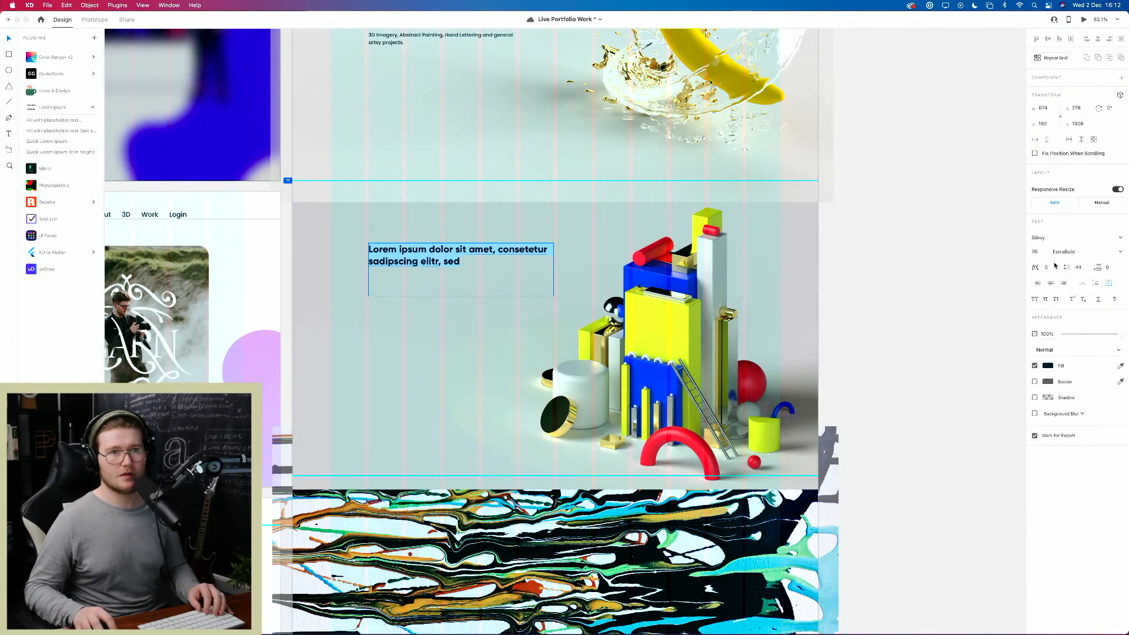
left_click(1036, 251)
key("Return")
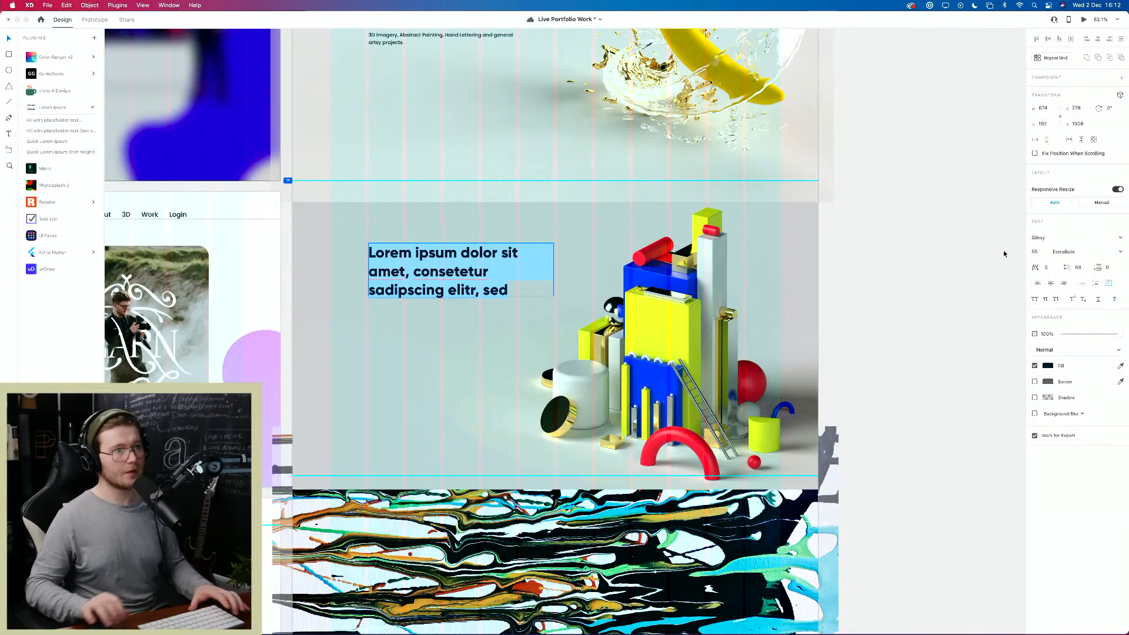
left_click(1036, 252)
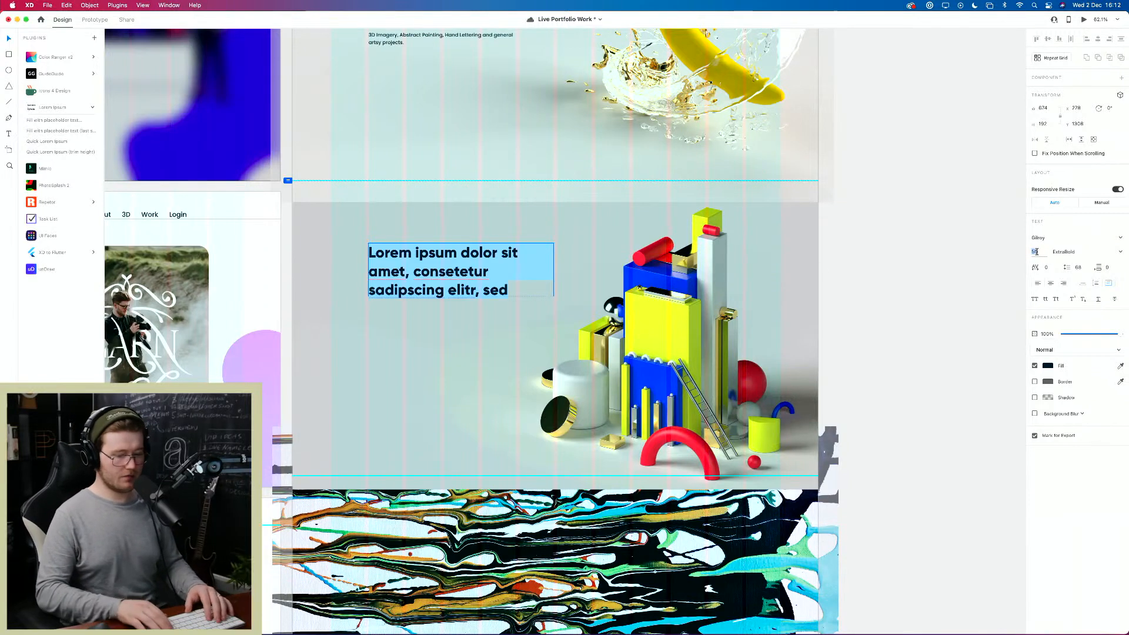
type("50")
key("Return")
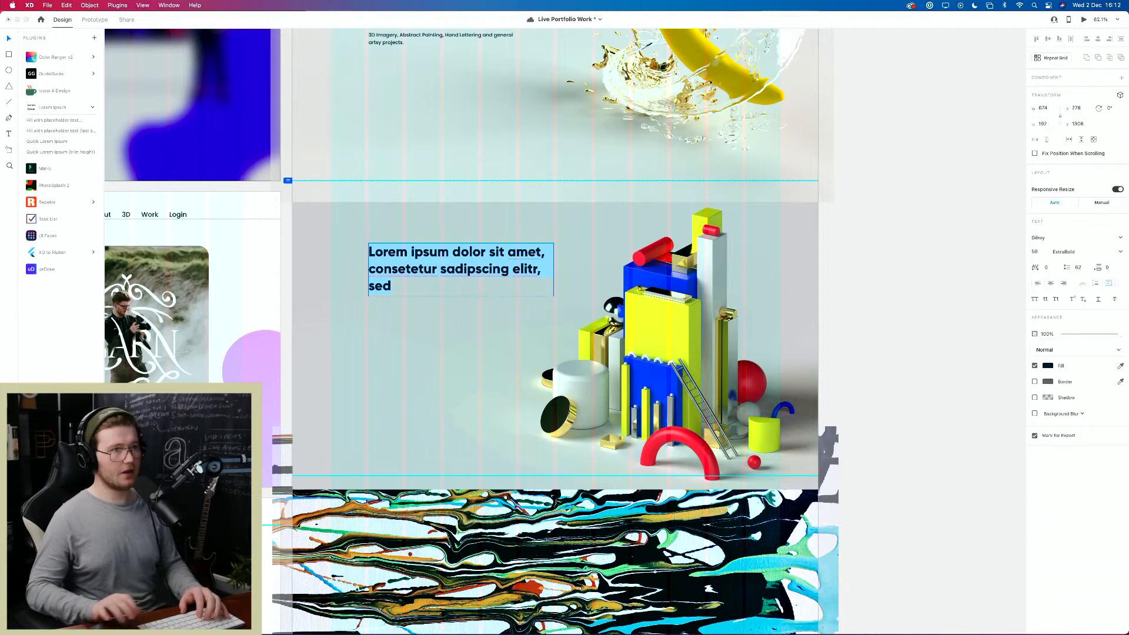
key("Escape")
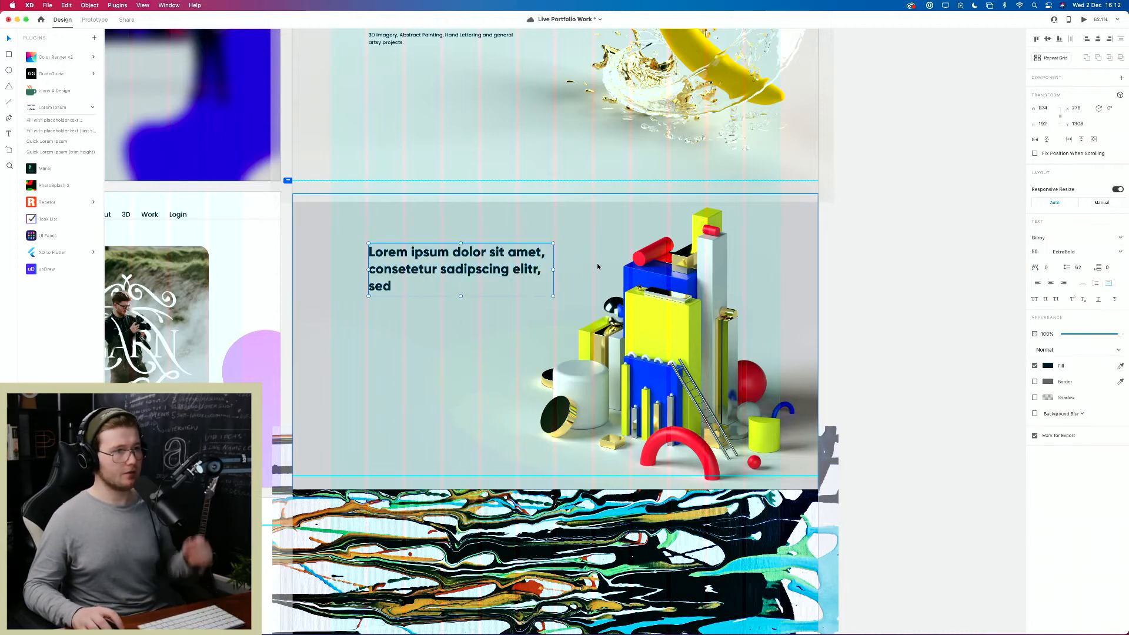
Step: Open the colourful tower section's background image in Photoshop for editing
left_click(584, 276)
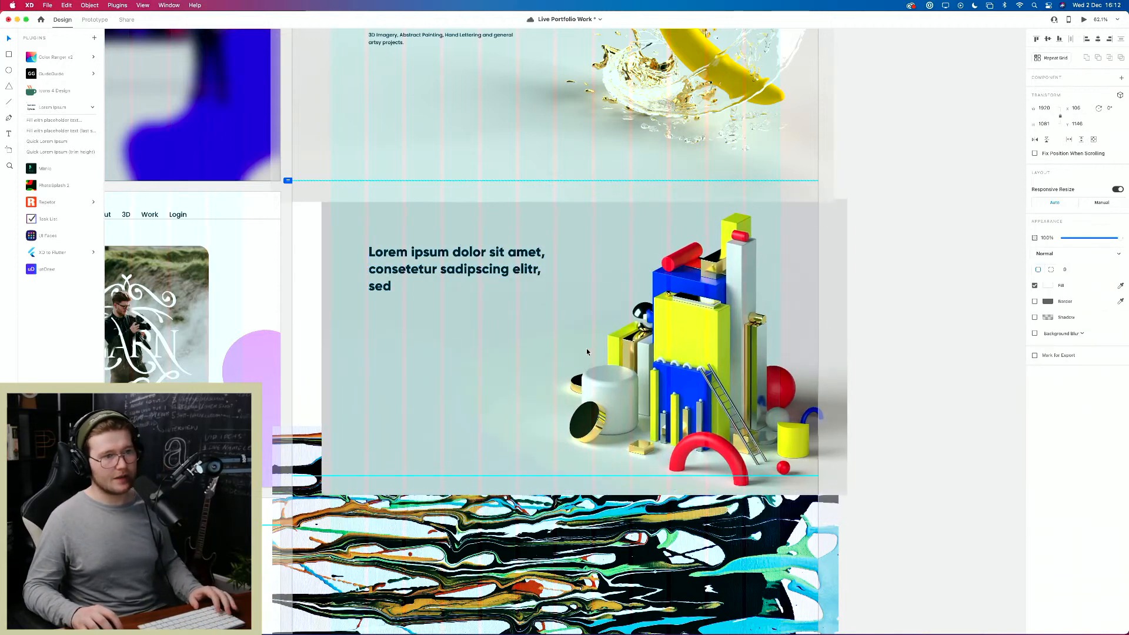
left_click(847, 369)
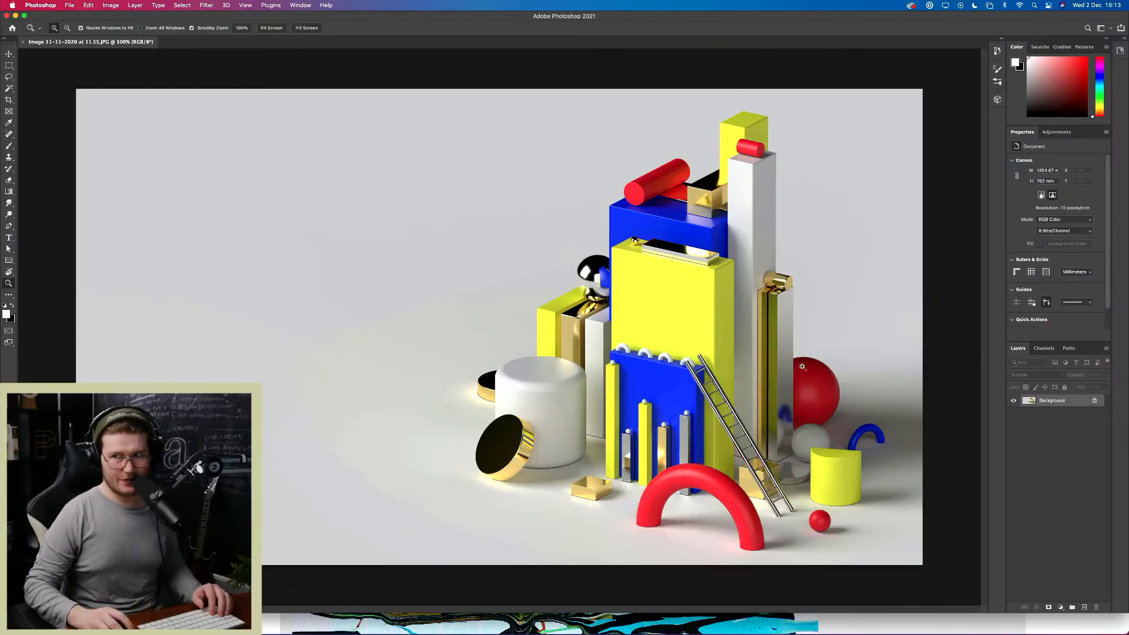
left_click_drag(648, 315, 591, 316)
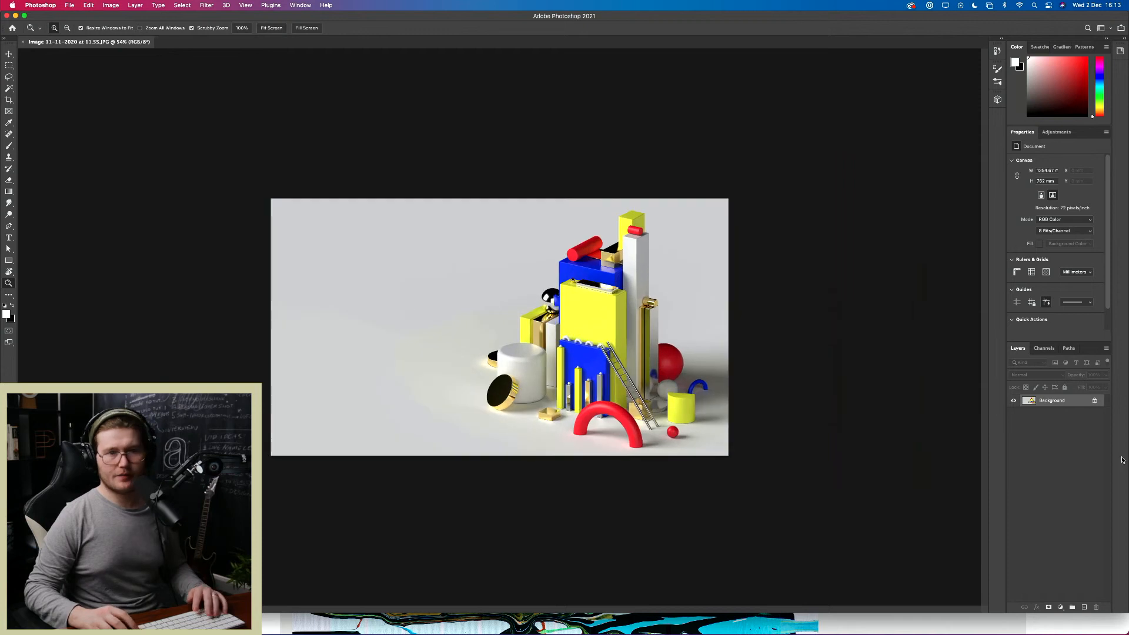
key("v")
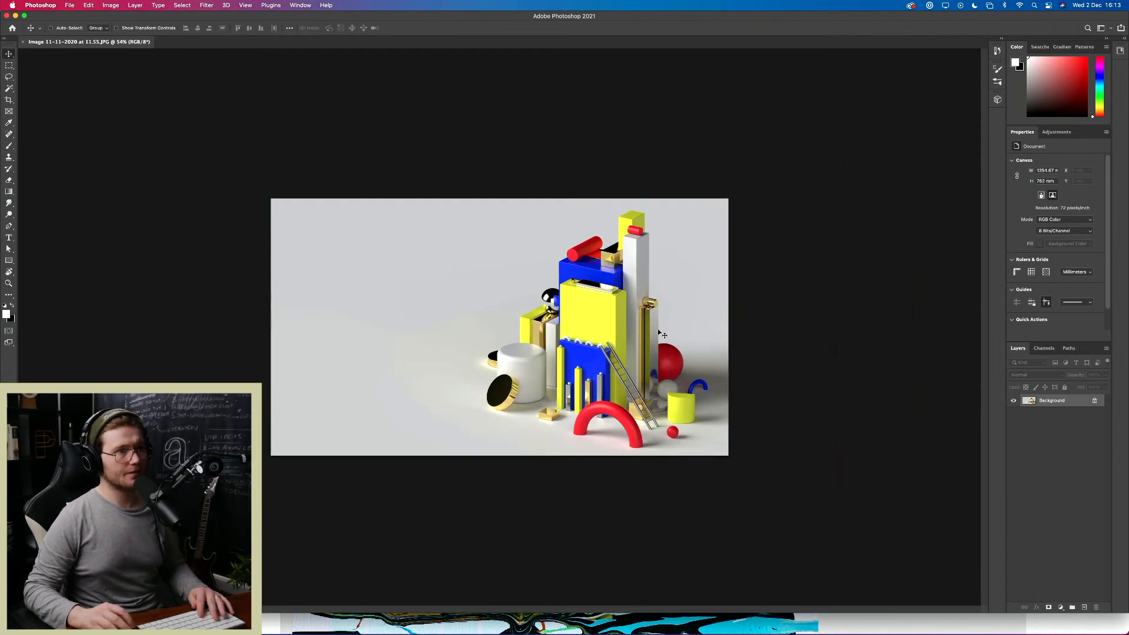
left_click(1060, 606)
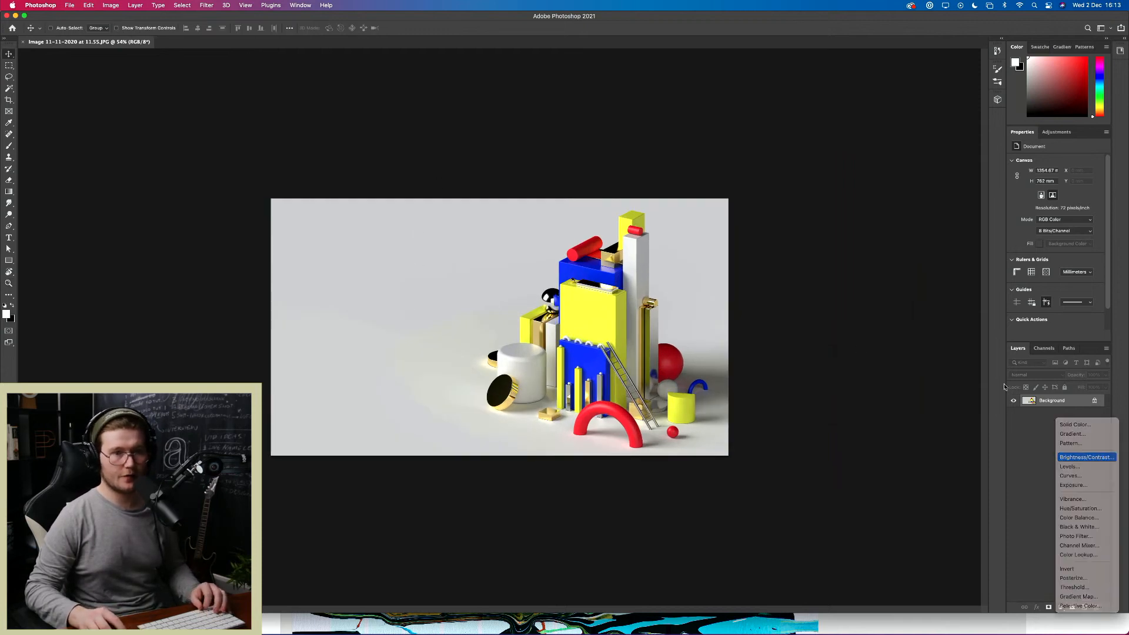
left_click(1076, 459)
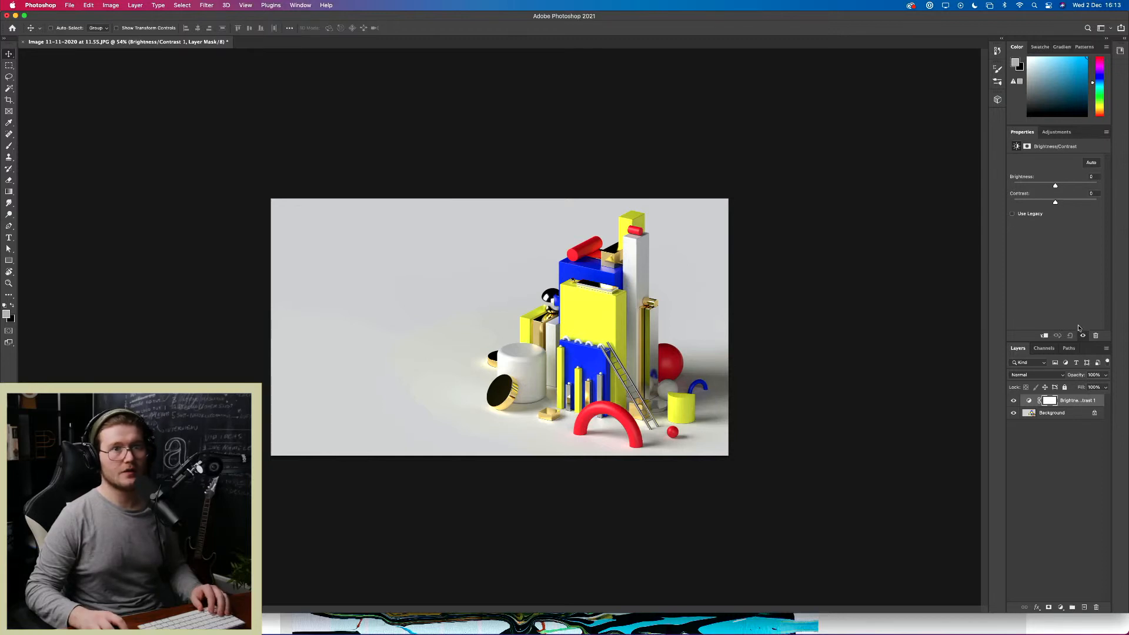
left_click(1095, 335)
Step: Add a Levels adjustment layer and lower the white input level to brighten the tower image's grey background to nearly white
left_click(1061, 607)
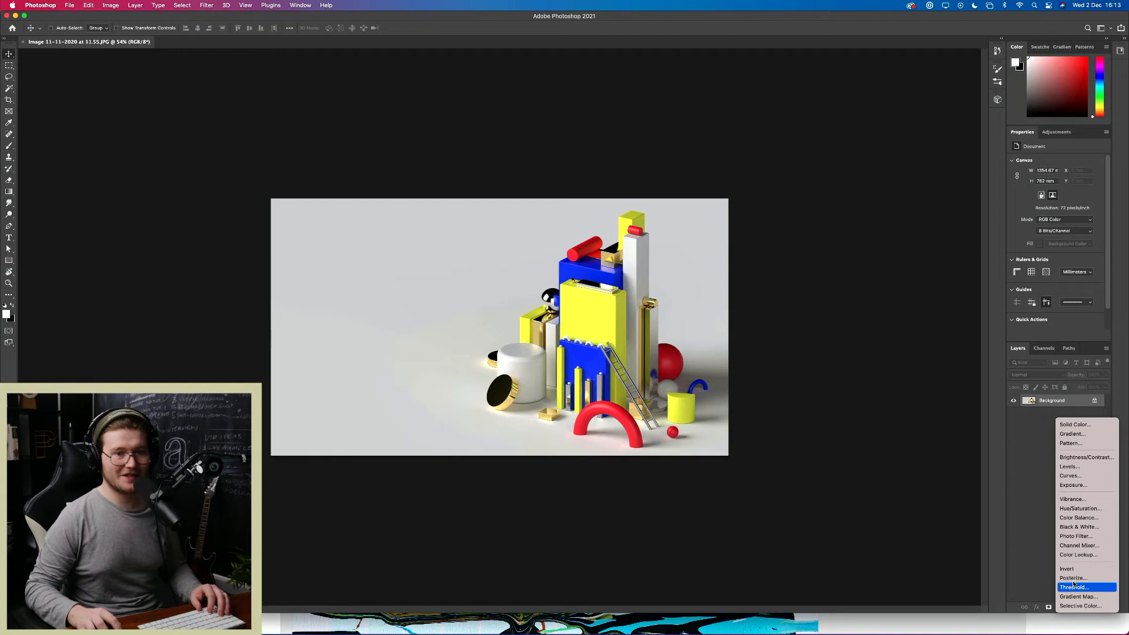
left_click(1082, 466)
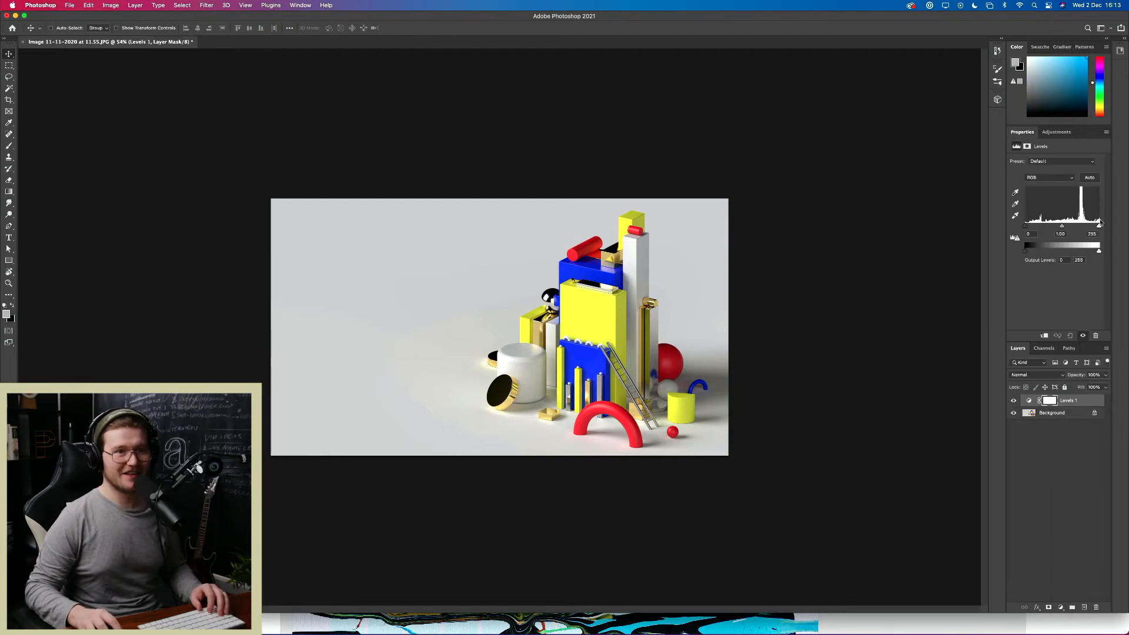
mouse_move(1097, 252)
left_mouse_down()
mouse_move(1088, 251)
mouse_move(1117, 252)
left_mouse_up()
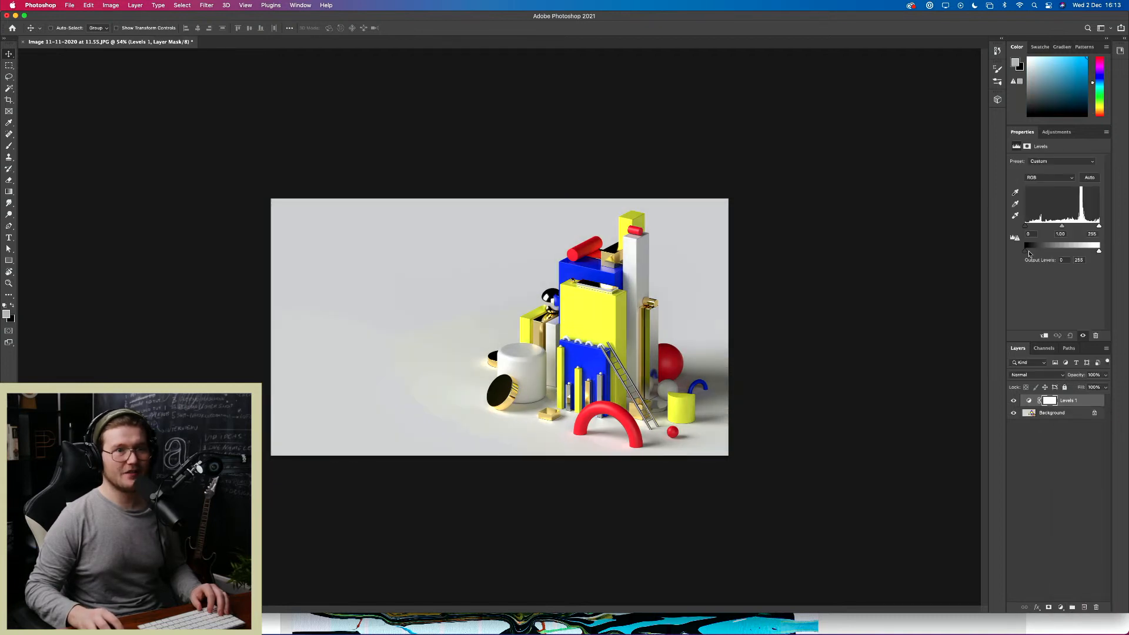
mouse_move(1026, 252)
left_mouse_down()
mouse_move(1045, 253)
mouse_move(1022, 252)
left_mouse_up()
mouse_move(1099, 227)
left_mouse_down()
mouse_move(1061, 228)
mouse_move(1086, 229)
left_mouse_up()
left_click(937, 527)
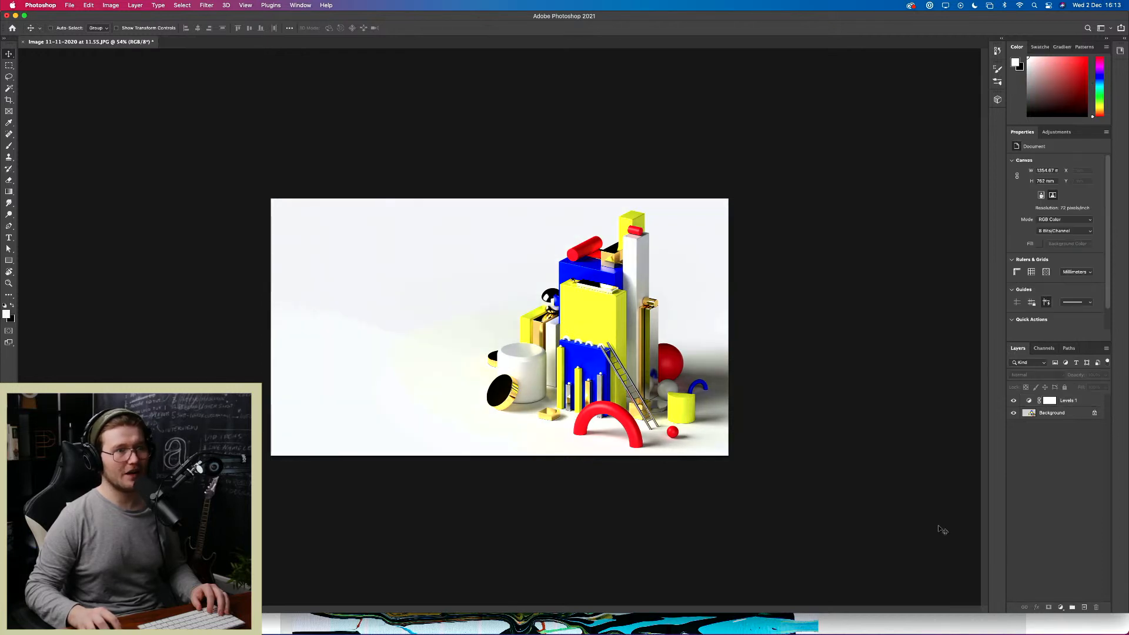
key("super+1")
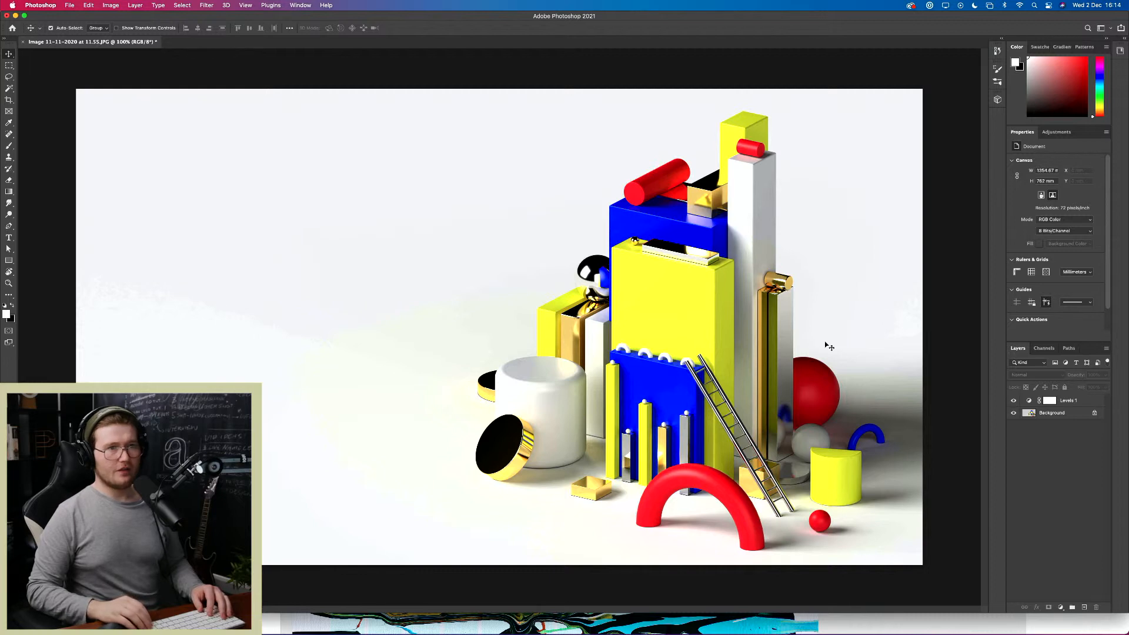
Step: Start saving the brightened image as a Photoshop file and create a folder named XD Live inside Documents for it
key("super+shift+s")
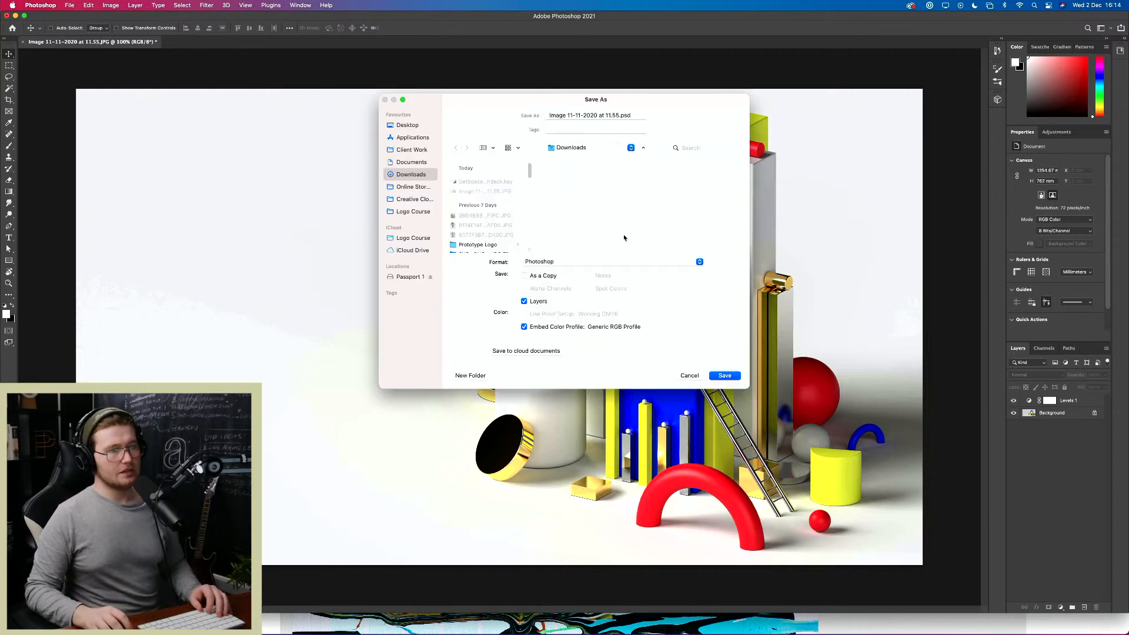
left_click(409, 155)
left_click(421, 162)
left_click(471, 375)
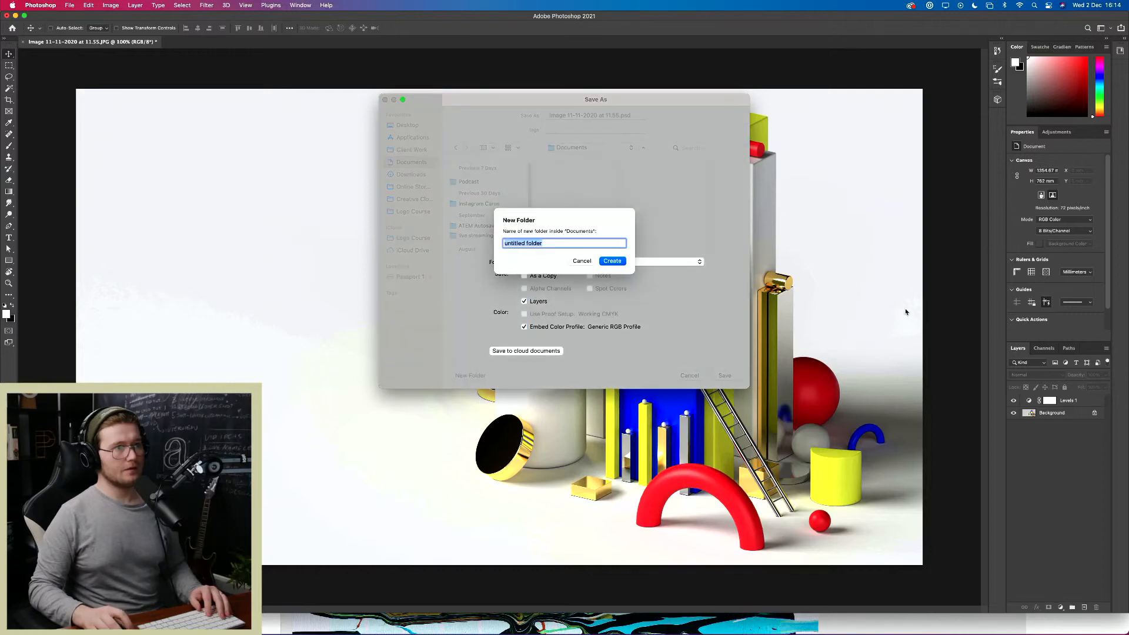
key("BackSpace")
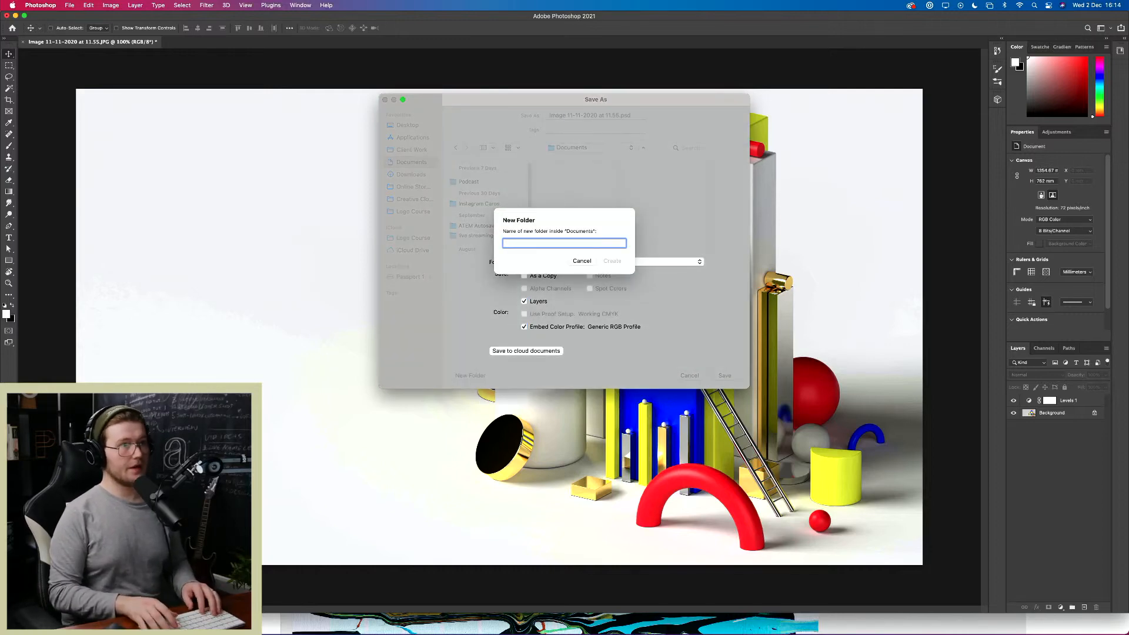
type("XD Live")
key("Return")
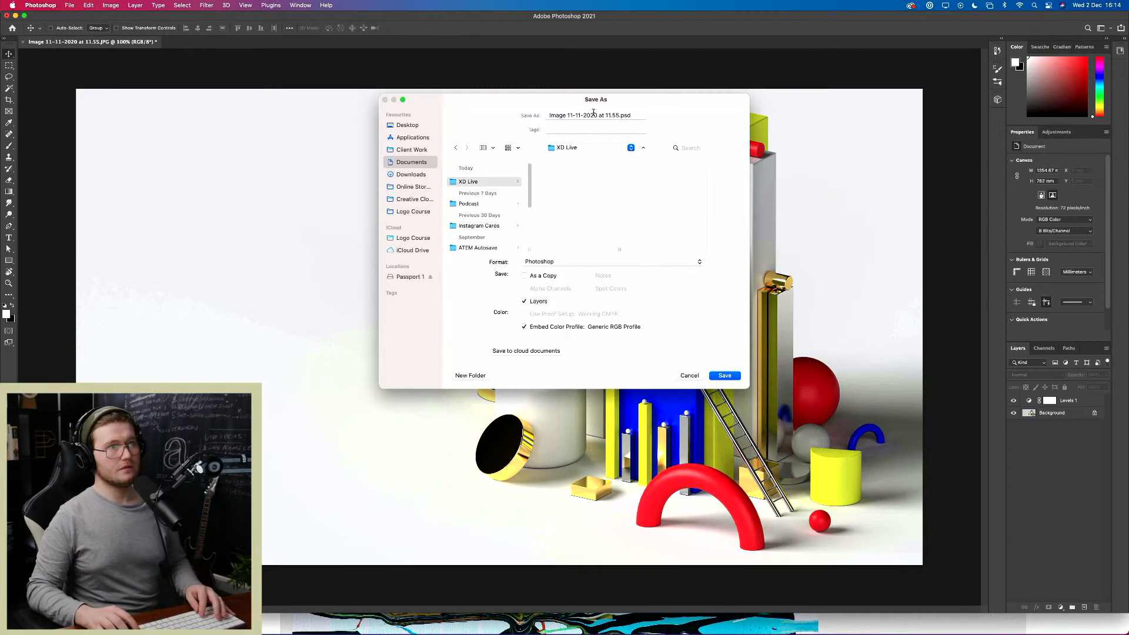
Step: Name the file Second Image and save it in Photoshop format with layers in the XD Live folder
triple_click(594, 113)
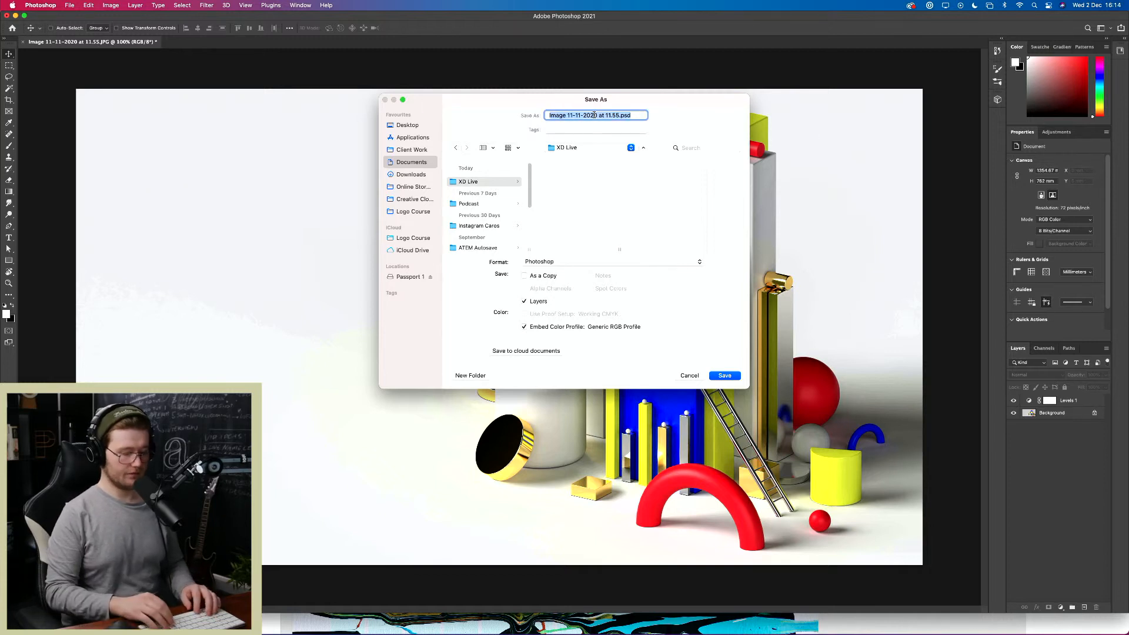
type("Second")
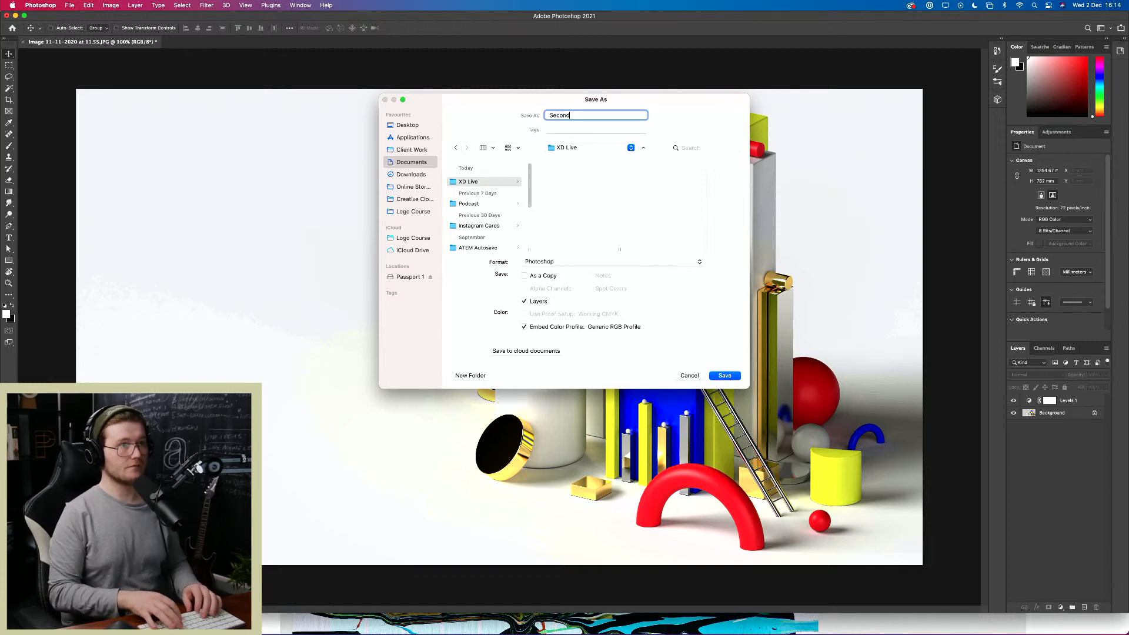
left_click(582, 148)
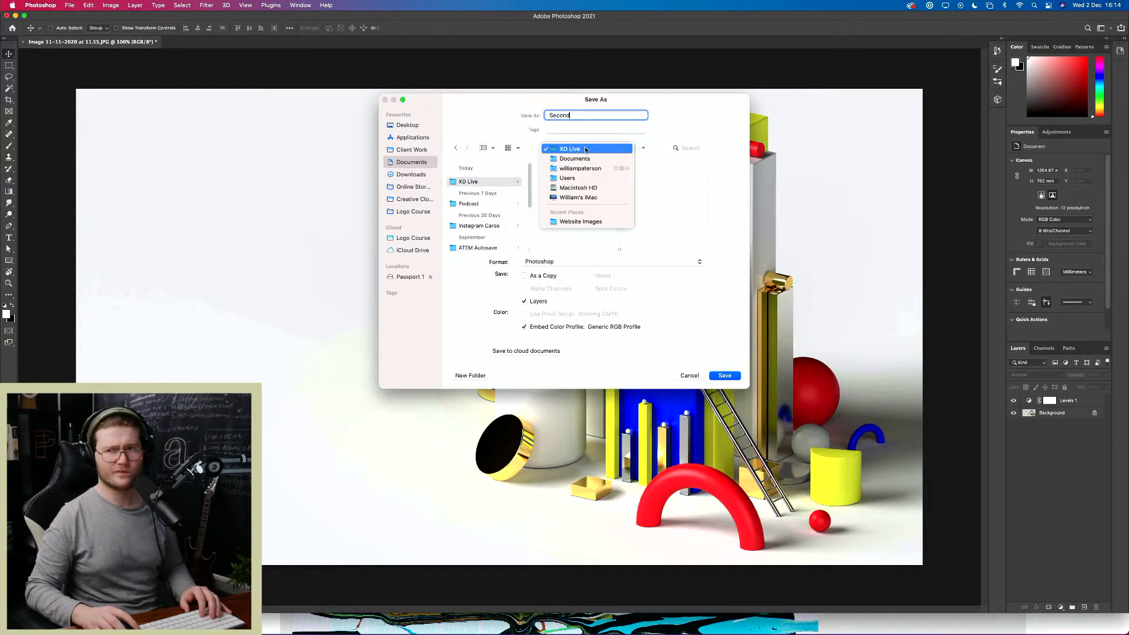
left_click(655, 131)
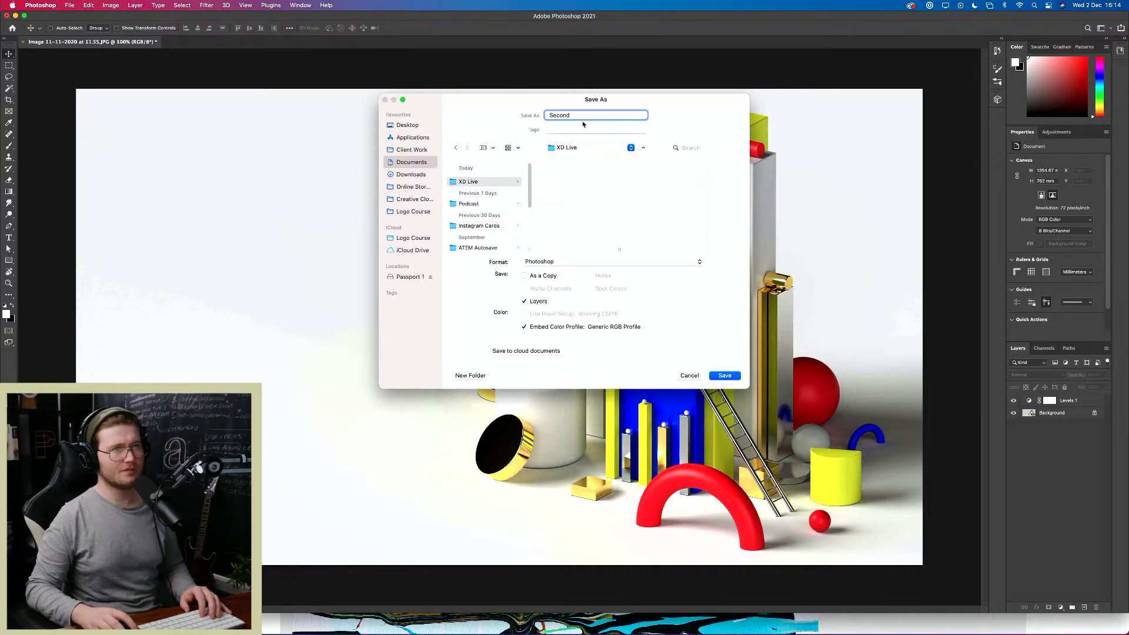
type("IM")
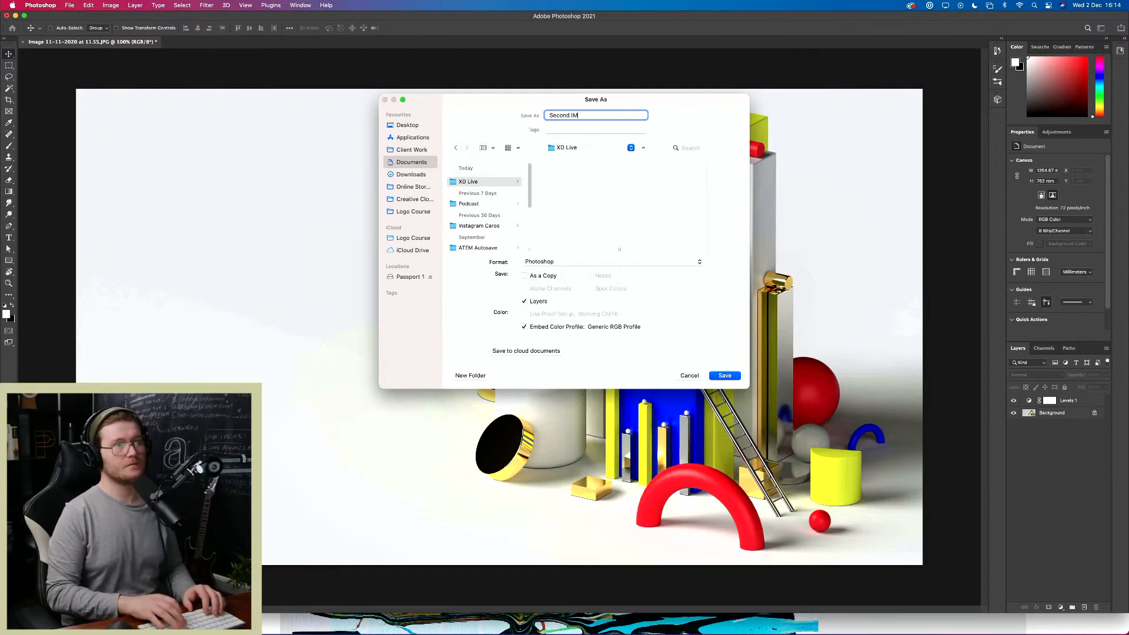
type("age")
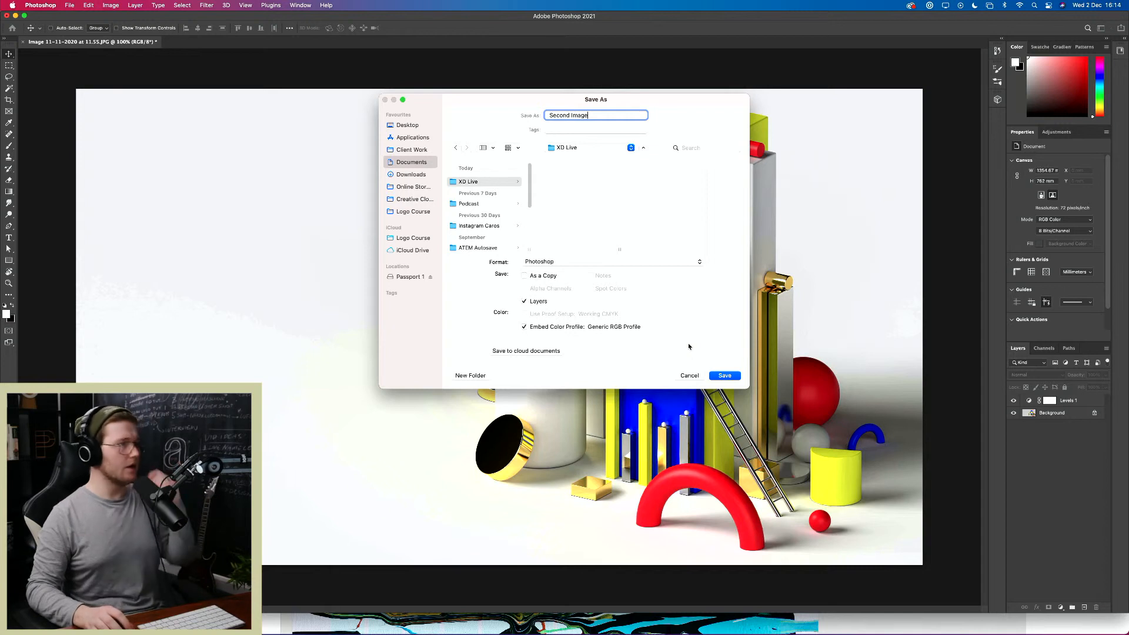
left_click(716, 376)
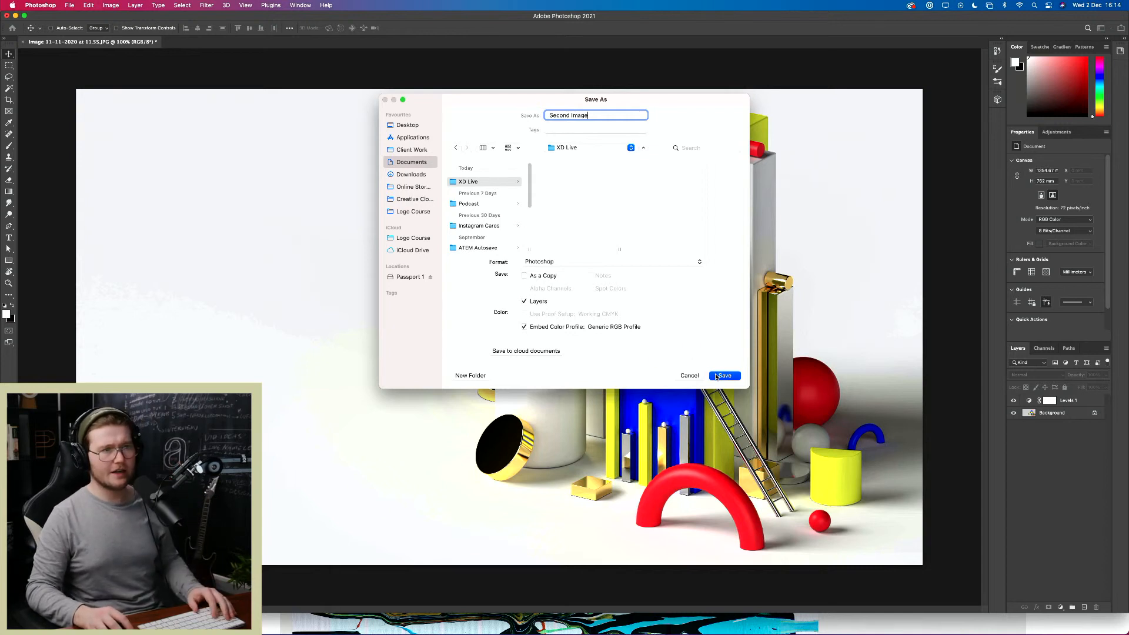
left_click(670, 286)
Step: Save a JPEG version of Second Image in the XD Live folder with Maximum quality 12 and Baseline (Standard) format
key("super+alt+backslash")
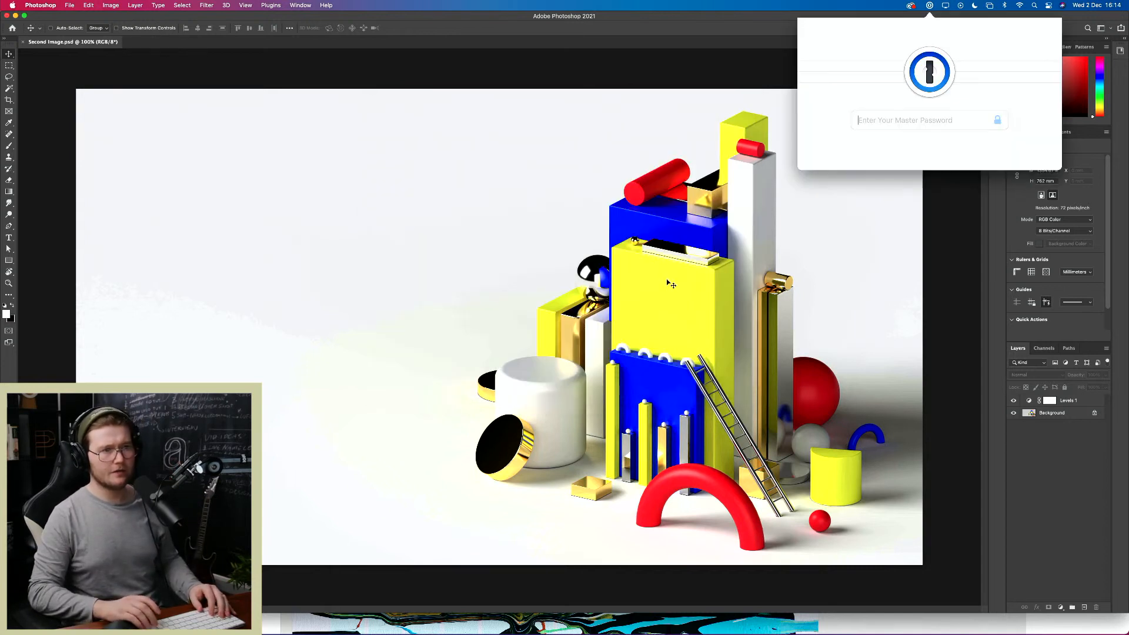
key("Escape")
key("super+alt+shift+s")
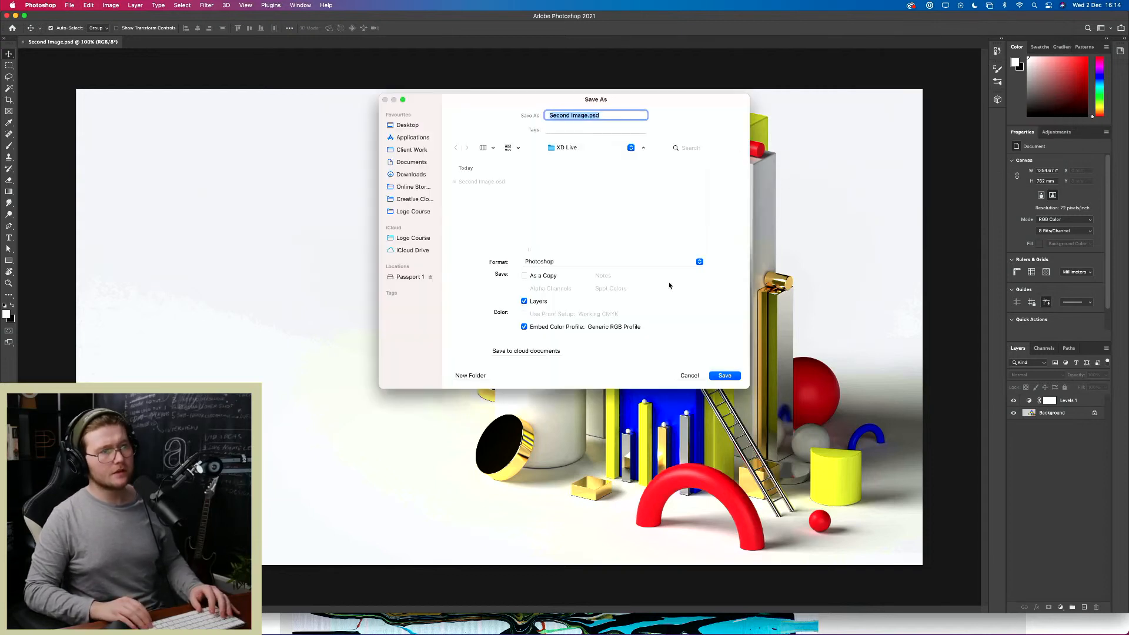
left_click(637, 266)
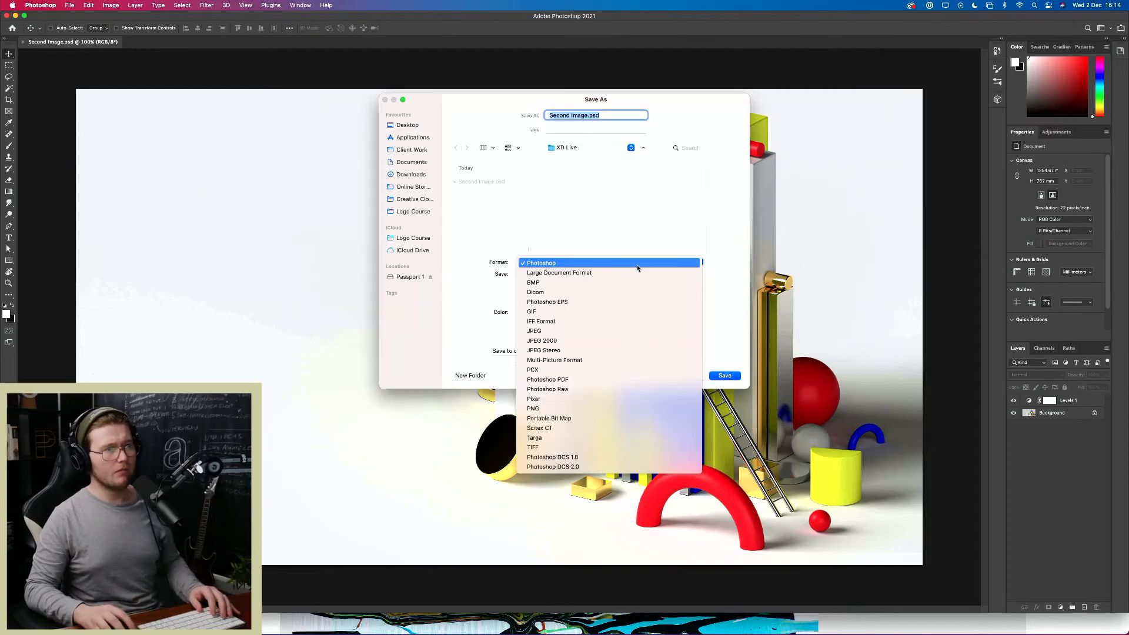
left_click(582, 330)
left_click(734, 378)
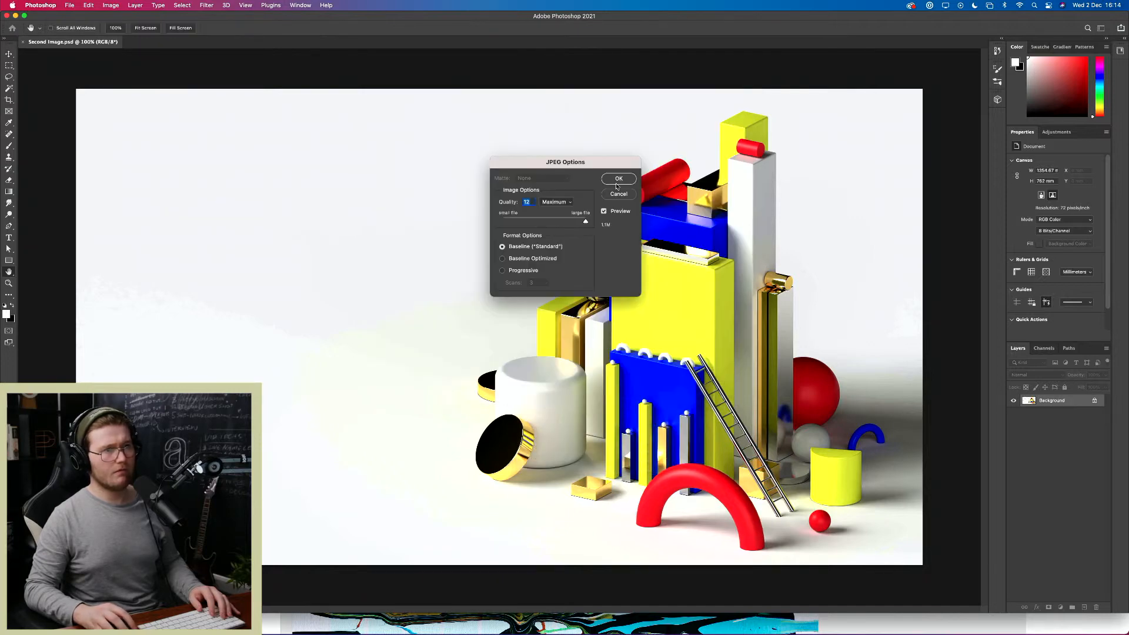
left_click(618, 179)
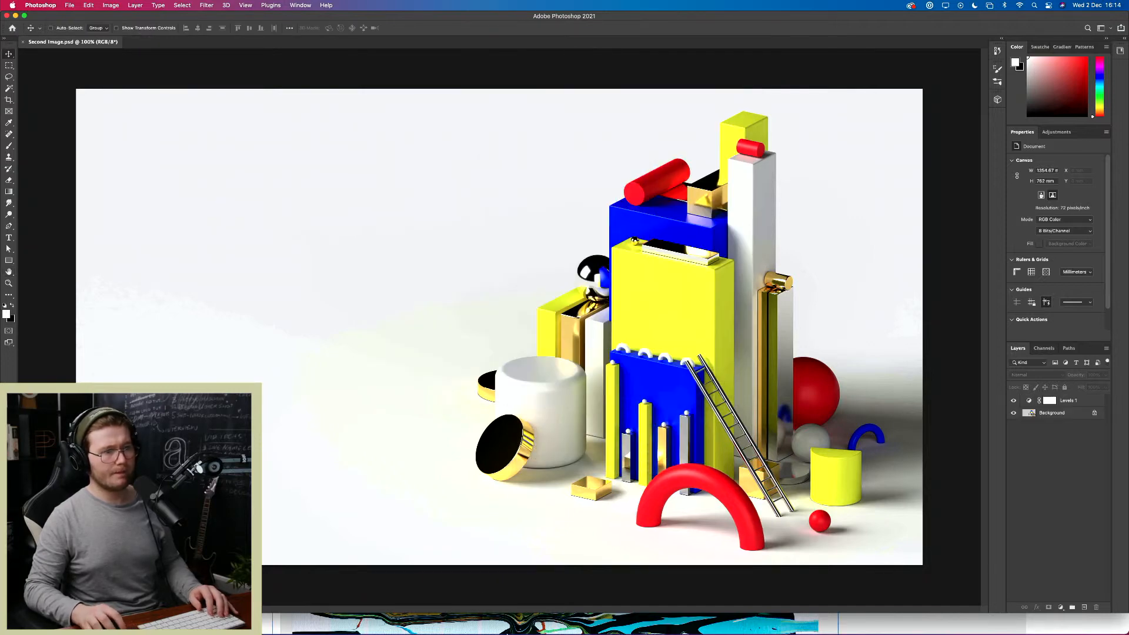
Step: Switch back to Adobe XD and delete the old grey tower image from the 3D Page
left_click(503, 631)
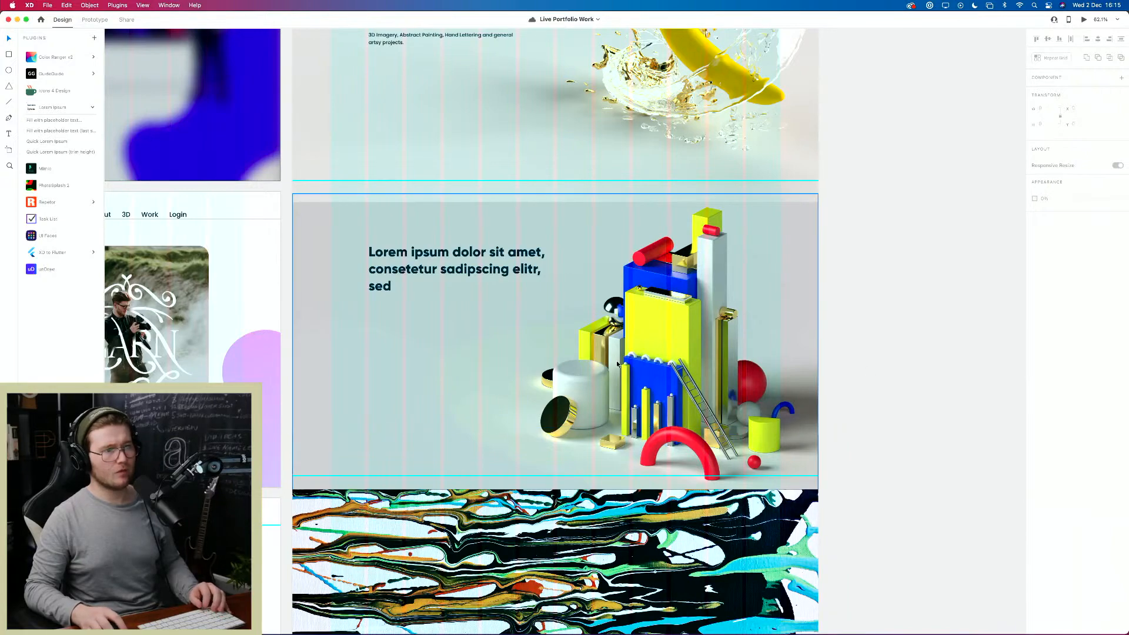
scroll(617, 362, "down", 5)
scroll(616, 362, "up", 5)
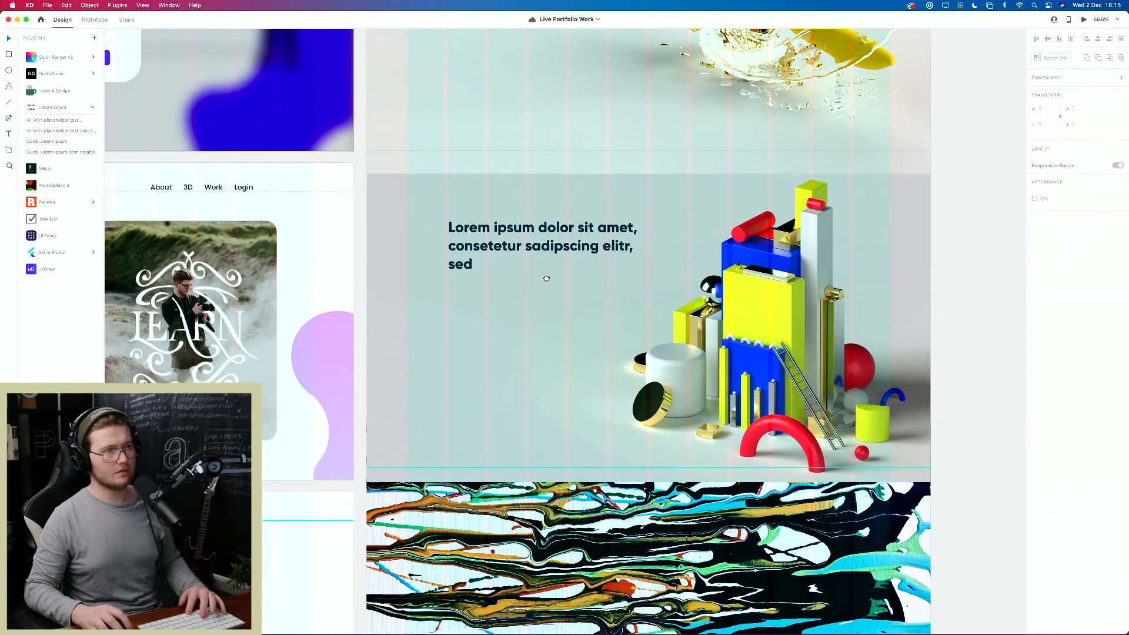
left_click(608, 290)
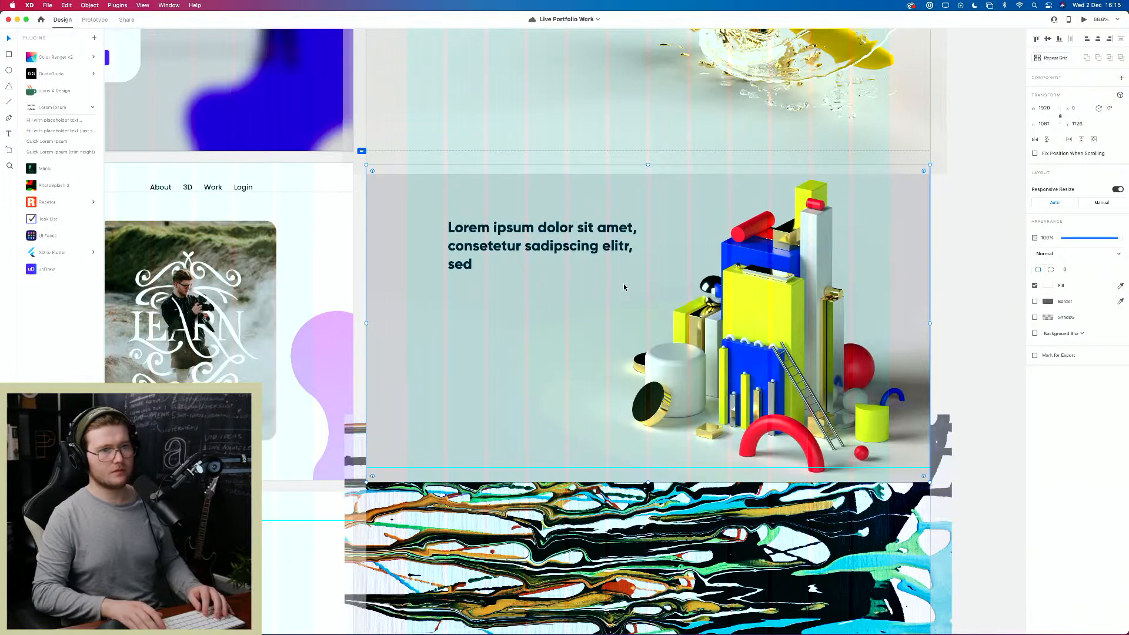
key("Delete")
Step: Switch to Finder, open the XD Live folder in Documents and select Second Image.jpg
key("super+Tab")
key("super+Tab")
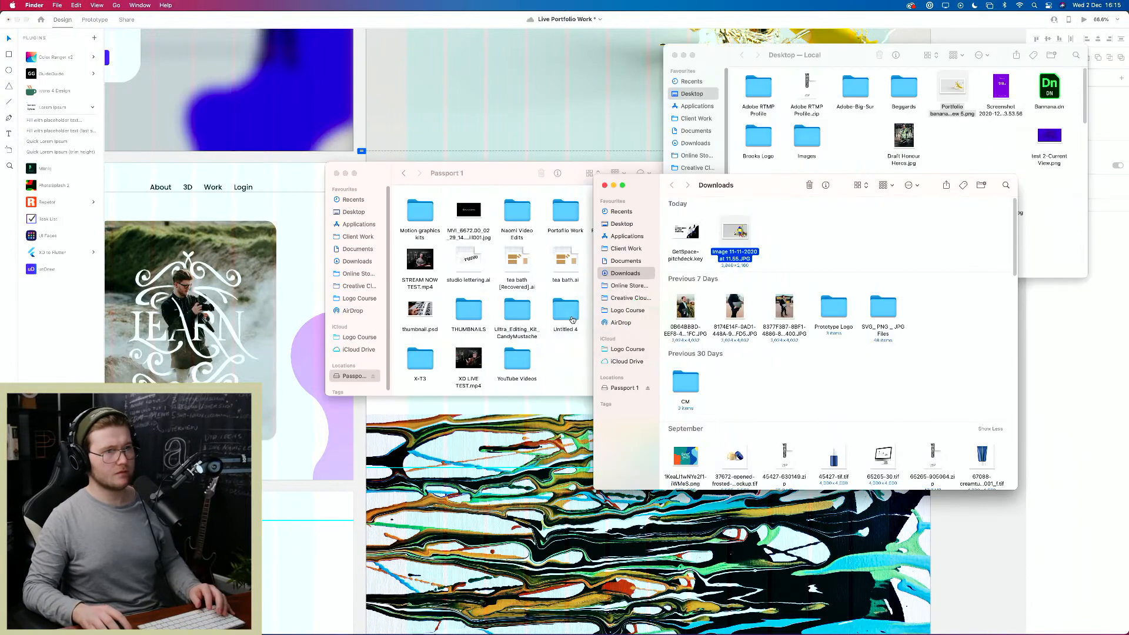
left_click(805, 264)
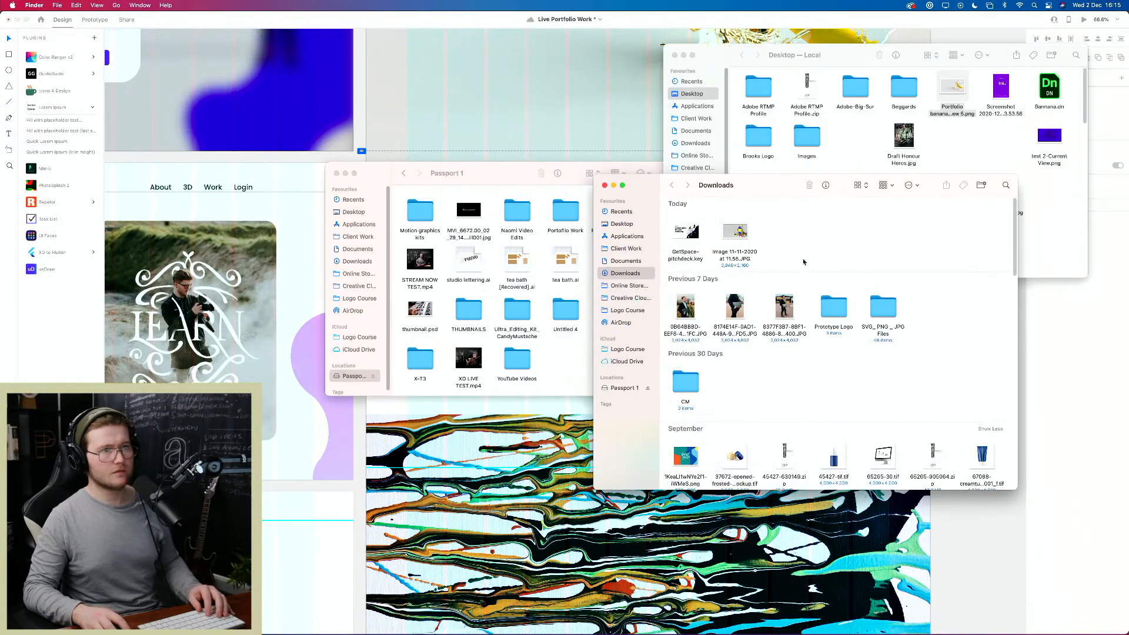
left_click(627, 261)
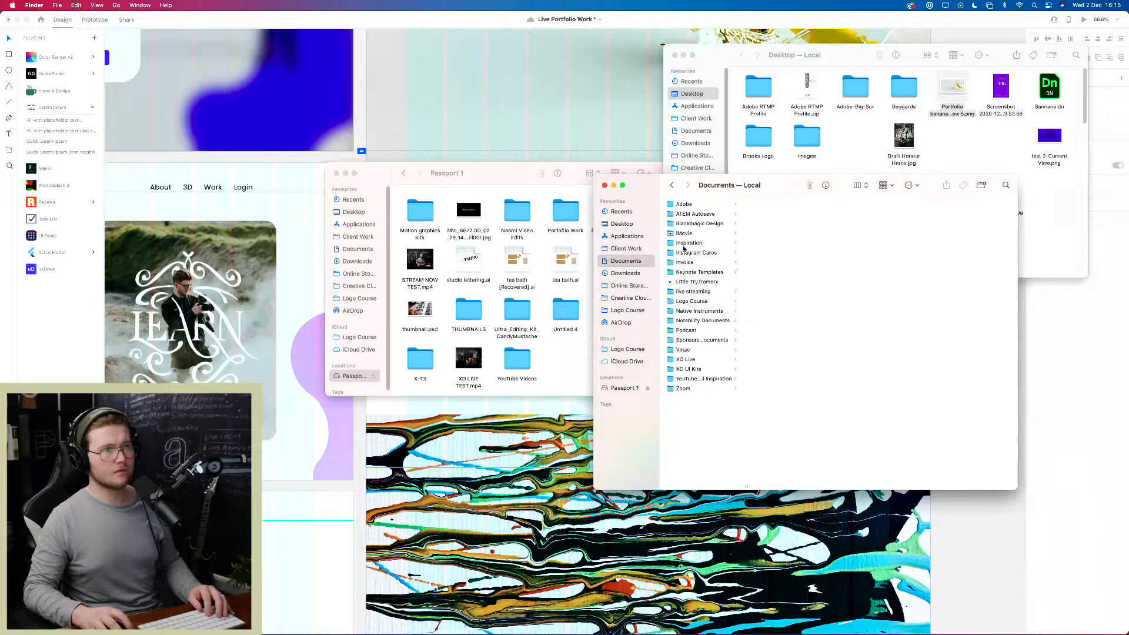
left_click(685, 359)
left_click(804, 206)
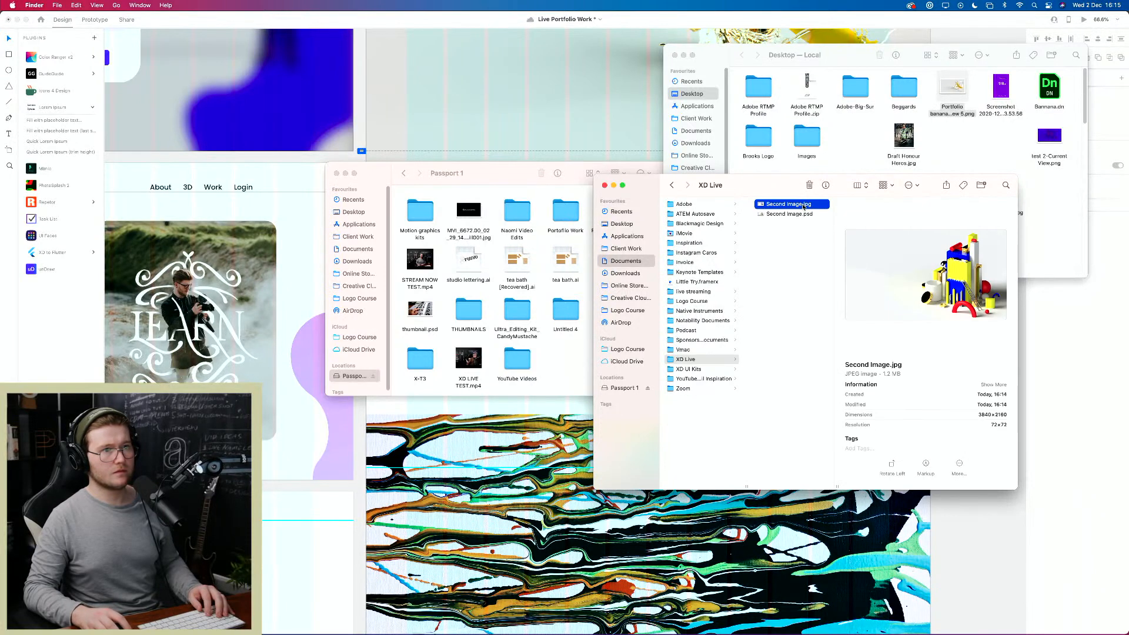
Step: Place Second Image.jpg in the 3D Page's second section at X 0, spanning the artboard, and send it behind the heading text
left_click_drag(788, 204, 488, 118)
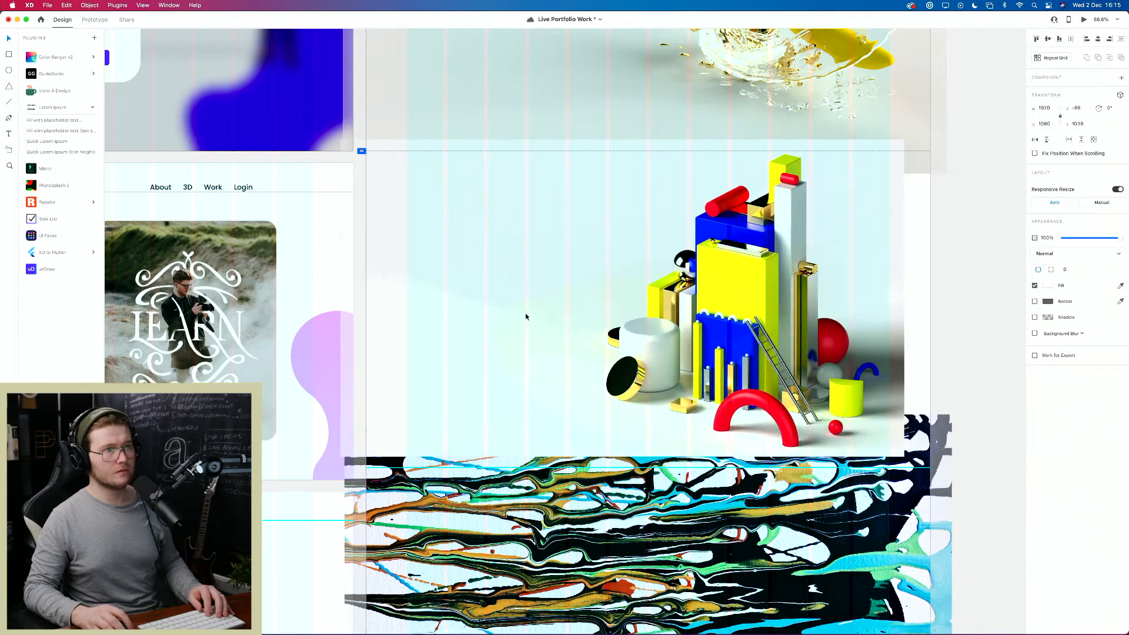
left_click(549, 323)
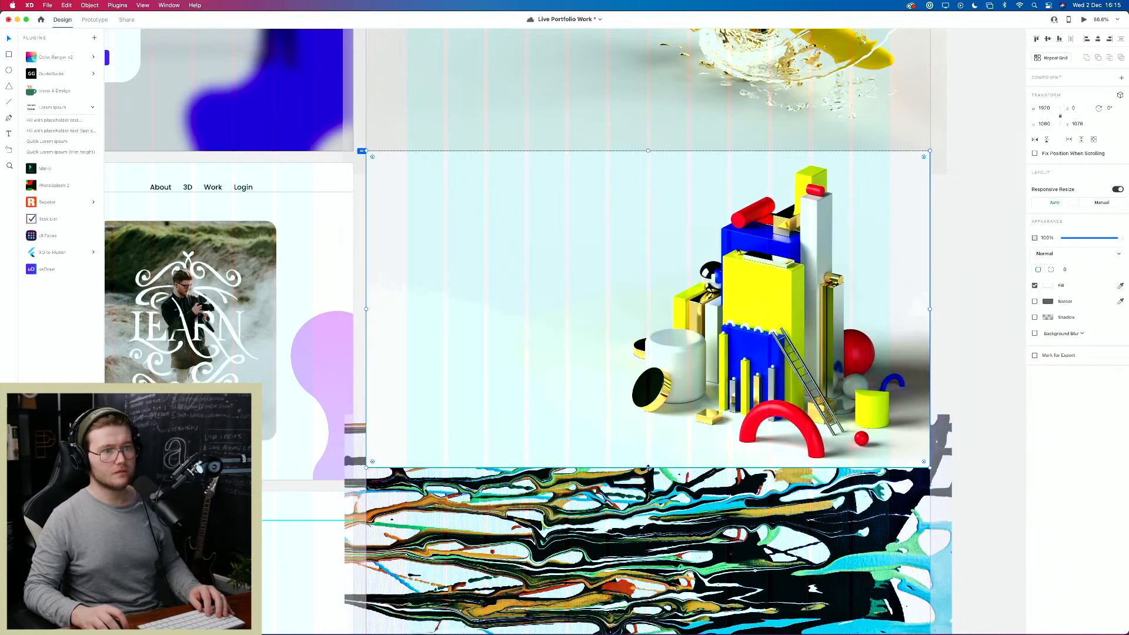
left_click_drag(687, 466, 629, 467)
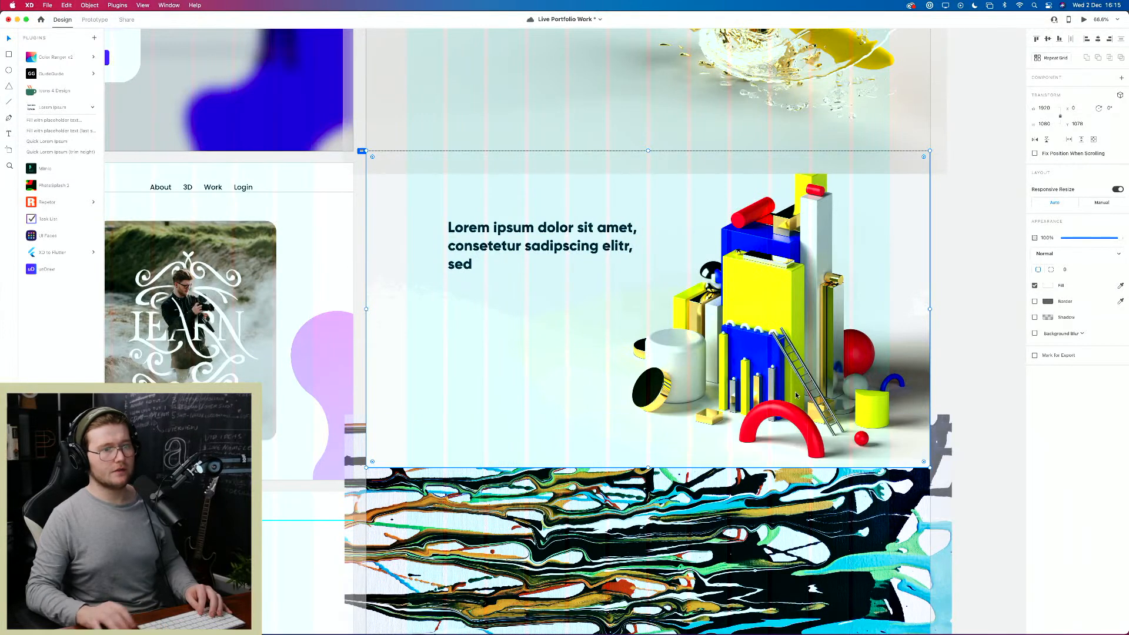
Step: Try bringing the abstract paint image to the front of the 3D Page, and return it behind the tower image
left_click(943, 477)
key("super+shift+bracketright")
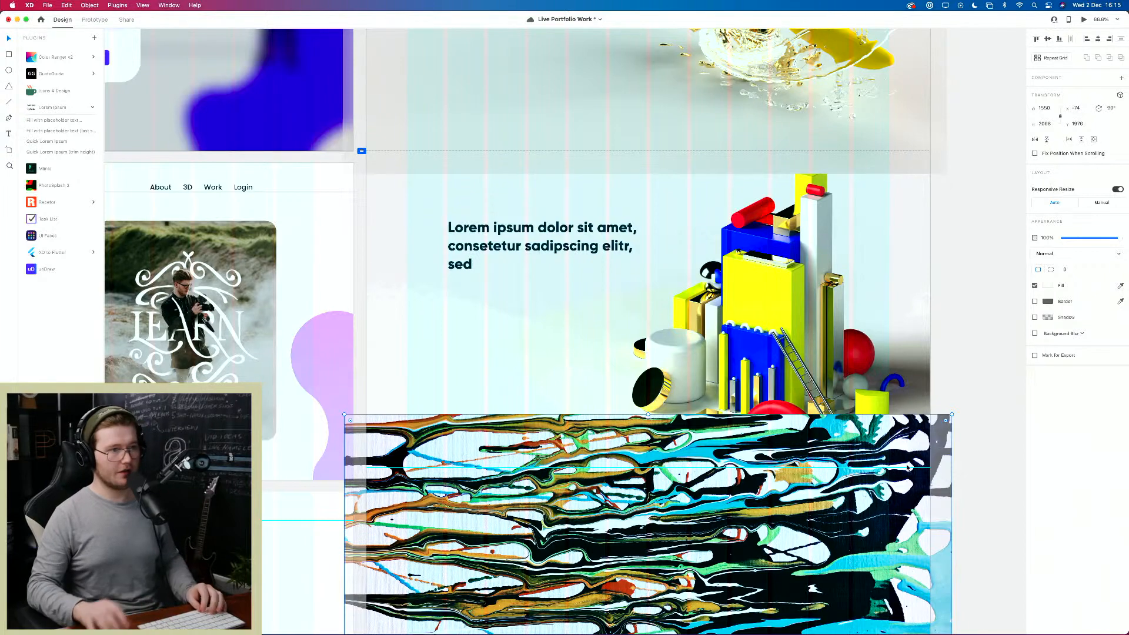
scroll(907, 467, "down", 10)
scroll(907, 468, "right", 4)
scroll(907, 467, "down", 3)
left_click(786, 449)
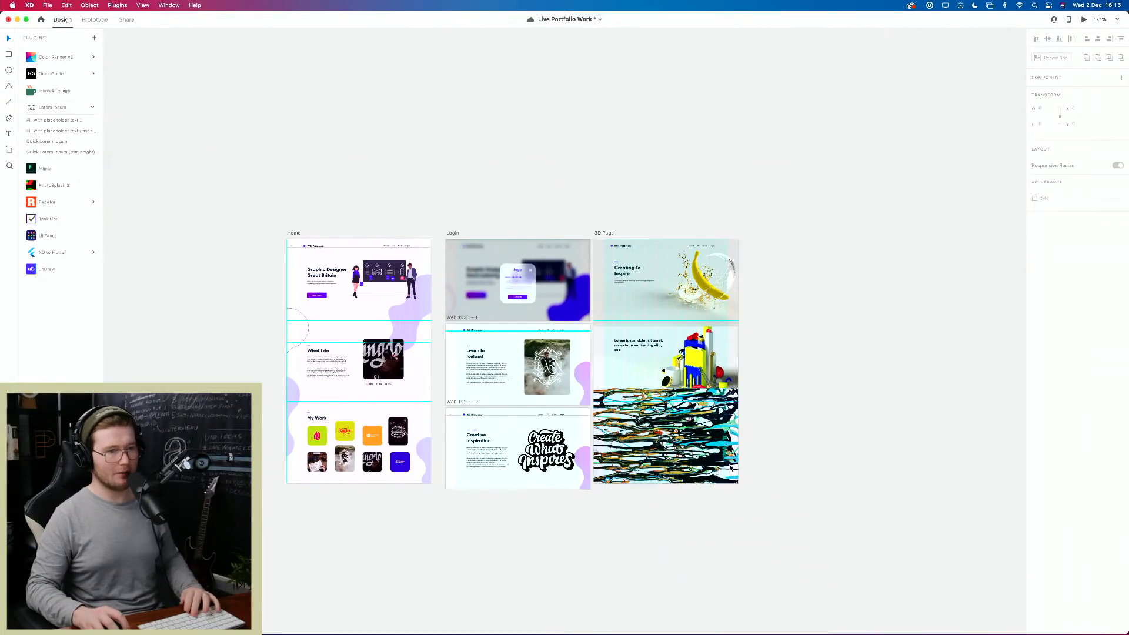
scroll(731, 467, "left", 4)
left_click(803, 479)
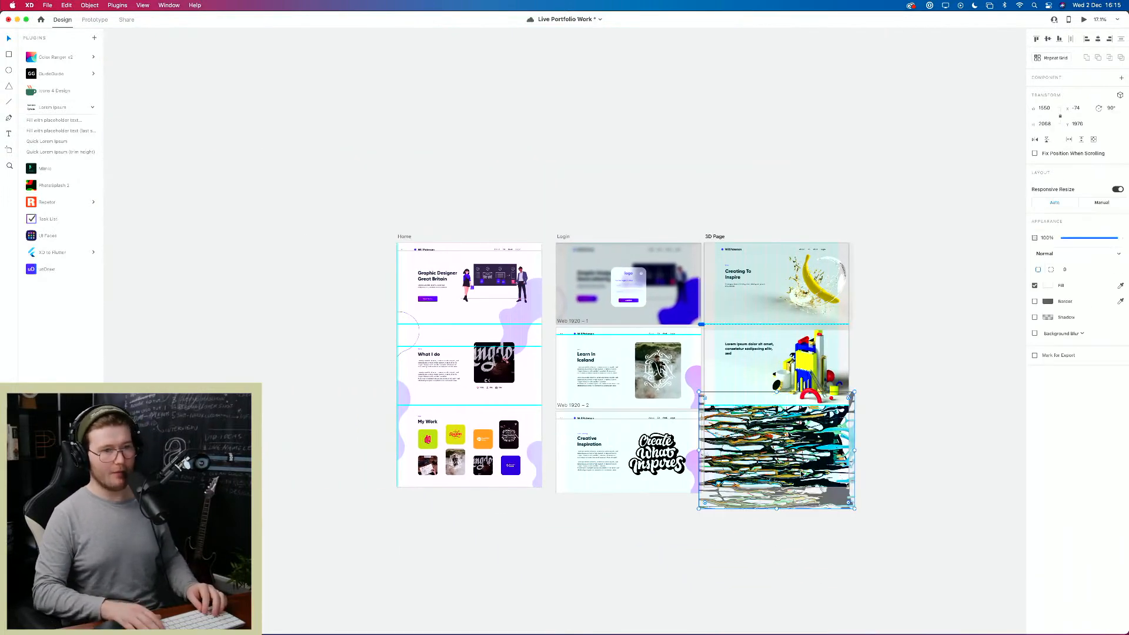
left_click(935, 473)
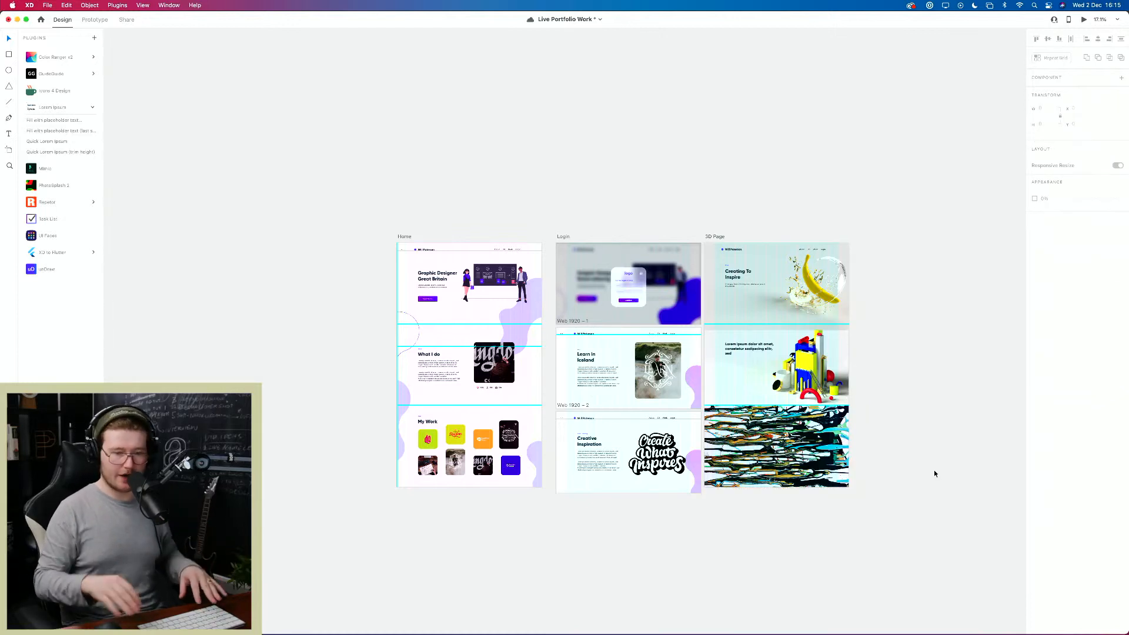
Step: Preview the prototype from the Home artboard, test its View Work button and close the preview
left_click(401, 238)
key("super+Return")
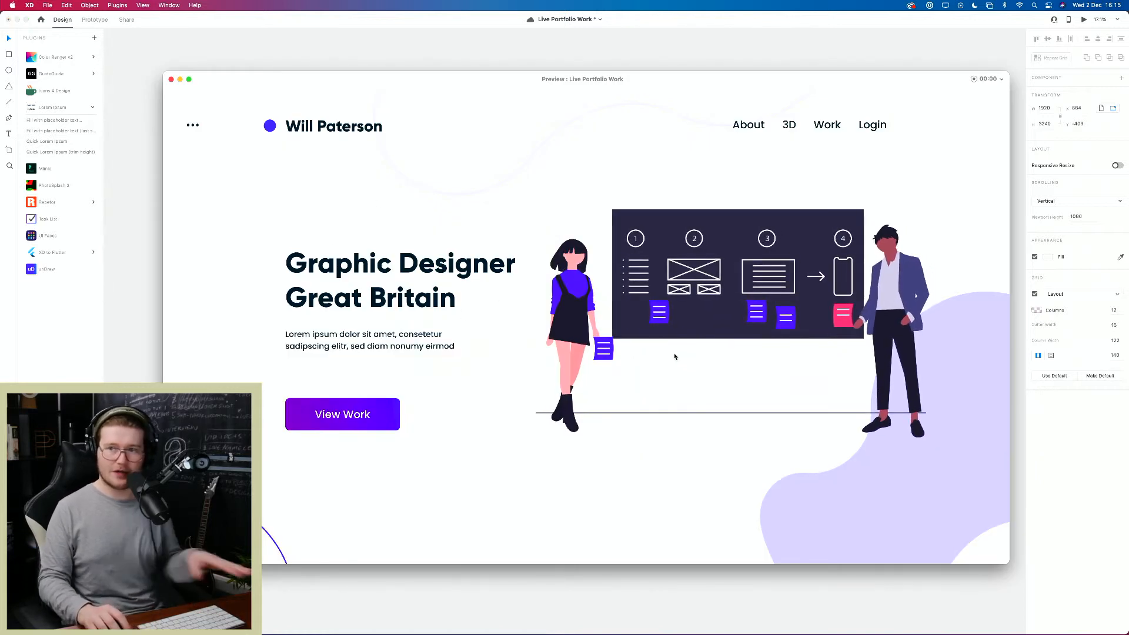
left_click(359, 411)
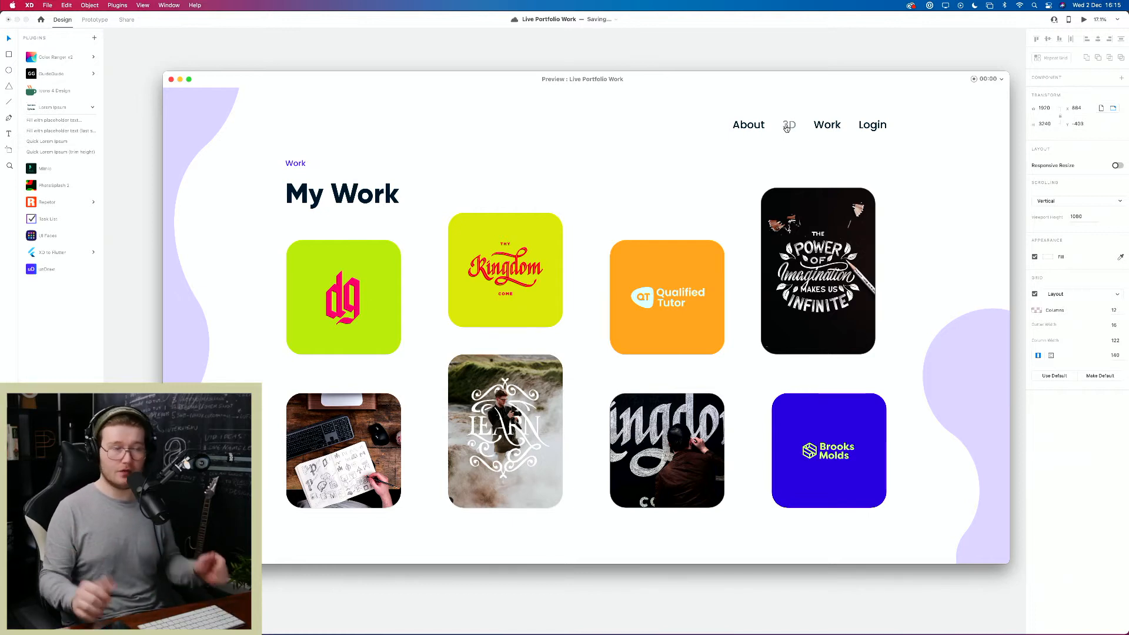
left_click(171, 80)
left_click(422, 206)
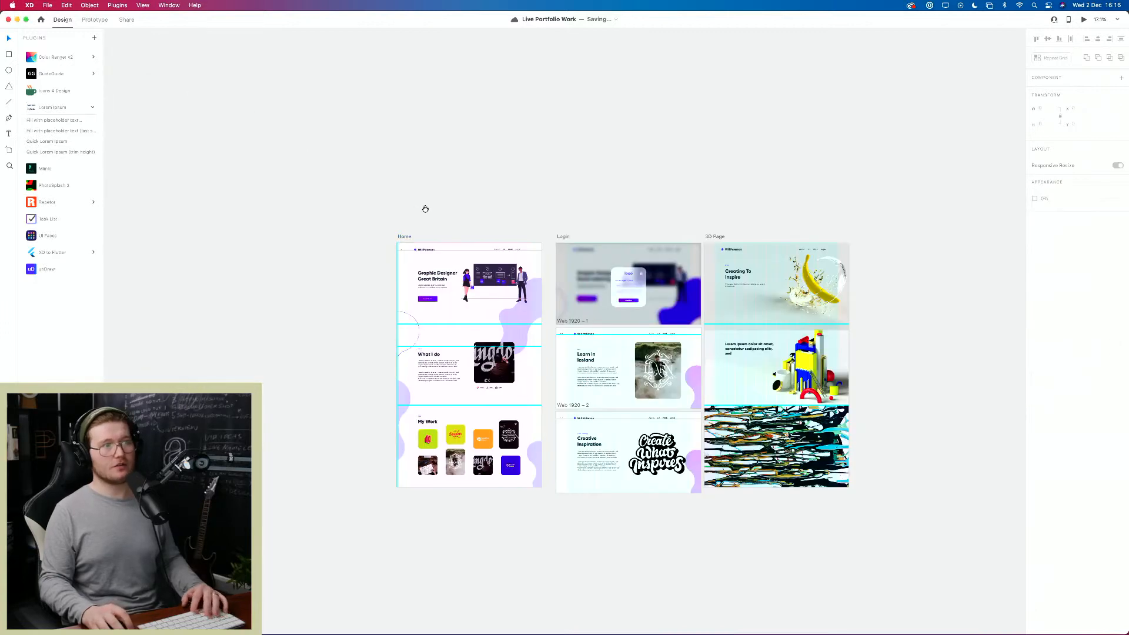
Step: Look over the artboards and examine where the banana and tower sections meet on the 3D Page
left_click_drag(424, 207, 294, 142)
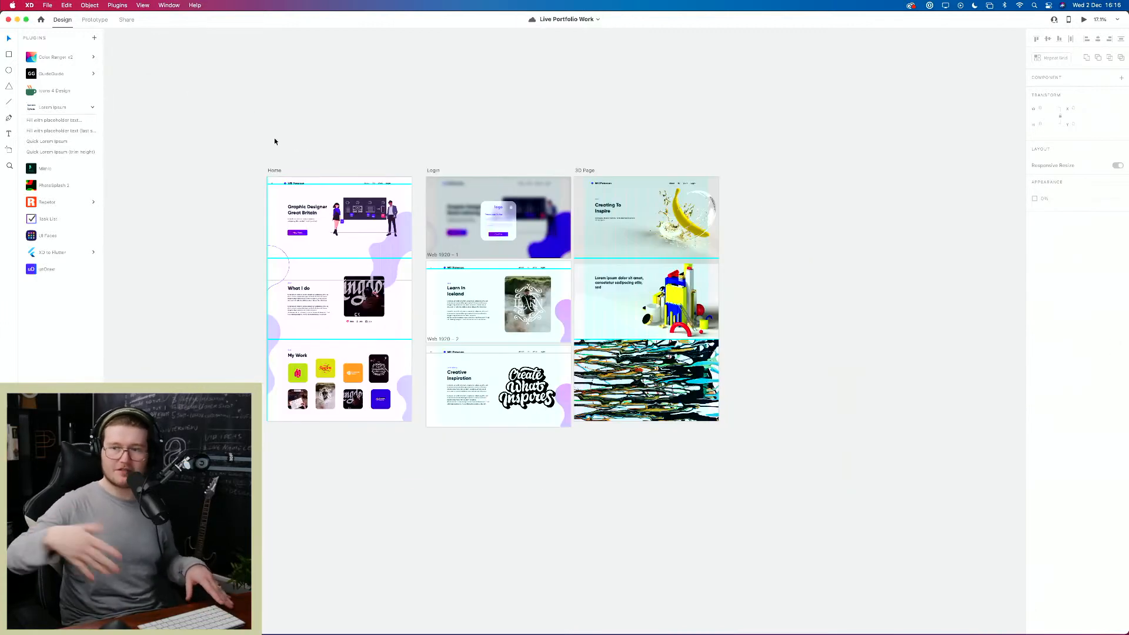
scroll(491, 333, "up", 5)
left_click_drag(840, 371, 551, 392)
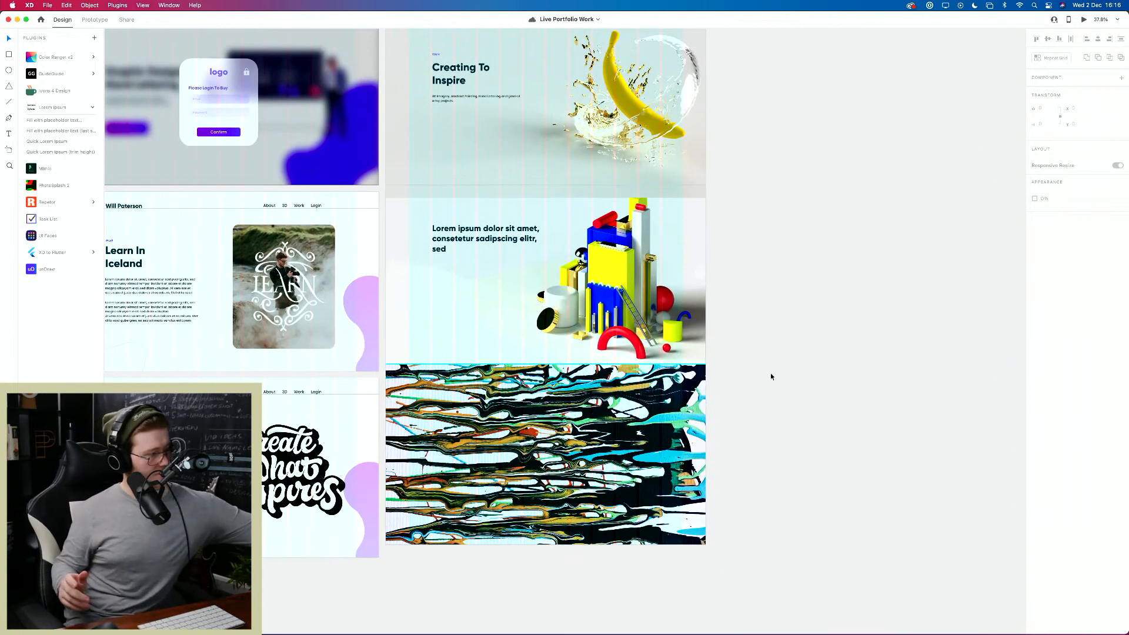
scroll(647, 372, "up", 3)
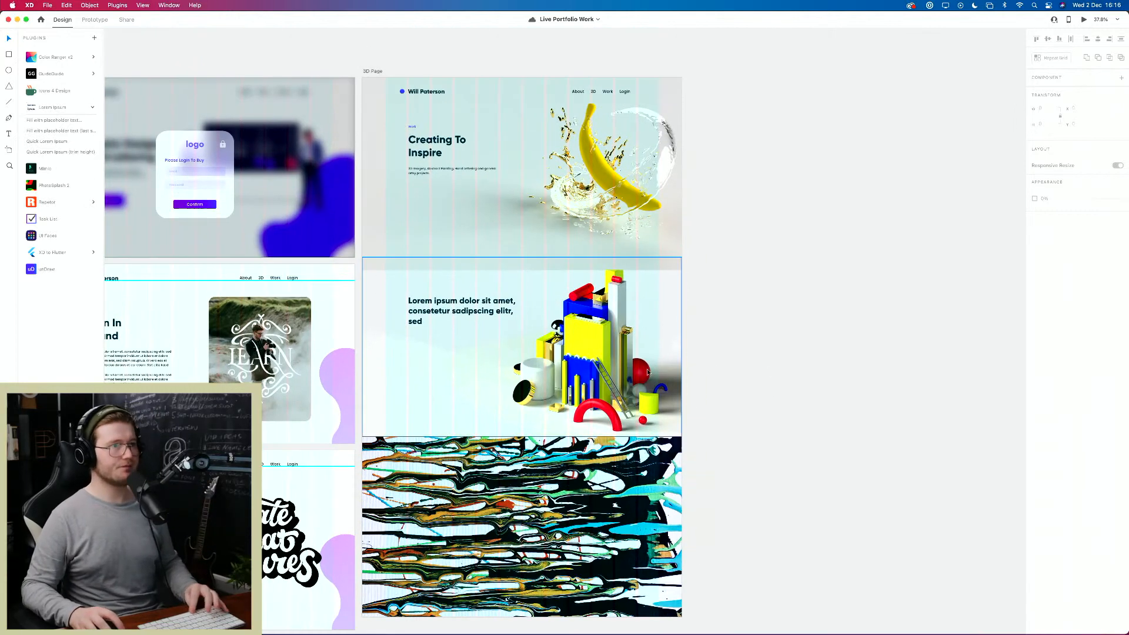
scroll(533, 272, "up", 3)
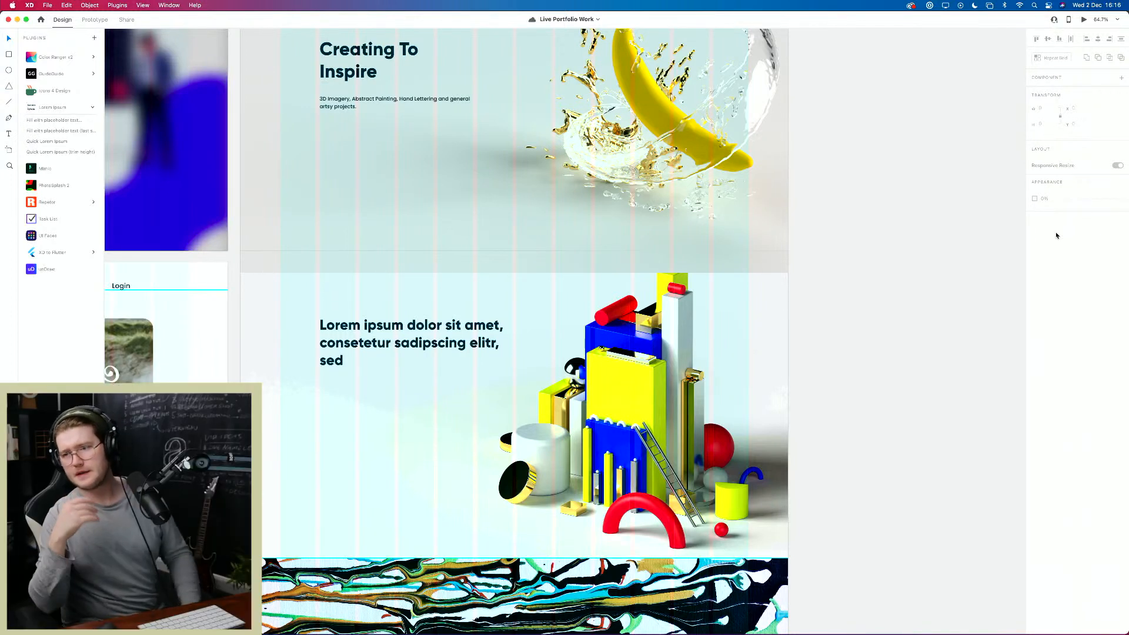
left_click_drag(454, 388, 383, 368)
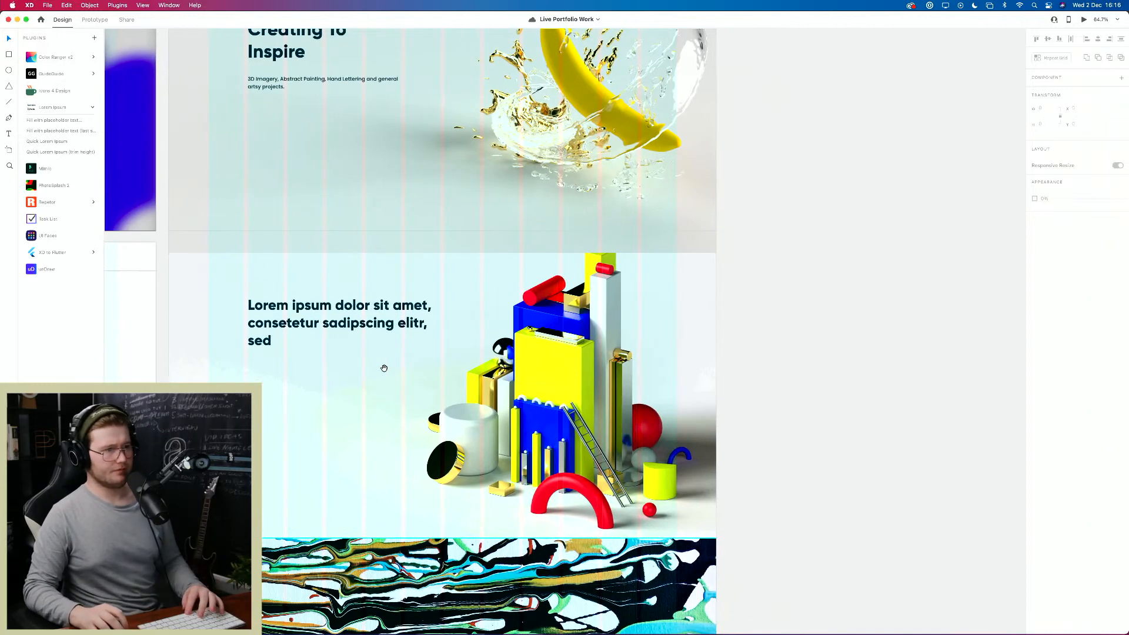
scroll(602, 322, "down", 4)
scroll(603, 324, "down", 4)
scroll(603, 325, "up", 5)
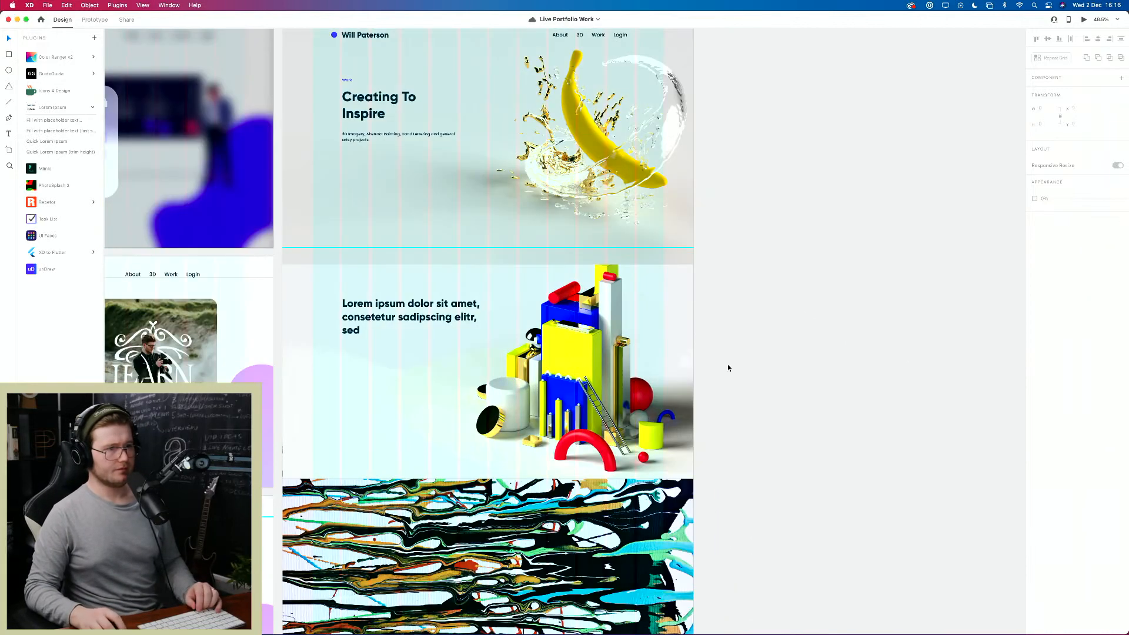
Step: Bring the tower image forward in front of the banana image's overlapping lower edge, keeping it behind the heading
left_click(628, 330)
key("super+]")
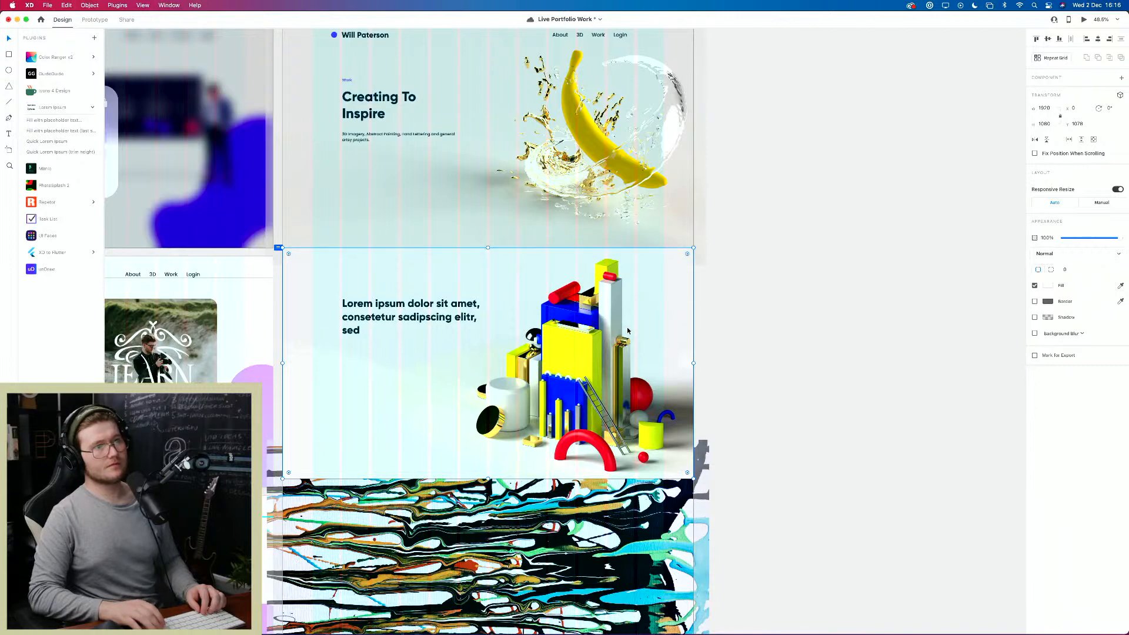
left_click(849, 322)
Step: Review the tower section and its heading on the 3D Page and save the document
scroll(736, 333, "down", 3)
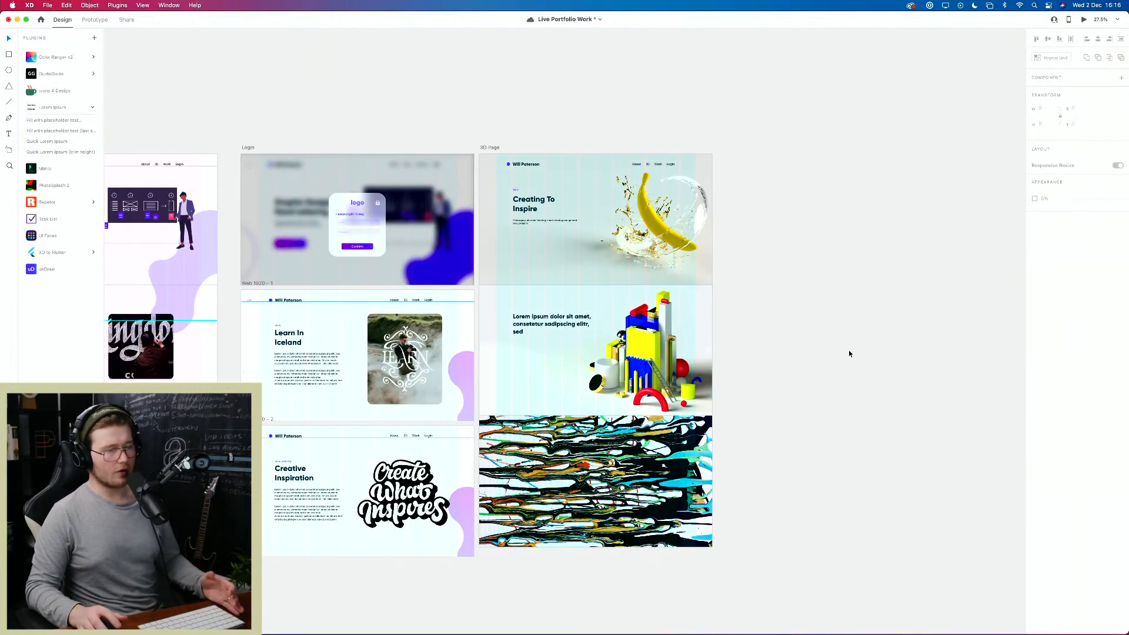
scroll(488, 340, "up", 4)
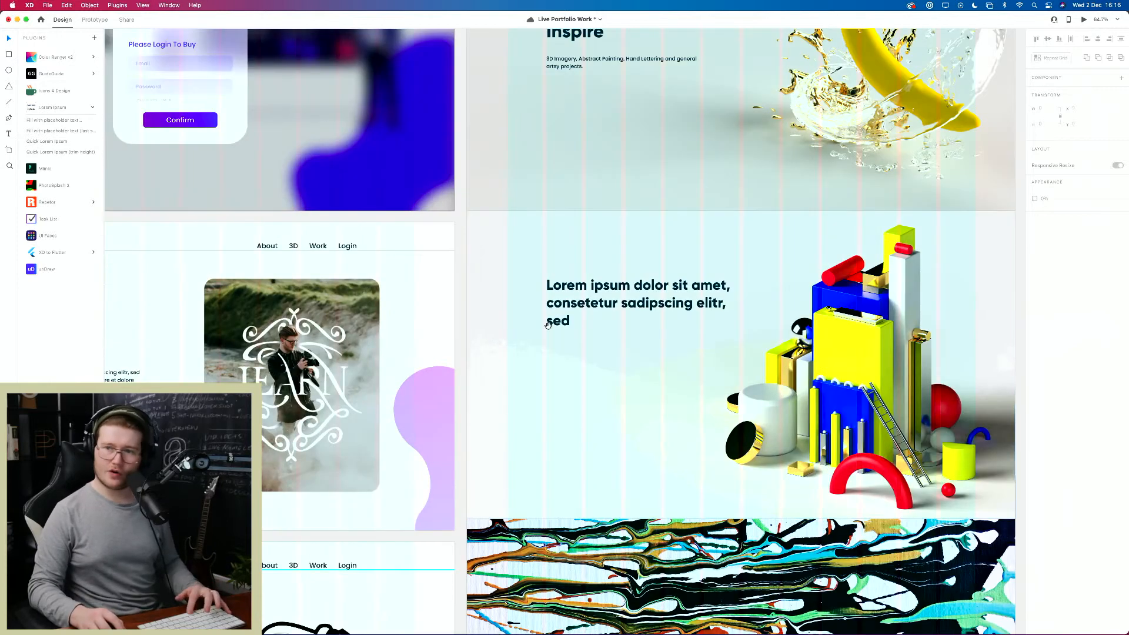
scroll(546, 324, "right", 2)
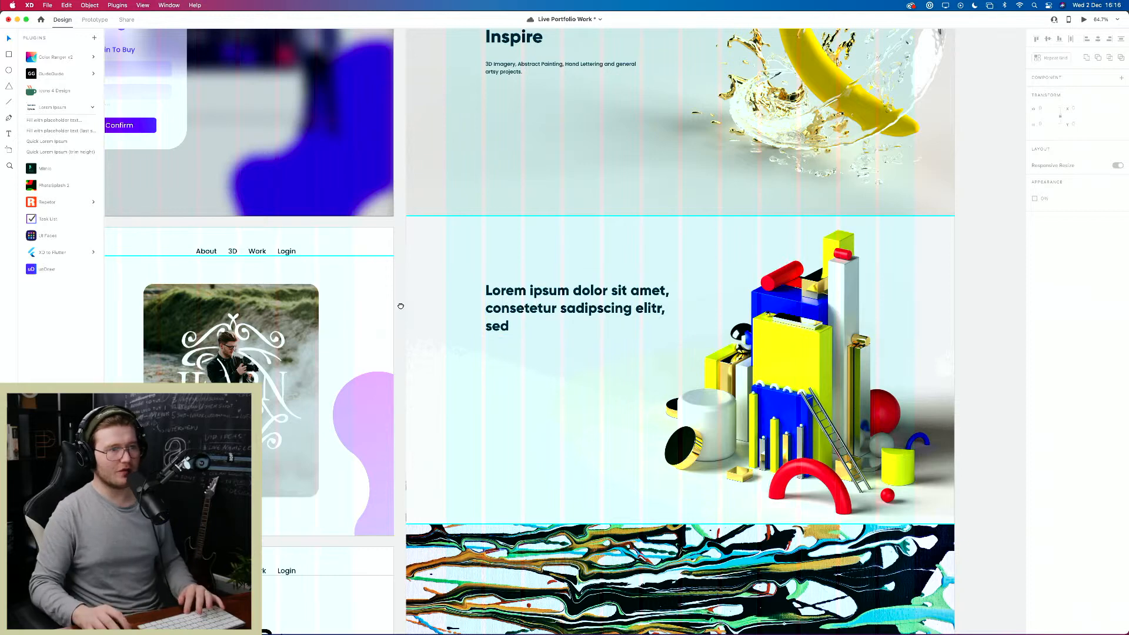
scroll(538, 312, "right", 8)
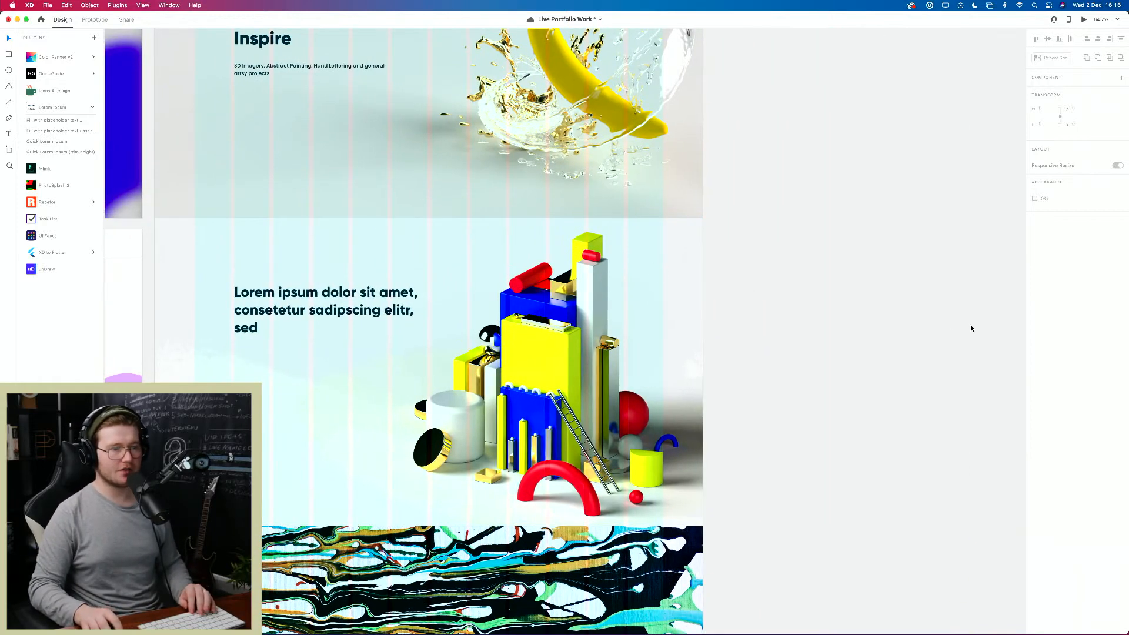
scroll(824, 375, "left", 4)
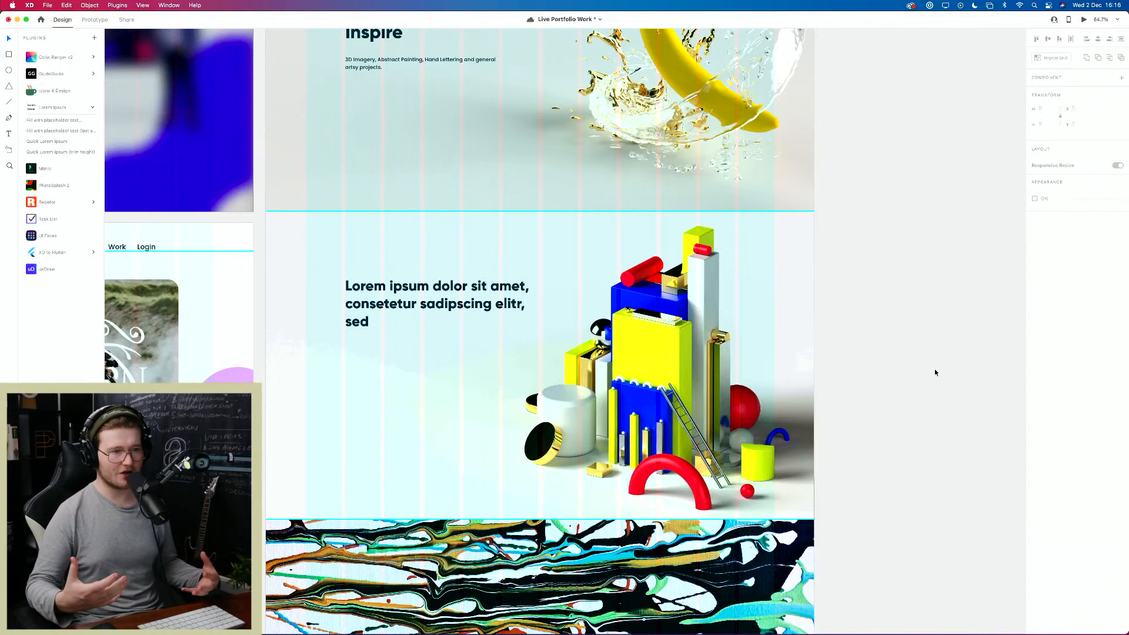
key("super+s")
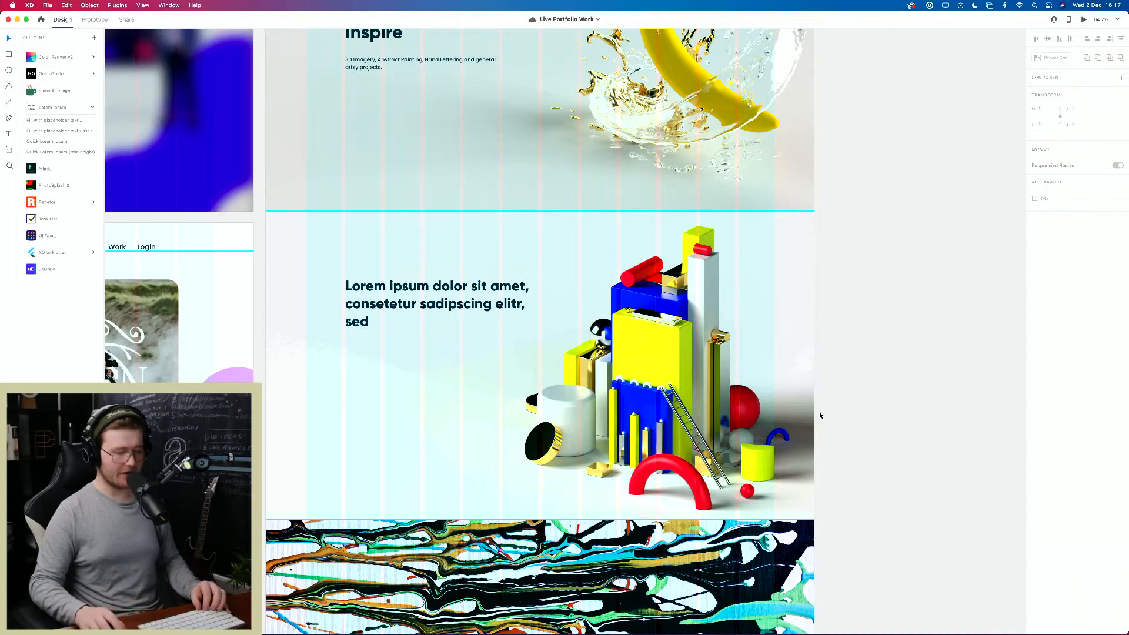
Step: Look over the banana, tower and paint sections of the 3D Page to check how they sit together
scroll(820, 415, "down", 5)
scroll(813, 419, "up", 5)
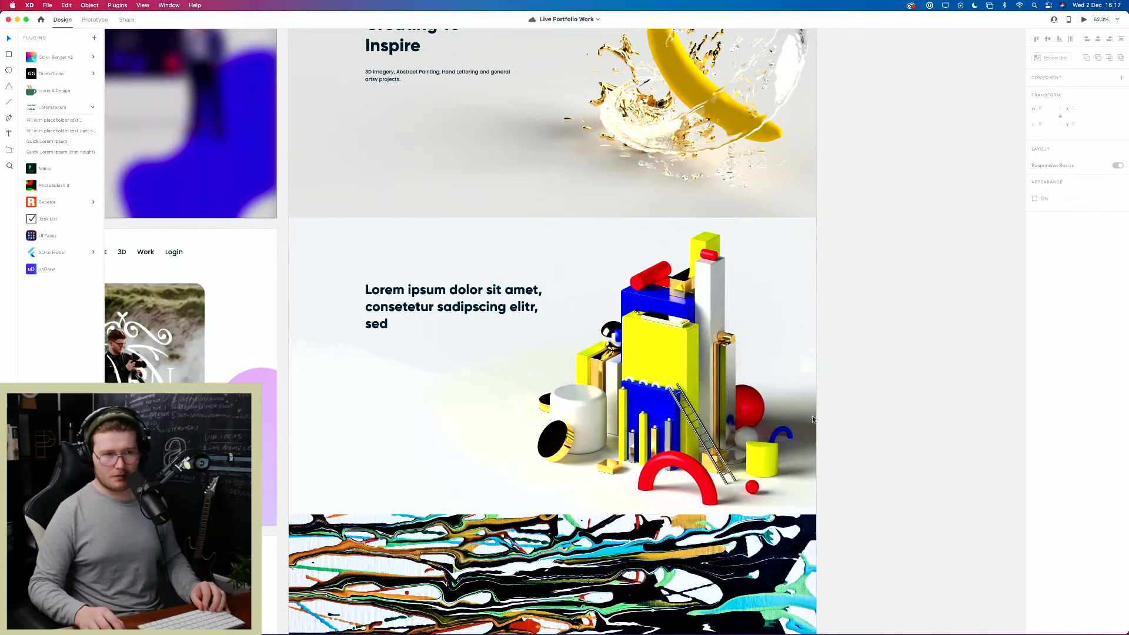
scroll(812, 415, "down", 5)
scroll(813, 420, "up", 4)
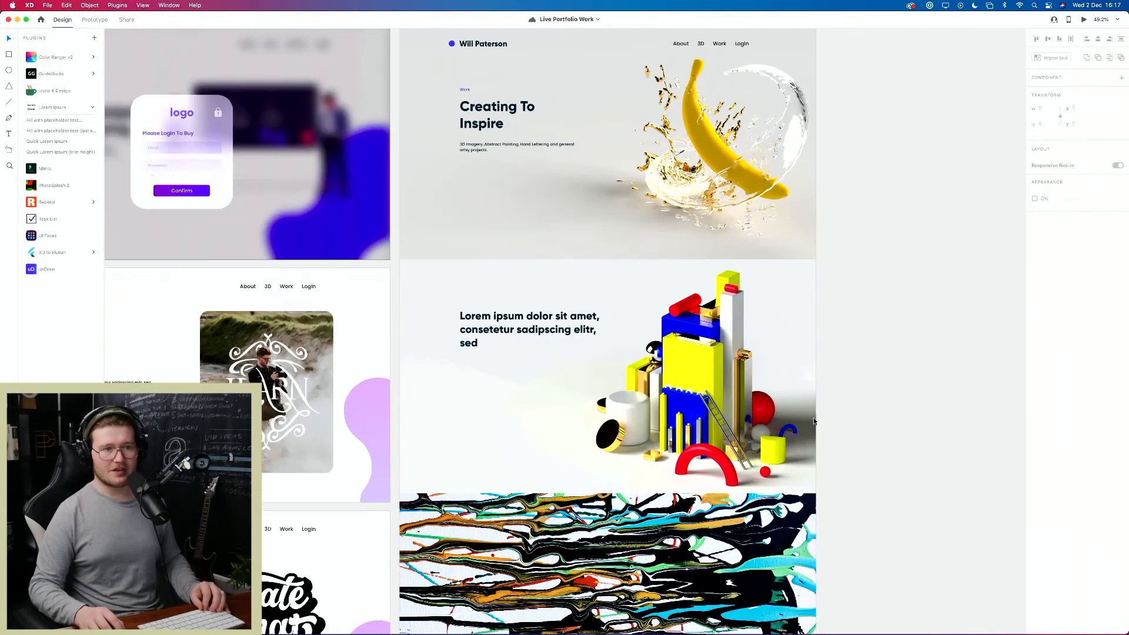
scroll(813, 420, "up", 4)
scroll(814, 419, "down", 2)
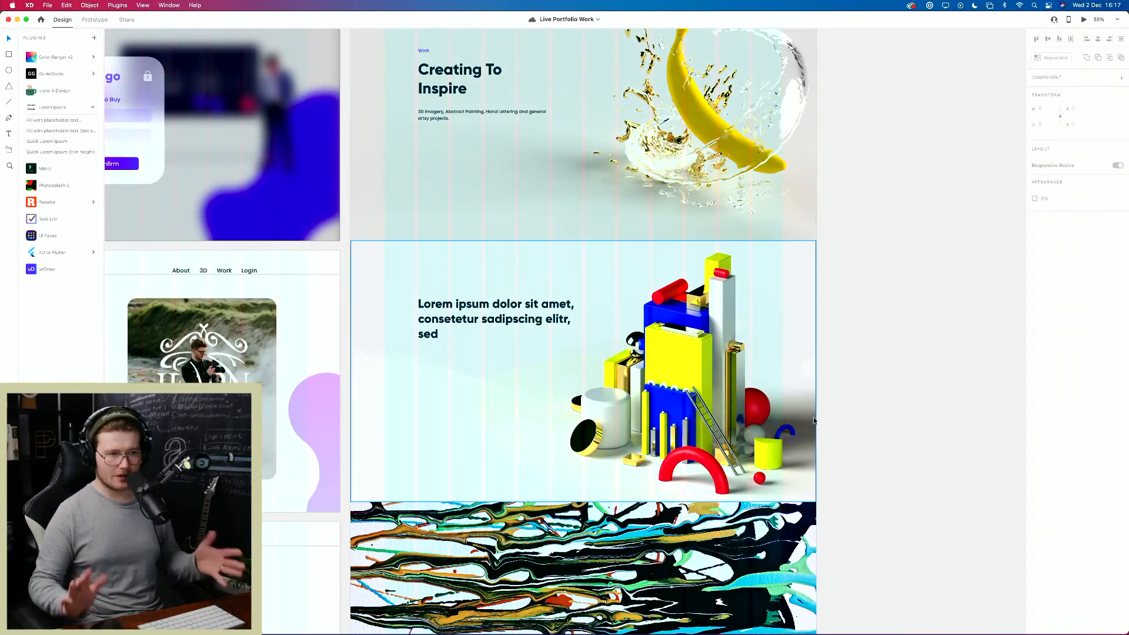
left_click_drag(880, 476, 864, 331)
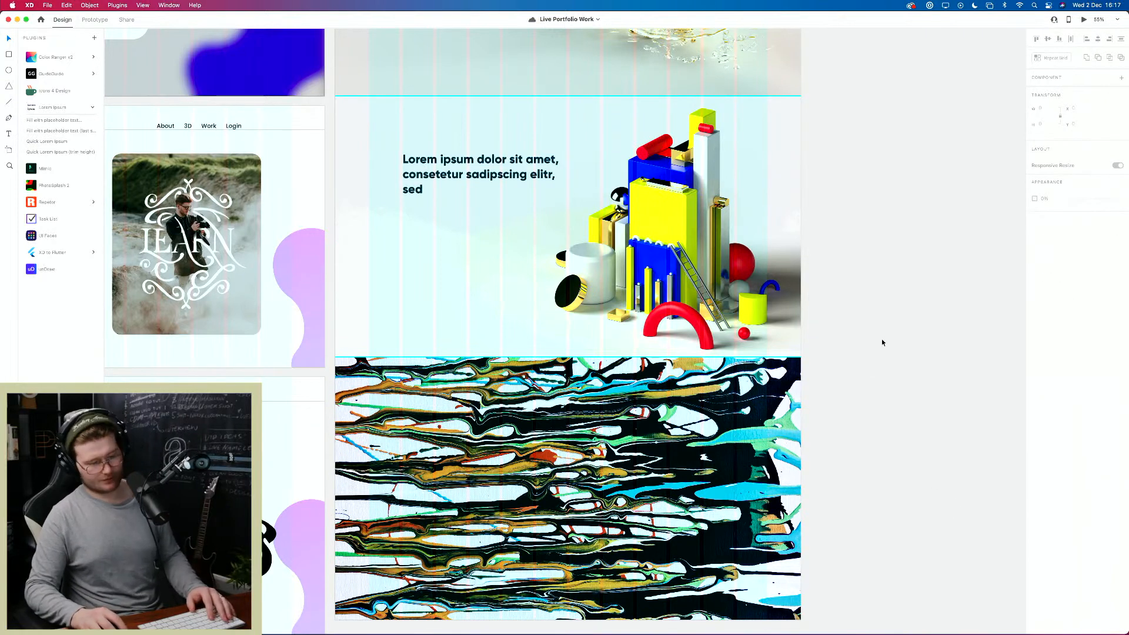
Step: Draw a white rectangle about 1033 by 1082 from the paint section's top-left corner down to the artboard's lower edge
key("r")
key("v")
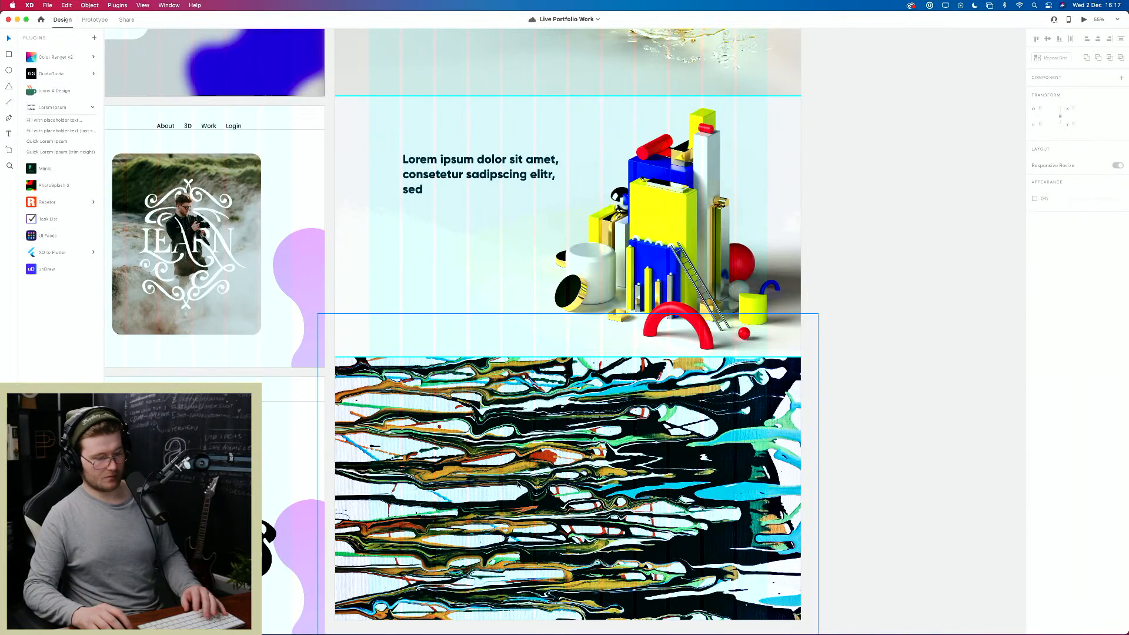
left_click(552, 495)
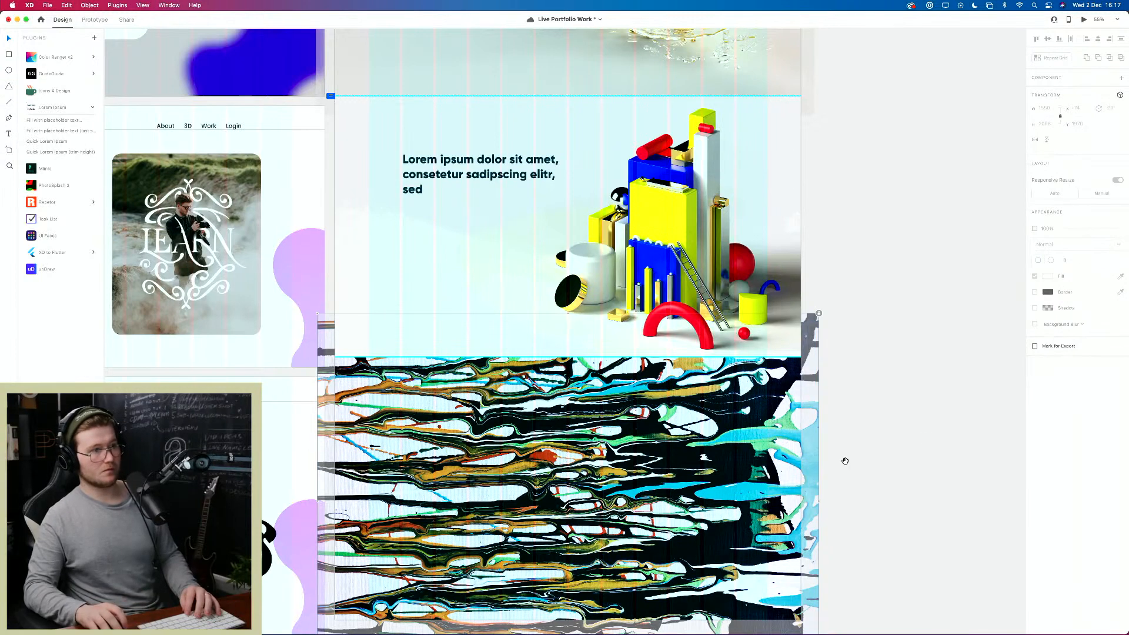
scroll(844, 461, "down", 3)
key("Escape")
key("r")
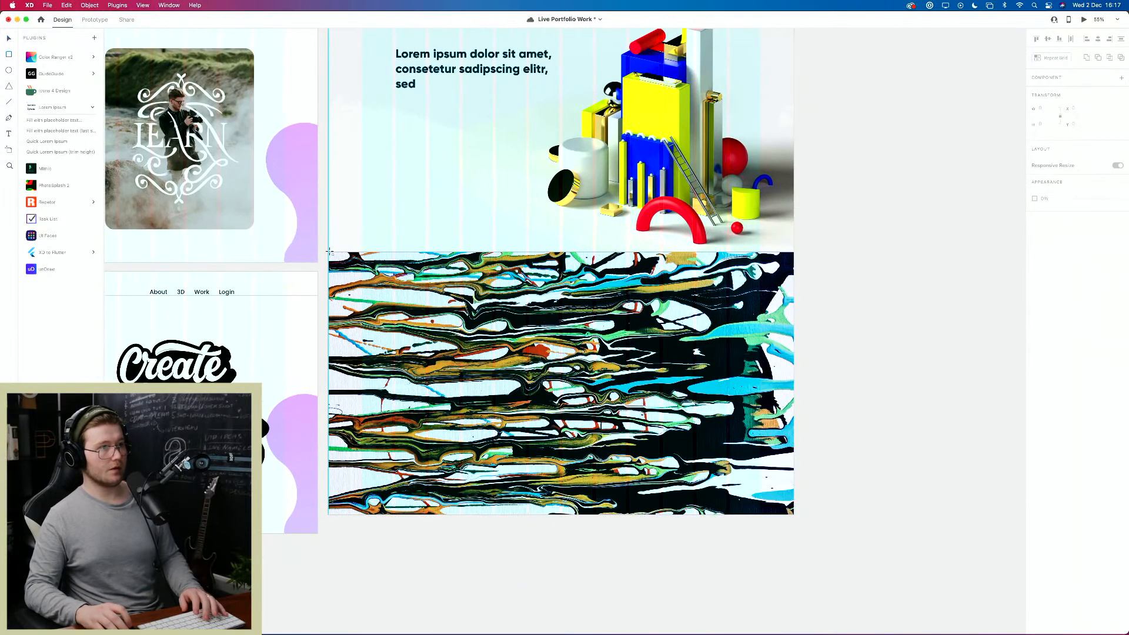
left_click_drag(328, 252, 578, 515)
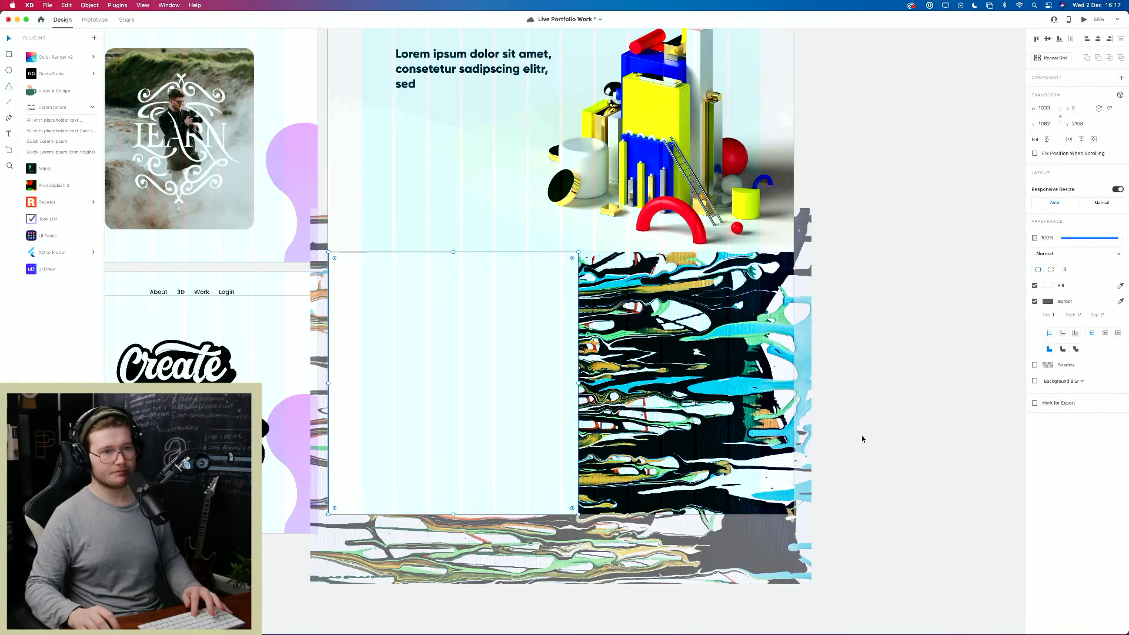
left_click_drag(496, 364, 496, 364)
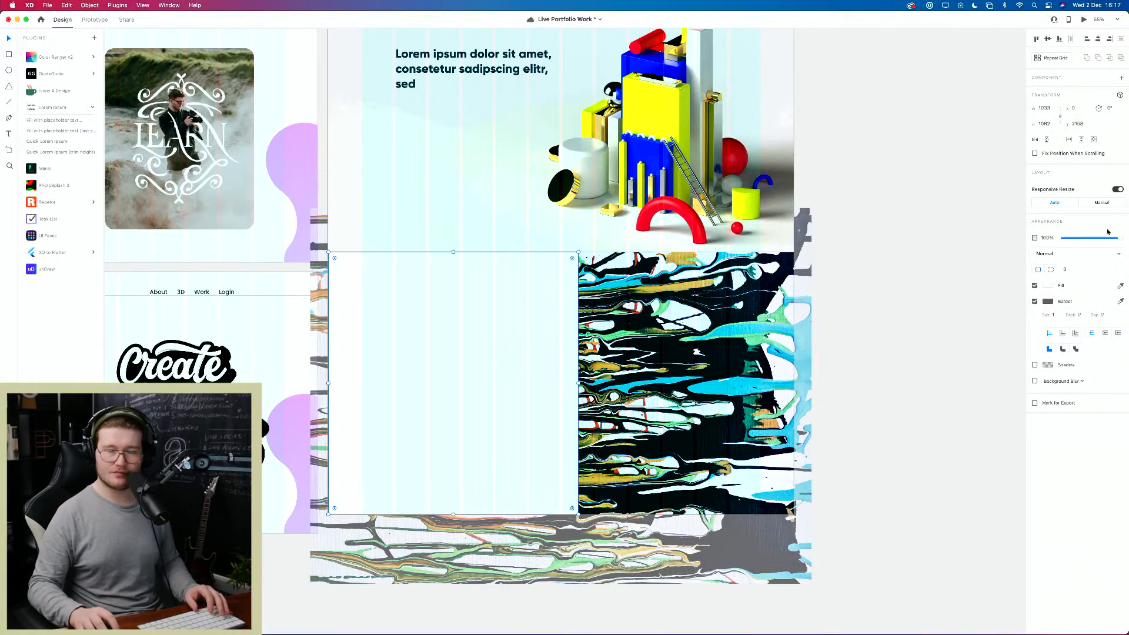
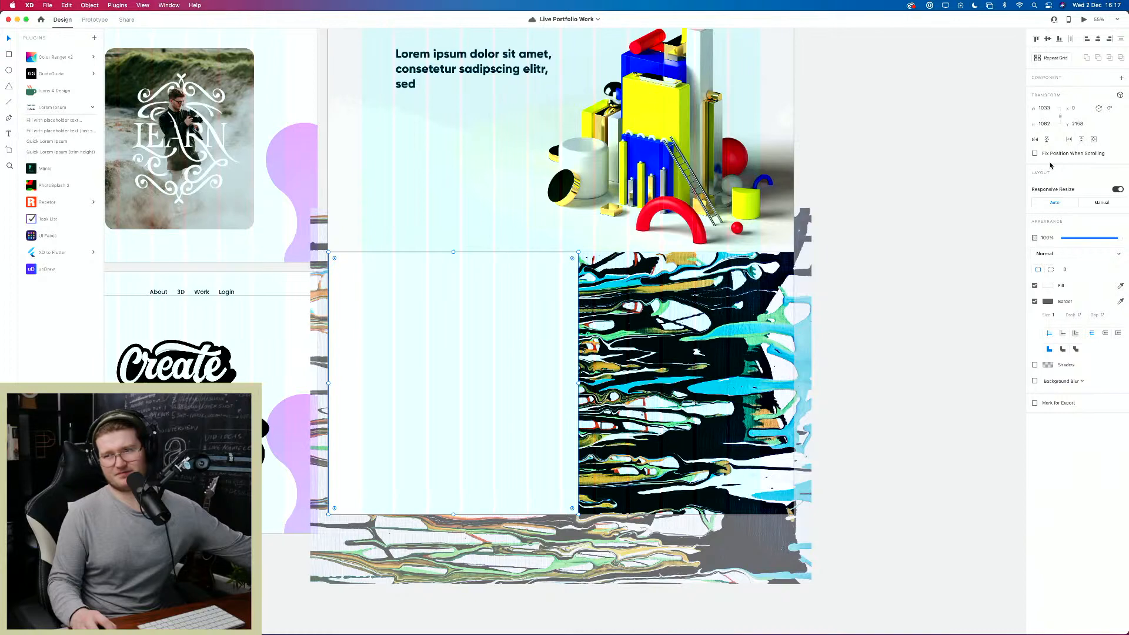
Step: Remove the white rectangle's border and change its fill from solid colour to a linear gradient
left_click(958, 242)
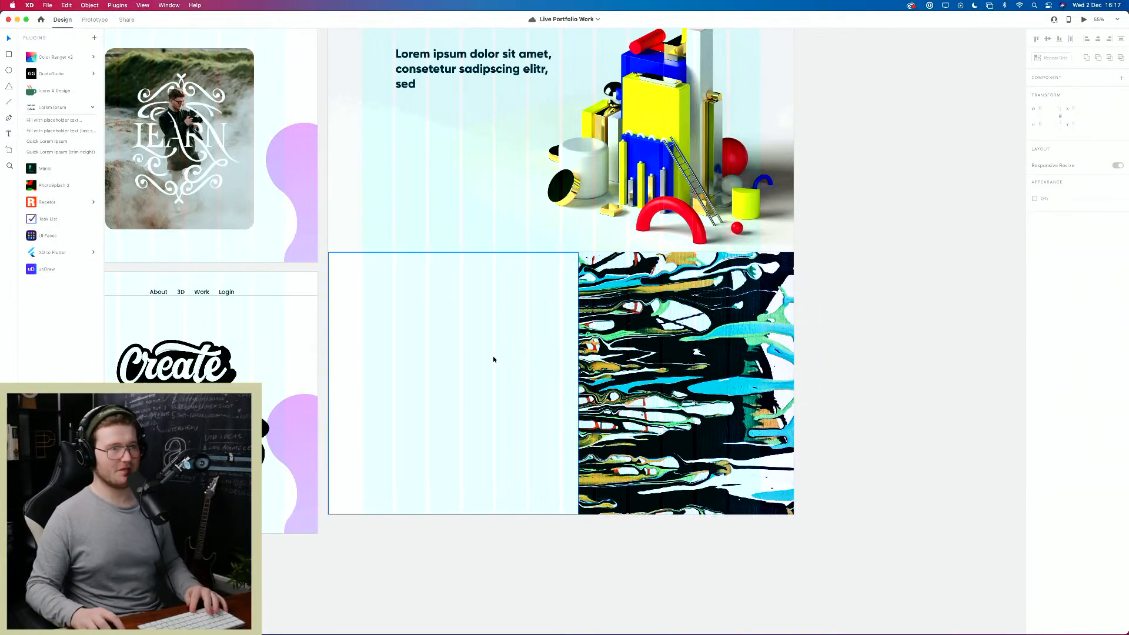
double_click(493, 360)
left_click(1048, 286)
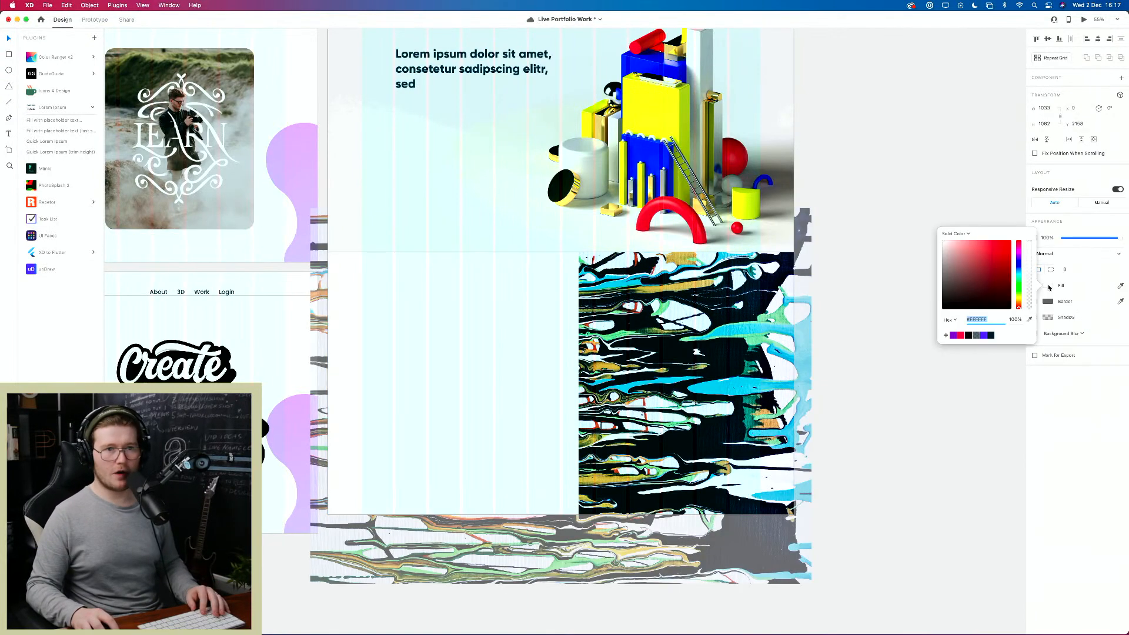
left_click(953, 231)
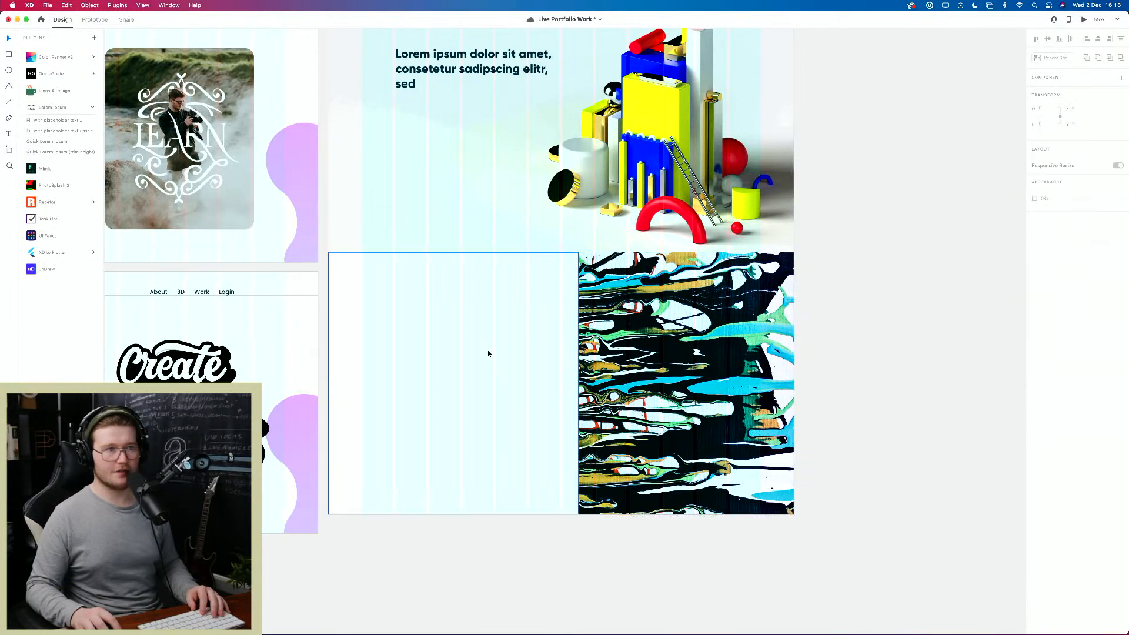
double_click(488, 353)
left_click(1048, 285)
left_click(965, 235)
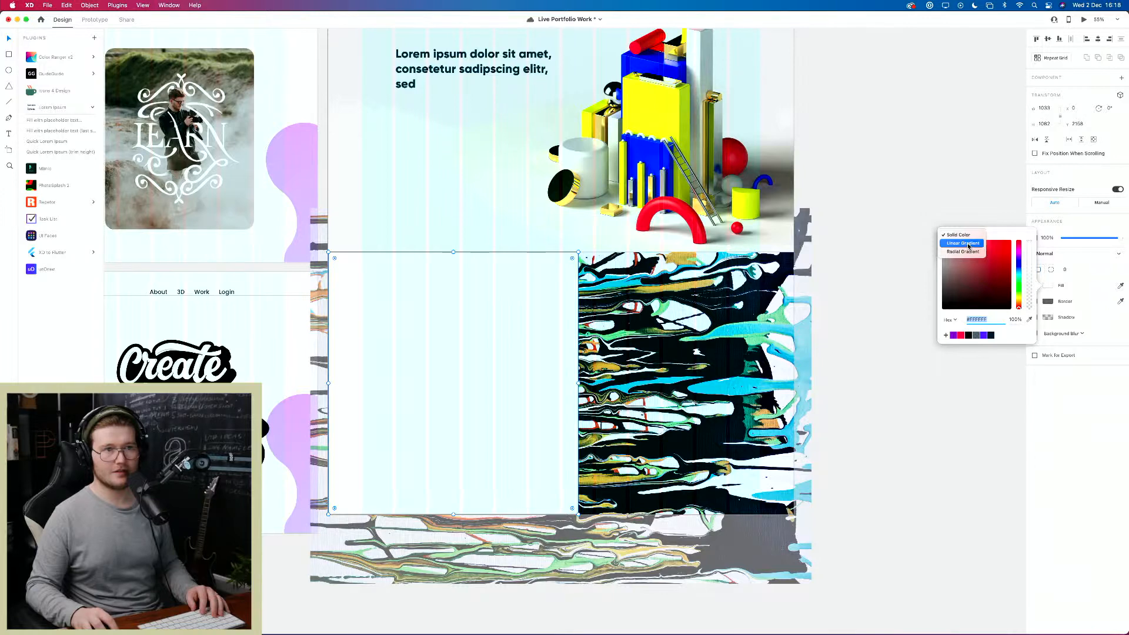
left_click(968, 243)
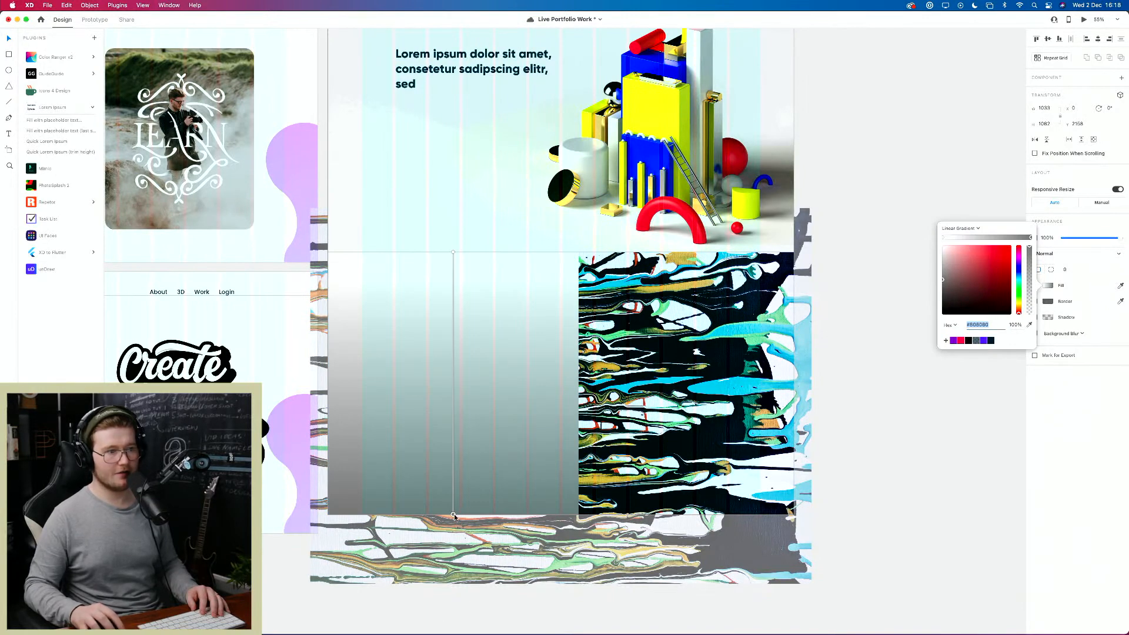
Step: Run the gradient horizontally across the rectangle, white at its left edge, and lower the right end's opacity to 0%
left_click_drag(453, 514, 579, 392)
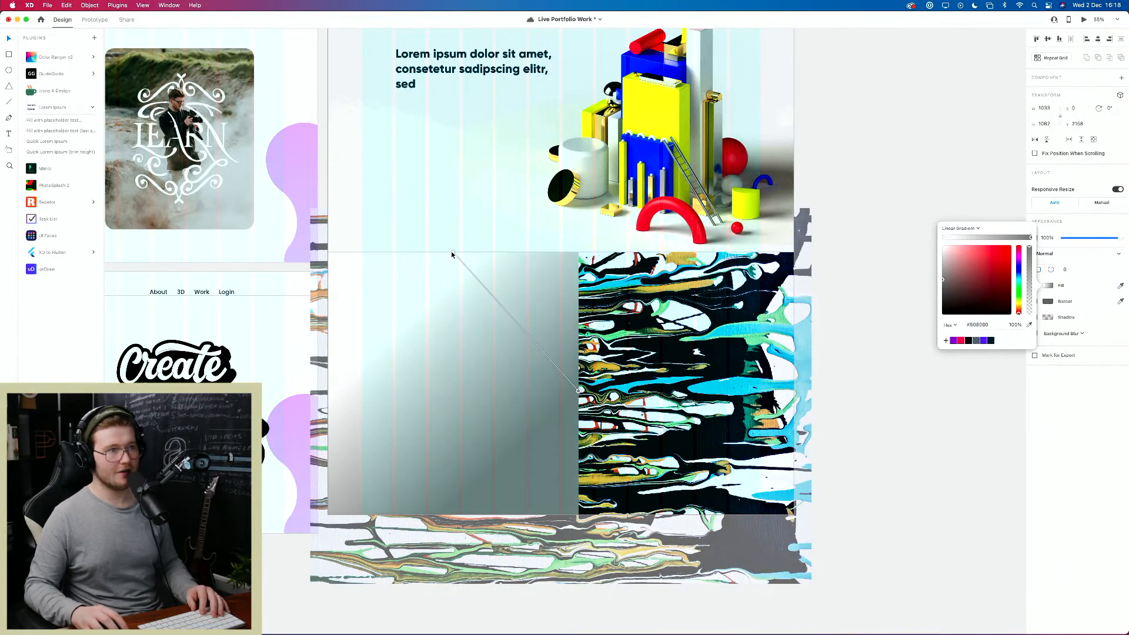
left_click_drag(453, 252, 327, 393)
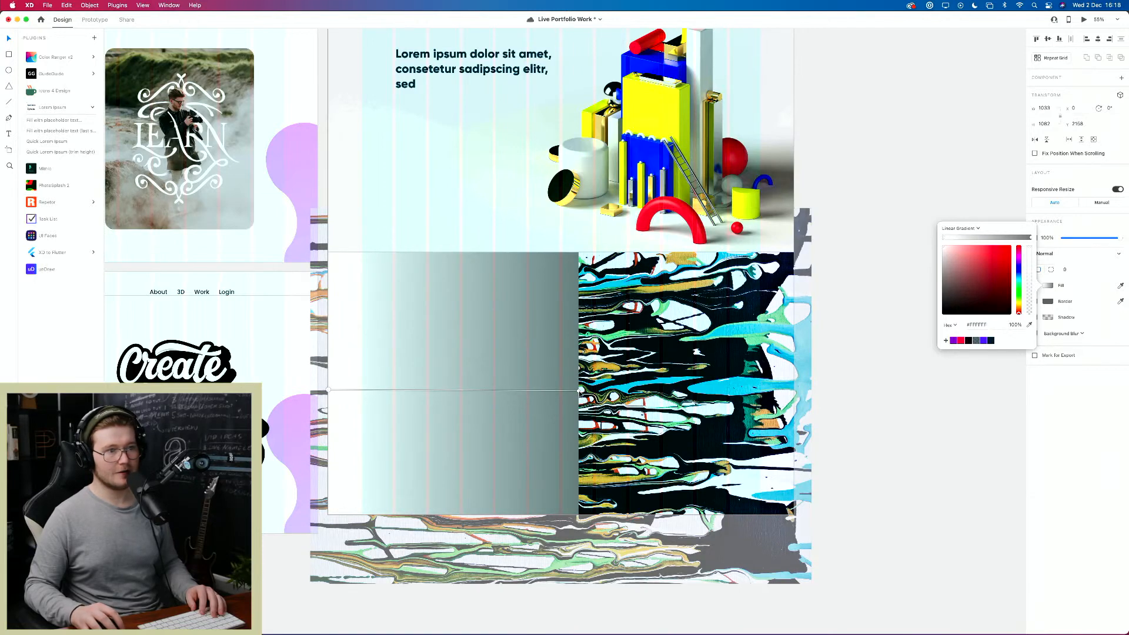
left_click(578, 390)
left_click_drag(1027, 259, 1029, 312)
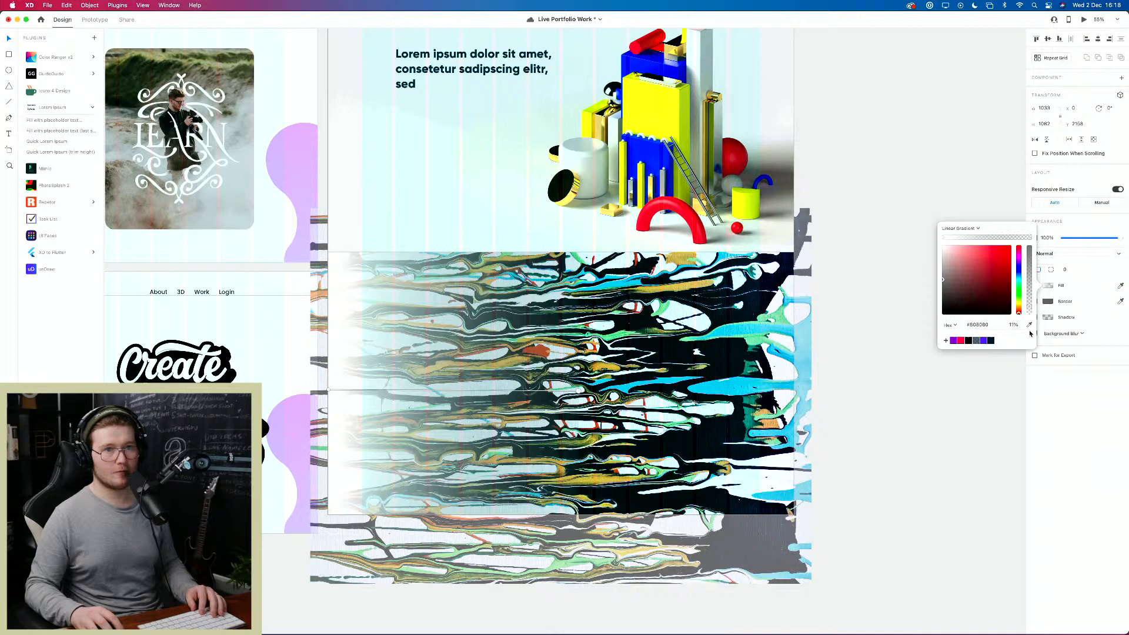
left_click(909, 488)
Step: Add a white middle stop to the fade gradient, and shift that stop and the opaque start towards the rectangle's right edge
left_click(405, 422)
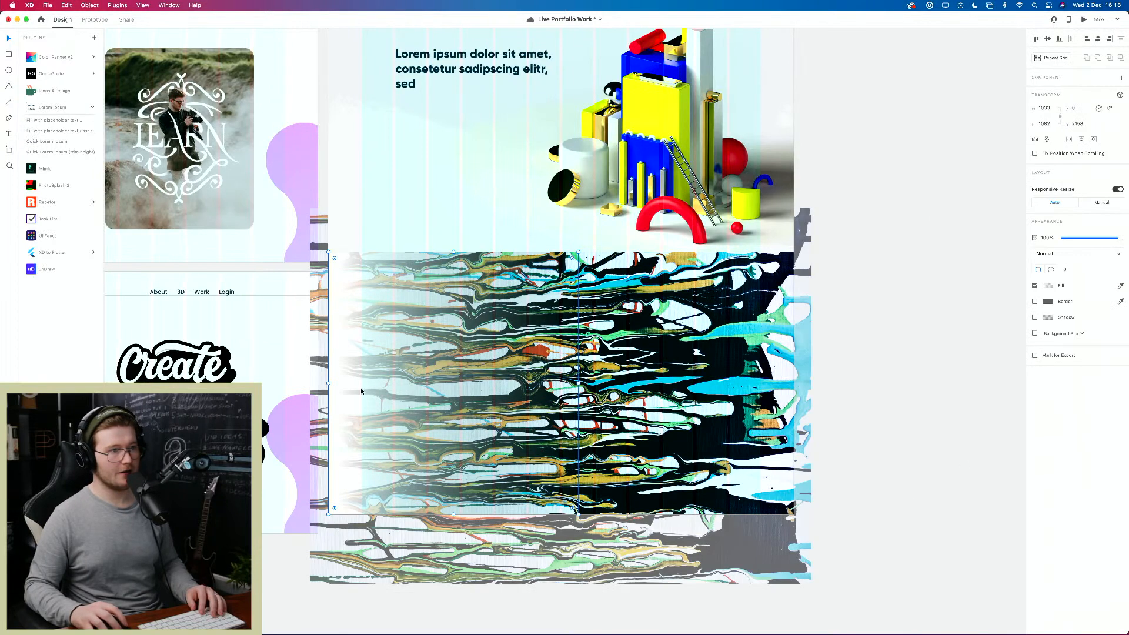
left_click(1044, 288)
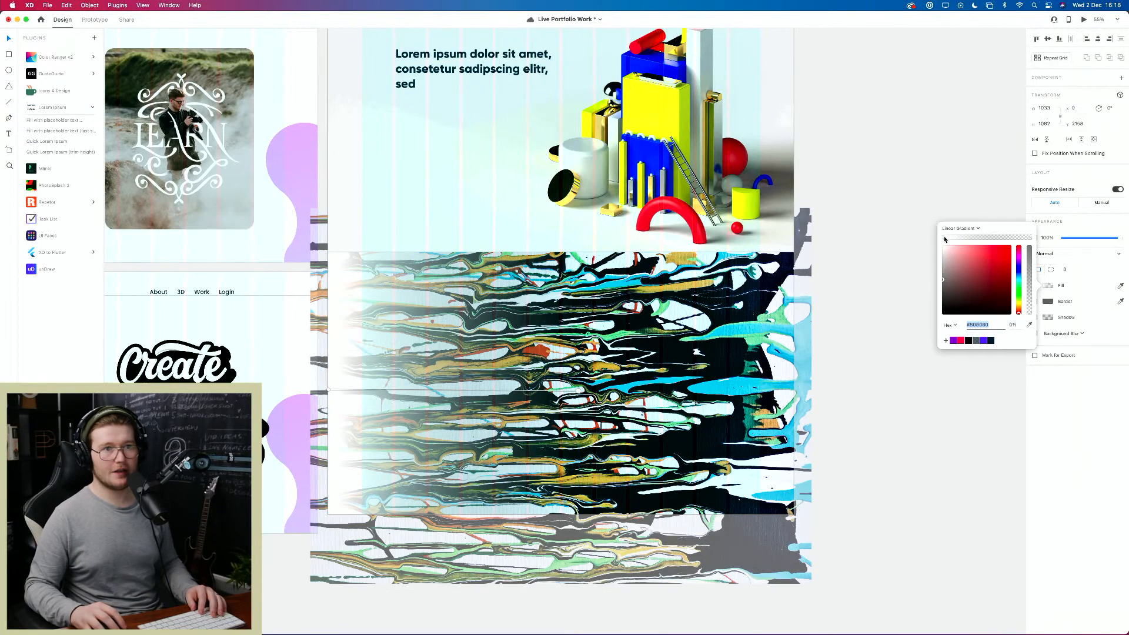
left_click(983, 238)
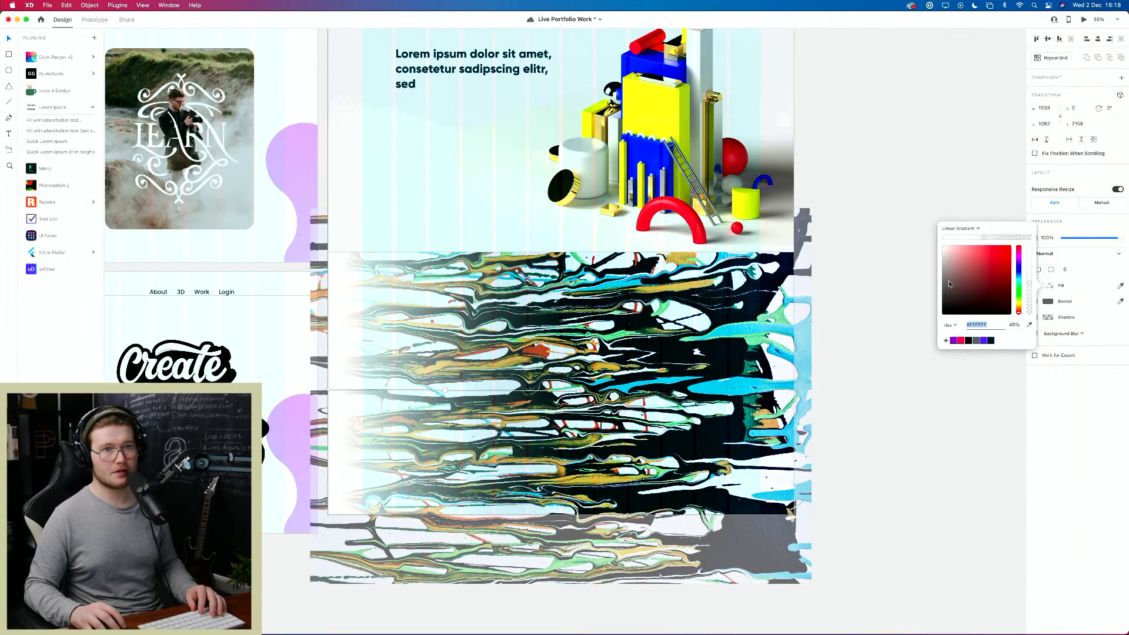
left_click(944, 237)
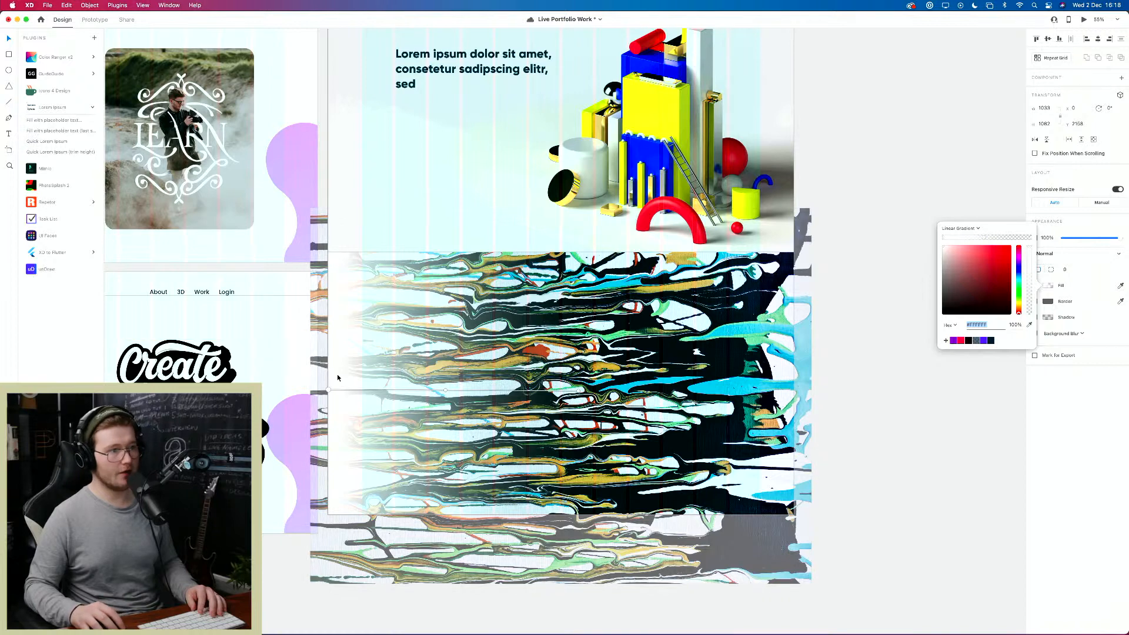
left_click_drag(445, 393, 534, 390)
left_click_drag(328, 391, 495, 398)
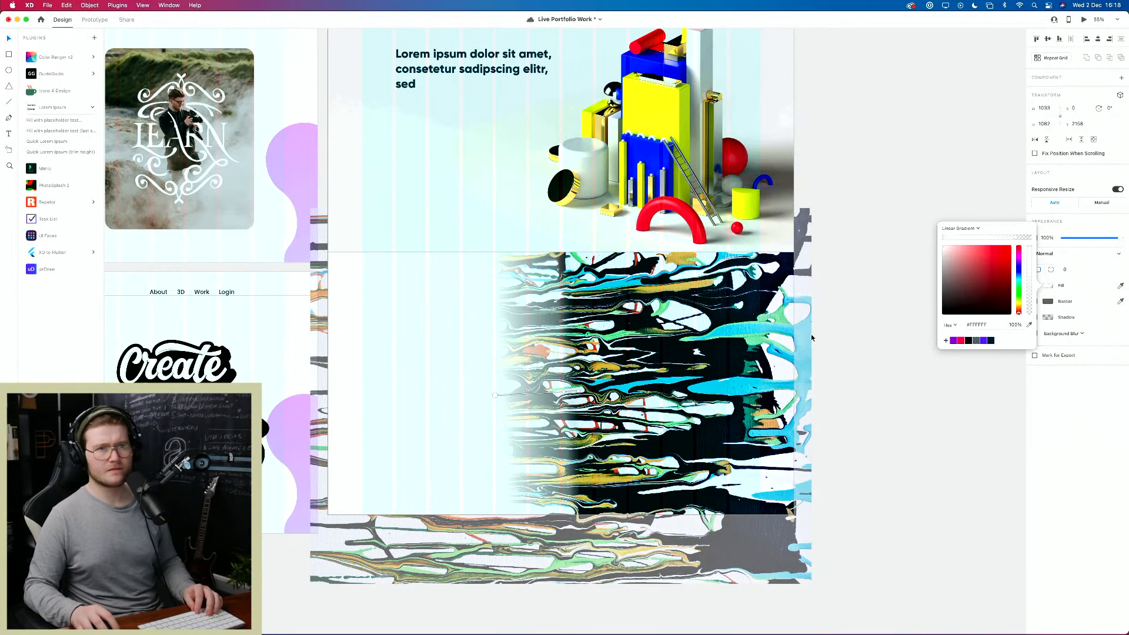
Step: Widen the fade rectangle to about 1449 by extending its right edge further over the paint image
key("Escape")
left_click_drag(580, 390, 679, 393)
left_click(976, 358)
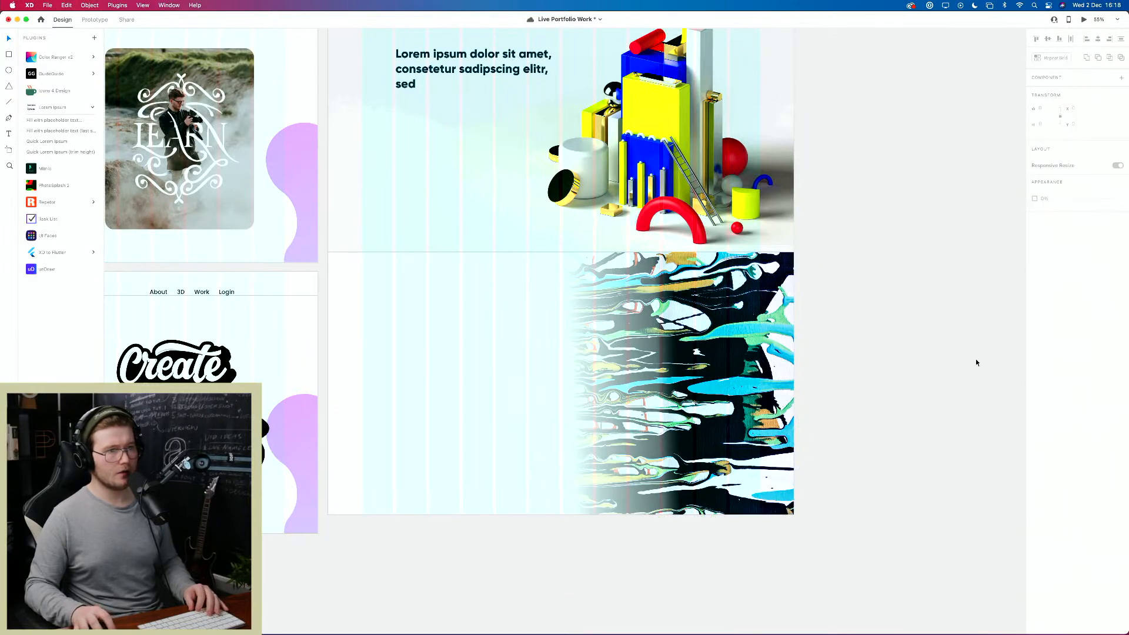
Step: Preview the 3D Page, examine the faded paint section and its join with the tower section, and close the preview
key("super+Return")
scroll(638, 299, "down", 10)
key("super+w")
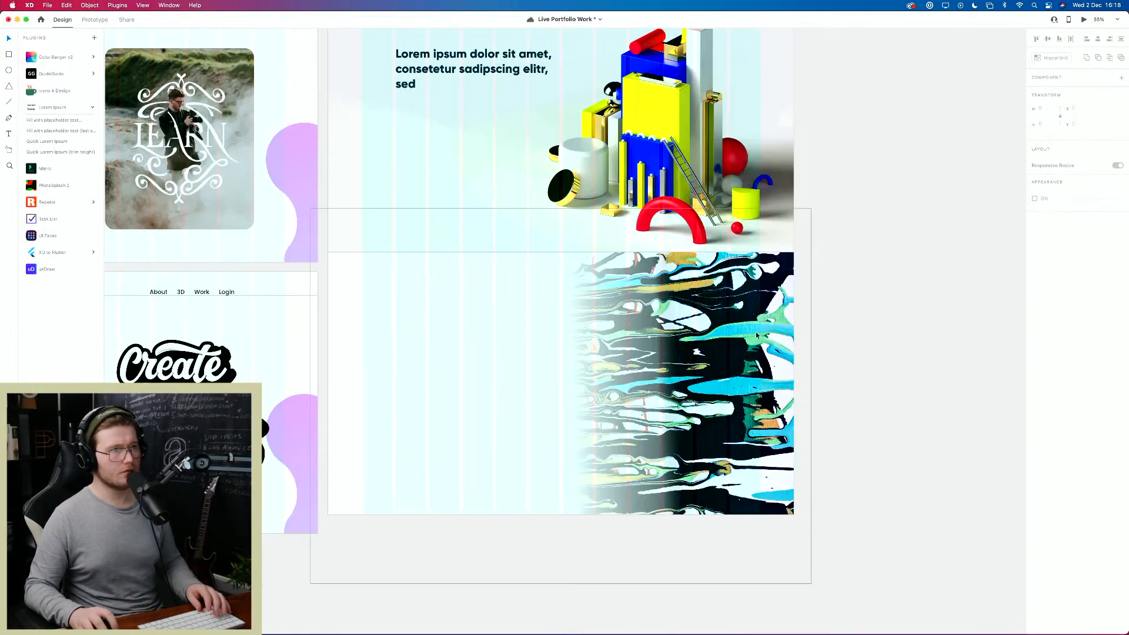
double_click(642, 340)
key("super+Return")
scroll(630, 367, "down", 15)
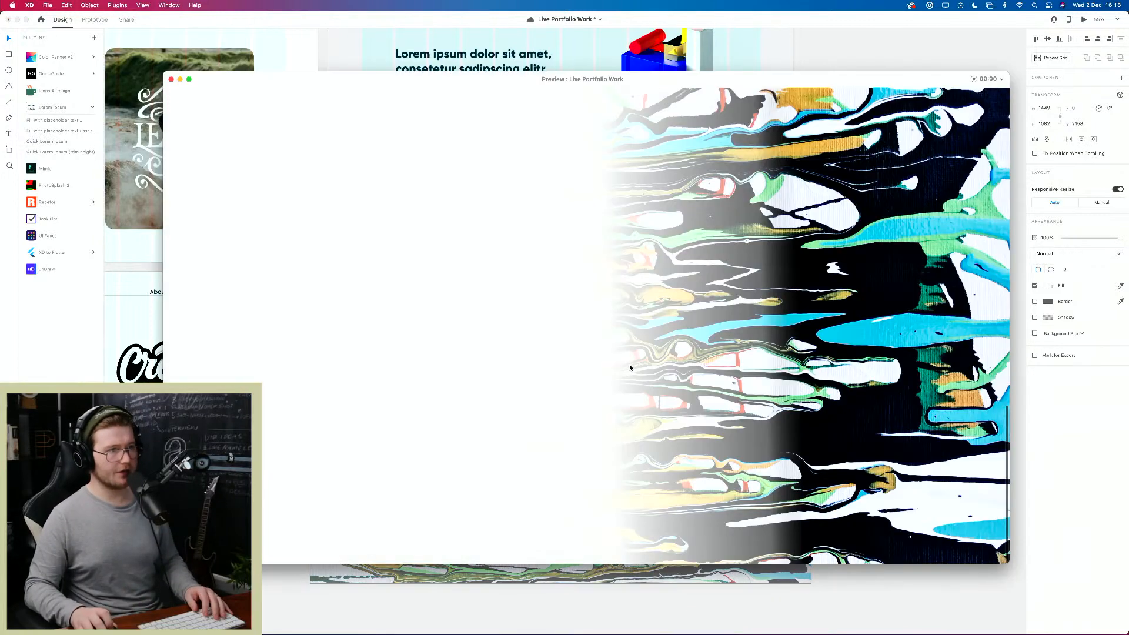
scroll(646, 369, "up", 15)
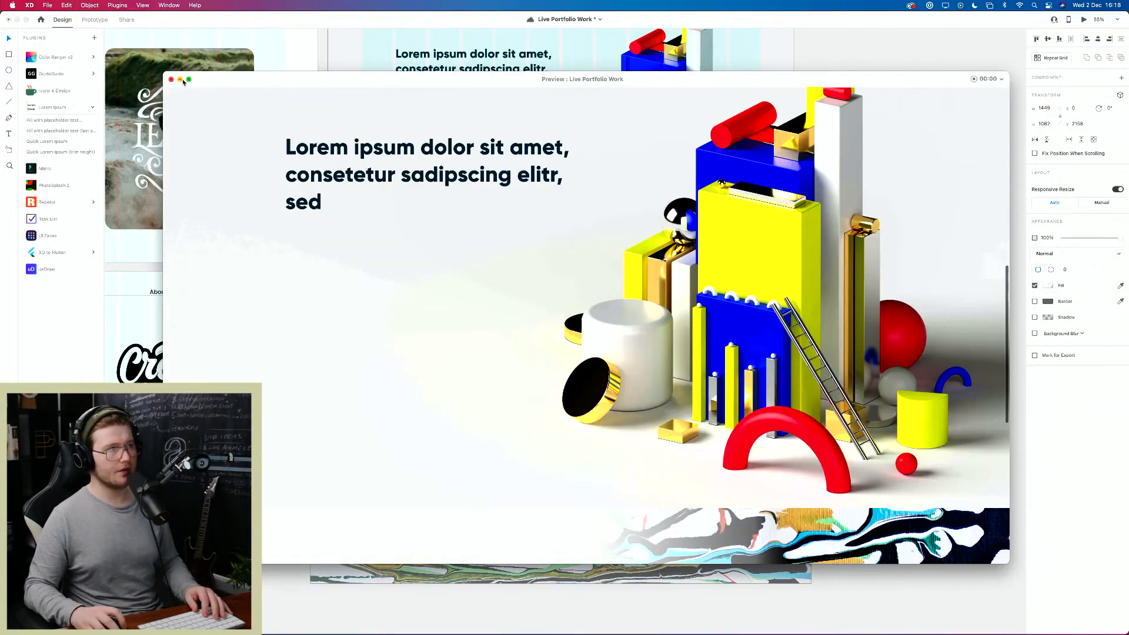
left_click(171, 81)
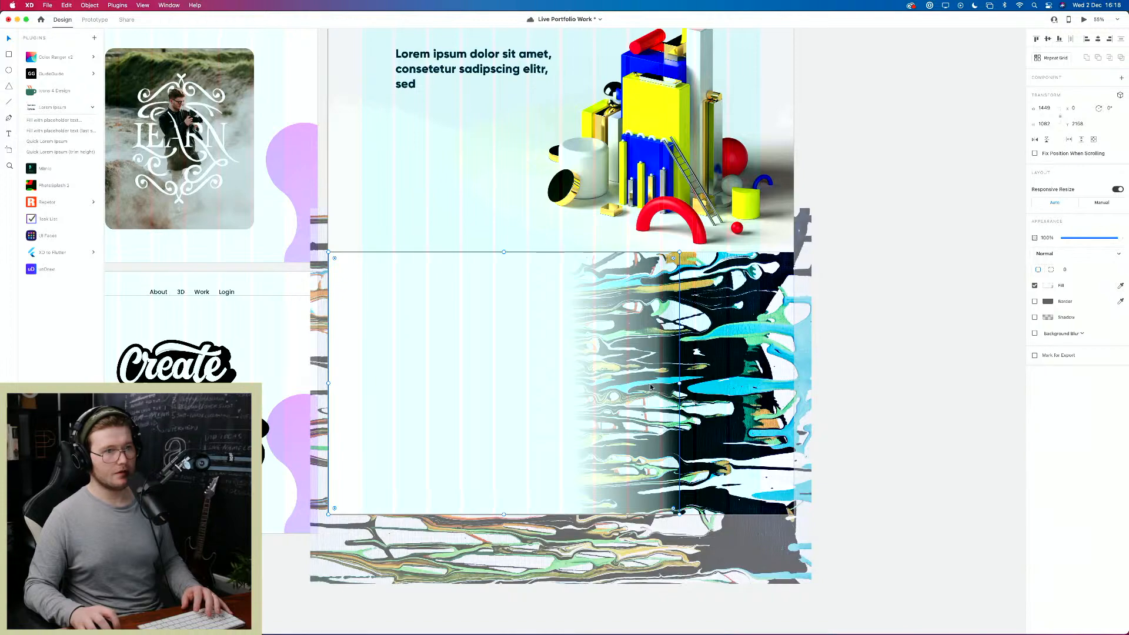
left_click(958, 330)
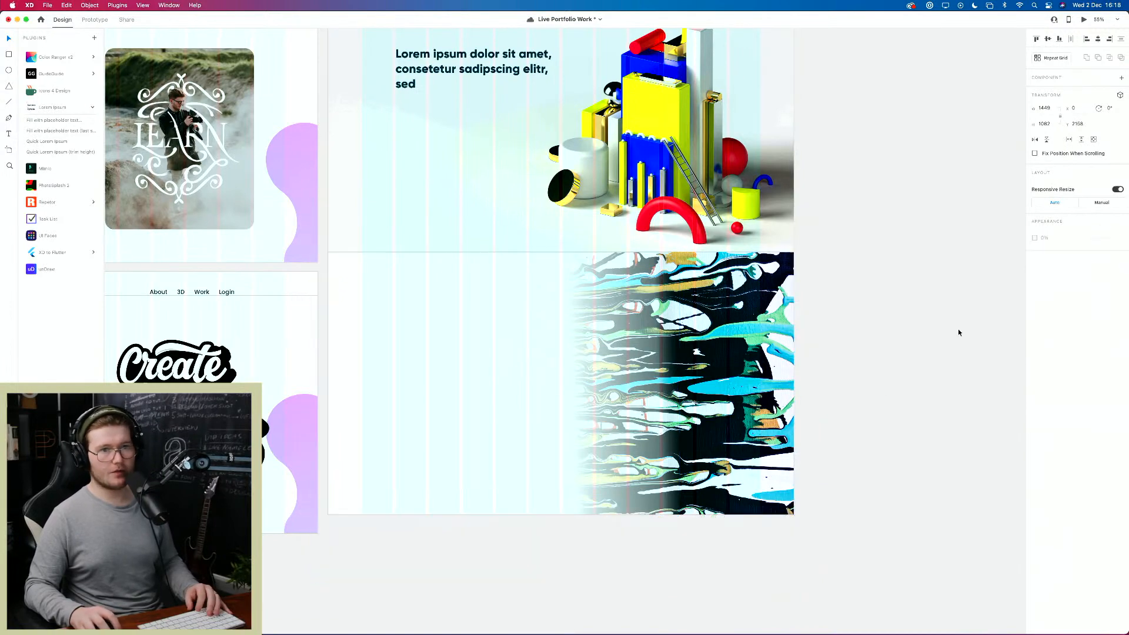
Step: Hide the column layout grid on the 3D Page artboard
scroll(373, 168, "up", 10)
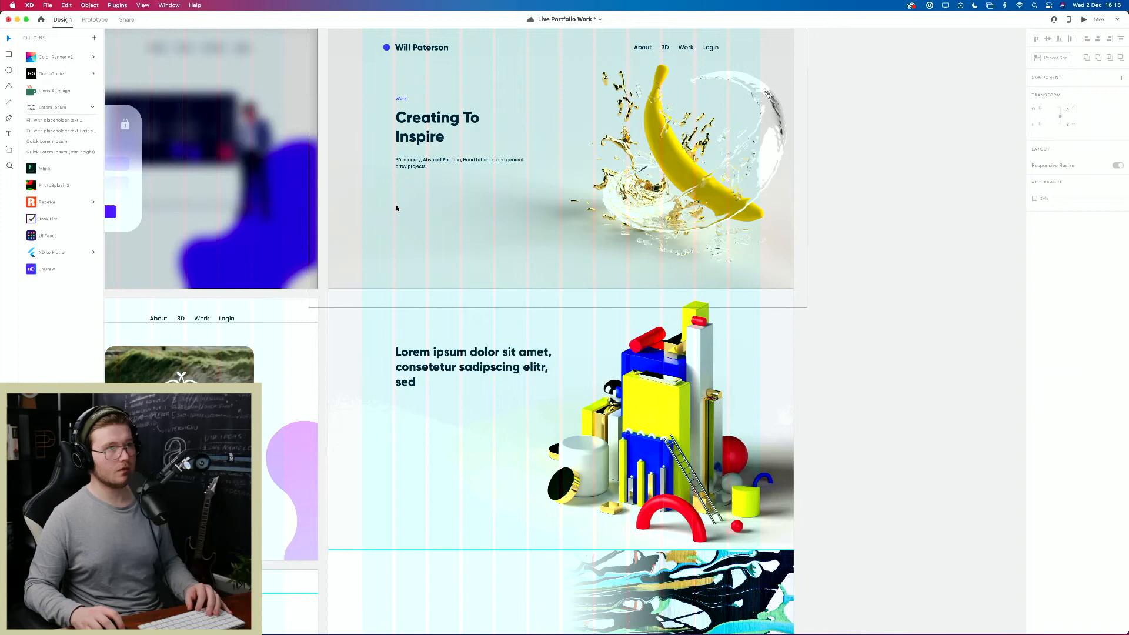
scroll(394, 194, "up", 5)
left_click(339, 176)
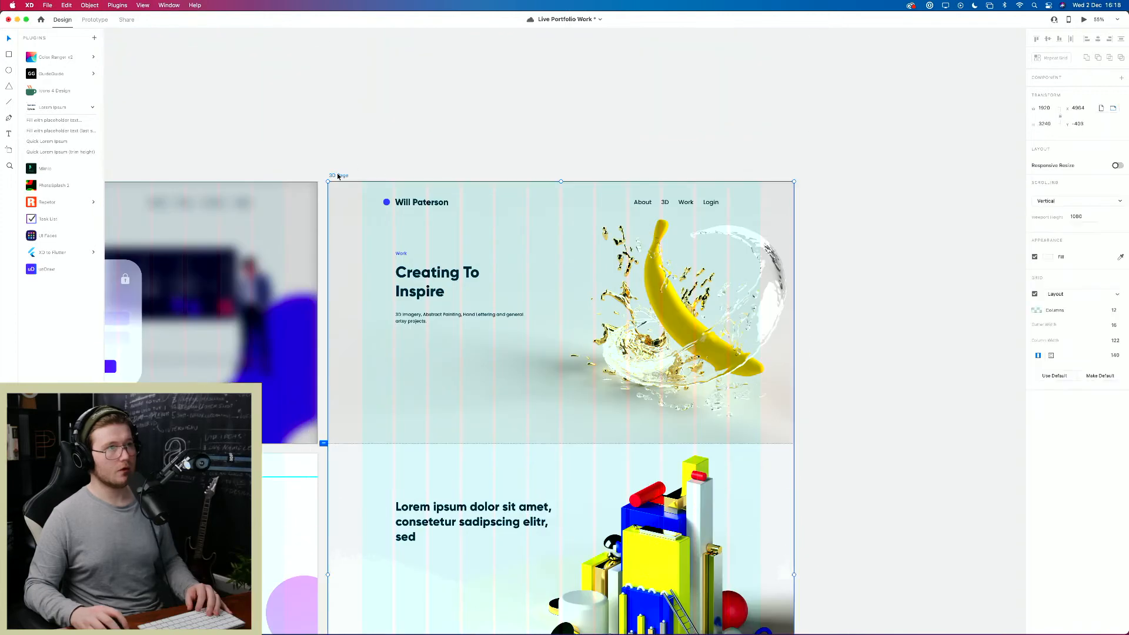
left_click(853, 433)
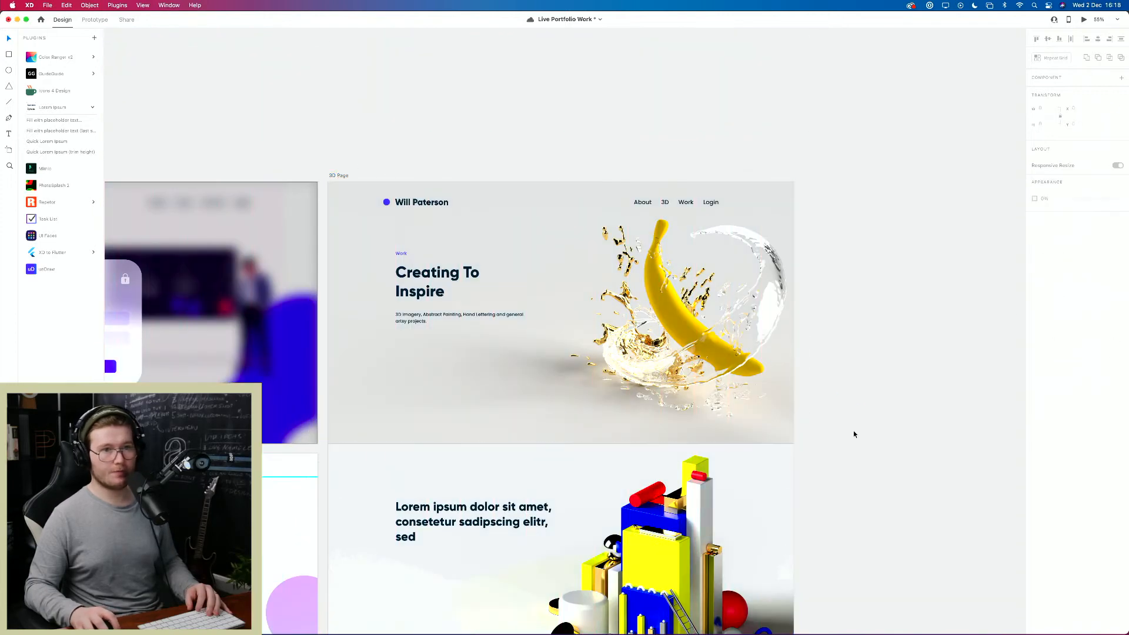
Step: Lock the white fade rectangle over the paint image, keeping it aligned with the artboard's left edge
scroll(811, 329, "down", 15)
left_click(441, 335)
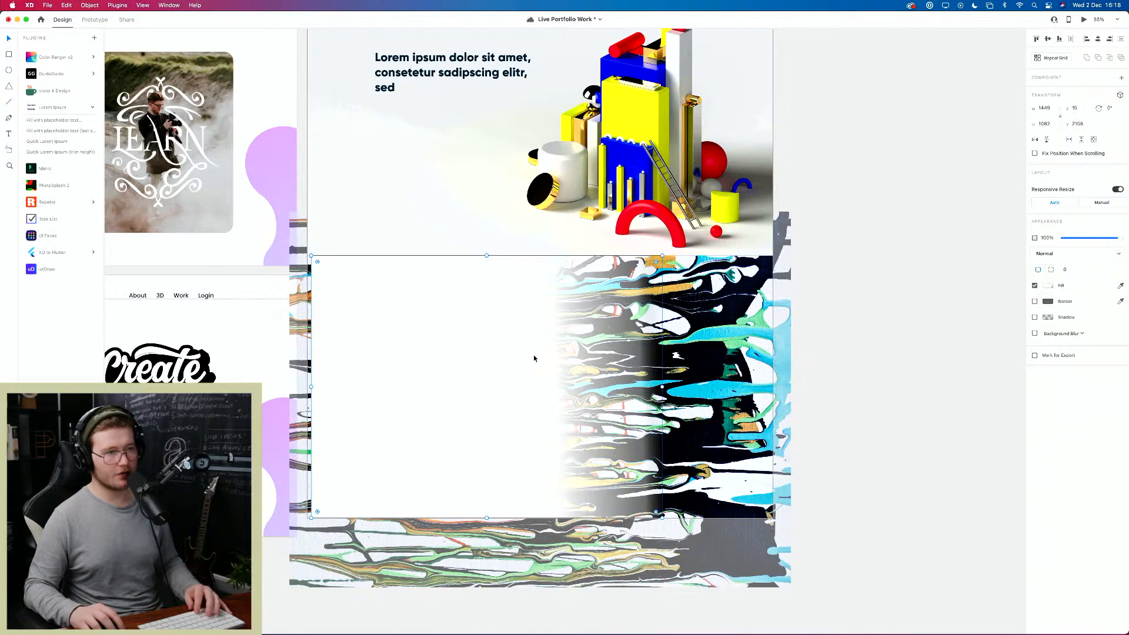
left_click(814, 366)
double_click(449, 354)
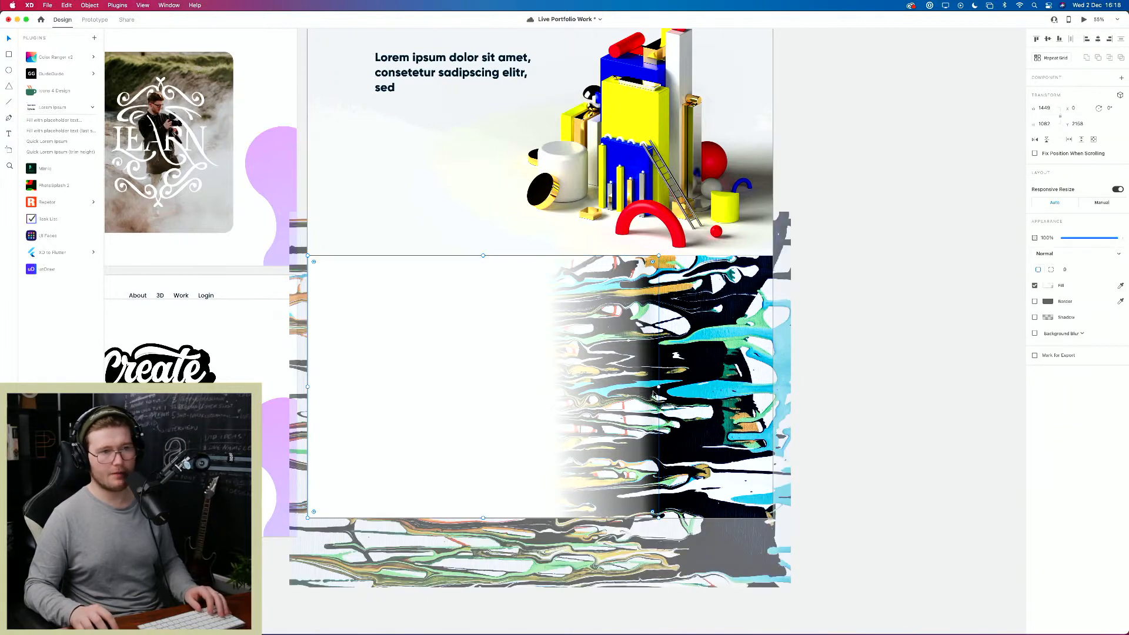
key("super+l")
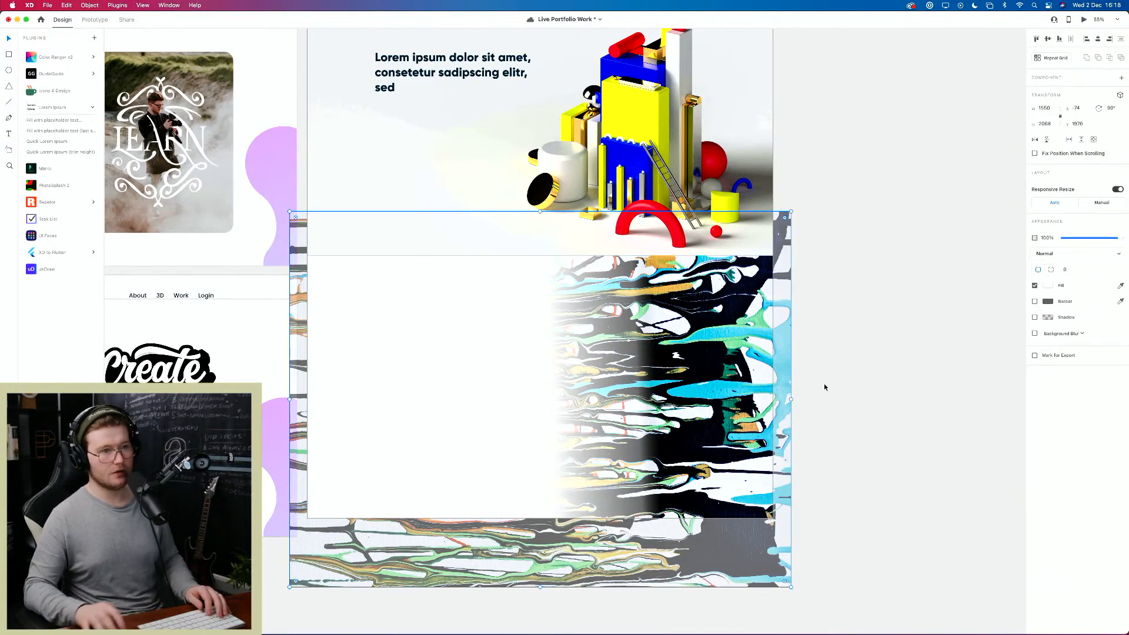
Step: Undo the last change, move the white fade rectangle's linear gradient further right, and delete its extra intermediate colour stop
key("super+z")
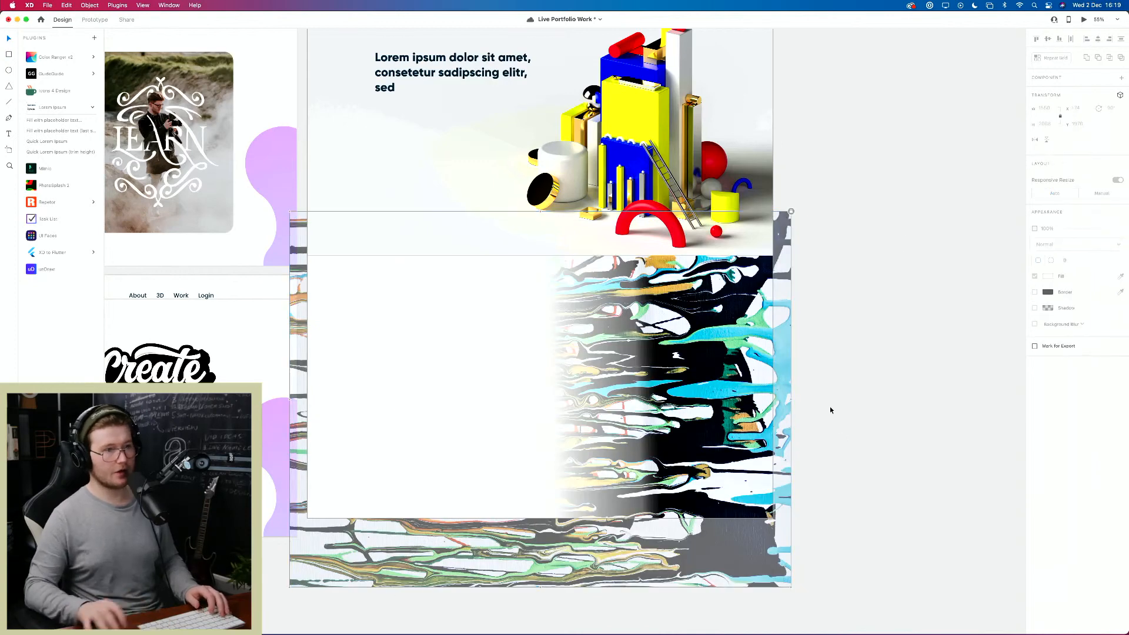
left_click_drag(829, 408, 939, 423)
double_click(736, 431)
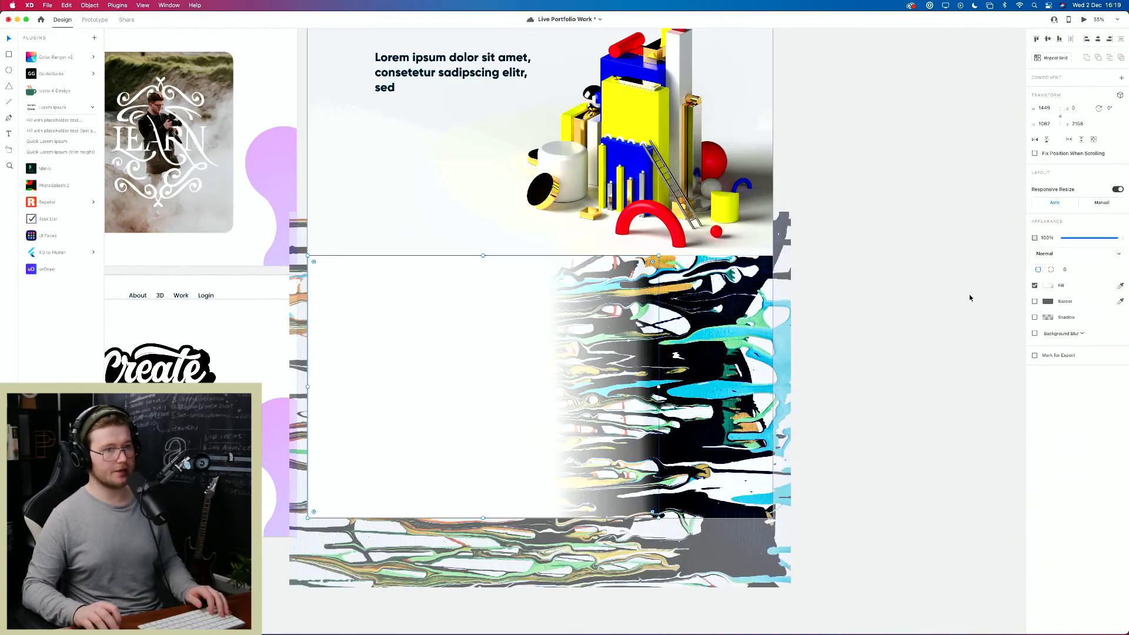
left_click(1045, 285)
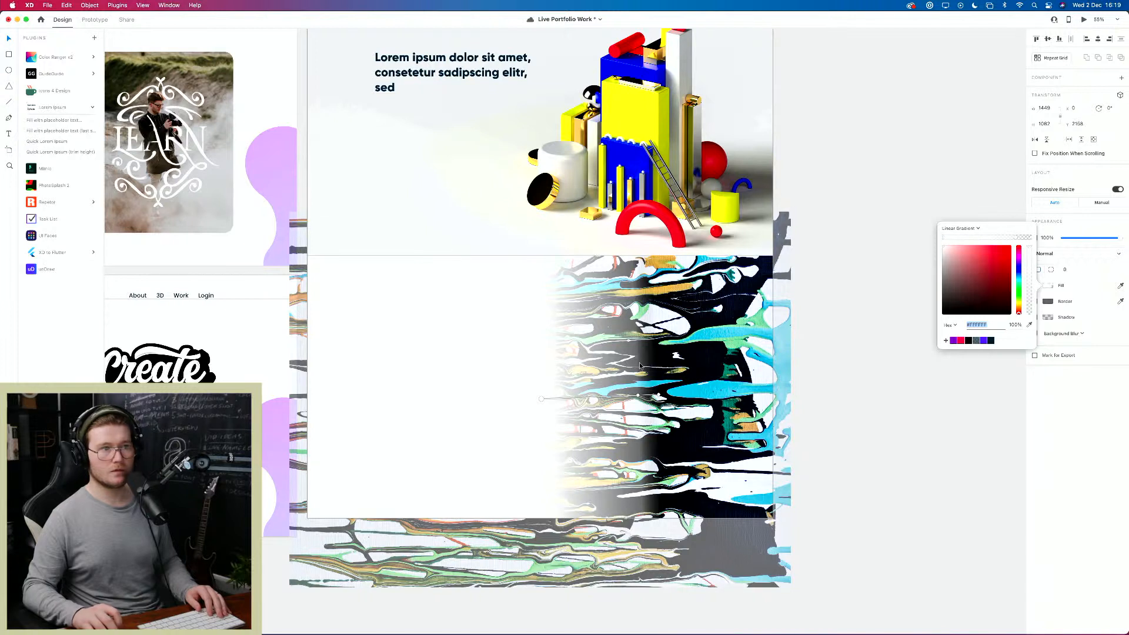
left_click_drag(540, 400, 709, 397)
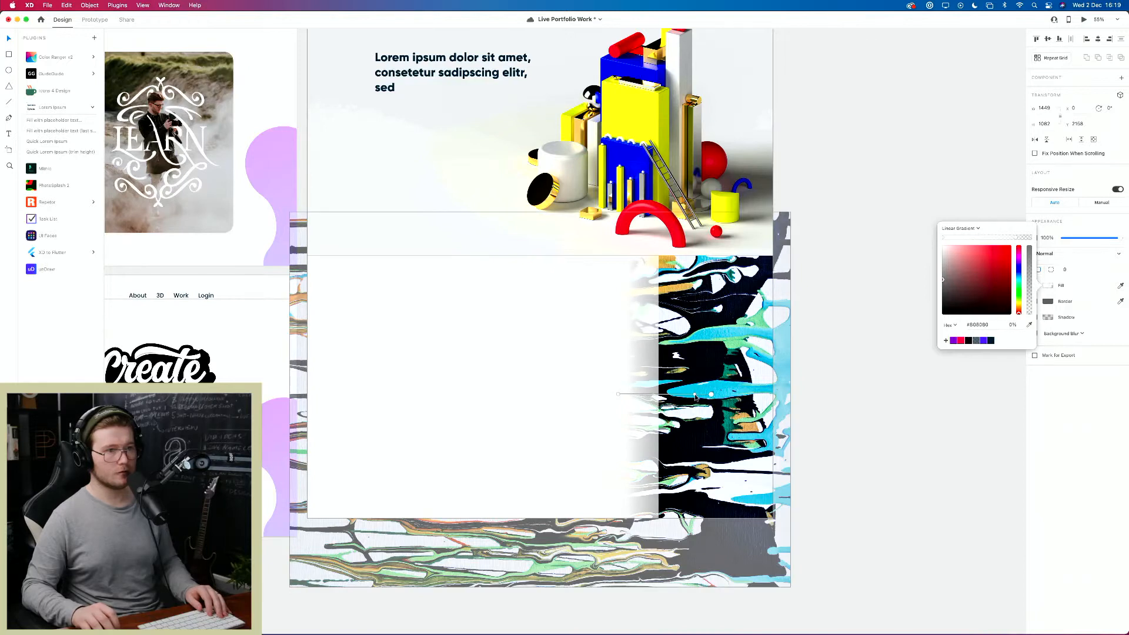
left_click(694, 395)
key("Delete")
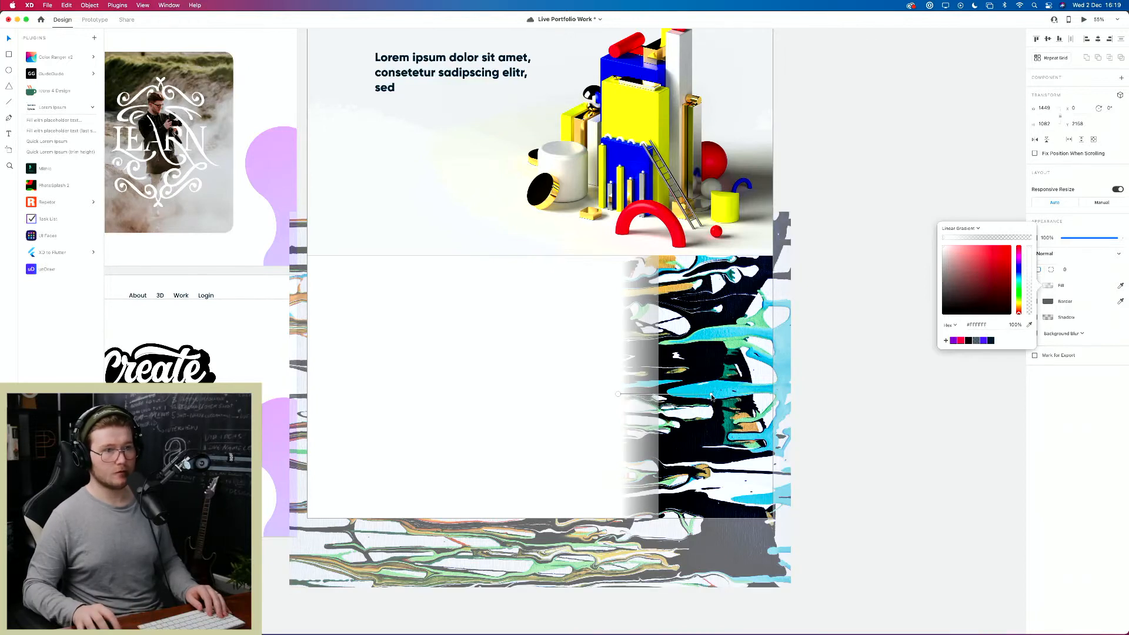
Step: Narrow the fade rectangle to about 1330 wide and move both ends of its gradient further left across the paint image
left_click_drag(711, 397, 630, 376)
key("Escape")
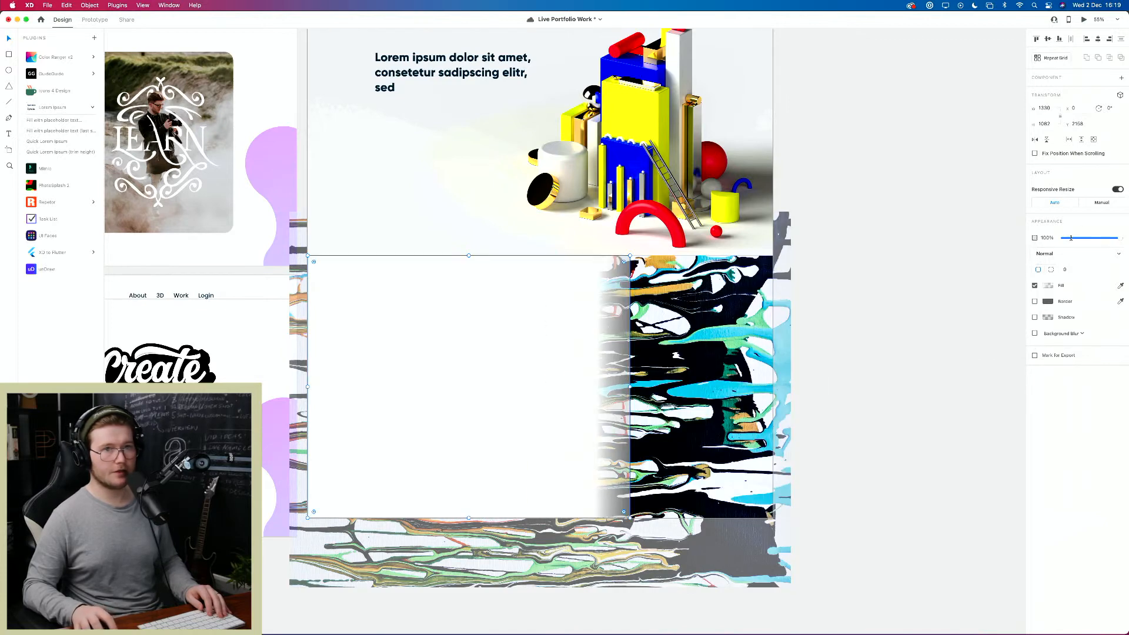
left_click(1046, 286)
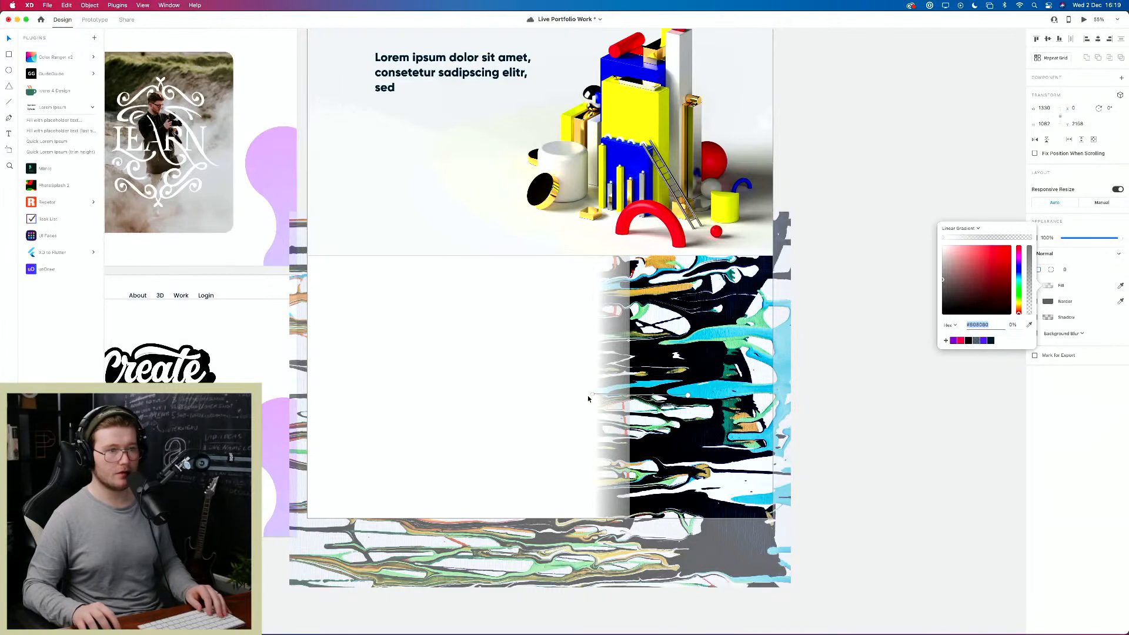
left_click_drag(592, 393, 458, 398)
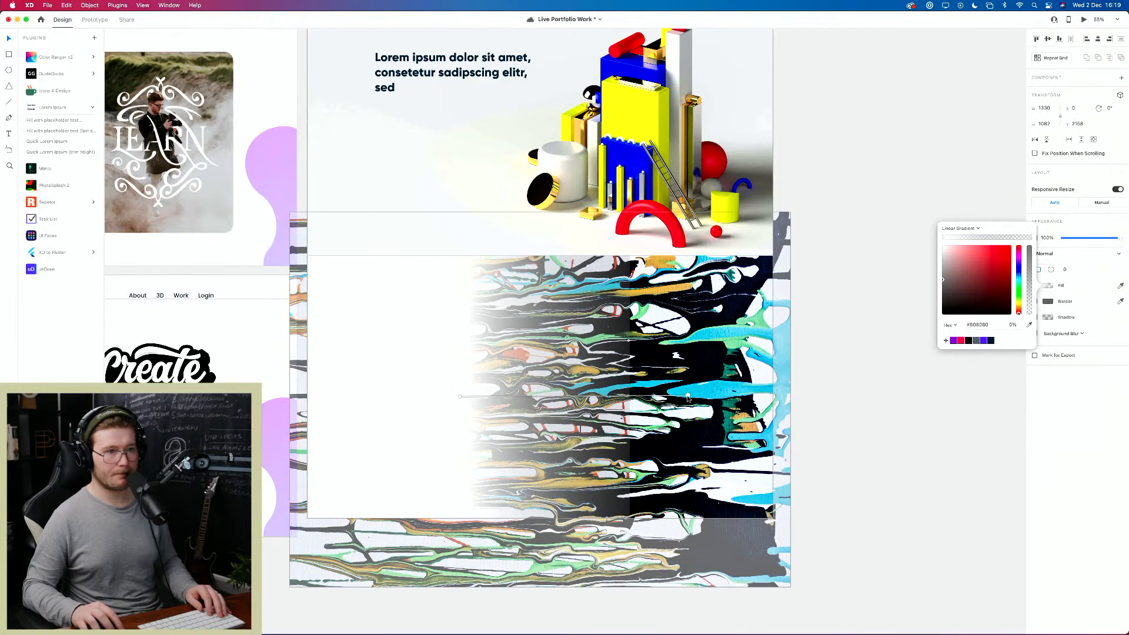
left_click_drag(688, 396, 542, 398)
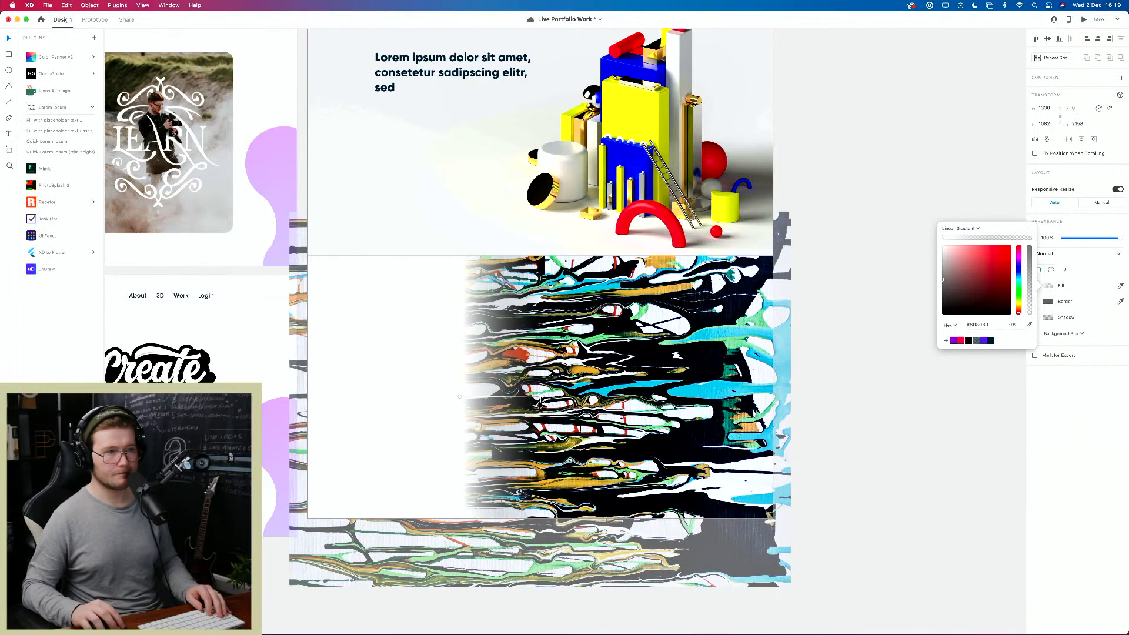
Step: Widen the fade rectangle to 1920 so it spans the full artboard width over the paint section
left_click(566, 401)
left_click_drag(629, 388, 775, 415)
left_click(872, 410)
left_click(378, 357)
left_click(976, 408)
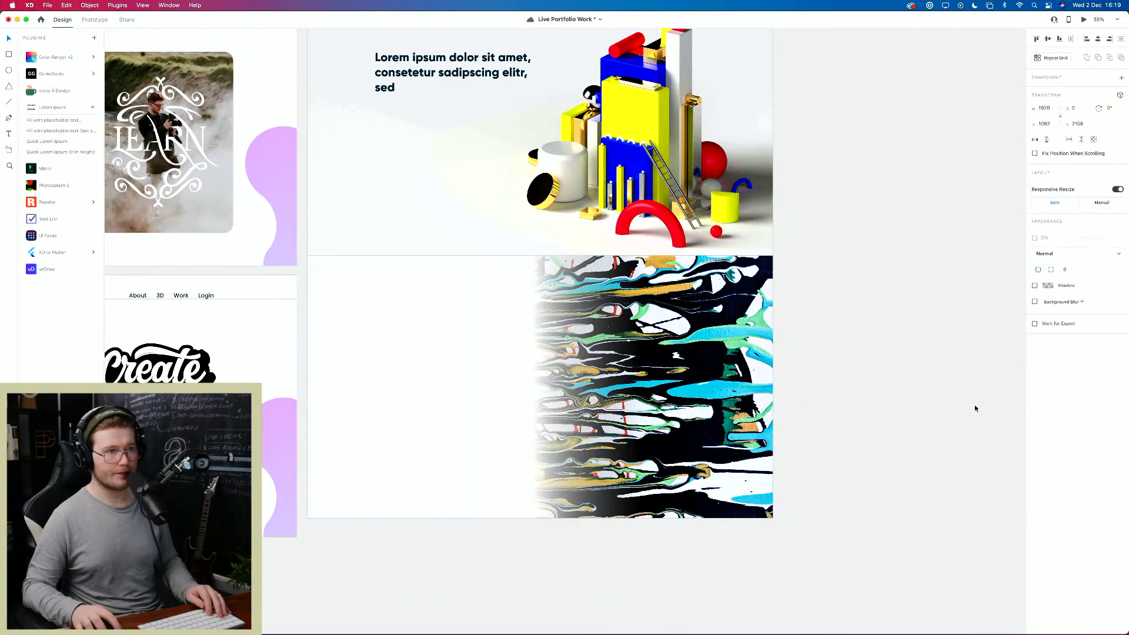
Step: Move the white start of the fade rectangle's gradient slightly right, to just past the middle of the paint section
left_click(458, 334)
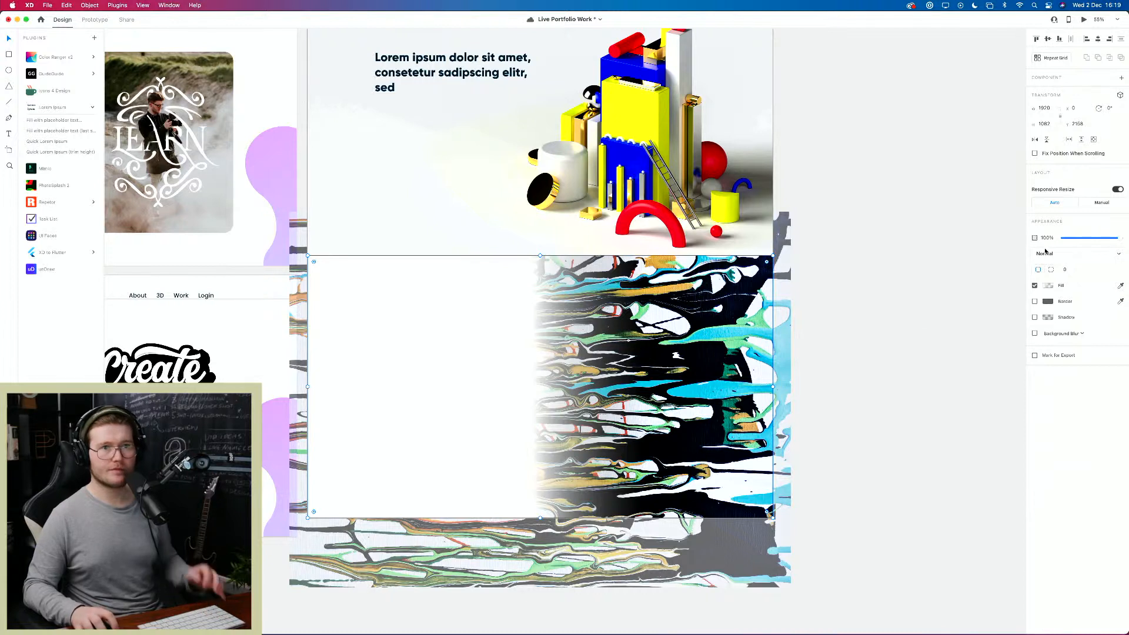
left_click(1049, 286)
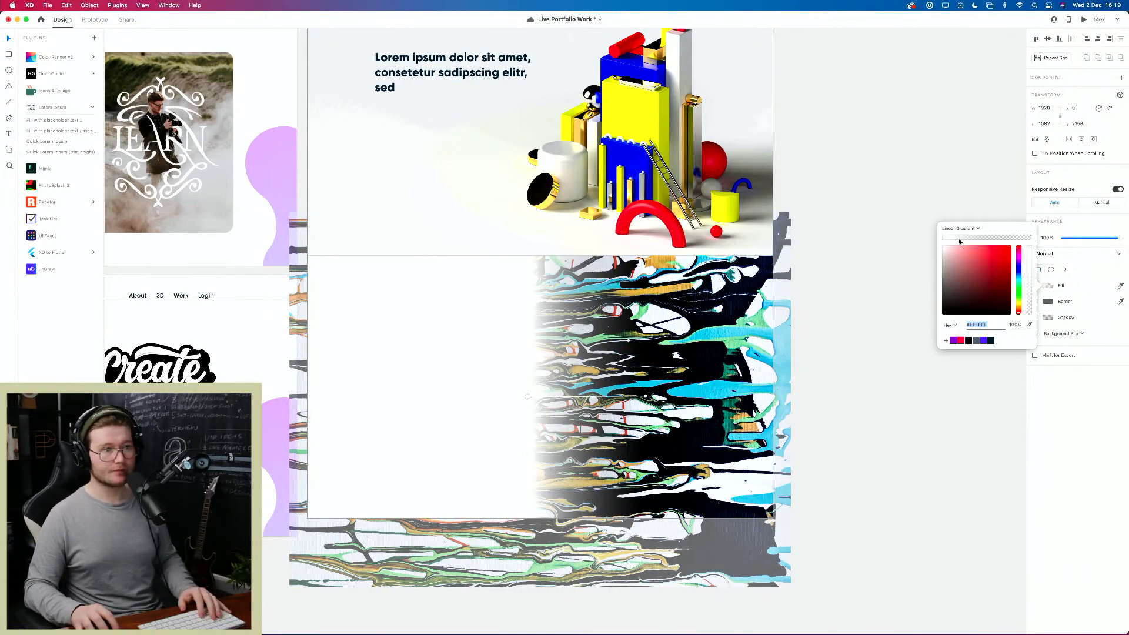
left_click_drag(526, 401, 552, 397)
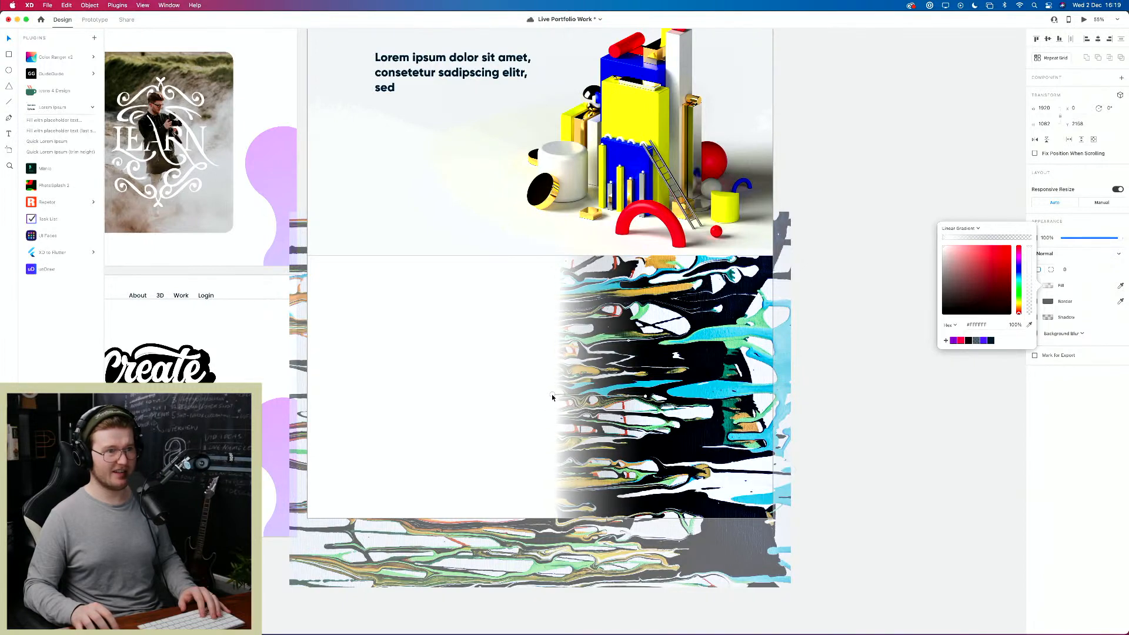
left_click(913, 442)
Step: Show the layout column grid on the 3D Page artboard
scroll(710, 416, "down", 10)
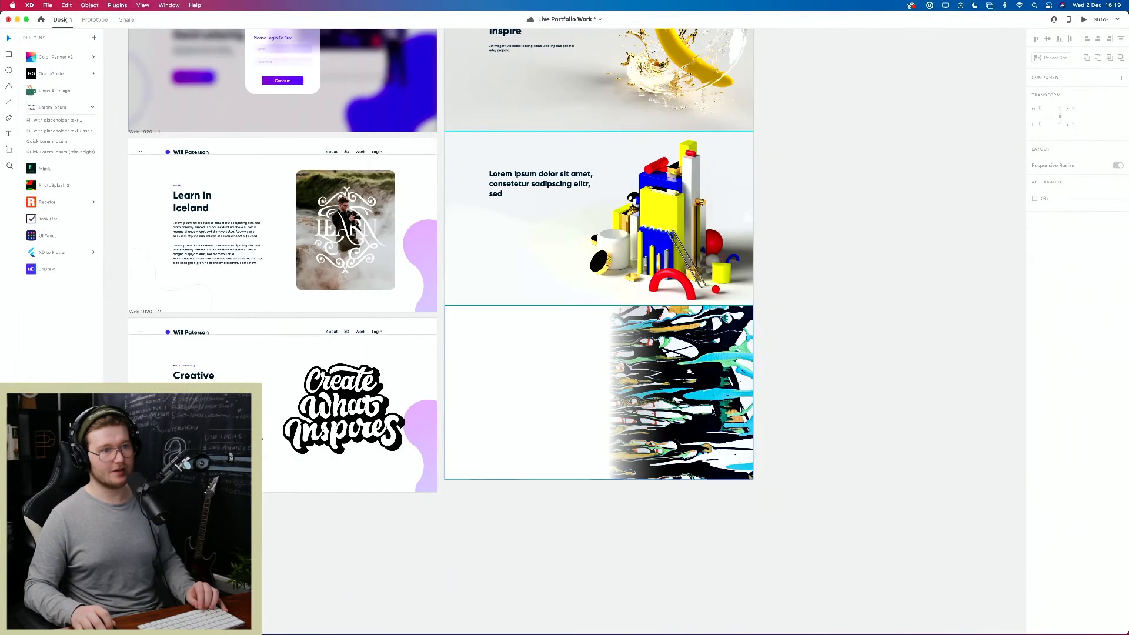
scroll(611, 360, "up", 4)
scroll(693, 390, "up", 5)
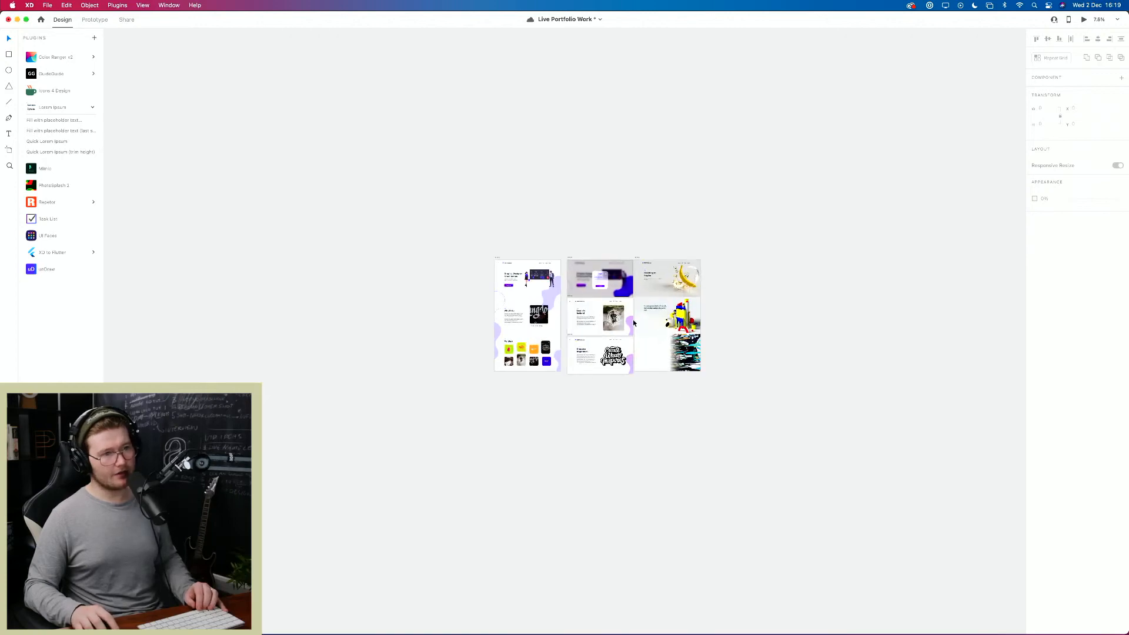
scroll(692, 391, "up", 3)
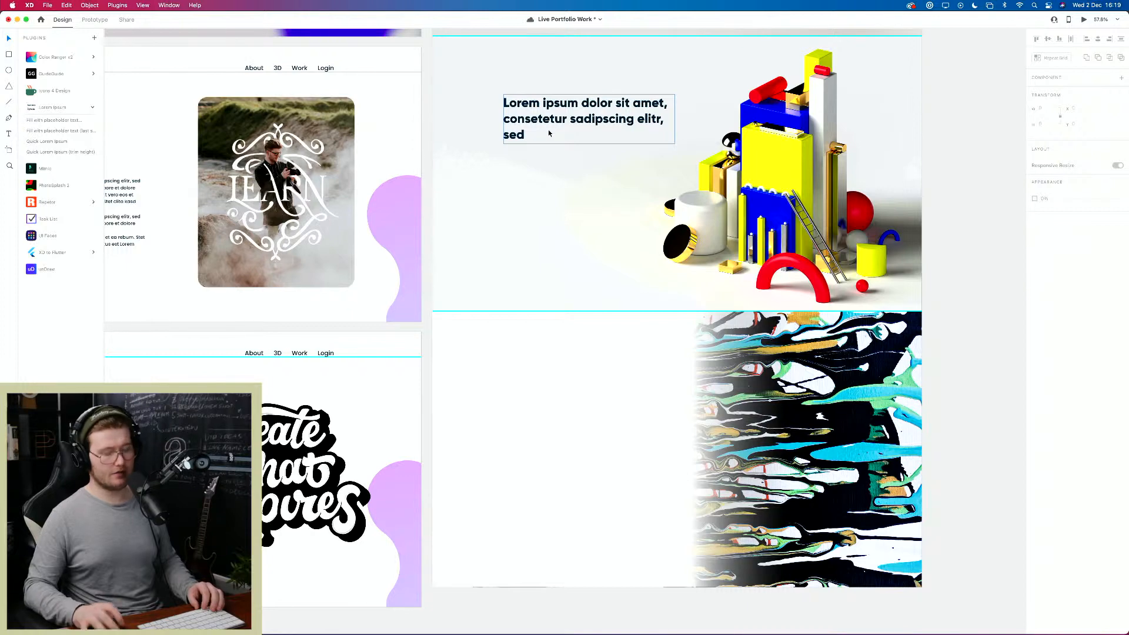
scroll(686, 391, "up", 10)
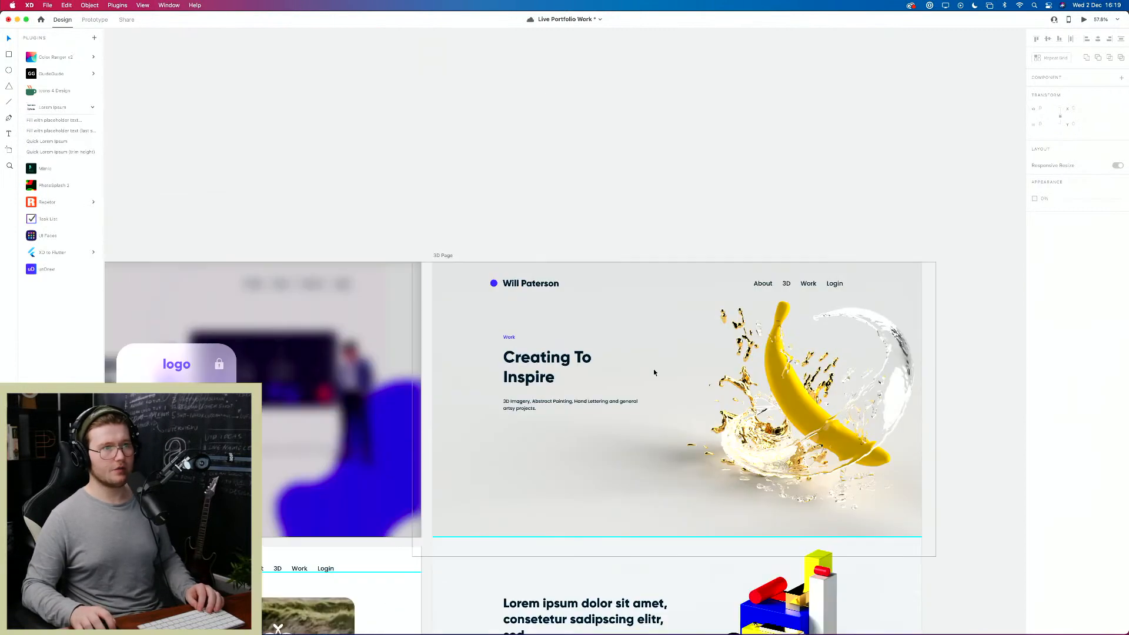
left_click(440, 251)
scroll(612, 269, "down", 10)
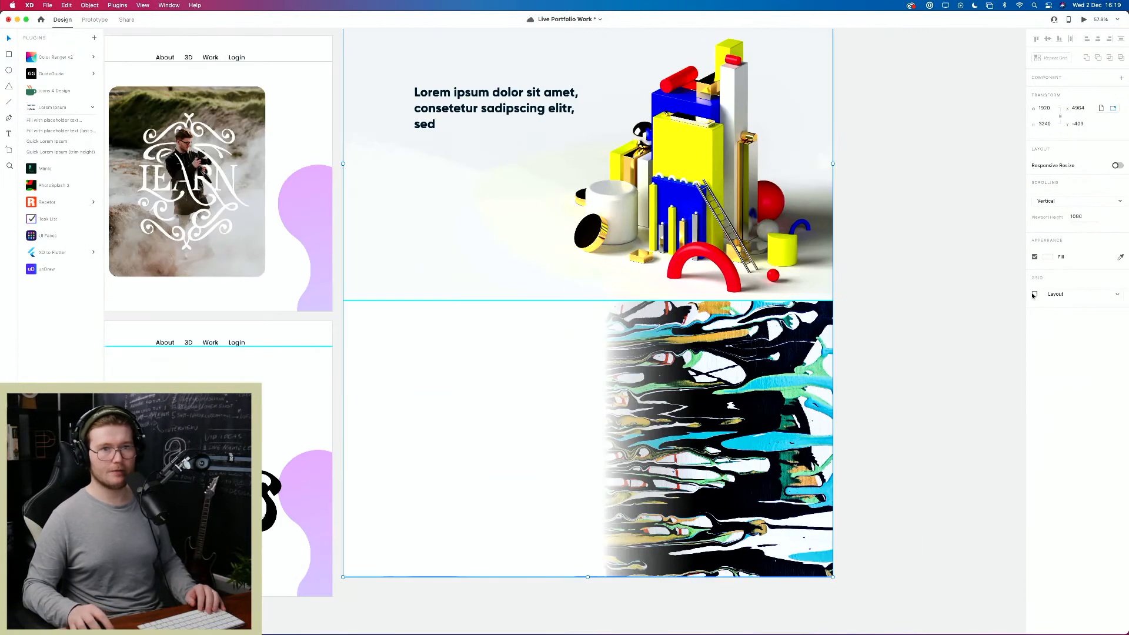
left_click(1033, 295)
Step: Duplicate the tower section's heading into the white area of the paint section, aligned at X 278 and Y about 2498
left_click_drag(497, 109, 513, 405)
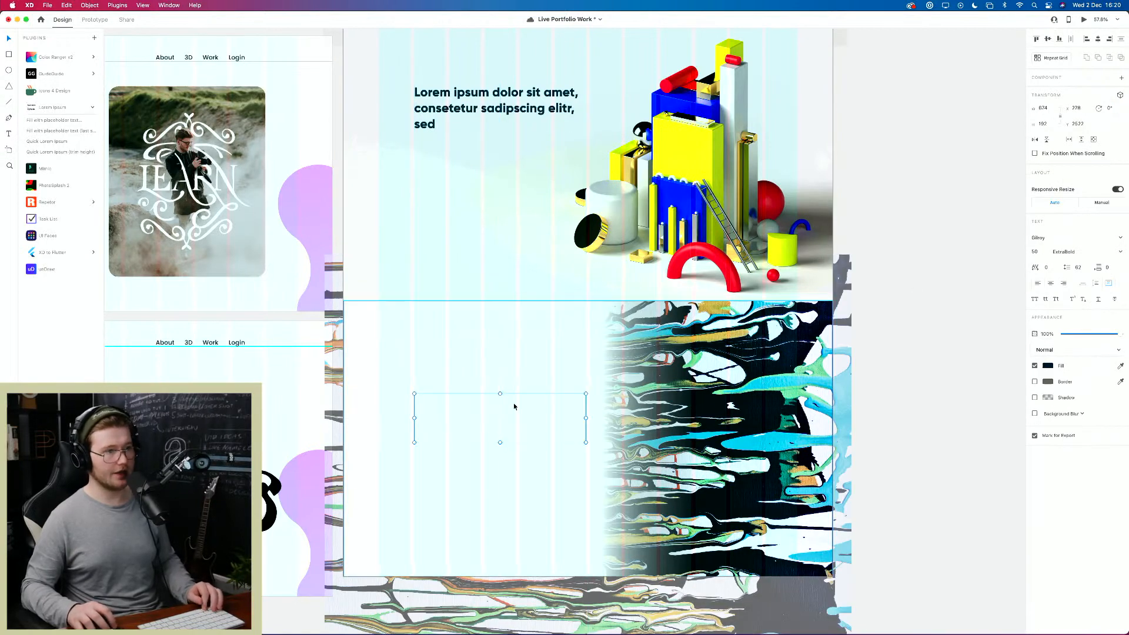
left_click(550, 514)
left_click_drag(552, 438, 515, 410)
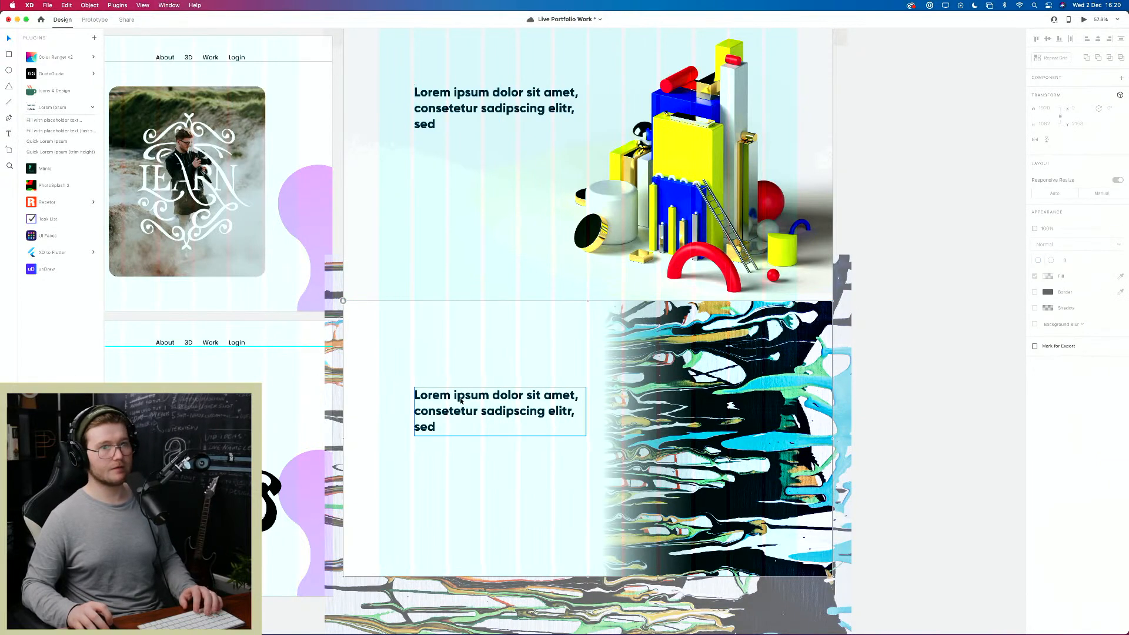
Step: Open the document assets, try the blue swatch on the duplicated heading, and set its colour back to dark navy
key("super+shift+y")
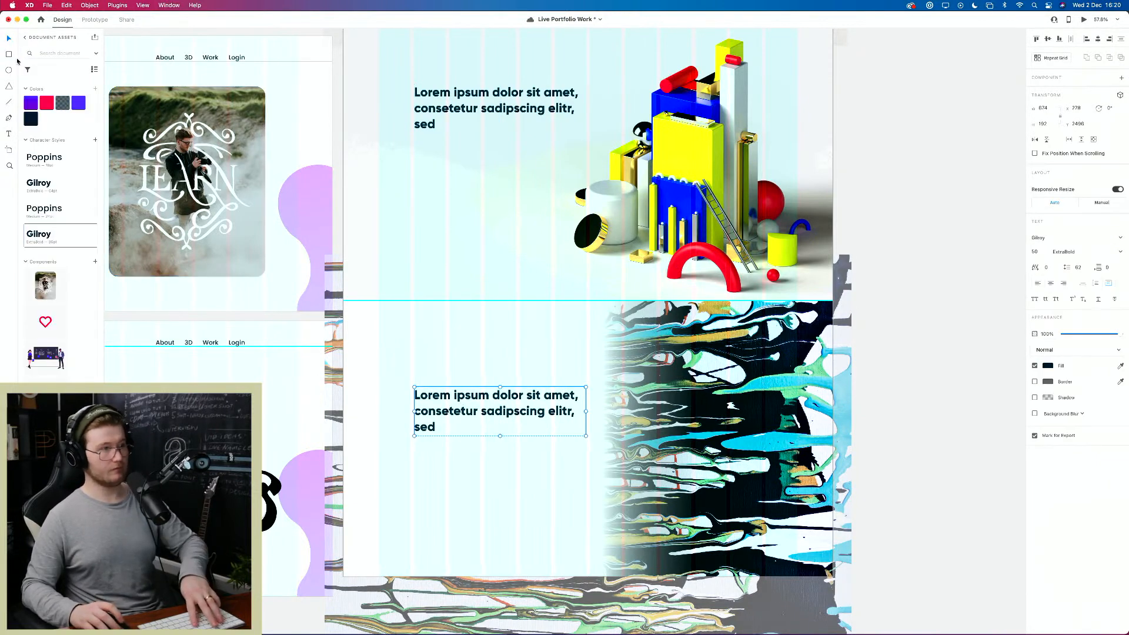
left_click(79, 102)
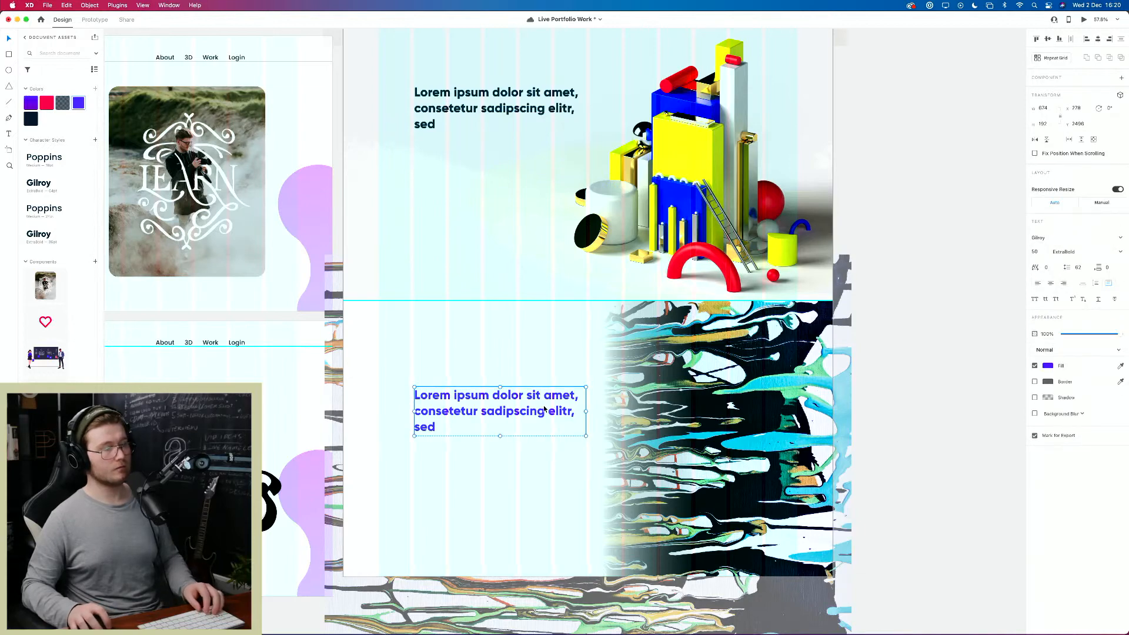
left_click(31, 119)
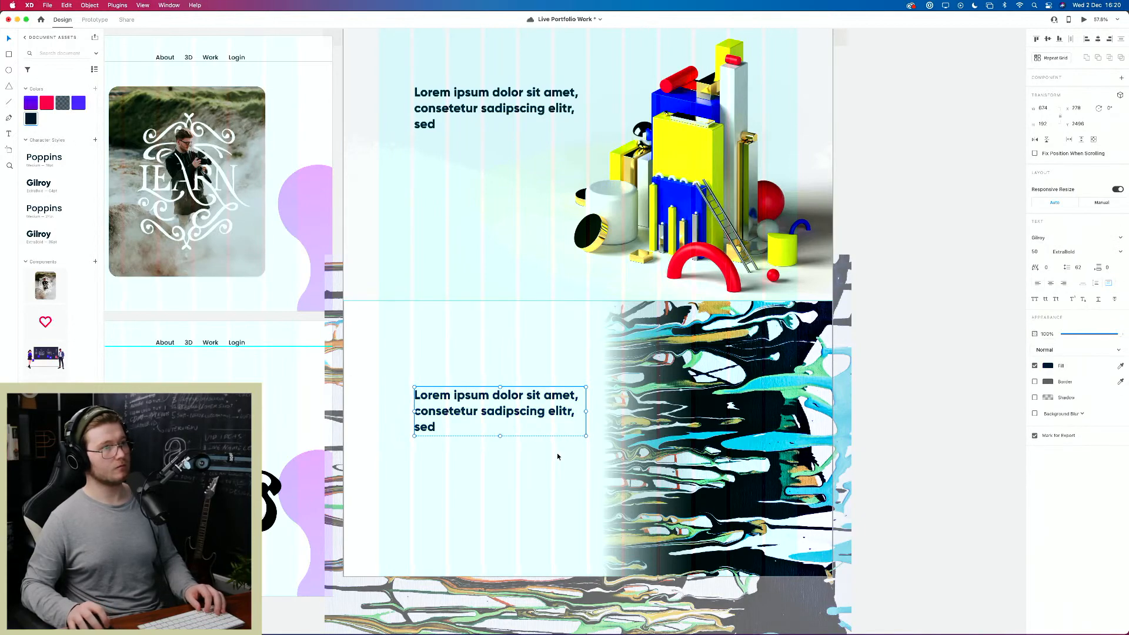
Step: Duplicate the paint section's heading above itself at Y about 2332 and apply the Poppins Medium 18 pt character style
left_click(535, 459)
scroll(520, 376, "down", 2)
scroll(480, 363, "up", 5)
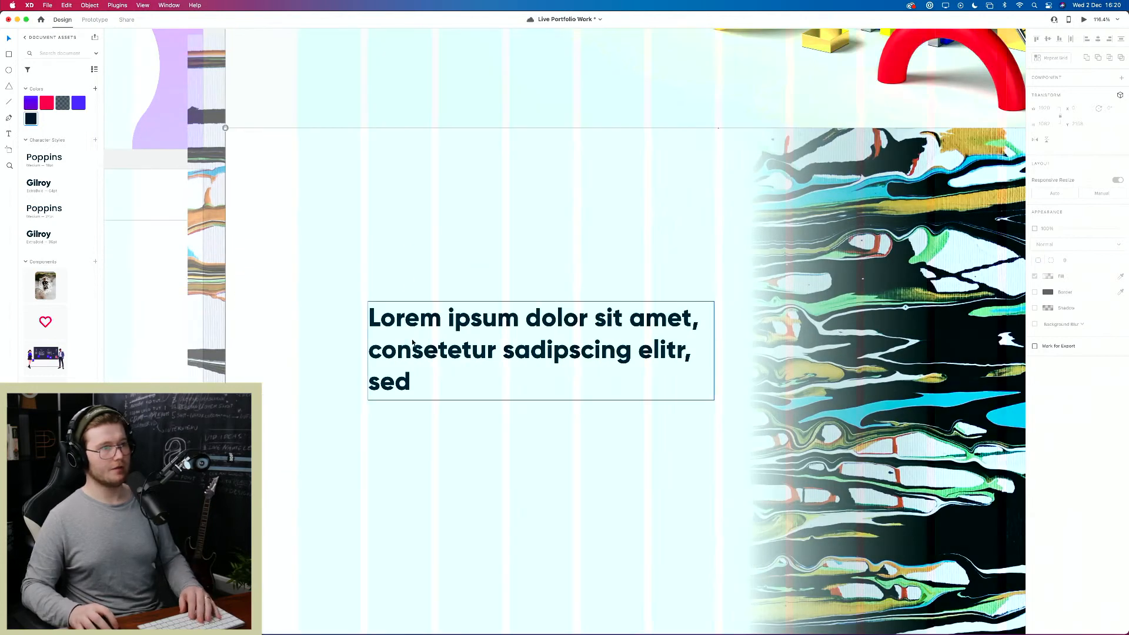
left_click_drag(412, 322, 411, 238)
left_click(41, 208)
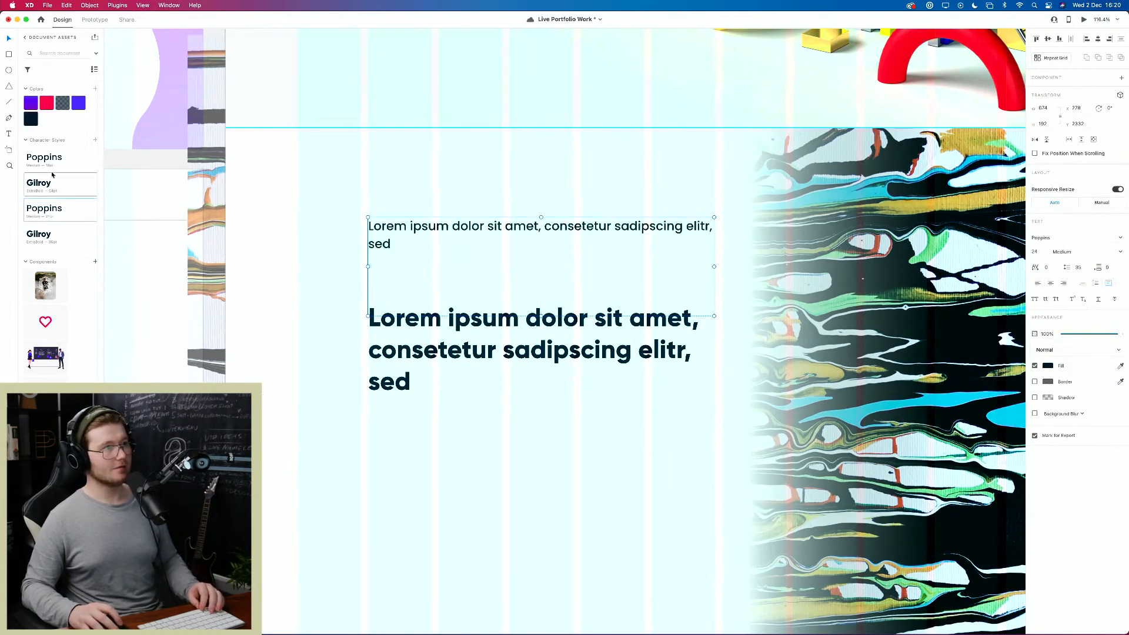
left_click(44, 157)
Step: Replace the placeholder text of the small line above the paint section's heading, starting with "Ab"
double_click(423, 225)
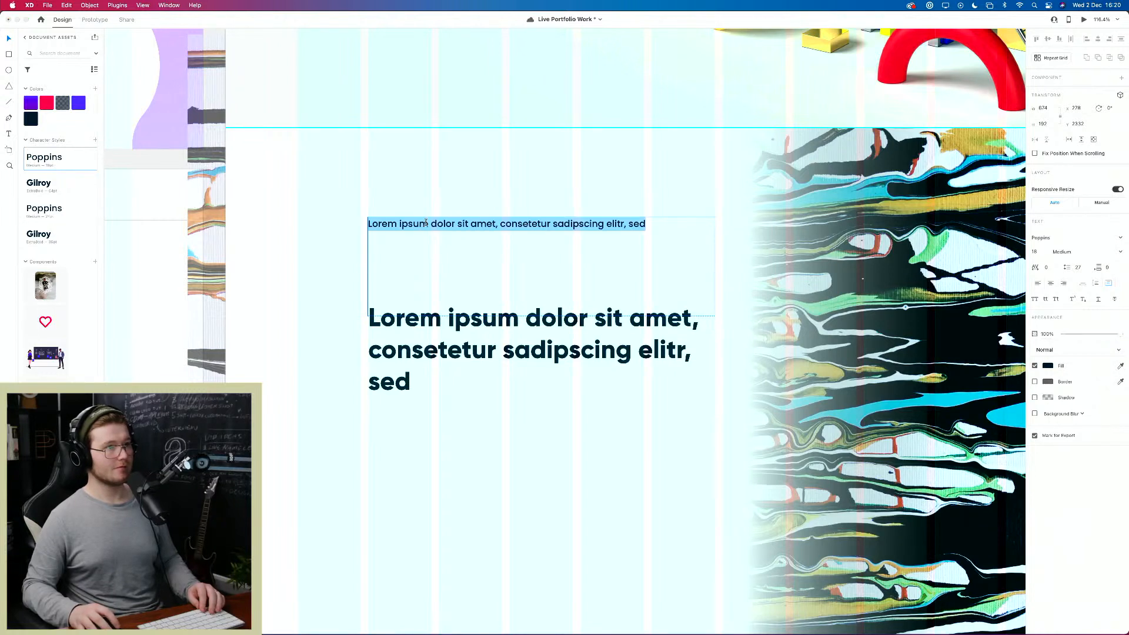
type("Ab")
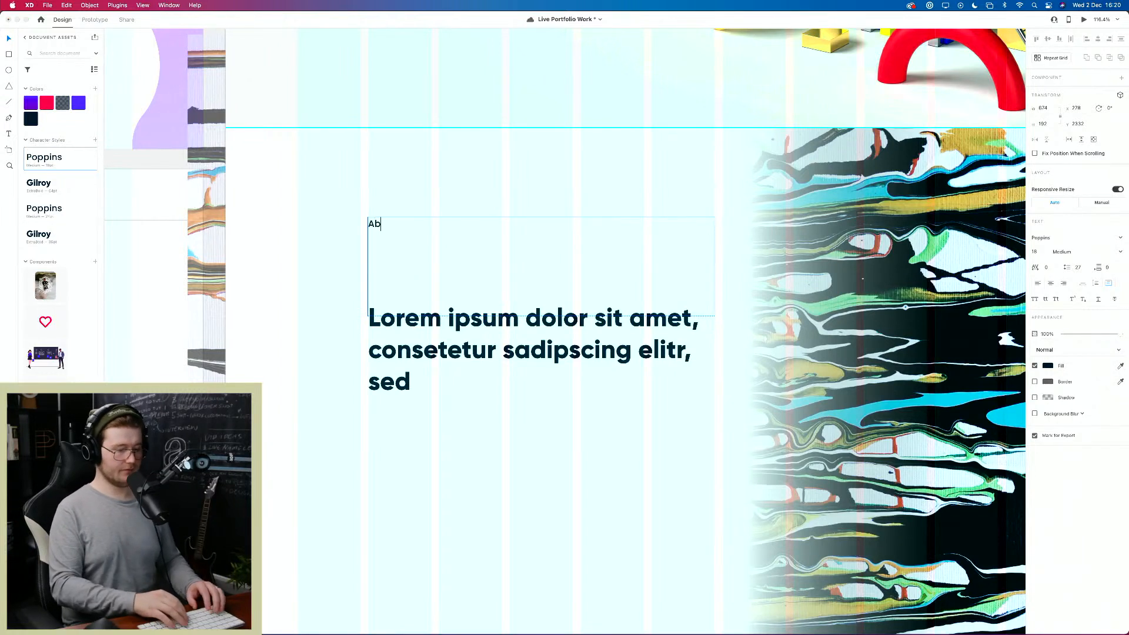
Step: Enter "Abstract Painting" as the painting section's label, shrink its text area to auto width and place it just above the heading
type("stract Painting")
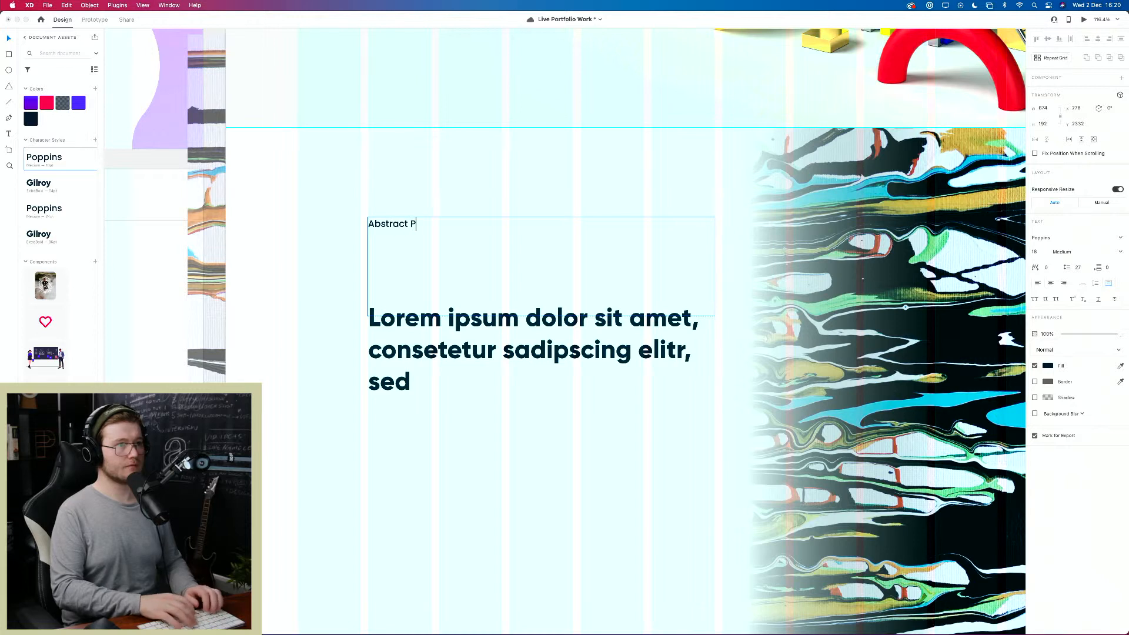
key("Escape")
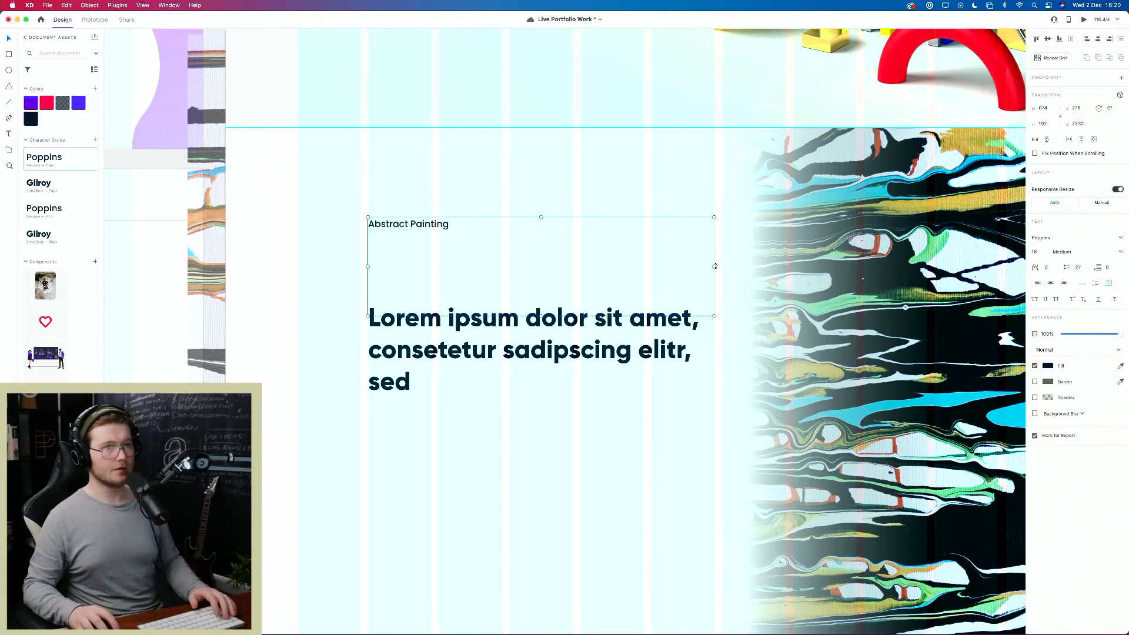
left_click_drag(714, 266, 457, 267)
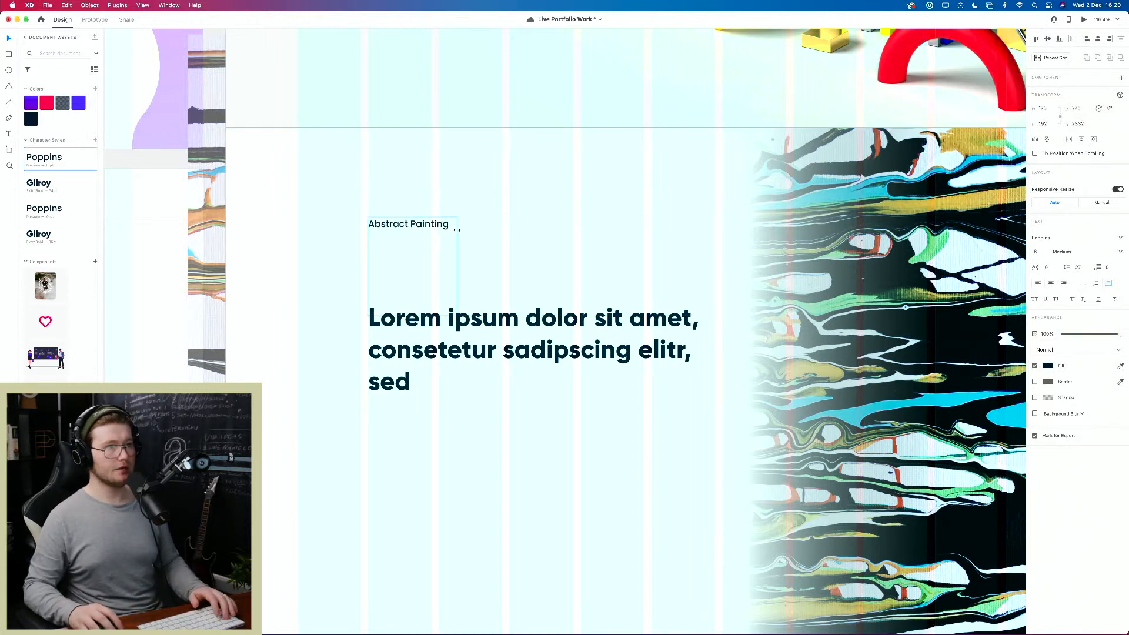
left_click(1084, 283)
left_click_drag(444, 224, 443, 288)
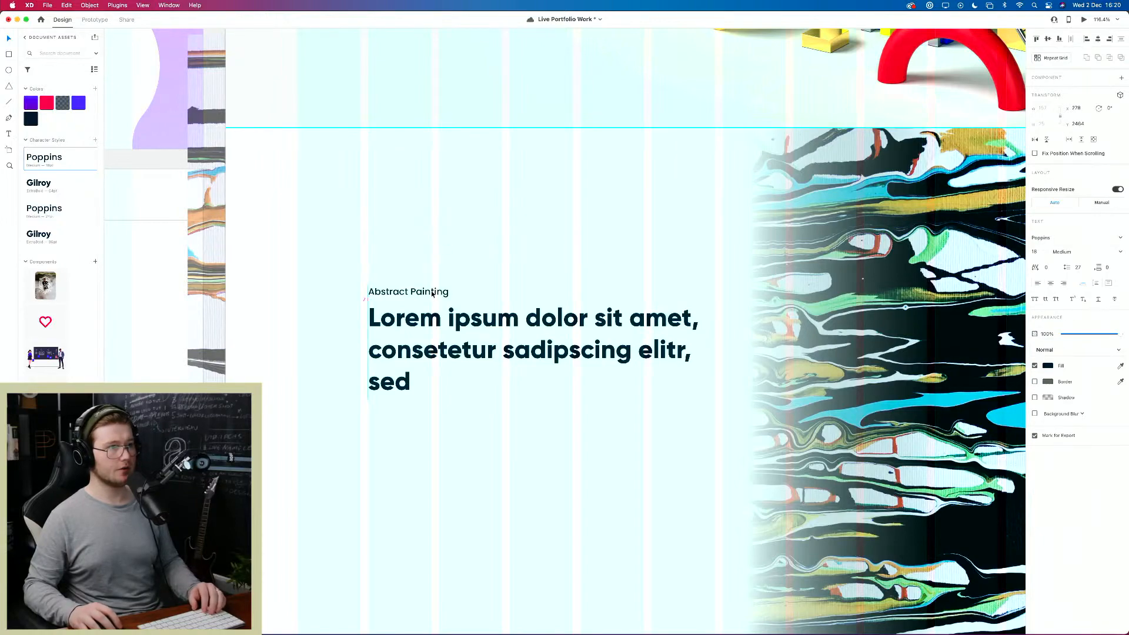
Step: Try the red document colour on the "Abstract Painting" label
left_click(47, 102)
left_click(470, 236)
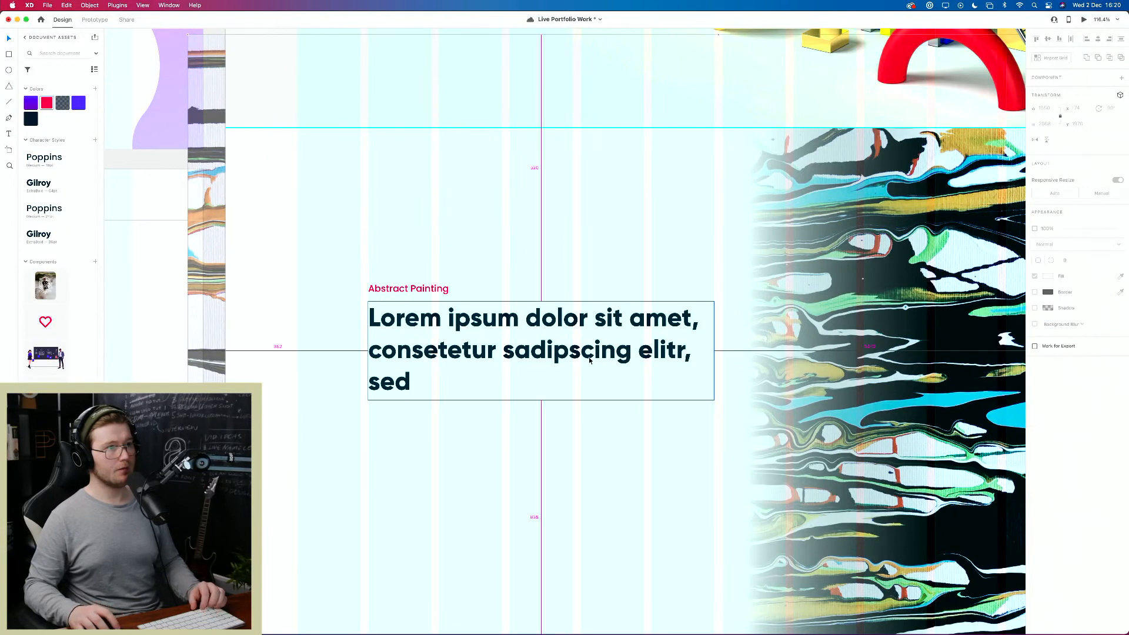
scroll(589, 359, "down", 5)
scroll(577, 364, "up", 3)
scroll(577, 364, "up", 3)
Step: Recolour the "Abstract Painting" label with the blue document colour
left_click(421, 294)
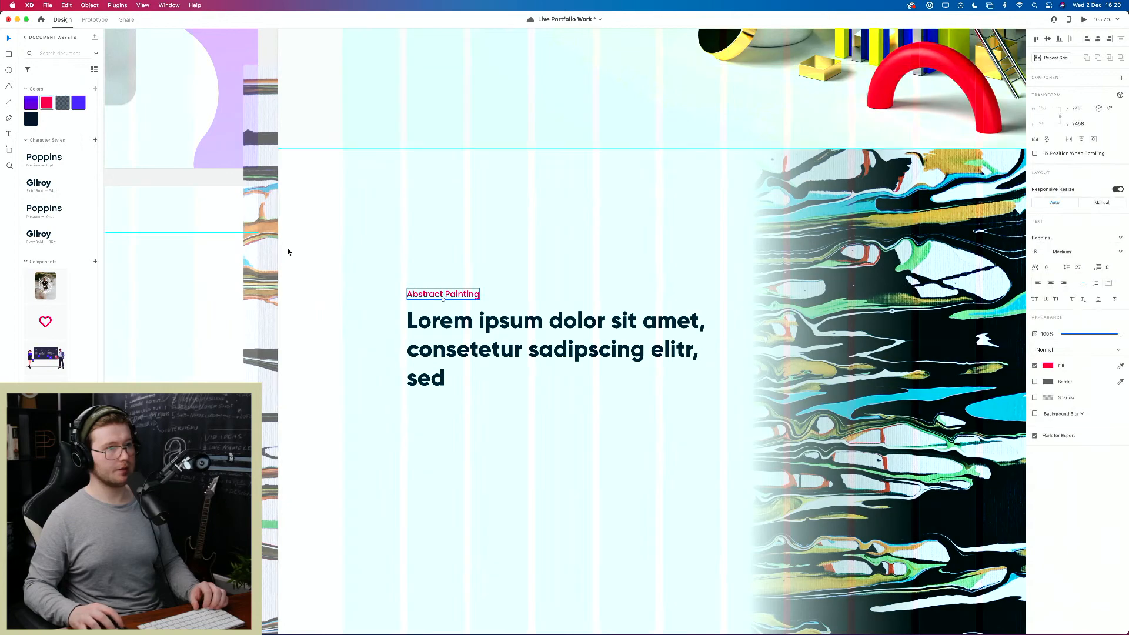
left_click(78, 104)
left_click(553, 247)
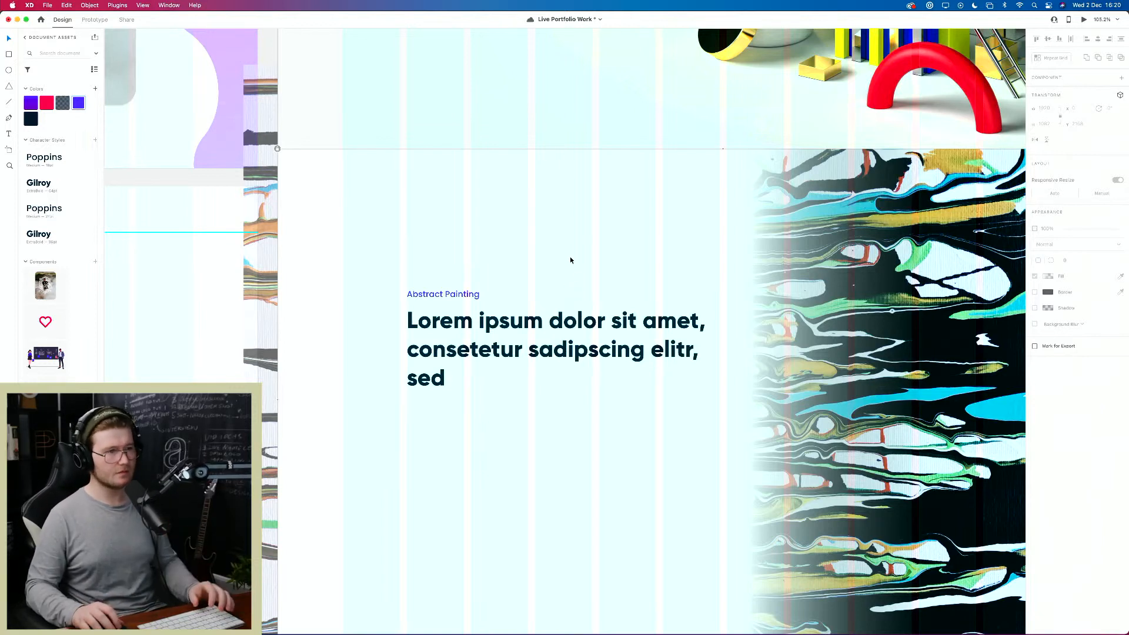
Step: Move the painting section's heading slightly down to widen the gap below its label, and save the document
left_click_drag(530, 346, 531, 357)
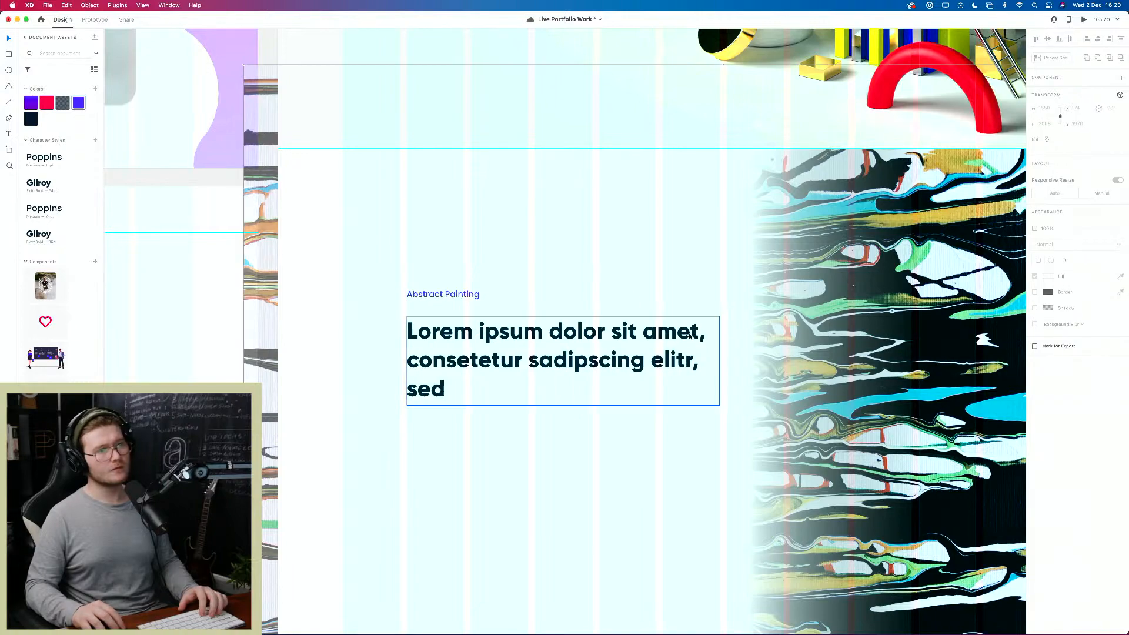
scroll(530, 357, "down", 10)
scroll(551, 352, "up", 7)
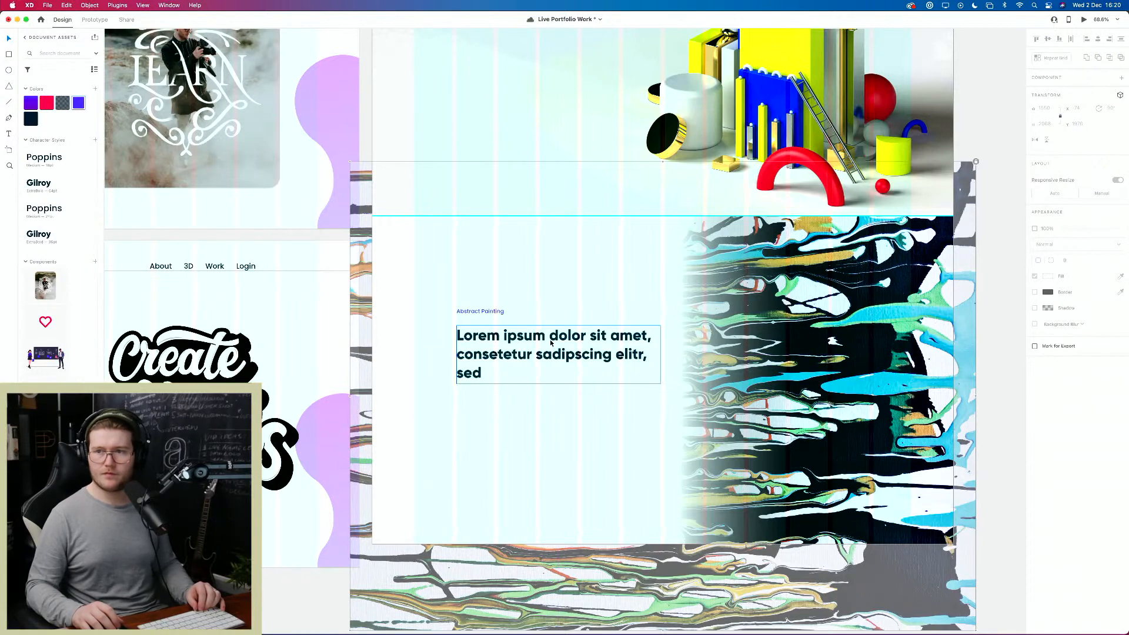
left_click_drag(566, 341, 523, 285)
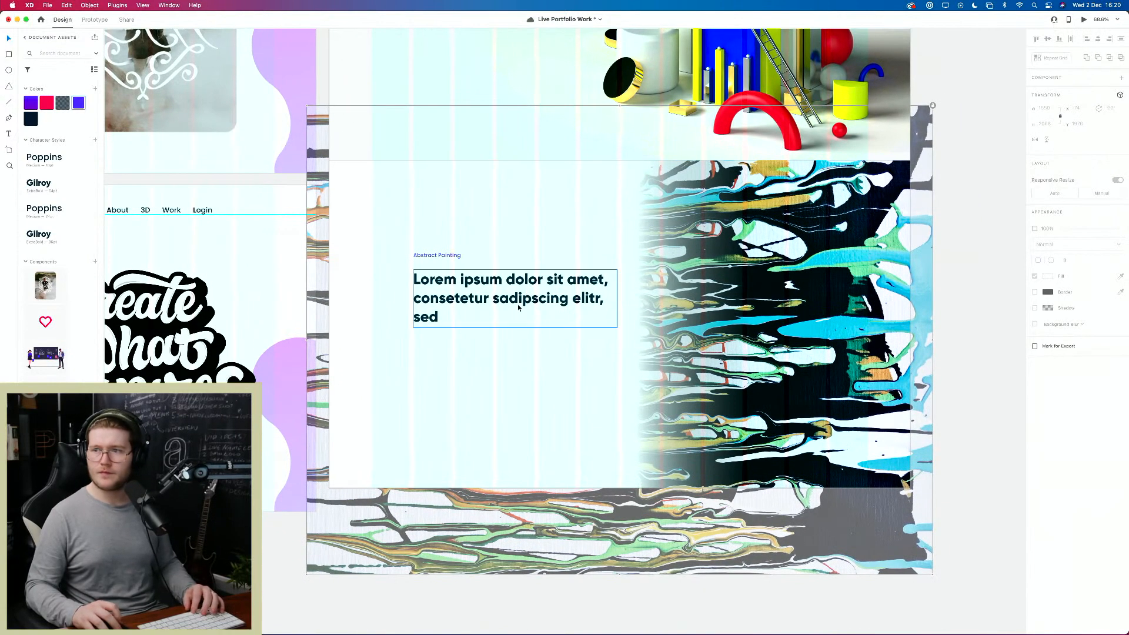
left_click(539, 388)
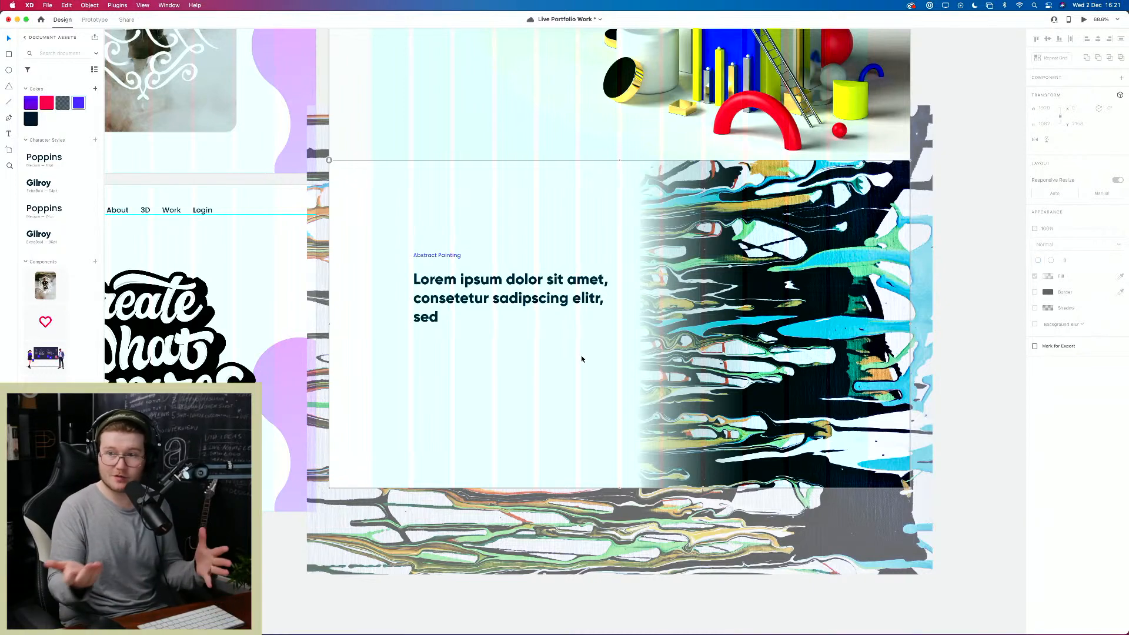
key("super+s")
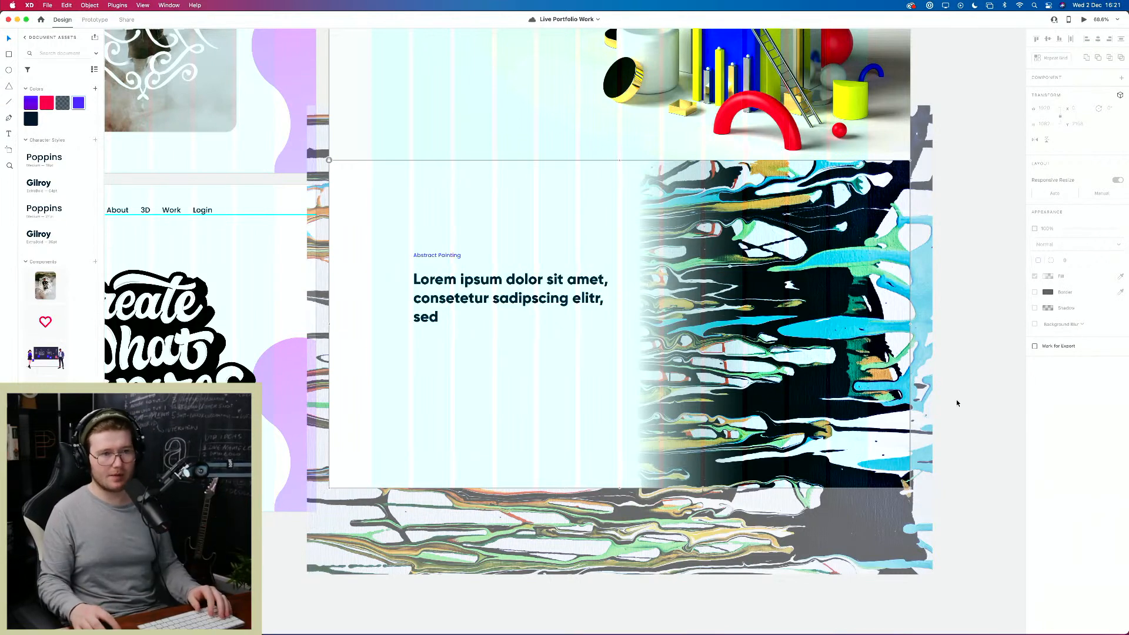
Step: Nudge the painting section's heading a little further away from the "Abstract Painting" label
left_click(974, 403)
left_click_drag(498, 297, 463, 306)
left_click(498, 358)
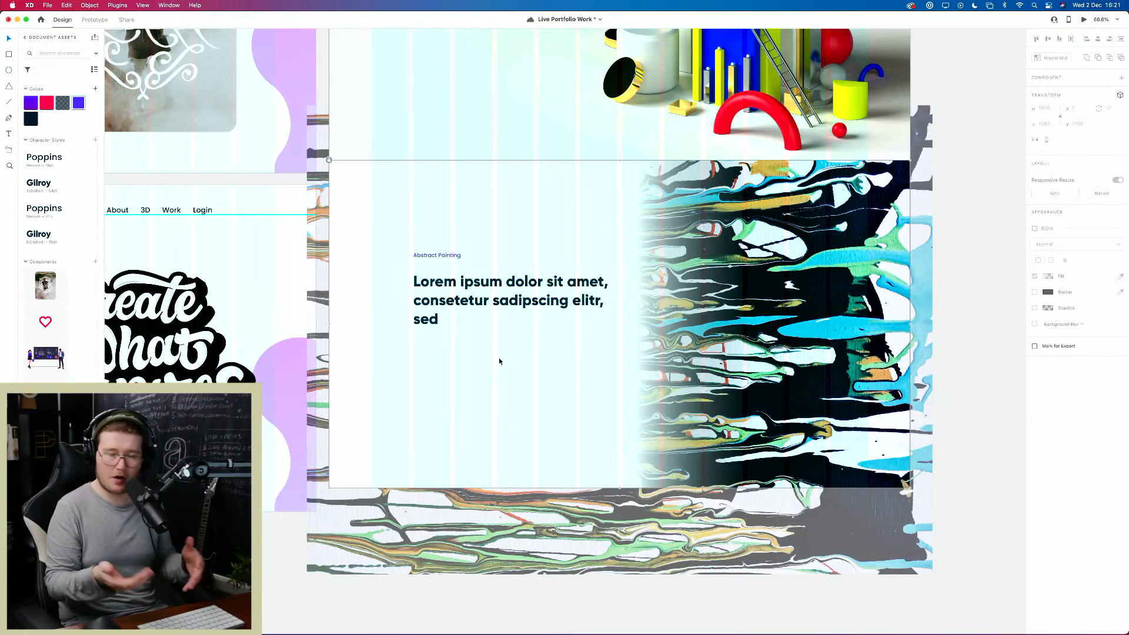
Step: Hide the column layout grid on the 3D Page artboard
key("super+0")
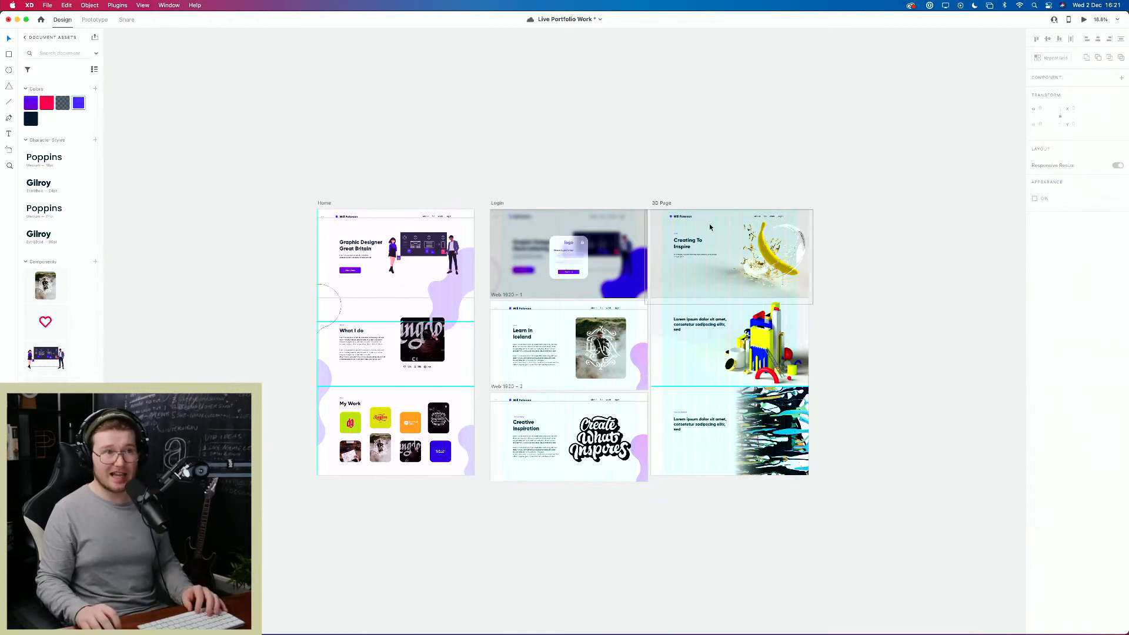
left_click(664, 204)
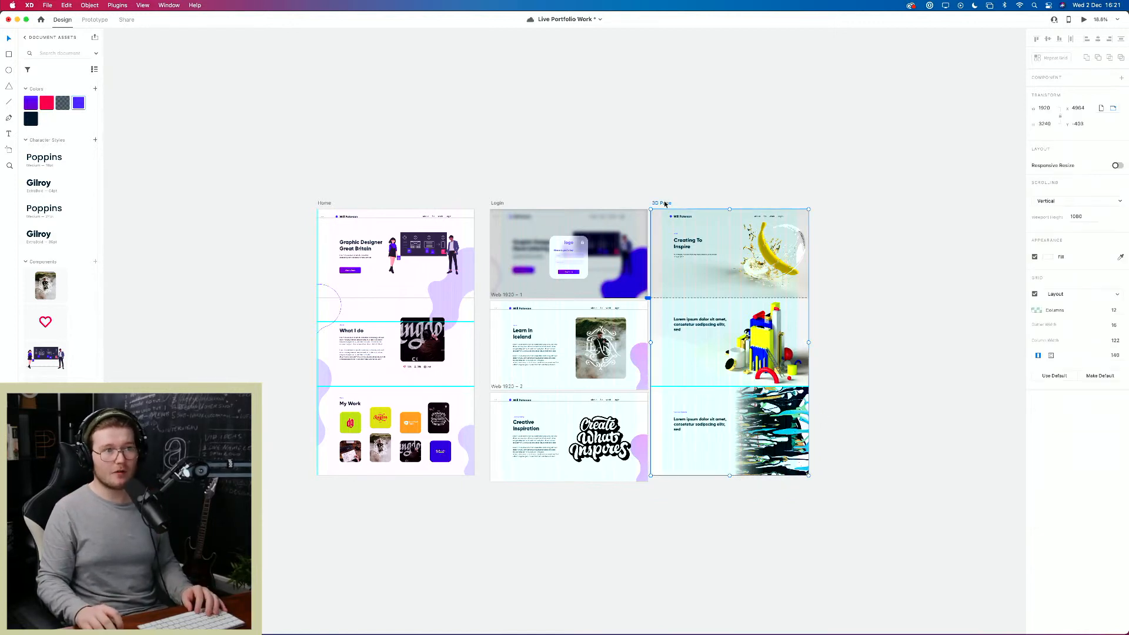
left_click(1033, 293)
left_click(941, 315)
Step: Review the 3D Page sections without the grid and compare them with the neighbouring artboards
left_click_drag(913, 322, 746, 289)
scroll(656, 347, "up", 5)
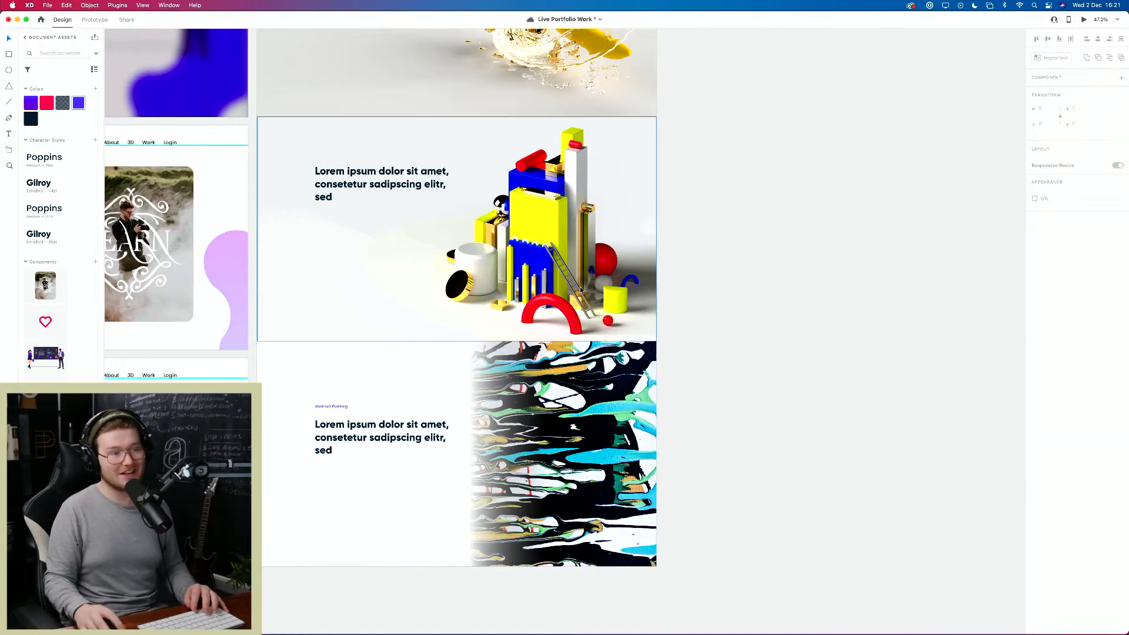
left_click_drag(355, 110, 861, 378)
left_click_drag(146, 320, 603, 310)
scroll(604, 310, "right", 15)
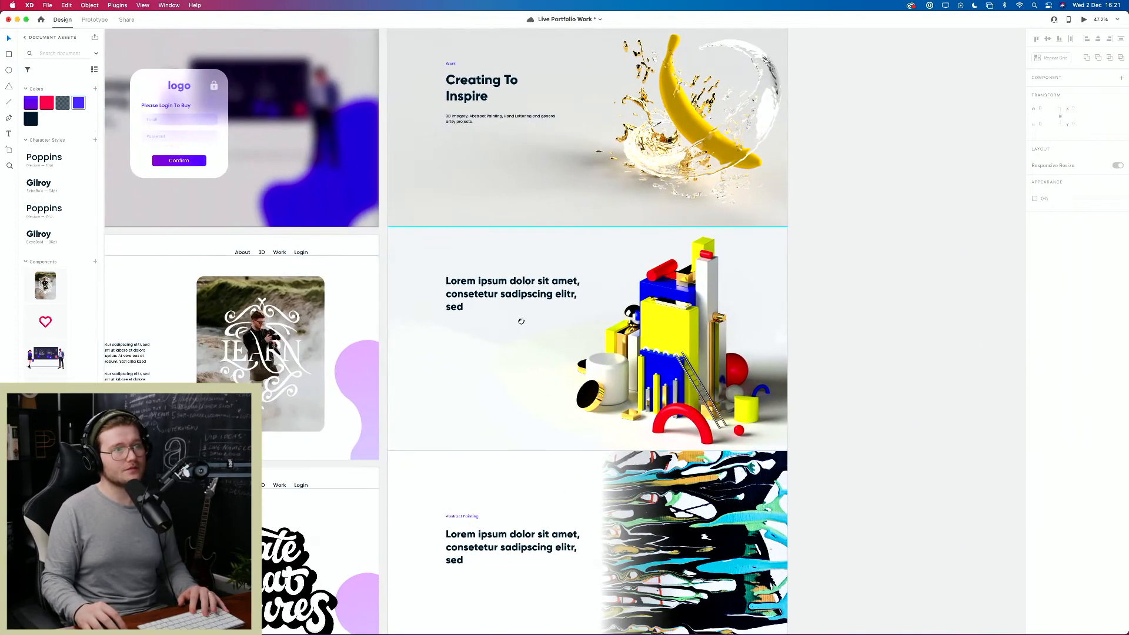
left_click_drag(521, 321, 675, 323)
left_click_drag(639, 408, 632, 226)
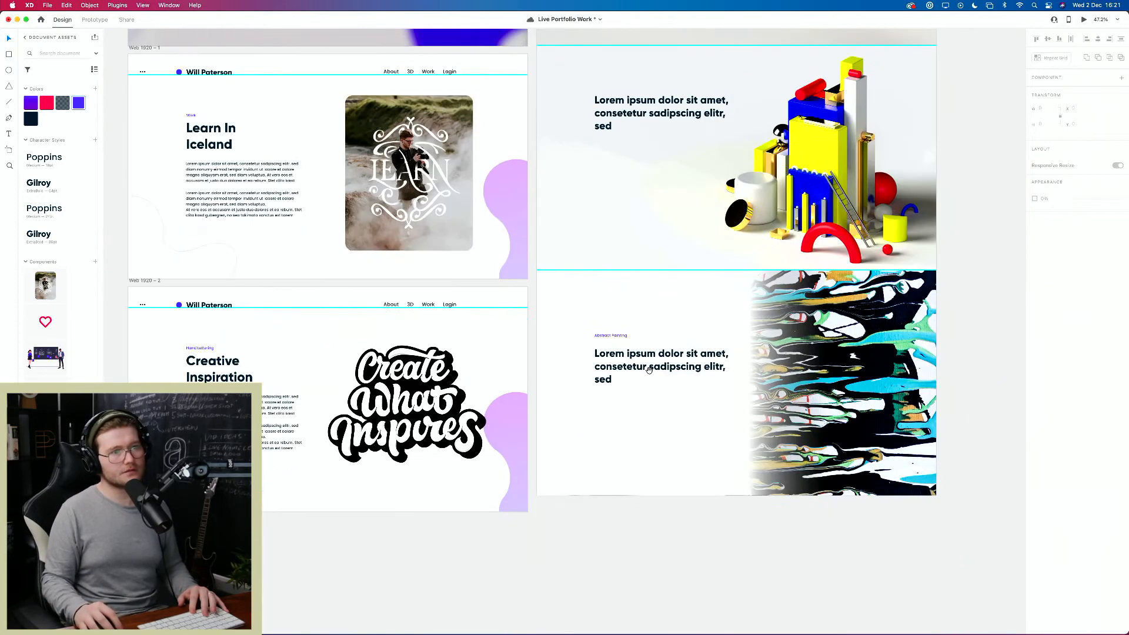
left_click_drag(649, 370, 629, 351)
left_click(665, 408)
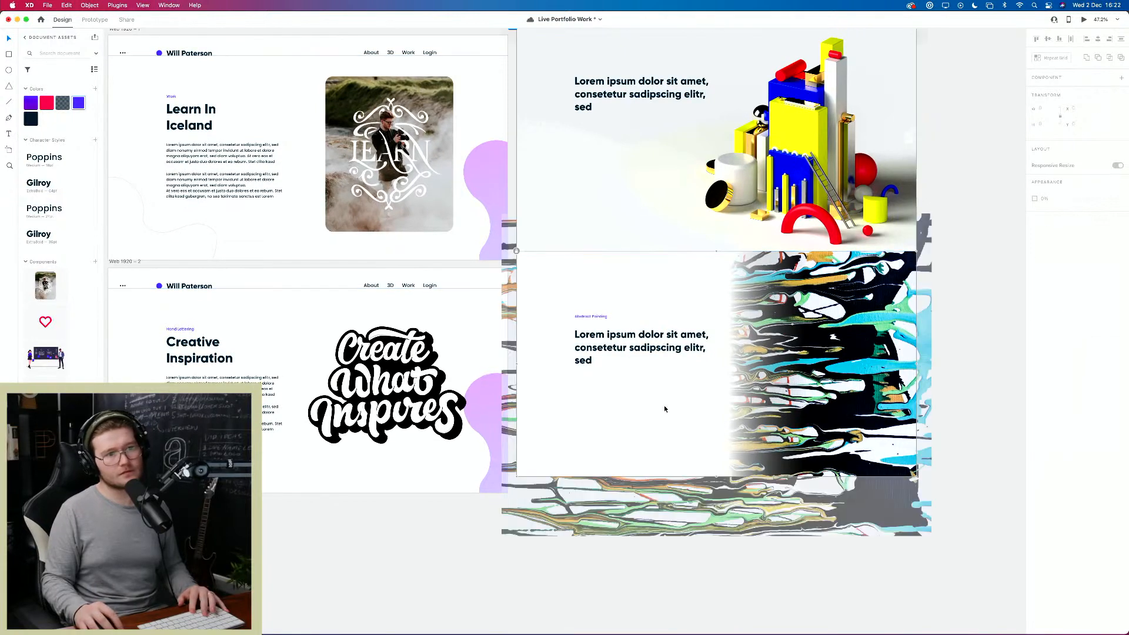
left_click(975, 358)
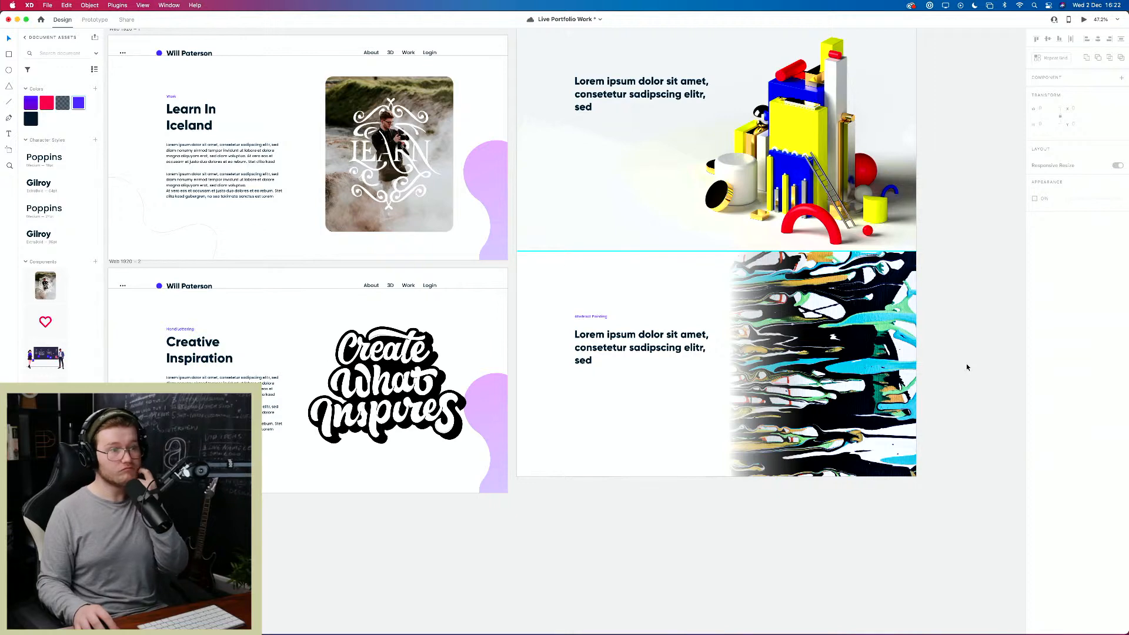
scroll(929, 296, "up", 9)
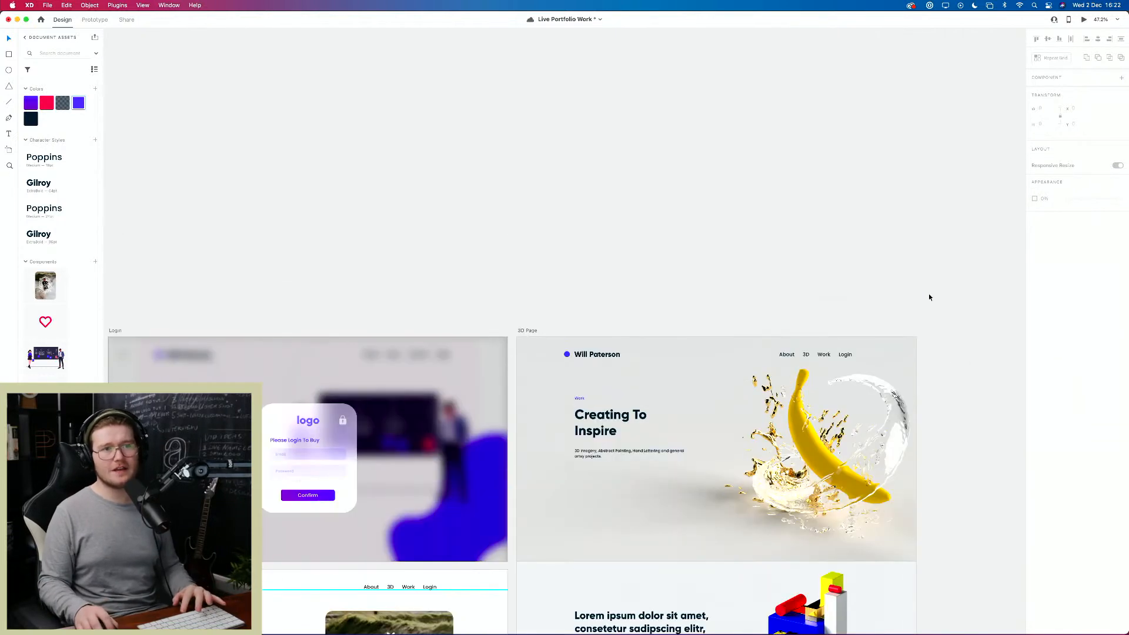
scroll(929, 297, "down", 2)
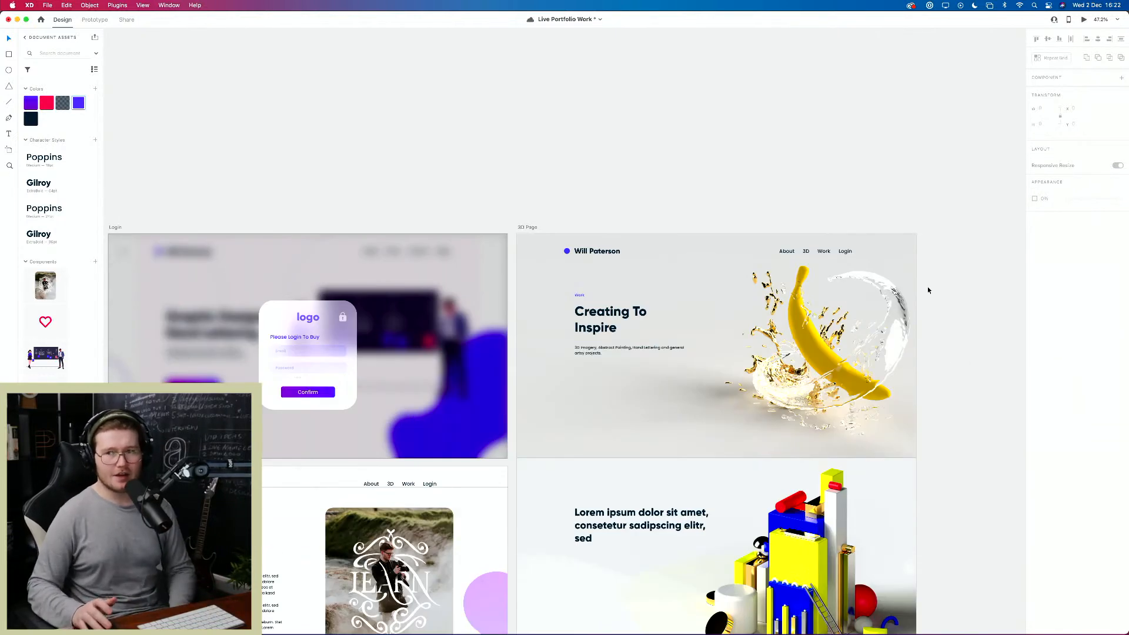
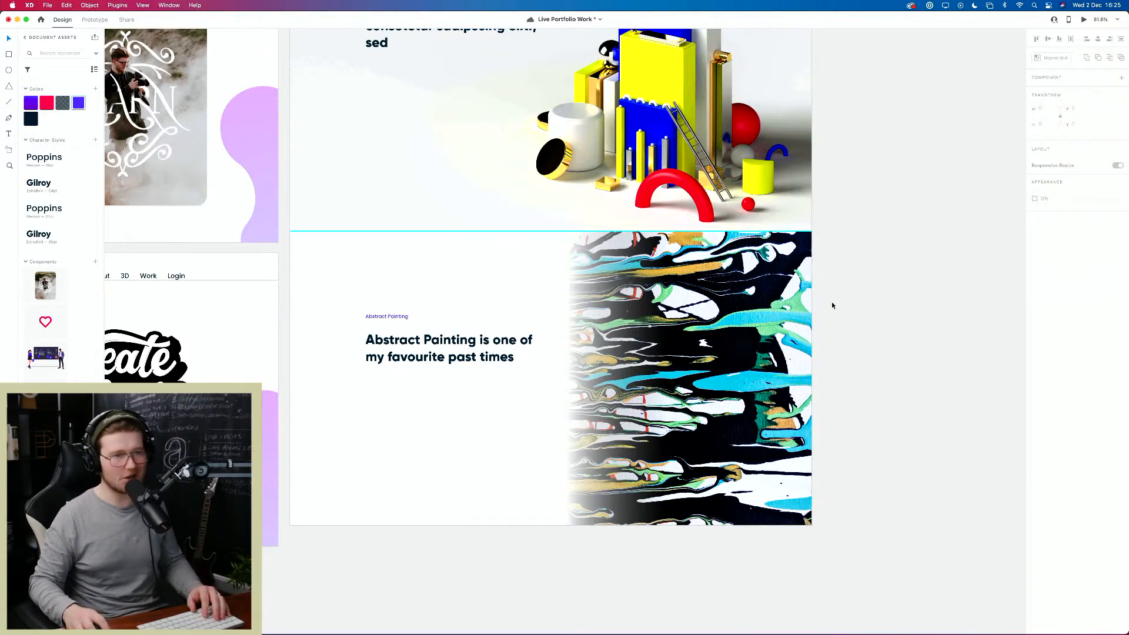
Step: Try a 17% opacity on the placeholder heading beside the colourful 3D artwork and undo it
scroll(835, 342, "up", 5)
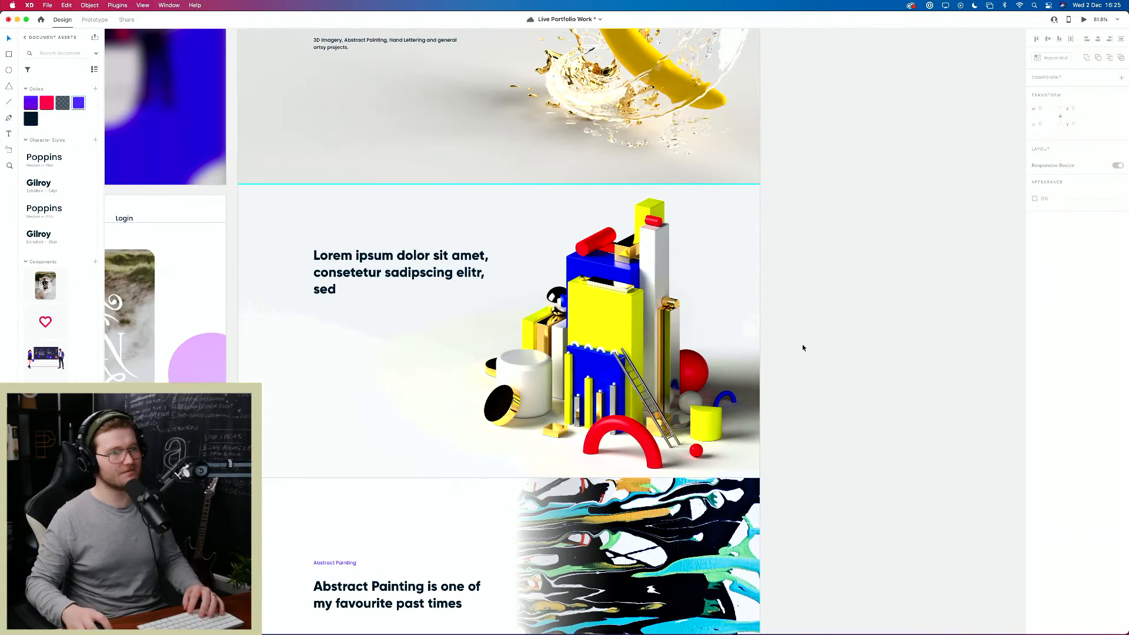
scroll(802, 347, "up", 2)
scroll(509, 318, "left", 4)
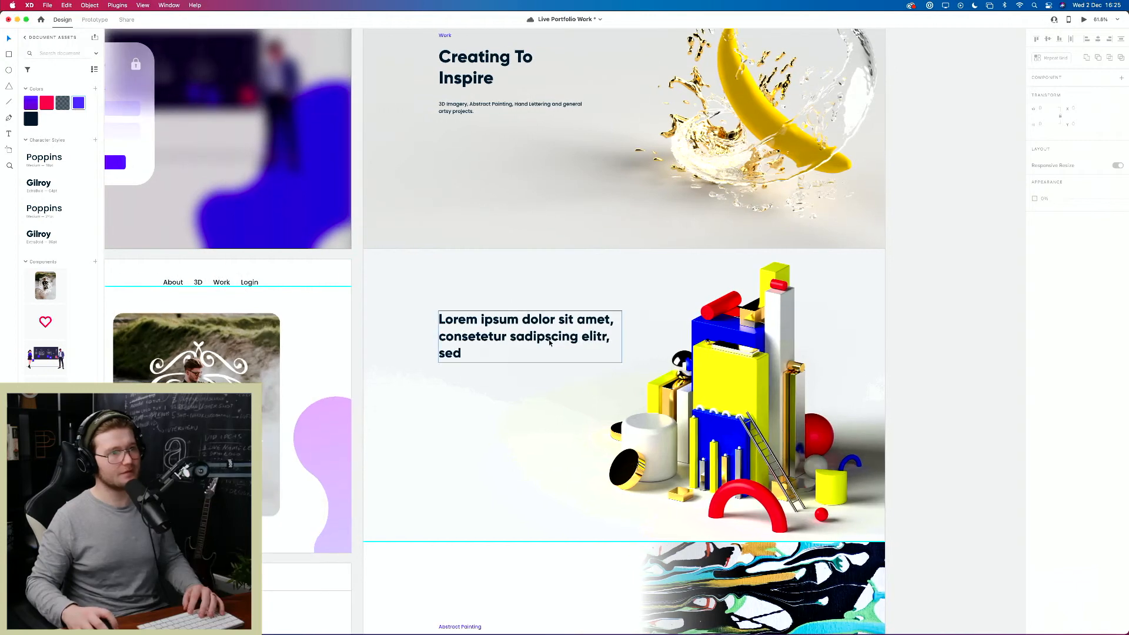
scroll(550, 343, "down", 3)
left_click_drag(513, 187, 520, 221)
left_click(1073, 334)
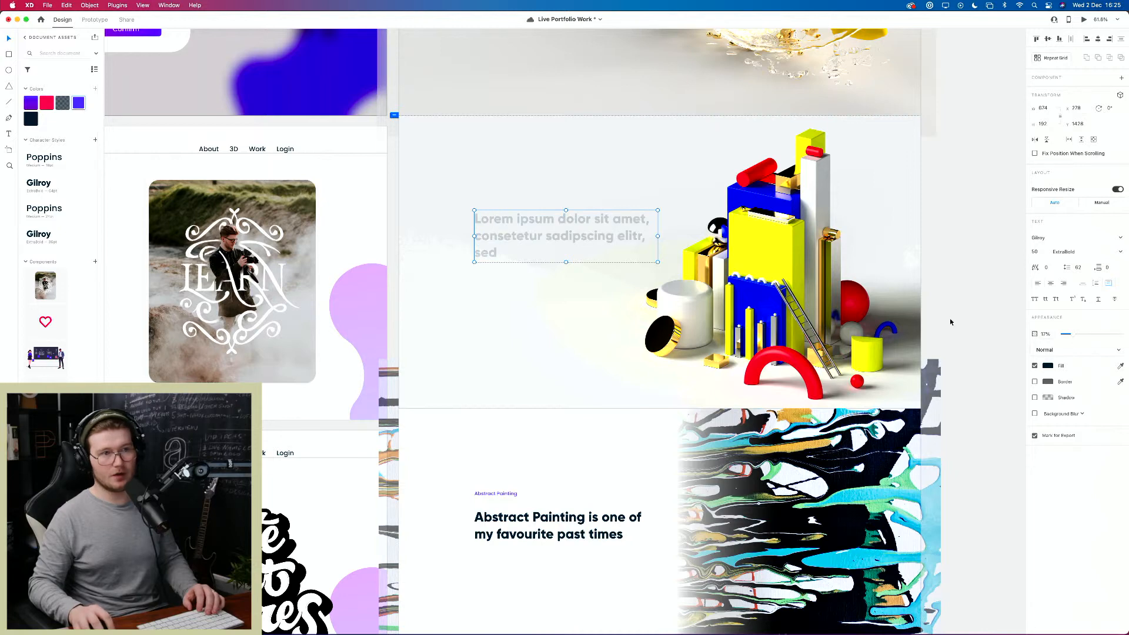
key("super+z")
left_click(967, 315)
Step: Duplicate the "Abstract Painting" label above the 3D artwork section's heading and change the copy's text to "3D Modeling"
left_click_drag(493, 493, 508, 196)
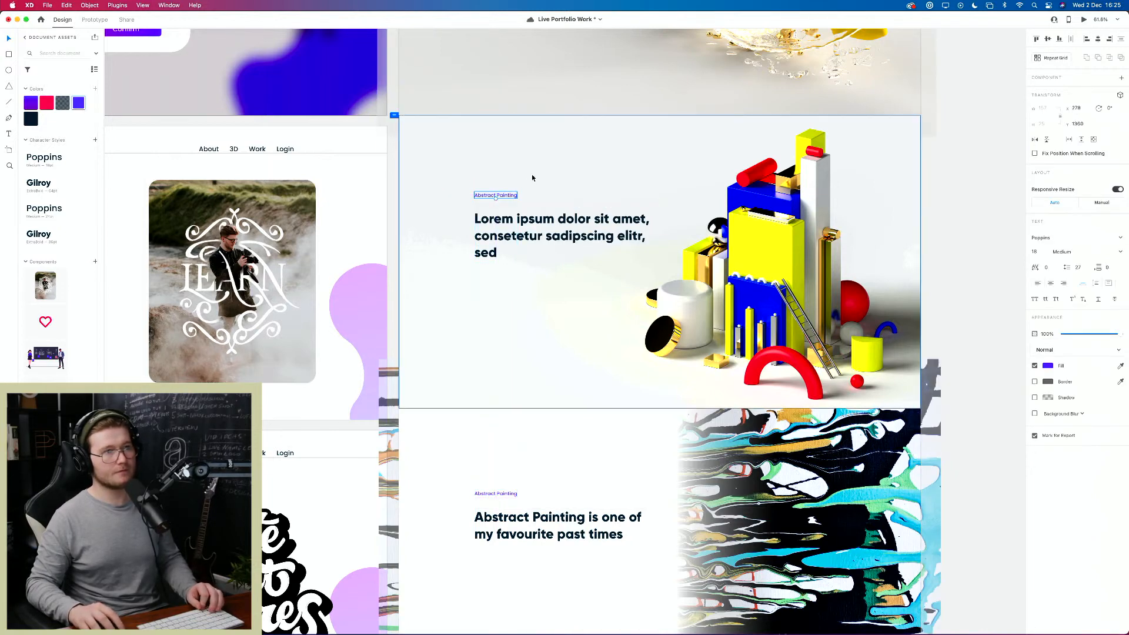
double_click(507, 196)
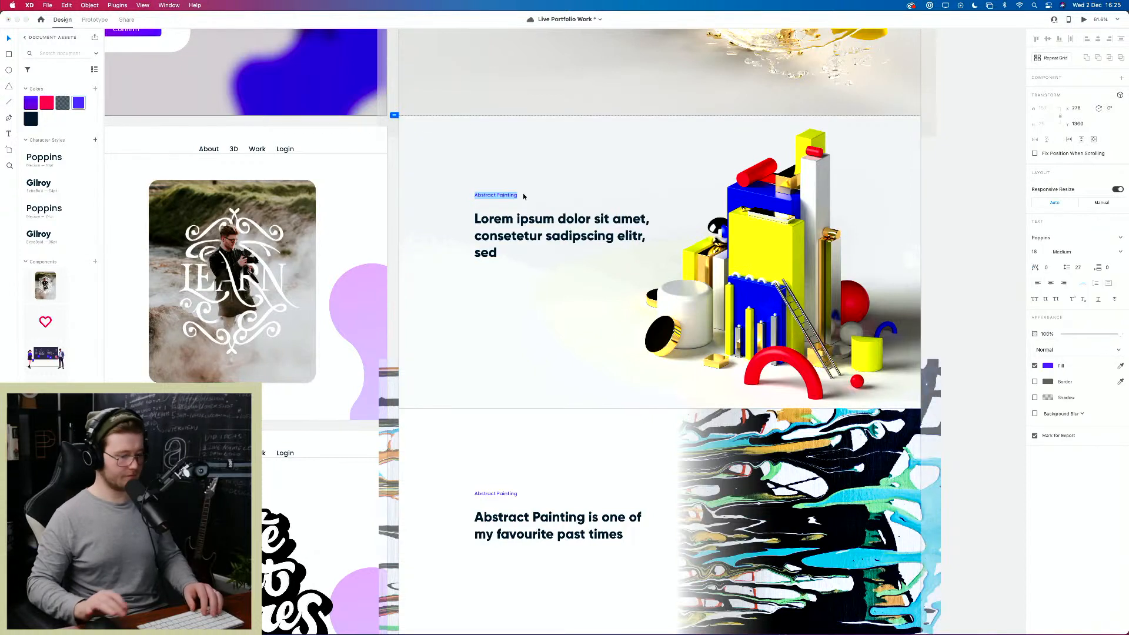
type("3d Modeling")
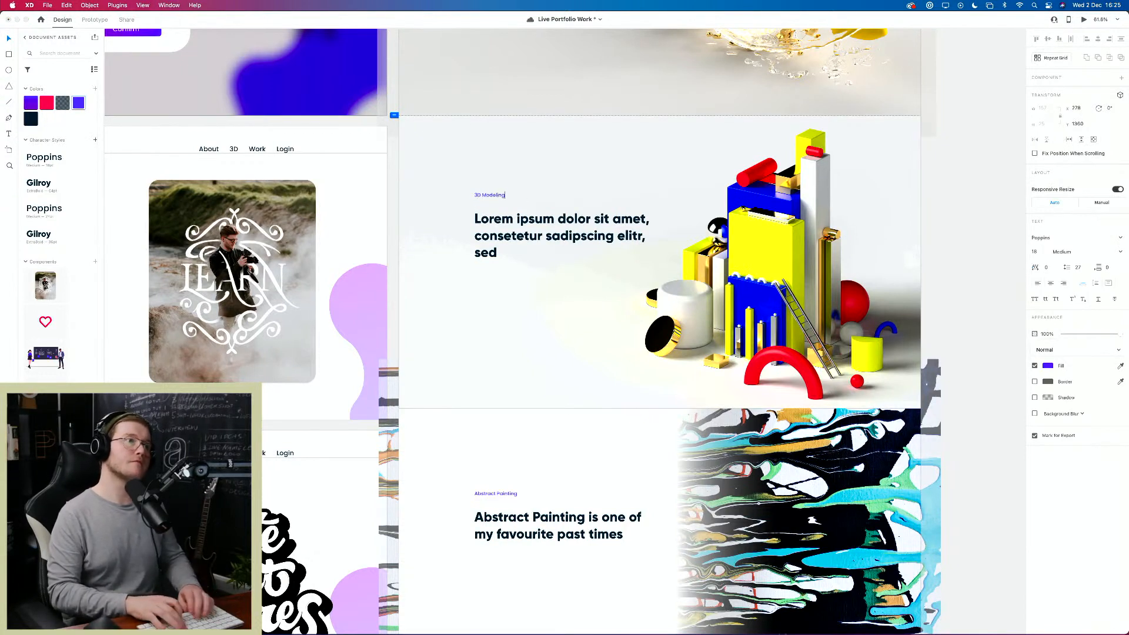
Step: Replace the placeholder heading under the 3D Modeling label with "I'm not a pro, but I like creating 3D Models"
double_click(531, 222)
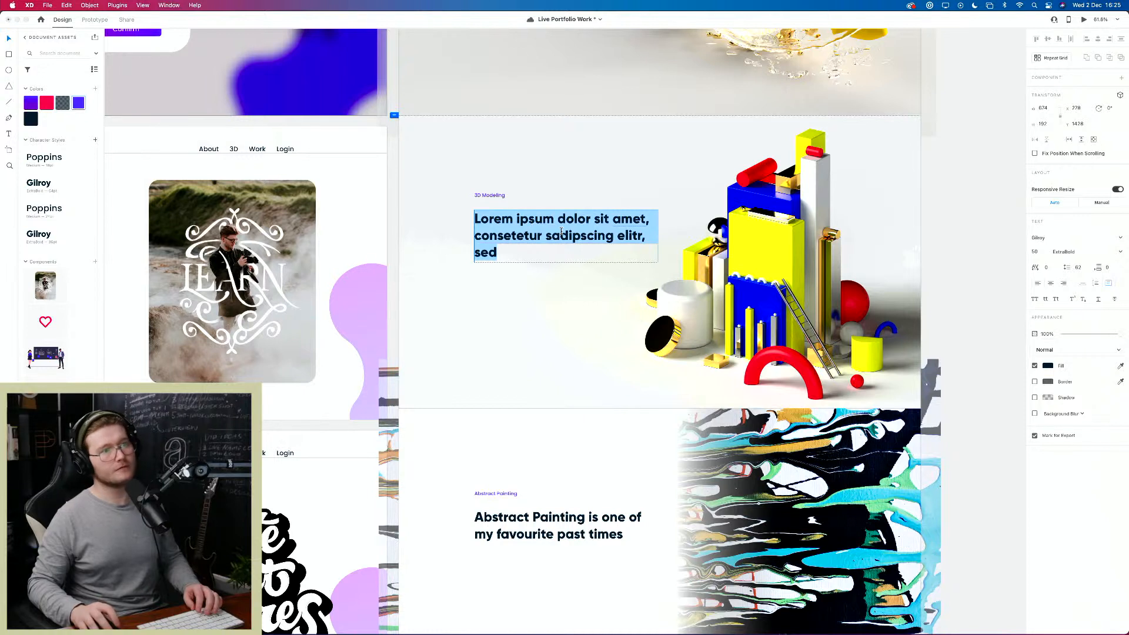
type("I'm not a pro")
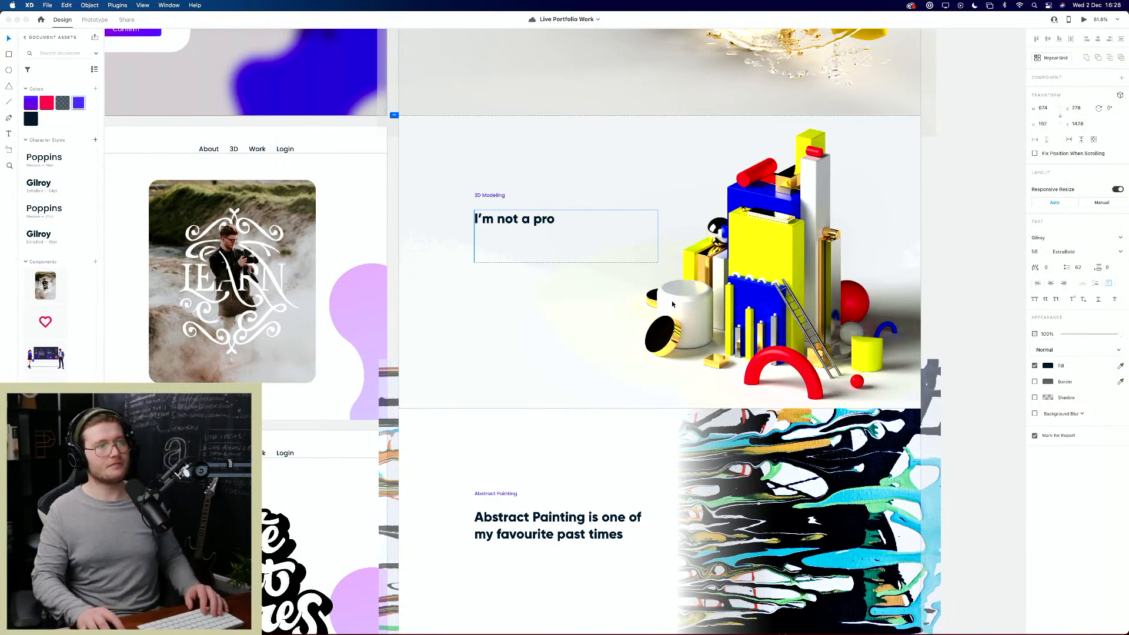
type(", but I like c")
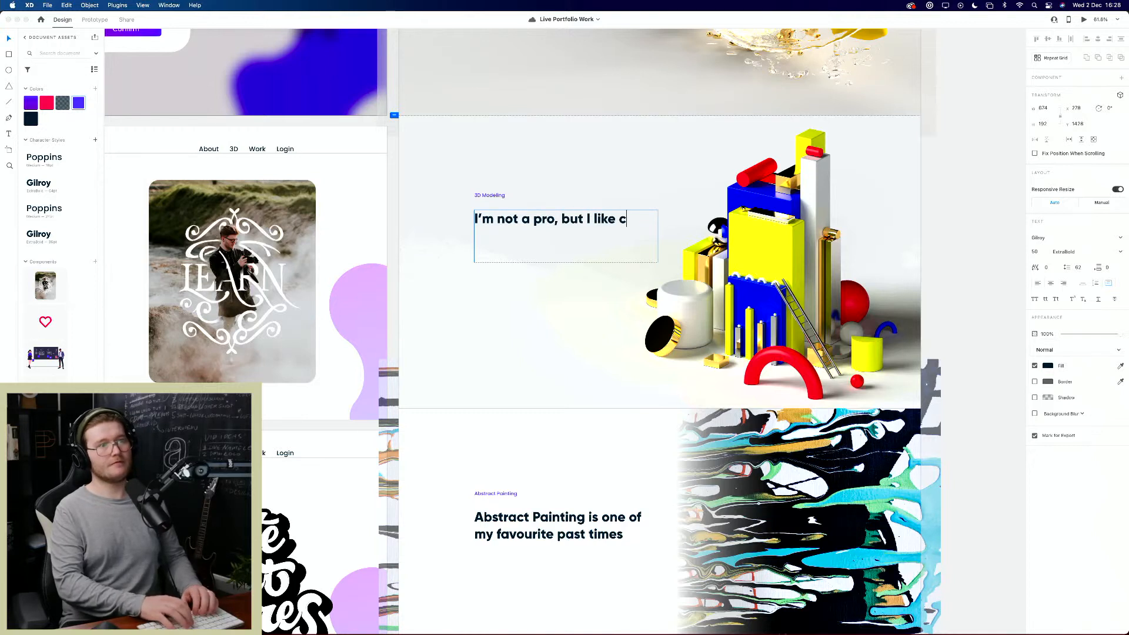
type("reating 3de")
key("BackSpace")
key("BackSpace")
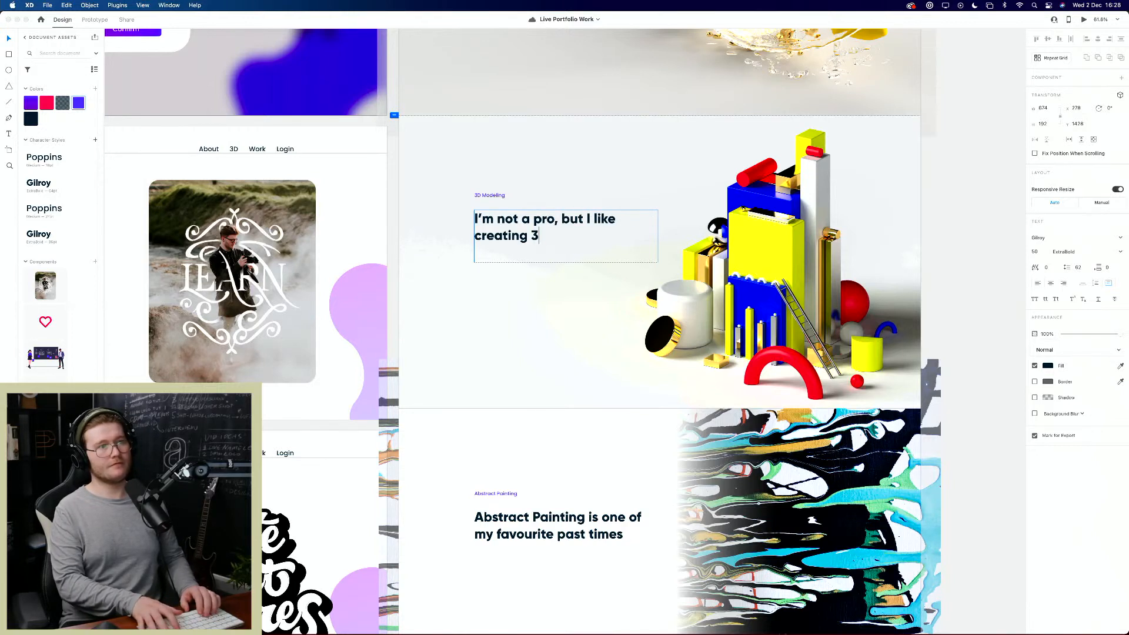
type("D Models")
left_click(623, 319)
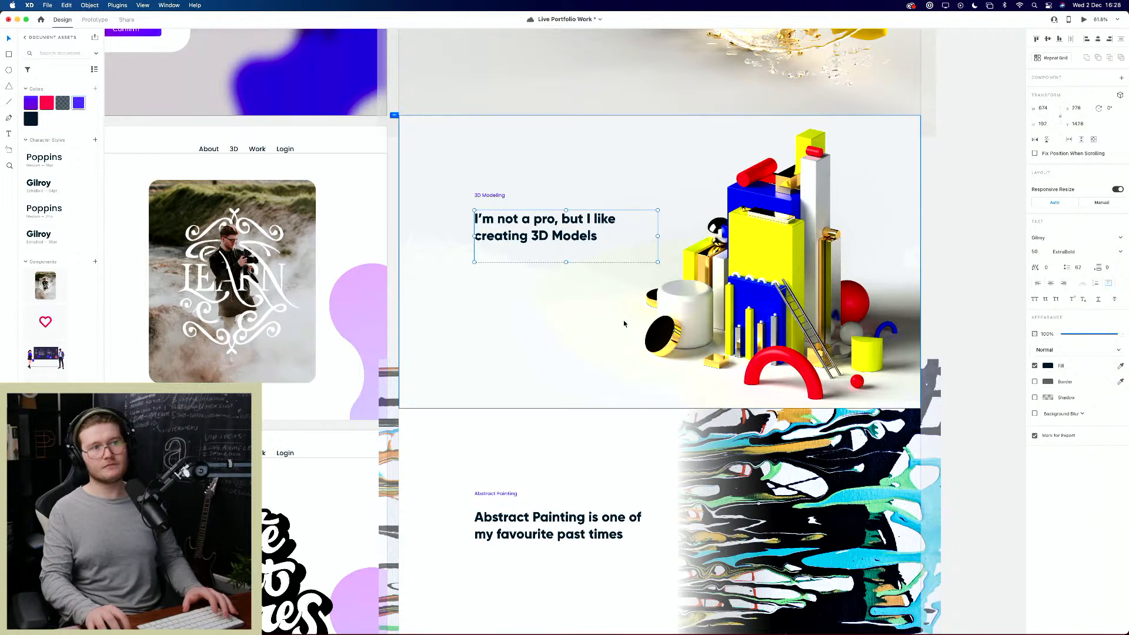
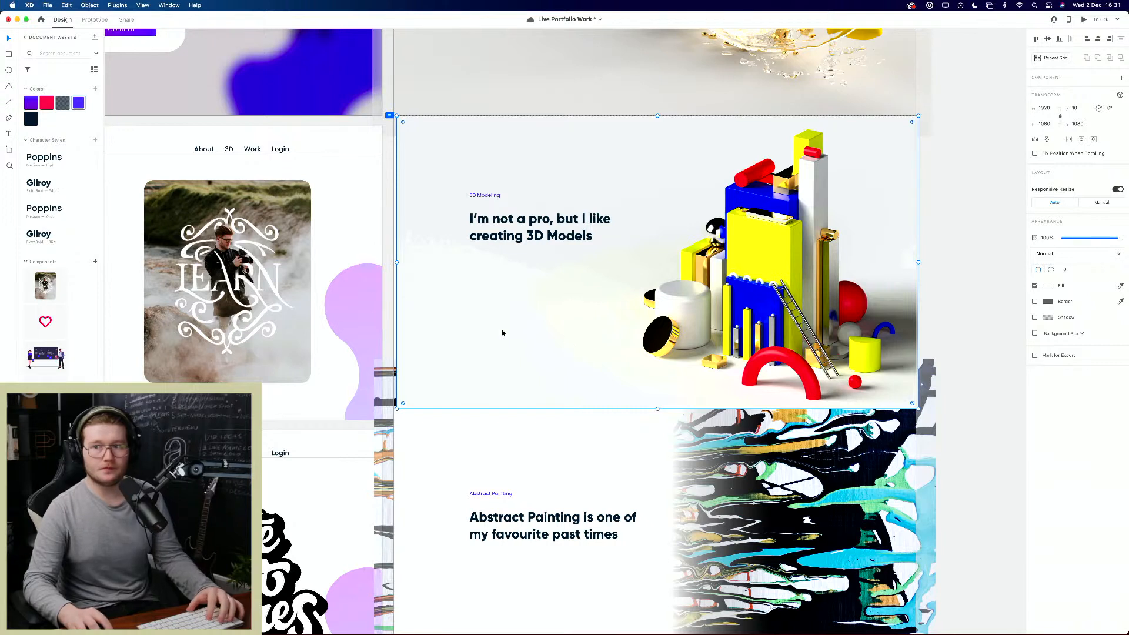
Step: Align the 3D Modeling section's background with the page's left edge at X 0
left_click_drag(490, 307, 486, 308)
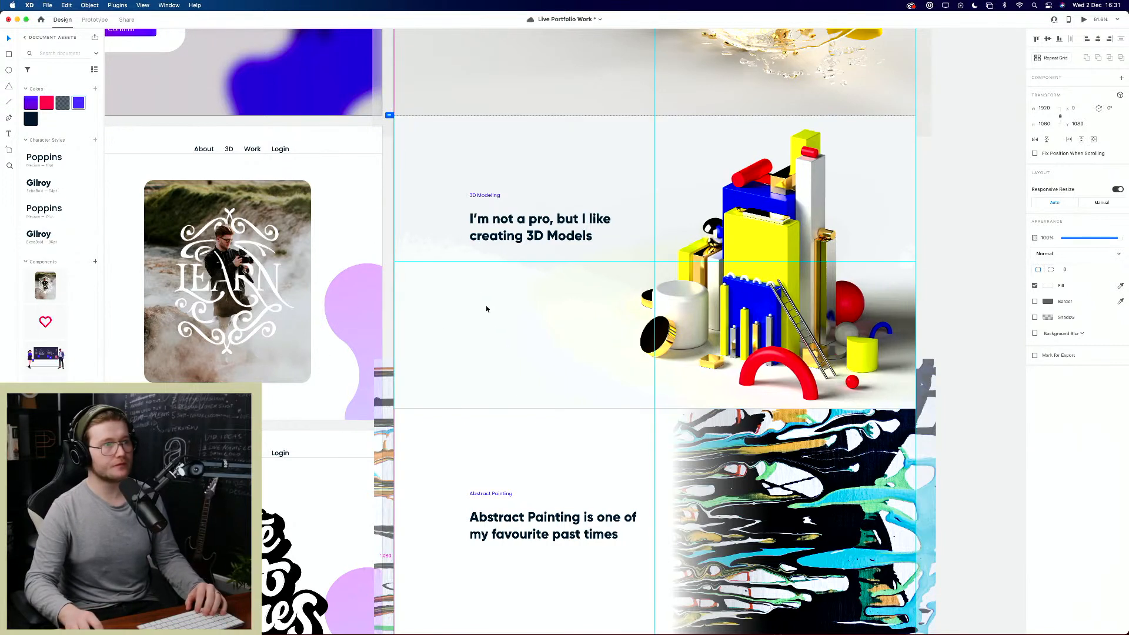
key("Escape")
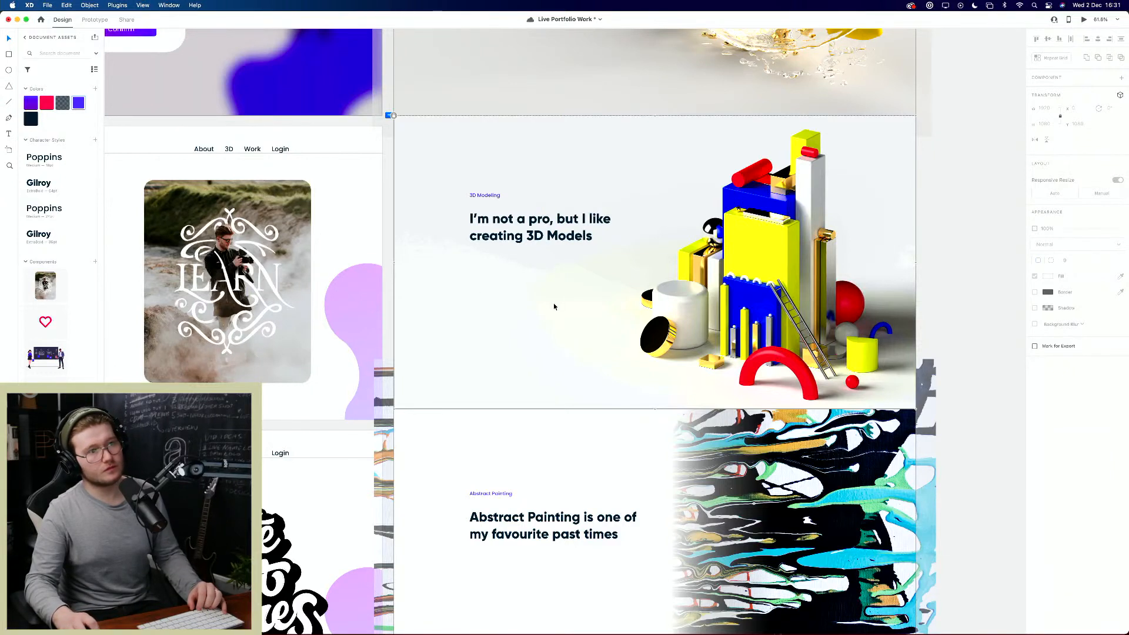
left_click(514, 259)
left_click_drag(514, 260, 505, 318)
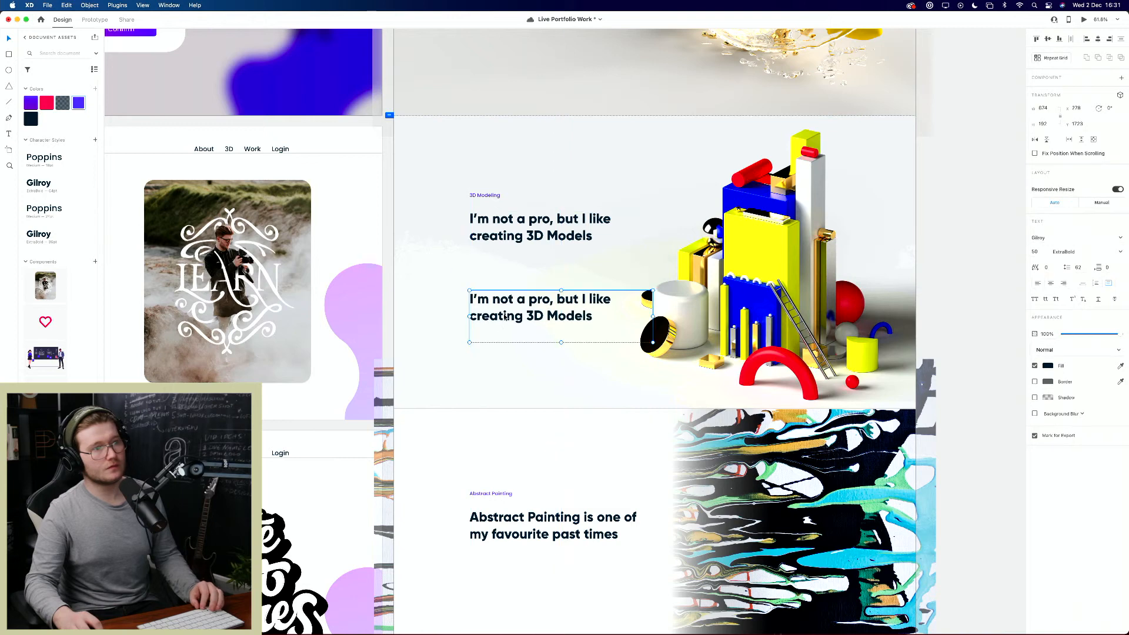
key("Delete")
Step: Copy the description paragraph under "Creating To Inspire" to just below the 3D Modeling heading, and lower that heading slightly
scroll(465, 236, "up", 5)
left_click(467, 124)
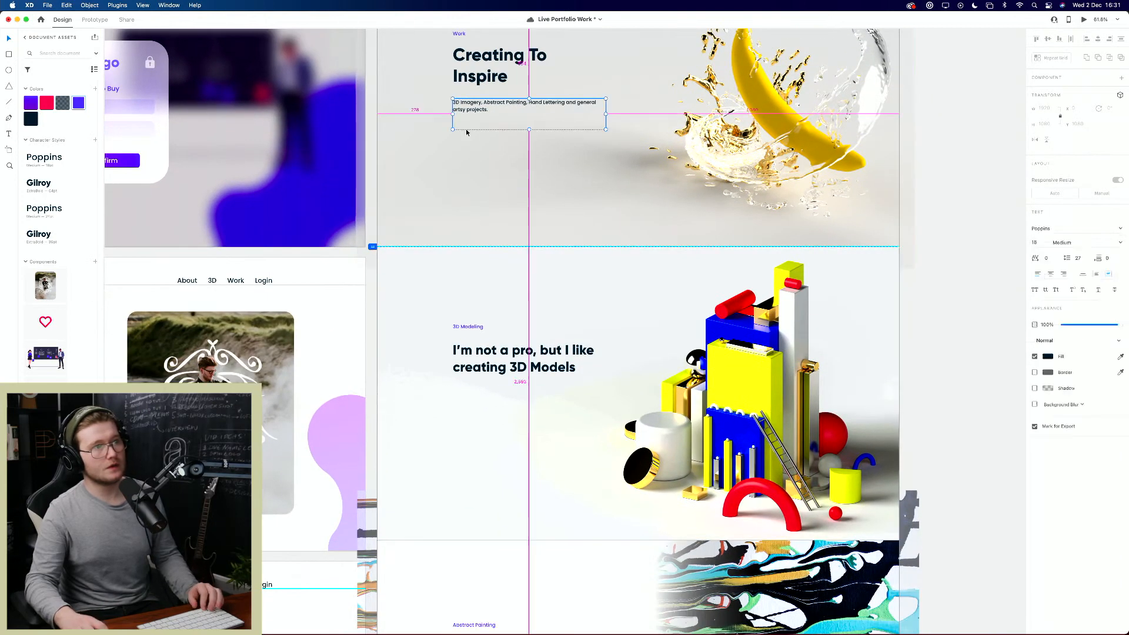
left_click_drag(466, 131, 466, 463)
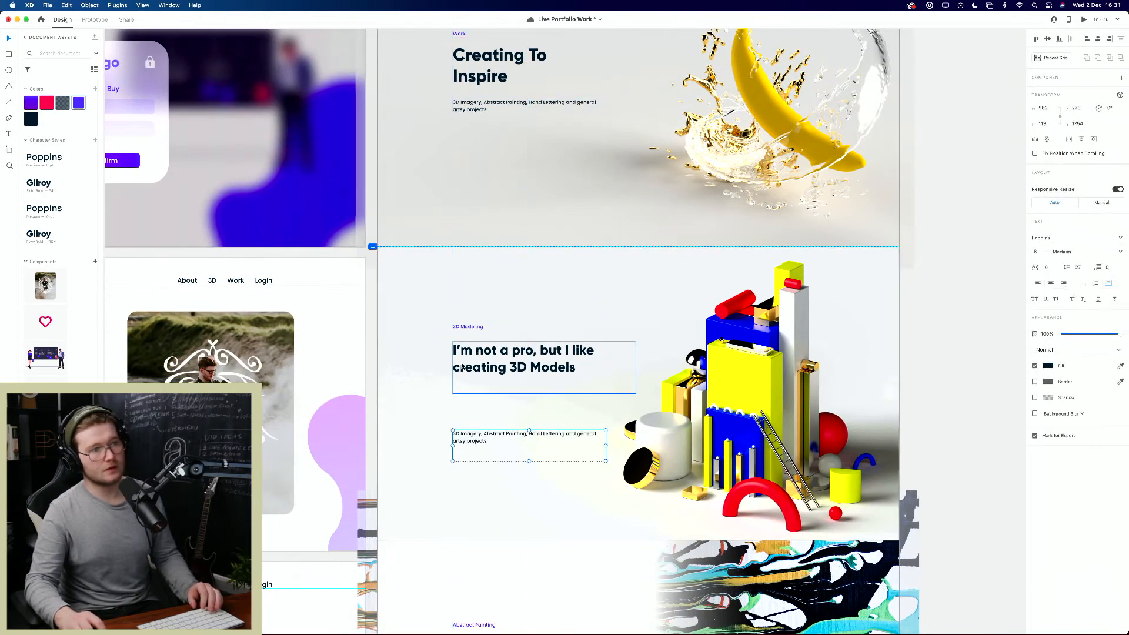
left_click_drag(462, 366, 463, 370)
left_click(495, 415)
left_click_drag(498, 436, 495, 418)
Step: Fill the copied paragraph with Lorem Ipsum (Latin, Standard) placeholder text using the Lorem Ipsum plugin, trimming the text area's height to fit
double_click(494, 421)
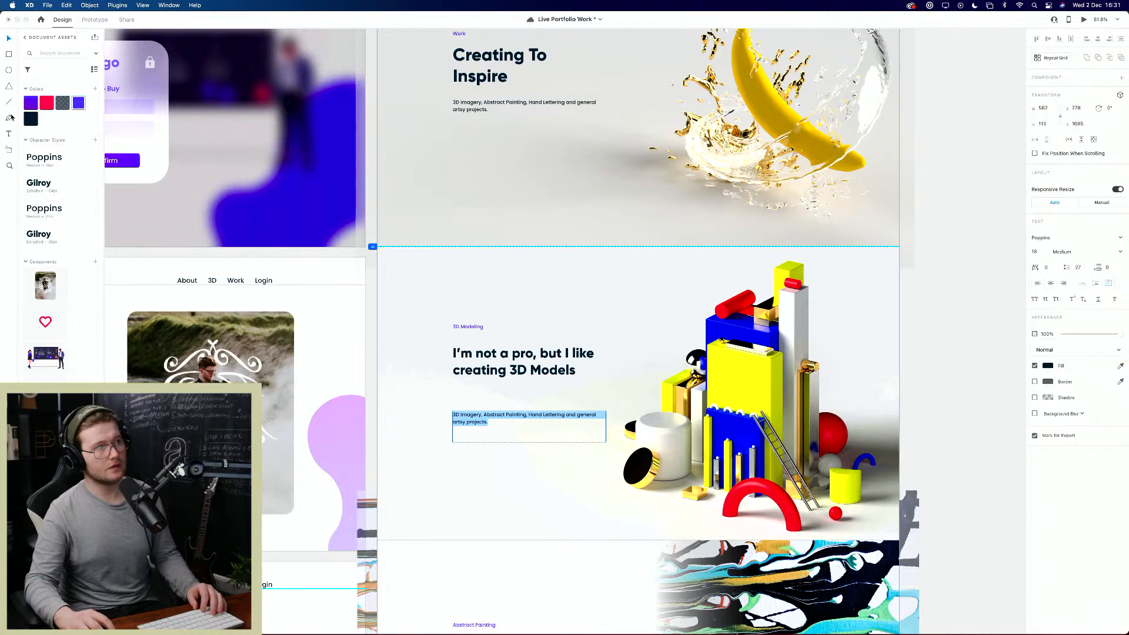
key("shift+super+y")
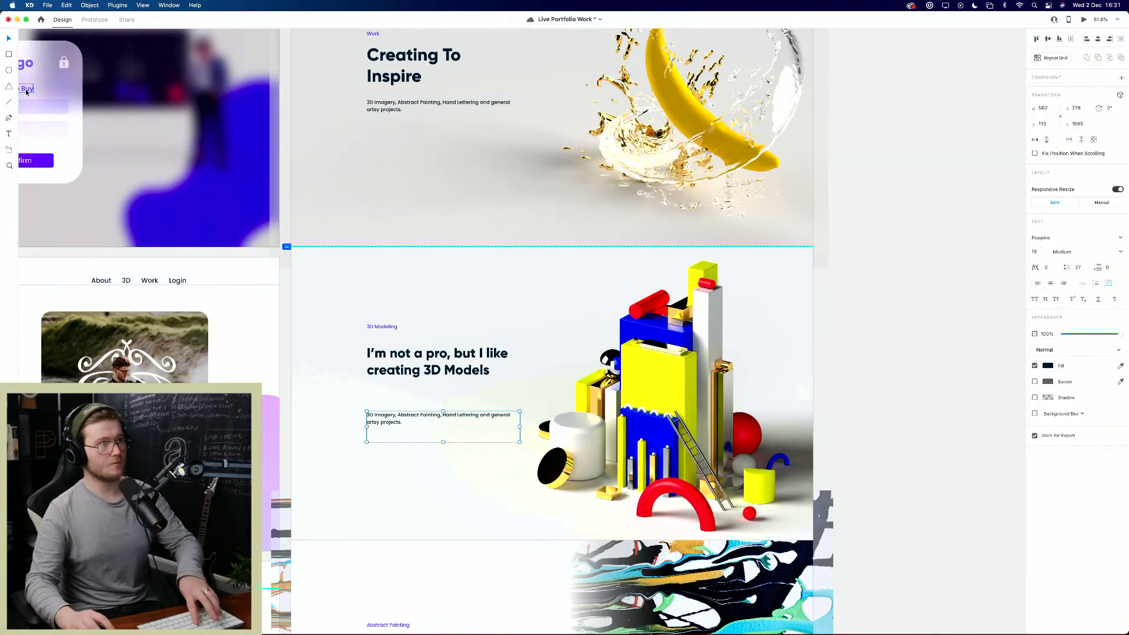
key("shift+super+y")
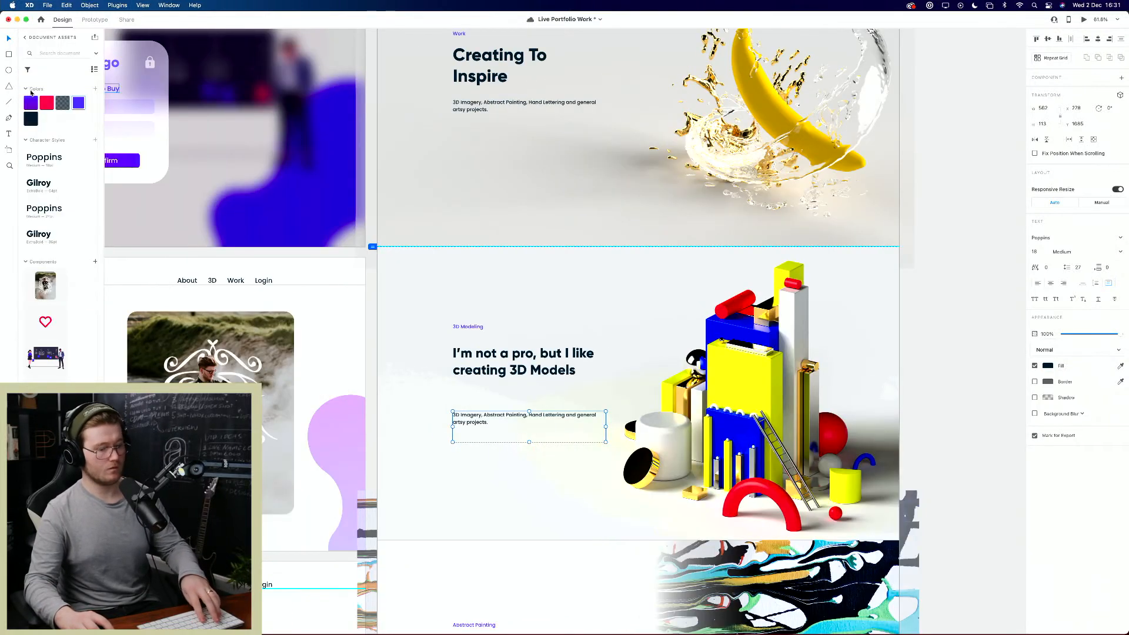
key("alt+super+p")
left_click(54, 120)
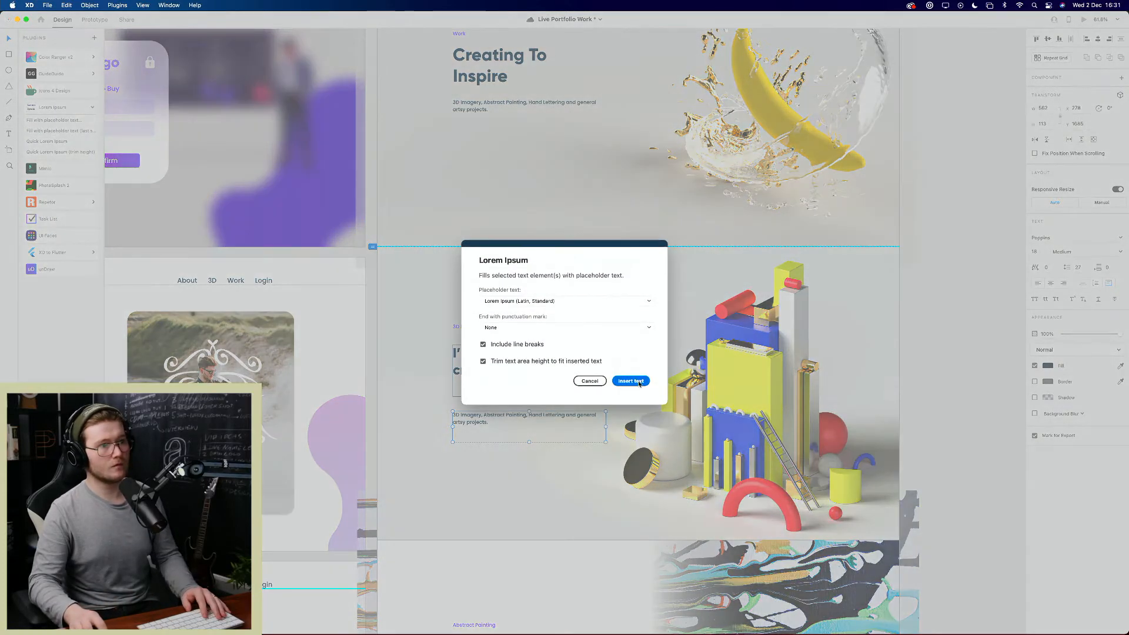
left_click(630, 375)
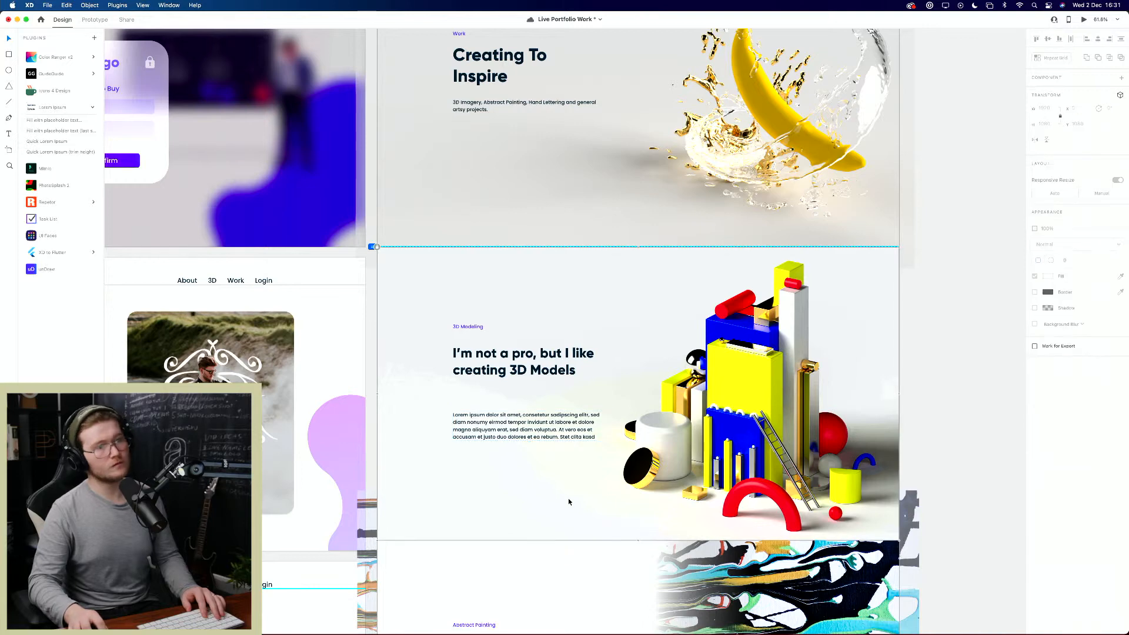
Step: Tighten the spacing of the 3D Modeling label, heading and placeholder paragraph so the three sit closer together
left_click_drag(551, 446, 527, 434)
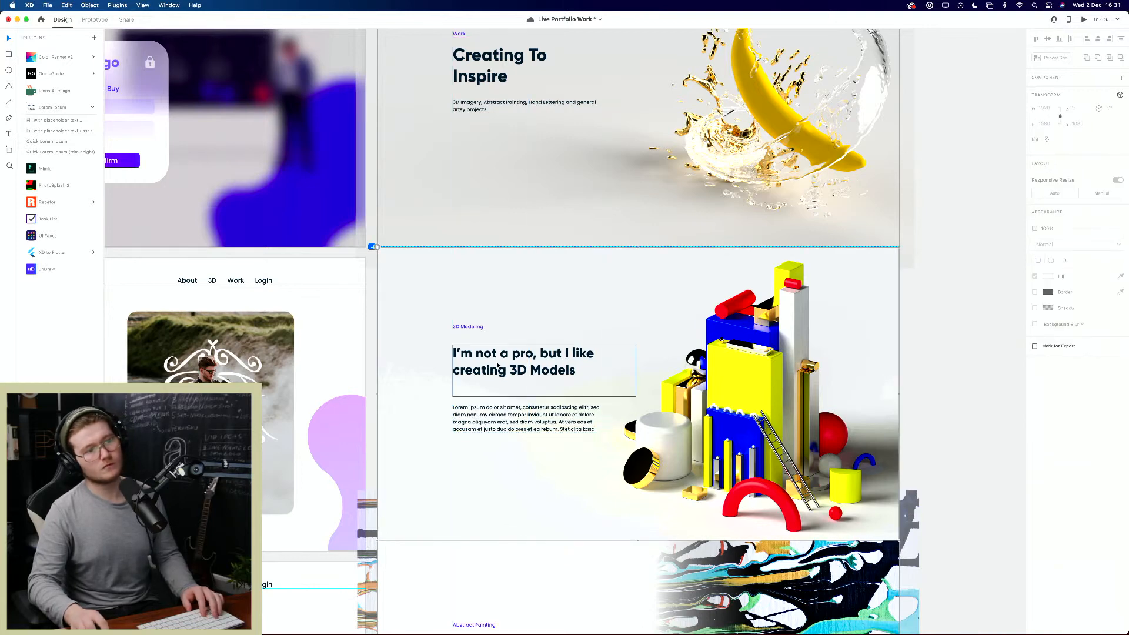
left_click_drag(472, 326, 472, 333)
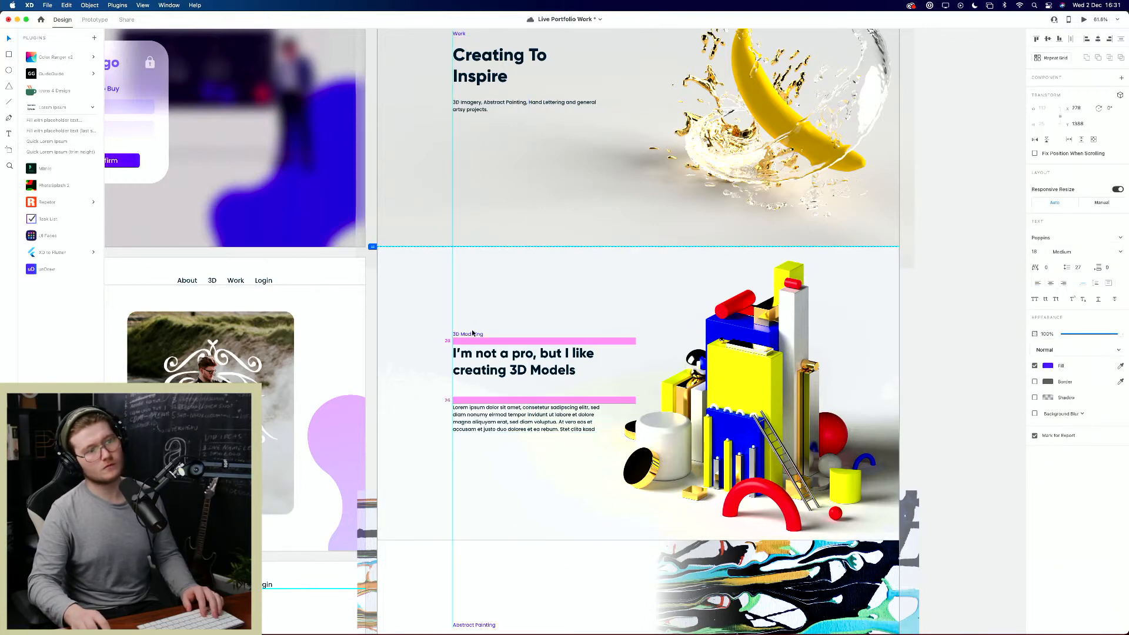
mouse_move(539, 378)
left_mouse_down()
mouse_move(555, 414)
mouse_move(532, 361)
left_mouse_up()
left_click(577, 326)
left_click(532, 364)
left_click(559, 307)
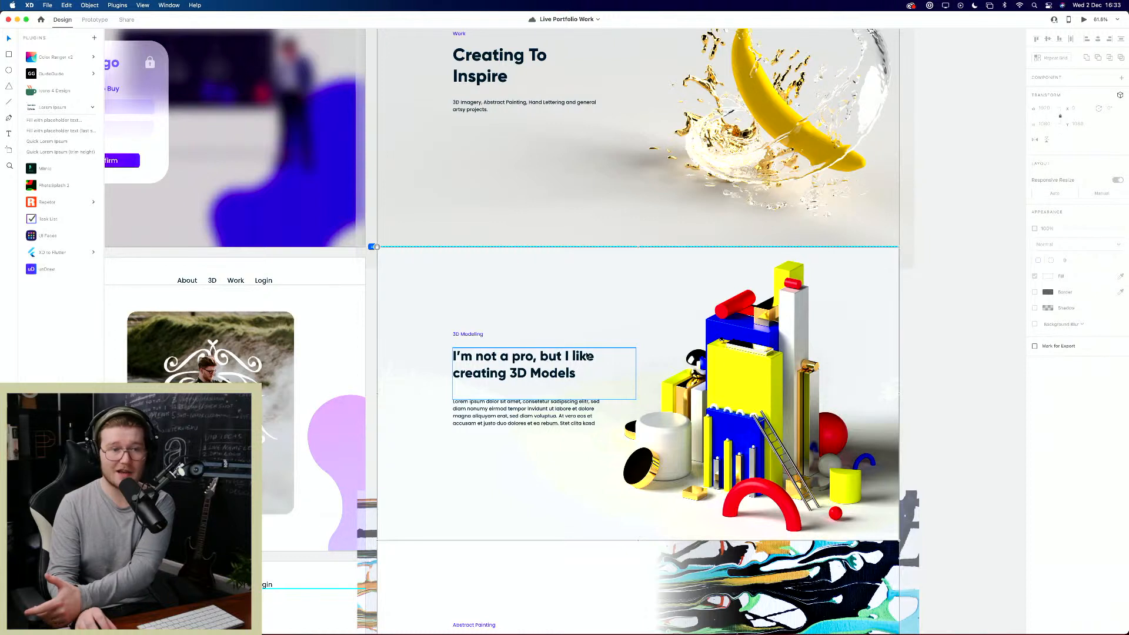
left_click(936, 457)
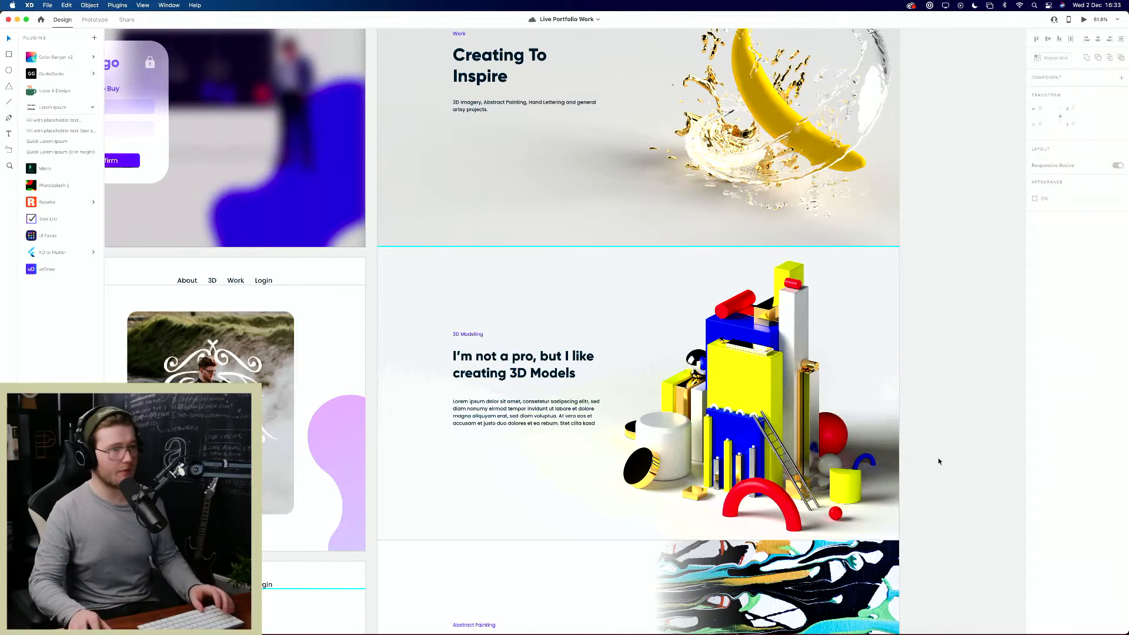
Step: Switch to the Brave browser and open the designer's Instagram profile
key("super+Tab")
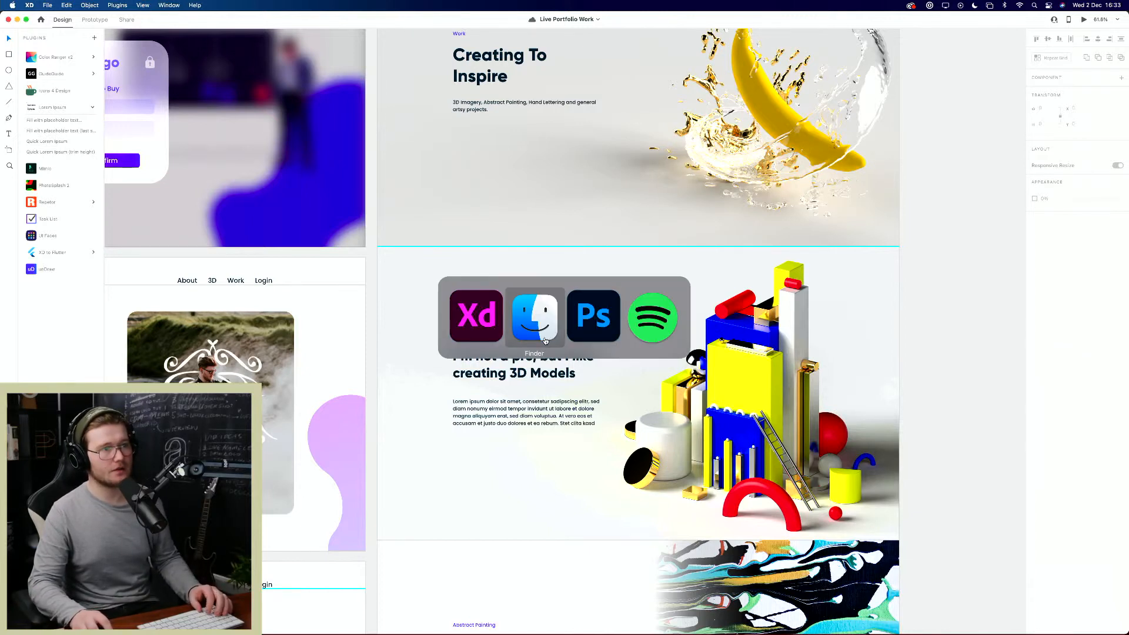
mouse_move(290, 629)
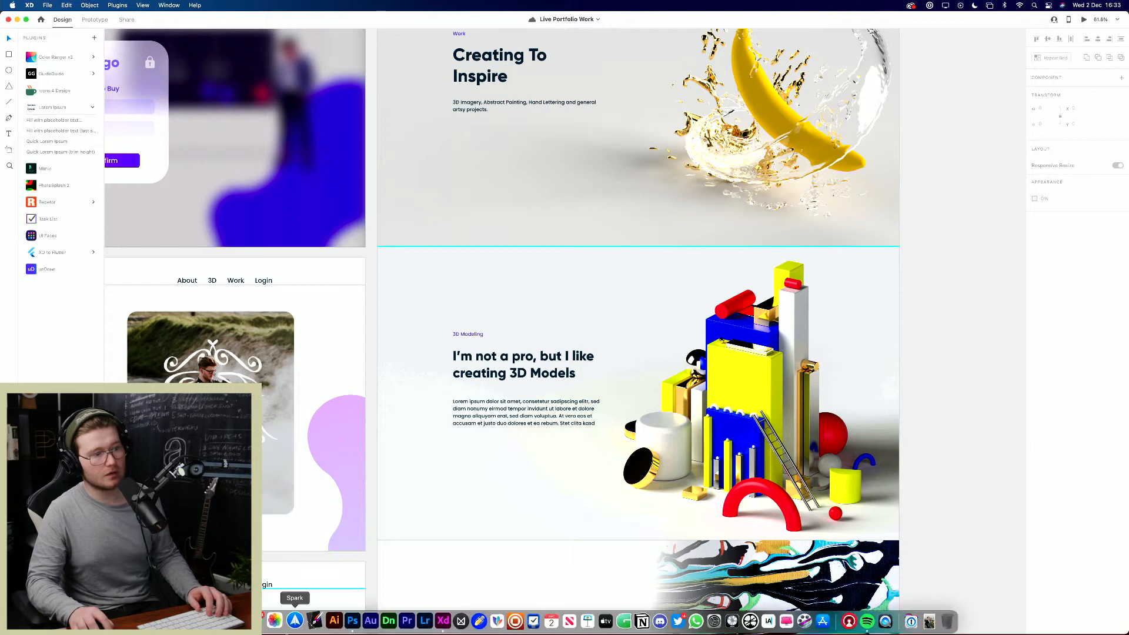
left_click(263, 621)
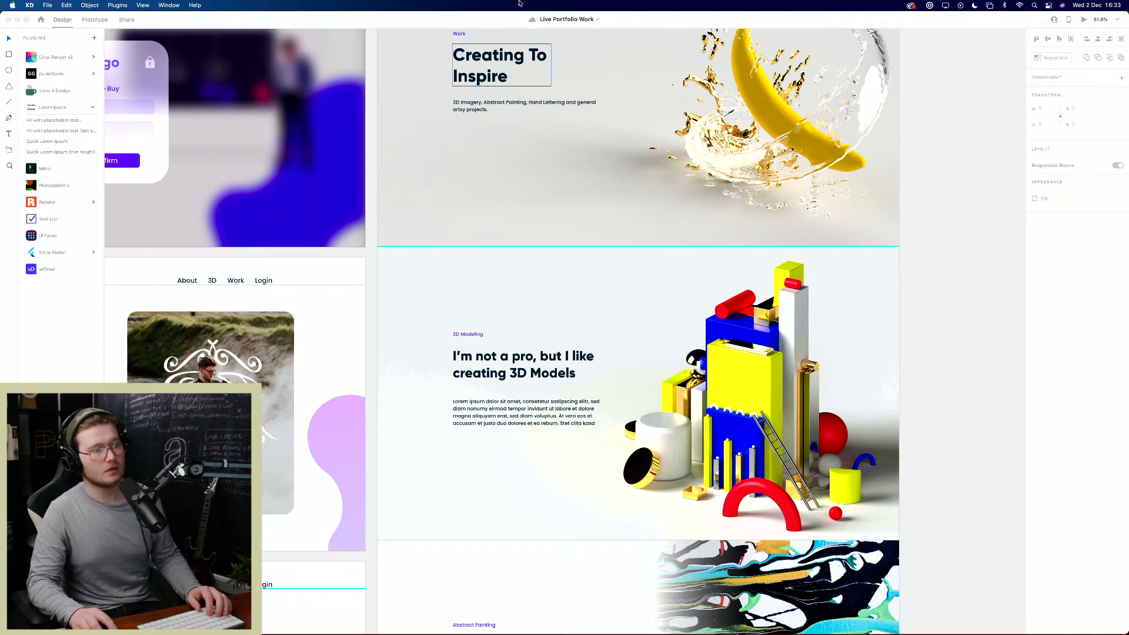
type("instagram.com")
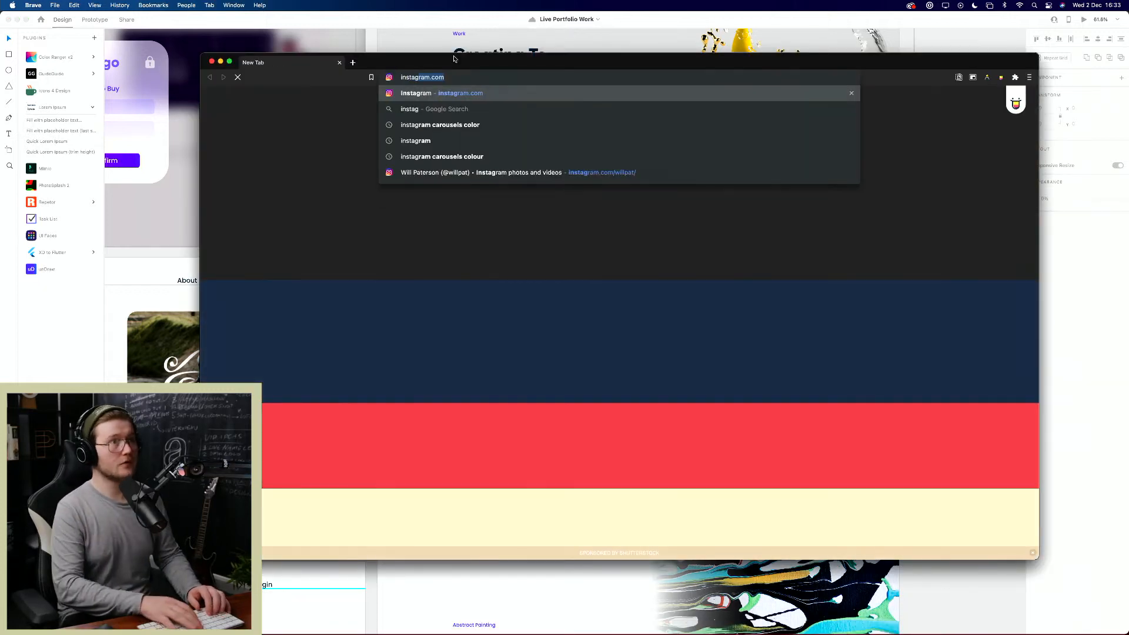
left_click(617, 170)
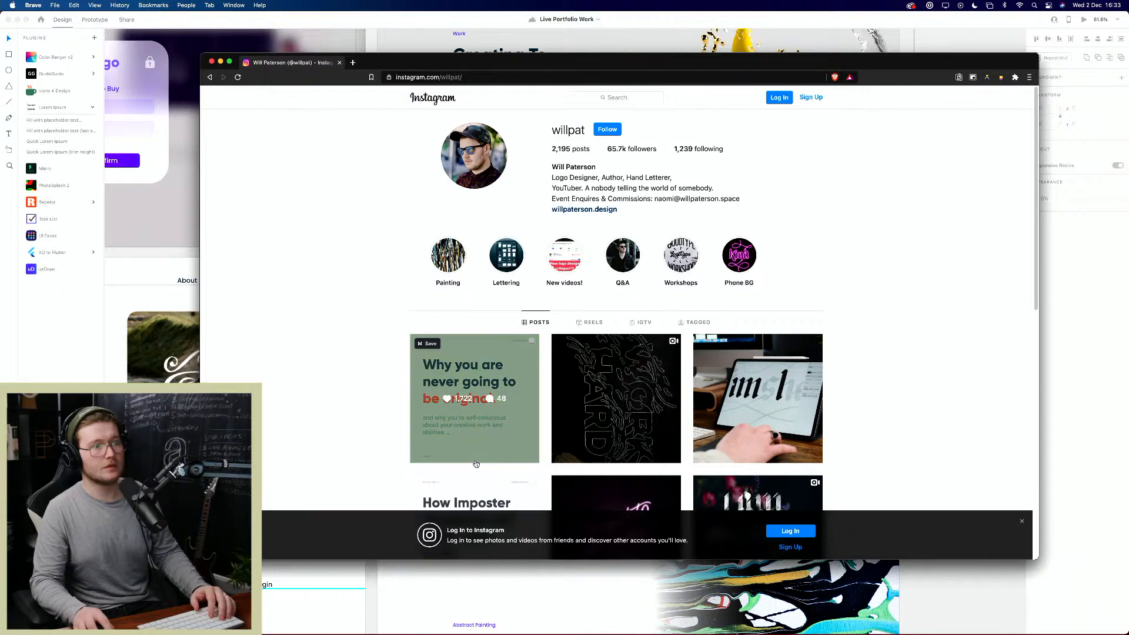
Step: Dismiss the Instagram login prompt and look through the profile's recent posts
scroll(735, 329, "down", 1)
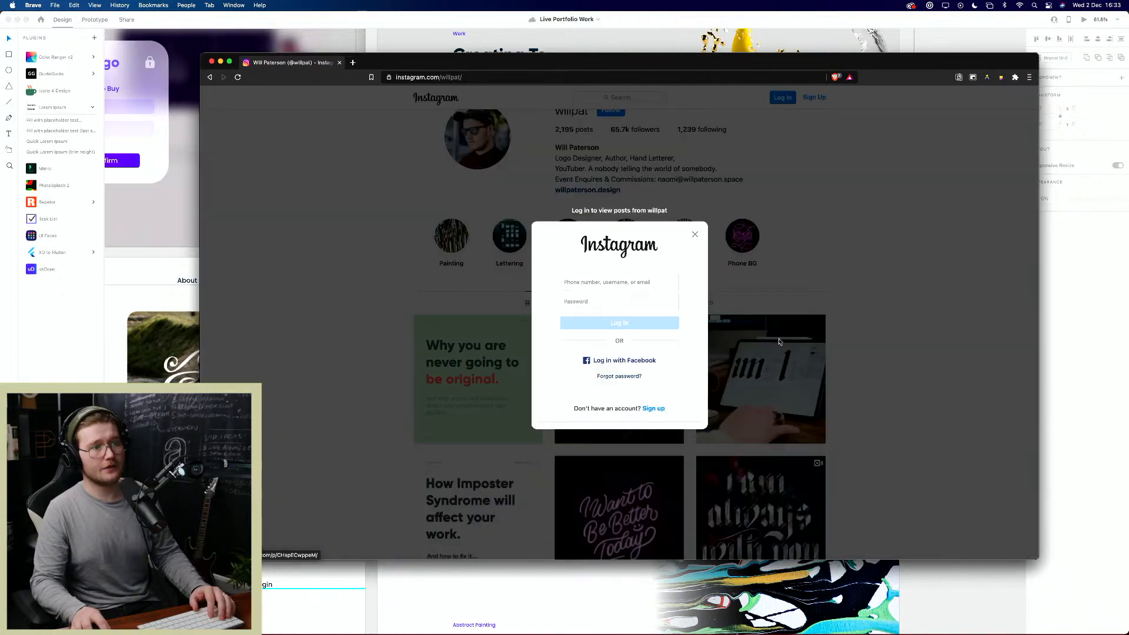
left_click(695, 234)
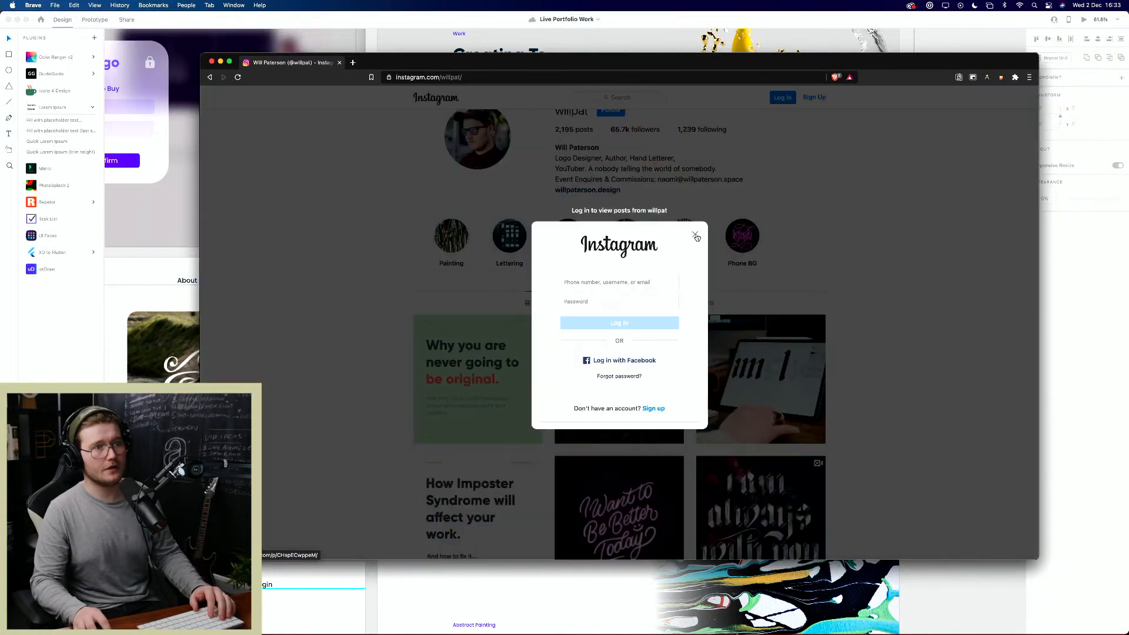
left_click(695, 234)
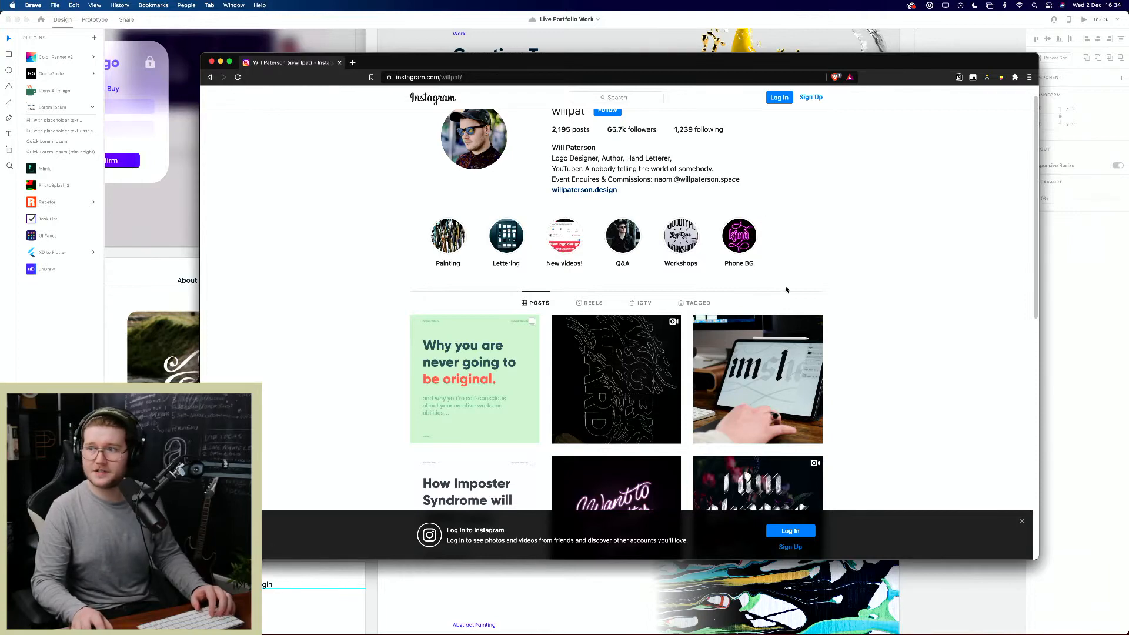
scroll(458, 494, "down", 3)
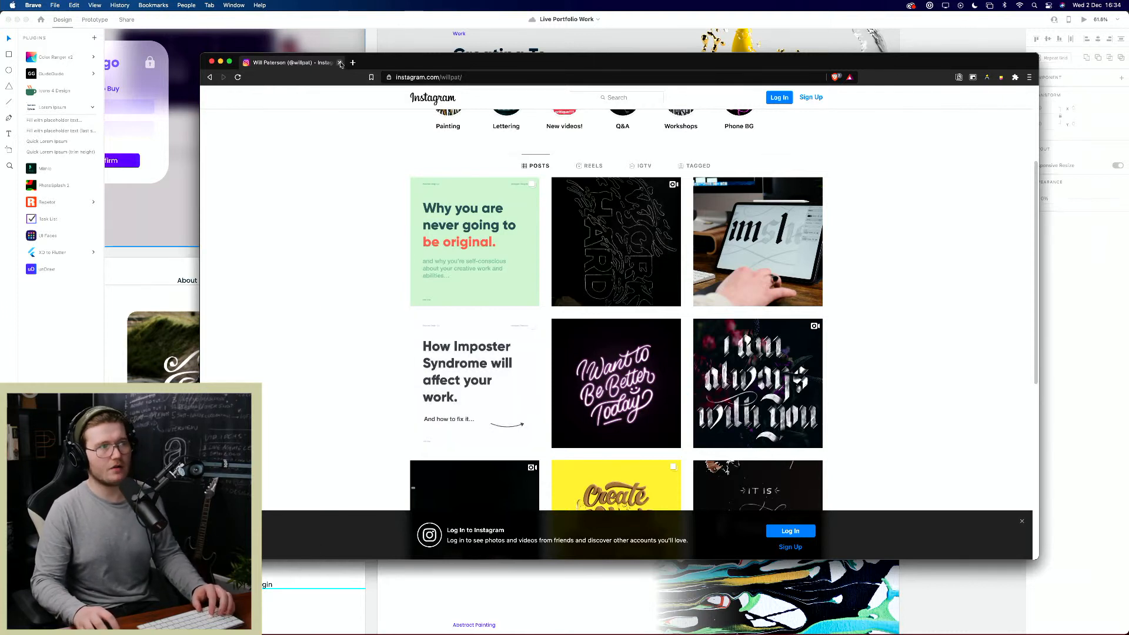
left_click_drag(391, 66, 357, 75)
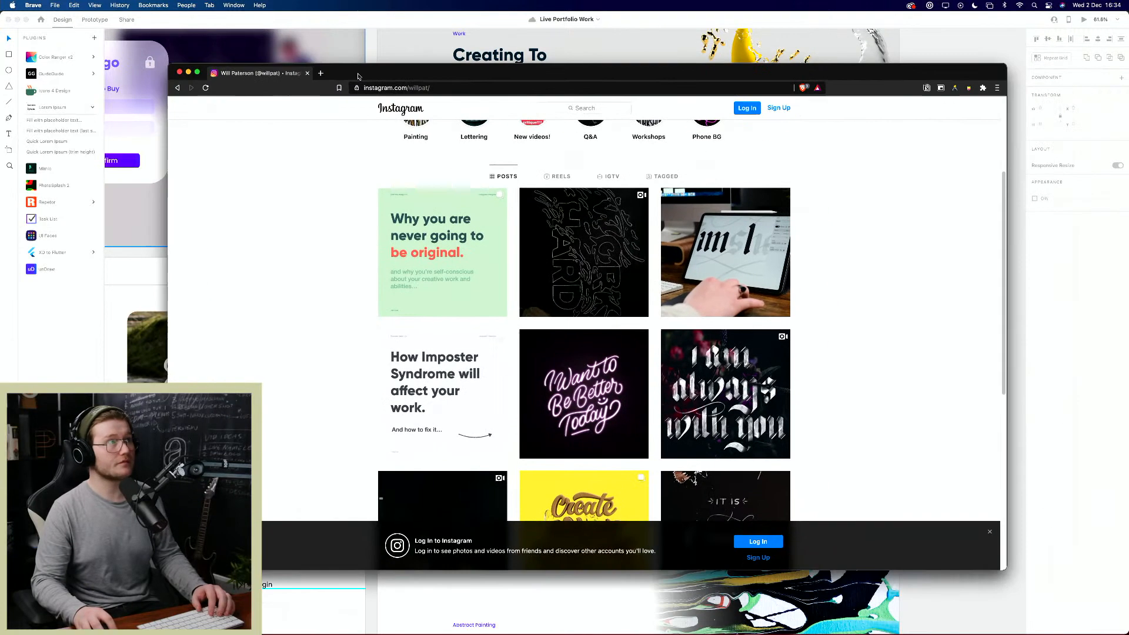
Step: Return to Adobe XD and move the heading of the Abstract Painting section slightly lower
key("super+Tab")
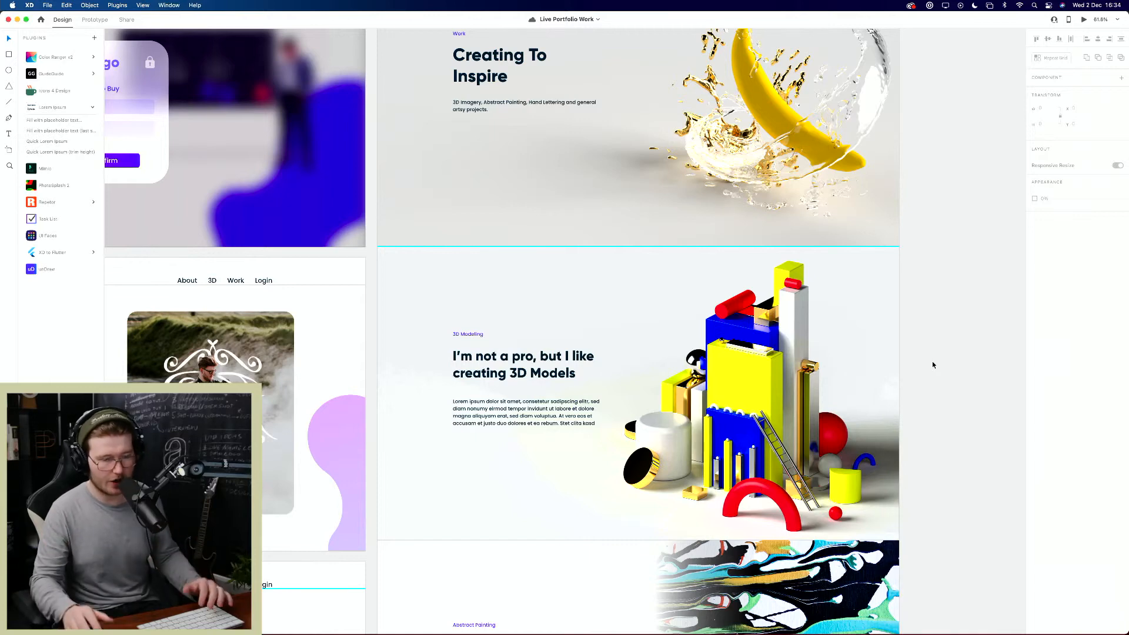
scroll(718, 429, "down", 10)
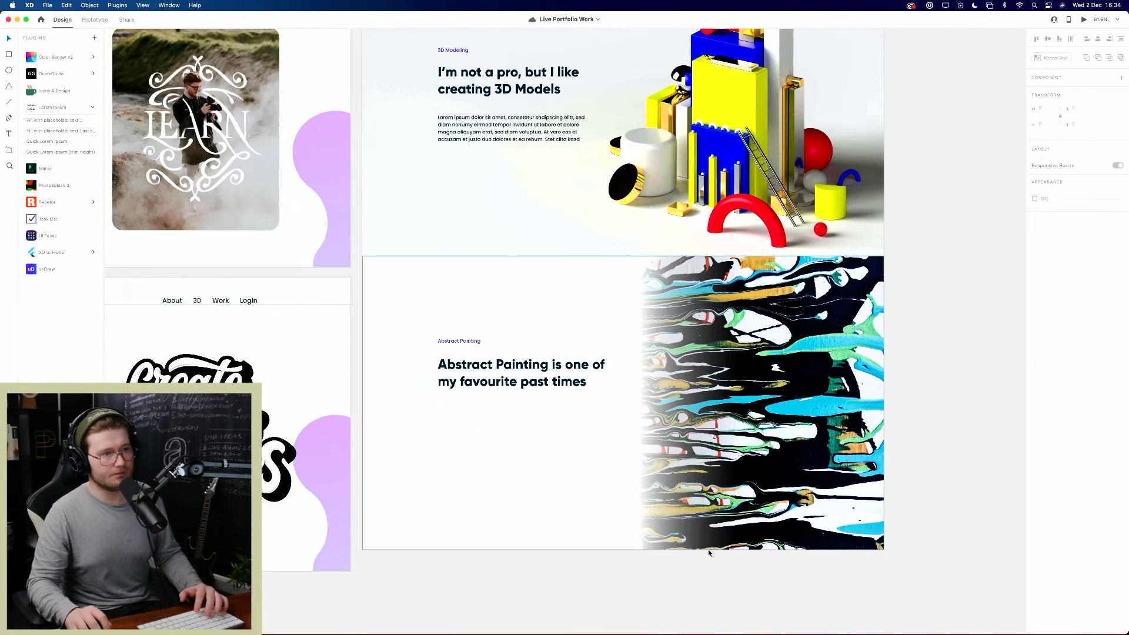
left_click(550, 460)
left_click(936, 402)
left_click(936, 402)
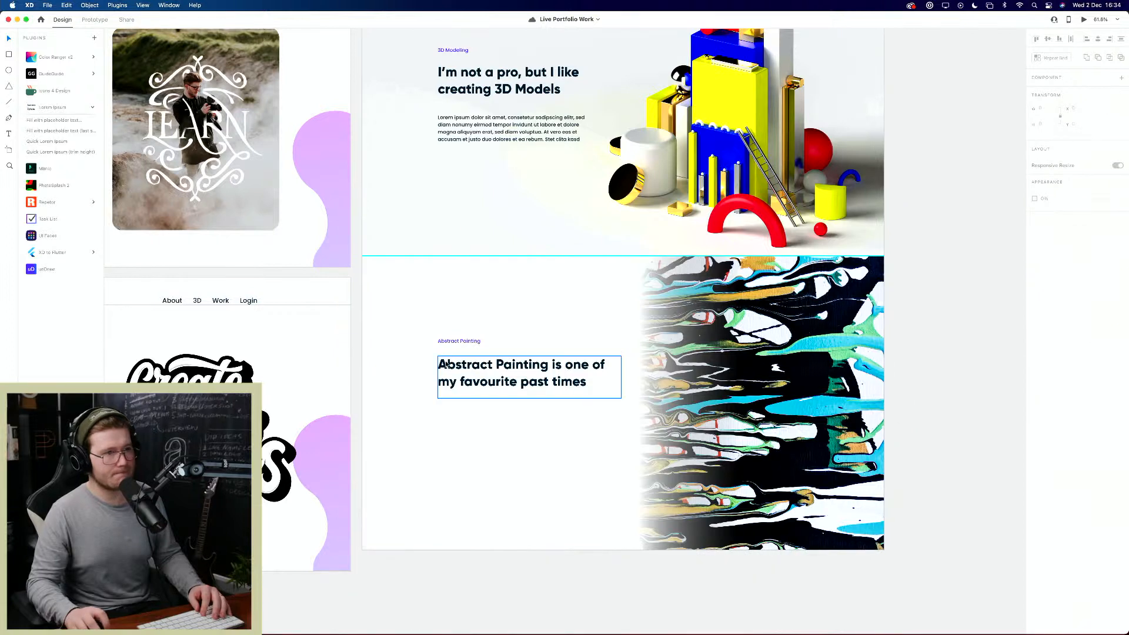
left_click(452, 366)
left_click_drag(520, 449, 618, 518)
left_click(541, 476)
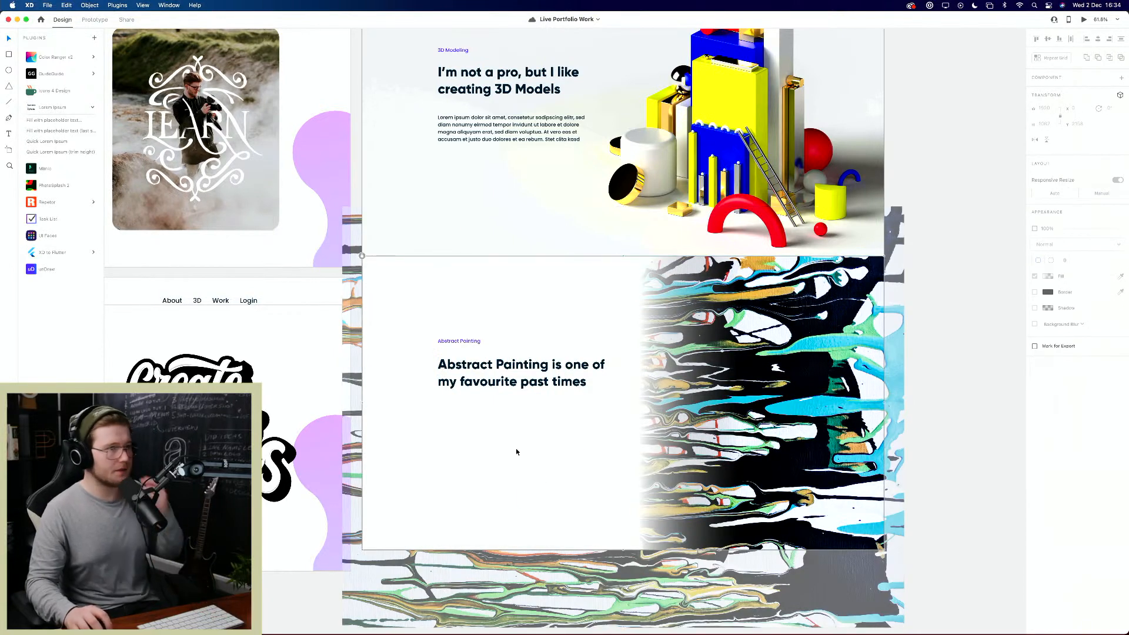
left_click_drag(509, 376, 509, 378)
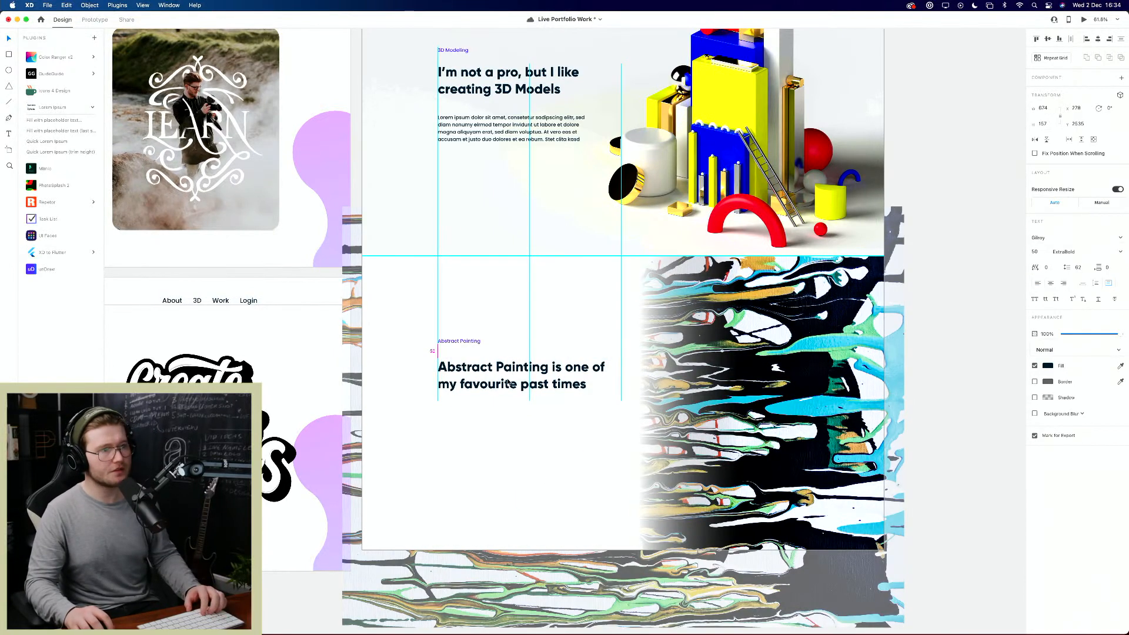
Step: Copy the Lorem Ipsum paragraph from the 3D Modeling section to below the Abstract Painting heading
left_click(479, 308)
mouse_move(480, 306)
left_mouse_down()
mouse_move(474, 323)
mouse_move(443, 246)
left_mouse_up()
mouse_move(438, 171)
left_mouse_down()
mouse_move(429, 489)
mouse_move(445, 486)
left_mouse_up()
key("super+x")
key("super+v")
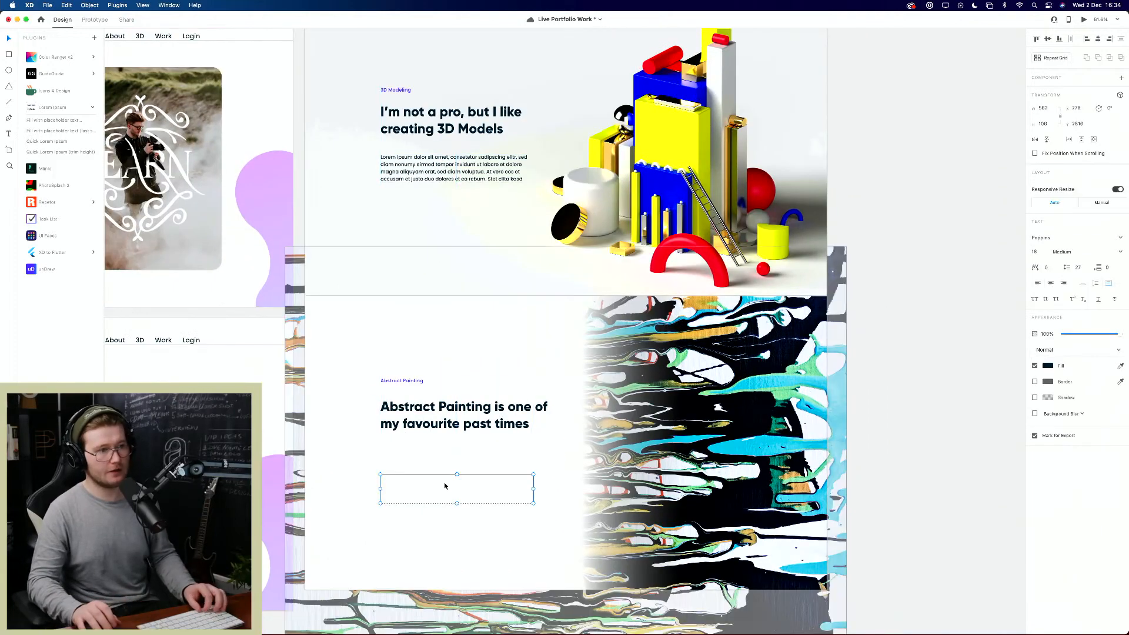
left_click(445, 486)
key("super+v")
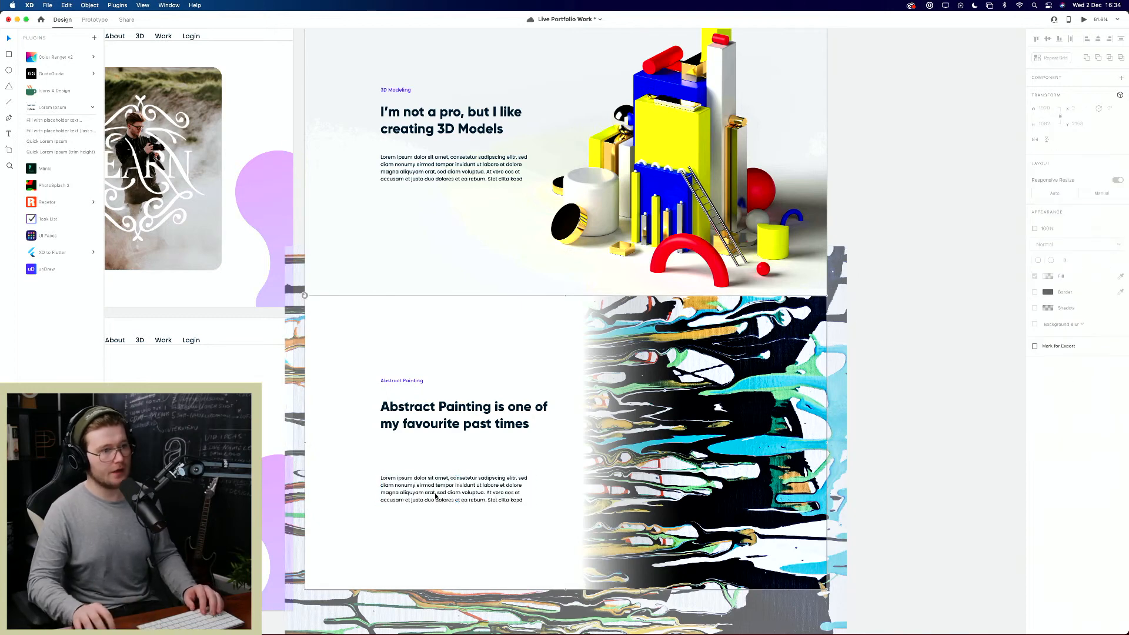
Step: Tighten the spacing between the Abstract Painting label, heading and placeholder paragraph to match the section above
left_click_drag(449, 494, 420, 427)
left_click(545, 464)
left_click(478, 375)
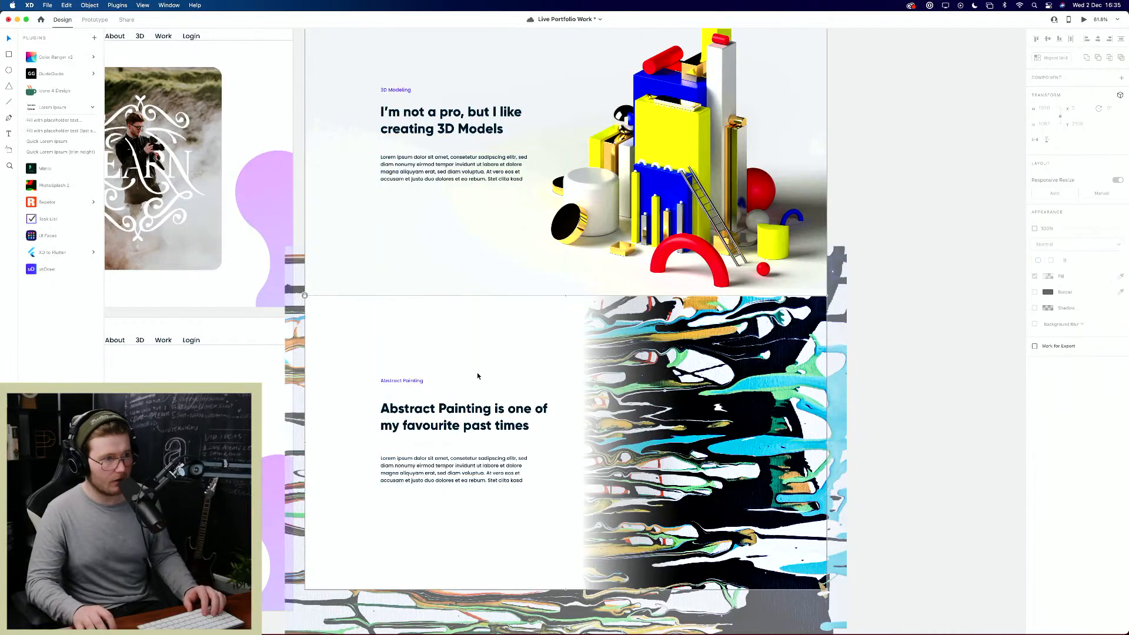
left_click_drag(401, 382, 402, 387)
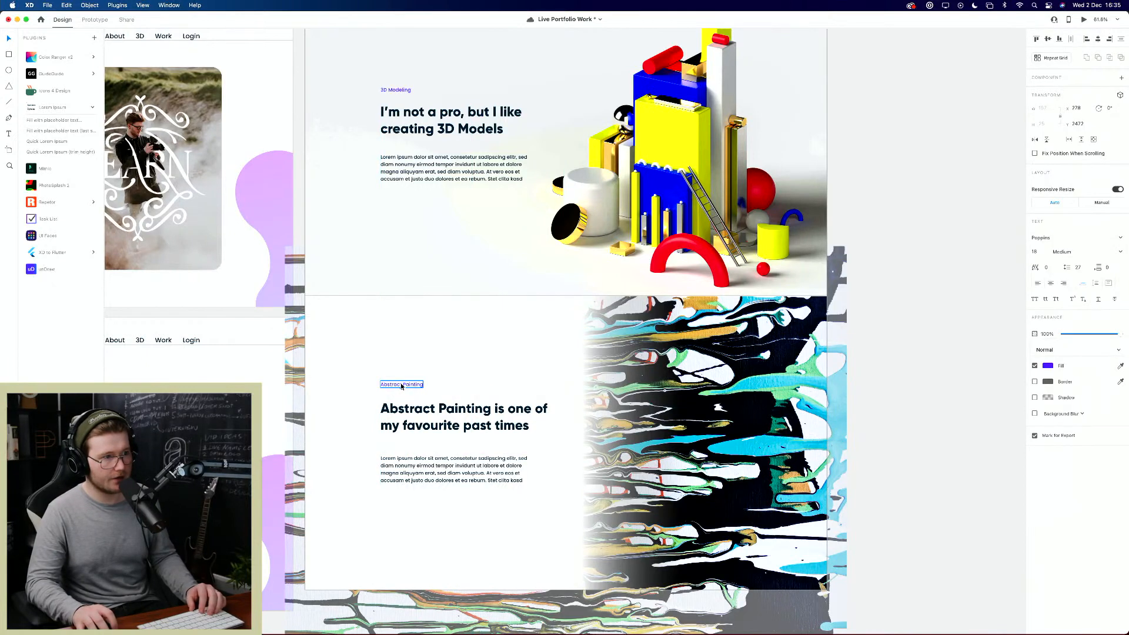
left_click(432, 464)
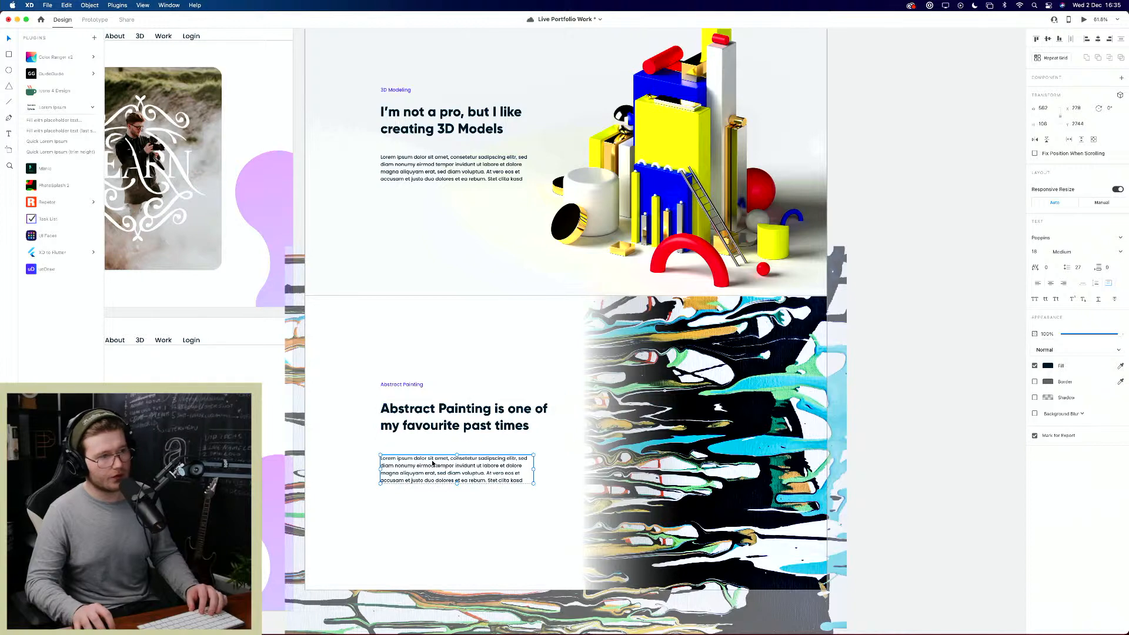
left_click_drag(432, 464, 432, 461)
Step: Select the Abstract Painting label, heading and paragraph together to check the block, and save the document
left_click(453, 549)
left_click_drag(454, 536, 358, 307)
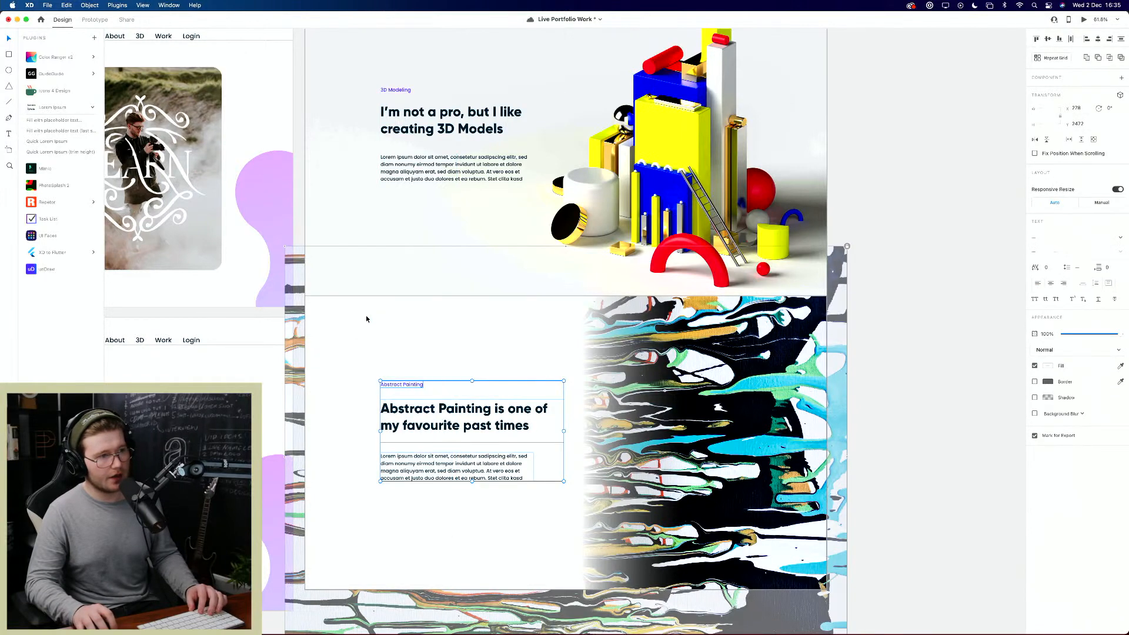
left_click(371, 318)
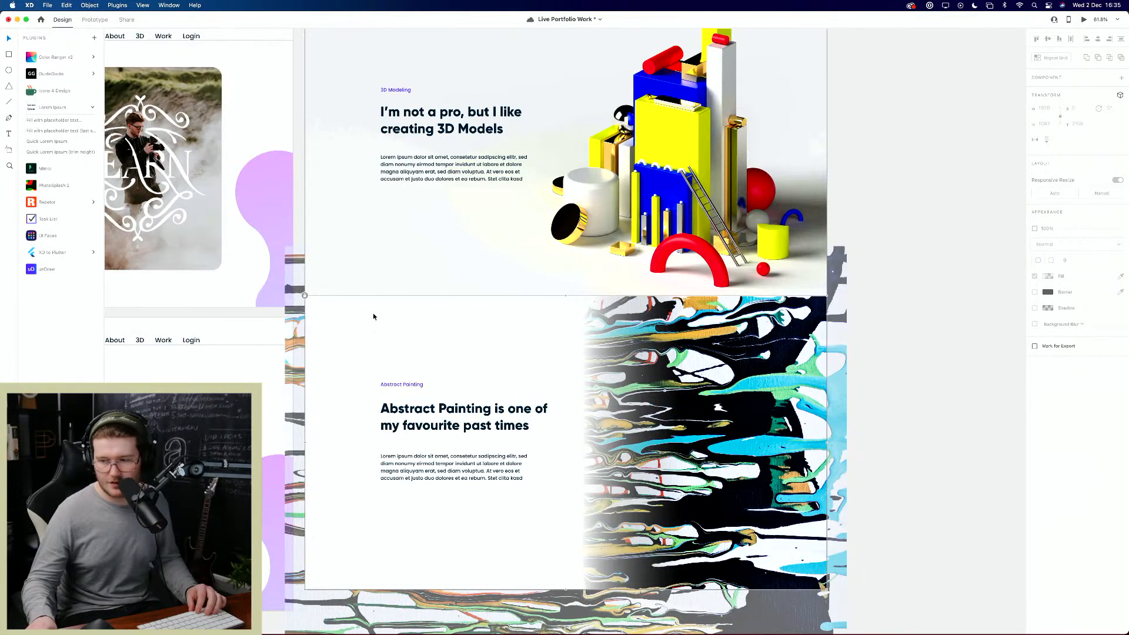
key("super+s")
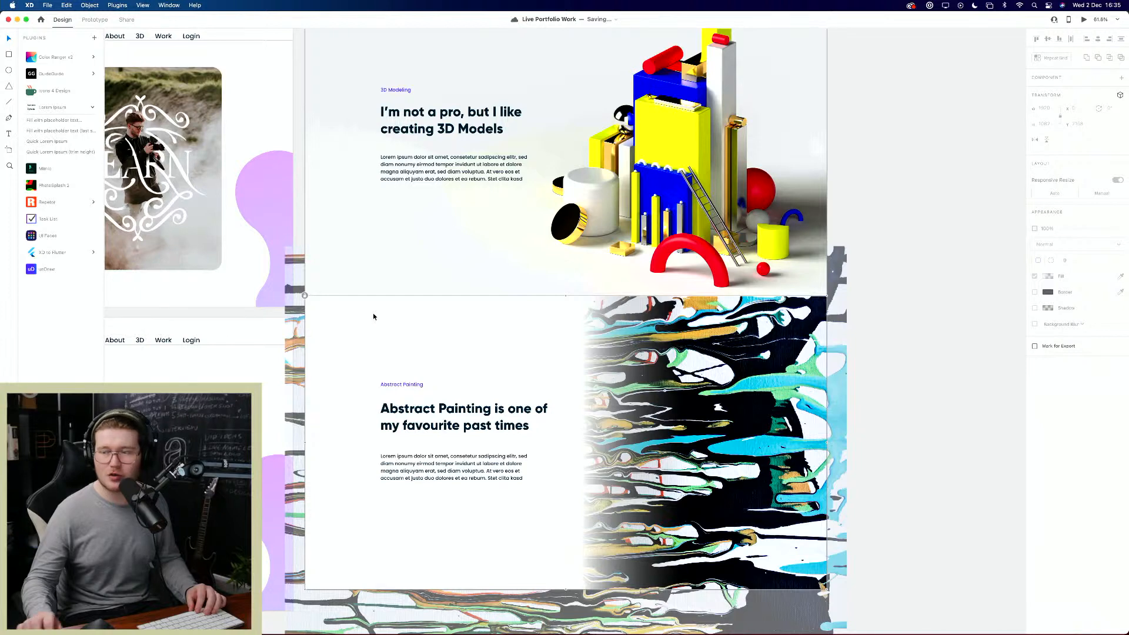
Step: Duplicate the "Creating To Inspire" heading below the hero paragraph and apply the Poppins Medium 18 character style to the copy
scroll(512, 341, "up", 5)
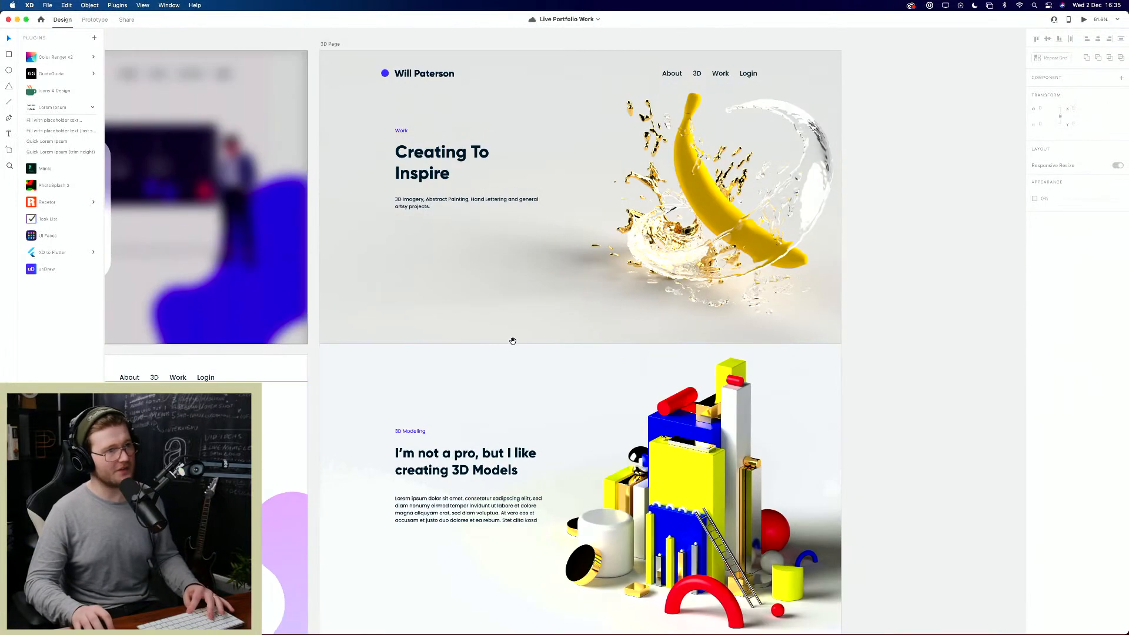
scroll(513, 341, "up", 3)
scroll(513, 341, "right", 2)
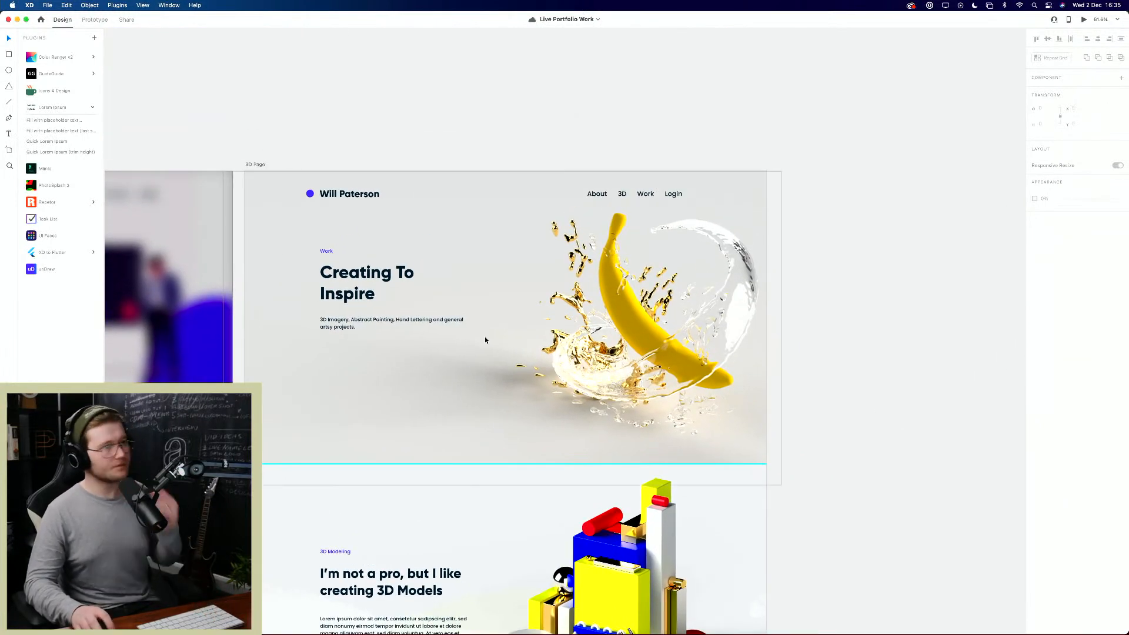
left_click(484, 340)
scroll(408, 415, "up", 6)
left_click_drag(417, 464, 447, 308)
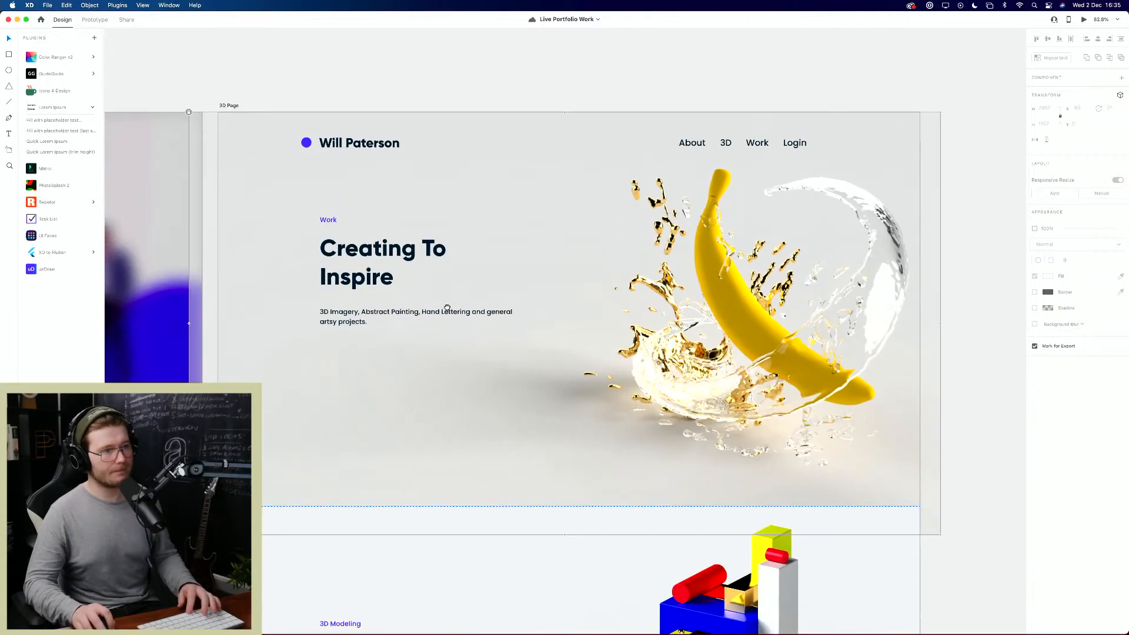
left_click_drag(375, 266, 375, 425)
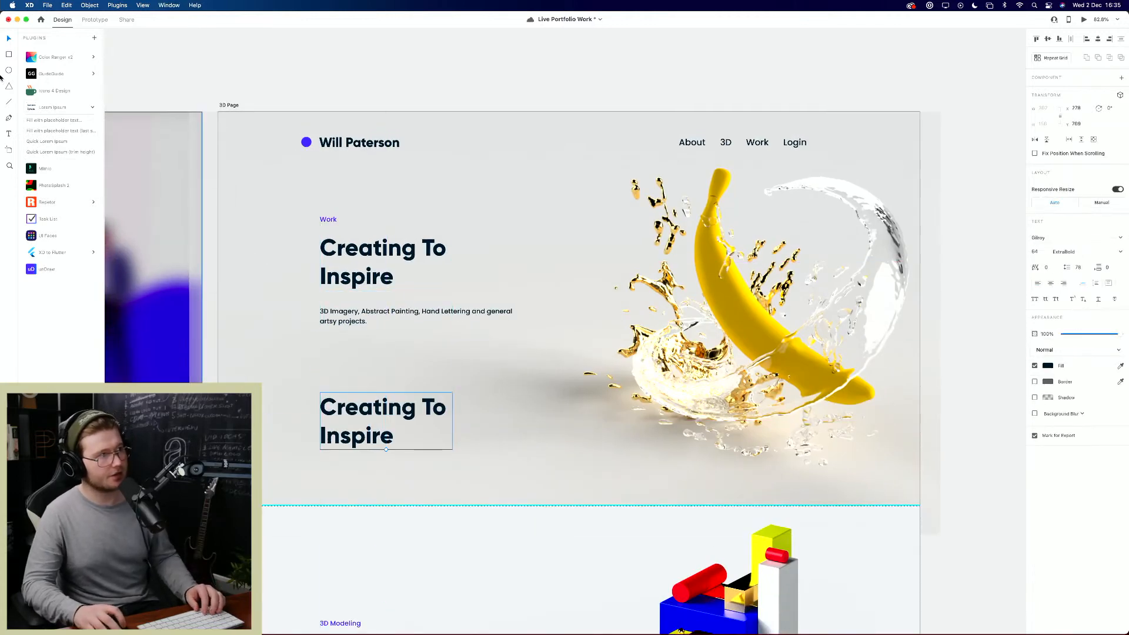
key("super+shift+y")
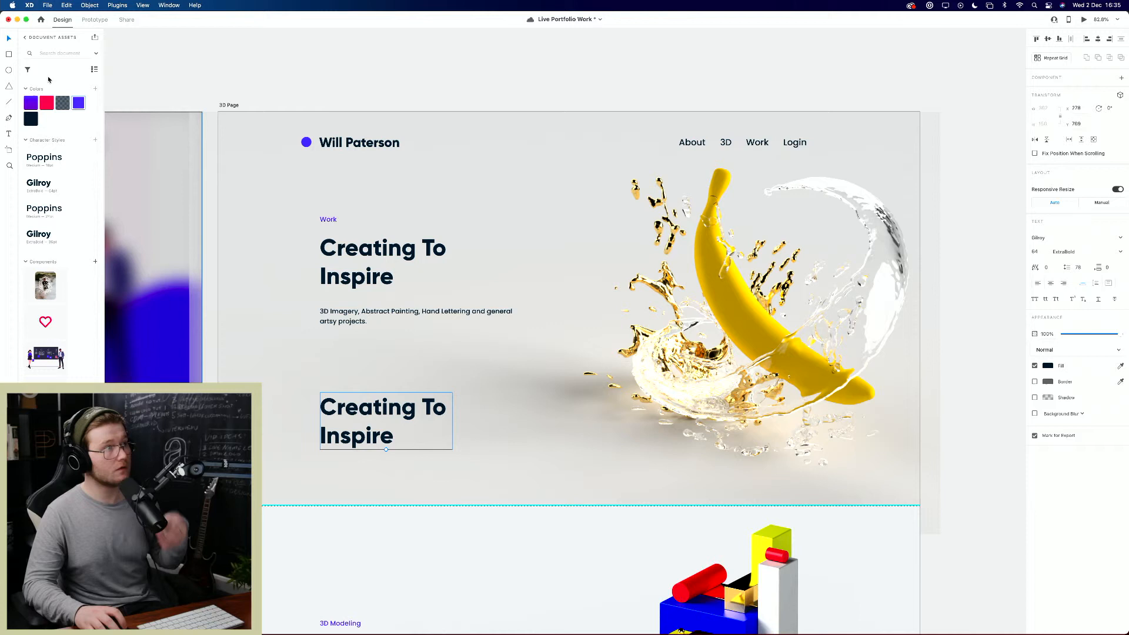
left_click(53, 157)
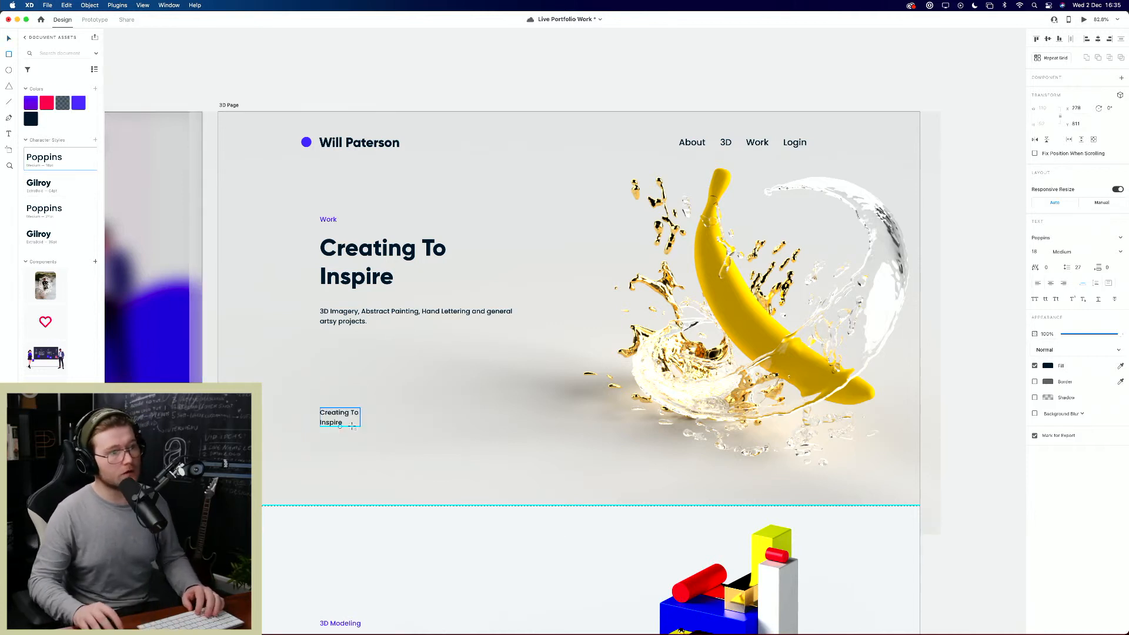
Step: Replace the text of the copied heading with "Scroll Down"
triple_click(333, 413)
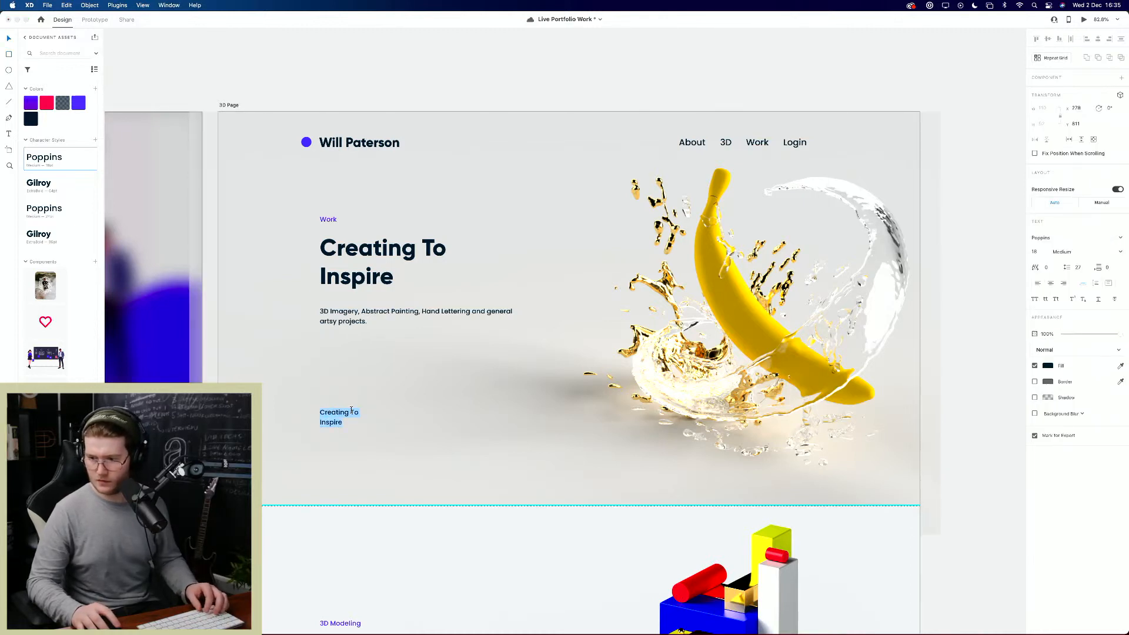
type("Scrool Do")
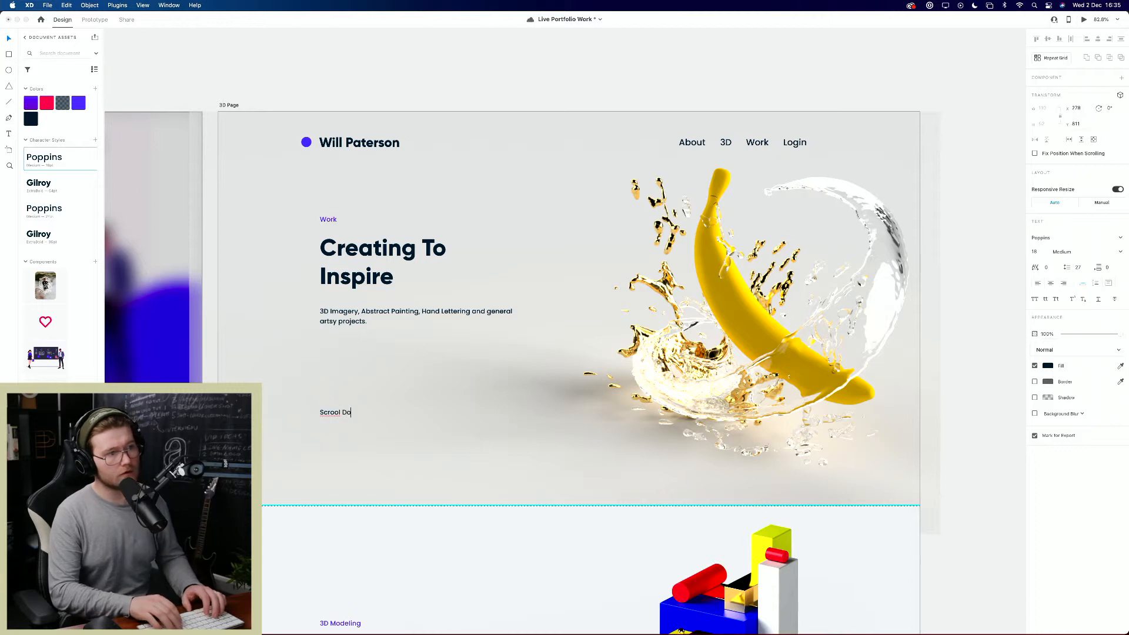
type("wn")
key("Escape")
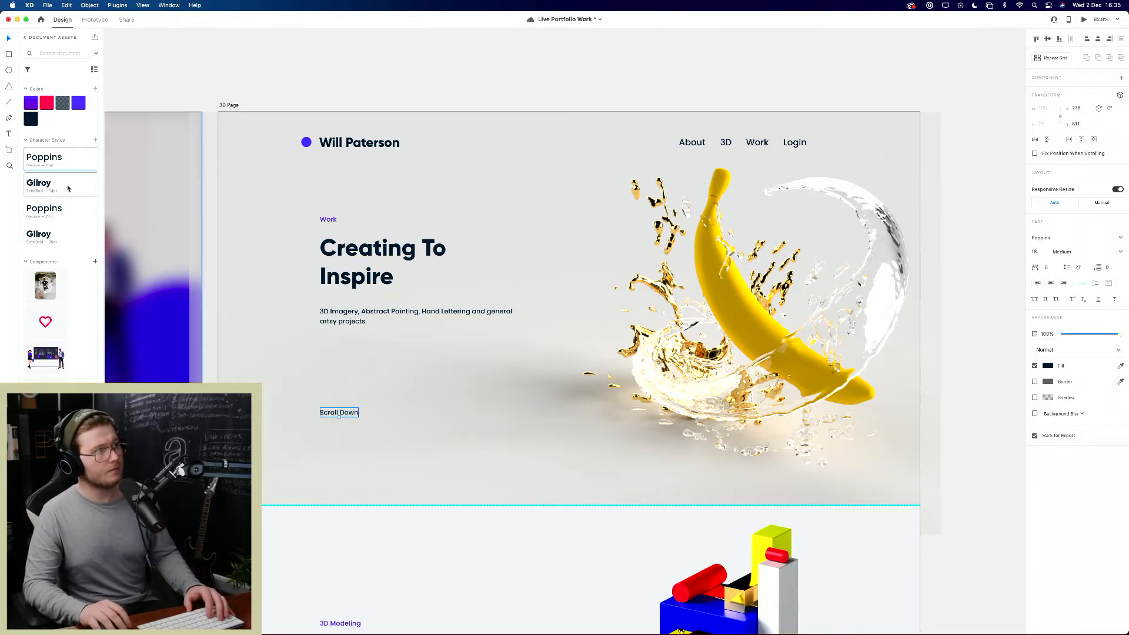
Step: Apply the Poppins Medium 24 style and red to "Scroll Down", move it near the hero's lower edge and try a 19% opacity
left_click(64, 210)
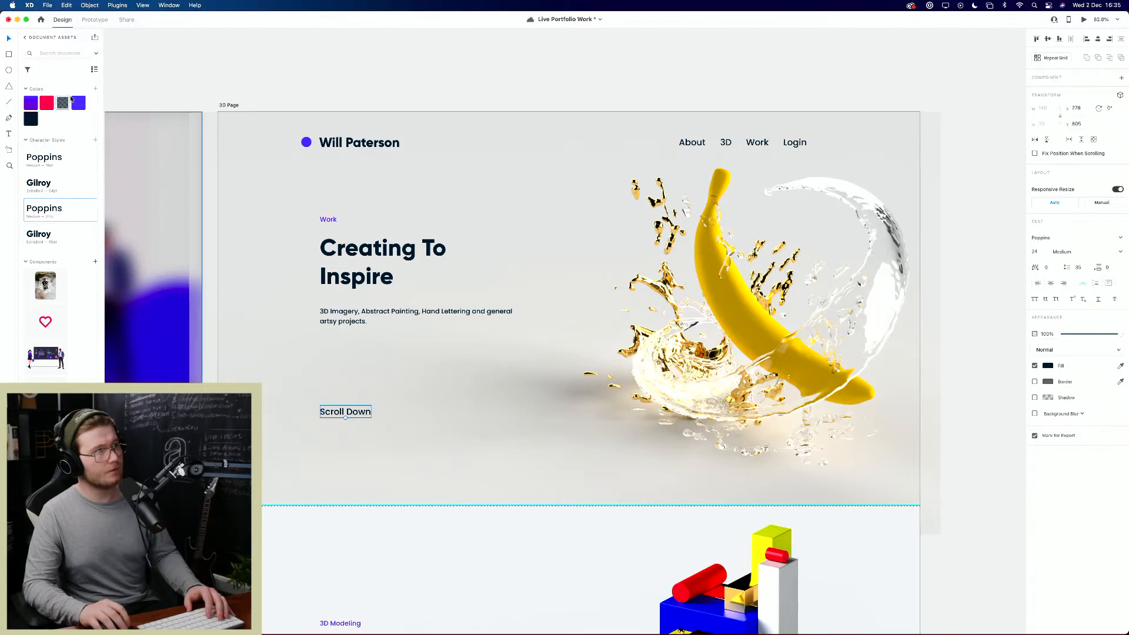
left_click(46, 103)
left_click_drag(360, 413, 360, 482)
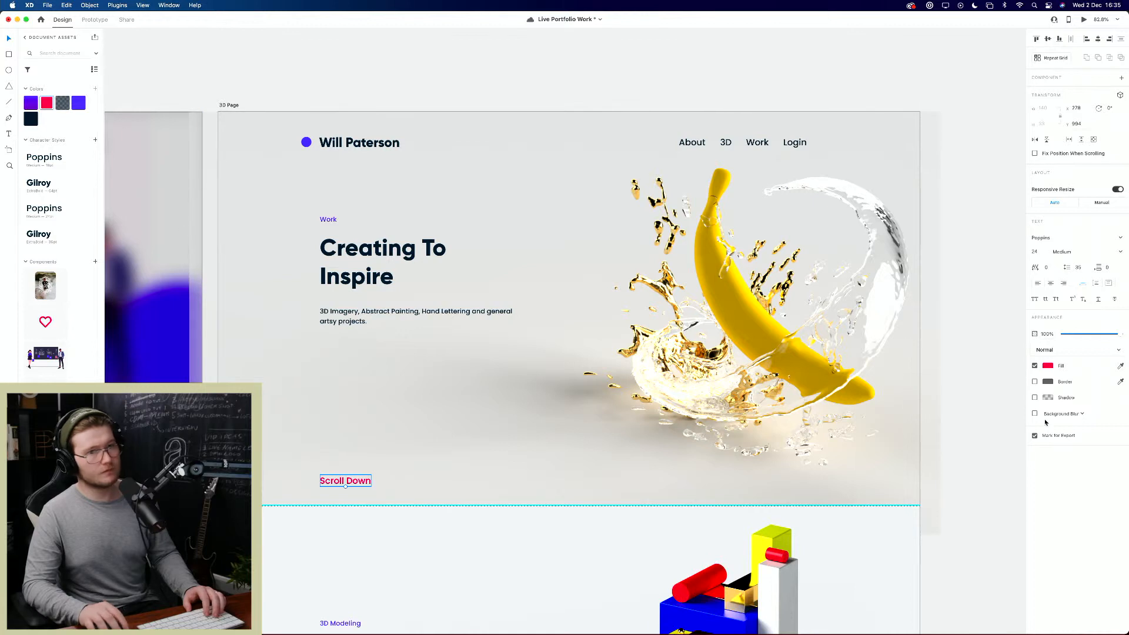
left_click(1073, 334)
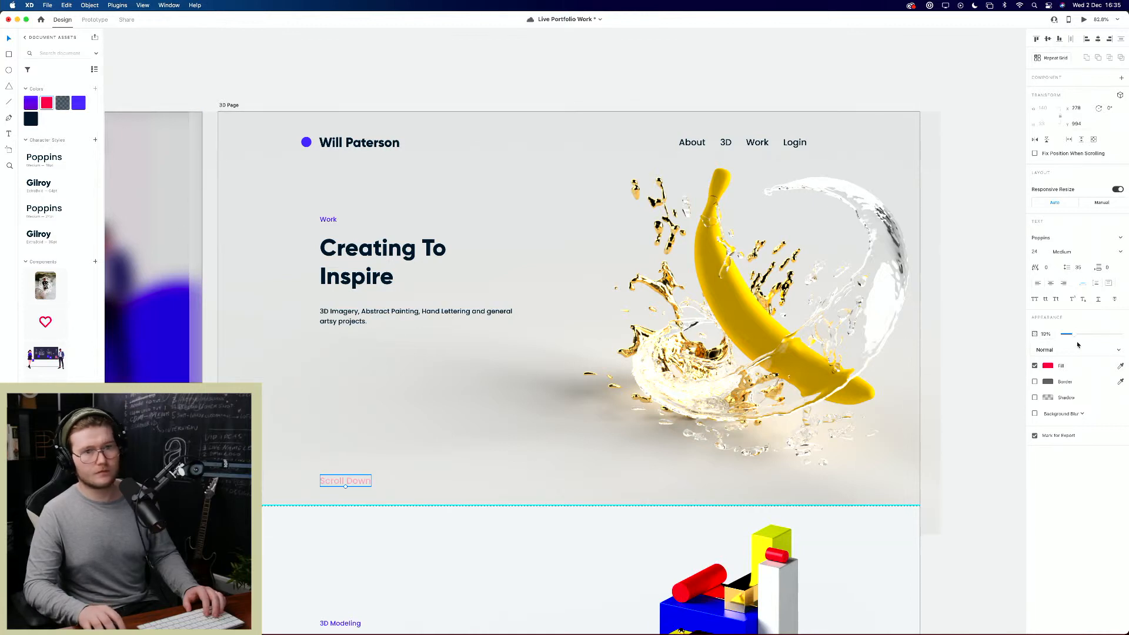
key("super+z")
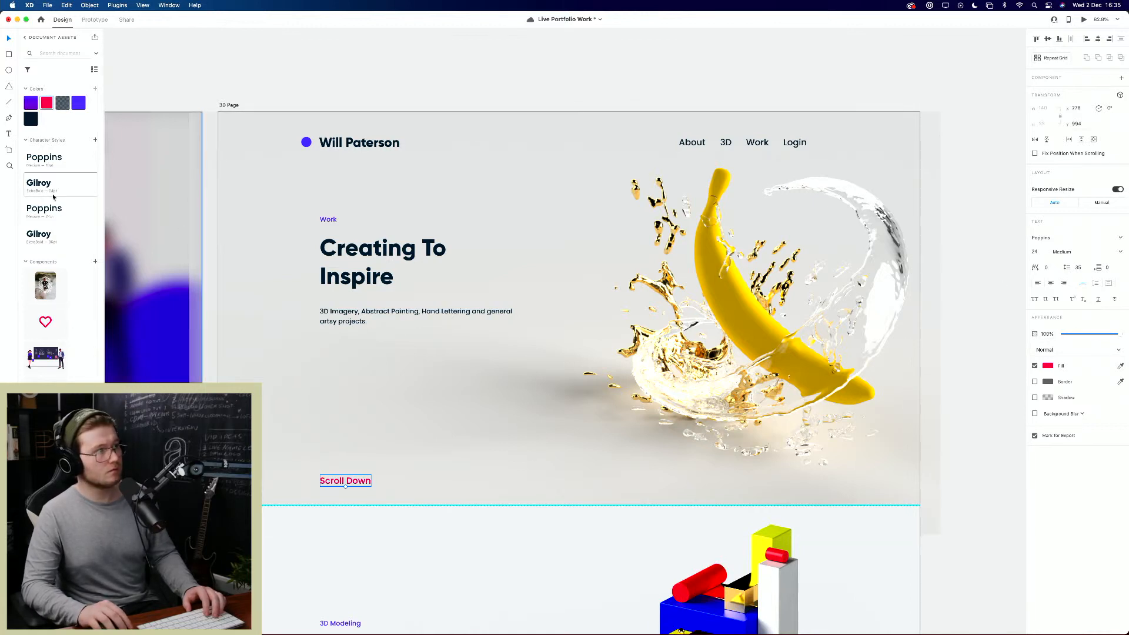
Step: Return the "Scroll Down" text to the Poppins Medium 18 character style and colour it red again
left_click(44, 209)
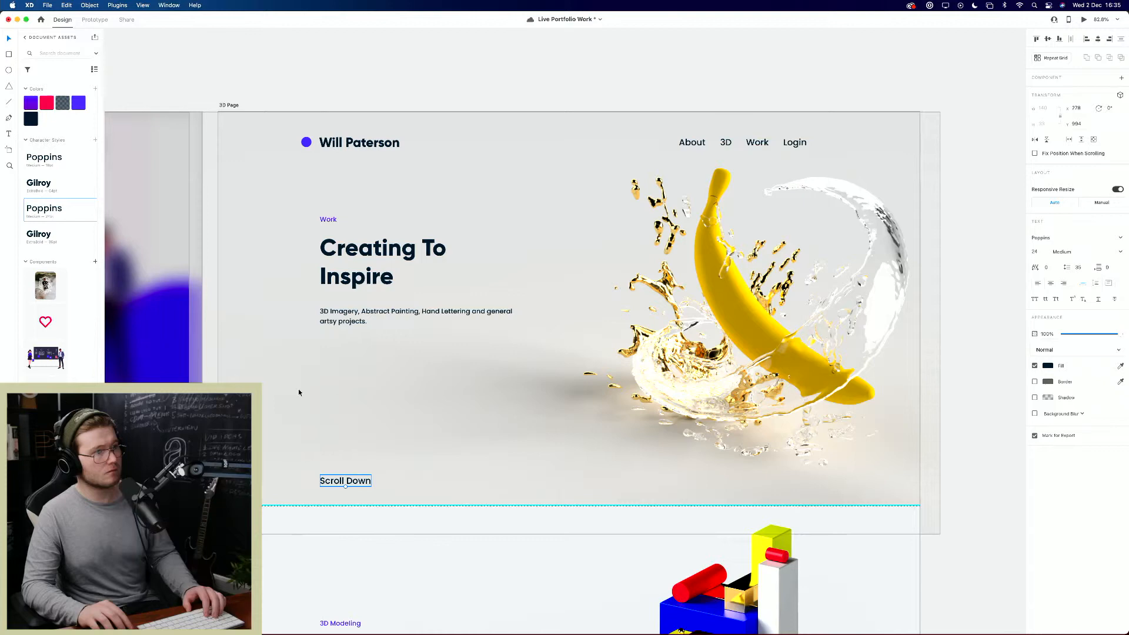
left_click(44, 157)
left_click(49, 105)
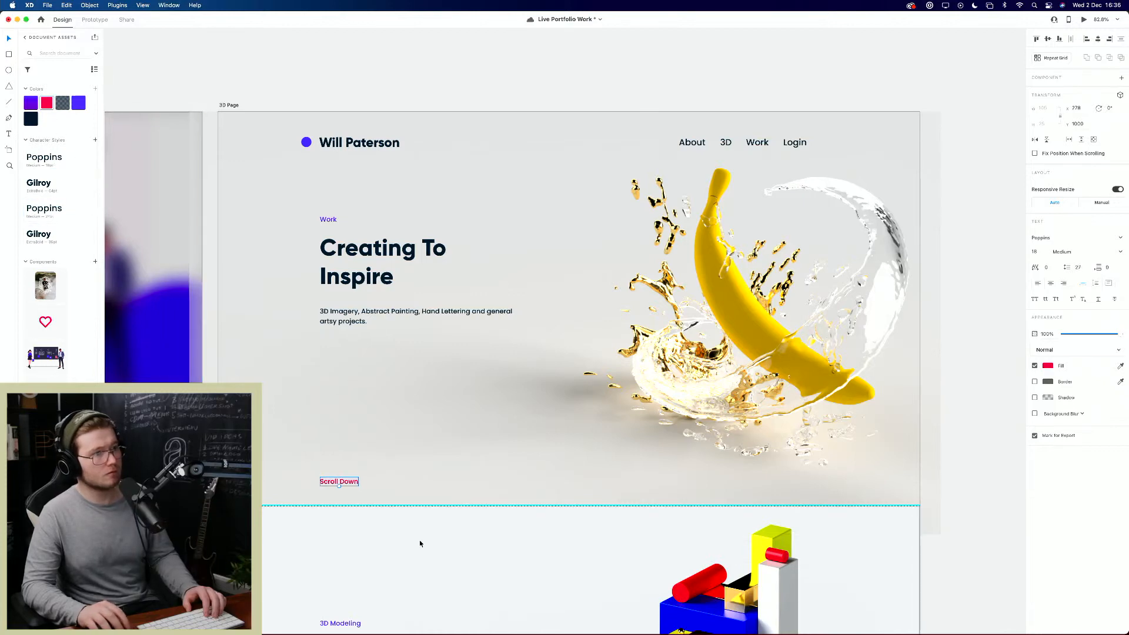
left_click(421, 474)
scroll(508, 499, "down", 5)
scroll(461, 494, "up", 5)
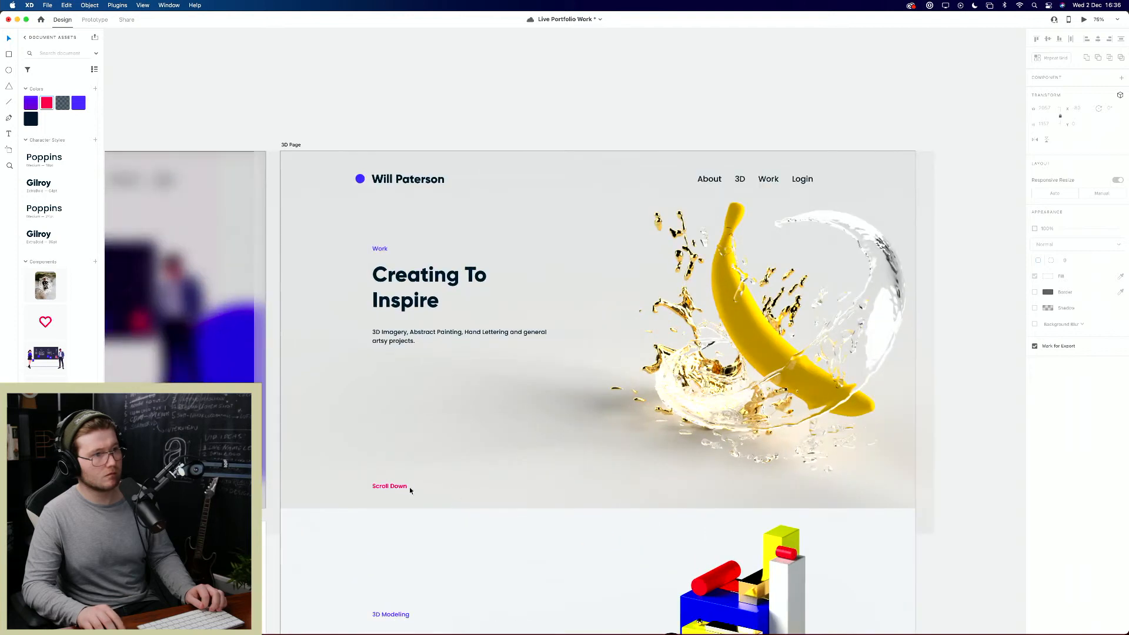
Step: Recolour the "Scroll Down" text with the blue-violet document colour
left_click(388, 486)
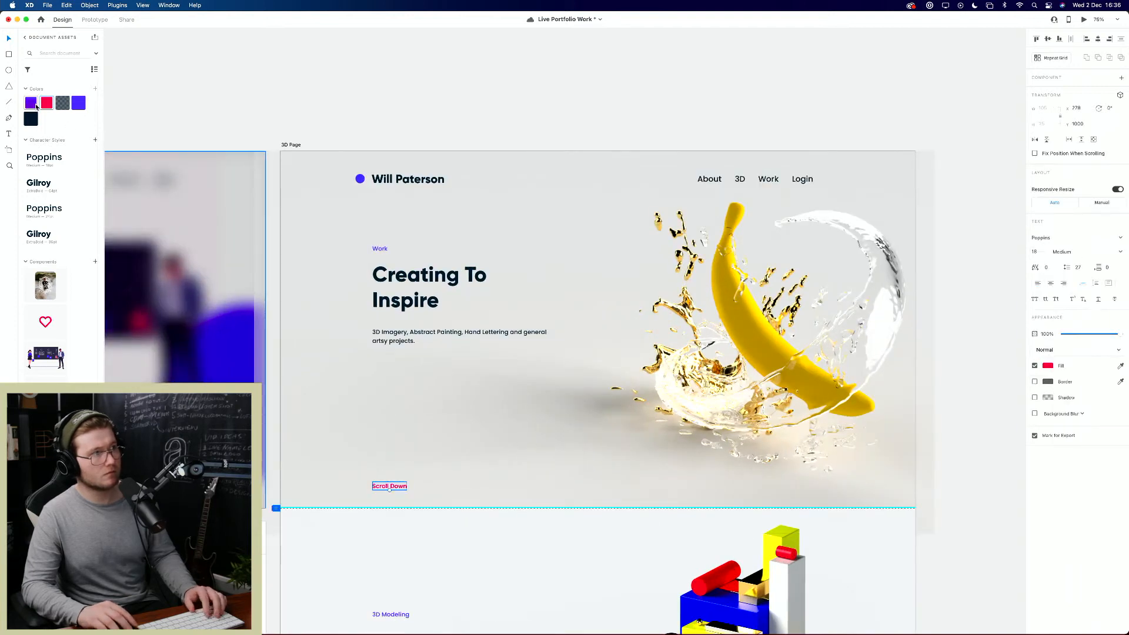
left_click(83, 108)
left_click(505, 442)
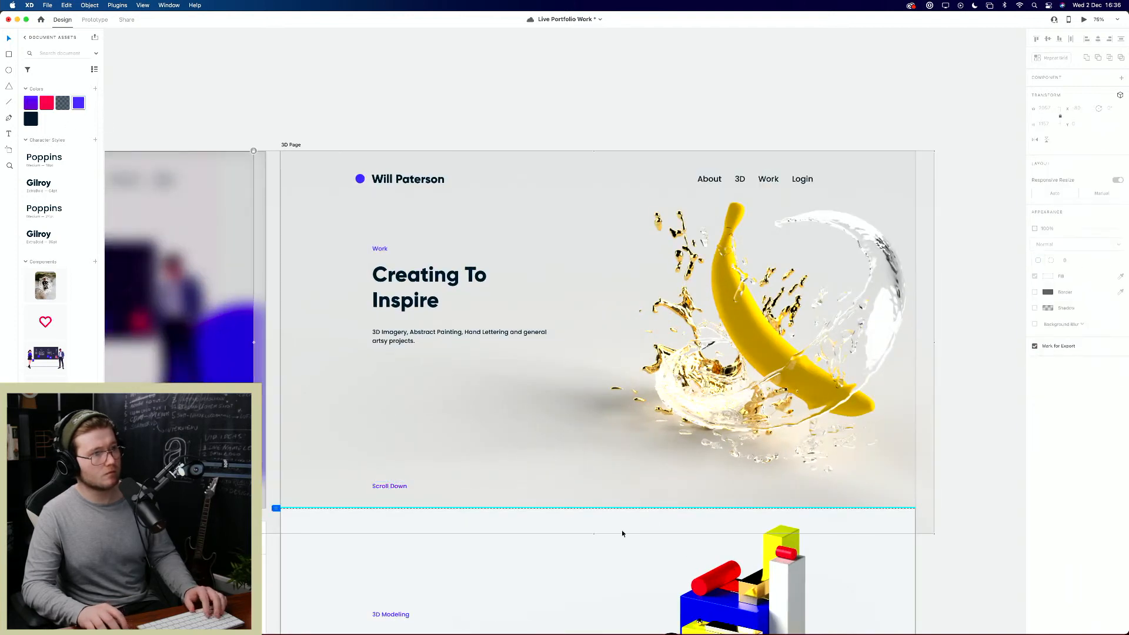
left_click_drag(700, 558, 653, 464)
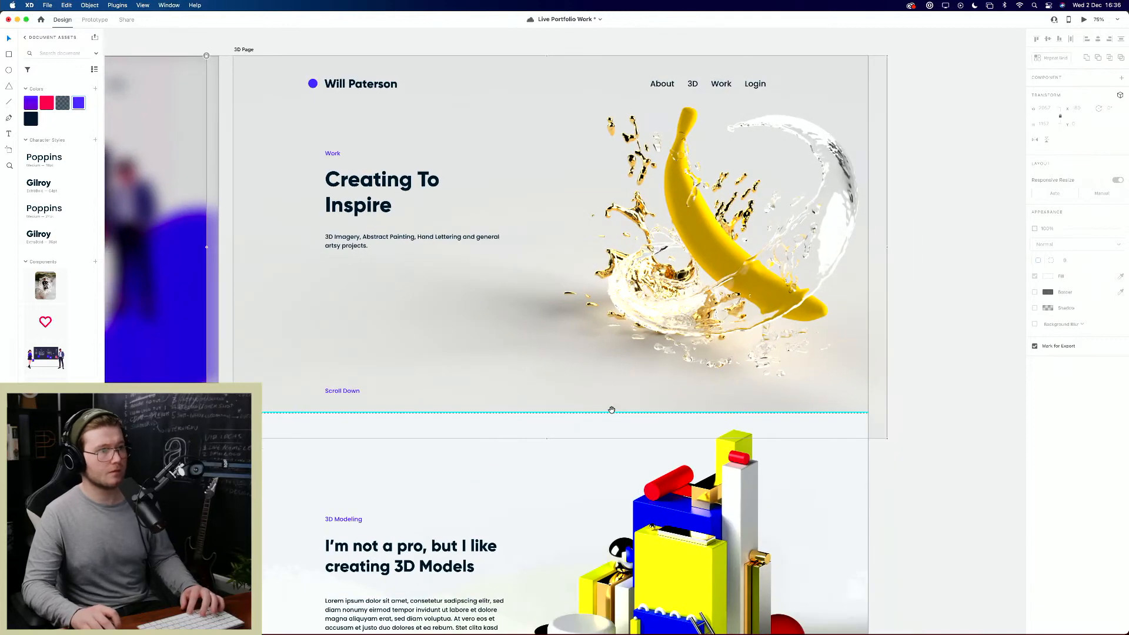
Step: Move the "Scroll Down" text up to just below the hero paragraph, aligned with its left edge
left_click(369, 389)
left_click_drag(369, 389, 362, 285)
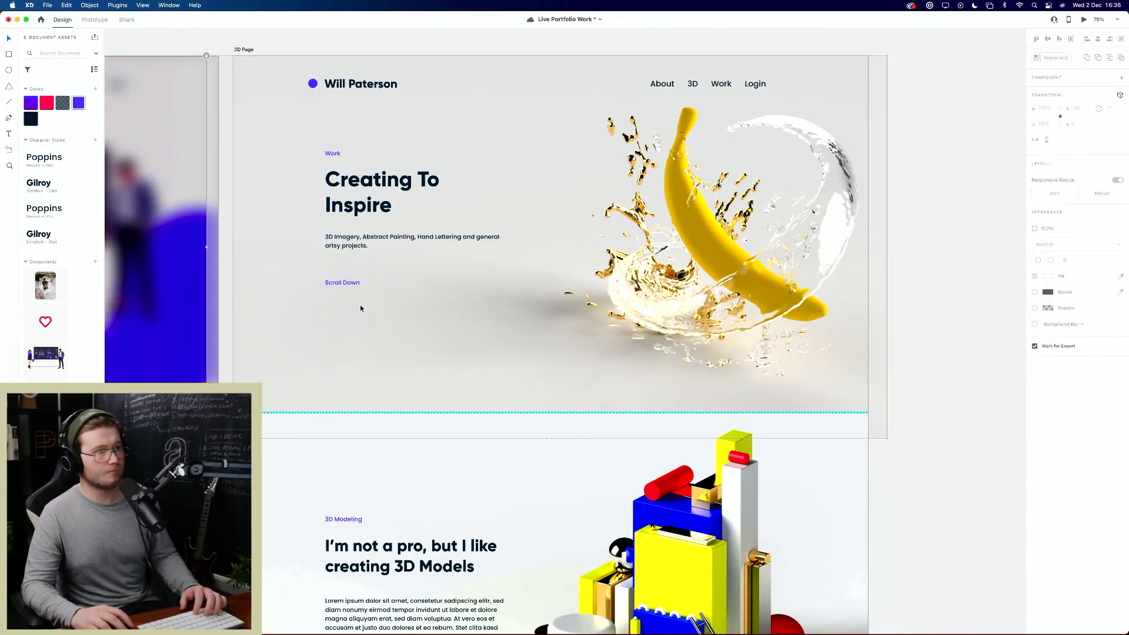
scroll(325, 280, "up", 5)
scroll(411, 341, "down", 10)
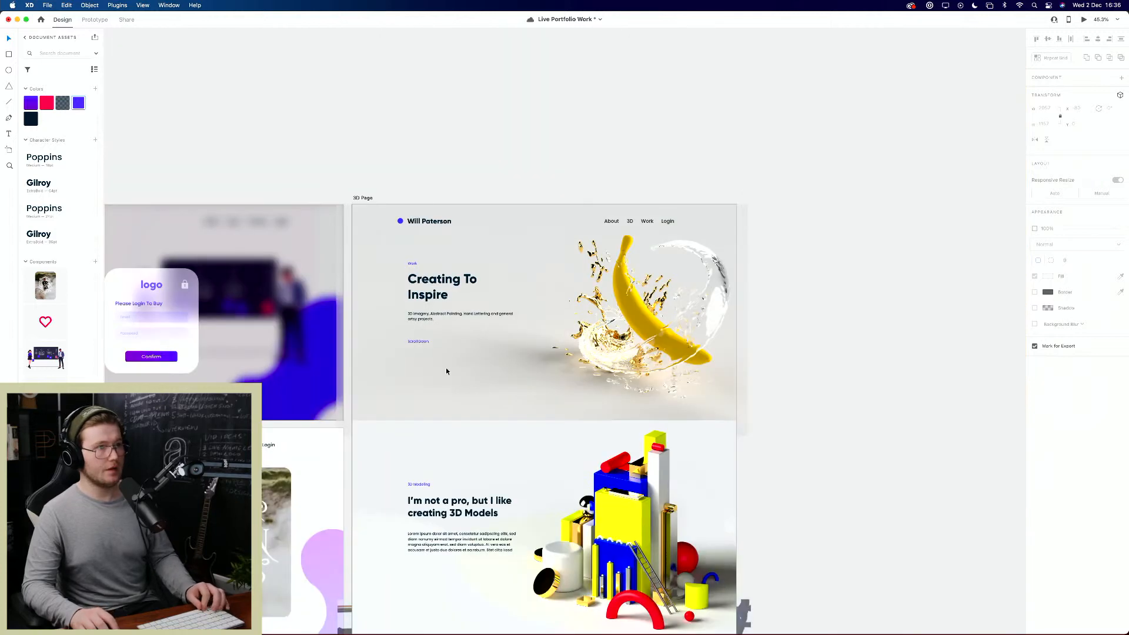
Step: Draw a button rectangle of about 155 by 60 around "Scroll Down" and place it behind the text
scroll(440, 368, "up", 5)
scroll(438, 369, "up", 1)
key("r")
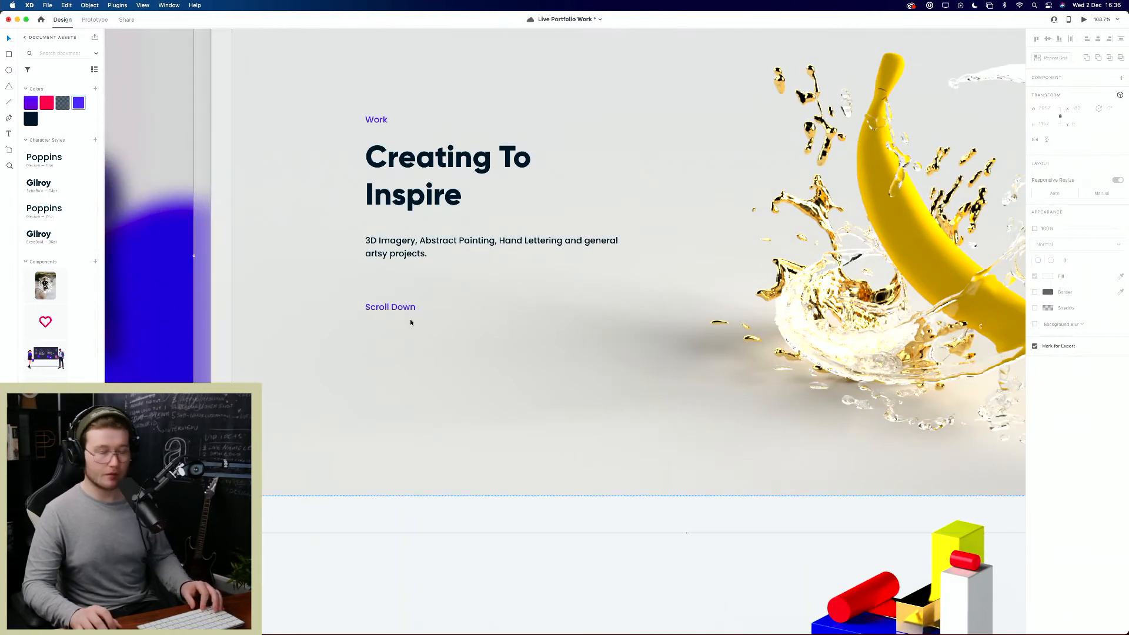
left_click_drag(365, 294, 438, 323)
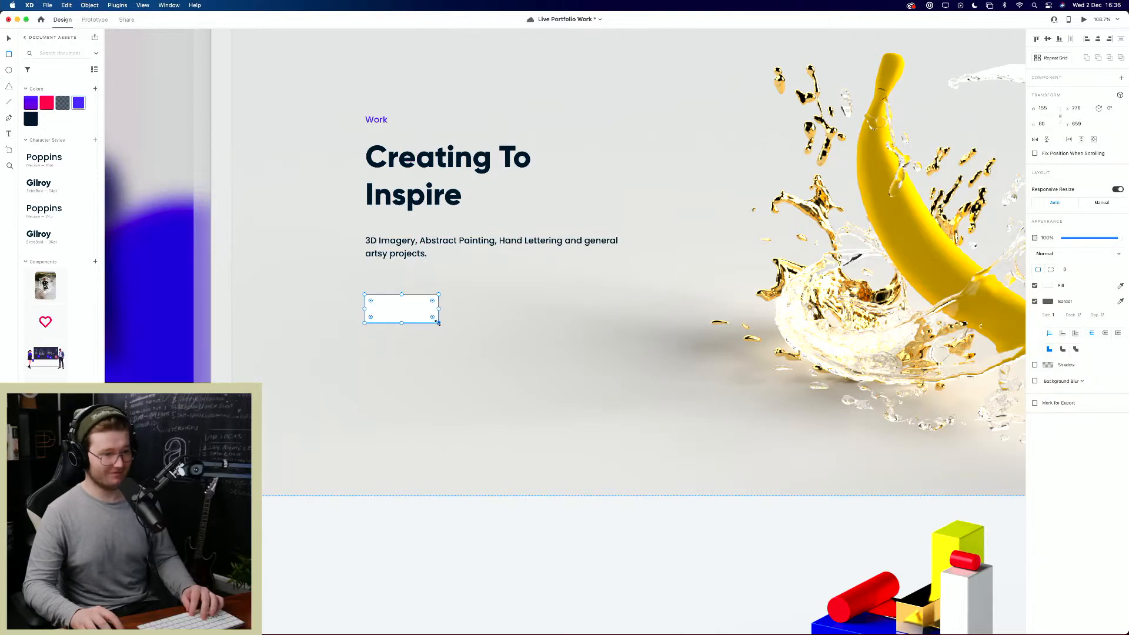
key("super+bracketleft")
key("super+bracketright")
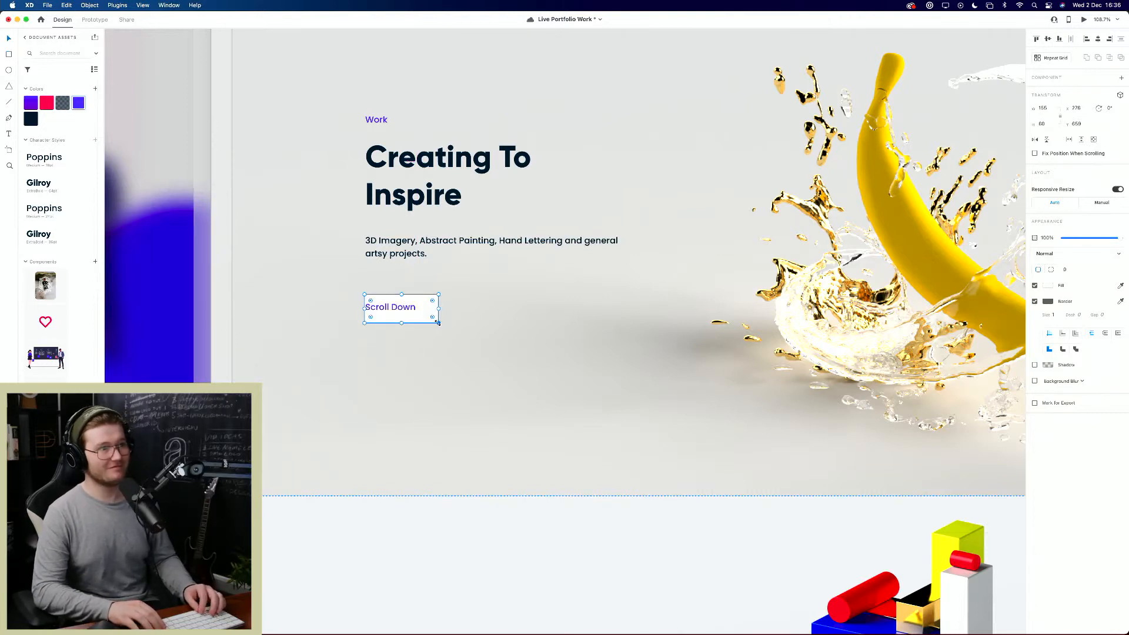
Step: Centre the "Scroll Down" text inside the button rectangle
left_click(440, 332)
left_click_drag(394, 307, 405, 308)
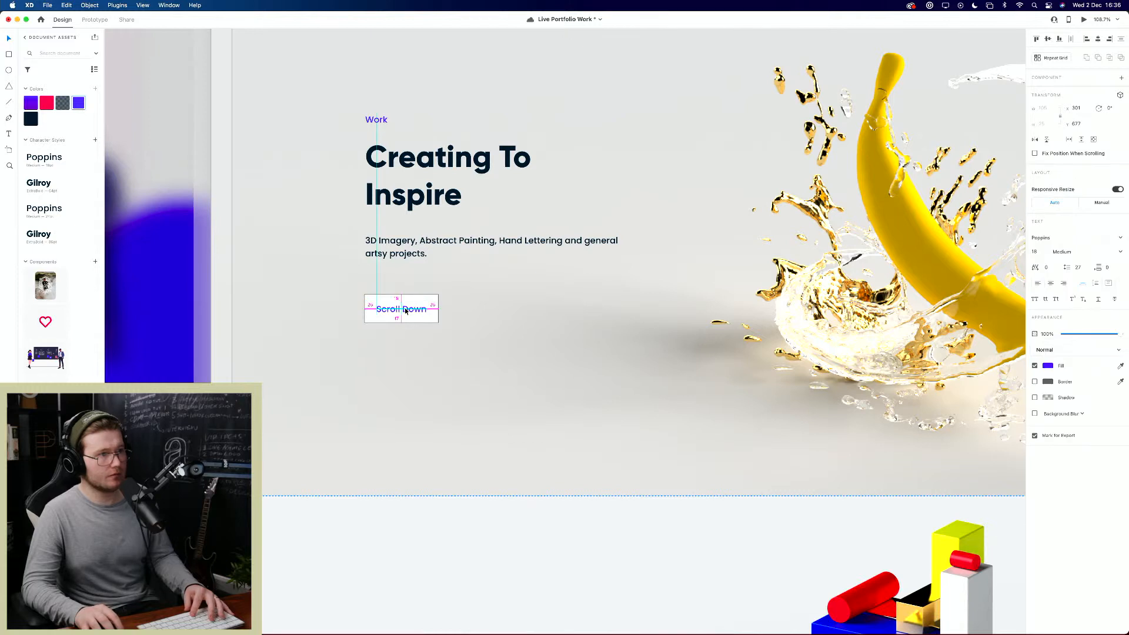
left_click(472, 318)
Step: Delete the button rectangle and remove the "Scroll Down" text from the hero section
left_click(436, 318)
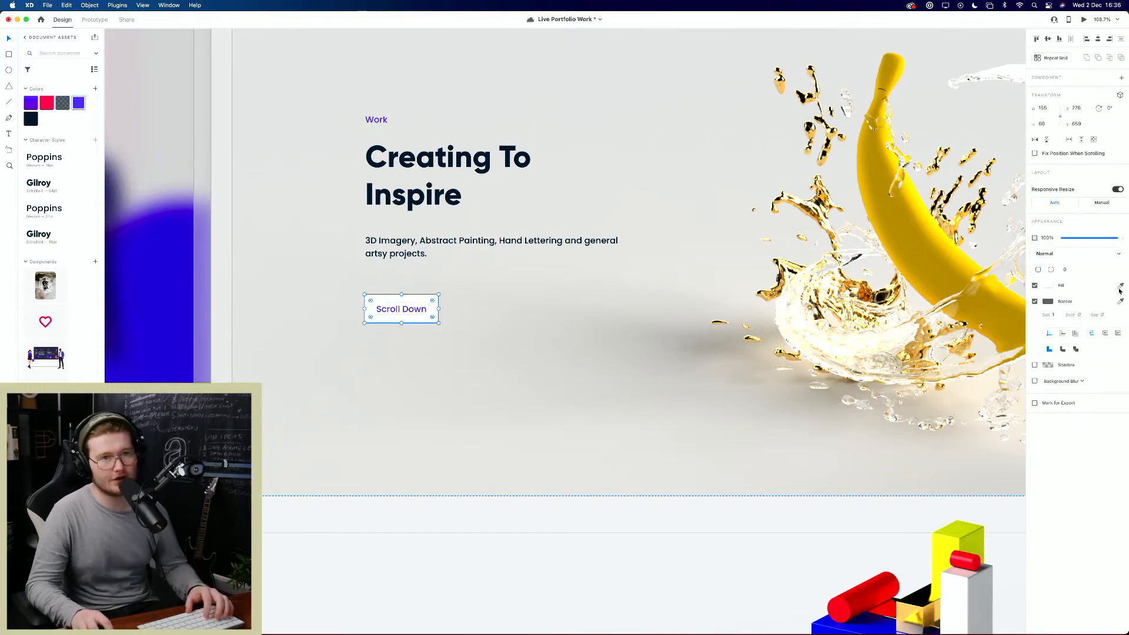
left_click(359, 391)
left_click(432, 313)
key("Delete")
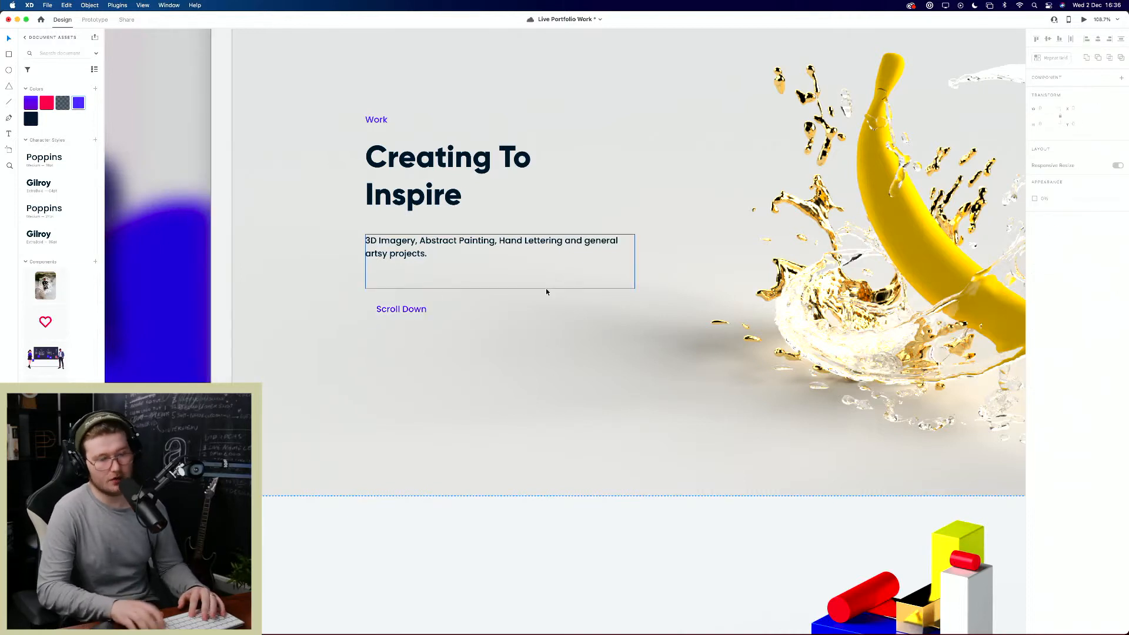
left_click_drag(411, 316, 401, 304)
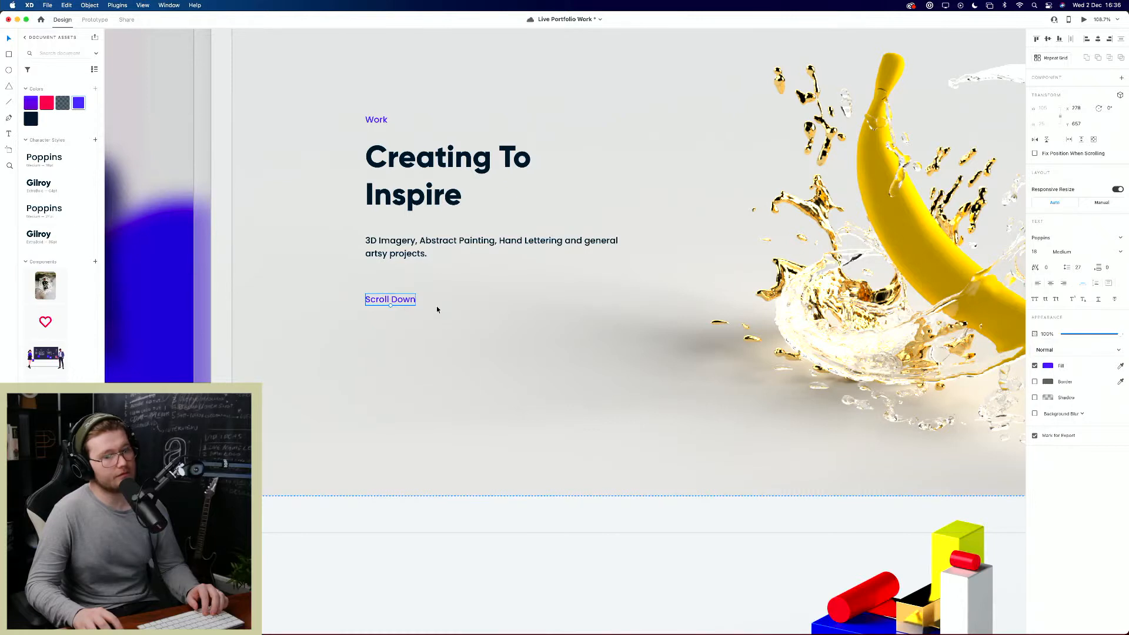
key("Delete")
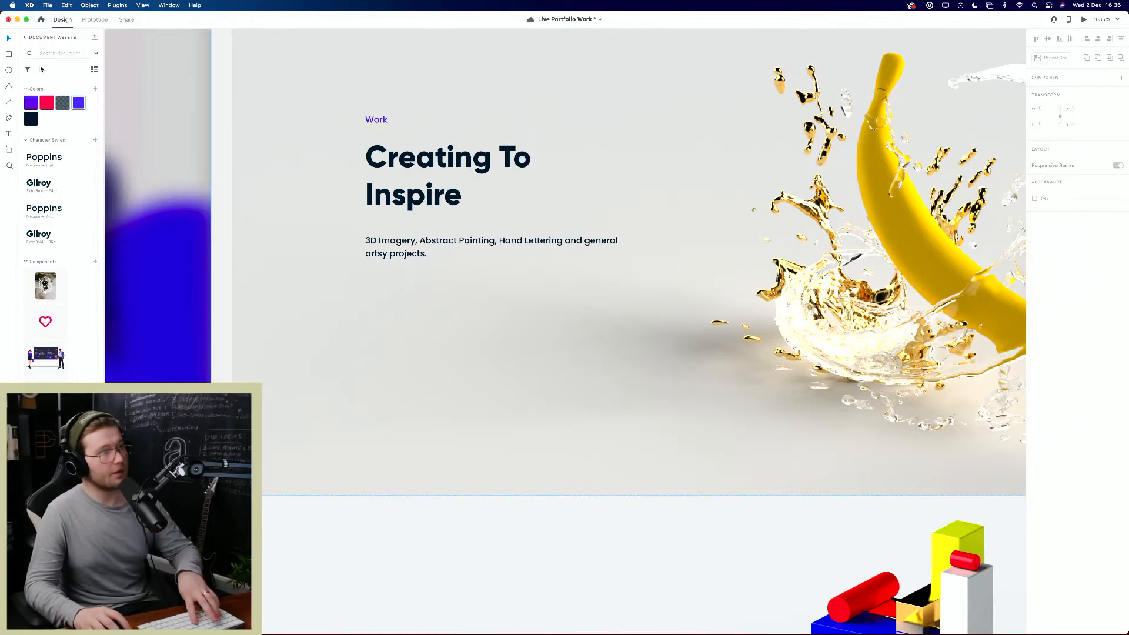
Step: Search the Icons 4 Design plugin for "arrow" and insert the arrow-down icon on the 3D Page
key("super+alt+p")
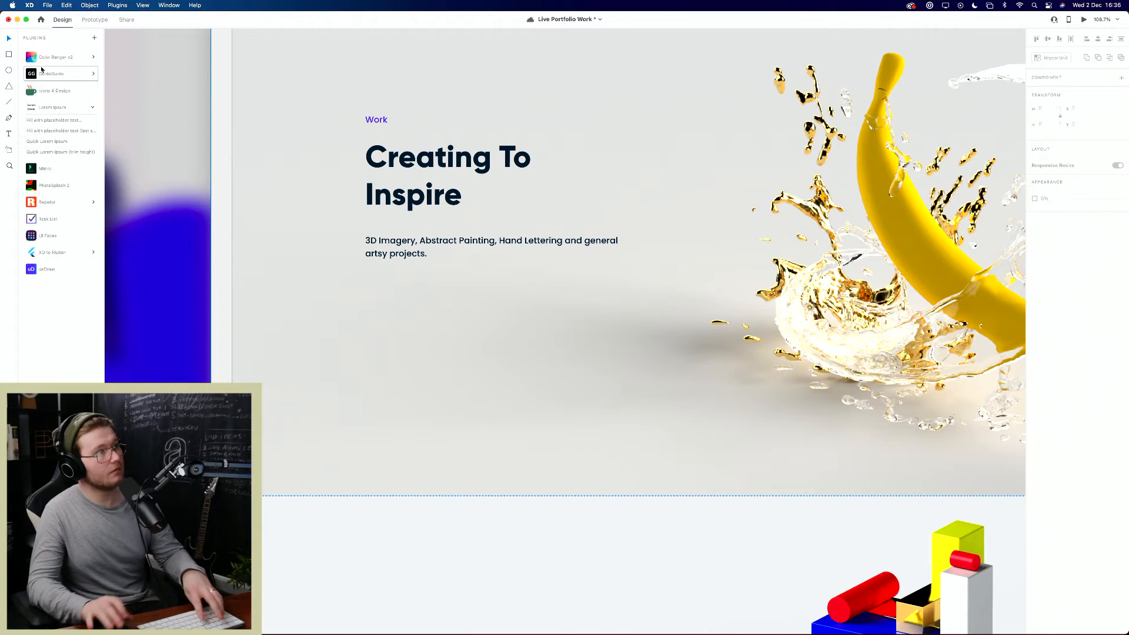
left_click(76, 90)
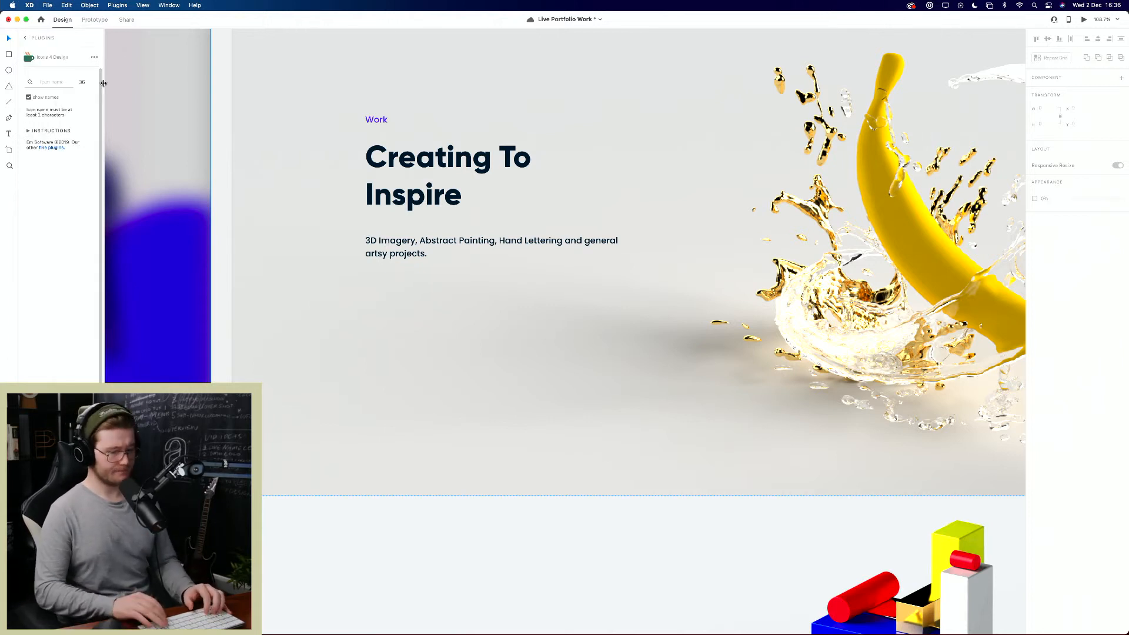
type("arrow")
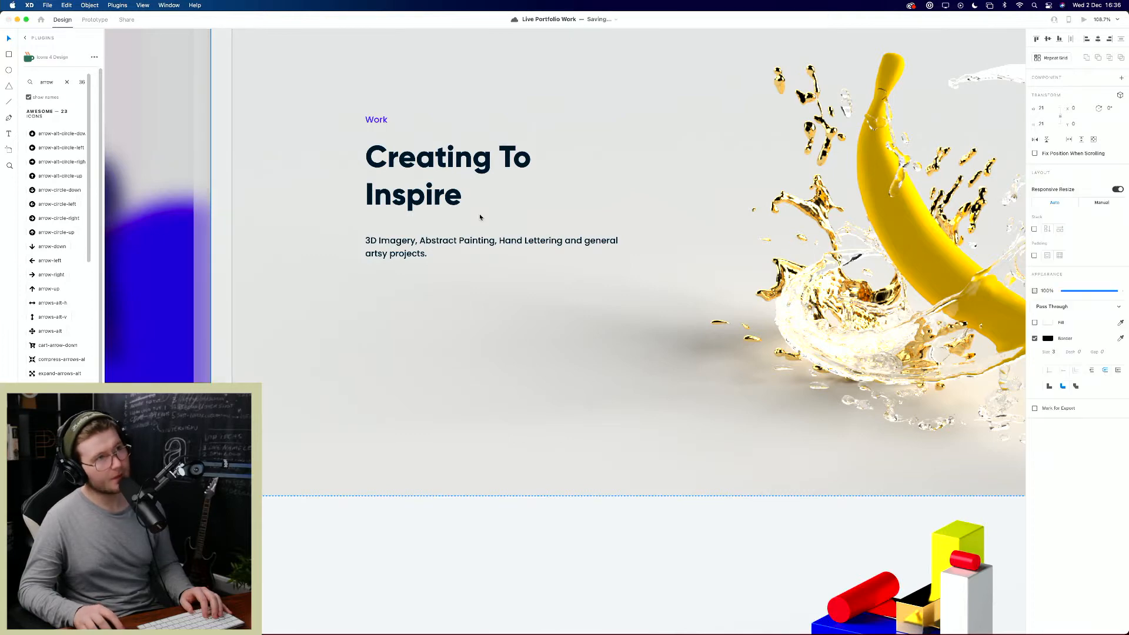
Step: Move the down-arrow icon to just below the hero paragraph, aligned with the text's left edge
left_click_drag(481, 217, 809, 565)
left_click_drag(644, 386, 484, 101)
scroll(566, 191, "down", 5)
scroll(566, 192, "right", 5)
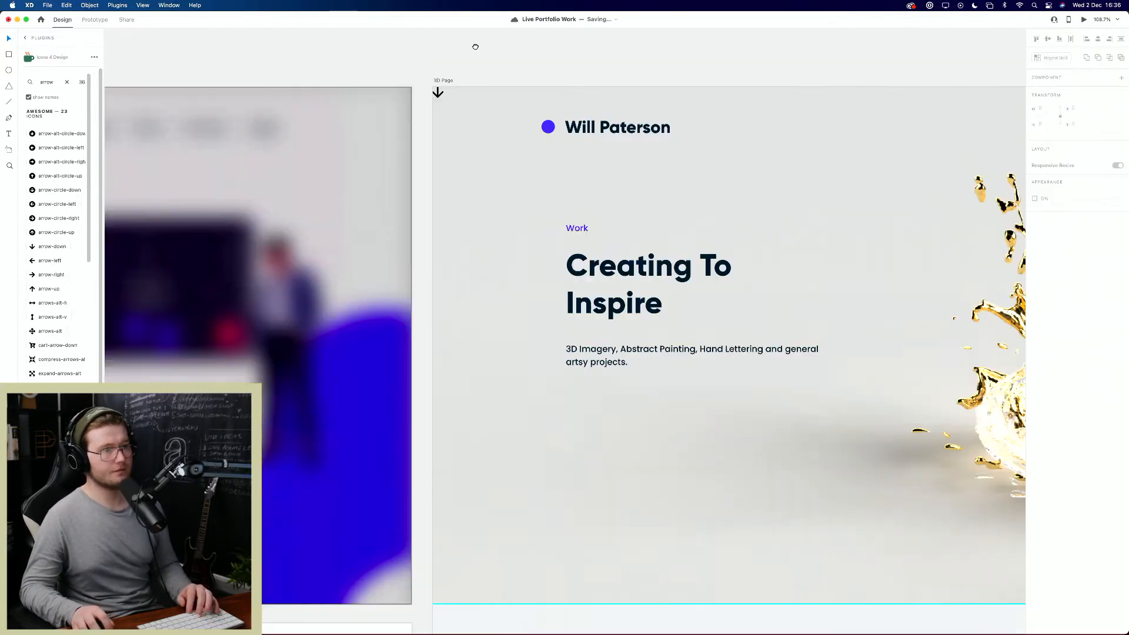
left_click_drag(305, 51, 438, 357)
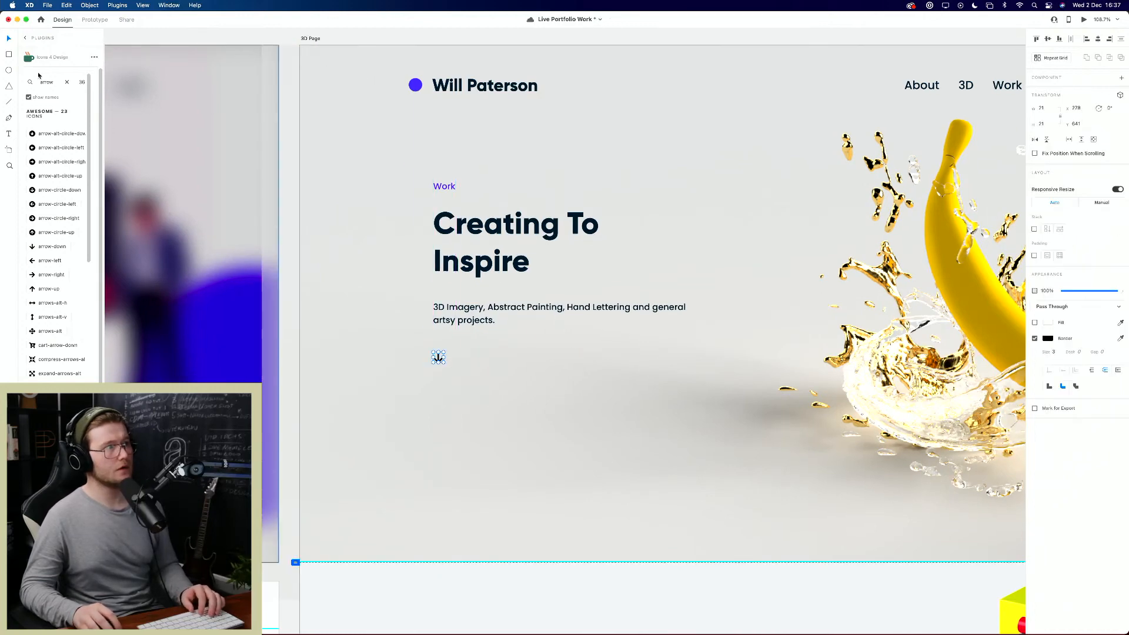
Step: Show the document assets in place of the icon plugin and deselect the arrow
key("super+shift+p")
key("super+shift+p")
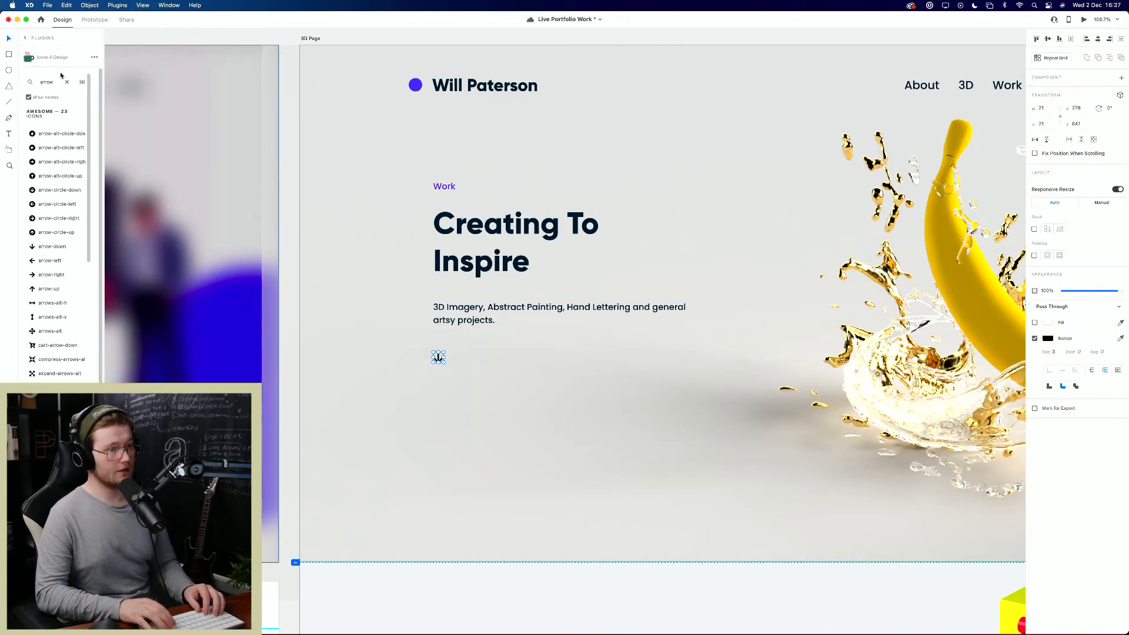
key("super+shift+y")
left_click(502, 423)
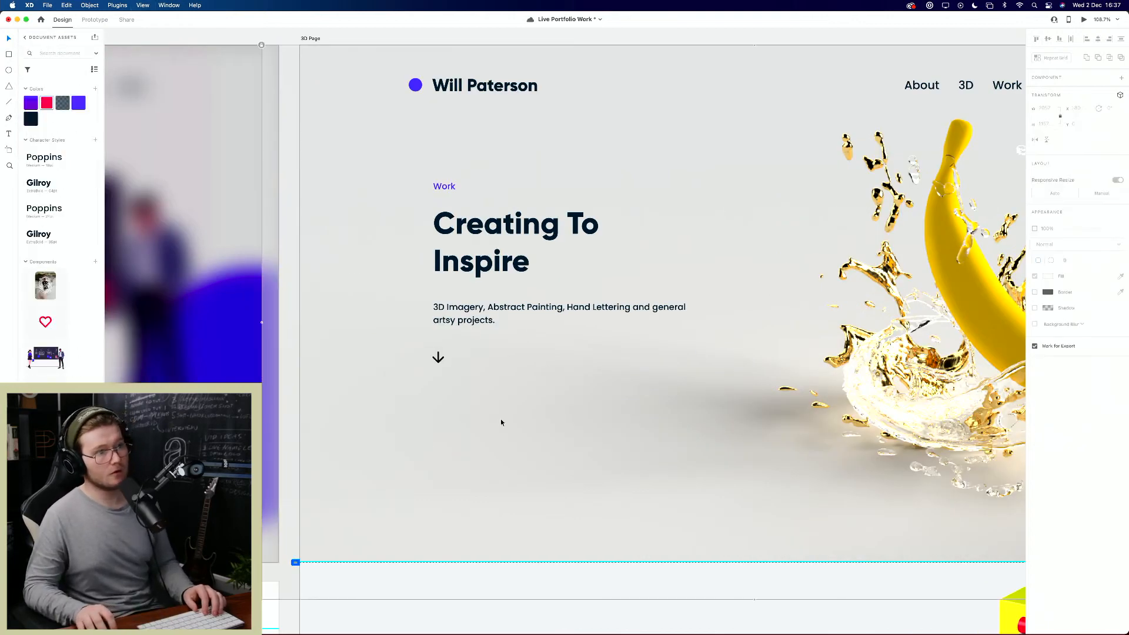
Step: Colour the down-arrow icon's border with the saved pinkish-red swatch
left_click(438, 360)
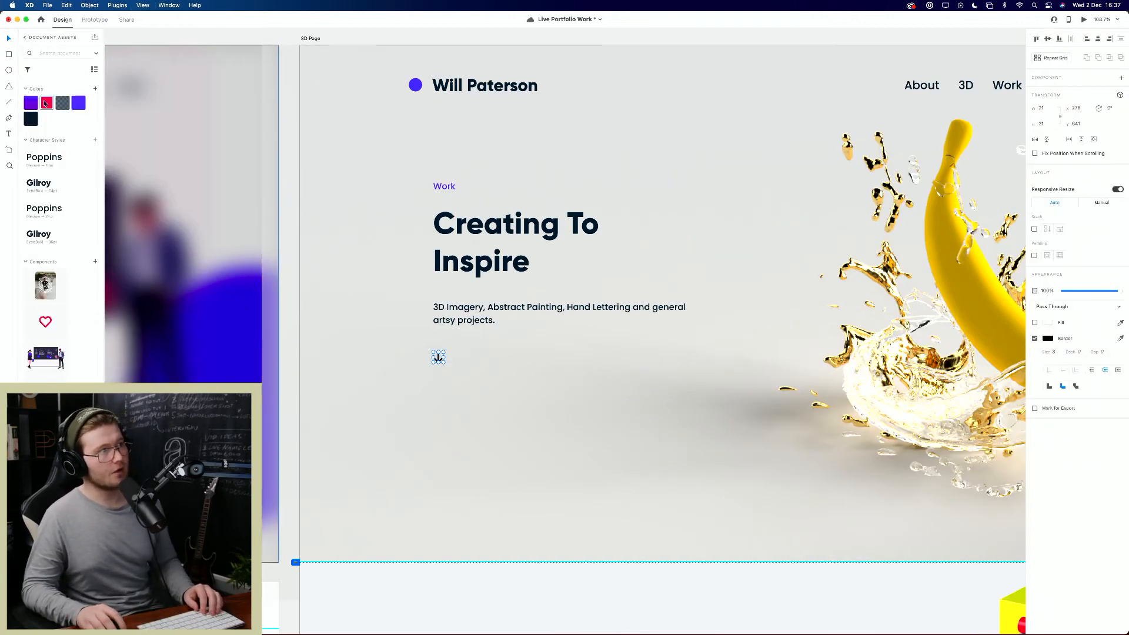
left_click(1047, 338)
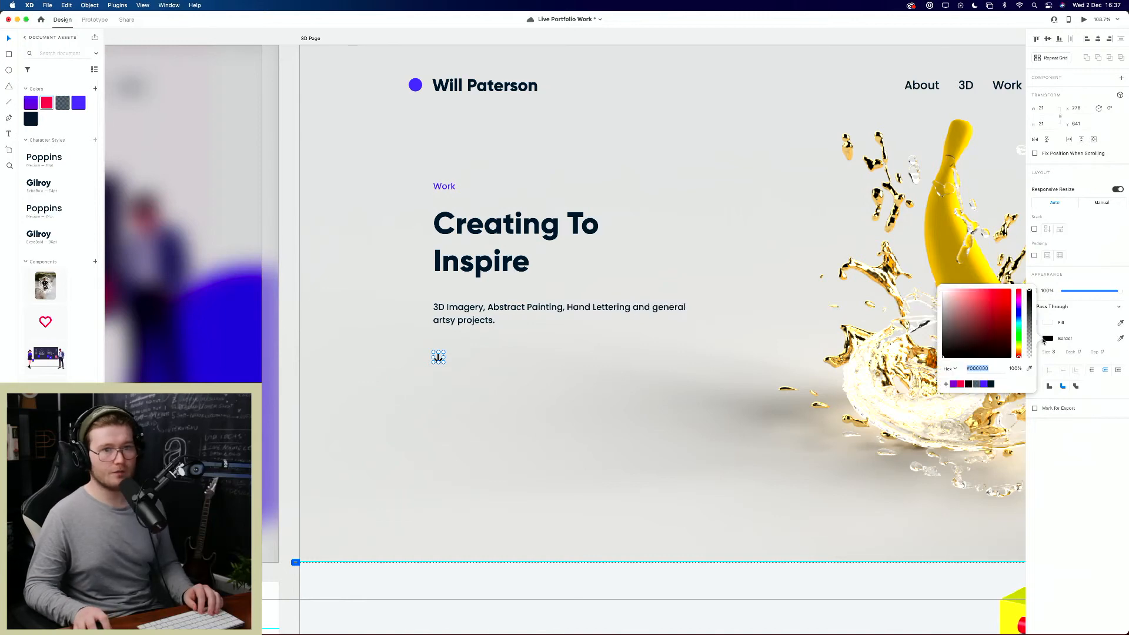
left_click(960, 383)
left_click(573, 396)
scroll(572, 395, "down", 10)
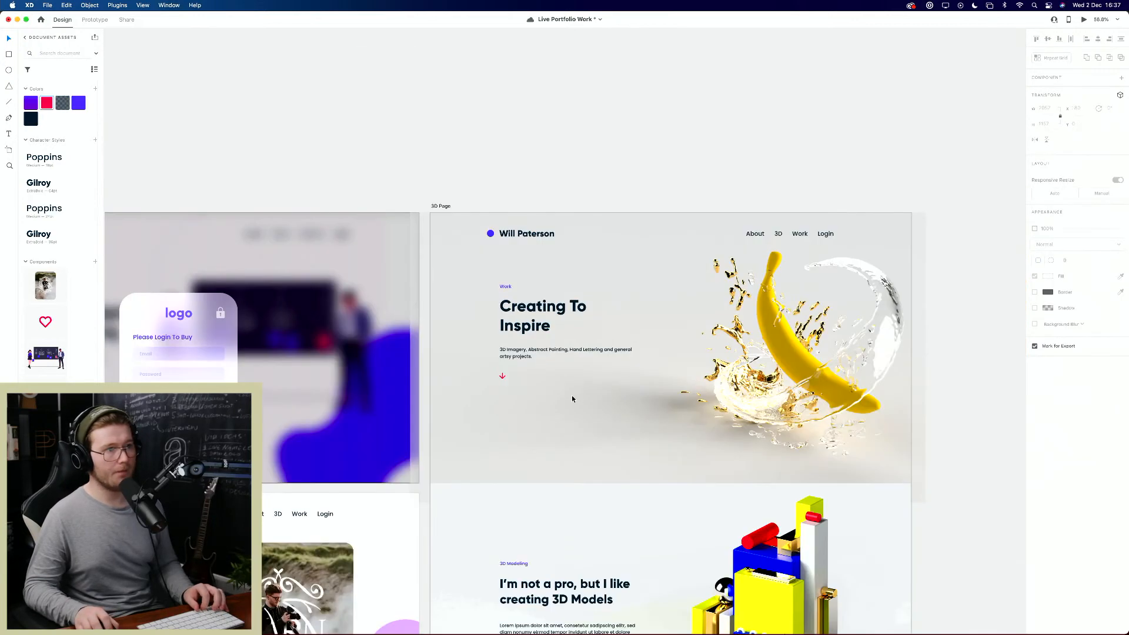
scroll(571, 395, "up", 10)
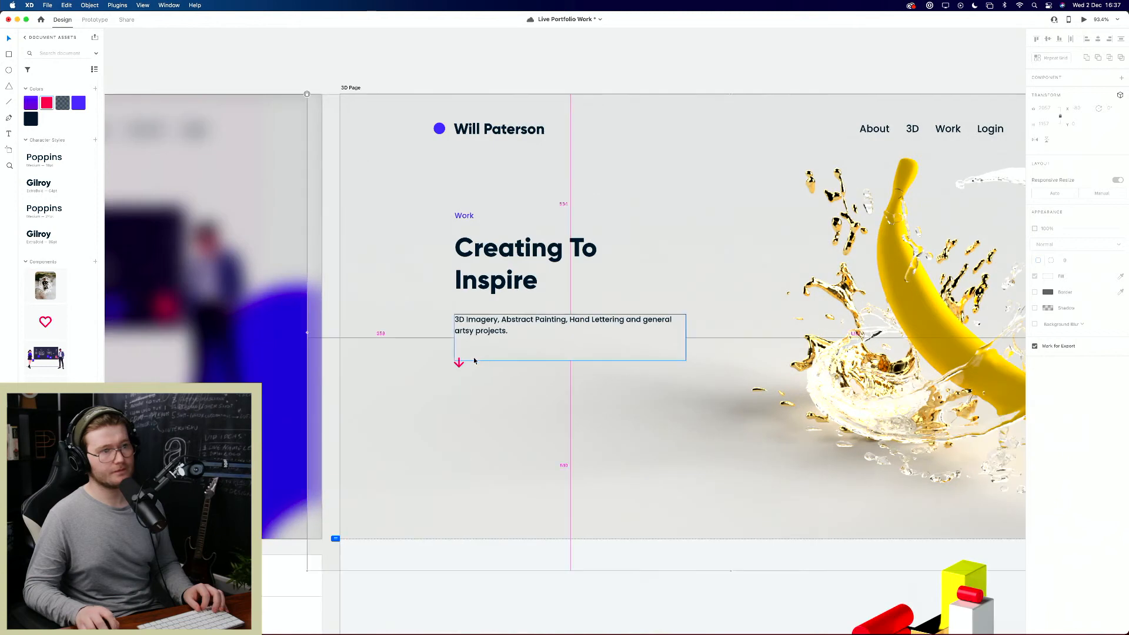
Step: Recolour the down-arrow icon's border with the saved blue-violet swatch and clear the selection
left_click(460, 363)
left_click(1047, 340)
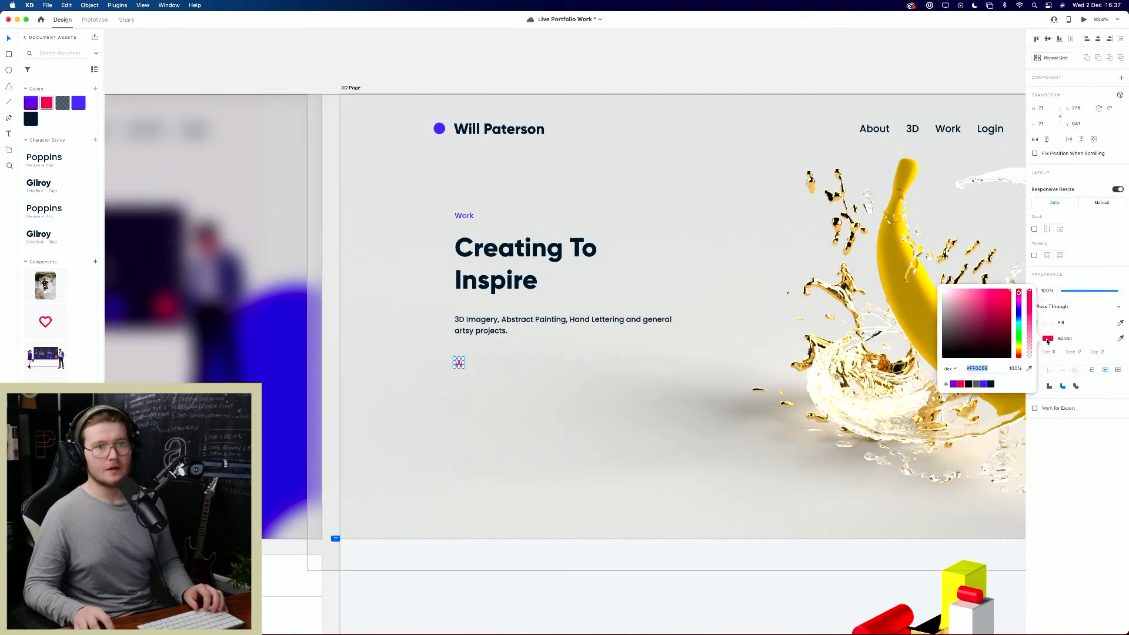
left_click(983, 384)
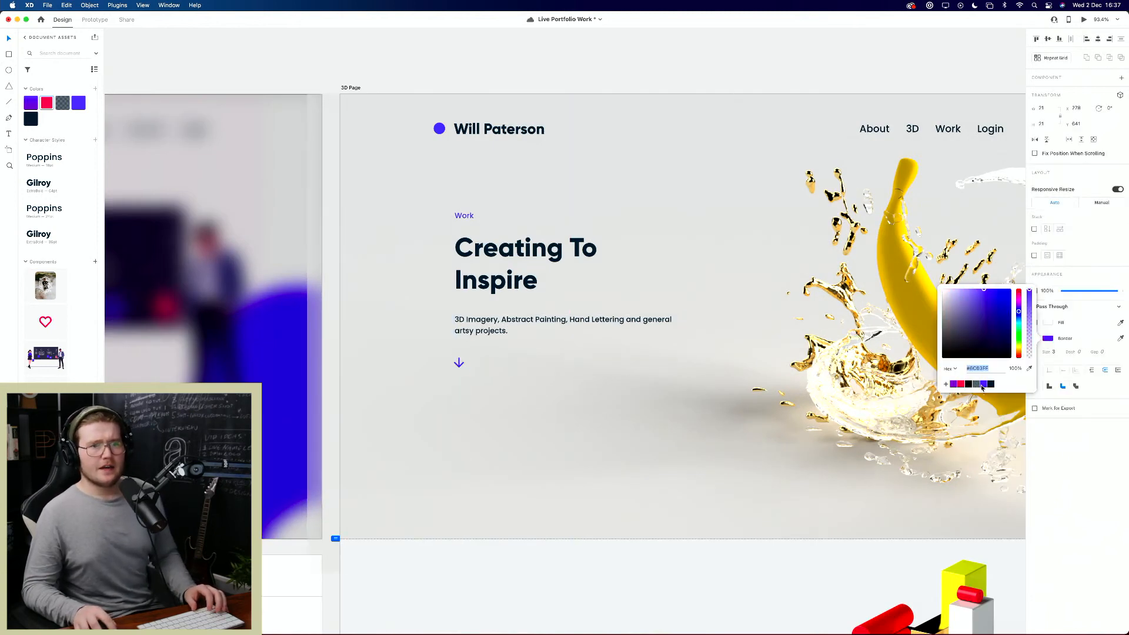
left_click(675, 368)
left_click_drag(577, 264, 473, 249)
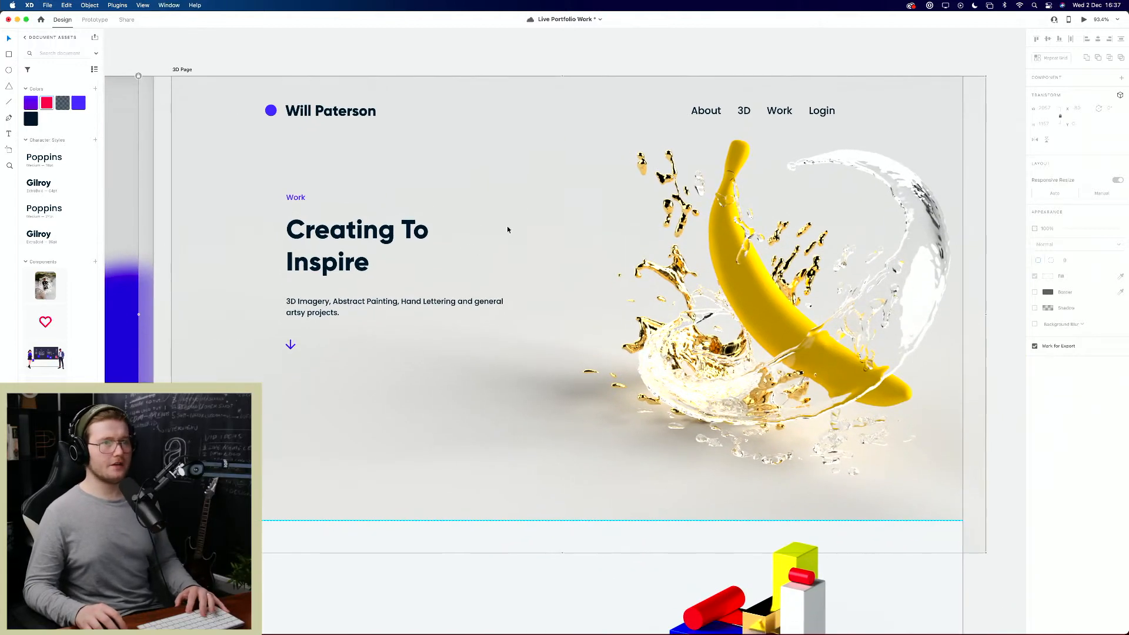
left_click(535, 71)
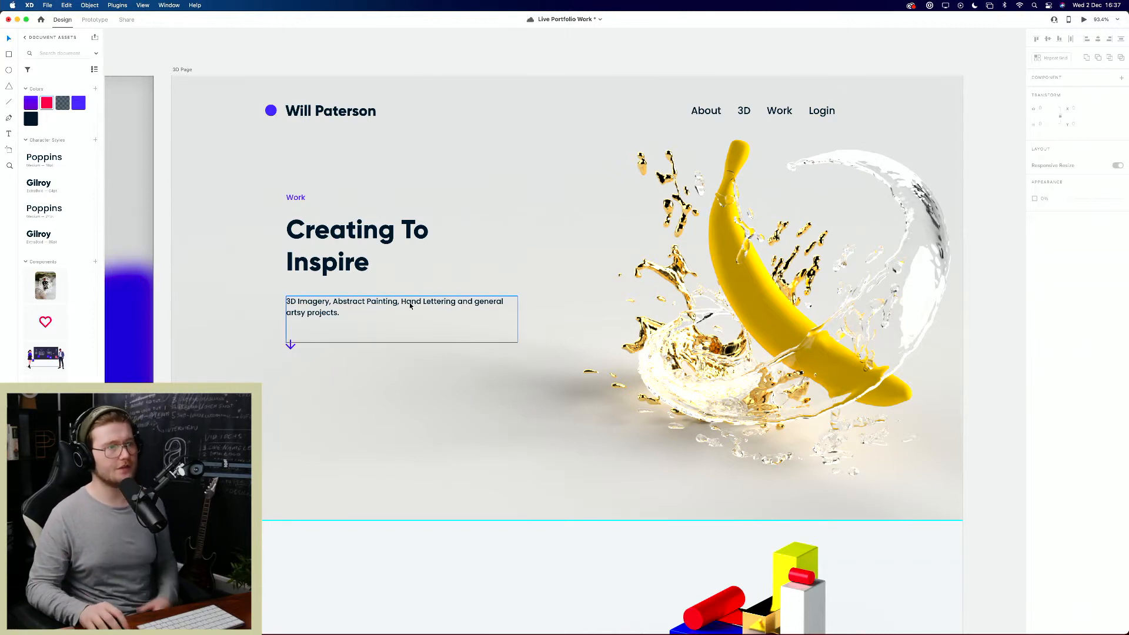
Step: Try font sizes 12 and 14 on the hero paragraph, undoing each change
left_click(290, 339)
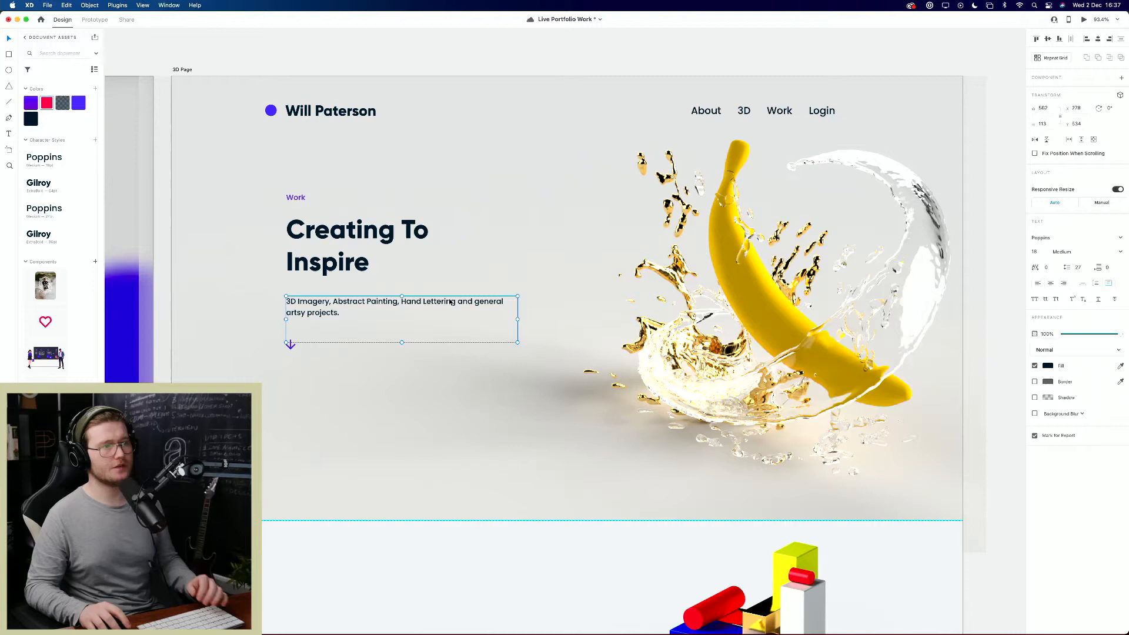
left_click(1034, 251)
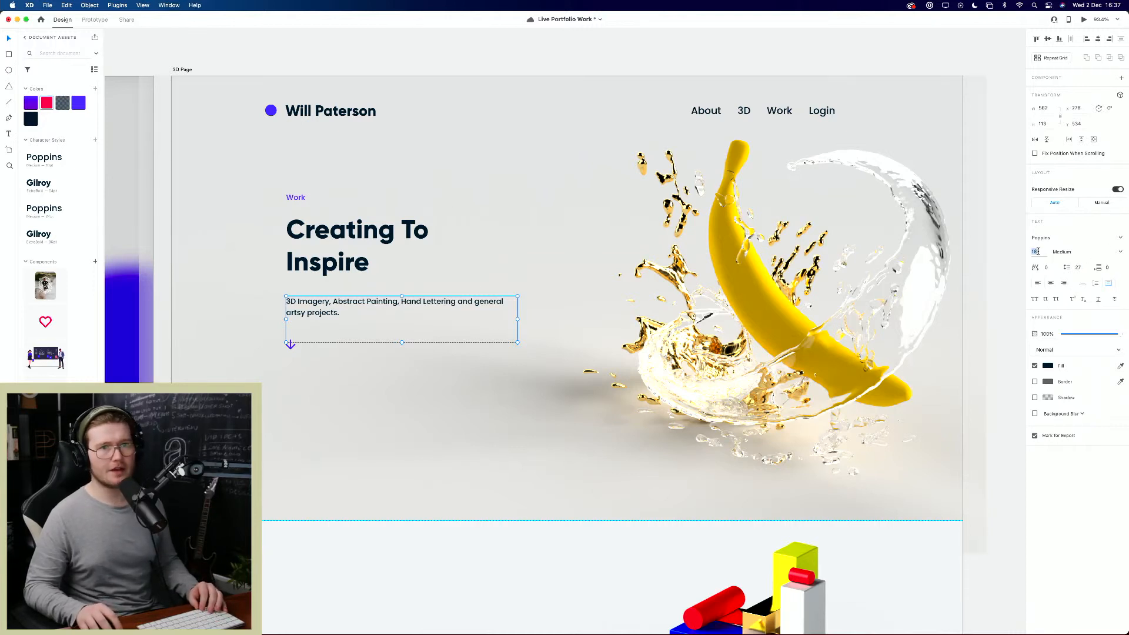
type("12")
key("Return")
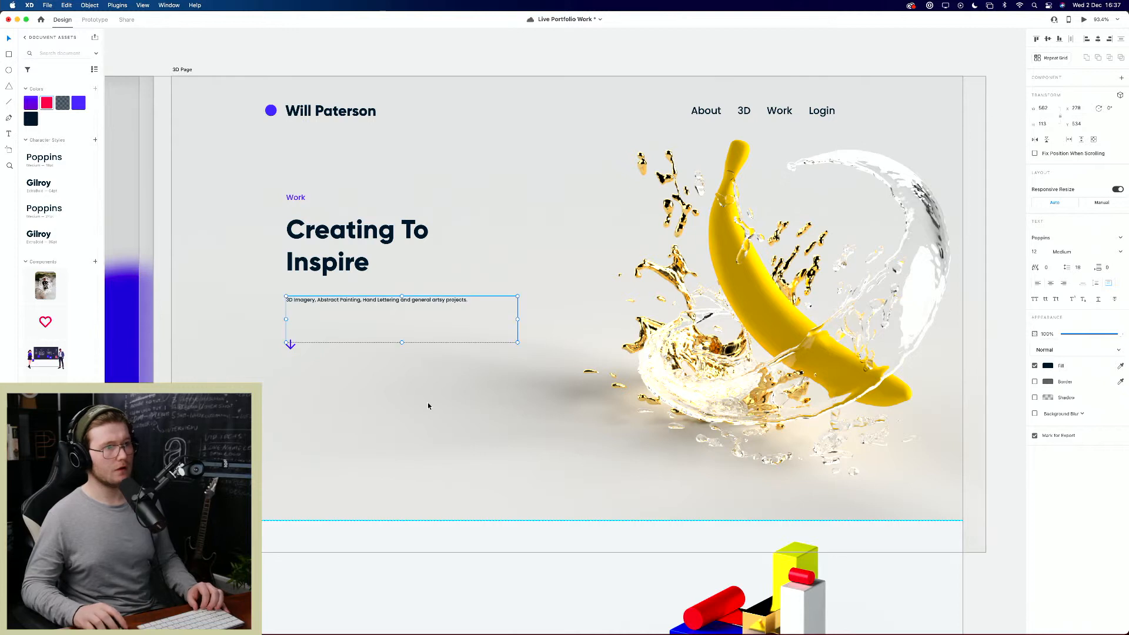
key("super+z")
type("1")
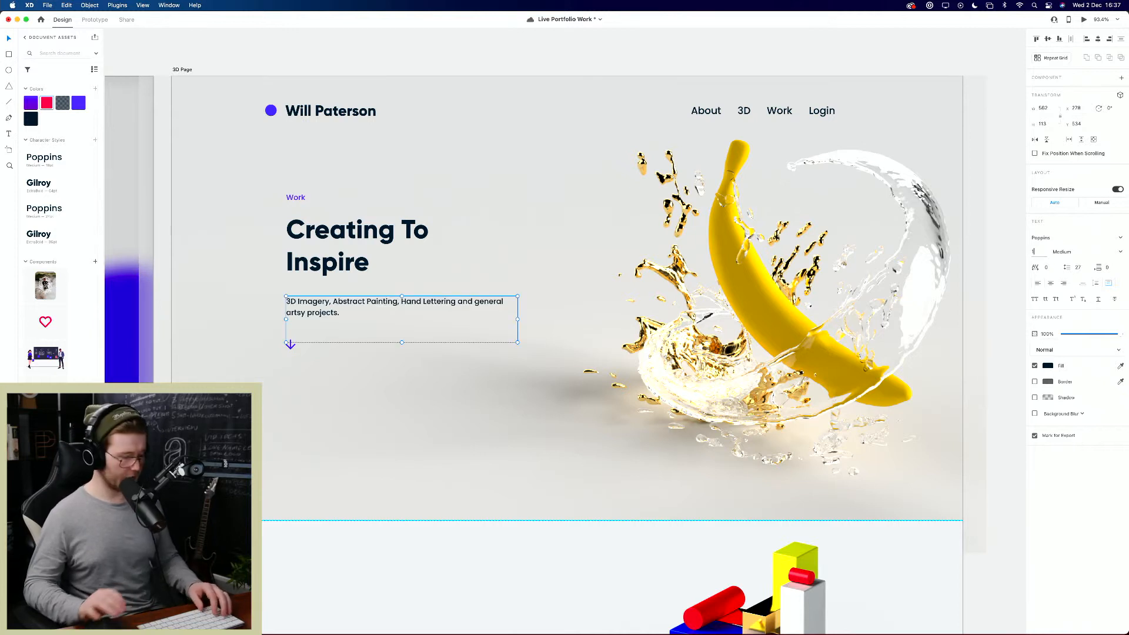
type("4")
key("Return")
key("super+z")
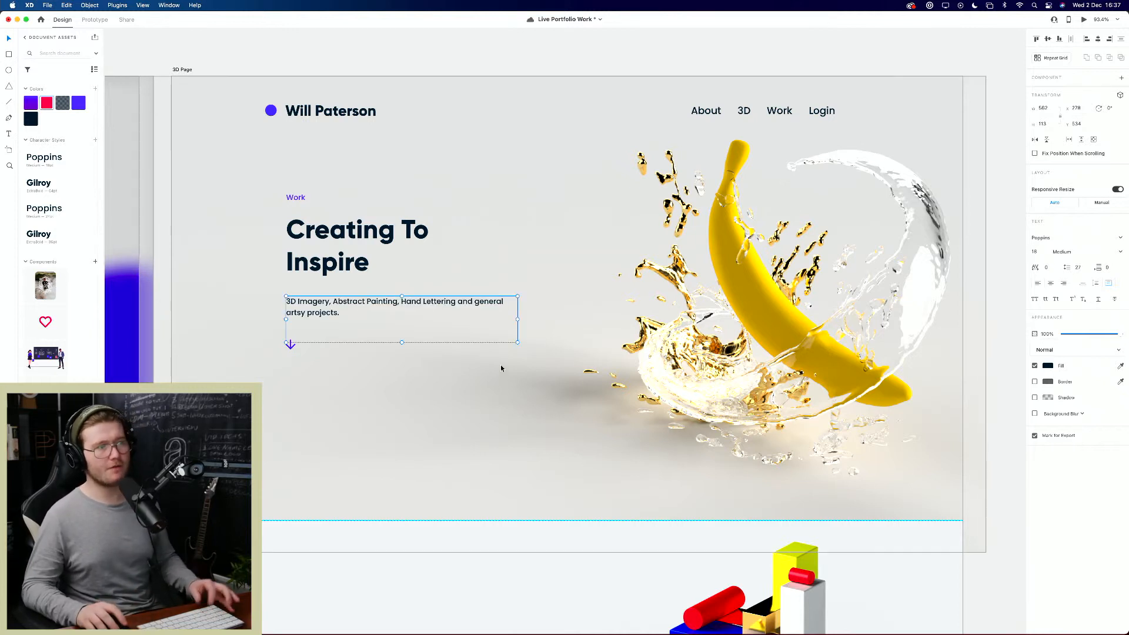
Step: Deselect the hero paragraph and save the document
left_click(500, 366)
scroll(502, 361, "down", 5)
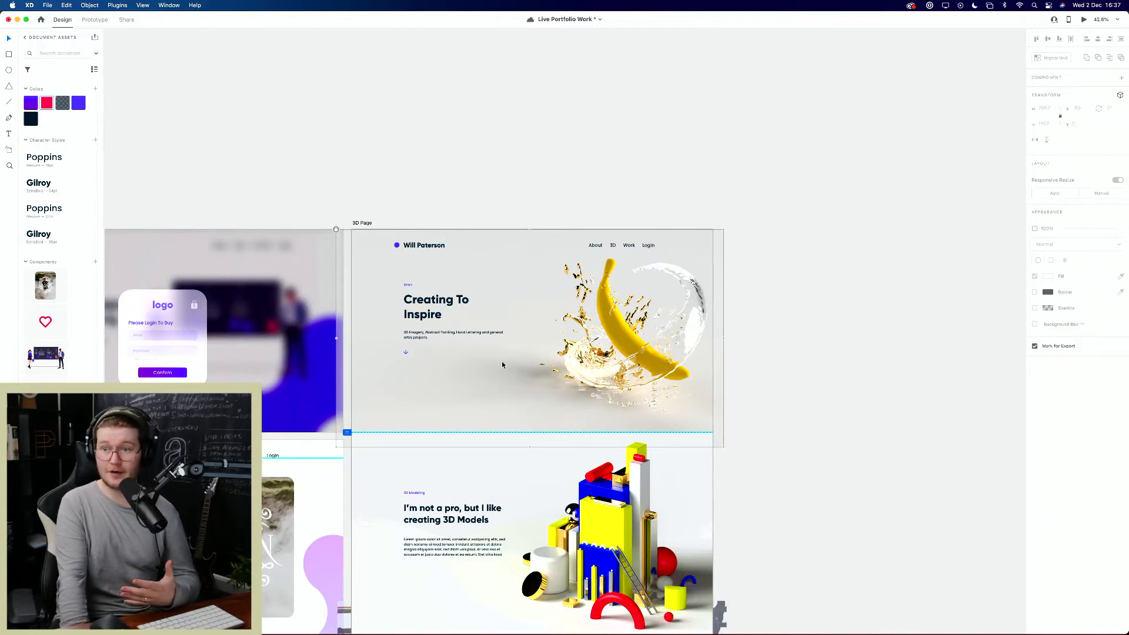
key("super+s")
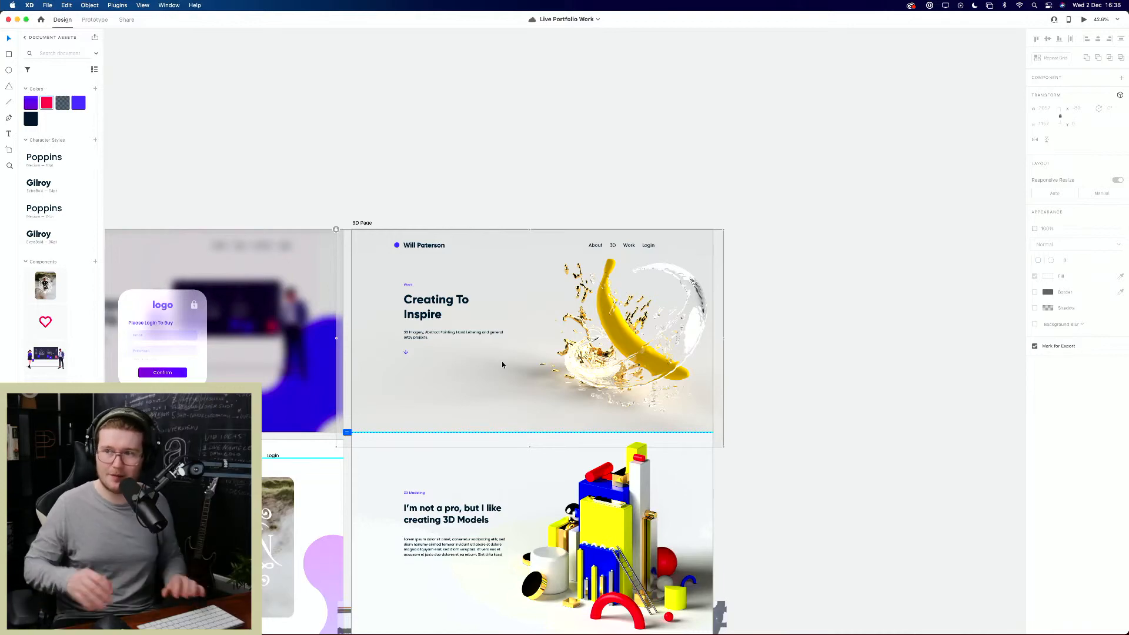
left_click_drag(502, 365, 738, 318)
left_click_drag(876, 364, 494, 413)
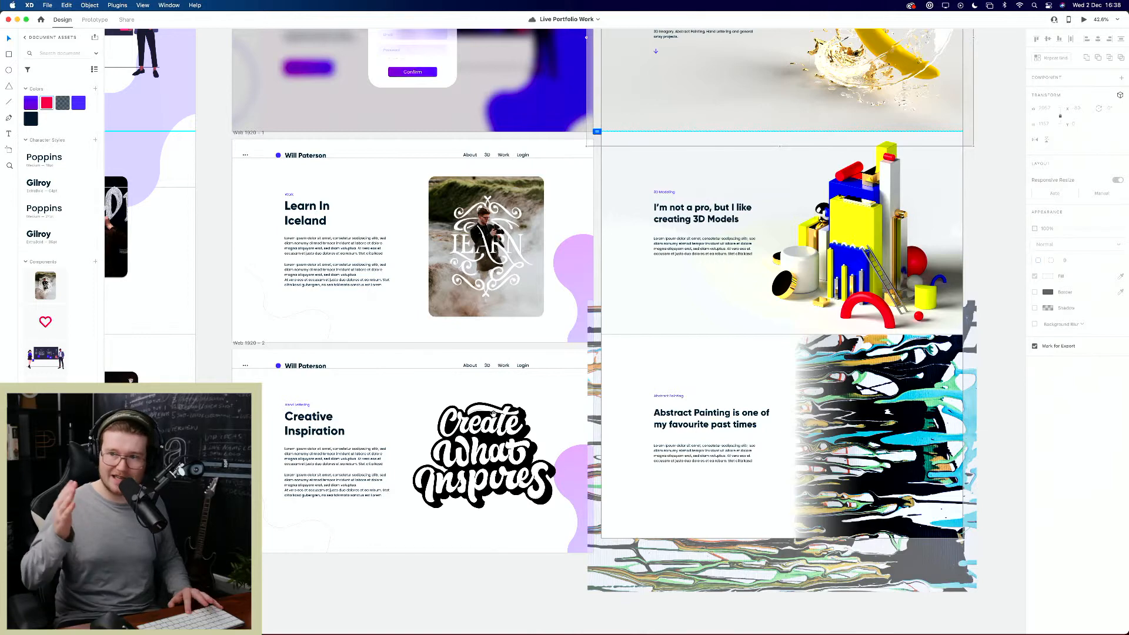
left_click_drag(582, 285, 493, 432)
left_click_drag(640, 289, 533, 401)
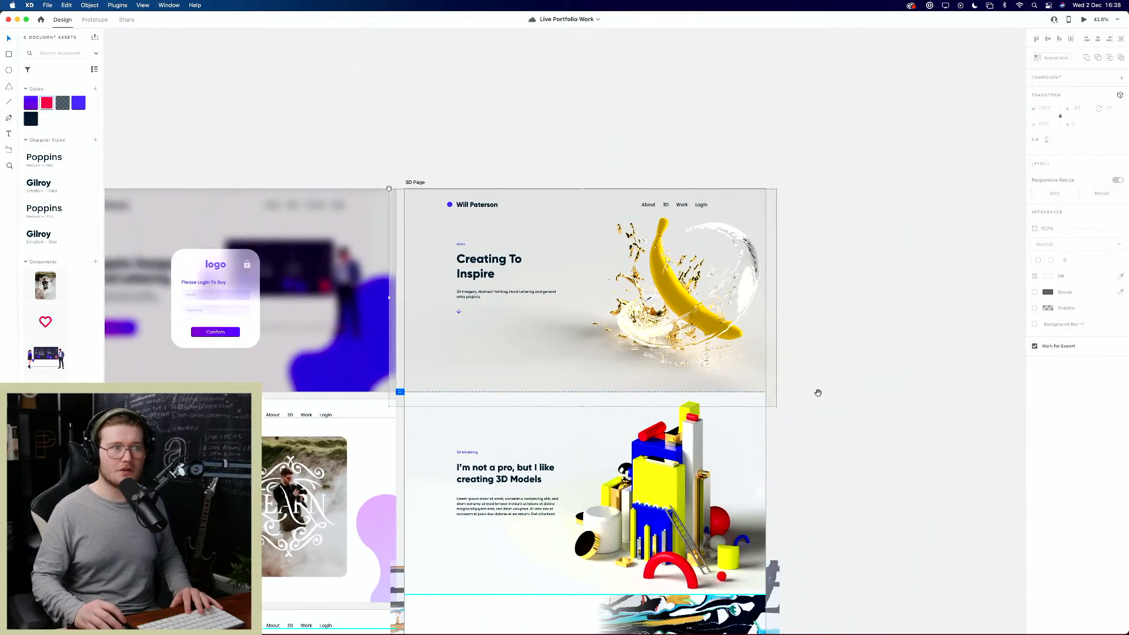
left_click(857, 375)
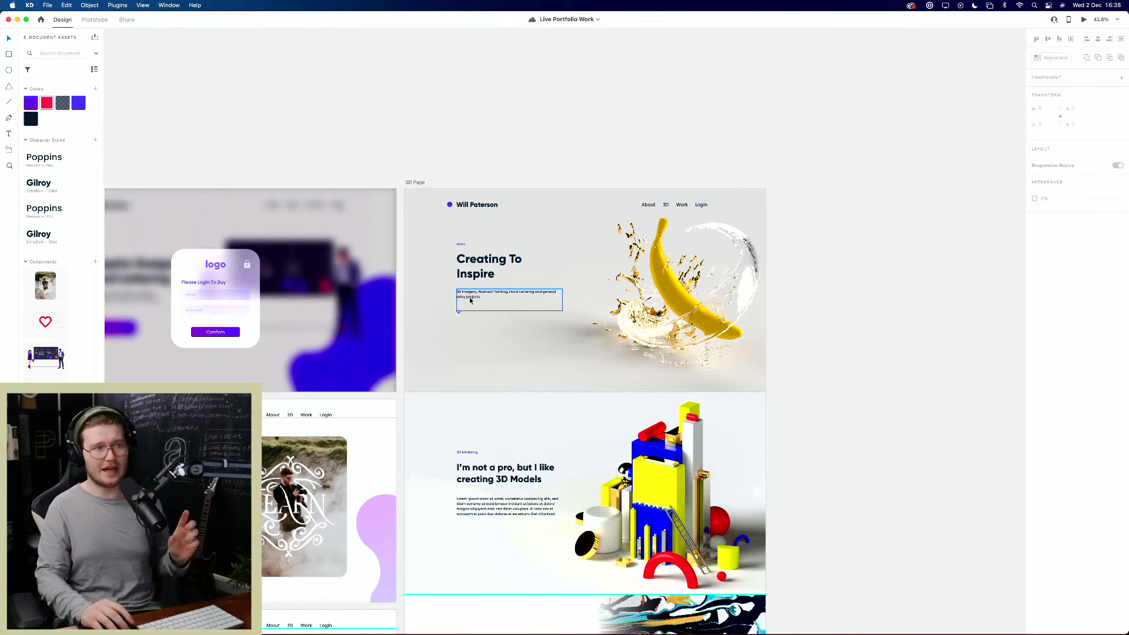
Step: Try shifting the "Creating To Inspire" heading slightly down and undo the move
left_click(507, 297)
scroll(509, 302, "up", 3)
scroll(509, 302, "up", 3)
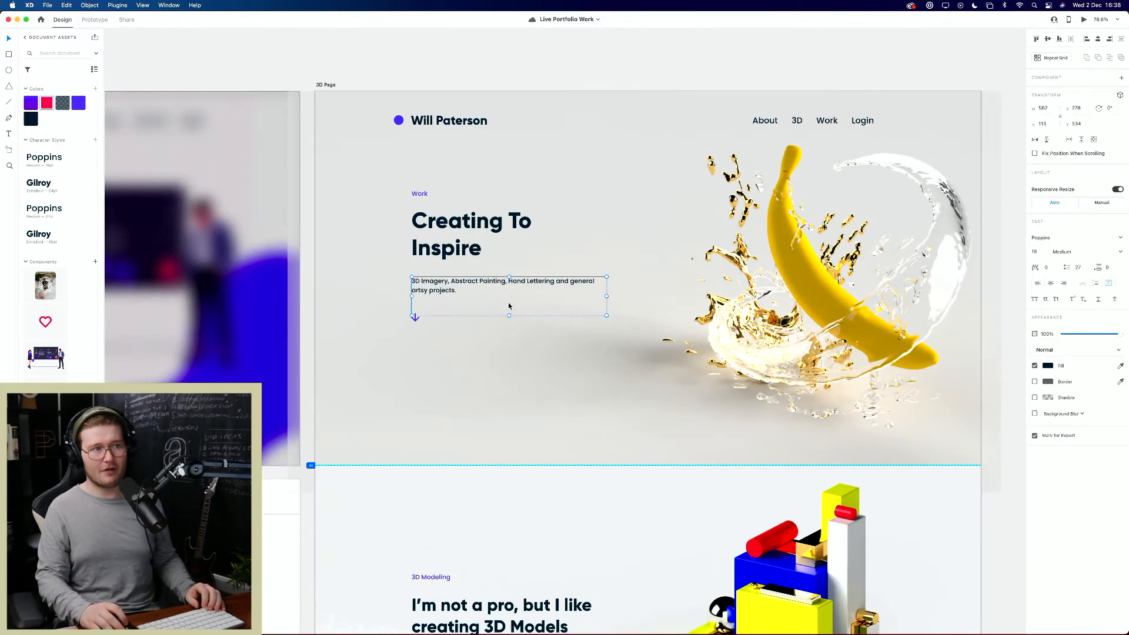
left_click_drag(456, 221, 456, 224)
left_click(542, 197)
key("super+z")
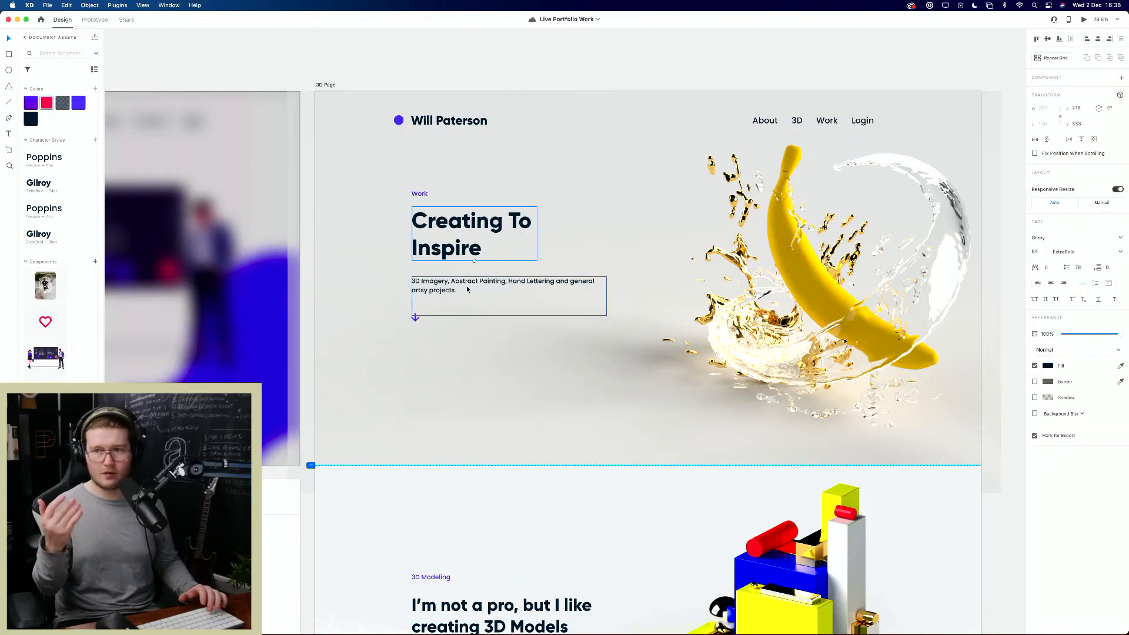
Step: Try moving the "Work" label slightly up, away from the hero heading, and undo the move
scroll(491, 318, "left", 2)
left_click(475, 312)
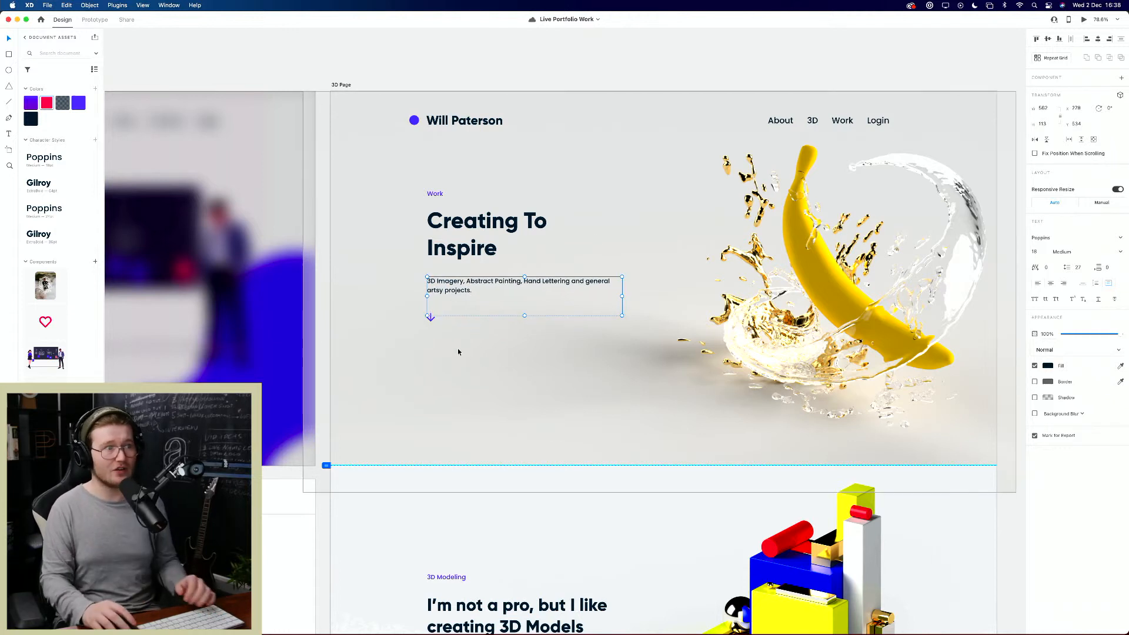
left_click(435, 191)
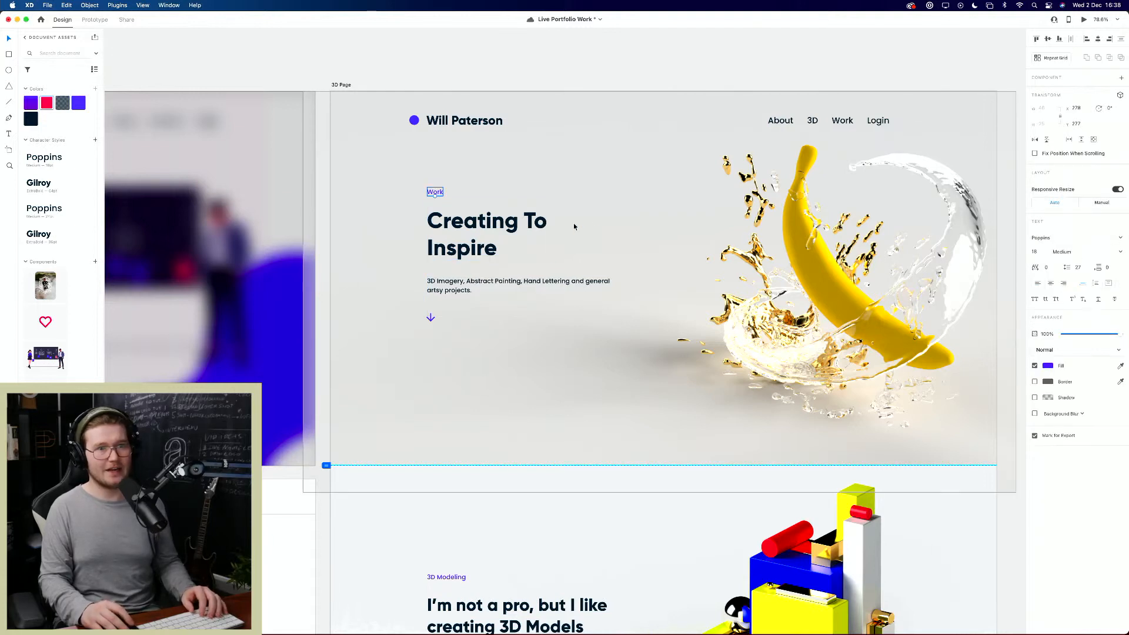
key("super+z")
Step: Set the font size of the "Work" label above the hero heading to 14
left_click(1035, 252)
type("14")
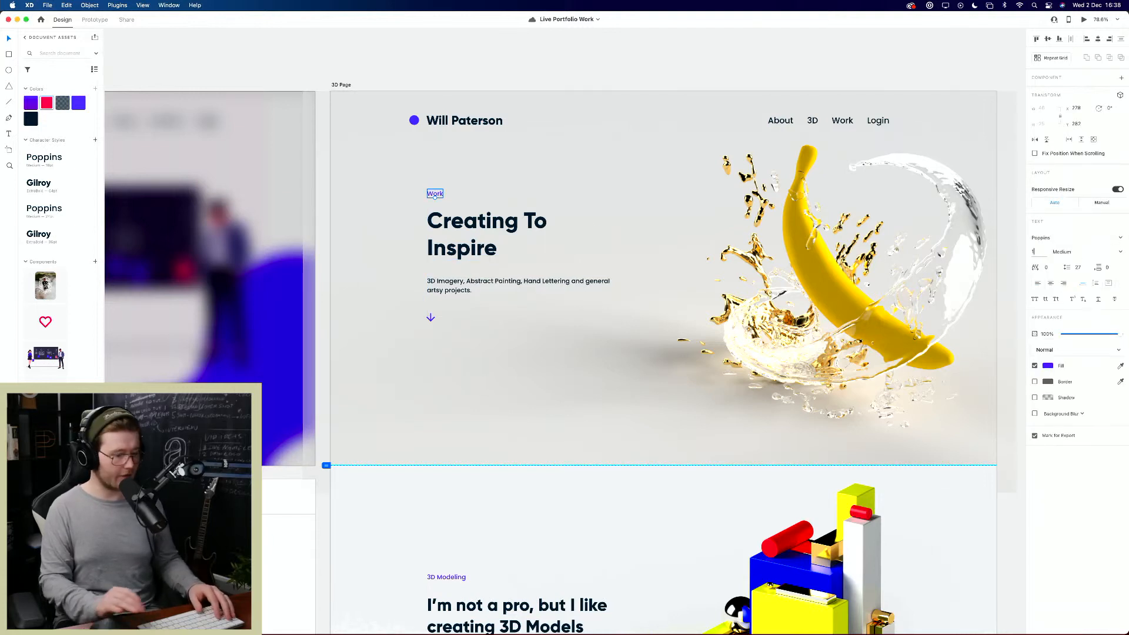
key("Return")
left_click(544, 455)
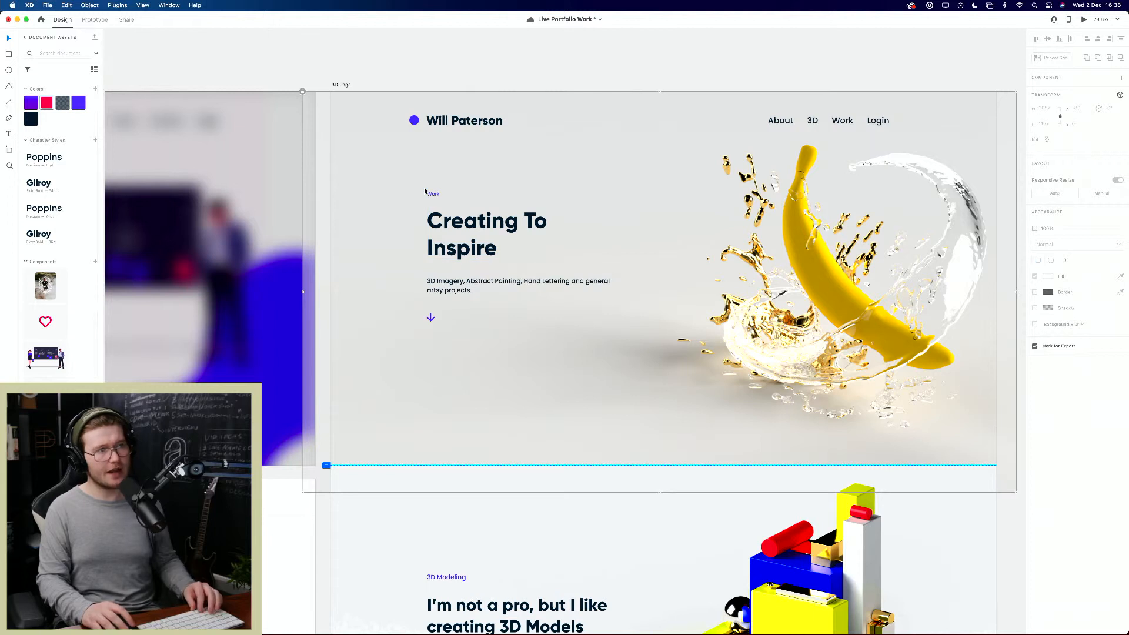
Step: Nudge the "Work" label down a few pixels towards the hero heading
left_click(428, 194)
key("Down")
key("Down")
key("Down")
key("Down")
key("Down")
key("Down")
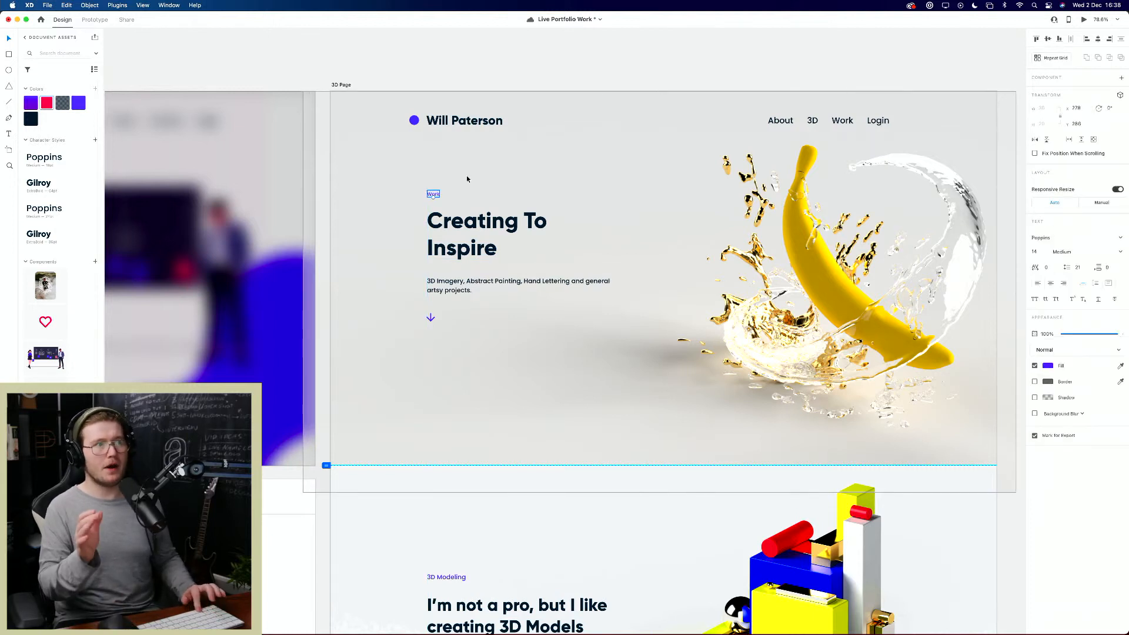
Step: Undo the nudge and the font-size change of the "Work" label and deselect it
key("super+z")
key("super+z")
key("Escape")
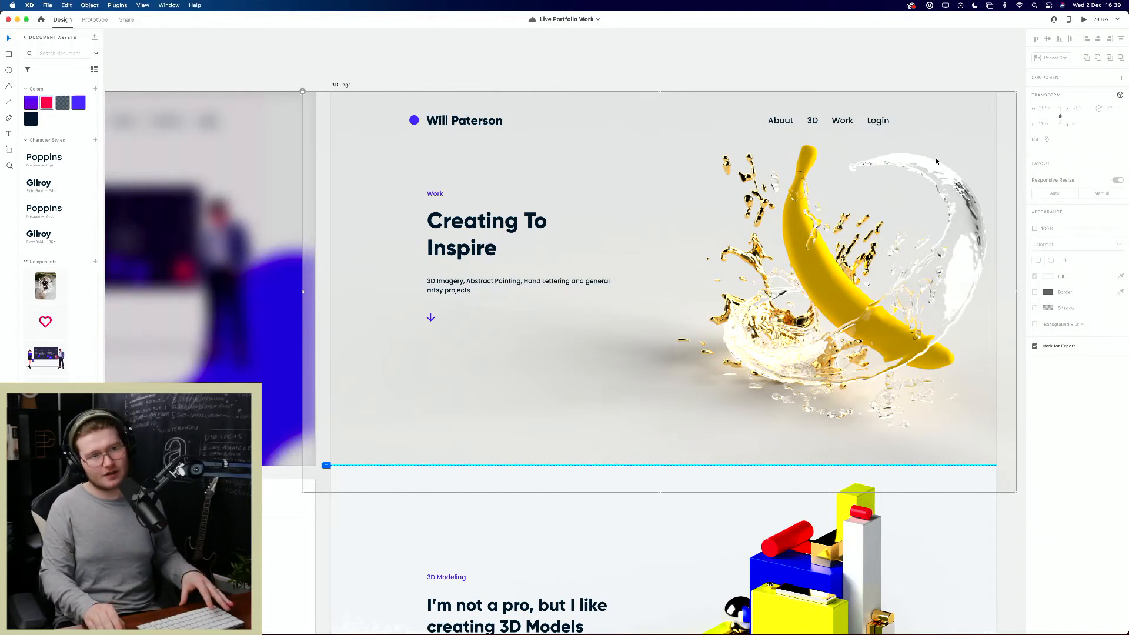
Step: Enlarge the hero's banana background image proportionally to about 2250 by 1267, extending it past the artboard's left edge
left_click(840, 329)
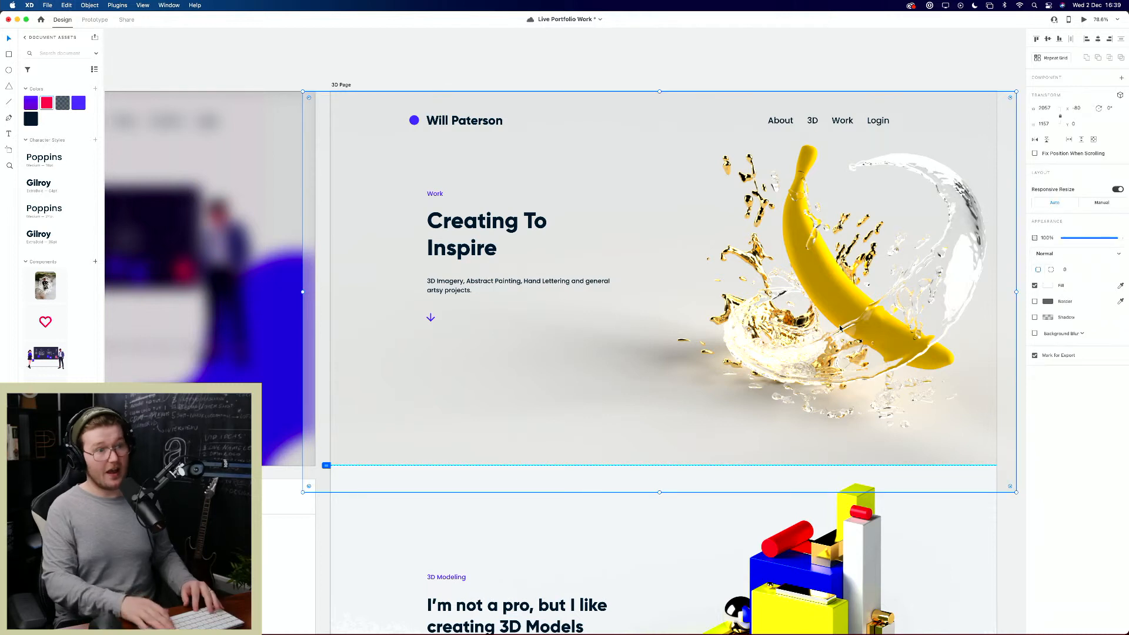
left_click_drag(298, 291, 235, 291)
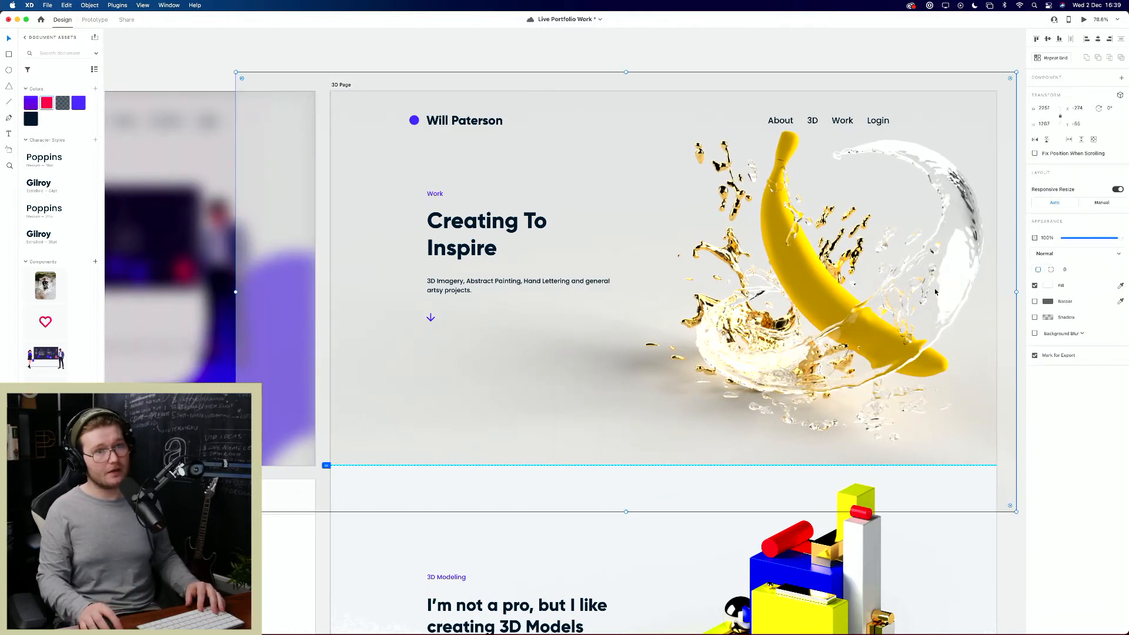
Step: Shrink the hero's banana image until its right edge meets the artboard's right edge, and lock the image
left_click_drag(1021, 297, 997, 294)
key("super+l")
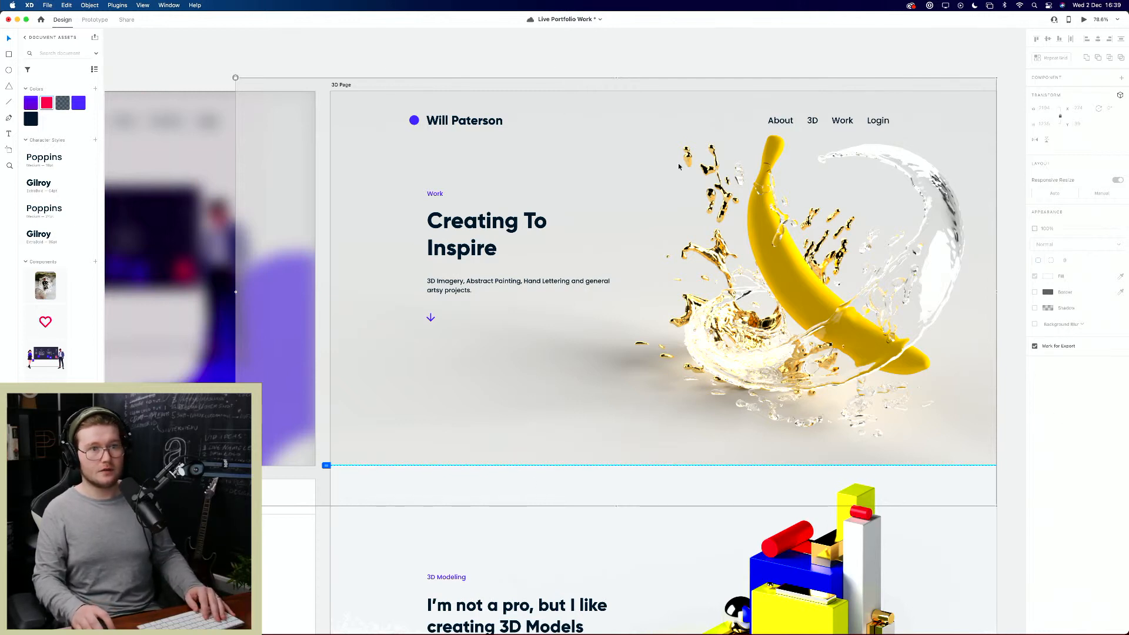
Step: Show the 3D Page artboard's 12-column layout grid and save the document
left_click(343, 85)
left_click(1035, 294)
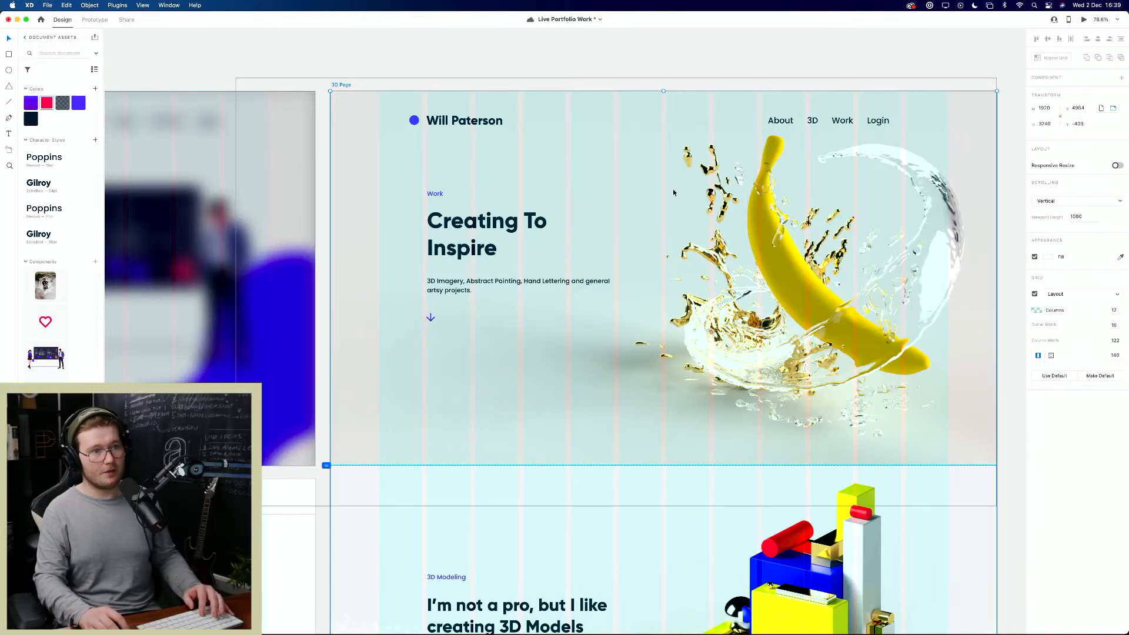
key("super+s")
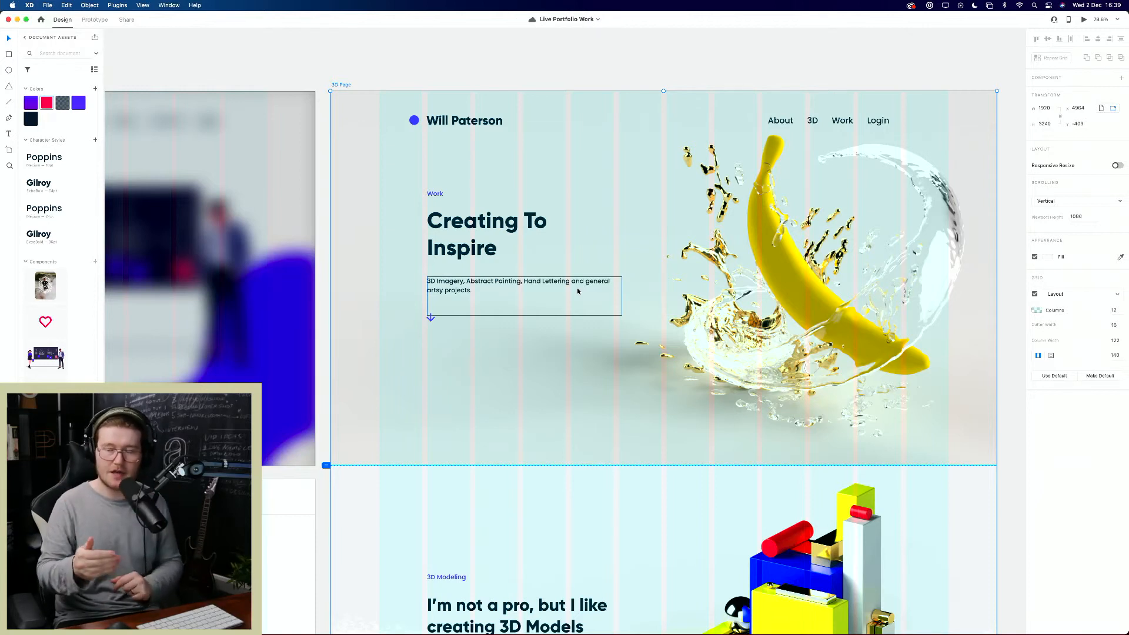
Step: Check the hero text and the sections below it against the layout grid
left_click(941, 332)
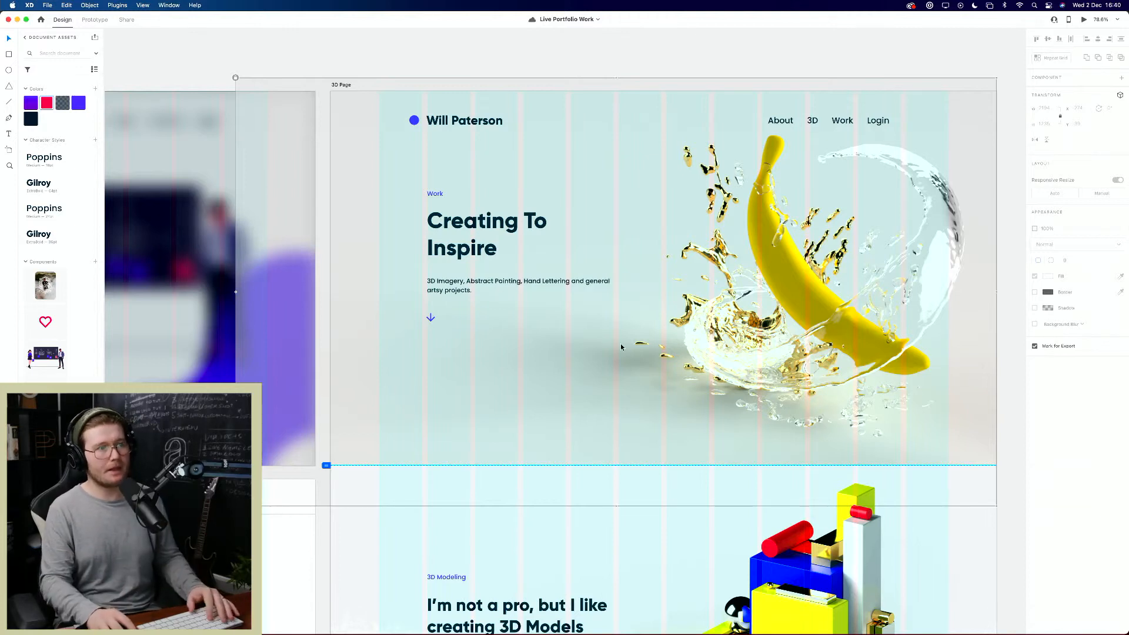
left_click(490, 286)
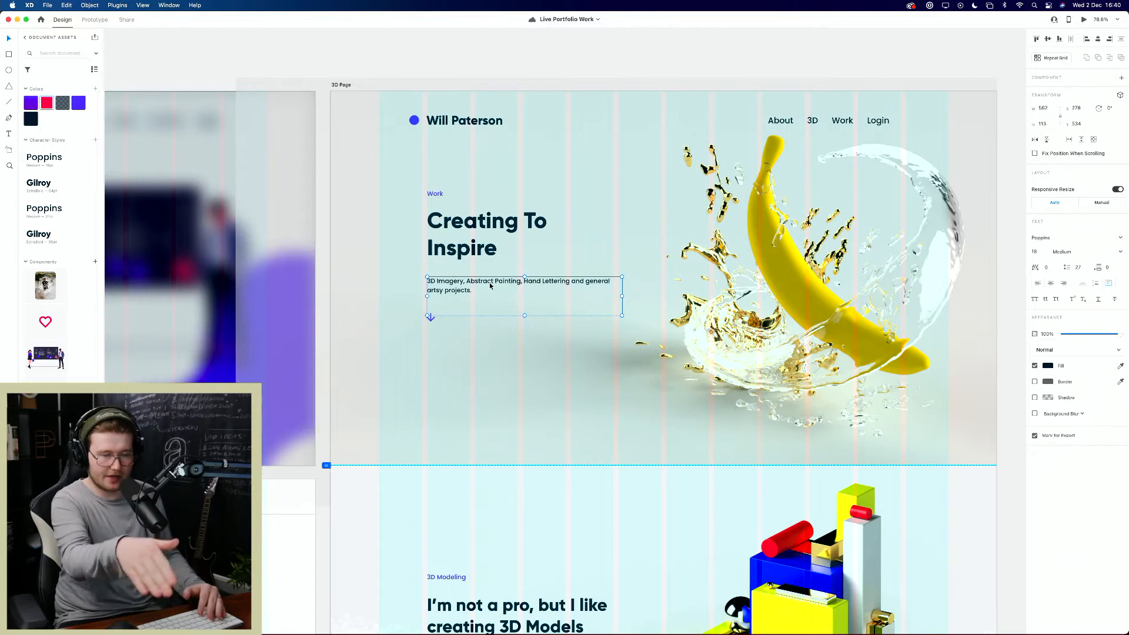
left_click(529, 364)
scroll(762, 351, "down", 8)
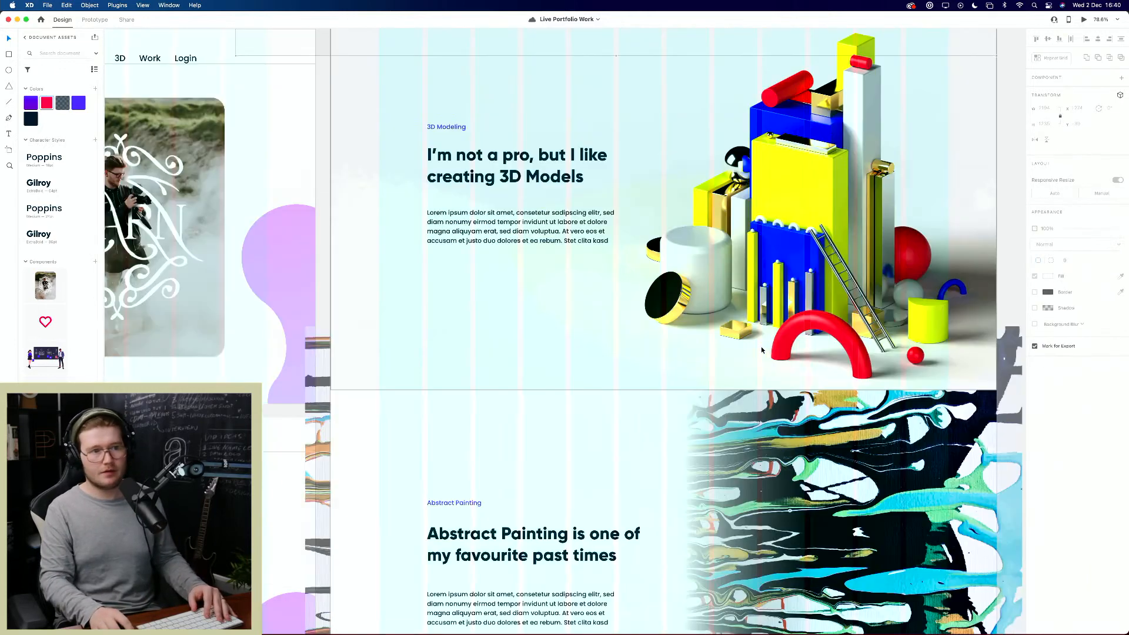
scroll(761, 350, "up", 10)
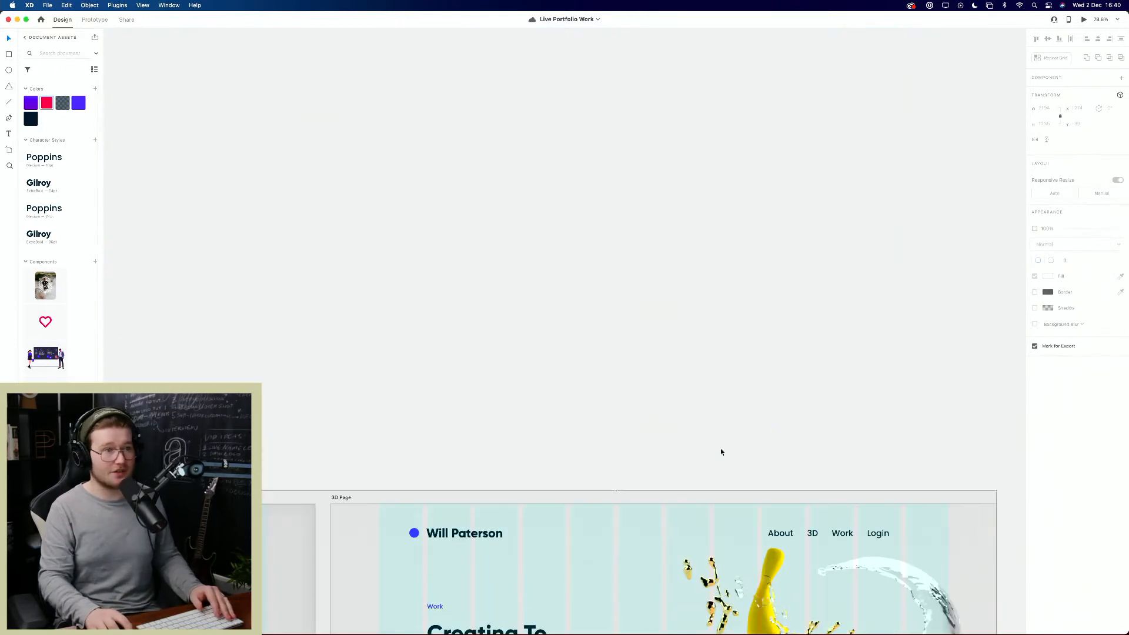
scroll(721, 448, "down", 3)
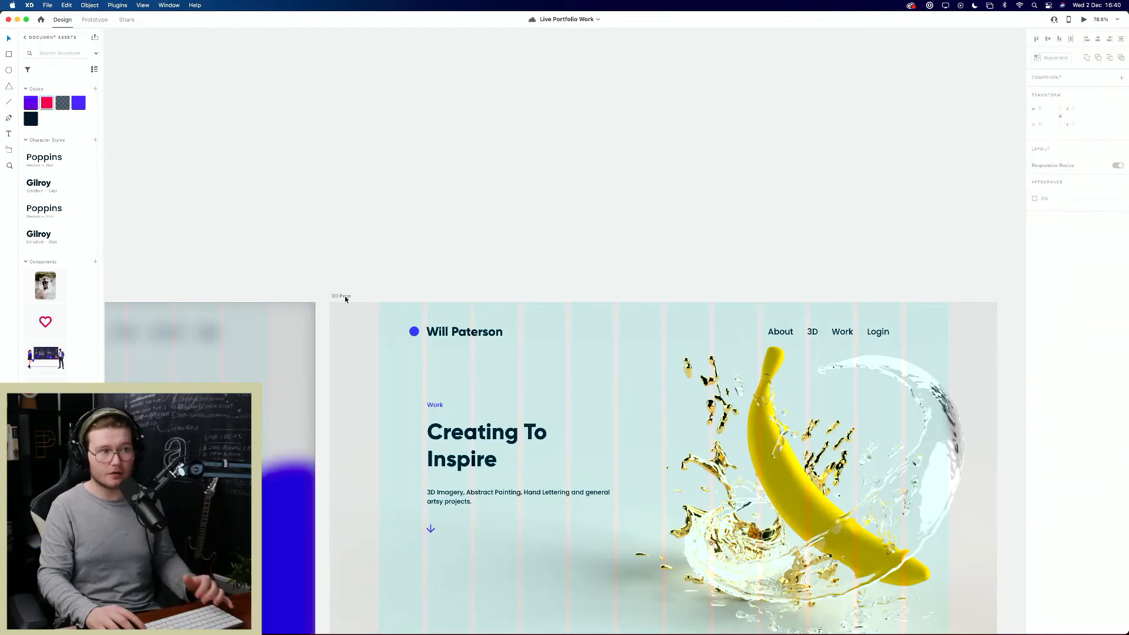
Step: Hide the 3D Page artboard's layout grid and view the hero section without it
left_click(341, 296)
left_click(1035, 294)
scroll(734, 366, "down", 5)
scroll(734, 366, "right", 4)
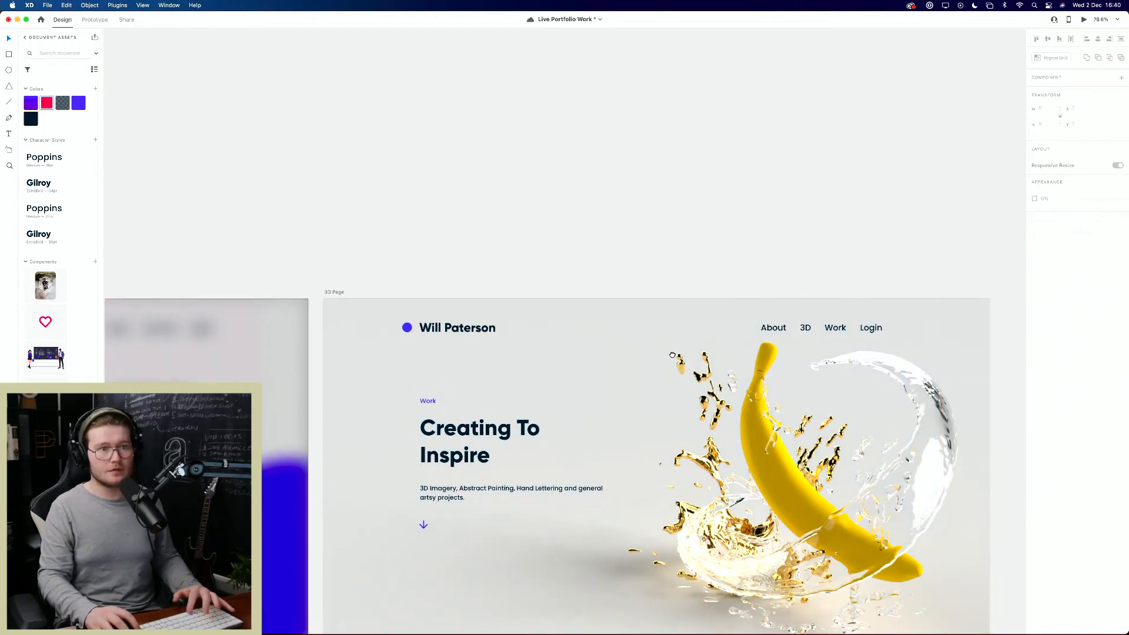
left_click(734, 365)
key("Escape")
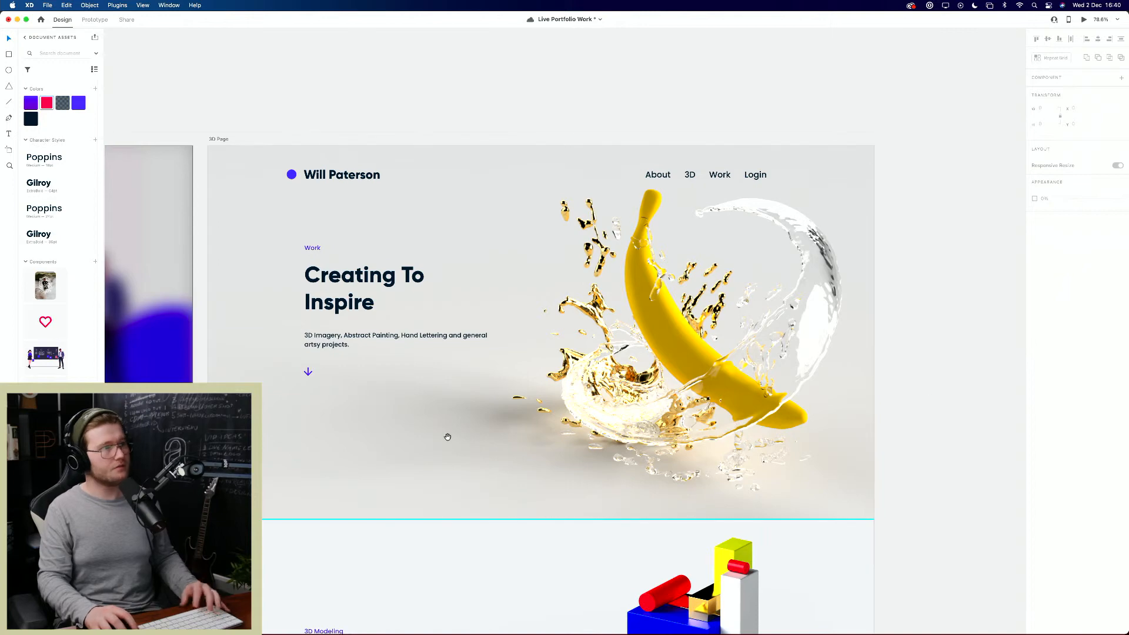
left_click_drag(448, 437, 460, 368)
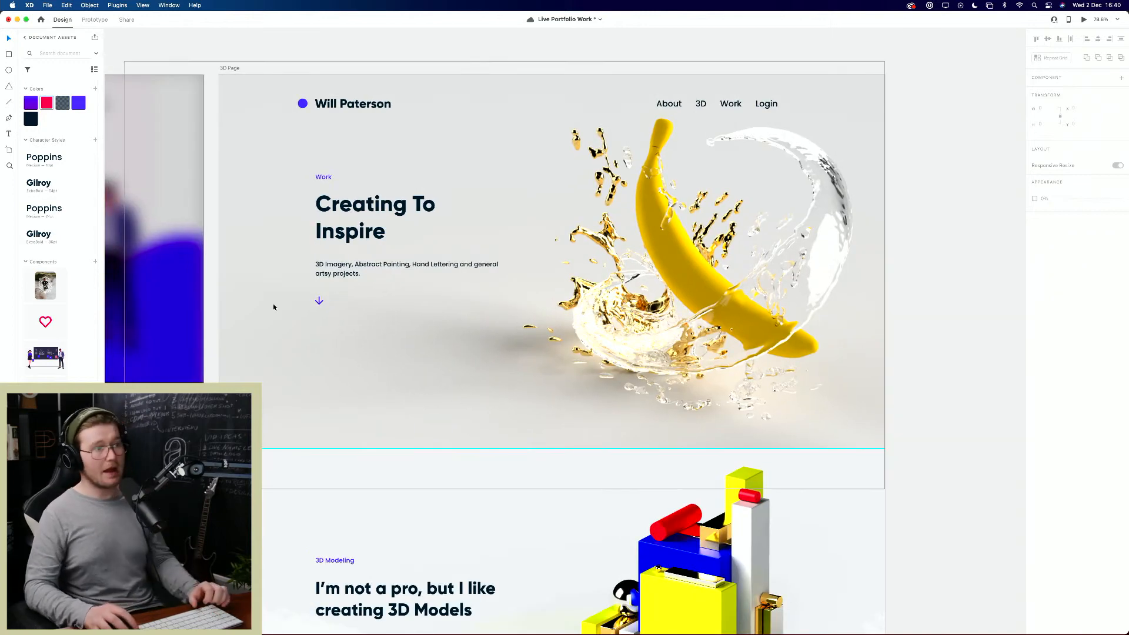
Step: Try stretching the down arrow below the hero paragraph in several directions, undoing each resize
left_click(318, 301)
left_click_drag(318, 307, 320, 420)
left_click(354, 411)
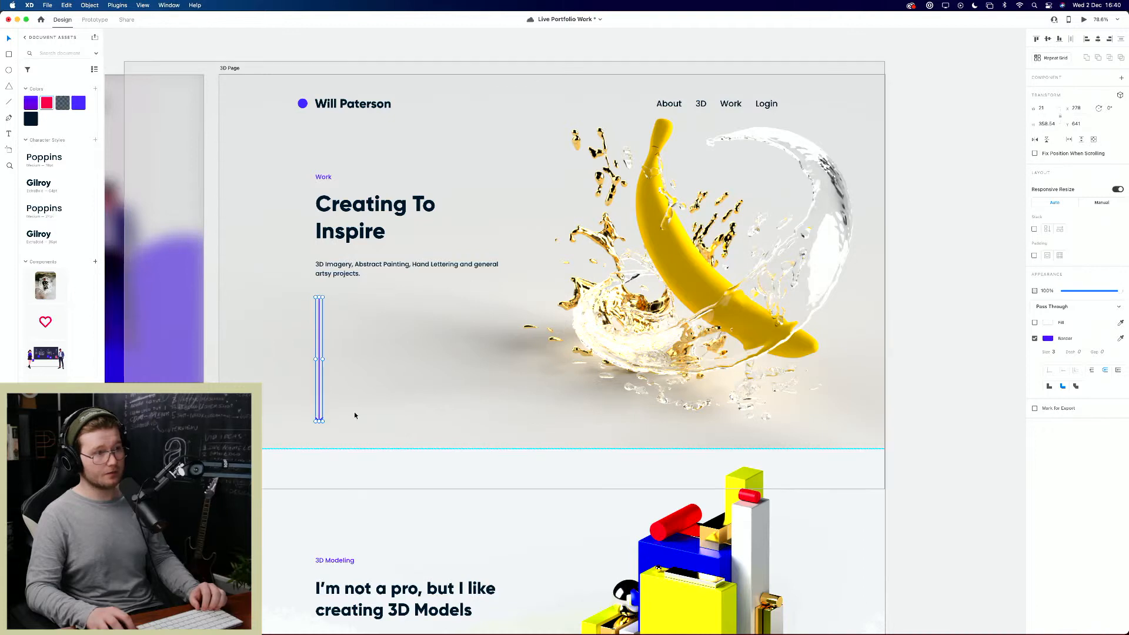
key("super+z")
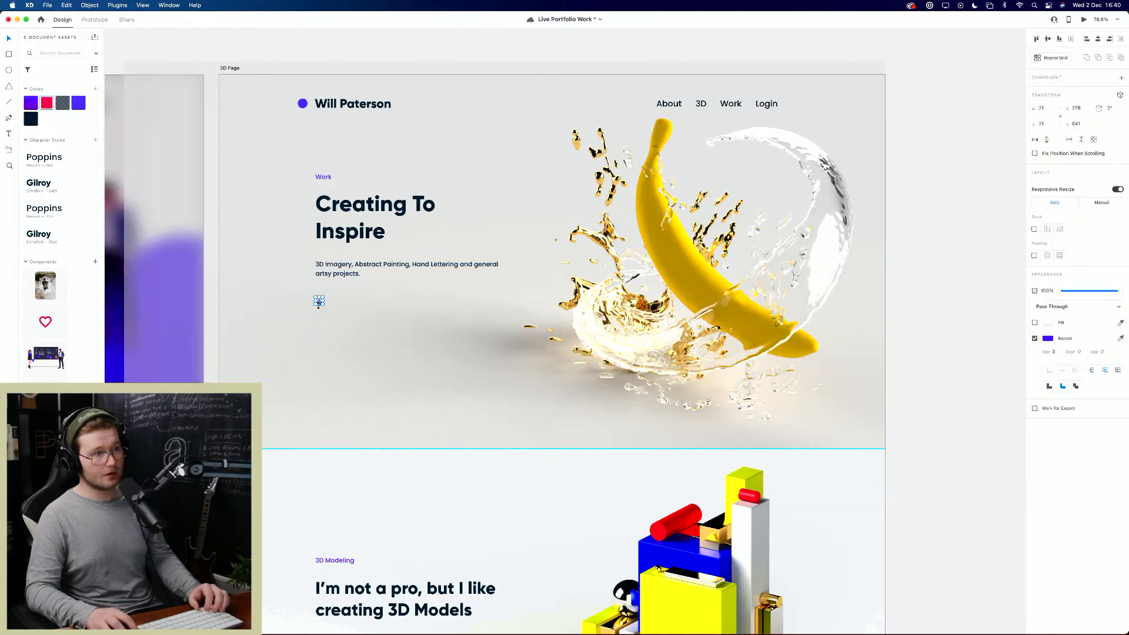
left_click_drag(318, 306, 318, 359)
left_click(414, 362)
key("super+z")
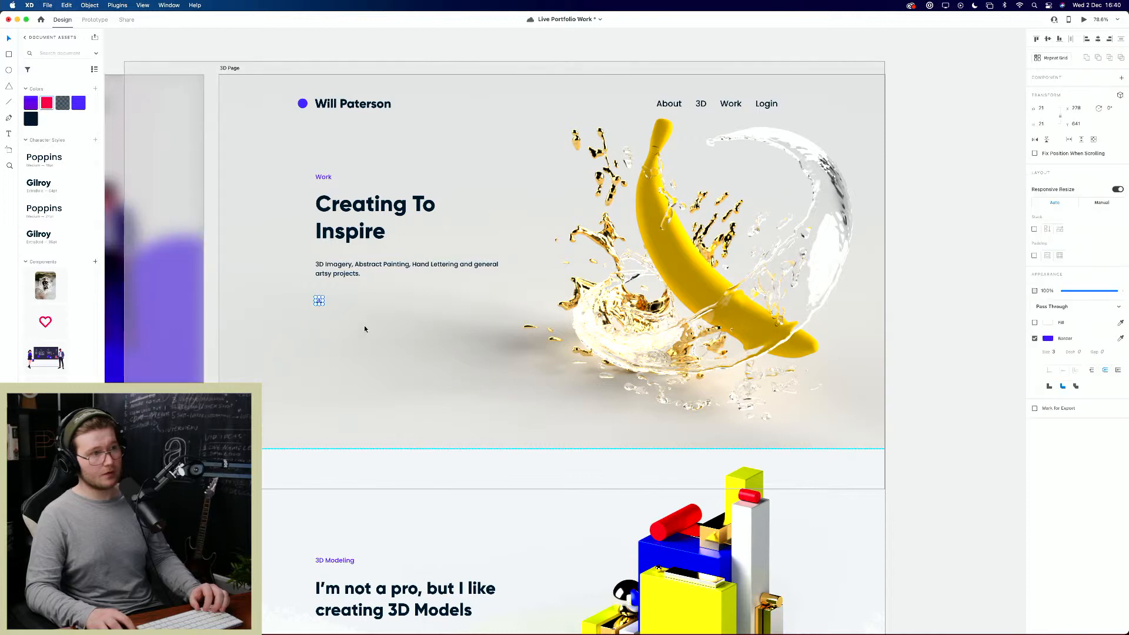
left_click_drag(324, 302, 468, 314)
key("super+z")
left_click(329, 313)
left_click(320, 302)
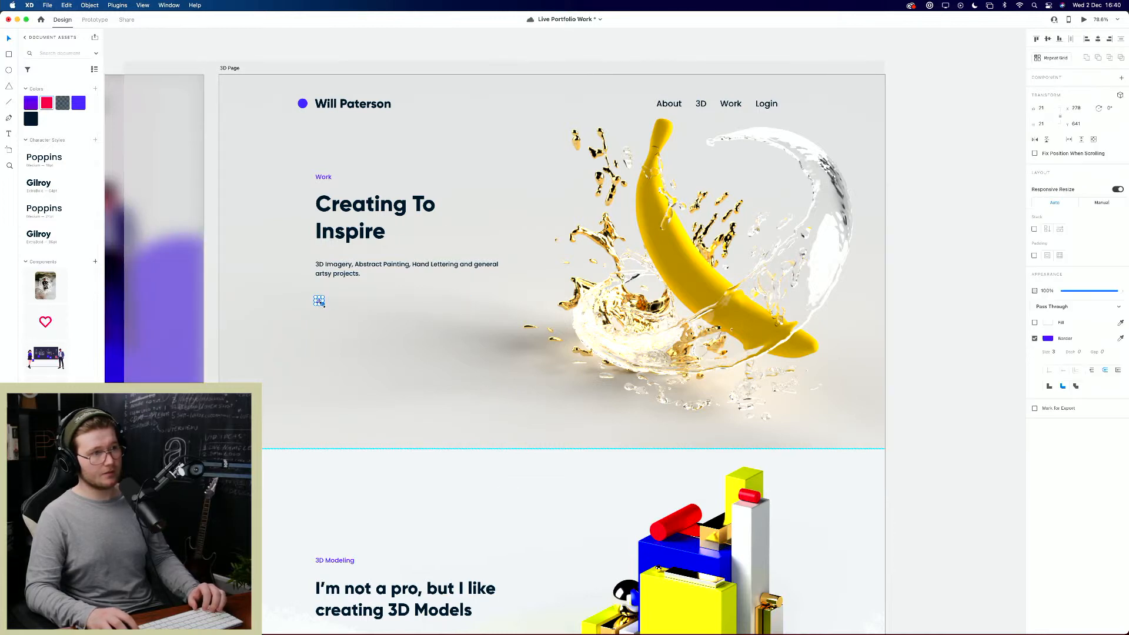
mouse_move(324, 305)
left_mouse_down()
mouse_move(339, 318)
mouse_move(330, 309)
left_mouse_up()
key("super+z")
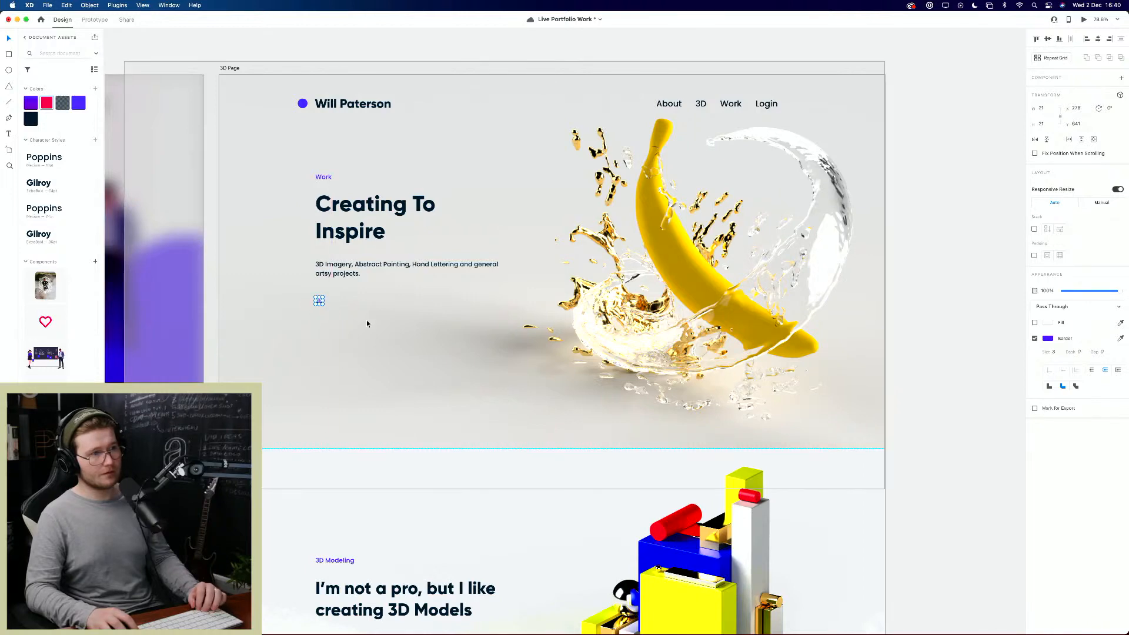
Step: Move the down arrow straight down to widen its gap from the hero paragraph, keeping its left alignment
left_click(386, 336)
scroll(388, 346, "down", 5)
scroll(388, 346, "up", 4)
scroll(388, 346, "up", 2)
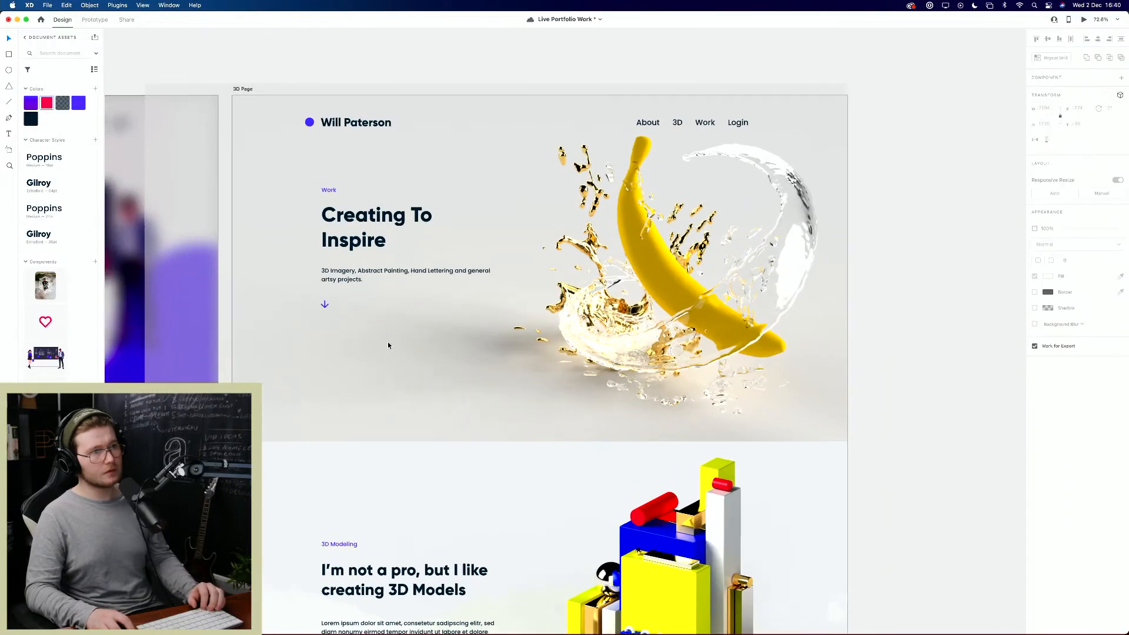
left_click_drag(323, 306, 337, 358)
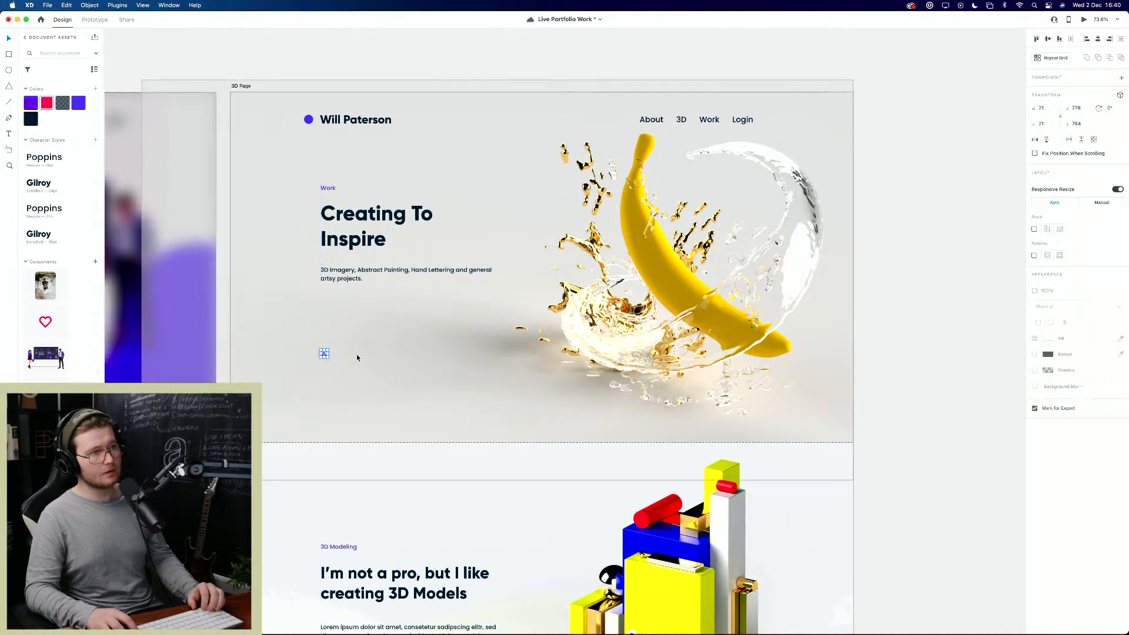
left_click(344, 355)
scroll(344, 355, "up", 5)
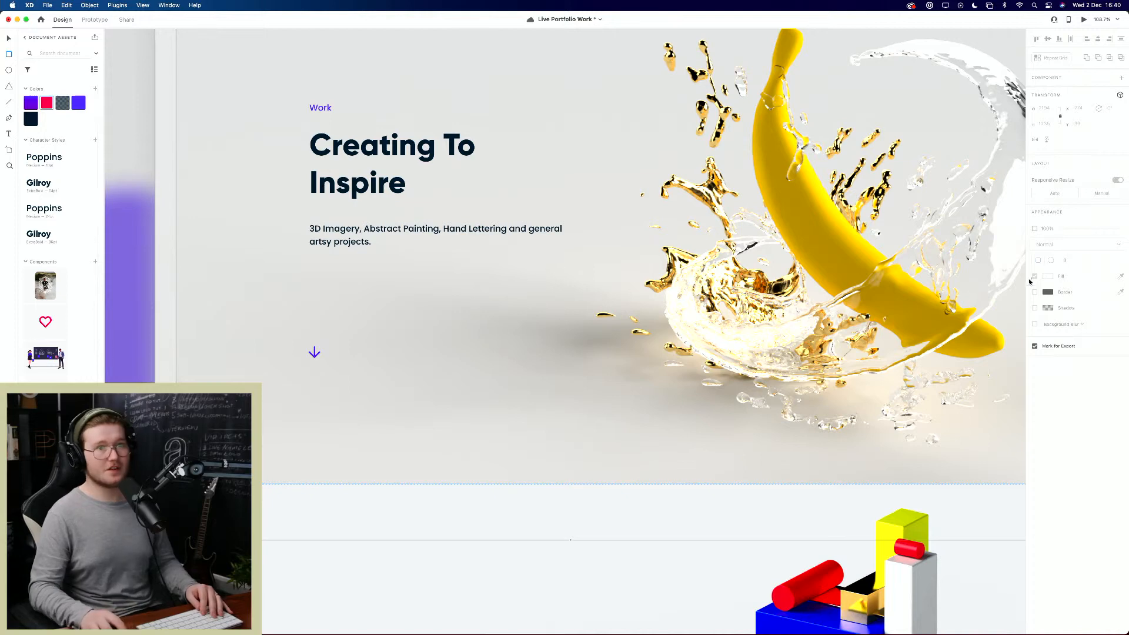
Step: Turn the 3D Page artboard's layout grid back on
scroll(447, 174, "up", 5)
left_click(9, 38)
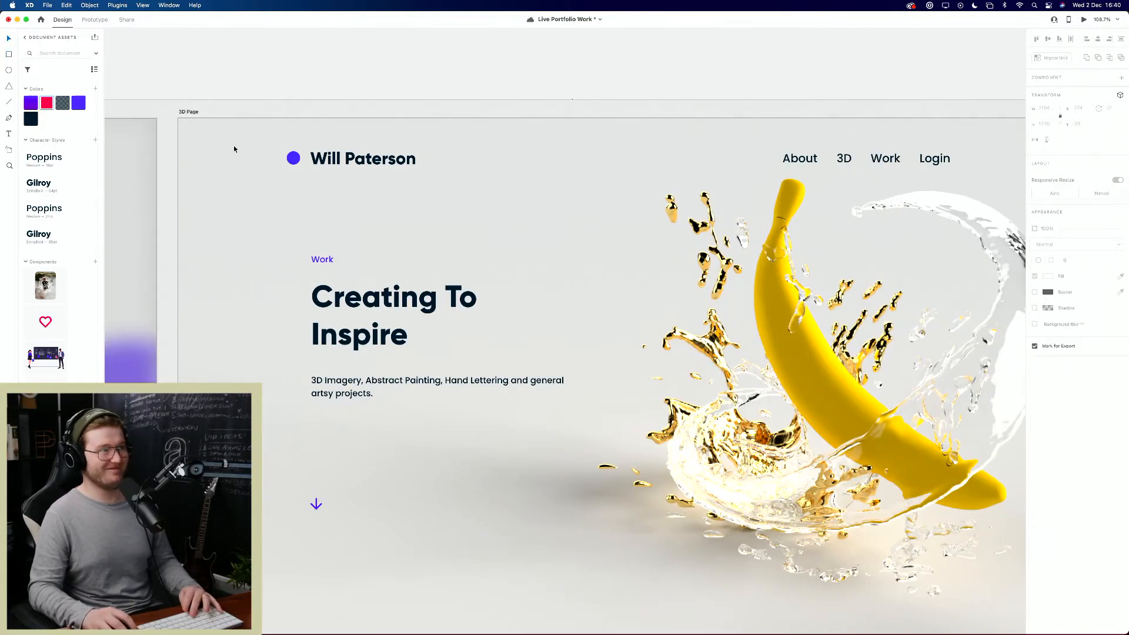
left_click_drag(431, 334, 408, 328)
left_click(165, 106)
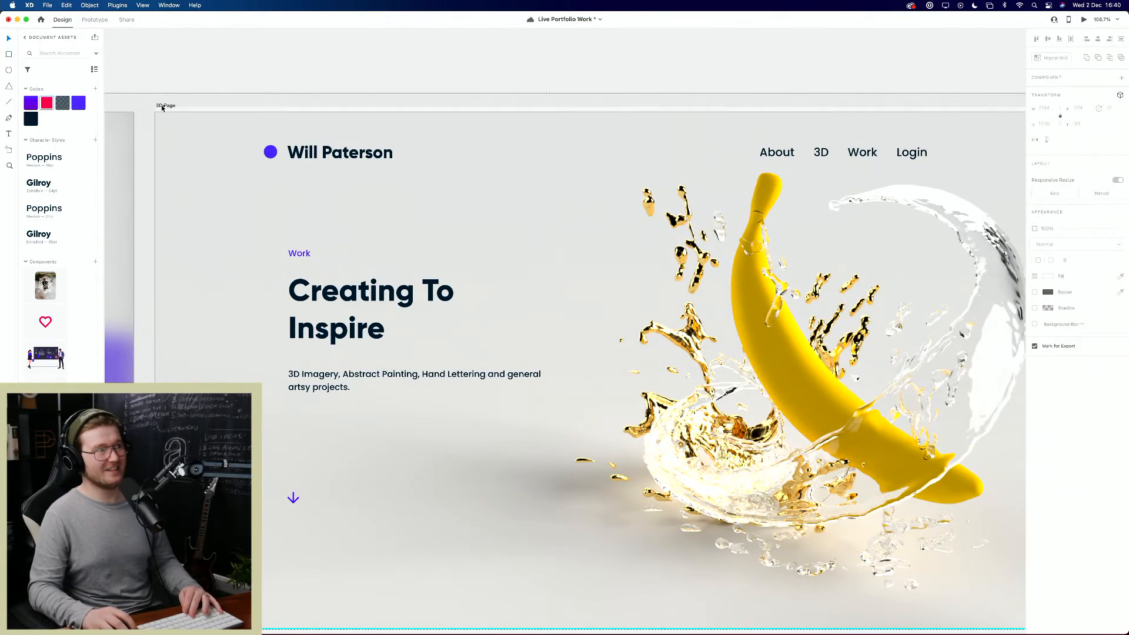
left_click(1035, 294)
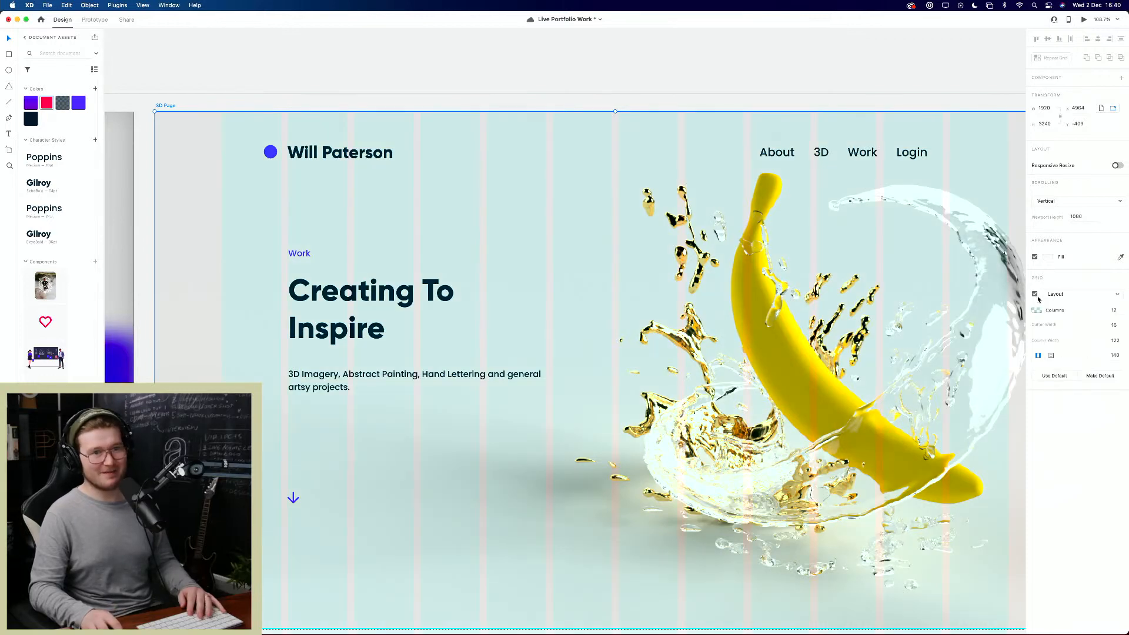
scroll(528, 351, "down", 3)
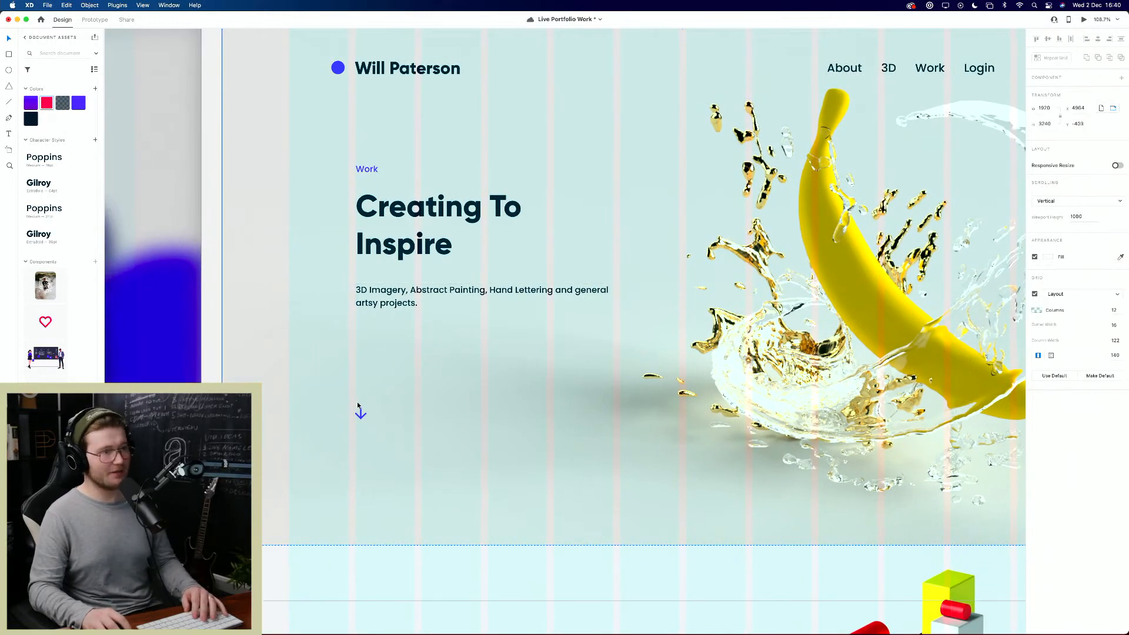
Step: Draw a white square about 63 by 63 aligned to the hero text and place it behind the down arrow, with the arrow centred
key("r")
mouse_move(356, 400)
left_mouse_down()
mouse_move(381, 448)
mouse_move(378, 421)
left_mouse_up()
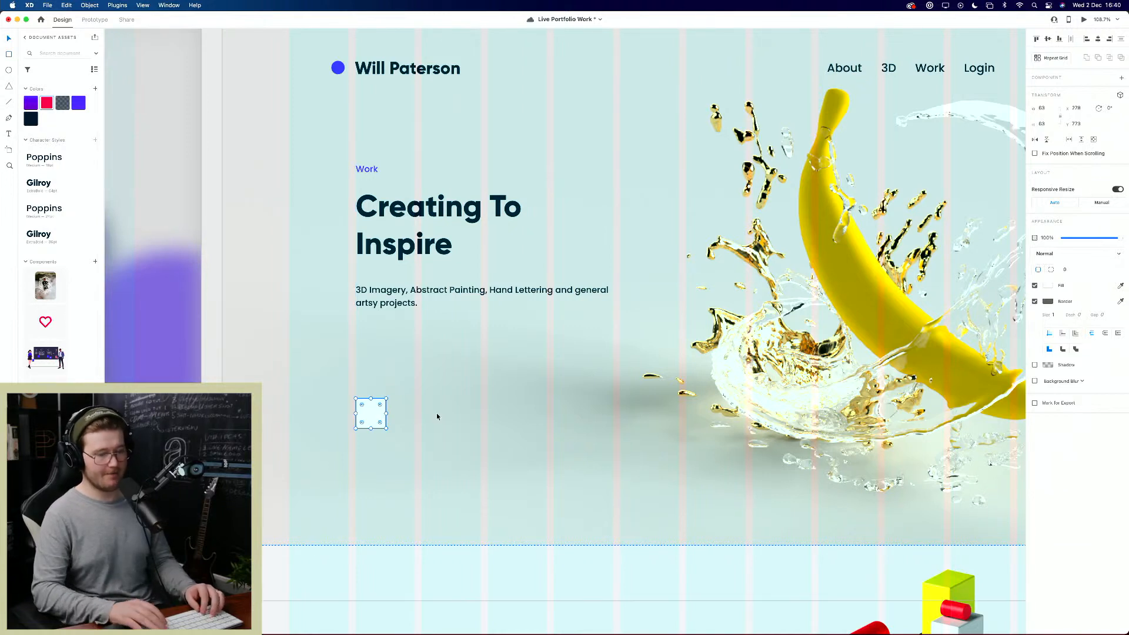
key("super+[")
left_click(411, 388)
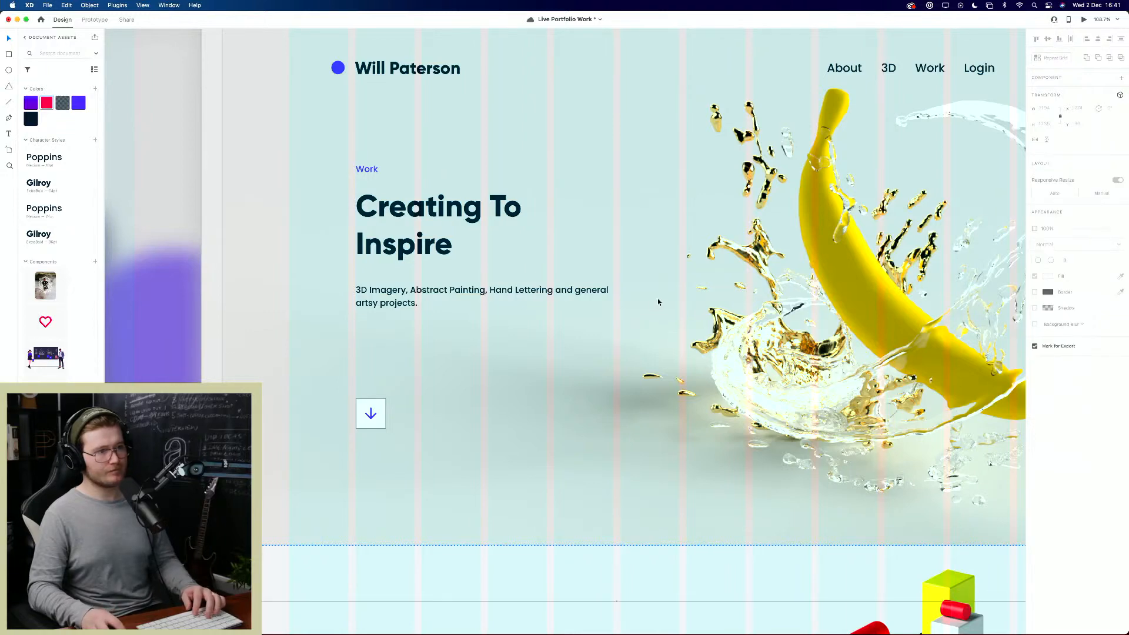
Step: Preview the prototype, follow the home page's View Work button to the My Work section, and close the preview
left_click(1035, 346)
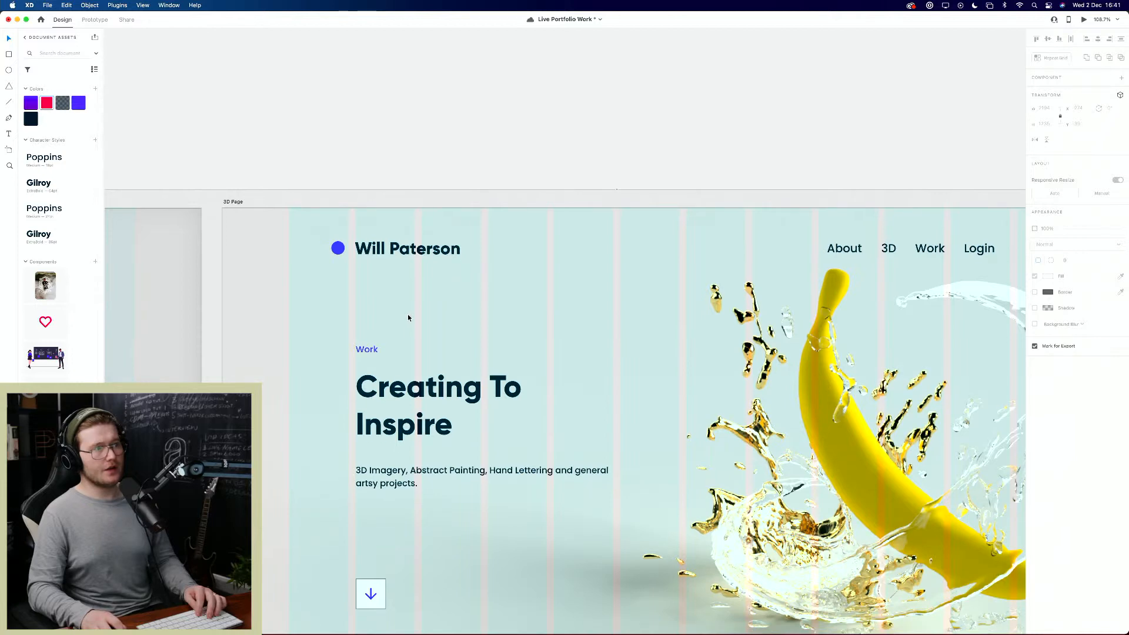
scroll(407, 314, "down", 3)
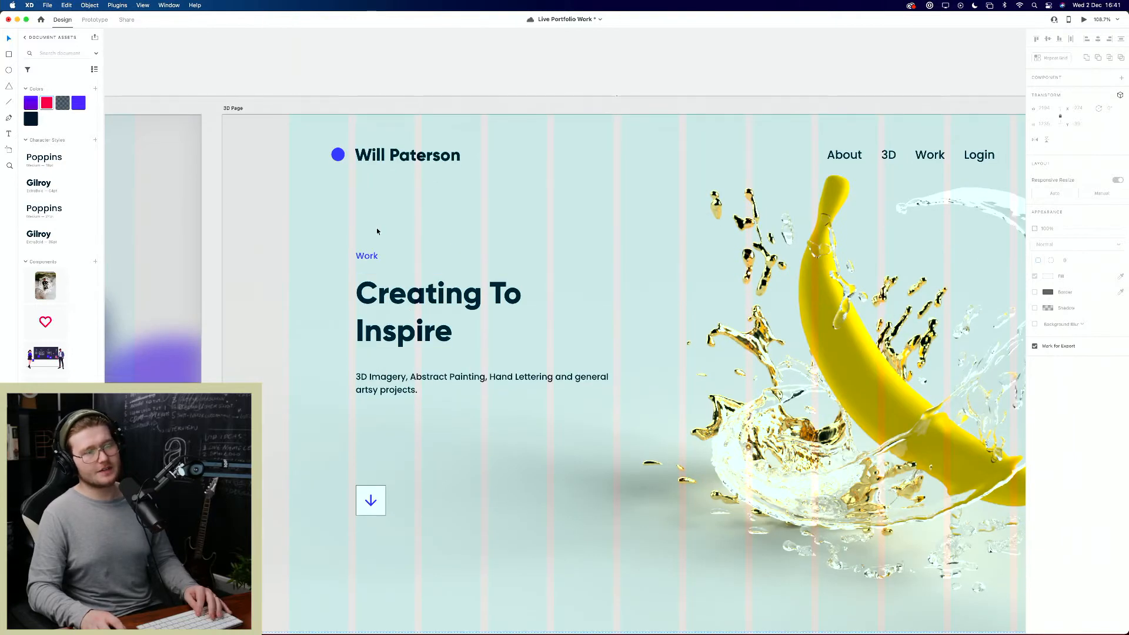
left_click(362, 66)
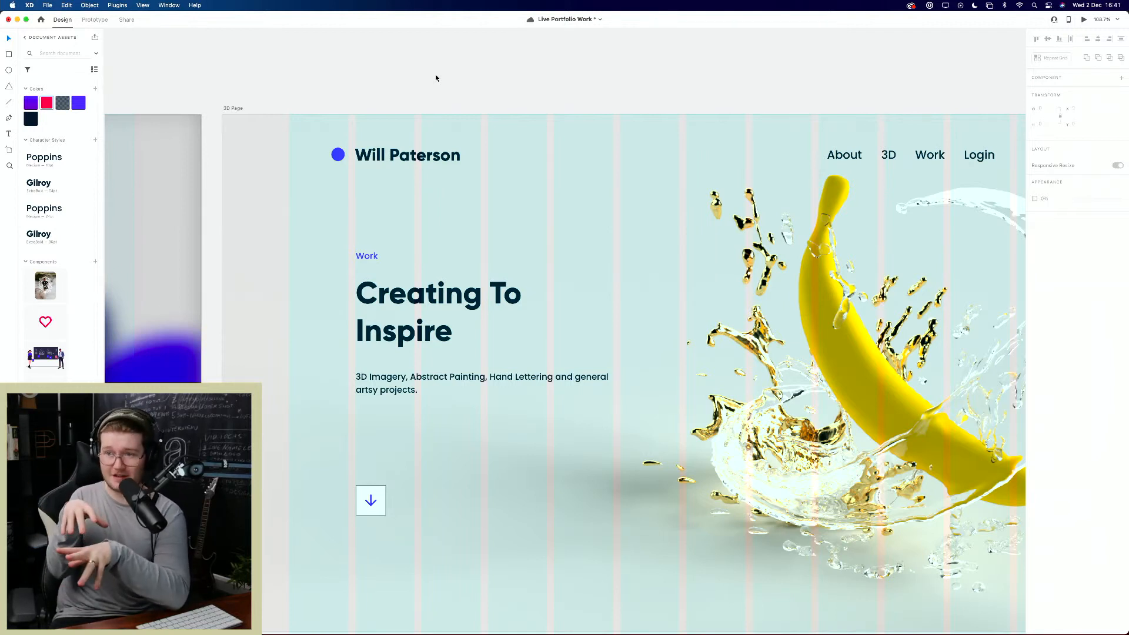
key("super+Return")
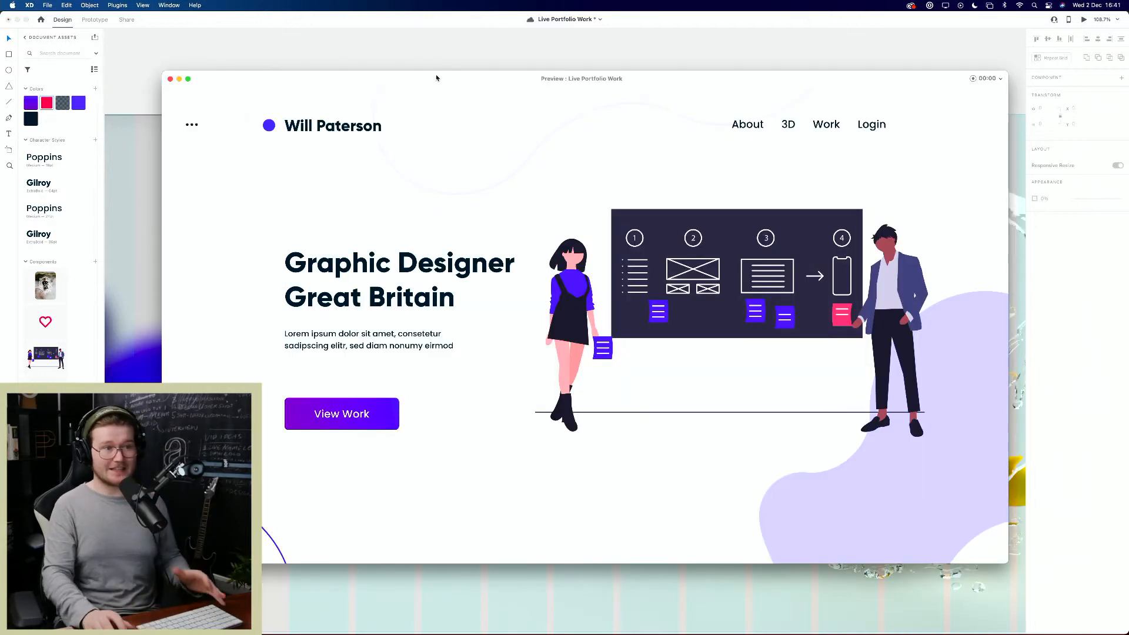
left_click(344, 412)
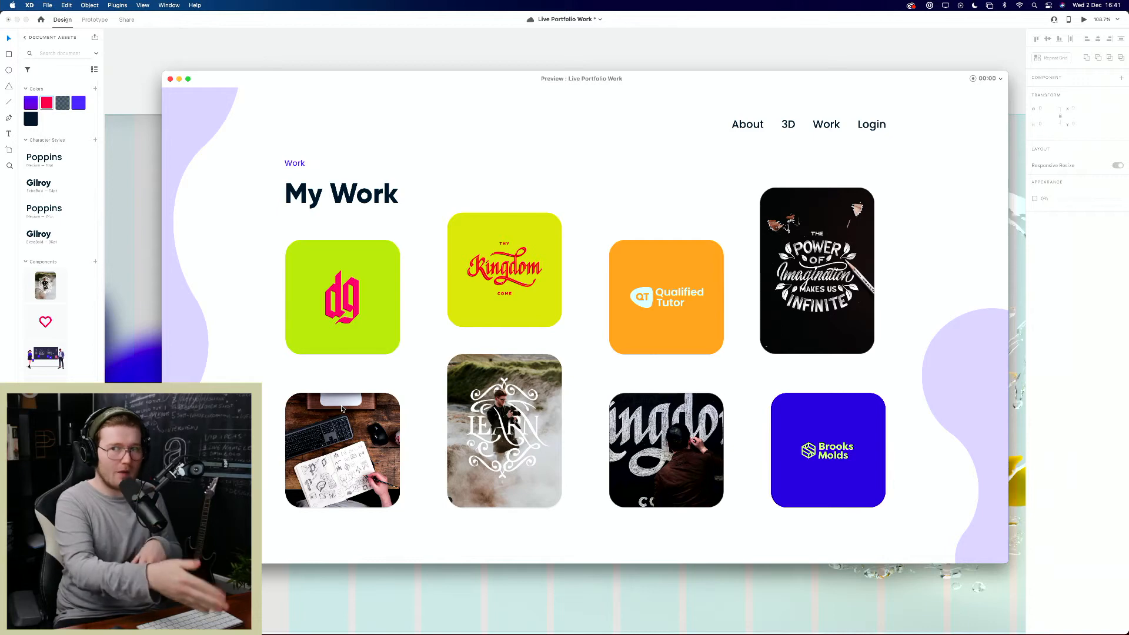
left_click(170, 79)
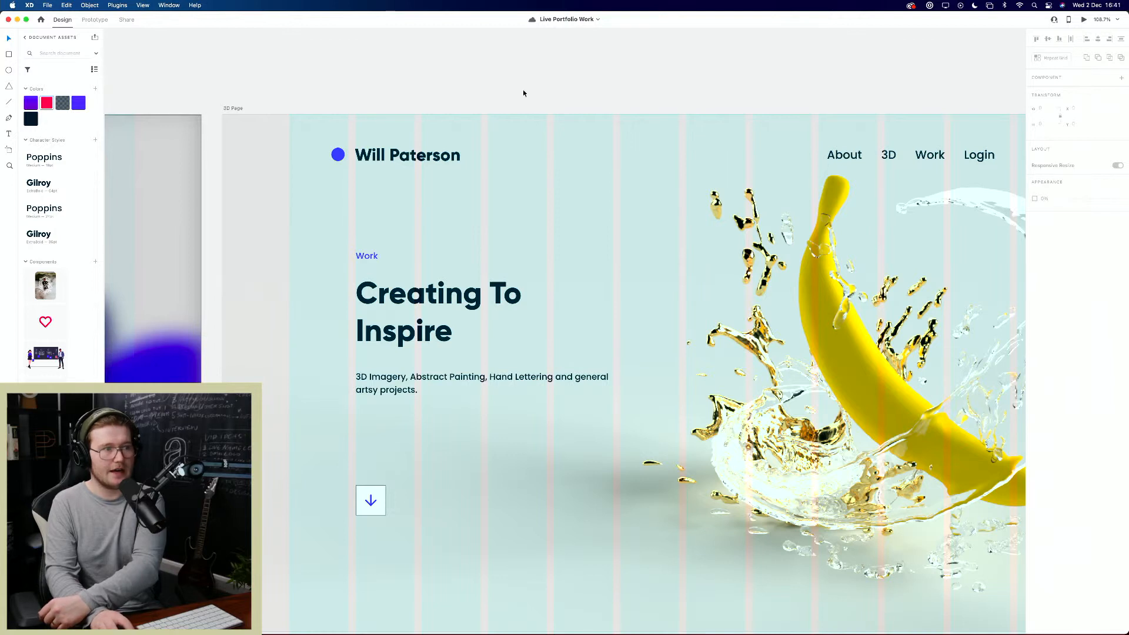
Step: Set the corner radius of the white square behind the down arrow to 5
left_click(382, 495)
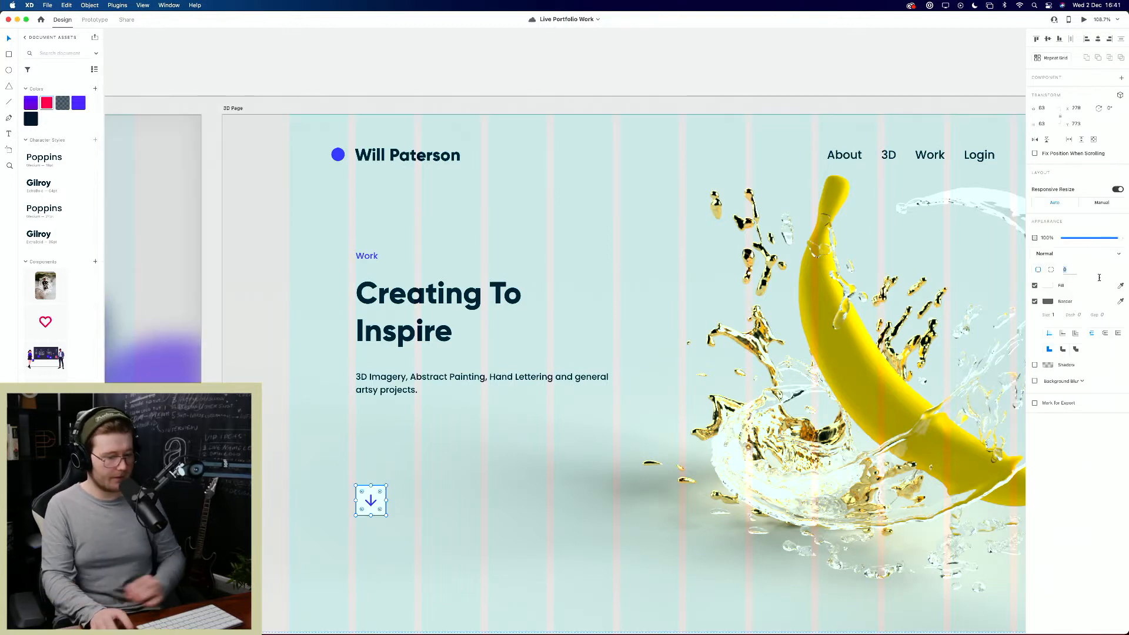
type("5")
key("Return")
left_click(527, 490)
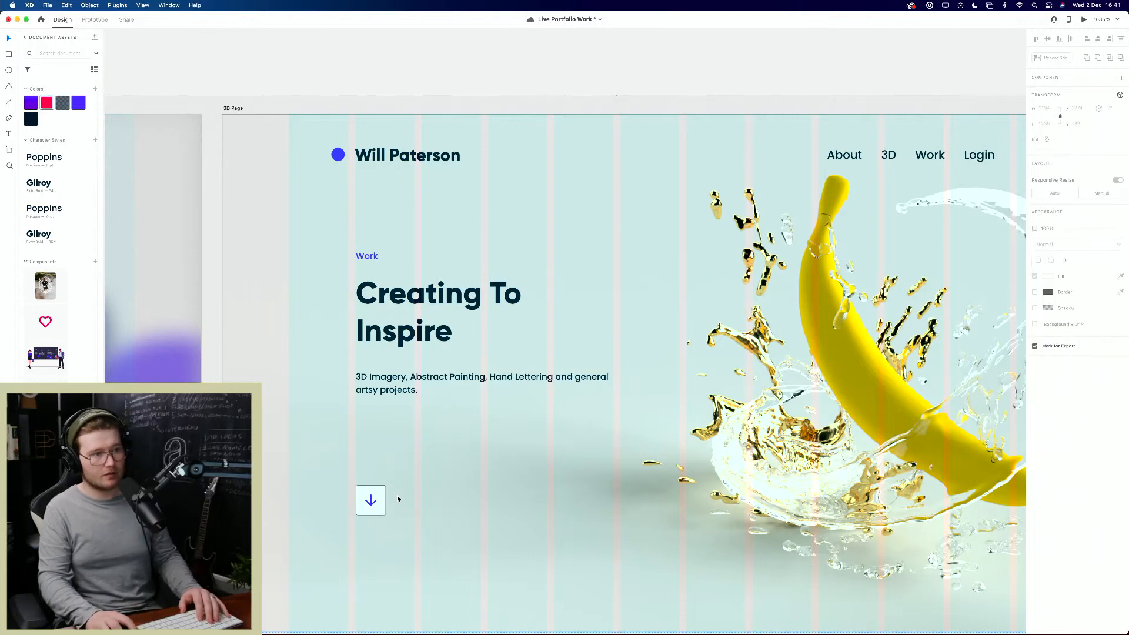
Step: Remove the border from the white square behind the down arrow and deselect it
left_click(379, 498)
left_click(1035, 302)
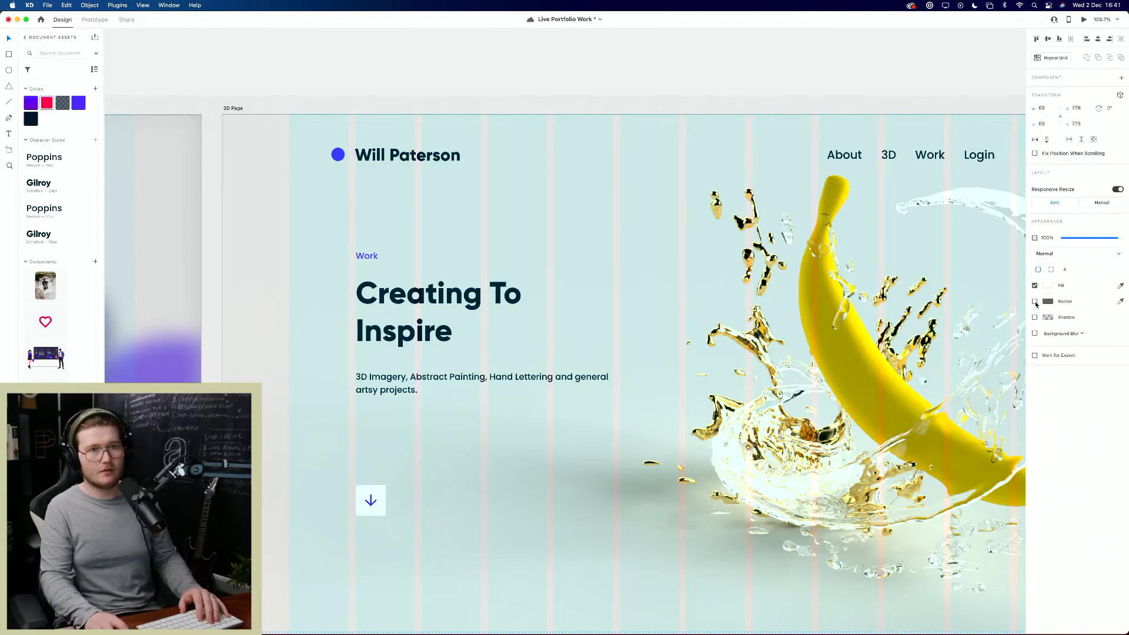
left_click(572, 558)
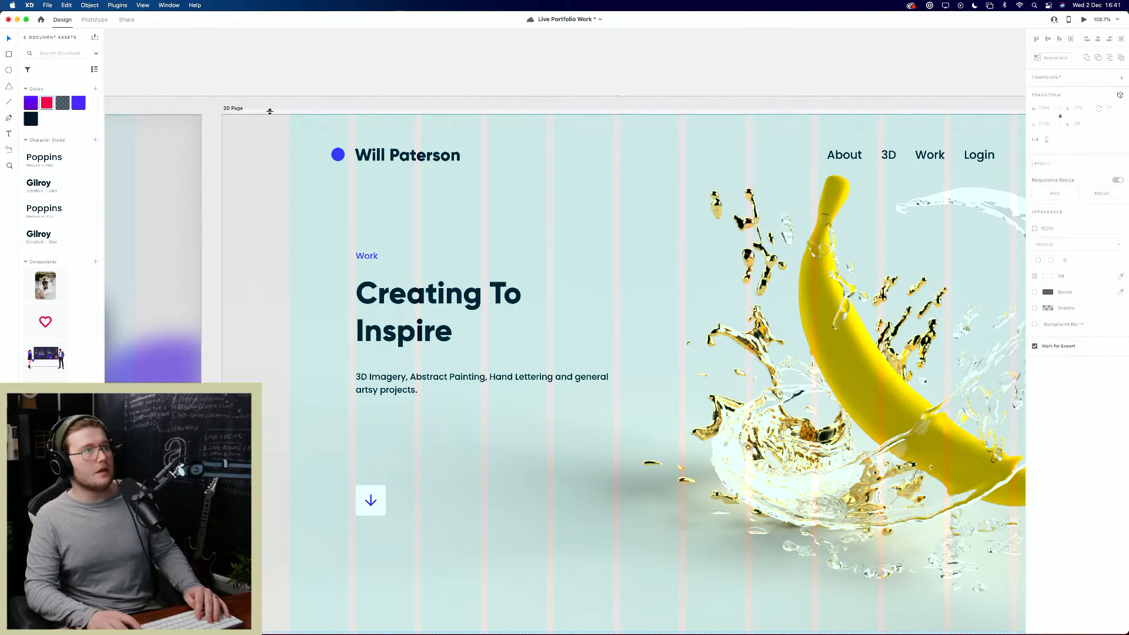
Step: Turn off the layout grid on the 3D Page artboard
left_click(233, 108)
left_click(1034, 294)
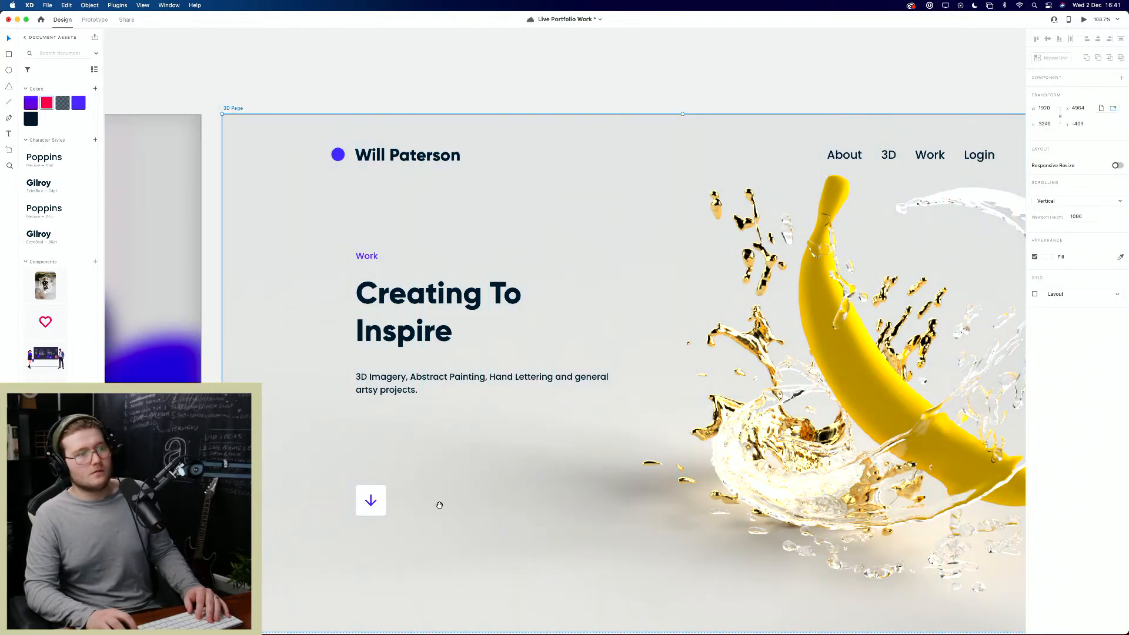
Step: Change the fill of the square behind the hero's down arrow to a semi-transparent light grey
scroll(418, 421, "down", 3)
left_click(361, 423)
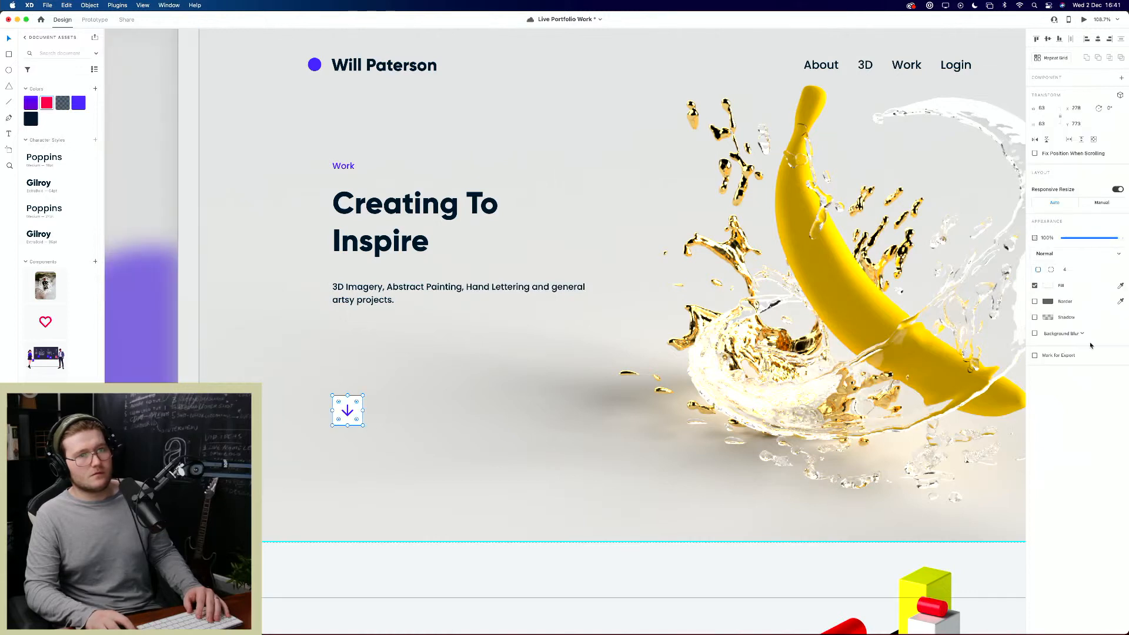
left_click(1044, 287)
left_click(988, 321)
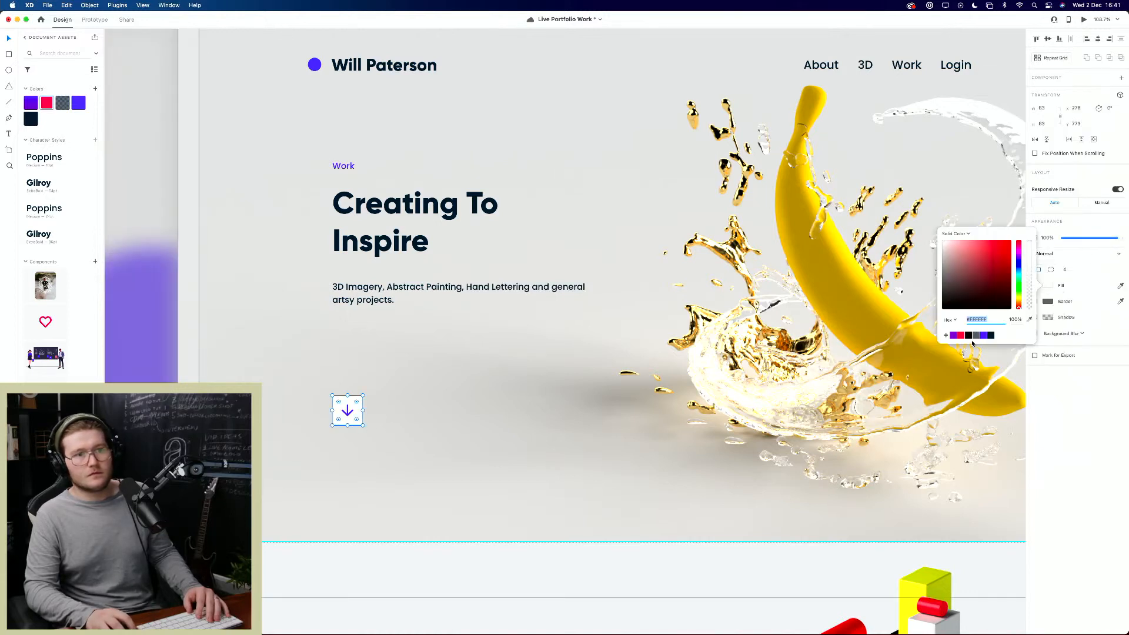
left_click(976, 337)
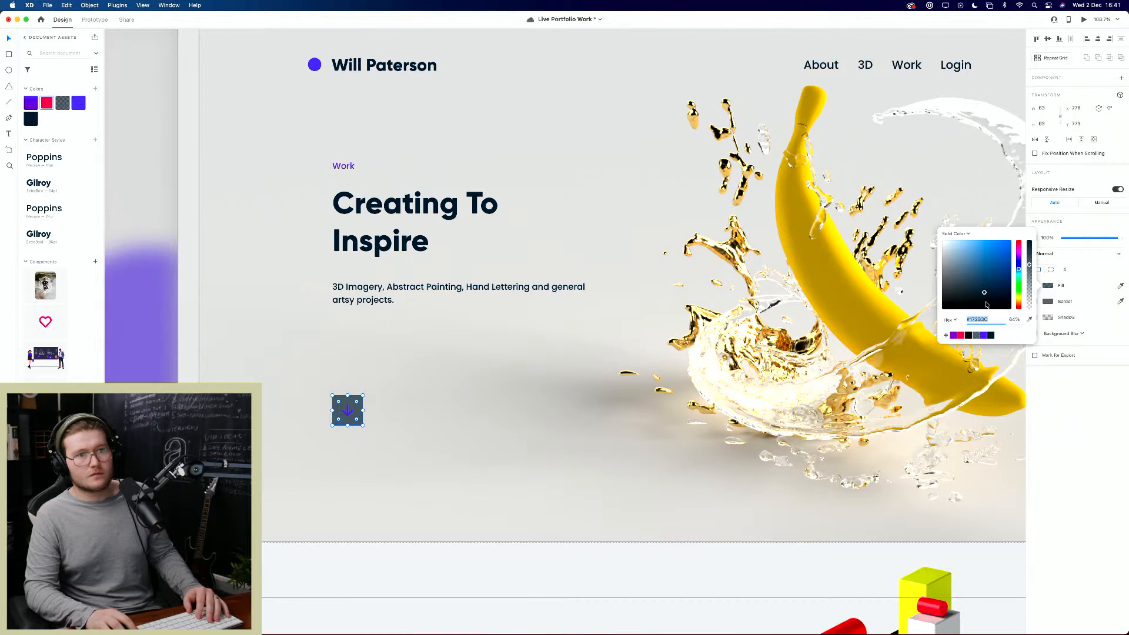
left_click_drag(986, 304, 922, 253)
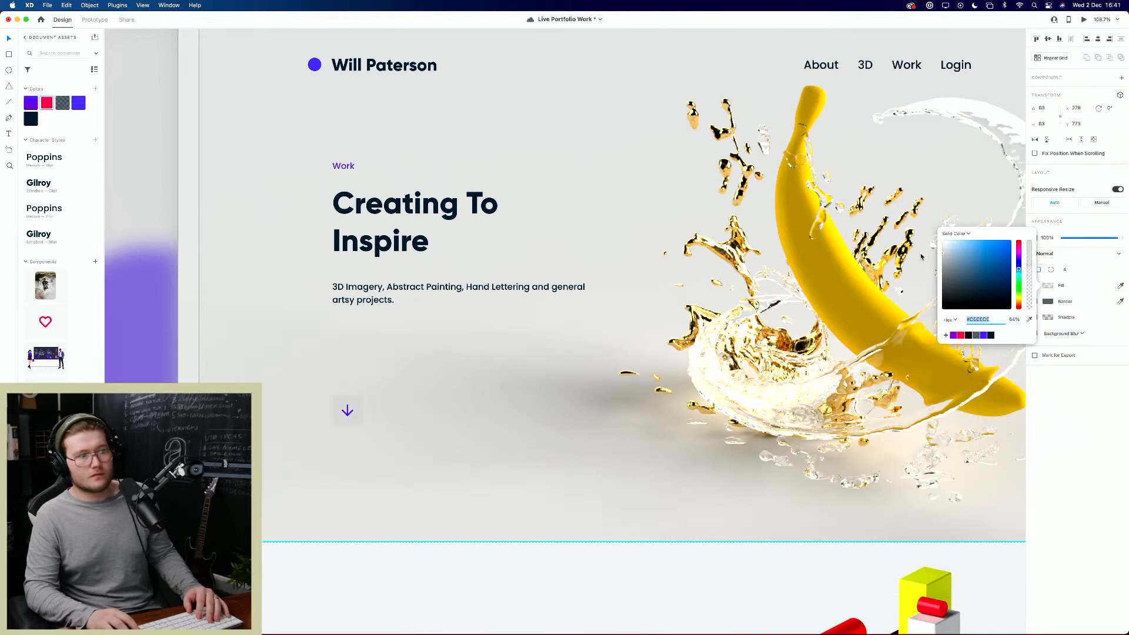
left_click(559, 435)
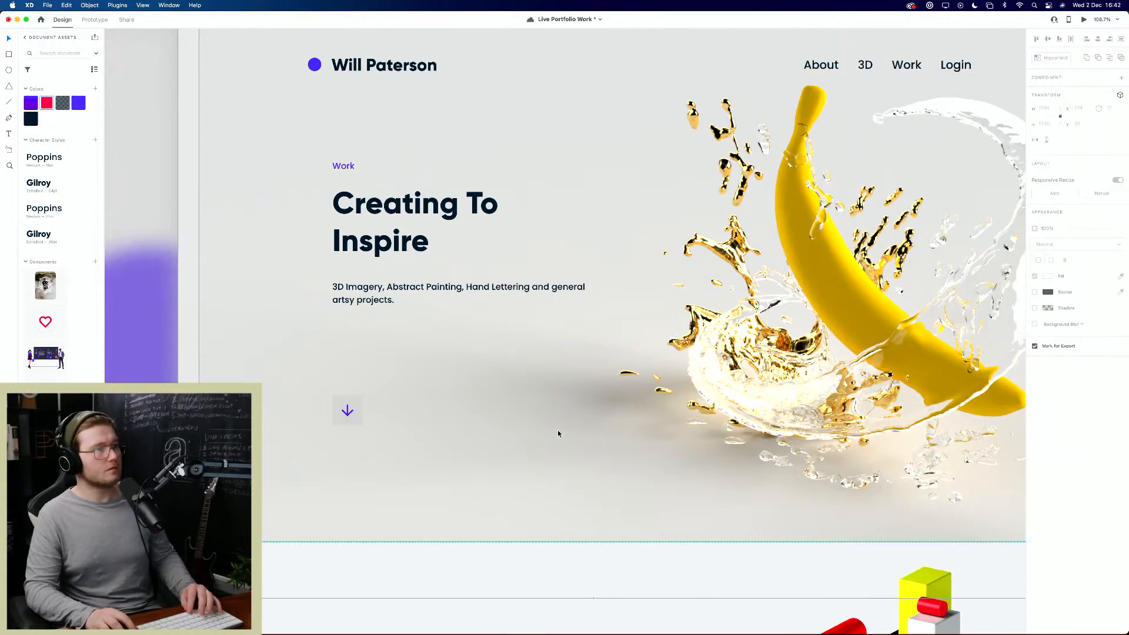
Step: Turn the down arrow and its square into a single component
left_click(348, 412)
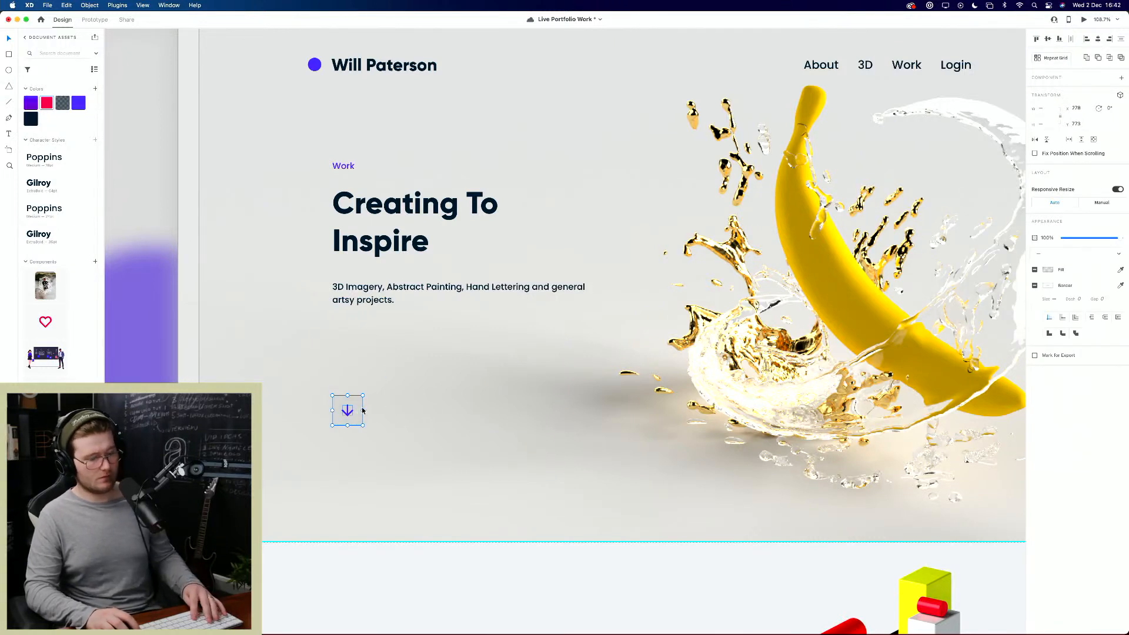
key("super+k")
left_click(439, 404)
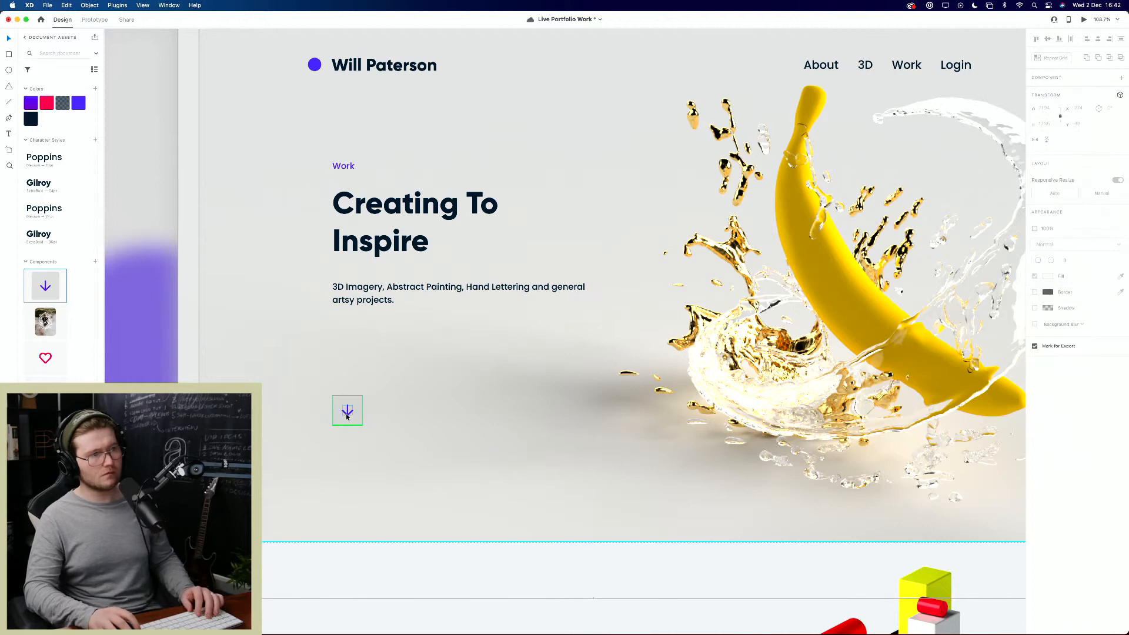
Step: Add a Hover State to the arrow component and enlarge the button to about 76 by 76 in that state
scroll(324, 361, "up", 3)
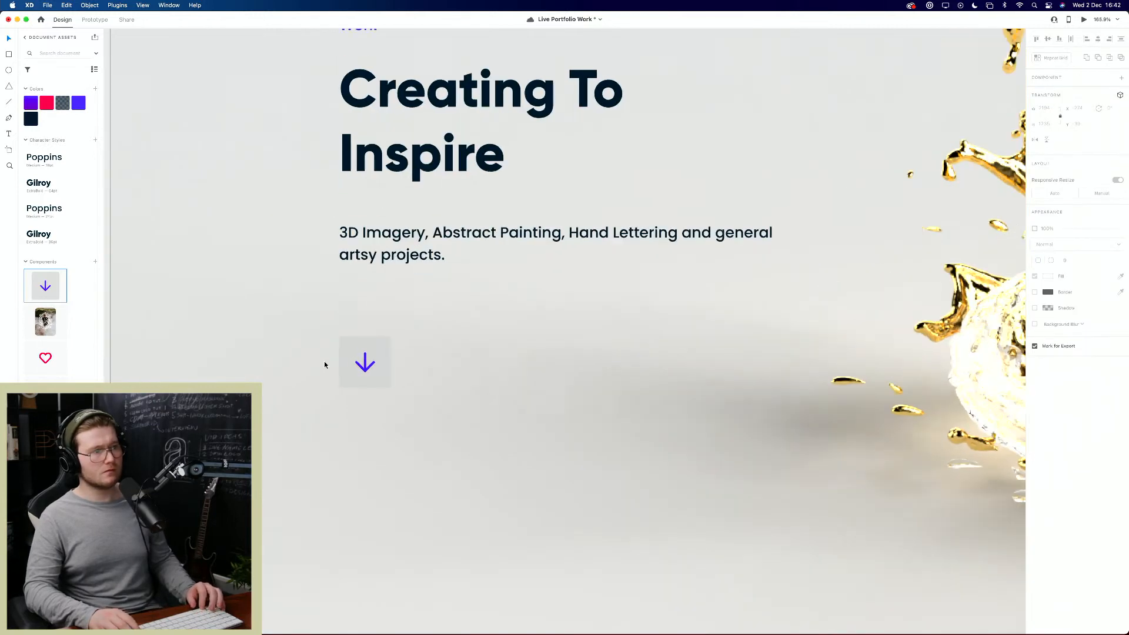
scroll(323, 361, "up", 2)
left_click(364, 361)
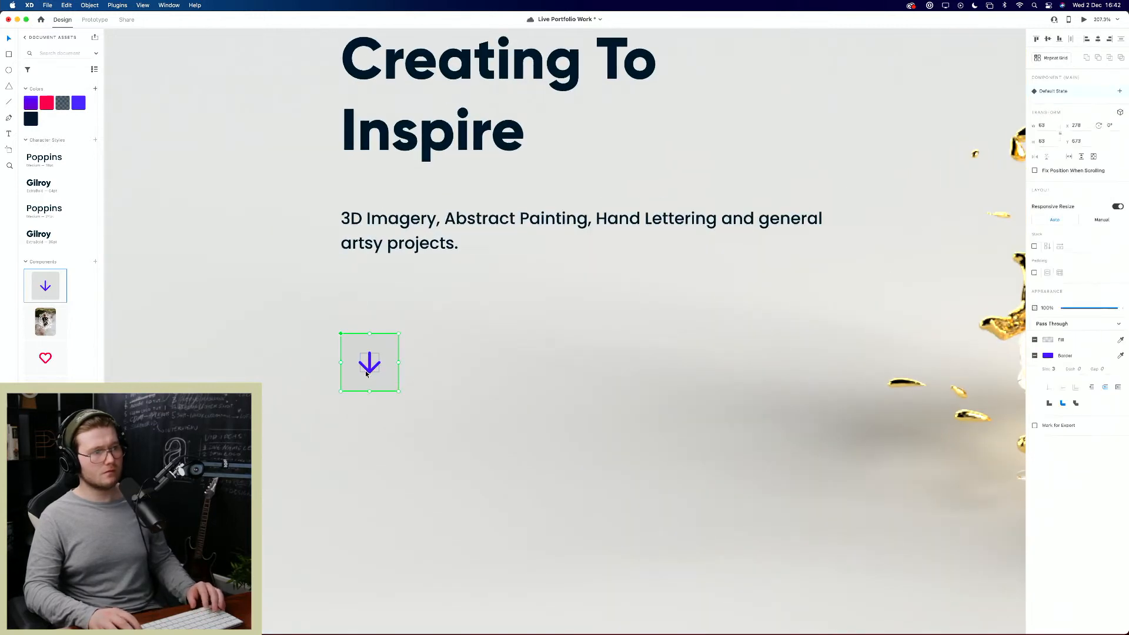
left_click(1120, 88)
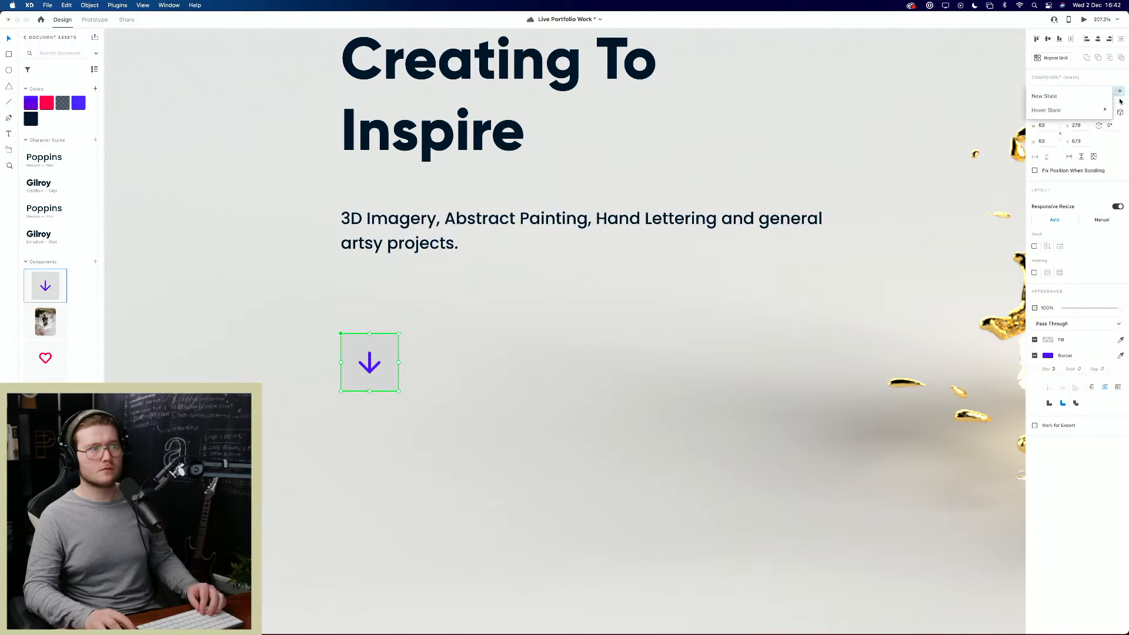
left_click(1069, 111)
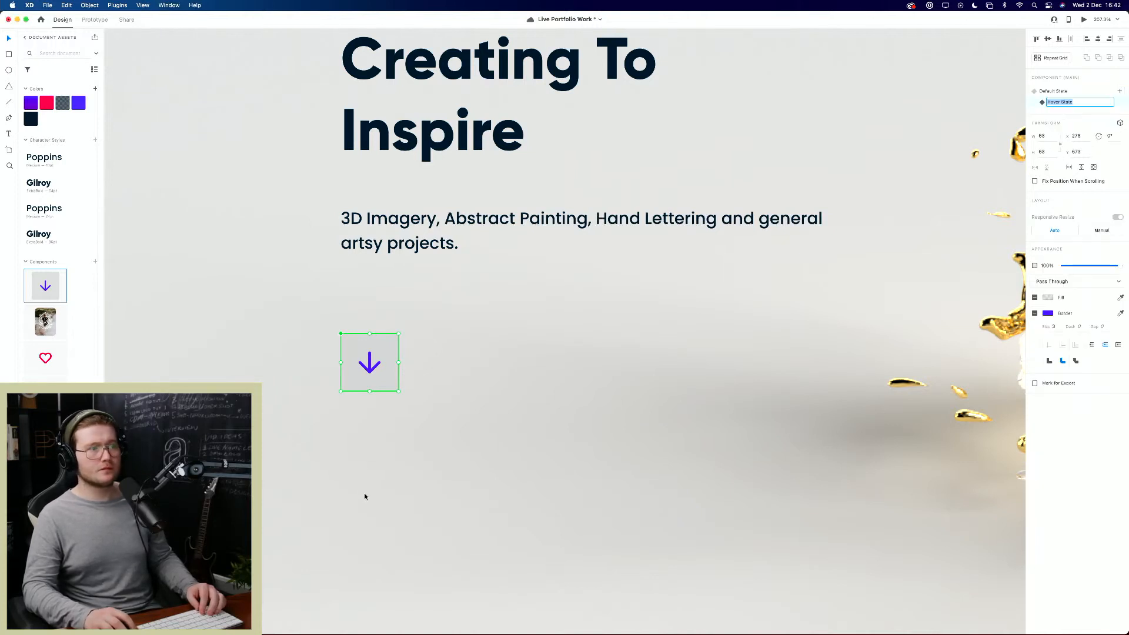
left_click_drag(399, 391, 409, 404)
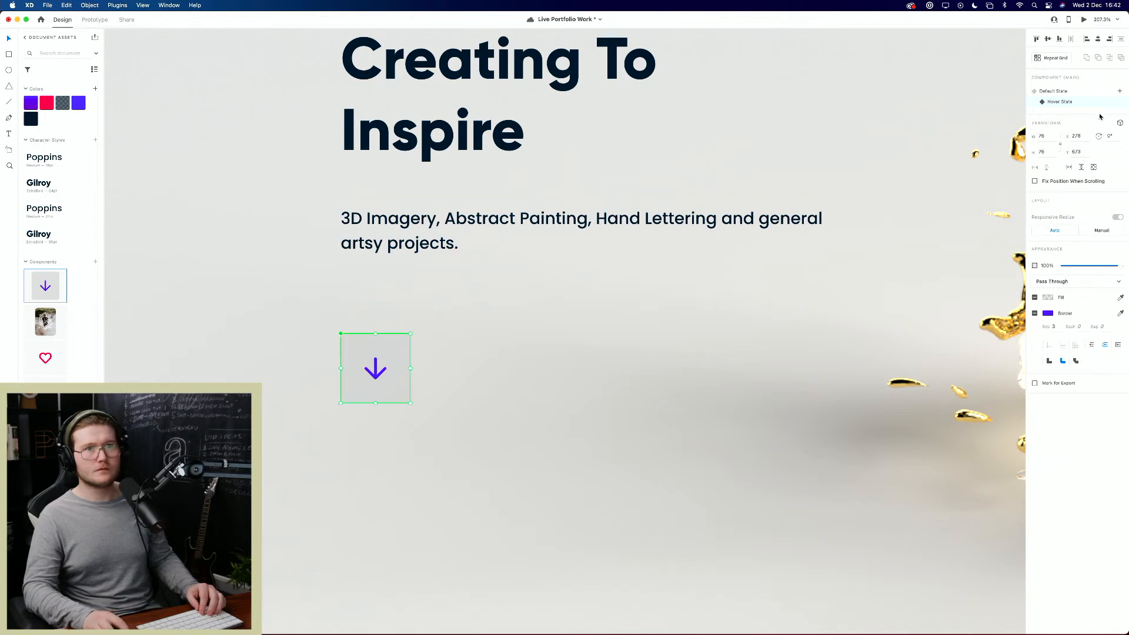
Step: Set the arrow's Hover auto-animation from Default State to Ease In-Out over 0.6 s, and add a hover interaction to its Hover State
key("super+2")
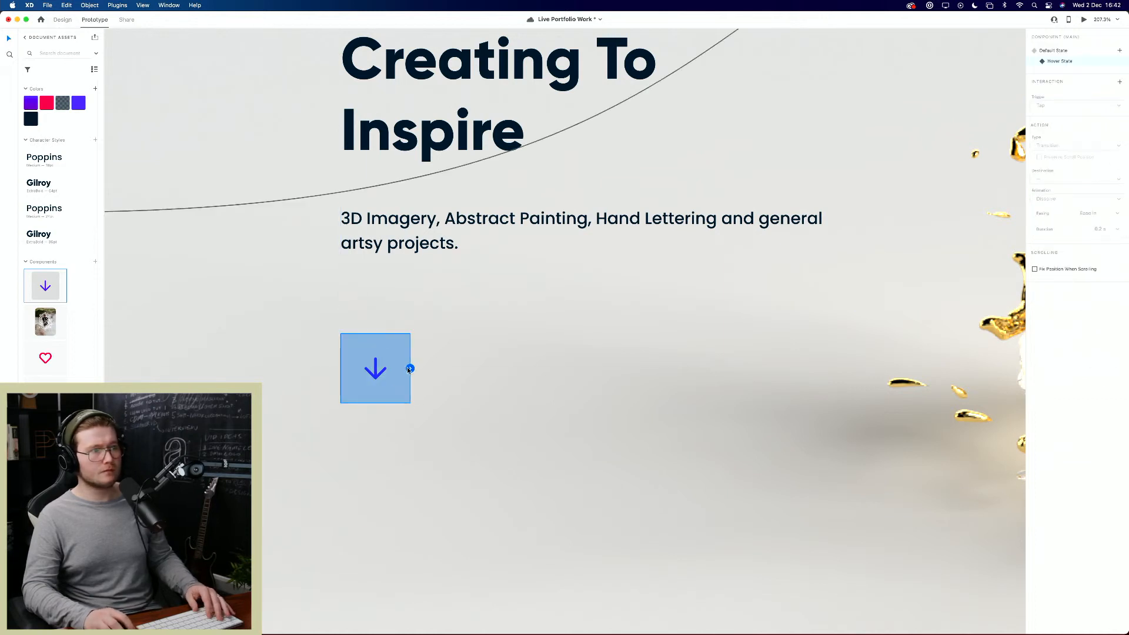
left_click(1066, 52)
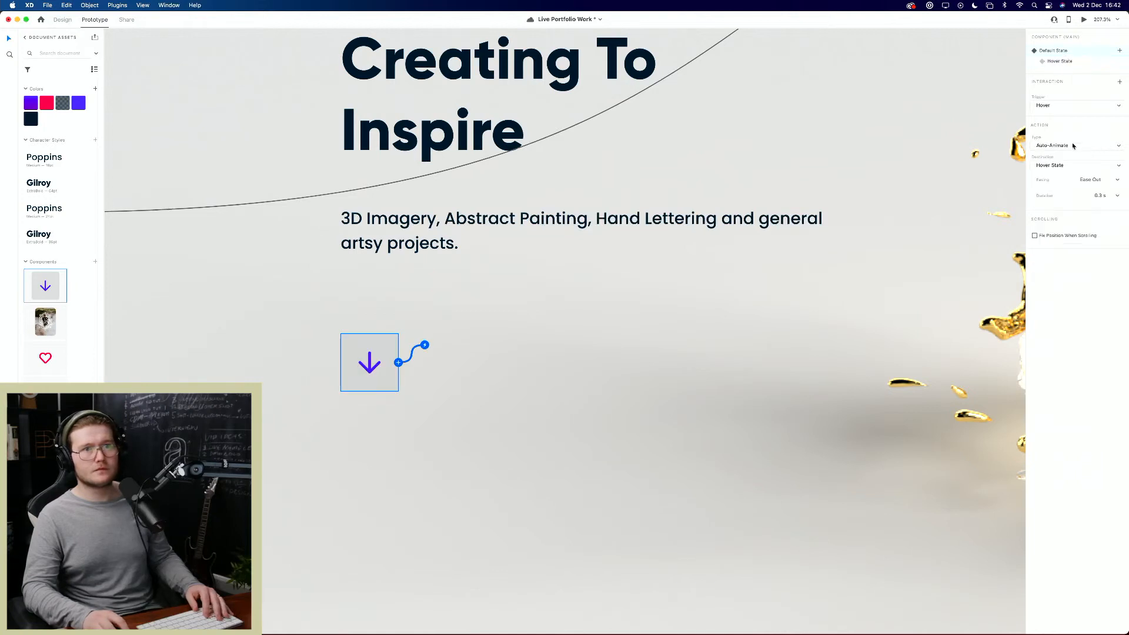
left_click(1120, 182)
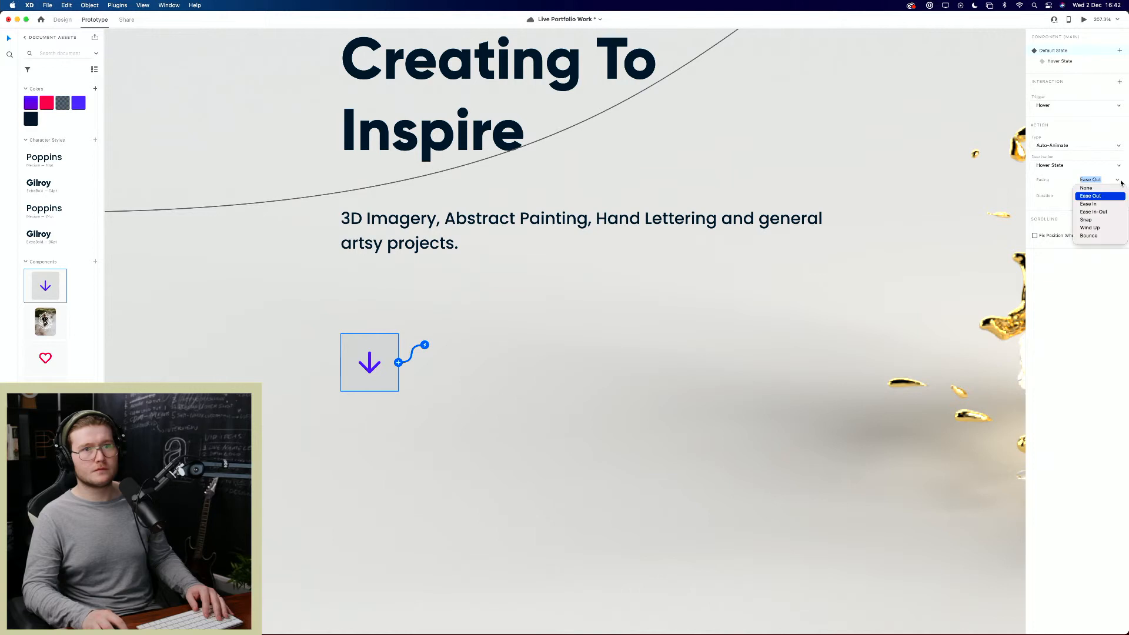
left_click(1093, 211)
left_click(1117, 196)
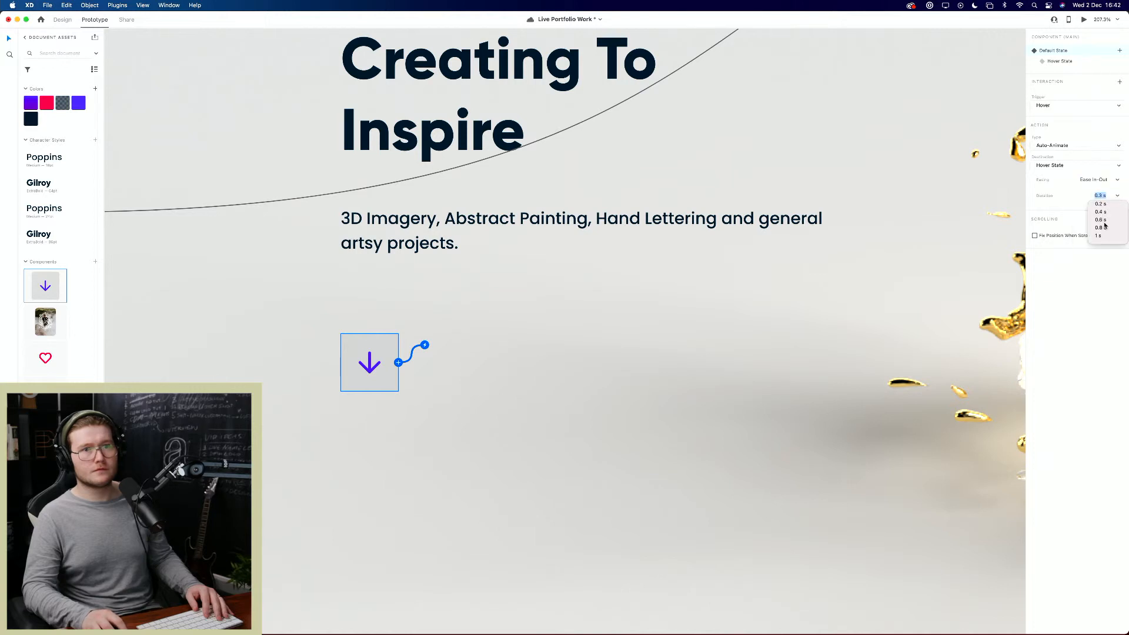
left_click(1101, 220)
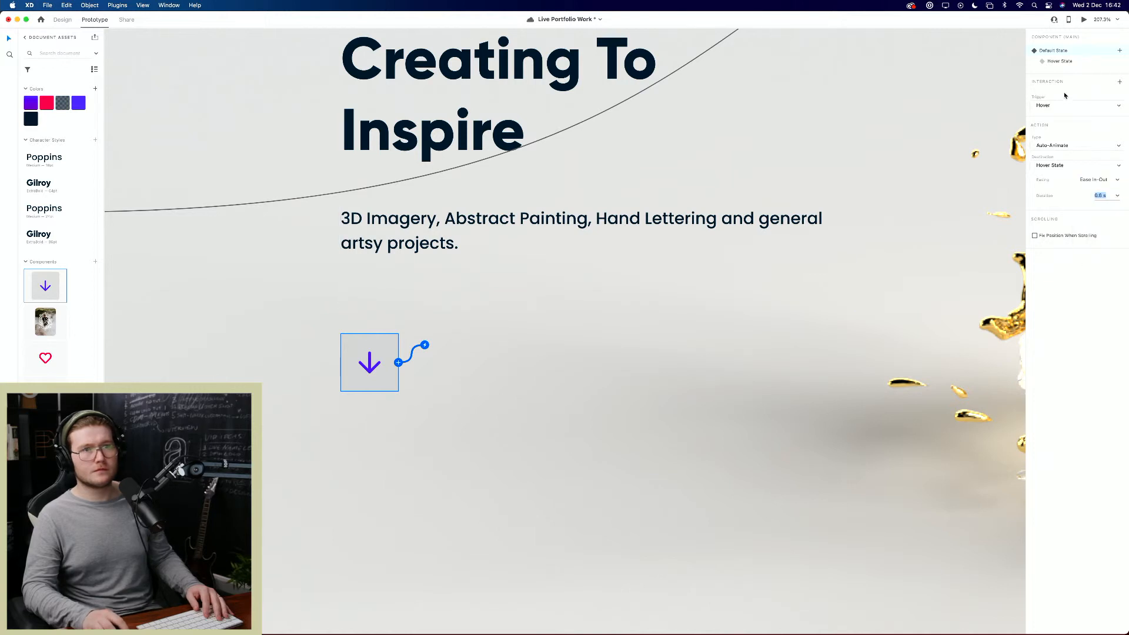
left_click(1061, 62)
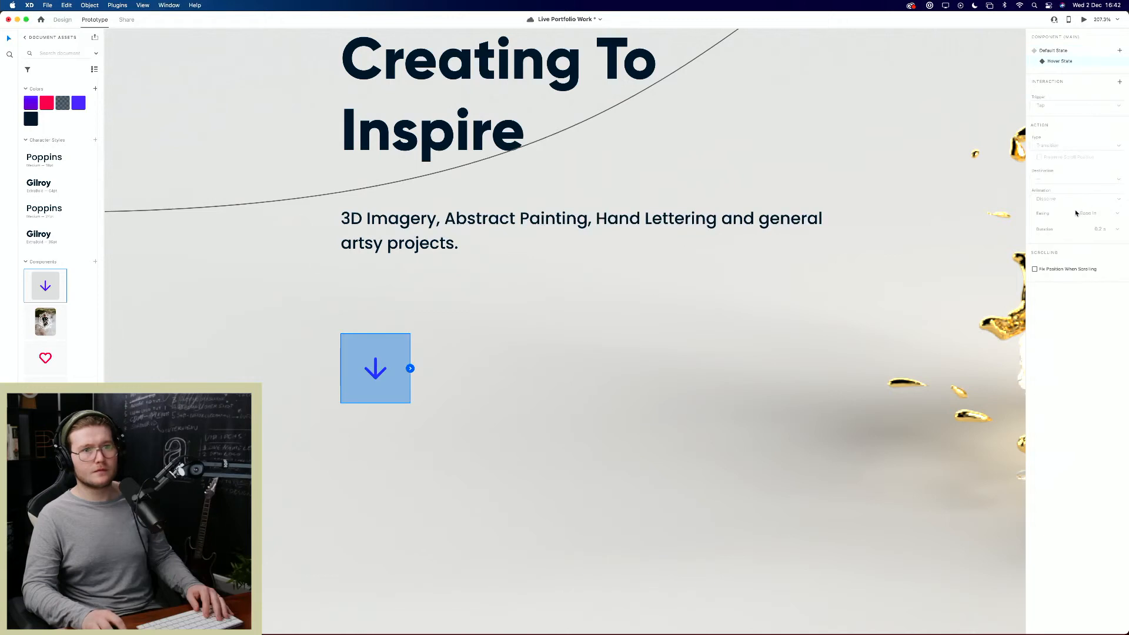
left_click(410, 369)
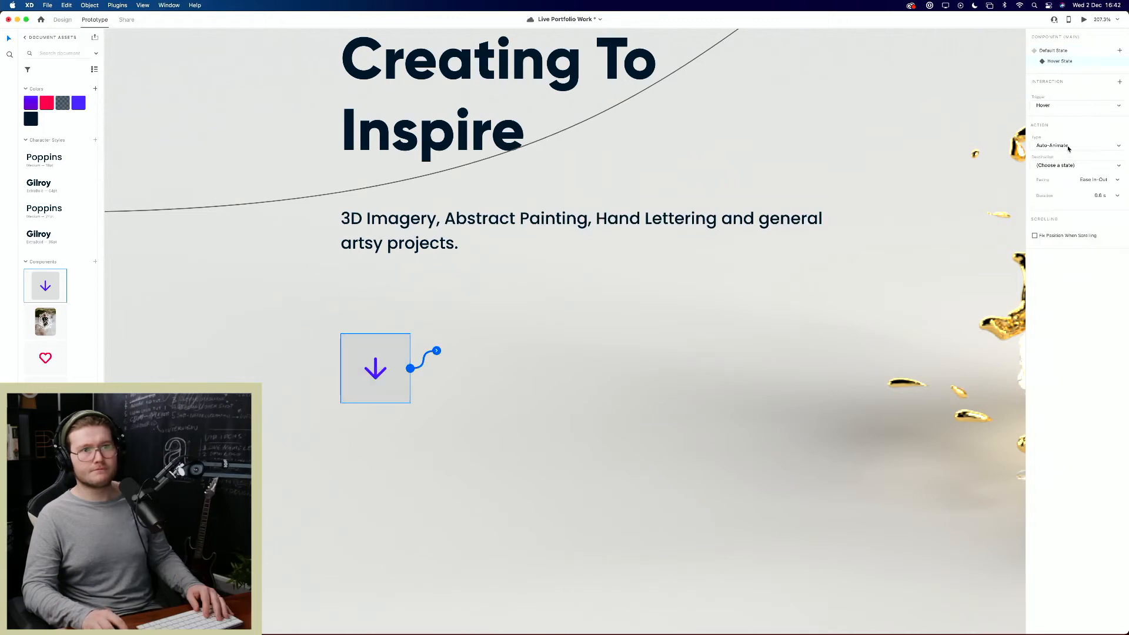
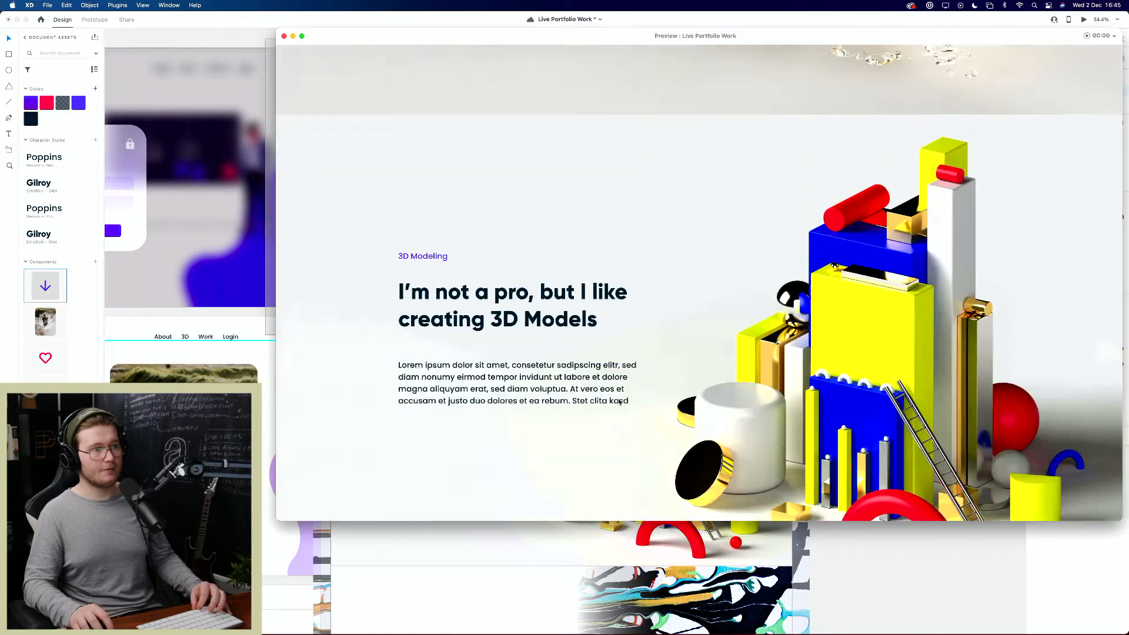
Step: Close the preview and duplicate the hero's arrow button below the paragraph in the 3D Modeling section
left_click(284, 36)
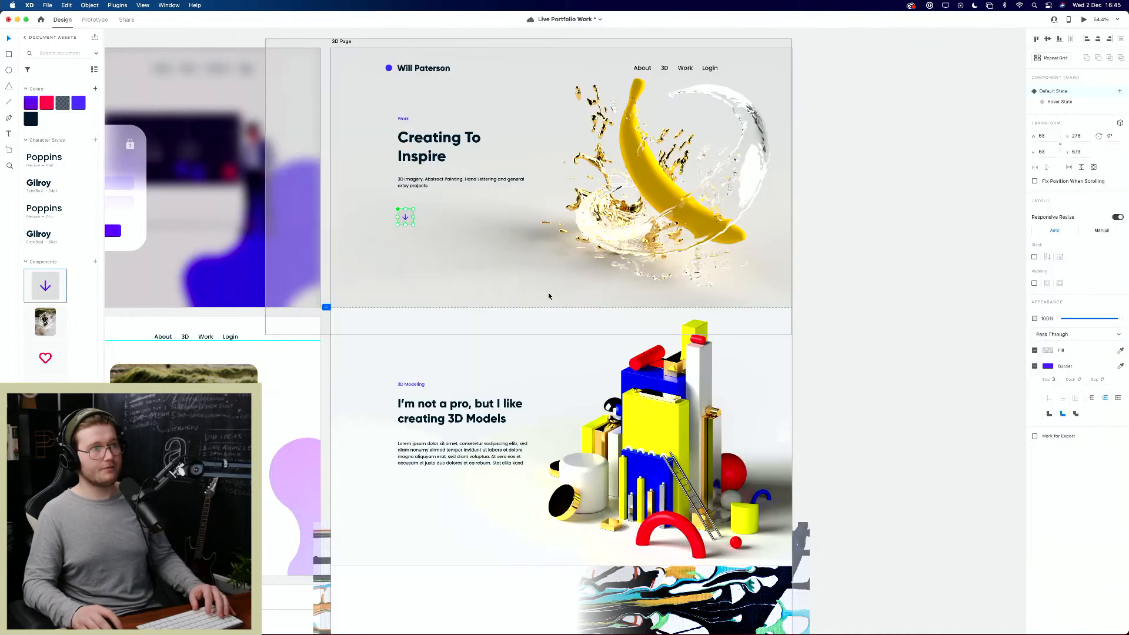
scroll(484, 222, "down", 3)
left_click_drag(404, 156, 404, 443, "alt")
mouse_move(474, 449)
left_mouse_down()
mouse_move(481, 264)
mouse_move(494, 236)
left_mouse_up()
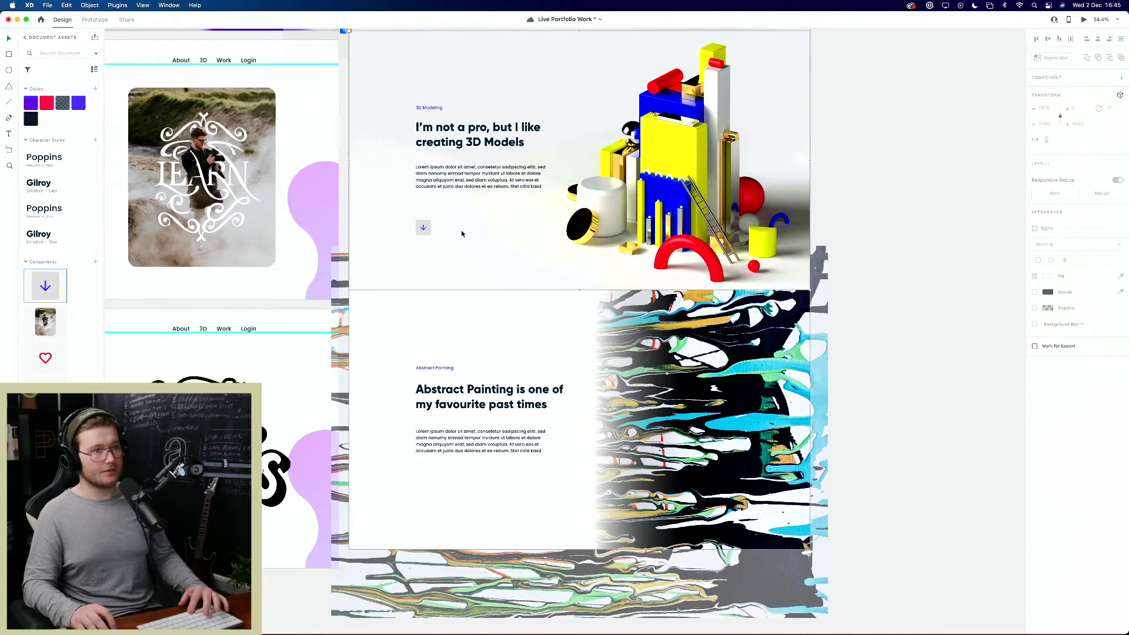
Step: Duplicate the arrow button below the Abstract Painting paragraph and rotate the copy -180° so it points up
mouse_move(424, 227)
left_mouse_down("alt")
mouse_move(422, 498)
mouse_move(445, 473)
mouse_move(369, 490)
mouse_move(404, 474)
left_mouse_up("alt")
key("r")
key("super+z")
key("v")
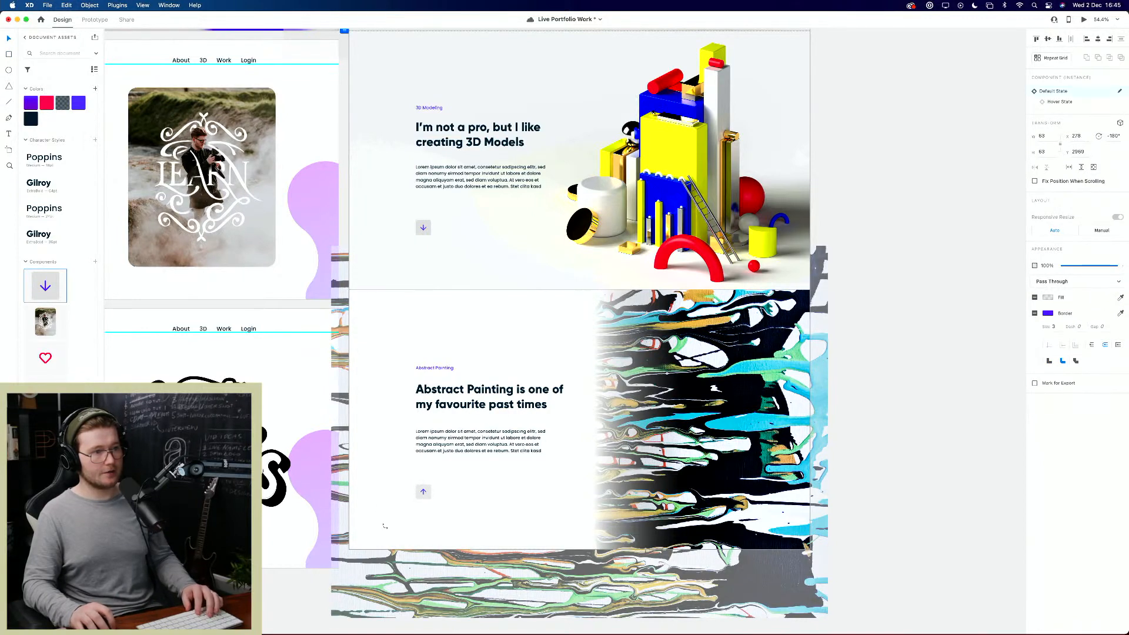
left_click(456, 509)
Step: Retarget the 3D Modeling arrow's Tap Scroll To interaction to the "Abstract Painting is one of my favourite past times" heading
scroll(456, 412, "up", 5)
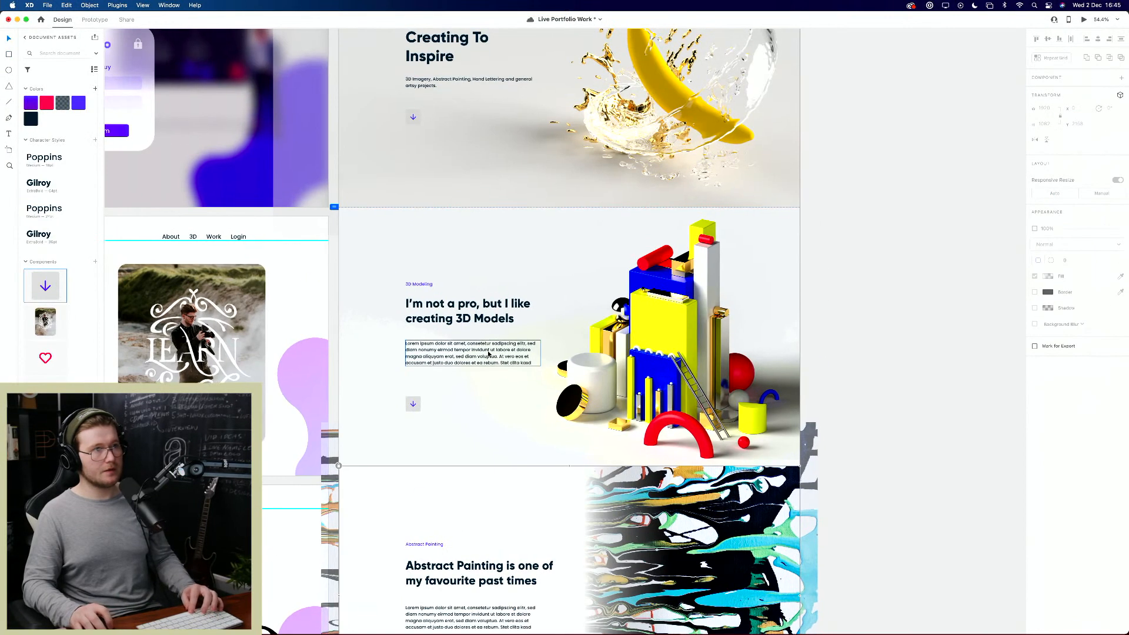
left_click(412, 404)
key("ctrl+Tab")
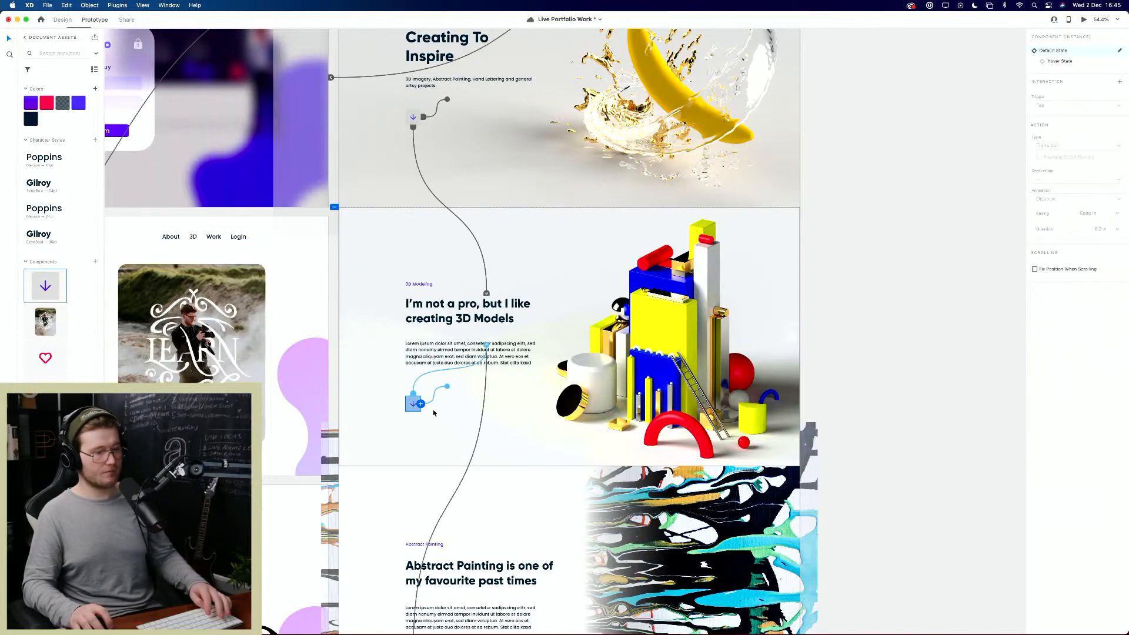
left_click(433, 372)
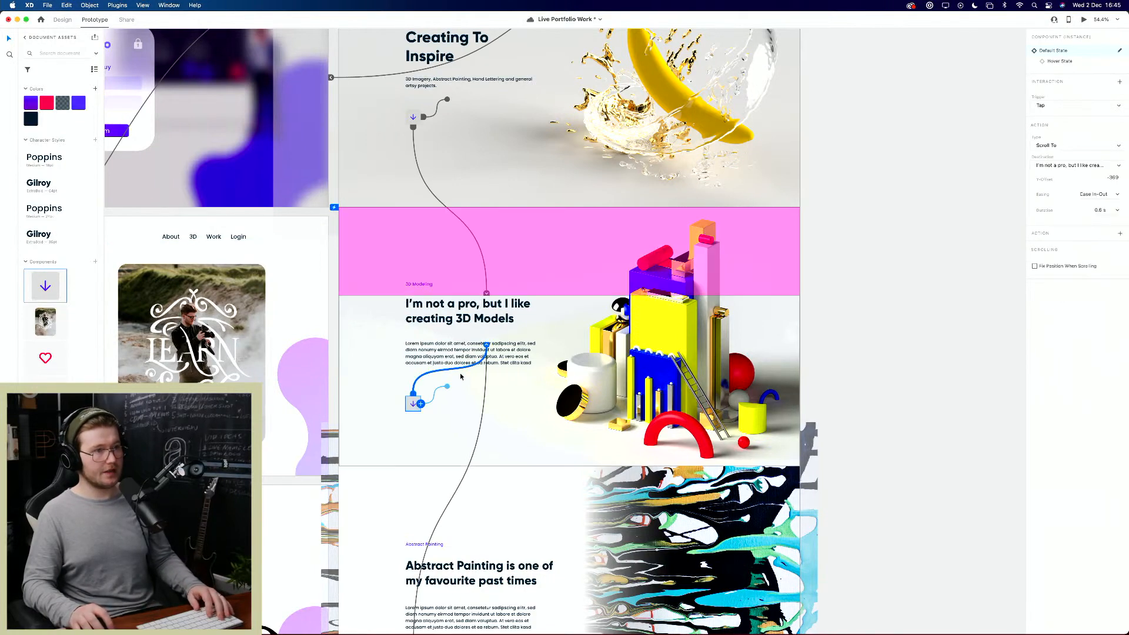
mouse_move(488, 345)
left_mouse_down()
mouse_move(467, 539)
mouse_move(499, 569)
left_mouse_up()
Step: Retarget the Abstract Painting up arrow's Scroll To interaction to the hero heading "Creating To Inspire" and save the document
mouse_move(525, 445)
left_mouse_down()
mouse_move(512, 518)
mouse_move(478, 301)
left_mouse_up()
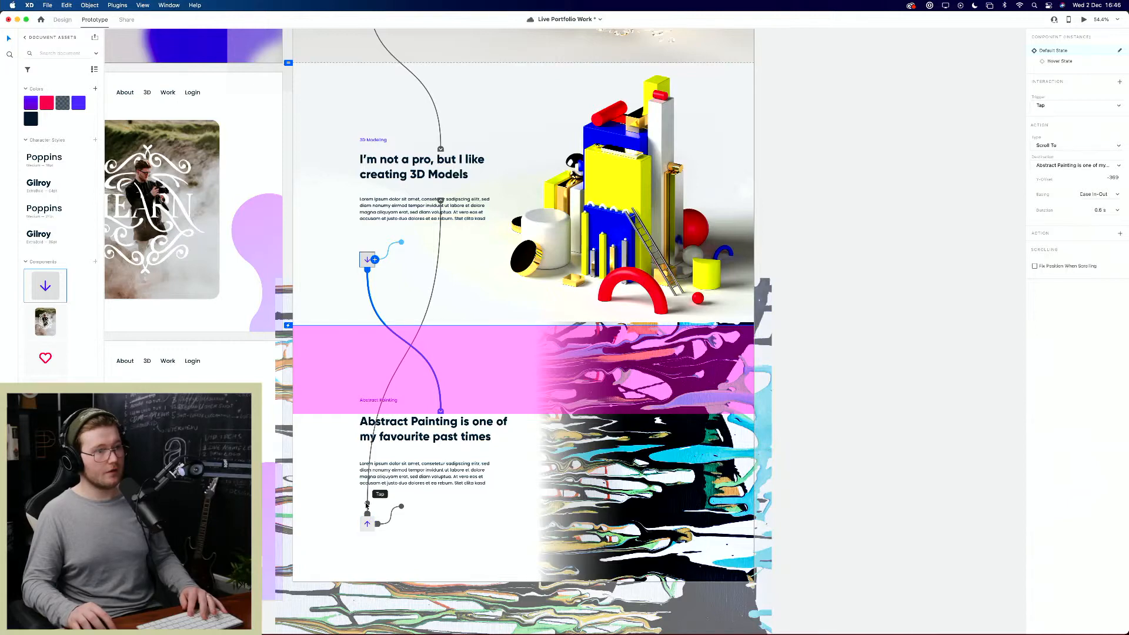
left_click_drag(367, 504, 432, 120)
scroll(326, 156, "up", 5)
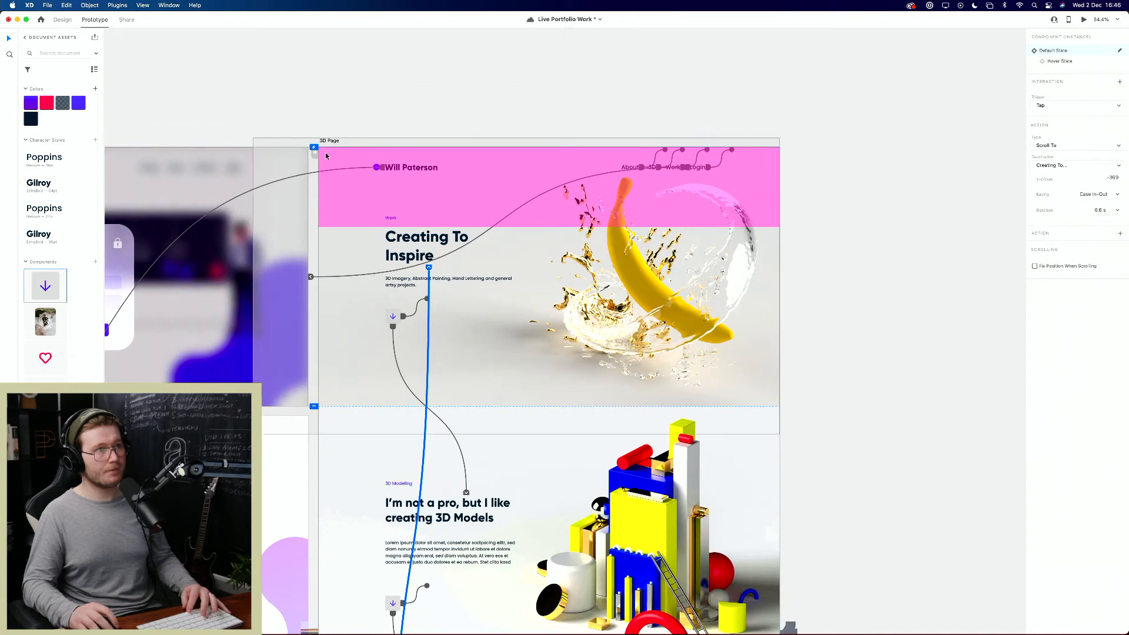
left_click(873, 271)
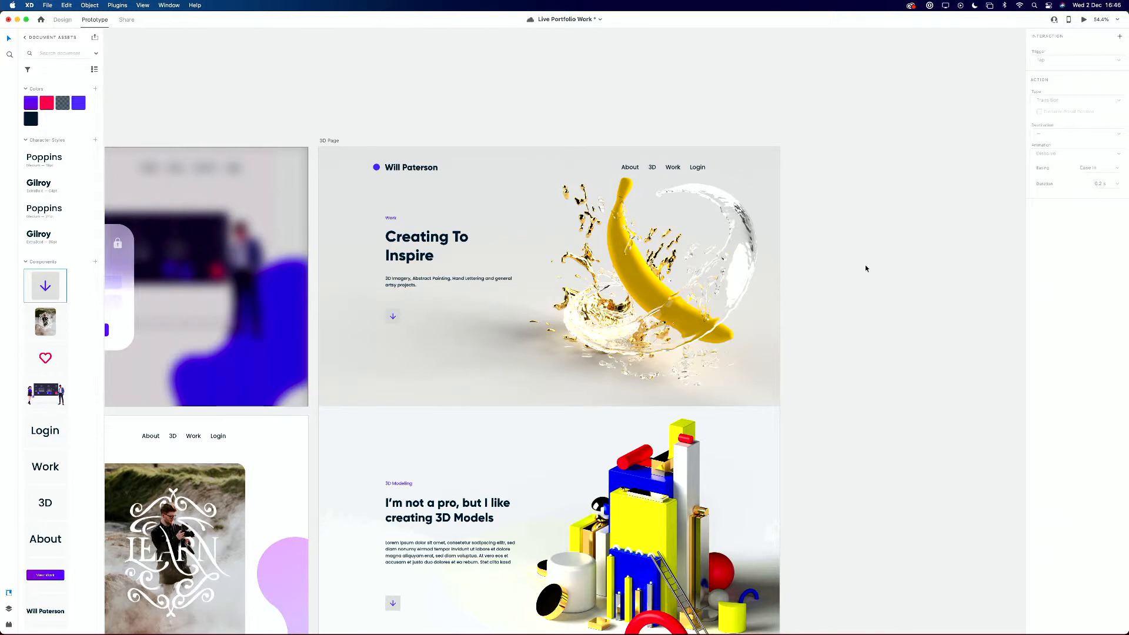
key("cmd+s")
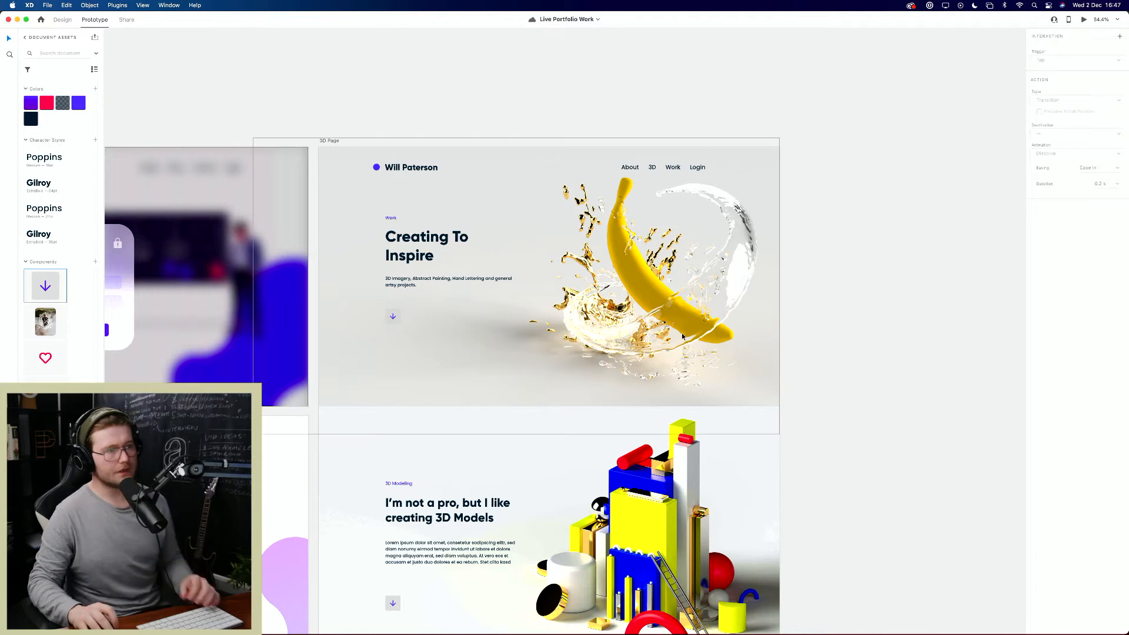
Step: Preview the prototype starting from the 3D Page and follow the hero's down arrow to the 3D Modeling section
key("super+Return")
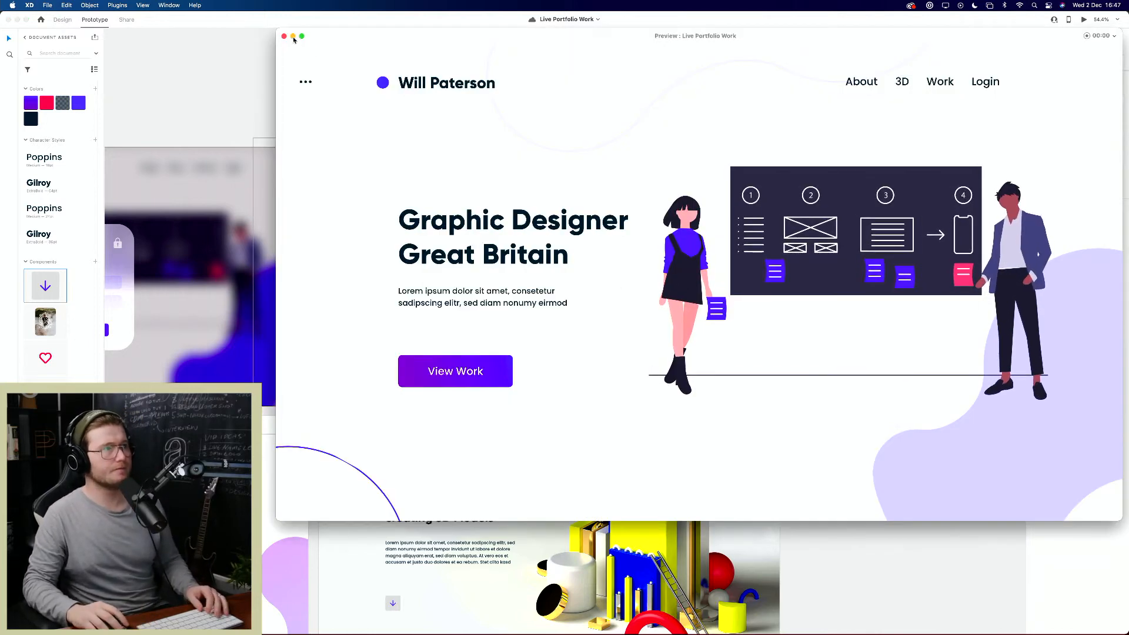
left_click(284, 36)
left_click(328, 142)
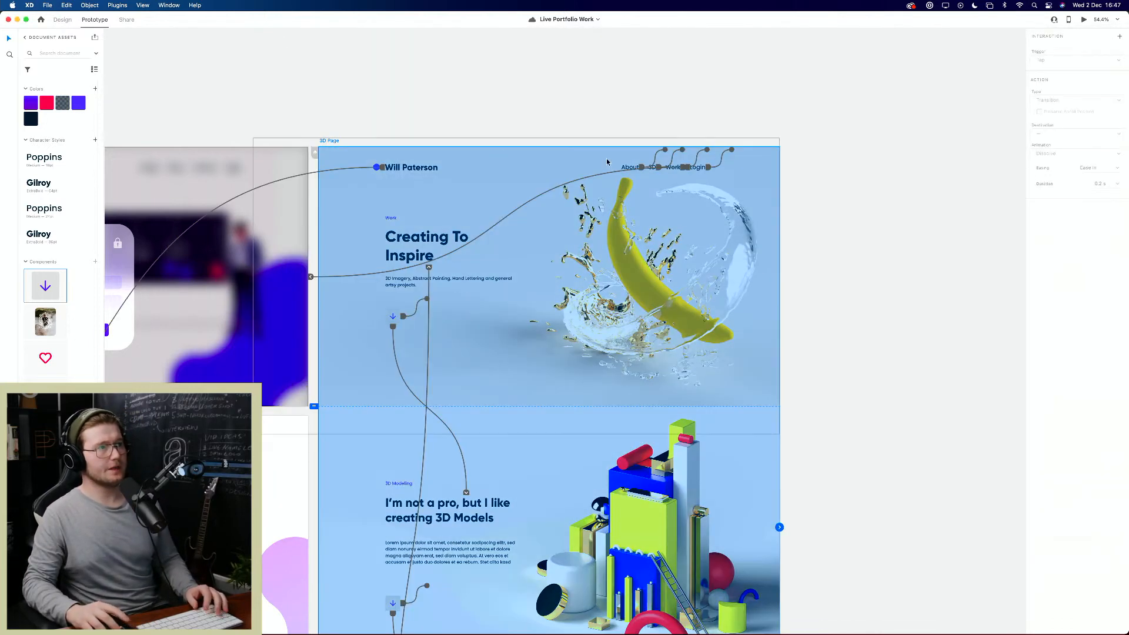
key("super+Return")
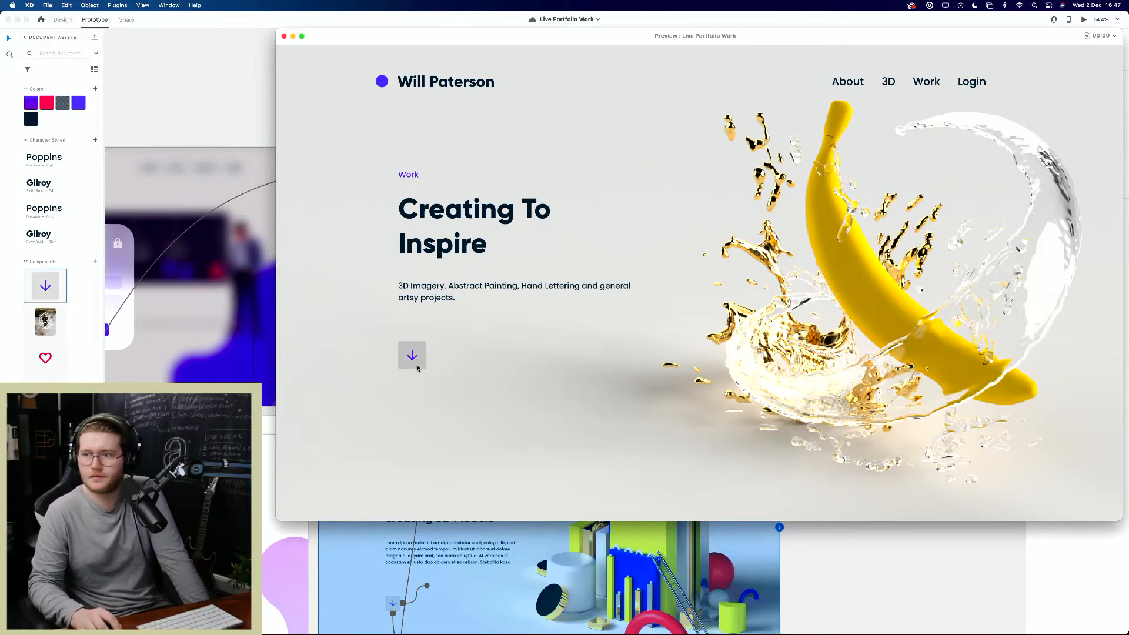
scroll(493, 379, "down", 3)
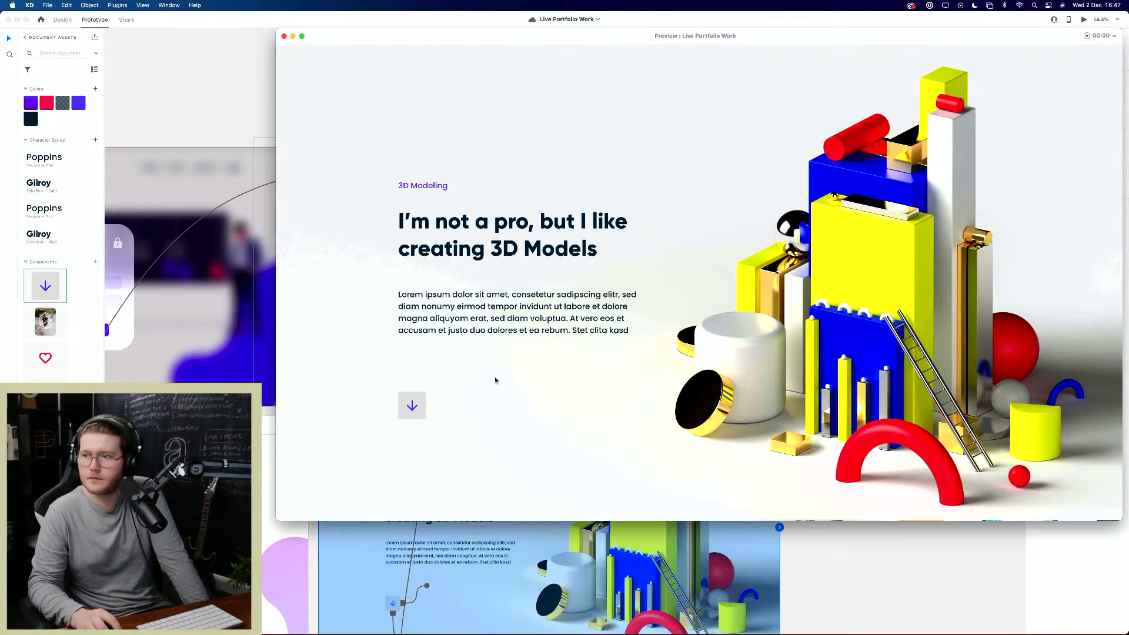
Step: Test the arrows in the preview through the 3D Modeling, Abstract Painting and hero sections, scroll the page, and close the preview
left_click(420, 405)
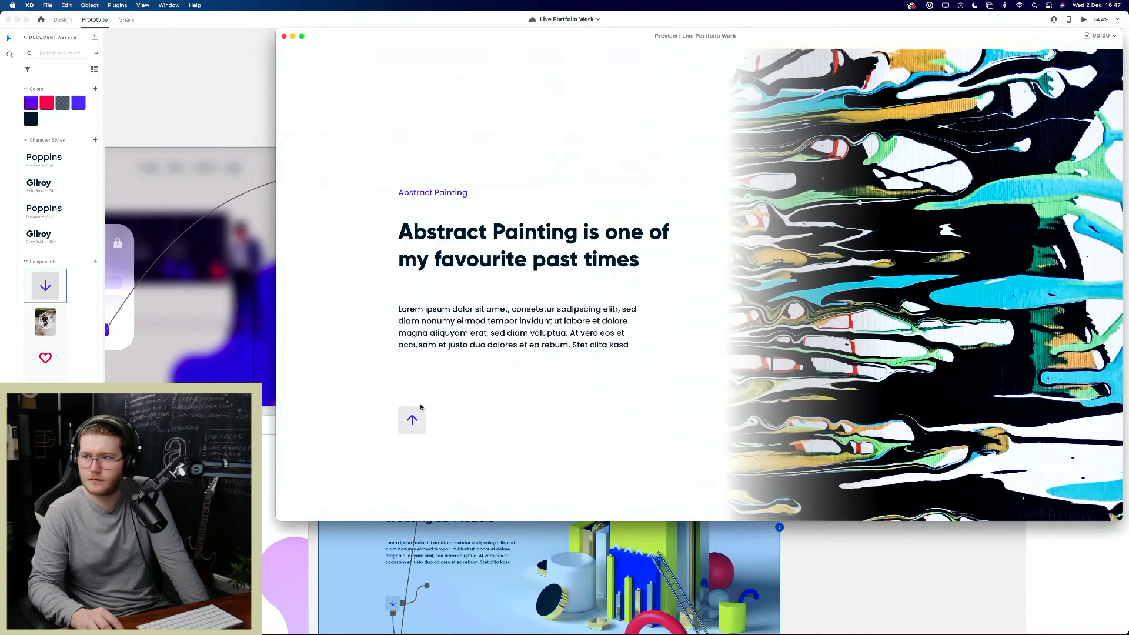
left_click(414, 416)
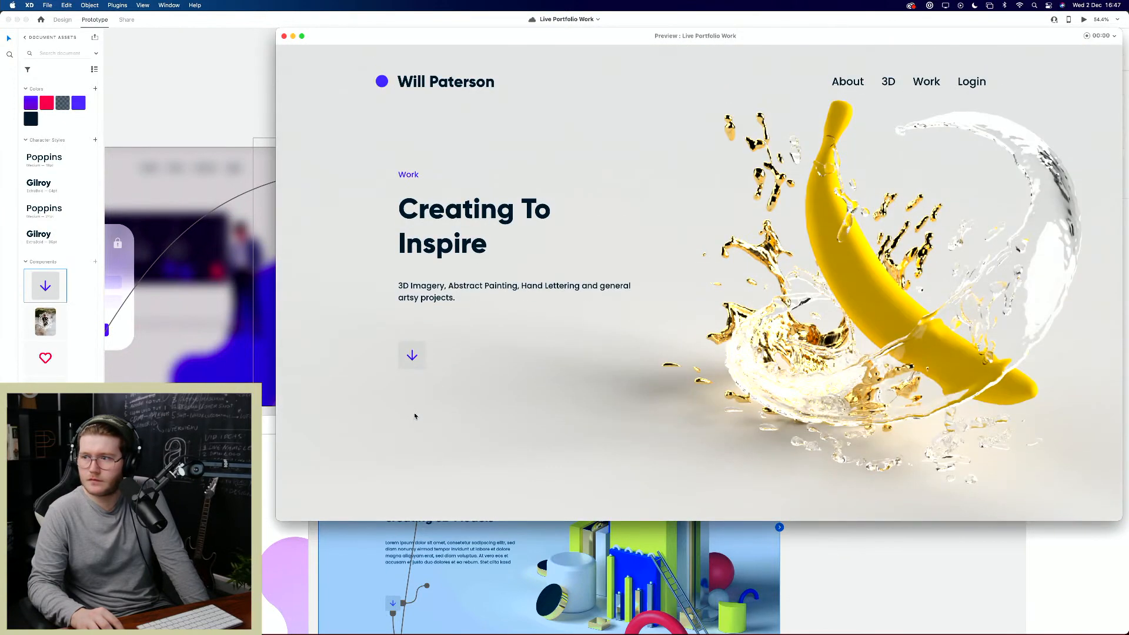
left_click(417, 359)
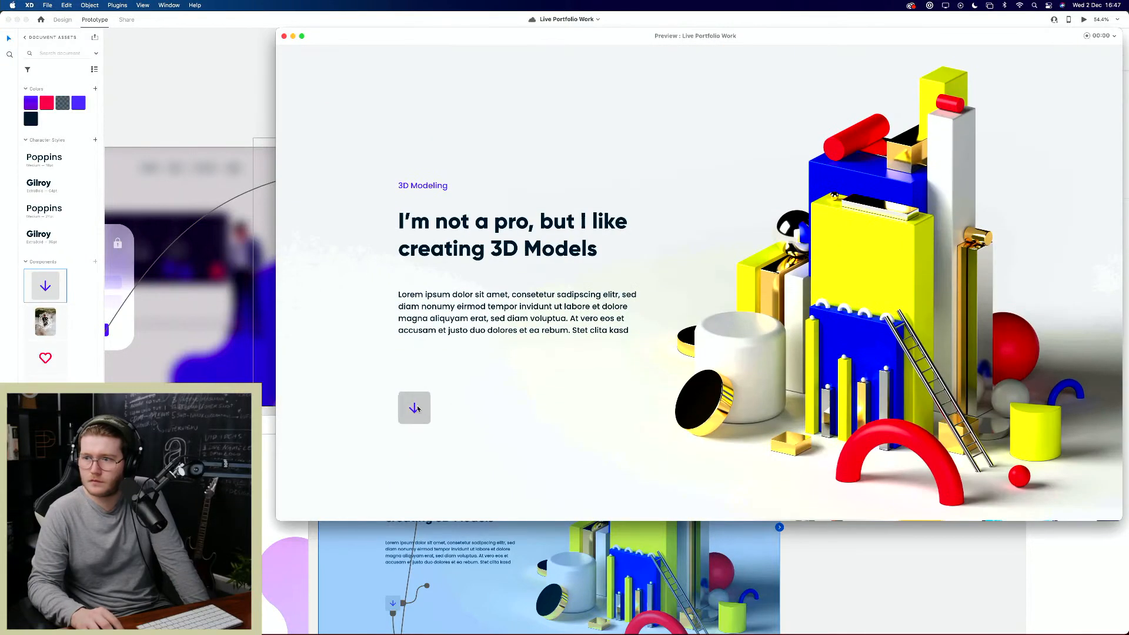
left_click(416, 407)
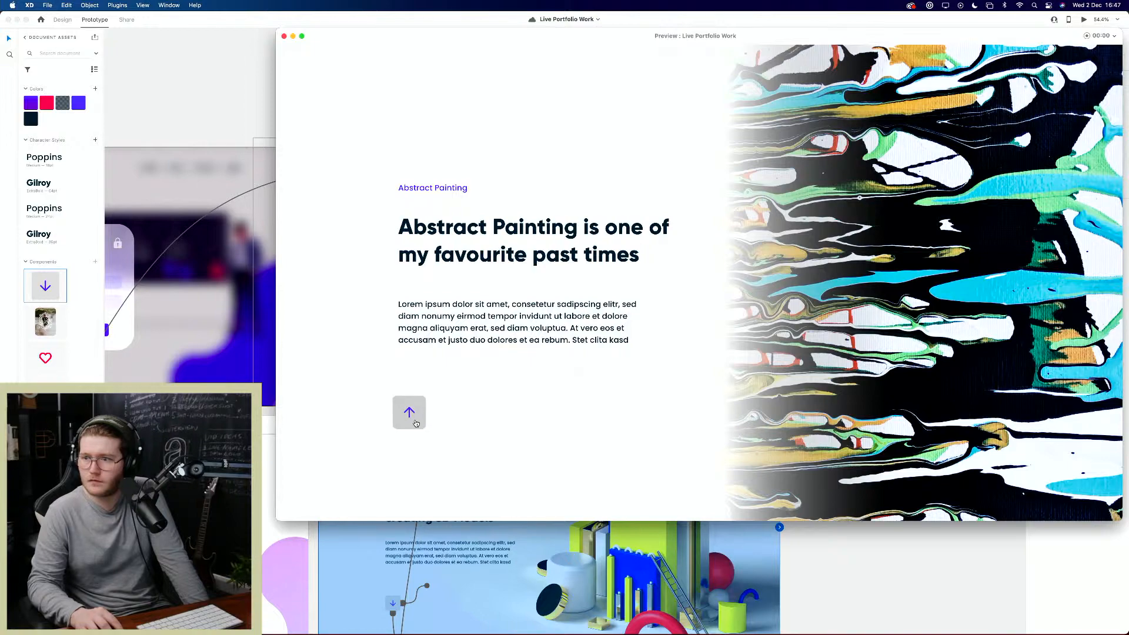
left_click(413, 416)
scroll(611, 425, "down", 7)
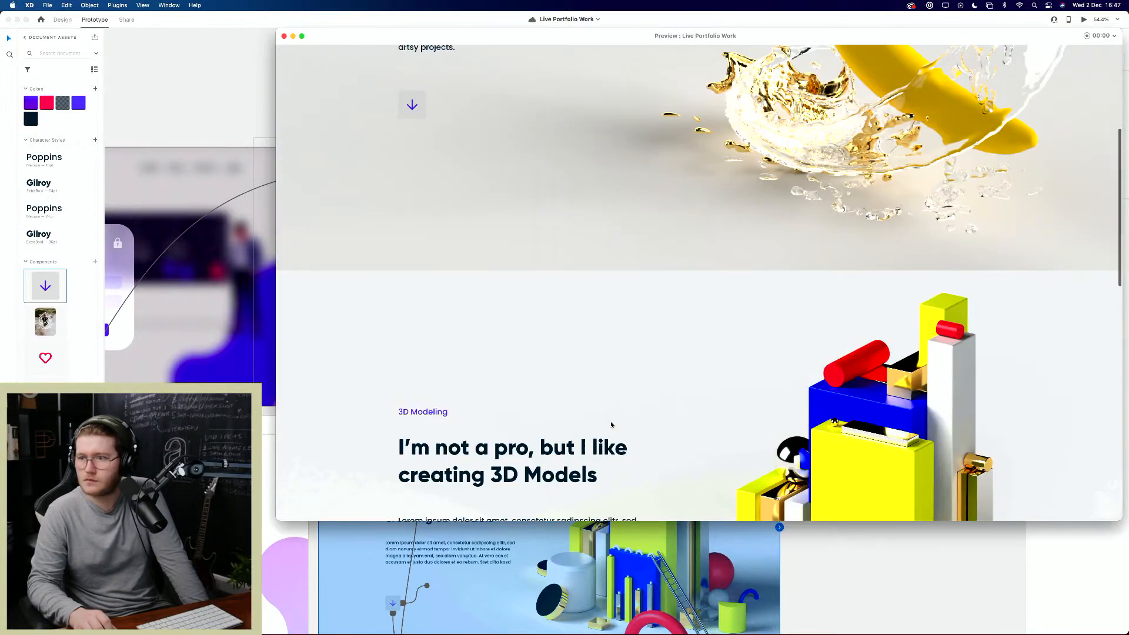
scroll(611, 425, "up", 8)
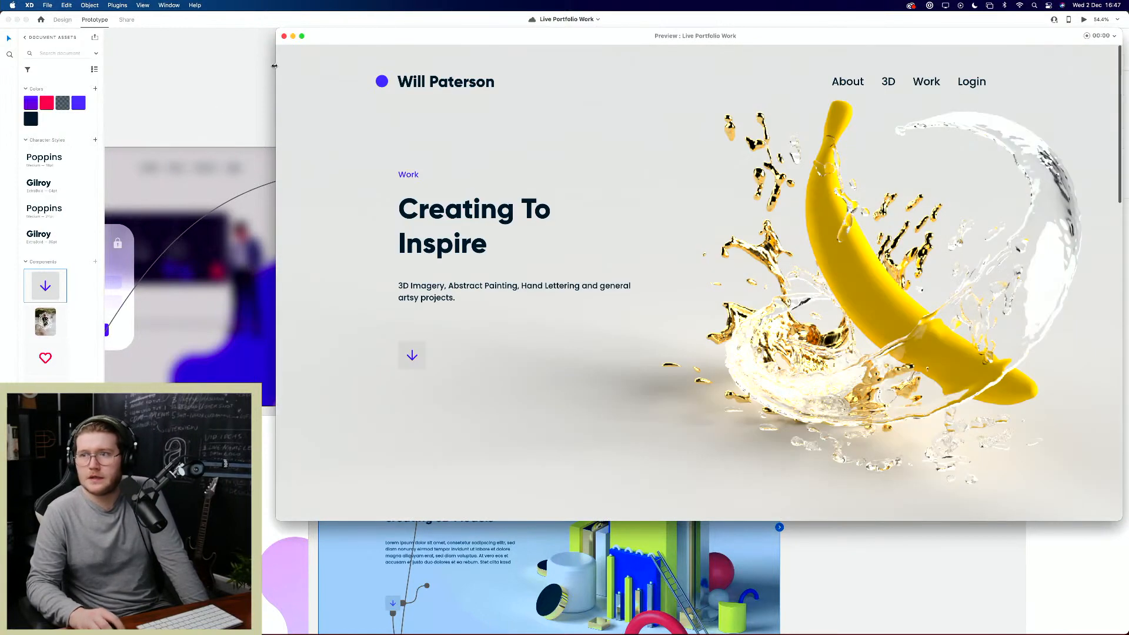
left_click(283, 36)
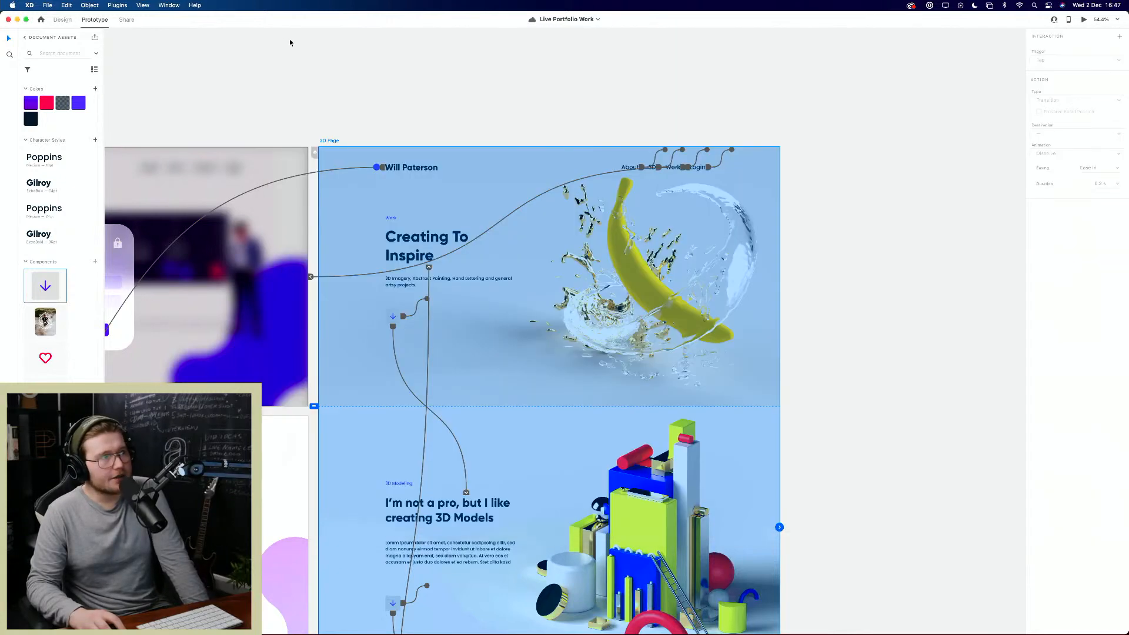
Step: Select everything on the artboards in Design mode and mark it all for export
left_click(126, 23)
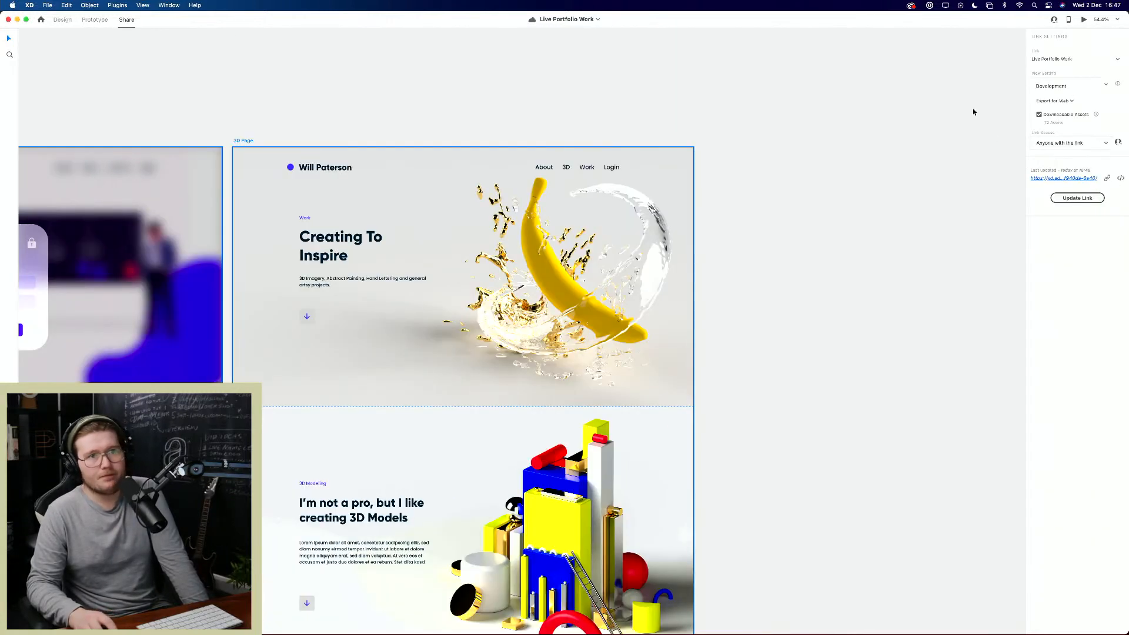
left_click(63, 20)
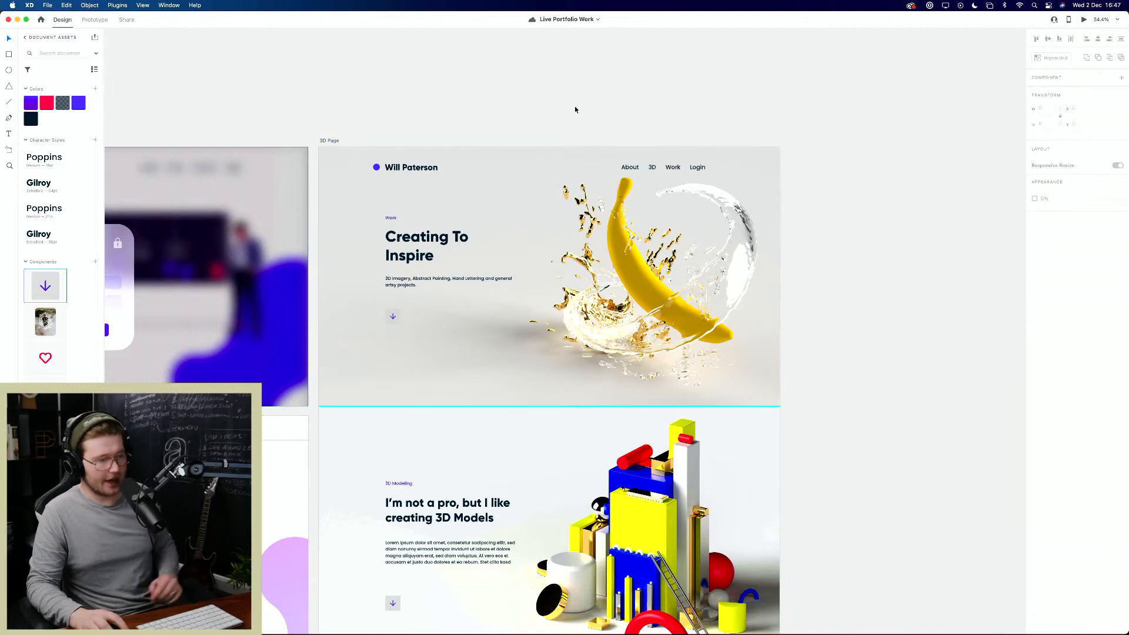
key("super+a")
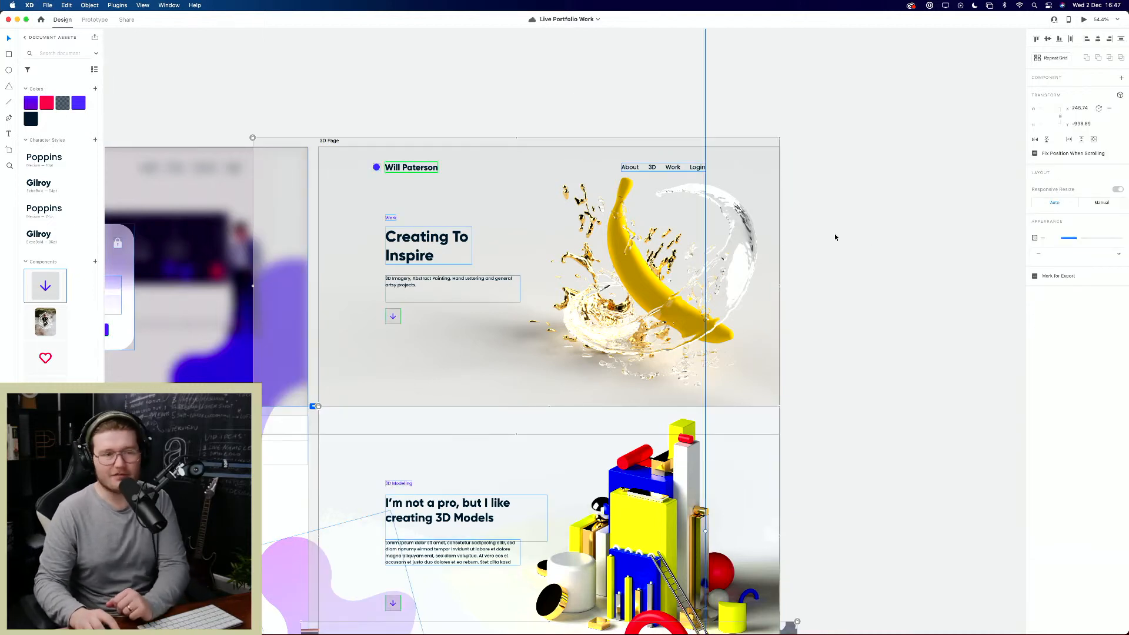
left_click(1034, 277)
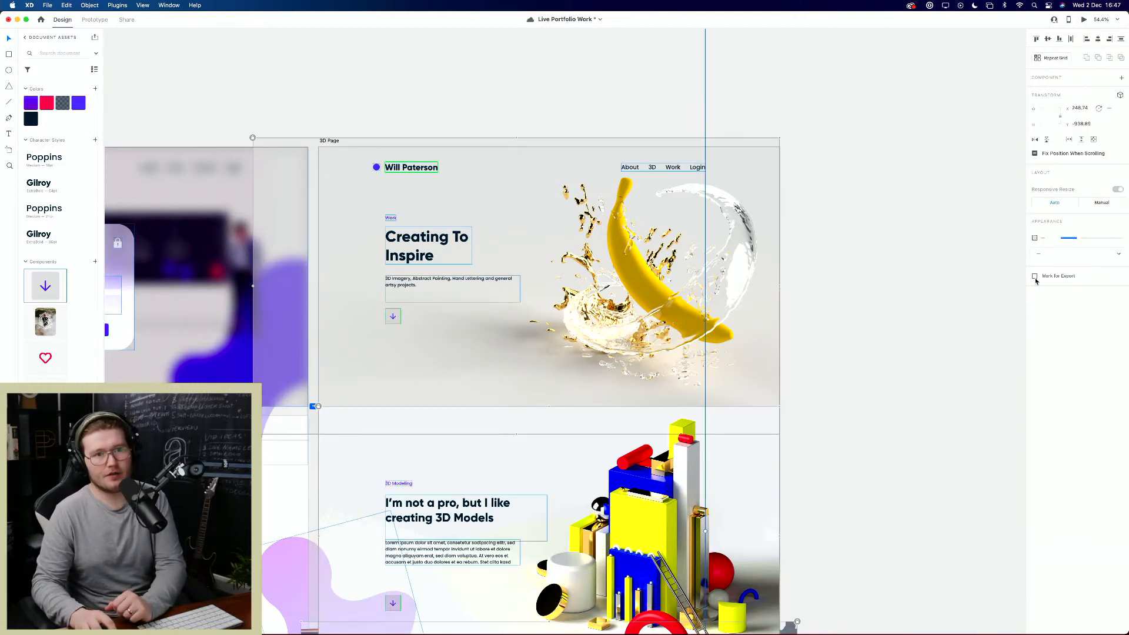
left_click(1035, 279)
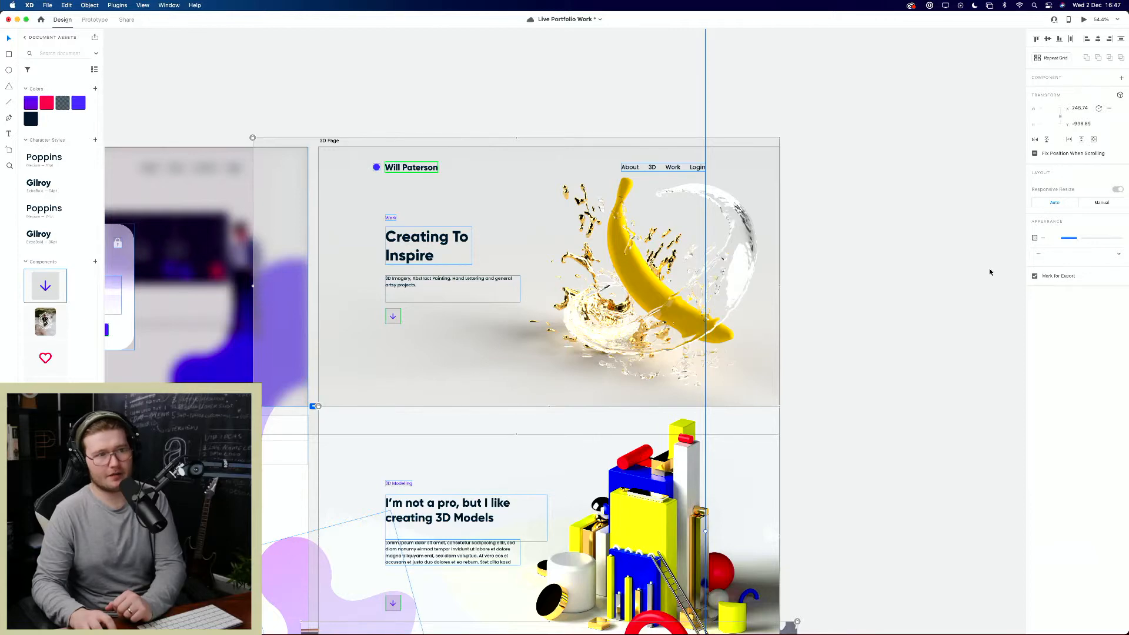
left_click(971, 274)
Step: Set the share link's view setting to Development and save the document
left_click(128, 22)
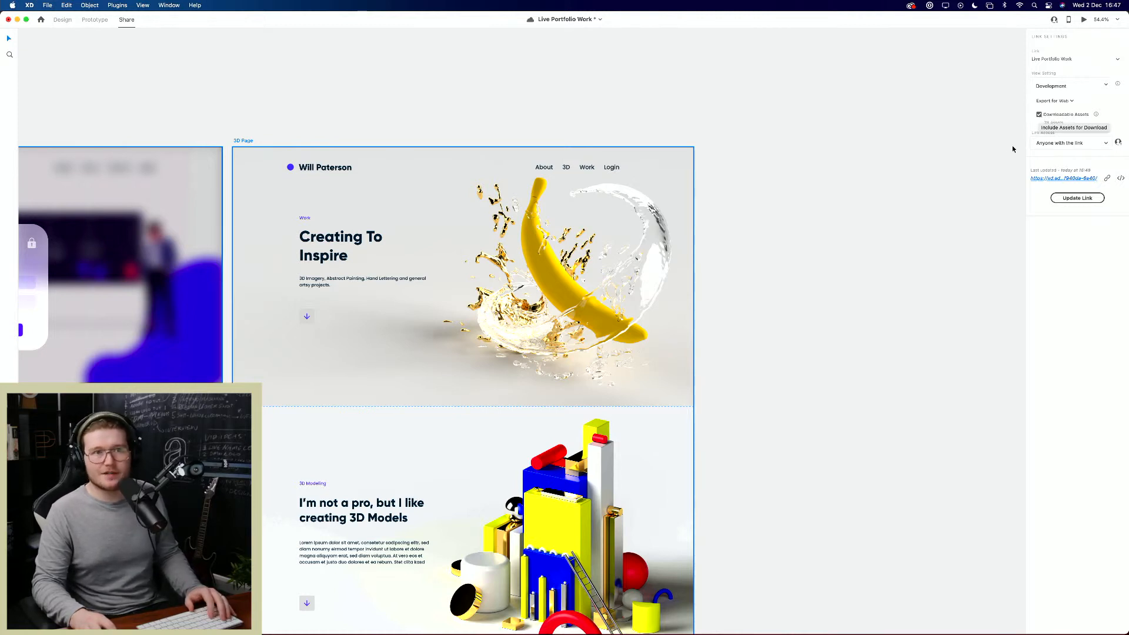
left_click(1063, 86)
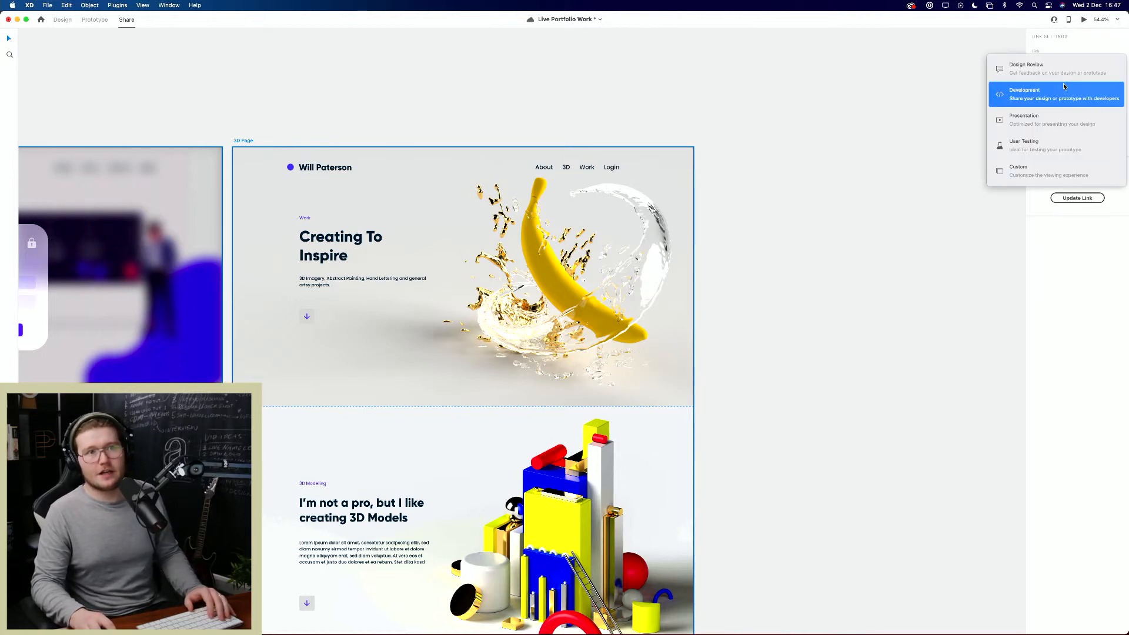
left_click(1061, 338)
left_click(1052, 81)
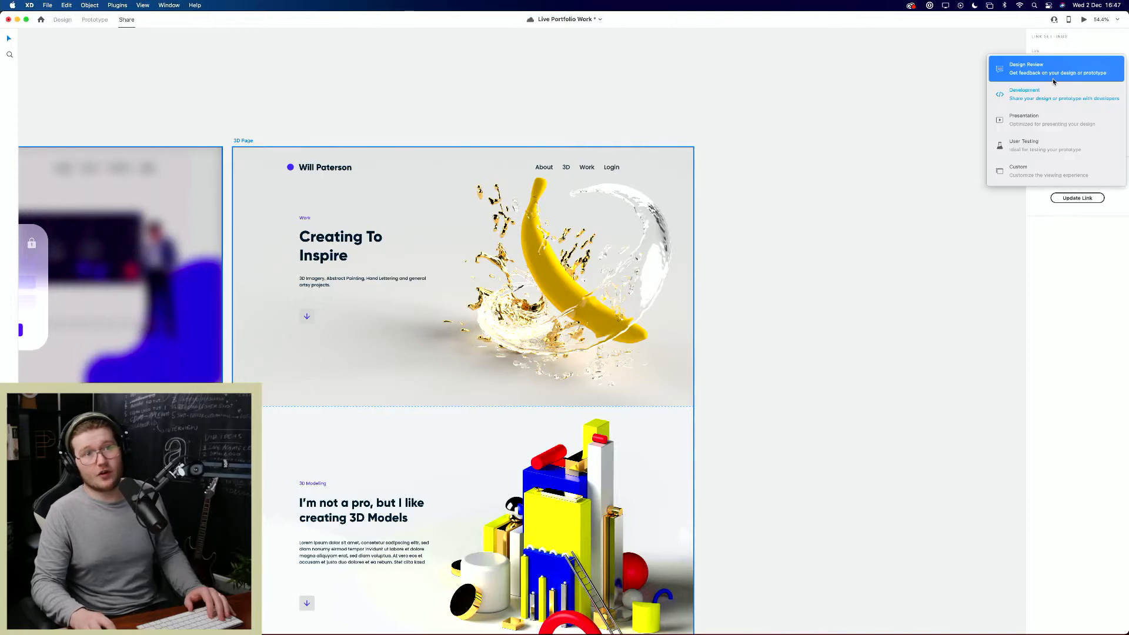
left_click(919, 198)
left_click(1063, 86)
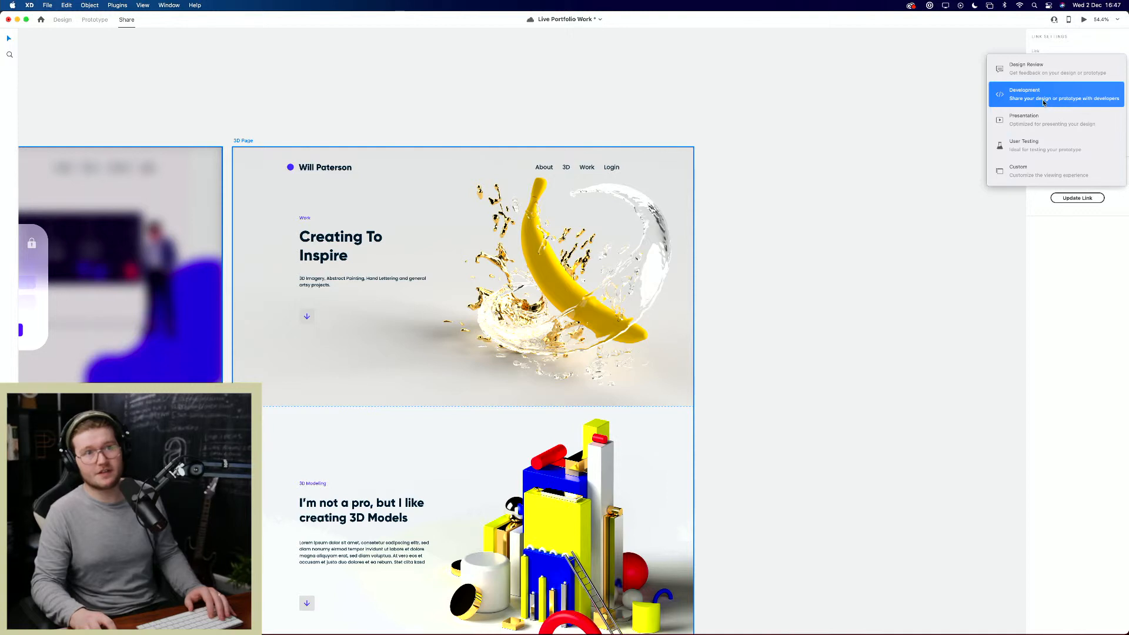
left_click(1044, 101)
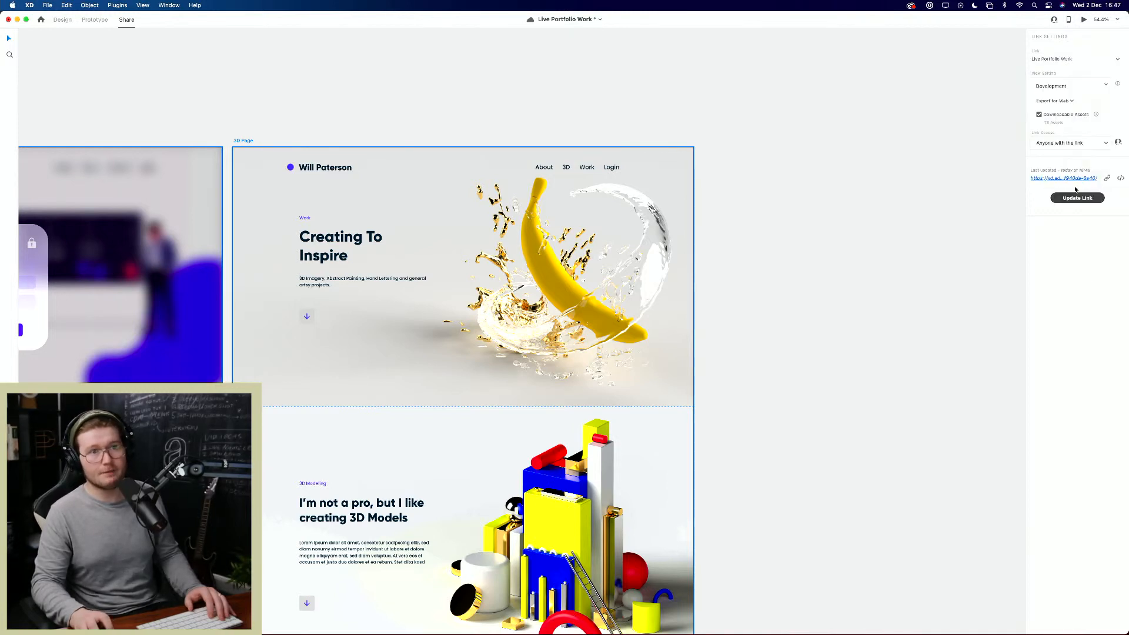
key("super+s")
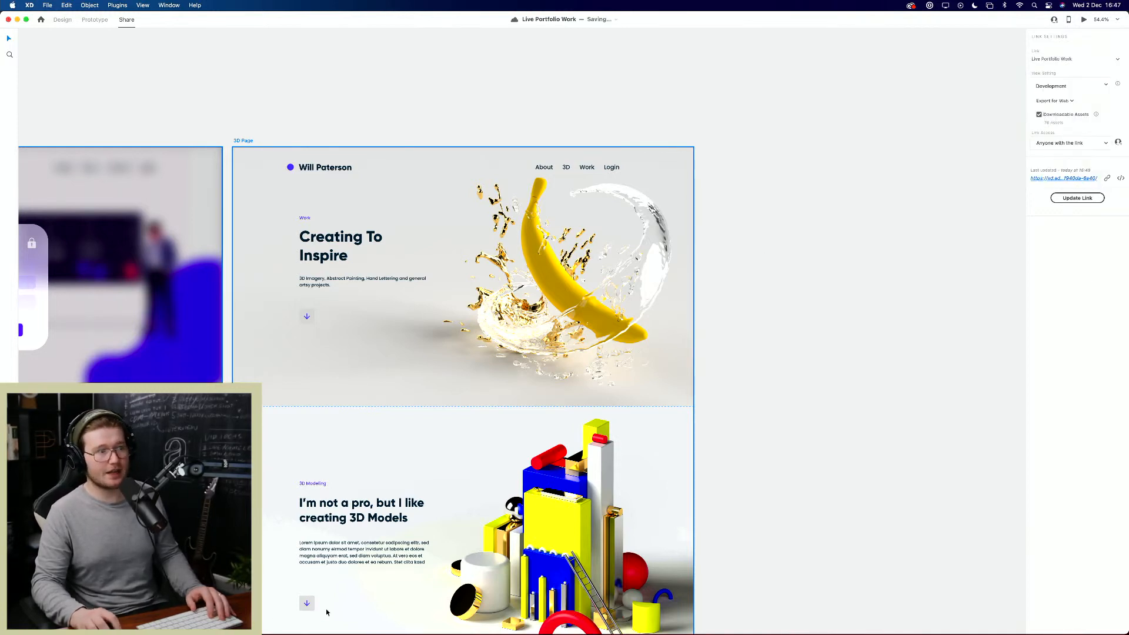
Step: Open the share link in the browser, inspect the assets, specs and CSS of the home illustration and heading group, and close it
left_click(1073, 179)
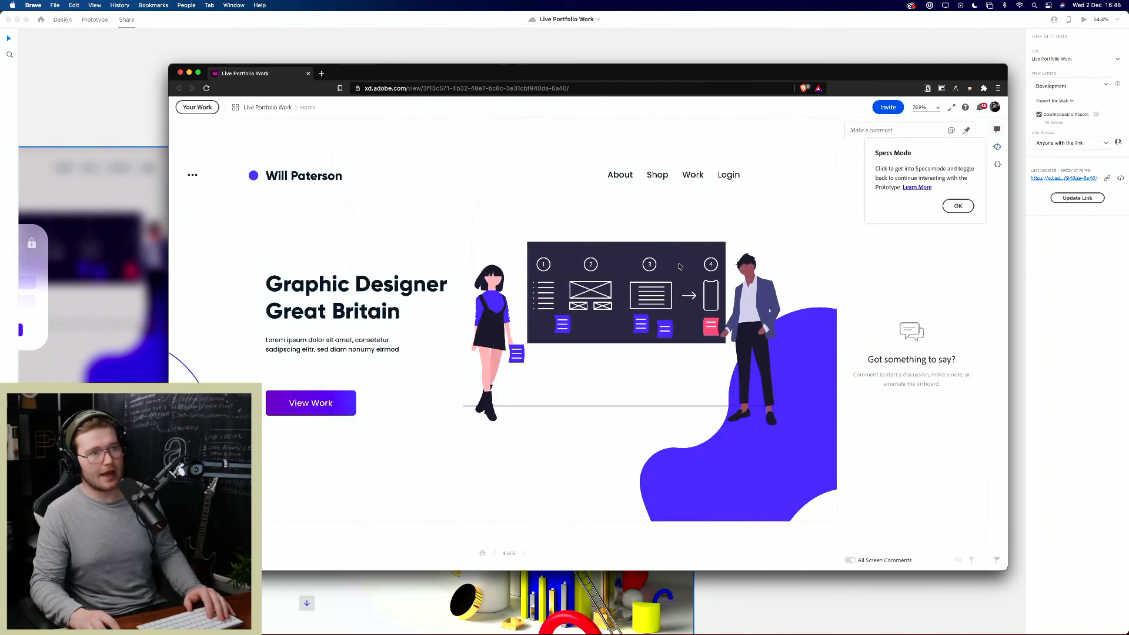
left_click(997, 147)
left_click(997, 149)
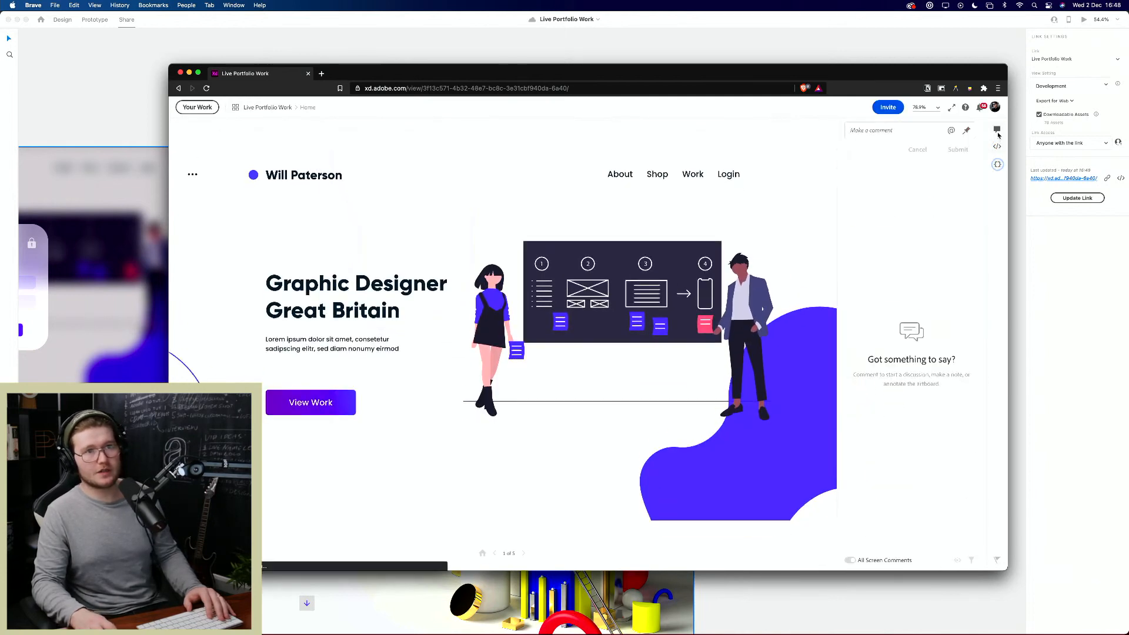
left_click(997, 148)
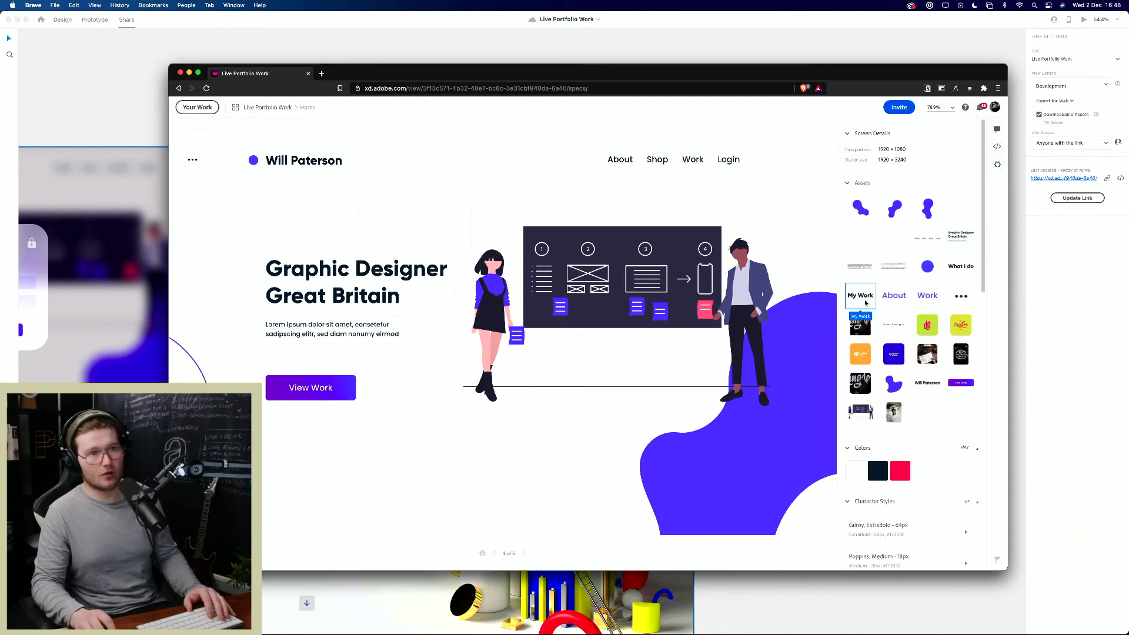
left_click(645, 285)
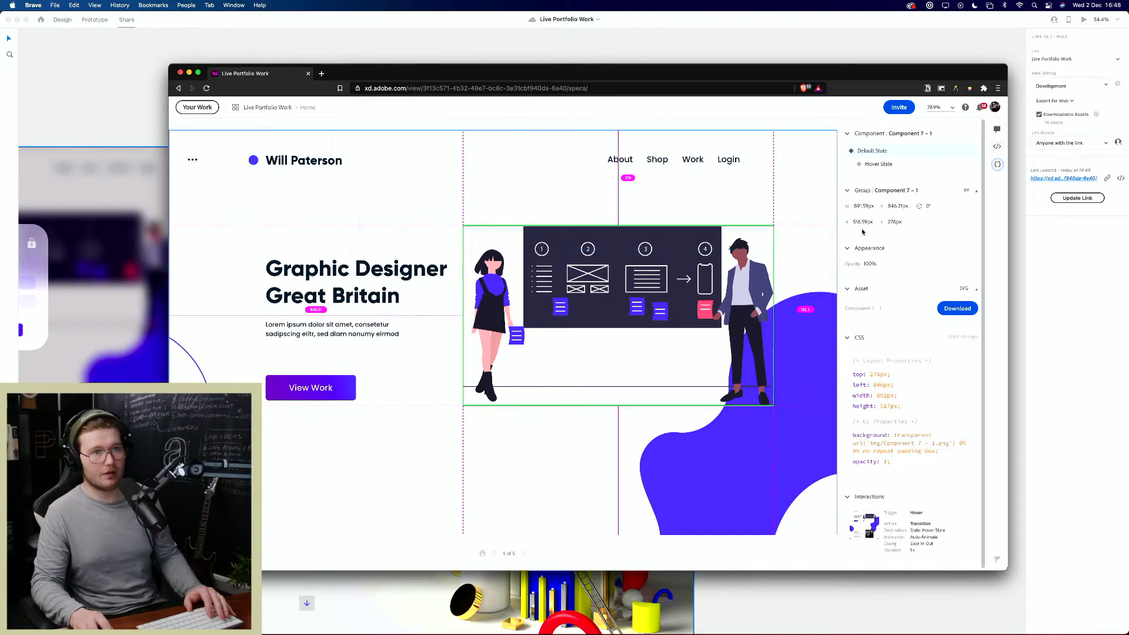
scroll(943, 326, "down", 1)
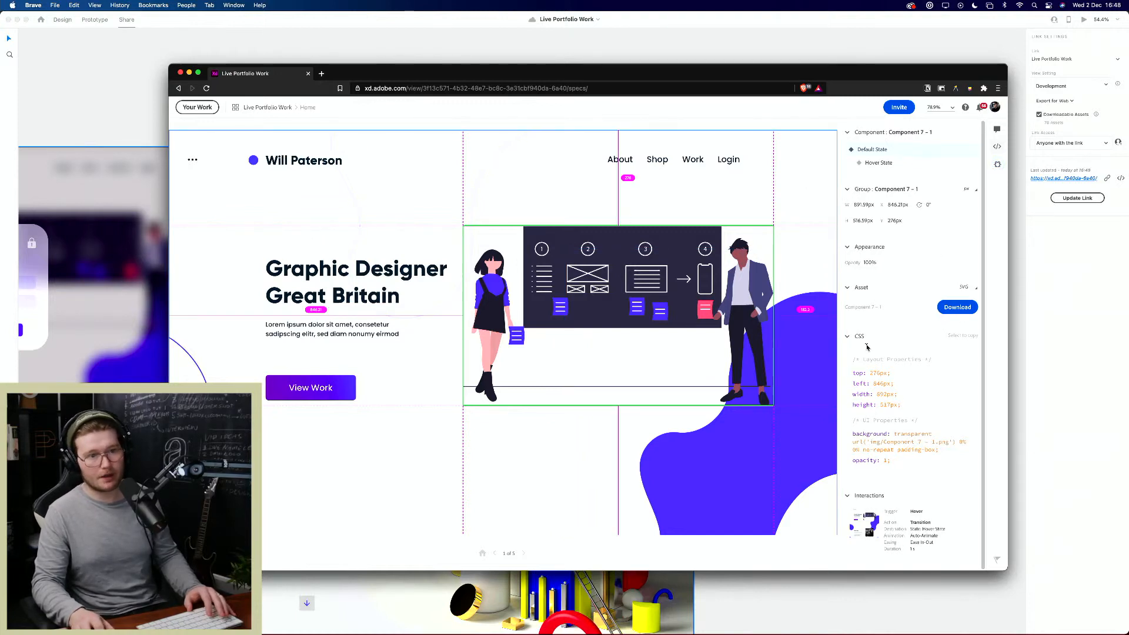
left_click(360, 302)
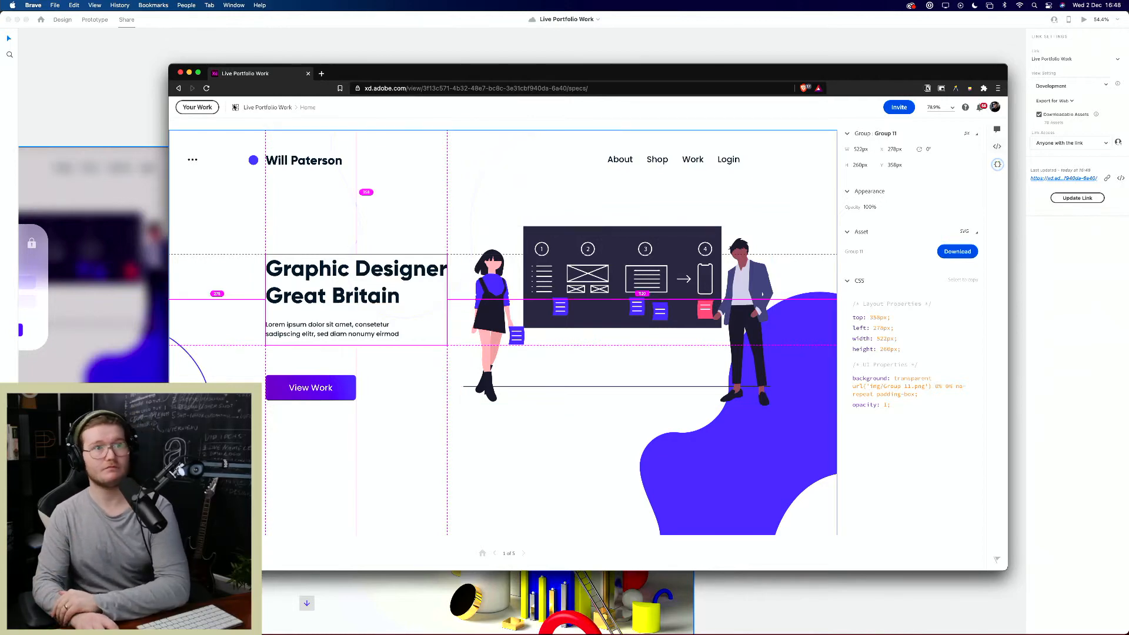
left_click(180, 73)
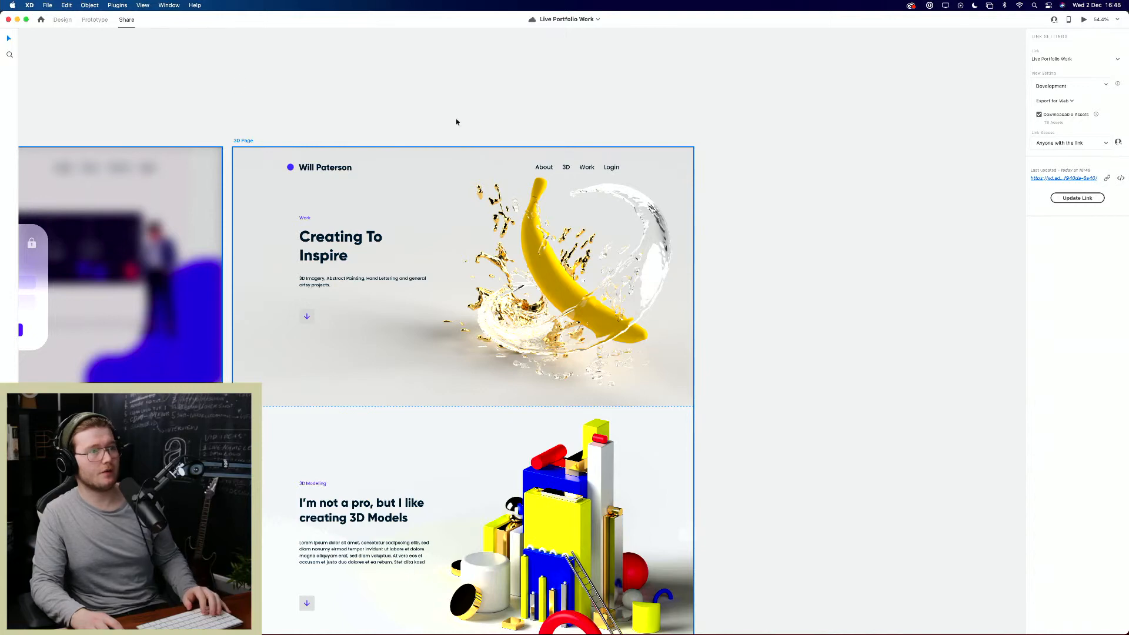
Step: Return to Design mode and briefly preview the prototype from the Home page
key("super+1")
scroll(645, 429, "down", 5)
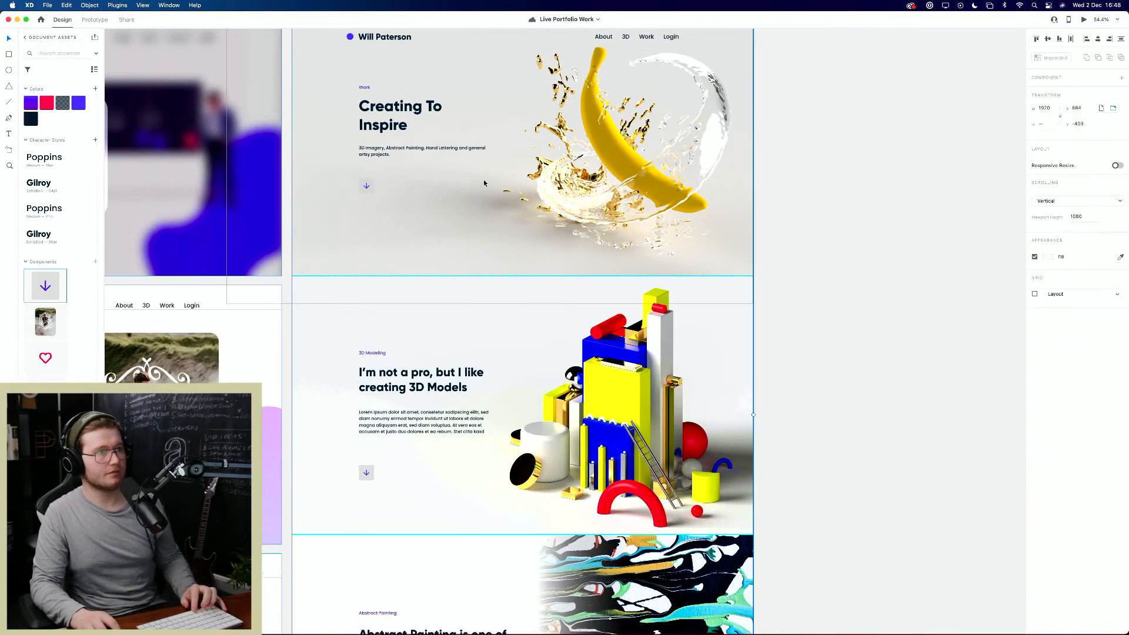
scroll(645, 429, "down", 10)
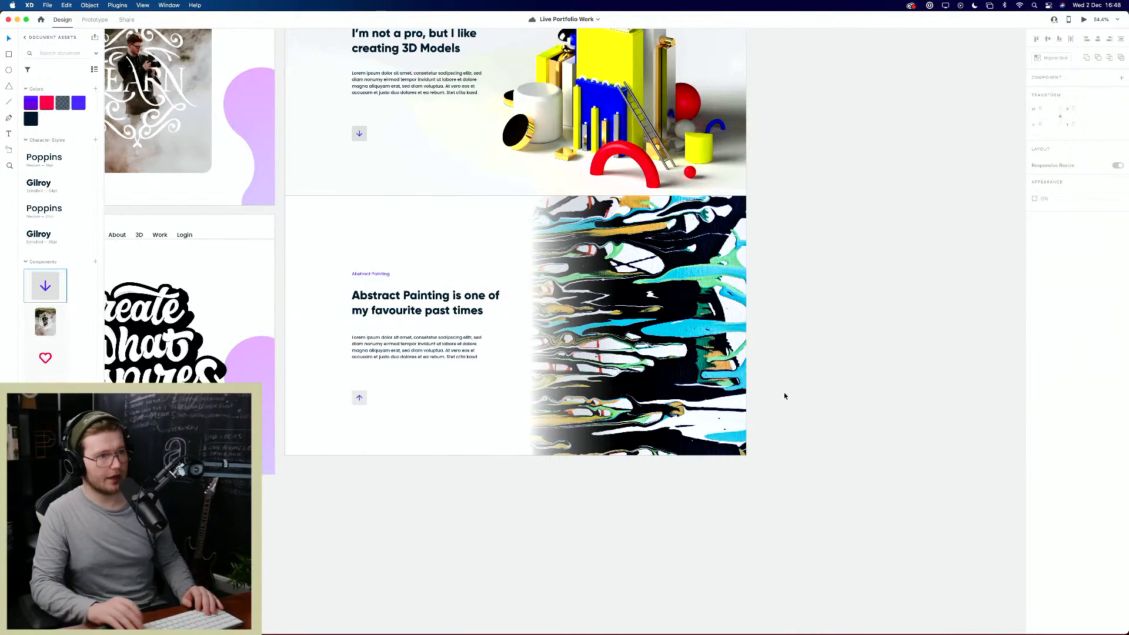
key("super+Return")
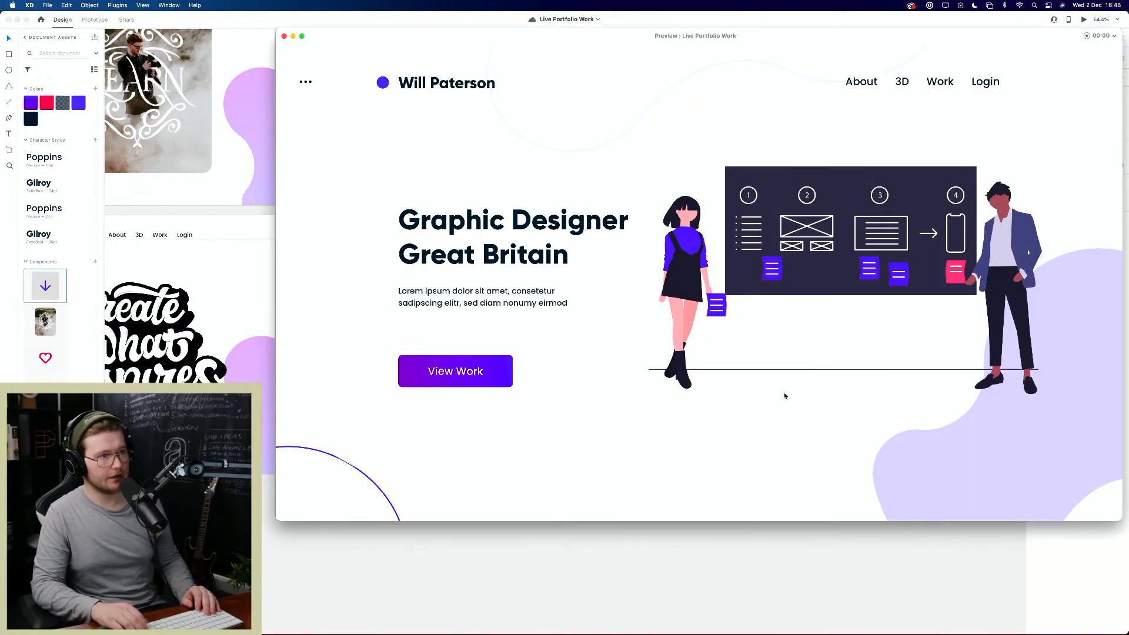
left_click(284, 36)
Step: Duplicate the purple blob beside the "Create What Inspires" lettering, unlock the copy and move it onto the 3D Page's Abstract Painting section
left_click_drag(333, 537, 414, 557)
left_click(338, 396)
left_click_drag(338, 395, 430, 465)
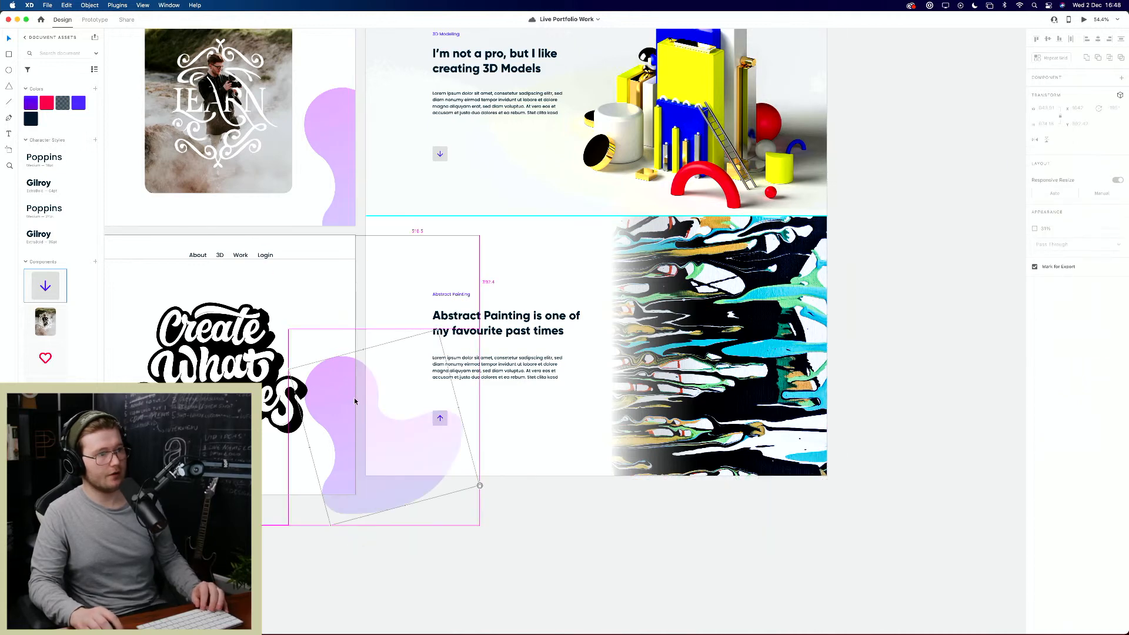
key("super+l")
mouse_move(355, 442)
left_mouse_down()
mouse_move(386, 499)
mouse_move(479, 454)
mouse_move(559, 589)
mouse_move(511, 469)
mouse_move(259, 435)
left_mouse_up()
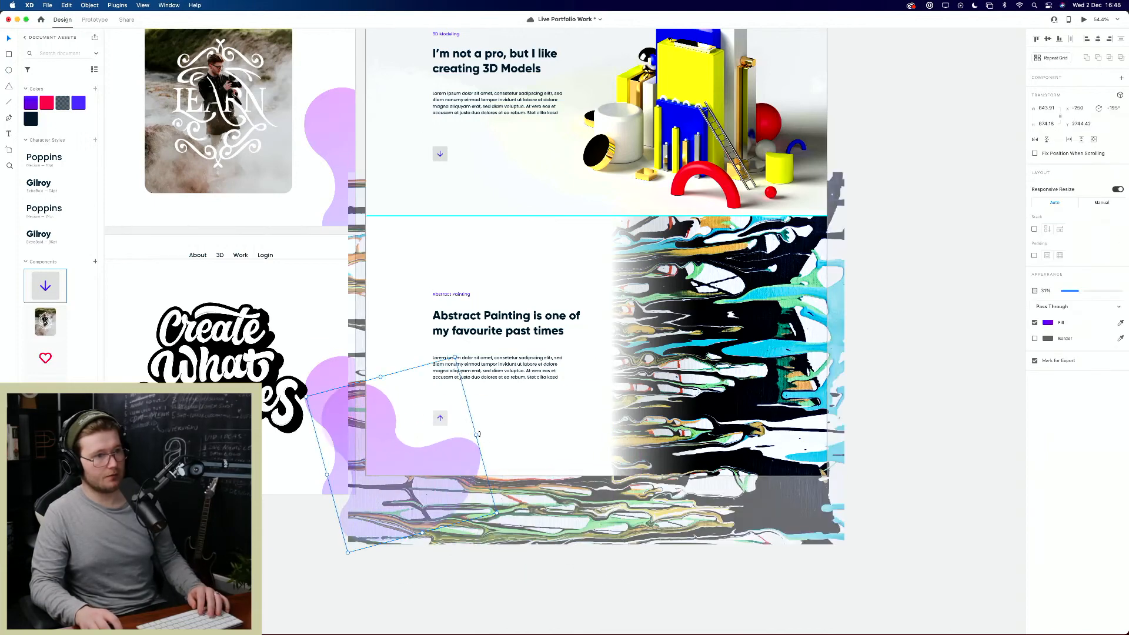
Step: Rotate the copied blob beside the Abstract Painting label and recolour its fill with the saved pink-red swatch
left_click_drag(481, 436, 370, 481)
left_click_drag(349, 331, 306, 254)
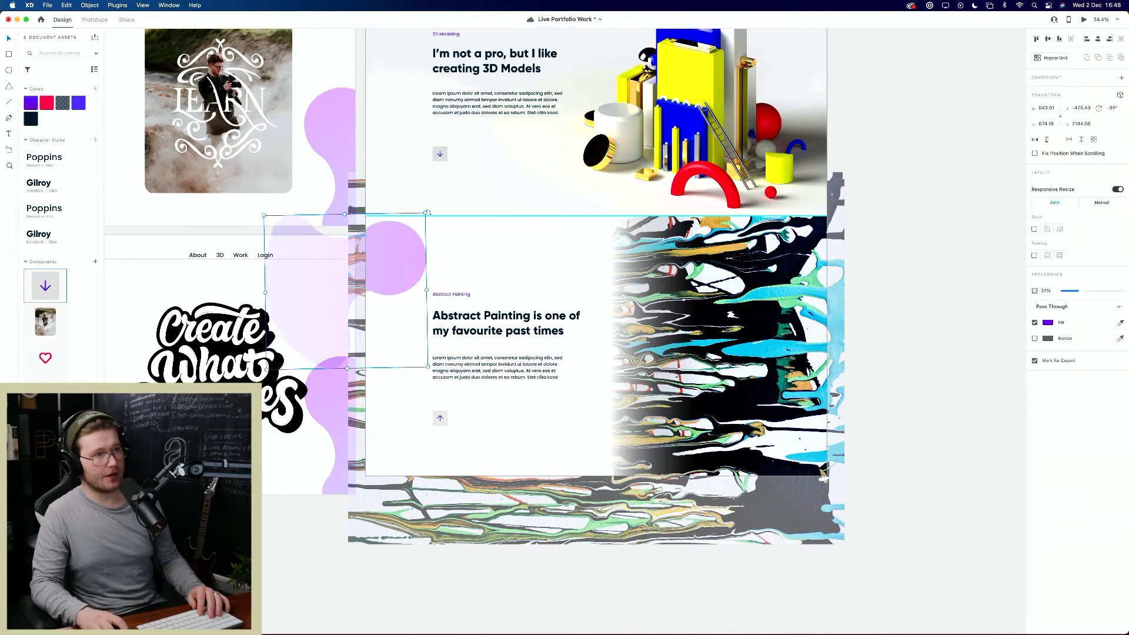
left_click_drag(430, 212, 450, 244)
left_click(47, 103)
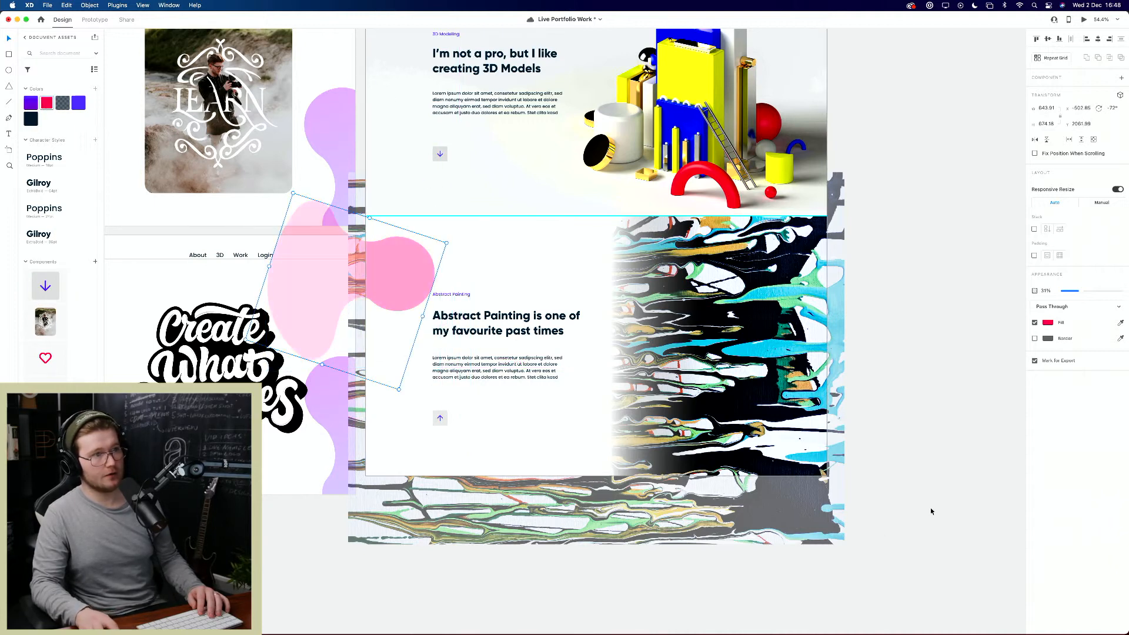
left_click(861, 596)
Step: Place the pink blob at the Abstract Painting section's lower-left edge and a copy rotated -134° across the boundary with 3D Modeling
left_click(416, 284)
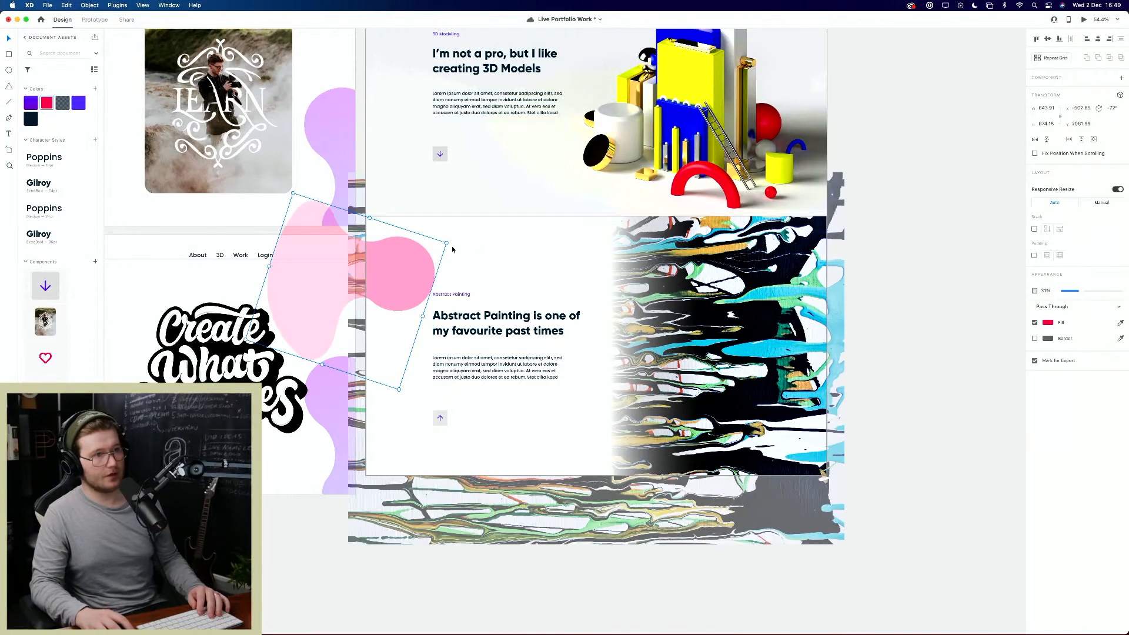
left_click_drag(448, 242, 350, 178)
left_click_drag(361, 249, 398, 207)
left_click(645, 609)
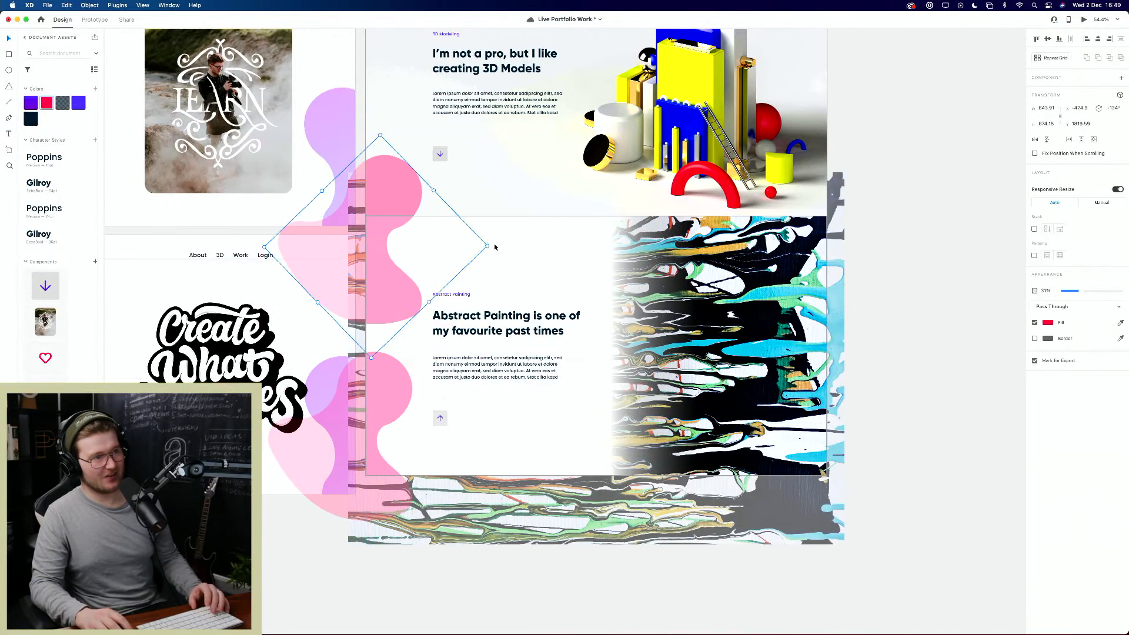
Step: Try enlarging and rotating the upper pink blob copy, placing it along the Abstract Painting section's left side
left_click_drag(488, 246, 624, 228)
left_click_drag(375, 253, 336, 159)
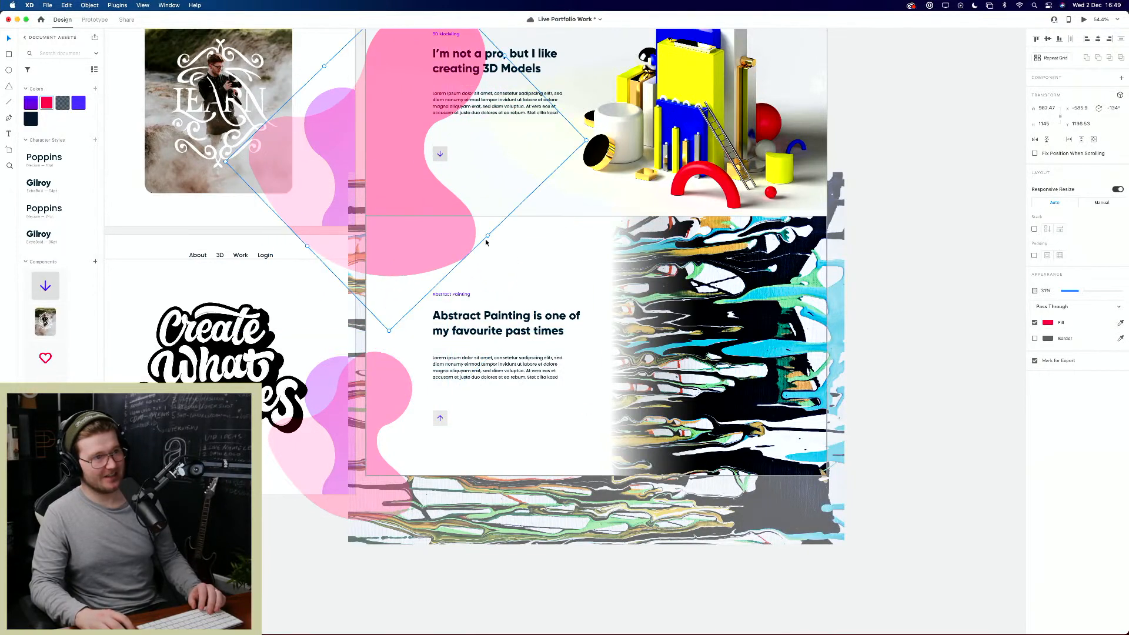
left_click_drag(486, 242, 475, 136)
left_click_drag(455, 227, 375, 297)
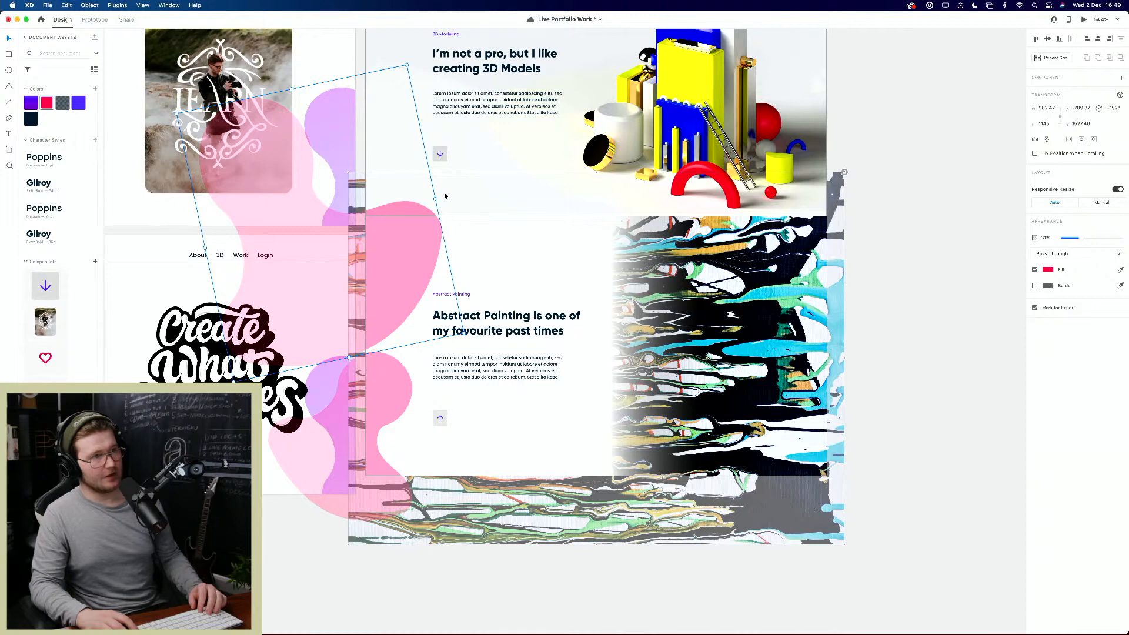
left_click_drag(445, 196, 381, 243)
left_click(955, 289)
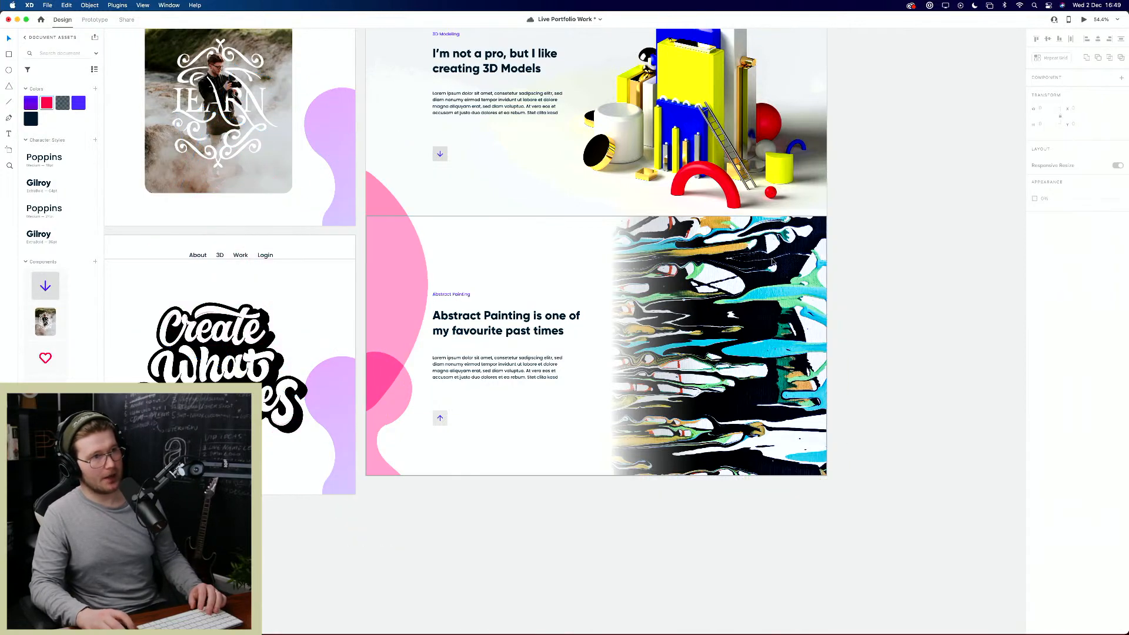
Step: Delete the large upper pink blob from the Abstract Painting section, keeping only the lower-left one
mouse_move(390, 323)
left_mouse_down()
mouse_move(512, 586)
mouse_move(952, 433)
mouse_move(828, 432)
left_mouse_up()
key("Delete")
mouse_move(388, 409)
left_mouse_down()
mouse_move(404, 260)
mouse_move(391, 390)
left_mouse_up()
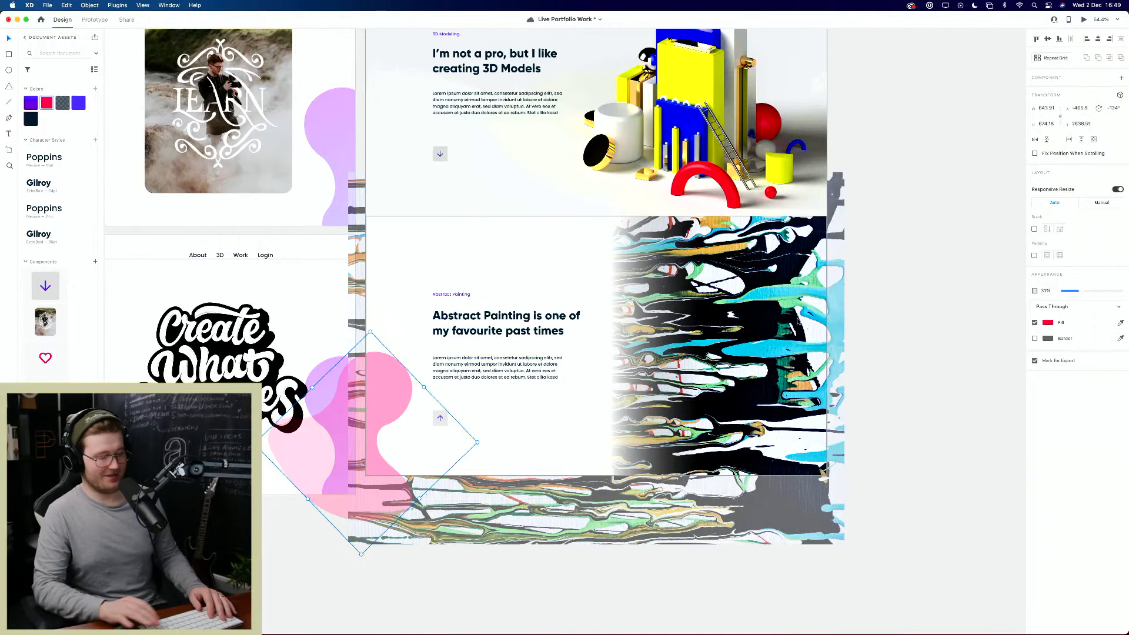
key("Escape")
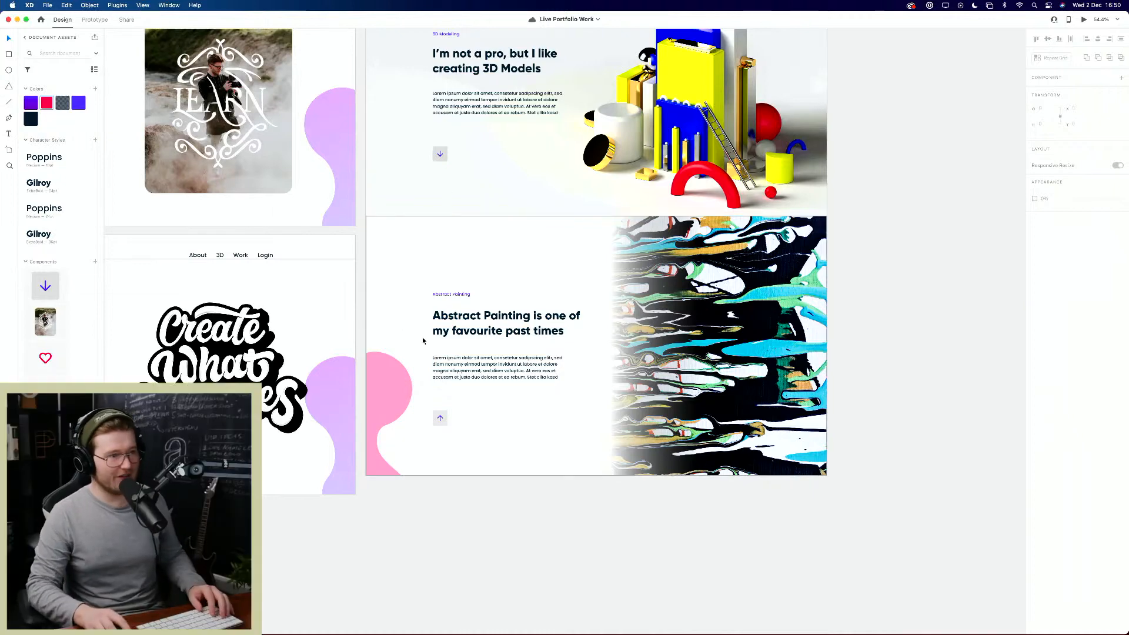
Step: Switch to Adobe Illustrator and create a new 1920 × 1080 px web document
mouse_move(384, 630)
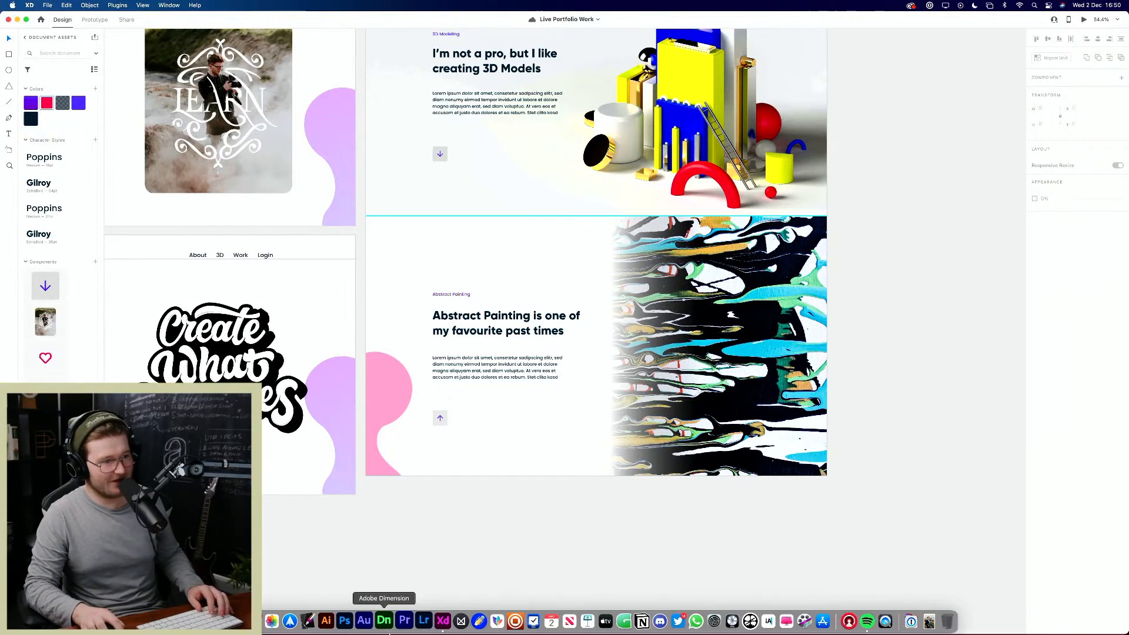
left_click(332, 629)
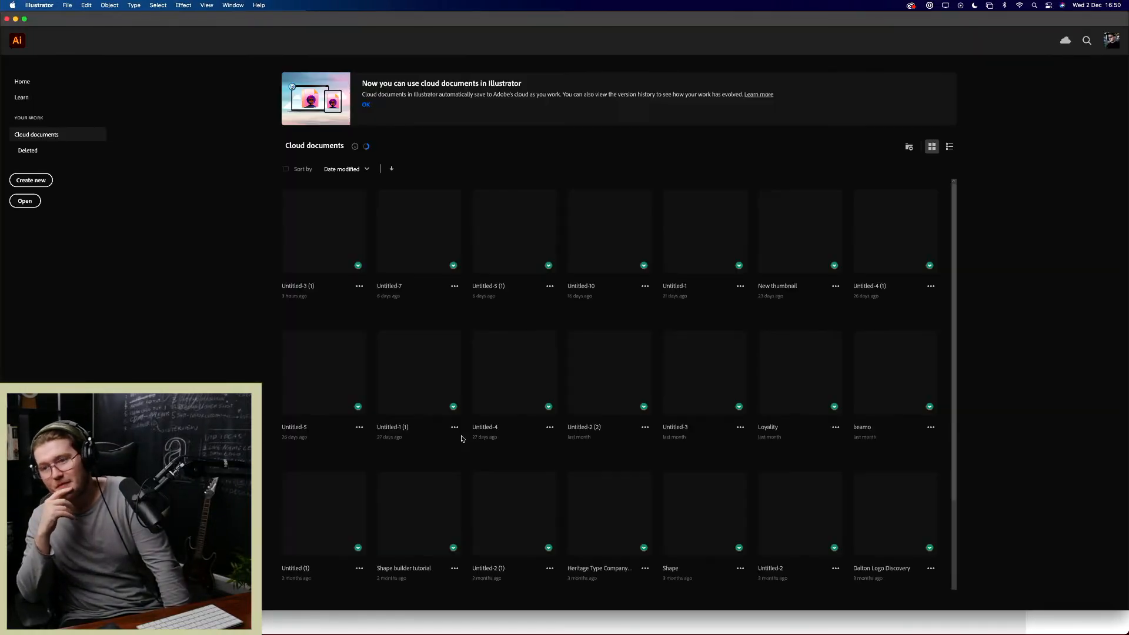
left_click(31, 180)
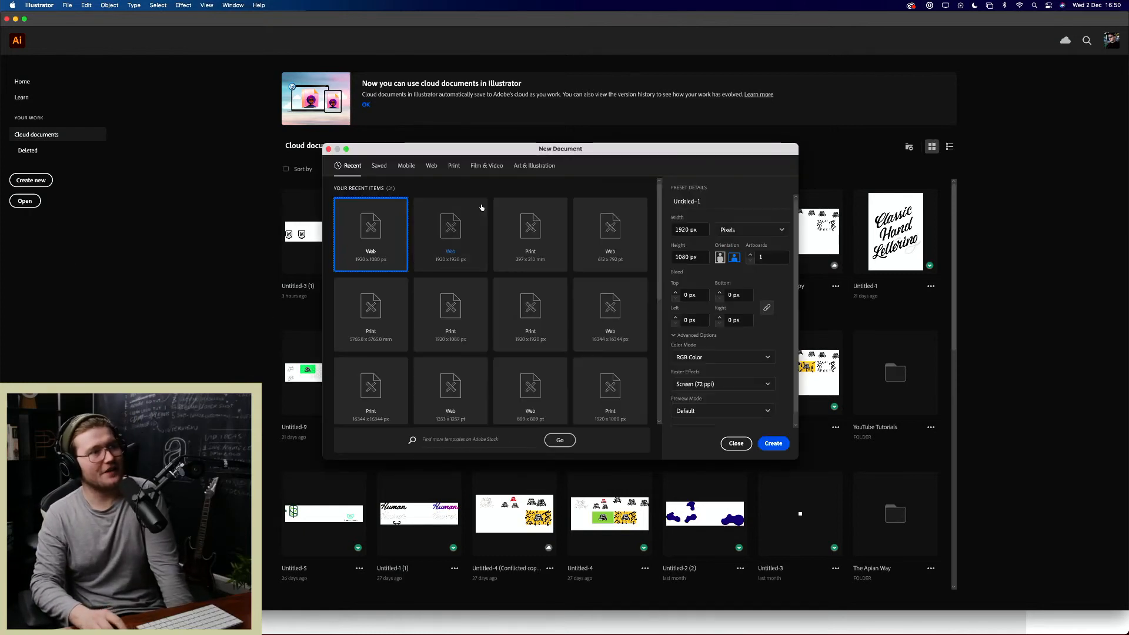
left_click(780, 445)
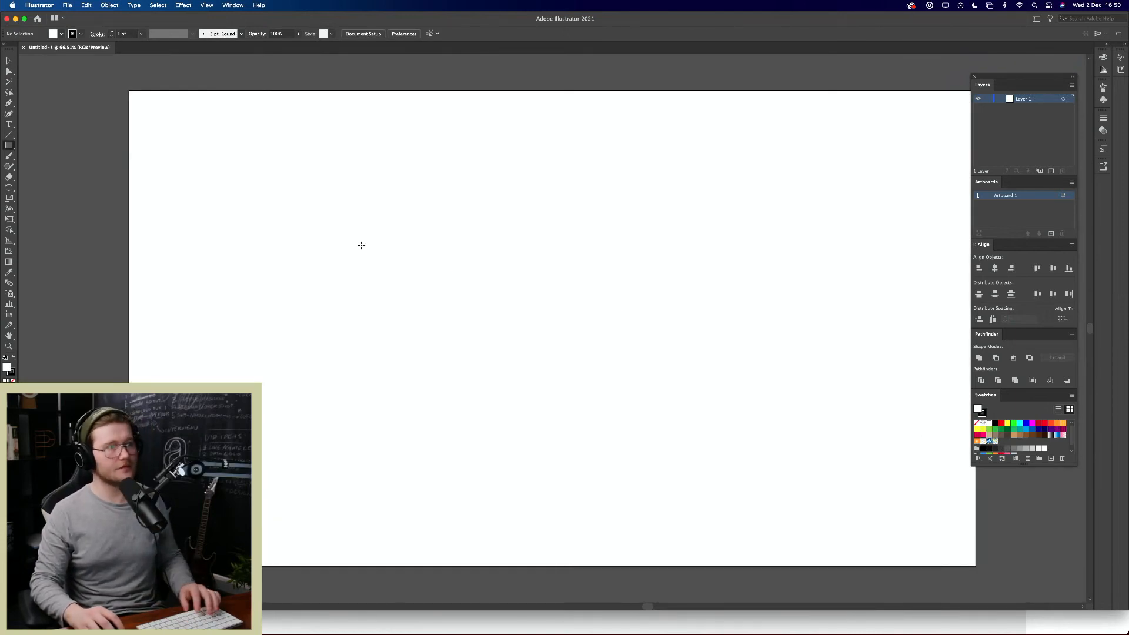
Step: Draw a square about 99 px wide on the artboard and remove its fill
left_click_drag(361, 245, 404, 288)
key("v")
left_click(453, 299)
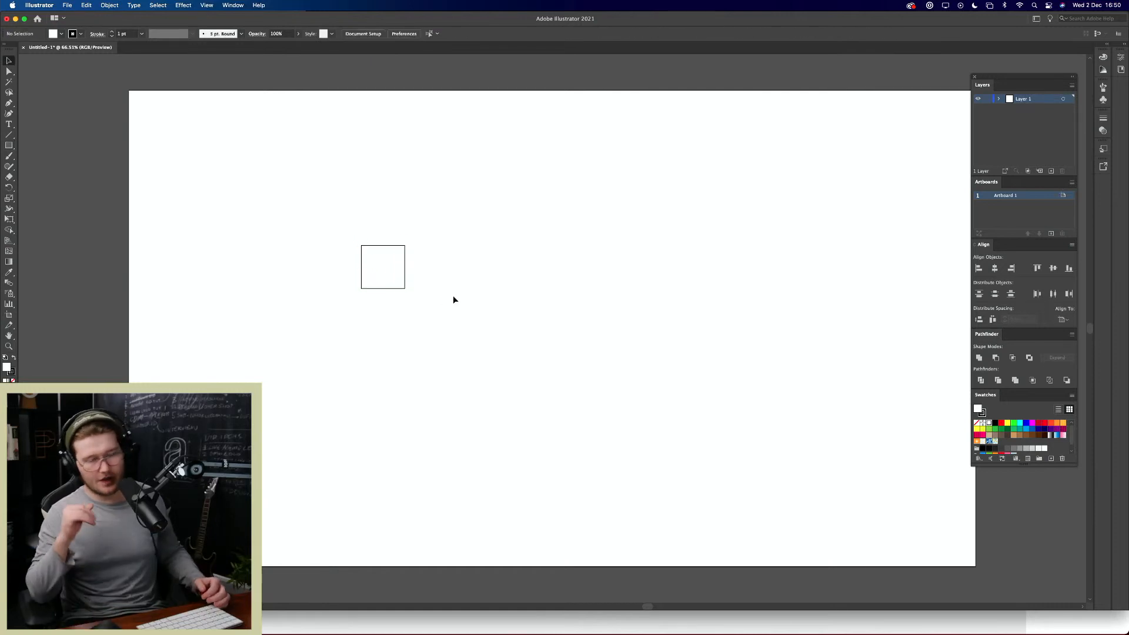
left_click(391, 273)
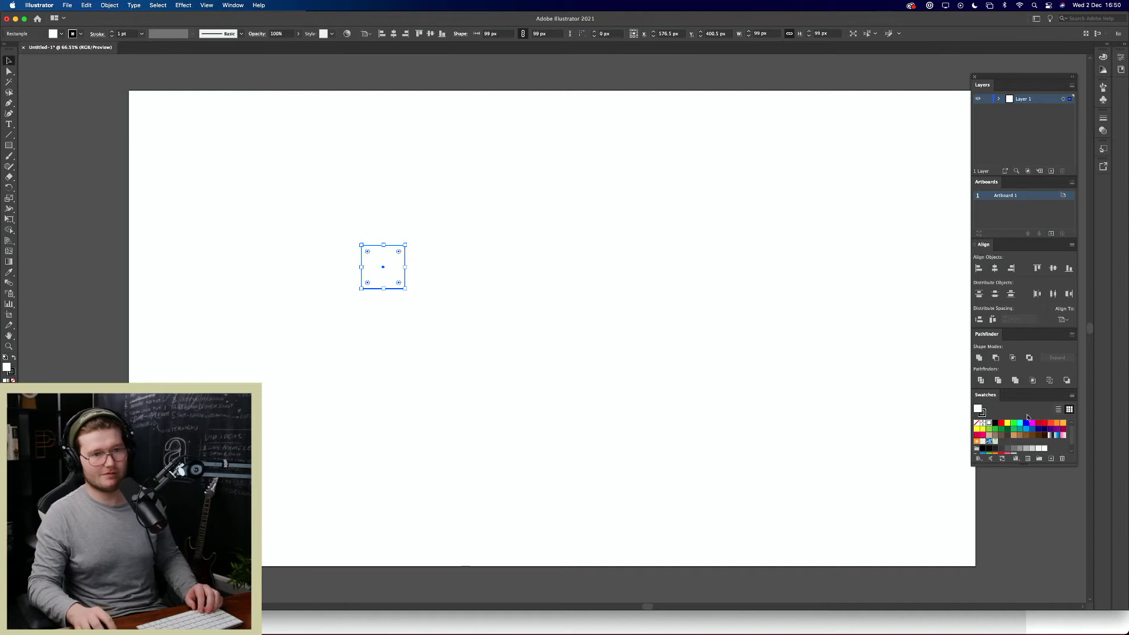
left_click(408, 307)
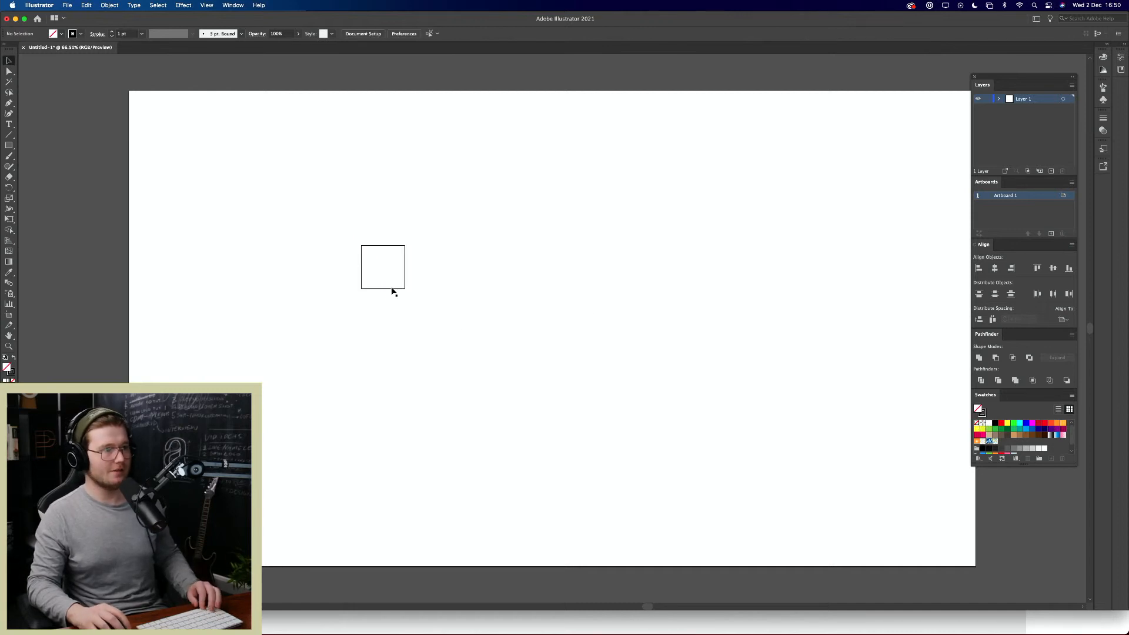
Step: Duplicate the outlined square directly beneath the original so their edges touch
left_click(392, 288)
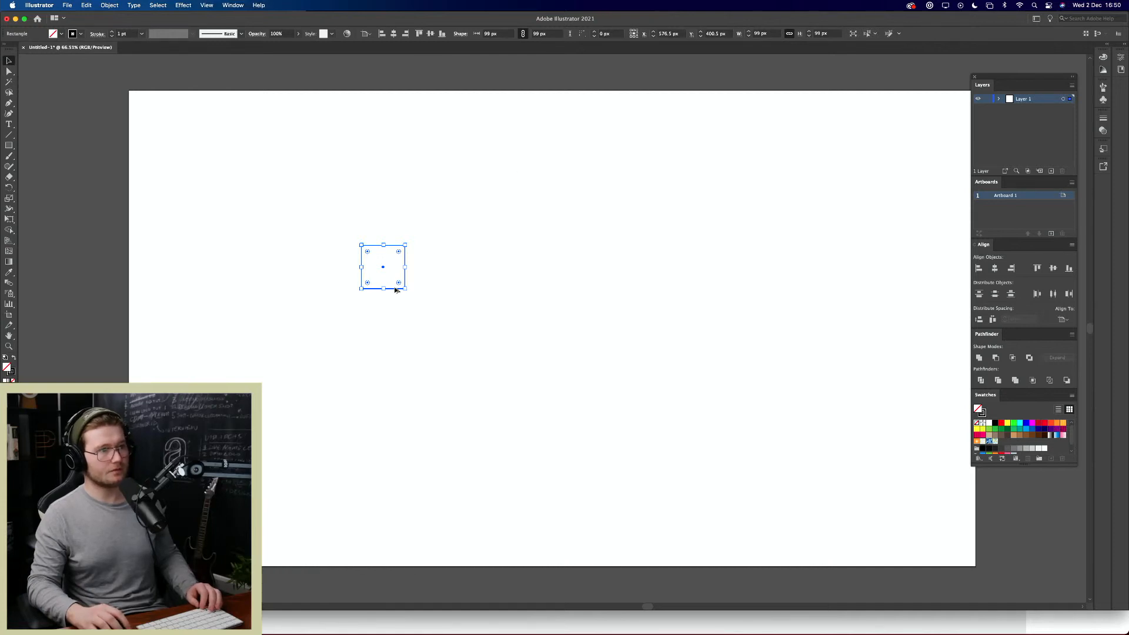
left_click_drag(394, 291, 449, 247)
key("super+z")
left_click(436, 285)
key("z")
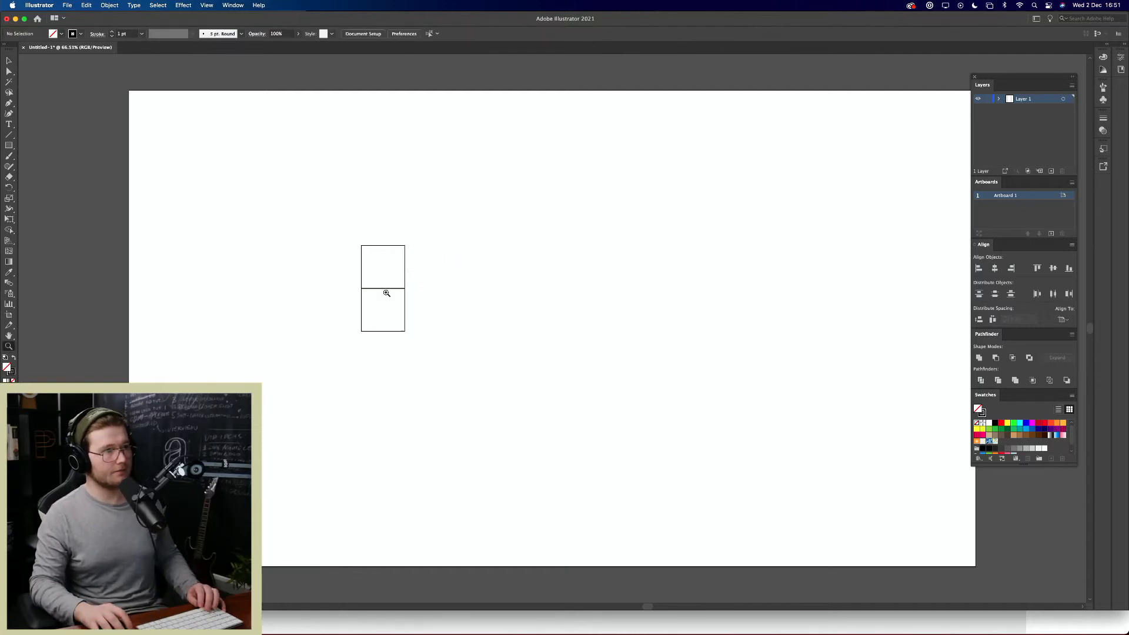
Step: Duplicate the lower square to its right and scale the copy to 198 px, matching the height of the stacked pair
key("v")
left_click_drag(386, 292, 559, 322)
left_click(469, 317)
left_click(470, 316)
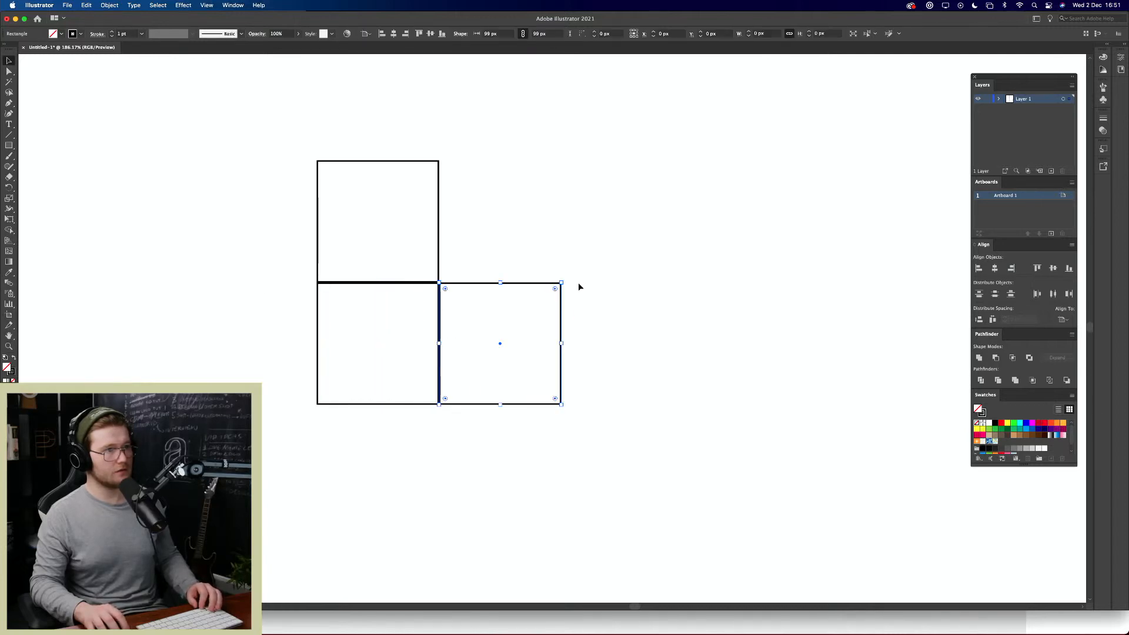
left_click_drag(561, 283, 718, 158)
scroll(718, 214, "right", 5)
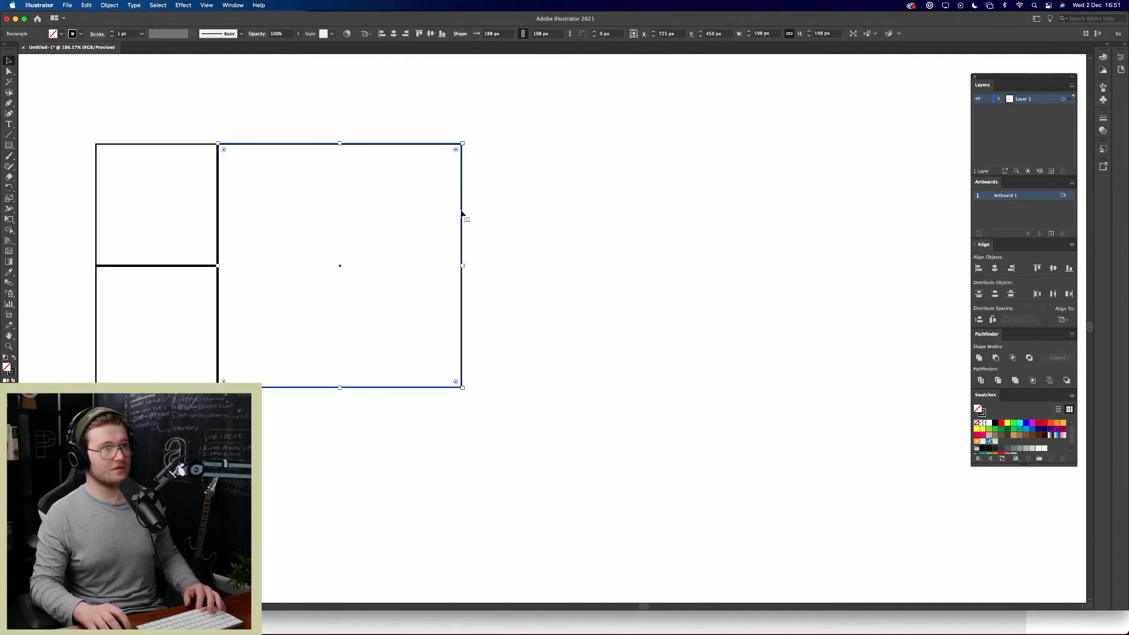
Step: Duplicate the 198 px square beneath the arrangement and enlarge the copy to about 297 px, spanning the full width above it
scroll(345, 325, "left", 8)
scroll(345, 325, "down", 2)
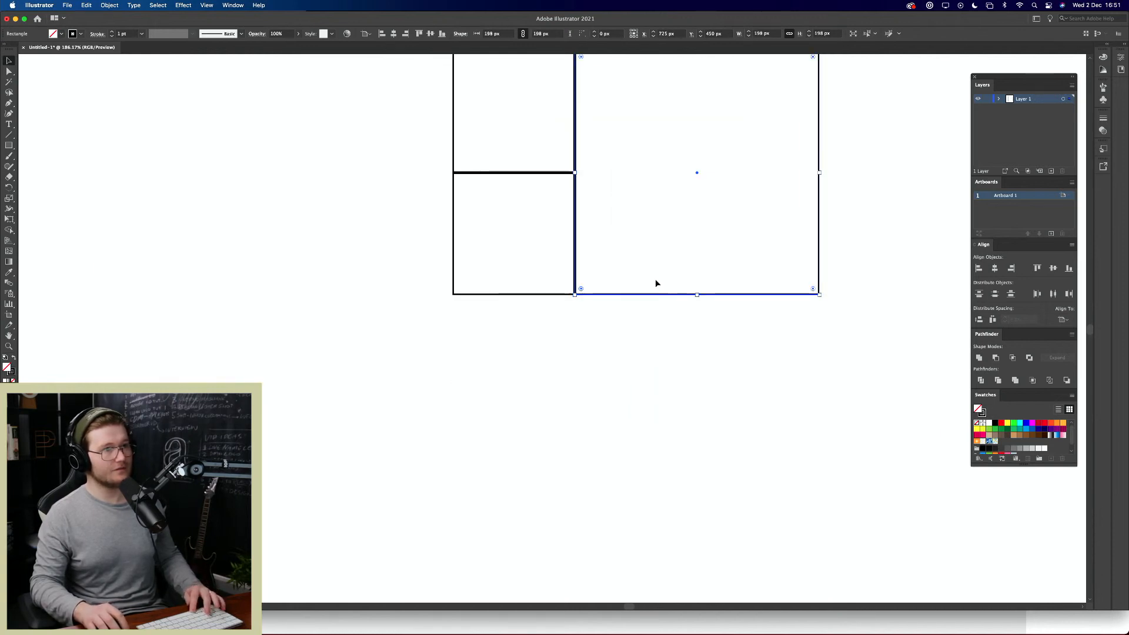
left_click_drag(637, 296, 517, 540)
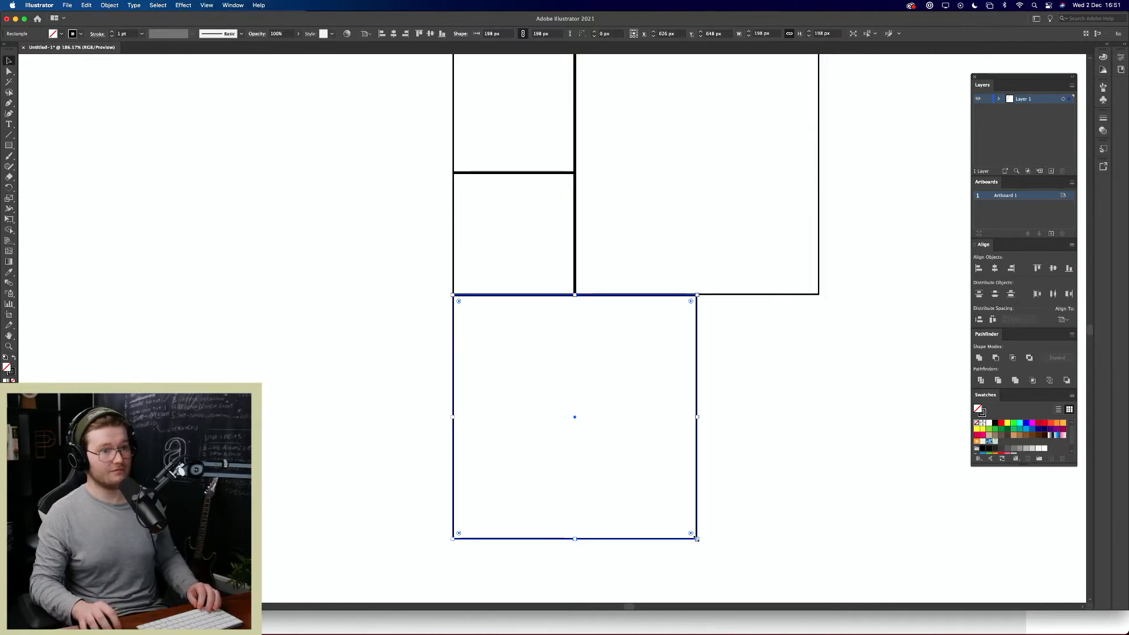
left_click_drag(696, 539, 932, 597)
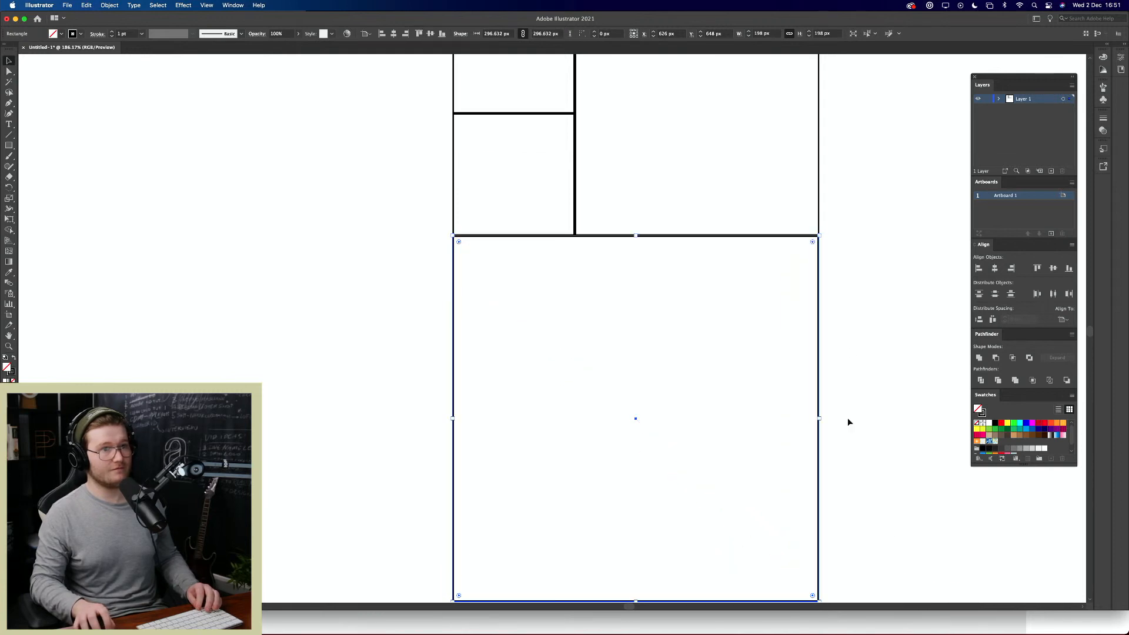
Step: Rotate the whole arrangement of squares by 90° and scale it down to about one third
key("super+a")
key("r")
left_click_drag(852, 171, 496, 58)
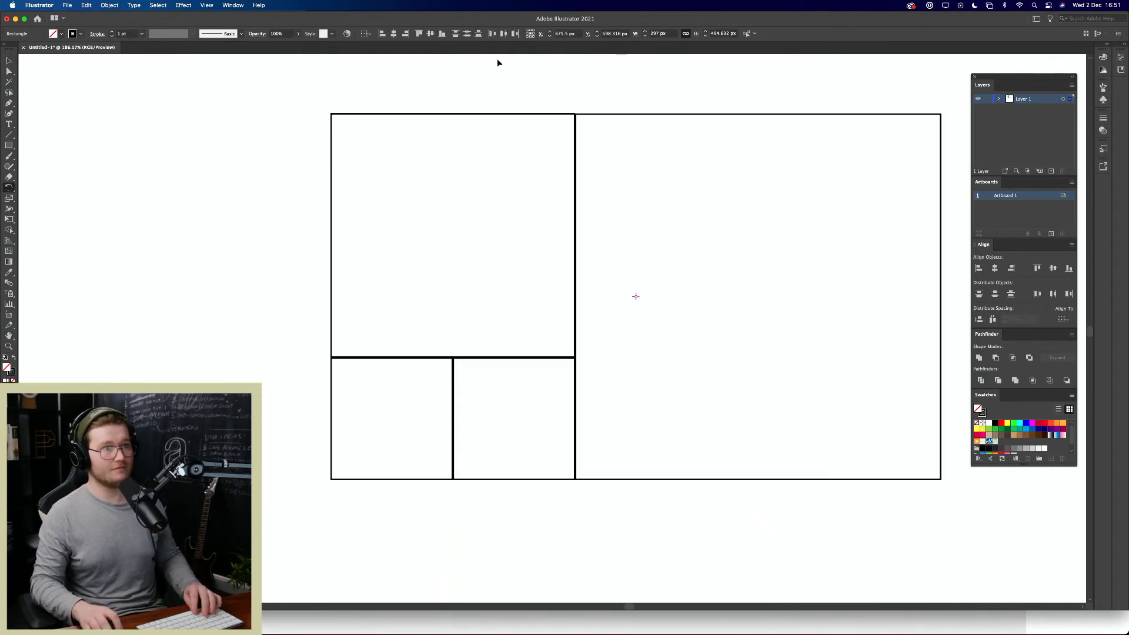
key("v")
left_click_drag(940, 122, 577, 256)
left_click(777, 226)
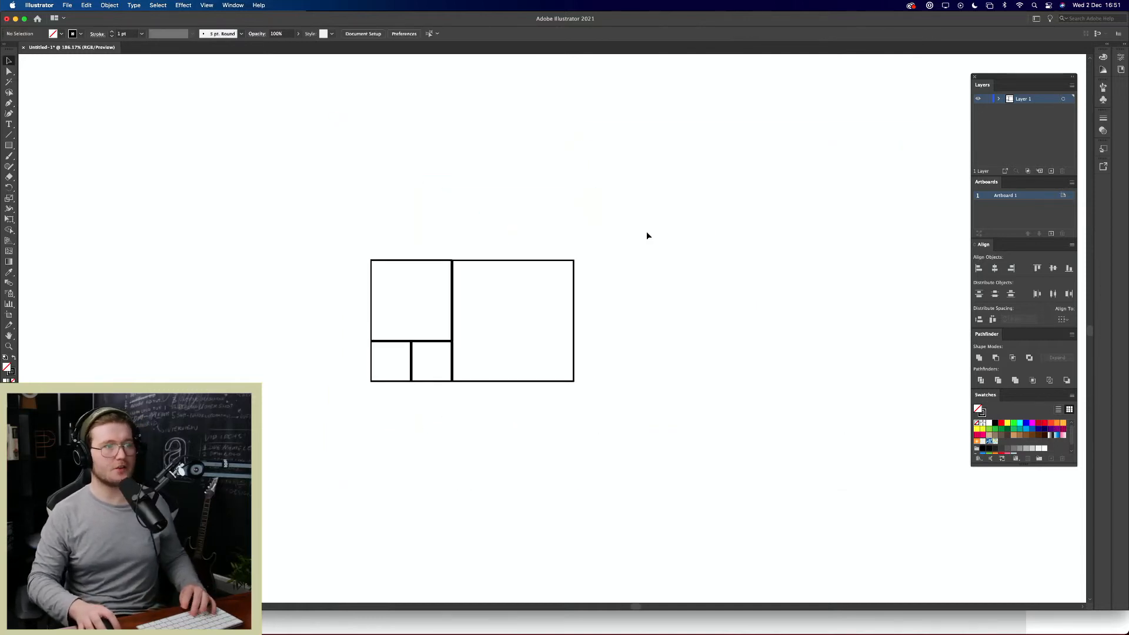
Step: Draw a new outlined square about 53 px wide in the empty space beside the arrangement
left_click_drag(662, 251, 541, 294)
left_click_drag(625, 256, 493, 323)
left_click_drag(665, 316, 576, 346)
left_click_drag(509, 300, 582, 303)
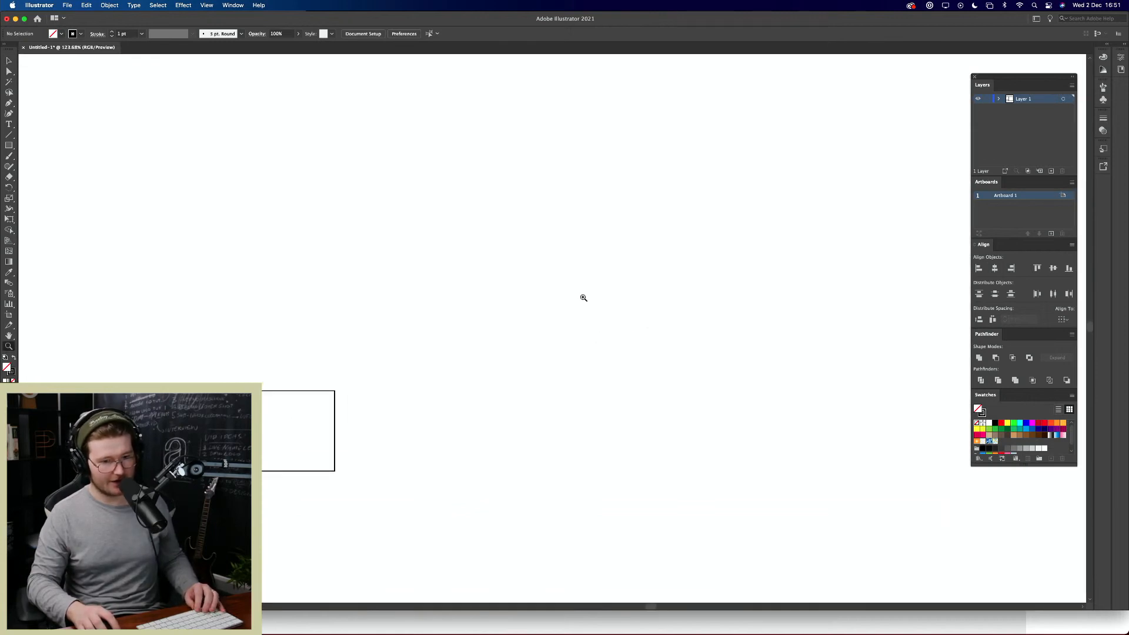
mouse_move(497, 269)
left_mouse_down()
mouse_move(566, 323)
mouse_move(547, 342)
left_mouse_up()
key("v")
key("Delete")
key("m")
key("v")
left_click(599, 297)
left_click_drag(562, 295, 446, 354)
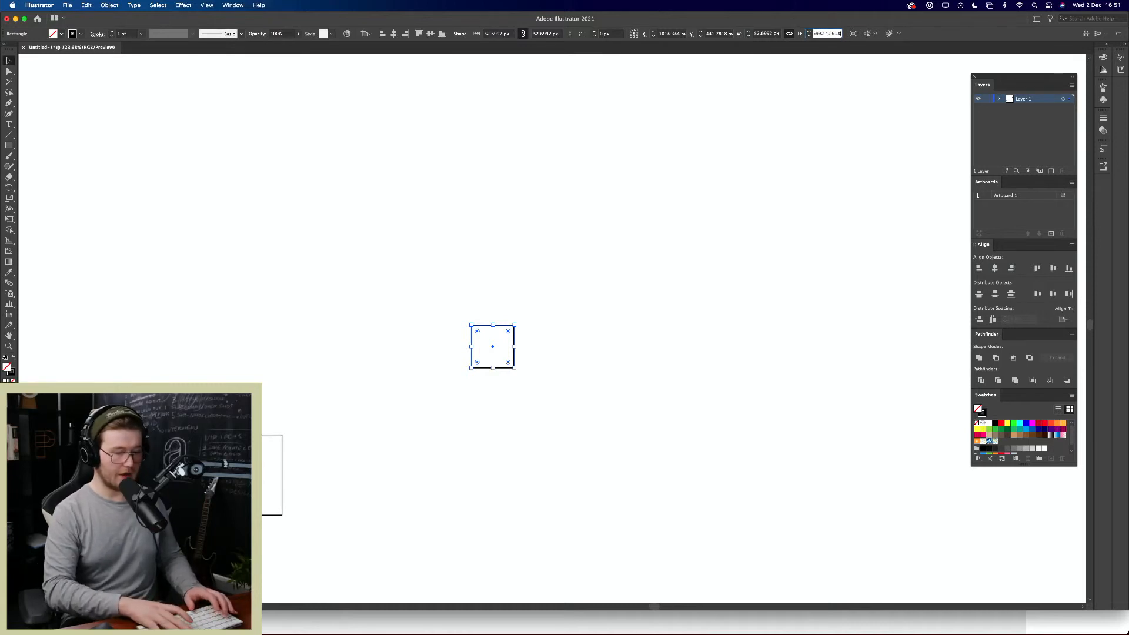
Step: Create three concentric copies of the new square, each 1.618 times the size of the previous one
key("alt+Return")
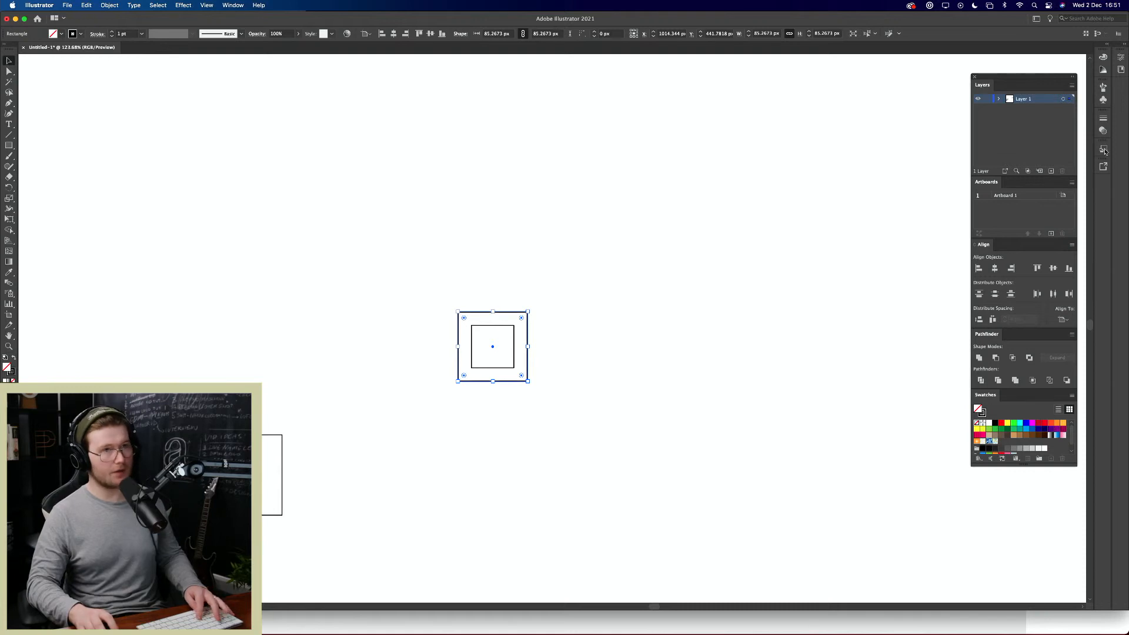
left_click(831, 33)
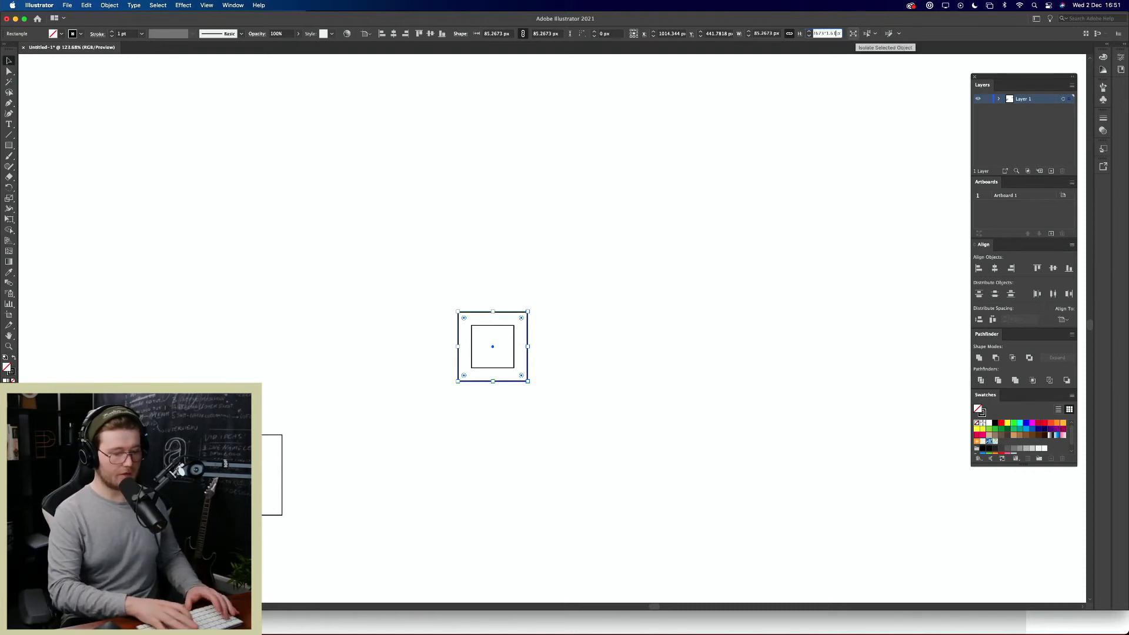
type("*1.618")
key("alt+Return")
left_click_drag(512, 355, 461, 328)
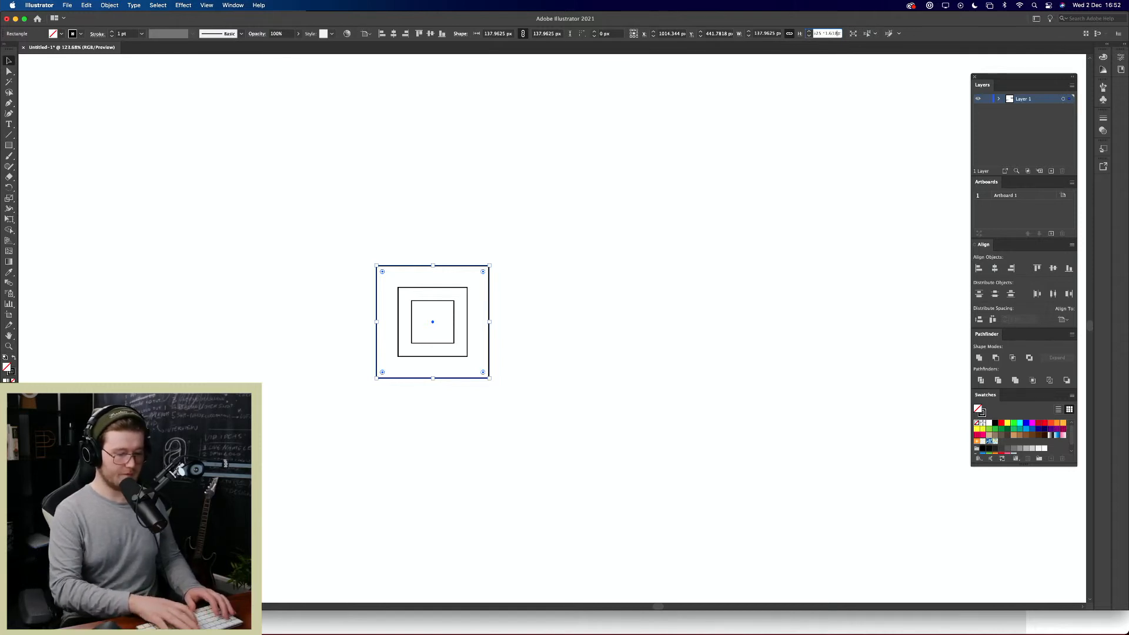
key("alt+Return")
left_click(732, 303)
Step: Compare the nested concentric squares with the arrangement of adjoining squares
left_click_drag(567, 303, 515, 327)
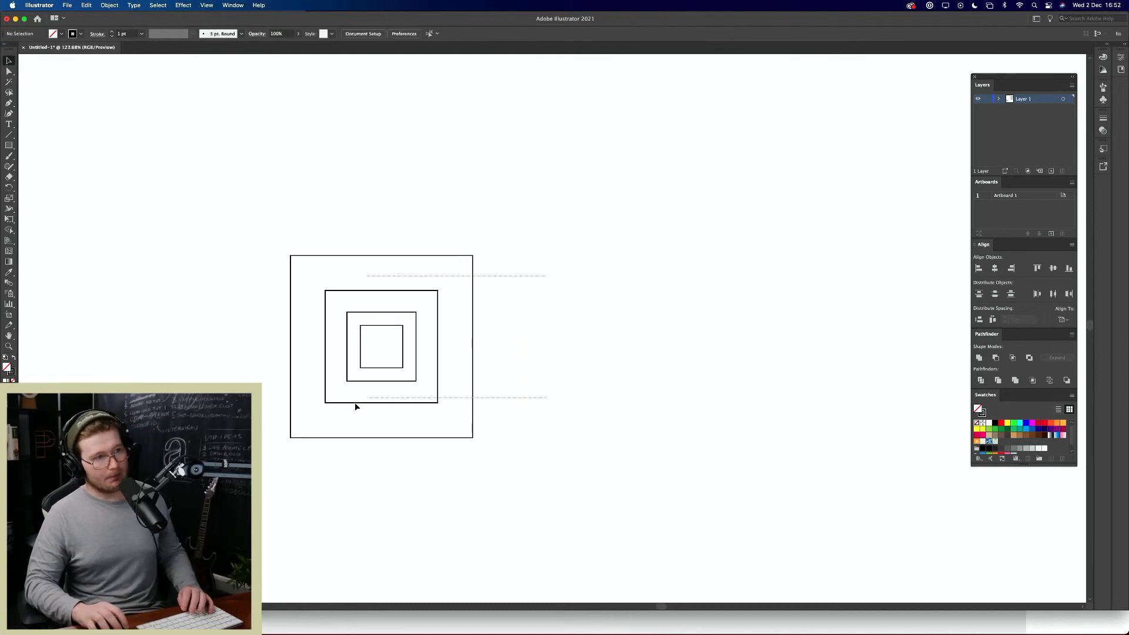
left_click_drag(355, 404, 572, 307)
left_click(575, 308)
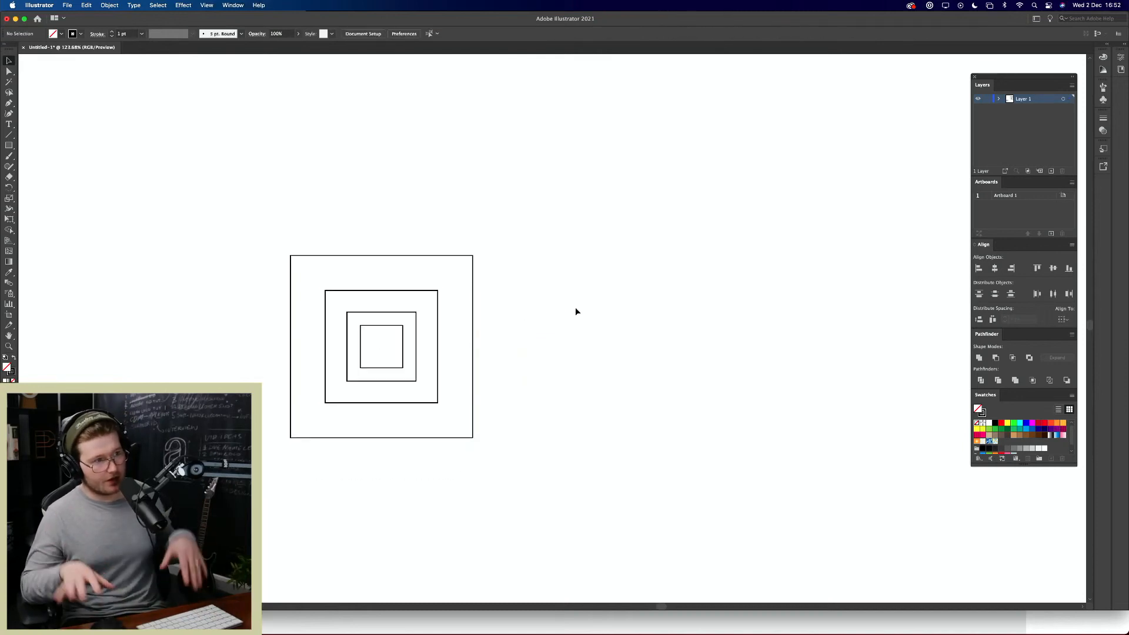
left_click_drag(502, 294, 898, 244)
left_click_drag(450, 487, 449, 487)
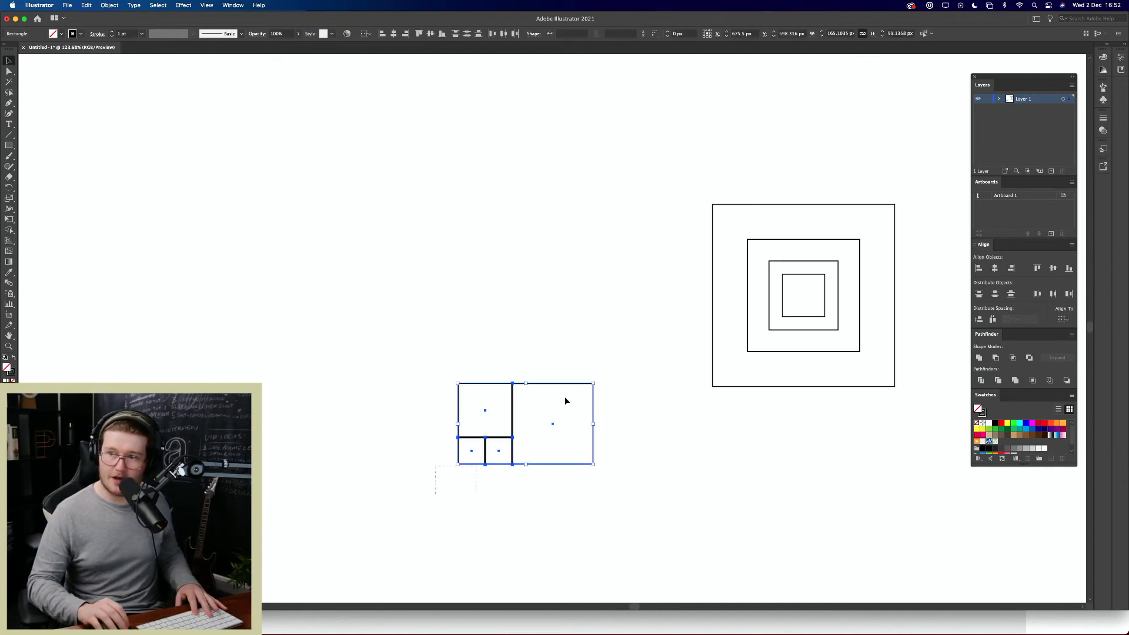
left_click(614, 342)
left_click_drag(614, 343, 632, 366)
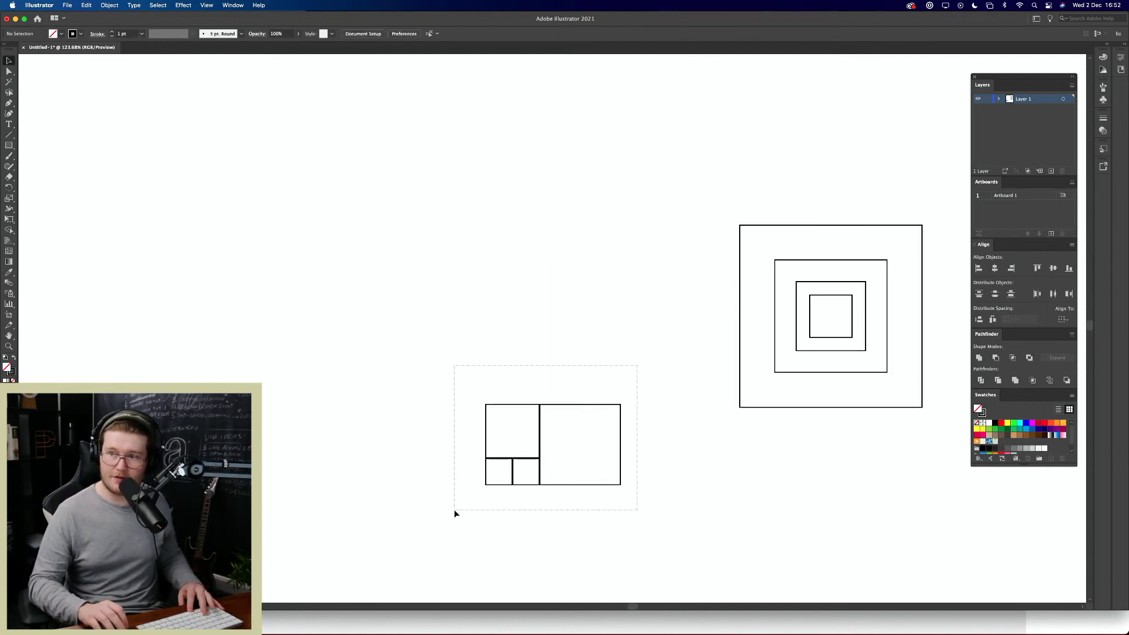
left_click_drag(454, 509, 454, 510)
left_click(555, 395)
left_click_drag(554, 396, 443, 495)
left_click_drag(547, 388, 526, 338)
left_click_drag(541, 316, 880, 441)
left_click(880, 440)
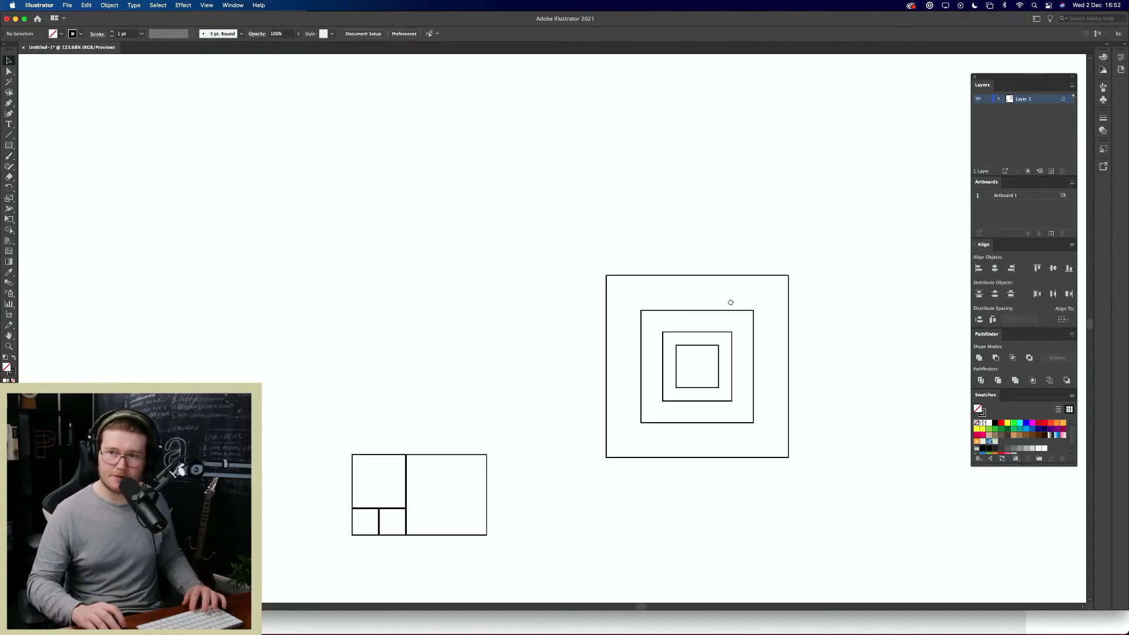
Step: Delete the nested concentric squares
left_click_drag(731, 300, 748, 531)
key("BackSpace")
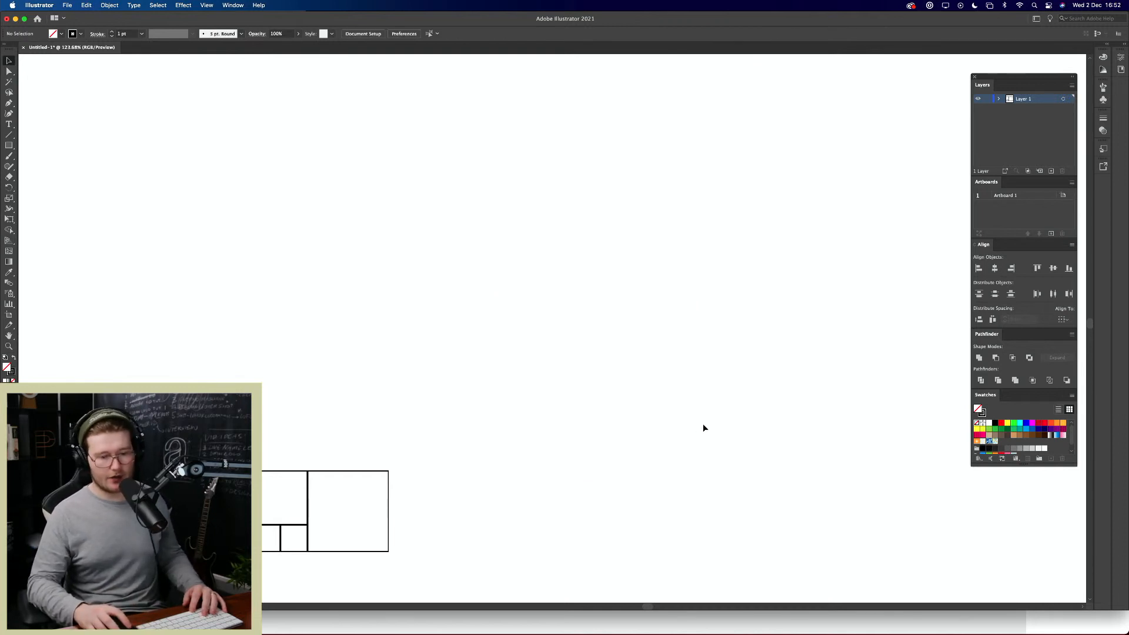
Step: Draw an unfilled, outlined circle in the empty space beside the arrangement of adjoining squares
mouse_move(577, 357)
left_mouse_down()
mouse_move(662, 407)
mouse_move(702, 360)
mouse_move(698, 374)
left_mouse_up()
key("v")
left_click(649, 405)
left_click(756, 398)
key("super+z")
left_click(725, 395)
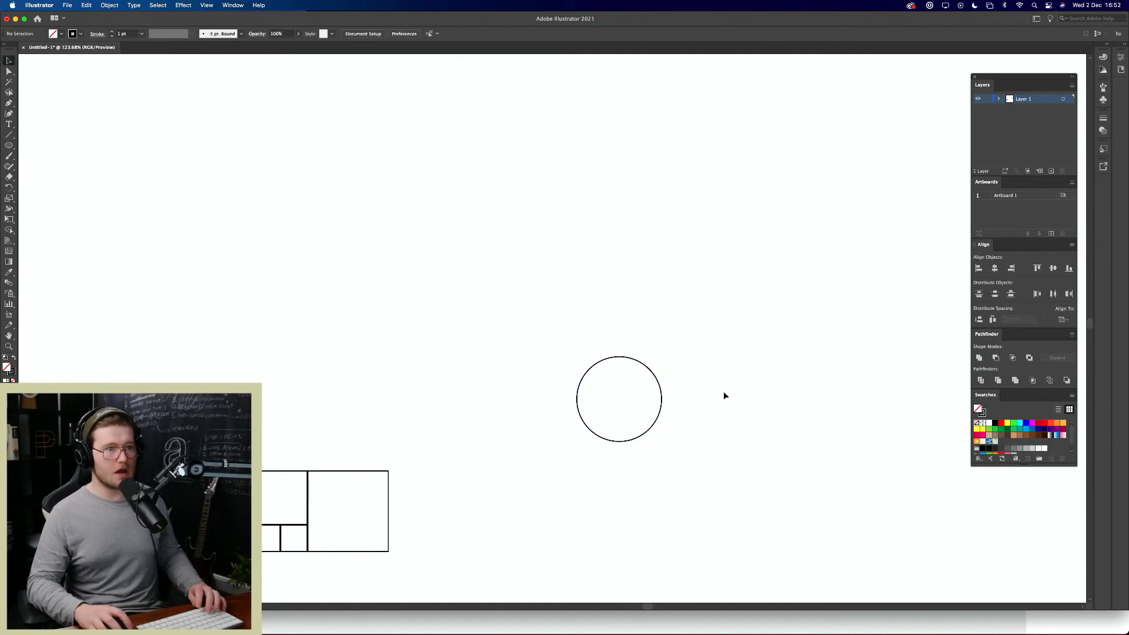
Step: Enlarge the circle to about 159 px in diameter, farther from the squares, and select it
scroll(723, 394, "down", 2)
scroll(724, 394, "right", 3)
left_click_drag(598, 350, 725, 228)
left_click(836, 214)
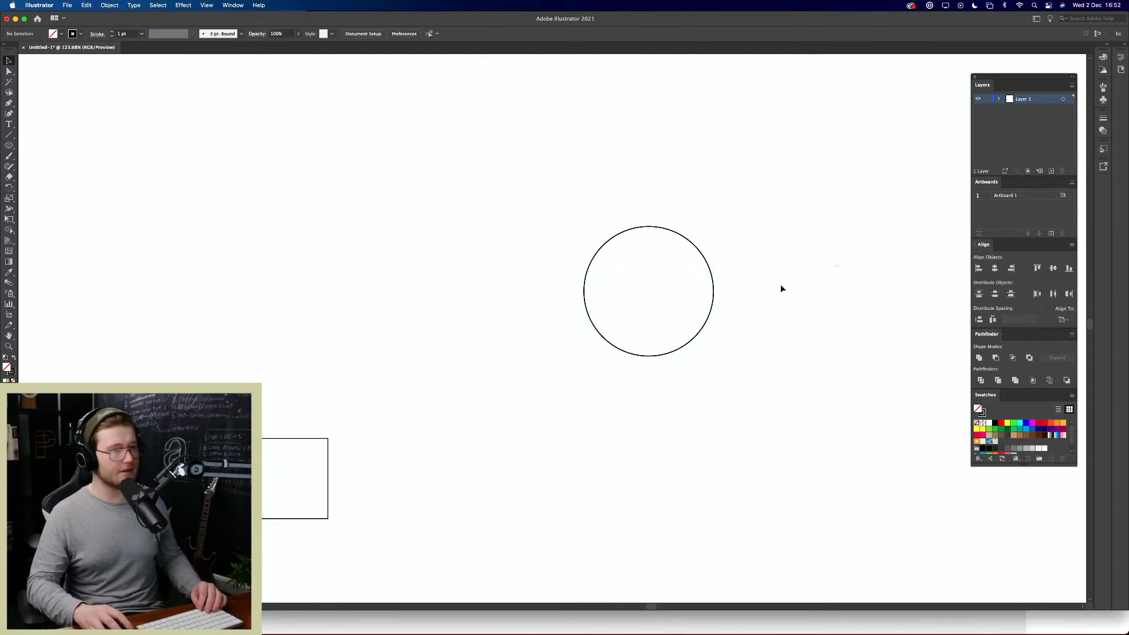
left_click_drag(781, 284, 682, 311)
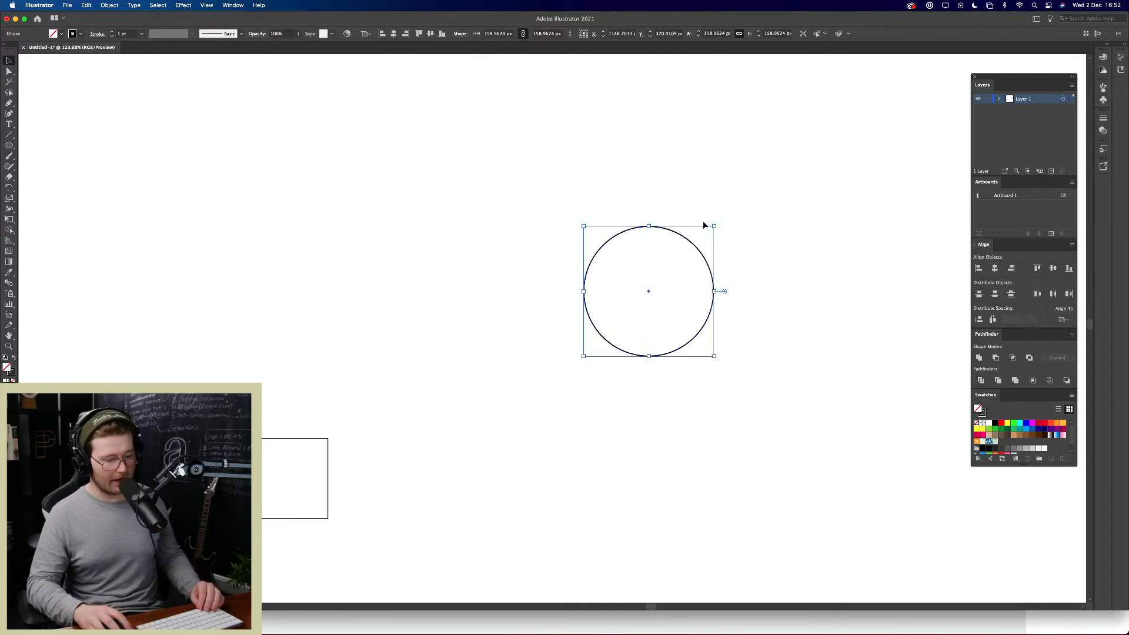
Step: Paste a copy of the circle in place and enlarge it by 1.618 to about 257 px in diameter
key("super+c")
key("super+f")
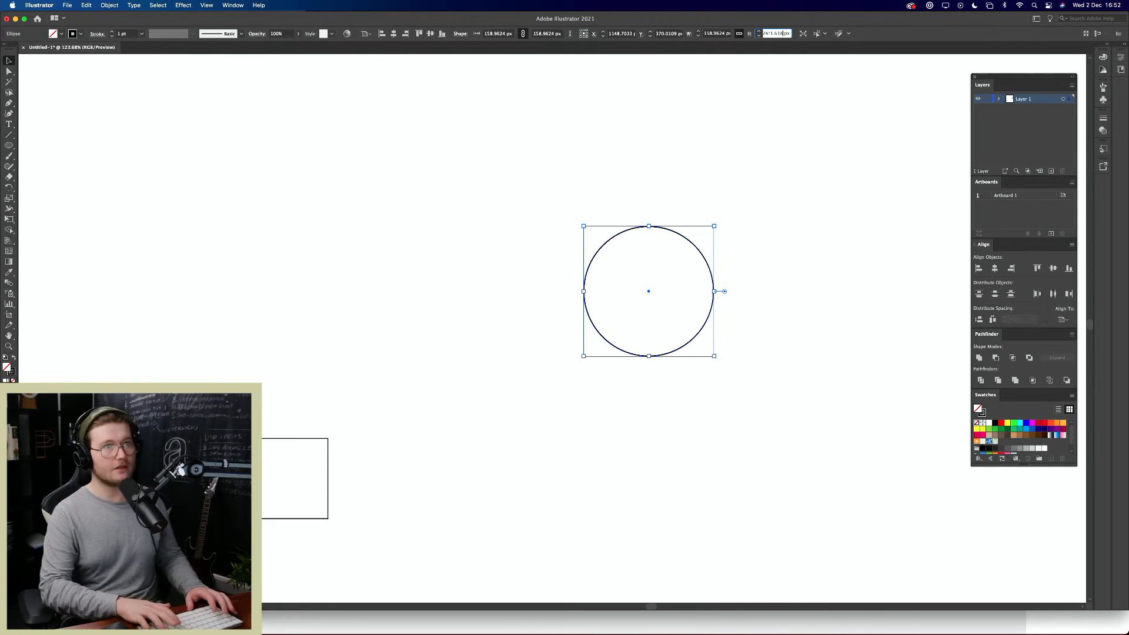
key("Return")
left_click(852, 318)
scroll(680, 307, "right", 5)
scroll(681, 307, "up", 3)
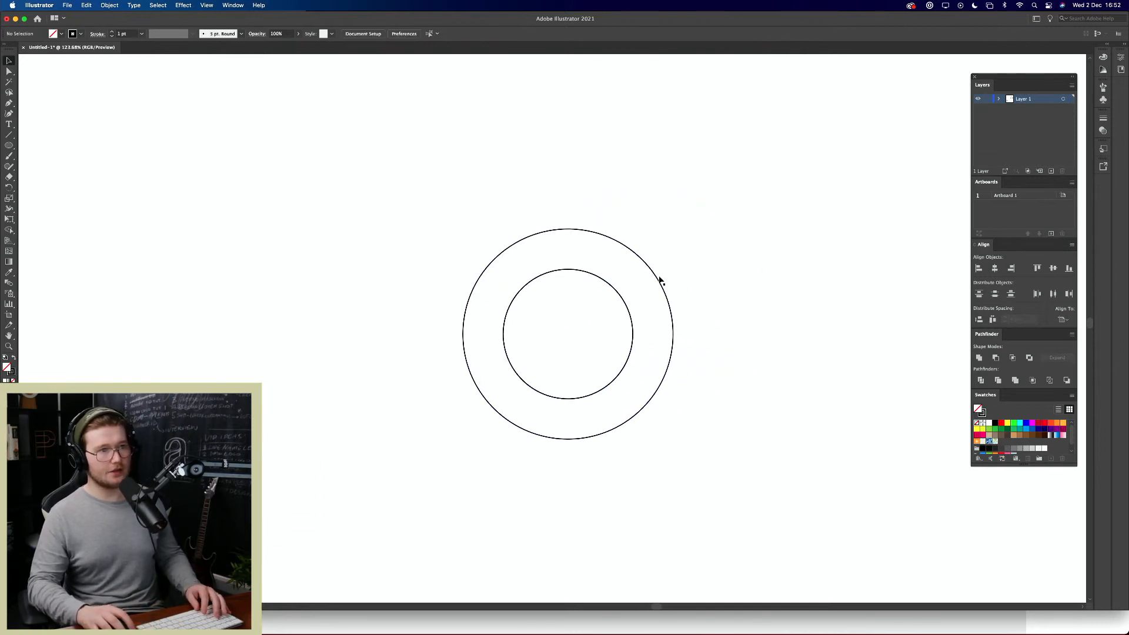
Step: Create a third concentric circle by copying the outer one at 1.618 times its size, about 416 px across
left_click(660, 281)
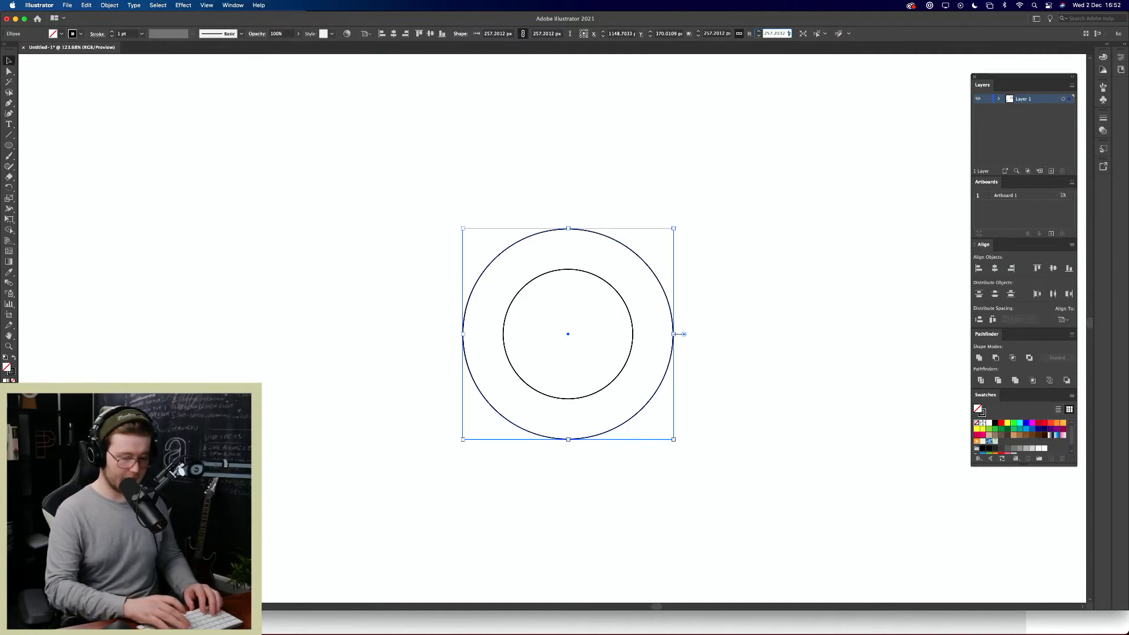
type("8")
key("alt+Return")
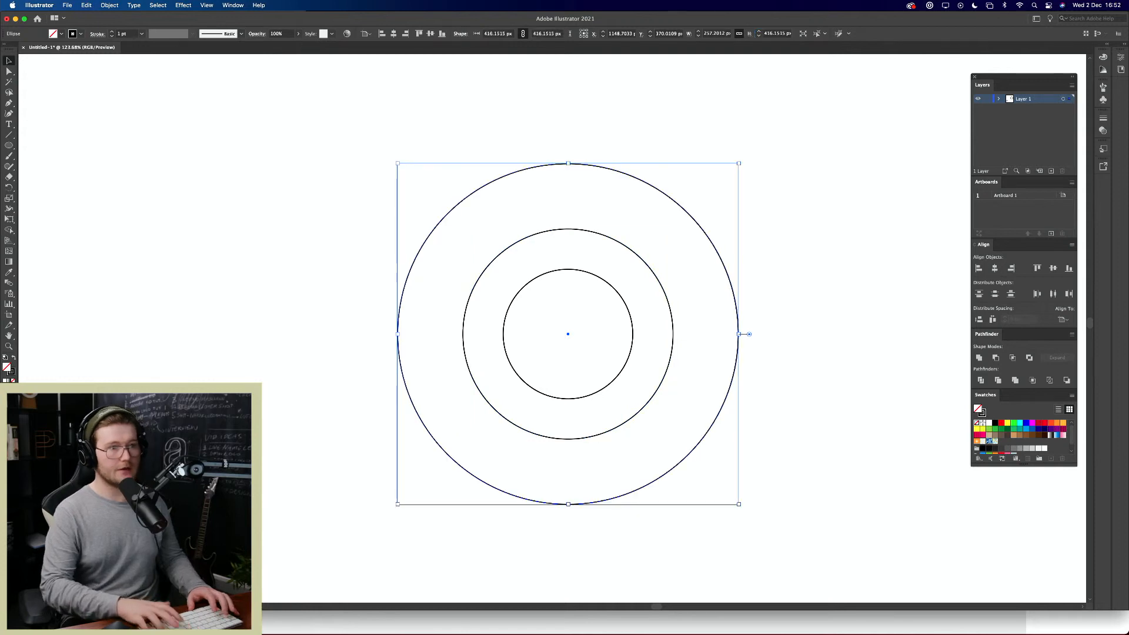
Step: Shrink all three concentric circles about their centre to about 176 px overall, and add a fourth outer circle of about 284 px
key("super+a")
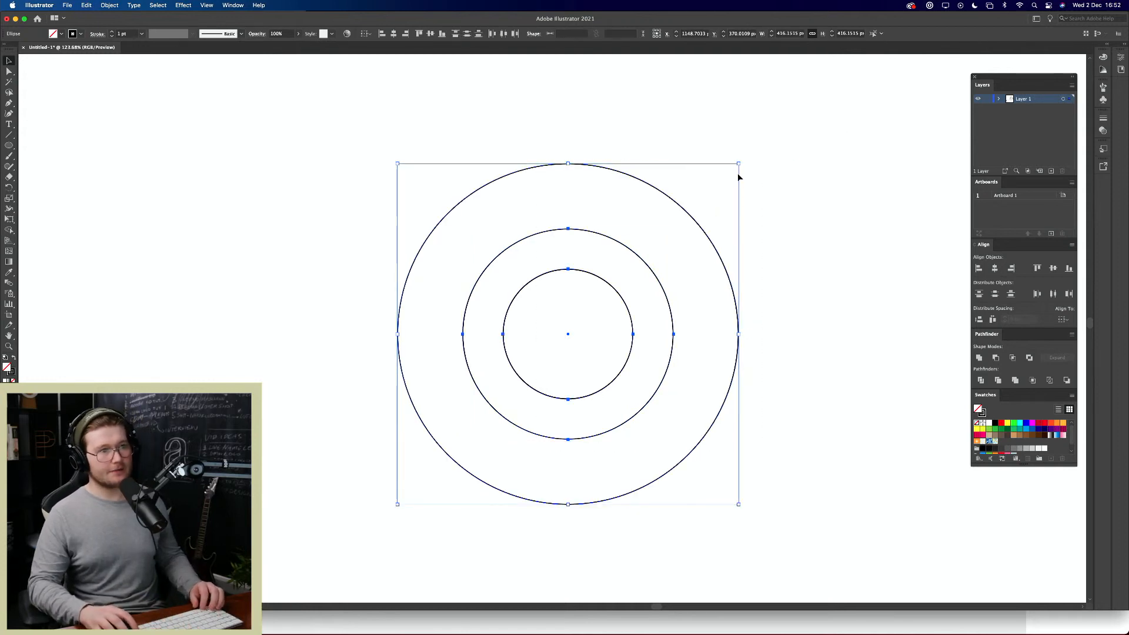
left_click_drag(738, 165, 640, 261)
left_click(640, 269)
left_click(620, 283)
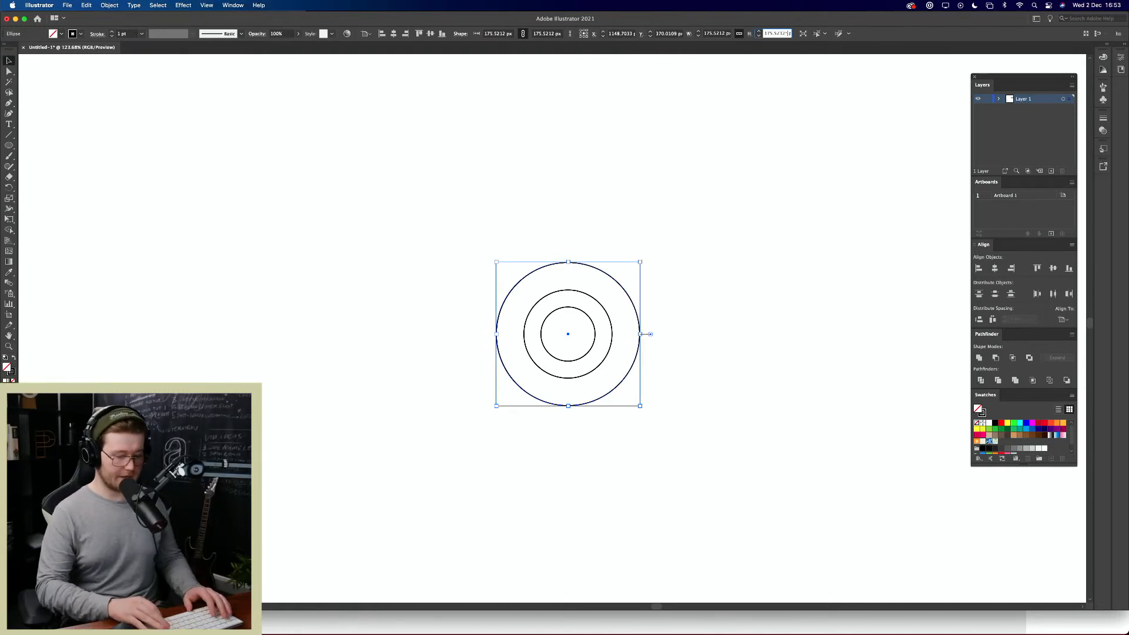
key("Return")
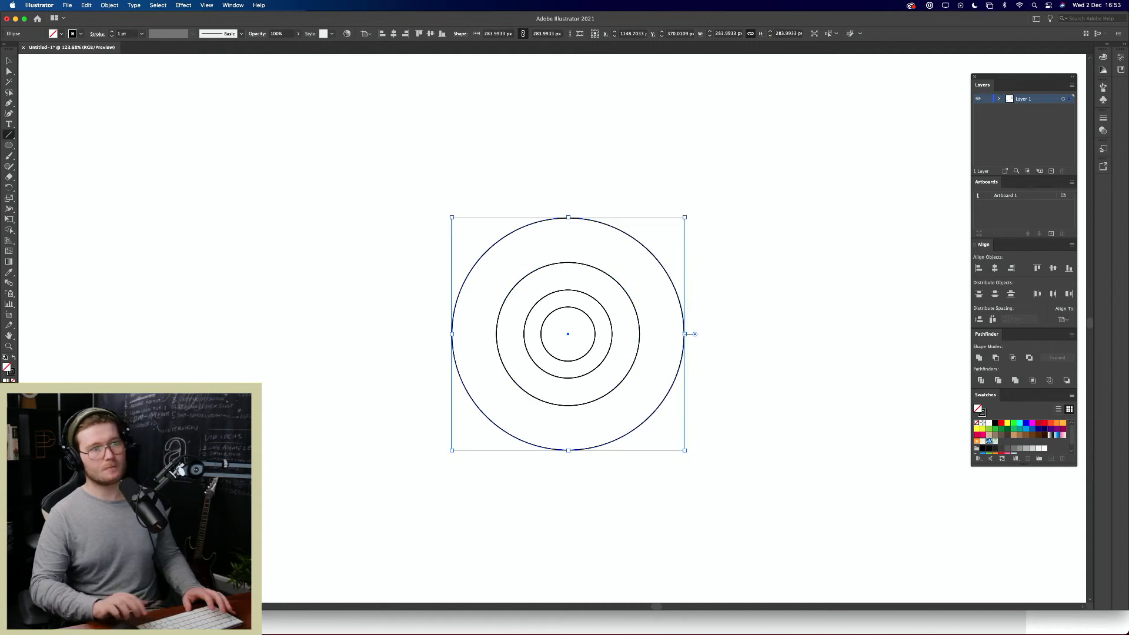
key("backslash")
left_click(723, 327)
key("Escape")
key("v")
left_click(715, 273)
Step: Duplicate the three inner circles into the empty space beside the concentric set, overlapping the copies
left_click_drag(678, 308, 885, 288)
left_click_drag(819, 319, 752, 319)
key("super+z")
left_click(881, 318)
left_click_drag(820, 325, 541, 281)
left_click_drag(753, 327, 518, 309)
left_click_drag(710, 345, 388, 359)
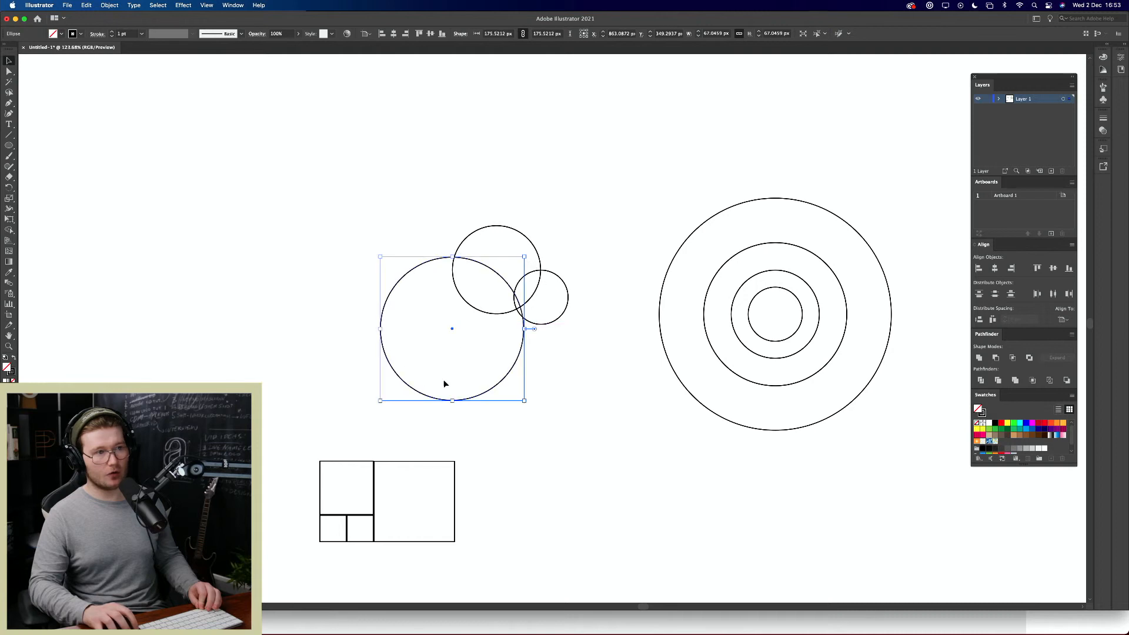
left_click(595, 405)
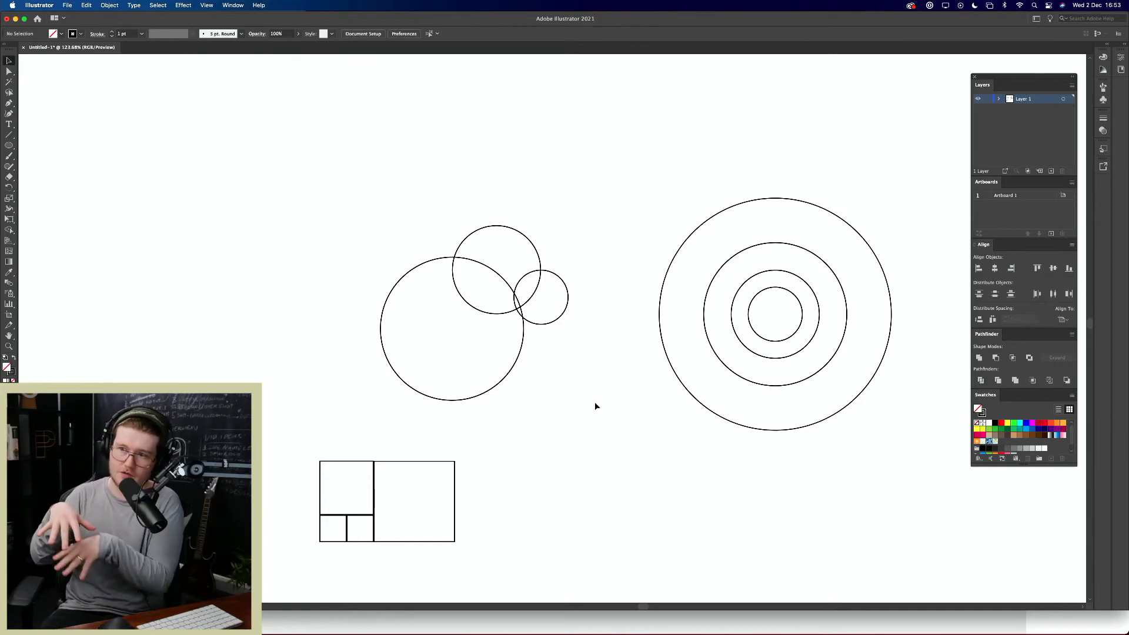
Step: Undo the large circle's placement, then add a second medium circle and a new large circle overlapping the group
mouse_move(519, 361)
left_mouse_down()
mouse_move(504, 335)
mouse_move(525, 346)
left_mouse_up()
key("super+z")
key("super+z")
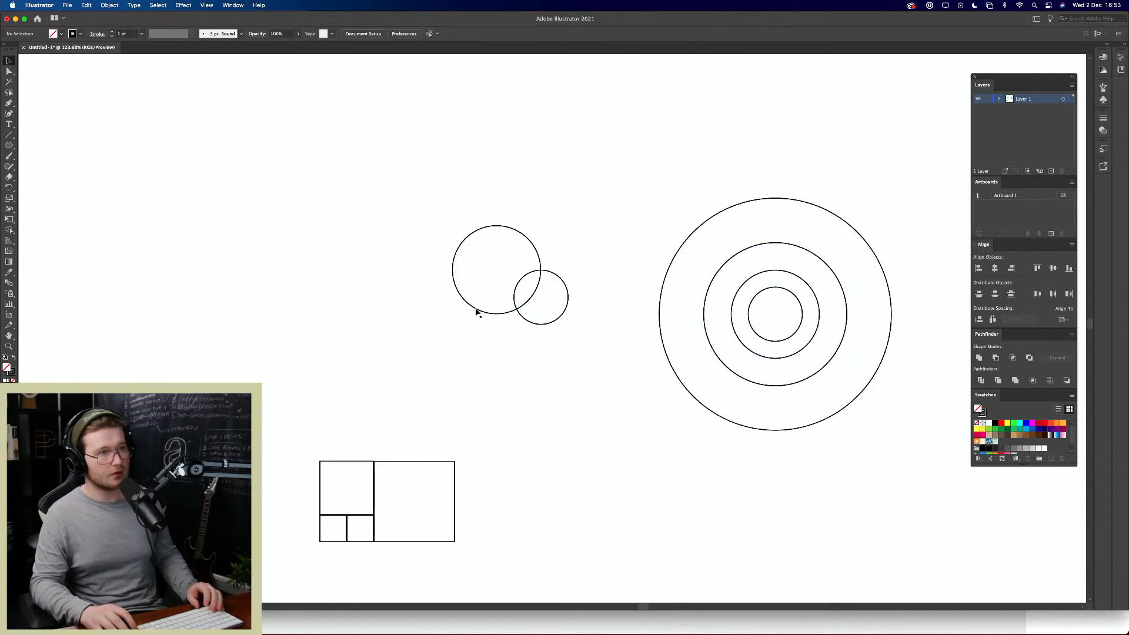
left_click_drag(474, 310, 426, 346)
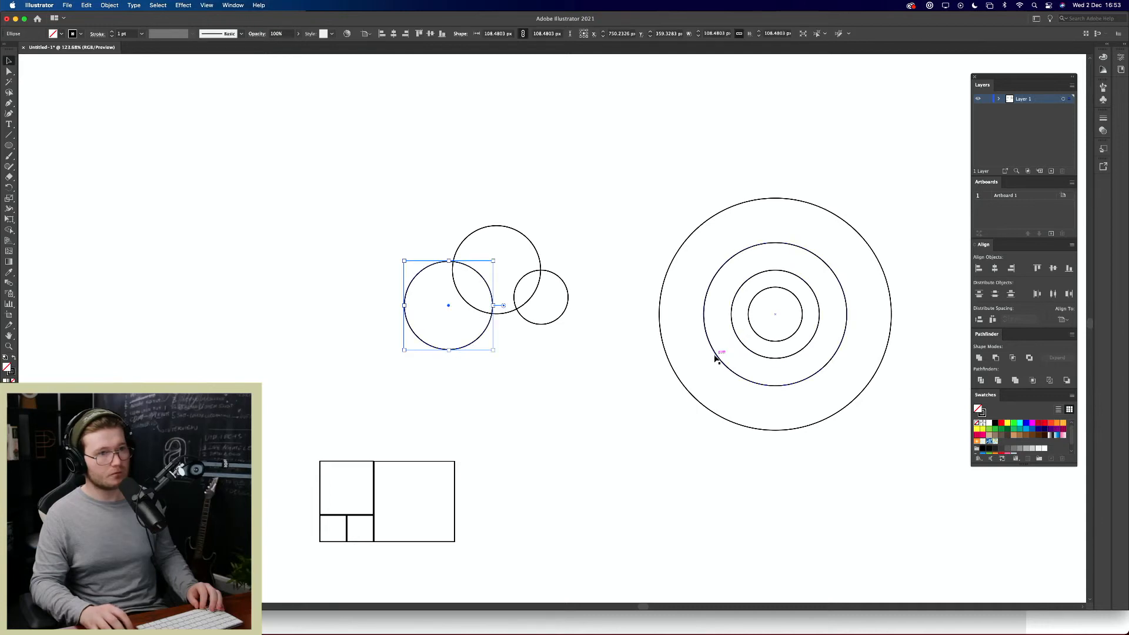
left_click_drag(717, 359, 485, 373)
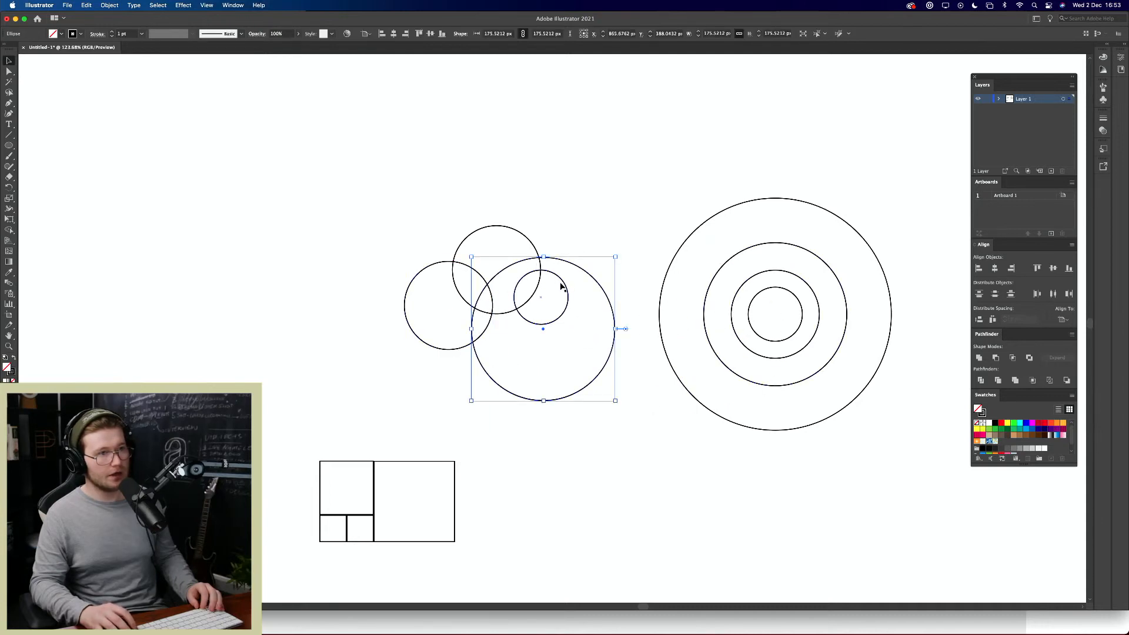
Step: Place the small circle beside the upper medium one, and add a copy divided by 1.618, about 41 px across, next to it
left_click_drag(563, 287, 611, 276)
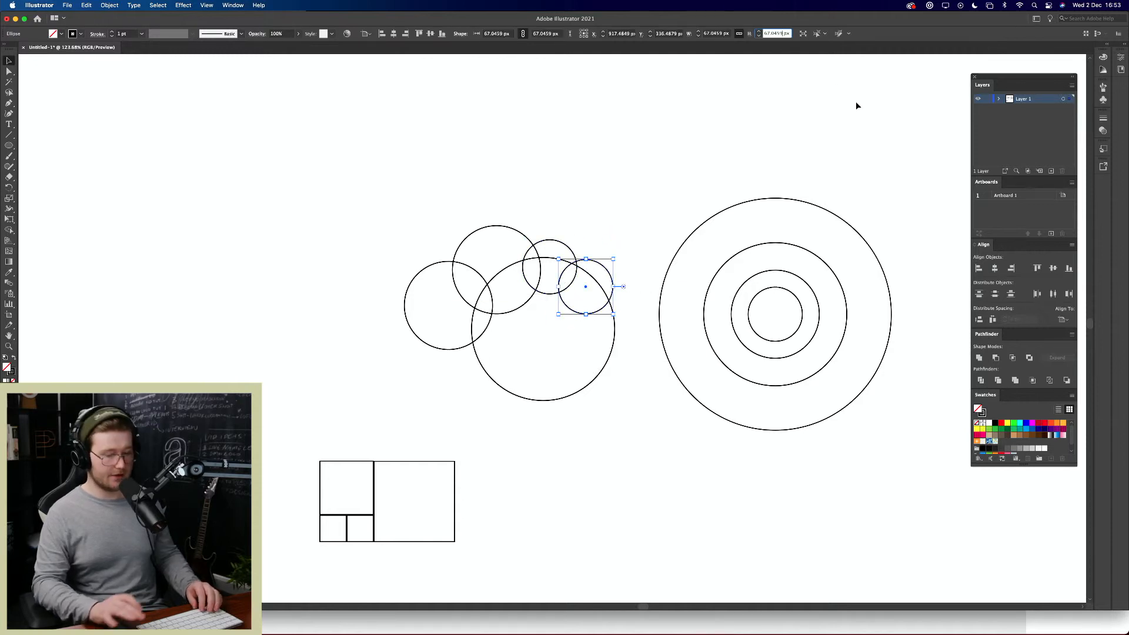
type("/1.618")
key("Return")
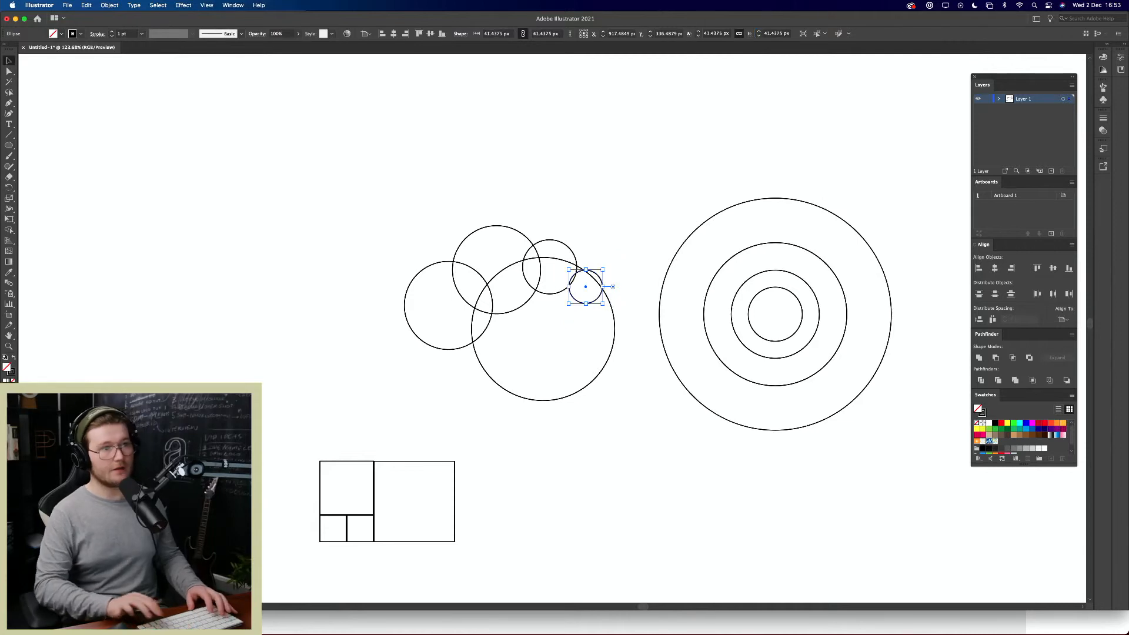
left_click(572, 238)
left_click_drag(595, 275, 595, 264)
Step: Shift the large circle into the cluster and make all the overlapping circles solid black without outlines
left_click(585, 357)
left_click_drag(603, 372, 579, 372)
left_click_drag(597, 192, 396, 330)
key("shift+x")
left_click(582, 335)
left_click(589, 334)
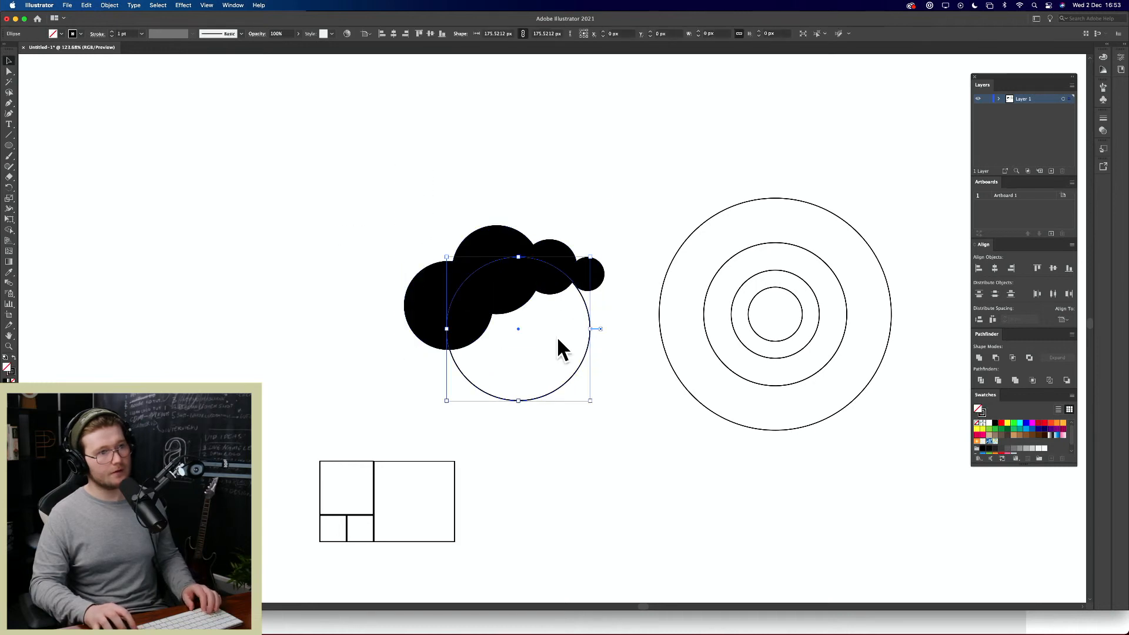
key("shift+x")
left_click_drag(541, 351, 538, 341)
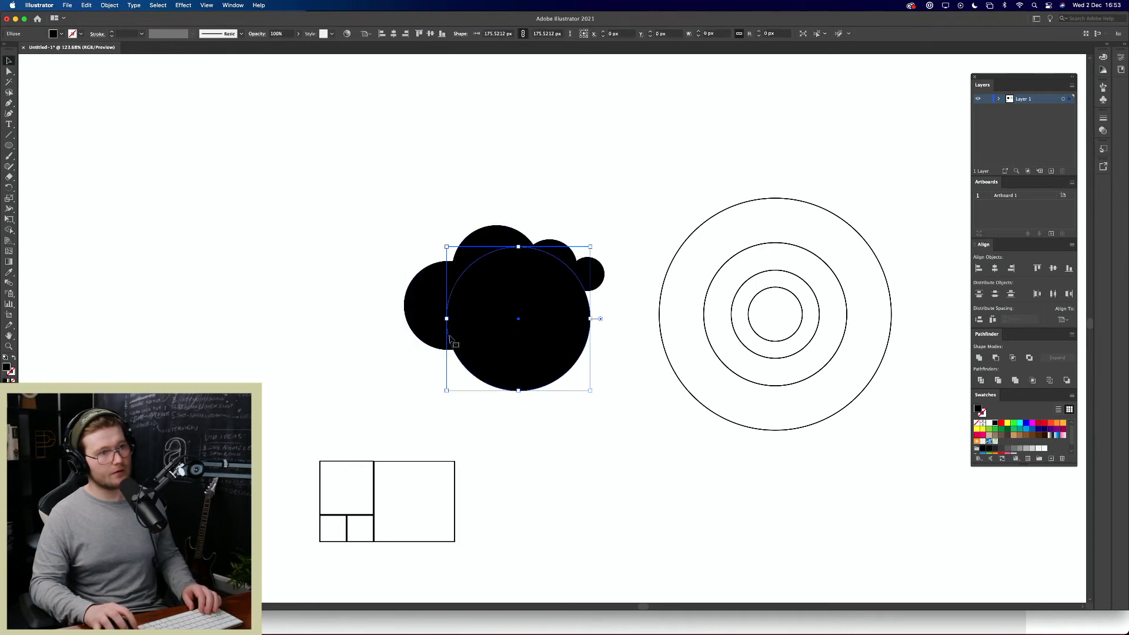
Step: Duplicate a medium black circle onto the cluster's lower-left edge and lower the large circle to align with its base
left_click_drag(429, 333, 555, 364)
left_click(586, 375)
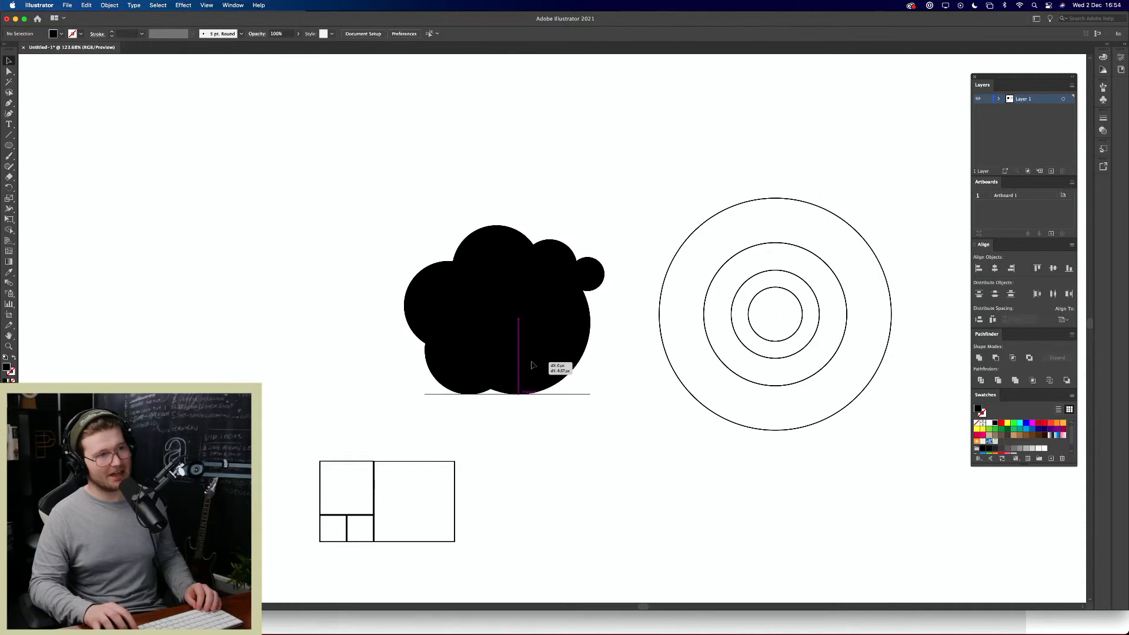
Step: Undo the last five edits to the black cloud shape and restore them again
left_click_drag(614, 218, 354, 358)
key("super+z")
key("super+z")
key("super+z")
key("super+z")
key("super+z")
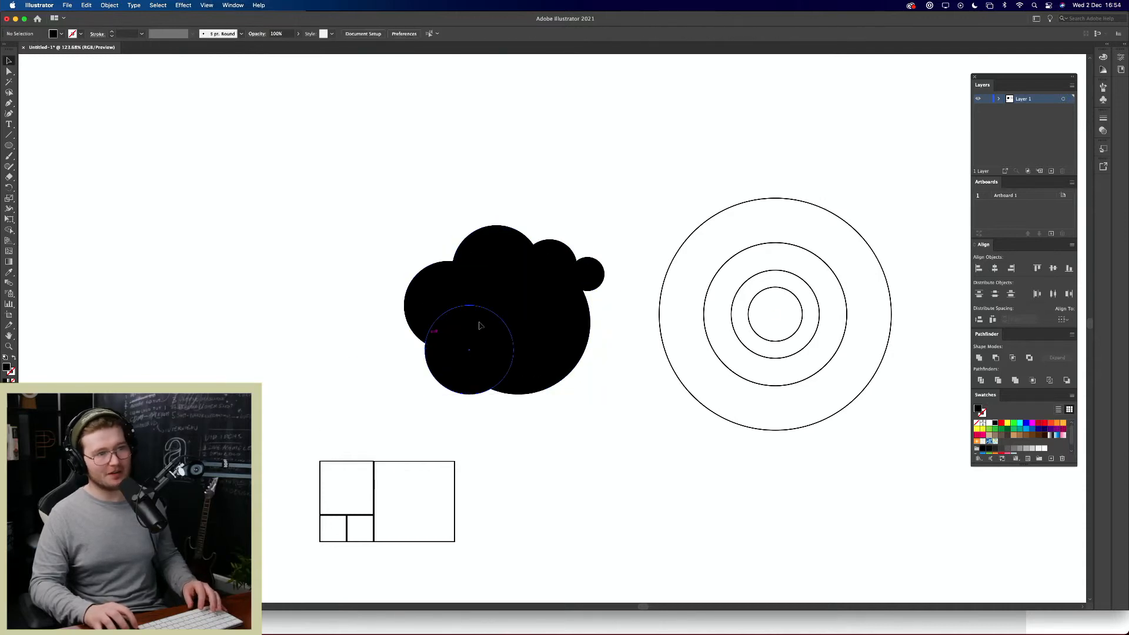
key("super+shift+z")
key("super+shift+z")
key("super+shift+z")
key("super+shift+z")
key("super+shift+z")
Step: Examine the outlines of the component circles that form the black cloud shape
left_click(554, 184)
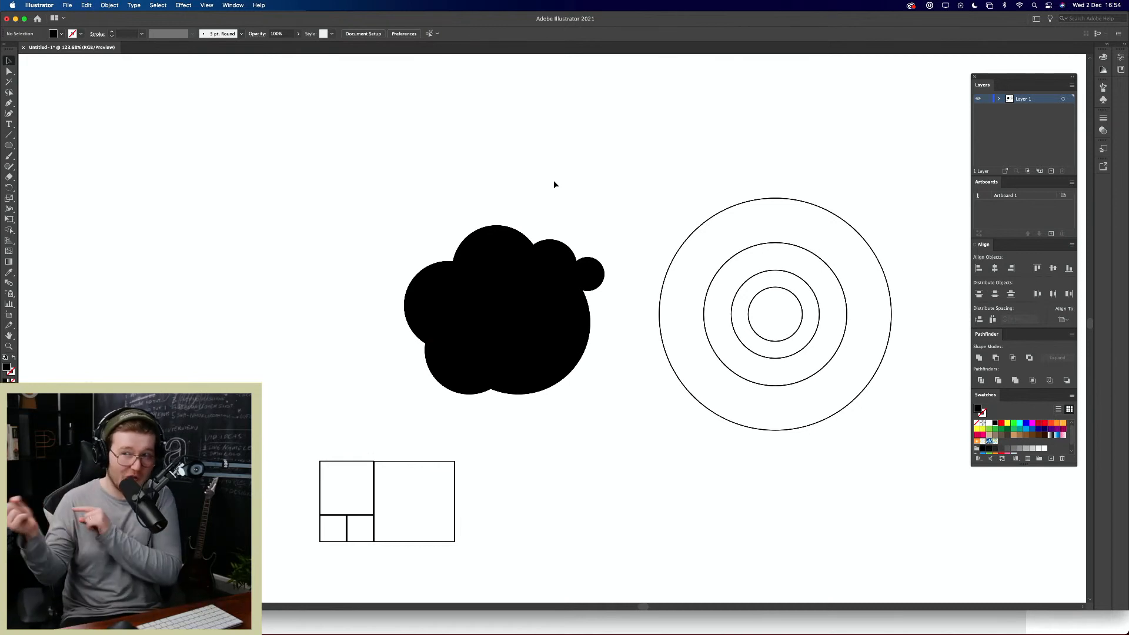
left_click_drag(361, 203, 619, 420)
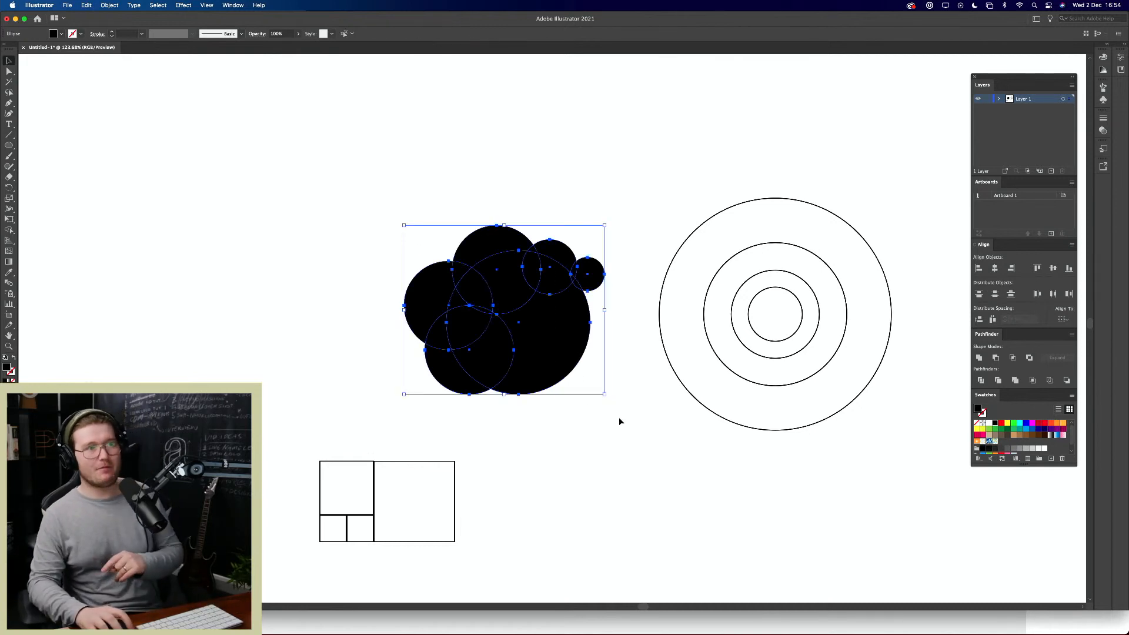
left_click(613, 406)
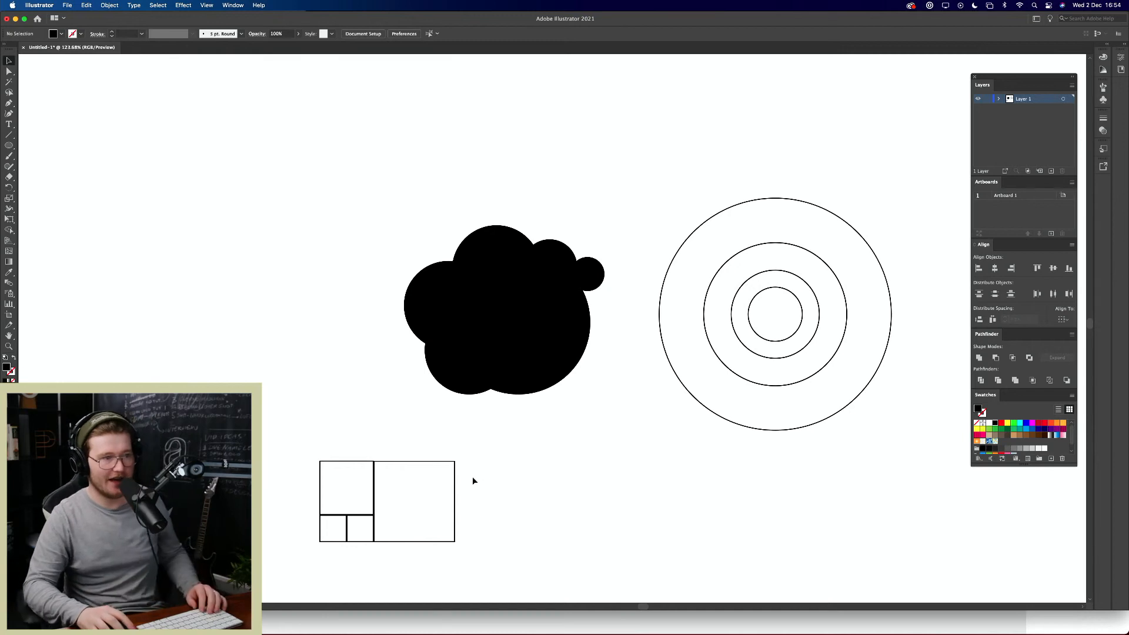
Step: Duplicate the largest square above the arrangement and scale the copy to span its full width, about 165 px
left_click_drag(472, 481, 399, 508)
left_click(436, 486)
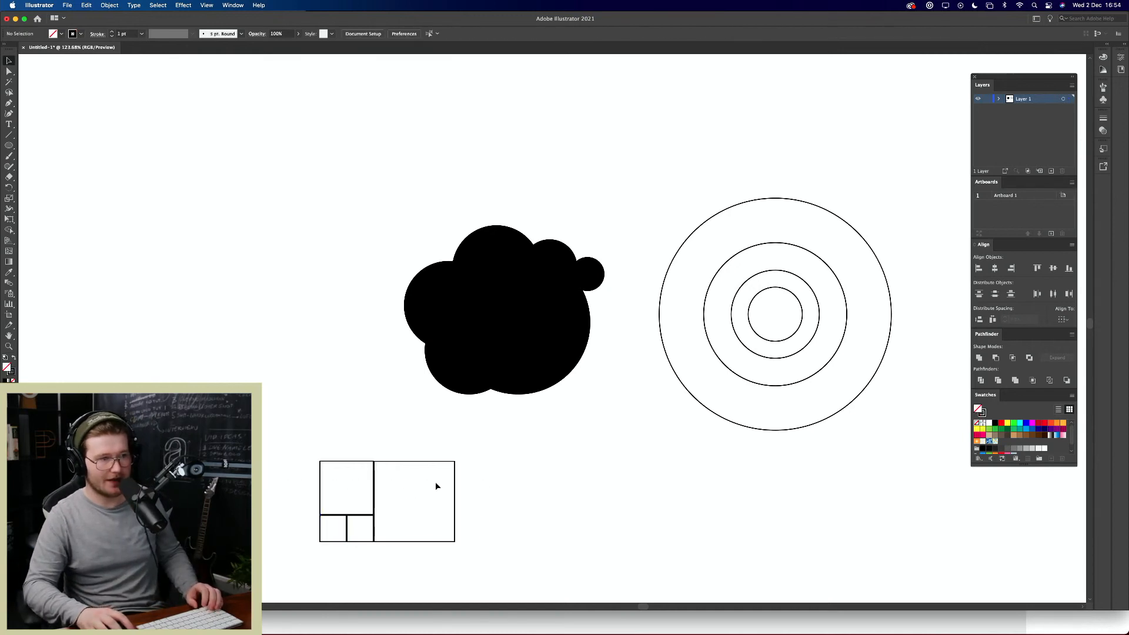
left_click_drag(410, 462, 407, 381)
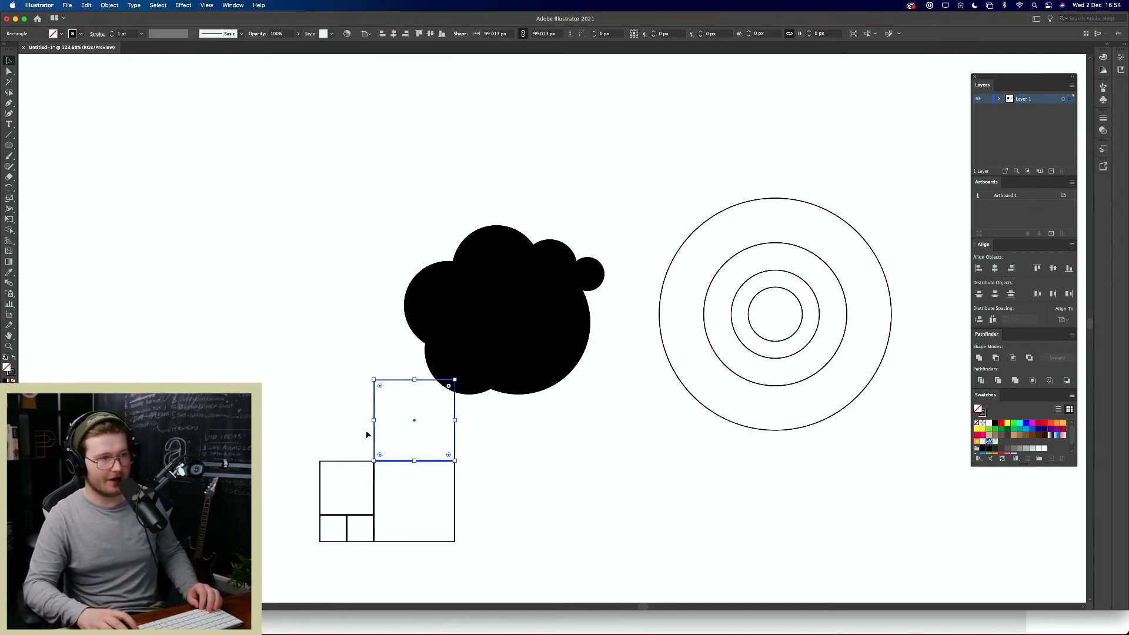
left_click_drag(373, 420, 321, 422)
left_click_drag(403, 489, 403, 462)
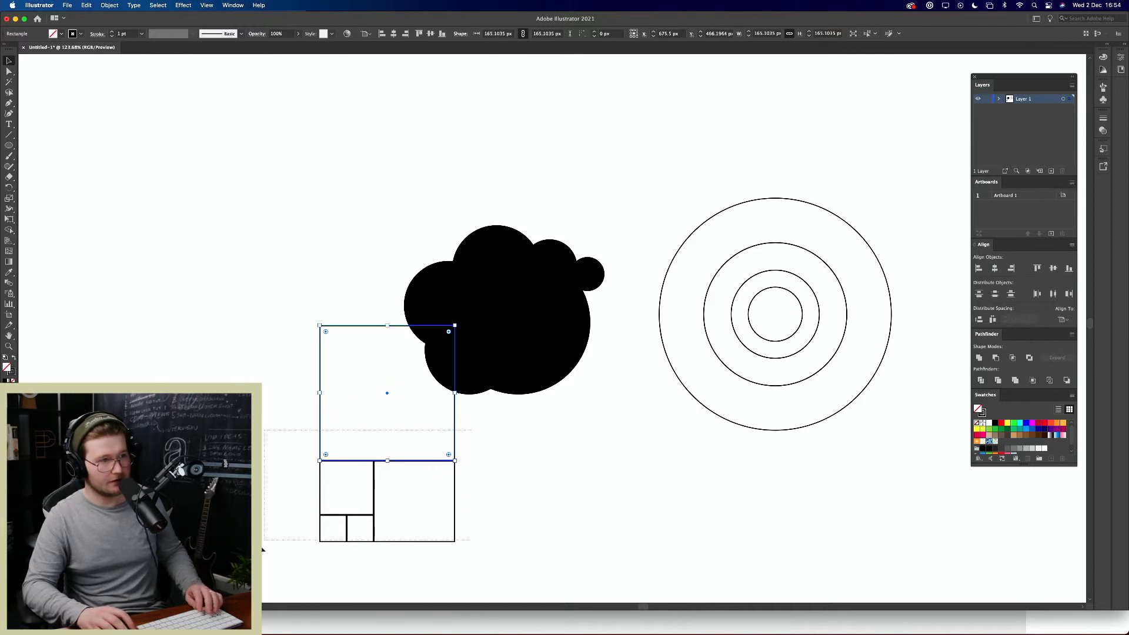
Step: Rotate the whole arrangement of squares 90° clockwise and move it into the empty area beside the black cloud
left_click_drag(262, 548, 263, 547)
key("r")
left_click_drag(513, 471, 382, 579)
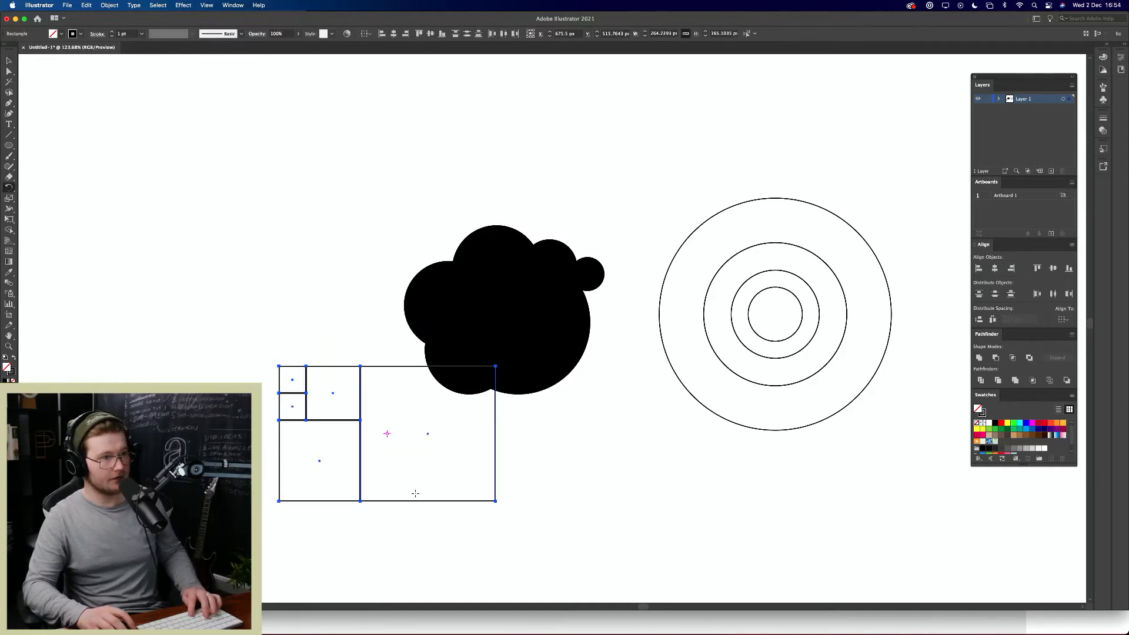
key("v")
left_click_drag(413, 501, 195, 366)
Step: Add a copy of the largest square below the arrangement, enlarged to about 264 px to match its full width
left_click(238, 266)
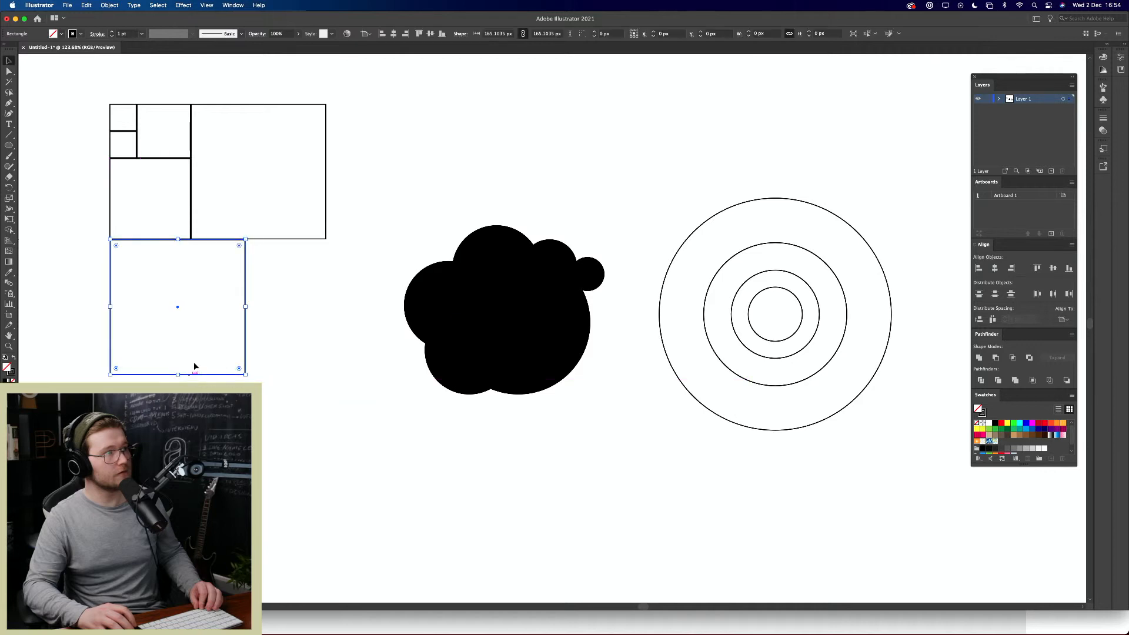
left_click_drag(242, 307, 326, 307)
left_click_drag(244, 206, 251, 237)
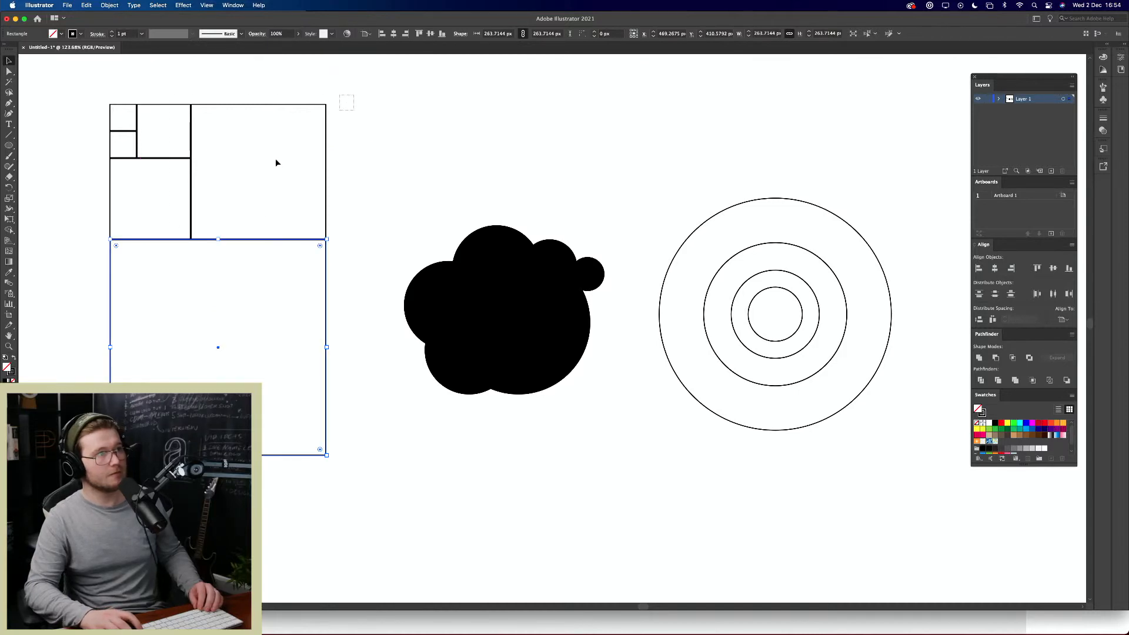
Step: Try to scale down the whole arrangement of squares from its upper-right corner
left_click_drag(90, 277, 350, 114)
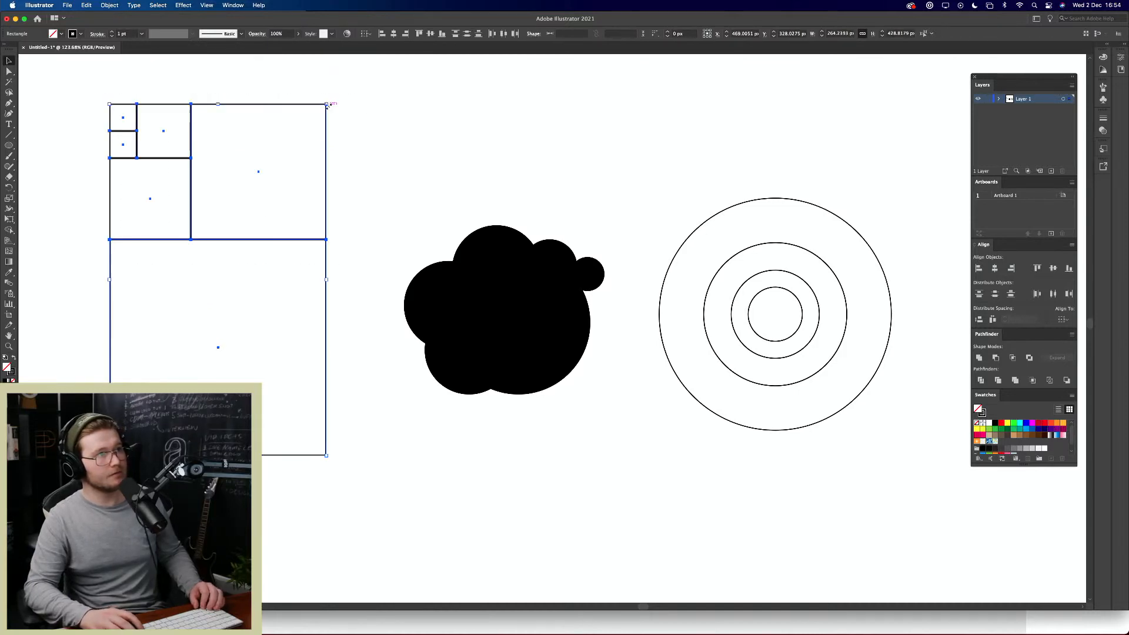
left_click(378, 129)
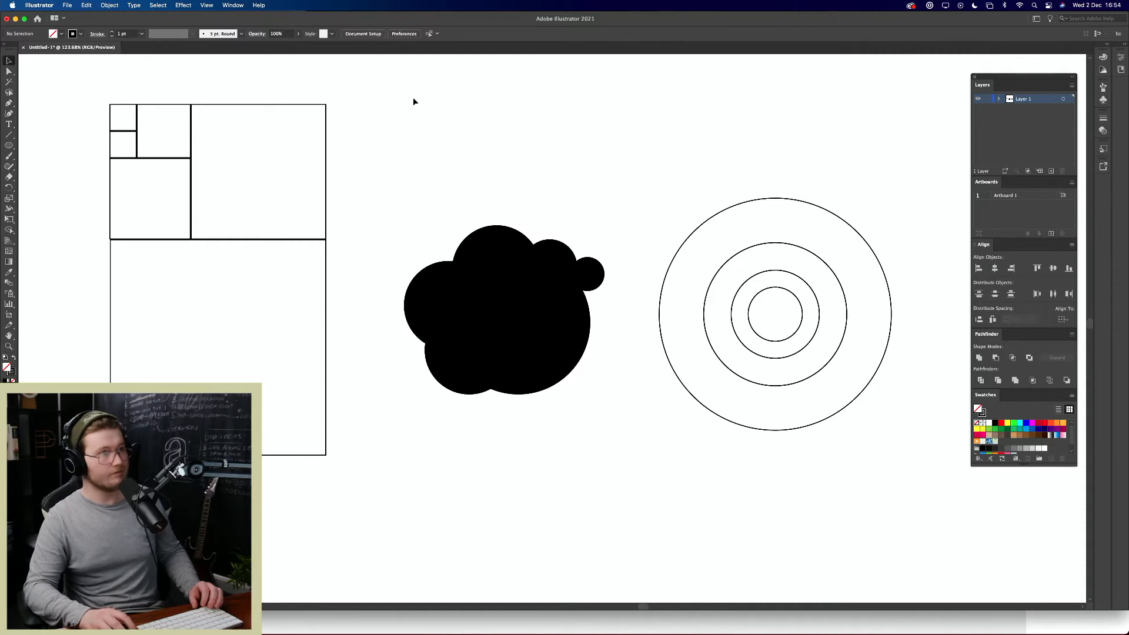
left_click_drag(104, 261, 207, 148)
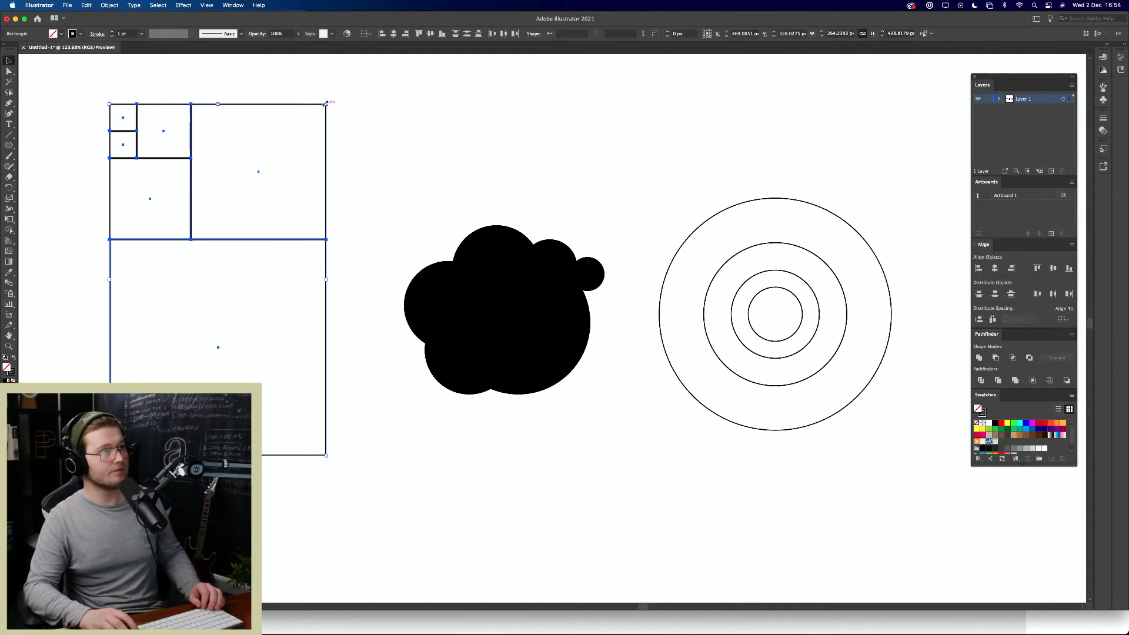
left_click_drag(325, 104, 171, 327)
left_click(270, 234)
key("super+z")
Step: Undo the added larger squares, the rotation and the move of the square arrangement
left_click(346, 197)
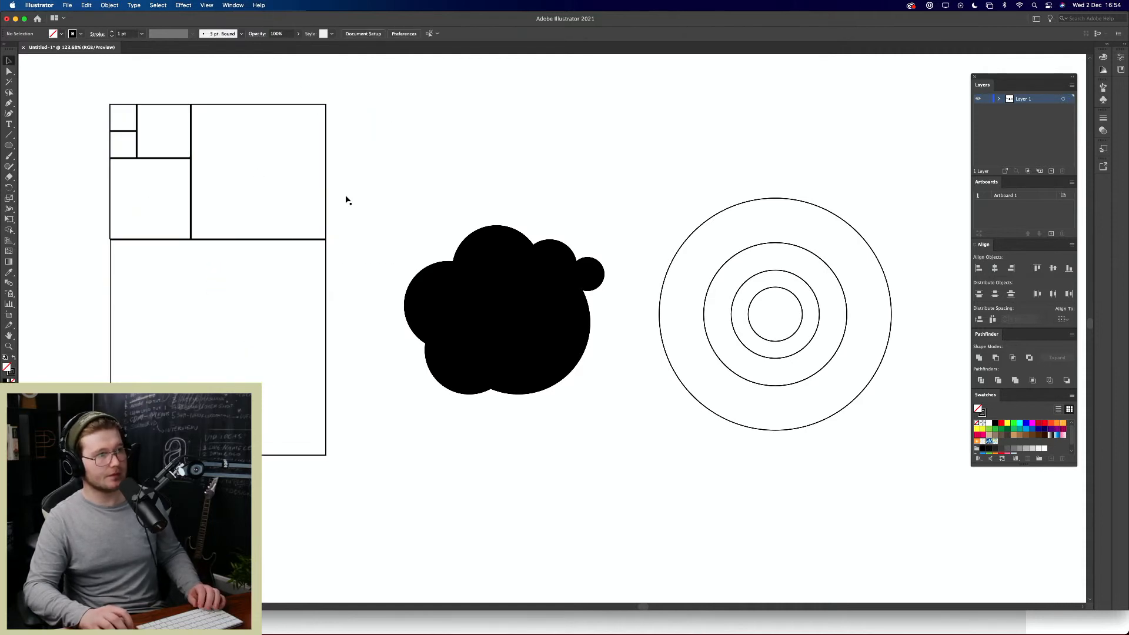
key("super+z")
key("super+z")
key("super+z")
key("super+z")
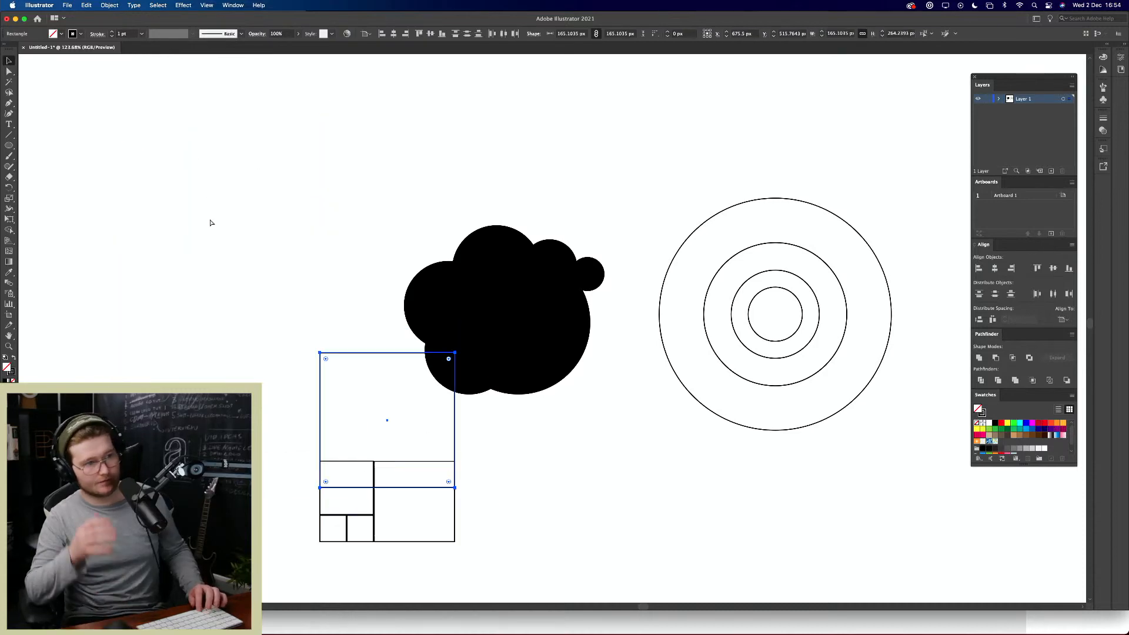
key("super+z")
key("super+z")
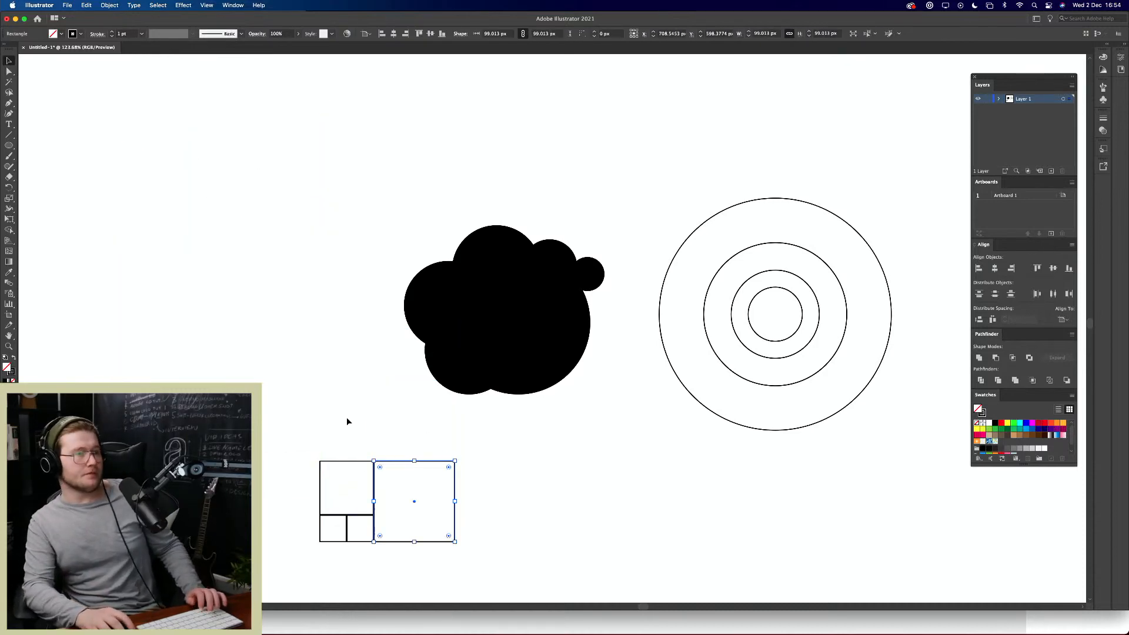
Step: Move the arrangement of squares beside the black cloud, rotate it 90° clockwise and enlarge it to about 122 × 204 px
left_click_drag(277, 435, 493, 550)
left_click_drag(415, 464, 272, 375)
key("r")
key("v")
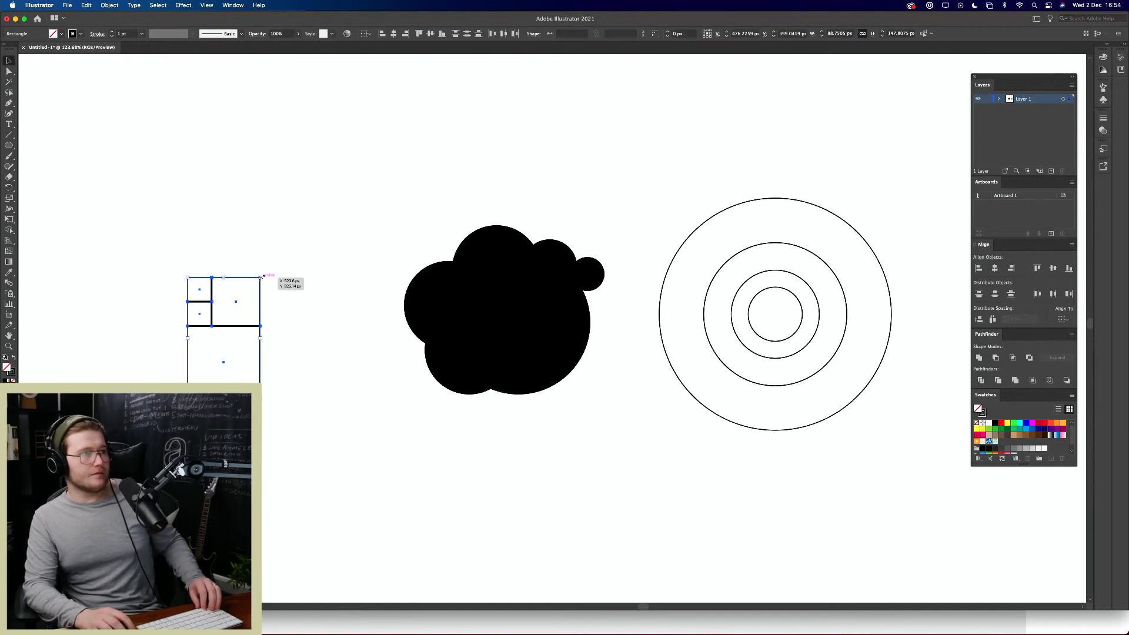
left_click_drag(261, 276, 287, 255)
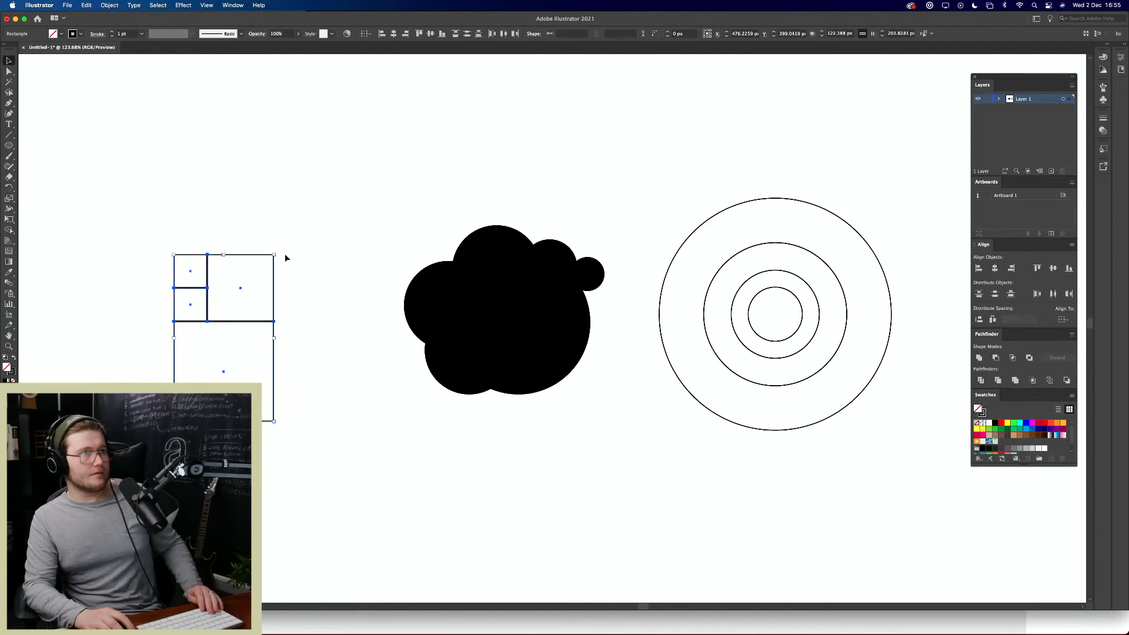
Step: Delete all the black circles that form the cloud, including the small one at its edge
left_click_drag(380, 205, 583, 462)
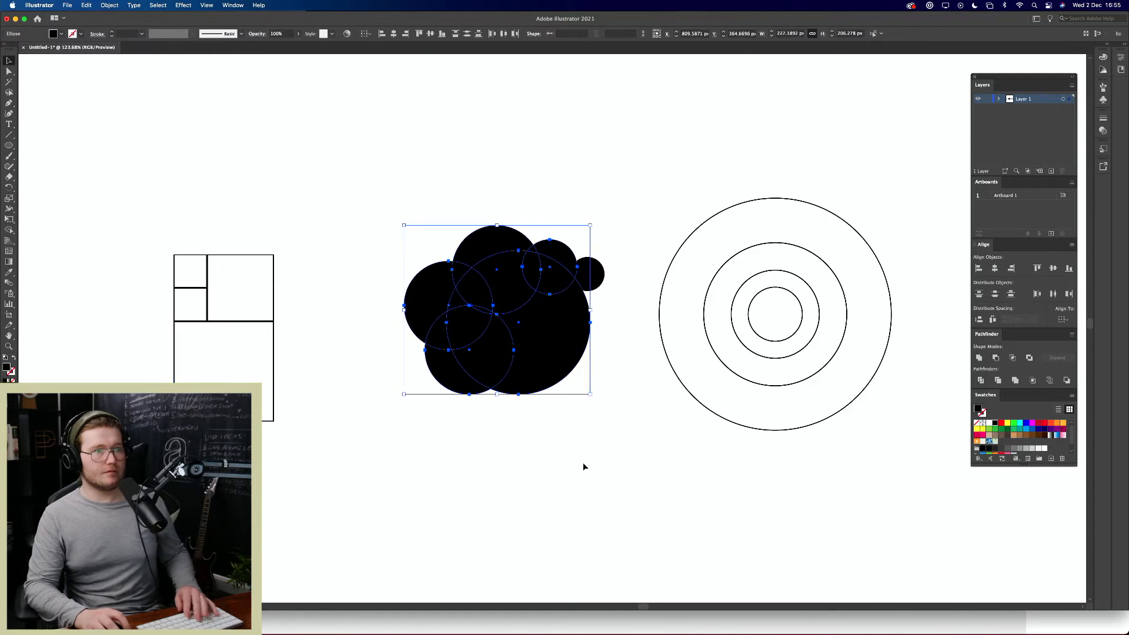
key("Delete")
left_click_drag(565, 240, 611, 289)
key("Delete")
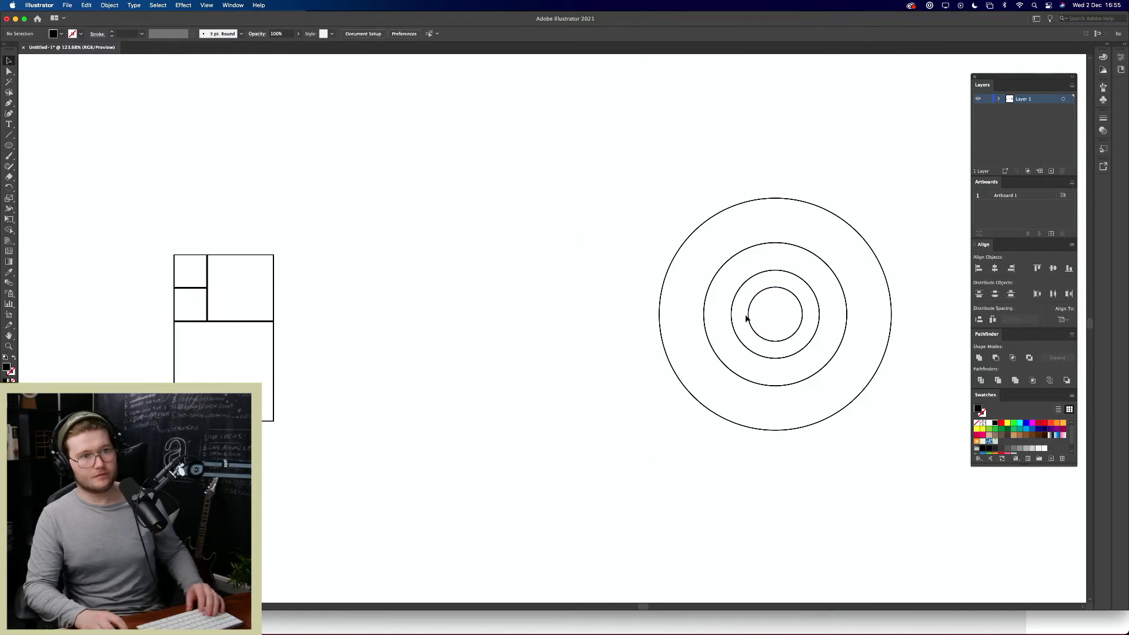
Step: Move the concentric circles farther from the squares and place a copy of the innermost circle in the empty area between them
left_click_drag(952, 388, 915, 320)
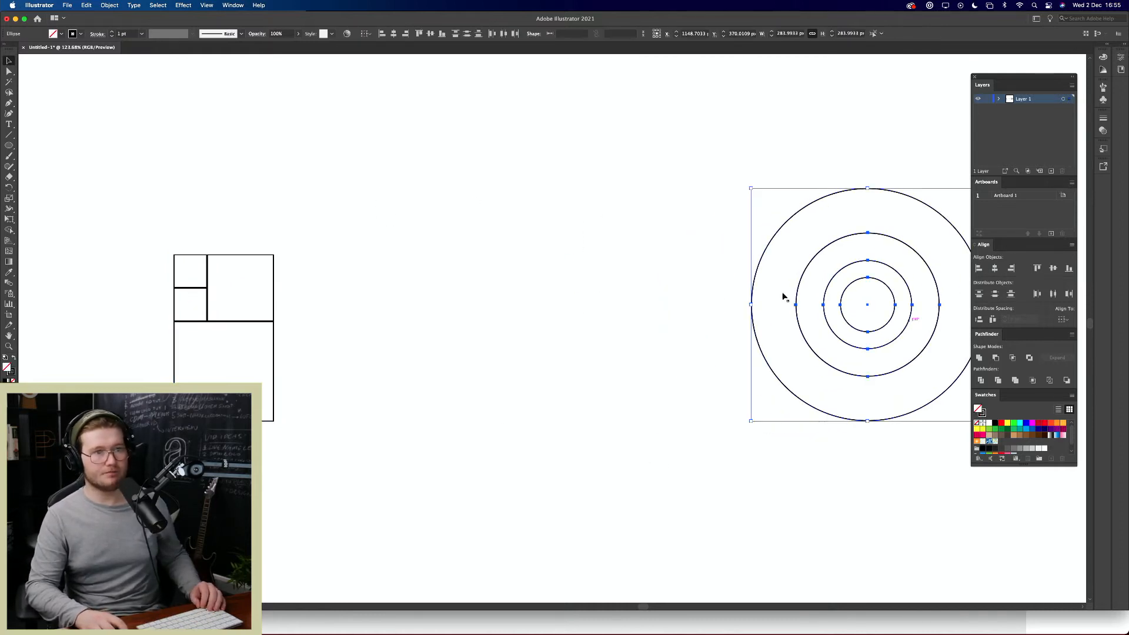
left_click(821, 317)
left_click_drag(844, 318, 541, 279, "alt")
left_click(518, 271)
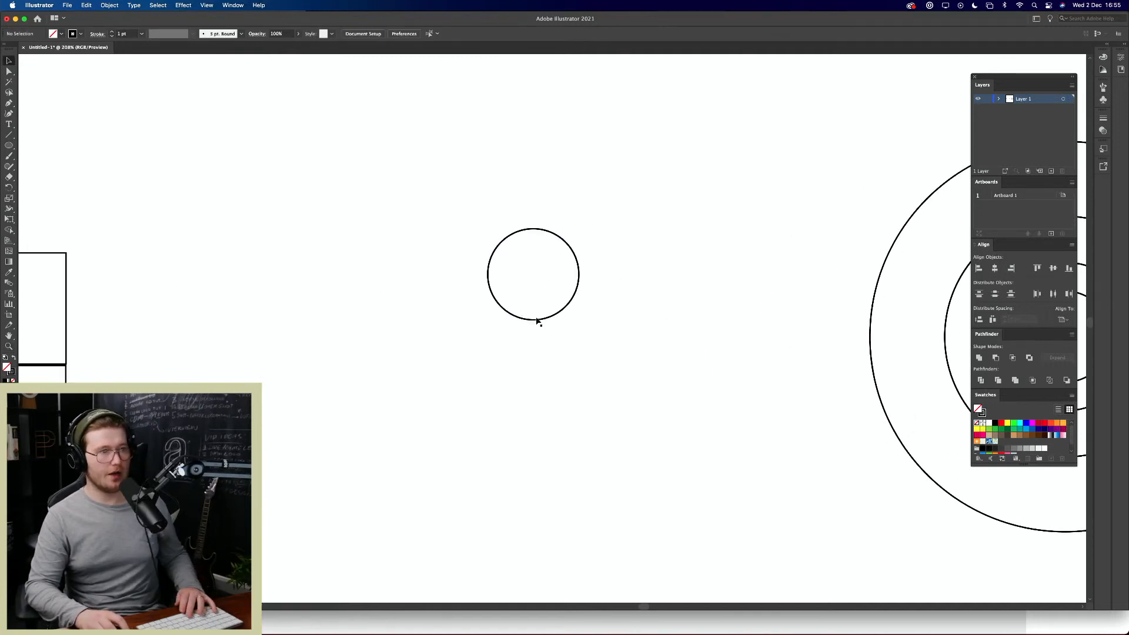
Step: Cut the copied circle with the Scissors tool and delete everything except its upper-left quarter arc
left_click(536, 320)
key("c")
left_click(487, 274)
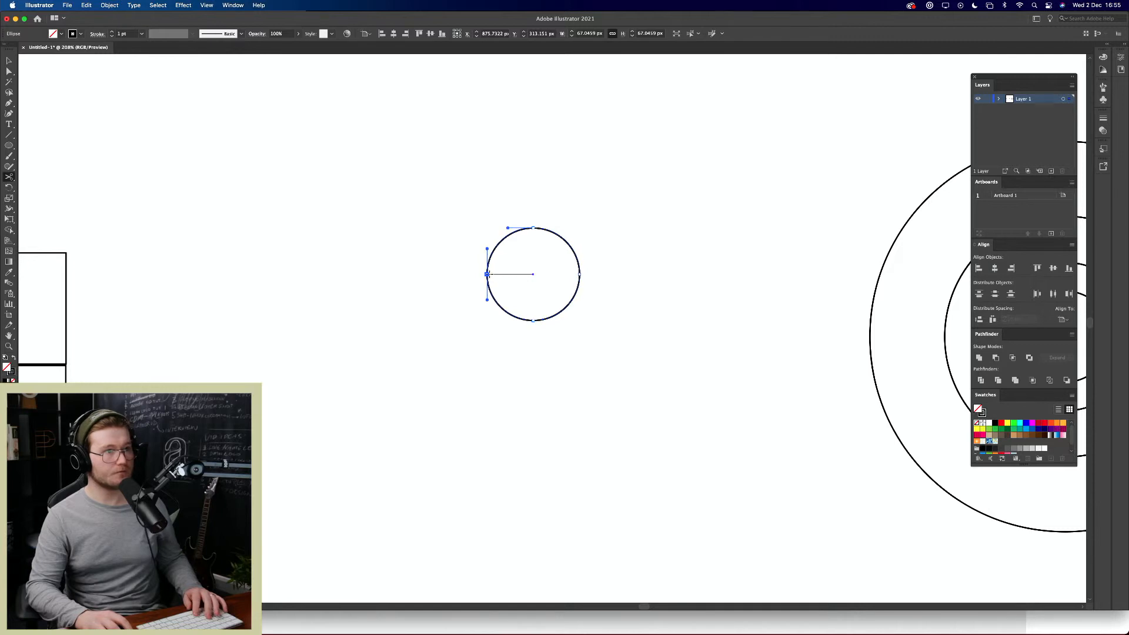
key("v")
left_click_drag(579, 227, 501, 351)
key("Delete")
key("Delete")
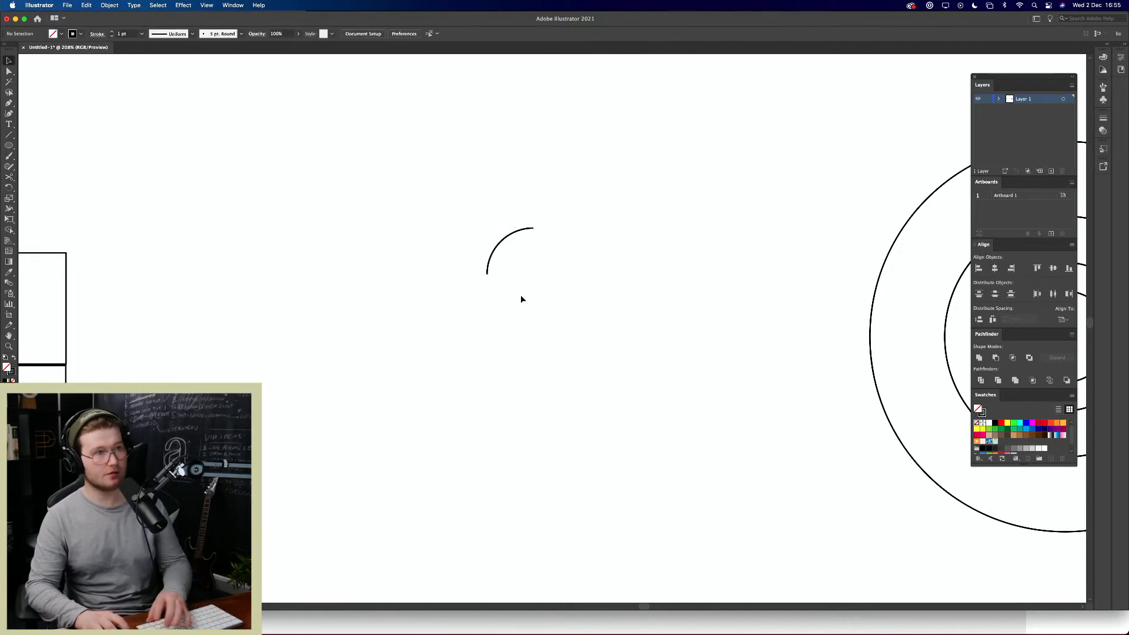
Step: Add a copy of the quarter arc enlarged by 1.618 to about 54 px, rotated 90° clockwise and attached to its upper end
left_click(505, 242)
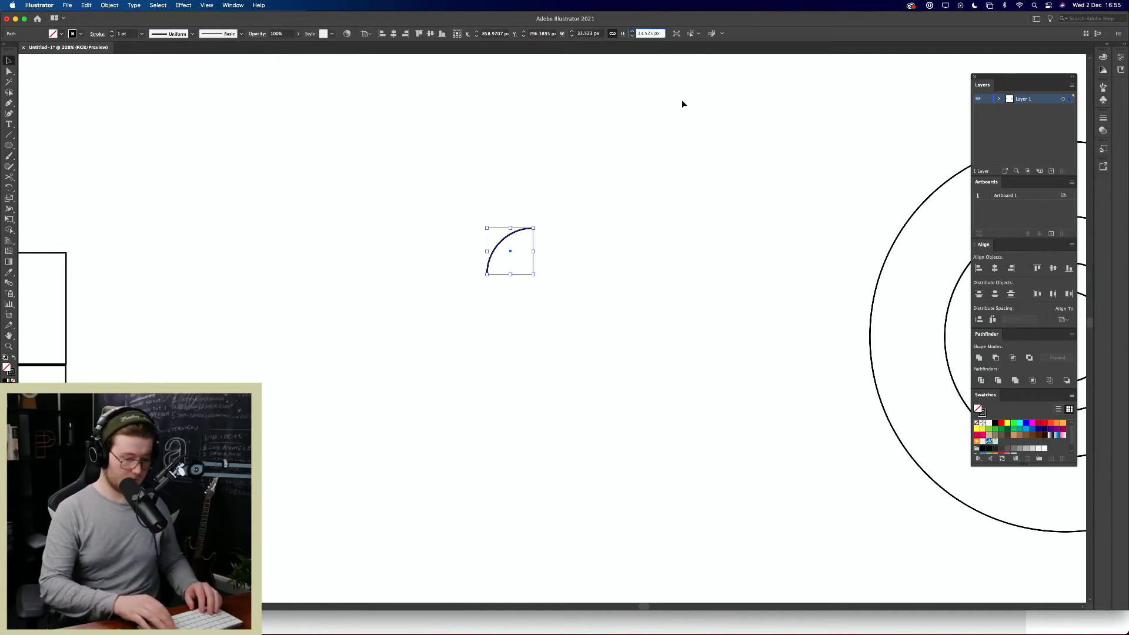
type("*1.618")
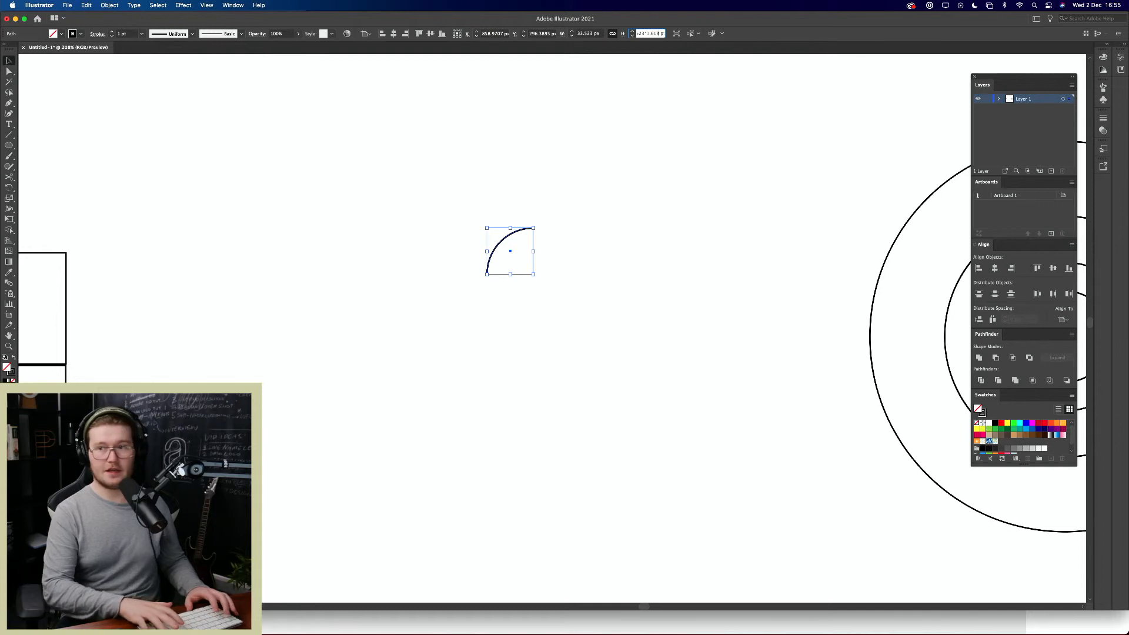
key("Return")
key("r")
left_click_drag(542, 189, 570, 239)
key("v")
key("v")
left_click(598, 263)
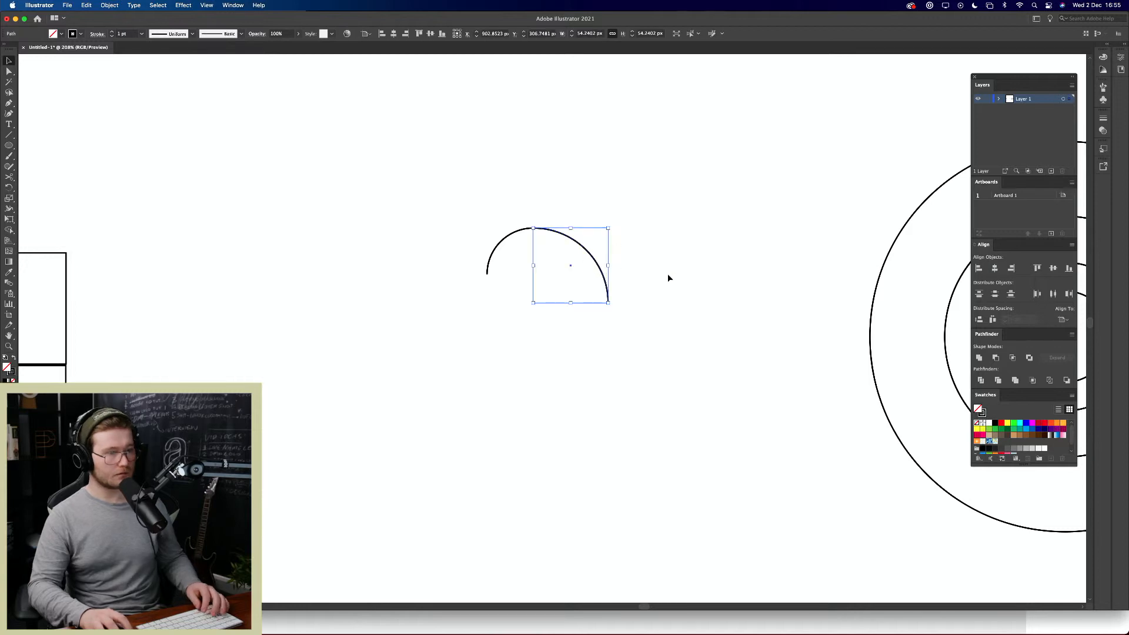
left_click(655, 34)
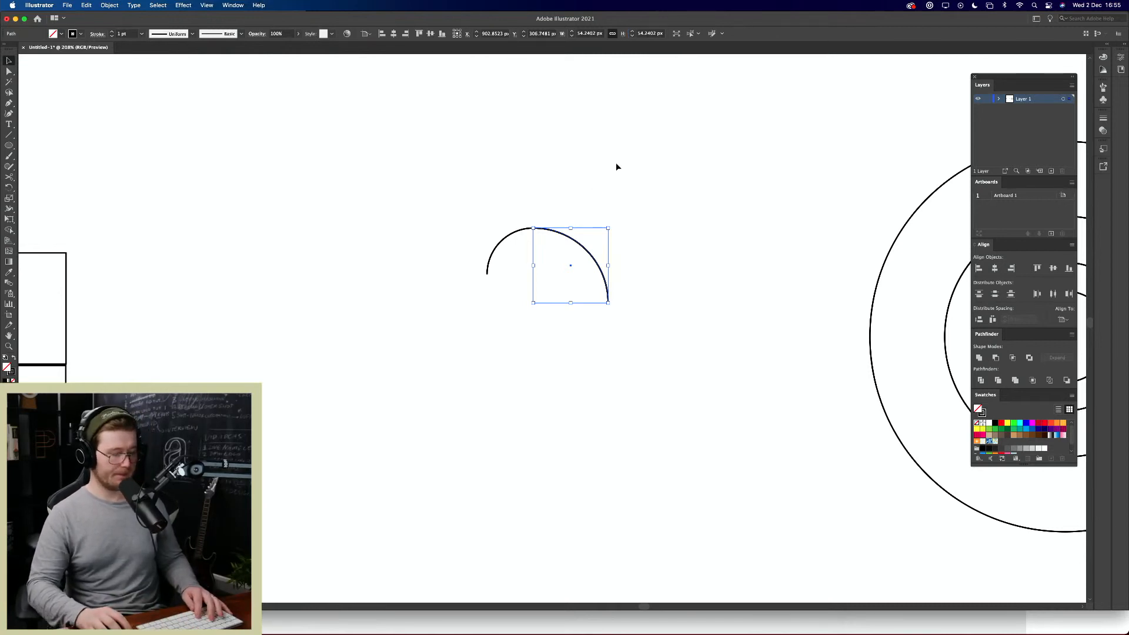
left_click(613, 198)
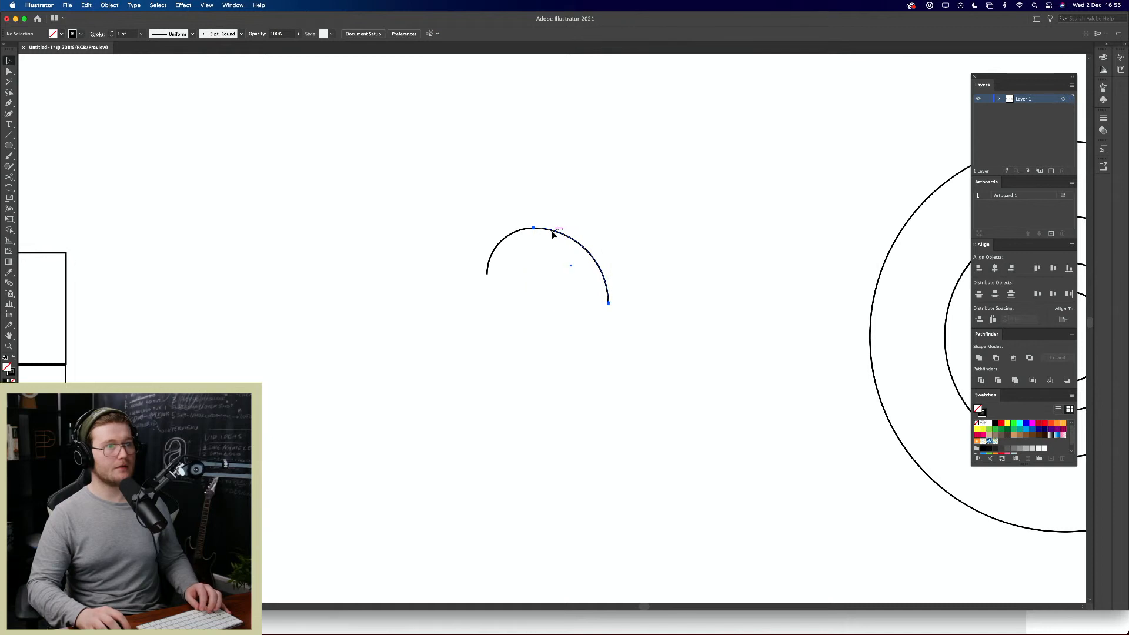
left_click_drag(552, 231, 547, 287)
key("super+z")
Step: Add a copy of the second arc enlarged by 1.618 to about 88 px, rotated 90° clockwise and attached to its lower end
key("v")
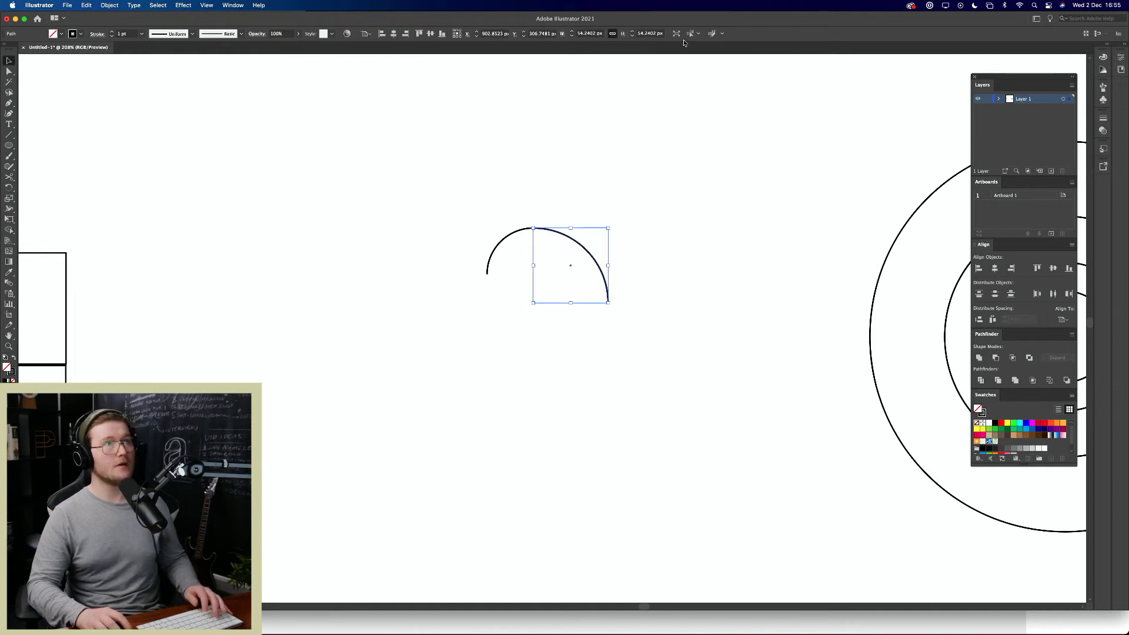
left_click(656, 34)
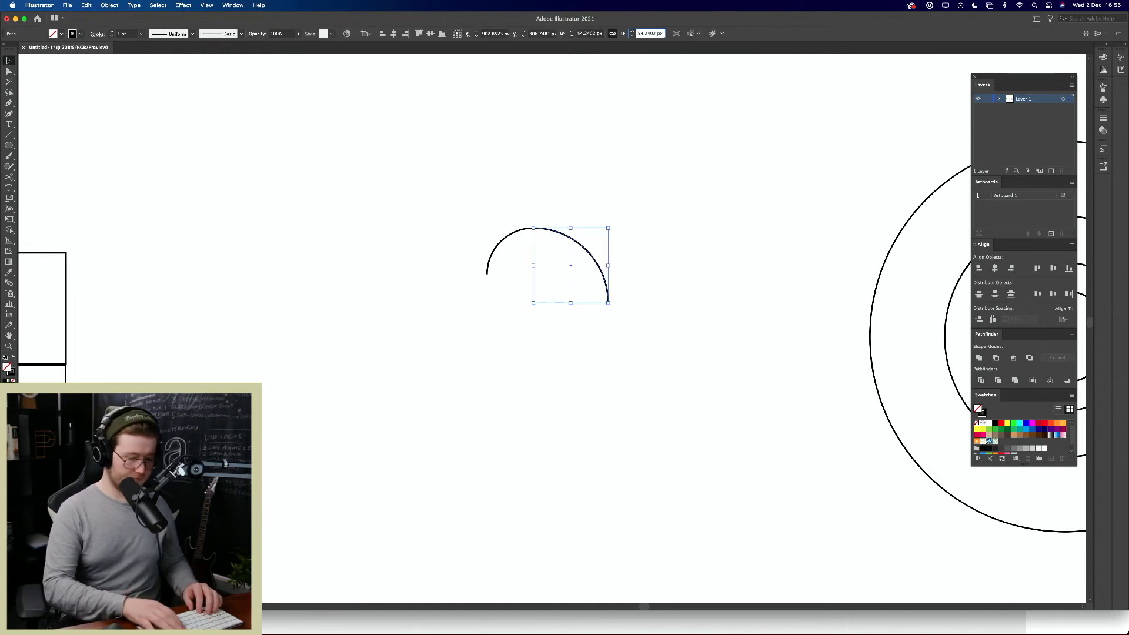
type("*1.618")
key("Return")
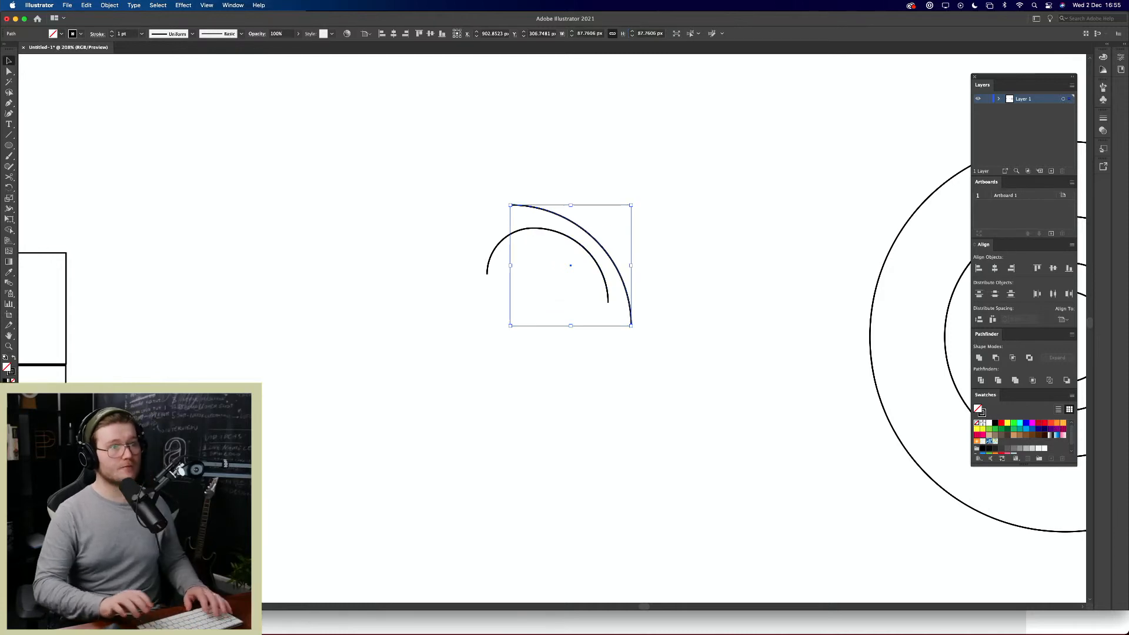
key("r")
left_click_drag(640, 181, 629, 305)
key("v")
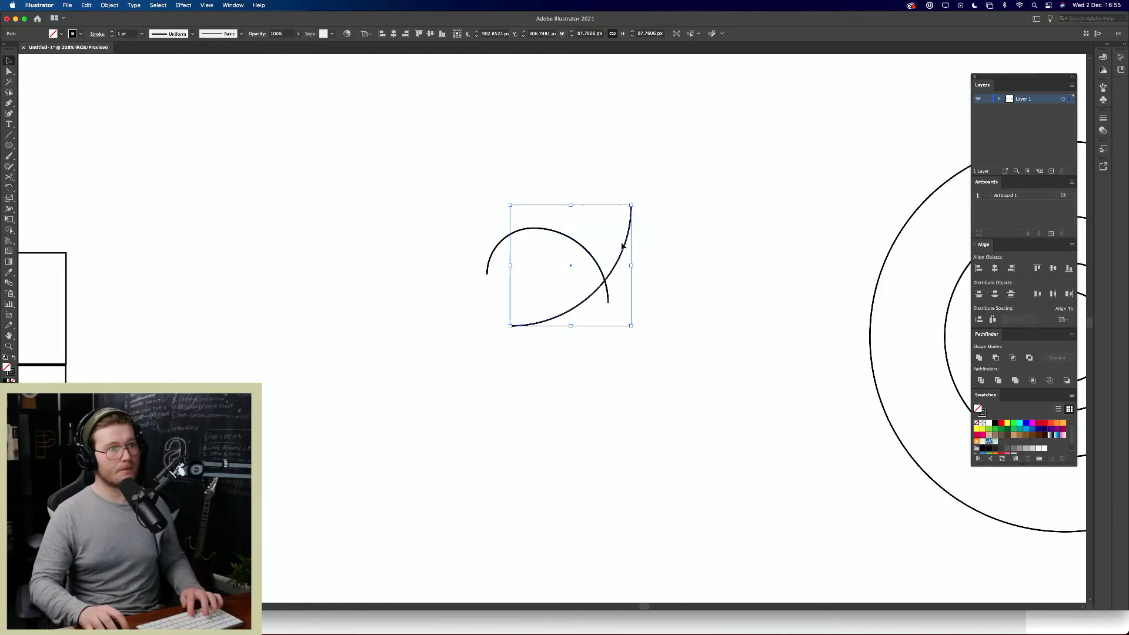
left_click_drag(626, 252, 600, 346)
left_click(625, 262)
Step: Add a copy of the first arc reduced by 1.618 to about 21 px, rotated 90° counterclockwise and attached to its lower end
left_click_drag(507, 252, 463, 269)
key("super")
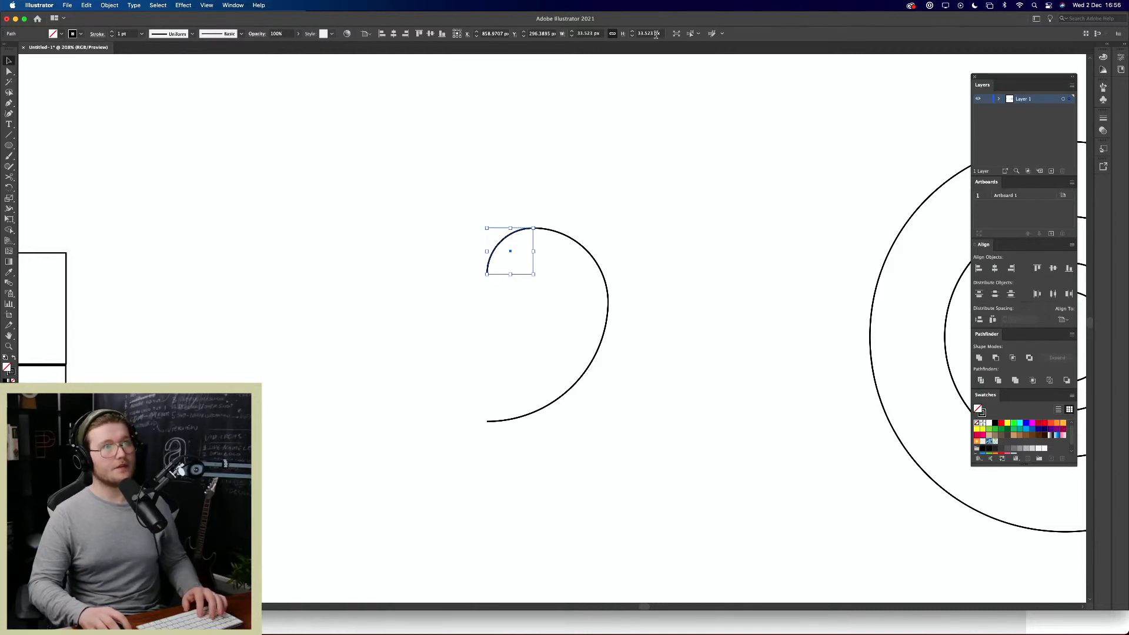
left_click(663, 33)
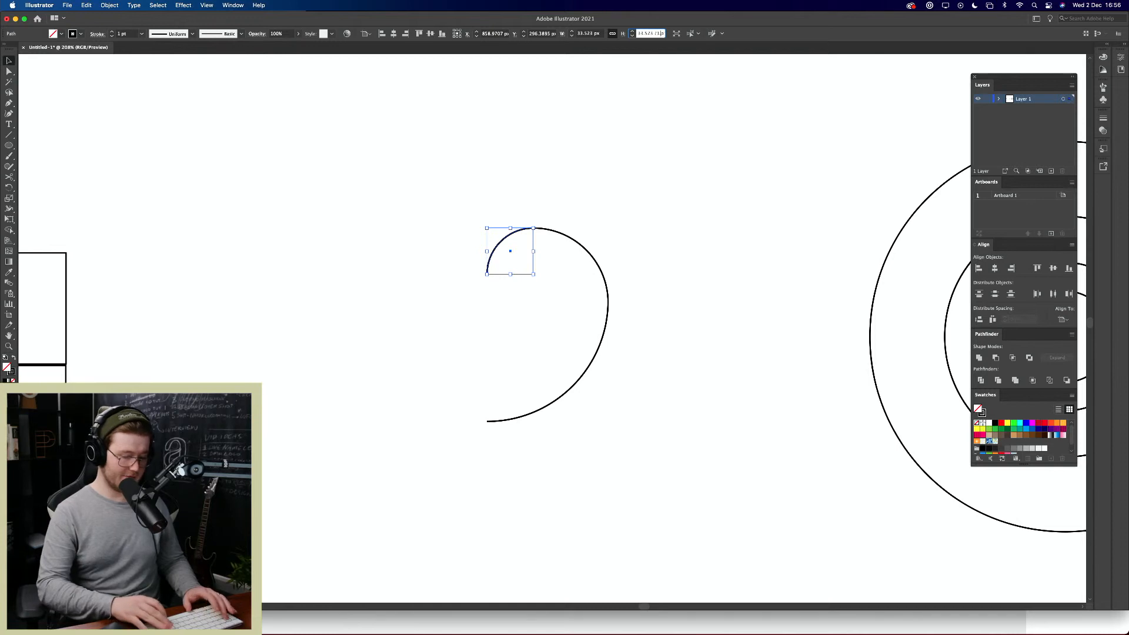
type("/1.618")
key("Return")
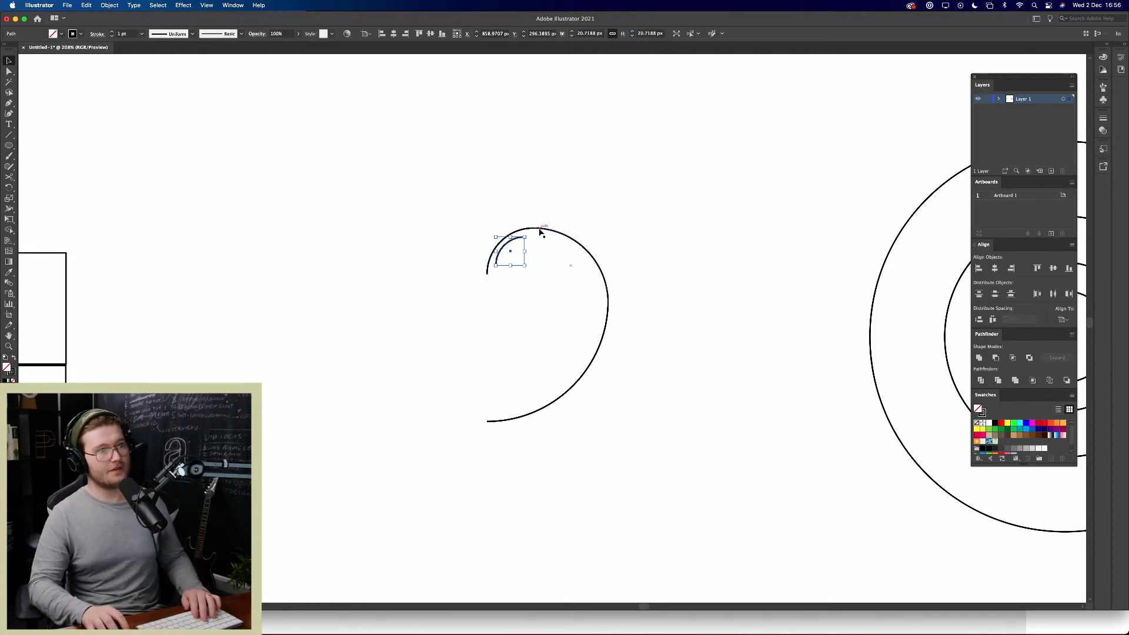
key("r")
left_click_drag(542, 210, 549, 262)
key("v")
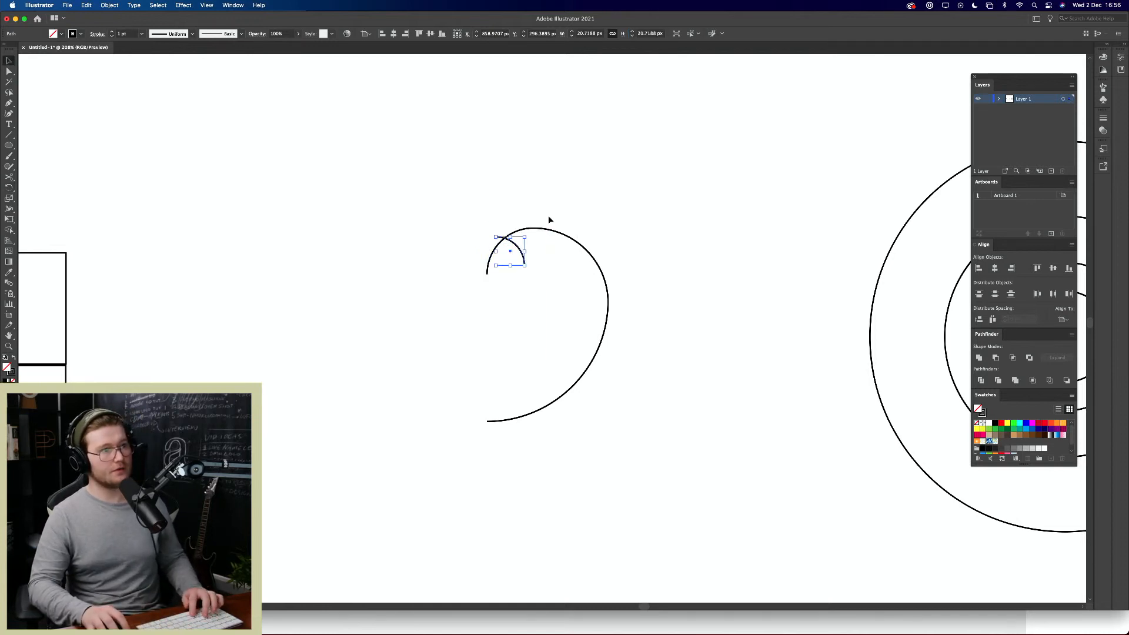
key("r")
left_click_drag(549, 212, 497, 297)
key("v")
left_click(689, 311)
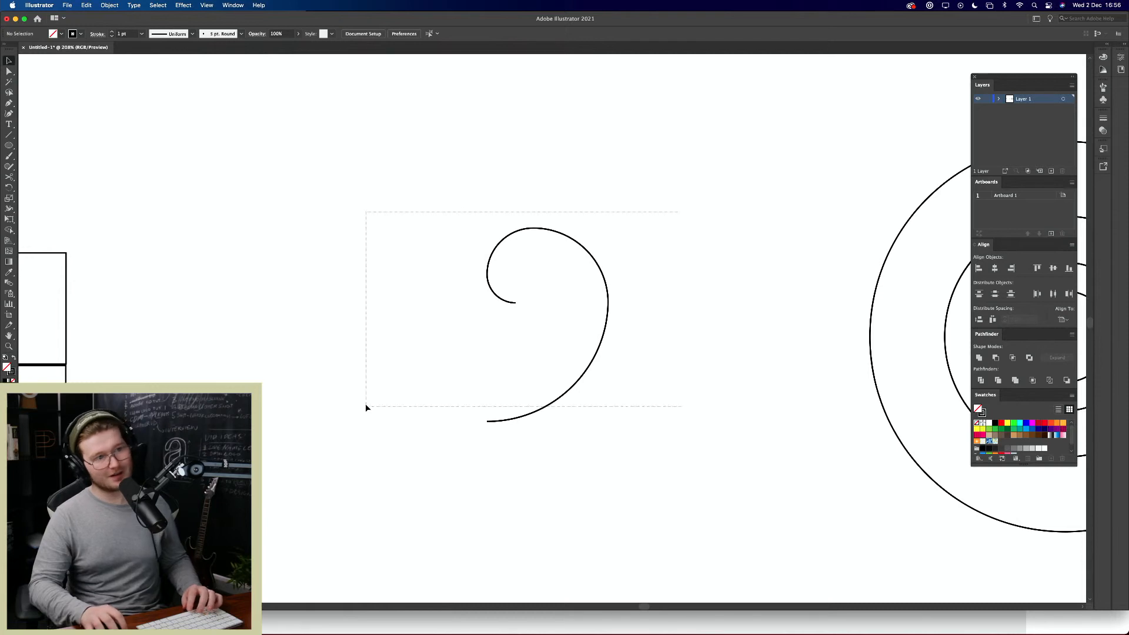
left_click_drag(366, 405, 366, 405)
left_click(379, 385)
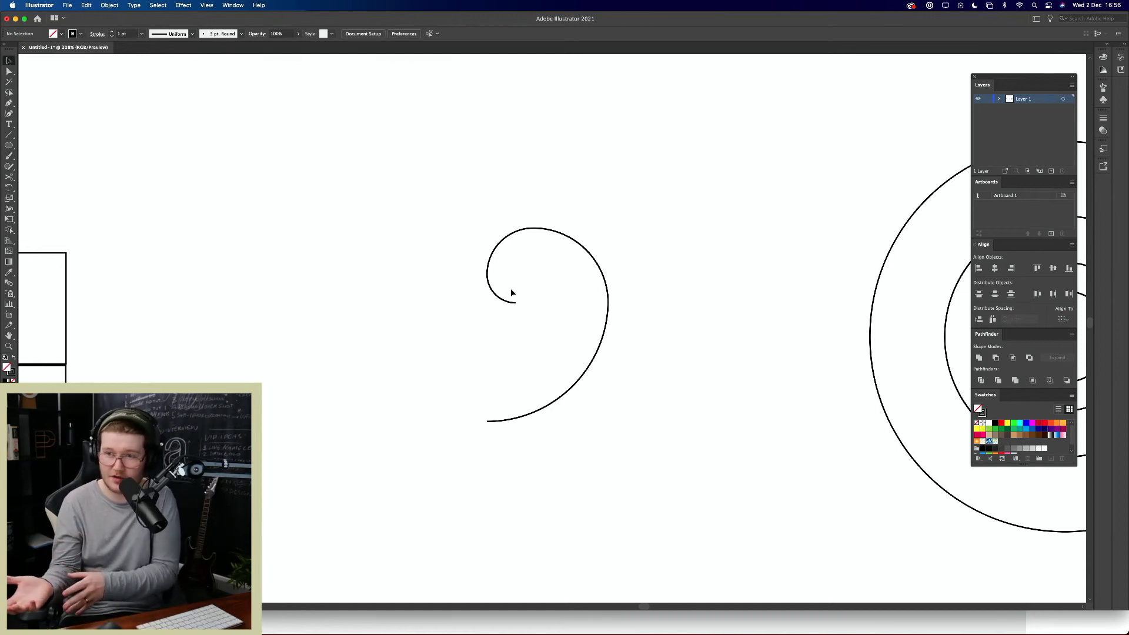
left_click_drag(424, 148, 657, 410)
left_click_drag(673, 459, 397, 144)
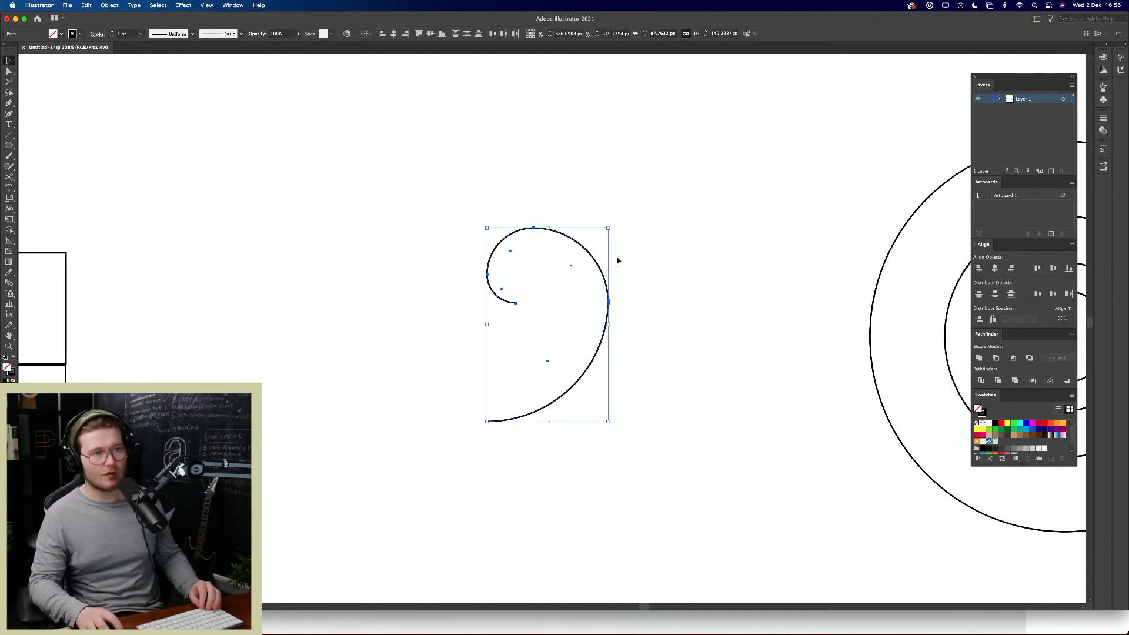
Step: Copy the largest arc in place and enlarge the copy by 1.6187 to about 142 px
left_click(604, 393)
left_click_drag(605, 396, 570, 369)
left_click(570, 369)
left_click(595, 360)
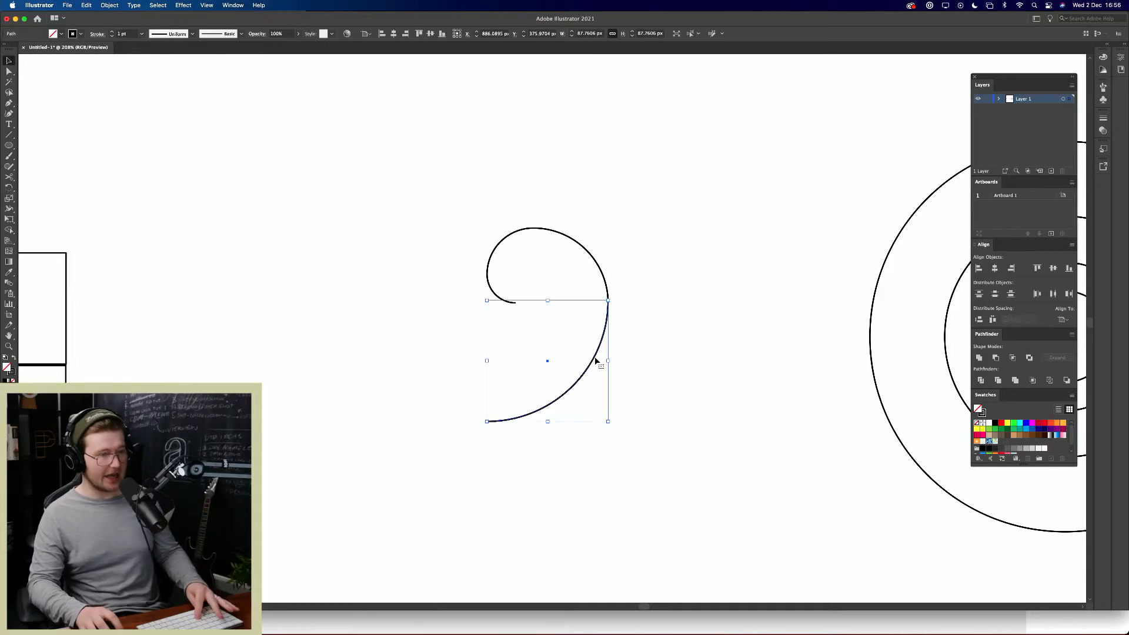
left_click(652, 34)
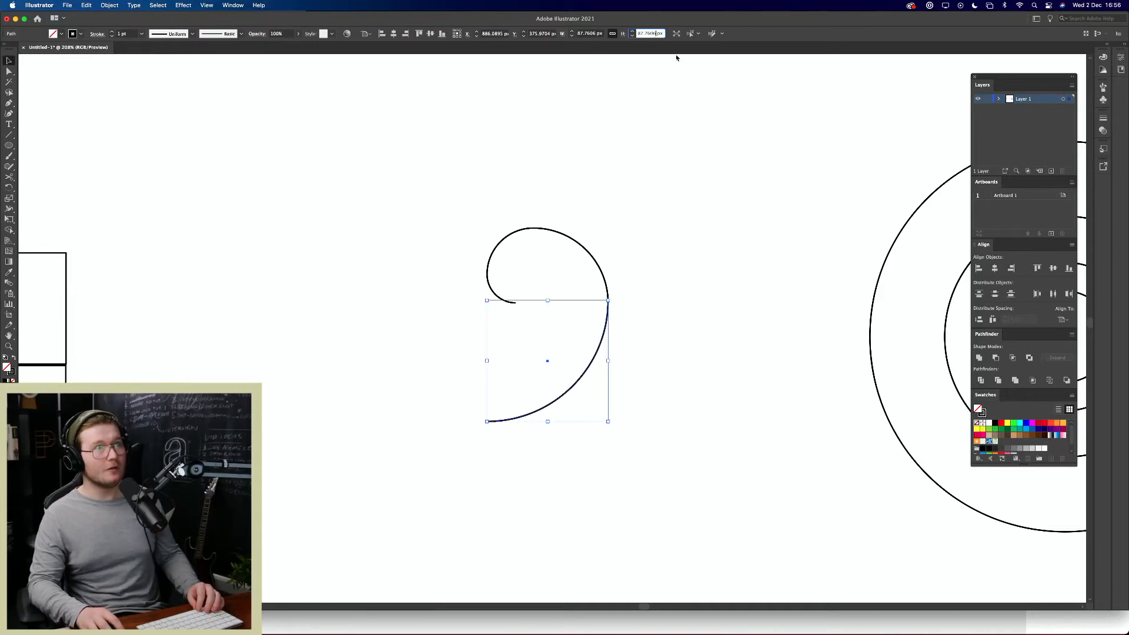
type("*1.")
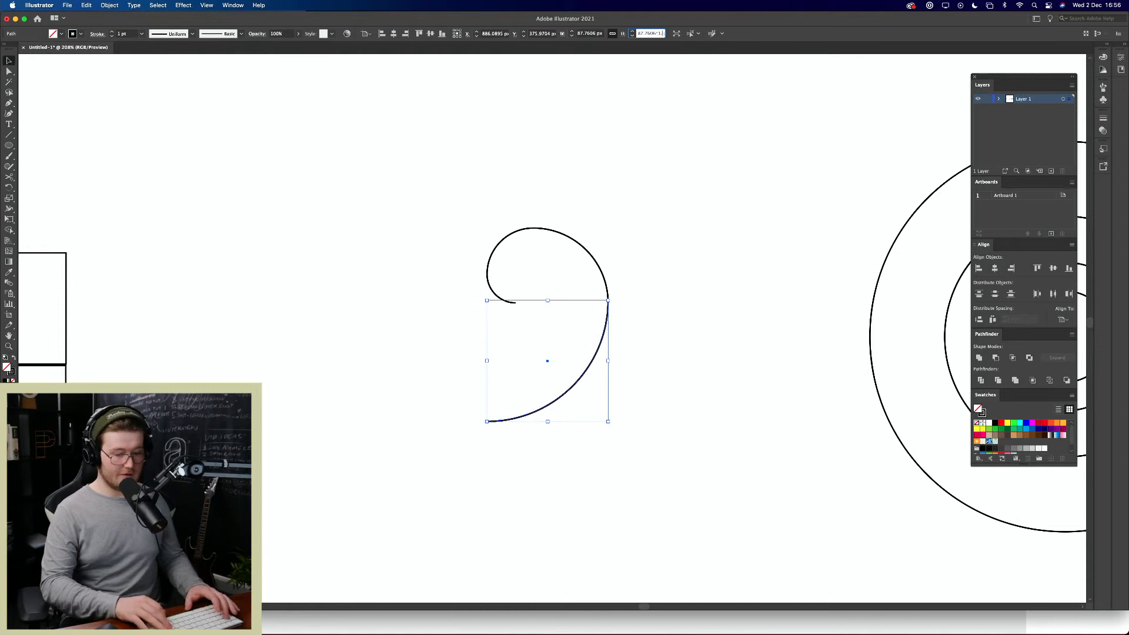
type("6187")
key("Return")
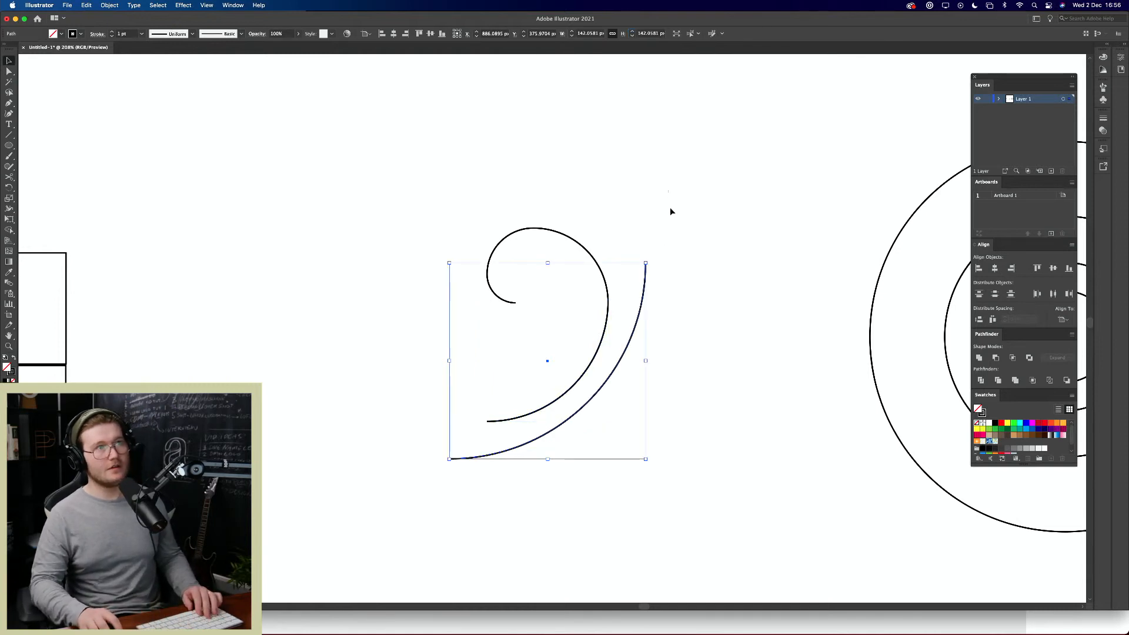
Step: Rotate the enlarged arc 90° clockwise and attach it to the lower end of the spiral
left_click_drag(645, 290, 522, 307)
key("r")
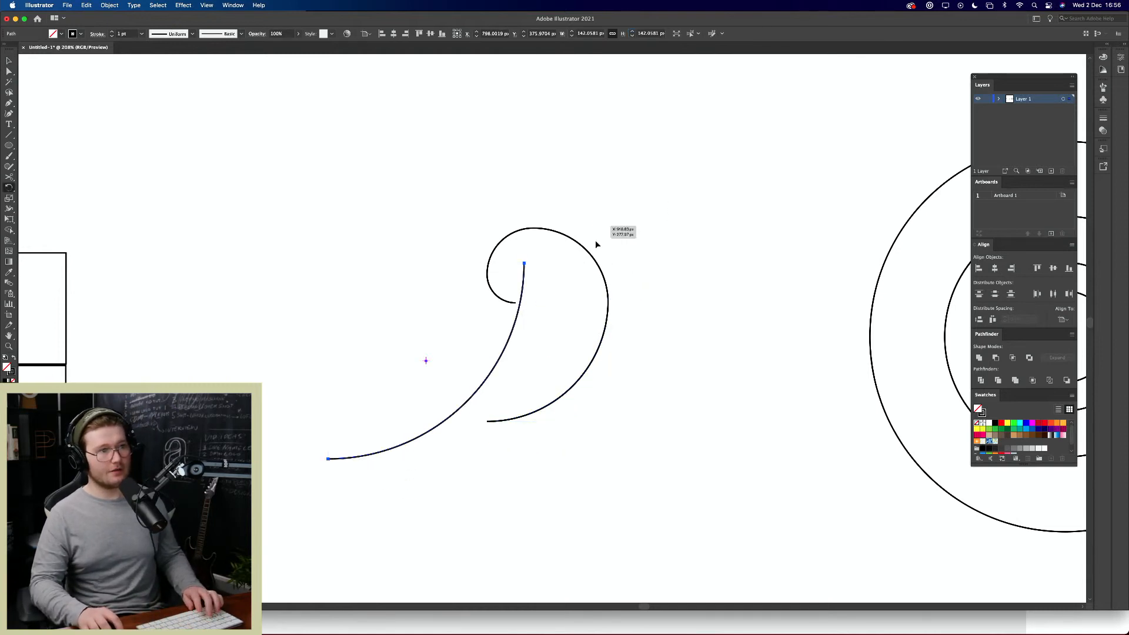
left_click_drag(597, 241, 444, 418)
key("v")
left_click(504, 459)
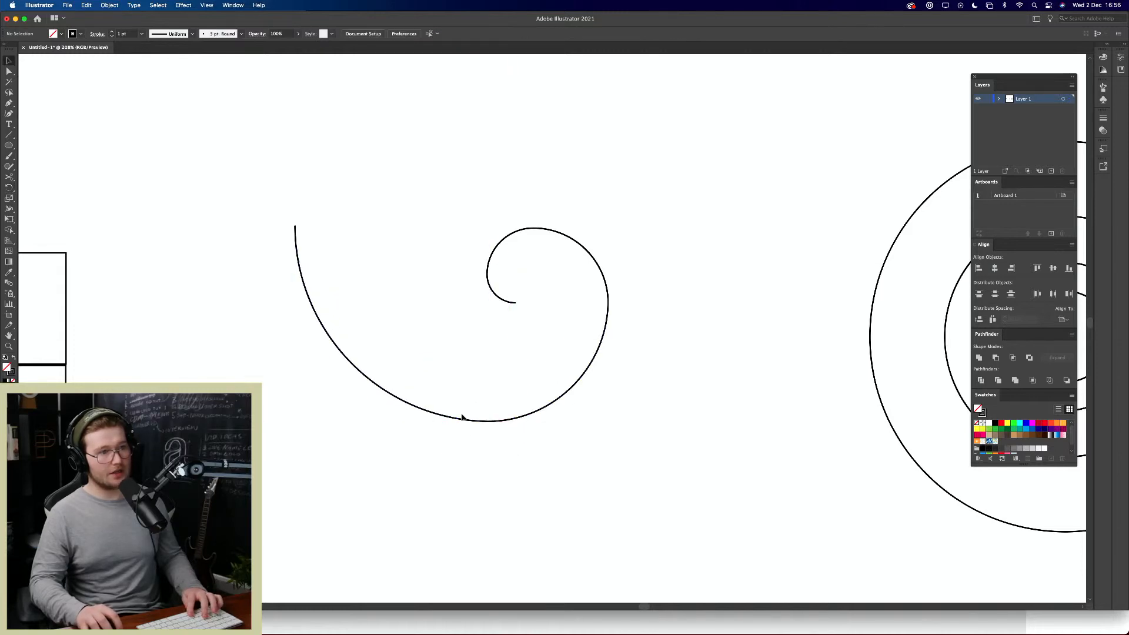
Step: Join the five arcs into one spiral path and rotate it 90° counterclockwise
left_click_drag(332, 408, 328, 412)
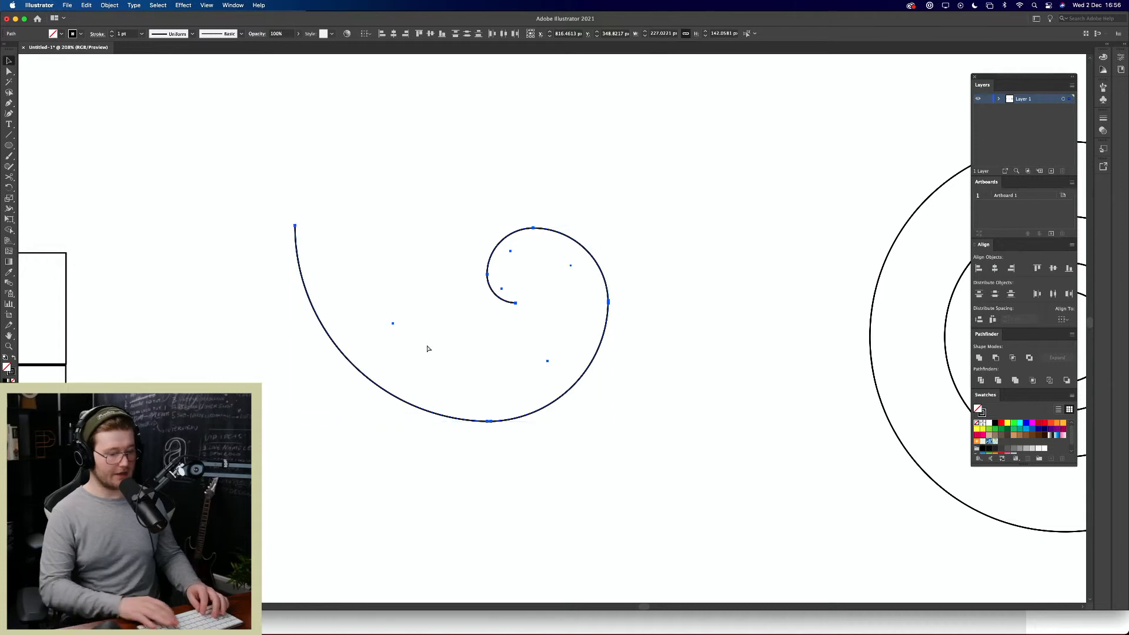
key("super+j")
scroll(600, 232, "left", 15)
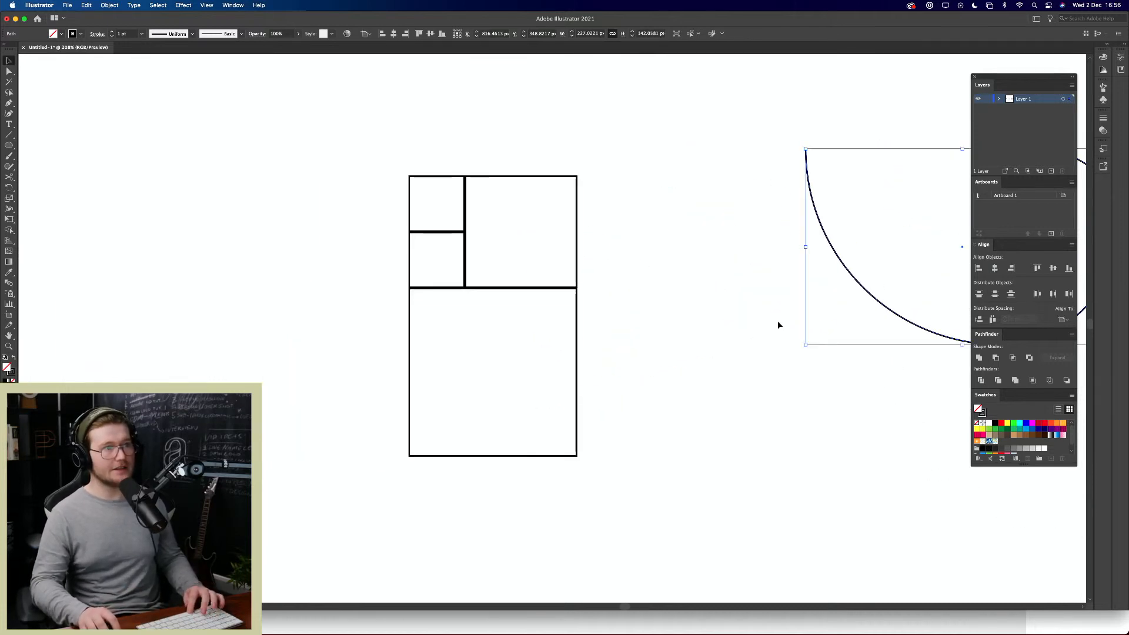
scroll(779, 323, "right", 6)
key("r")
left_click_drag(901, 185, 823, 371)
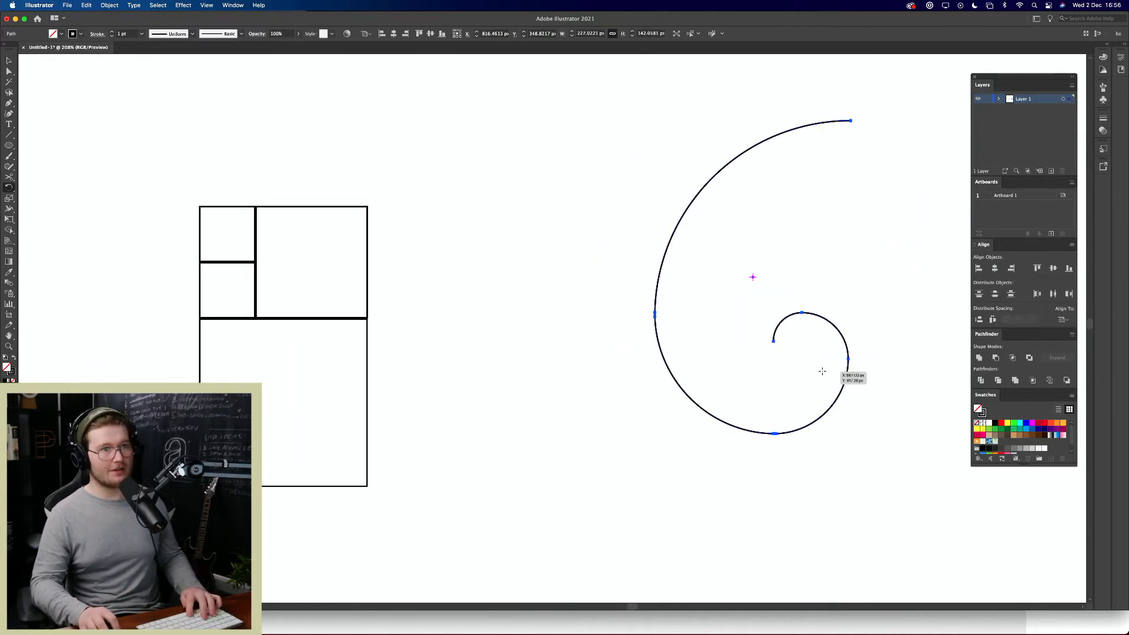
left_click_drag(838, 189, 516, 290)
key("v")
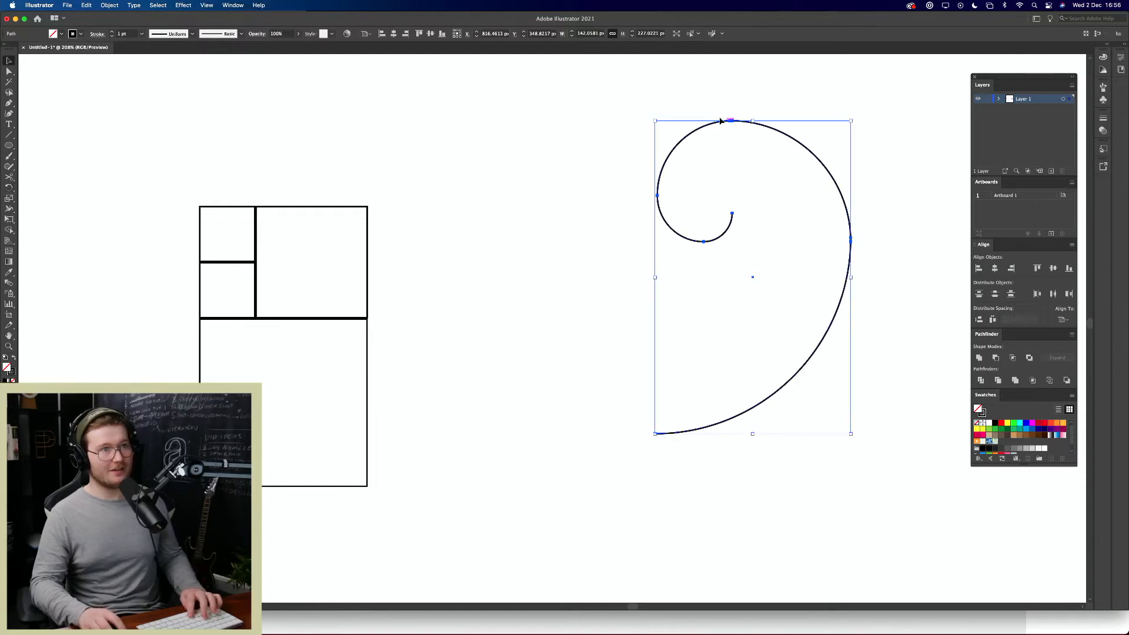
Step: Move the spiral onto the golden-ratio squares and resize it so it fits exactly inside their outer rectangle
left_click_drag(724, 123, 291, 205)
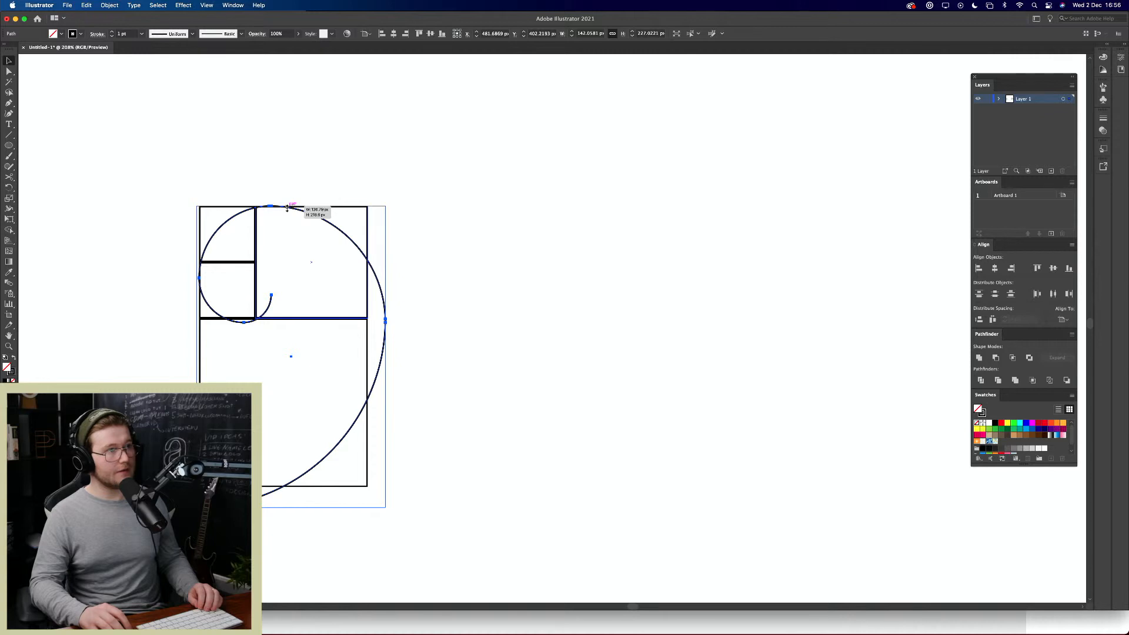
left_click_drag(290, 507, 289, 487)
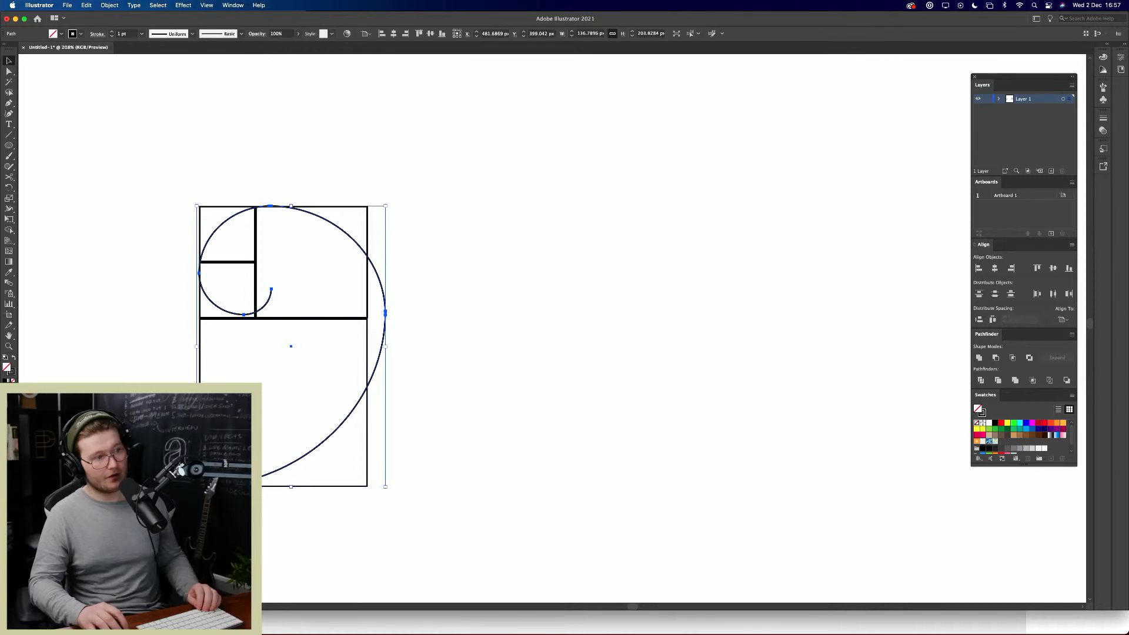
left_click_drag(194, 347, 199, 347)
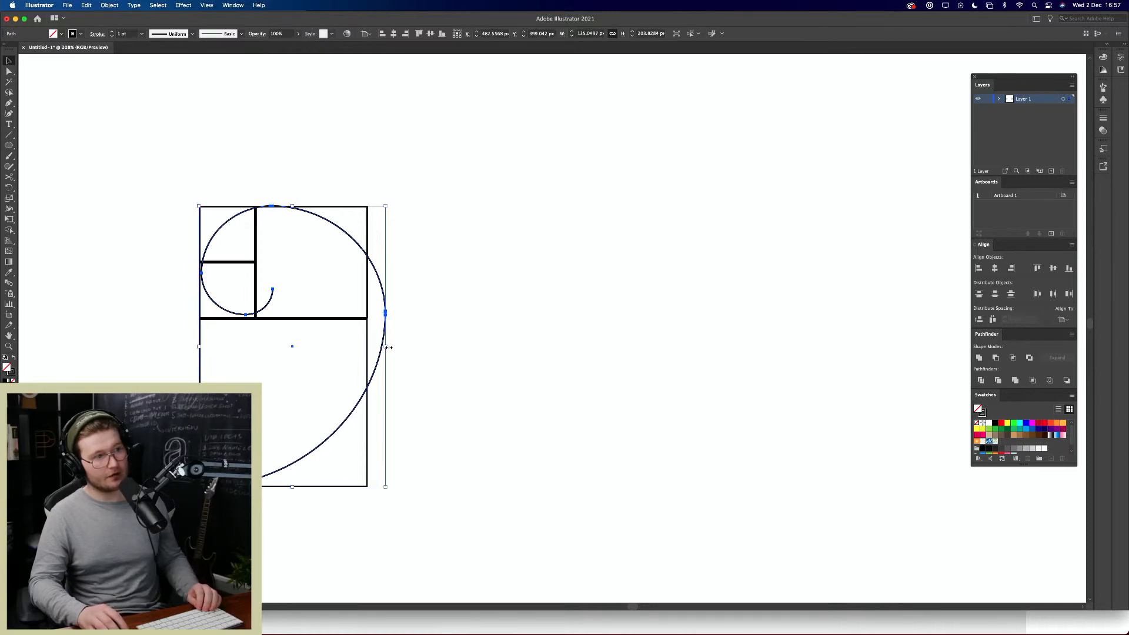
left_click_drag(388, 347, 368, 347)
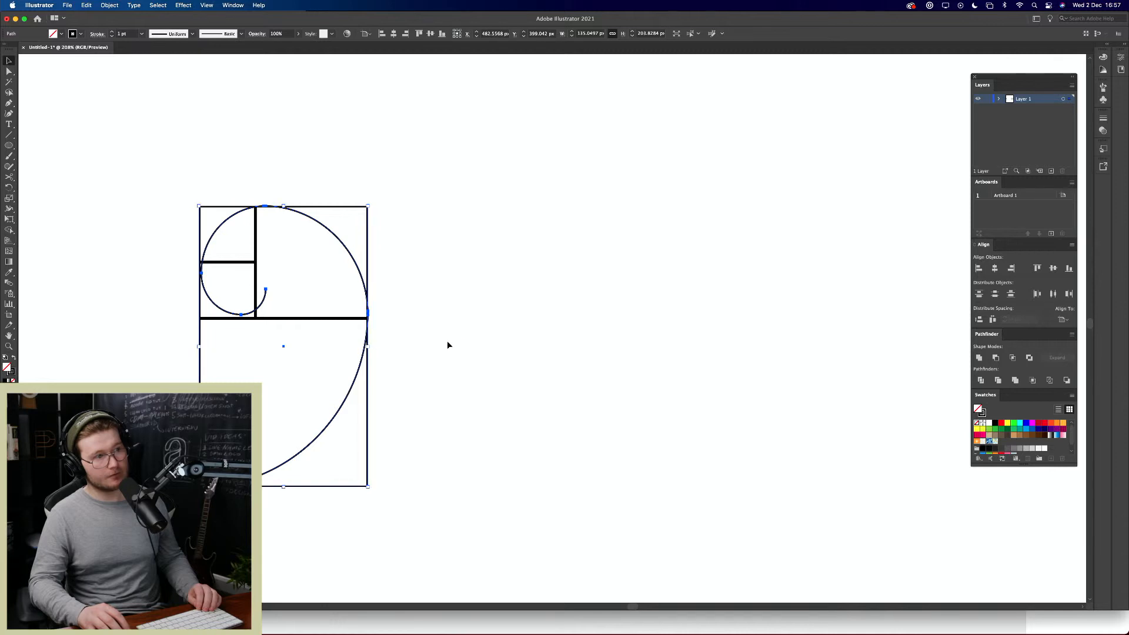
left_click(447, 342)
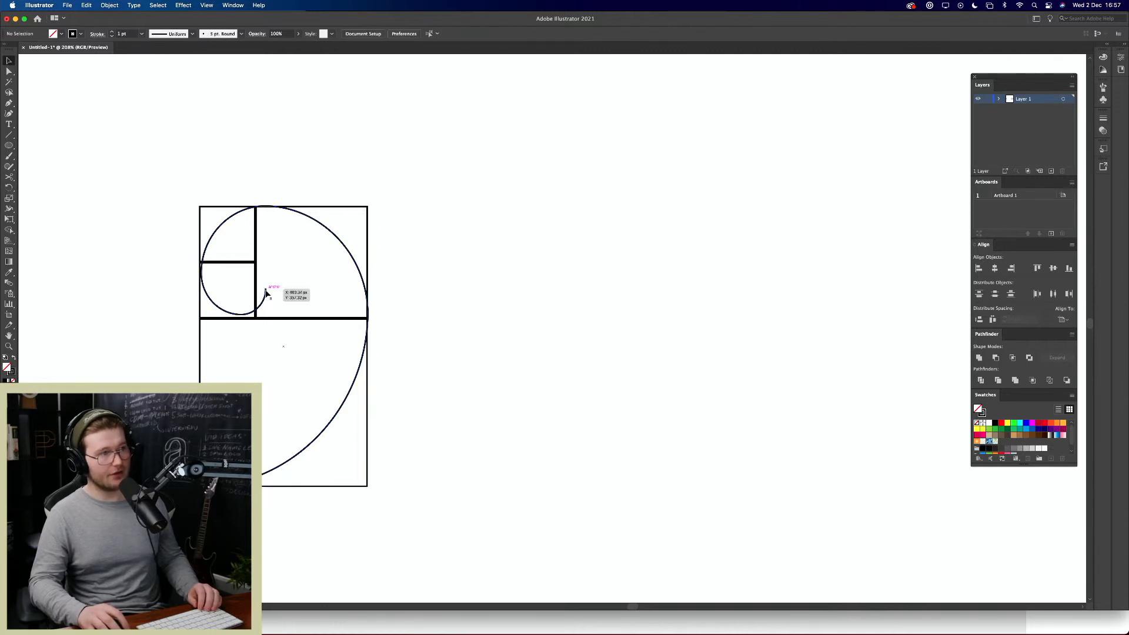
left_click(310, 260)
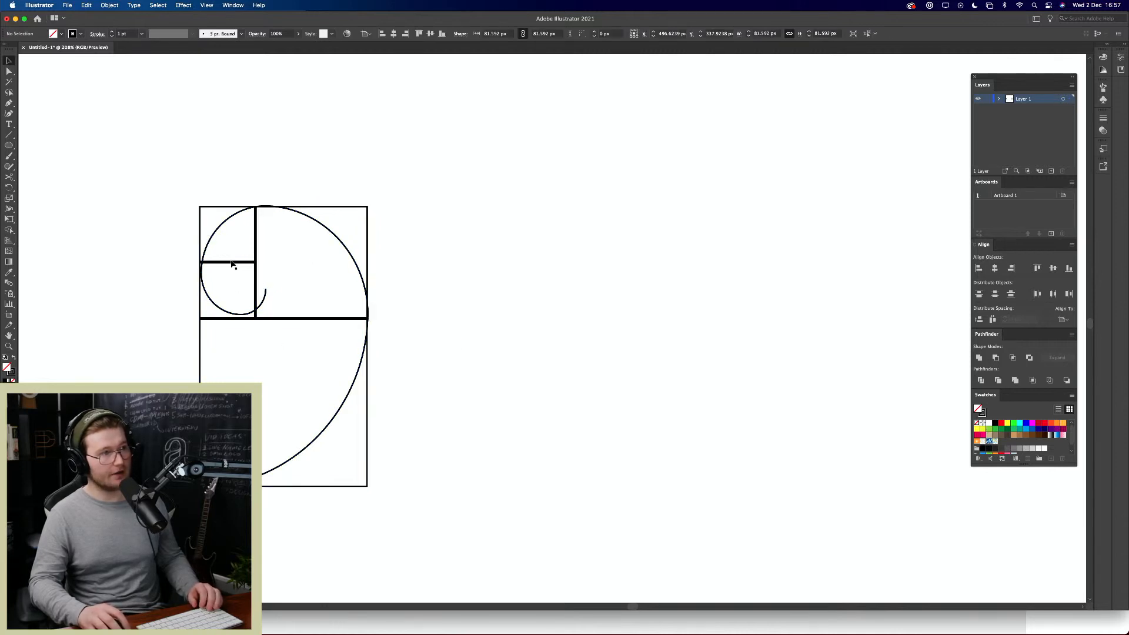
left_click(233, 261)
left_click_drag(237, 263, 292, 268)
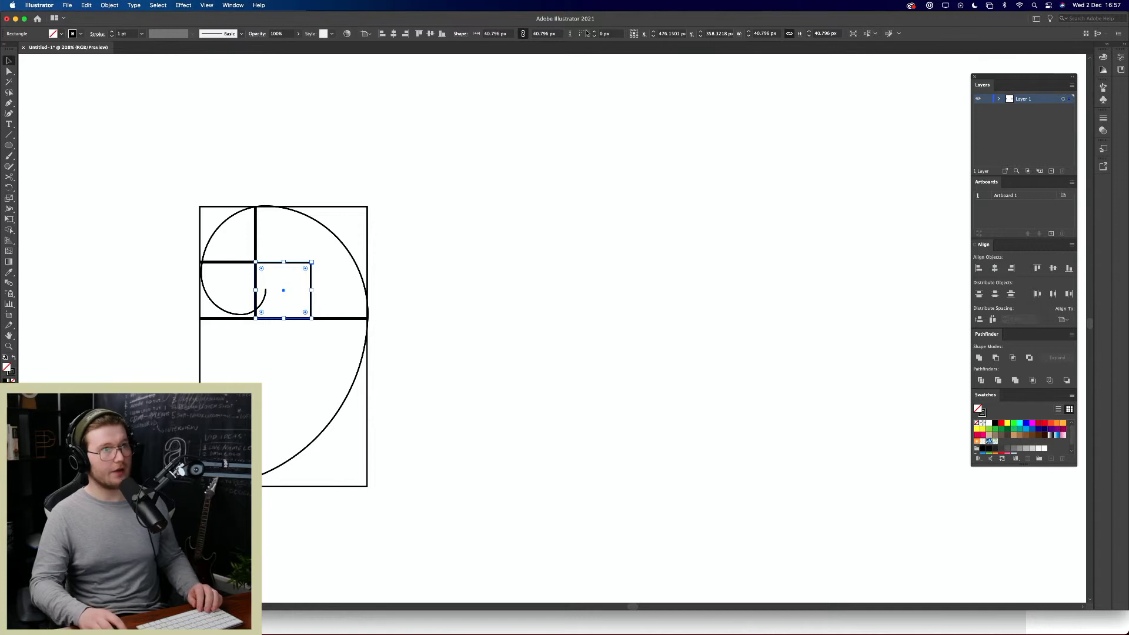
key("super+z")
left_click(645, 241)
Step: Draw a new rectangle about 166 × 224 px in the empty area beside the golden-ratio squares
key("z")
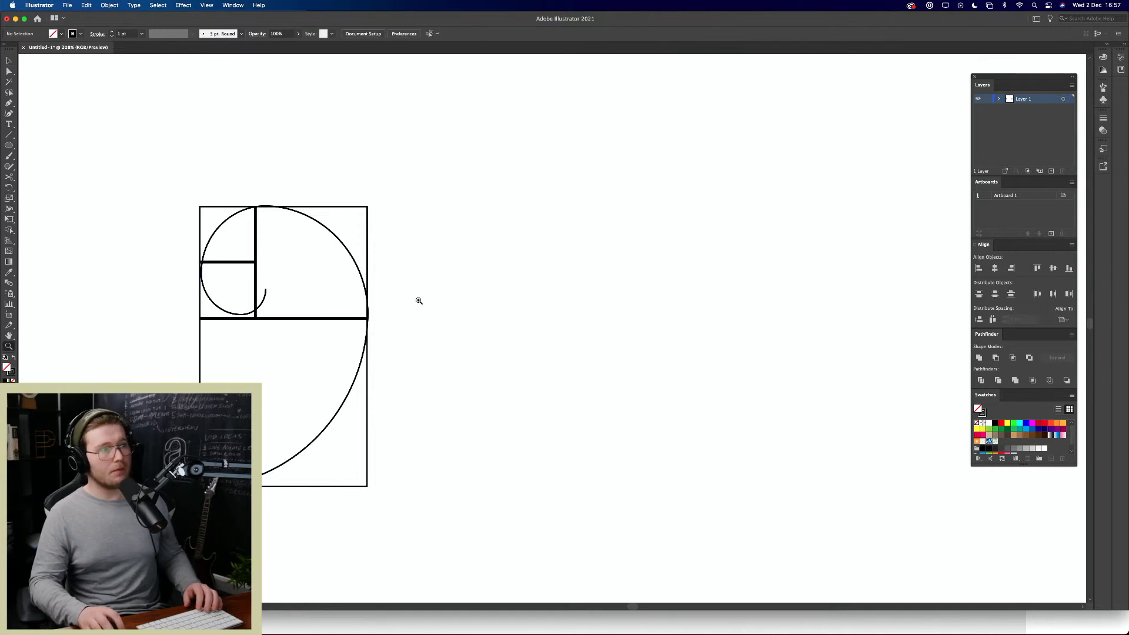
mouse_move(420, 300)
left_mouse_down()
mouse_move(117, 334)
mouse_move(435, 315)
left_mouse_up()
key("v")
left_click_drag(348, 368, 640, 315)
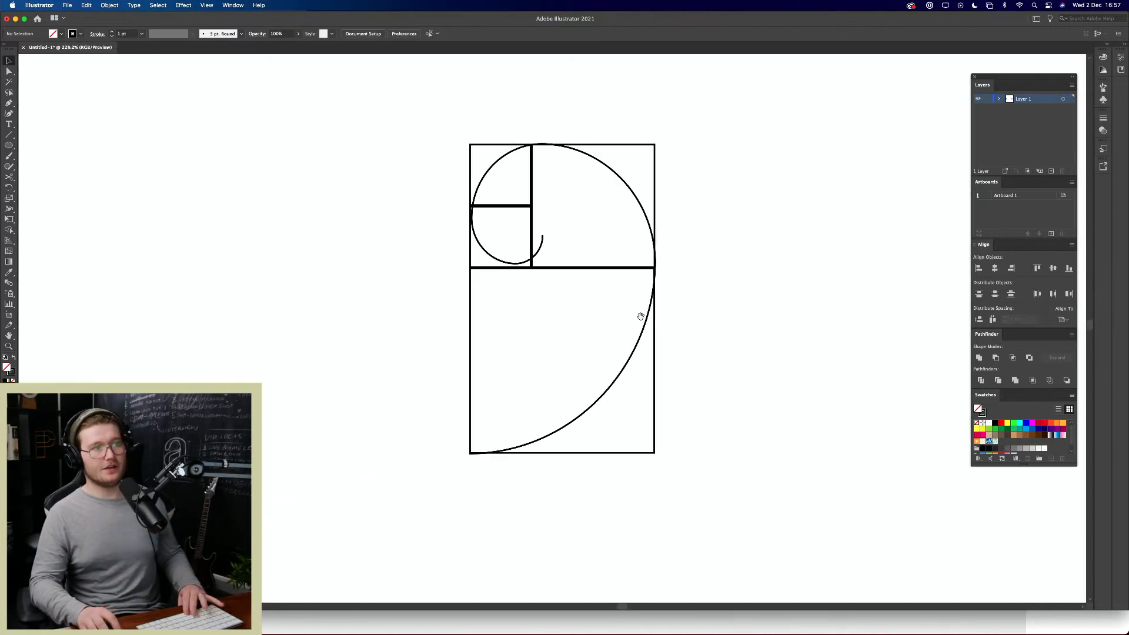
left_click_drag(499, 235, 134, 208)
key("m")
left_click_drag(465, 135, 716, 474)
key("v")
Step: Move the spiral from the squares into the new rectangle and enlarge it to the rectangle's full height from the lower-left corner
left_click(231, 298)
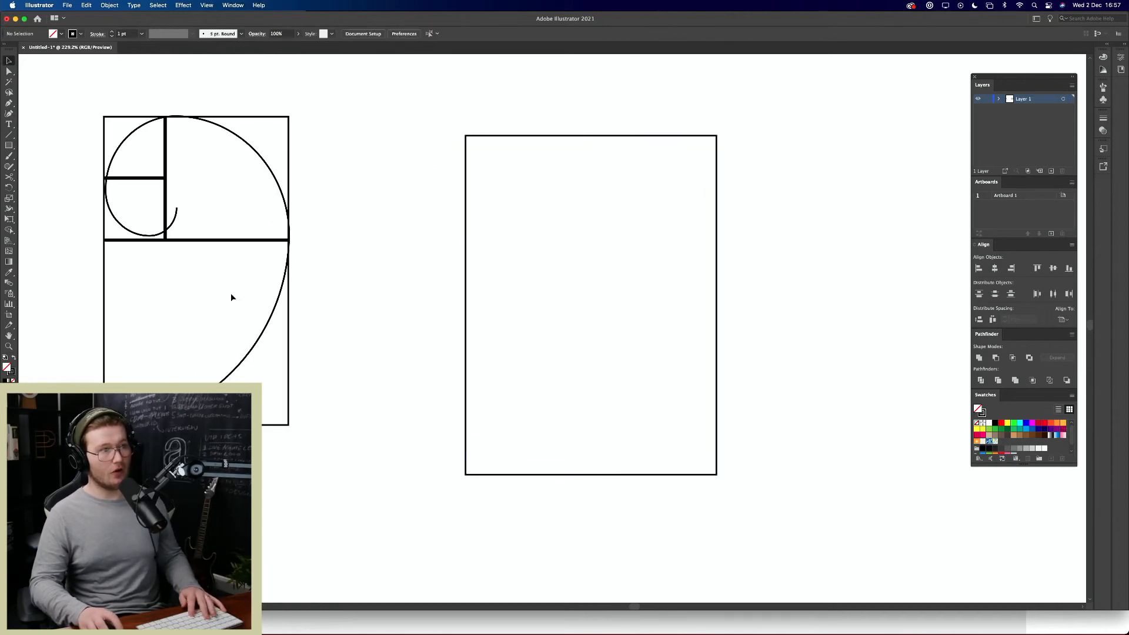
left_click_drag(269, 324, 632, 372)
left_click_drag(650, 163, 711, 134)
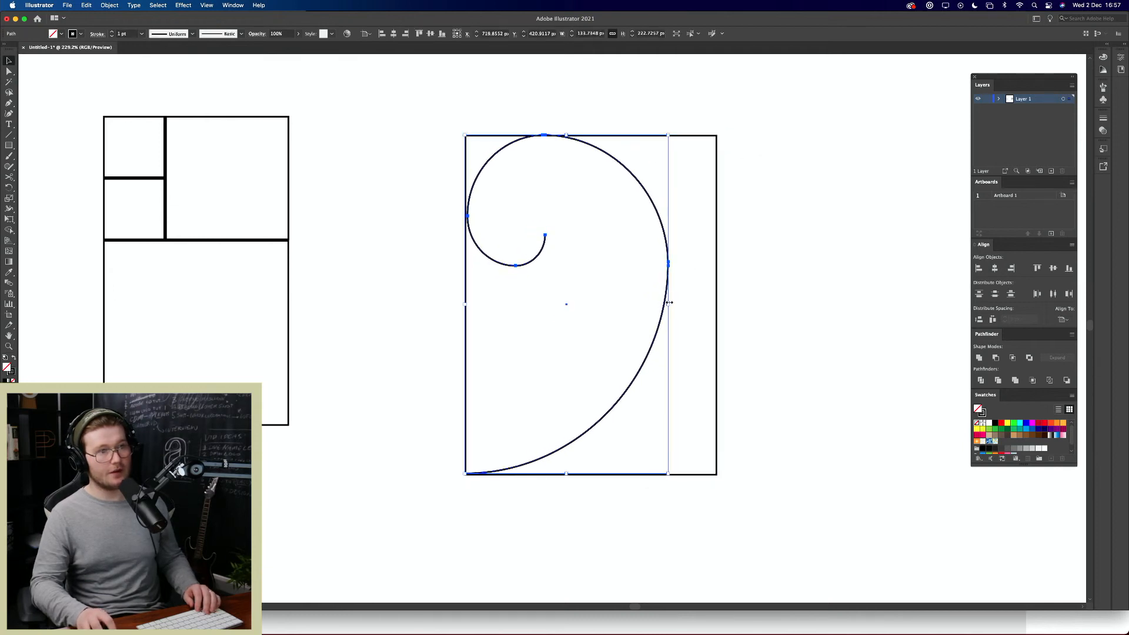
left_click_drag(669, 303, 715, 309)
key("super+z")
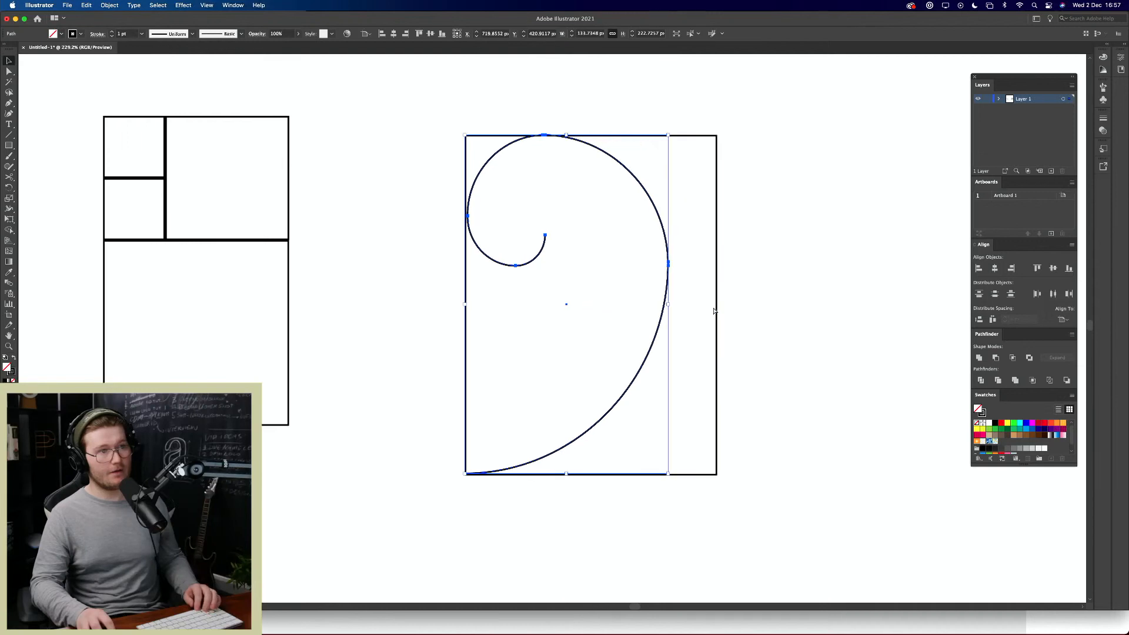
left_click(684, 208)
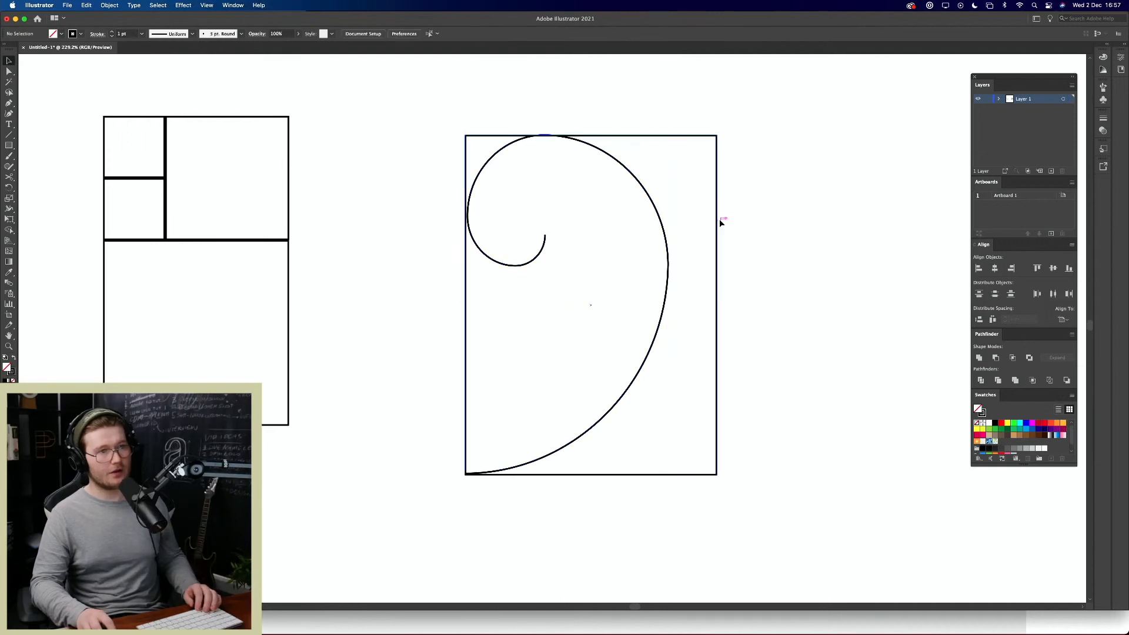
Step: Try to divide the new rectangle with full-height vertical lines at the spiral's outermost point and at its inner end
left_click(671, 267)
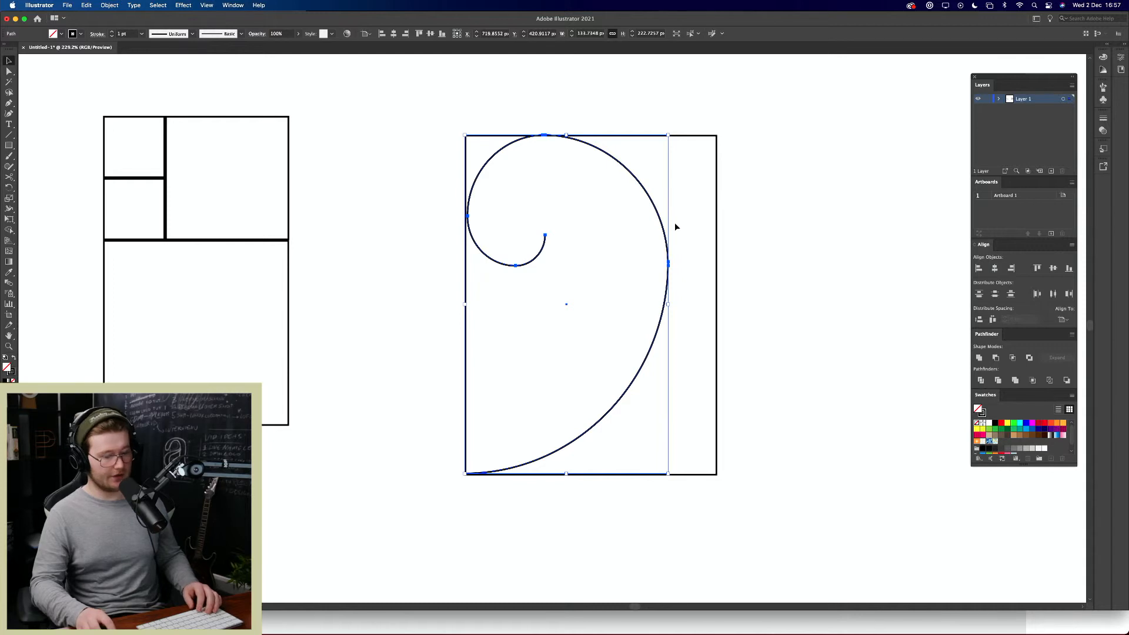
key("backslash")
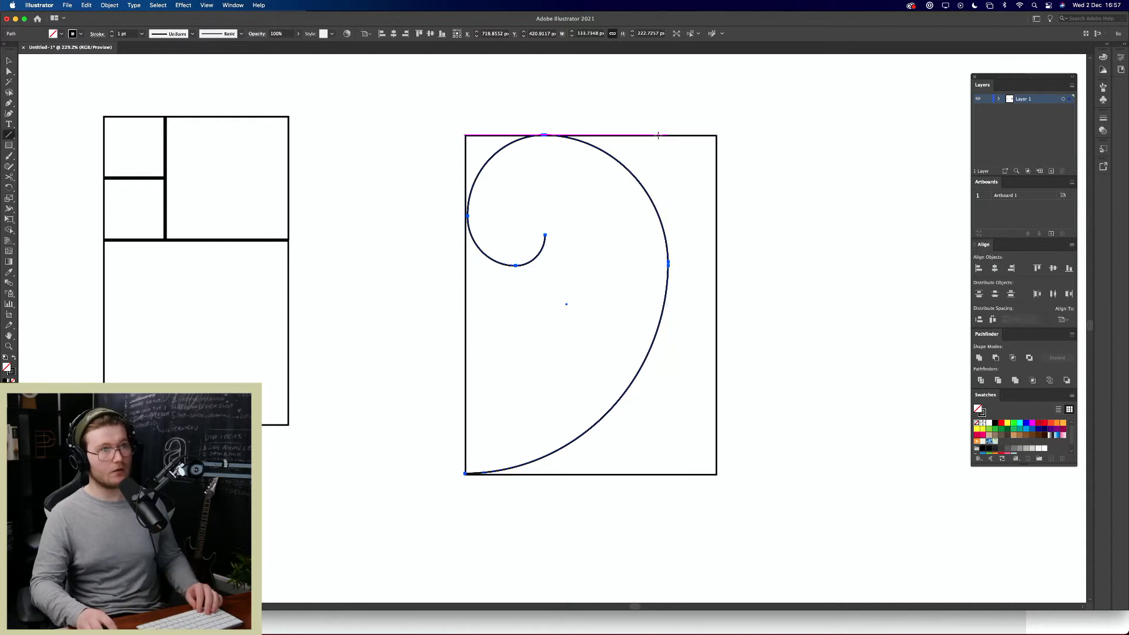
left_click_drag(658, 135, 660, 476)
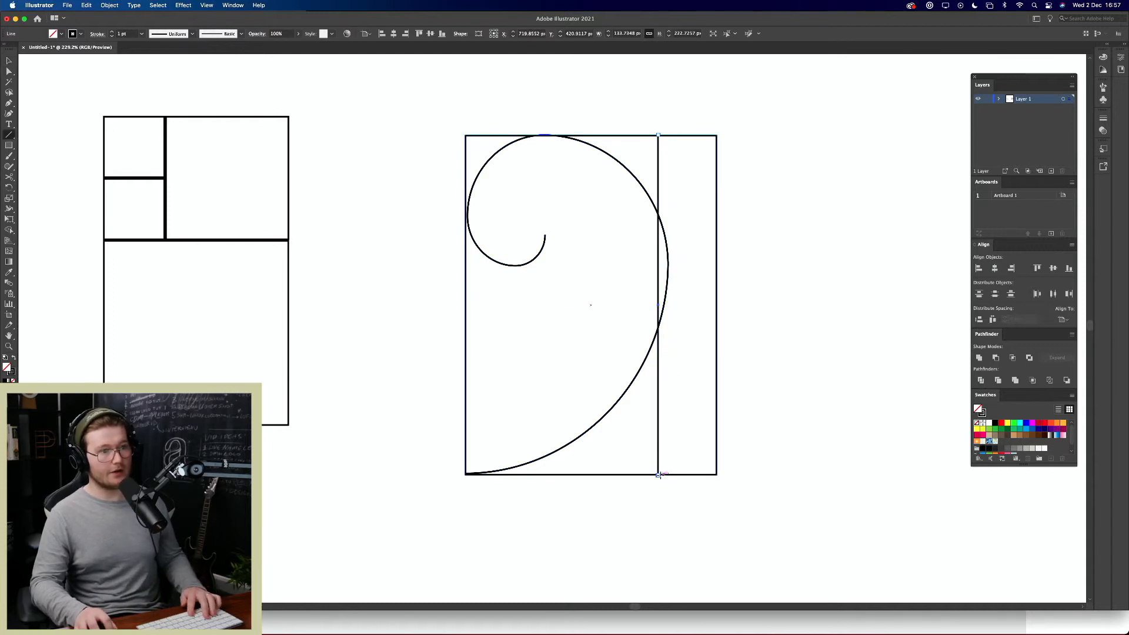
key("v")
left_click_drag(659, 386, 545, 370)
left_click(756, 344)
left_click(609, 365)
left_click_drag(687, 316, 399, 326)
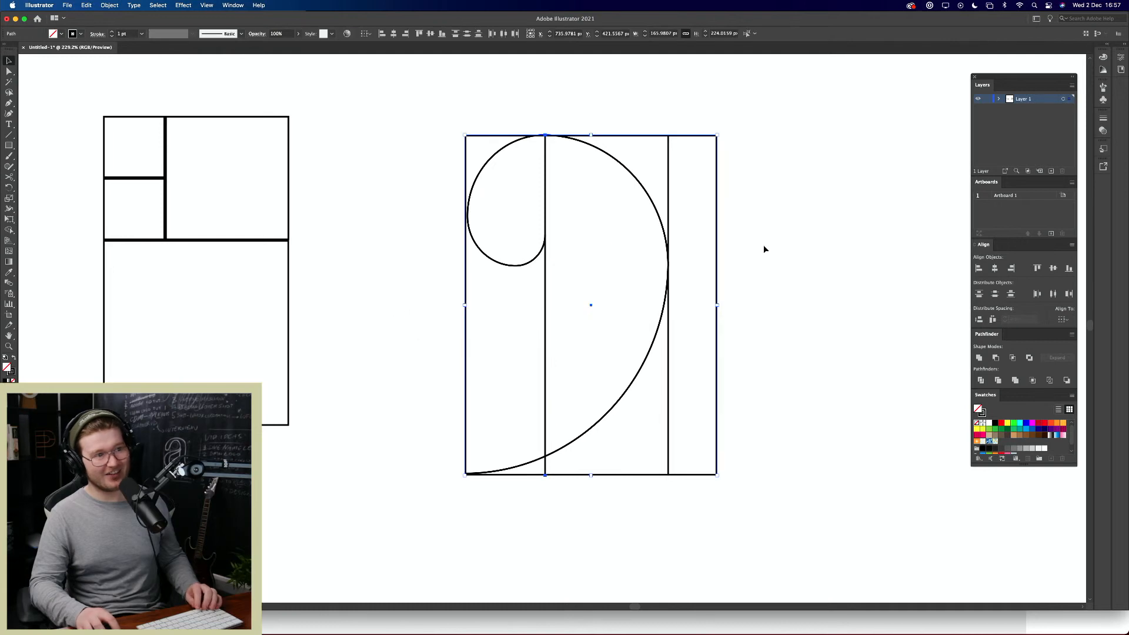
left_click(763, 246)
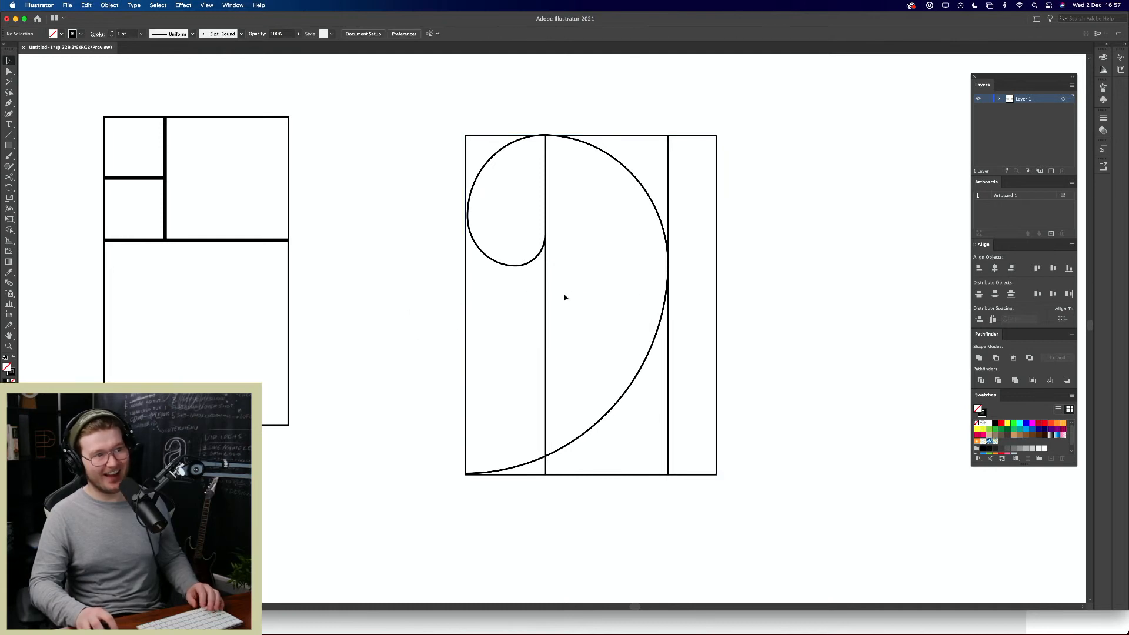
Step: Undo the vertical dividing lines in the spiral's rectangle
key("super+z")
key("super+z")
key("super+z")
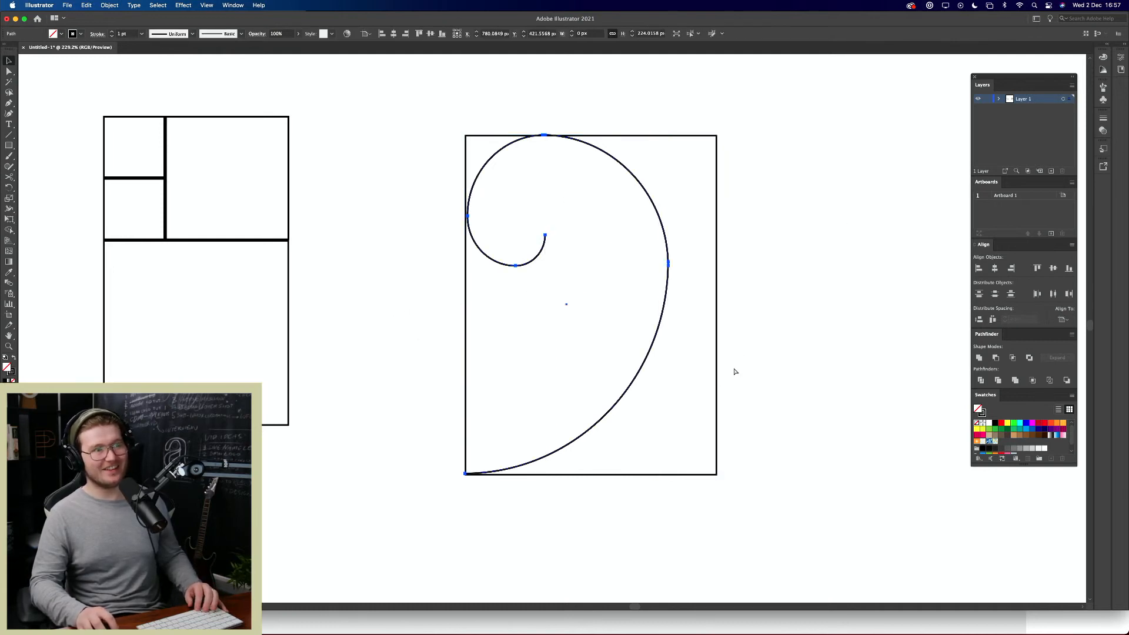
key("z")
left_click_drag(668, 329, 711, 296)
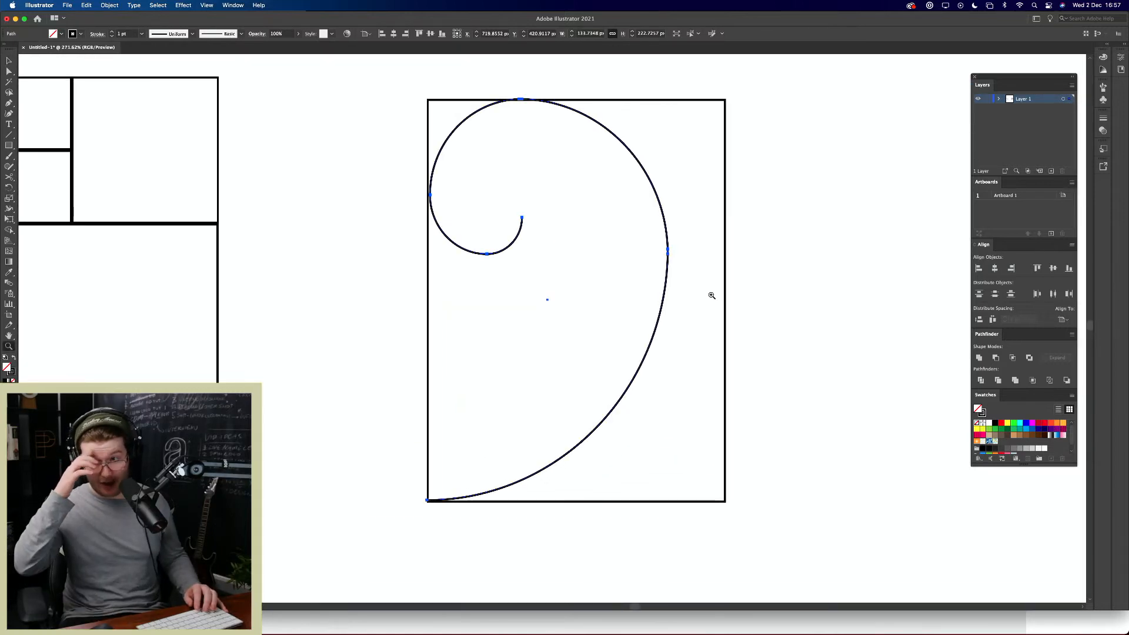
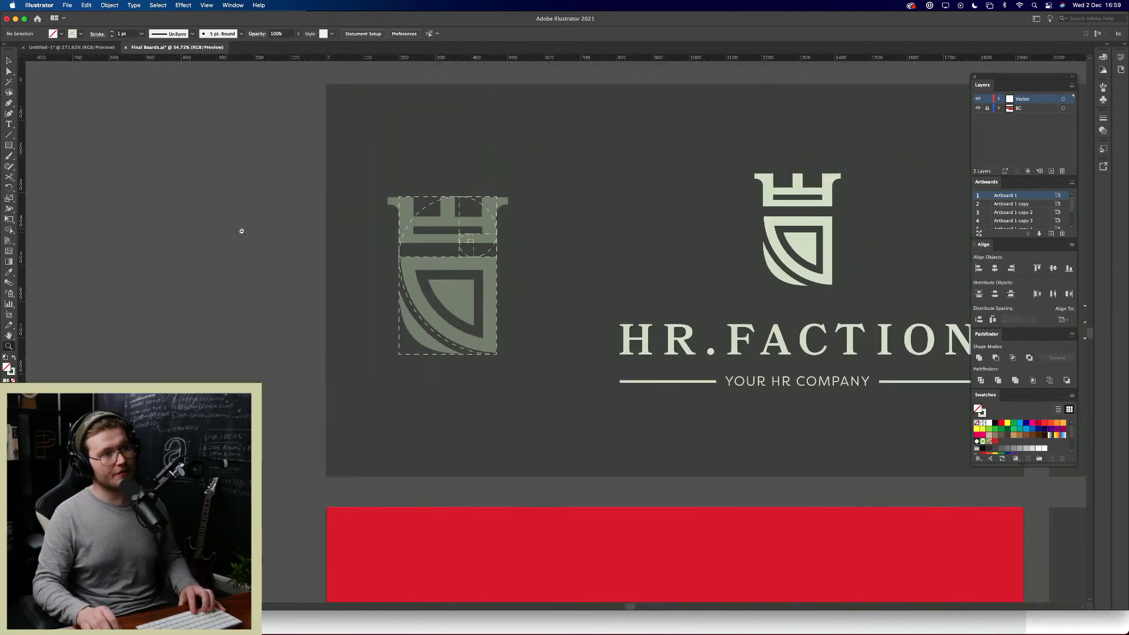
Step: Examine the logo artboards in Final Boards.ai, including the crest with its golden-ratio overlay and the horizontal logo version
left_click_drag(440, 241, 468, 267)
key("v")
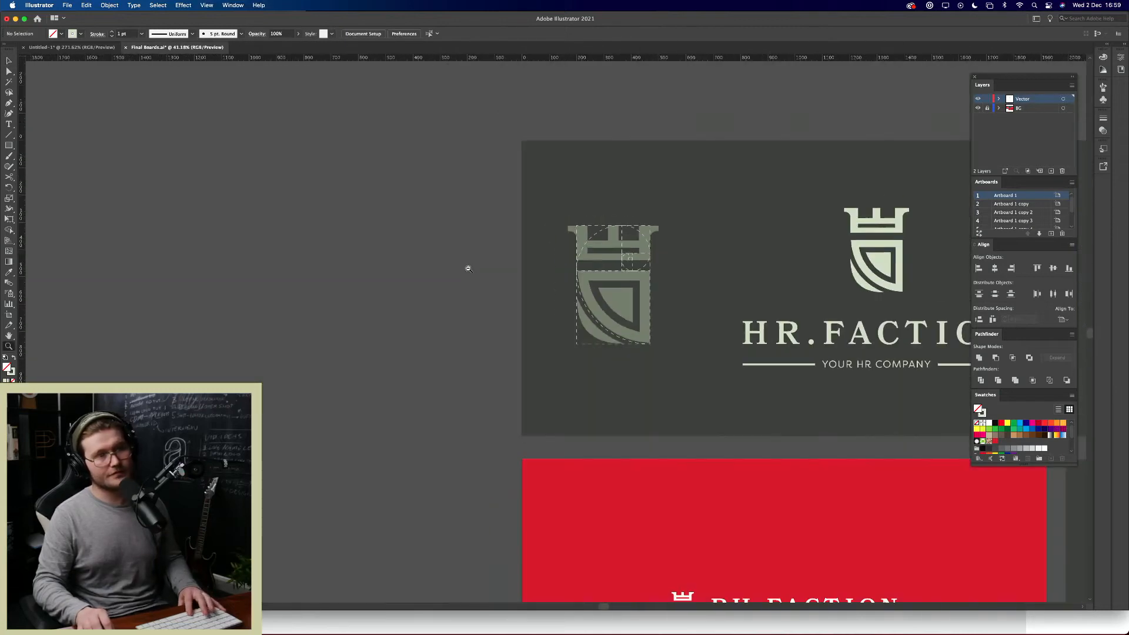
scroll(697, 286, "right", 15)
scroll(696, 287, "down", 5)
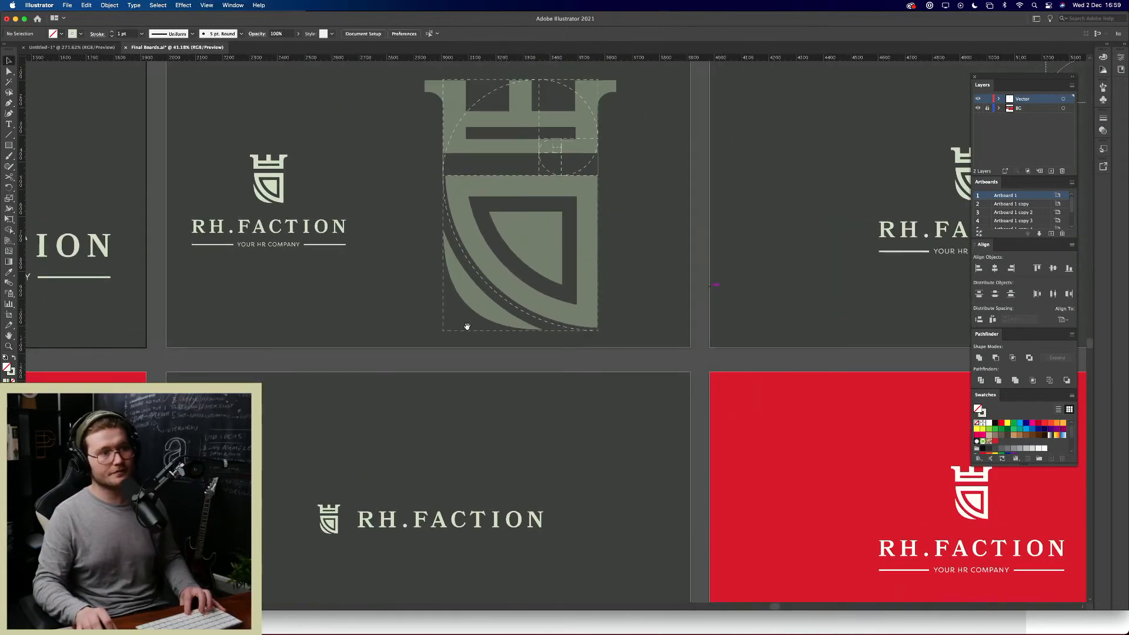
left_click_drag(469, 302, 623, 275)
left_click_drag(362, 314, 452, 321)
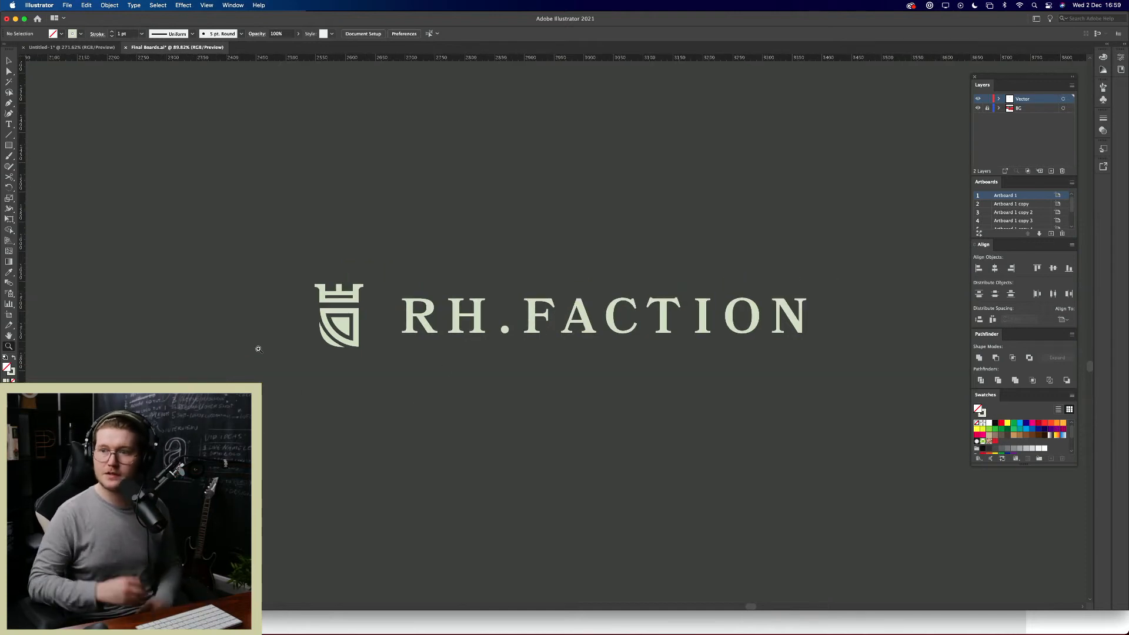
left_click_drag(258, 349, 368, 384)
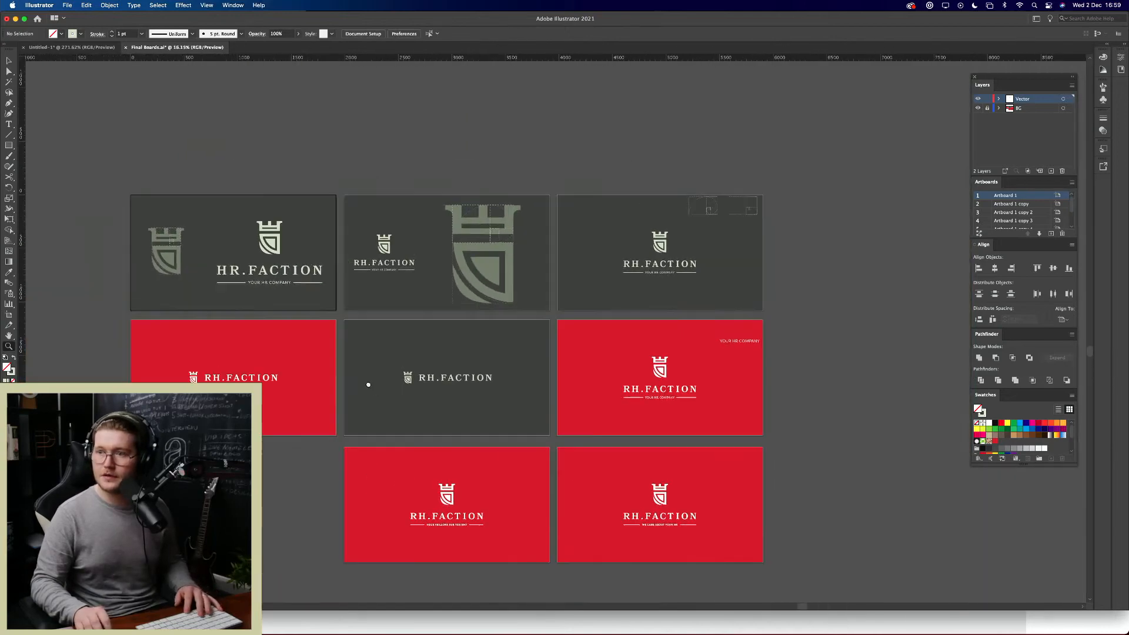
Step: Quit Illustrator without saving the changes to Final Boards.ai and Untitled-1
key("super+q")
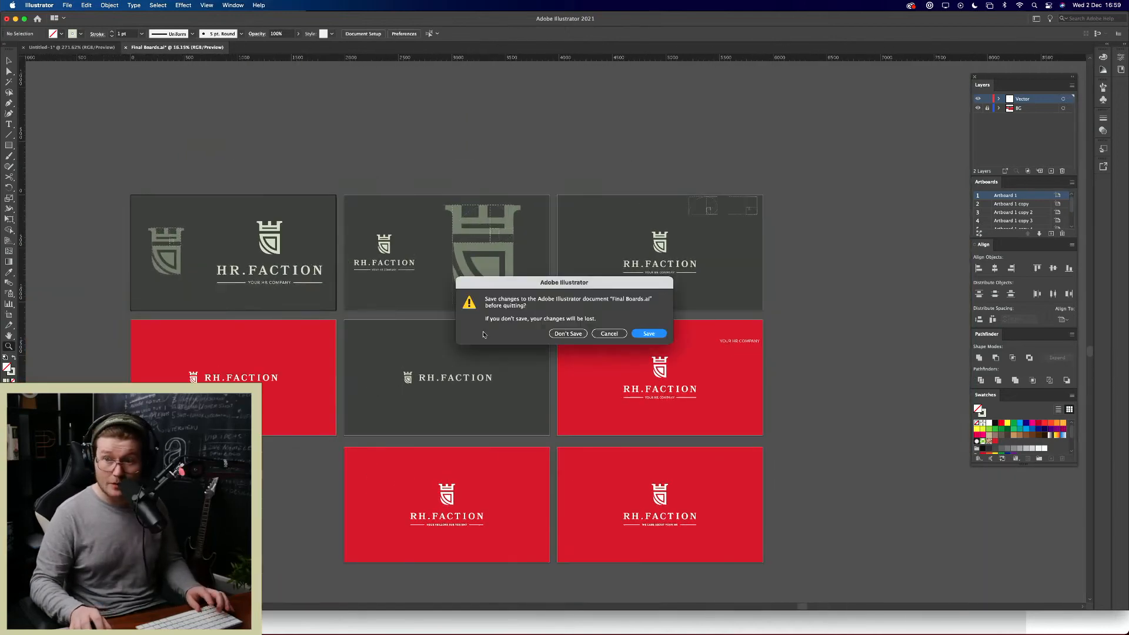
left_click(579, 334)
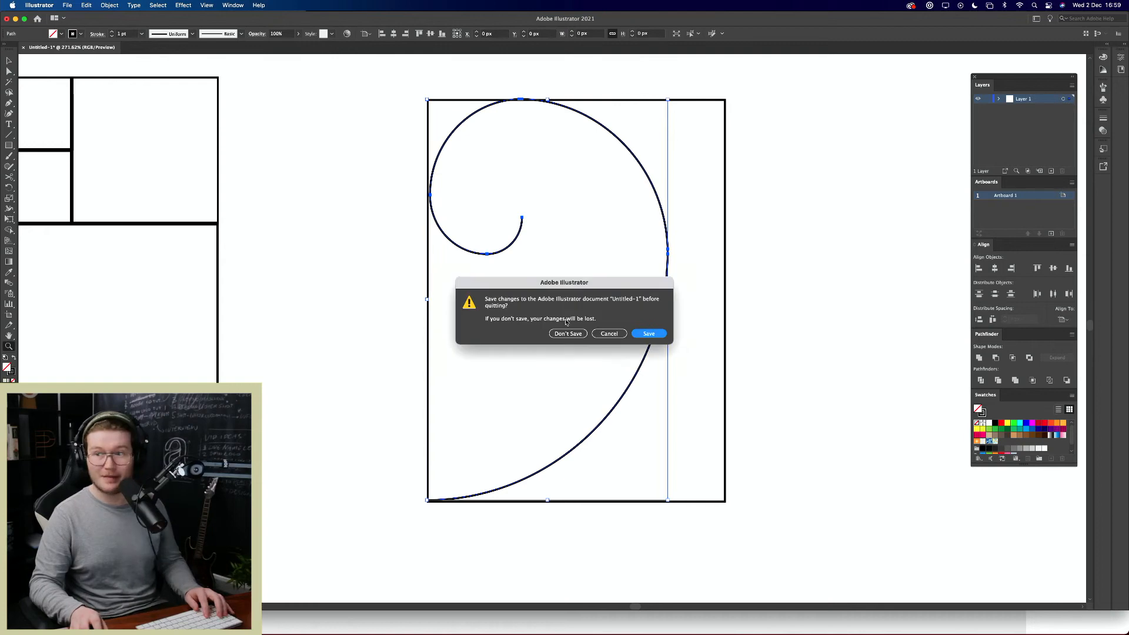
left_click(568, 333)
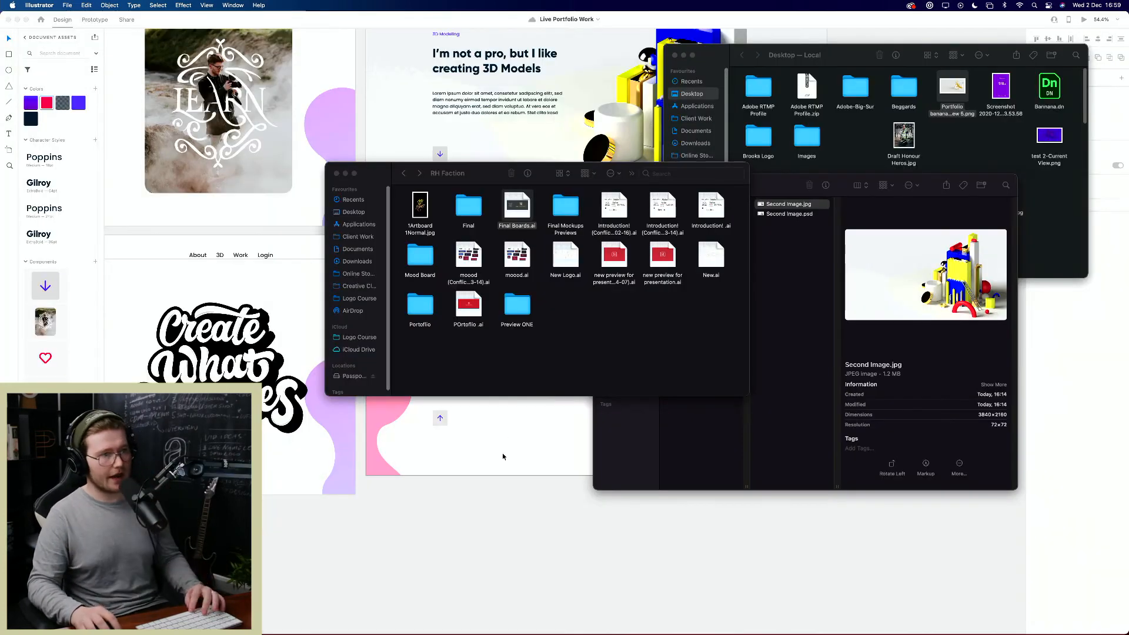
Step: Switch to Adobe XD and preview the portfolio prototype starting from the 3D Page artboard
left_click(503, 456)
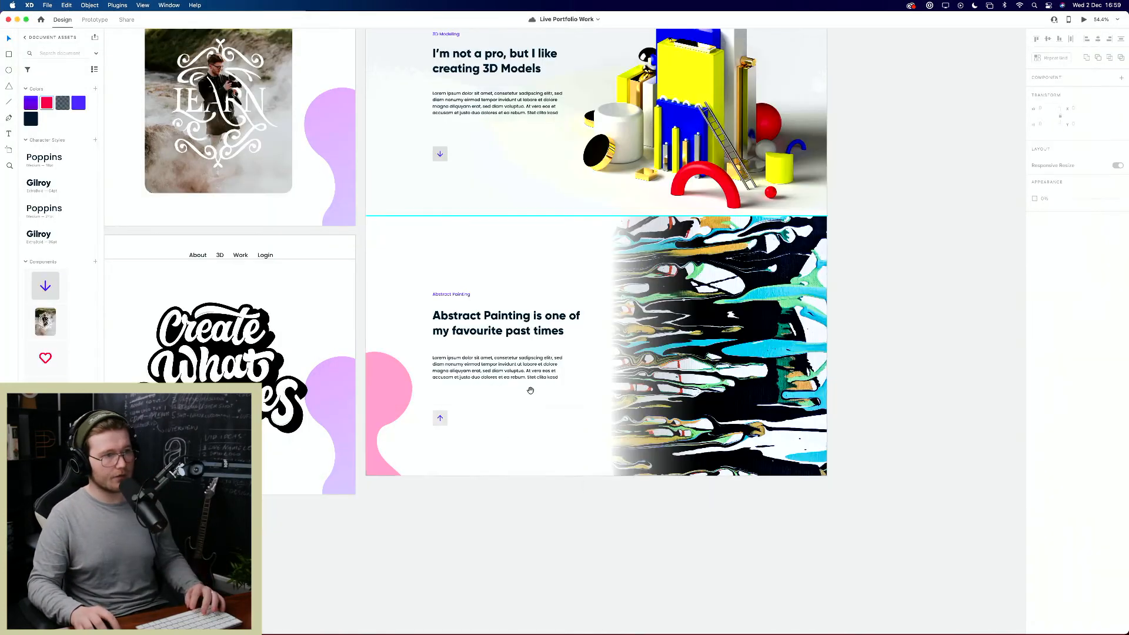
left_click_drag(528, 388, 447, 407)
scroll(446, 408, "up", 10)
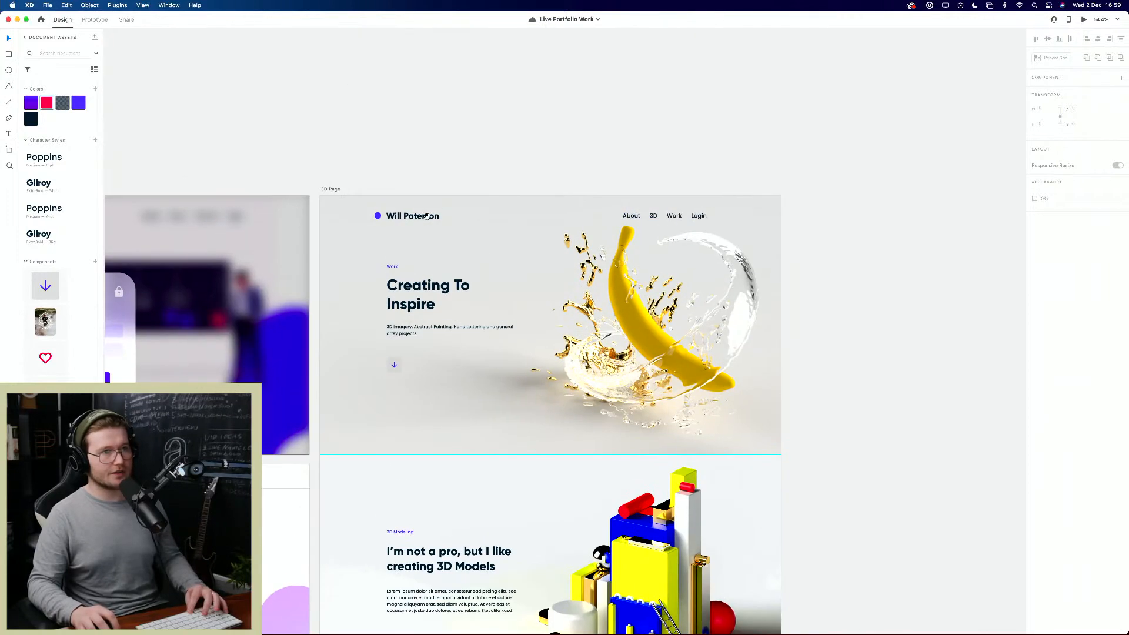
left_click(331, 190)
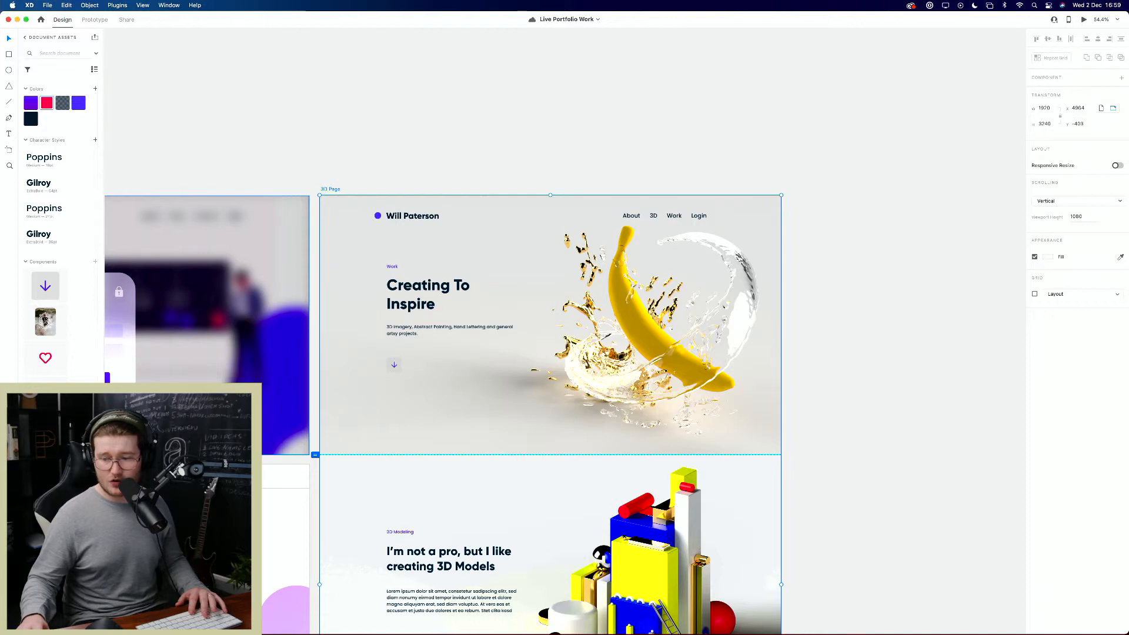
left_click(958, 385)
left_click_drag(848, 401, 773, 342)
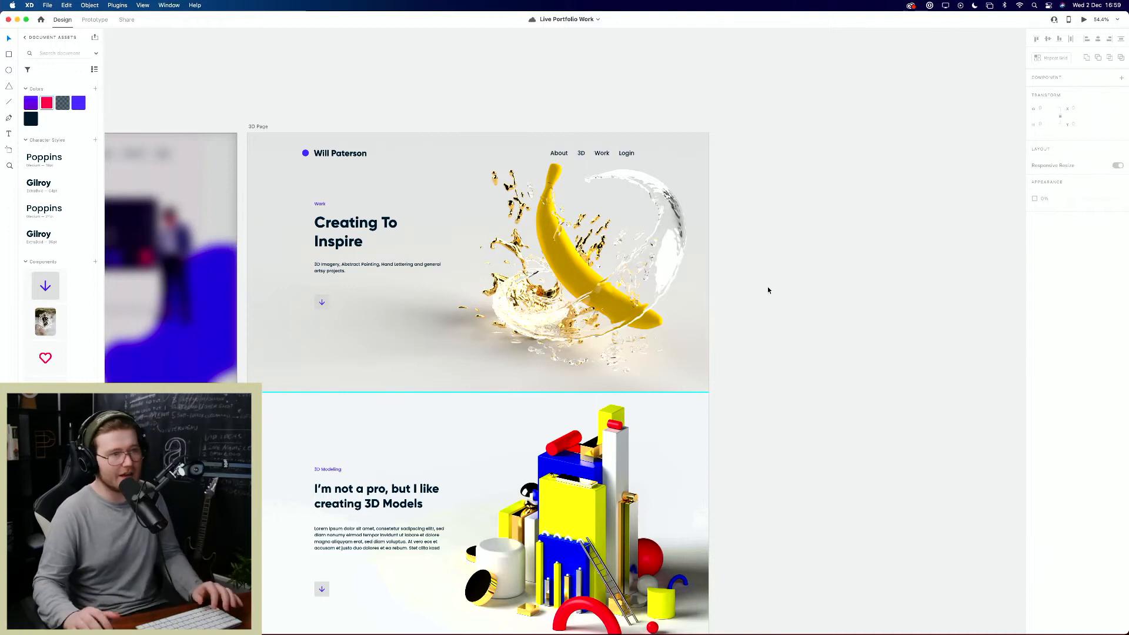
left_click(265, 127)
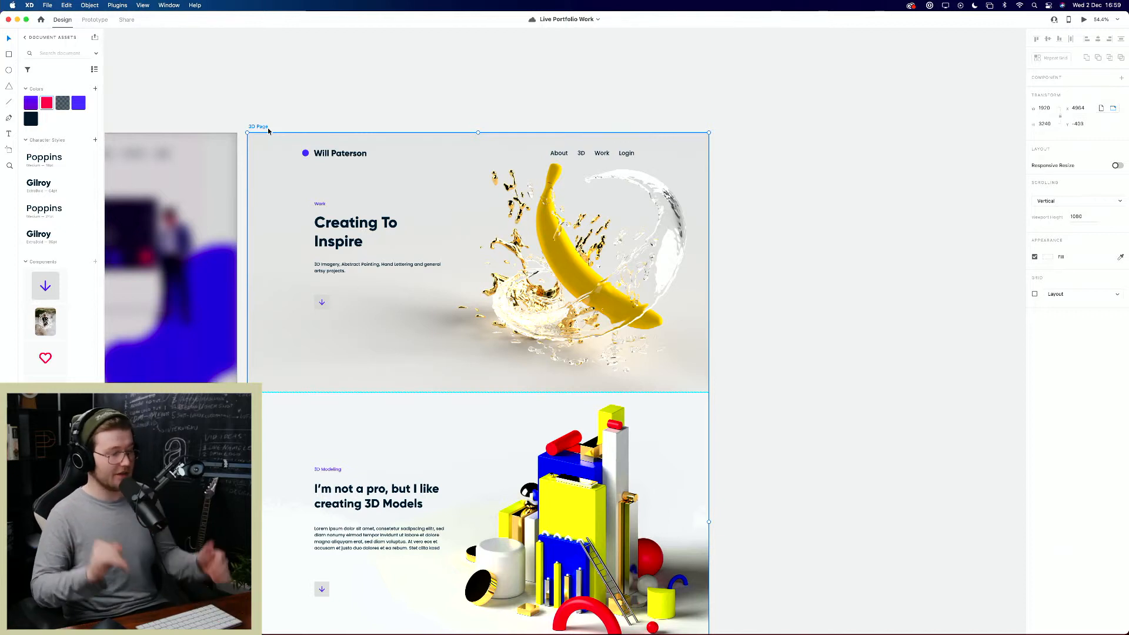
left_click(876, 302)
left_click(258, 128)
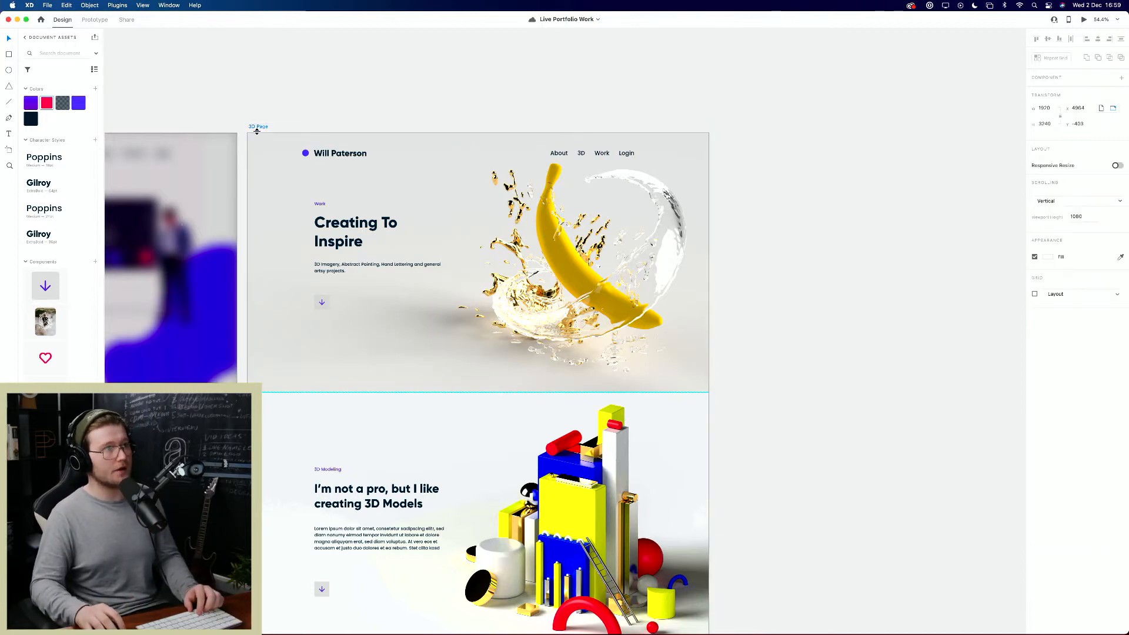
key("super+Return")
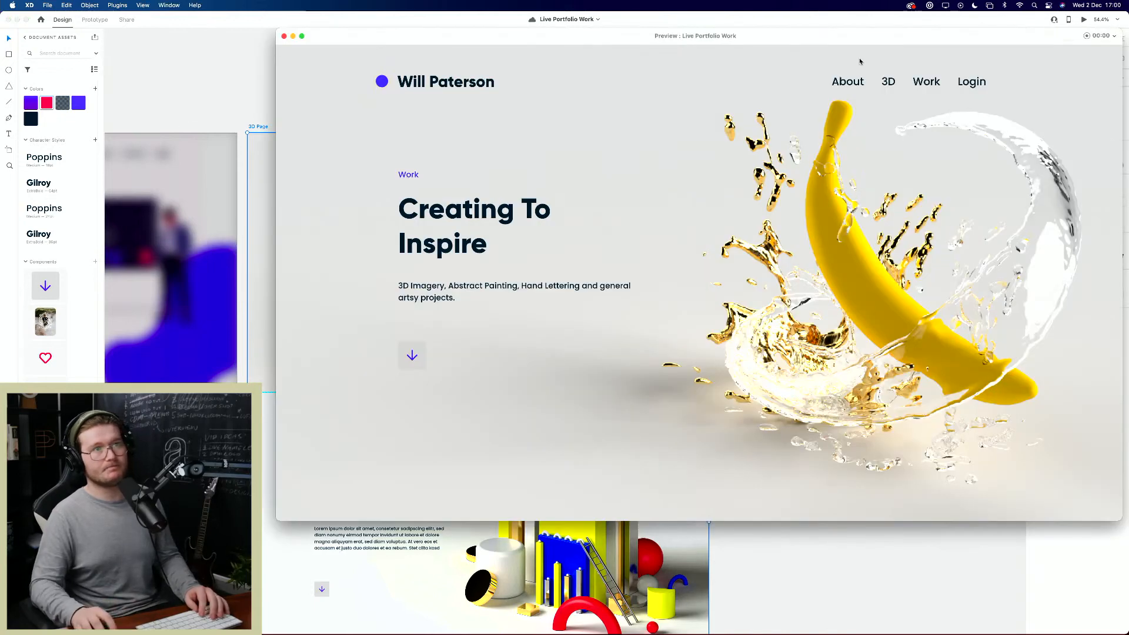
Step: Test the preview's header navigation by going to the home page through the site logo and returning through the 3D link
left_click_drag(789, 38, 821, 78)
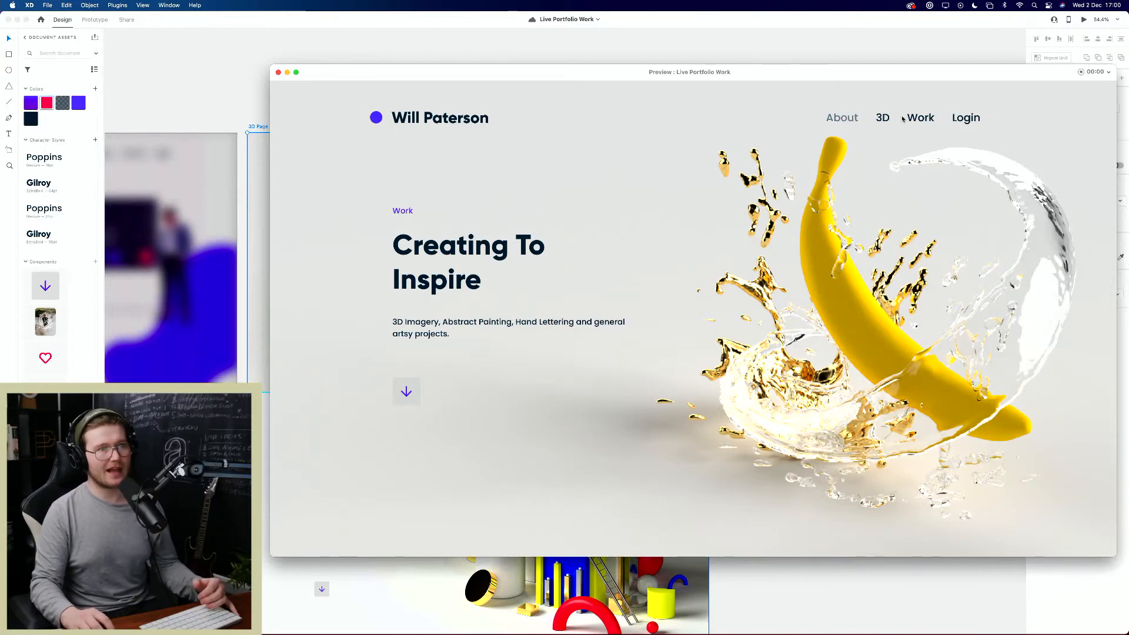
left_click(475, 120)
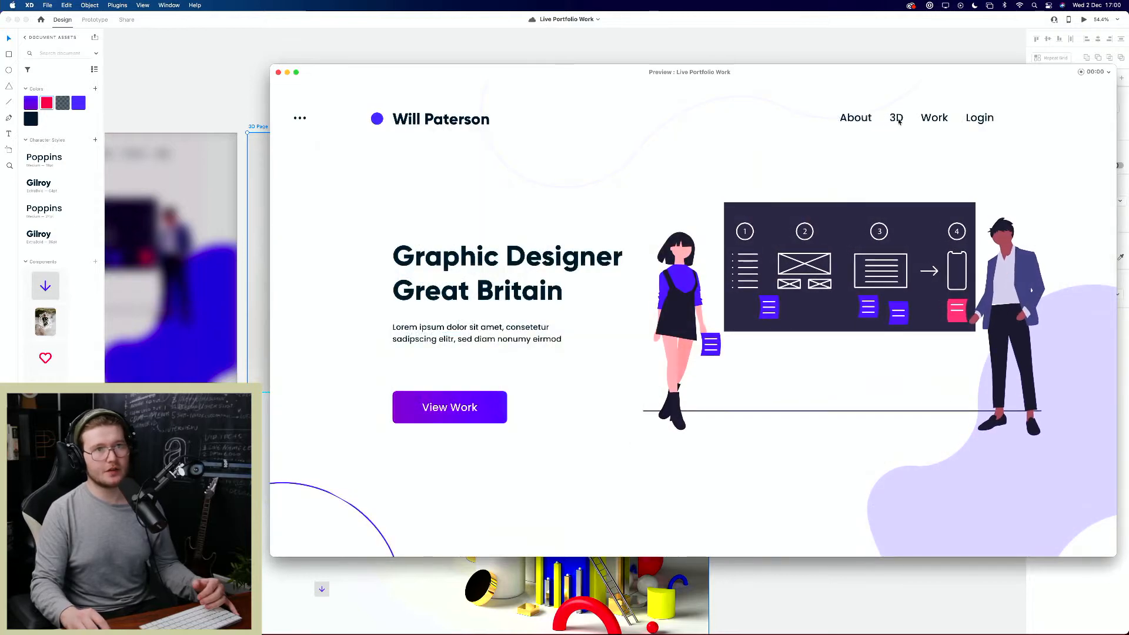
left_click(897, 119)
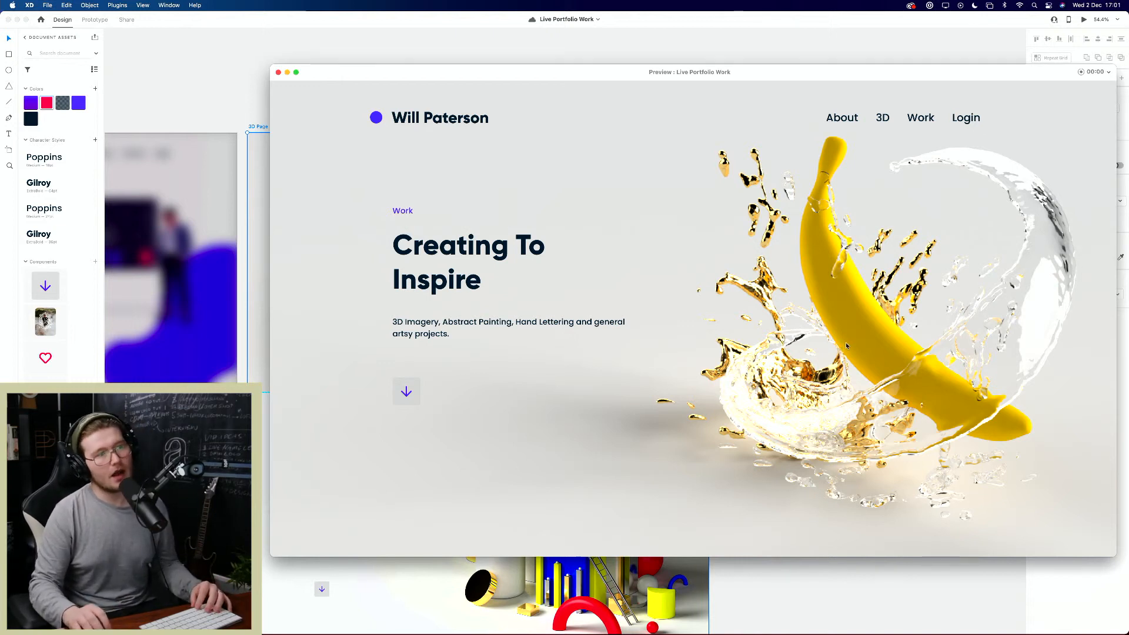
Step: Test the preview's arrow buttons through the 3D Modeling and Abstract Painting sections and back up, and close the preview
left_click(406, 391)
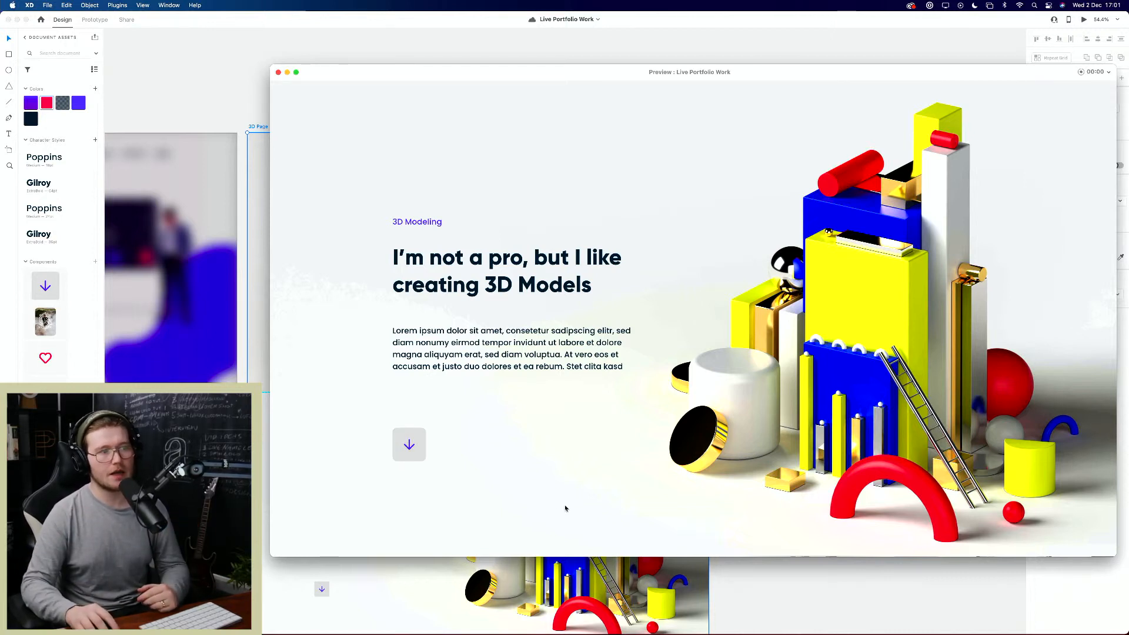
left_click(409, 444)
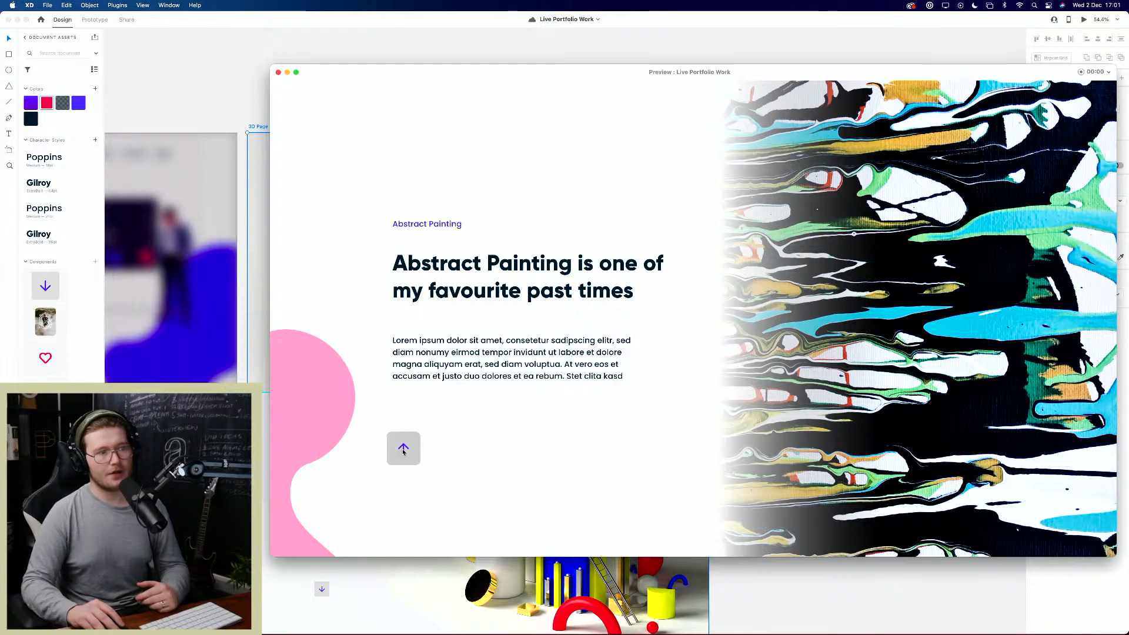
left_click(403, 450)
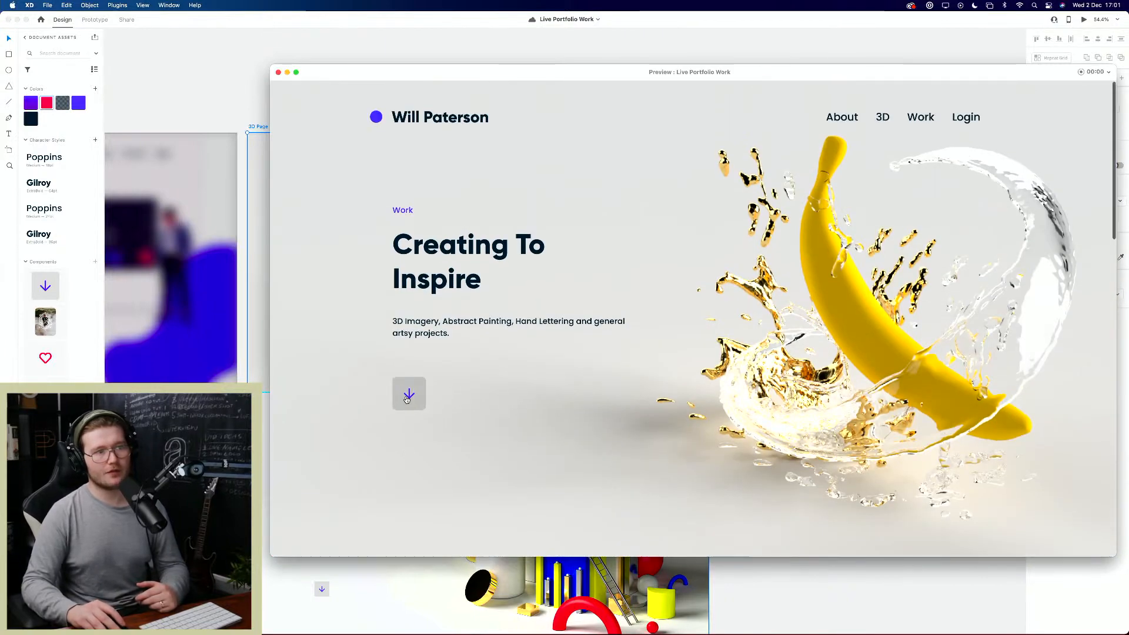
left_click(408, 395)
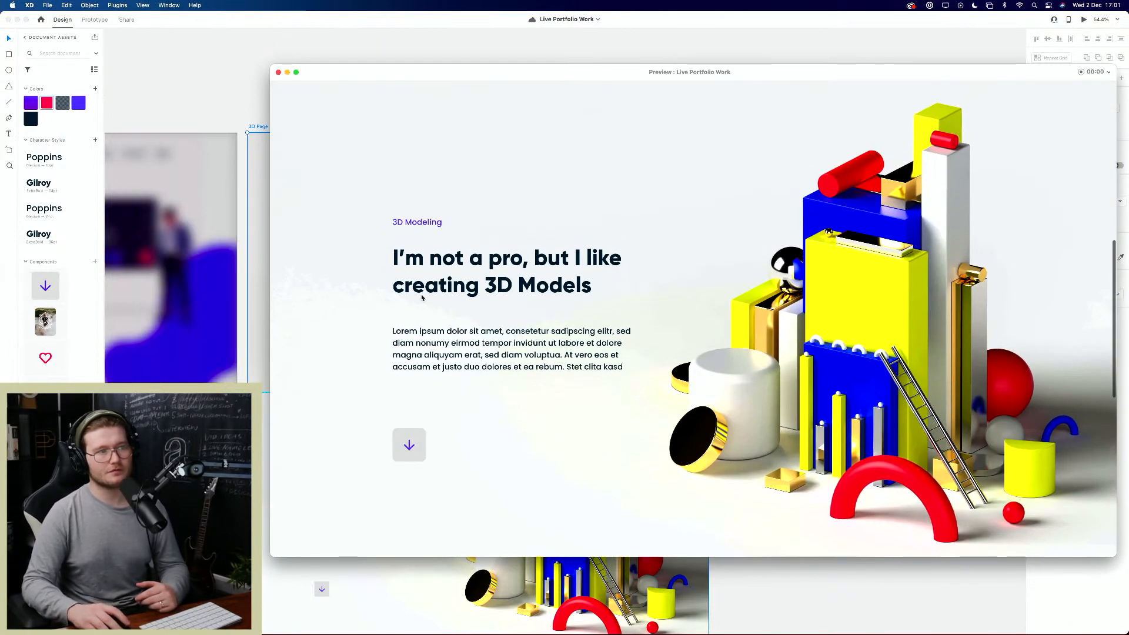
left_click(409, 445)
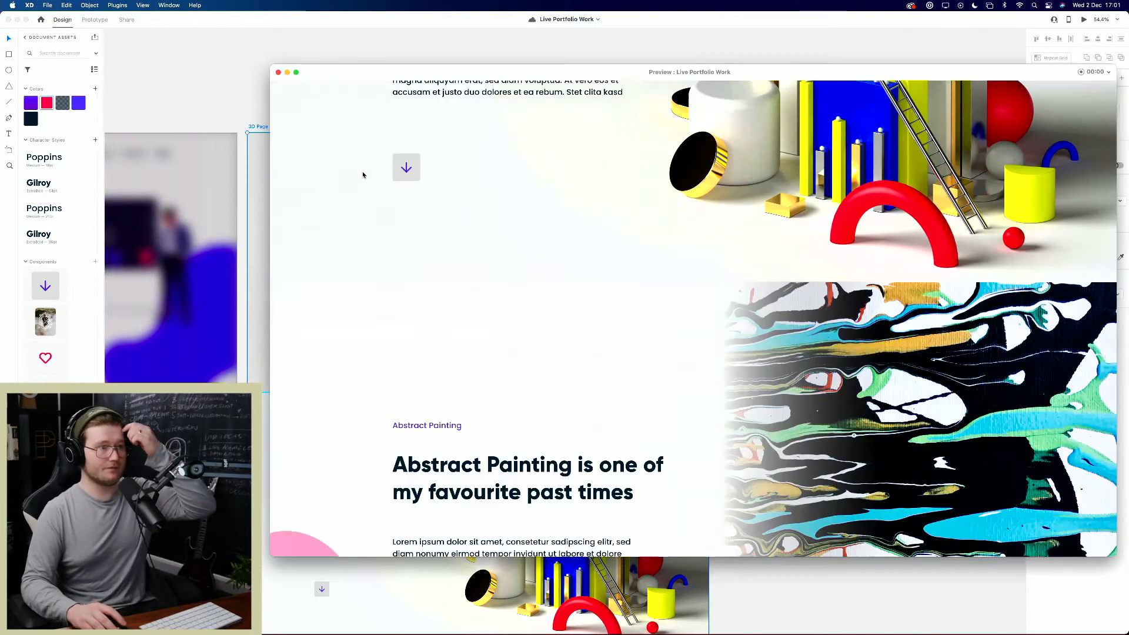
left_click(278, 71)
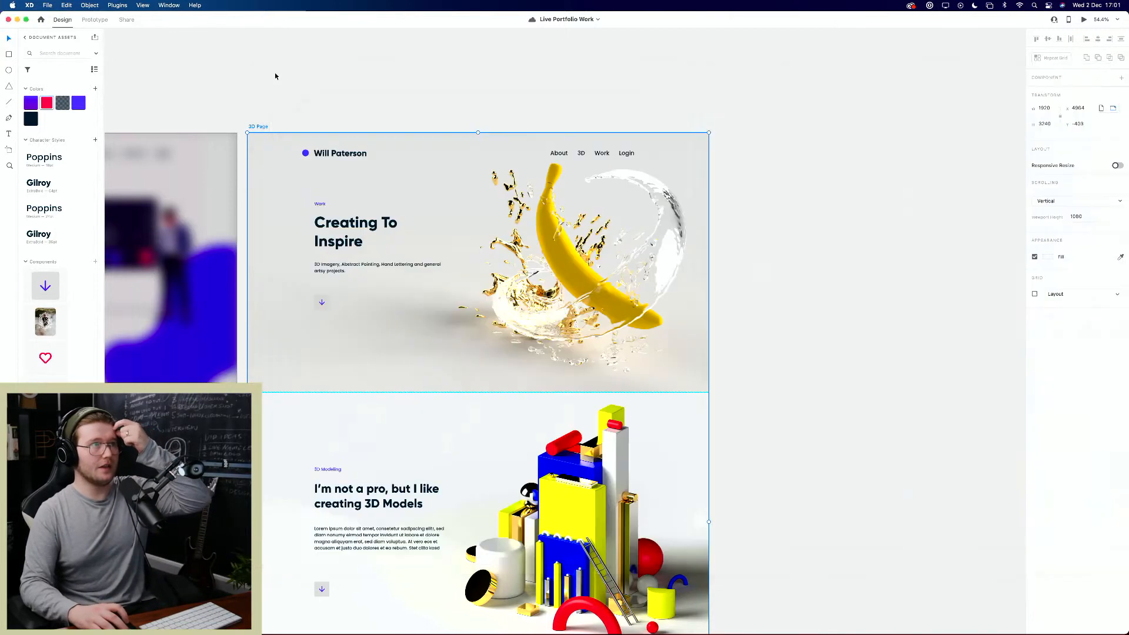
Step: Open the prototype's sharing settings and copy the existing Live Portfolio Work link
left_click(590, 103)
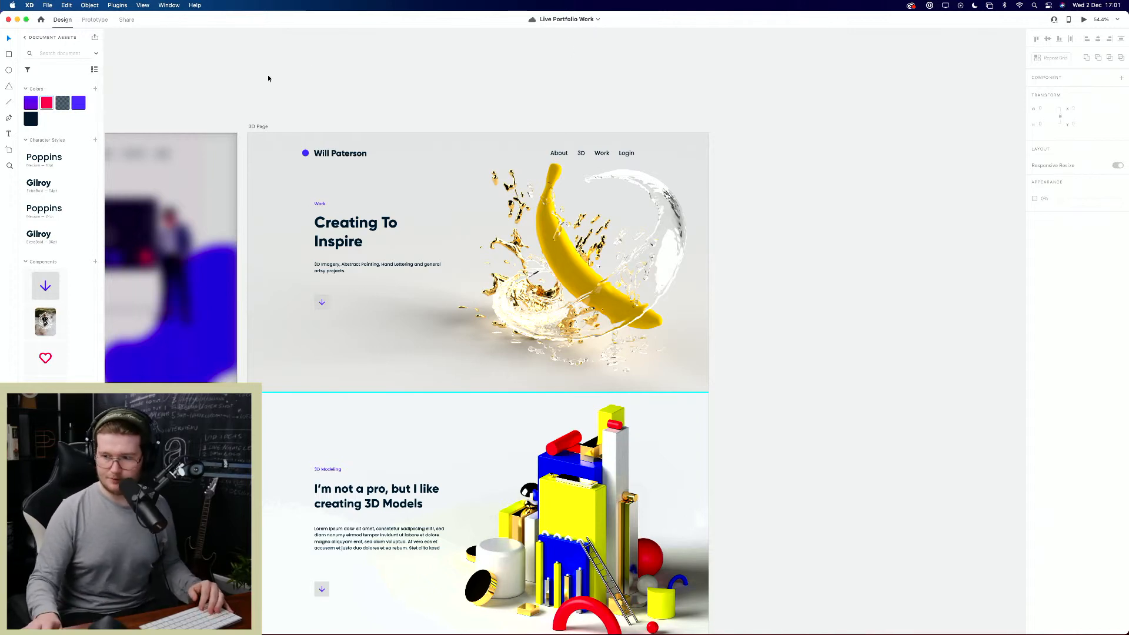
left_click(95, 20)
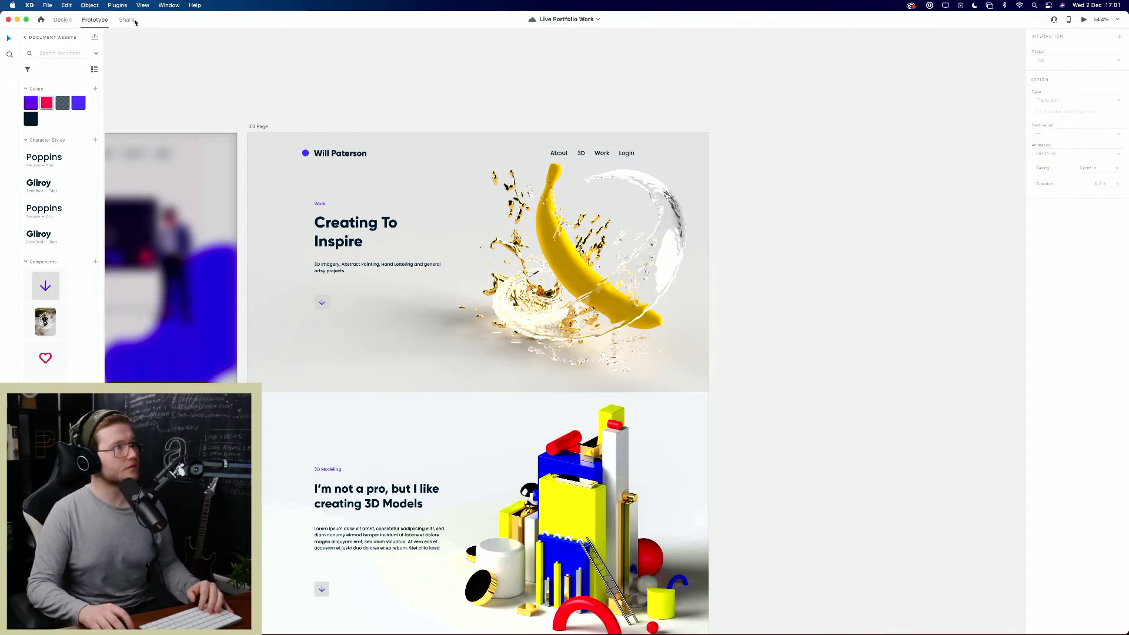
left_click(127, 20)
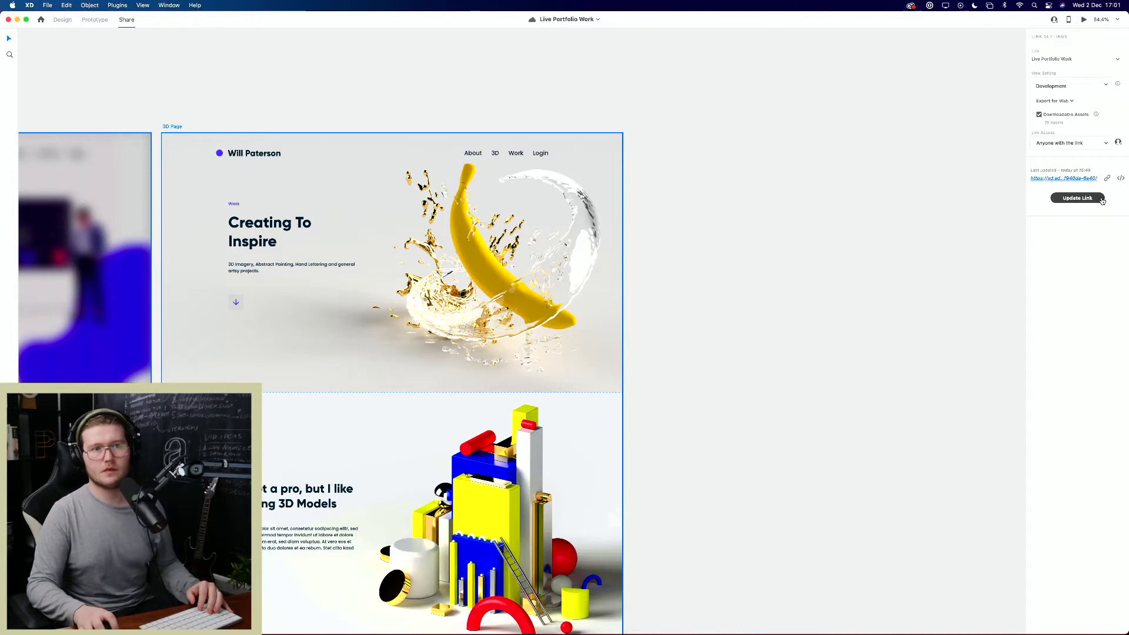
left_click(1108, 179)
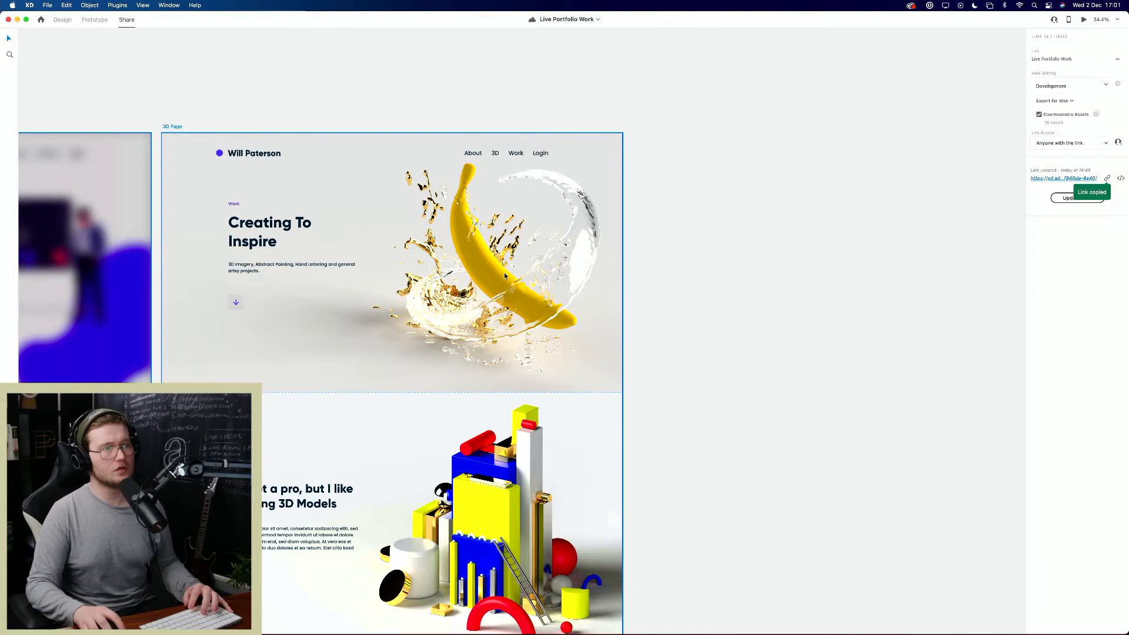
scroll(505, 276, "left", 15)
scroll(519, 306, "down", 5)
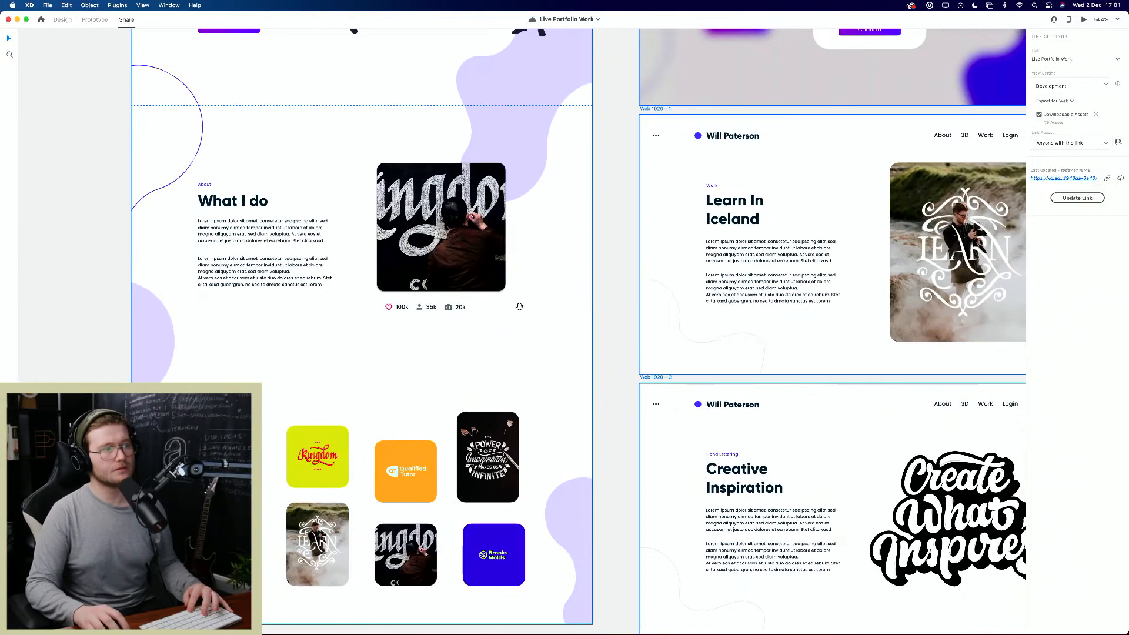
scroll(519, 306, "down", 5)
scroll(520, 311, "right", 4)
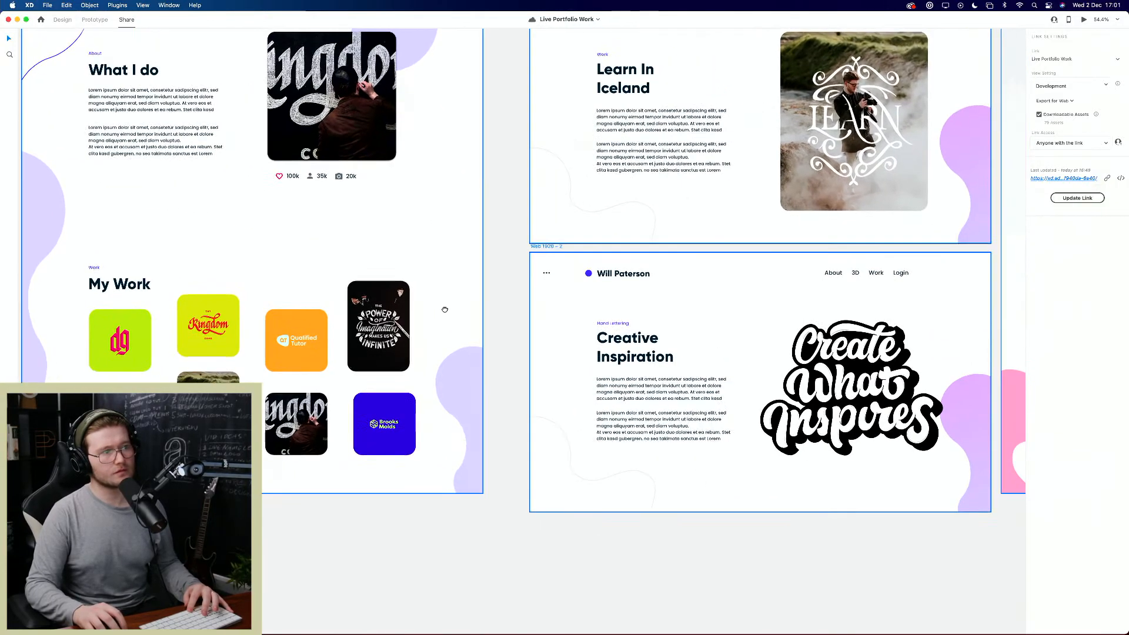
scroll(444, 303, "right", 15)
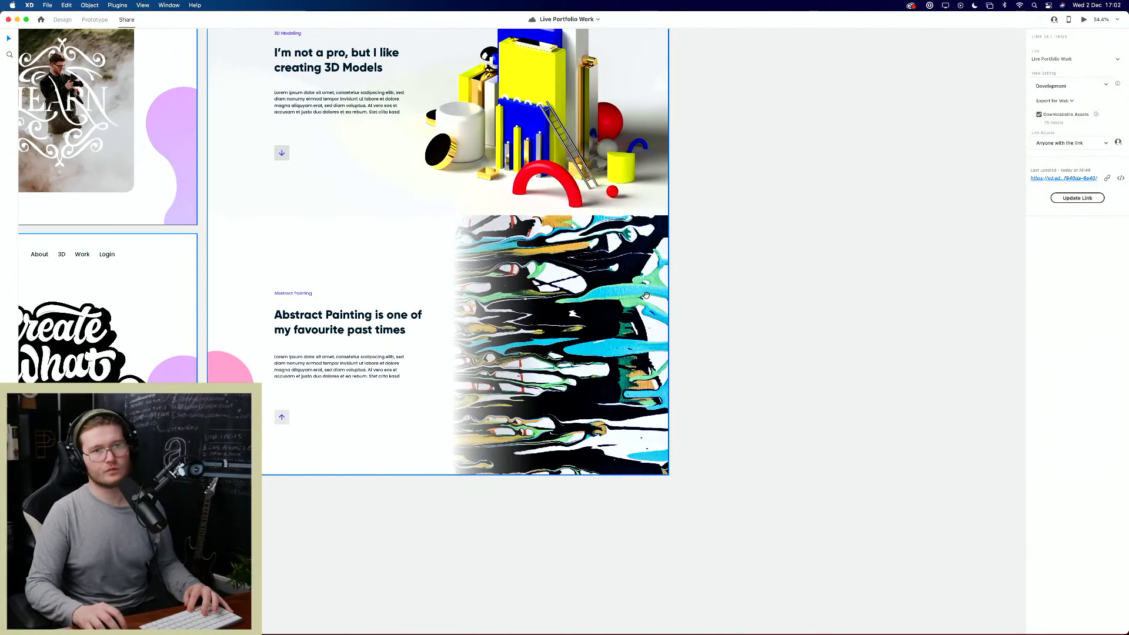